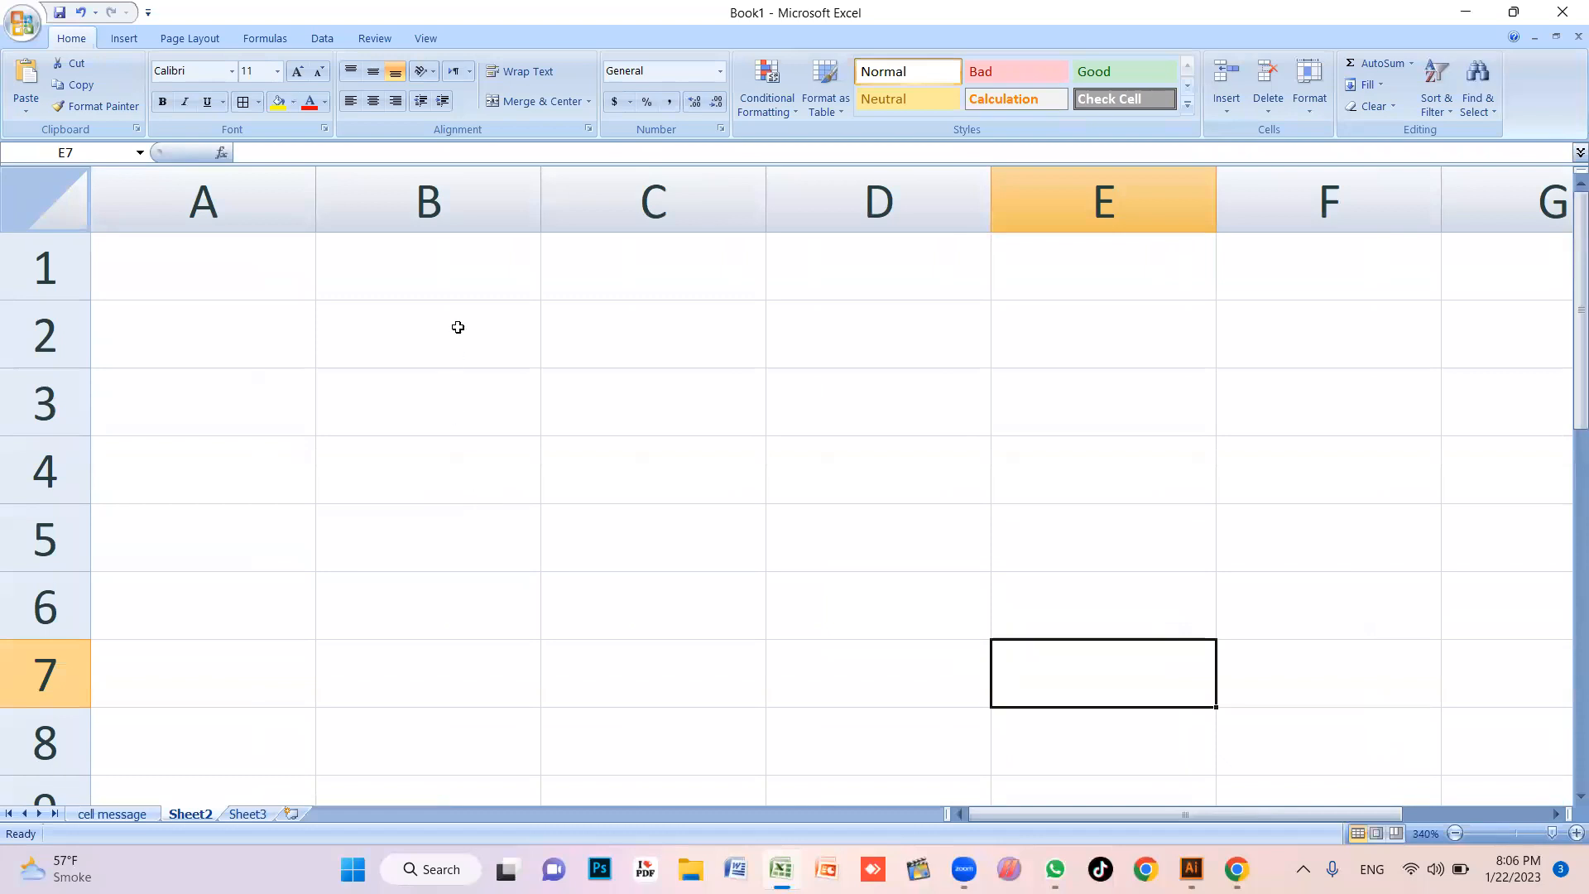
Open the "cell message" worksheet containing the Sr., Names and Phone number table
left_click(715, 506)
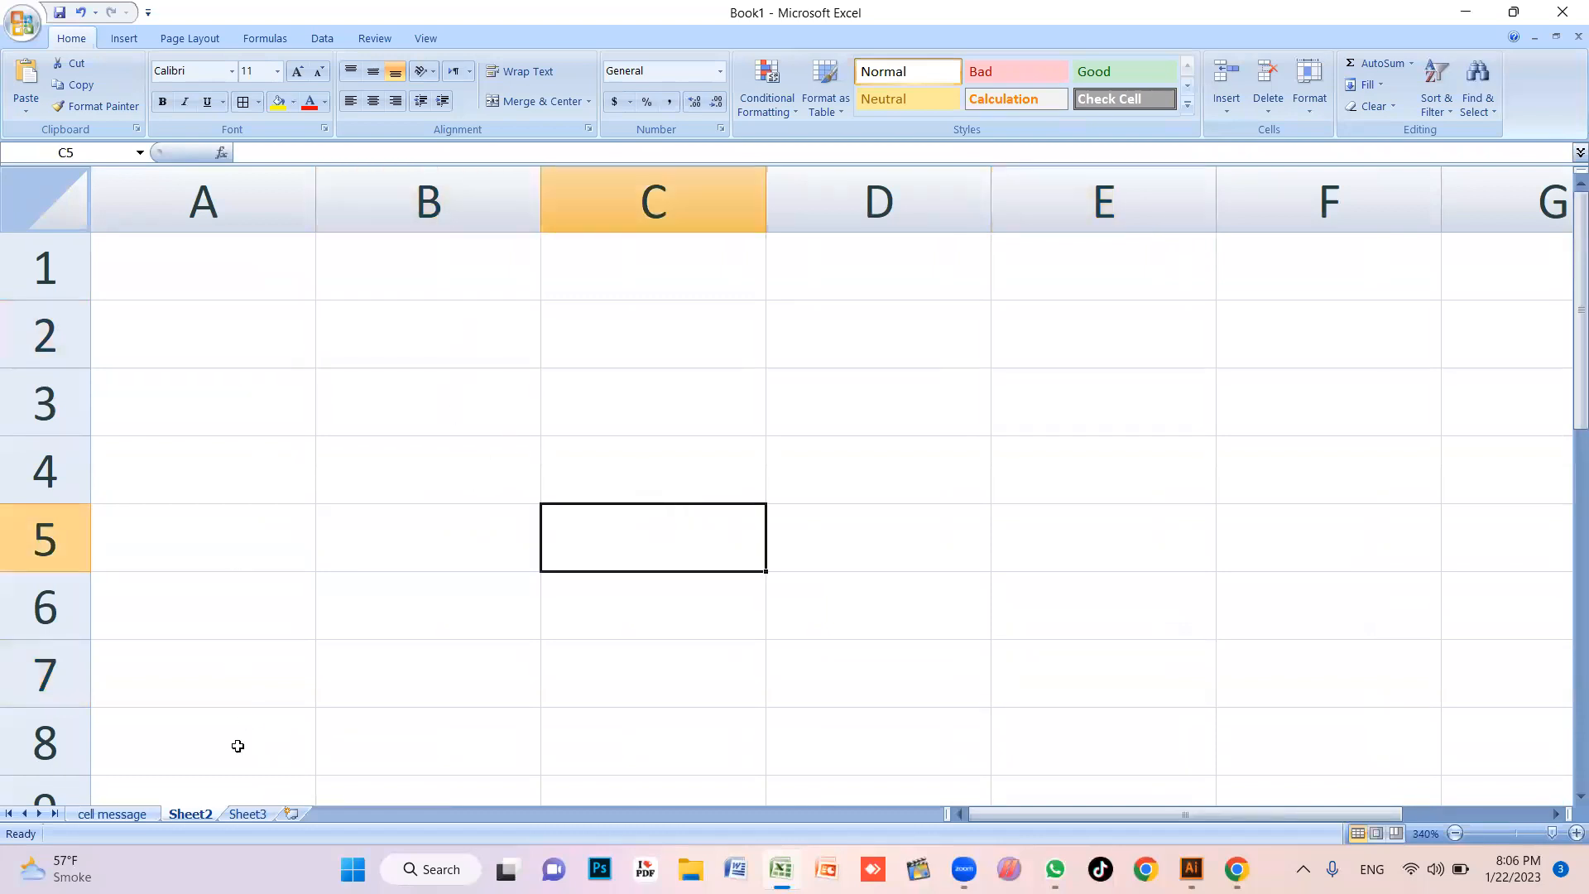
left_click(112, 814)
left_click(793, 432)
scroll(711, 503, "up", 2)
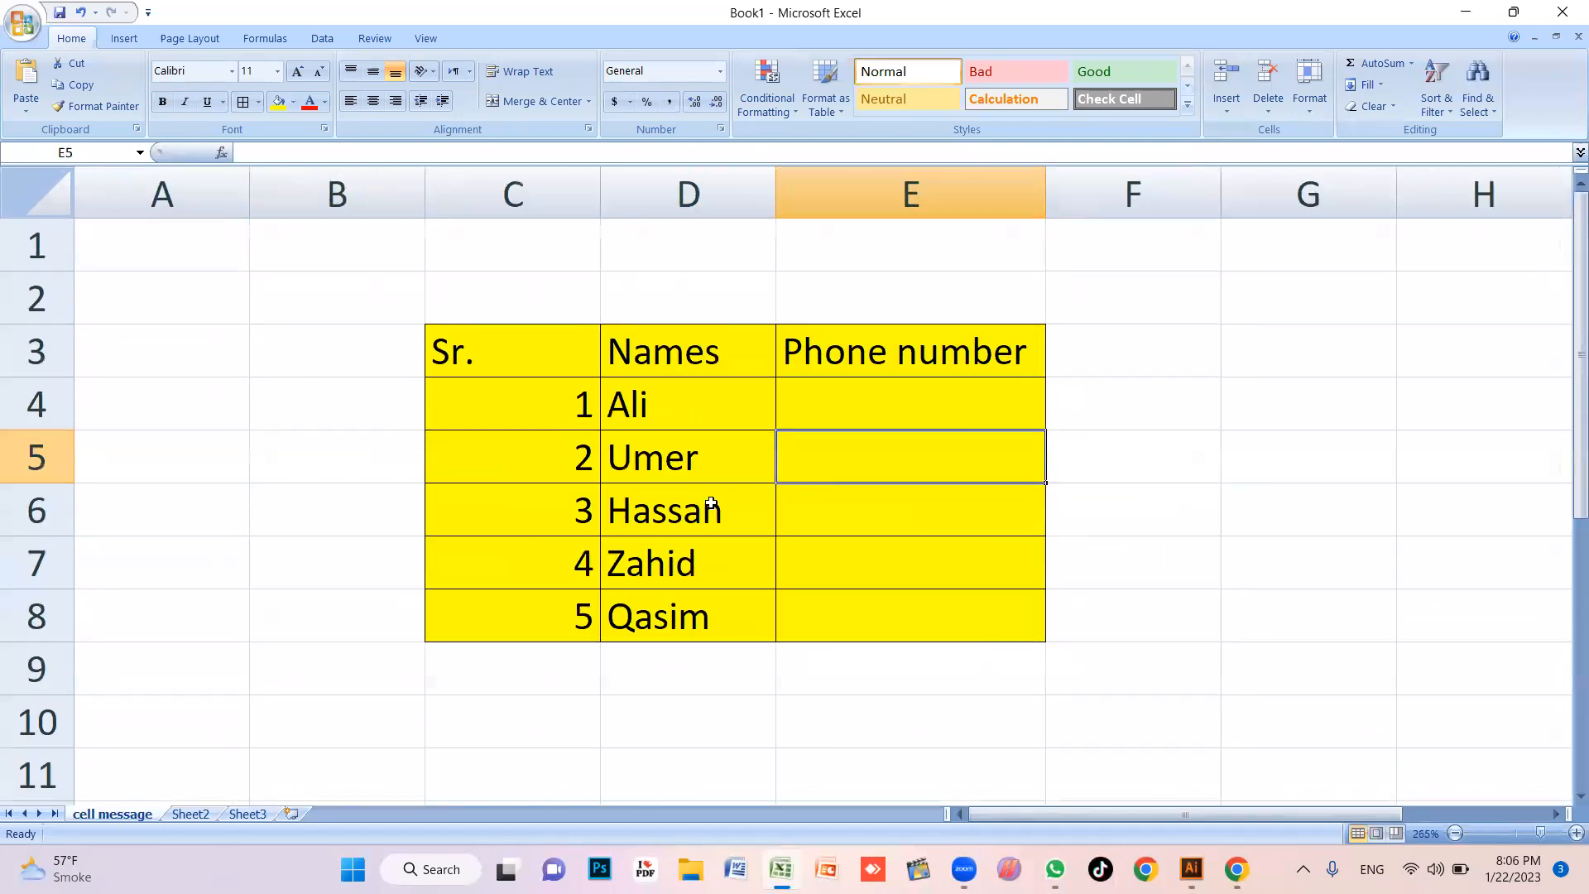
Remove the yellow fill from the table's data rows, C4:E8
left_click(557, 368)
left_click(597, 490)
mouse_move(531, 341)
left_mouse_down()
mouse_move(852, 525)
mouse_move(951, 610)
left_mouse_up()
left_click(951, 610)
left_click_drag(496, 407, 941, 639)
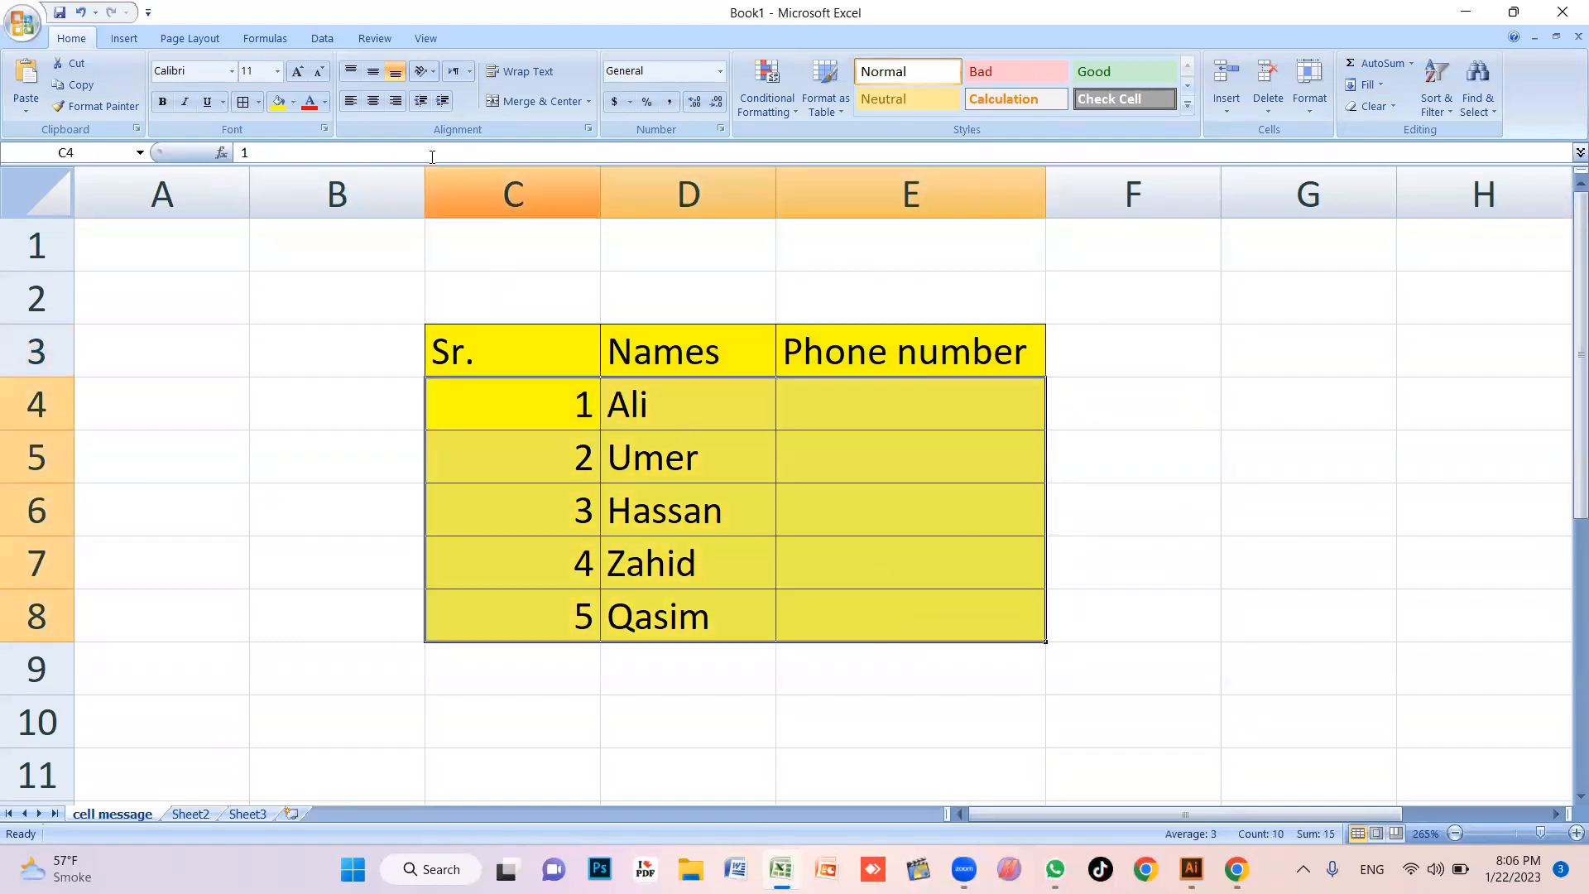
left_click(293, 101)
left_click(313, 271)
left_click(739, 545)
Center the contents of data cells C4:E8 and of the whole Sr. column, including its header
left_click_drag(510, 408, 932, 615)
left_click(374, 101)
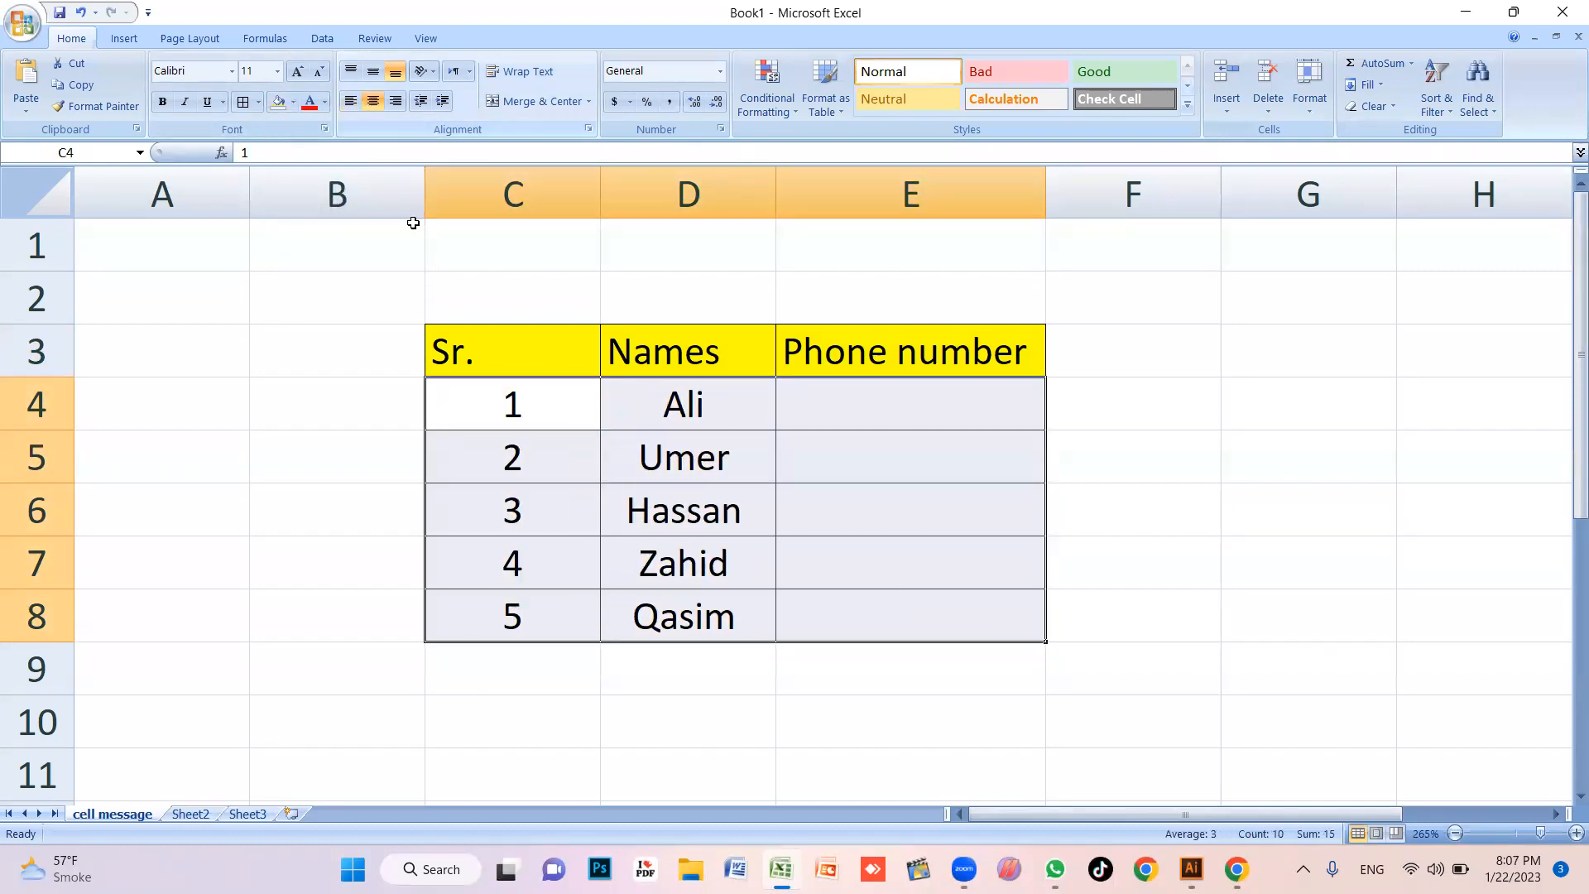
left_click(827, 563)
left_click_drag(522, 362, 529, 631)
left_click(373, 101)
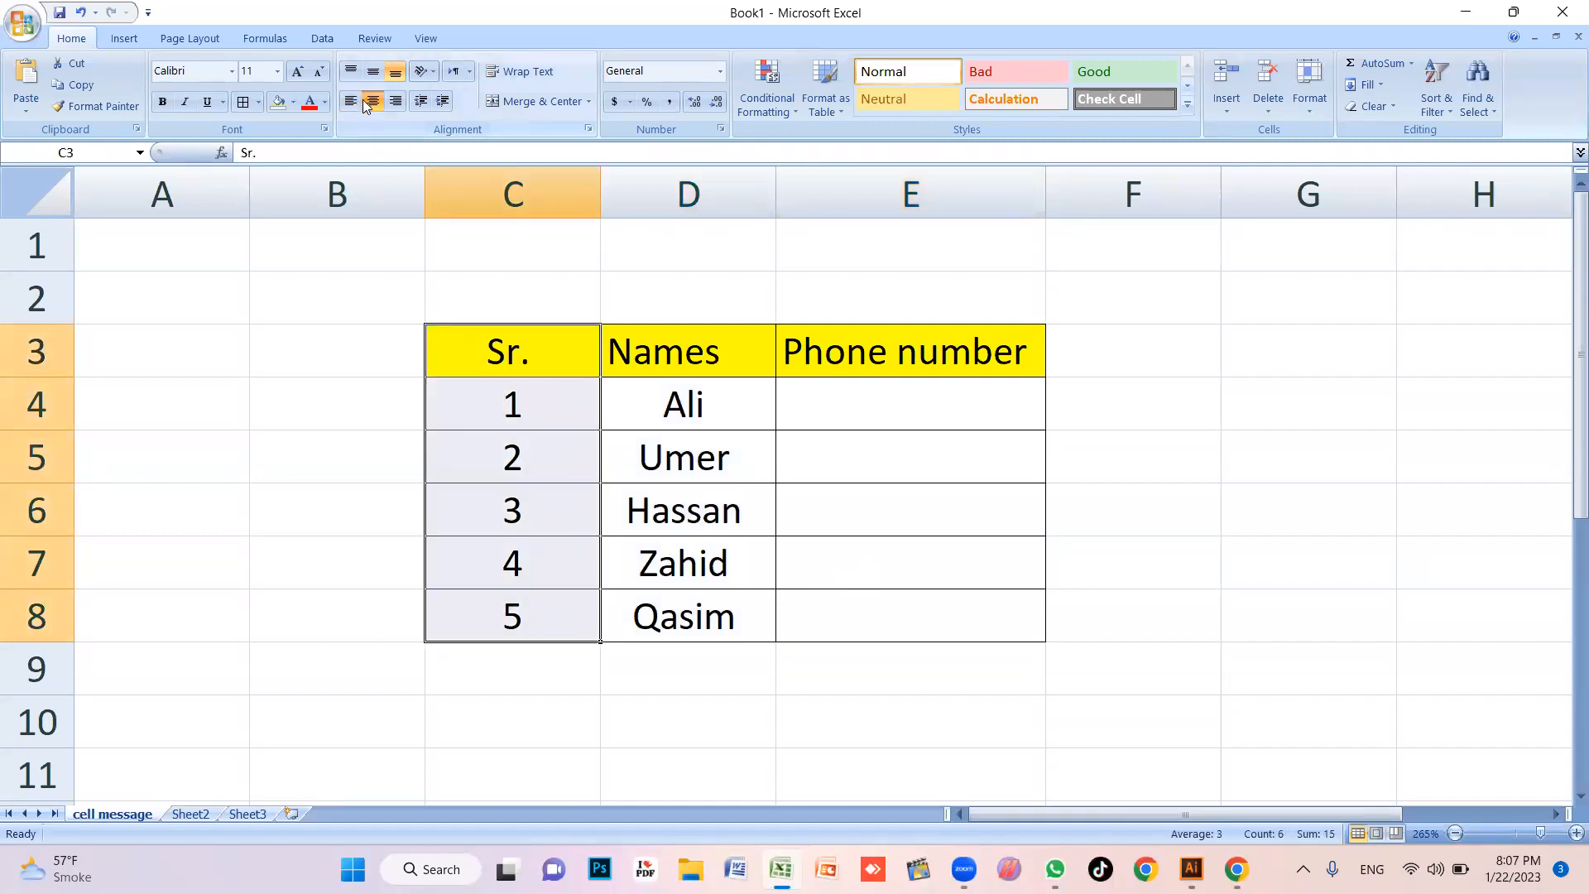
Narrow the Sr. column to fit its contents and widen the Names and Phone number columns
left_click_drag(600, 195, 490, 209)
left_click_drag(668, 199, 787, 199)
left_click(778, 410)
left_click_drag(1057, 194, 1128, 196)
left_click(759, 532)
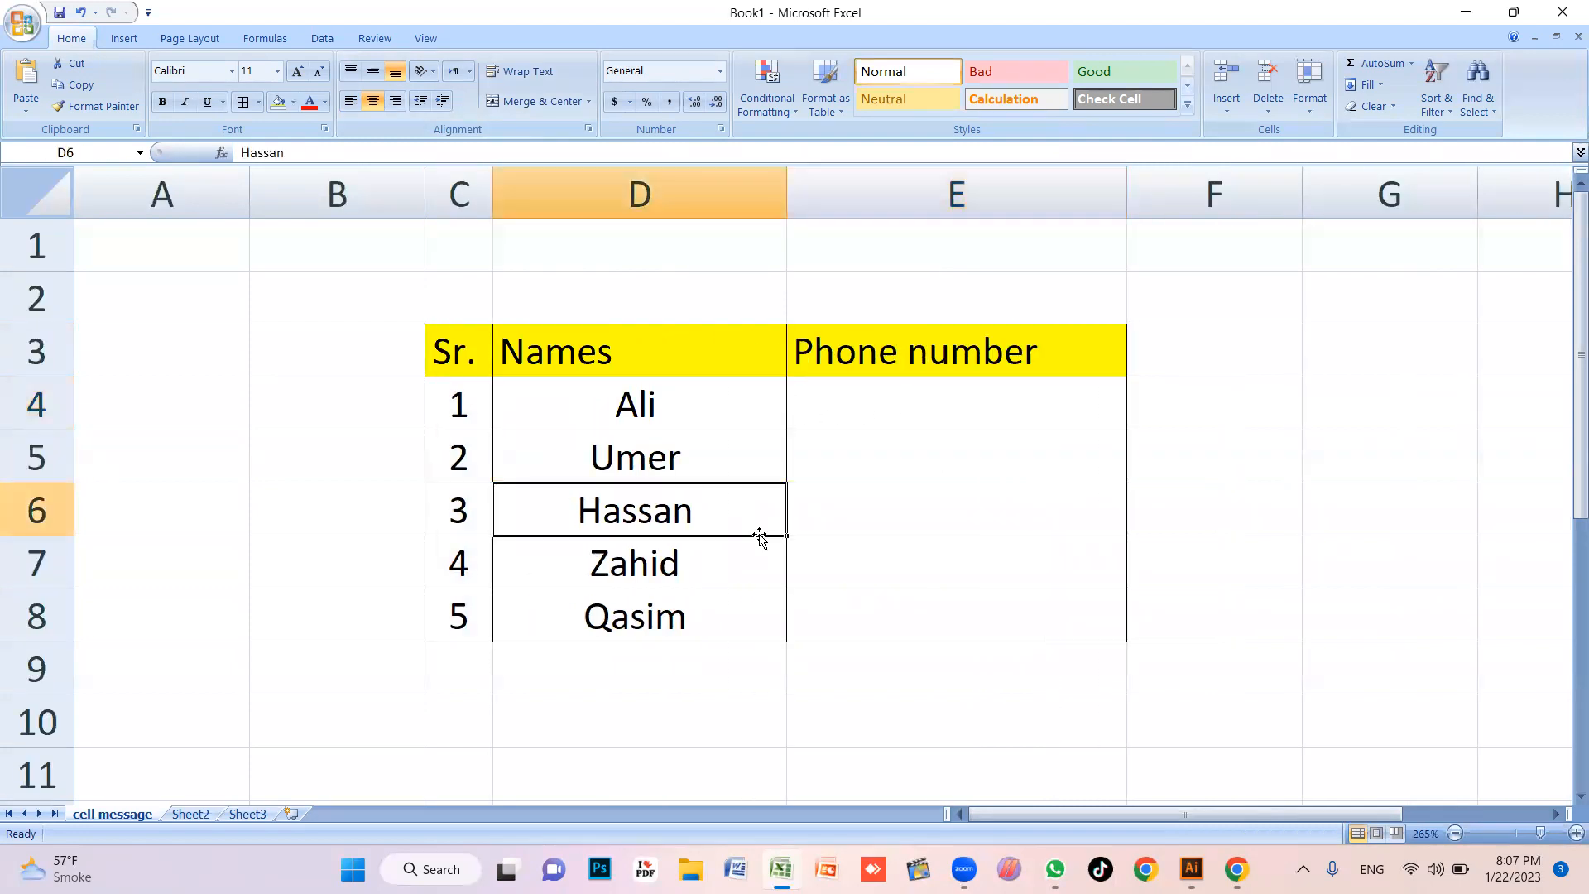
left_click(691, 406)
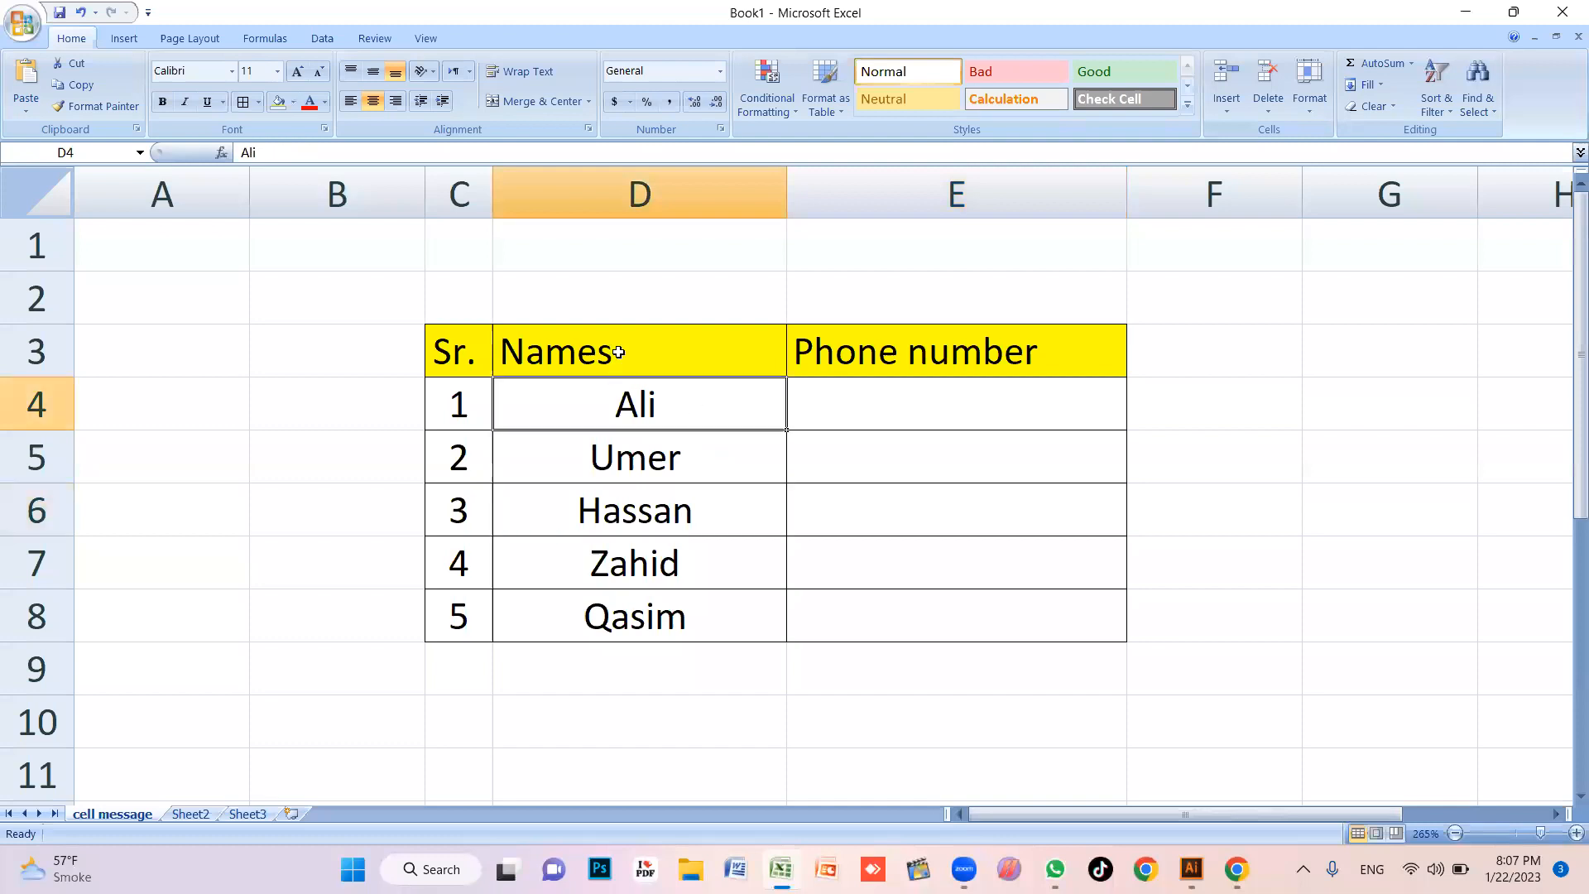
left_click(903, 412)
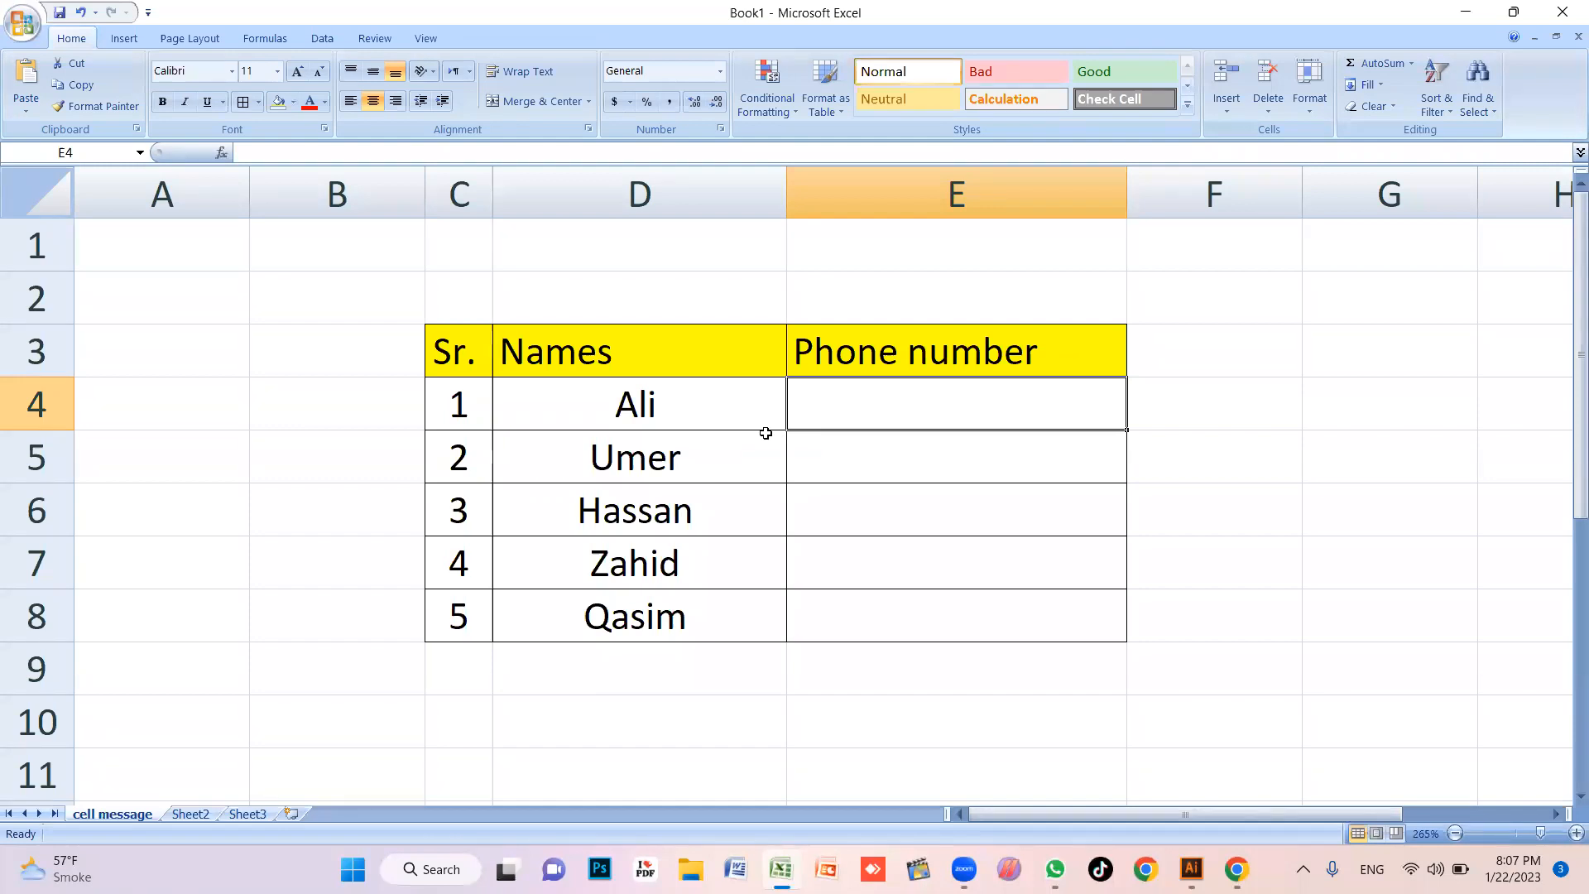
left_click(725, 451)
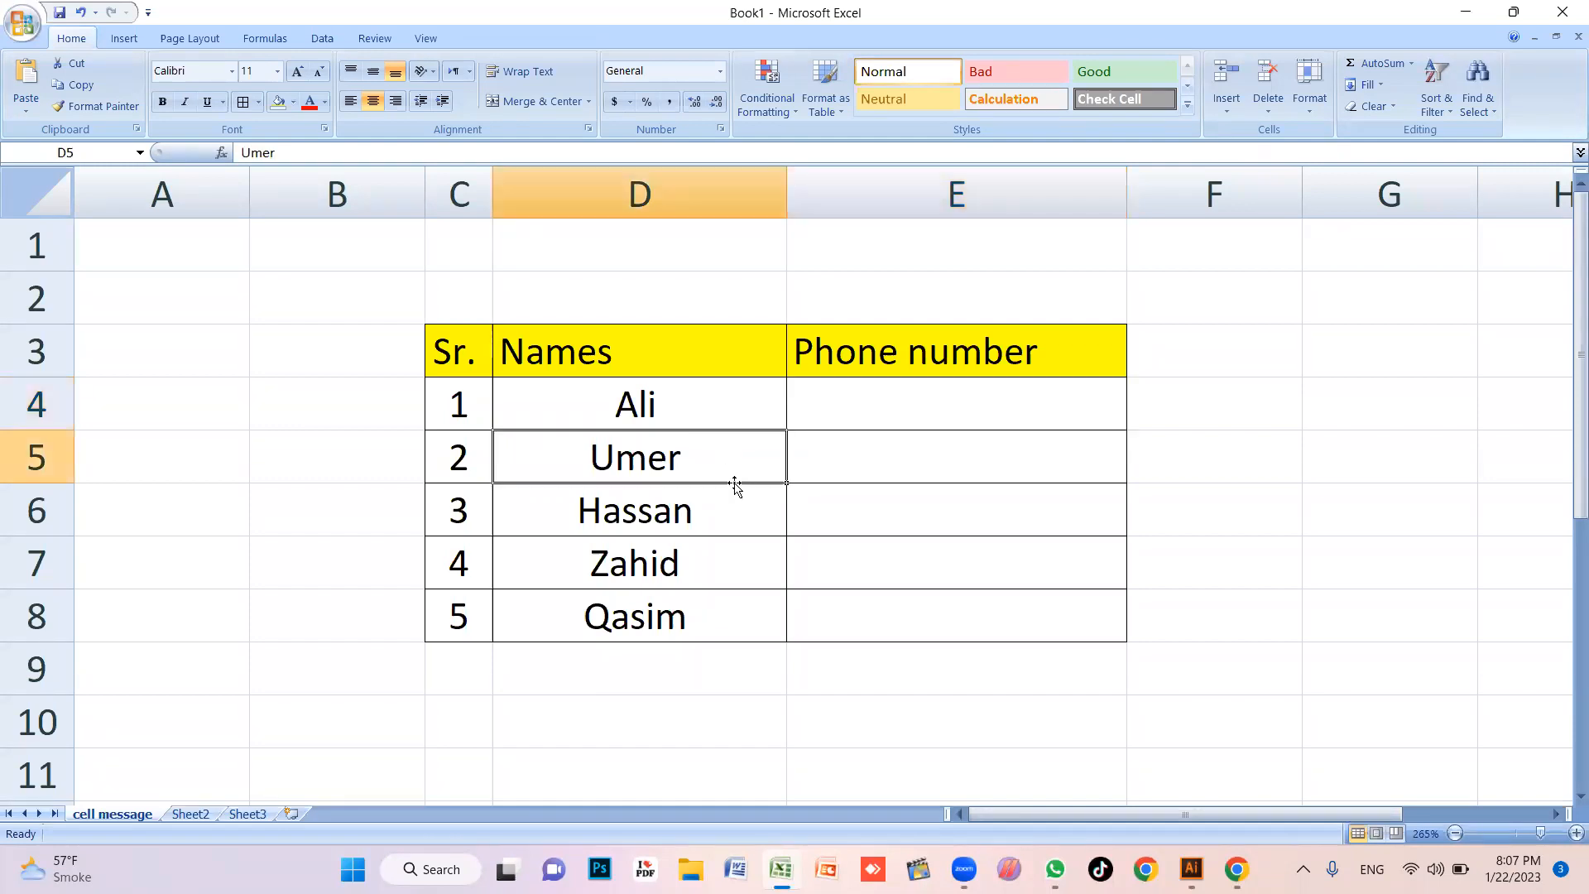
left_click(766, 512)
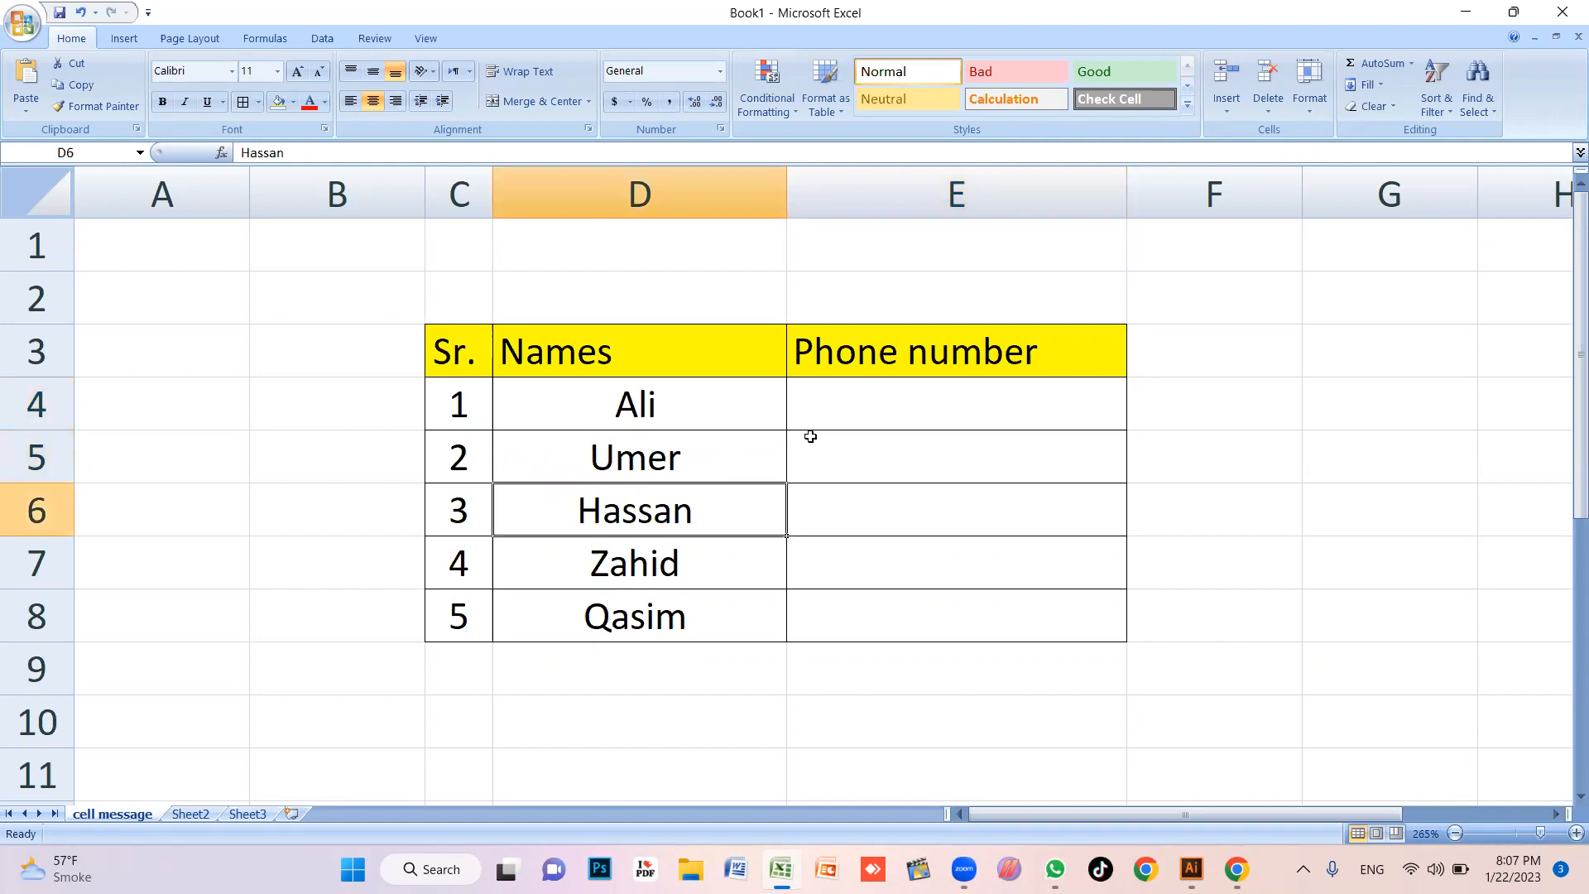
left_click(877, 413)
left_click(835, 490)
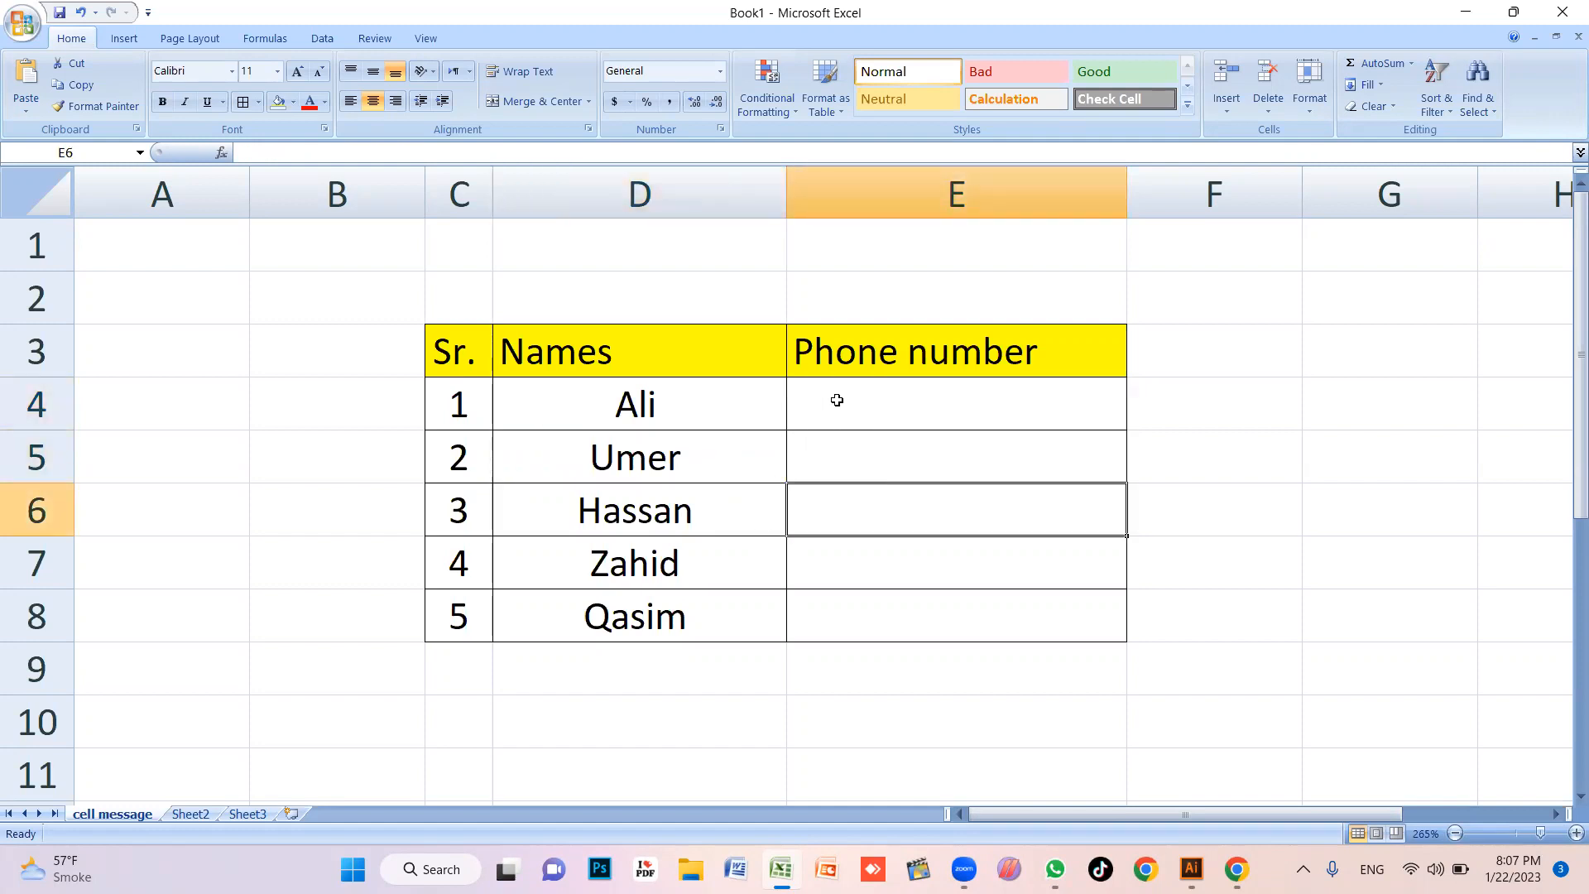
left_click(885, 403)
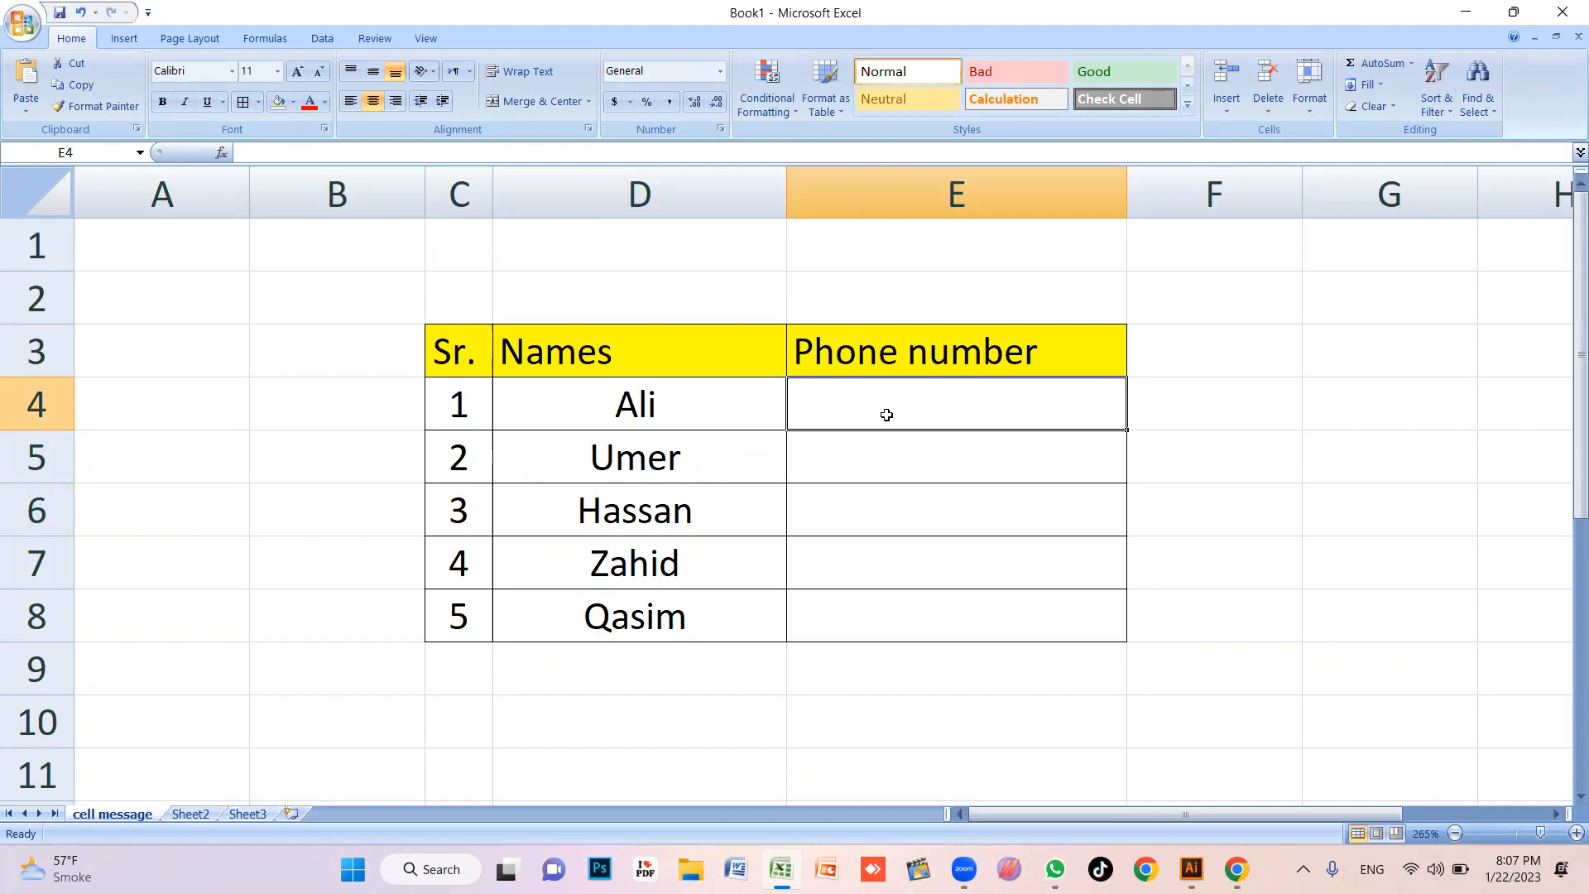
left_click(745, 414)
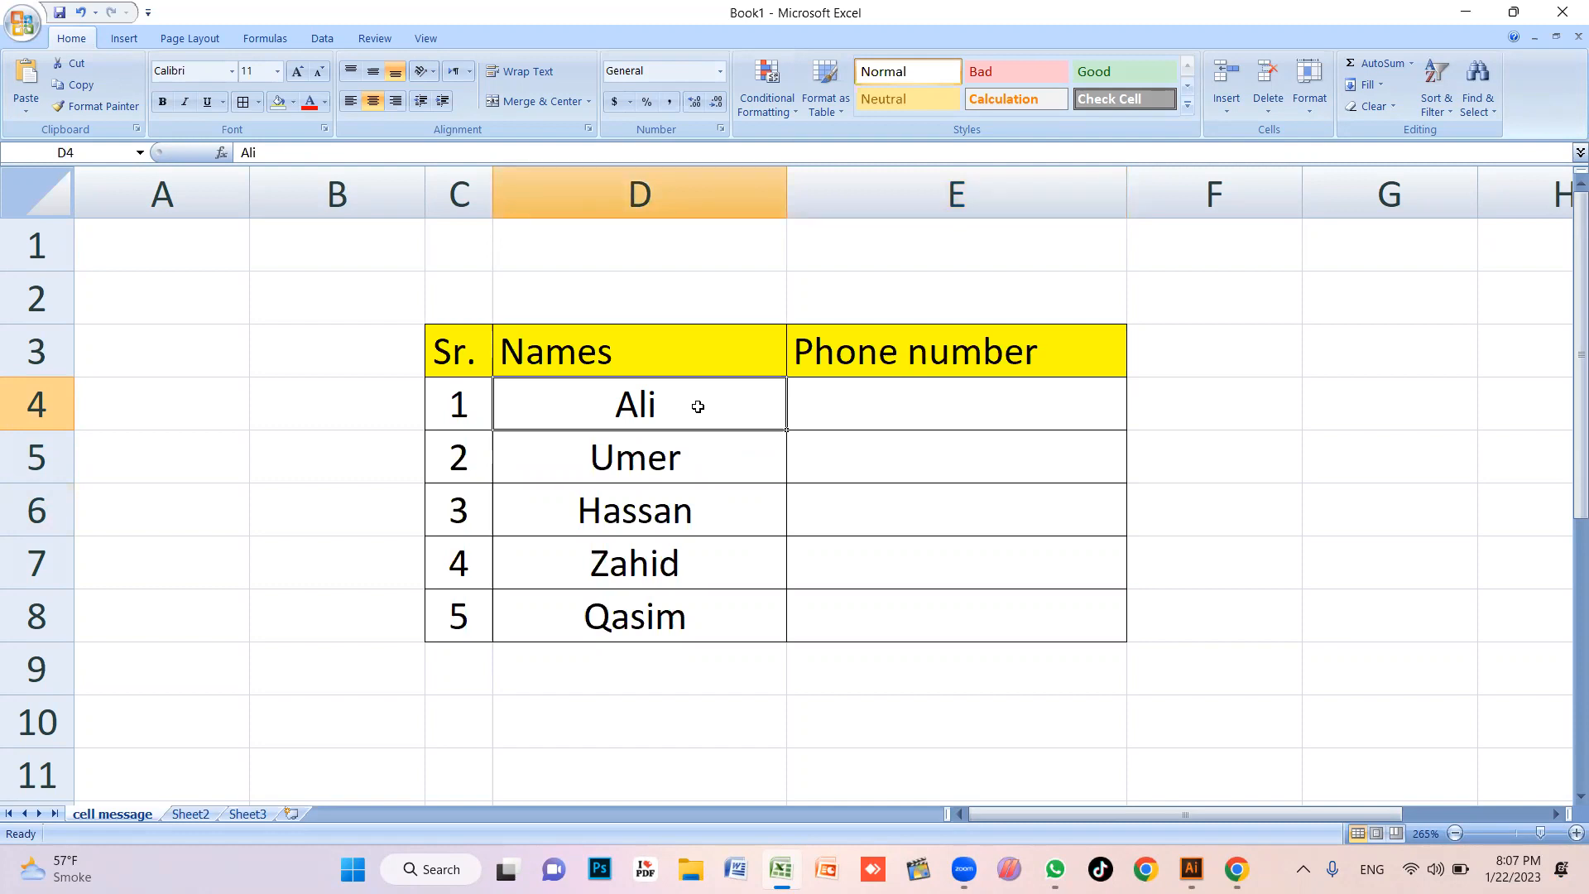
left_click(701, 447)
left_click(724, 509)
left_click(743, 596)
left_click(723, 447)
left_click(709, 398)
left_click(850, 520)
left_click(708, 406)
left_click(827, 461)
left_click(749, 403)
left_click(745, 521)
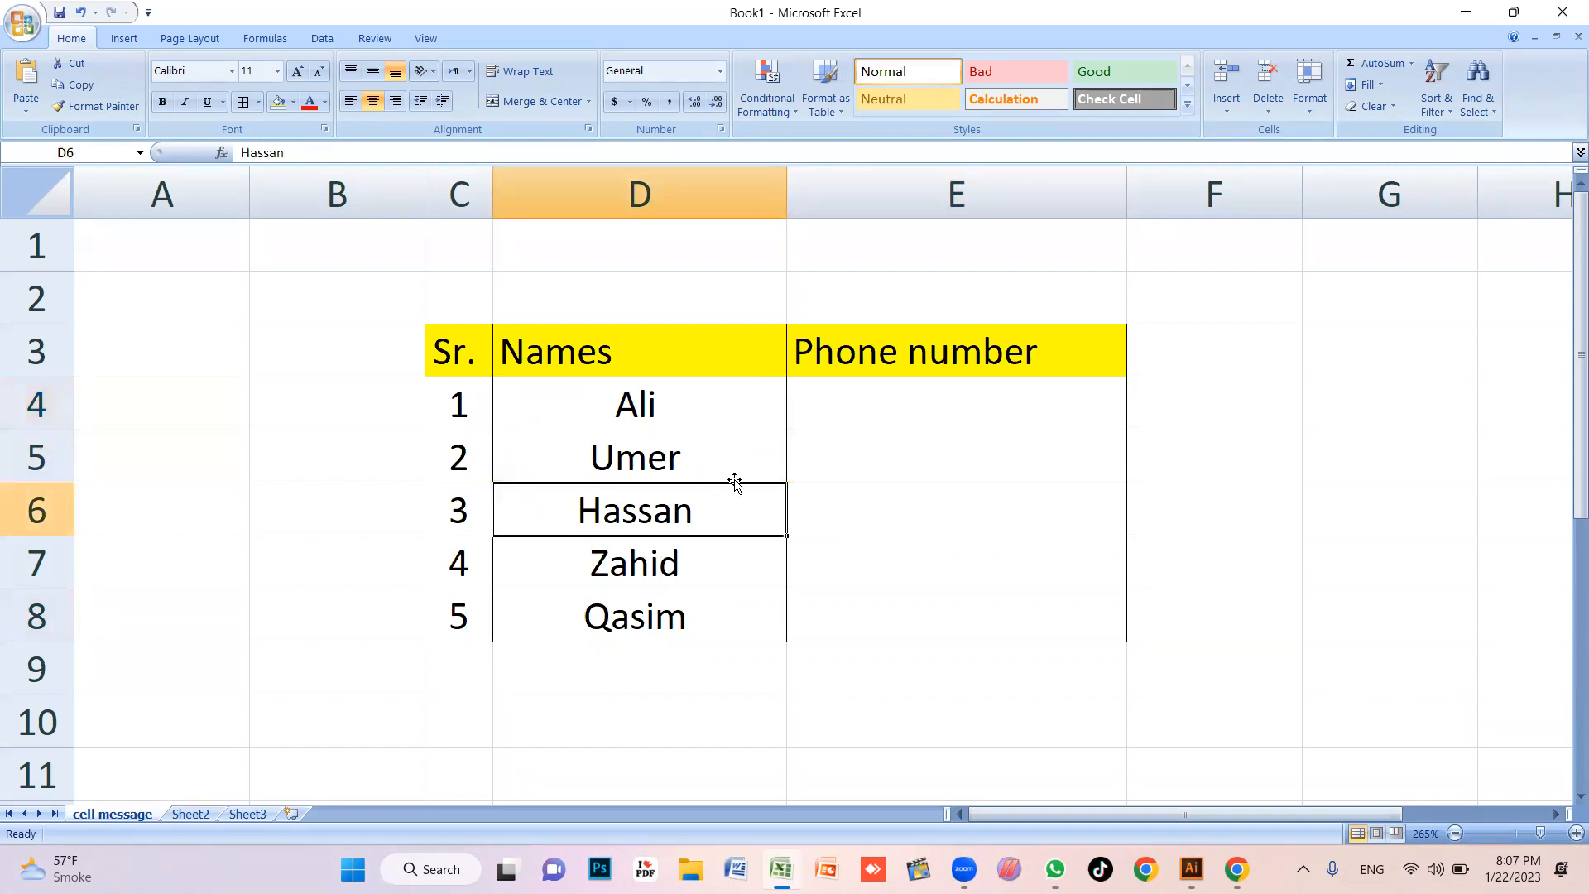
Clear the existing names from cells D4:D8
left_click_drag(714, 401, 715, 608)
key("Delete")
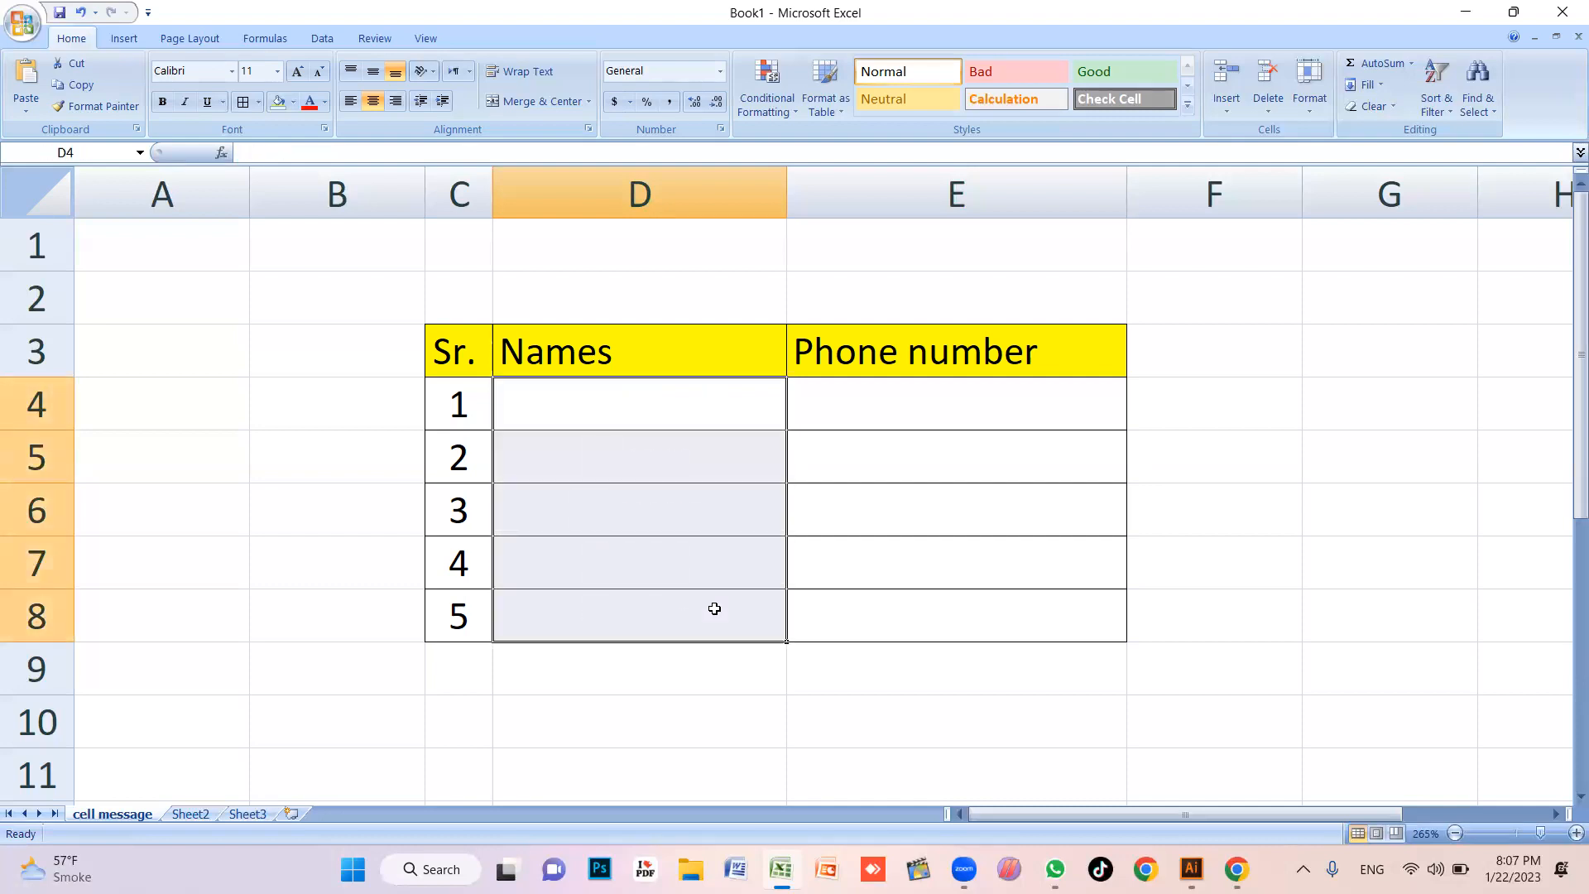
left_click(902, 524)
Open the data validation input message settings for the empty Names cells D4:D8
left_click_drag(699, 403, 706, 613)
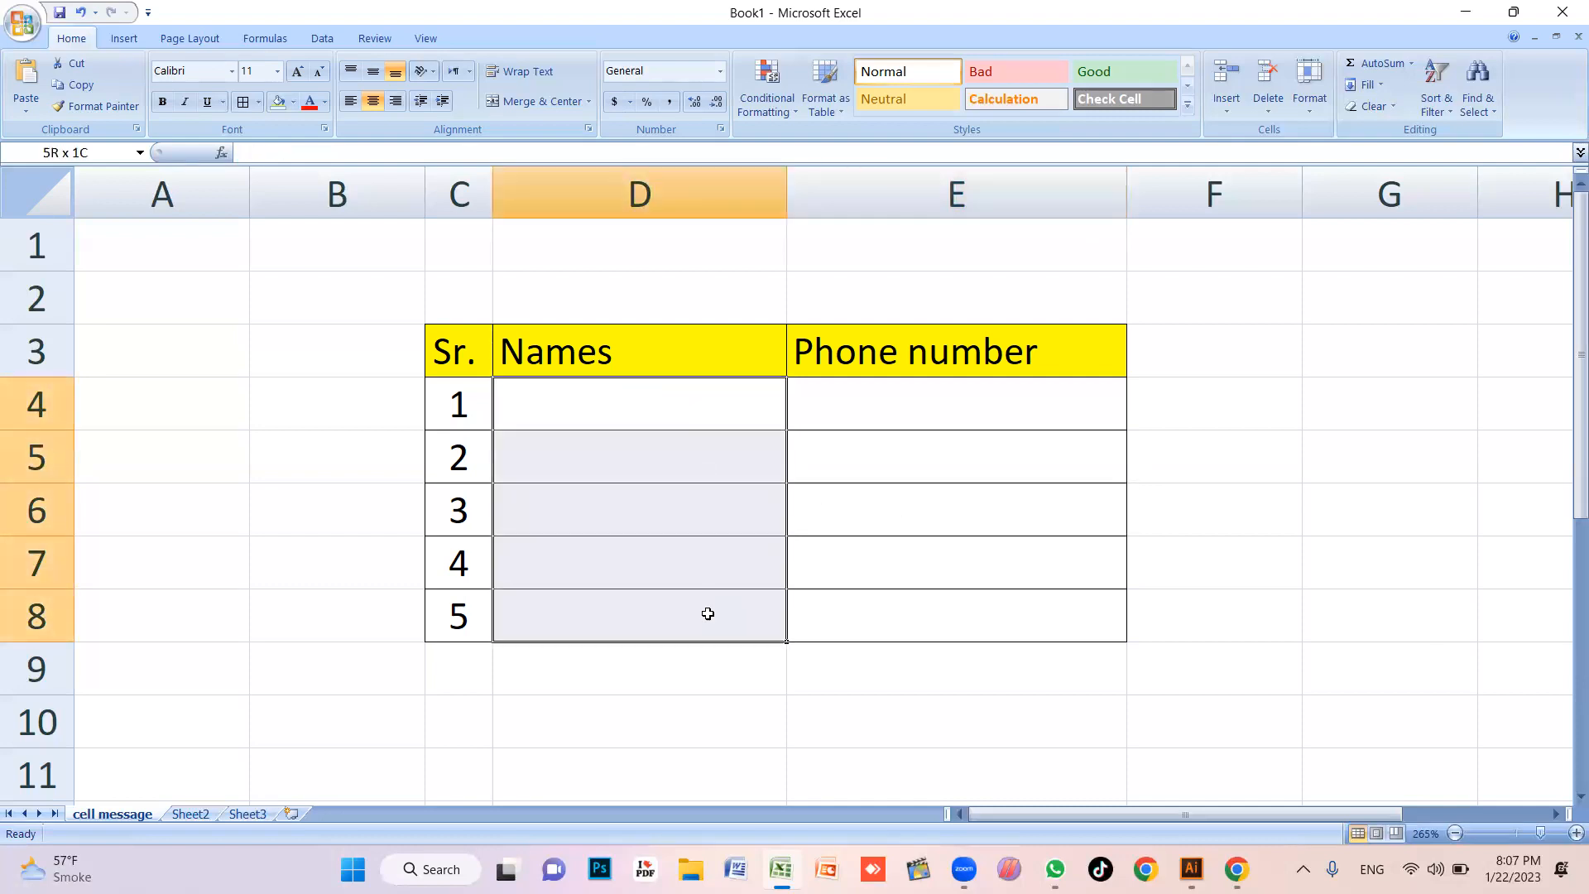
left_click(685, 507)
left_click_drag(653, 404, 649, 634)
left_click(321, 40)
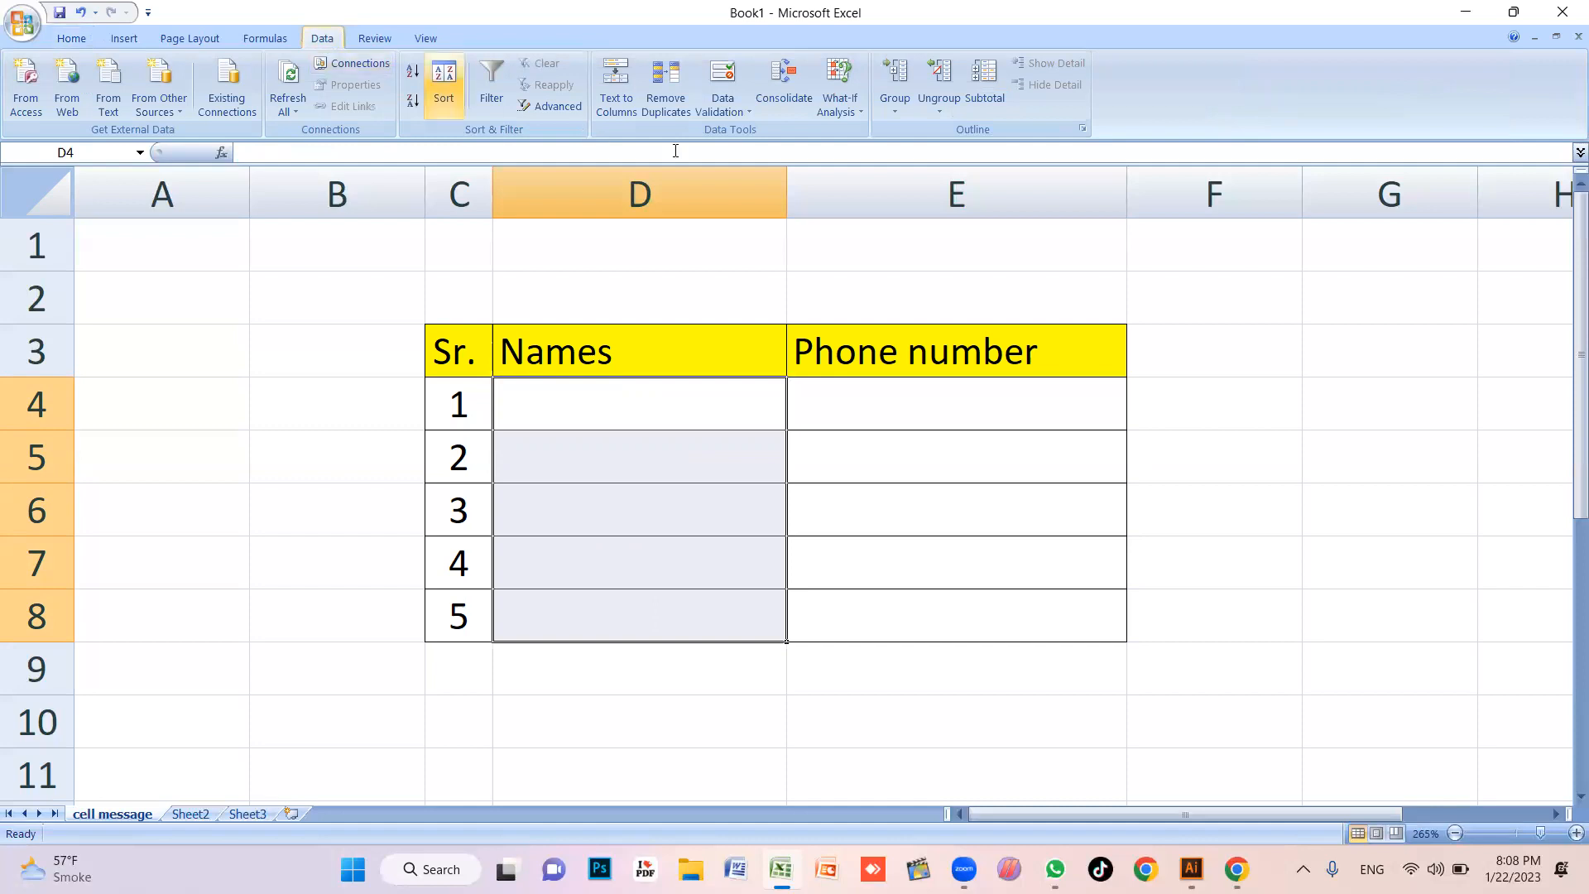
left_click(747, 112)
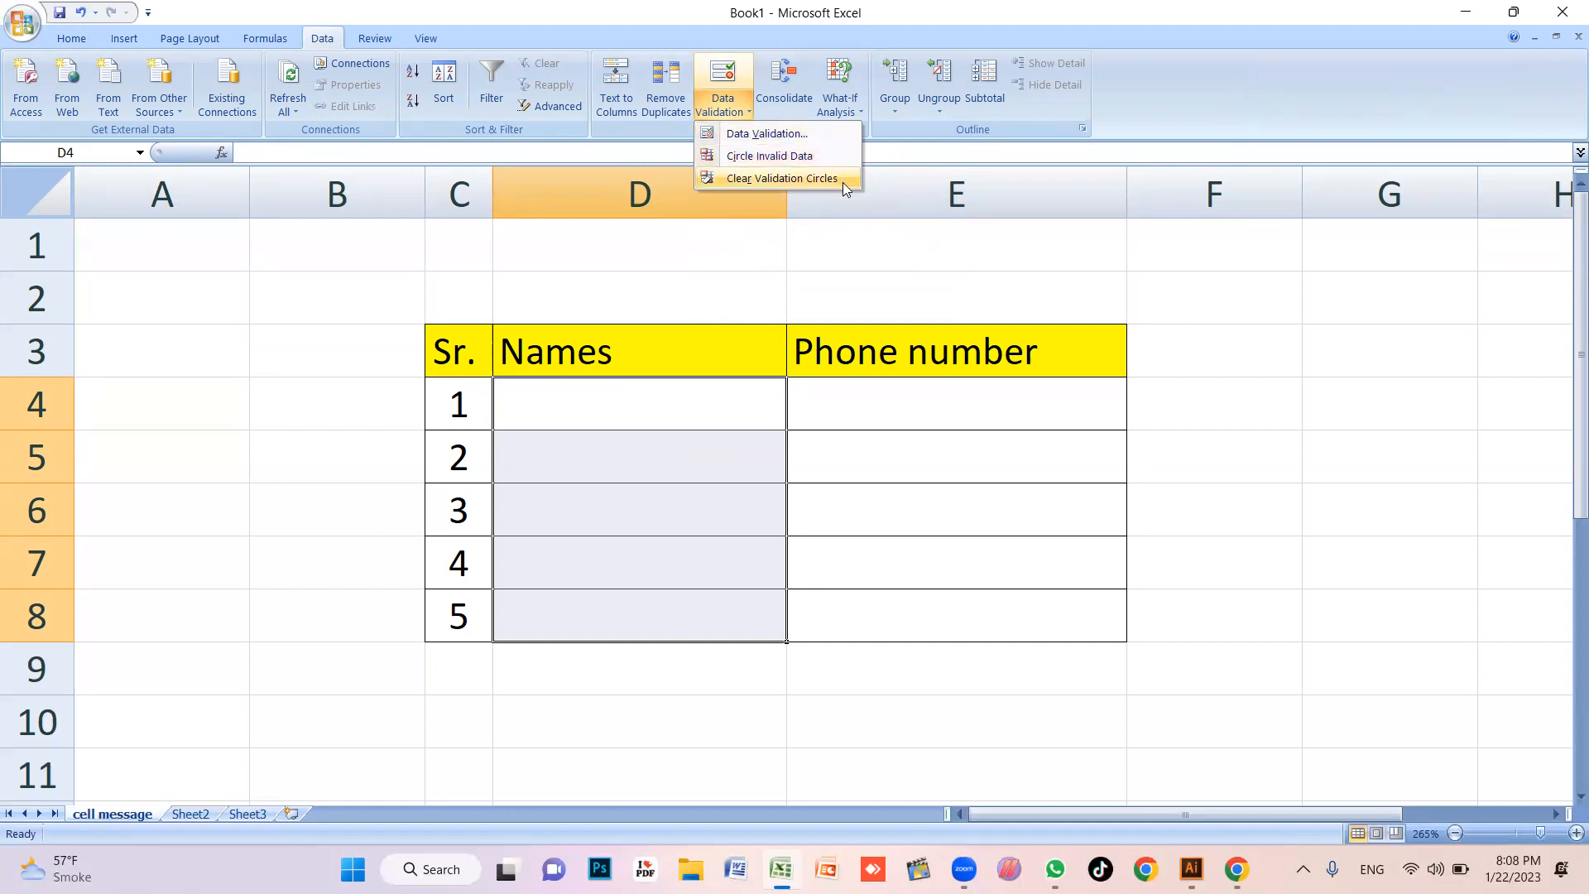
left_click(787, 133)
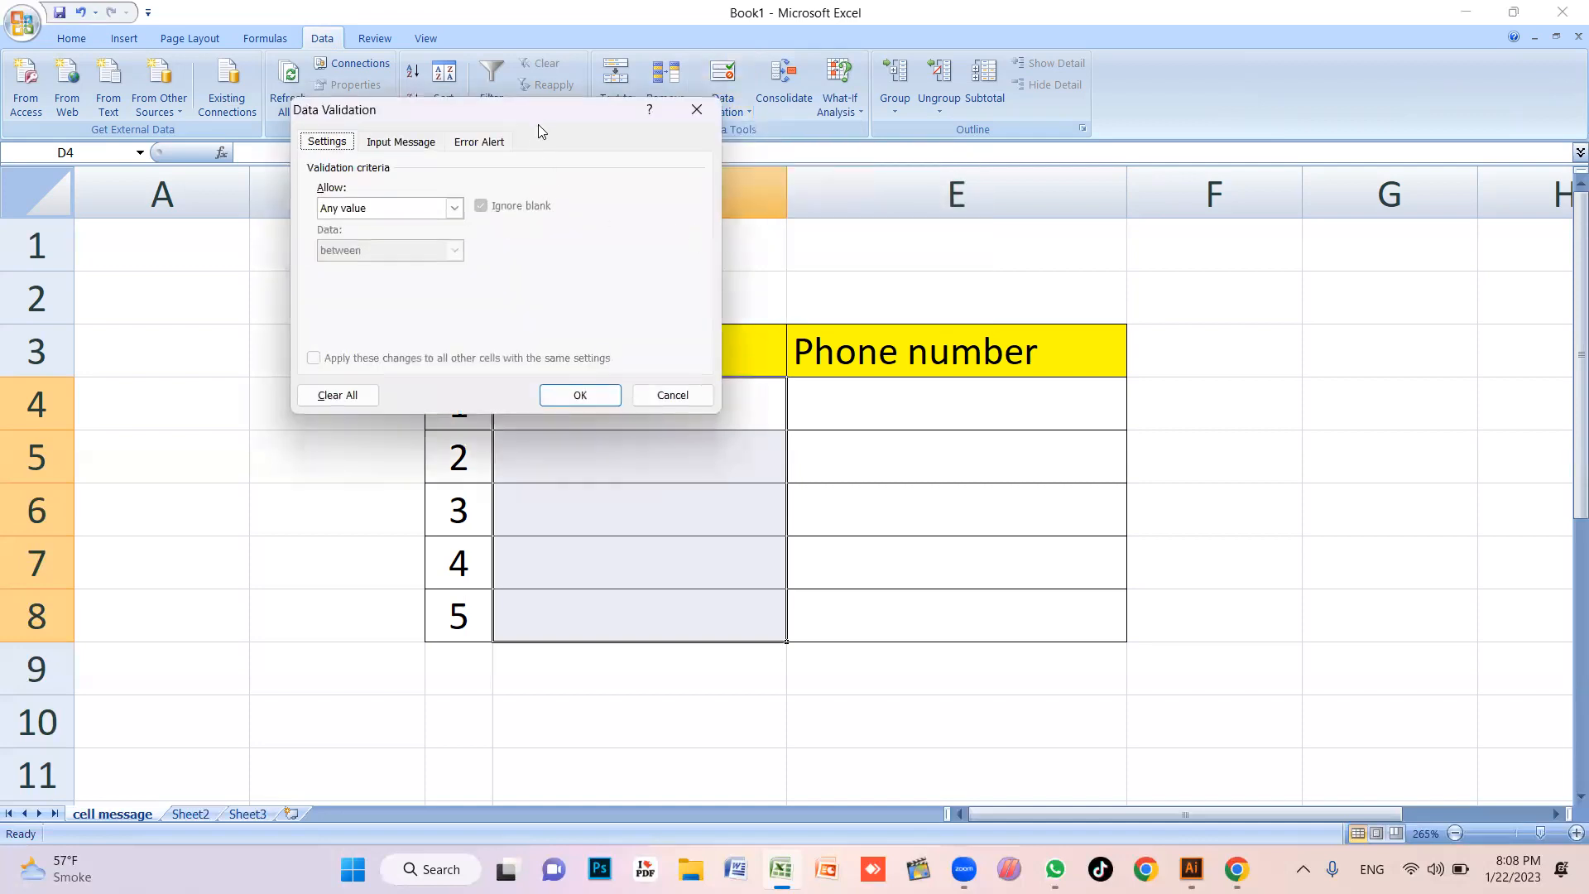
left_click_drag(418, 118, 886, 282)
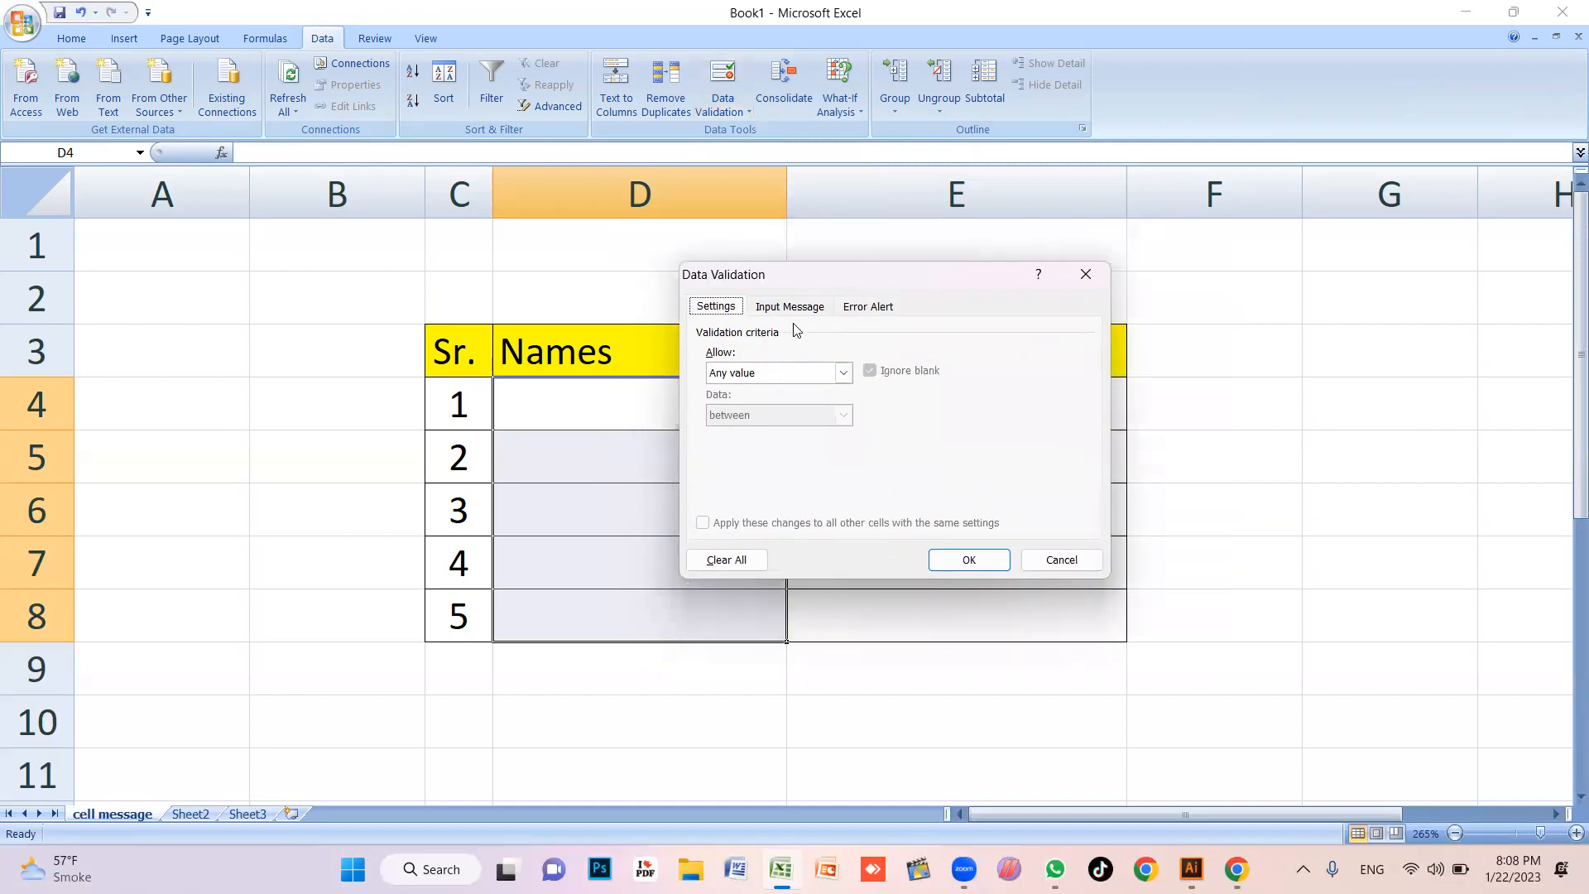
left_click(782, 308)
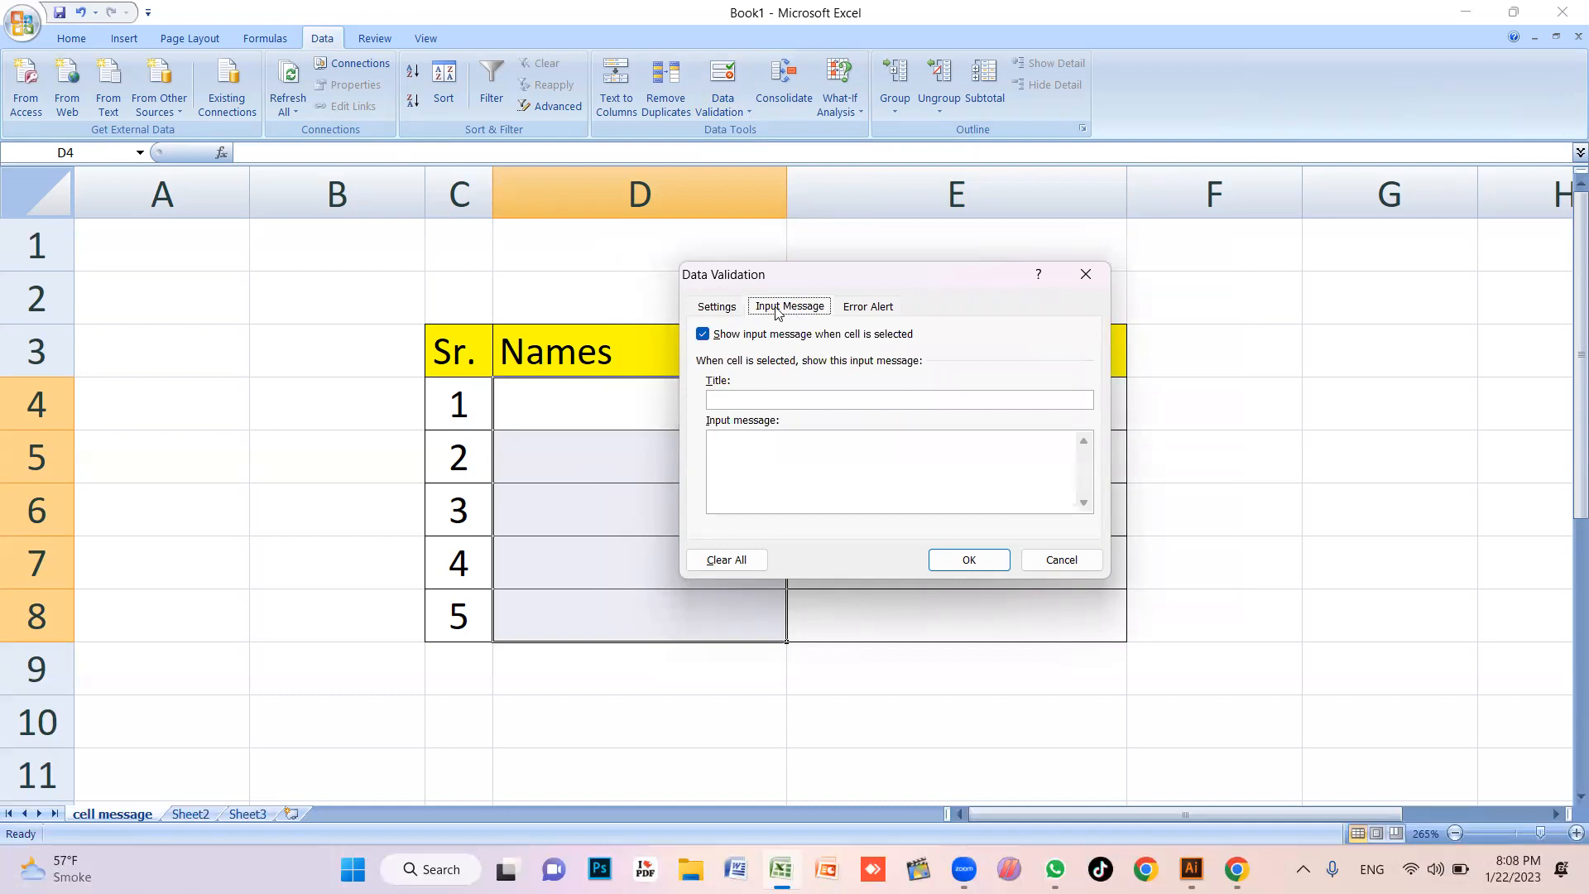
Give the Names cells an input message titled "Alert" with the text "Kindly enter name in capital case"
left_click(780, 400)
left_click(799, 466)
left_click_drag(837, 270, 1009, 250)
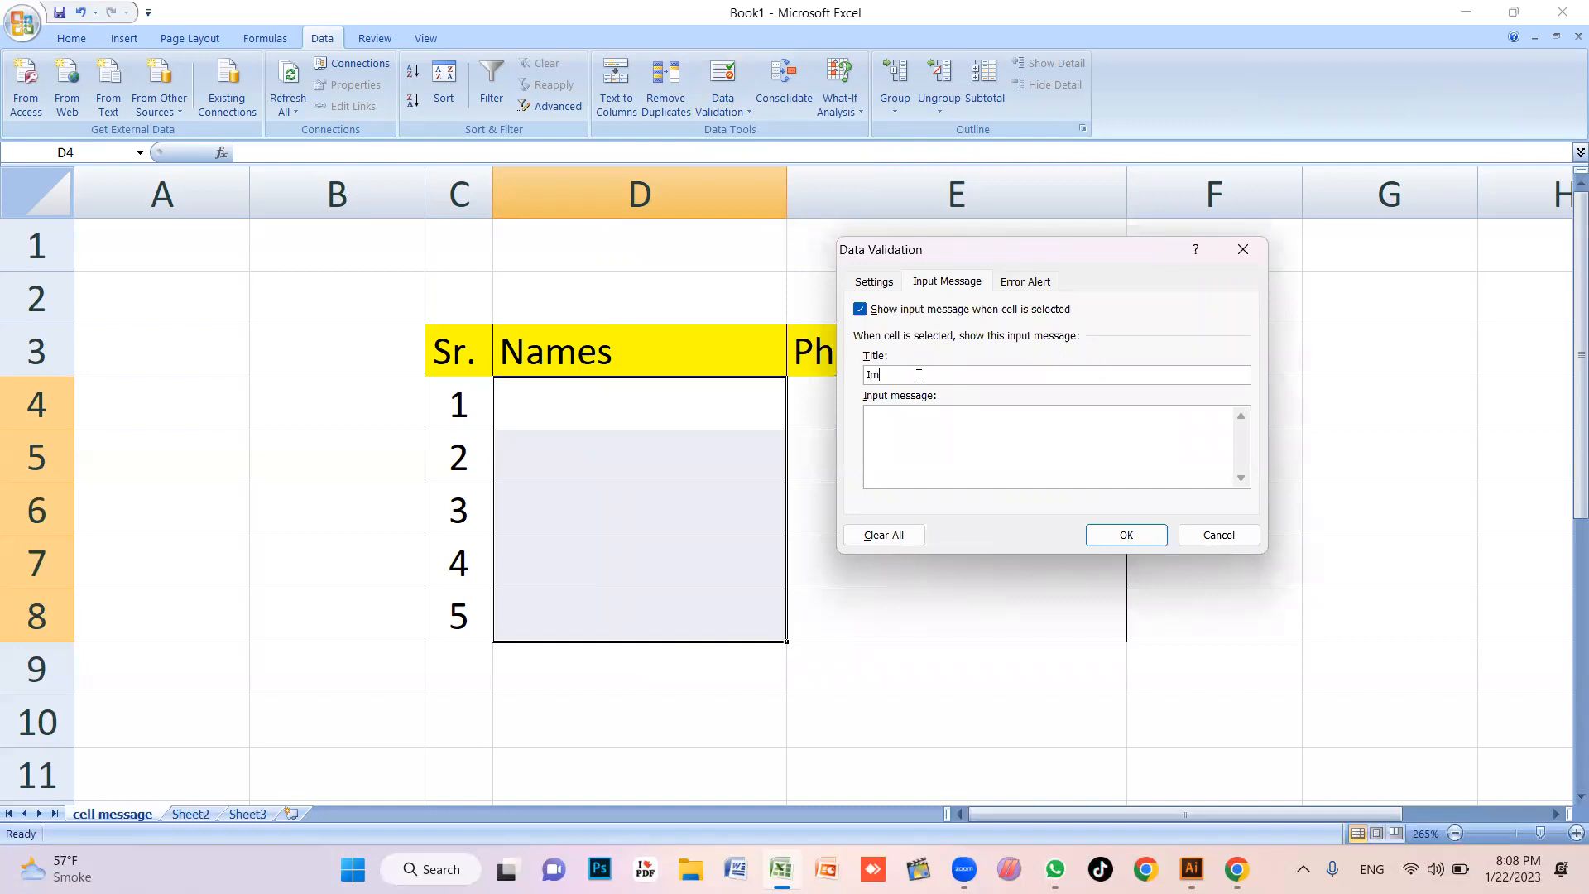
type("tant")
left_click(938, 439)
left_click_drag(936, 378, 831, 374)
type("Alert")
left_click(974, 427)
type("Kindly enter name in capital case")
left_click(1128, 537)
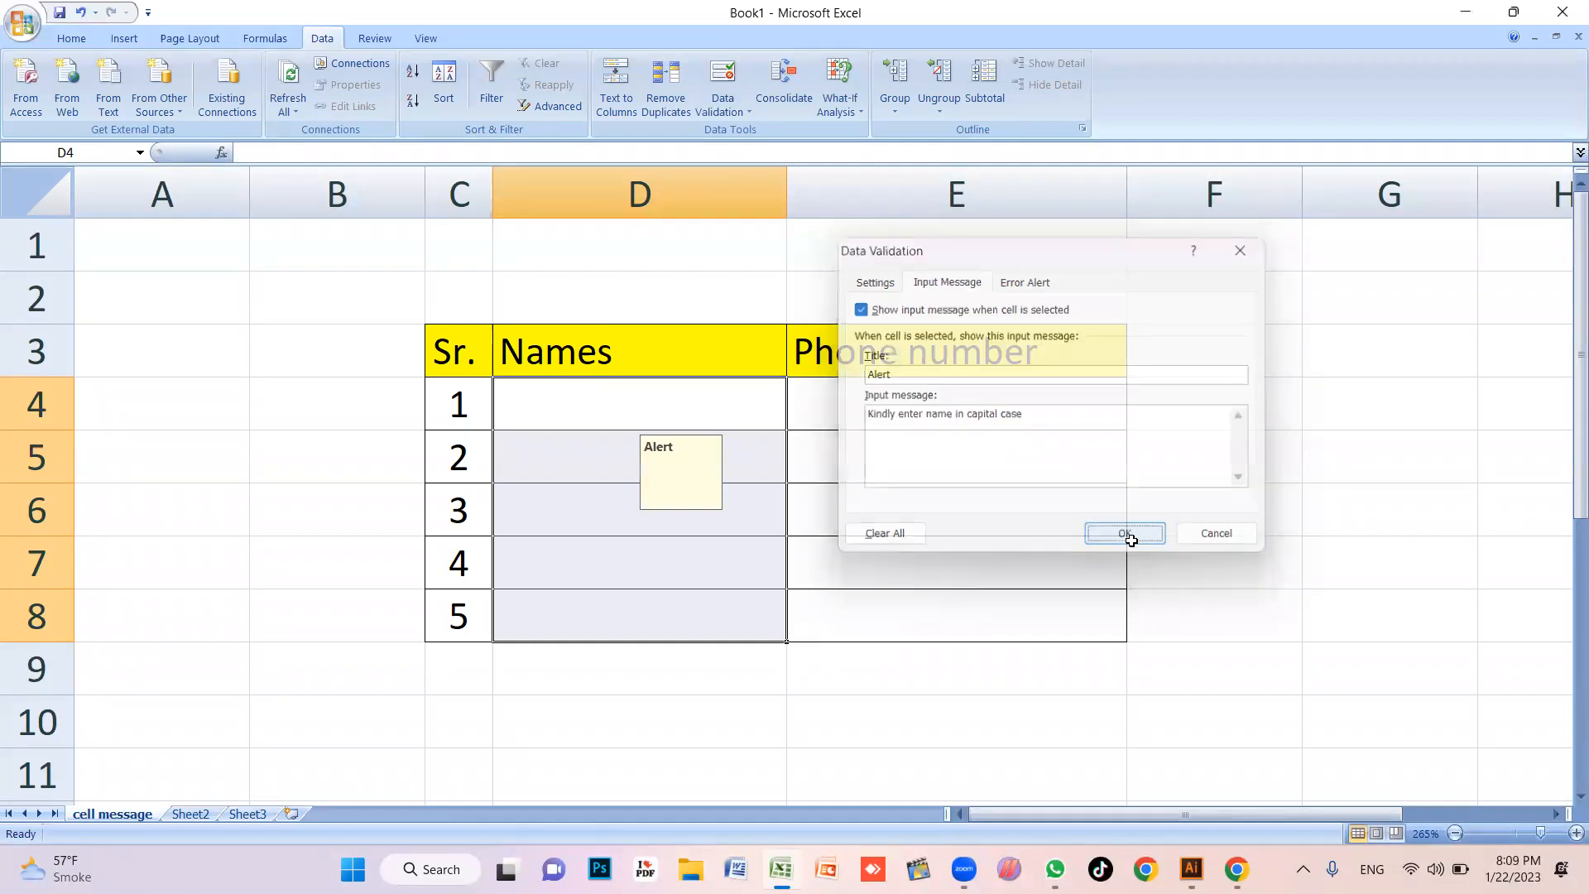
Check the input message on each cell of the Names column
left_click(1029, 499)
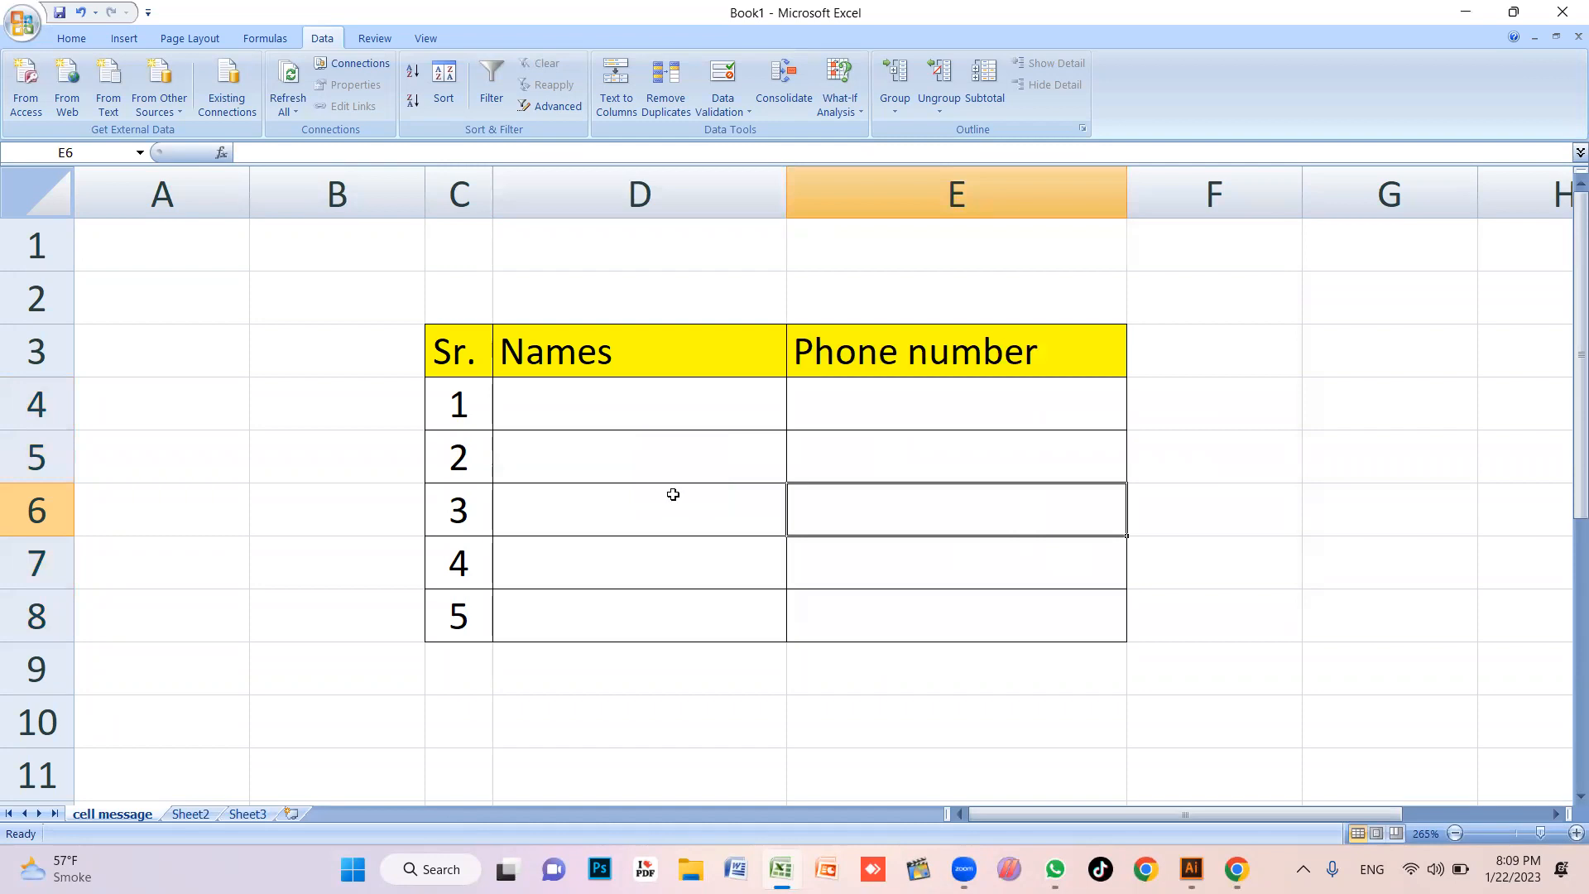
left_click(641, 413)
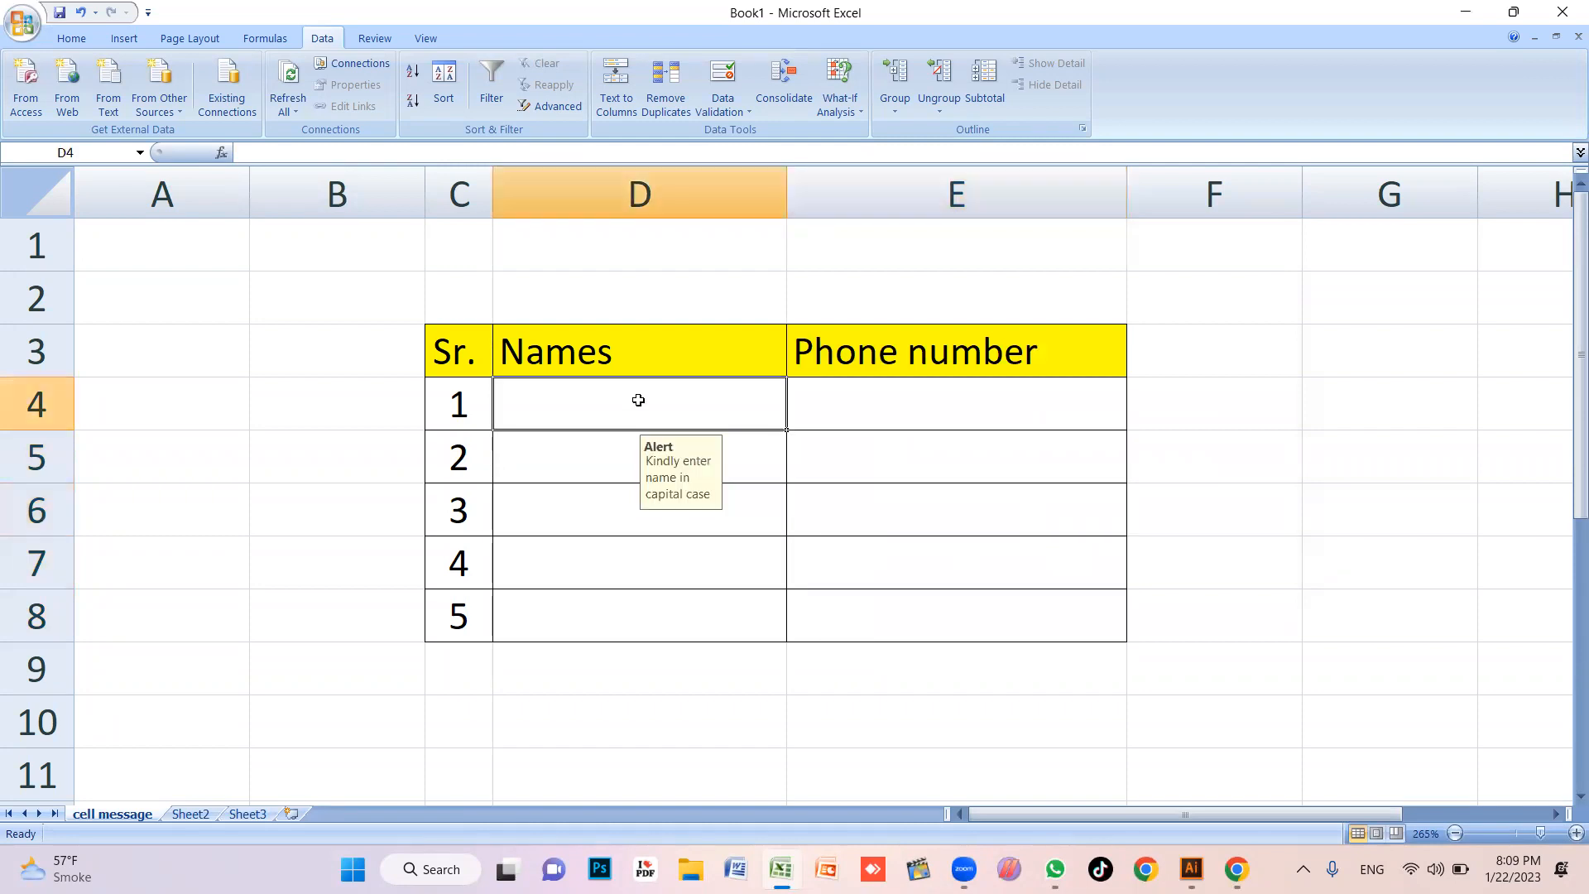
left_click(606, 452)
left_click(603, 513)
left_click(603, 568)
left_click(605, 609)
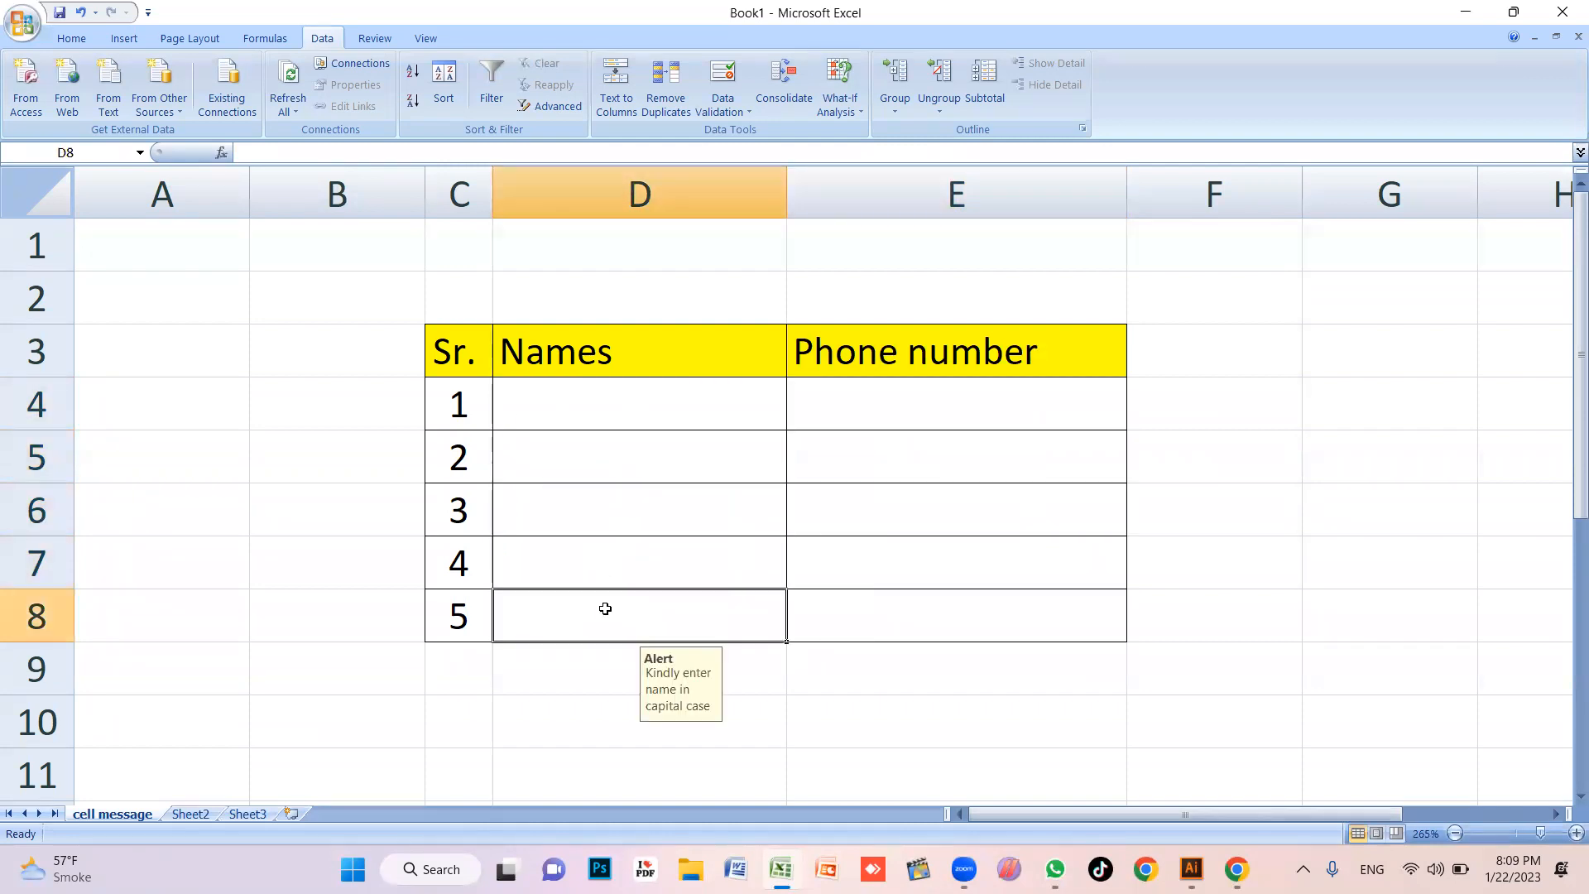
left_click(662, 556)
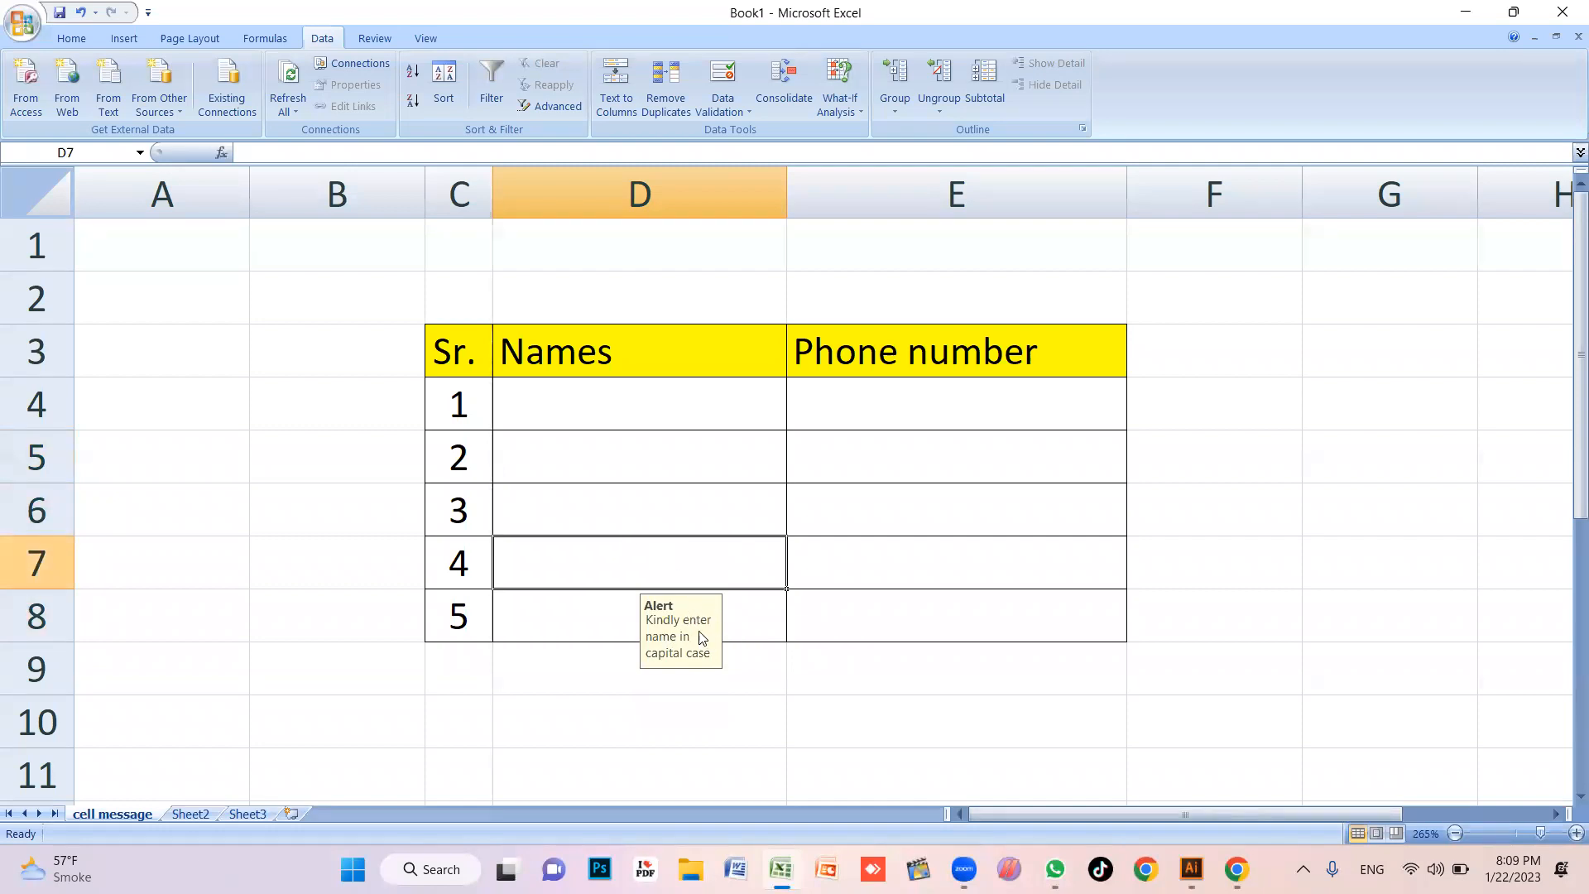
left_click(725, 454)
Open the data validation input message settings for the Phone number cells E4:E8
left_click(858, 419)
left_click(901, 601)
left_click(916, 448)
left_click_drag(905, 397, 903, 621)
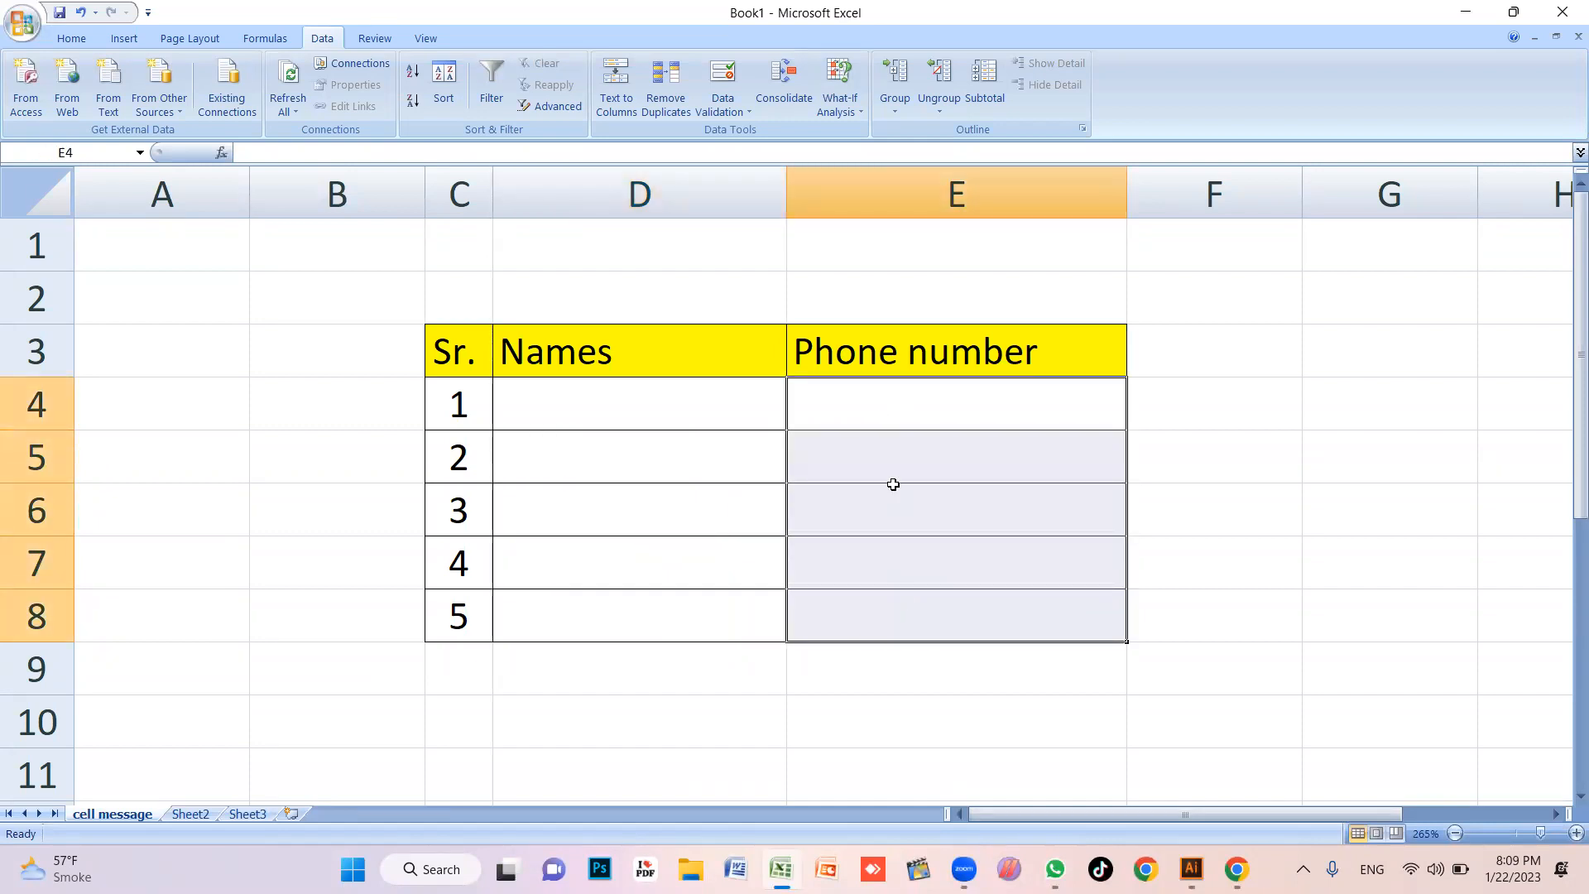
left_click_drag(879, 399, 880, 633)
left_click(733, 111)
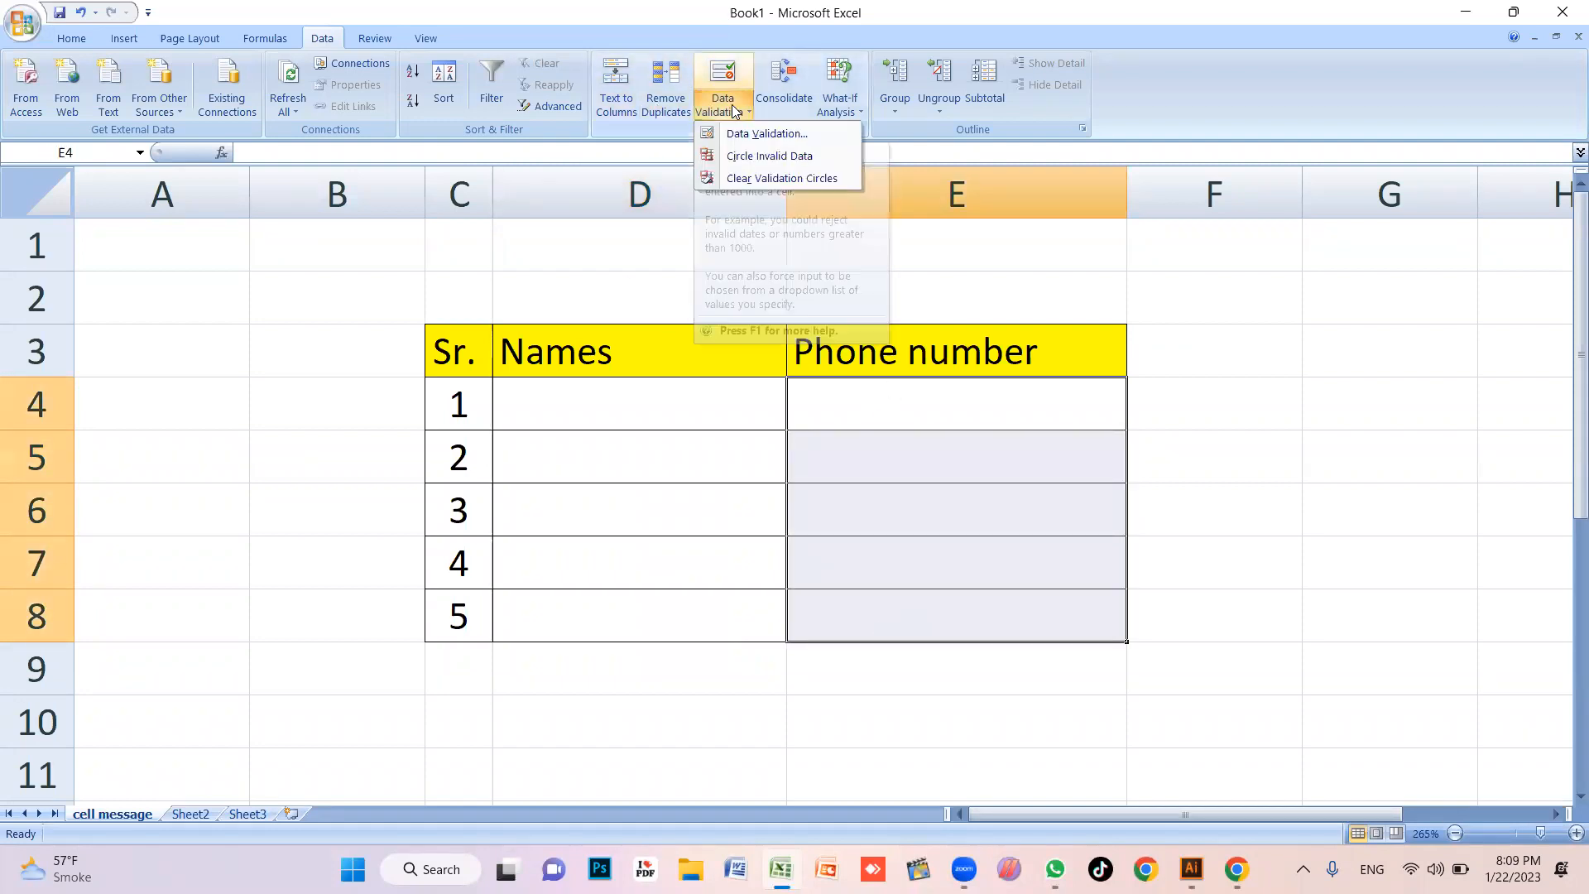
left_click(770, 135)
left_click_drag(977, 252, 880, 257)
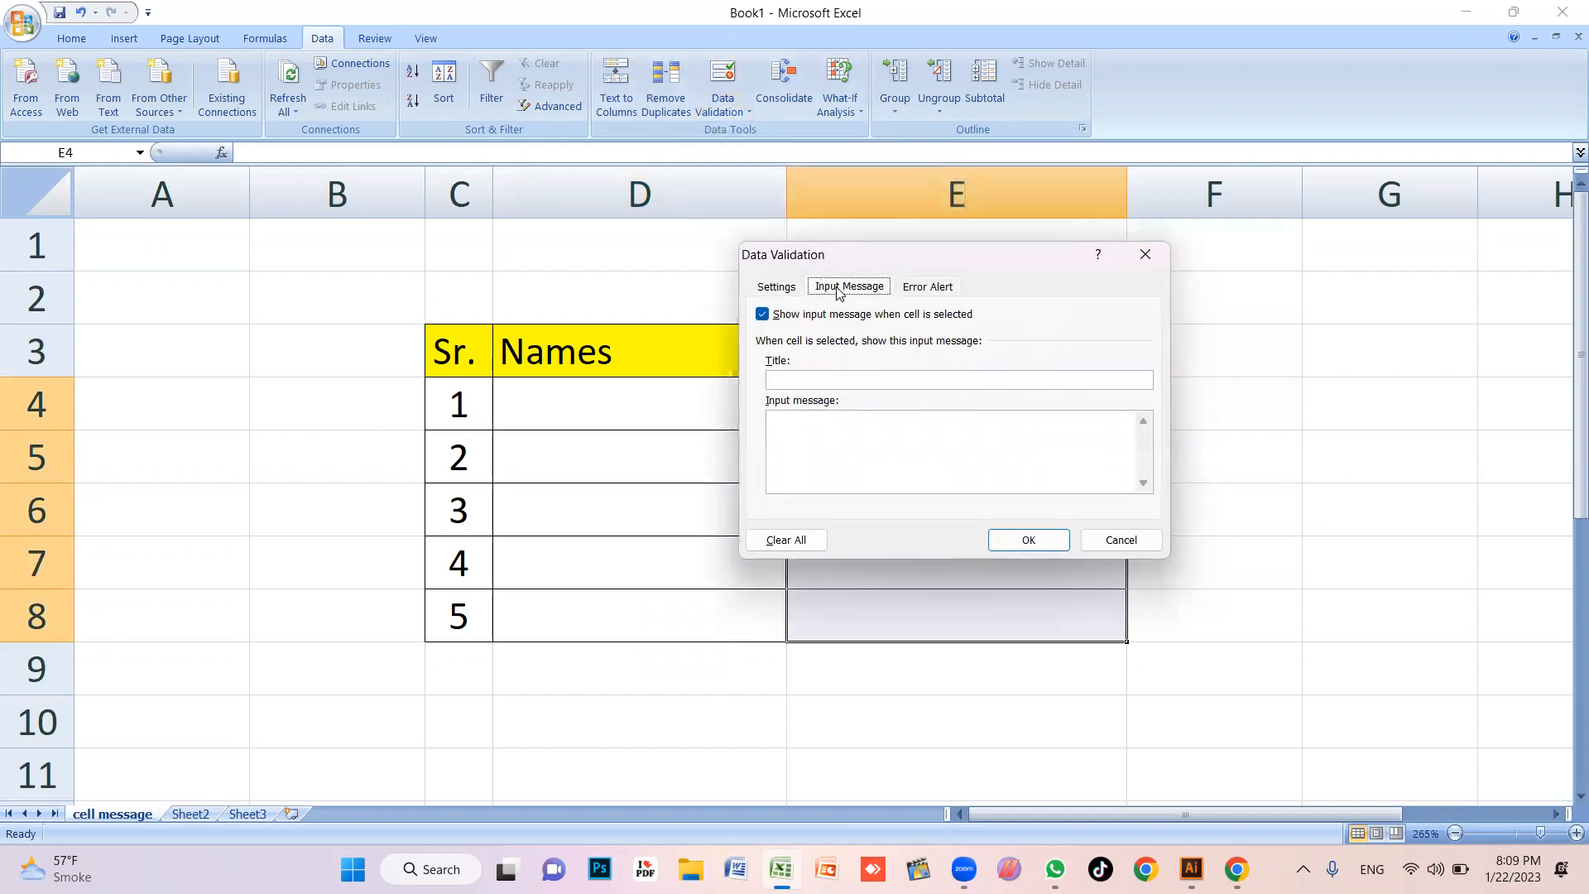
Give the Phone number cells an input message titled "Alert" with the text "Enter number with country code"
left_click(837, 381)
key("BackSpace")
key("BackSpace")
key("BackSpace")
key("BackSpace")
type("Enter number w")
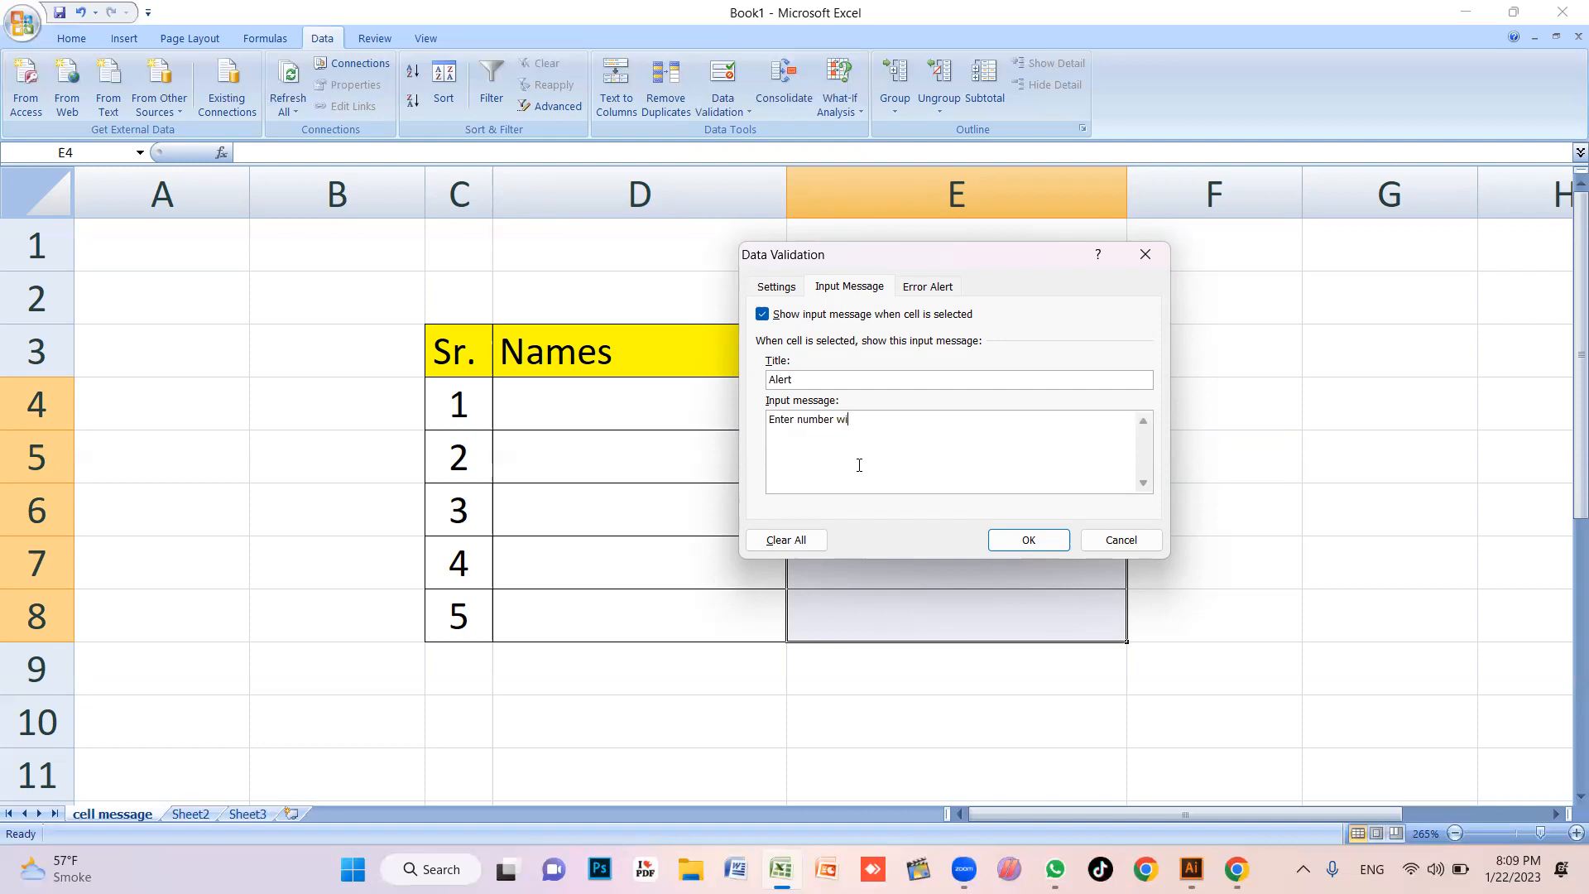
type("ith country code")
left_click(1028, 540)
Check the input message on each cell of the Phone number column
left_click(948, 487)
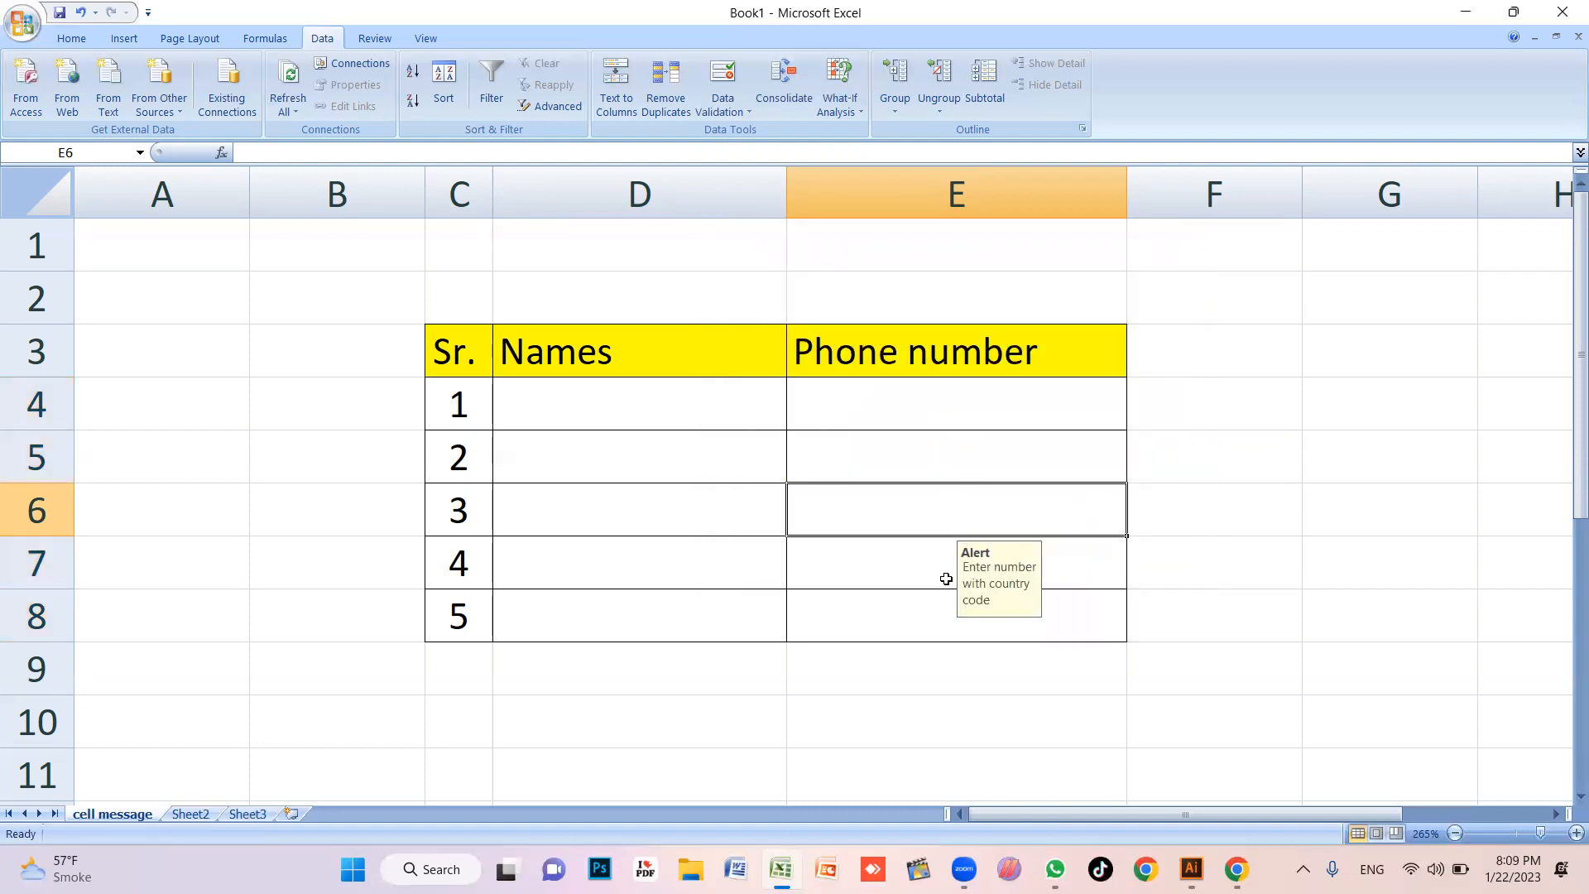
key("Down")
key("Down")
key("Up")
key("Up")
key("Up")
key("Up")
key("Down")
key("Down")
key("Down")
key("Down")
key("Up")
key("Up")
key("Up")
key("Up")
key("Left")
Narrow the Names column slightly and recheck the input messages in the Names and Phone number cells
left_click_drag(787, 192, 734, 195)
left_click(815, 487)
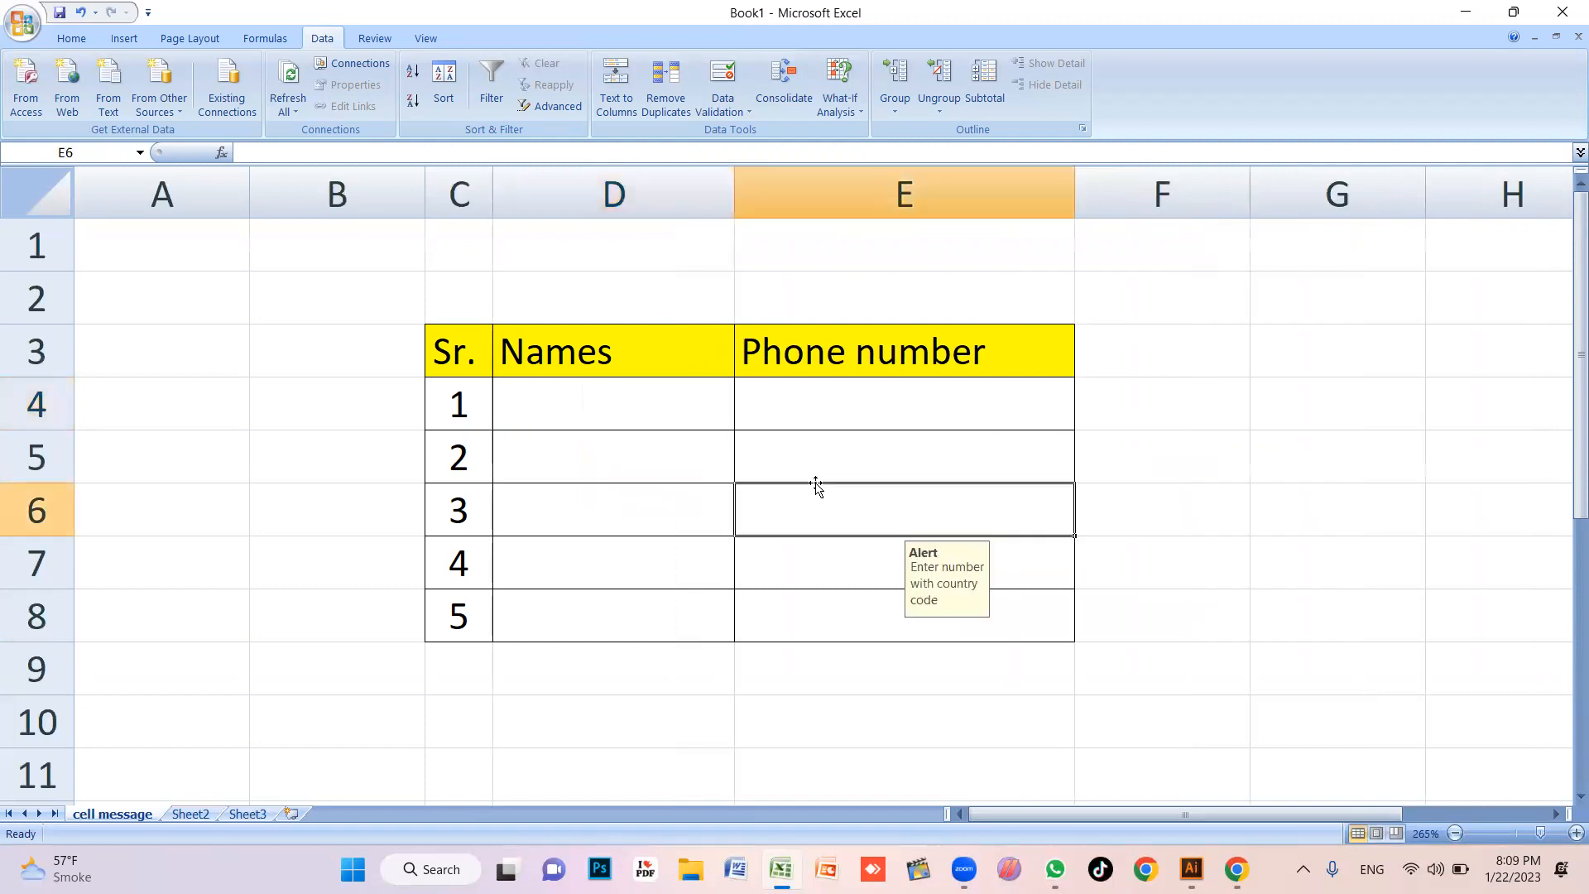
left_click(655, 420)
left_click_drag(462, 355, 947, 623)
left_click(983, 656)
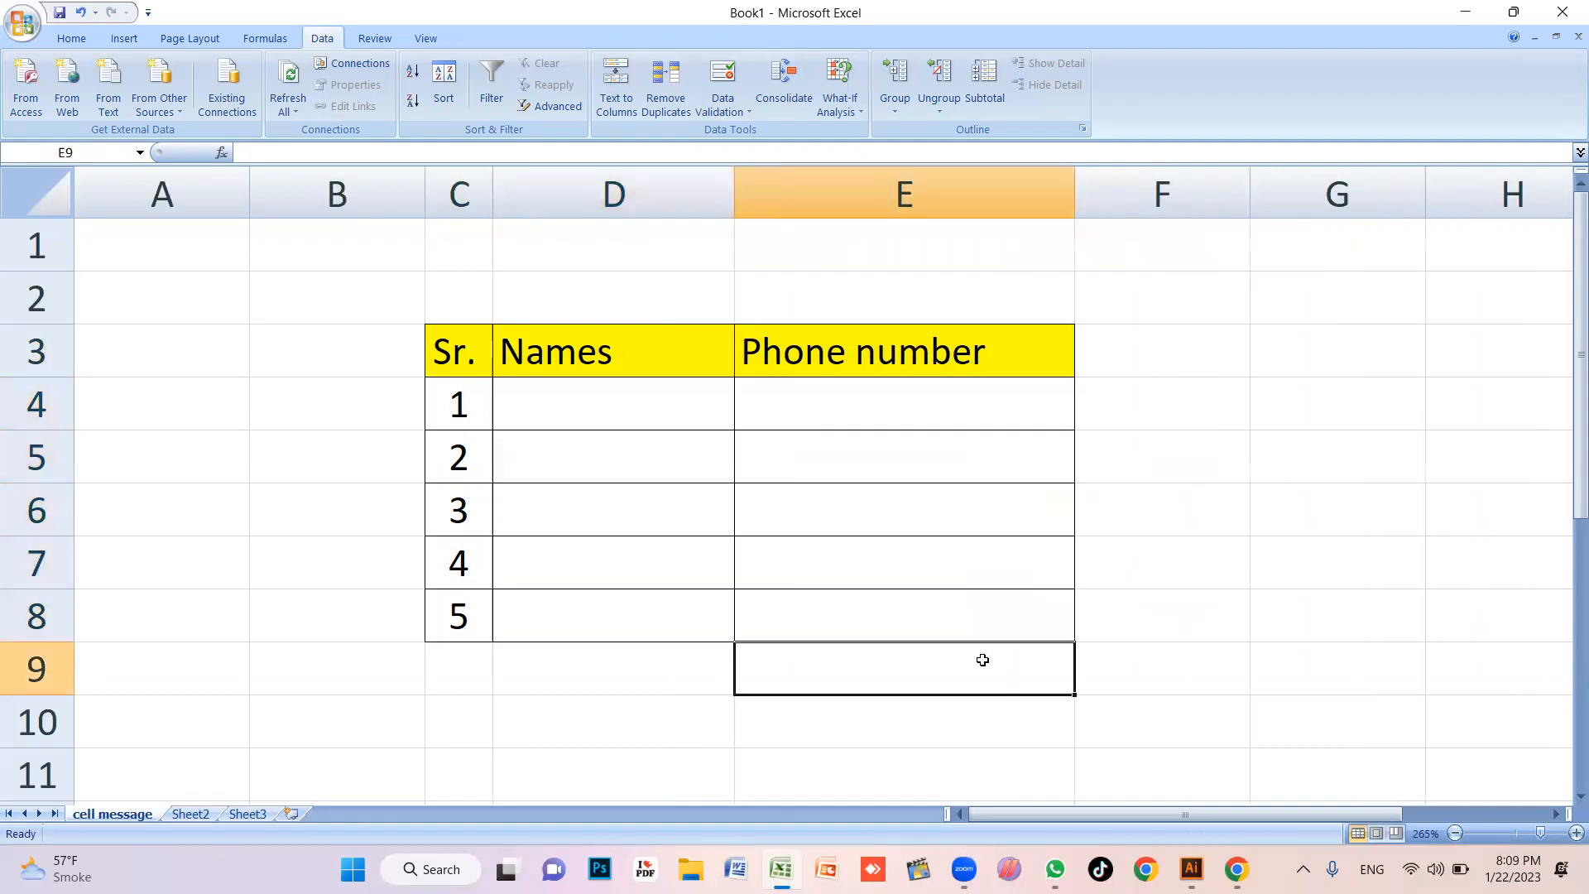
left_click(857, 606)
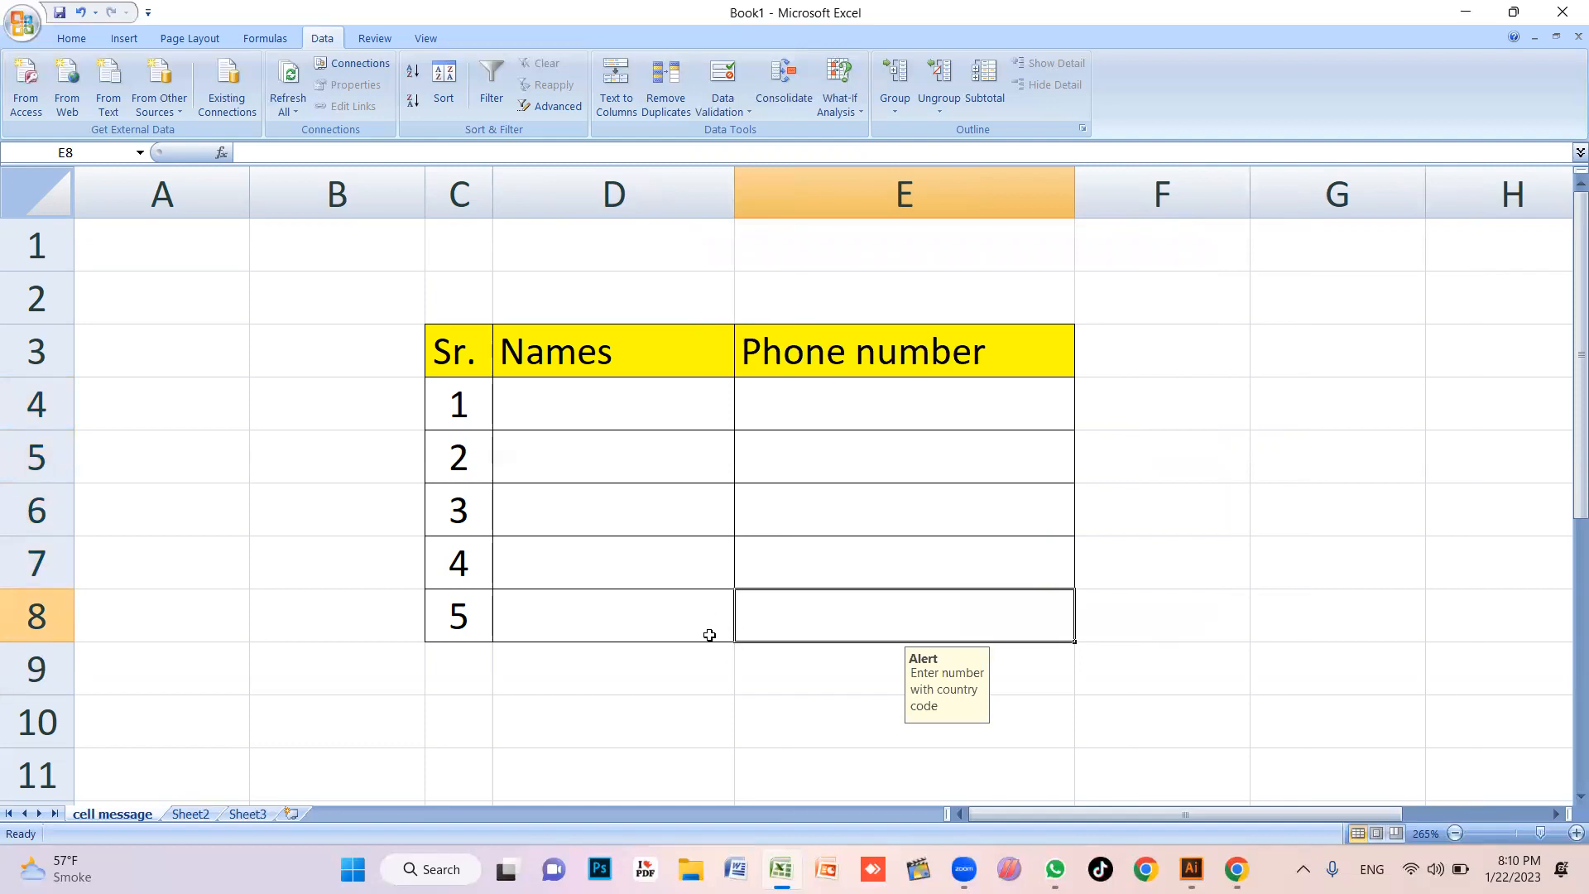
Check the input messages on several cells of the Names and Phone number columns
left_click(590, 473)
left_click(579, 555)
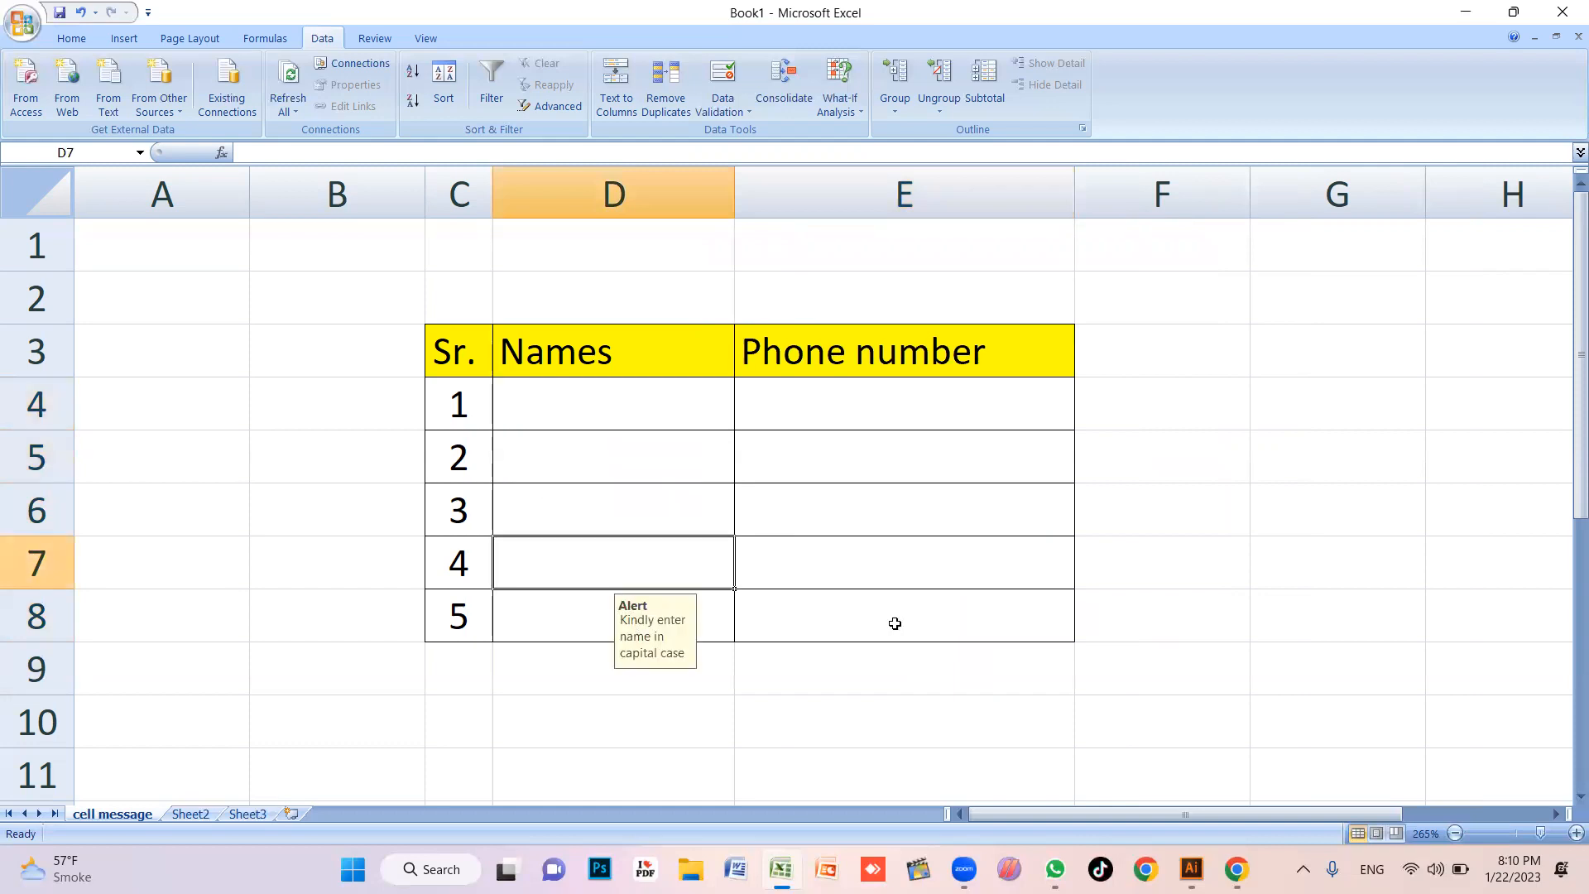
left_click(916, 625)
left_click(938, 556)
left_click(665, 487)
left_click(626, 415)
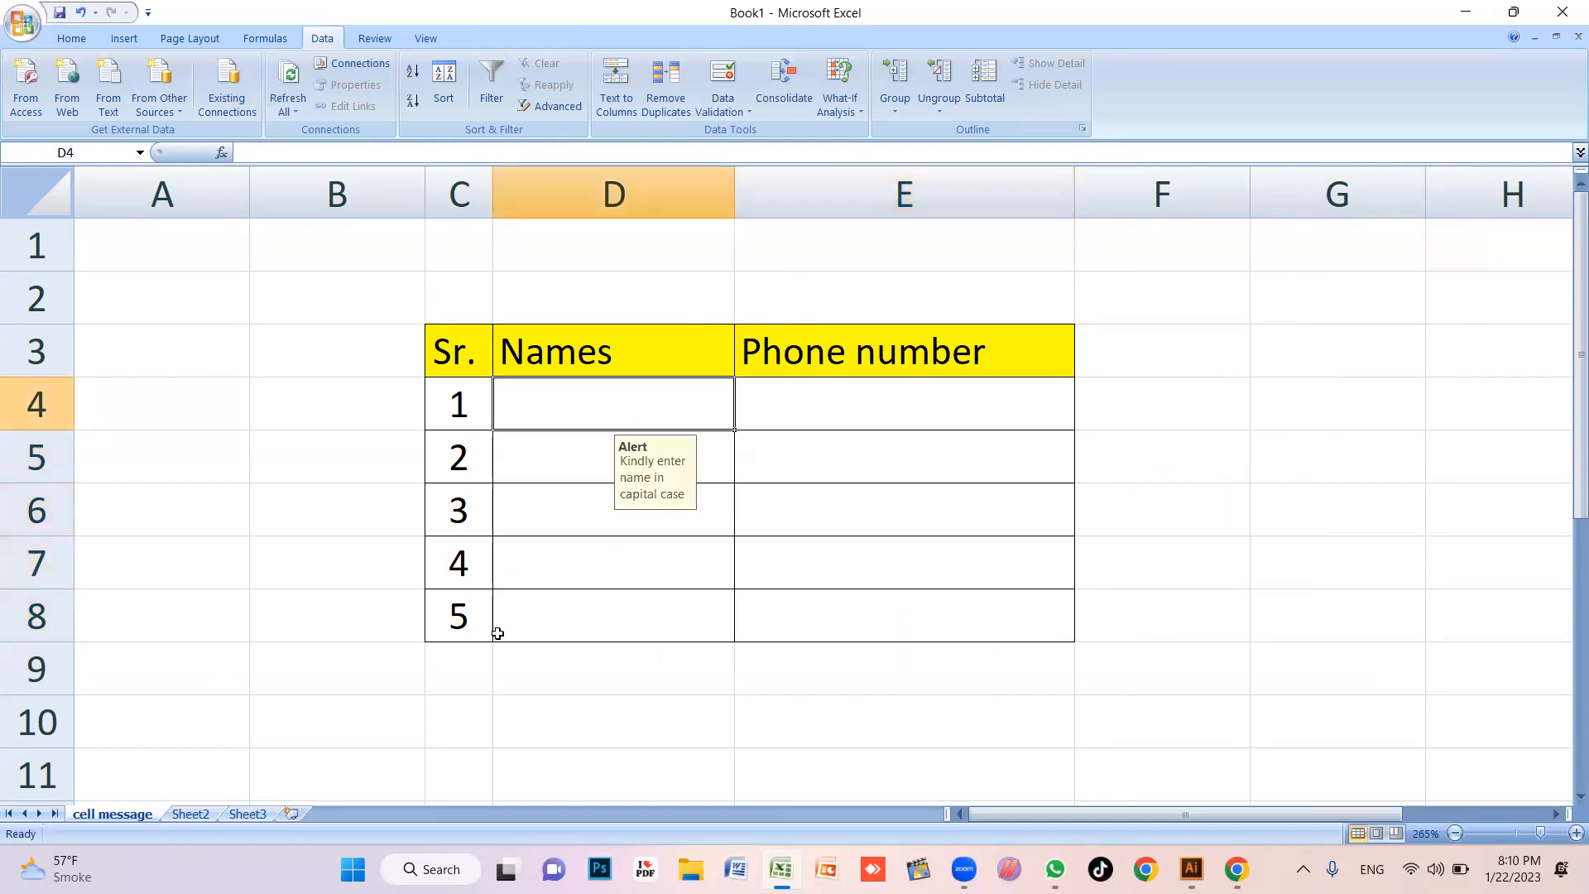
left_click(717, 625)
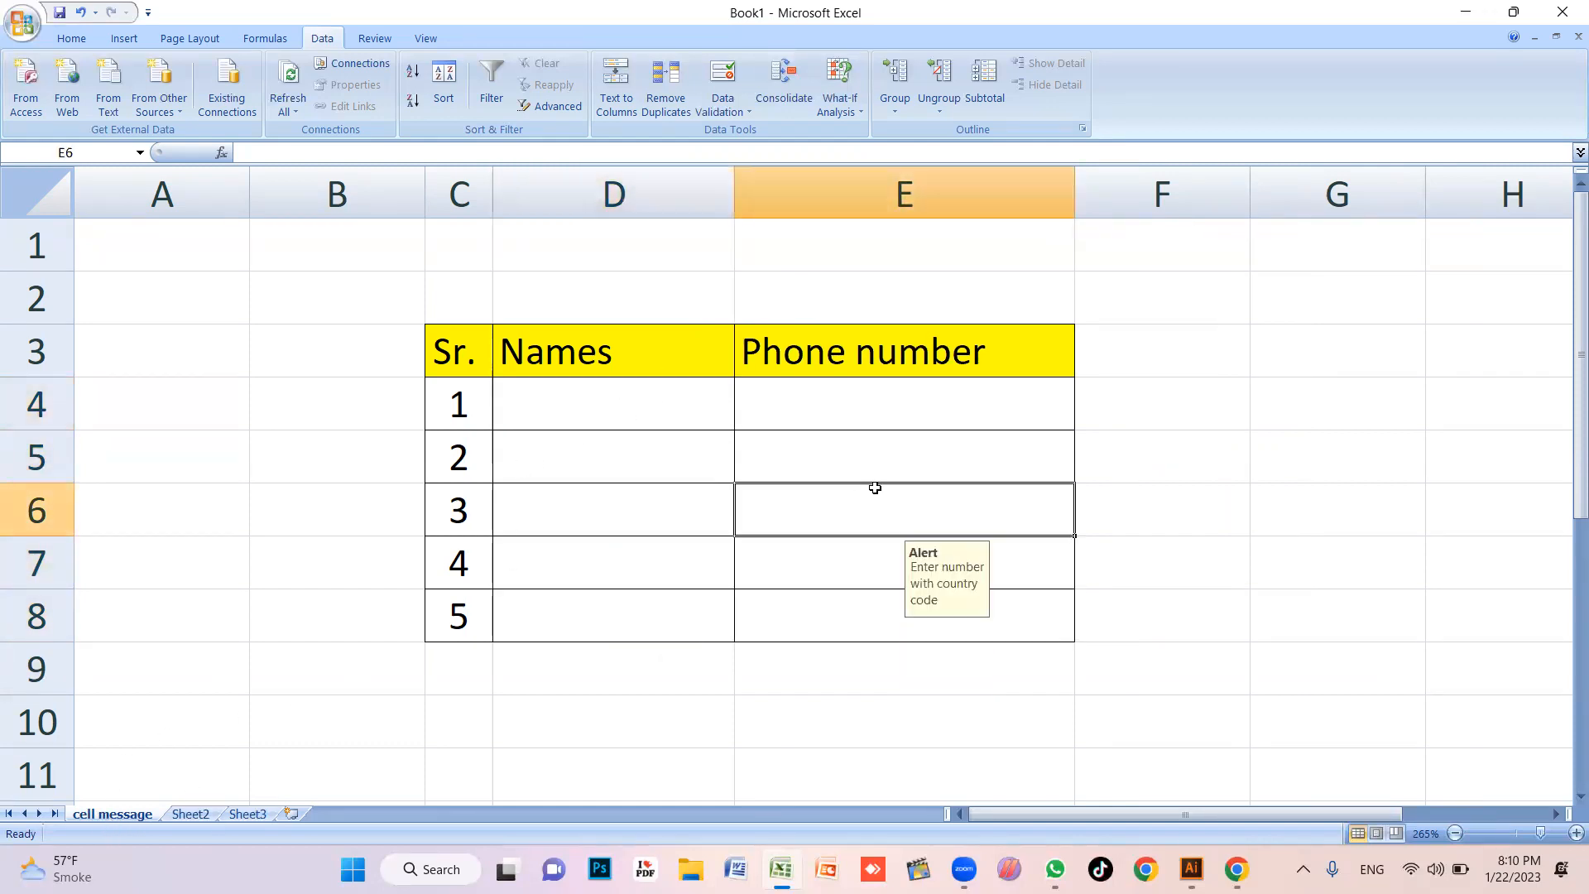
key("Up")
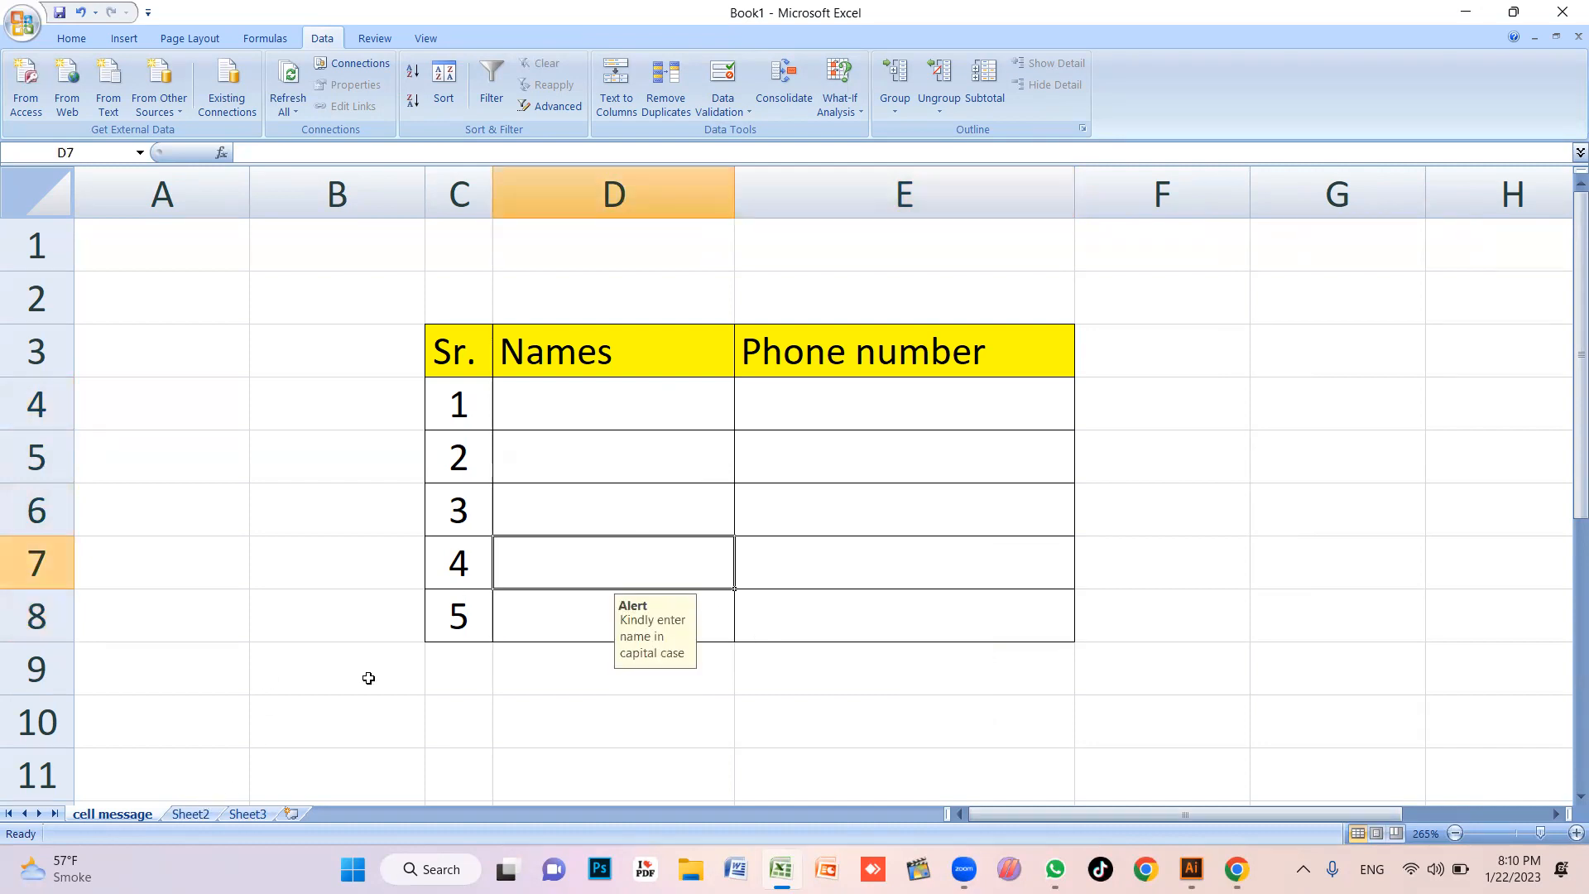
Copy the whole contact table C3:E8 from the cell message sheet to Sheet2, starting at cell B2
left_click(191, 813)
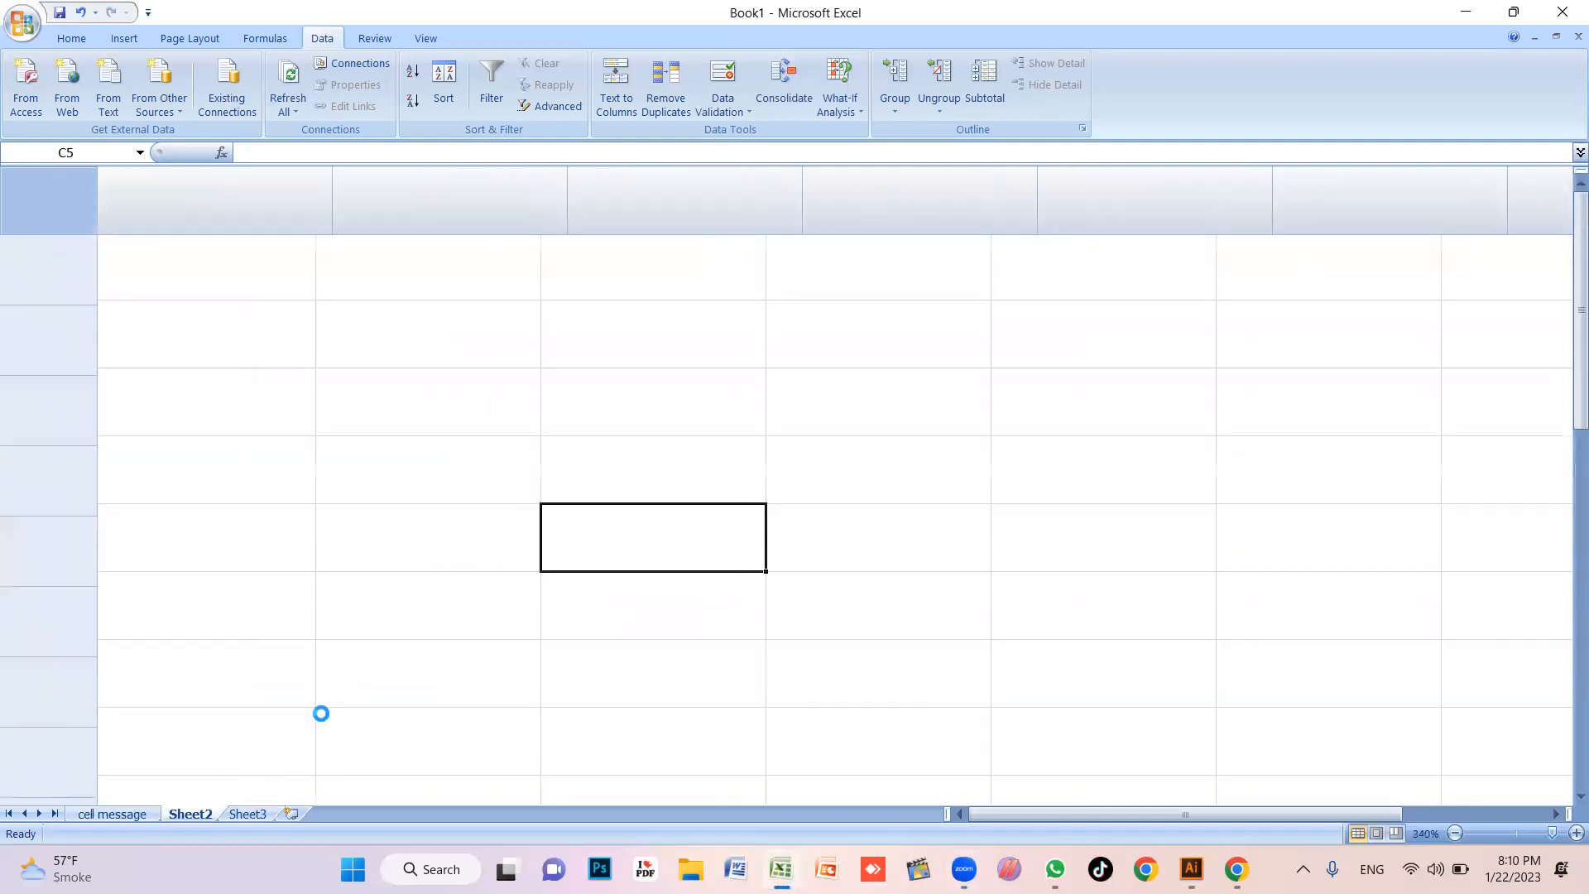
left_click(477, 348)
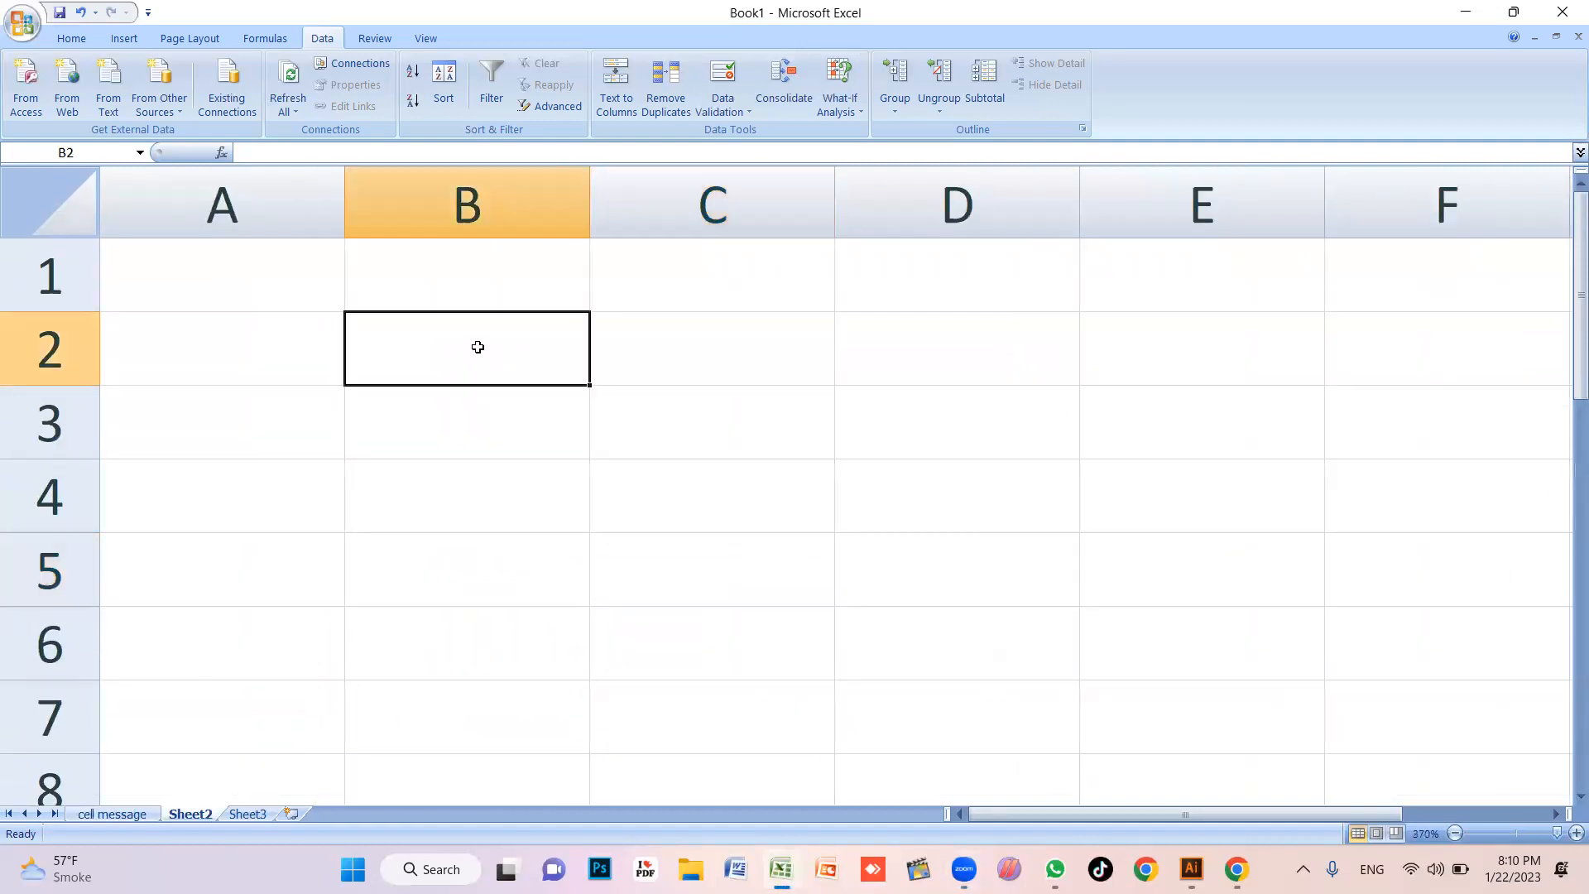
left_click(132, 819)
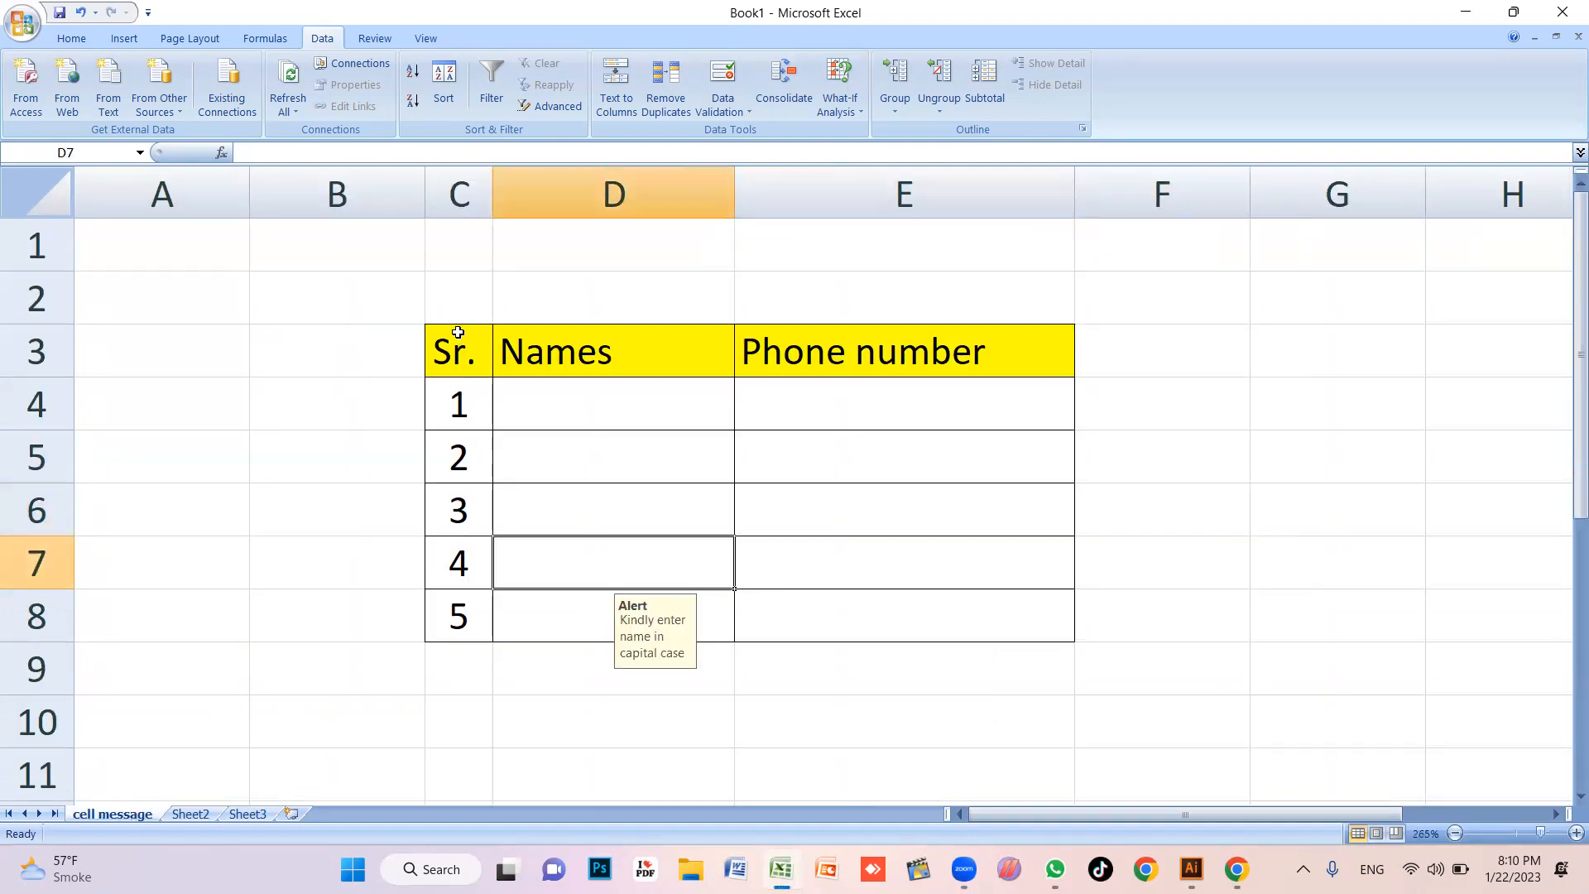
left_click_drag(455, 335, 869, 625)
key("ctrl+c")
left_click(191, 814)
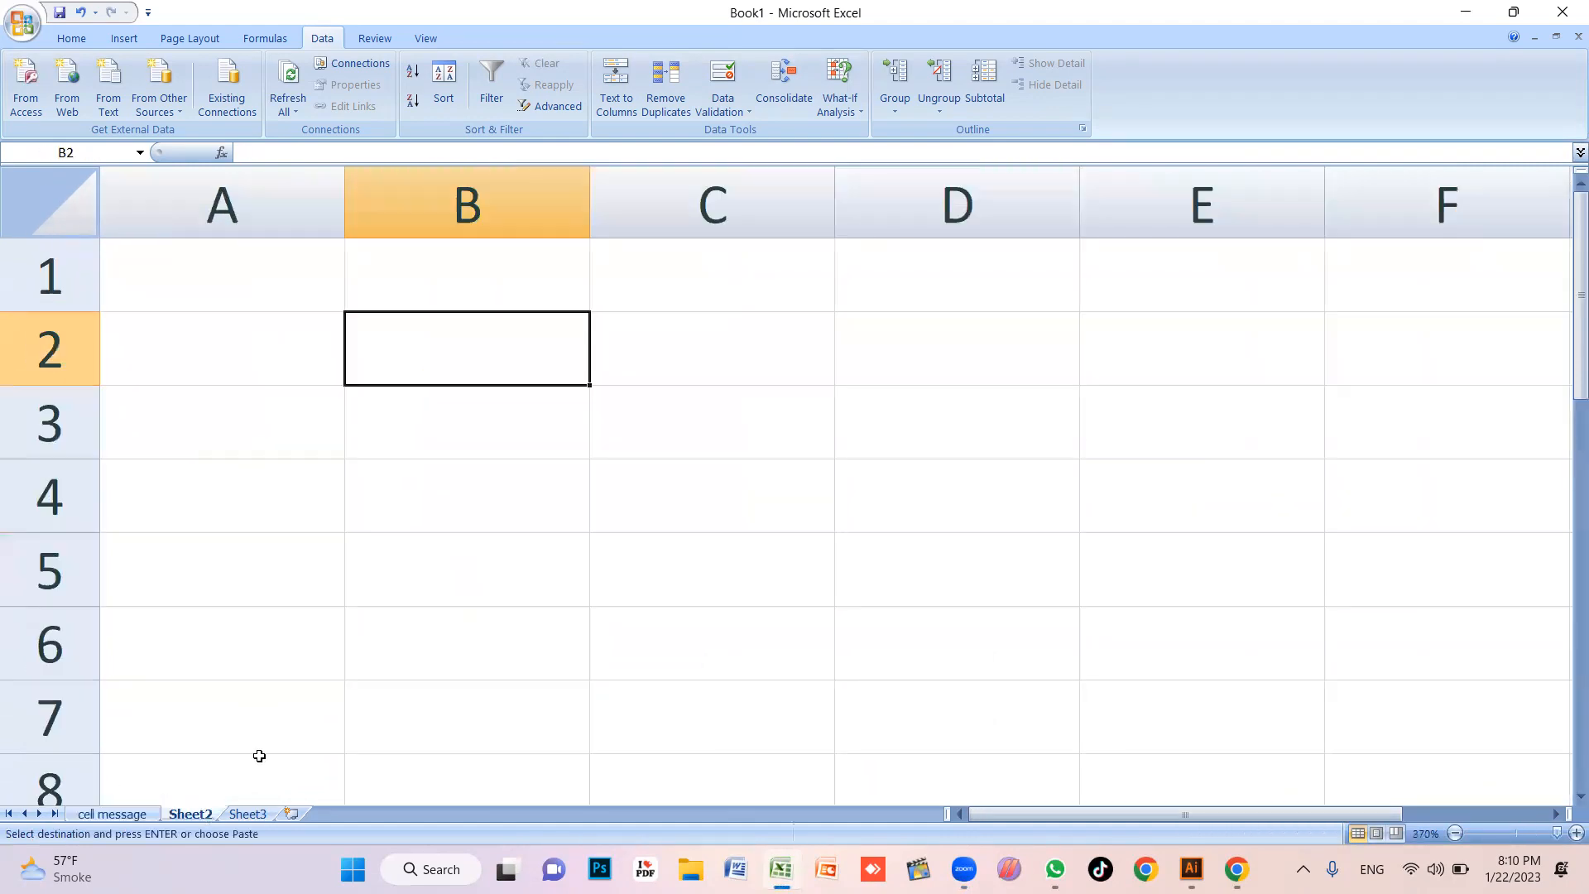
key("ctrl+v")
Check whether the Names and Phone number cells of the table copy on Sheet2 carry the input messages
left_click(782, 496)
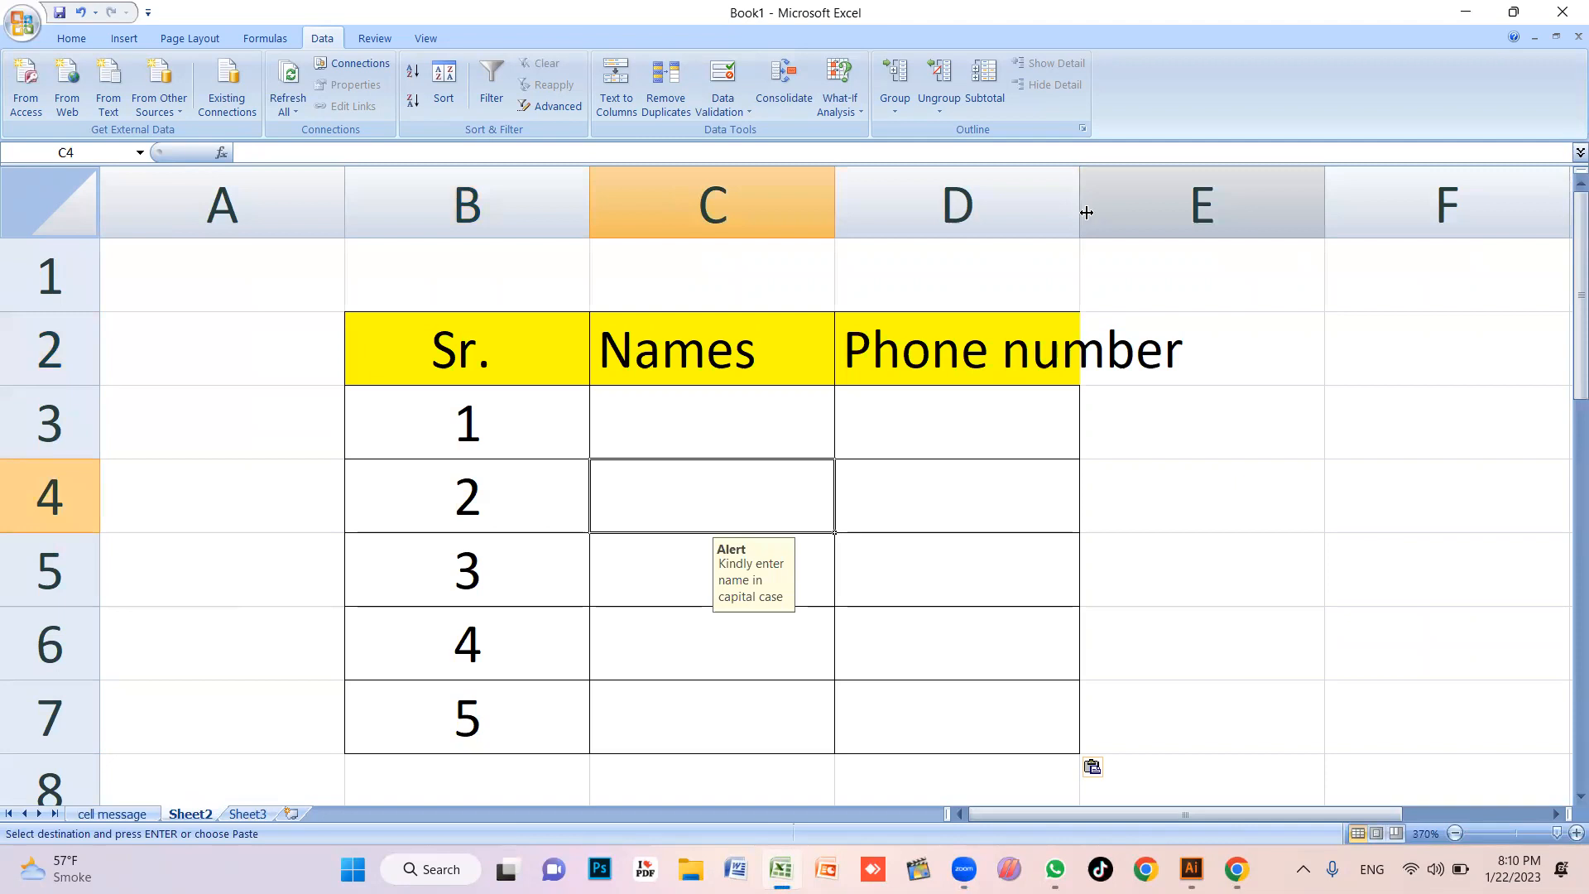
left_click(943, 570)
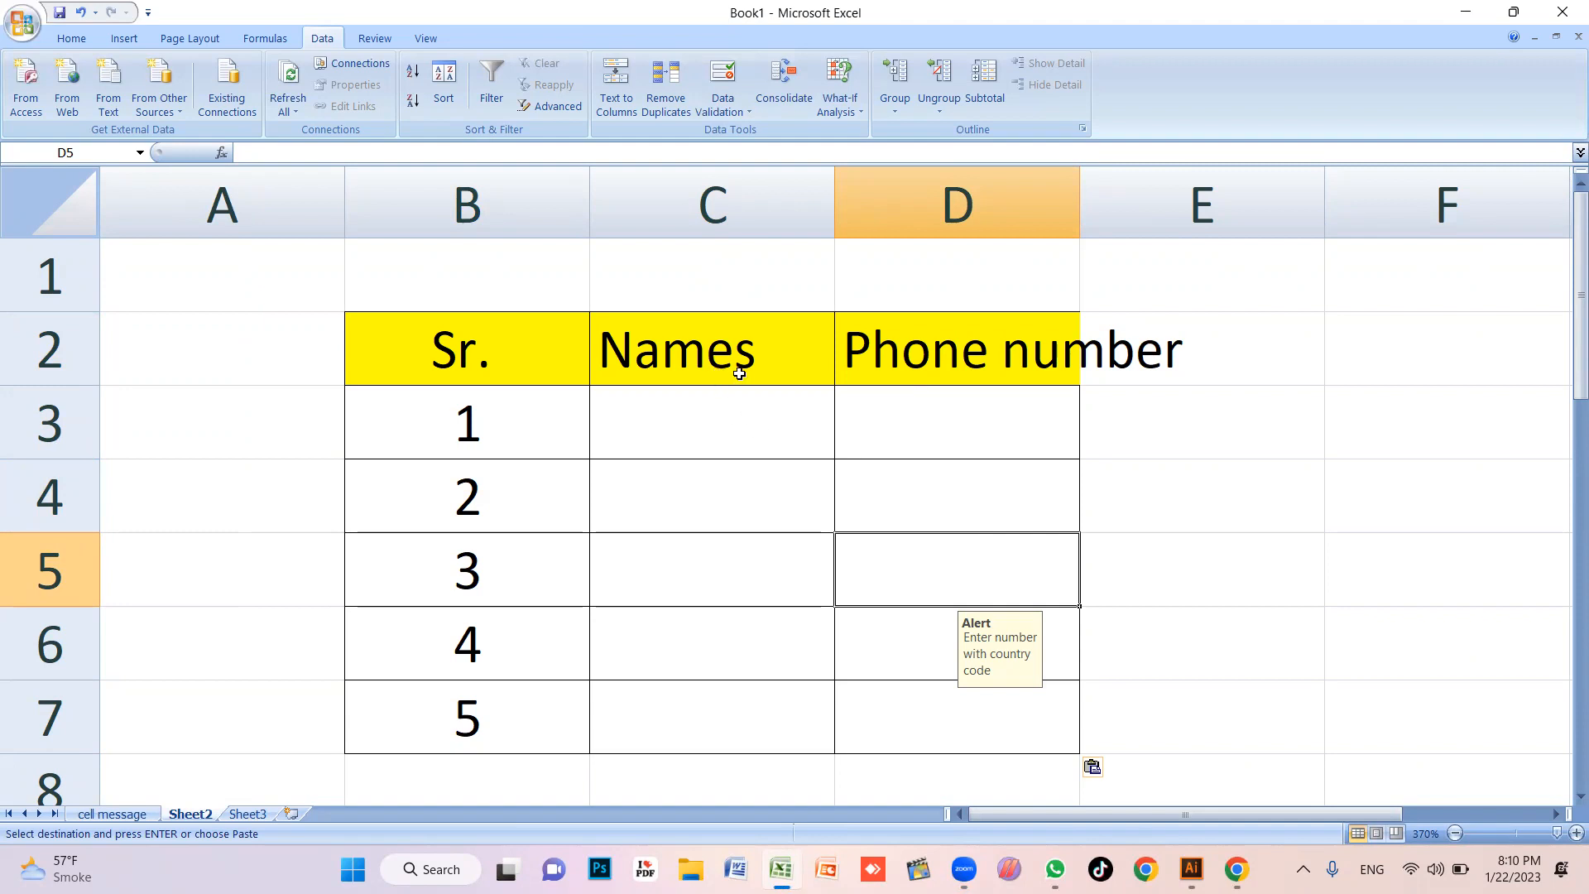
left_click(1006, 356)
left_click(983, 592)
left_click(1002, 436)
left_click(1074, 371)
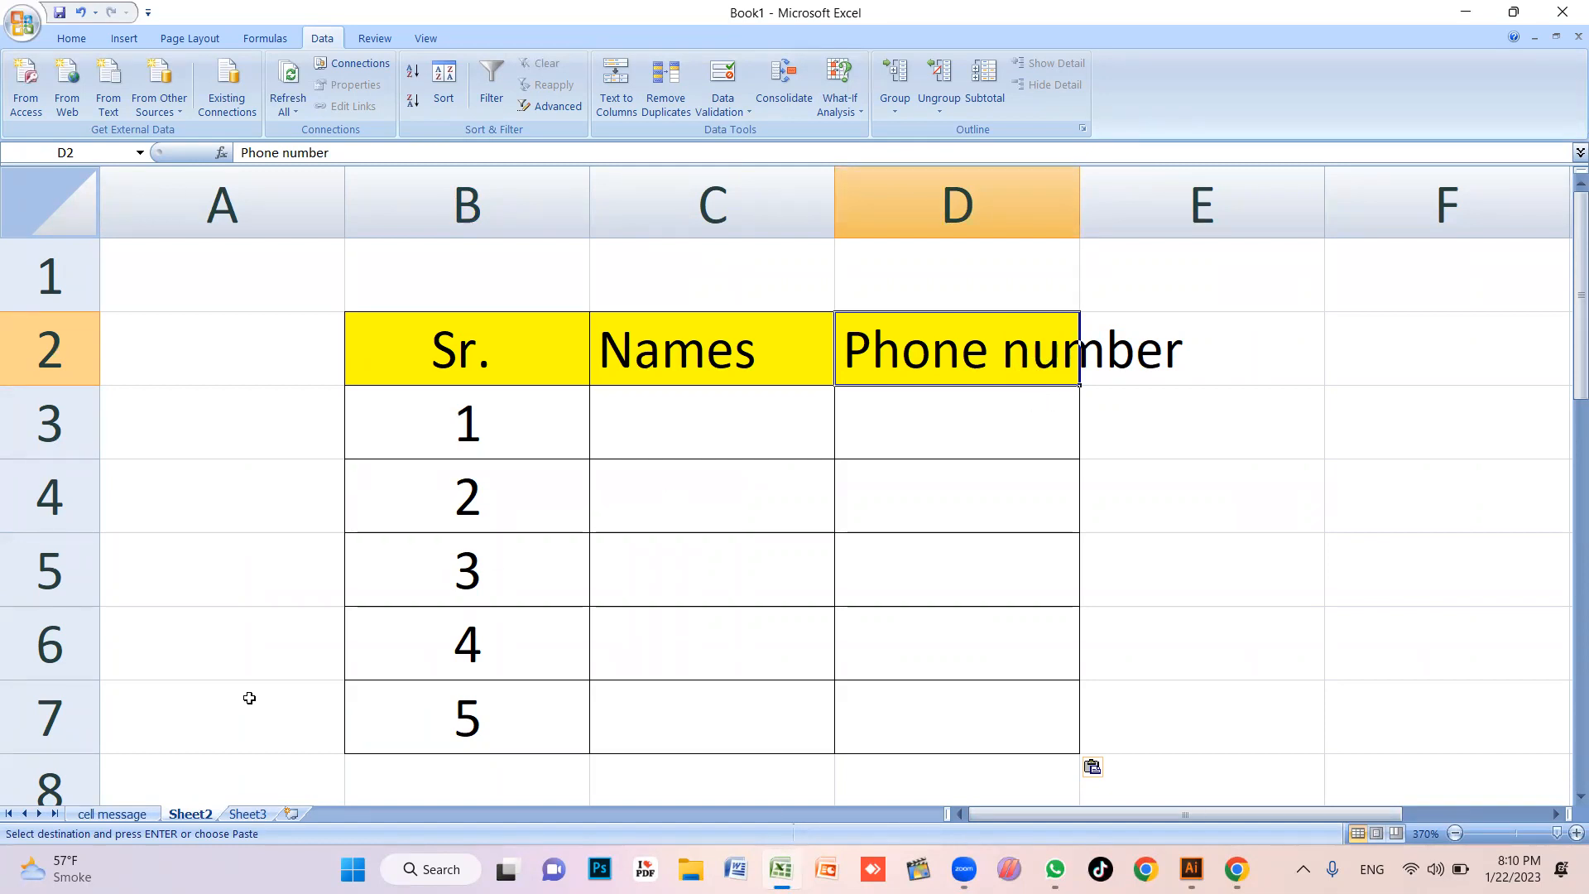
Compare the original table on the cell message sheet with its copy on Sheet2
left_click(130, 818)
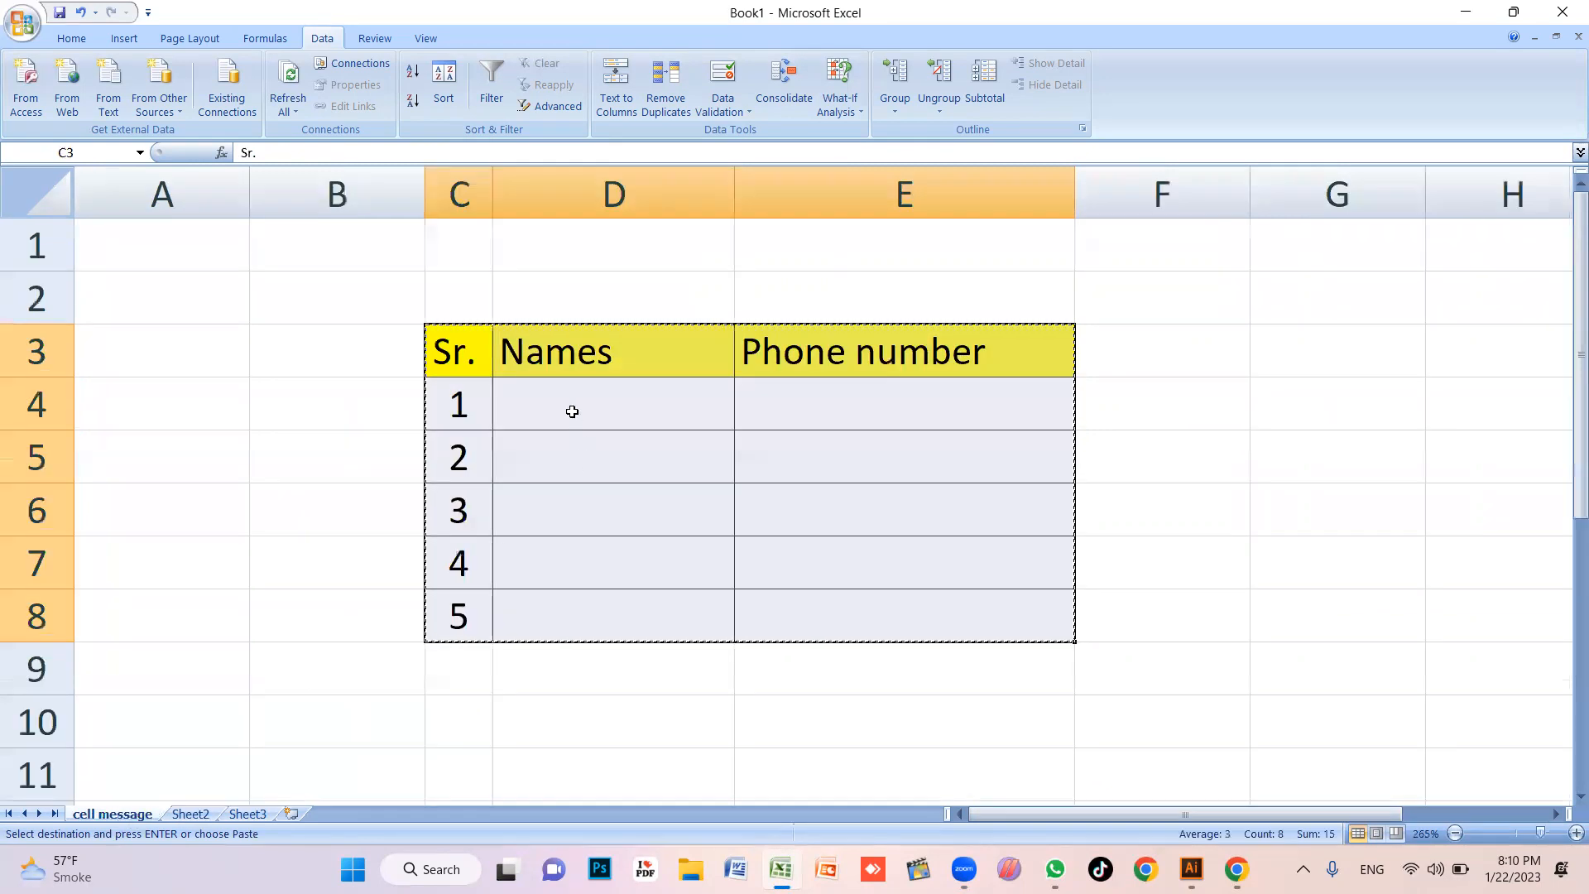
left_click(568, 408)
left_click_drag(484, 357, 921, 597)
left_click(190, 815)
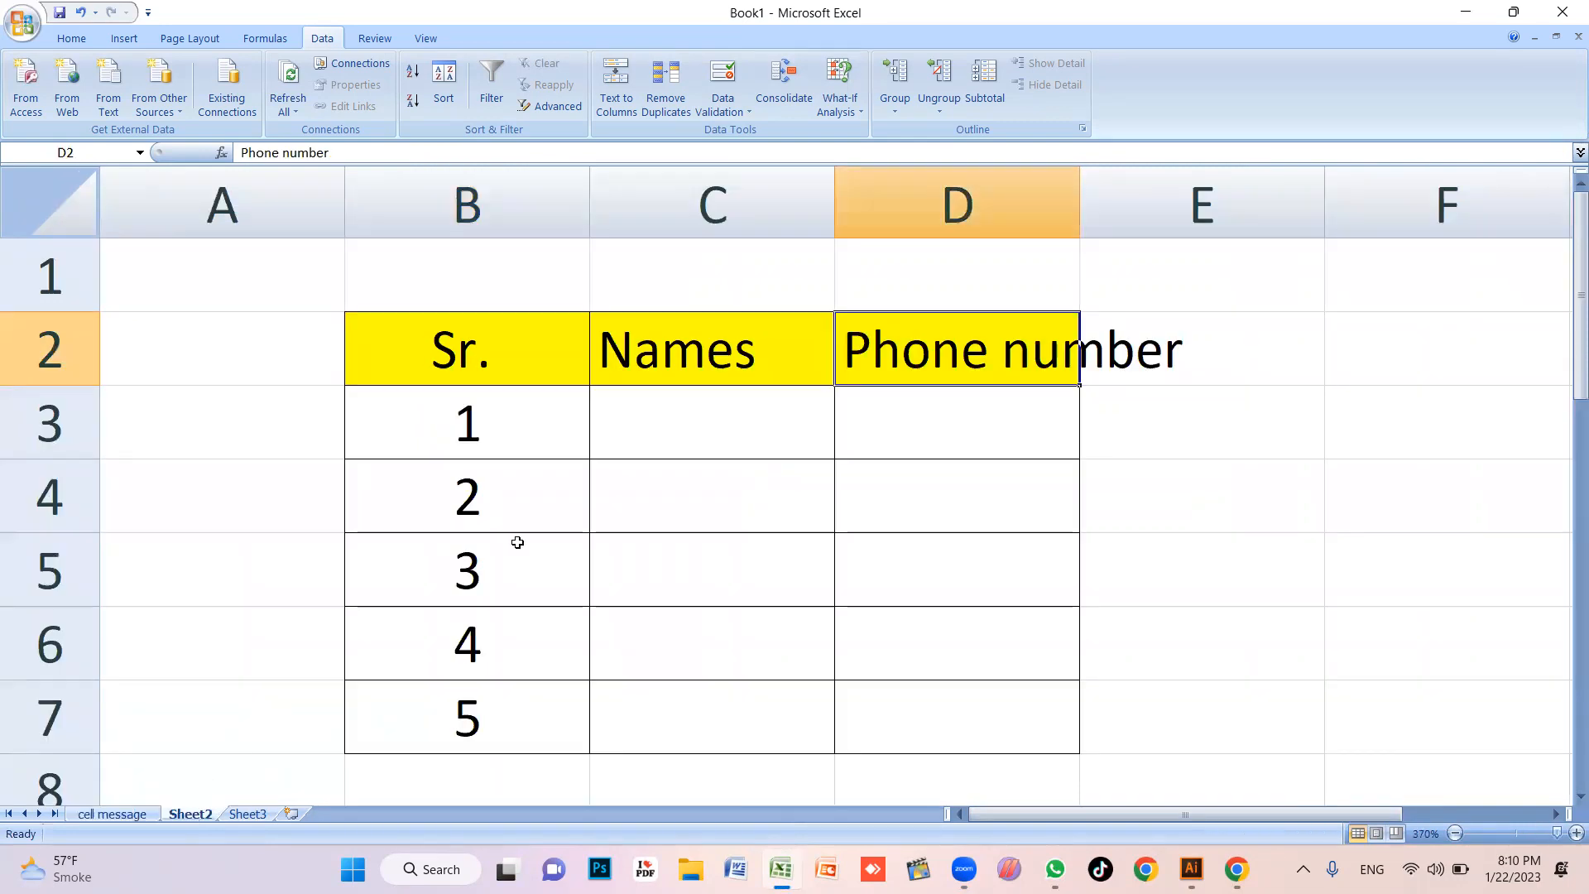
left_click(660, 462)
scroll(1050, 433, "down", 4)
left_click(1093, 404)
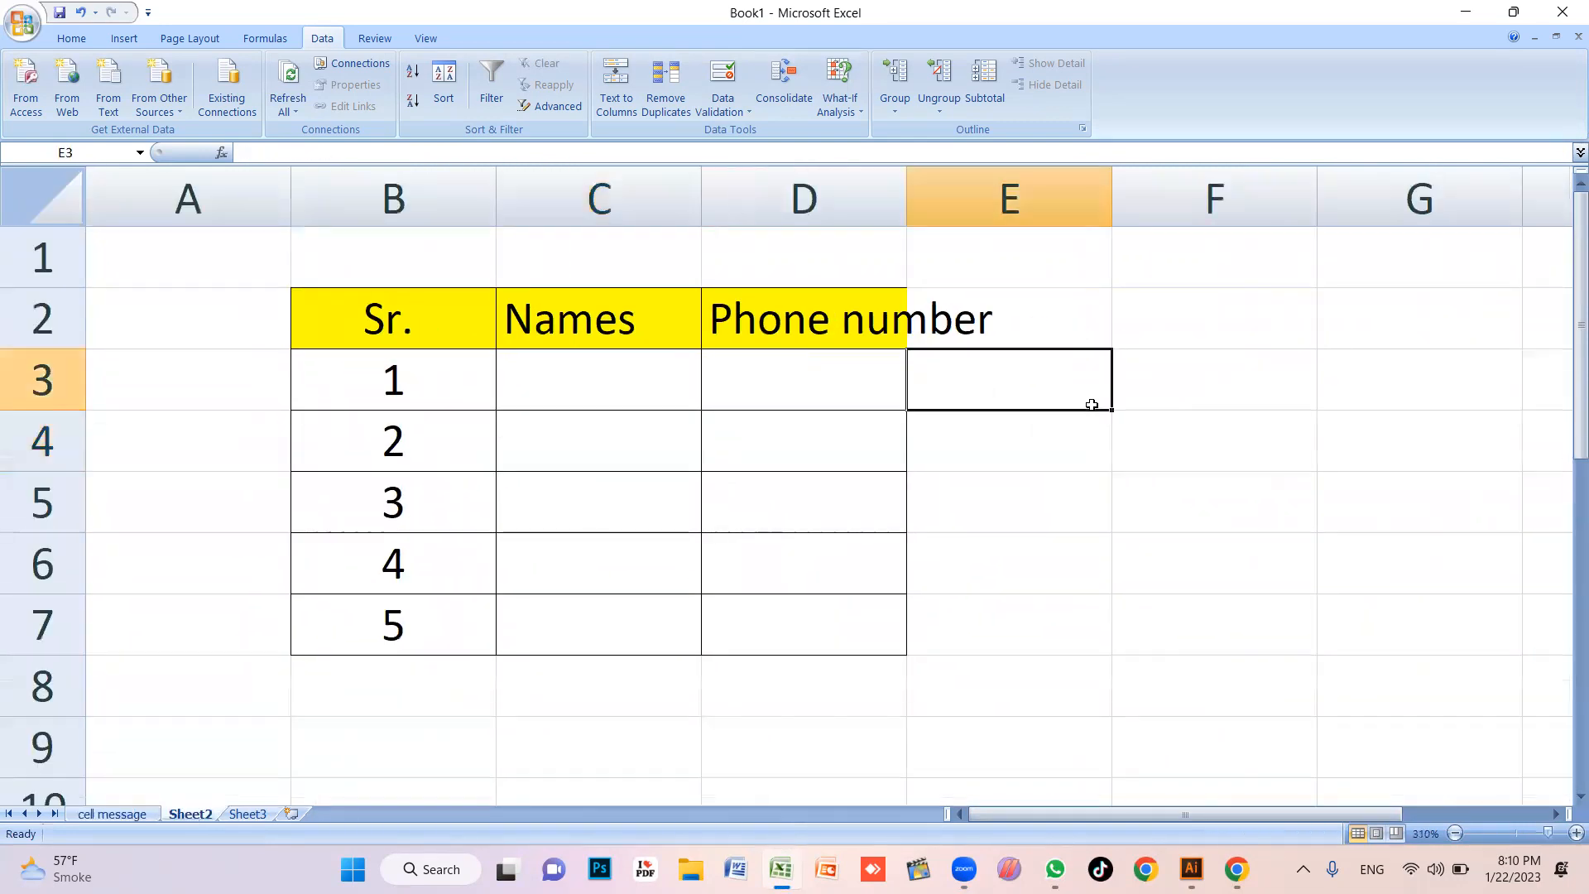
left_click(1233, 438)
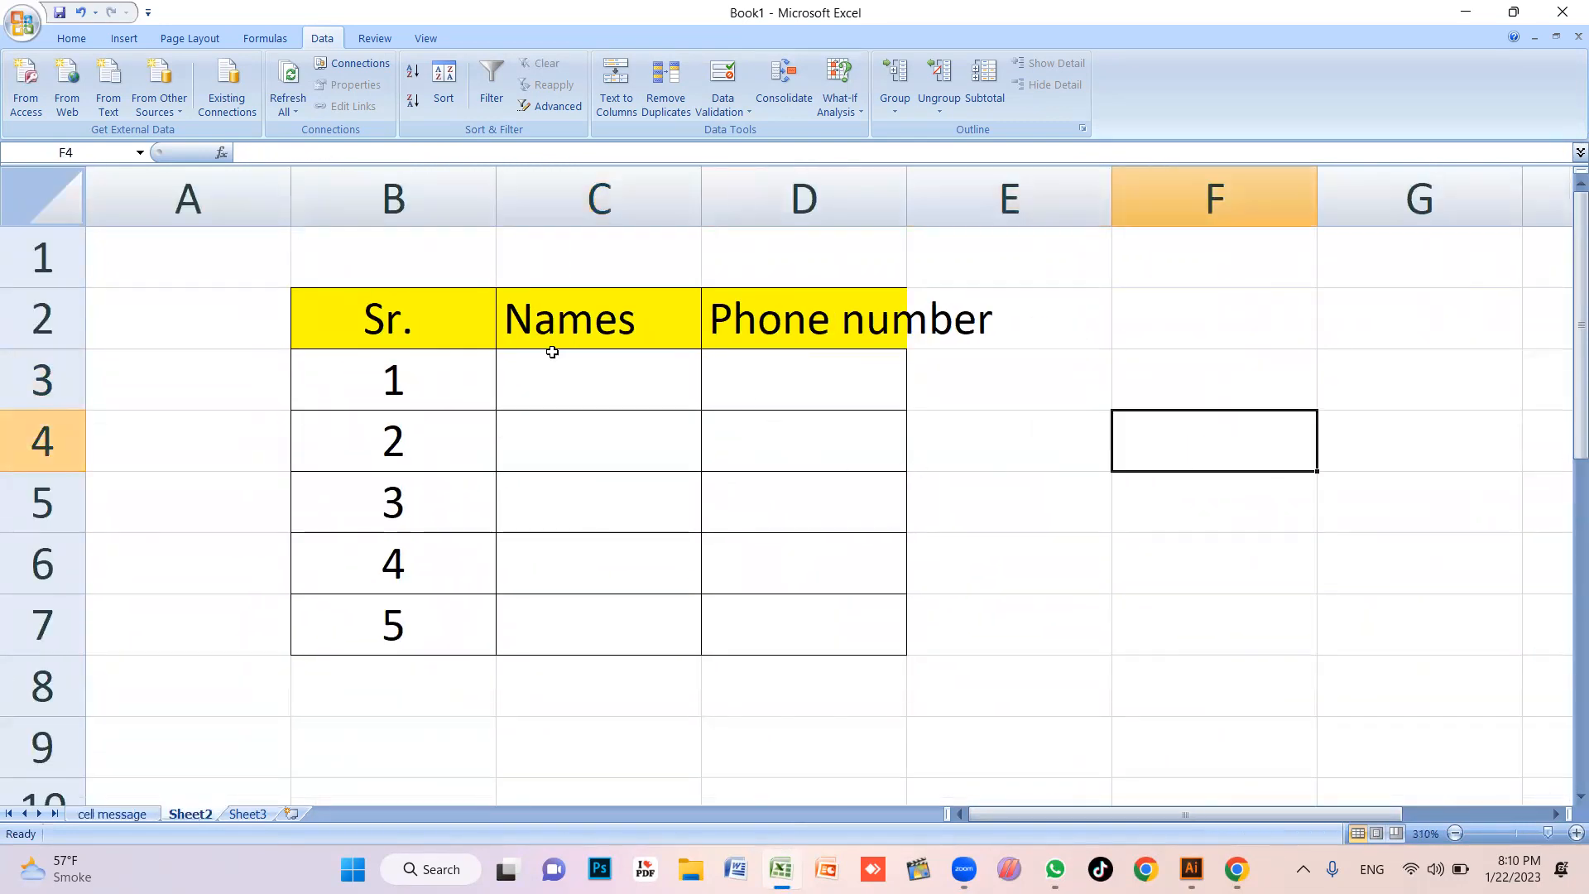
Widen the Phone number column on Sheet2 to fit its heading, and select the copied table B2:D7
left_click(736, 312)
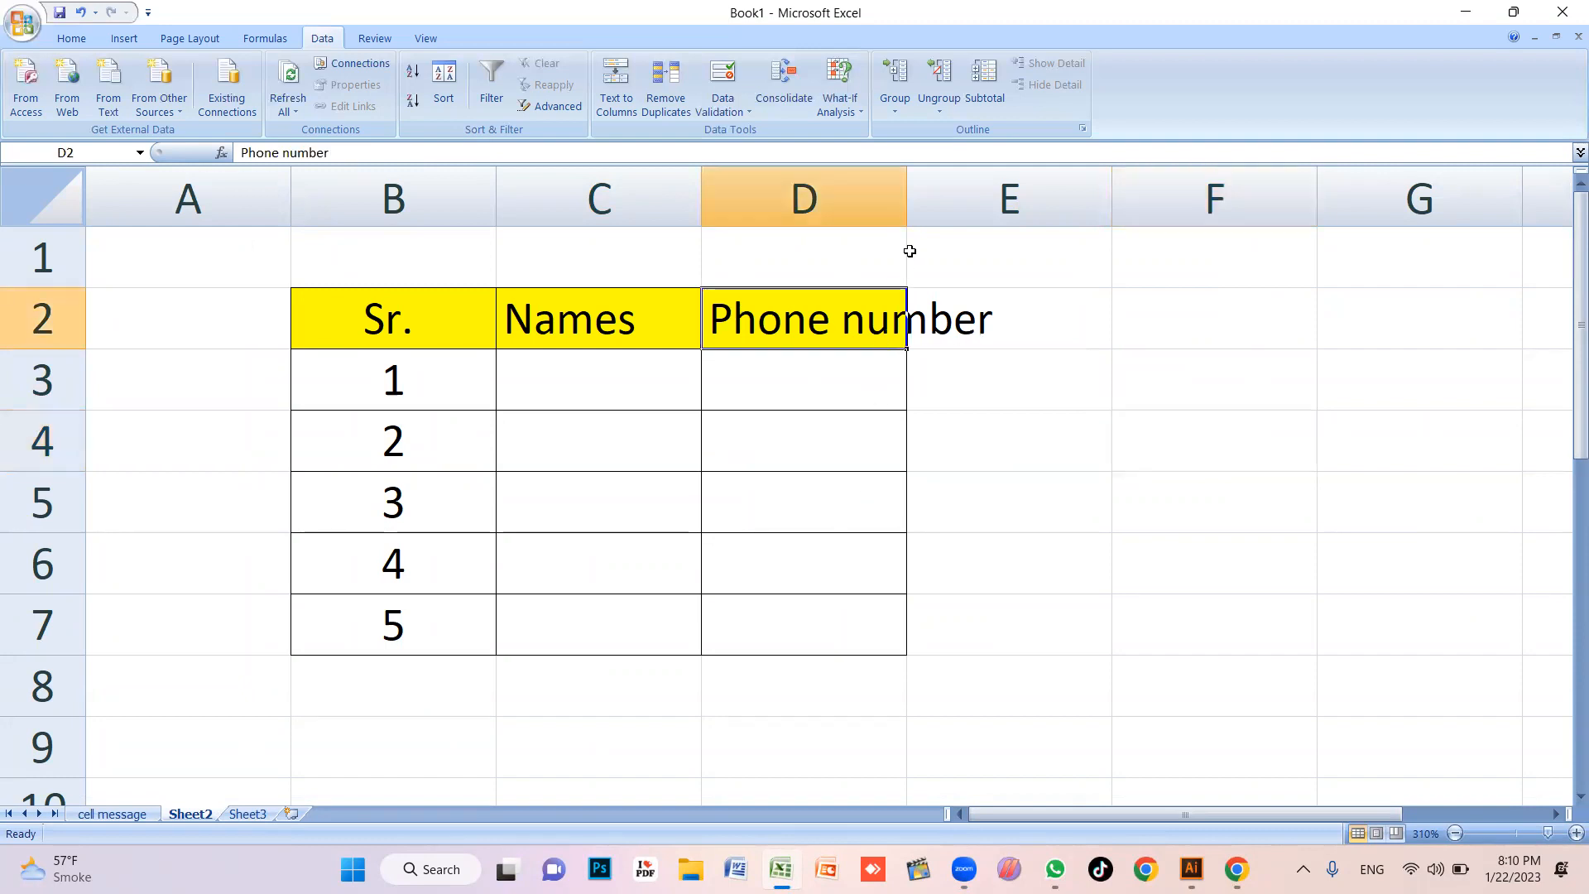
left_click_drag(906, 202, 1017, 205)
left_click(993, 418)
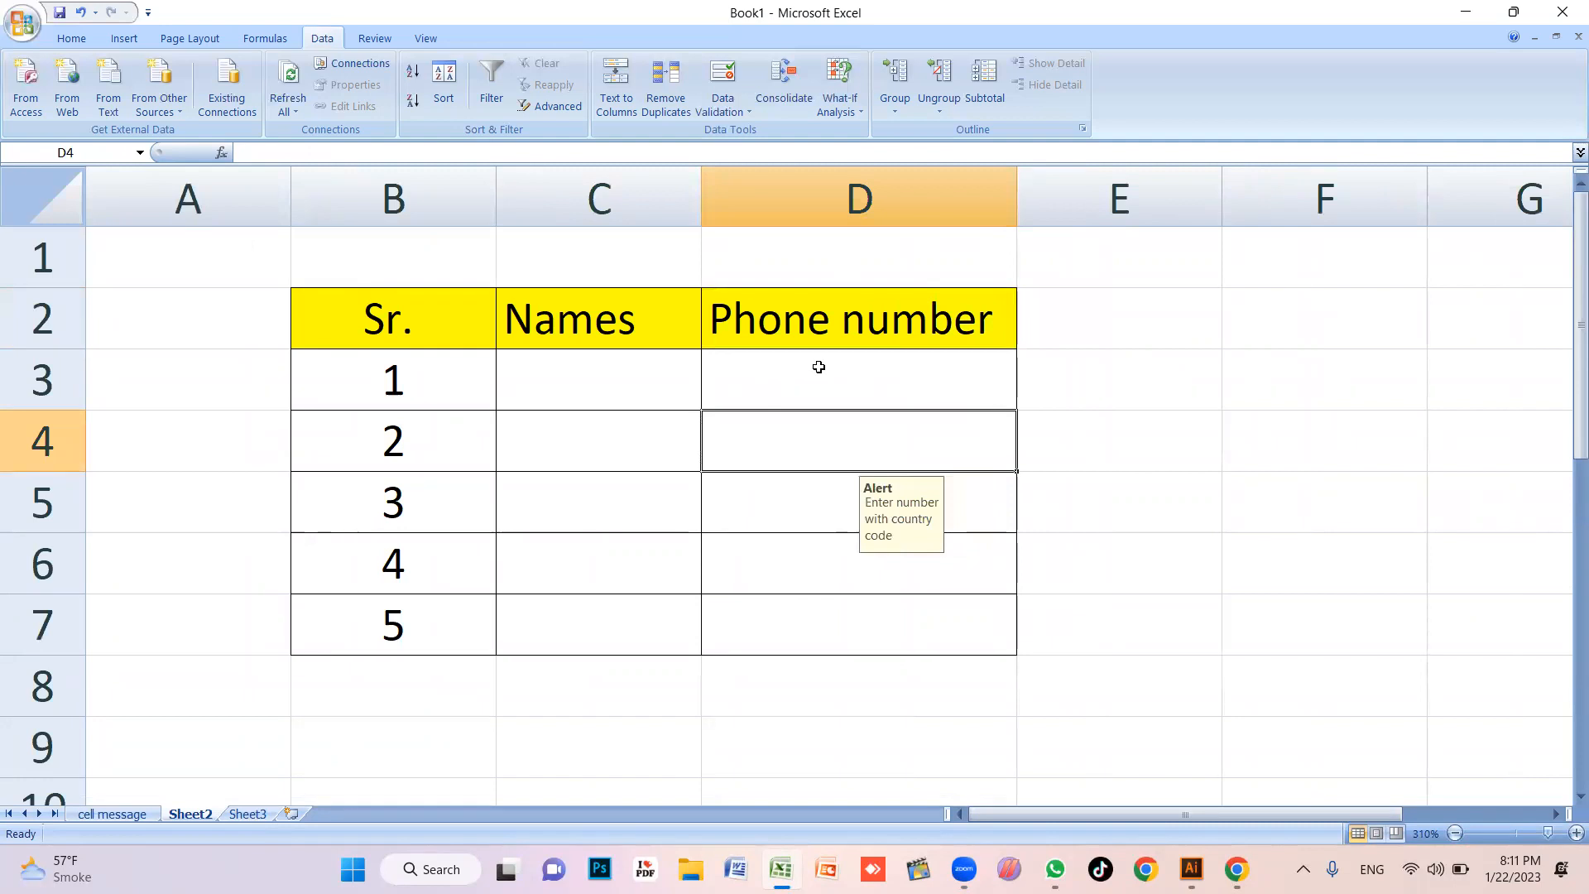
left_click_drag(364, 320, 917, 622)
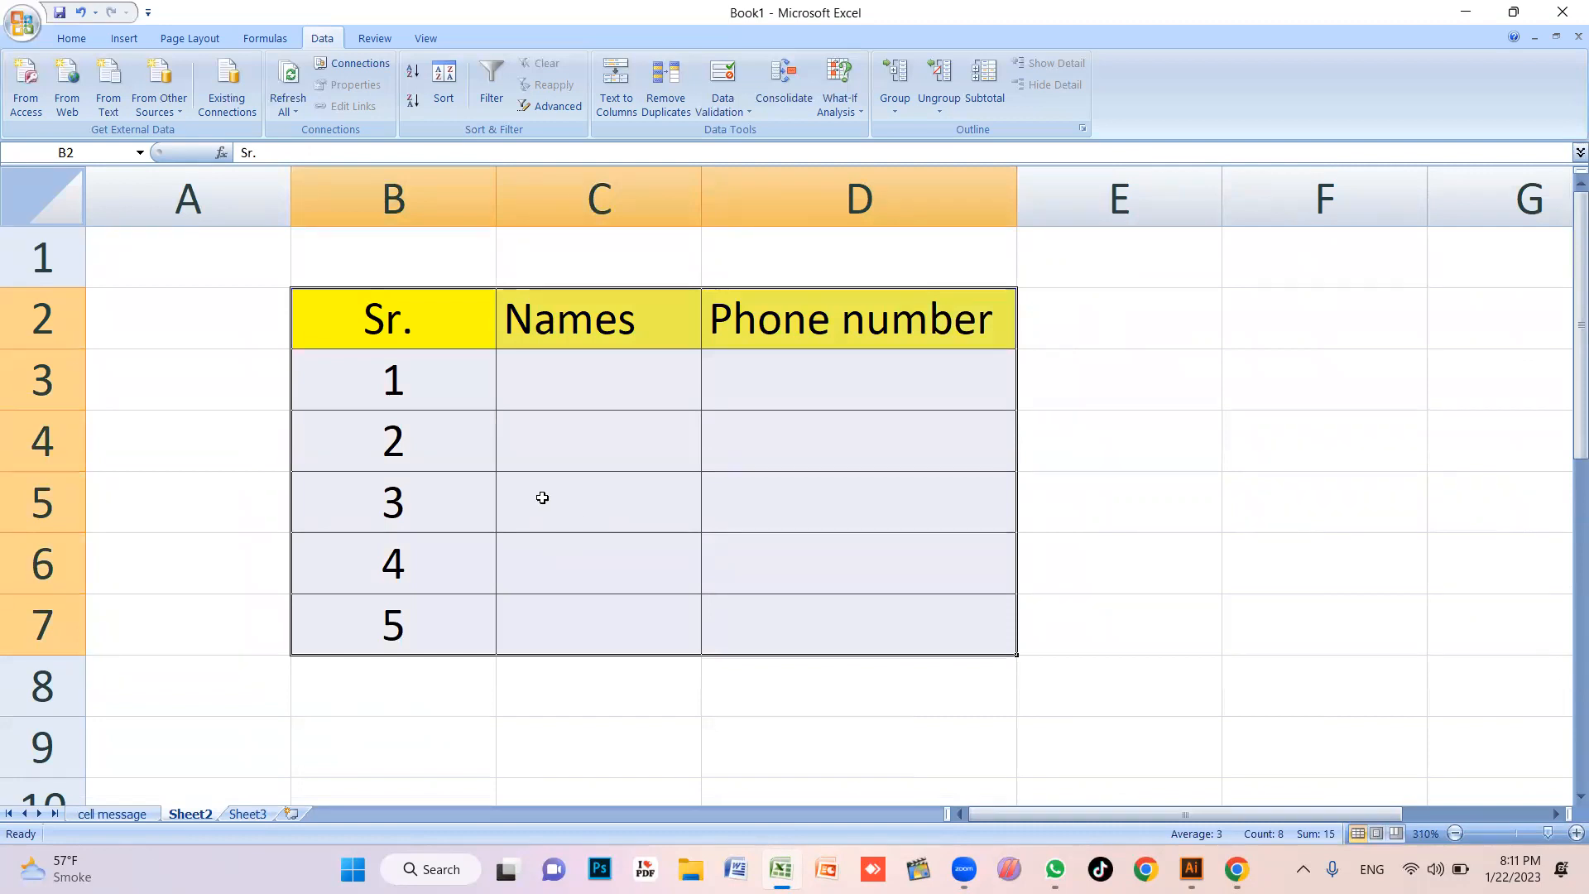
Delete Sheet2 and Sheet3 from the workbook, keeping only the cell message sheet
left_click(241, 813)
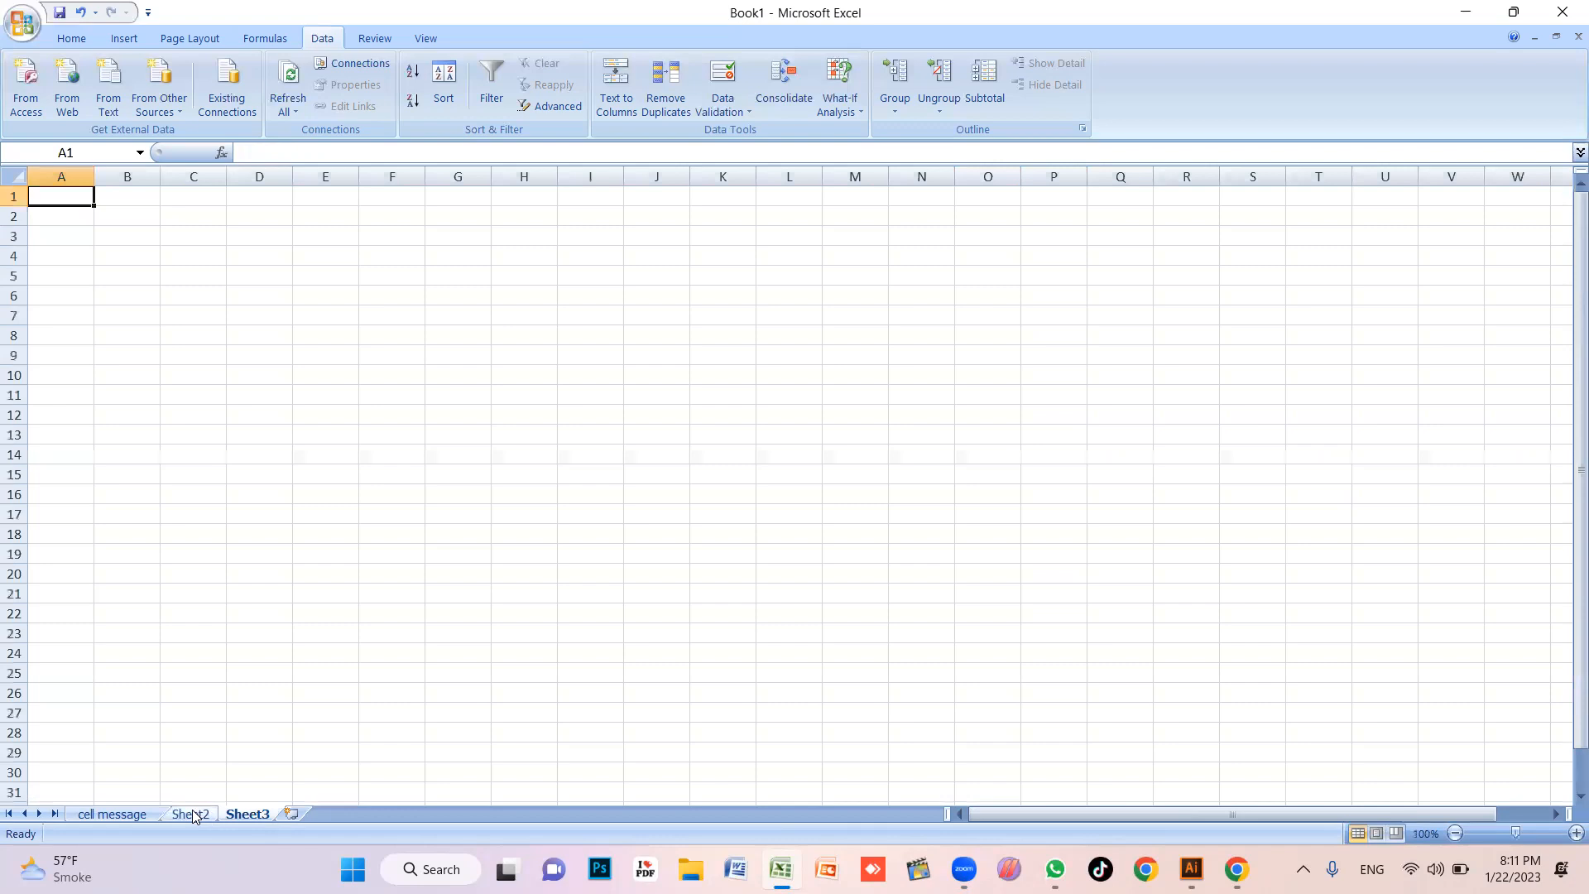
left_click(193, 815)
right_click(193, 815)
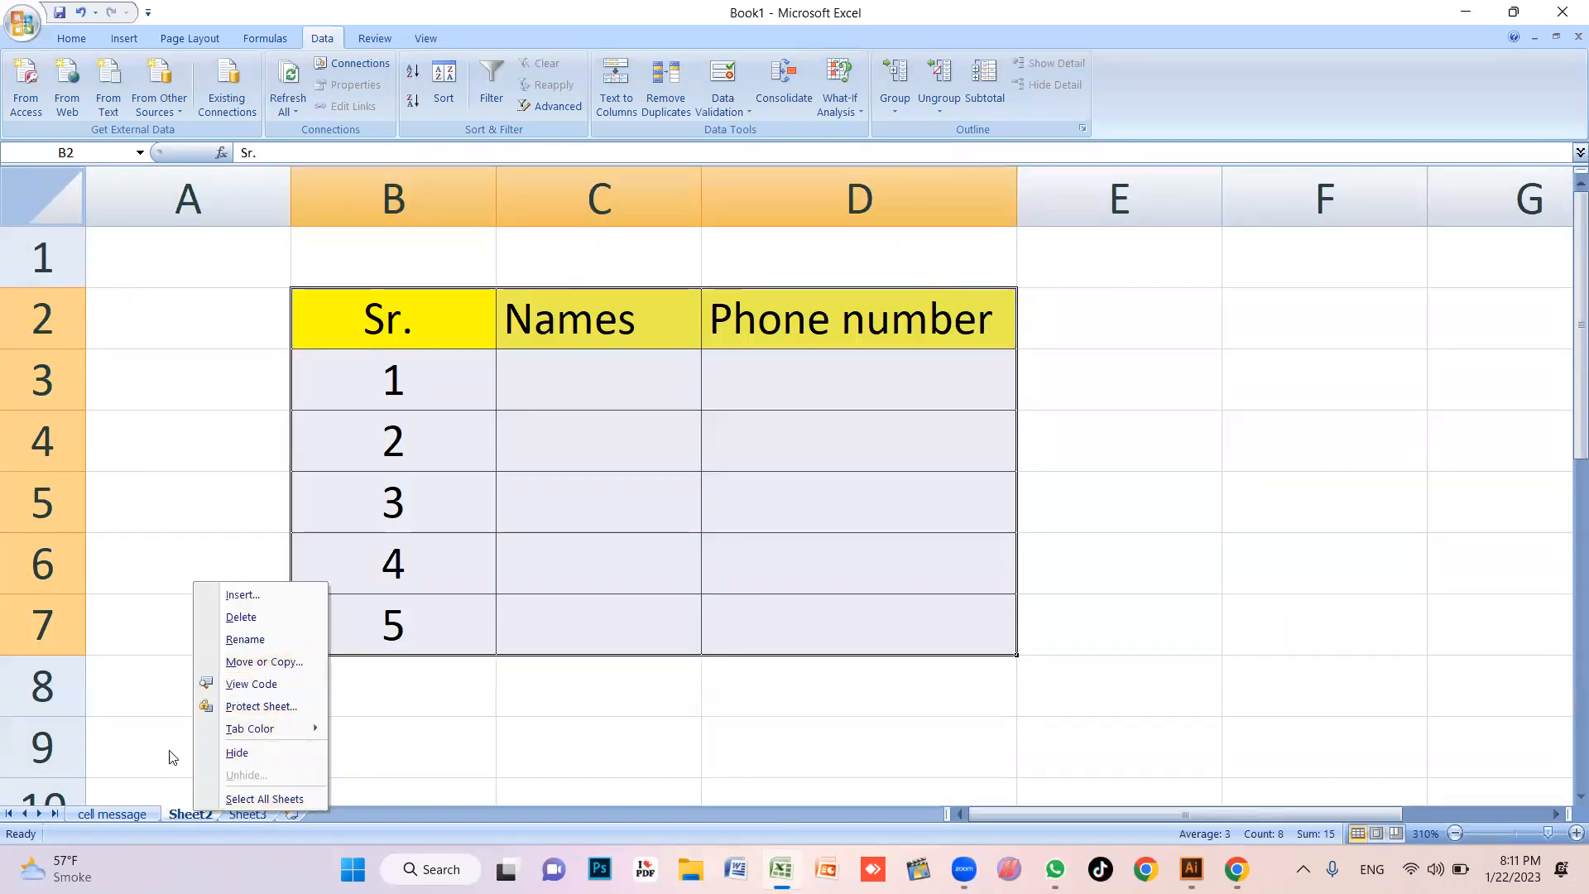
left_click(197, 820)
right_click(196, 820)
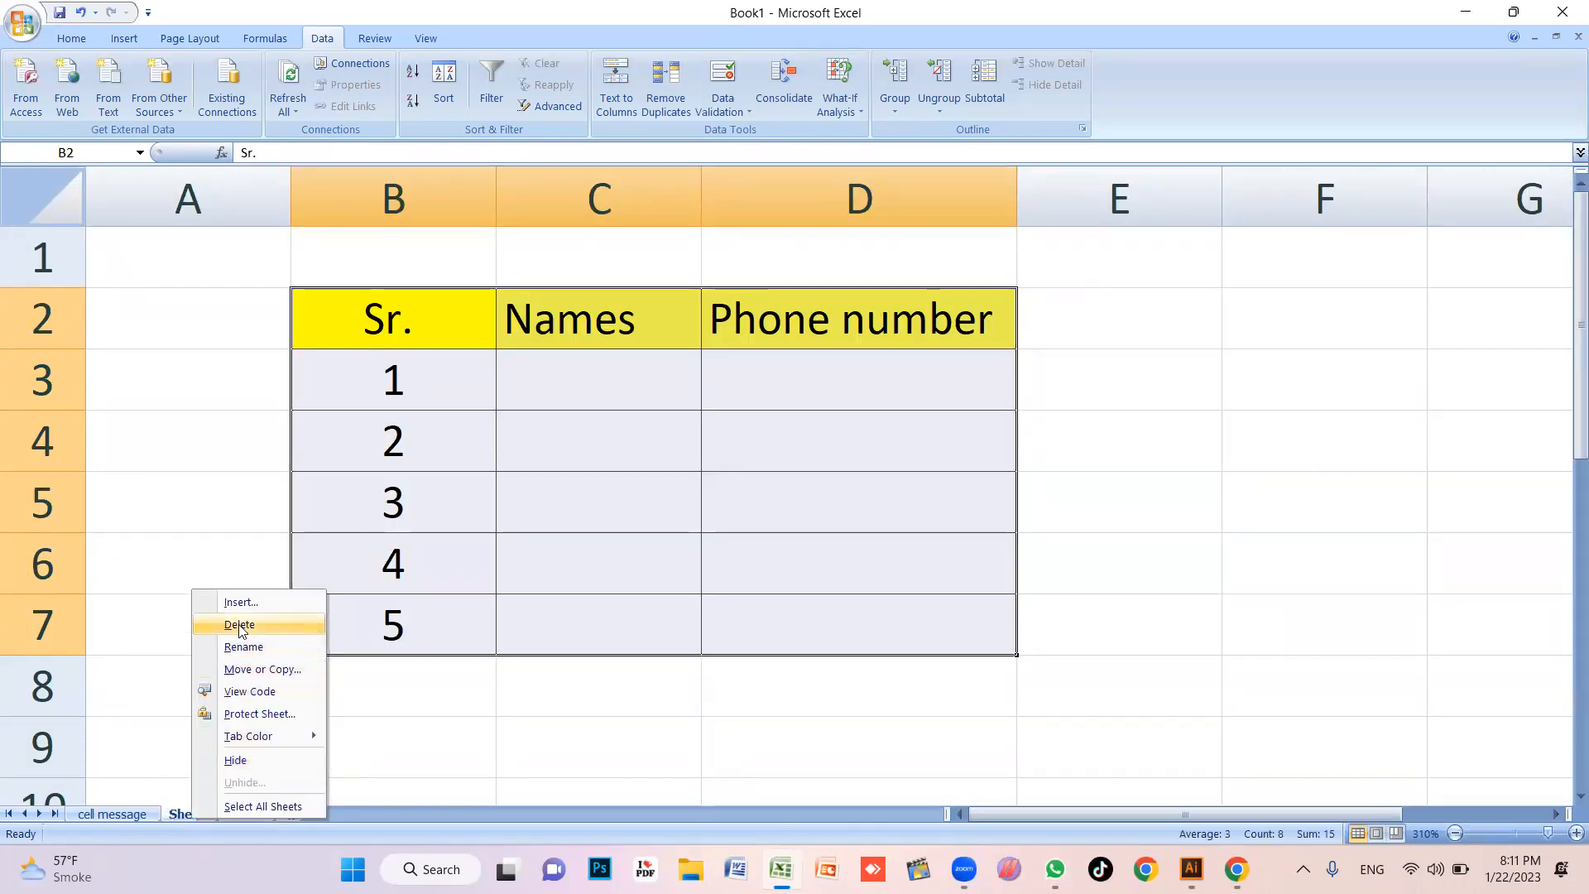
left_click(243, 626)
left_click(758, 483)
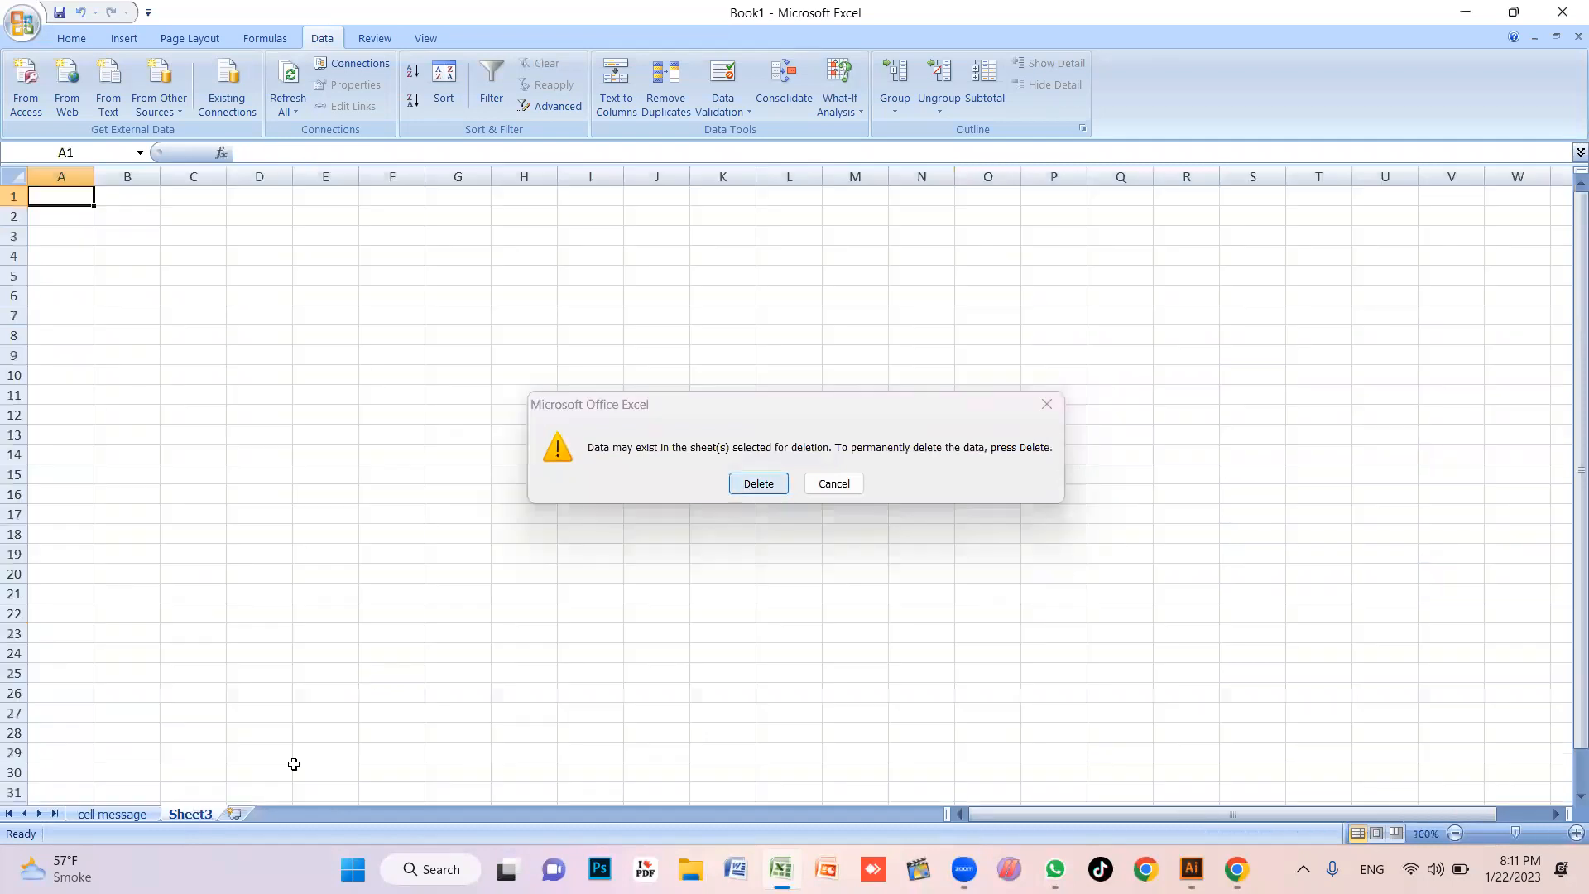
right_click(197, 815)
left_click(290, 616)
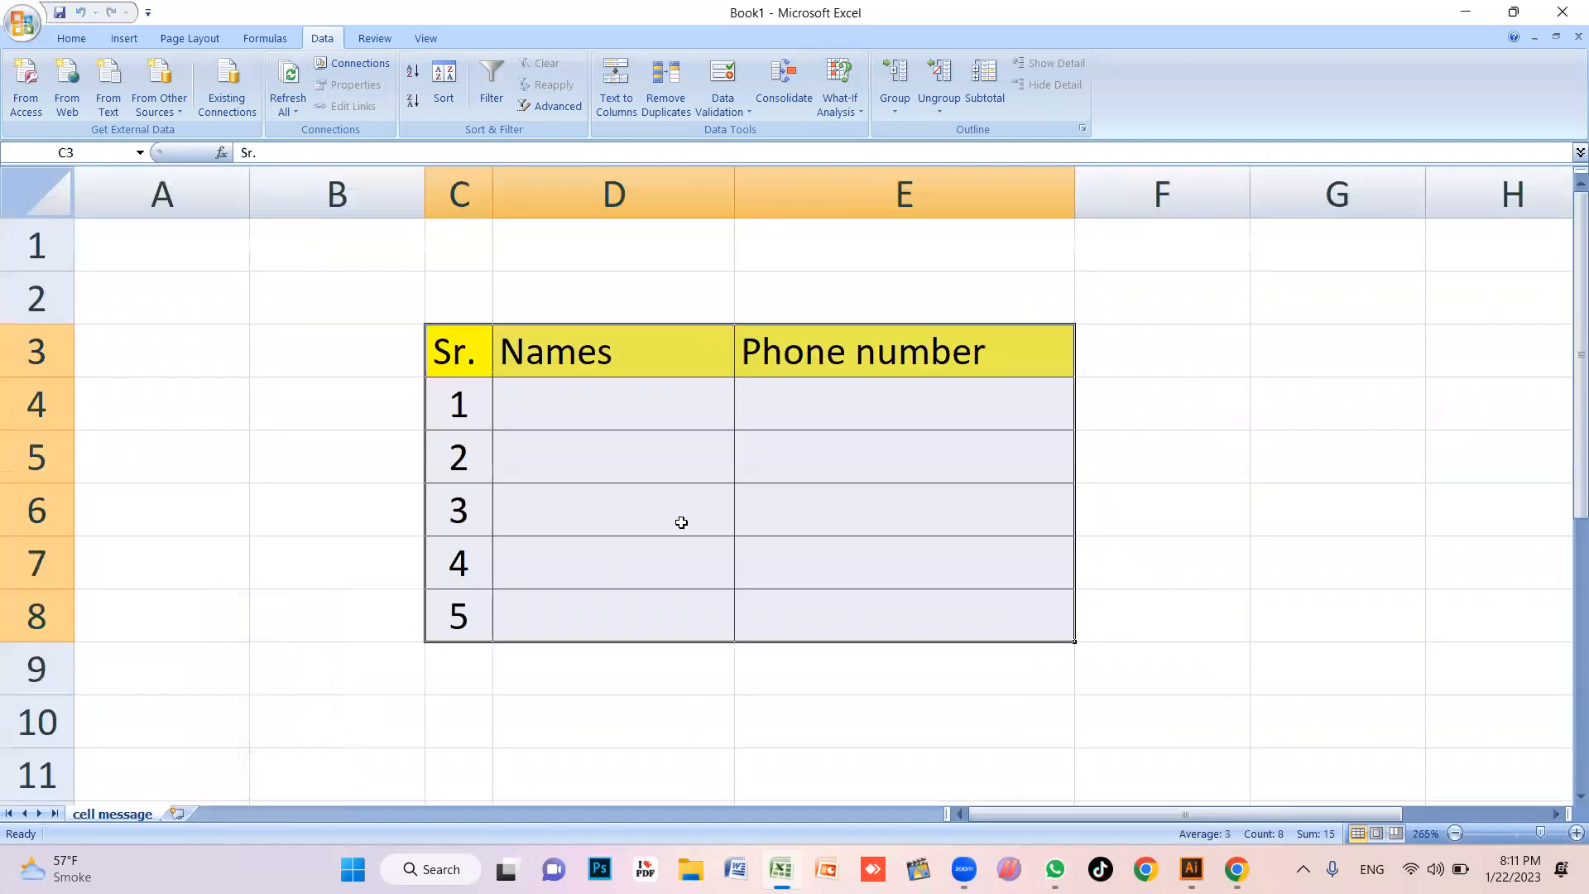
left_click(282, 665)
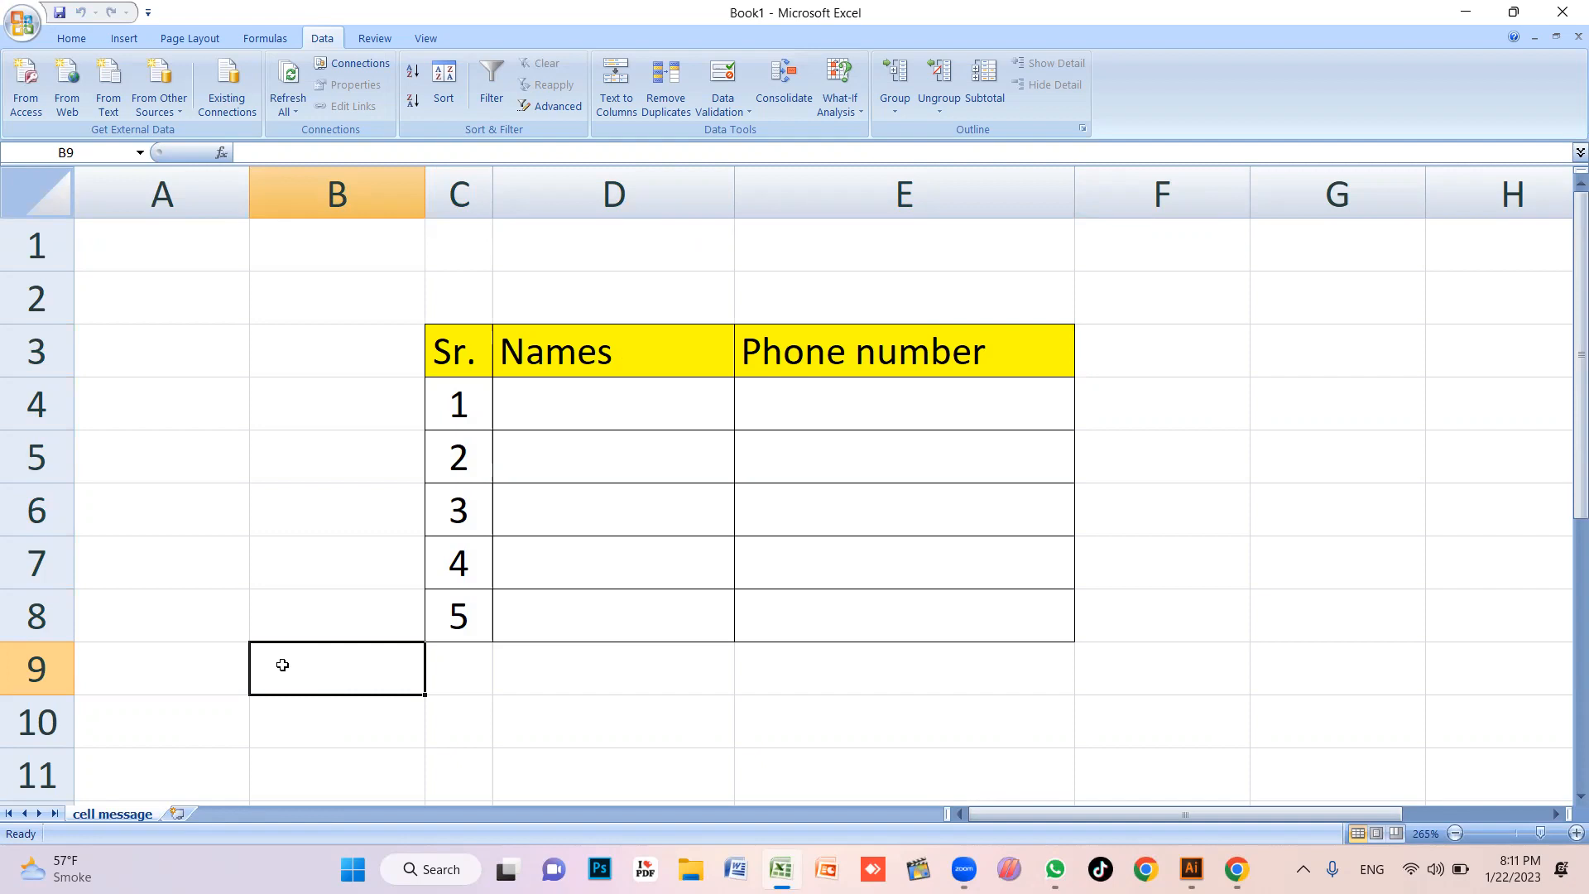
Recheck the input messages in the Names and Phone number cells and narrow the Phone number column to fit its heading
left_click(589, 405)
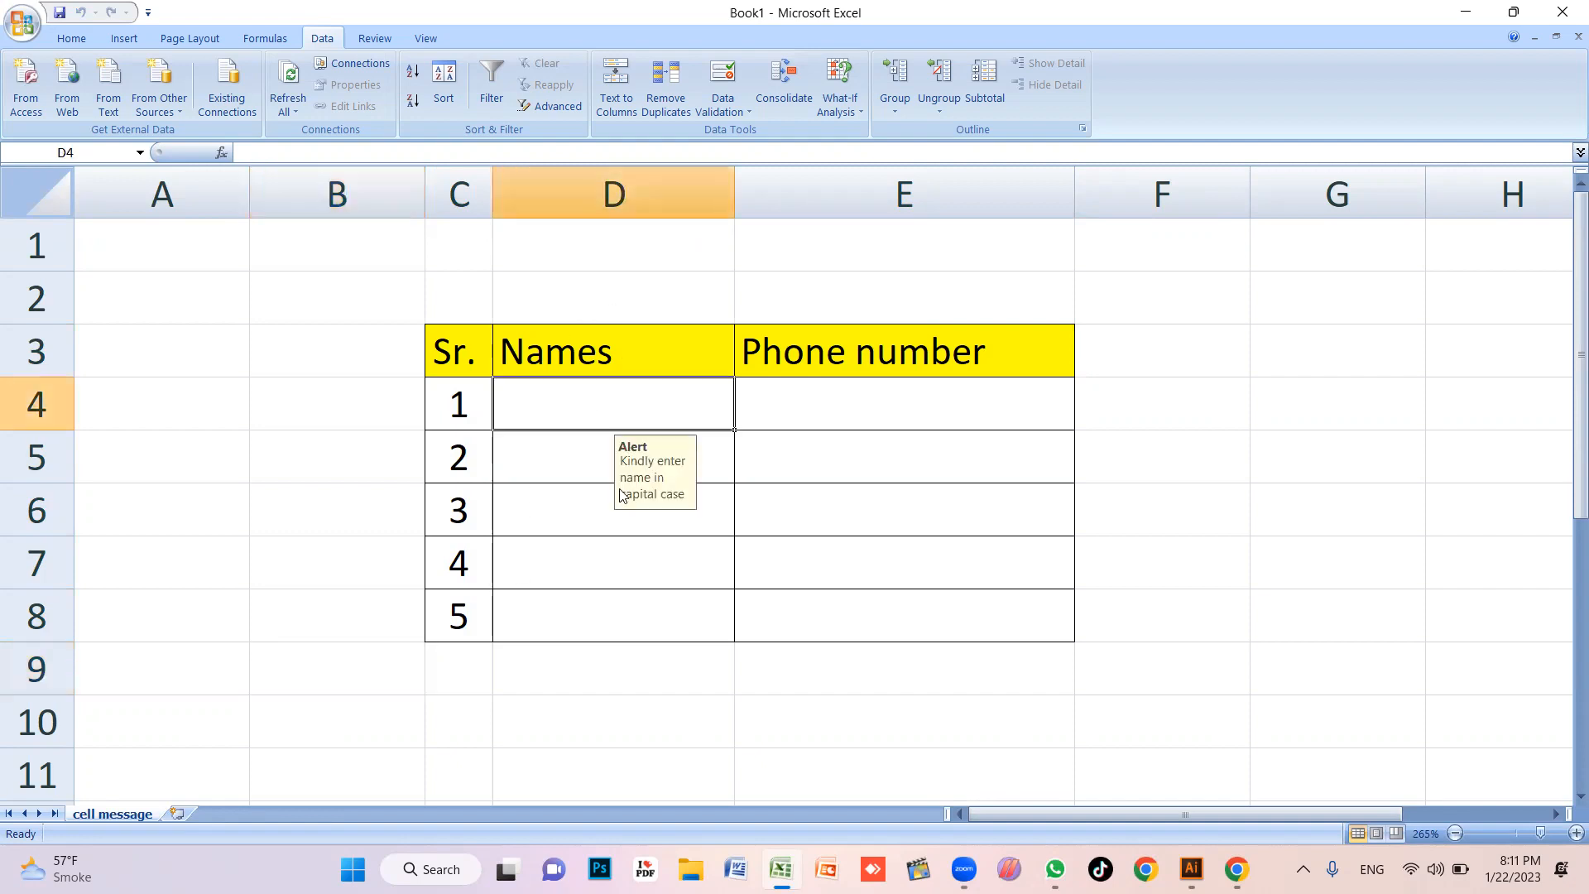
left_click(610, 582)
left_click(947, 503)
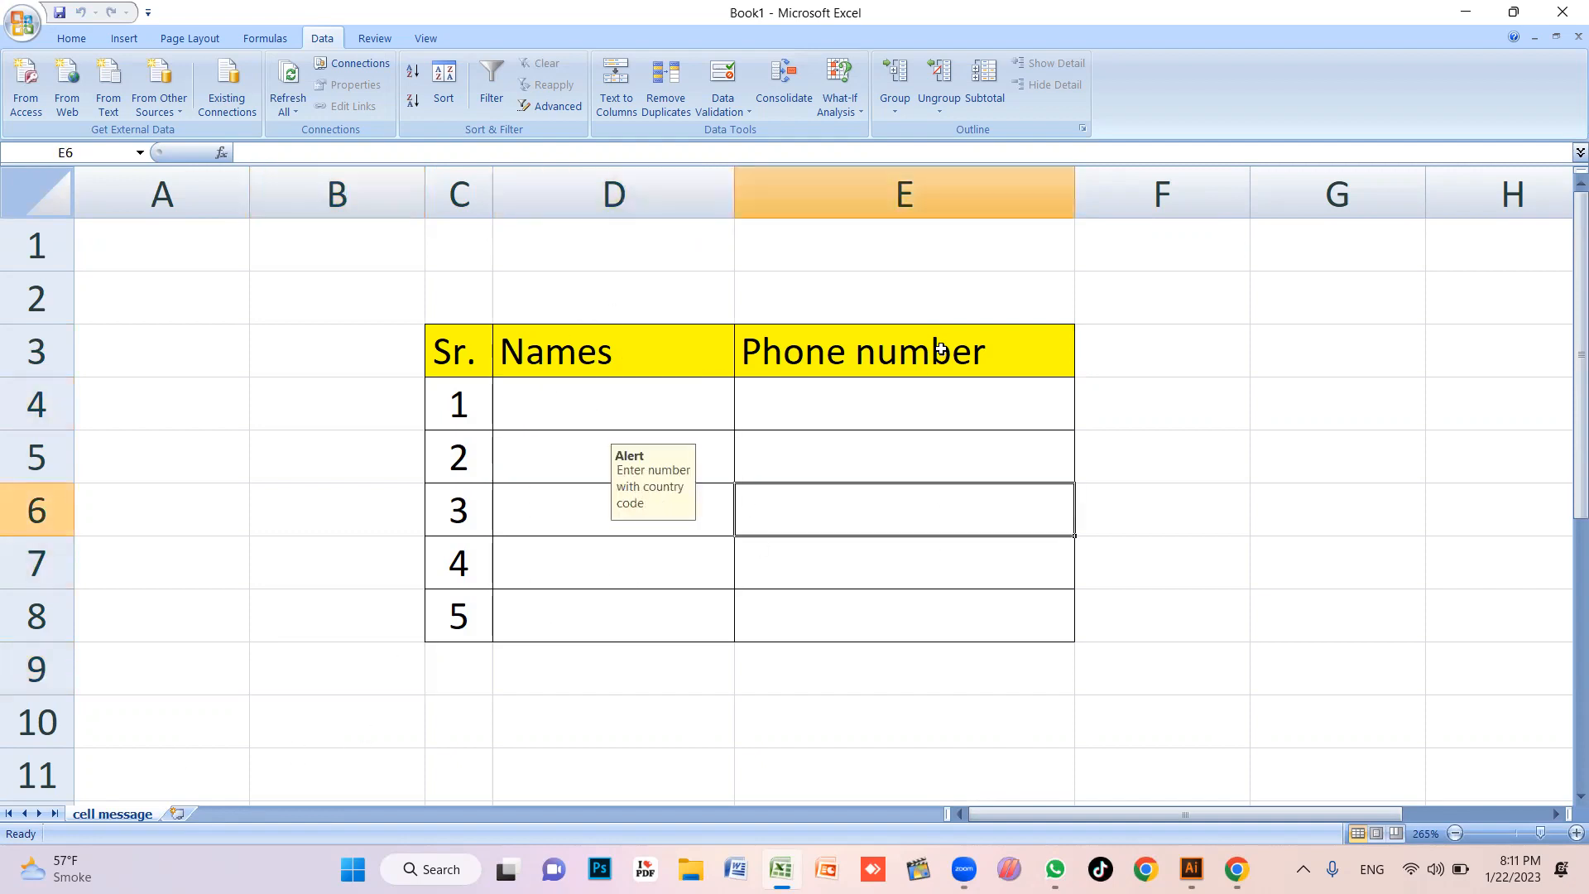
left_click(850, 420)
left_click_drag(1084, 183, 1004, 194)
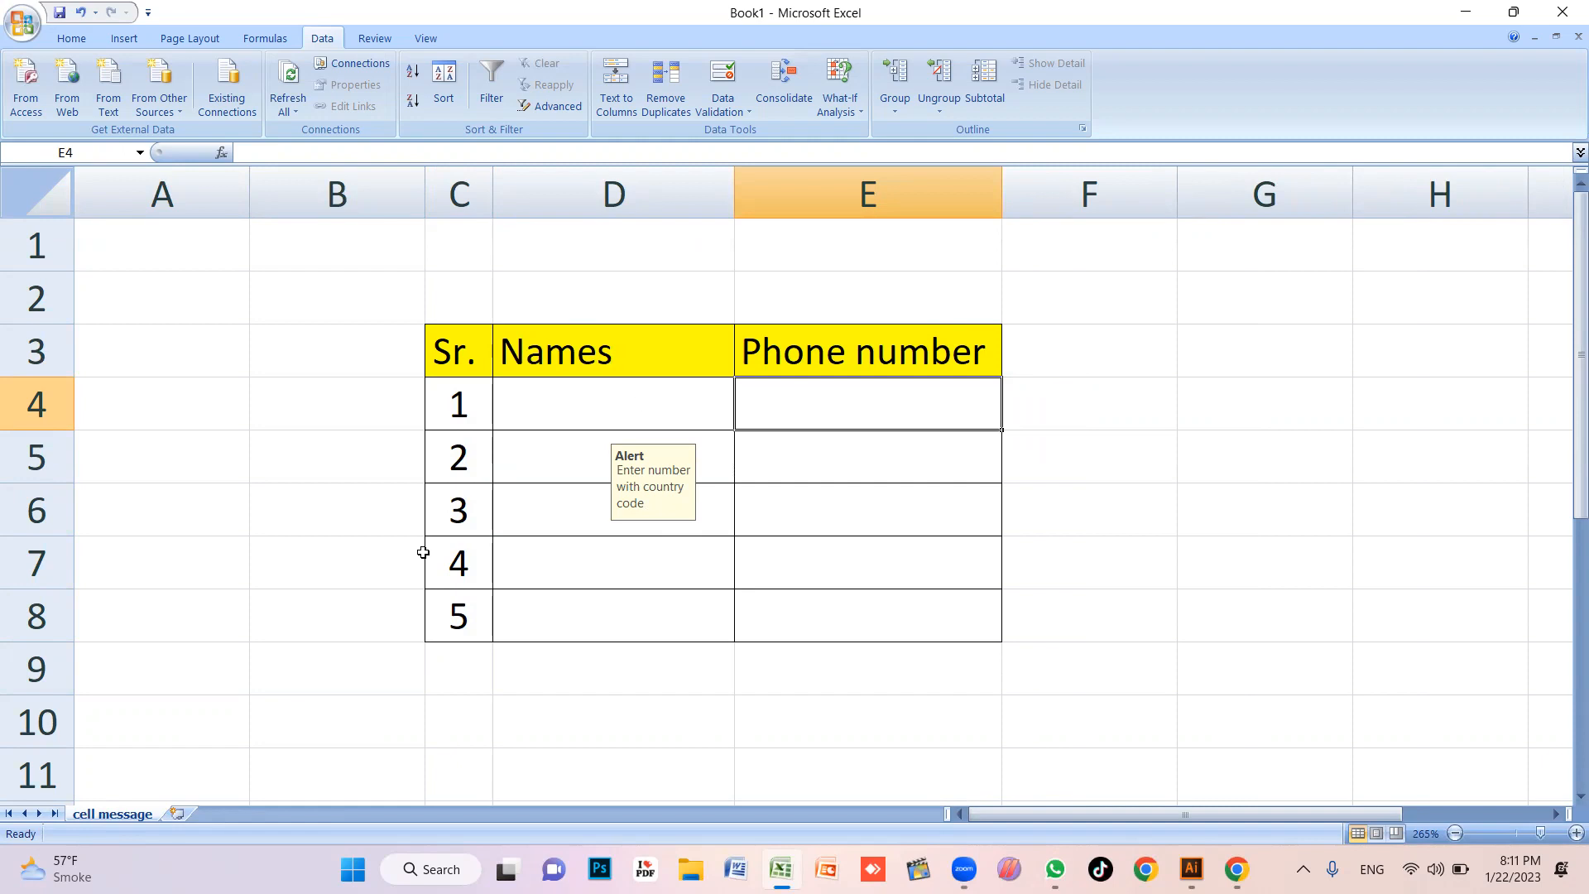
Open the Move or Copy settings for the cell message sheet, choose (move to end) and enable Create a copy
right_click(121, 817)
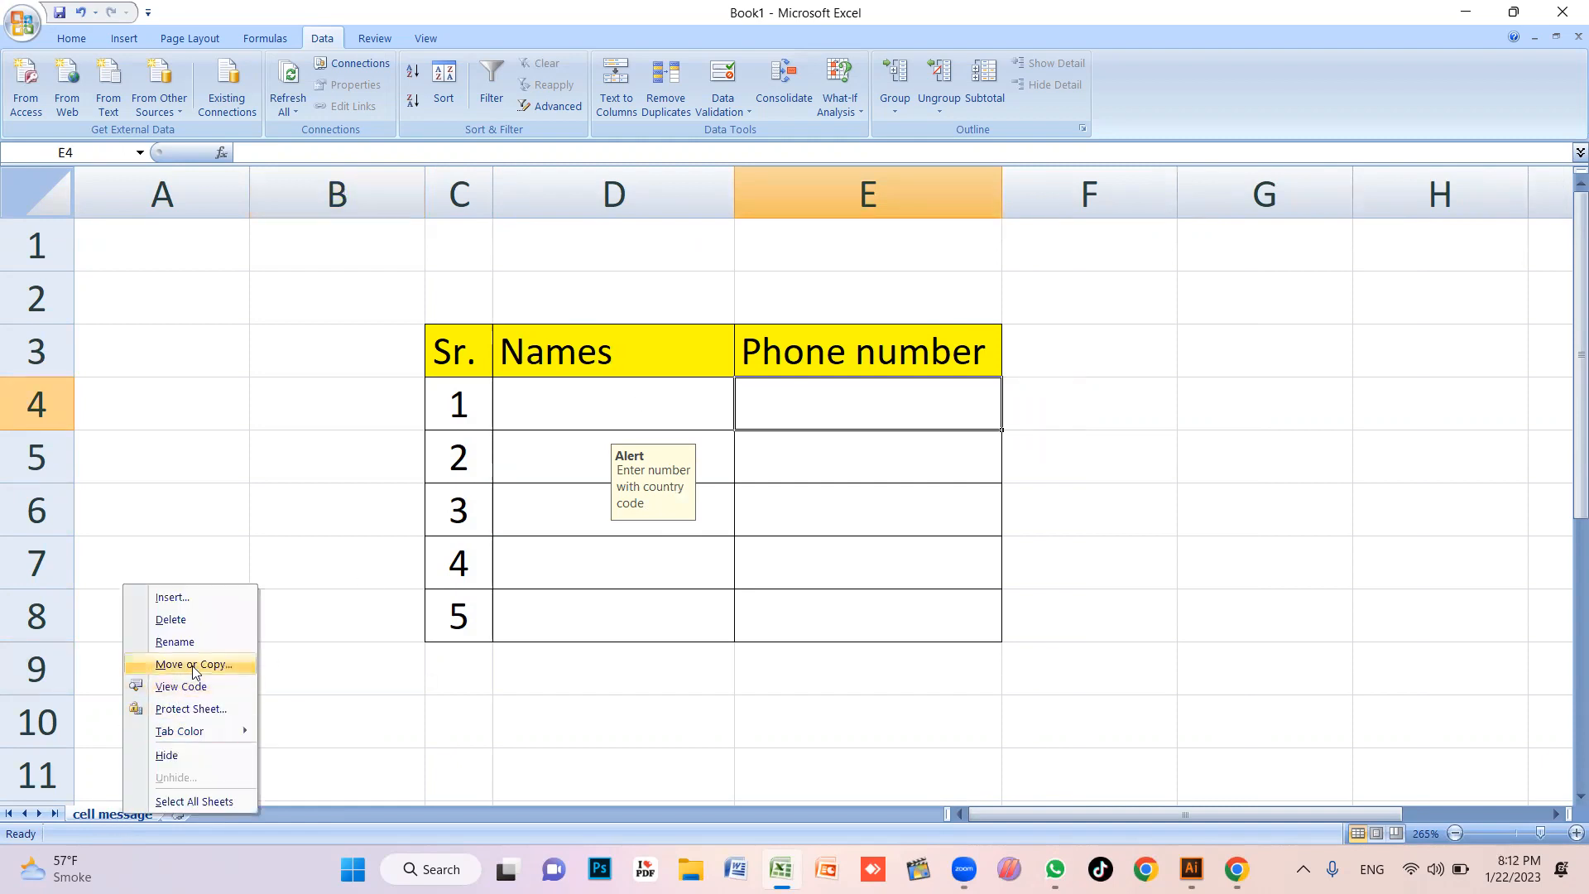
left_click(195, 666)
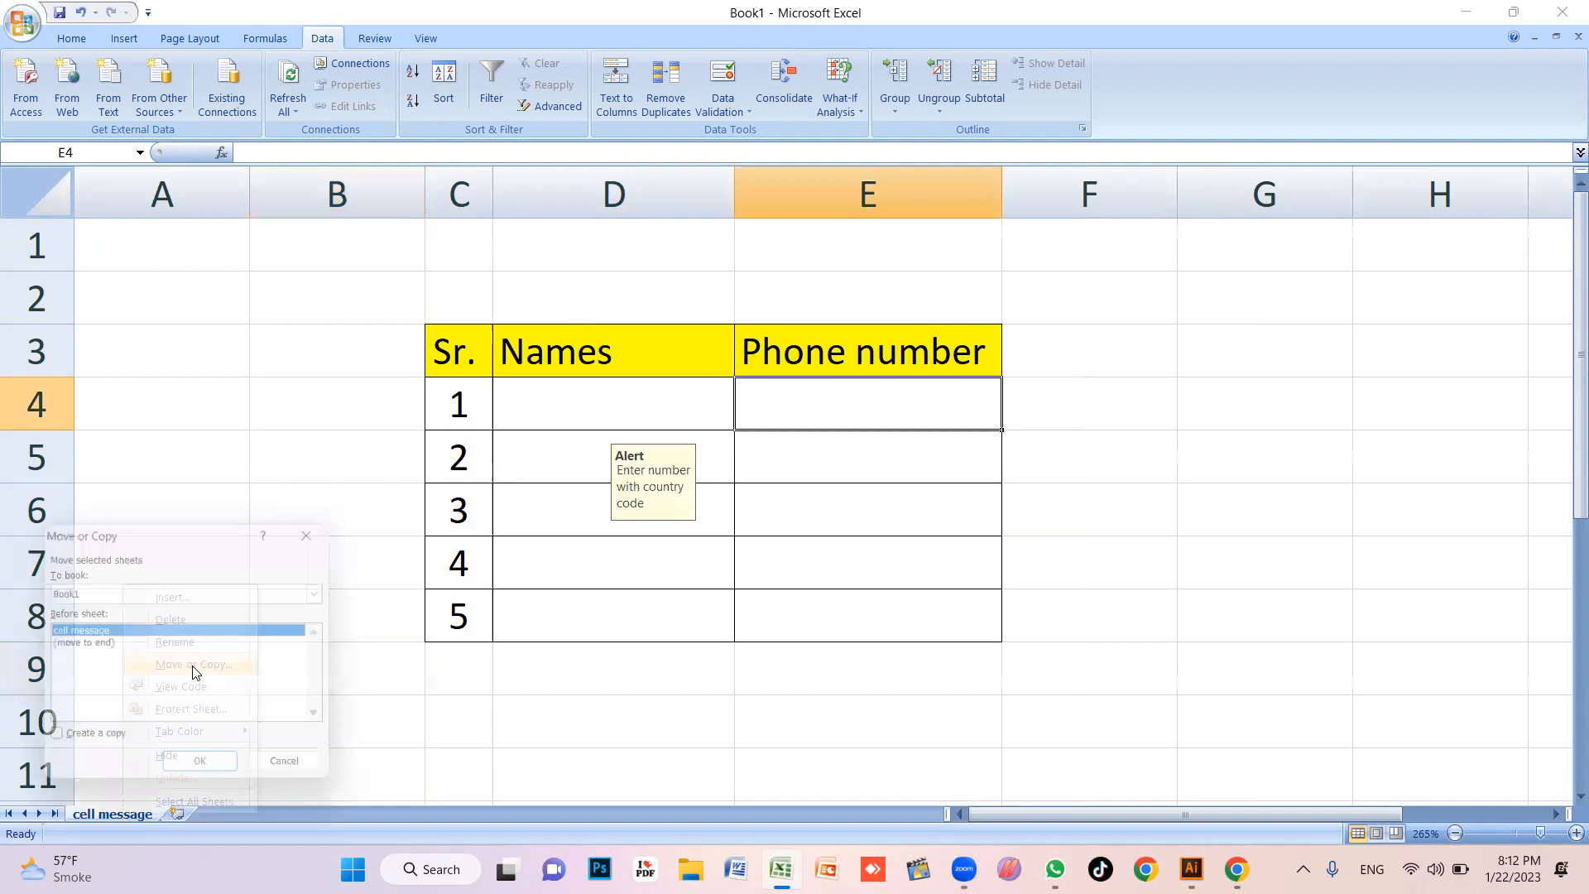
left_click(91, 646)
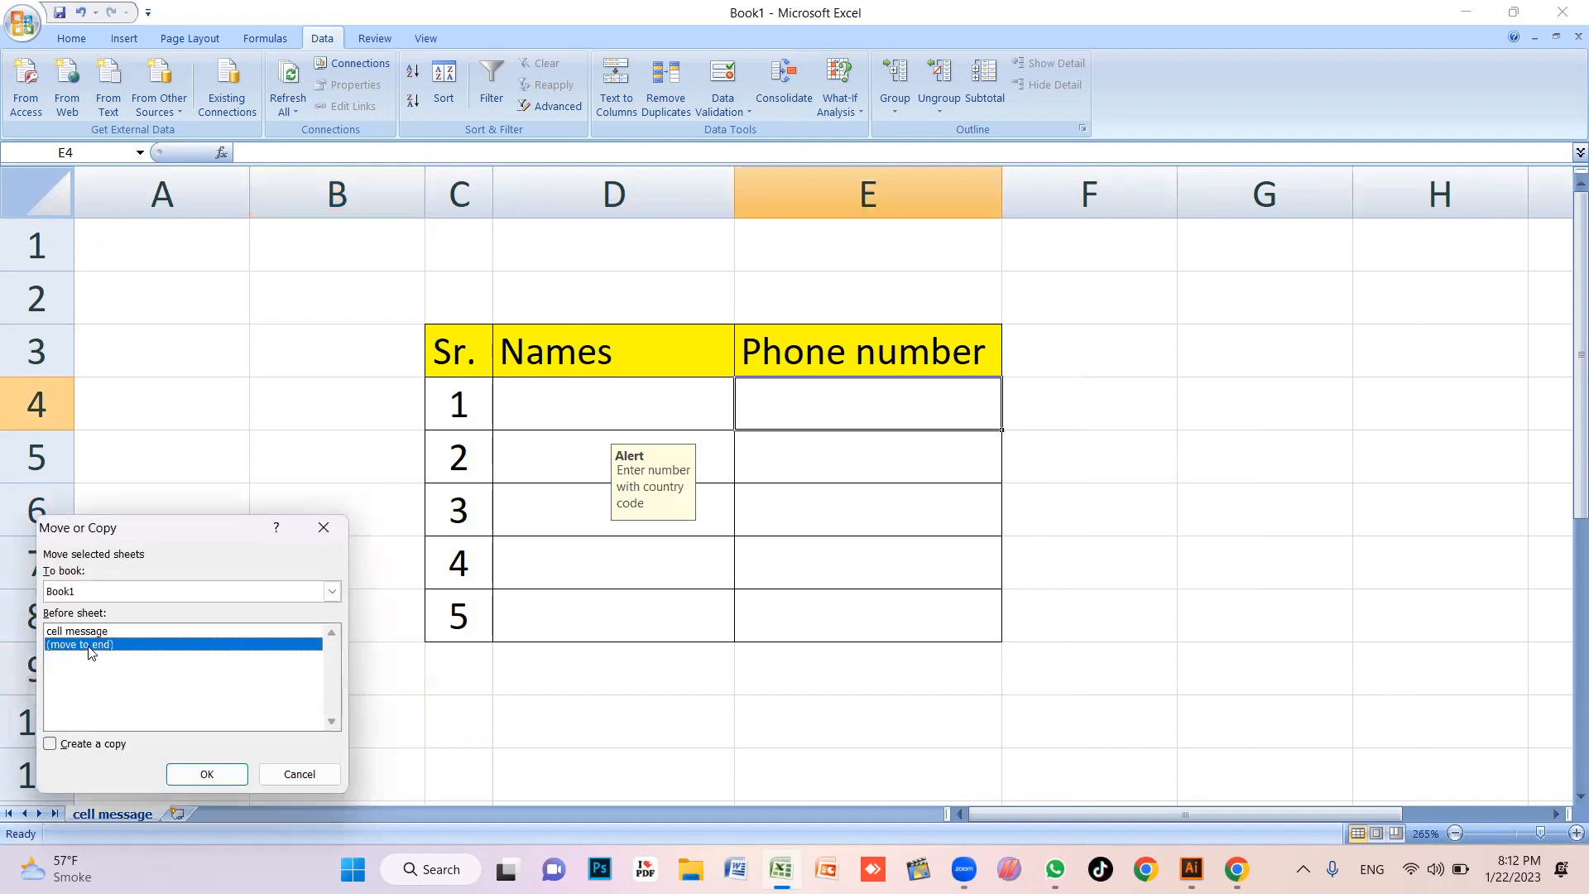
left_click(51, 745)
Try (new book) as the destination workbook for the copy of the cell message sheet
left_click(132, 595)
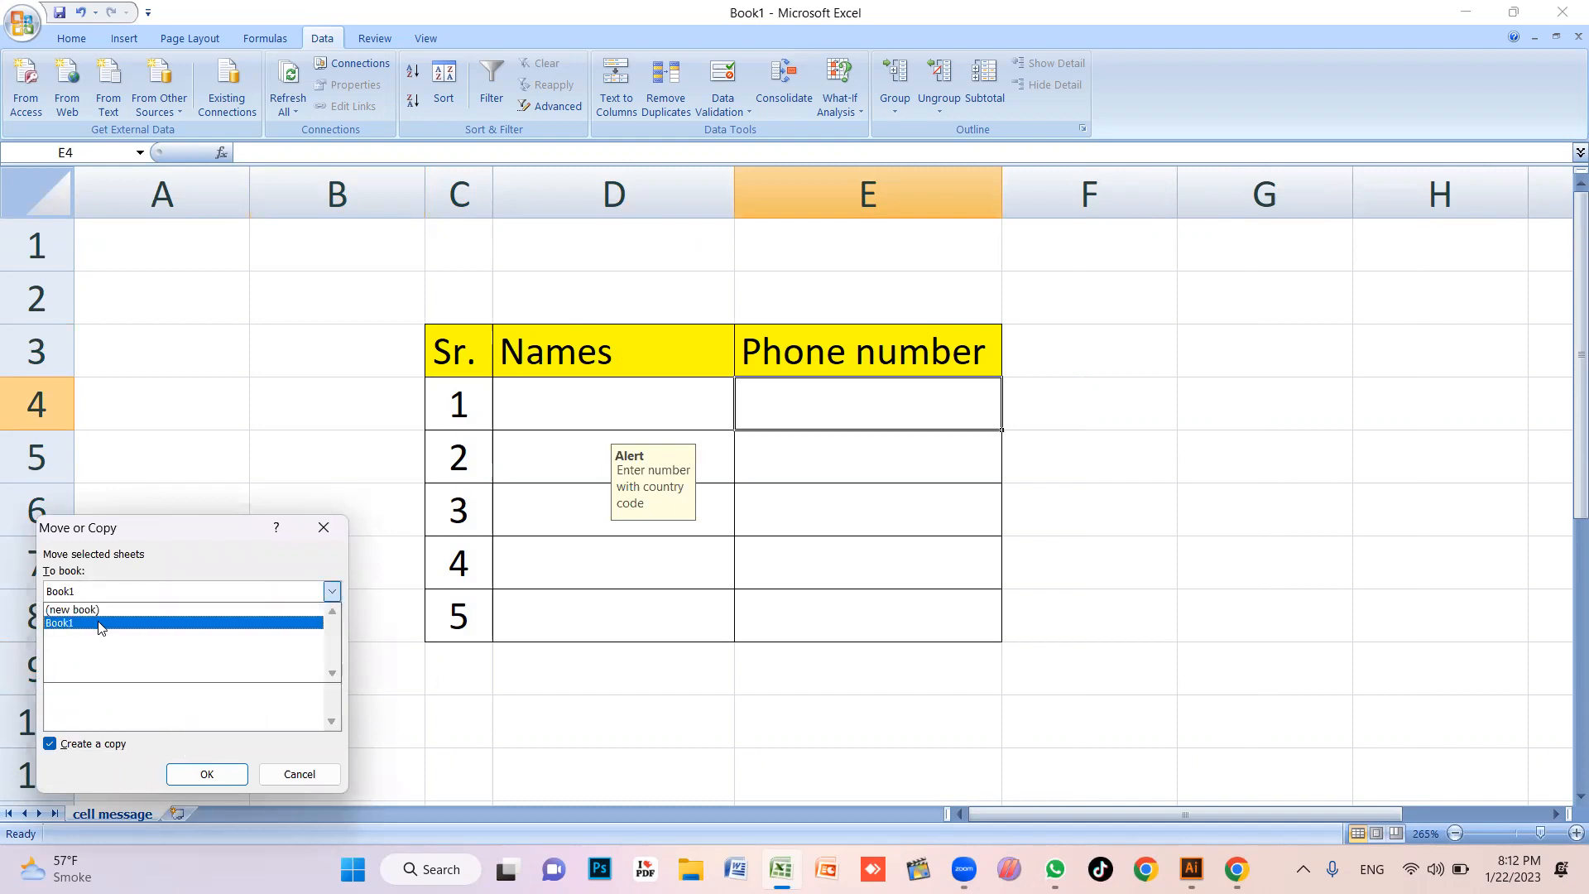
left_click(155, 538)
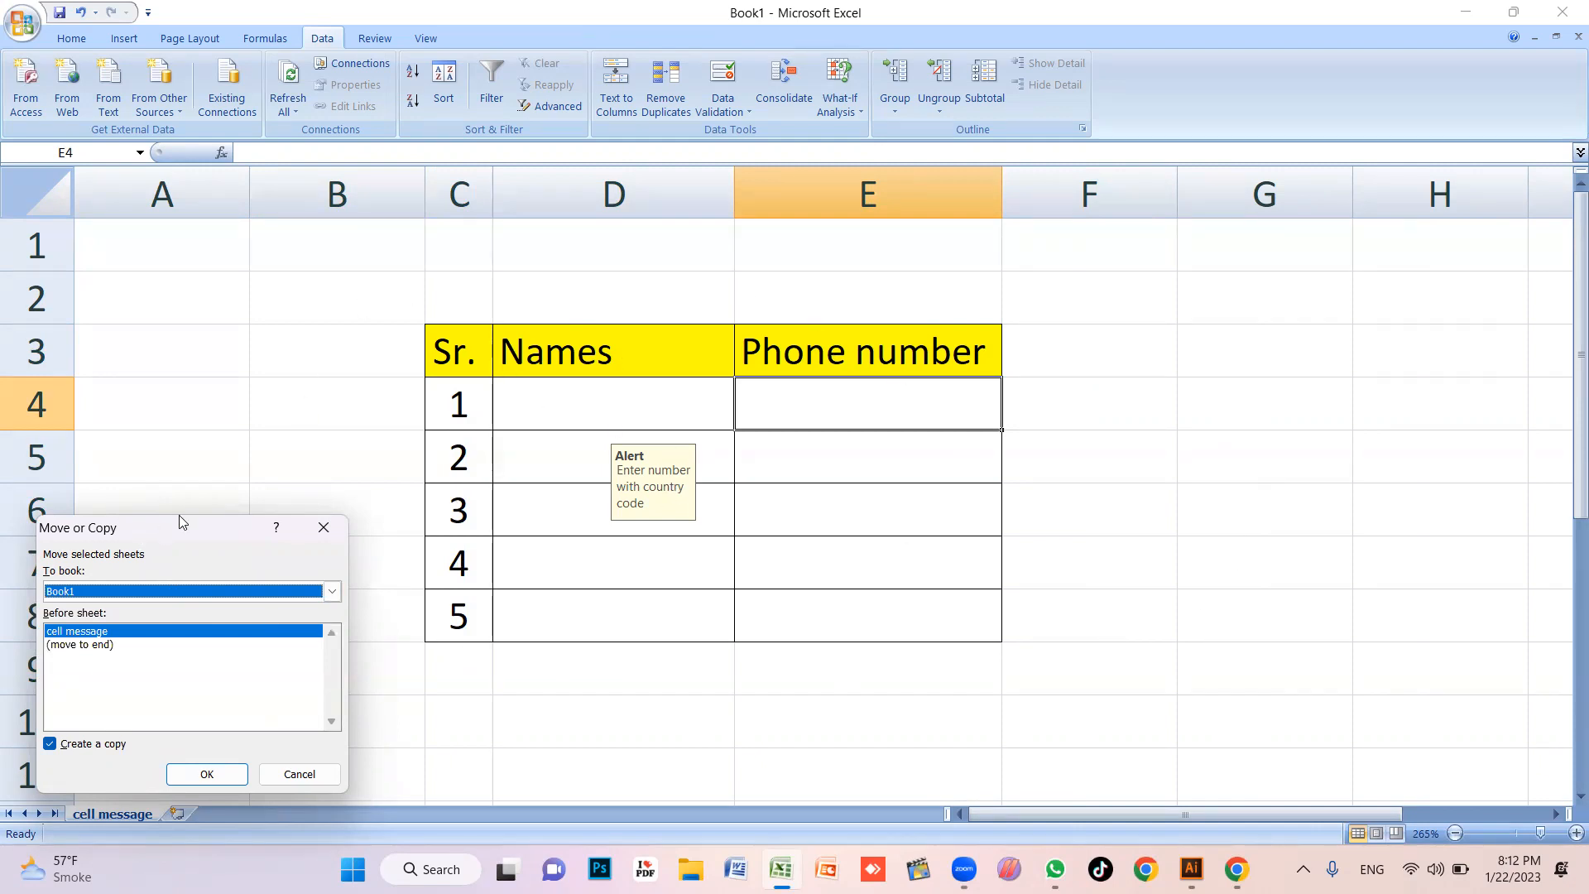
left_click_drag(169, 527, 284, 455)
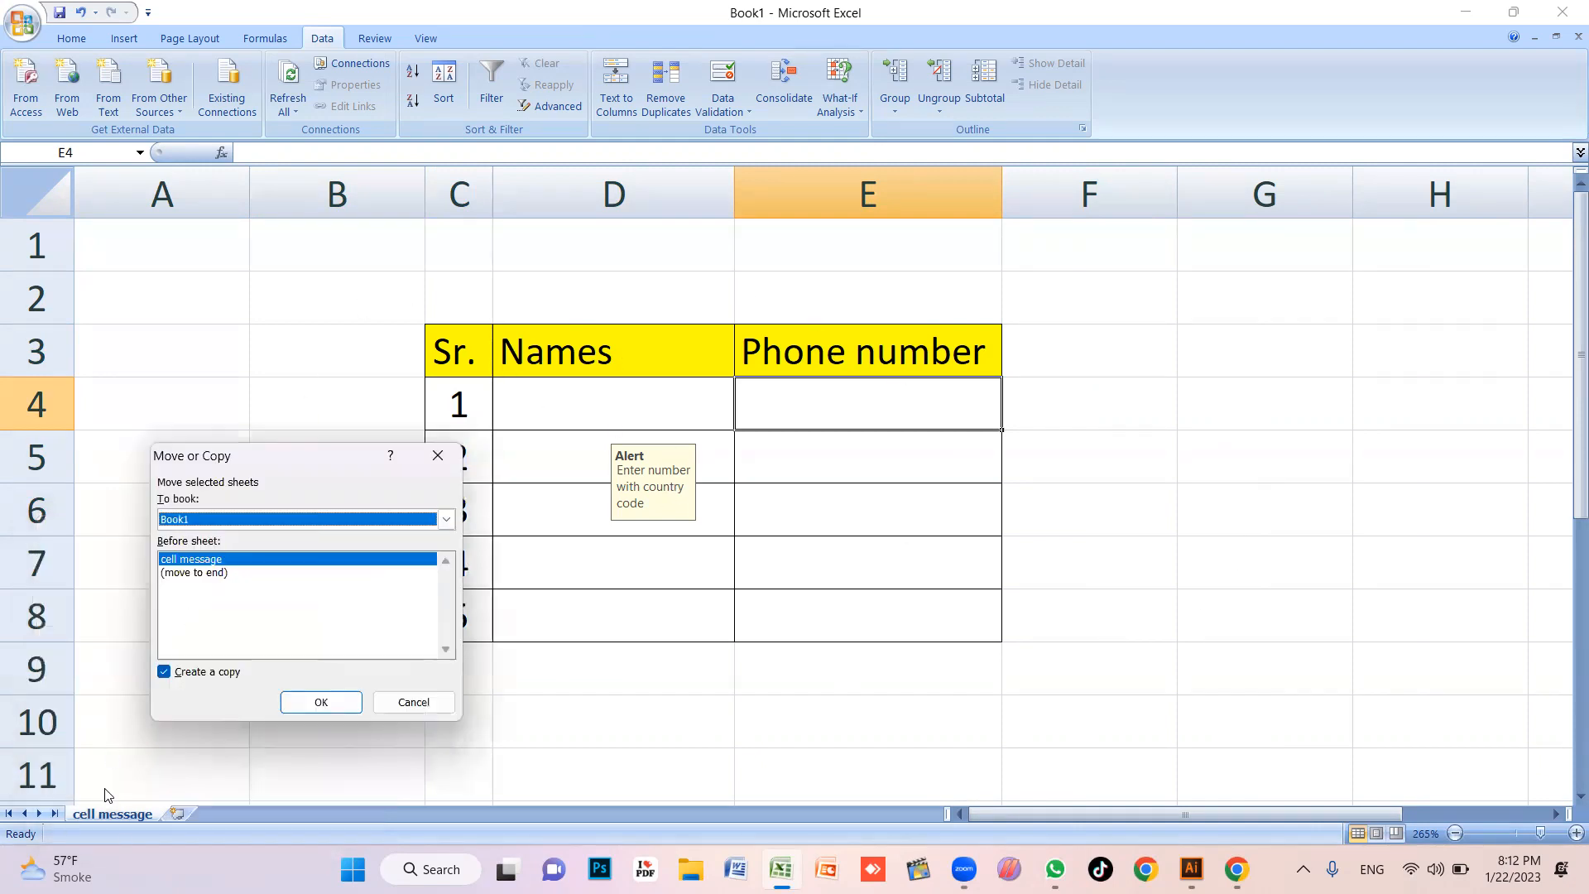
left_click(283, 521)
left_click(214, 538)
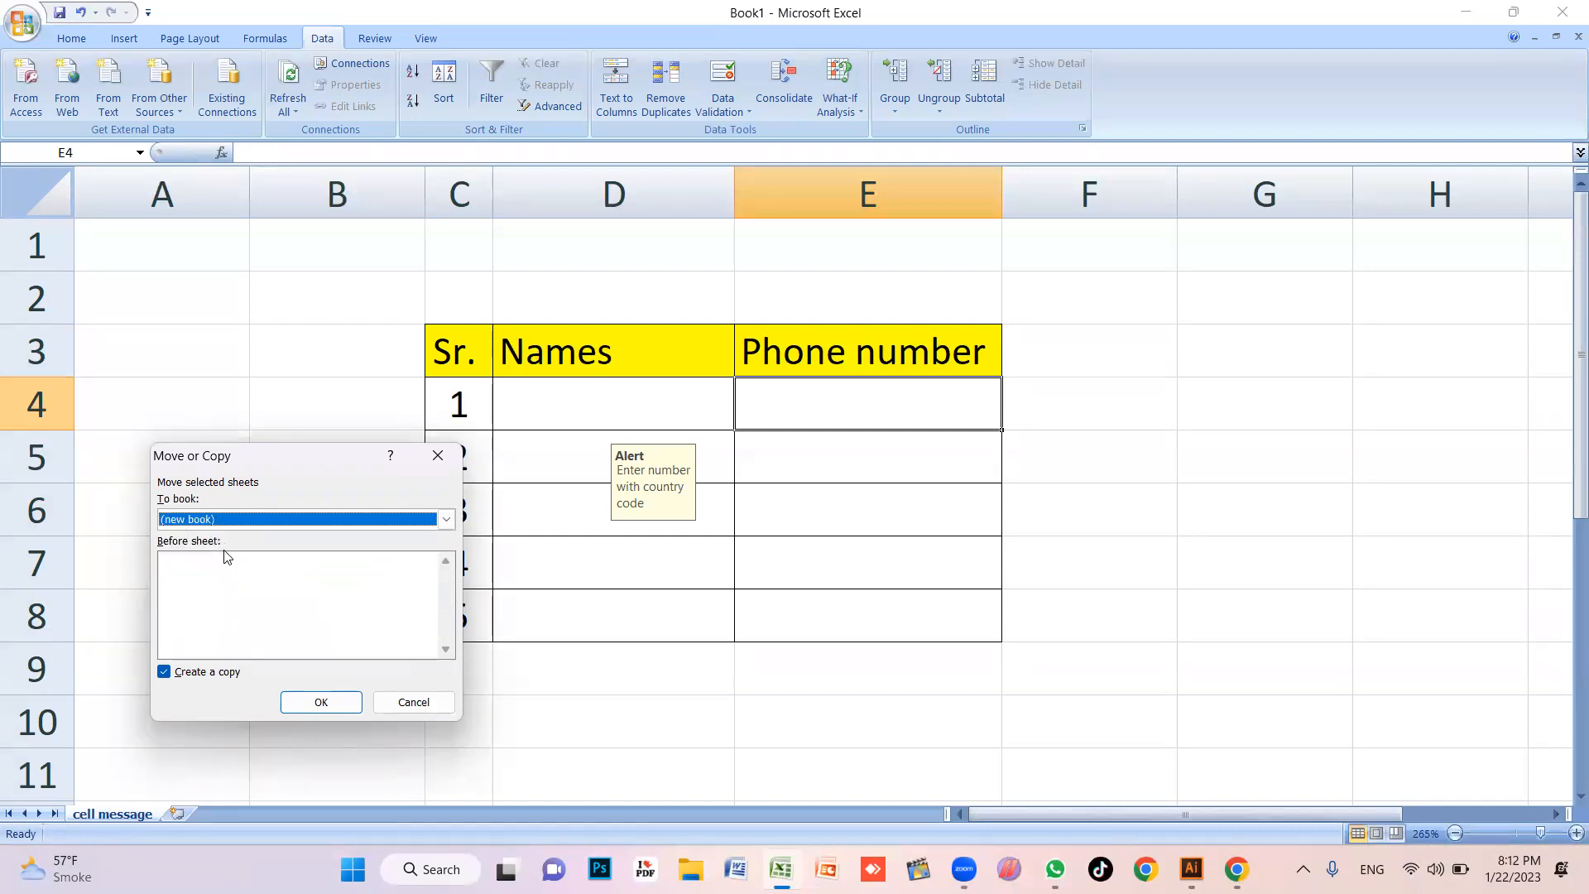
Create a copy of the cell message sheet in Book1, placed with (move to end)
left_click(257, 522)
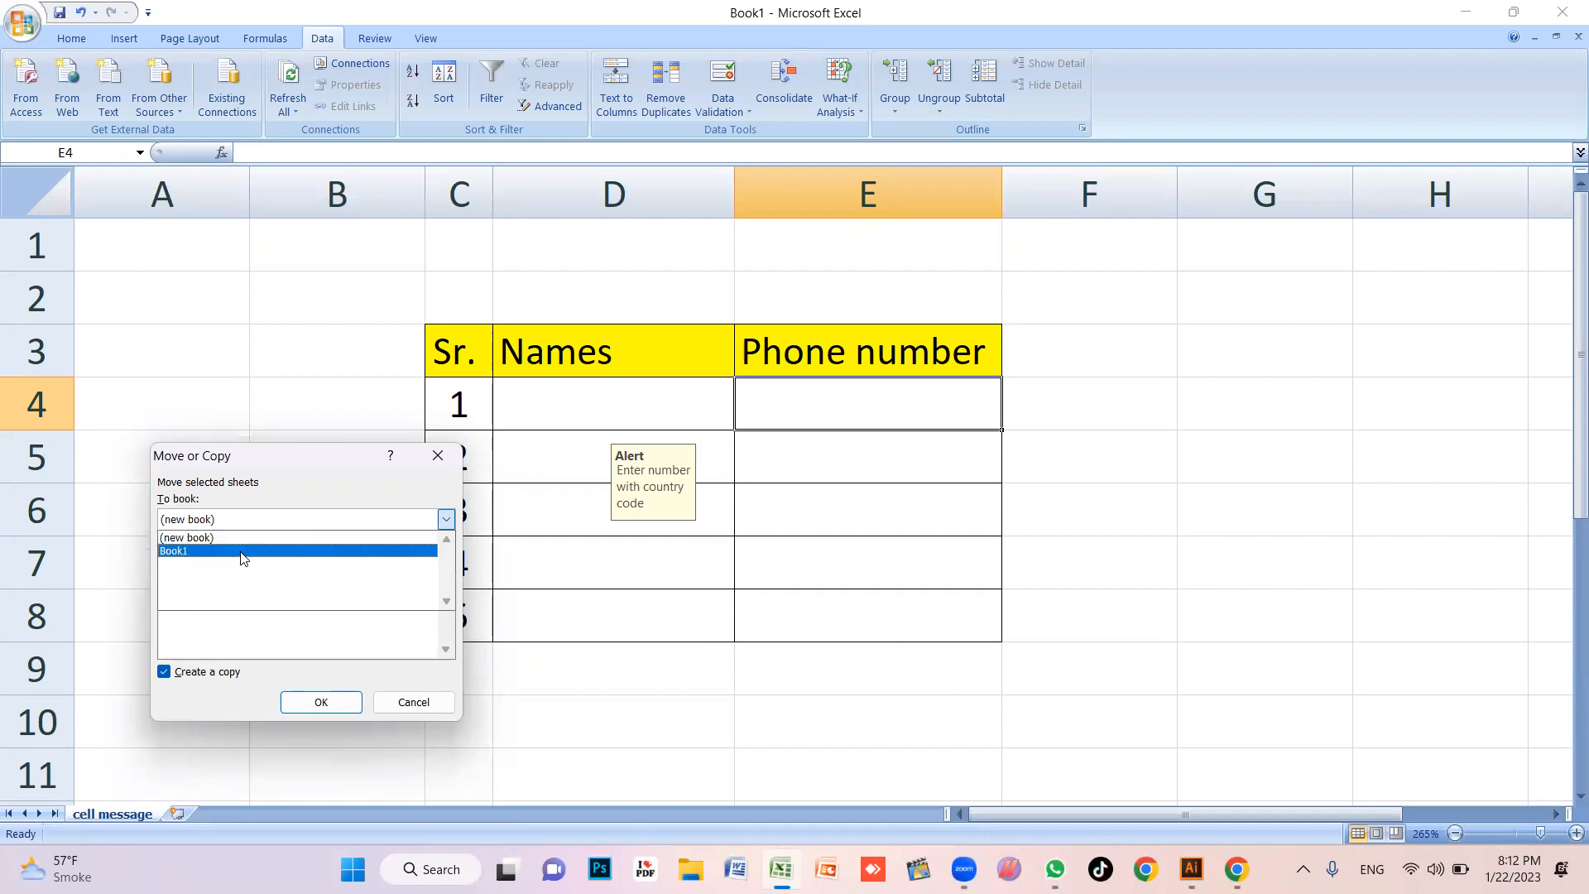
left_click(238, 550)
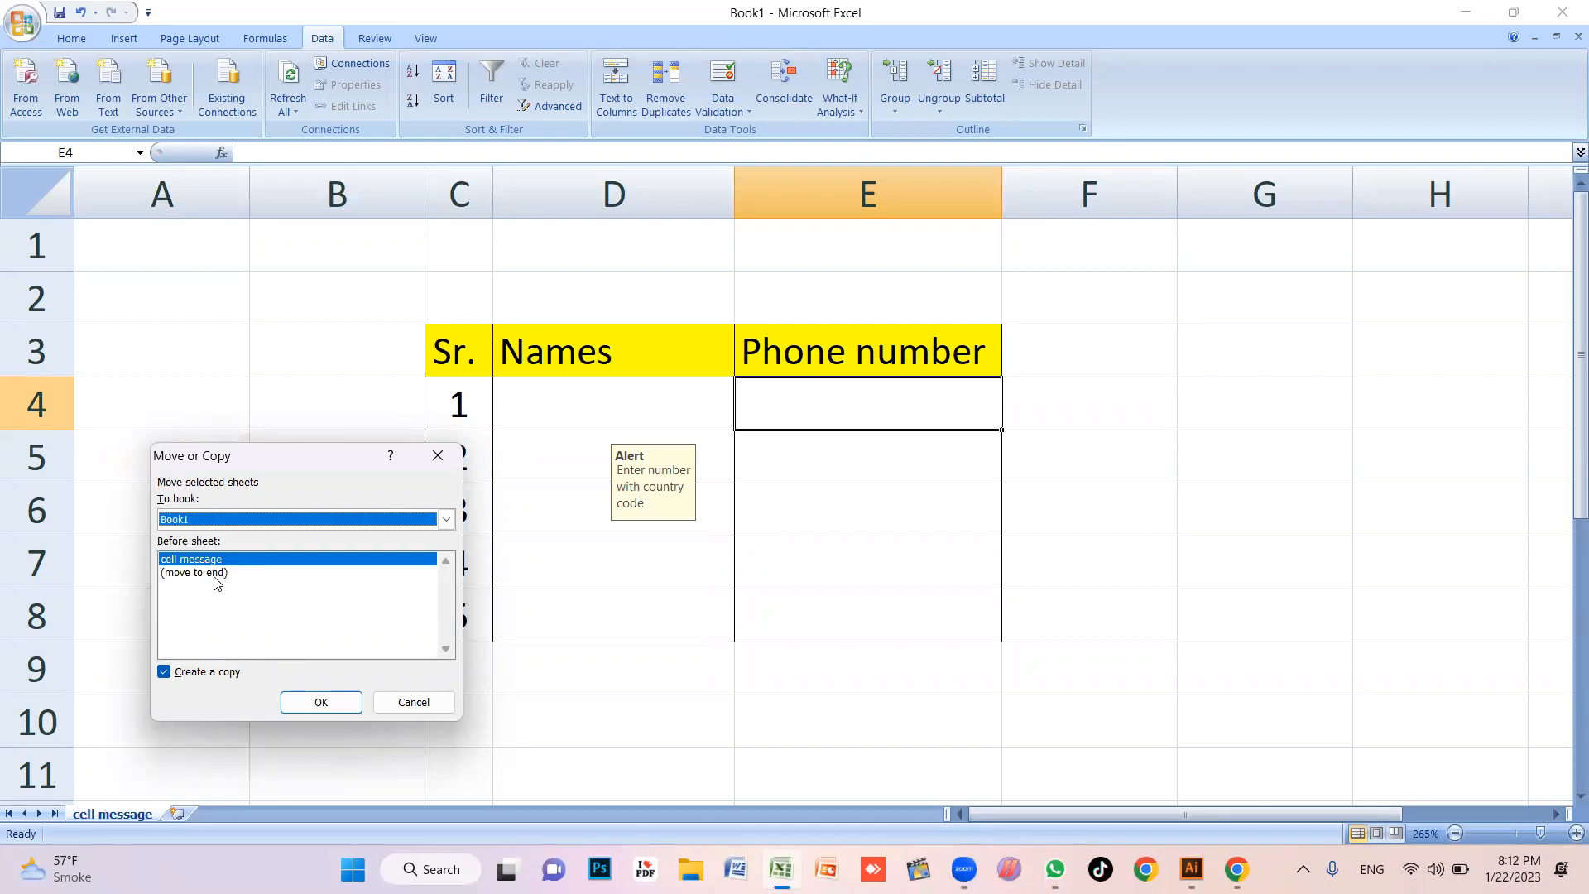
left_click(212, 574)
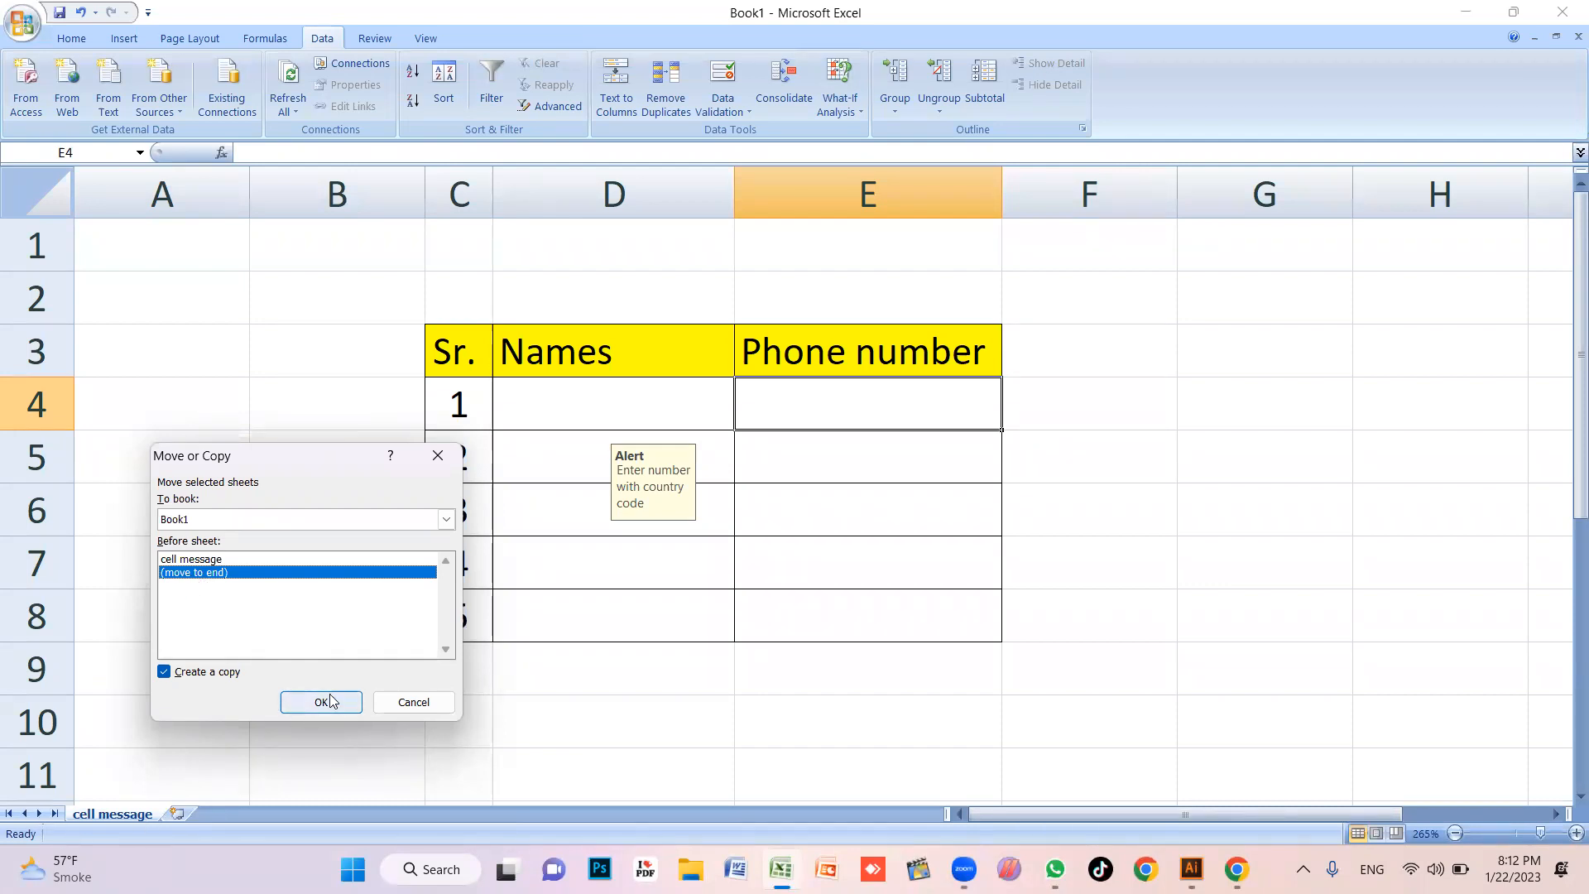
left_click(165, 673)
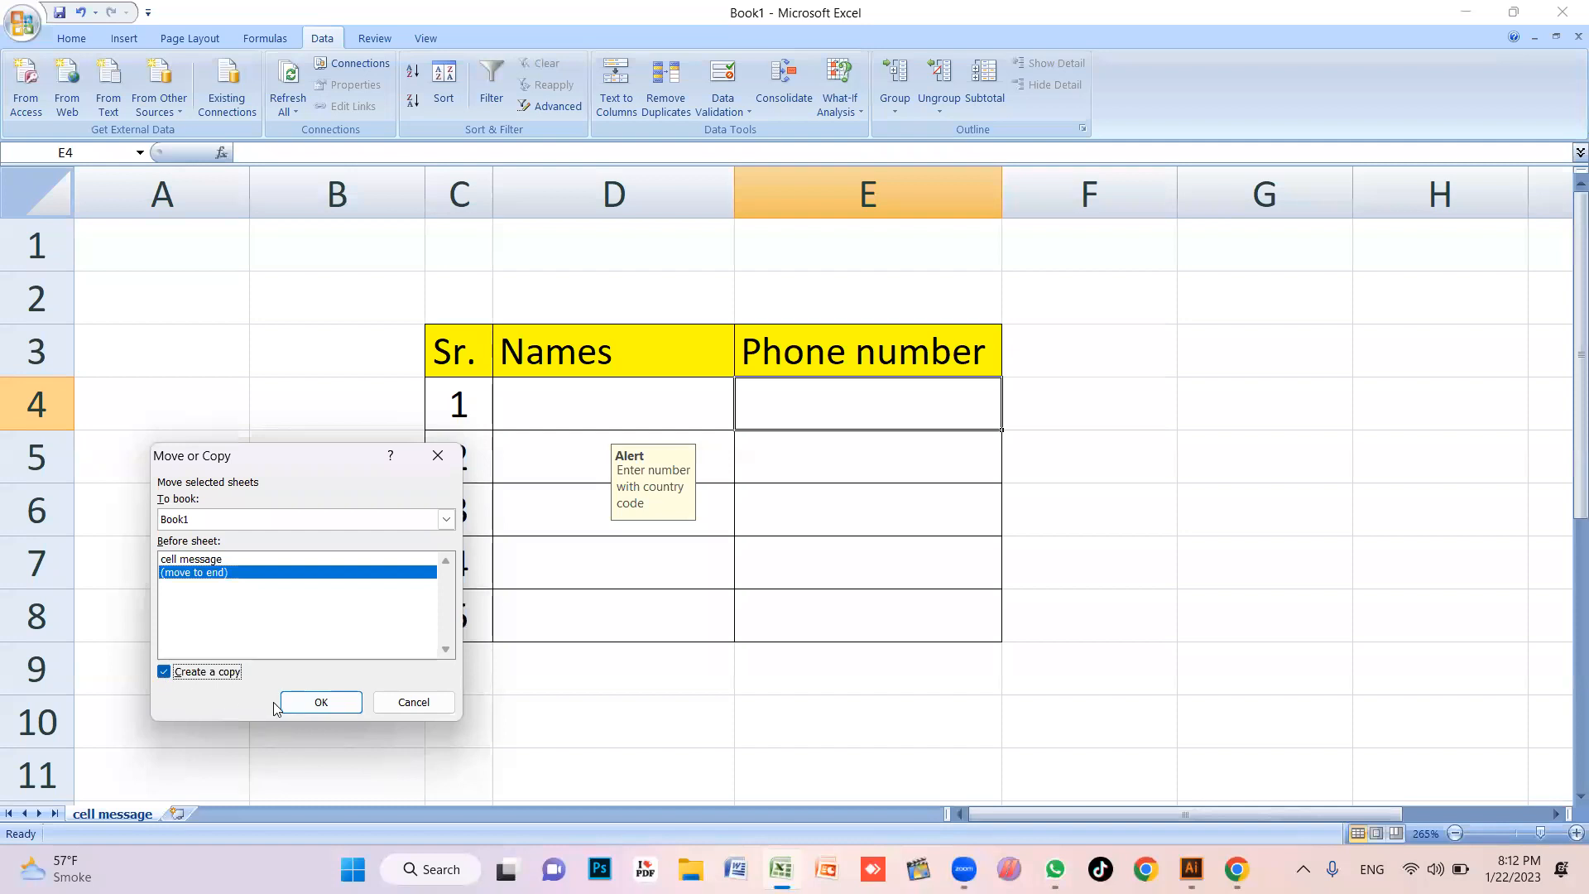
left_click(321, 703)
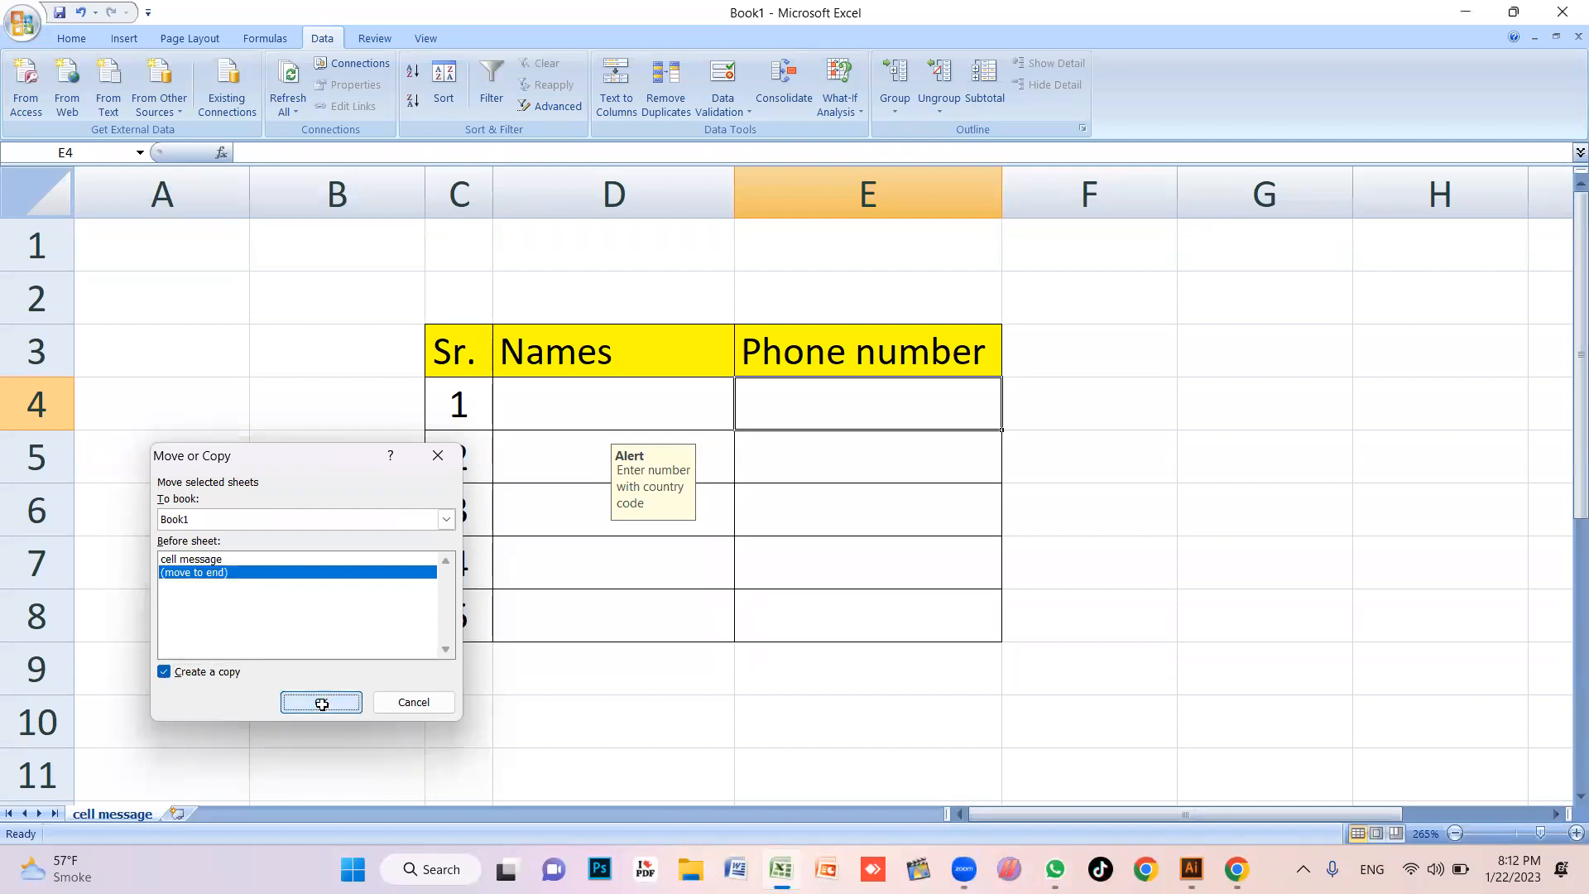
Compare the original cell message sheet with its copy
left_click(135, 816)
left_click(213, 815)
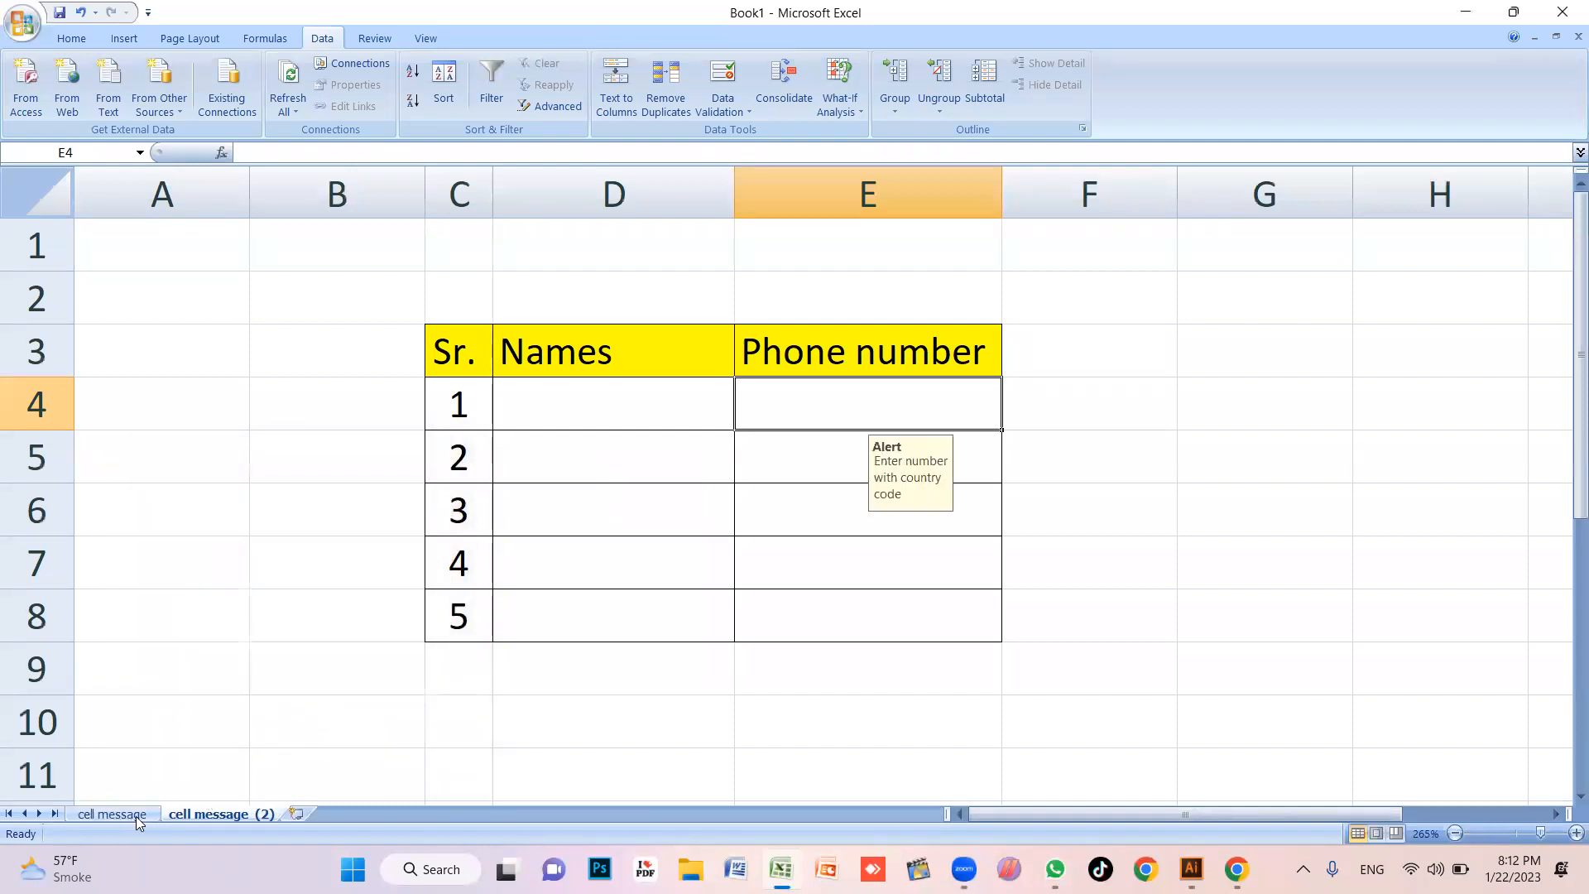
left_click(136, 816)
left_click(213, 815)
left_click(136, 817)
key("ctrl+Page_Down")
key("ctrl+Page_Up")
Rename the copied sheet as Captial Case
key("ctrl+Page_Down")
key("alt+o")
key("h")
key("r")
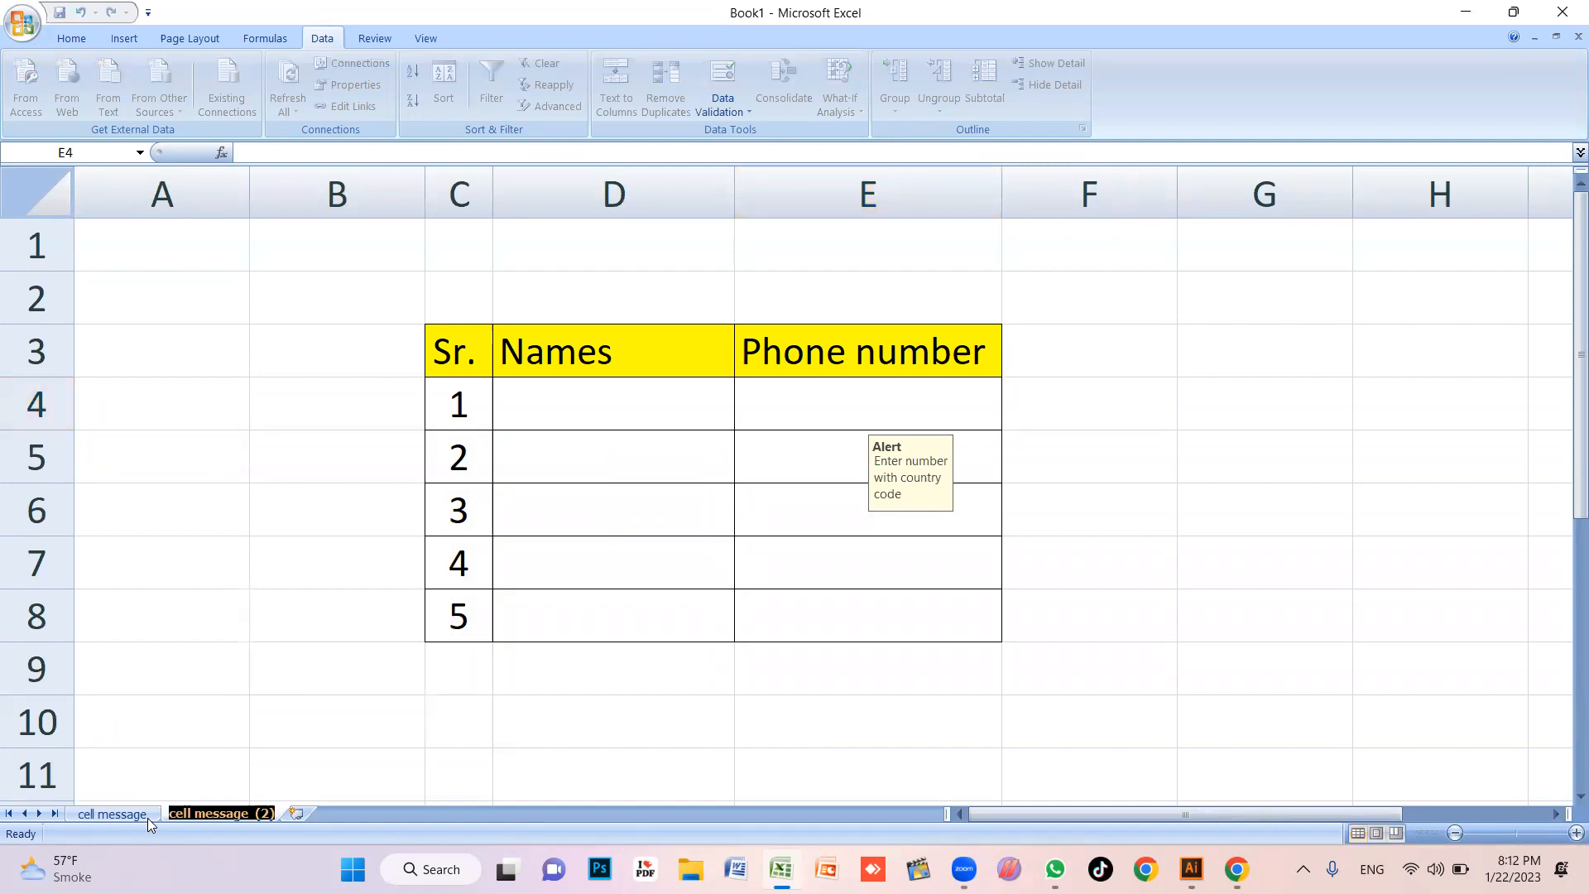
type("Cap")
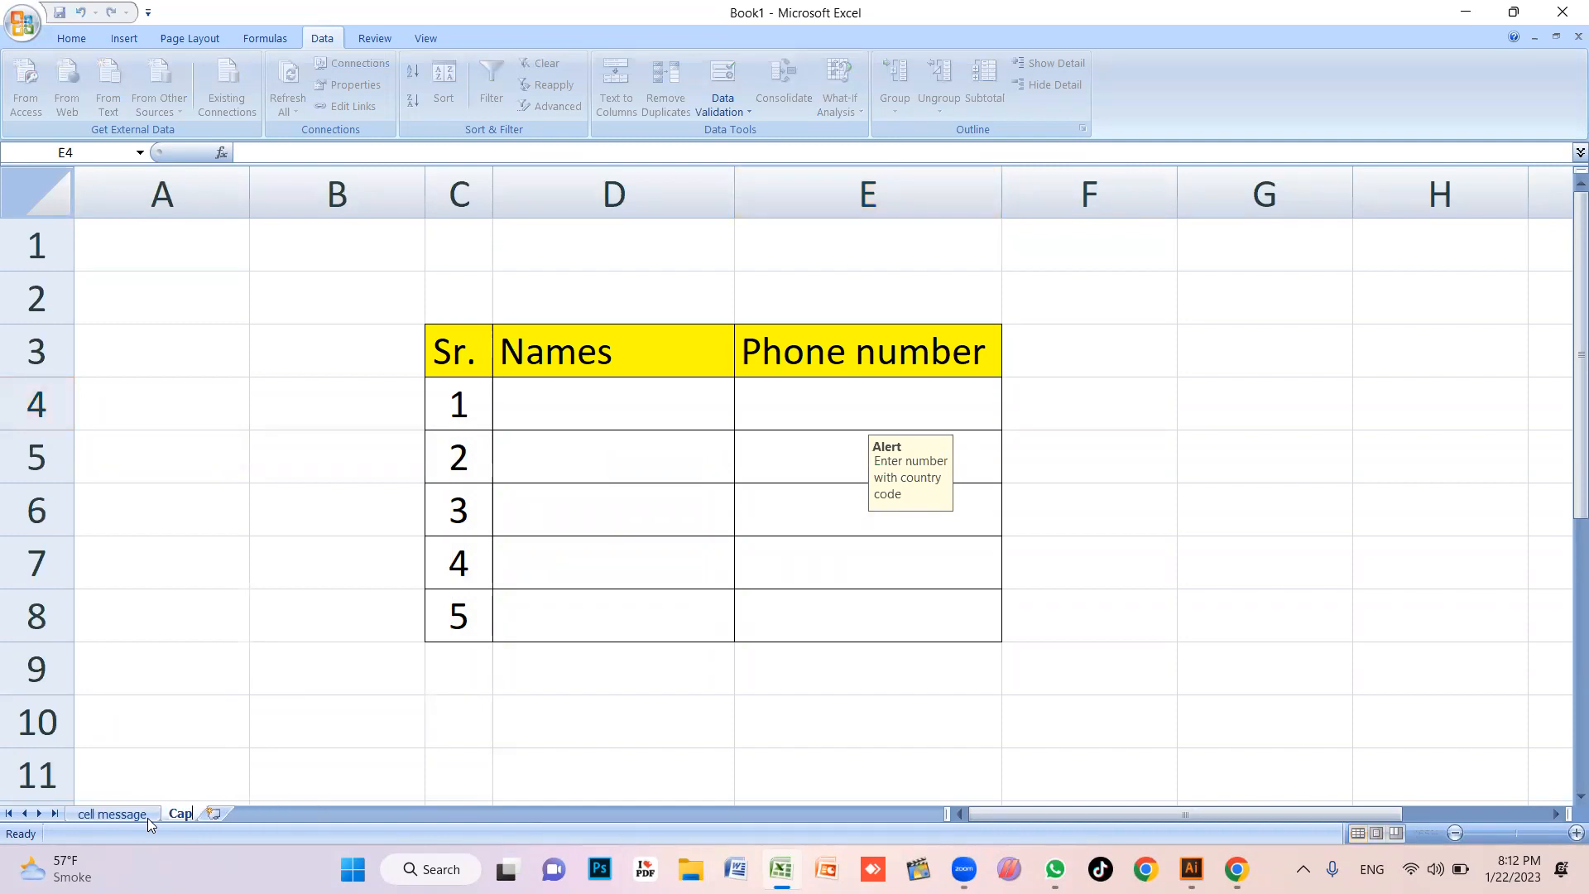
type("tial Case")
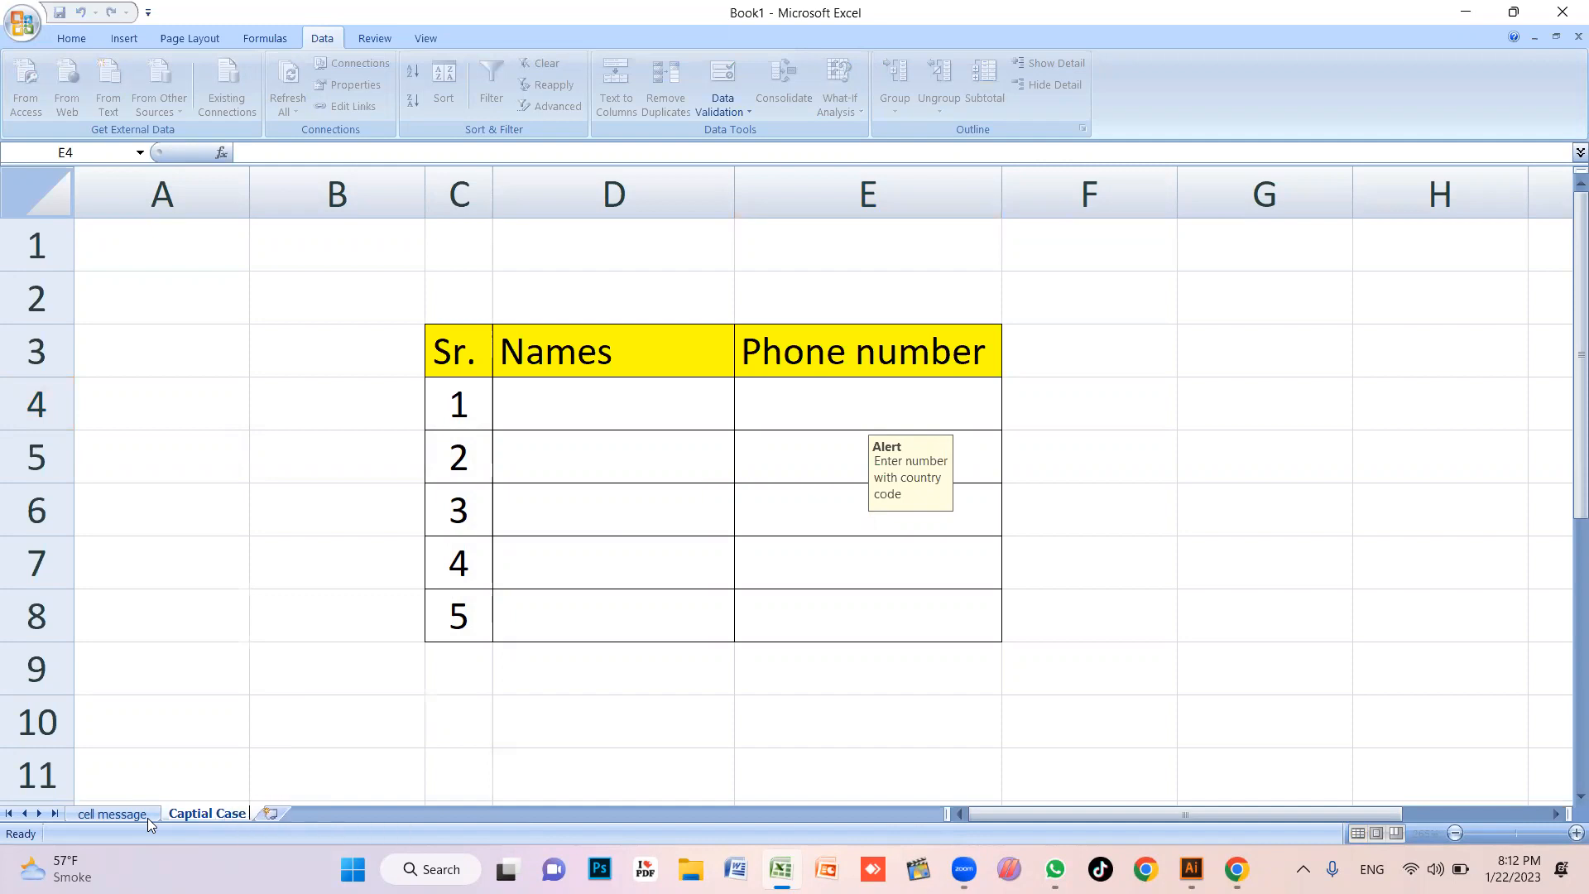
key("Return")
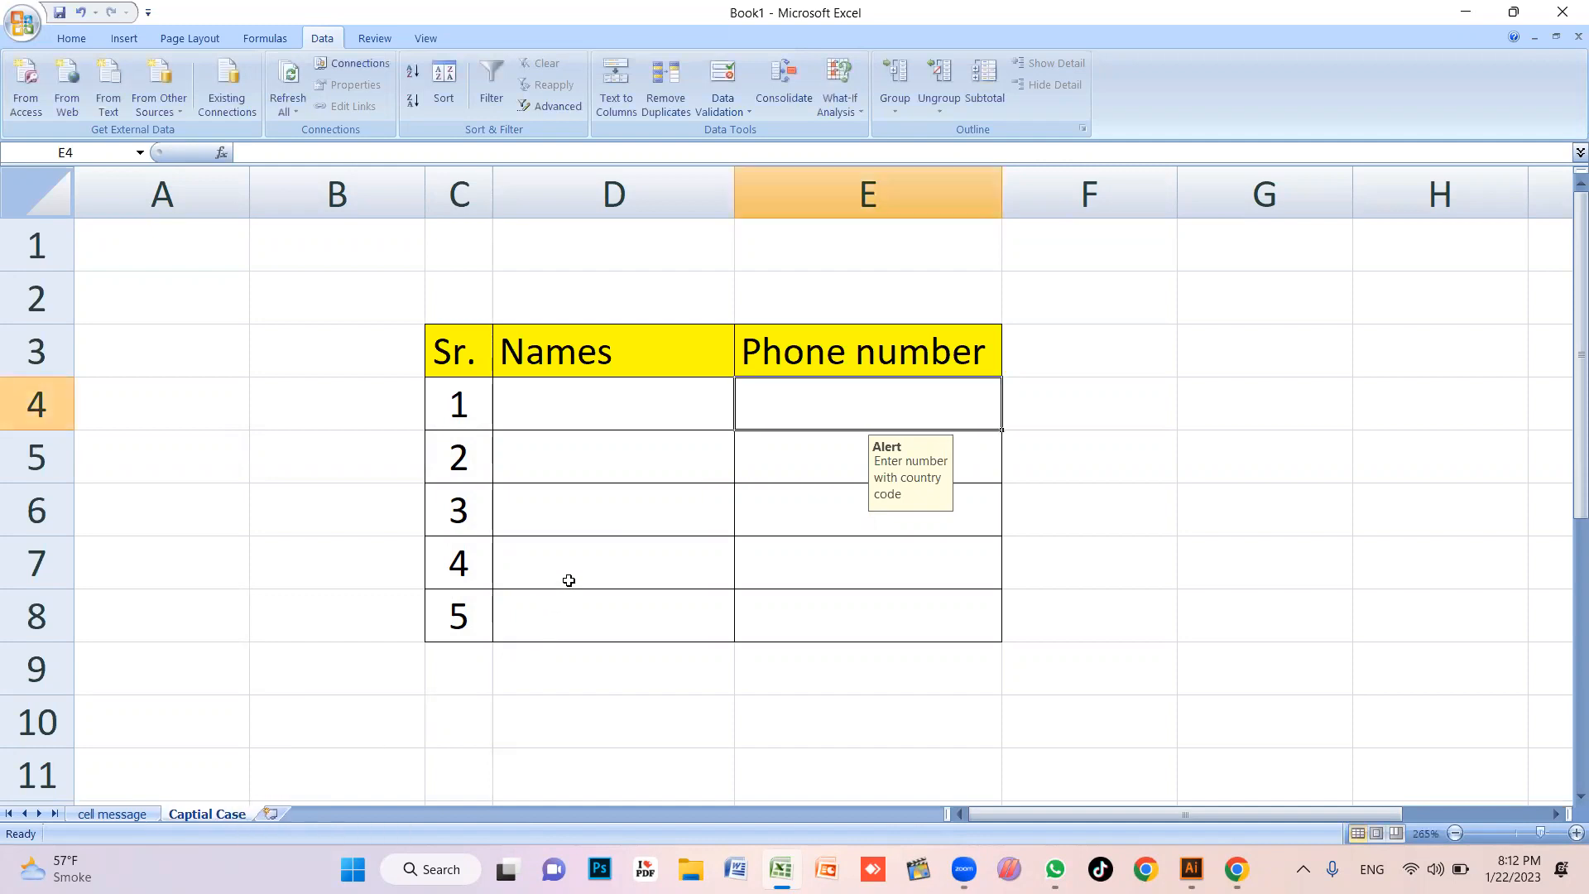
Check the input messages in the Names and Phone number cells of the Captial Case sheet
left_click(642, 451)
left_click(711, 552)
left_click(854, 501)
left_click(753, 399)
left_click(634, 457)
left_click(672, 600)
left_click(447, 344)
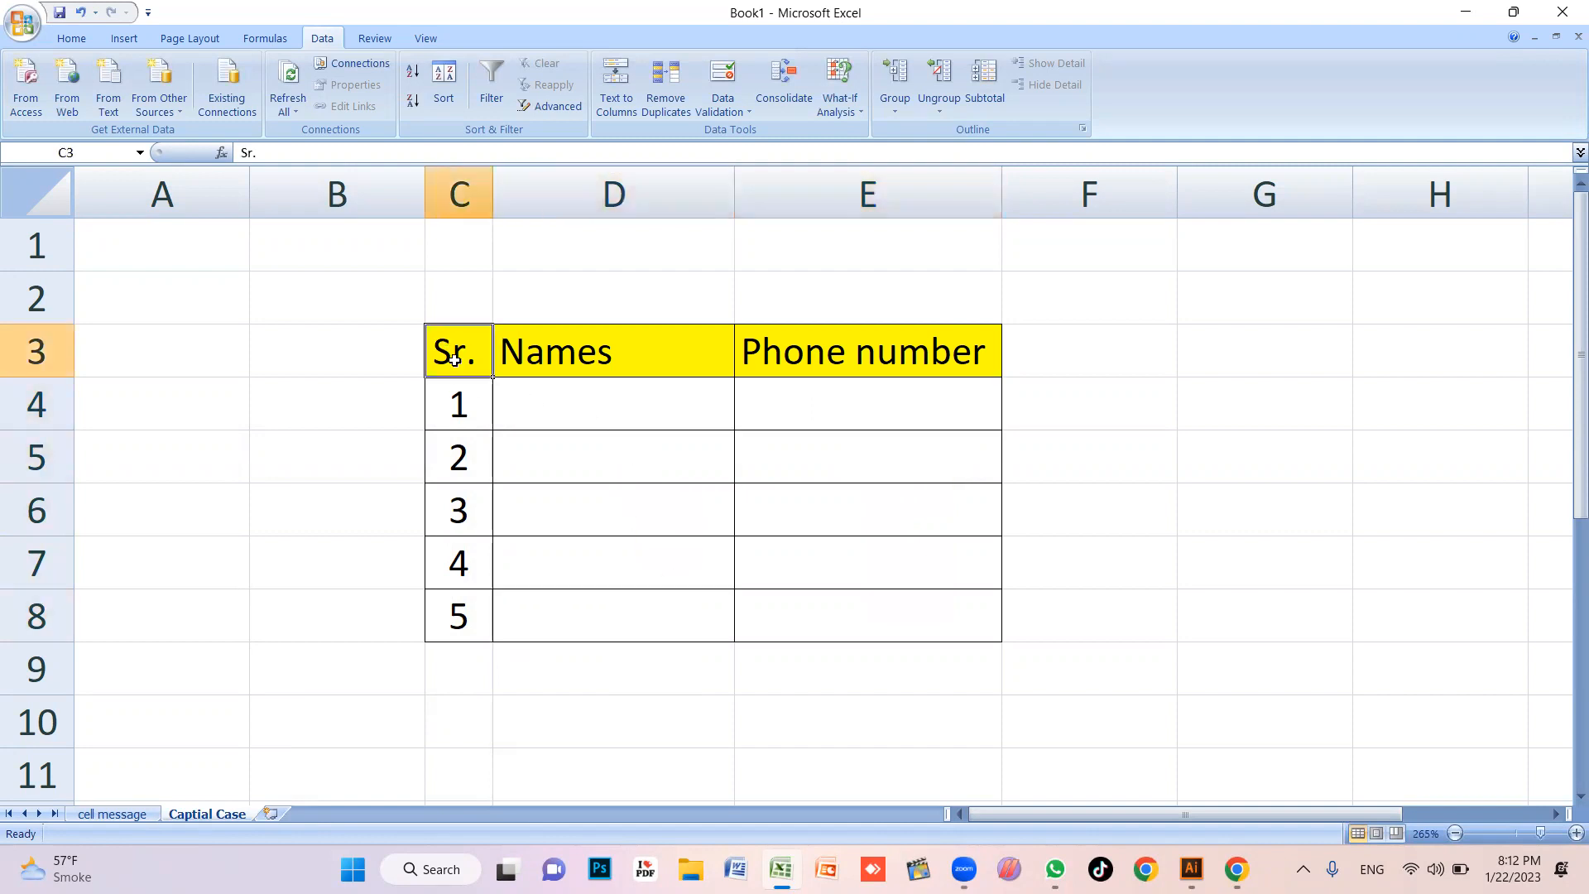
left_click(576, 463)
Clear the formats of table C3:E8 on the Captial Case sheet and check the input messages in its cells
left_click_drag(449, 347, 906, 639)
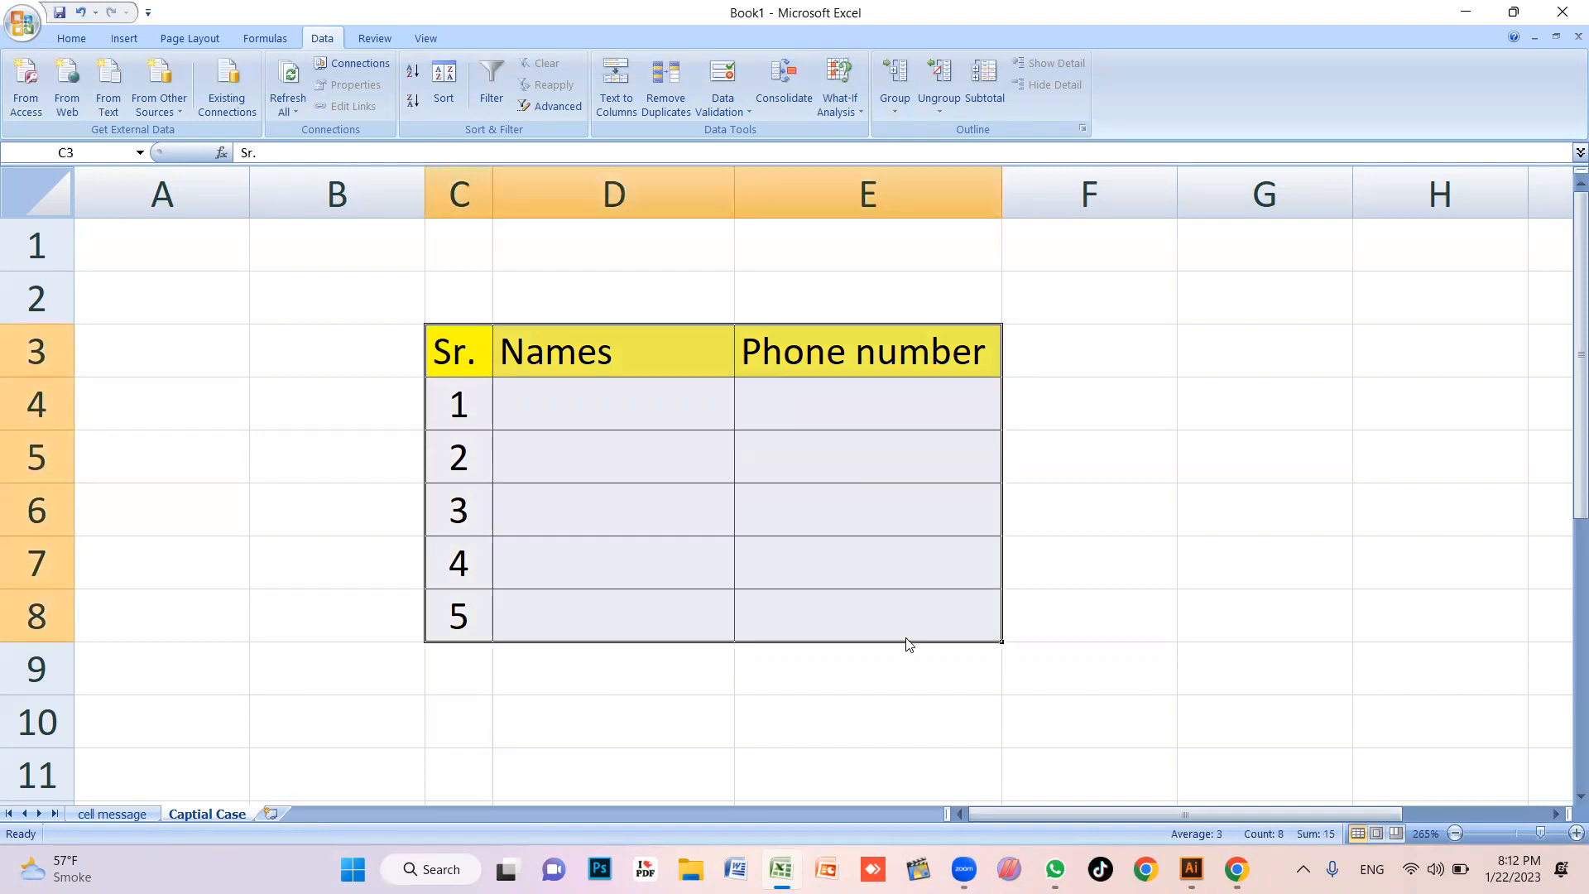
left_click(85, 41)
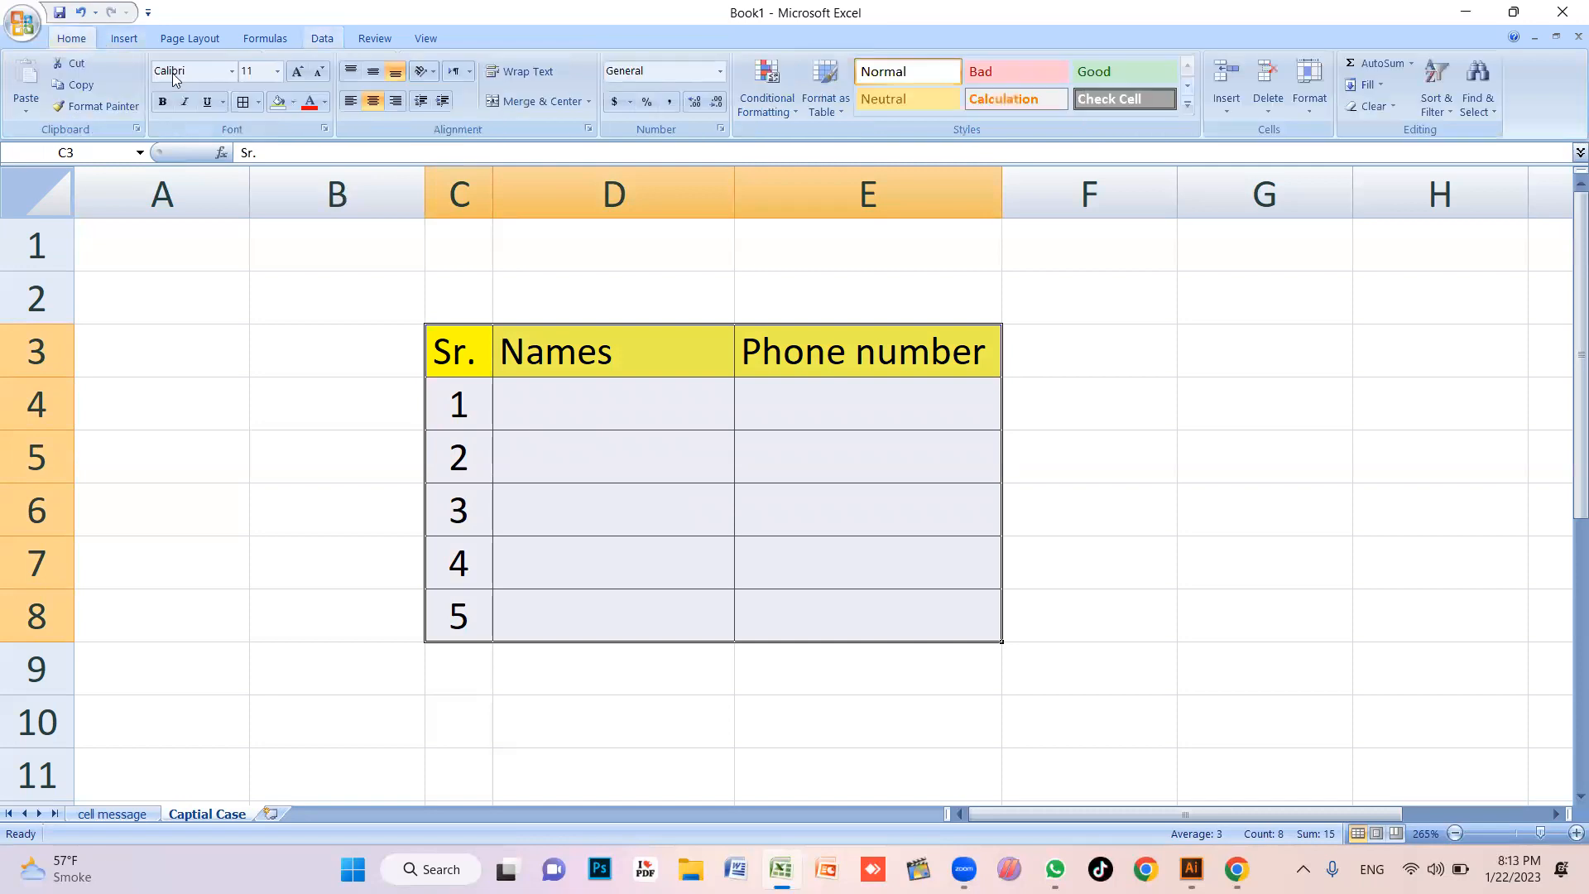
left_click(1373, 106)
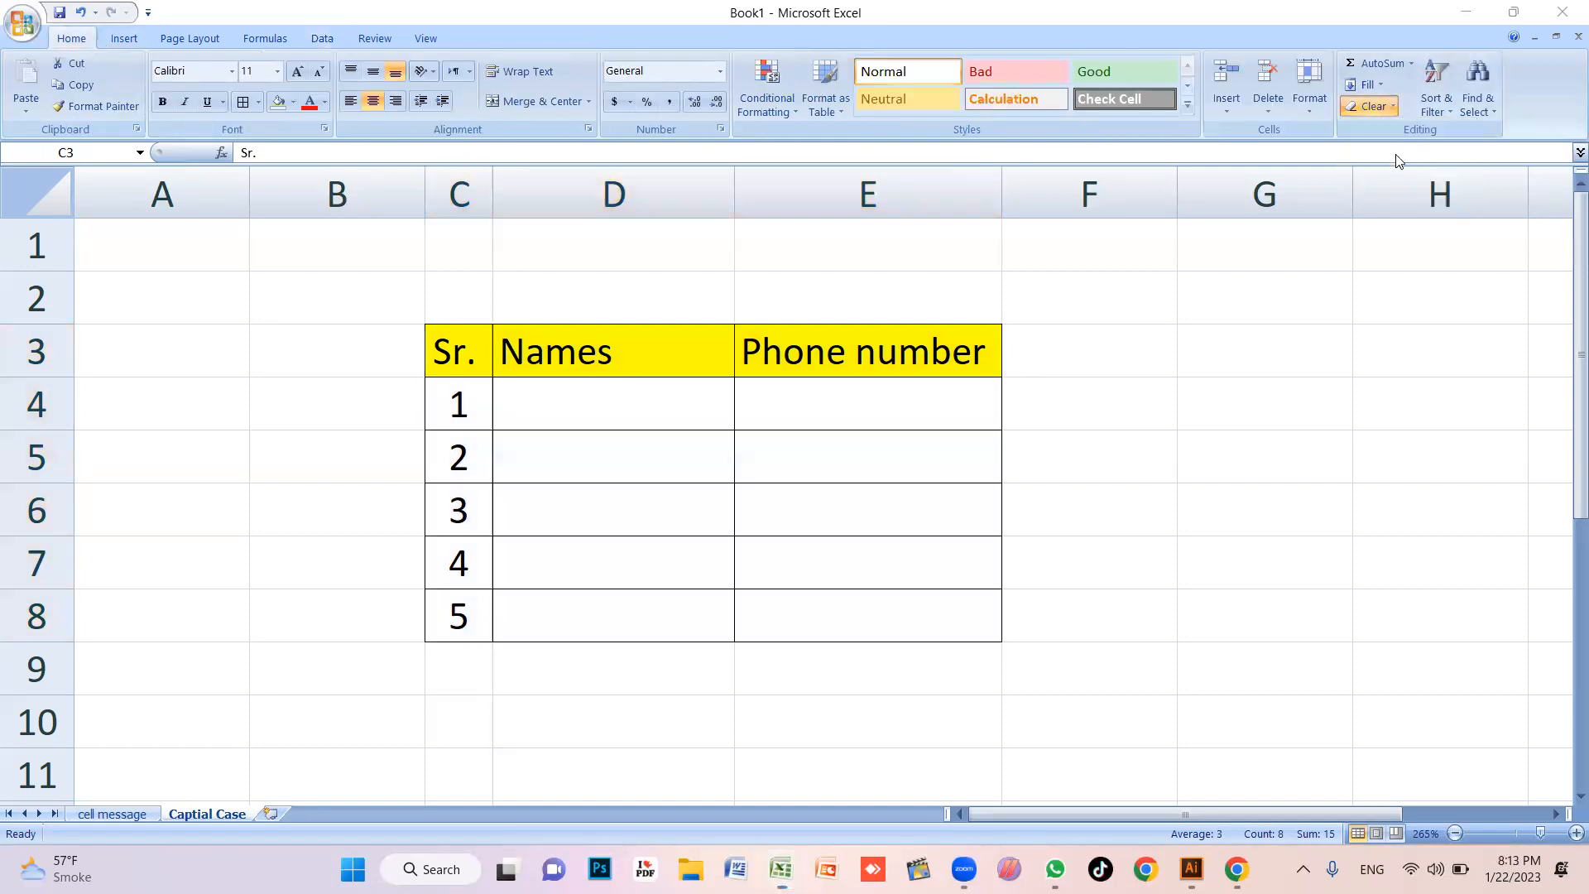
left_click(1369, 107)
left_click(1420, 159)
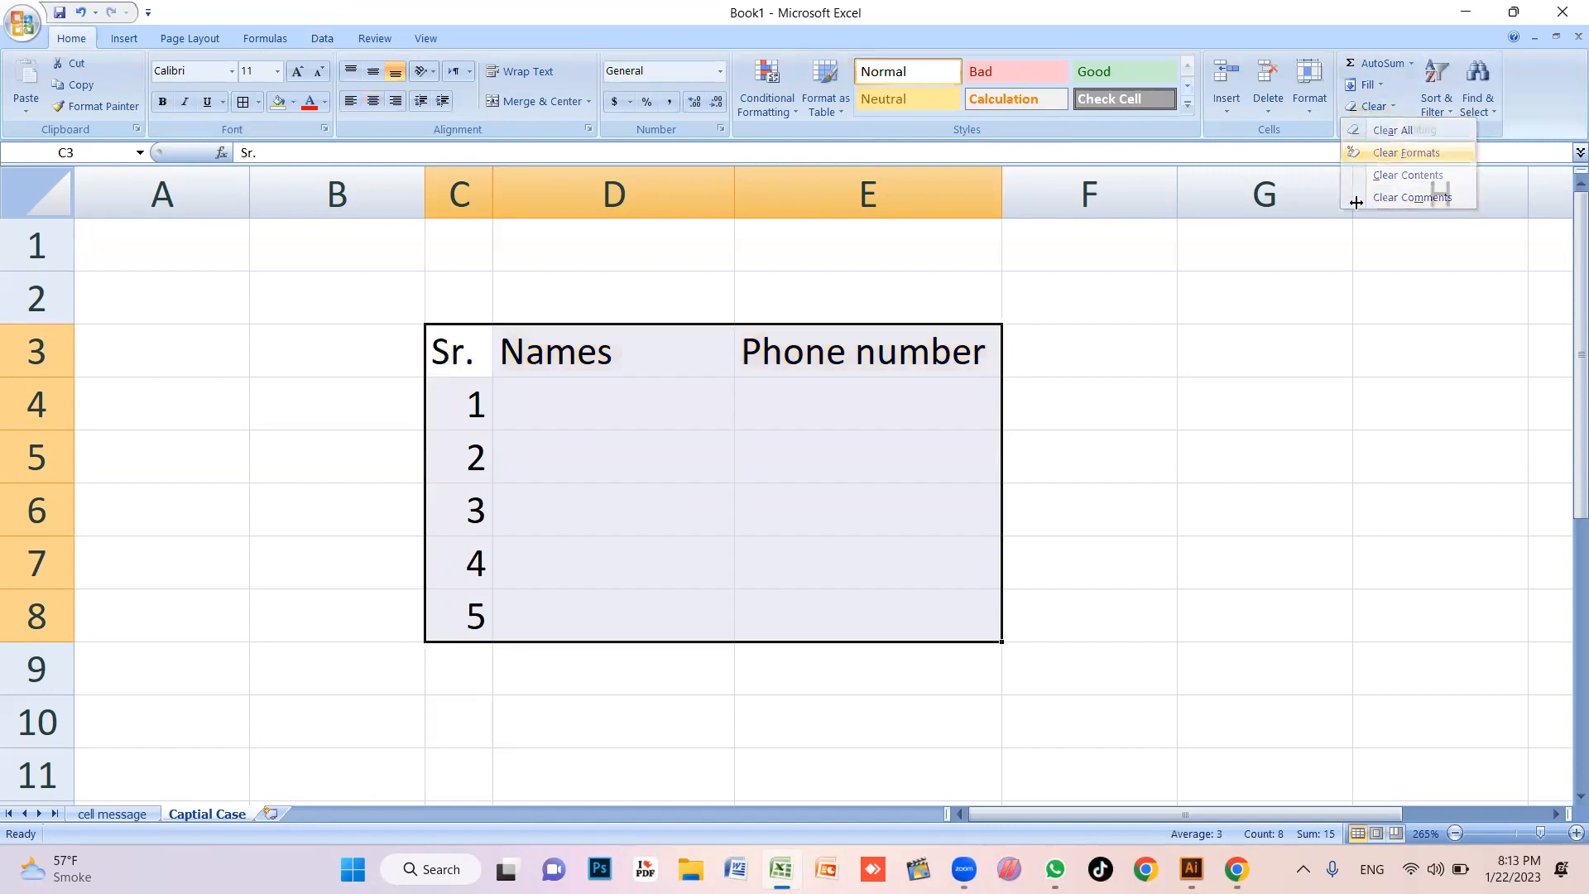
left_click(767, 458)
left_click(632, 416)
left_click(679, 527)
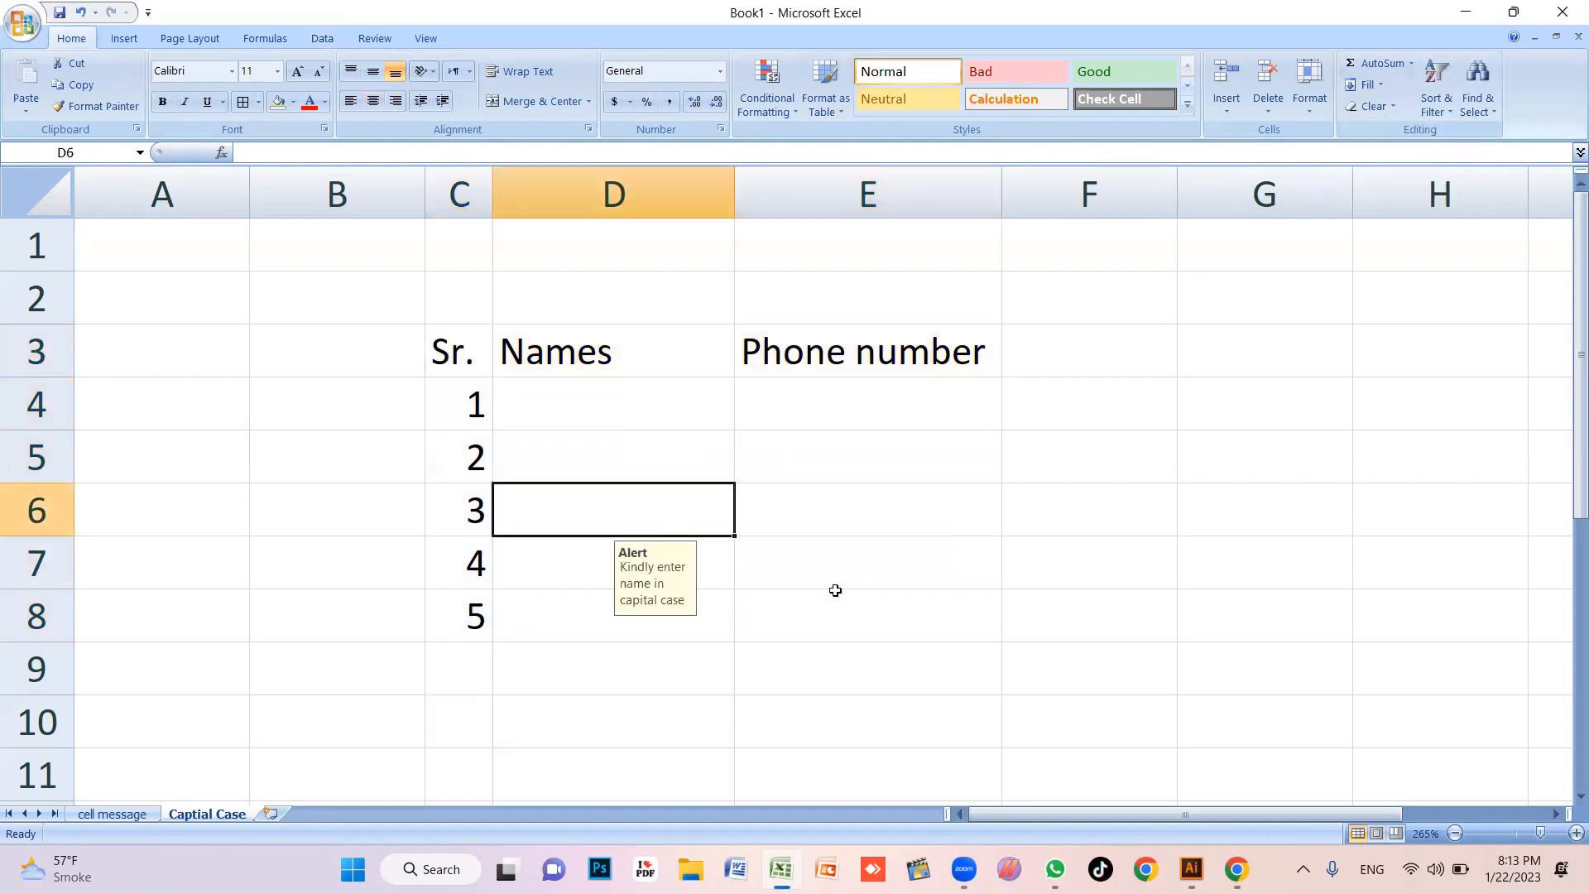
Try Clear All and Clear Contents on table C3:E8, undoing each one
left_click_drag(460, 351, 905, 621)
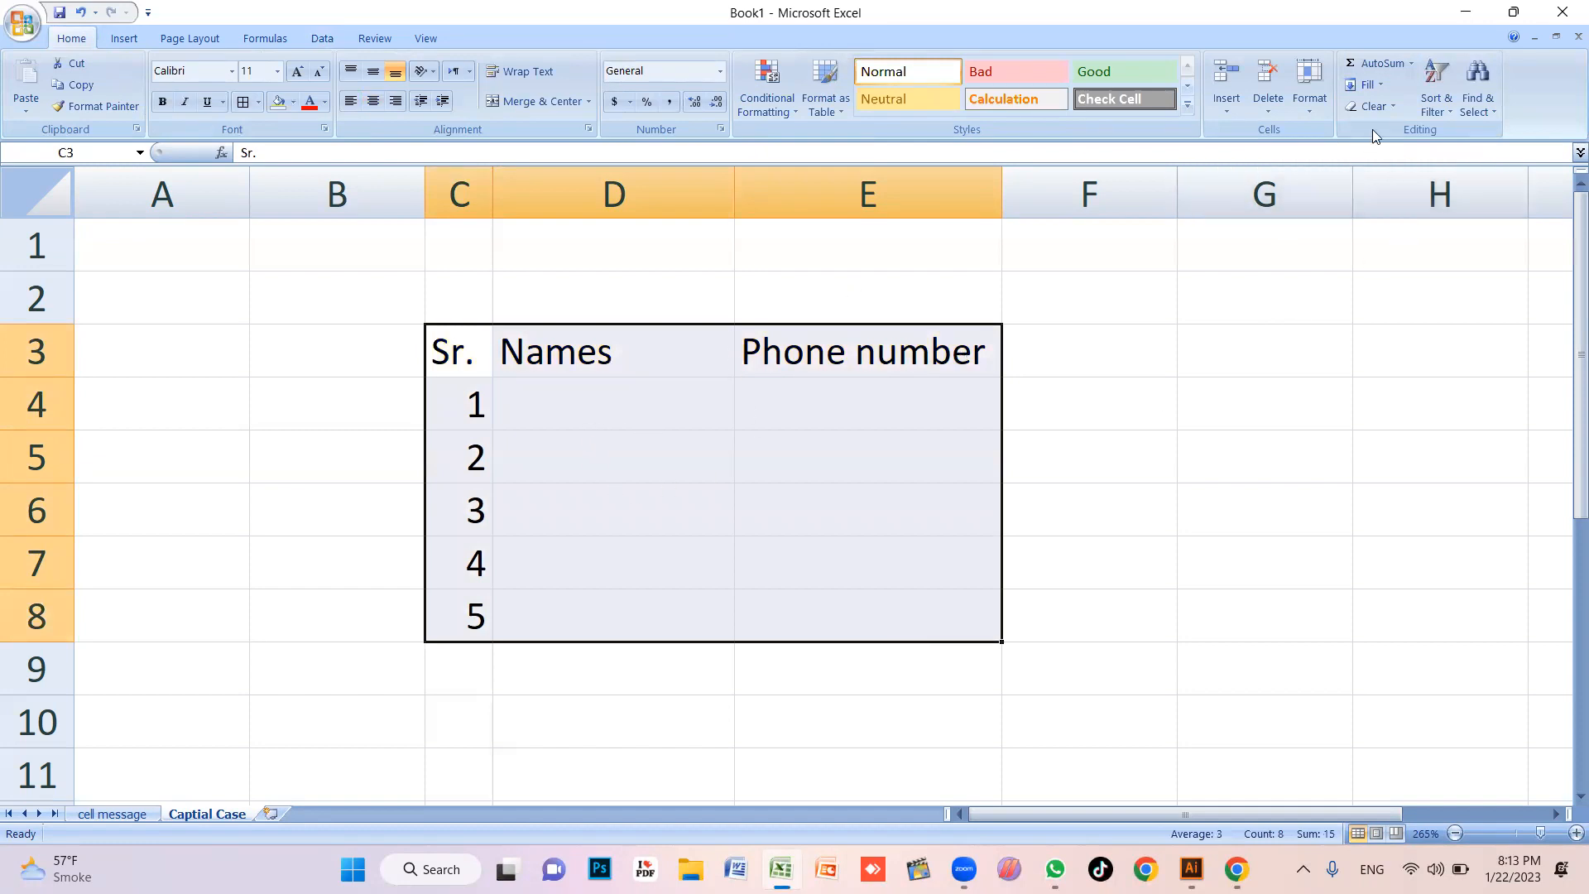
left_click(1391, 109)
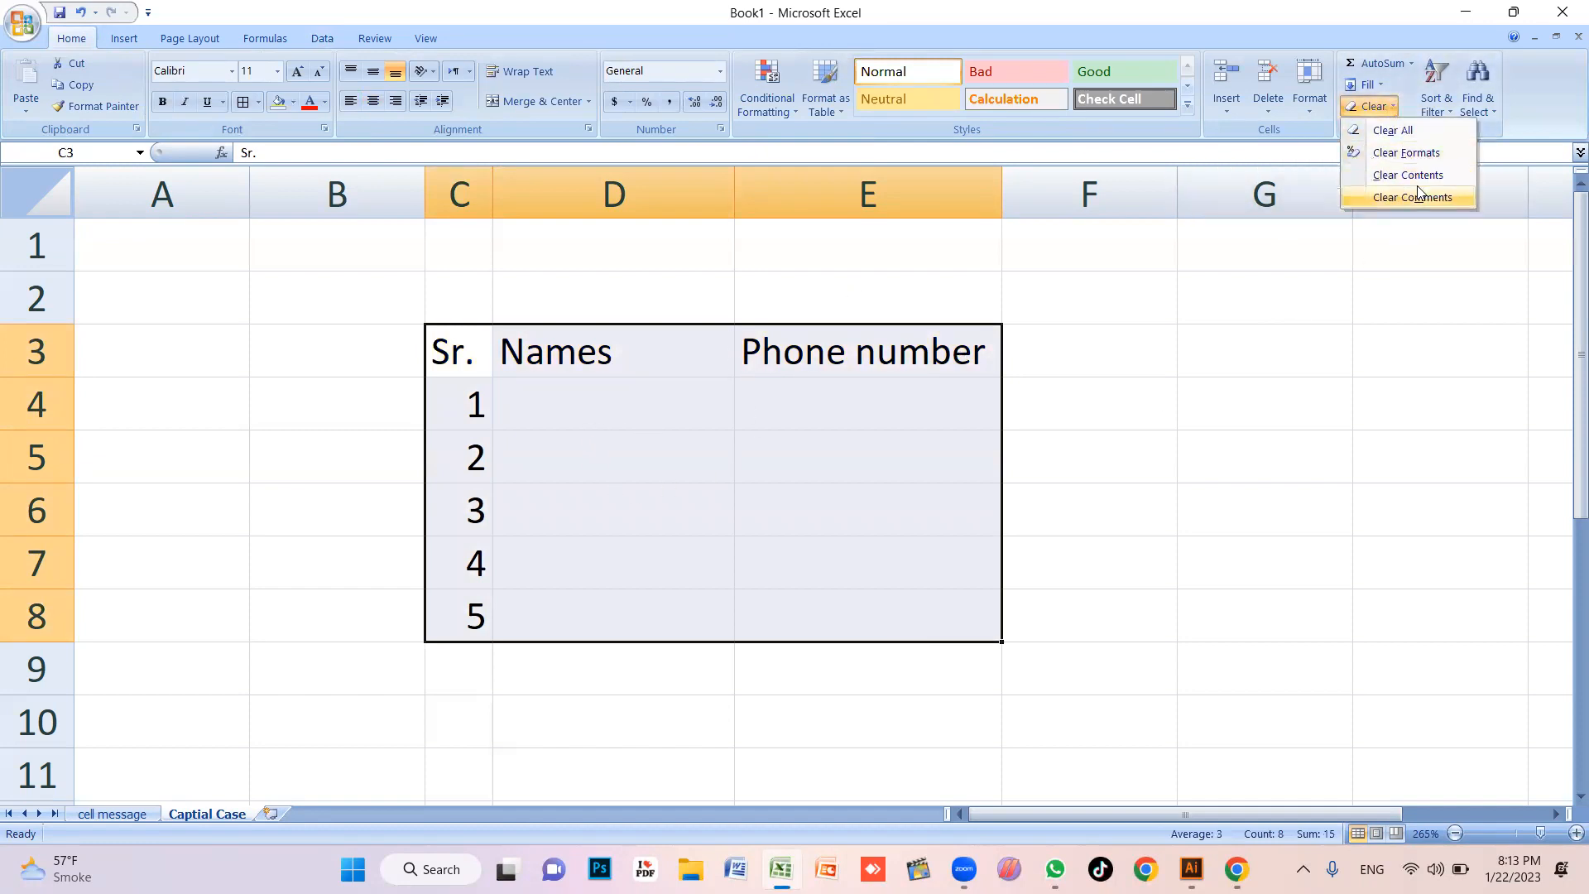
left_click(1433, 134)
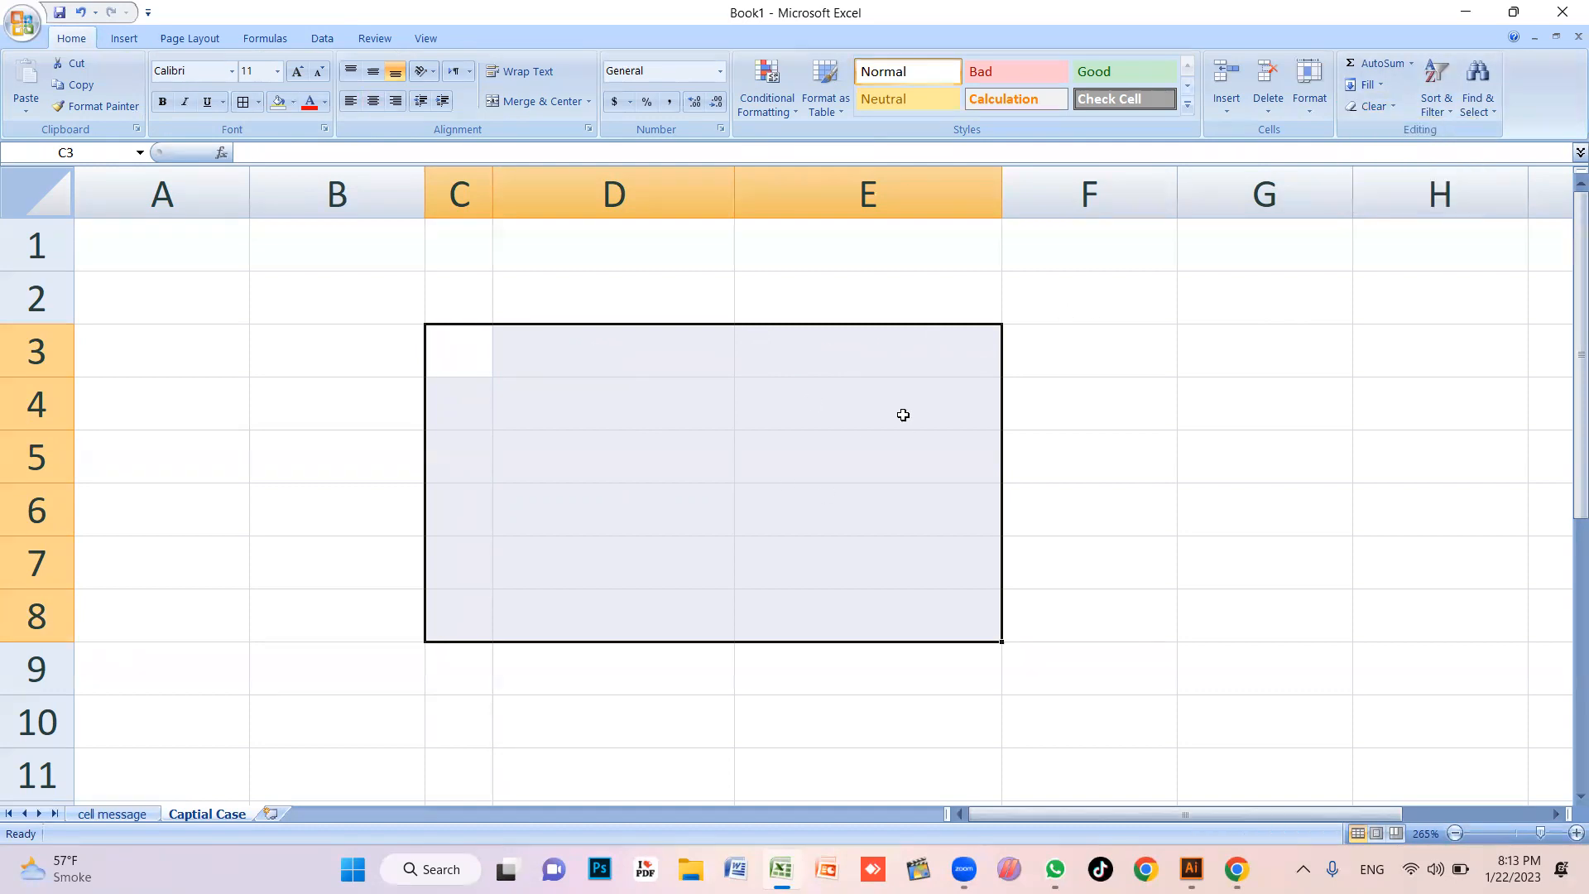
key("ctrl+z")
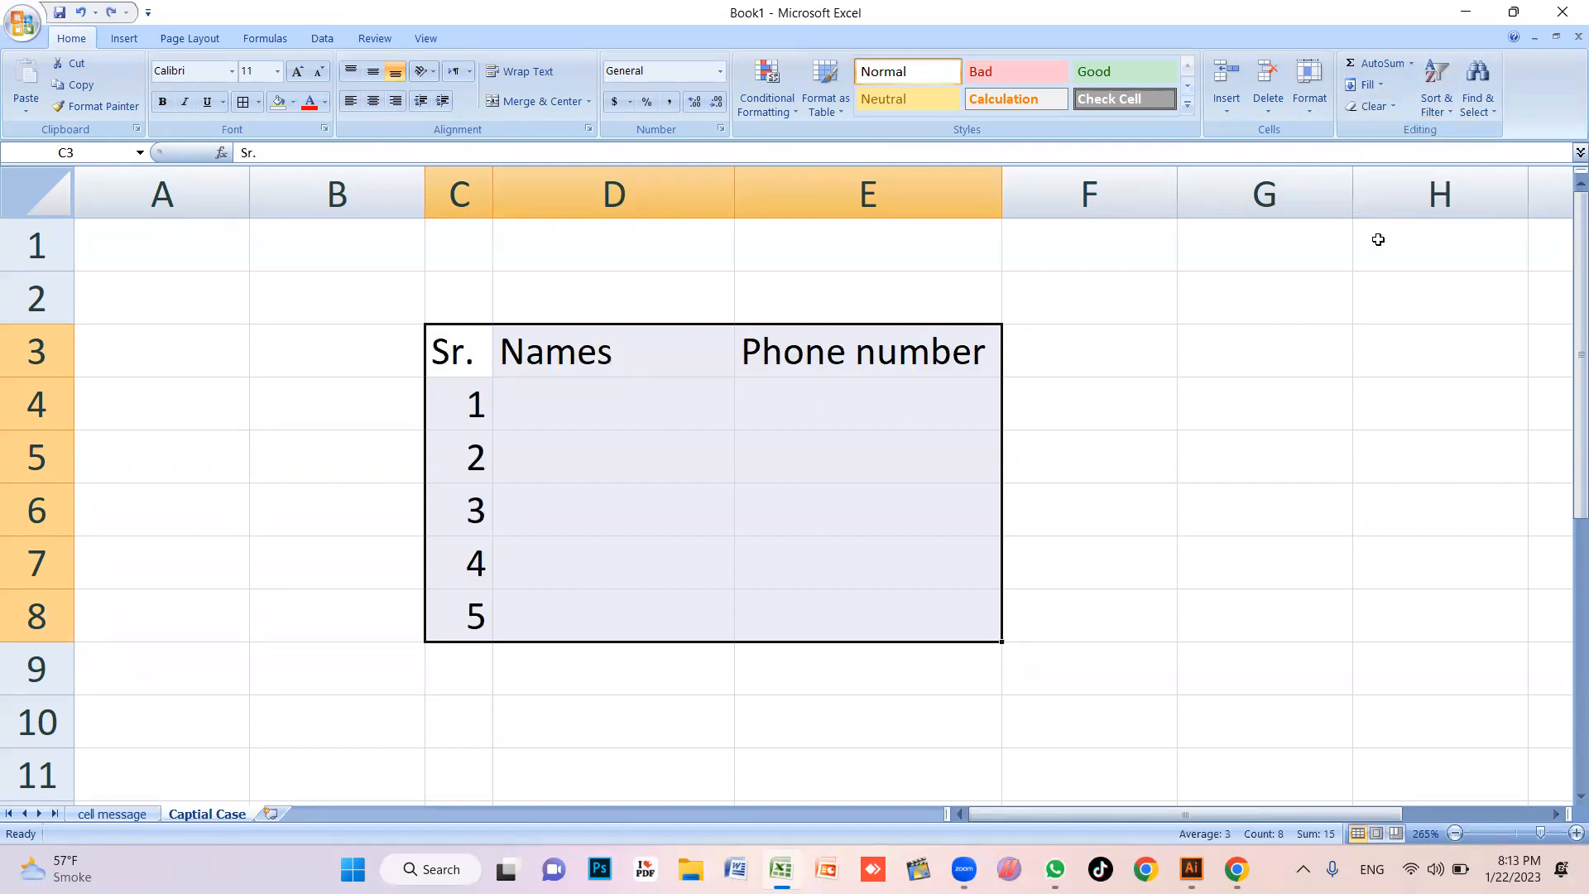
left_click(1372, 107)
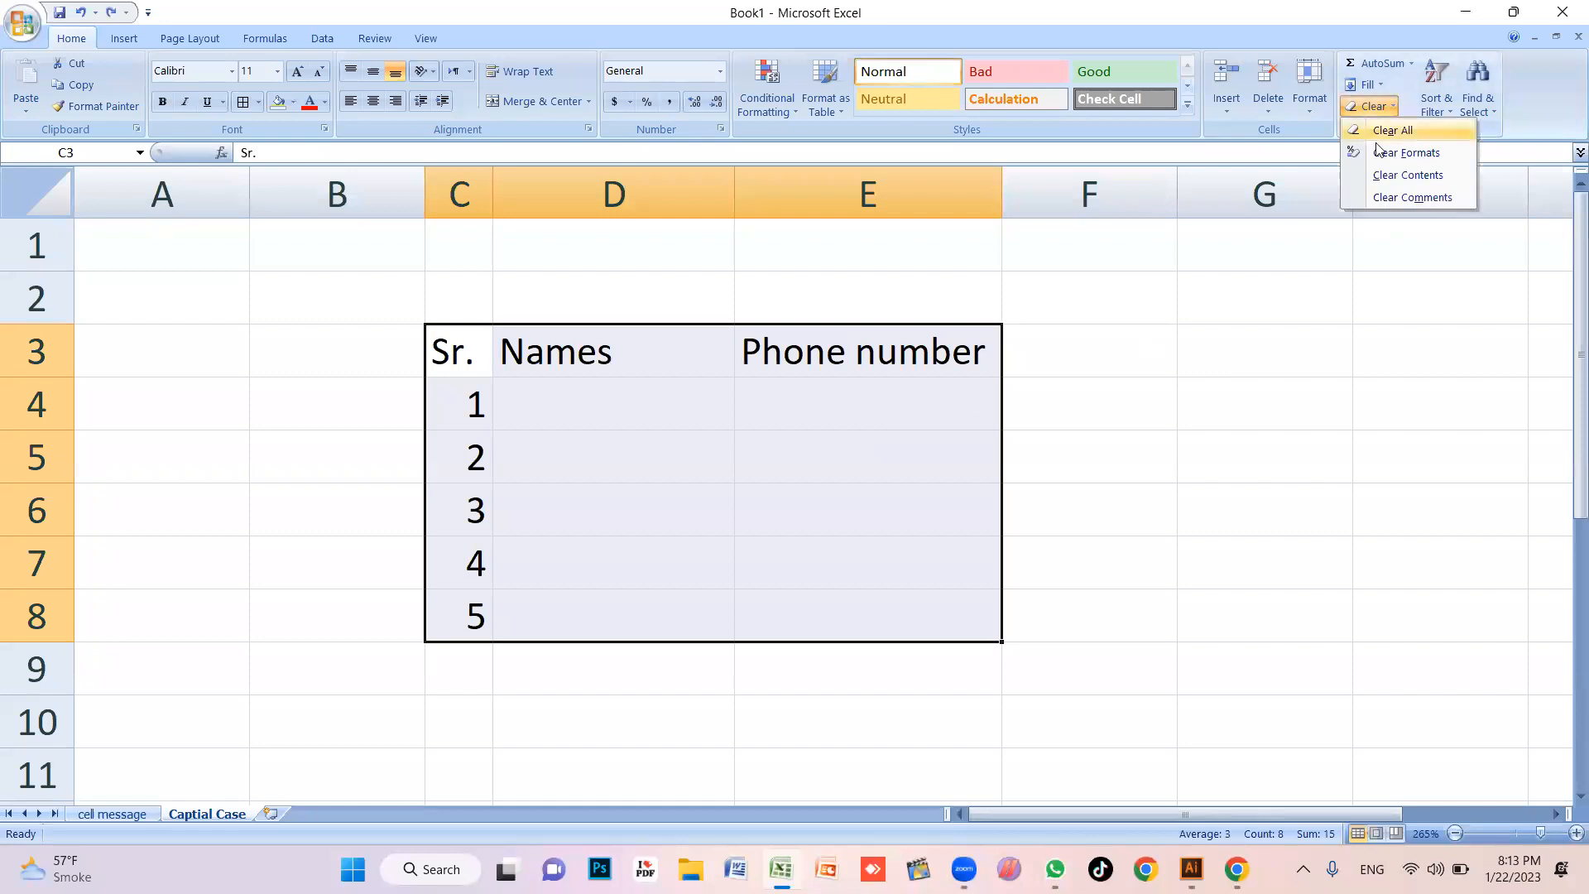
left_click(1407, 175)
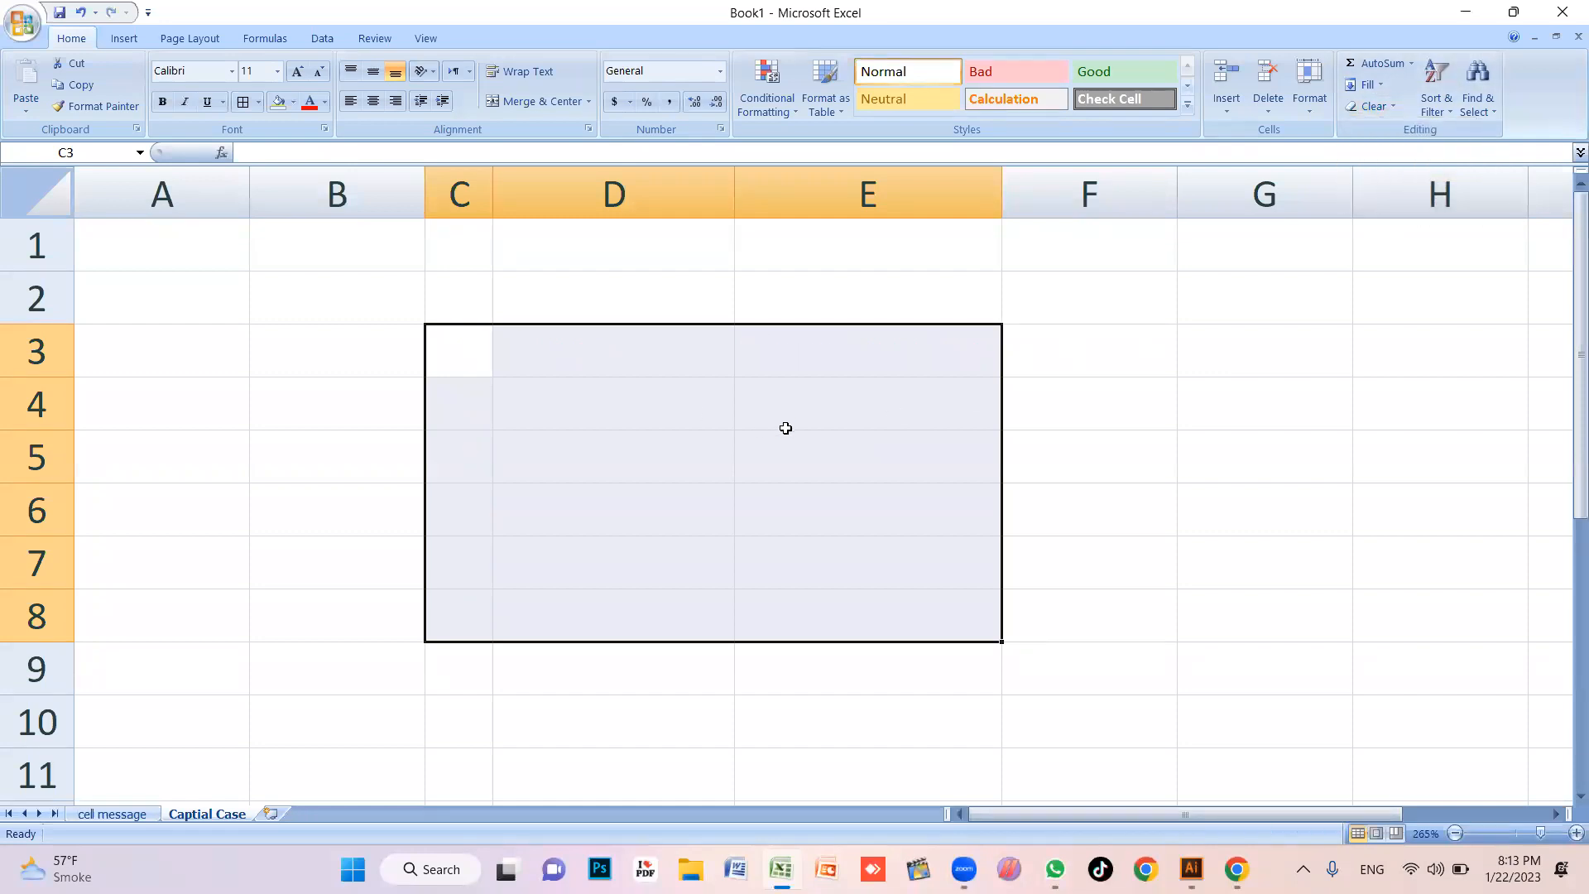
key("ctrl+z")
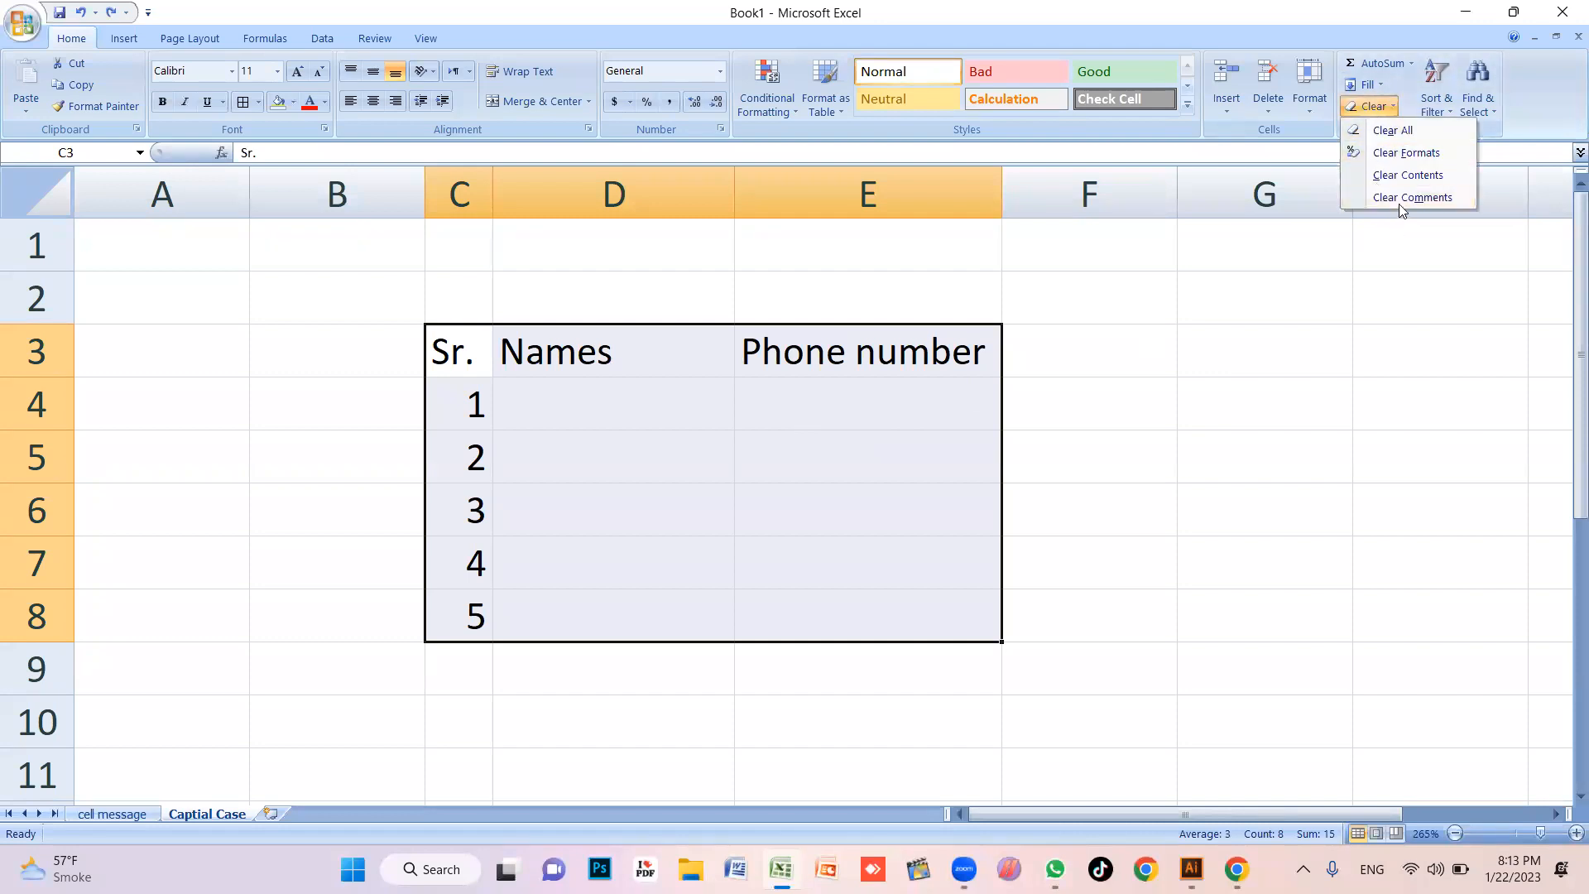
Clear the comments from table C3:E8 and check the input messages in the Names and Phone number cells
left_click(1400, 199)
left_click(684, 431)
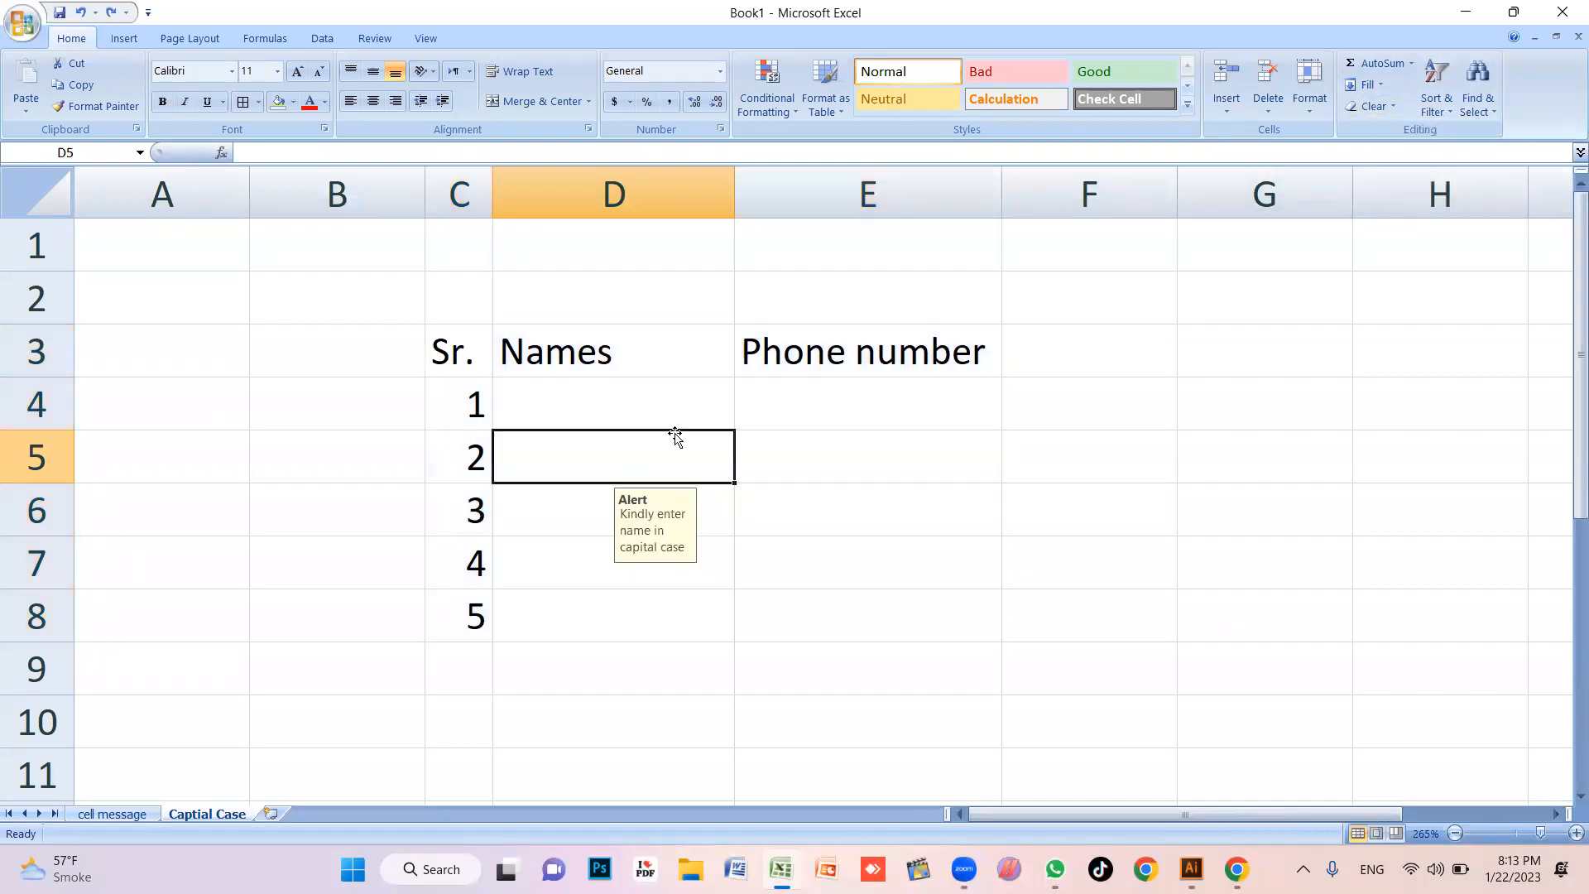
left_click(823, 464)
left_click(849, 552)
key("Down")
left_click(720, 565)
left_click(827, 641)
left_click(851, 519)
left_click(610, 500)
left_click(810, 472)
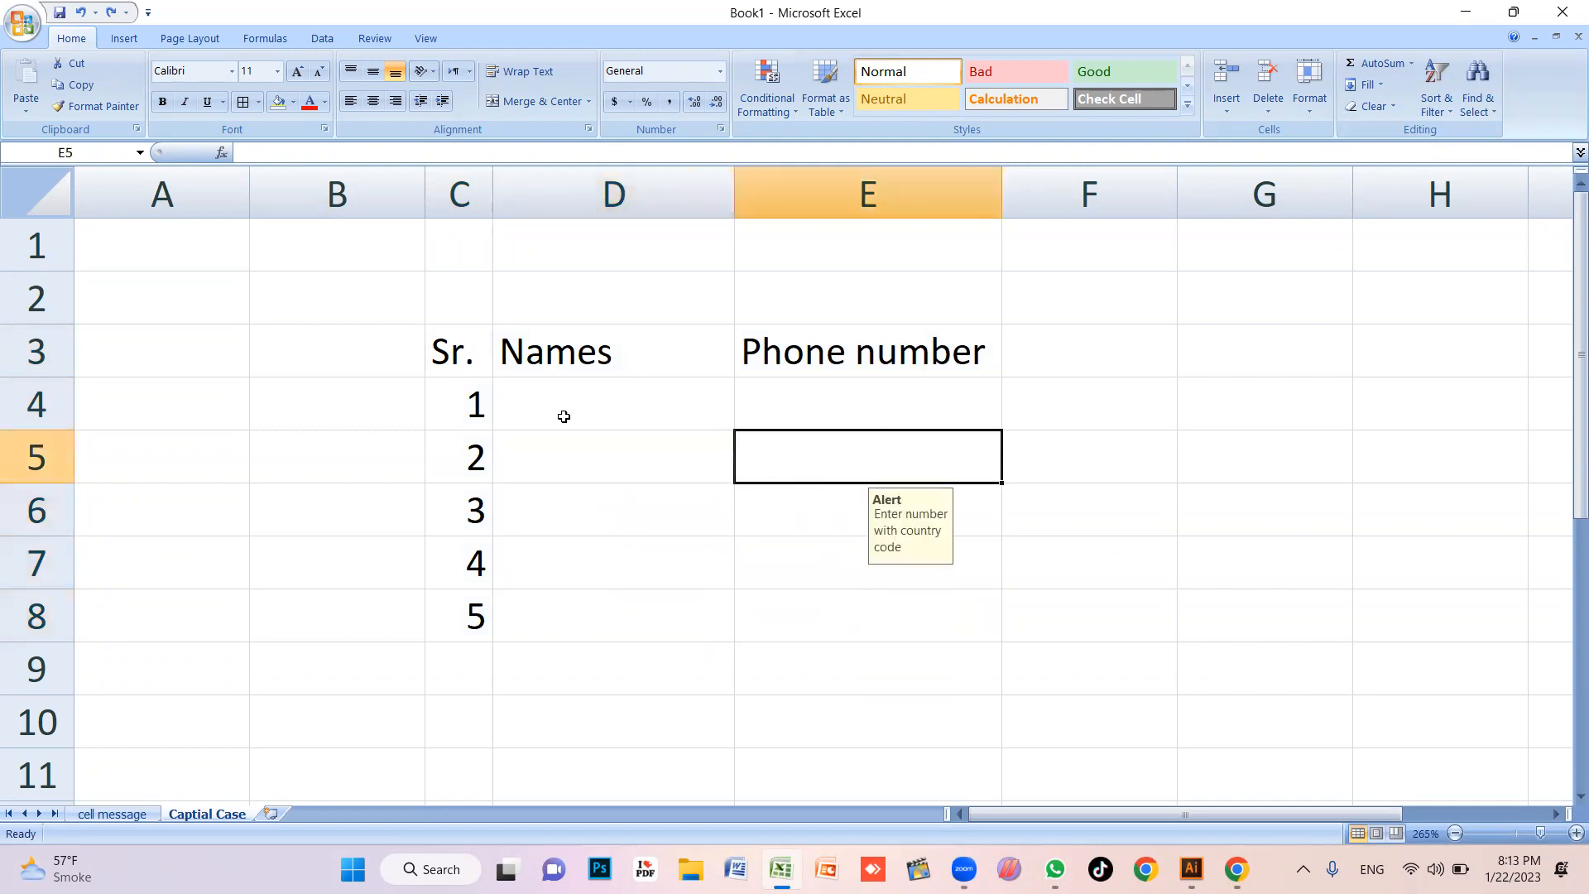
Erase the current data validation settings, including the input messages, from cells D4:E8
left_click_drag(489, 369, 916, 638)
left_click(851, 648)
left_click_drag(613, 408, 872, 603)
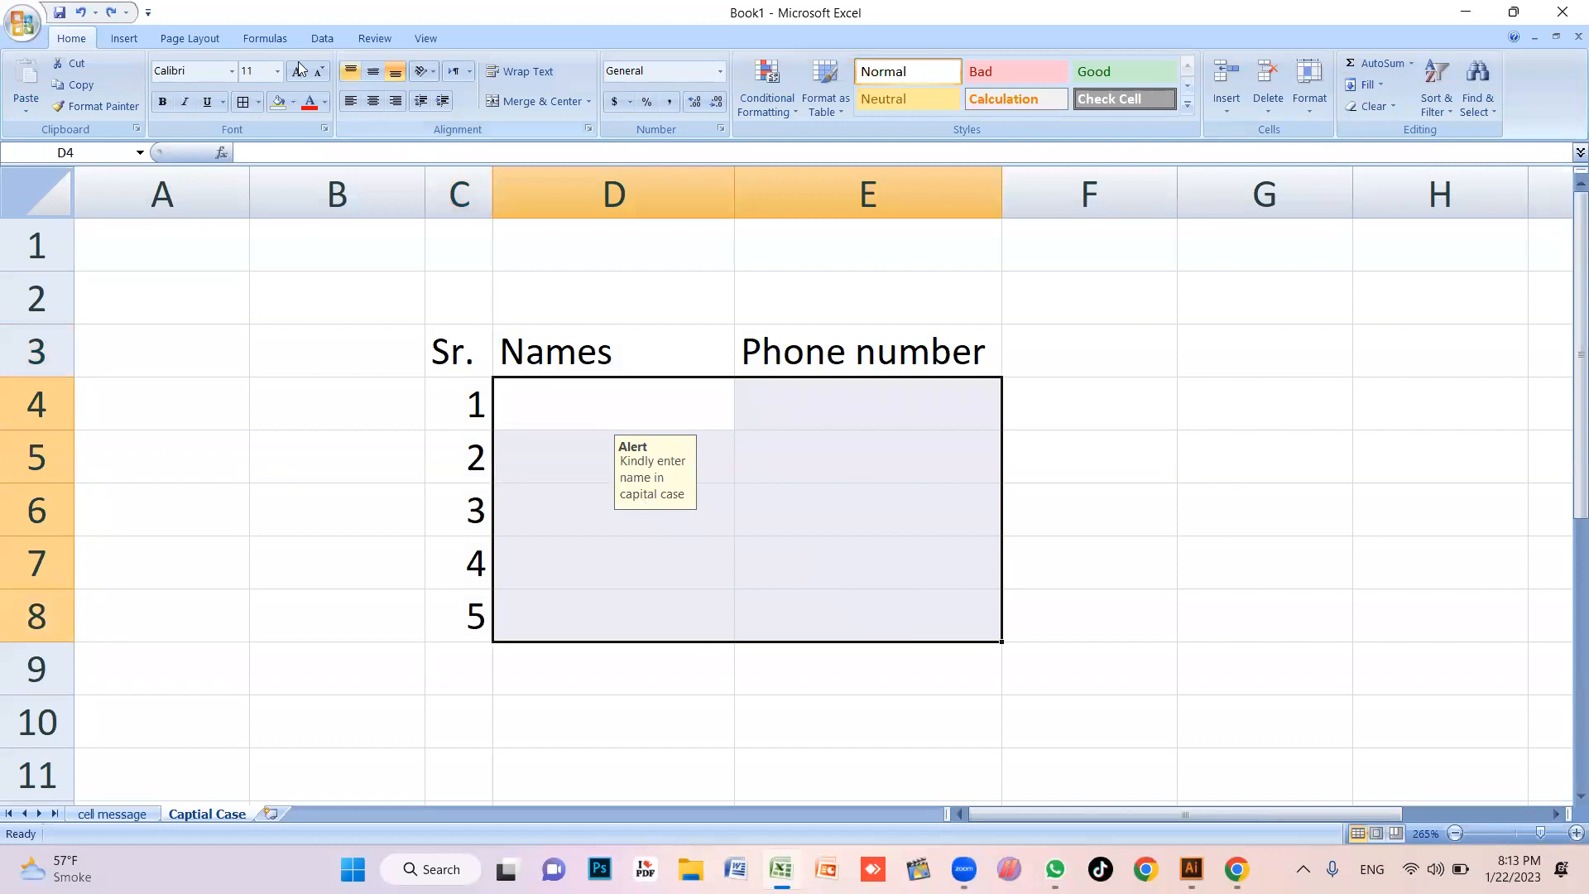
left_click(319, 41)
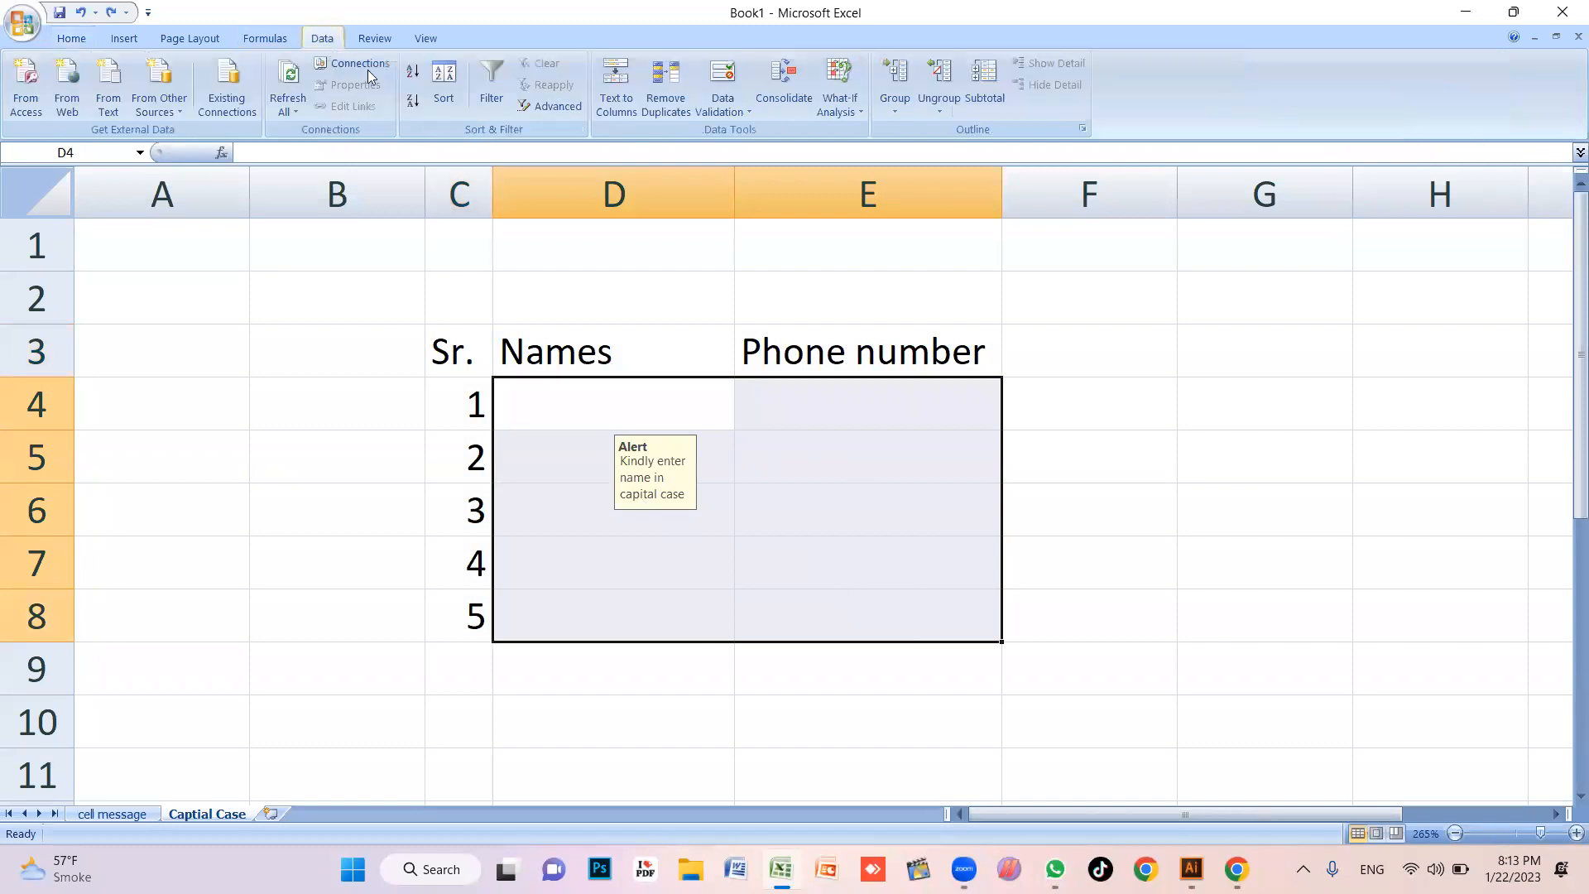
left_click(722, 106)
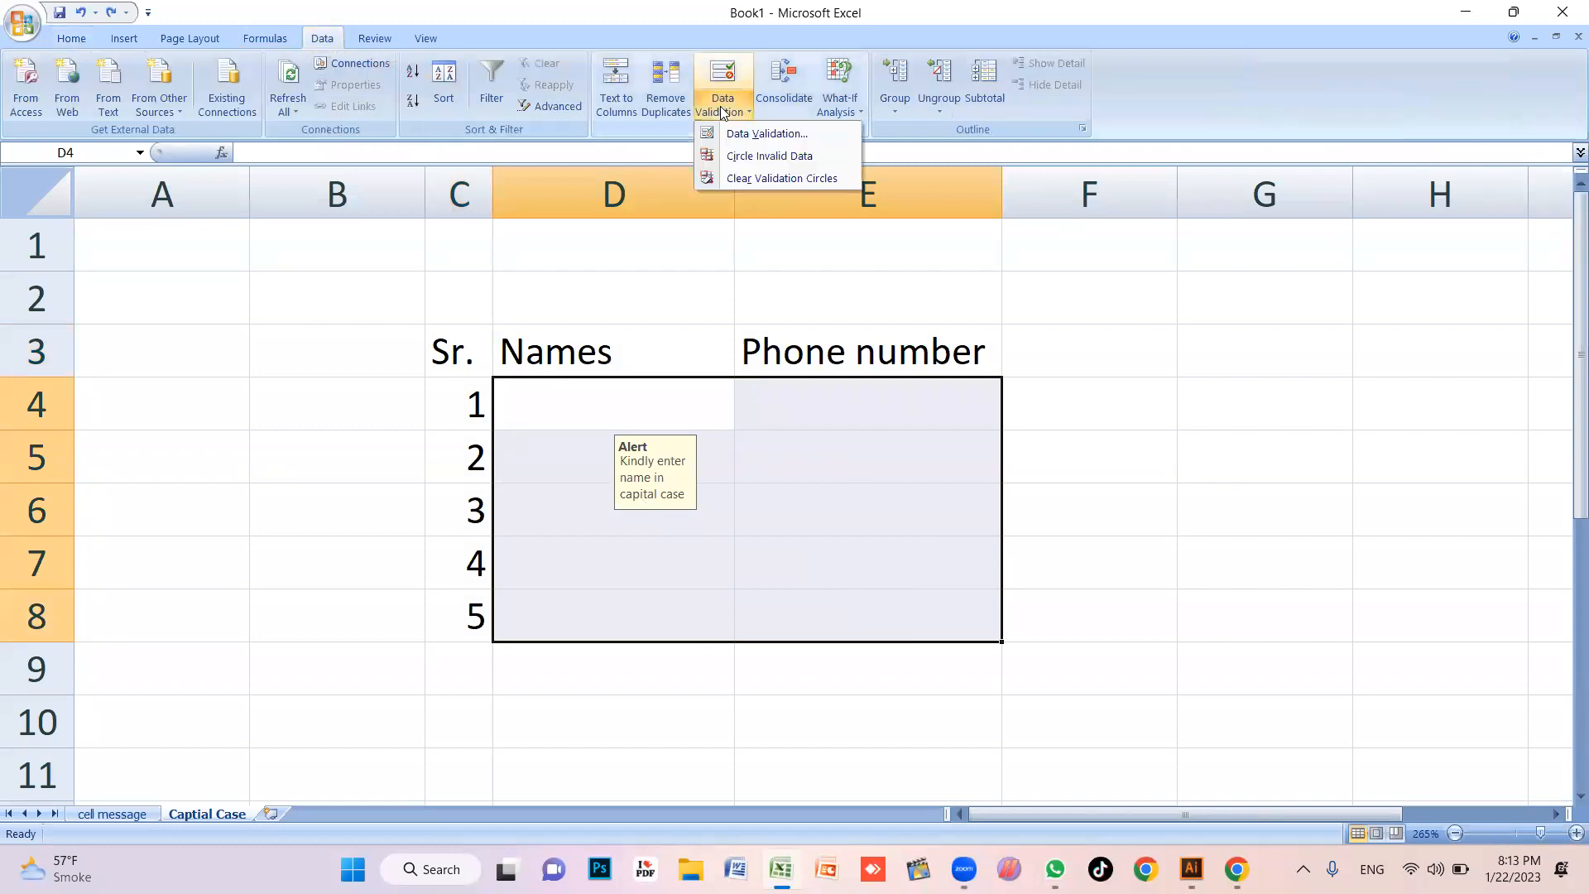
left_click(767, 134)
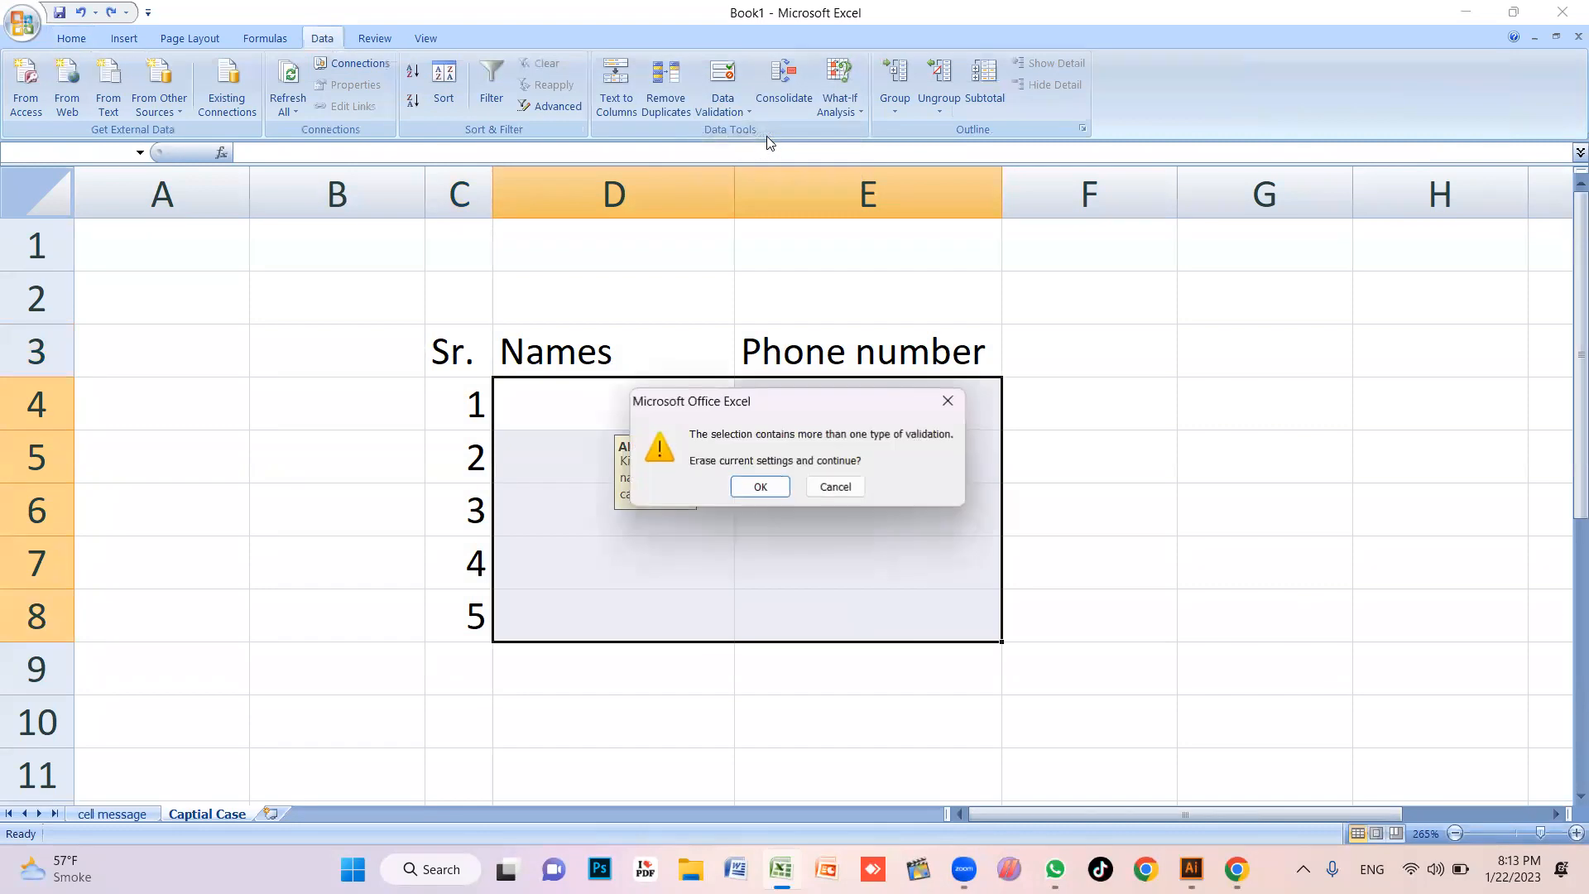
left_click(760, 485)
left_click(790, 541)
left_click(1028, 539)
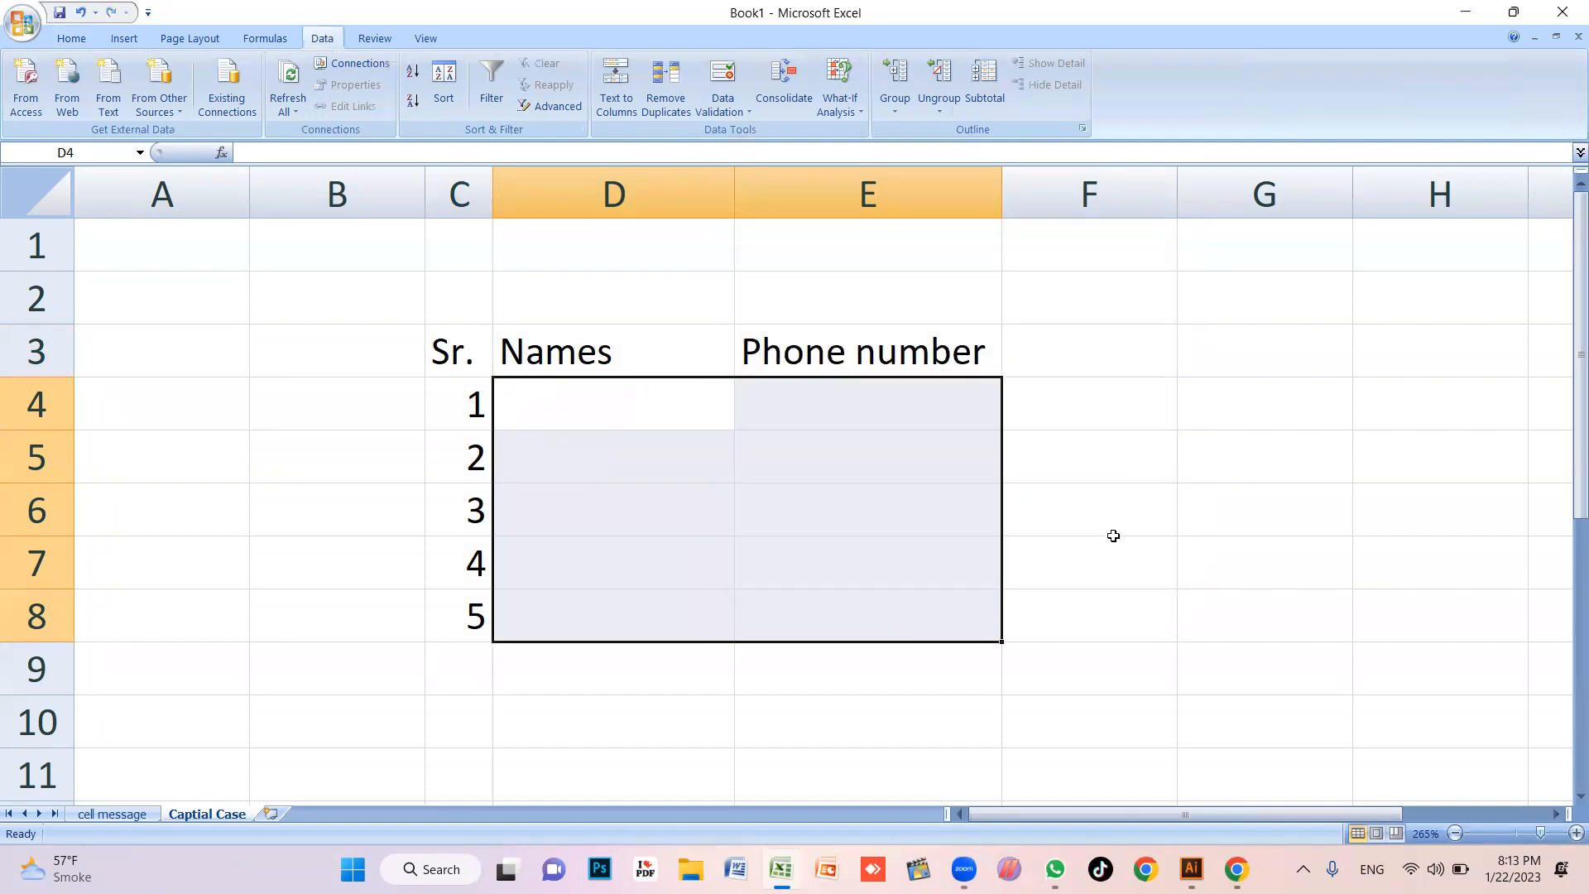
left_click(1150, 538)
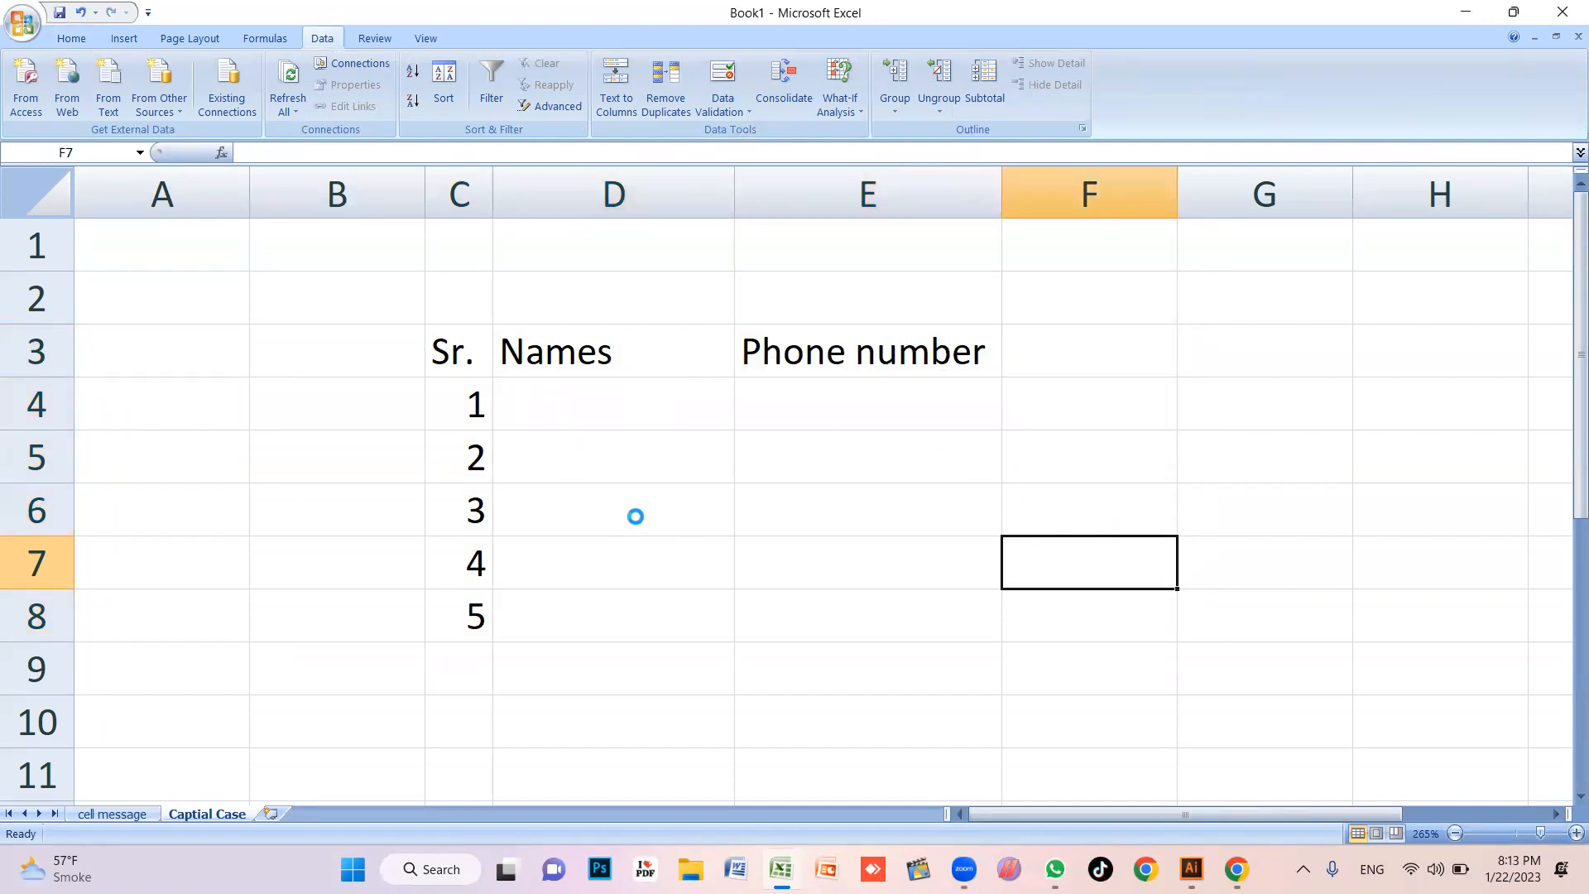
Create a new blank workbook
key("ctrl+n")
scroll(597, 494, "up", 11)
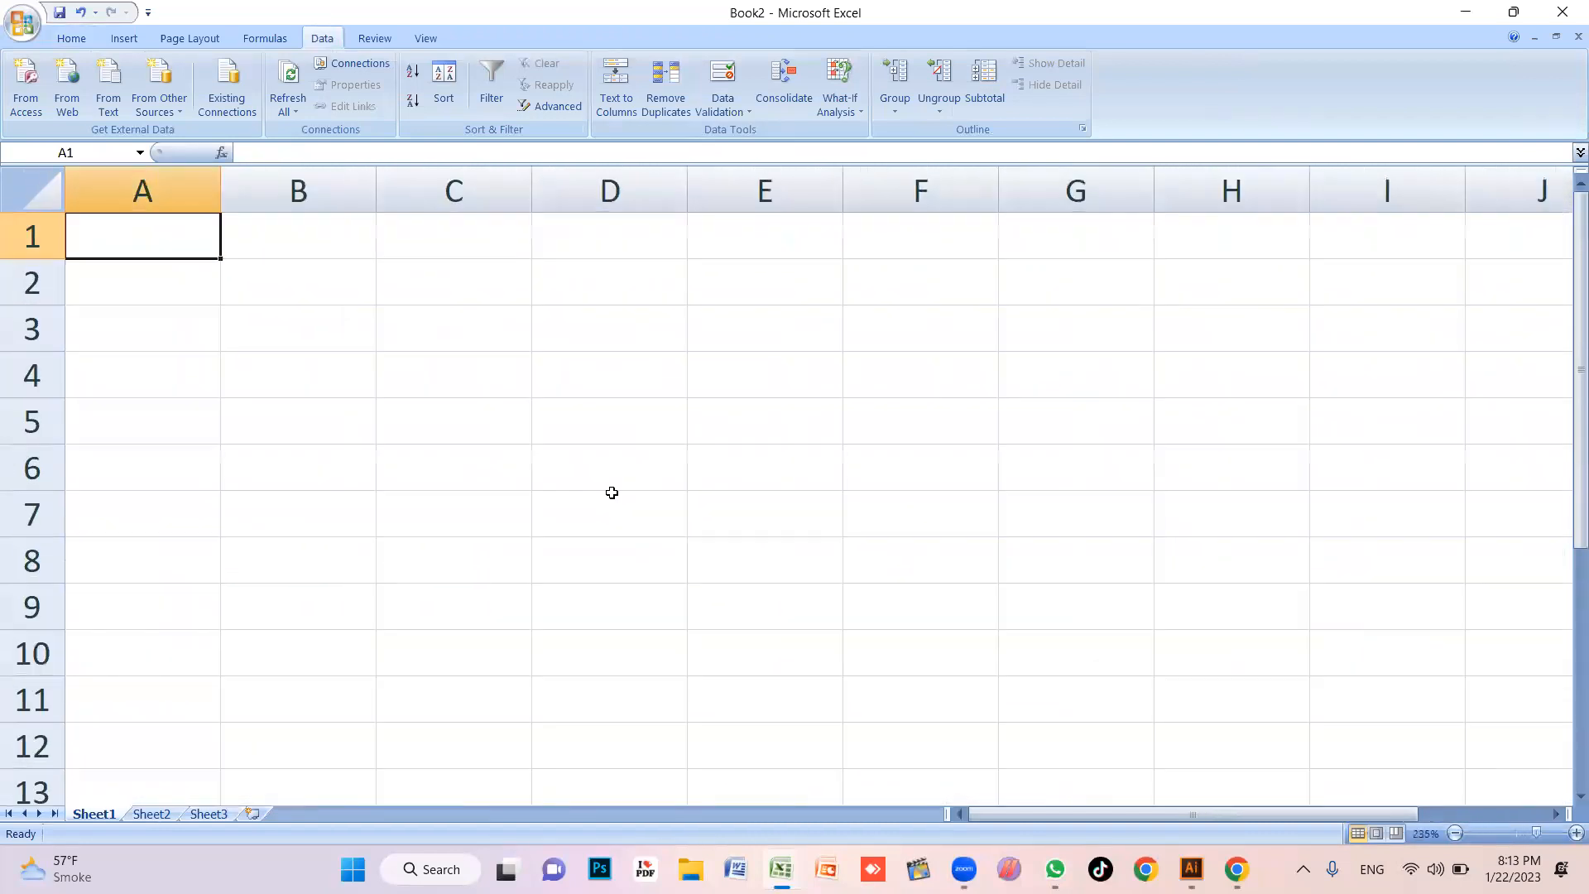
scroll(613, 494, "up", 4)
mouse_move(1550, 833)
left_mouse_down()
mouse_move(1490, 836)
mouse_move(1557, 834)
left_mouse_up()
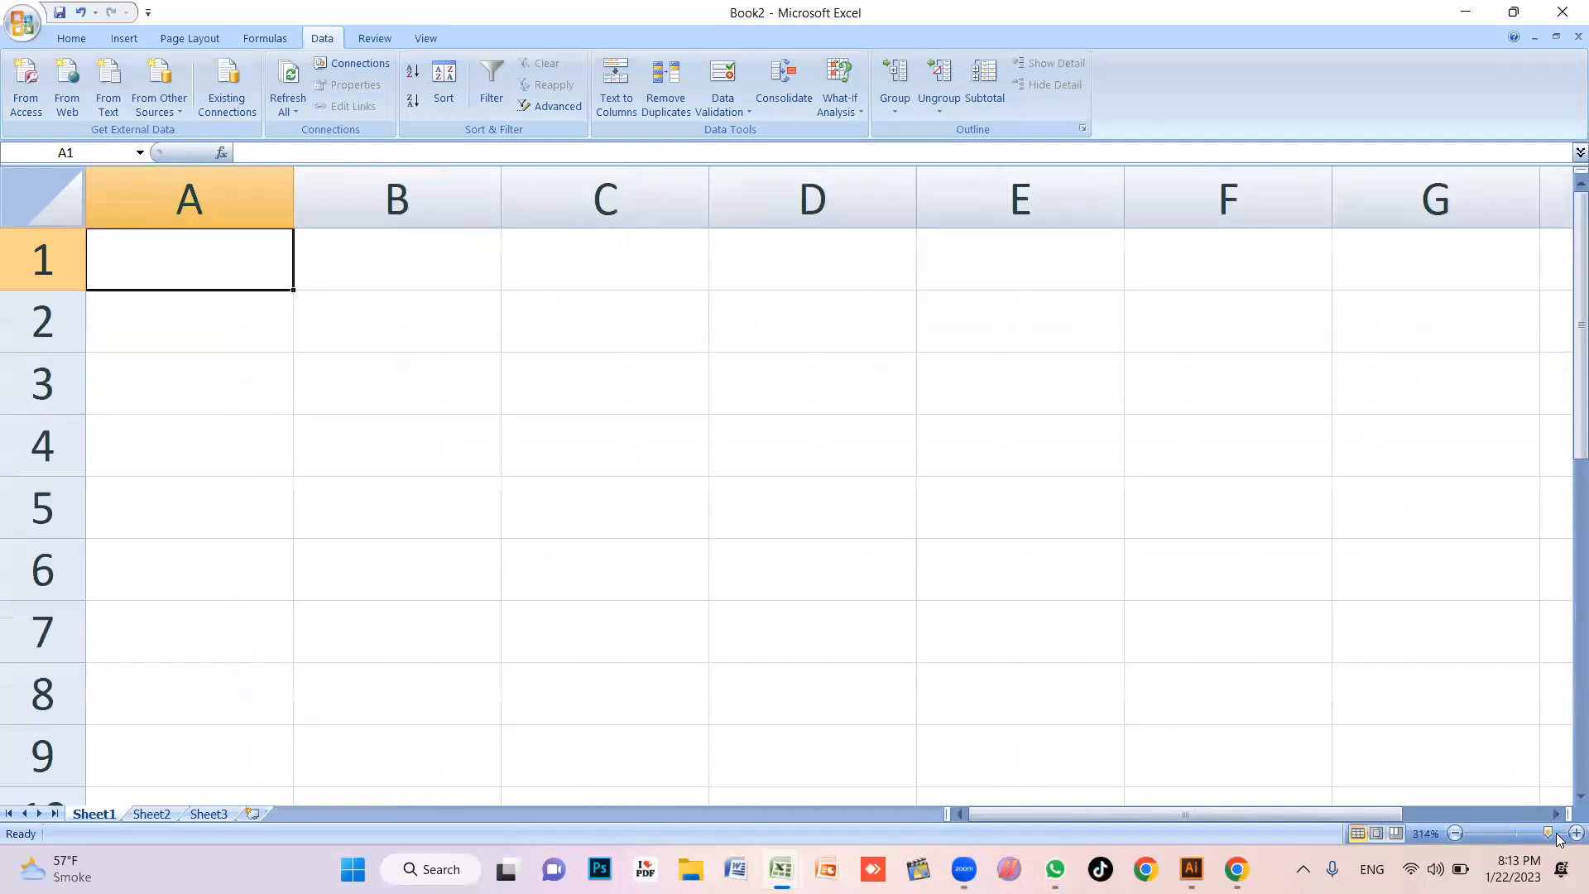
left_click(575, 506)
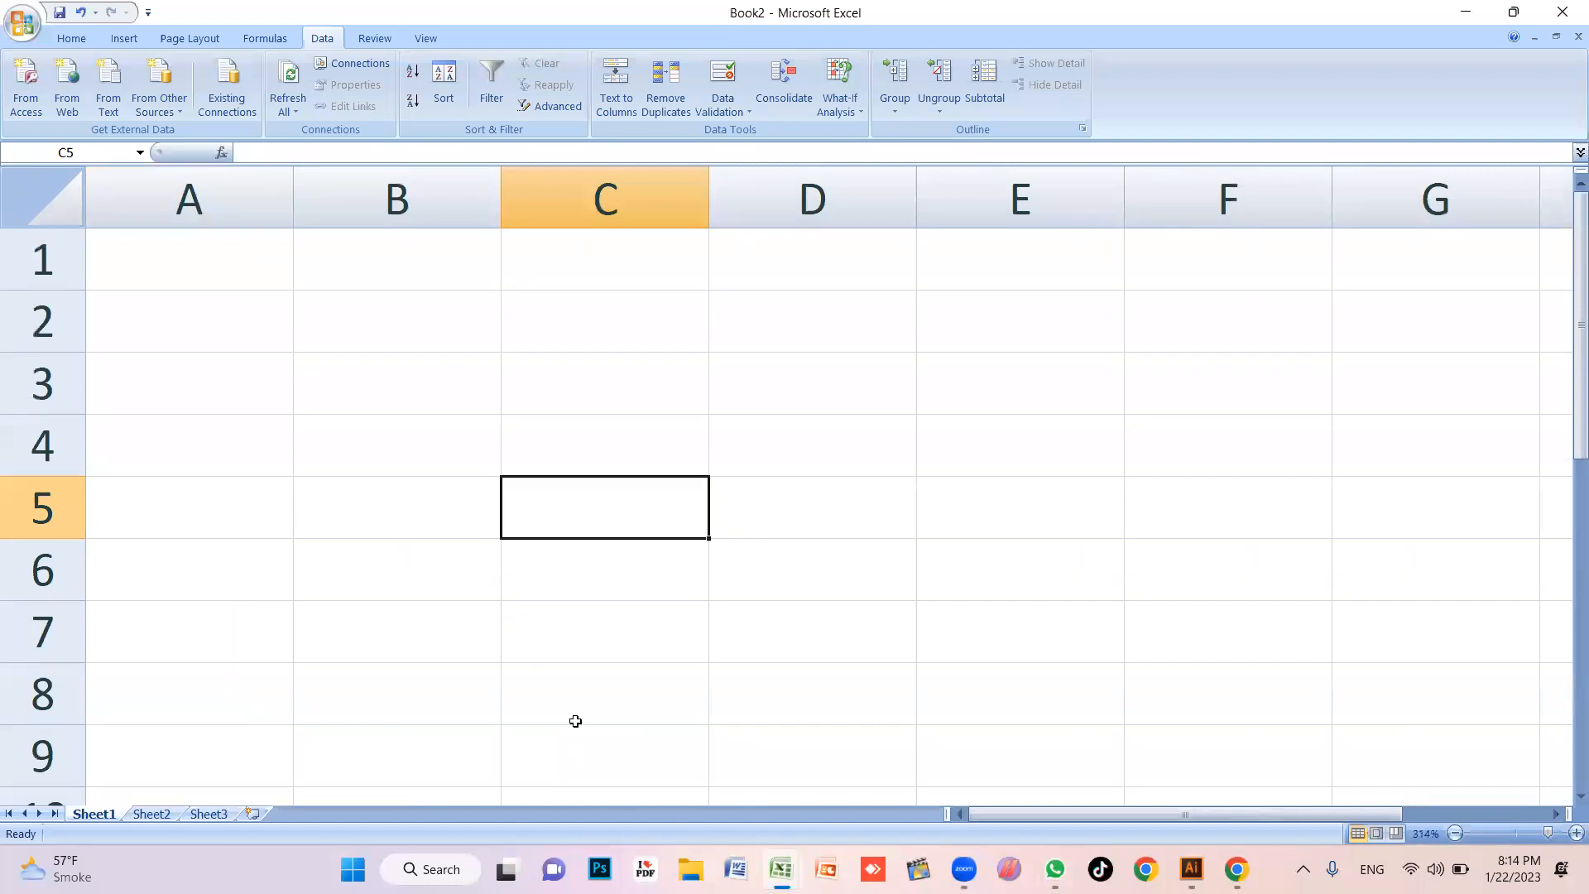
scroll(340, 492, "up", 2)
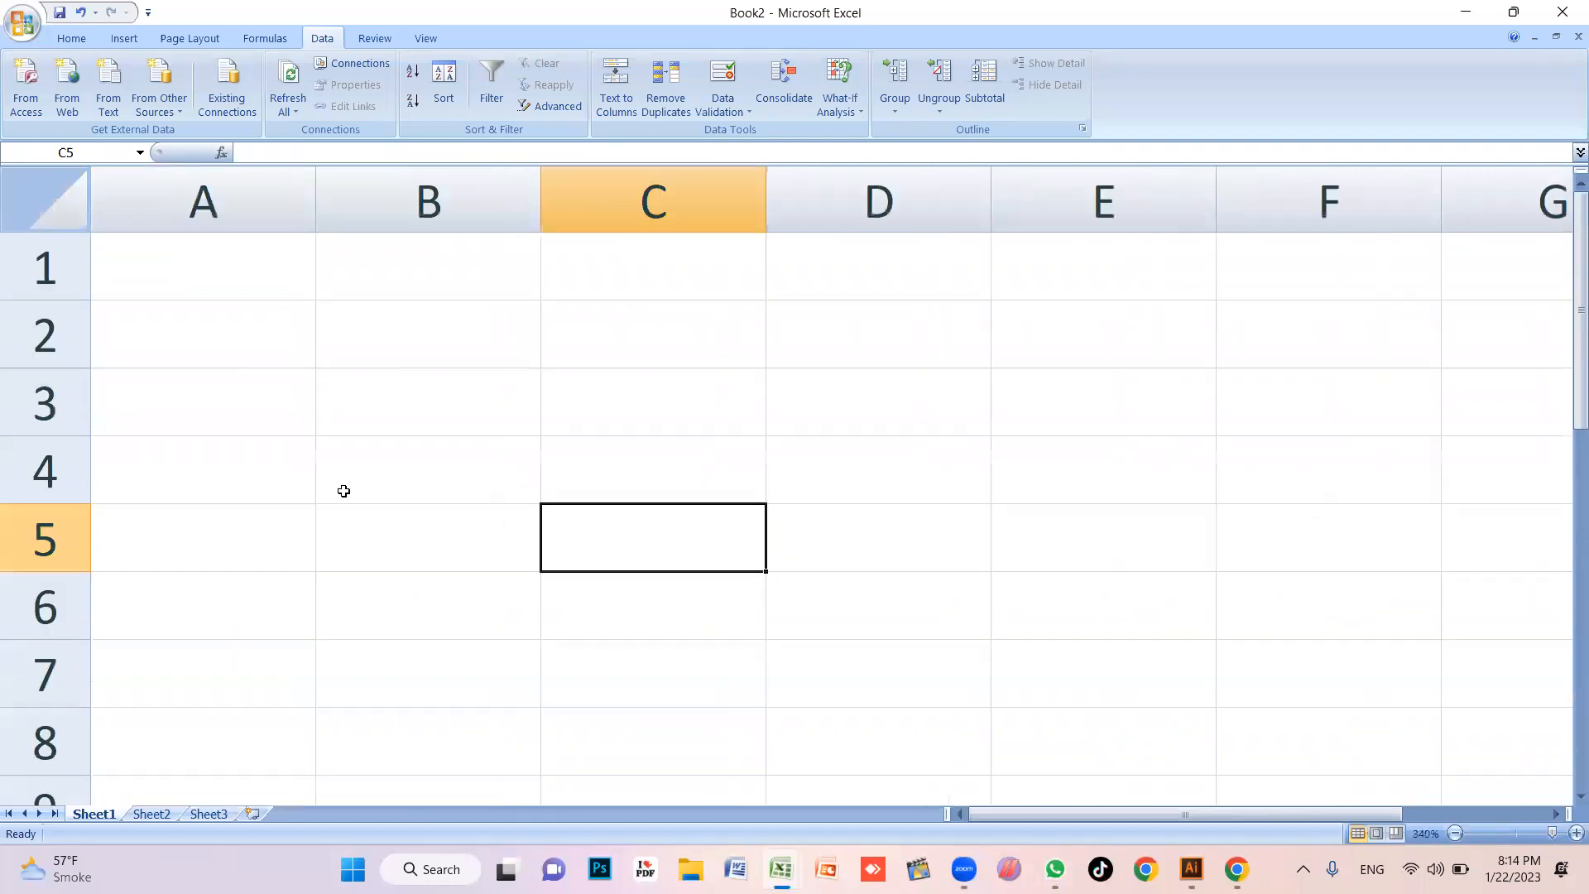
Enter three first names, one per cell, in cells A1 to A3 of Sheet1
left_click(264, 283)
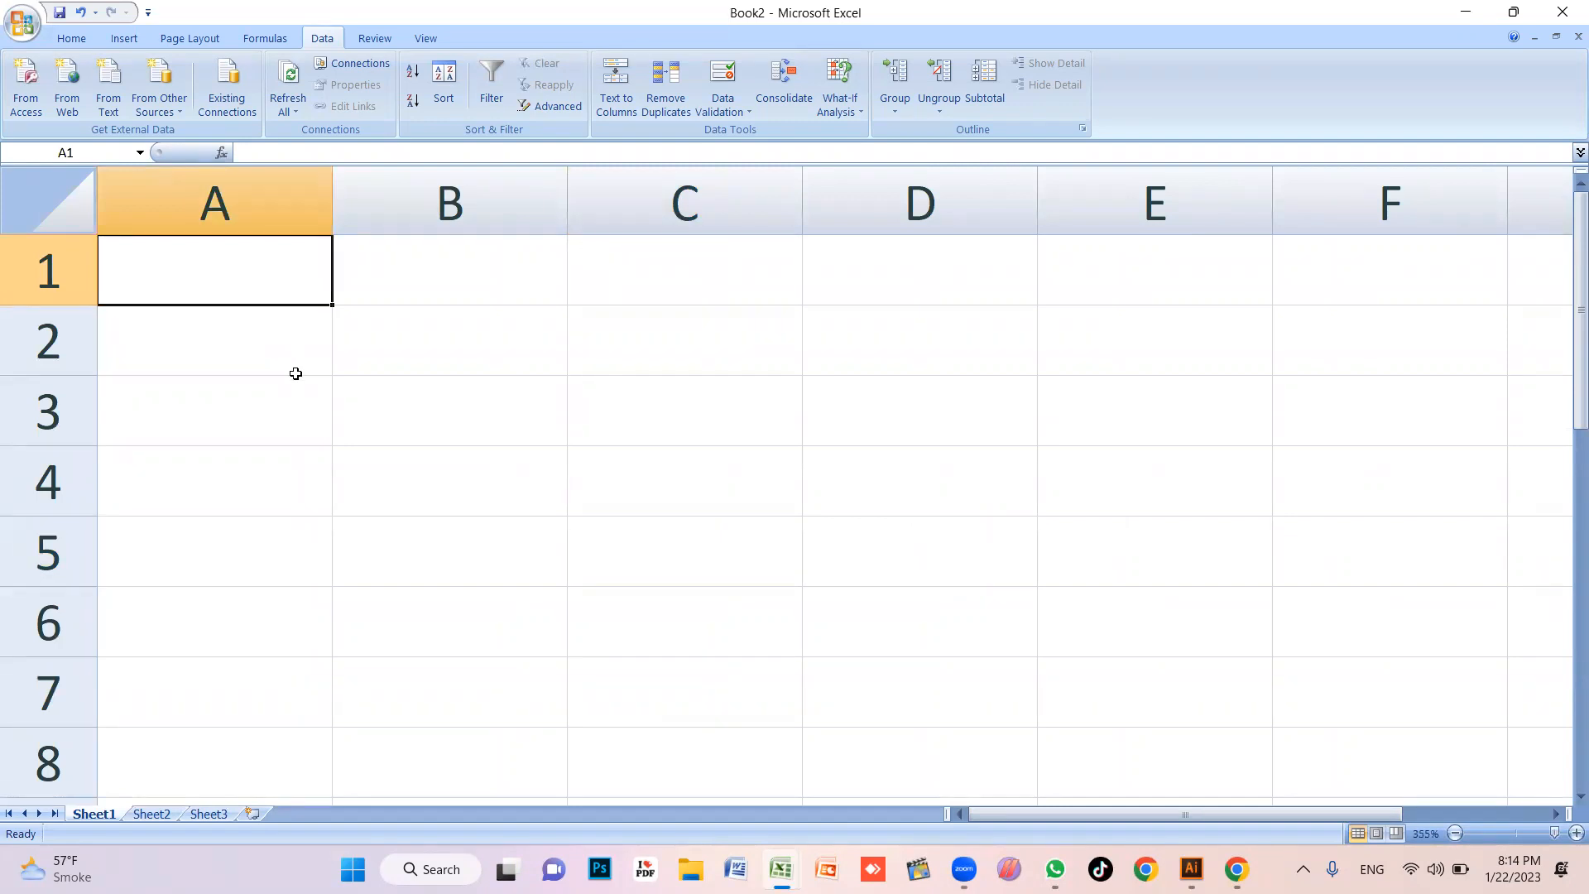
type("Ali")
key("Return")
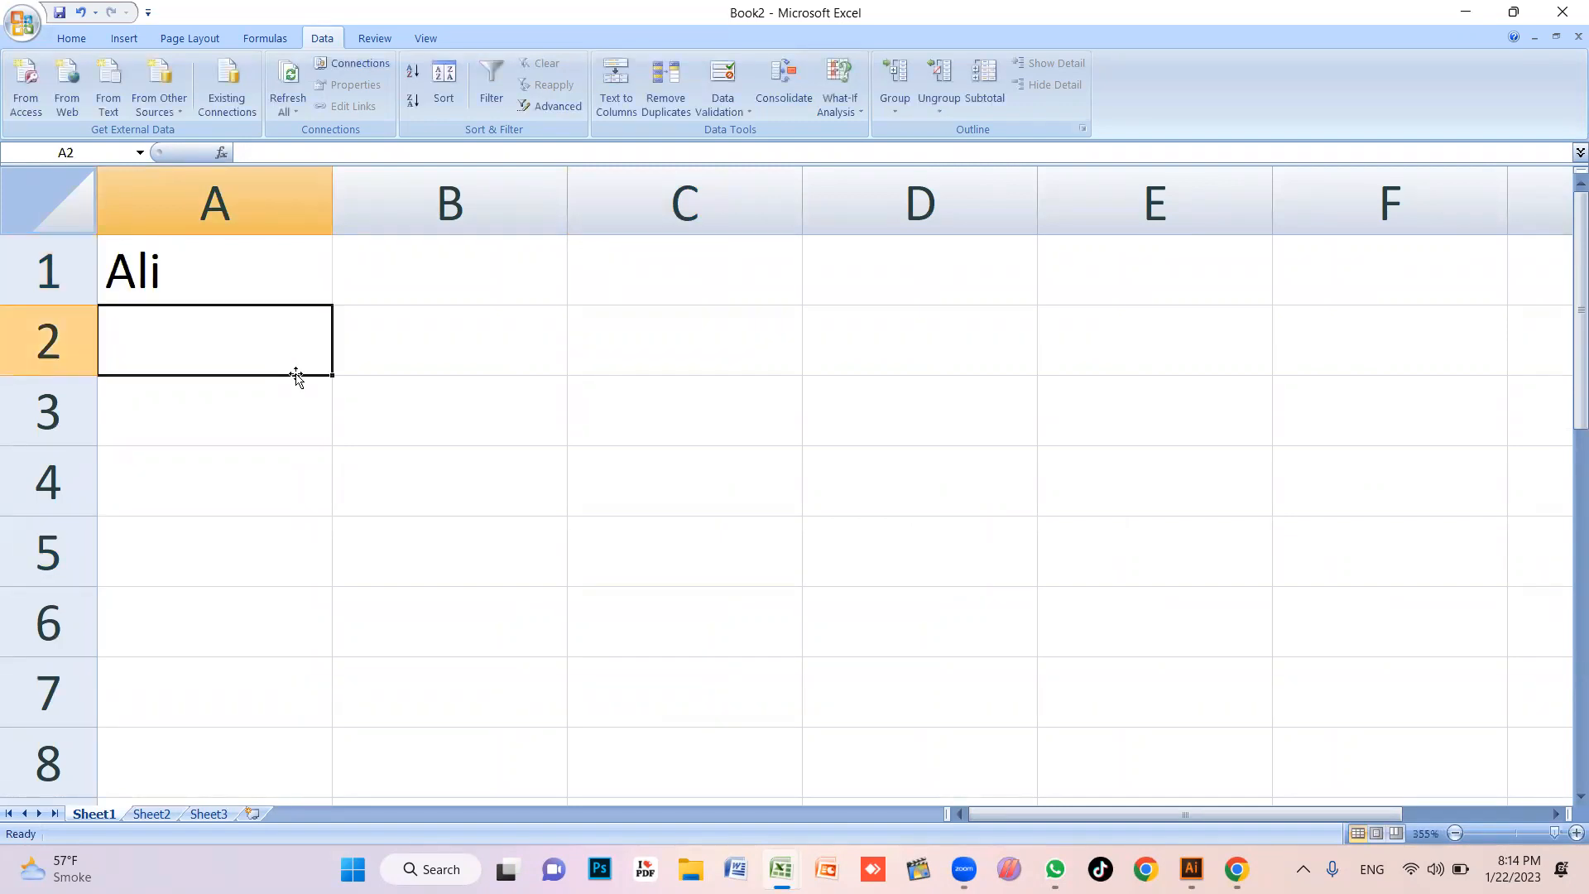
type("Hassan")
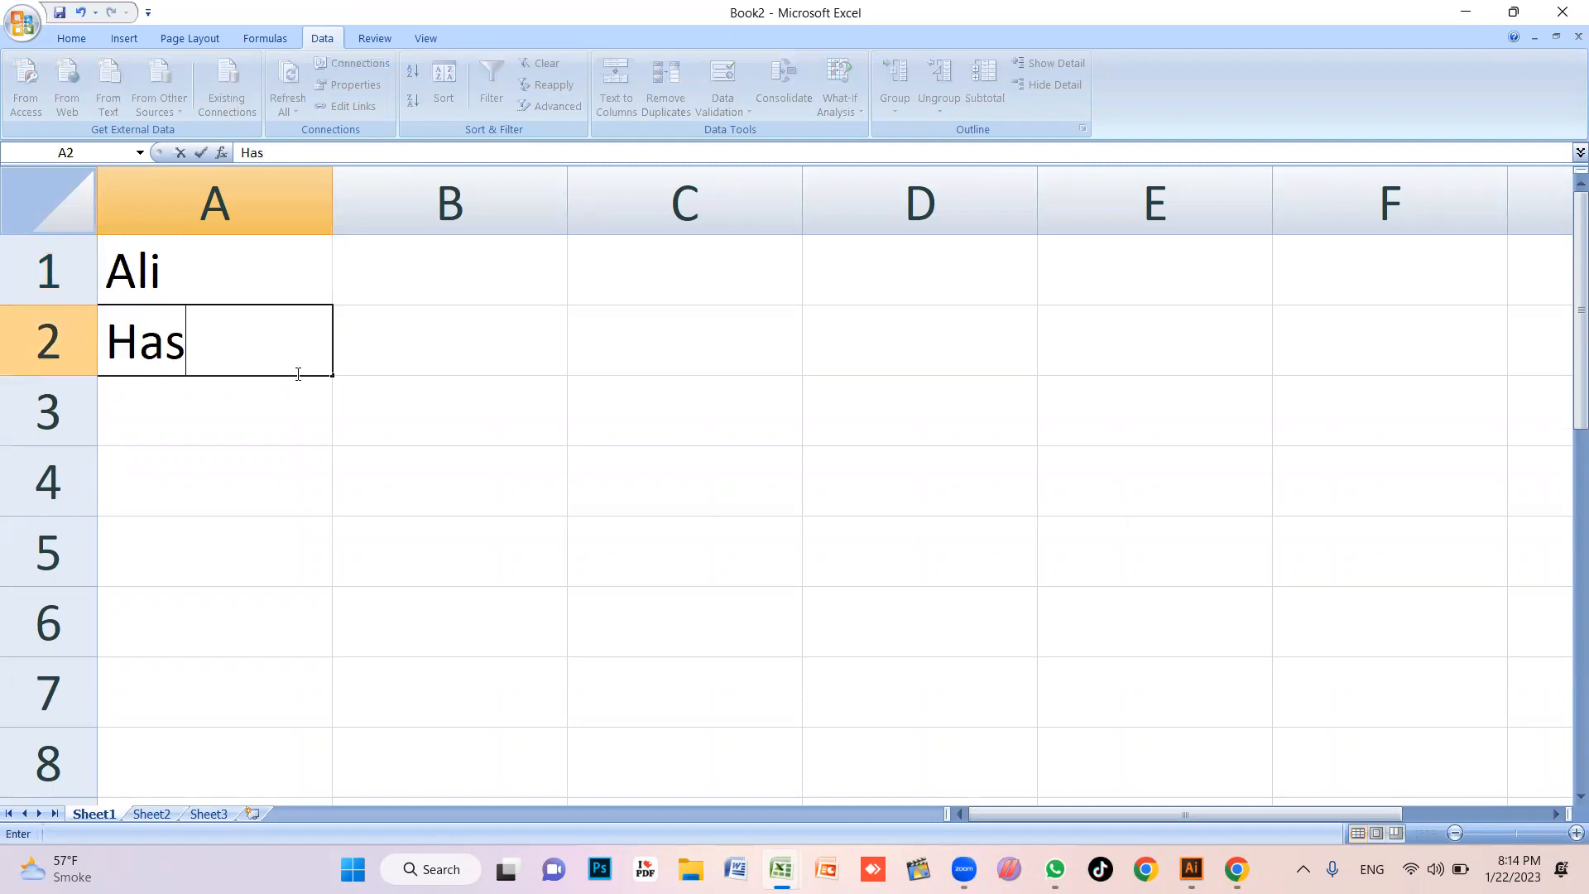
key("Return")
type("Mohsin")
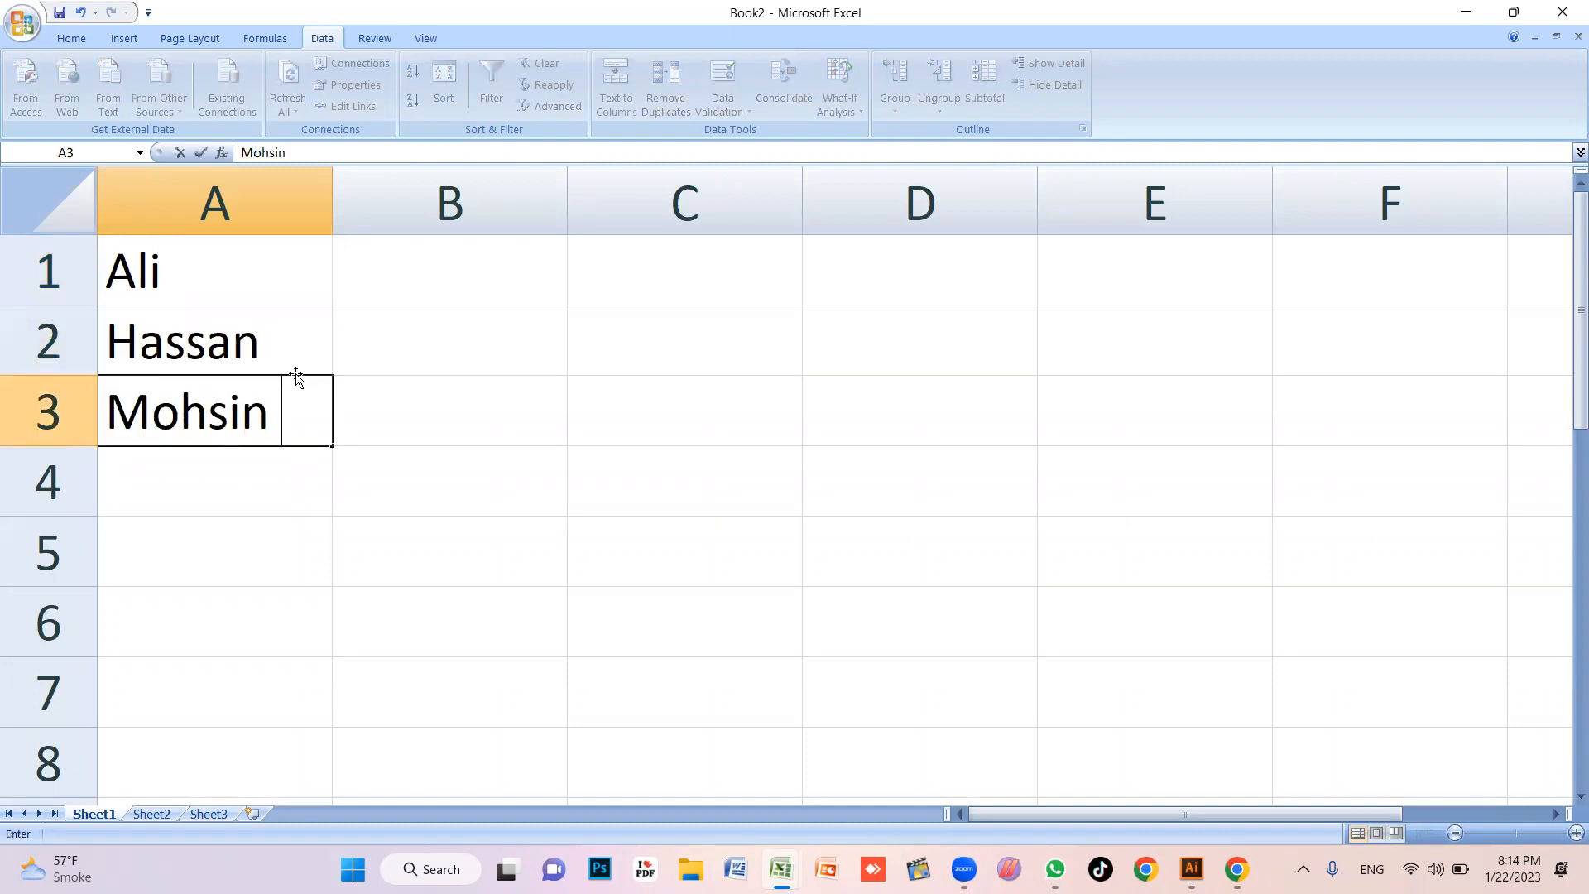
key("Return")
Enter Lifting, up, with and hands of help in cells A4 to A7, and widen column A to fit the text
type("Lifting")
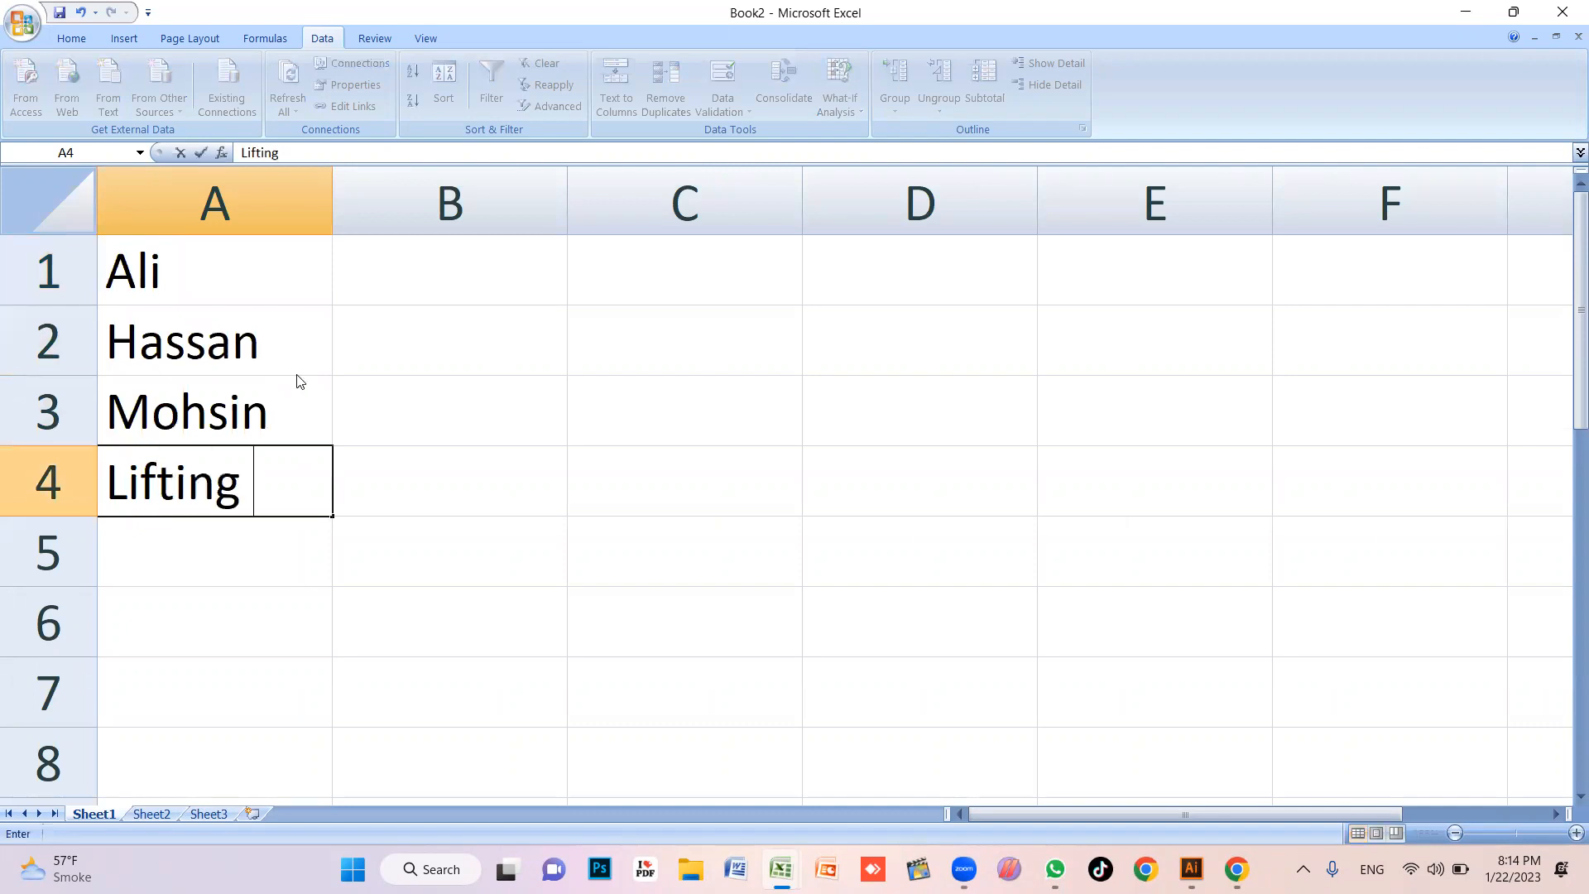
key("Return")
type("up")
key("Return")
type("with")
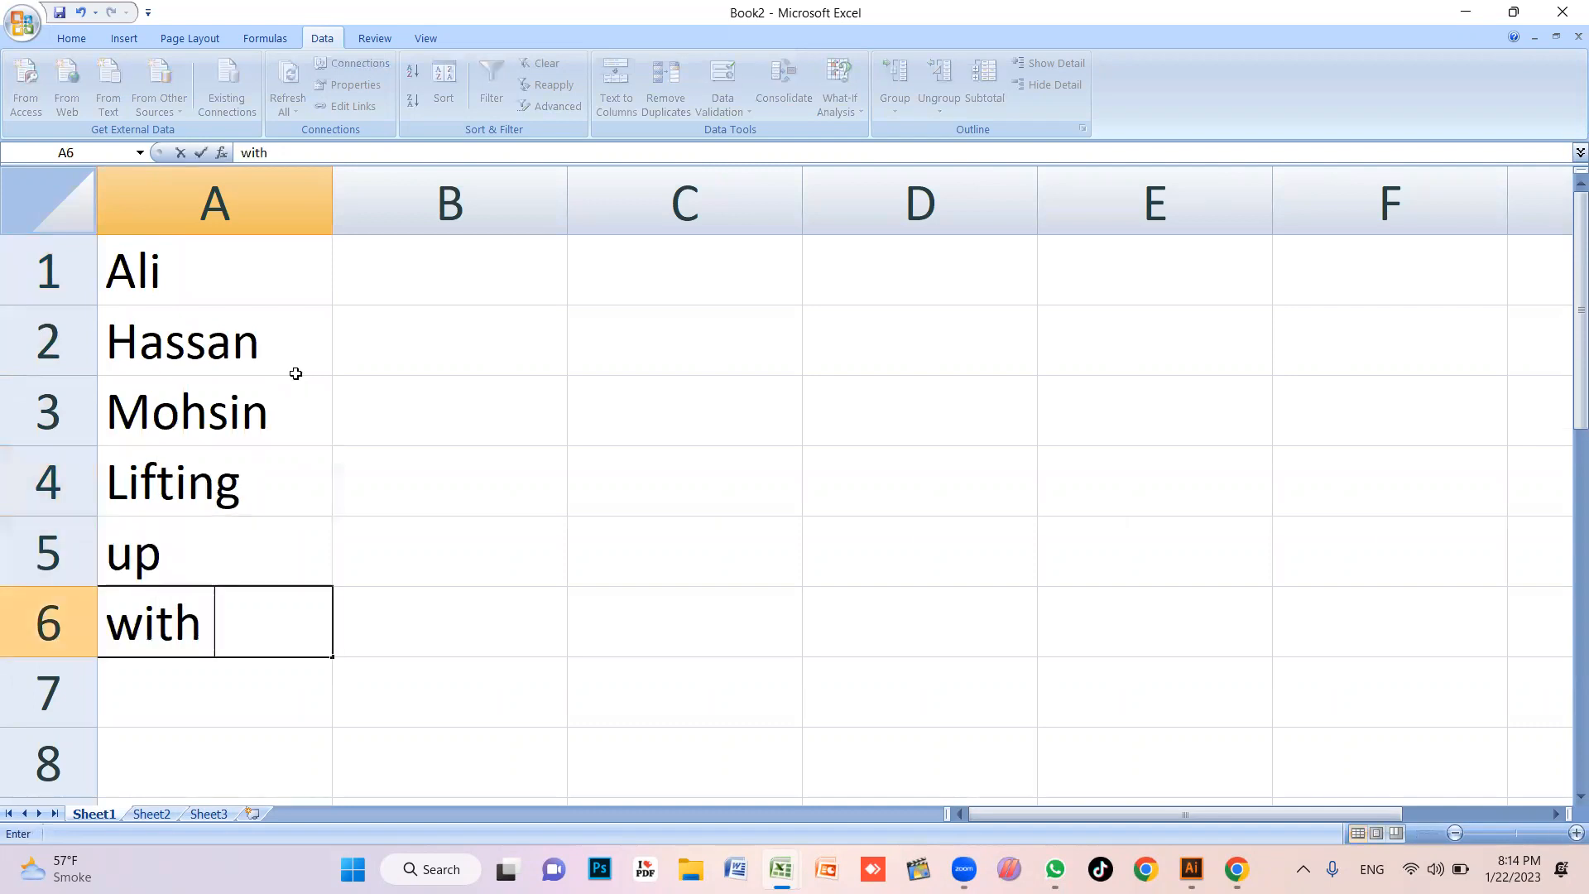
key("Return")
type("hands of help")
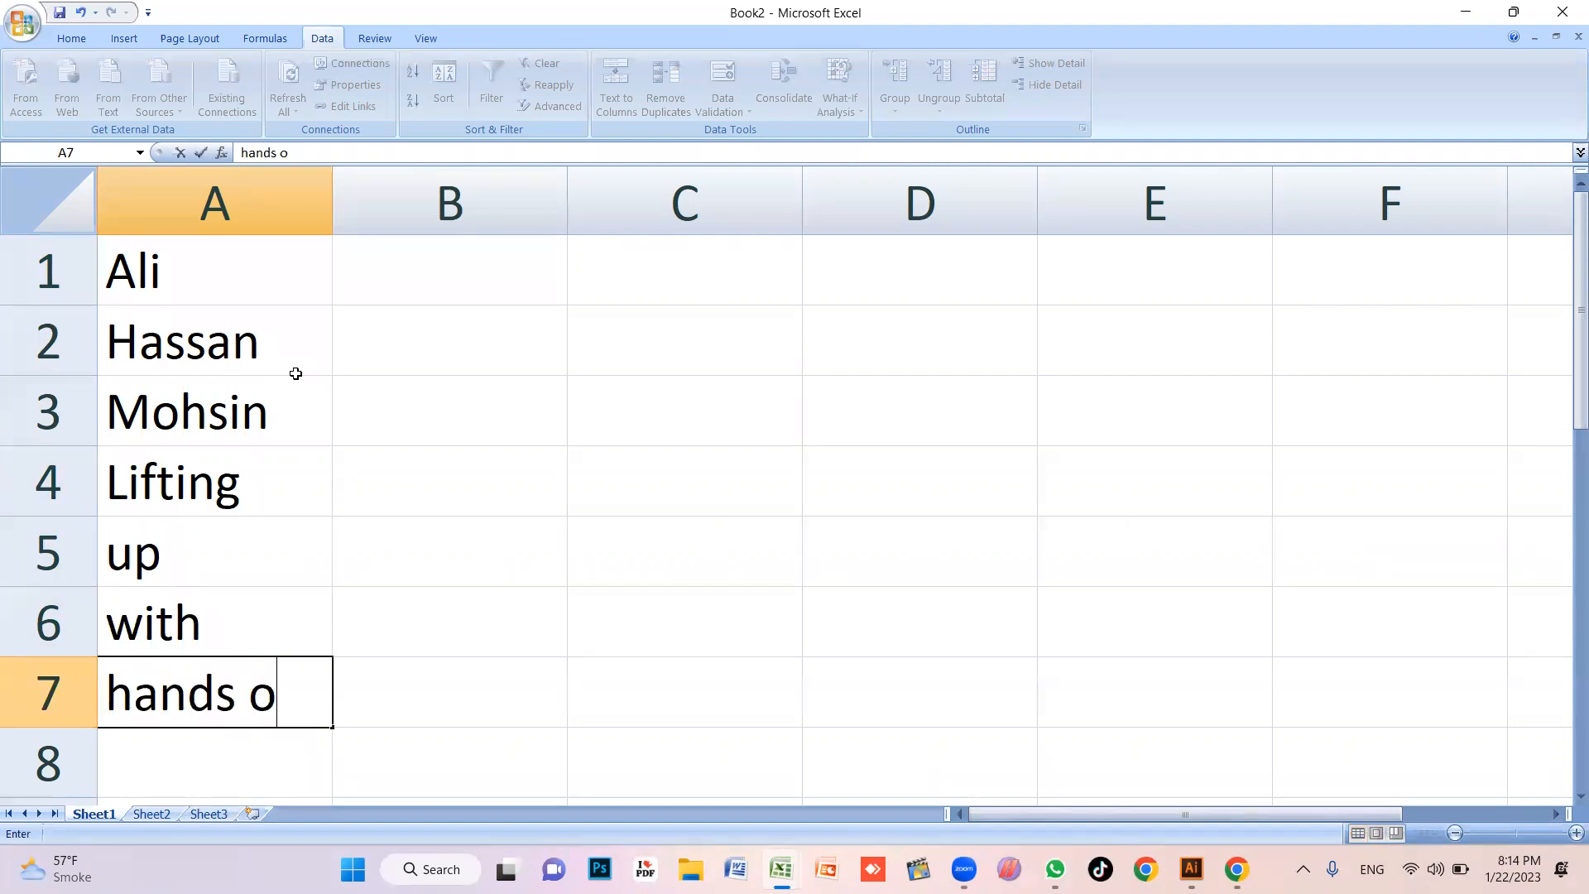
key("Return")
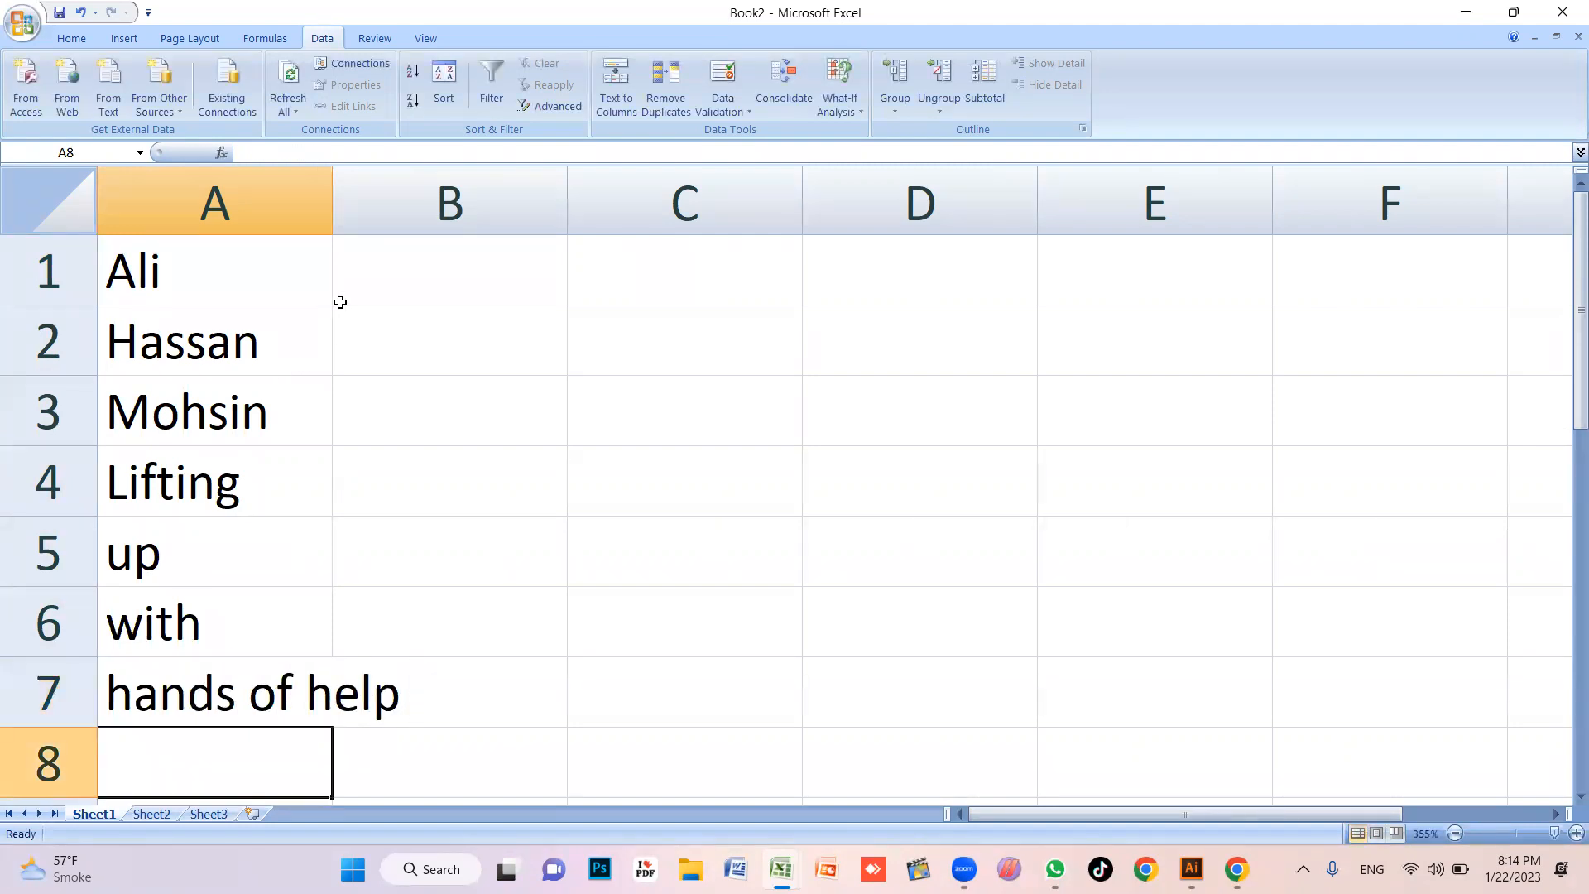
left_click(352, 438)
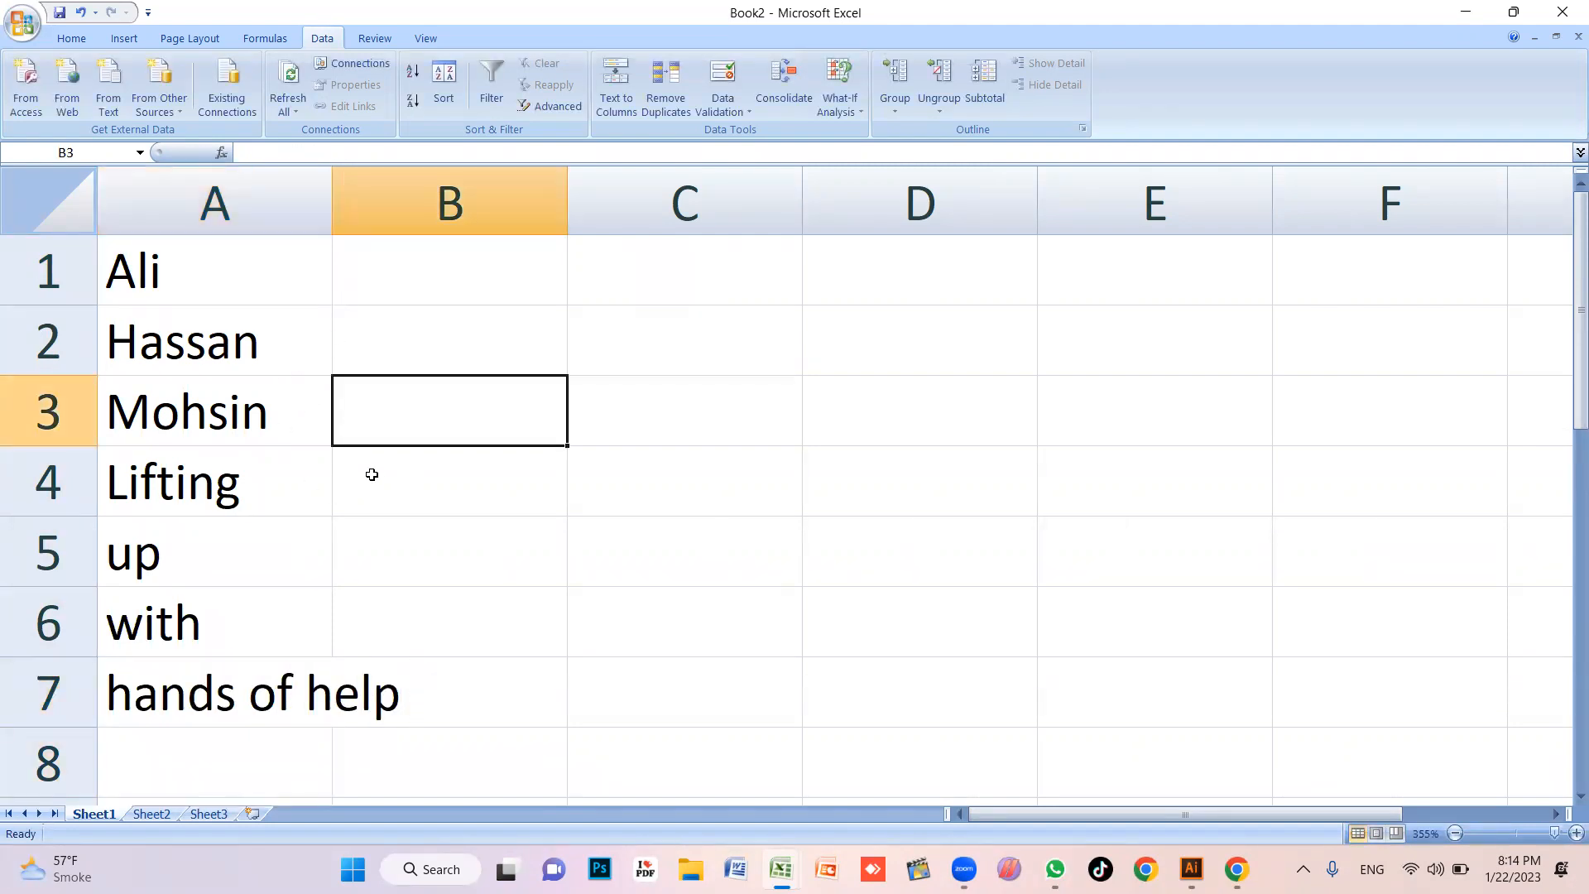
left_click_drag(332, 199, 423, 199)
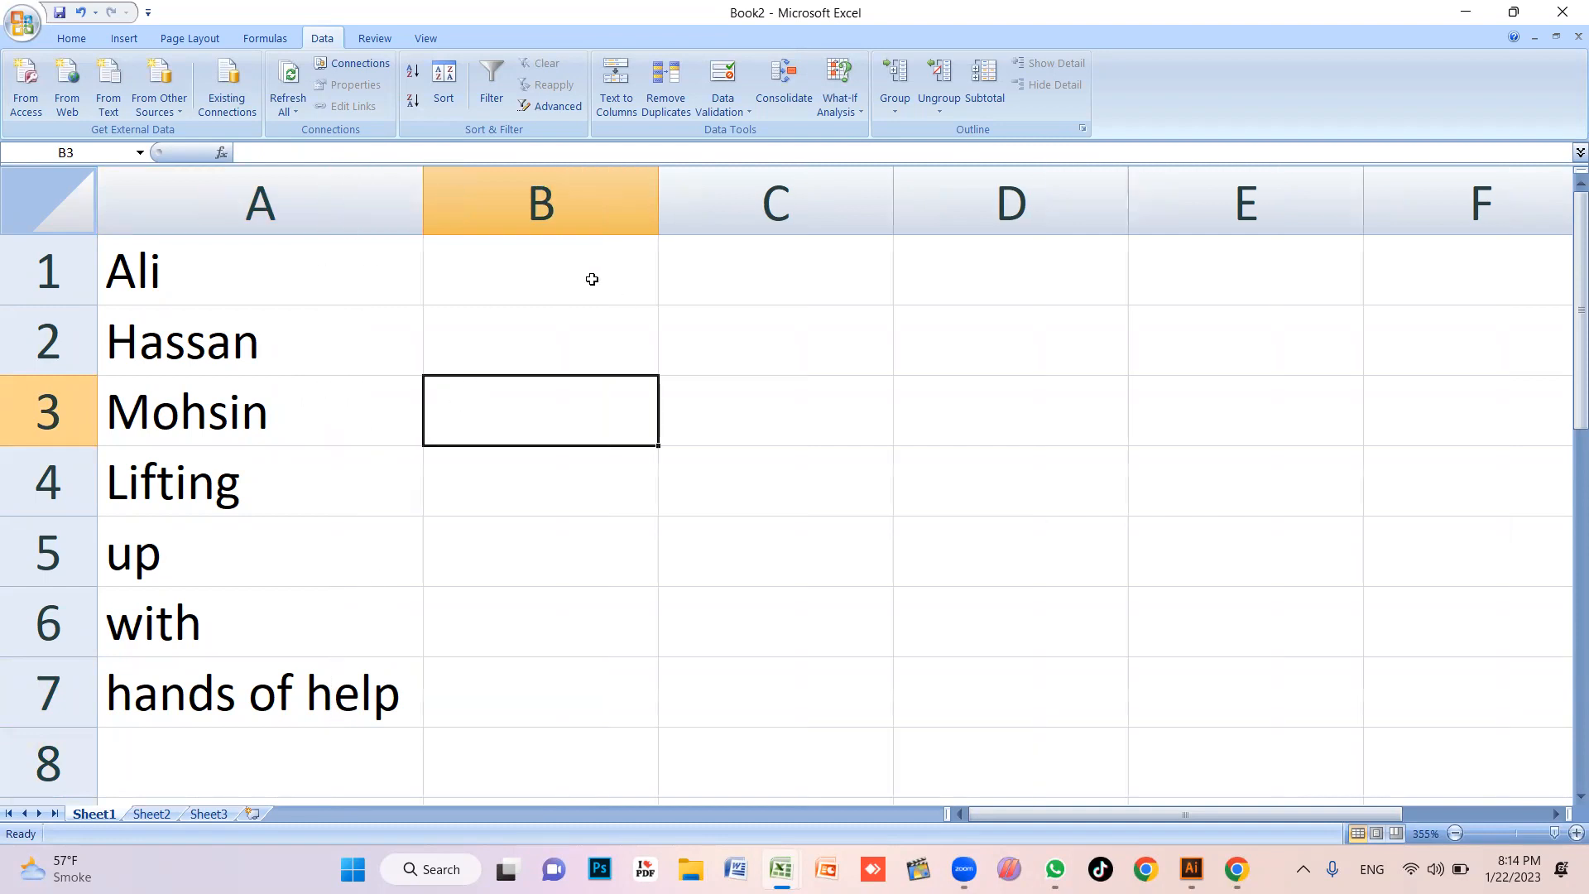
Enter foundation in lowercase in cell B1
left_click(591, 279)
type("FOUN")
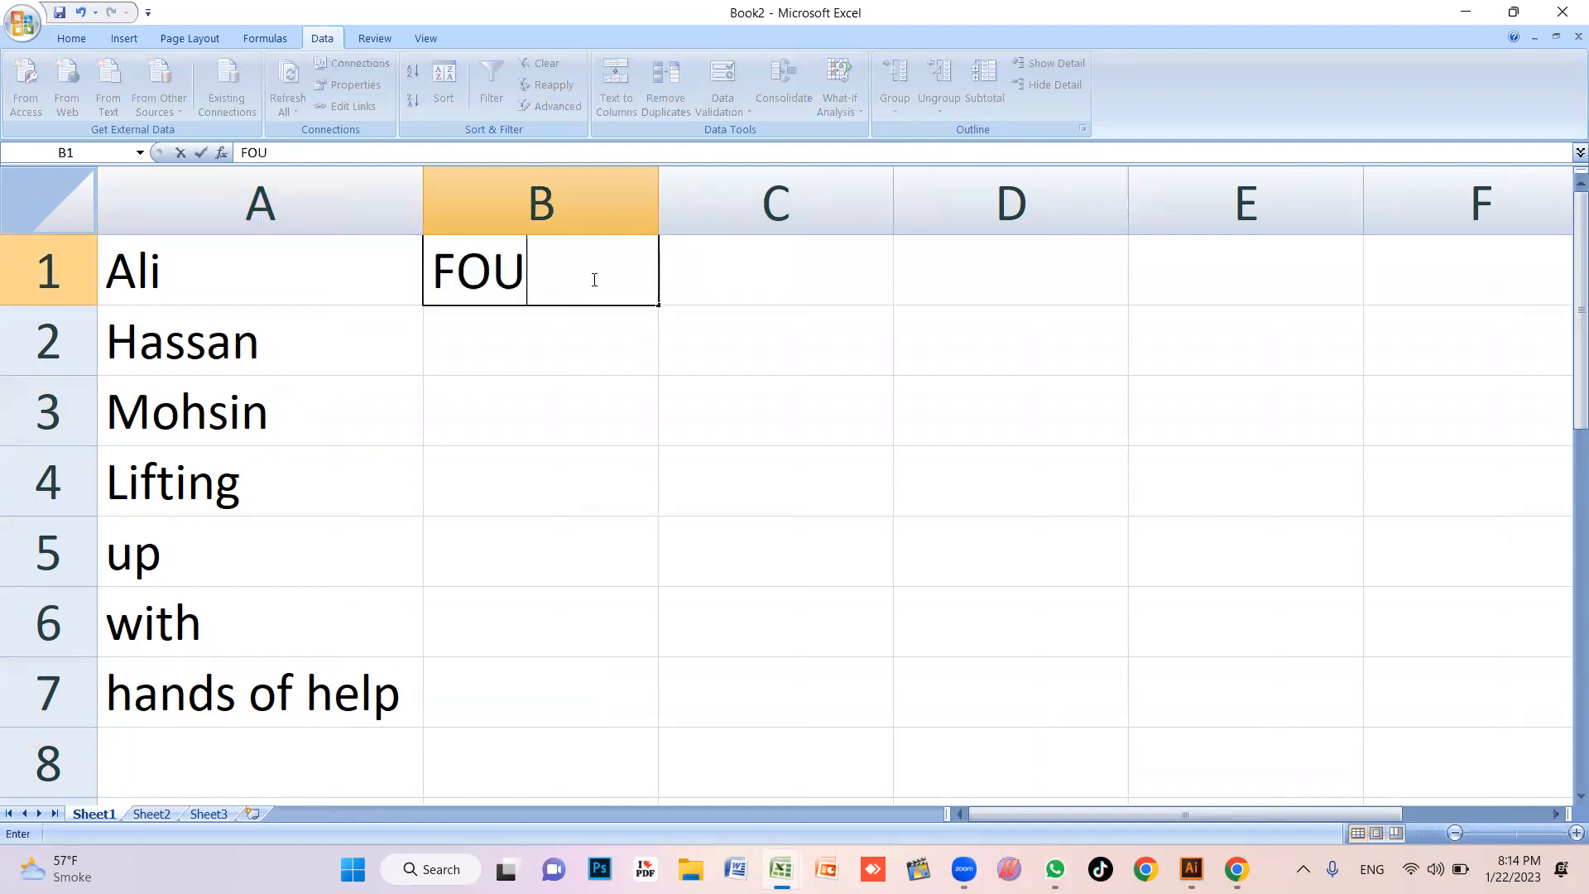
key("BackSpace")
key("BackSpace")
key("BackSpace")
key("BackSpace")
type("foundation")
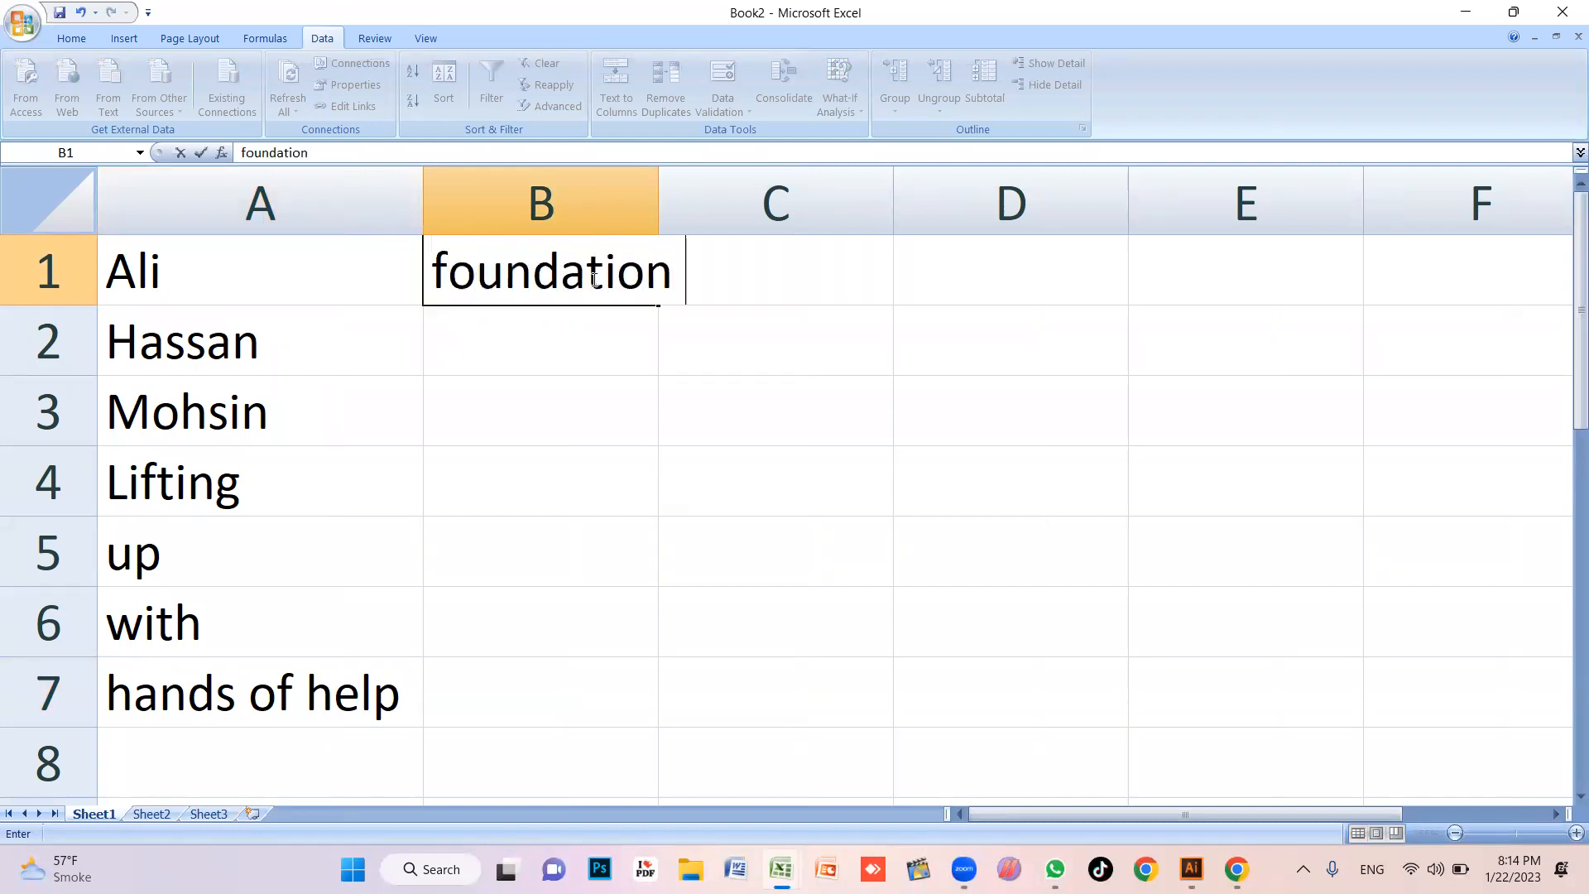
key("Return")
Enter two first names in cells B2 and B3, and Book, pen and charger in cells B4 to B6
type("kamaal")
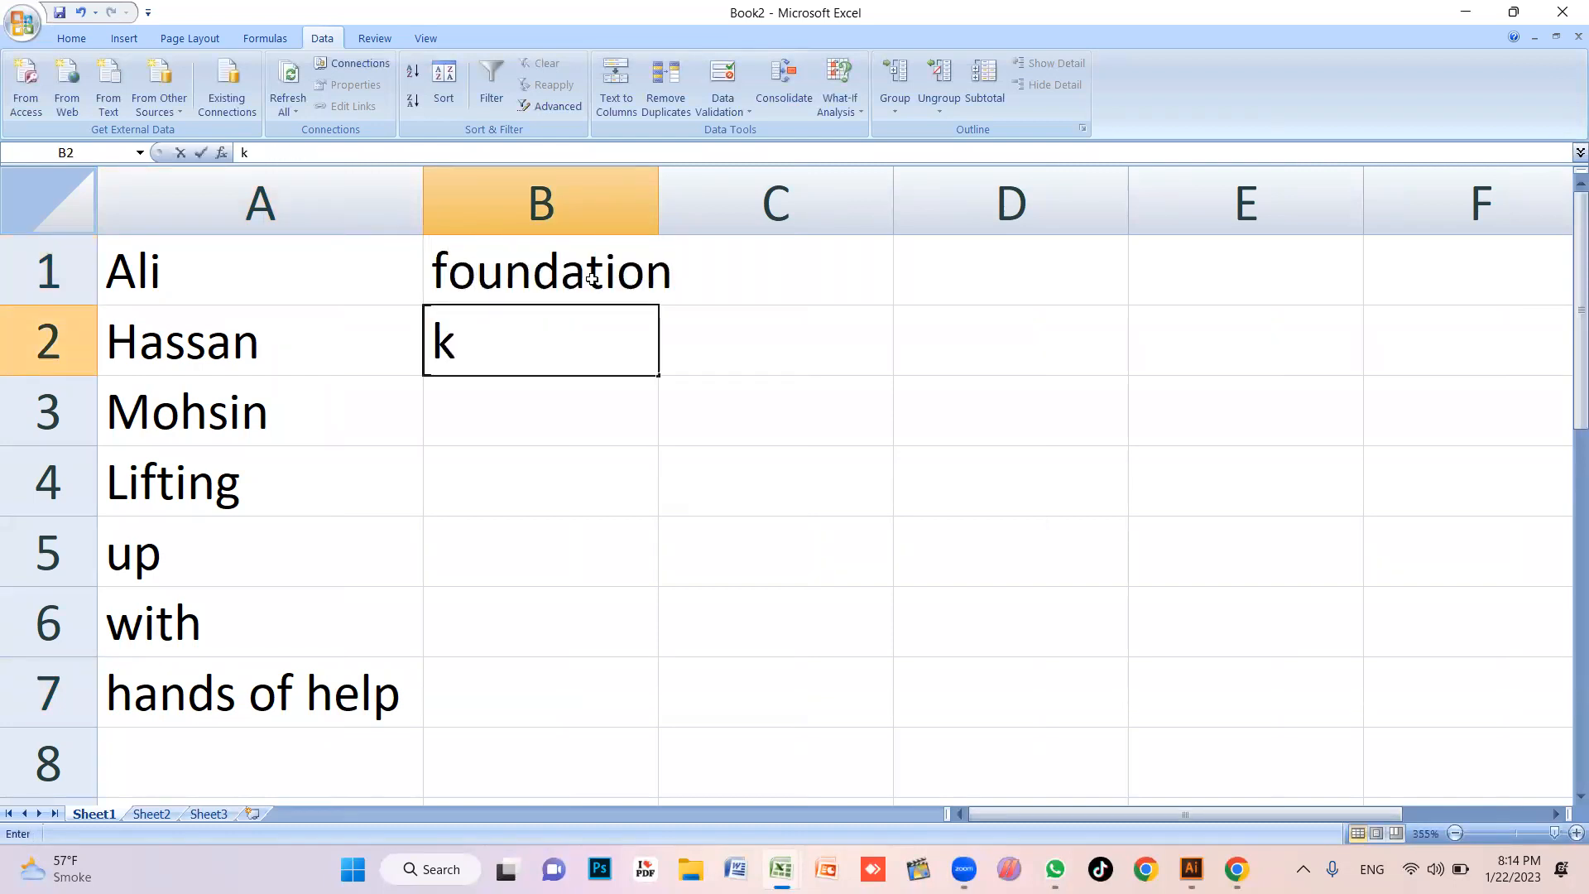
key("Return")
type("Danish")
key("Return")
type("Book")
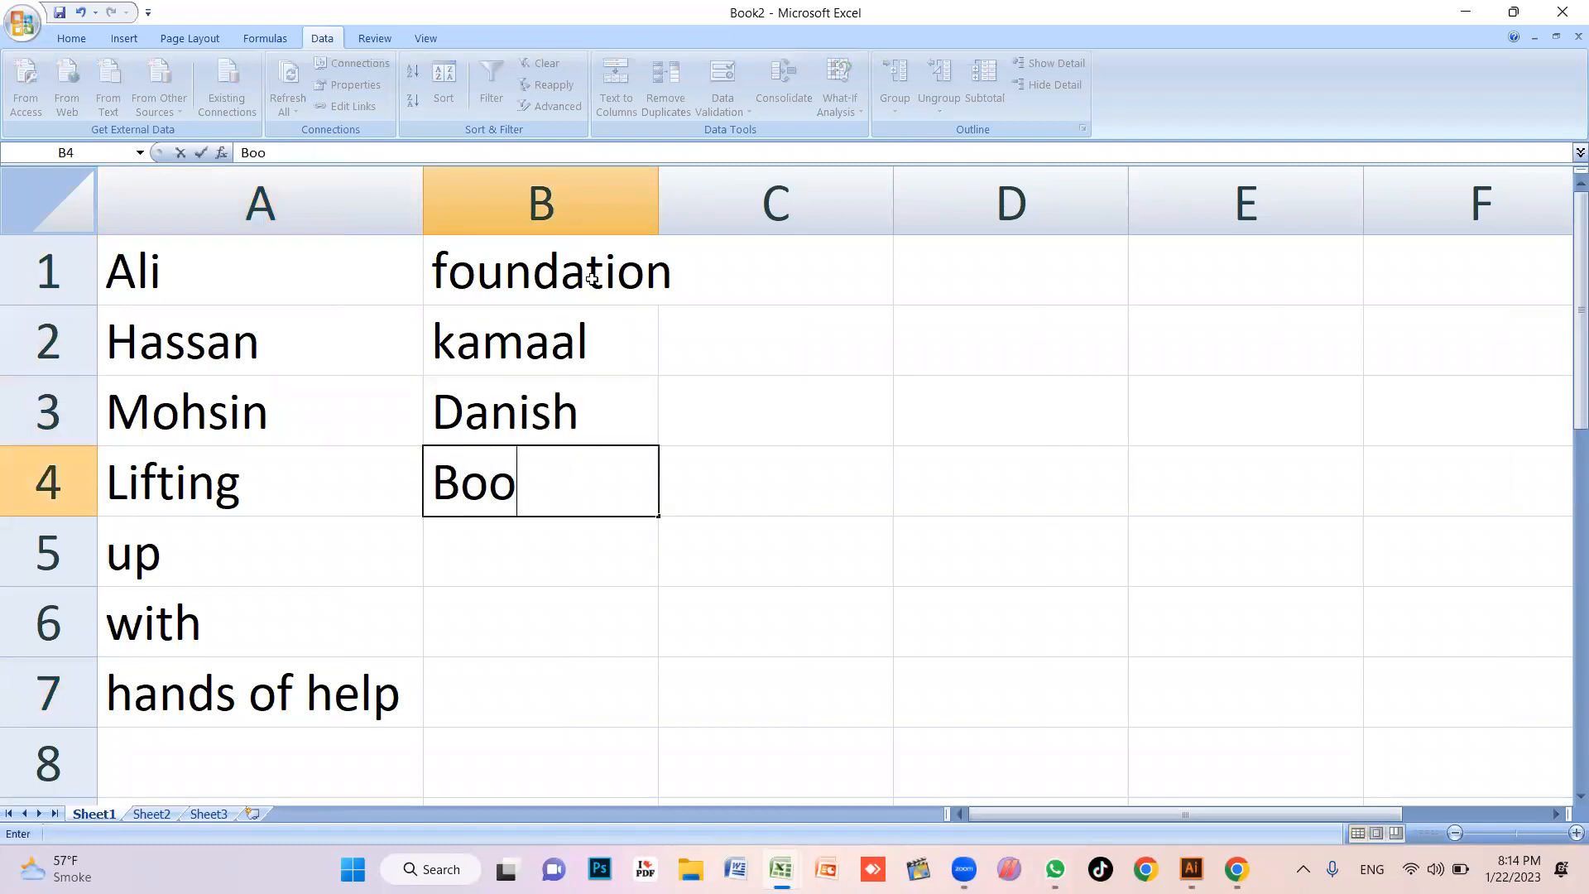
key("Return")
type("pen")
key("Return")
type("charger")
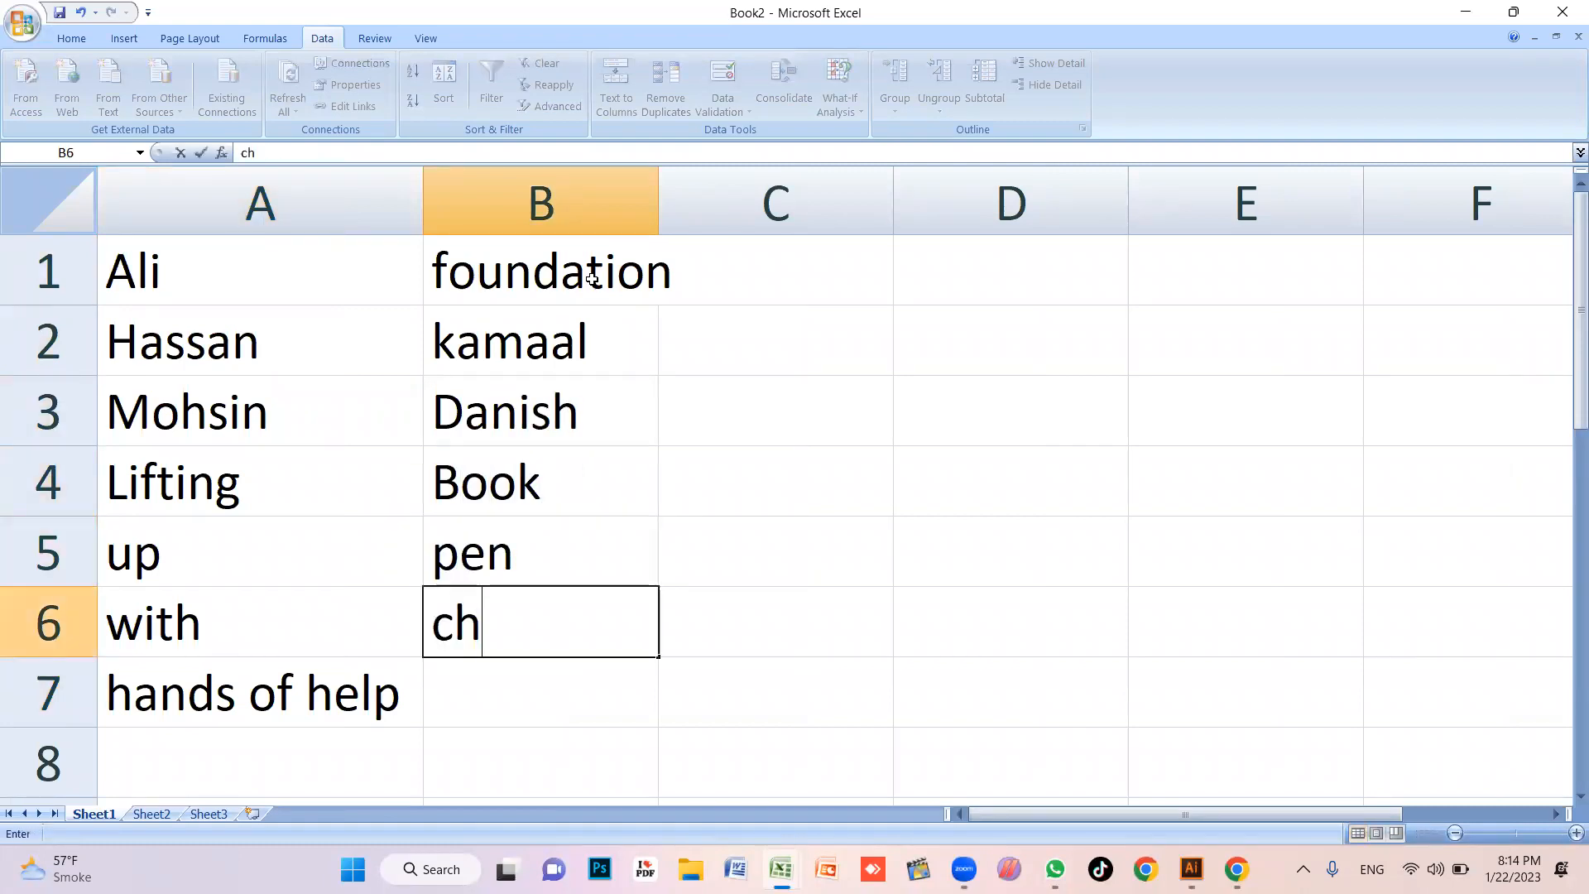
key("Return")
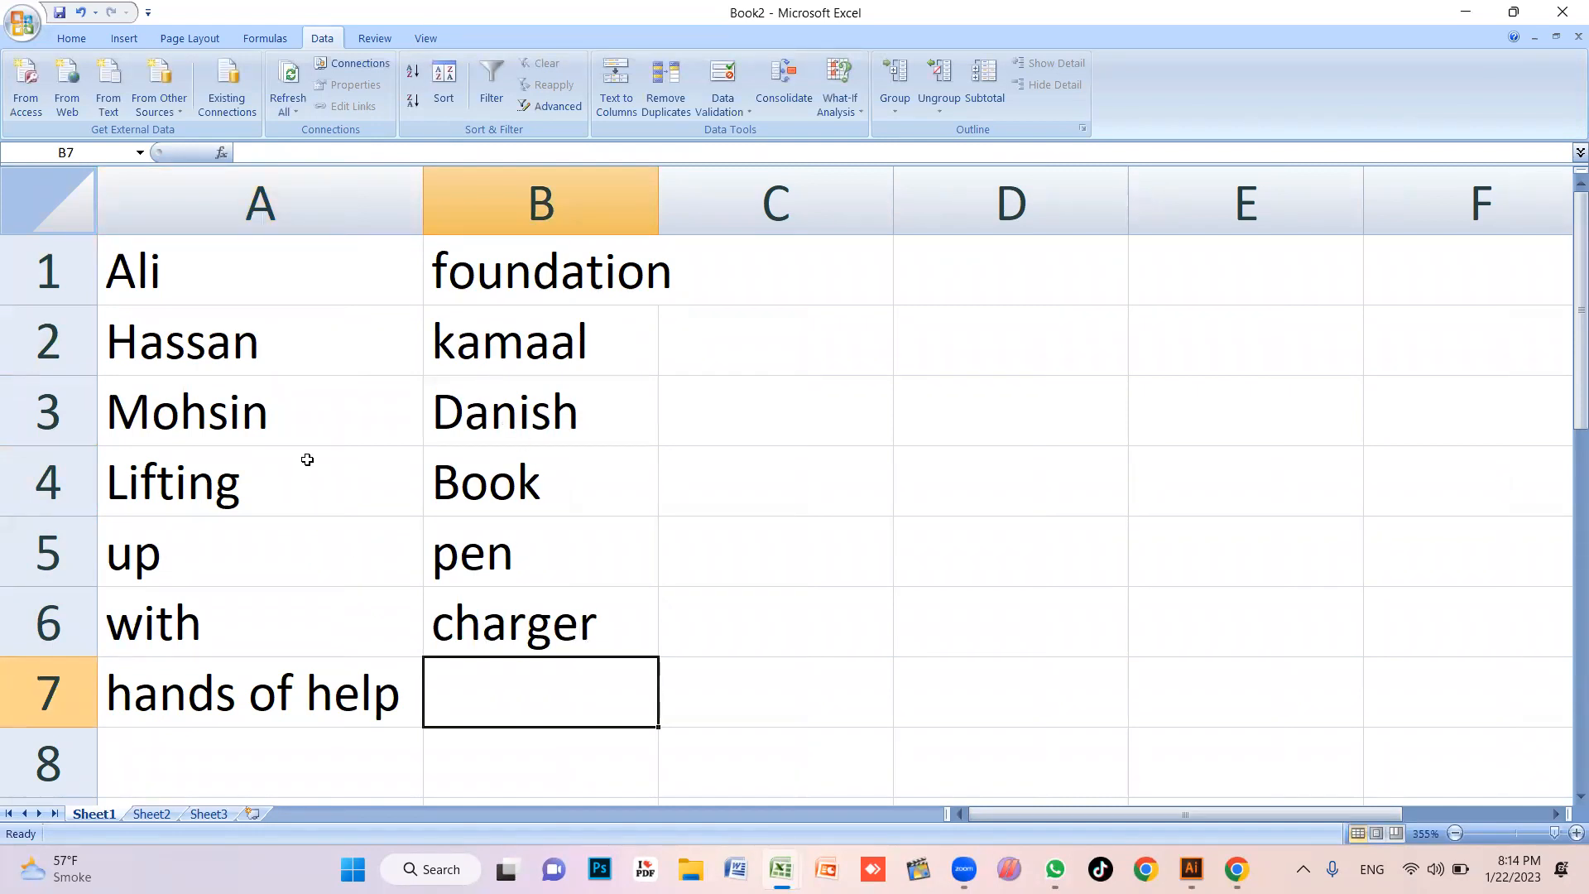
Select the word list in A1:B7 and widen column B to fit its longest entry
left_click_drag(223, 286, 549, 708)
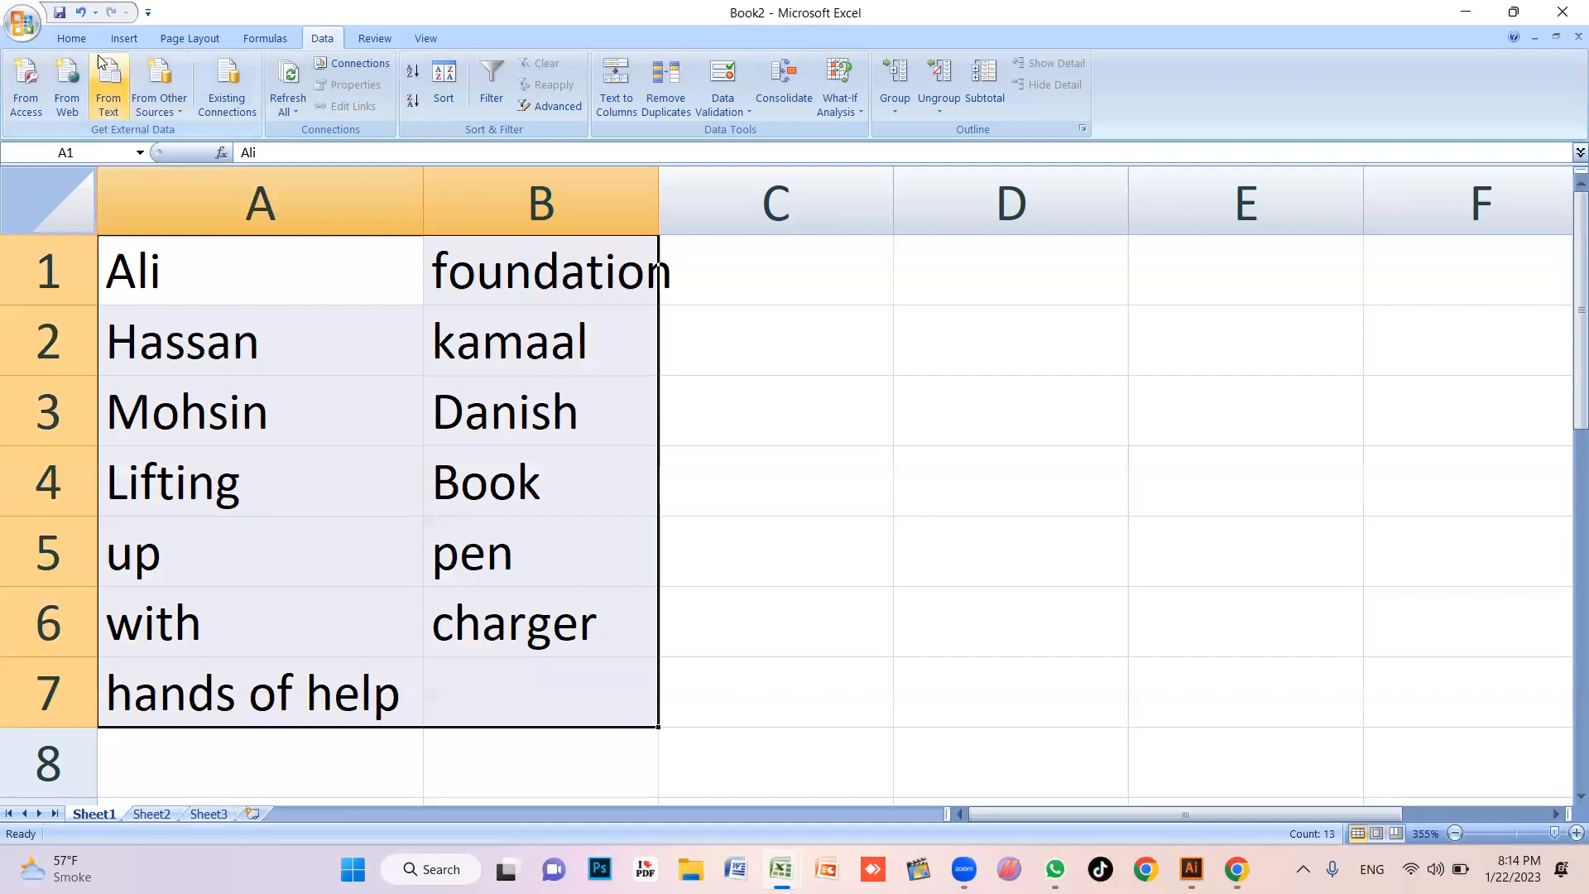
left_click(75, 39)
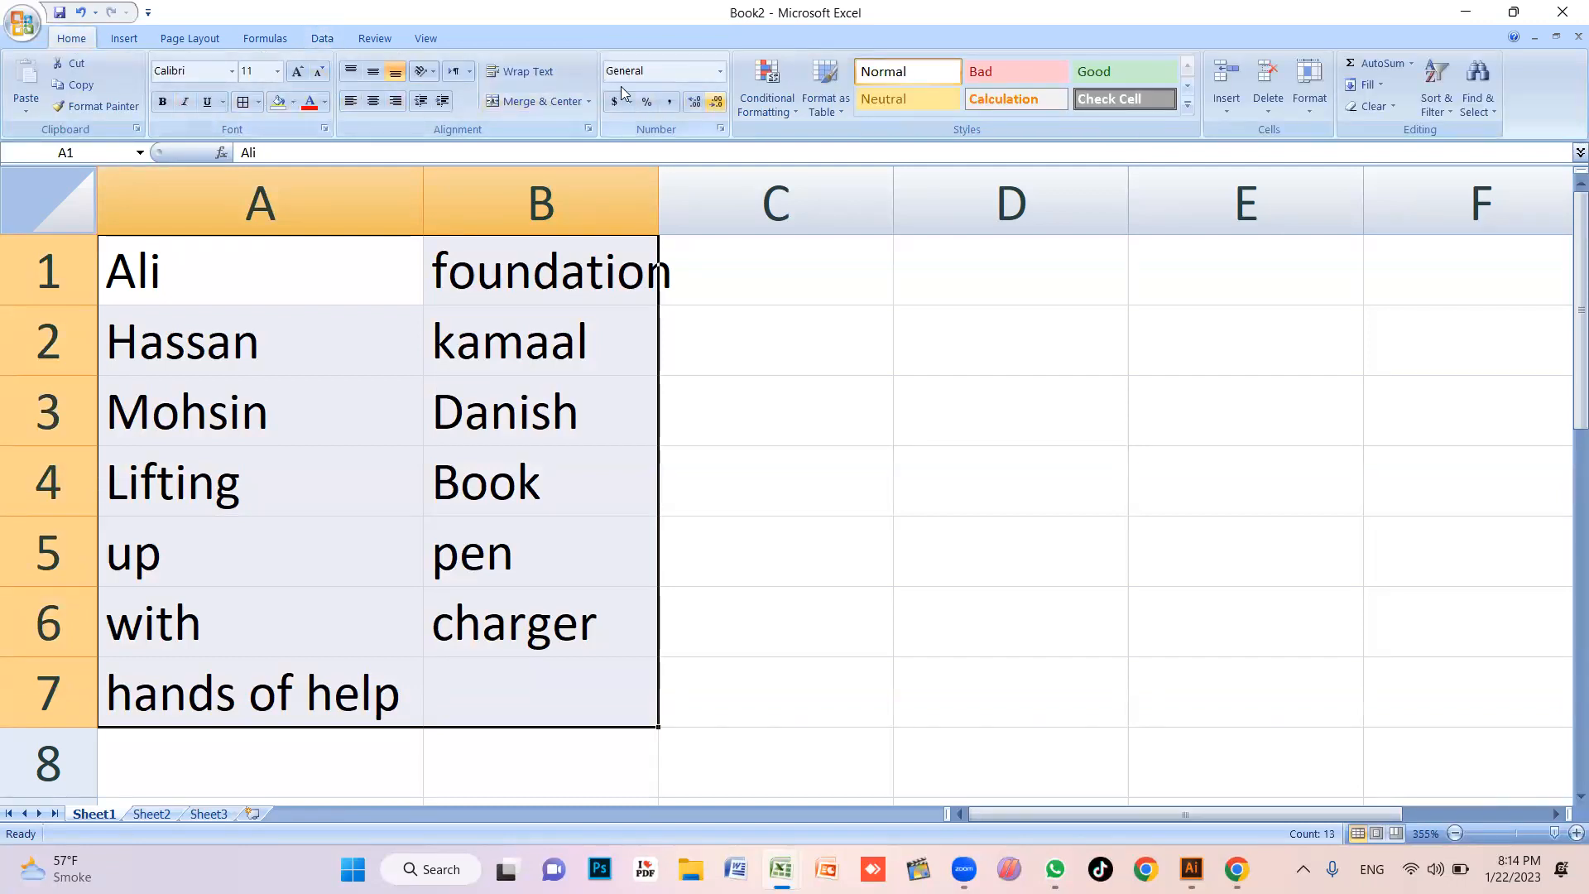
left_click_drag(658, 192, 705, 198)
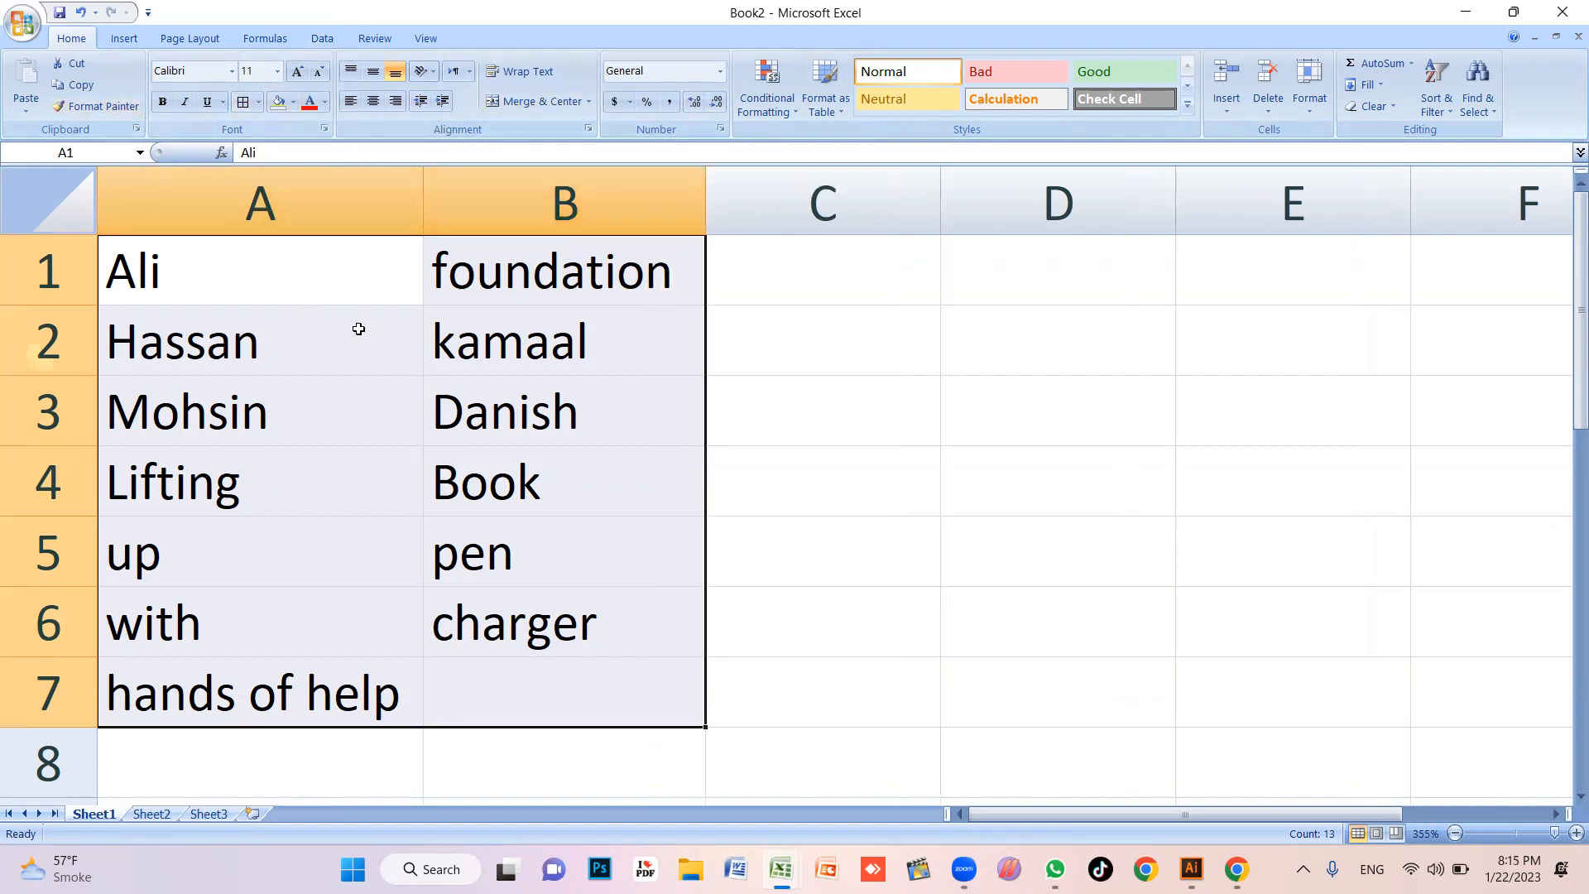
left_click(1004, 412)
type("SKDFJASLD")
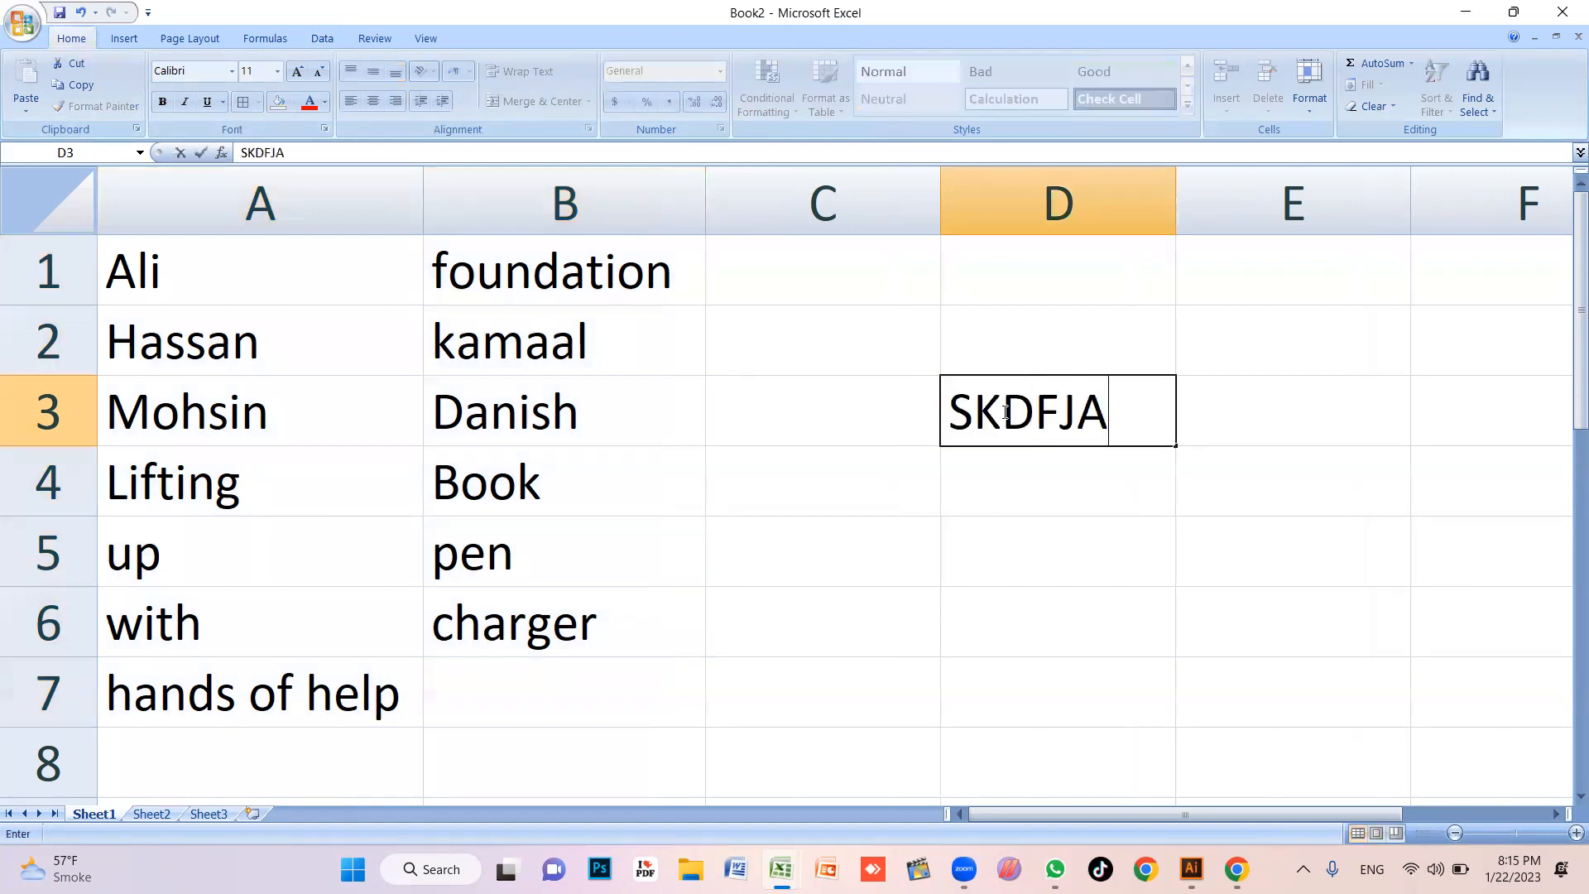
key("BackSpace")
key("BackSpace")
key("BackSpace")
key("BackSpace")
key("BackSpace")
key("BackSpace")
key("BackSpace")
key("BackSpace")
key("BackSpace")
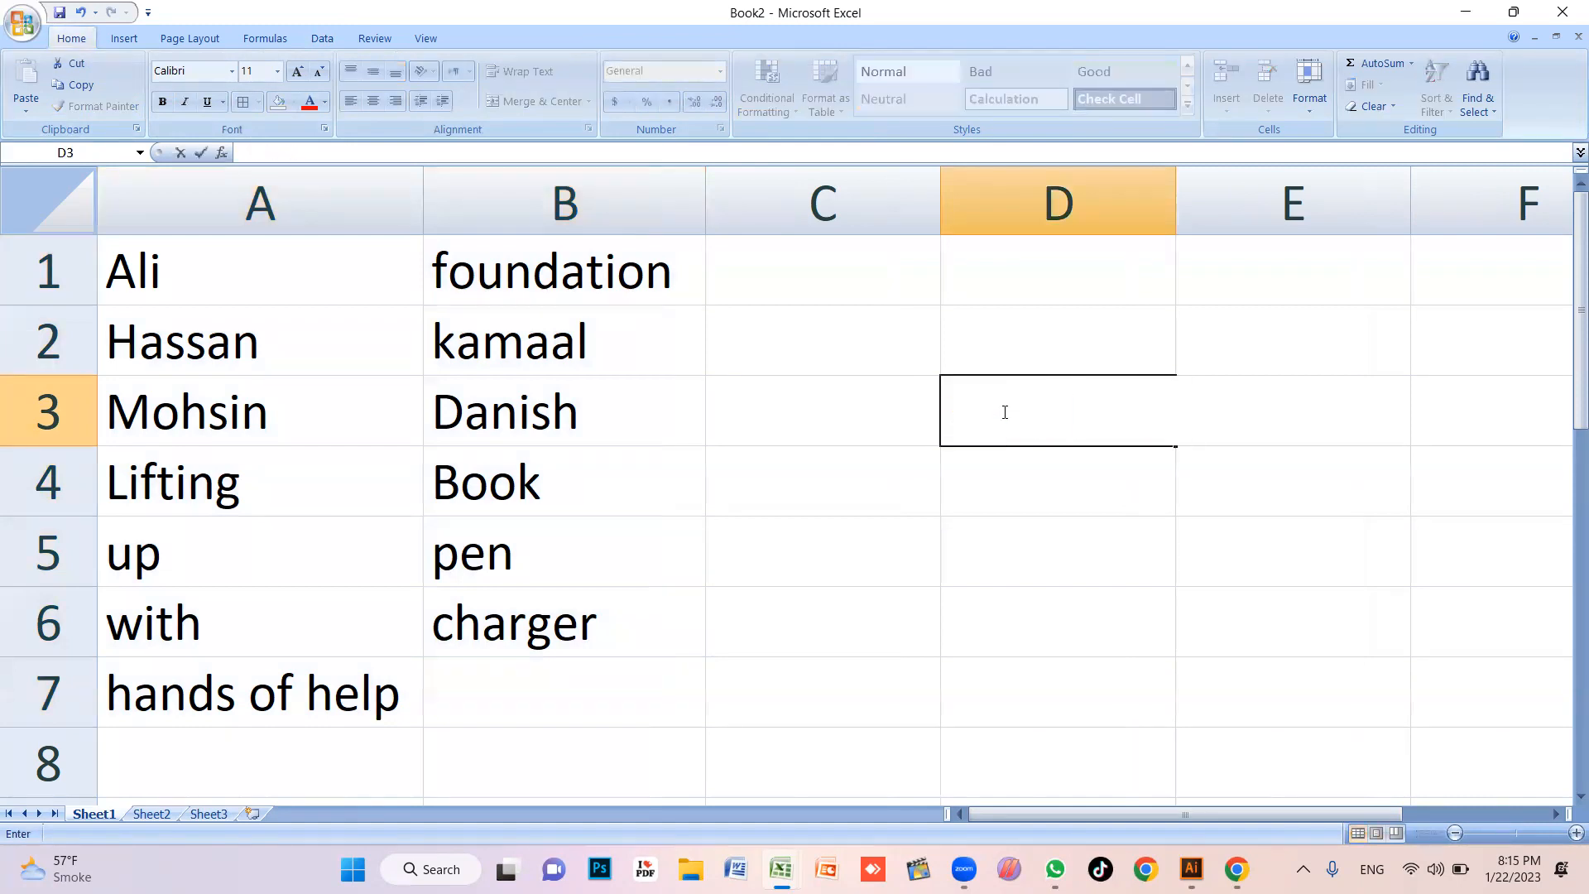
left_click(872, 468)
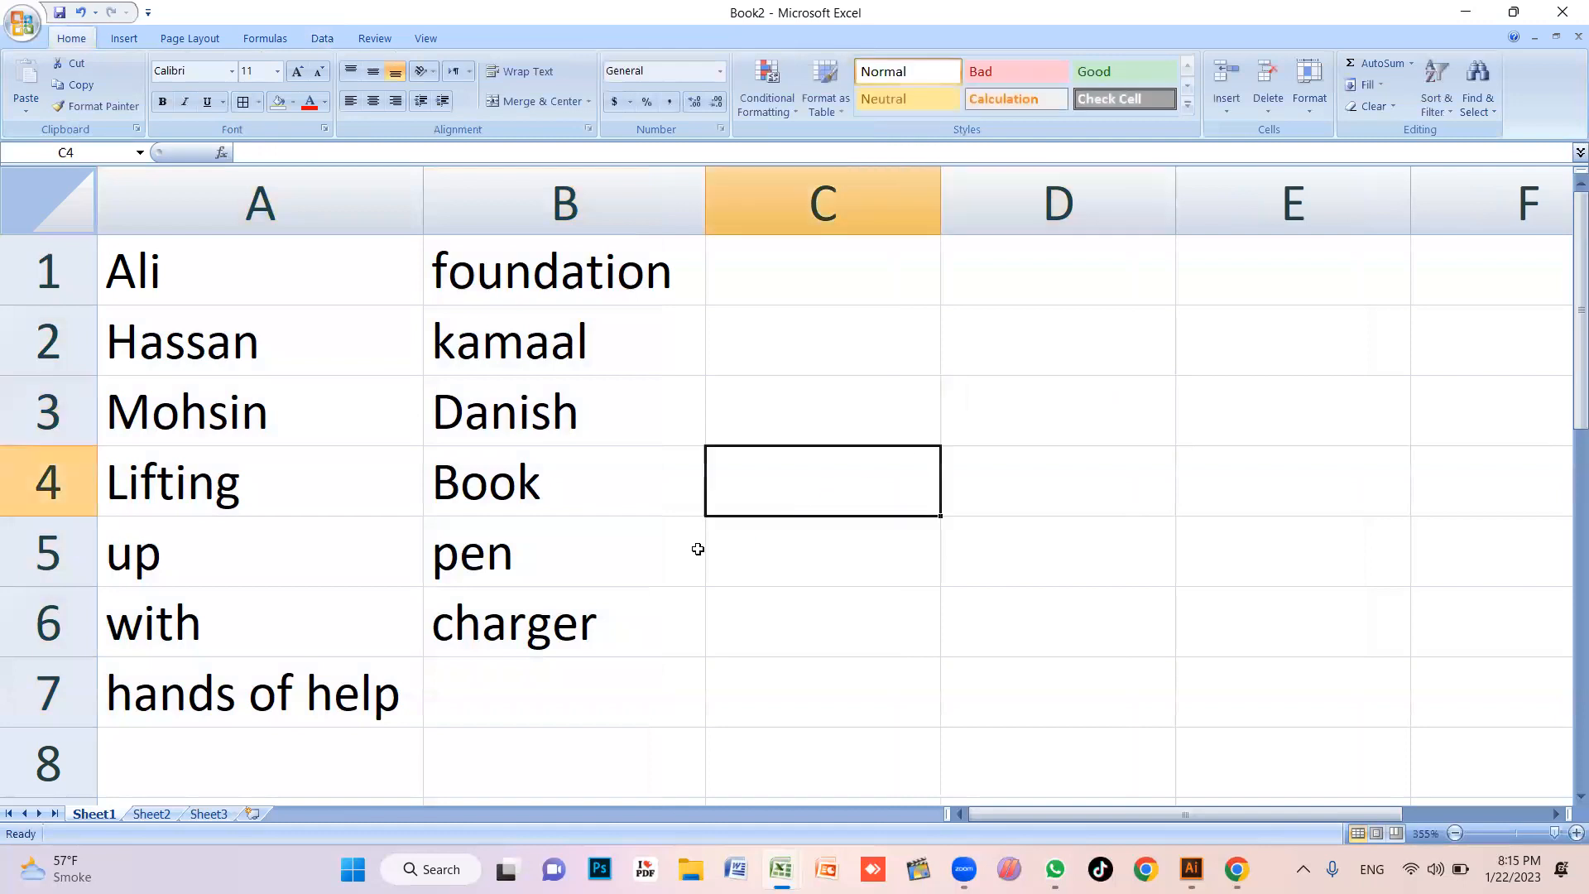
left_click(381, 475)
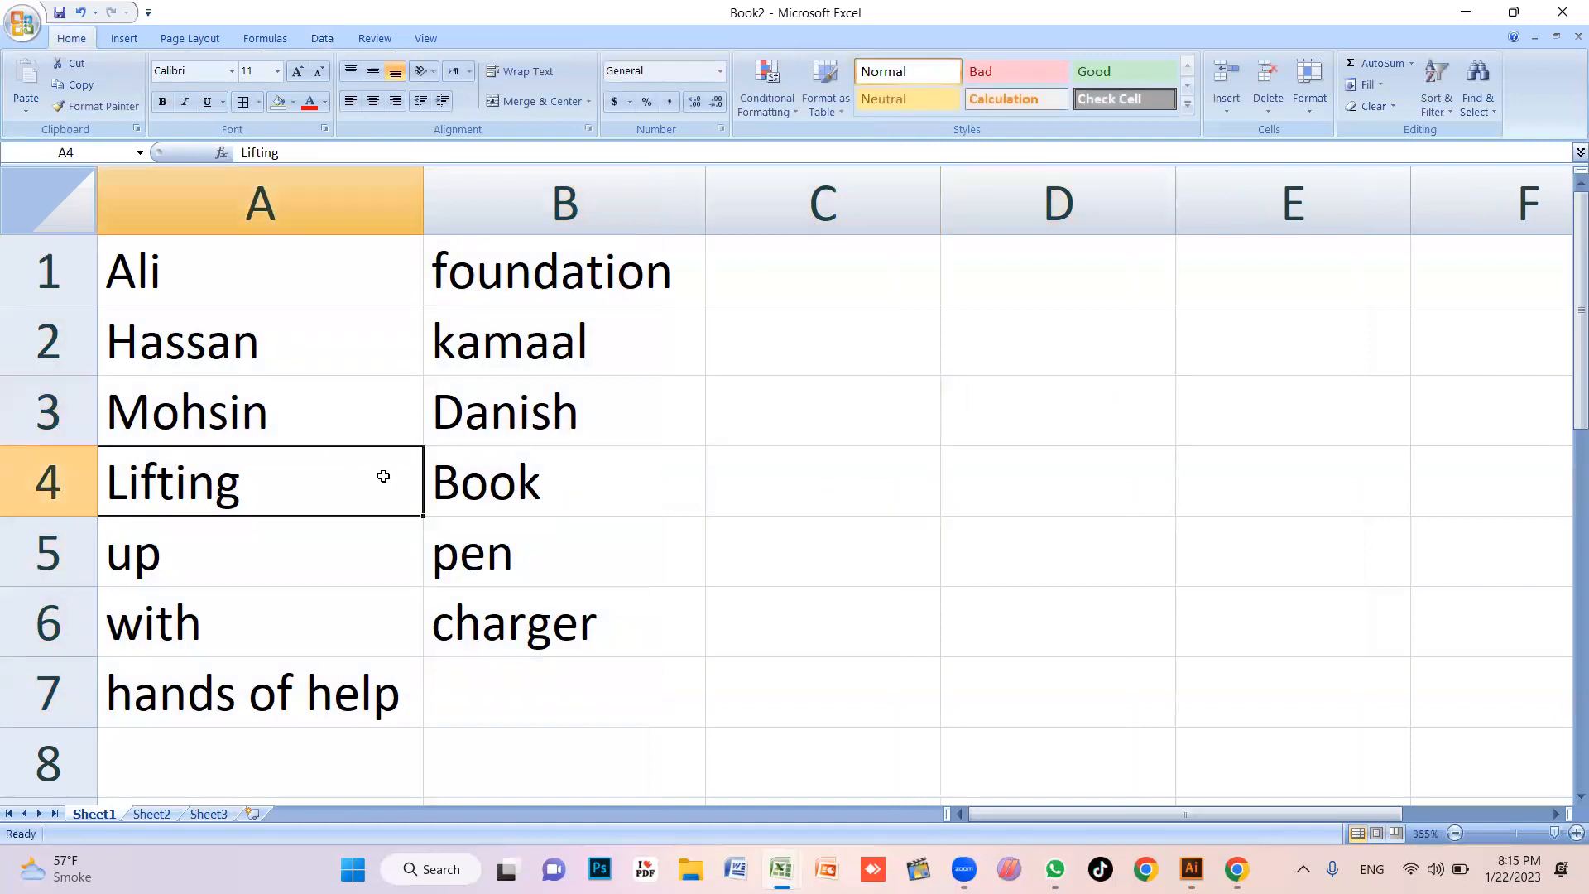
left_click(340, 329)
left_click_drag(207, 275, 585, 675)
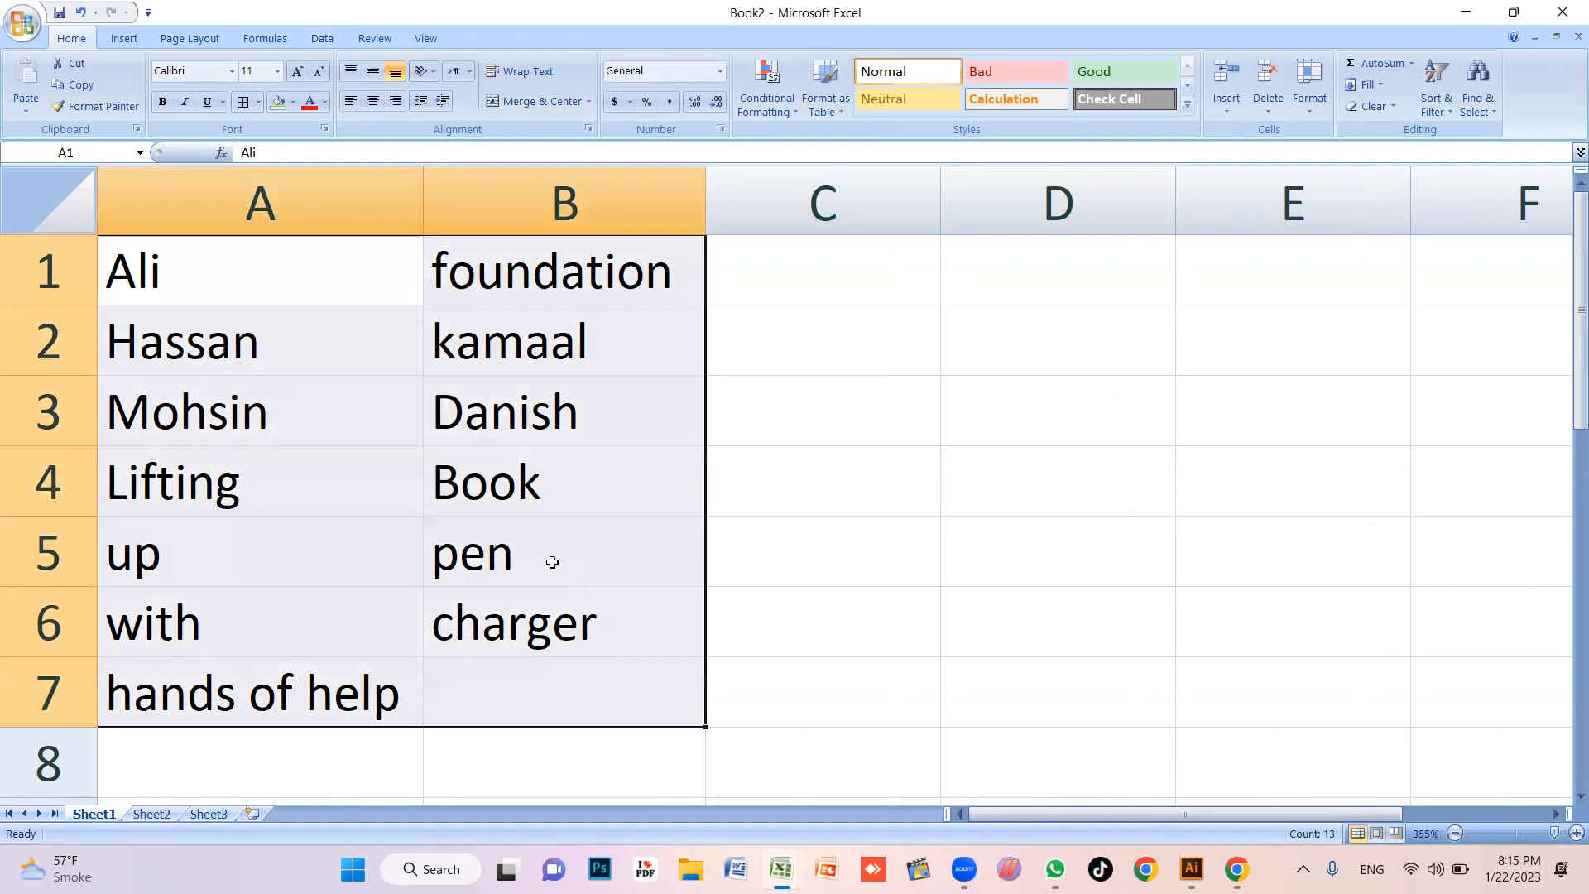
left_click(562, 484)
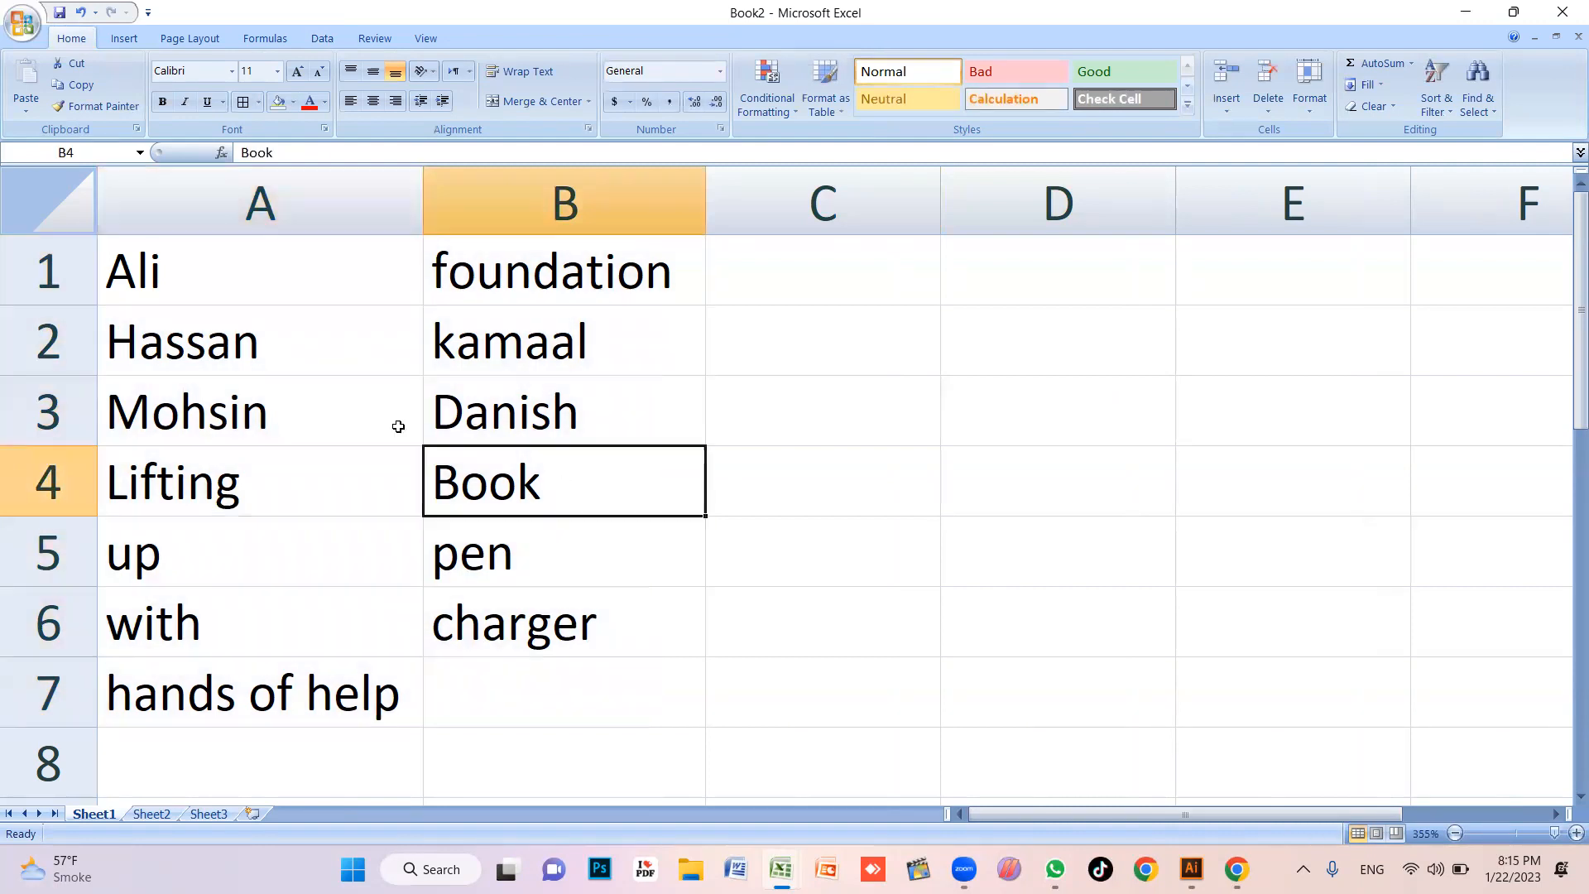
Apply the all-capitals Copperplate Gothic Bold font to the word list in A1:B7
left_click_drag(256, 273, 543, 692)
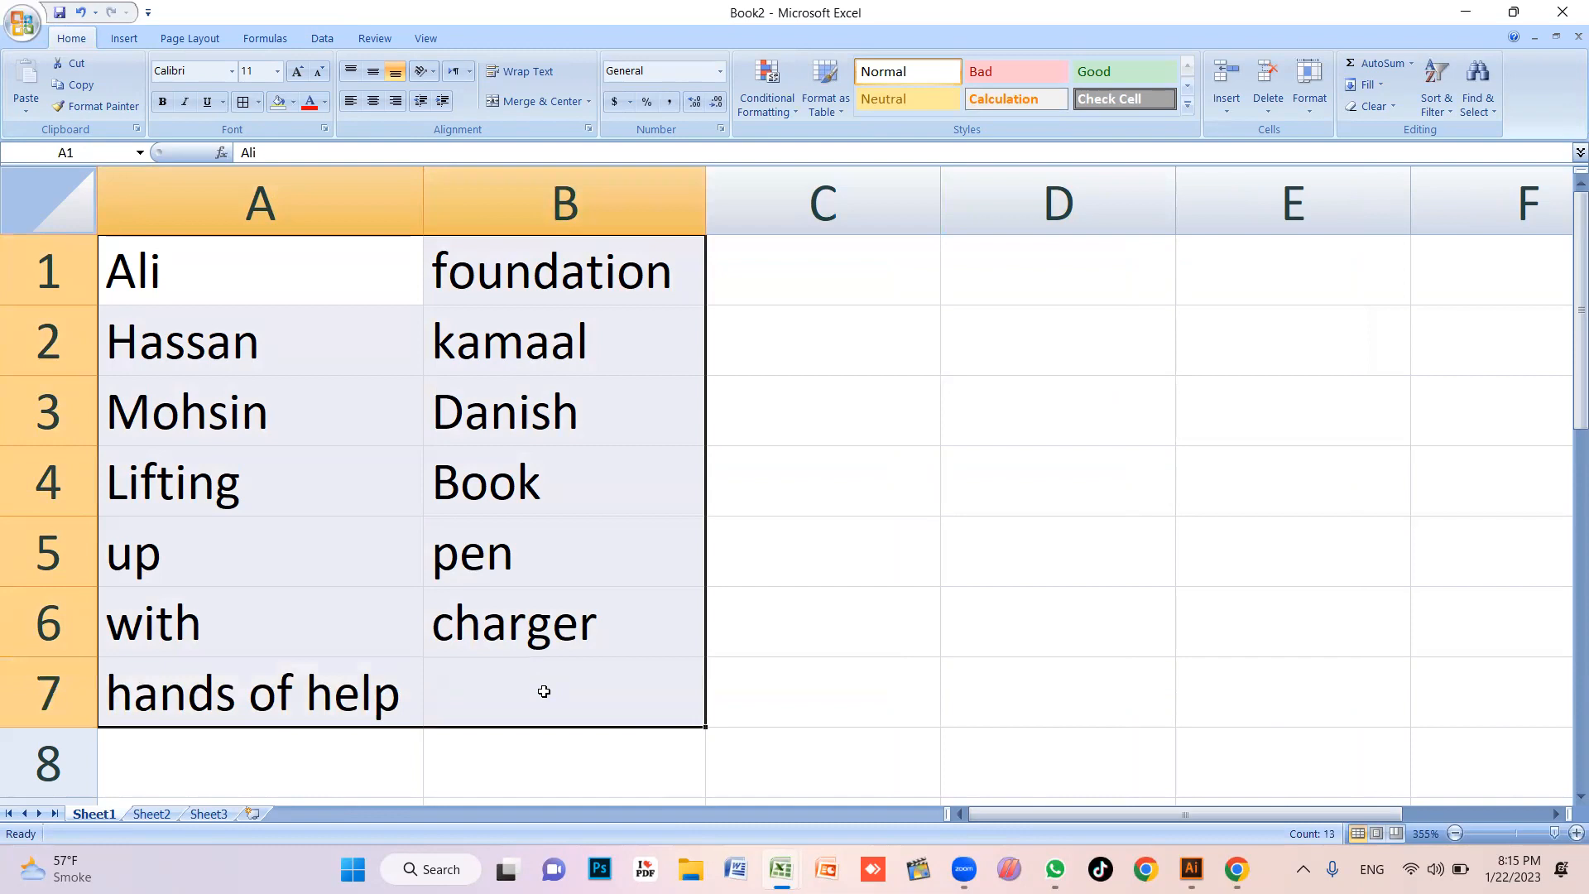
left_click(233, 71)
scroll(332, 389, "down", 1)
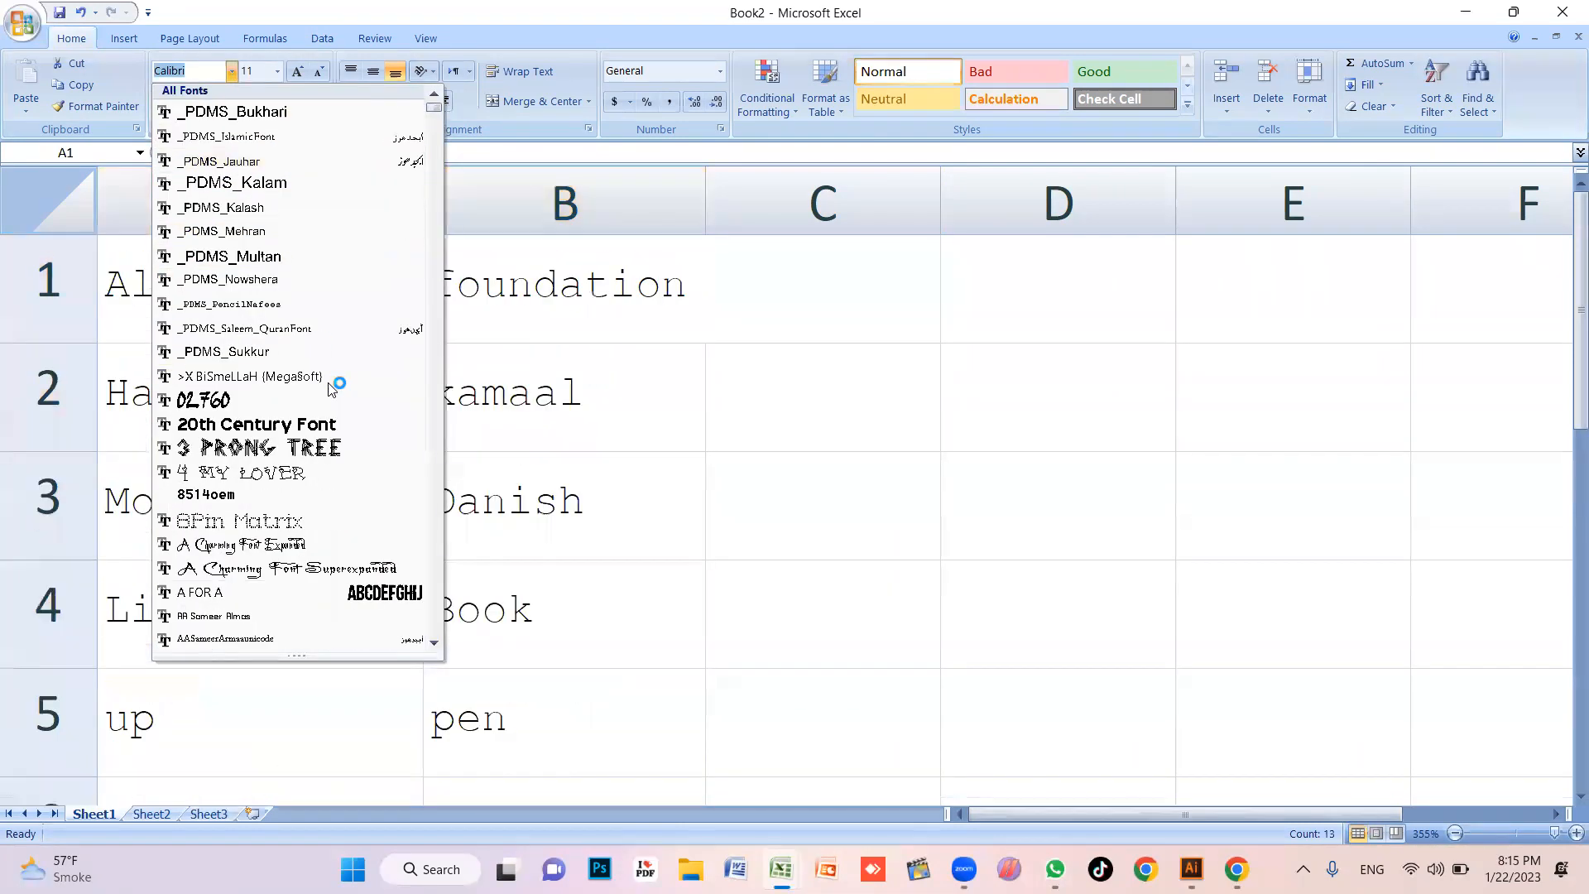
scroll(332, 389, "down", 8)
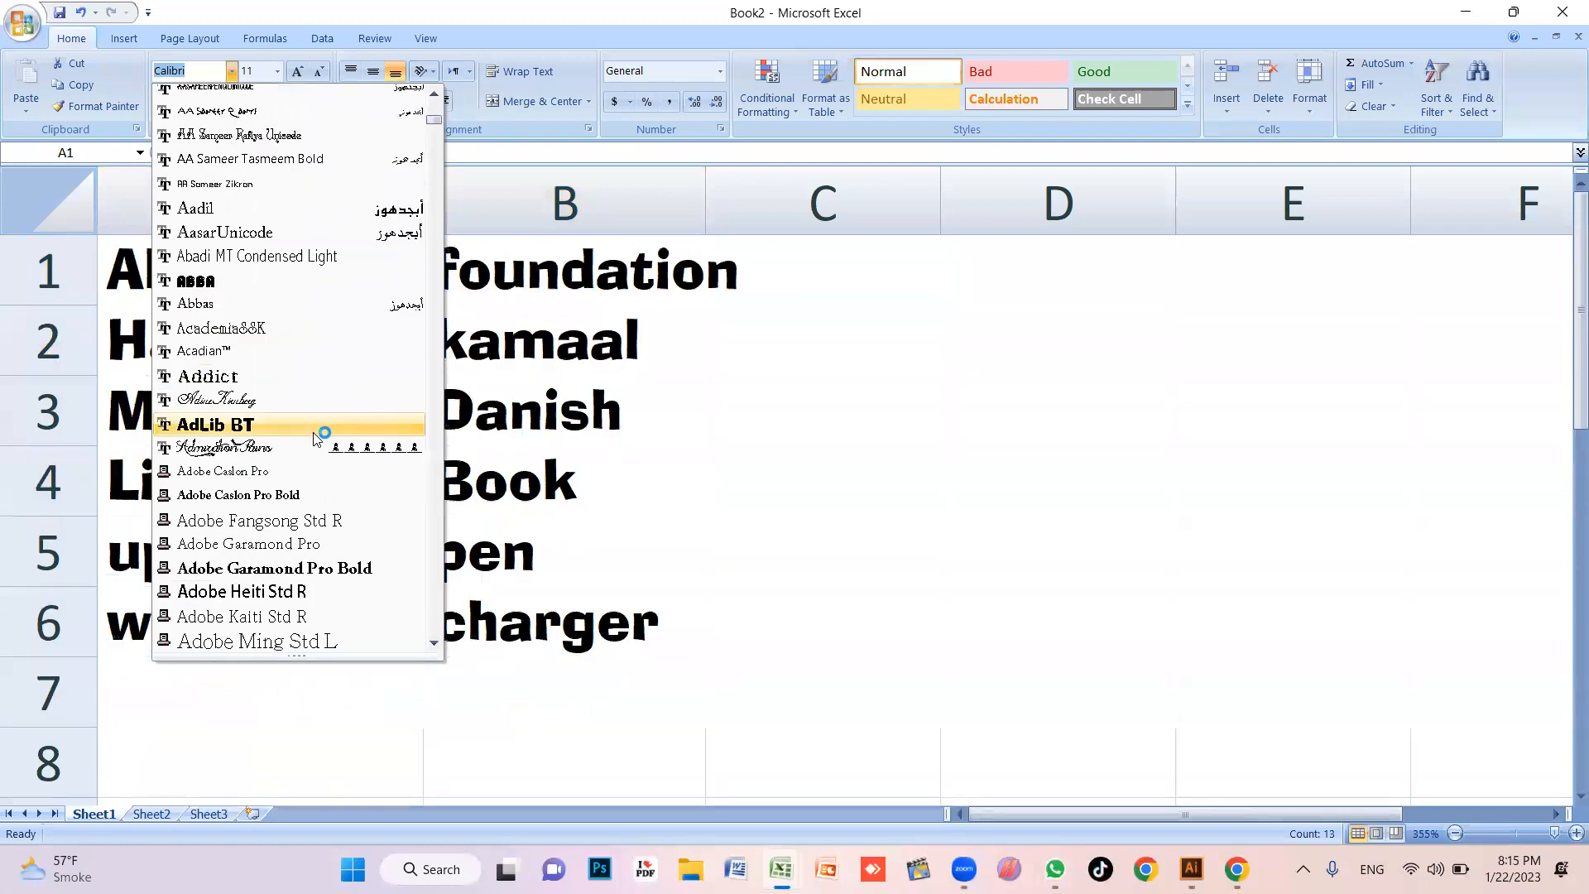
scroll(314, 437, "down", 7)
scroll(306, 468, "down", 12)
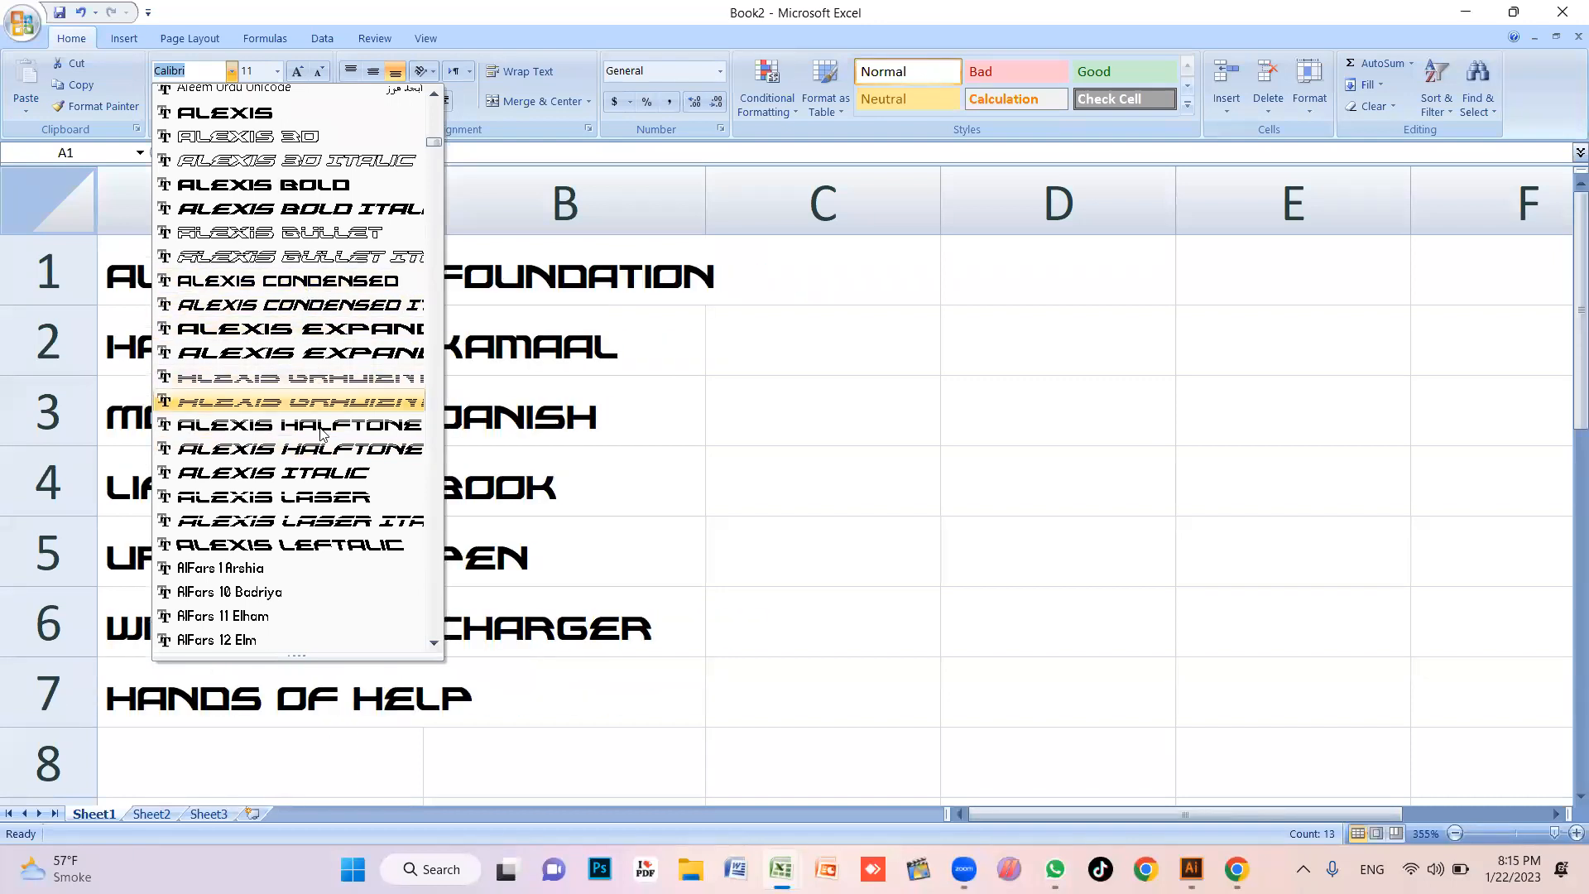
scroll(306, 430, "down", 12)
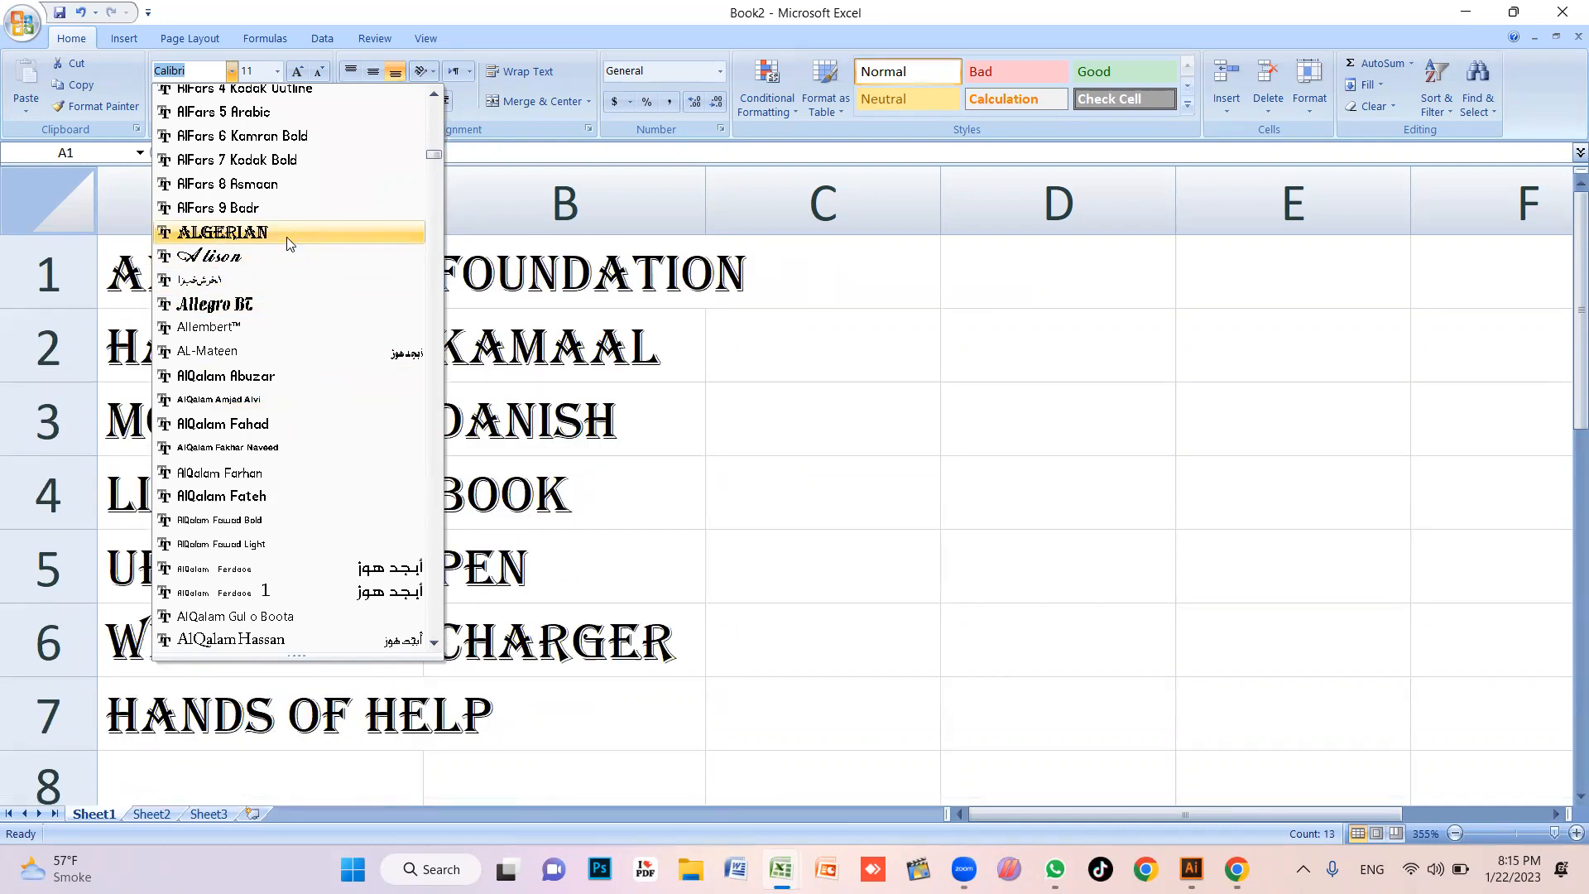
scroll(297, 422, "down", 10)
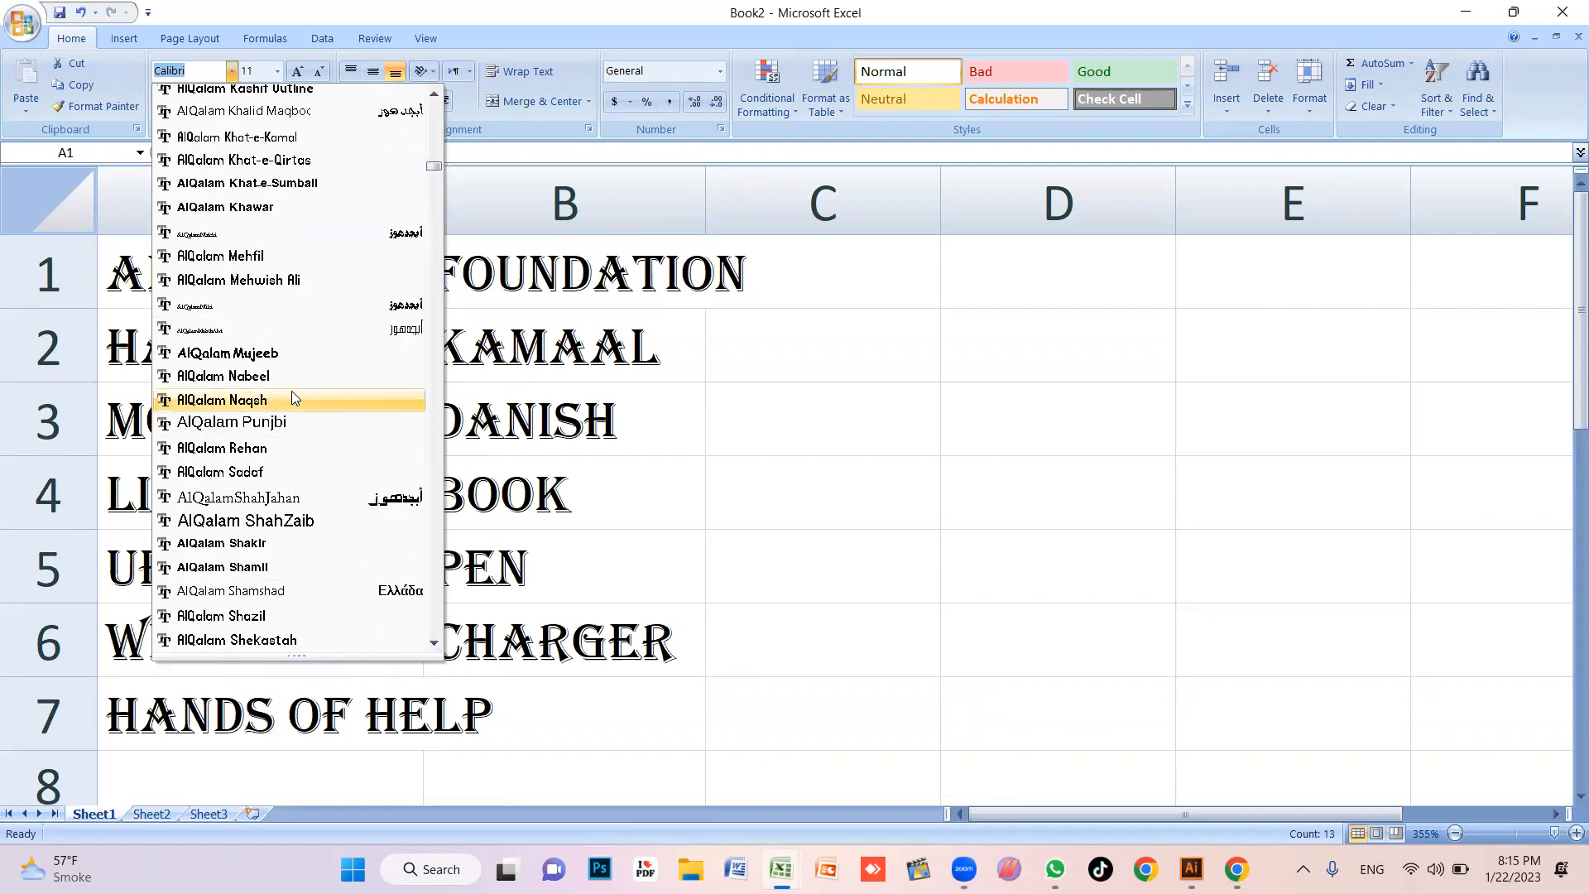
scroll(293, 394, "down", 4)
type("Copperplate G")
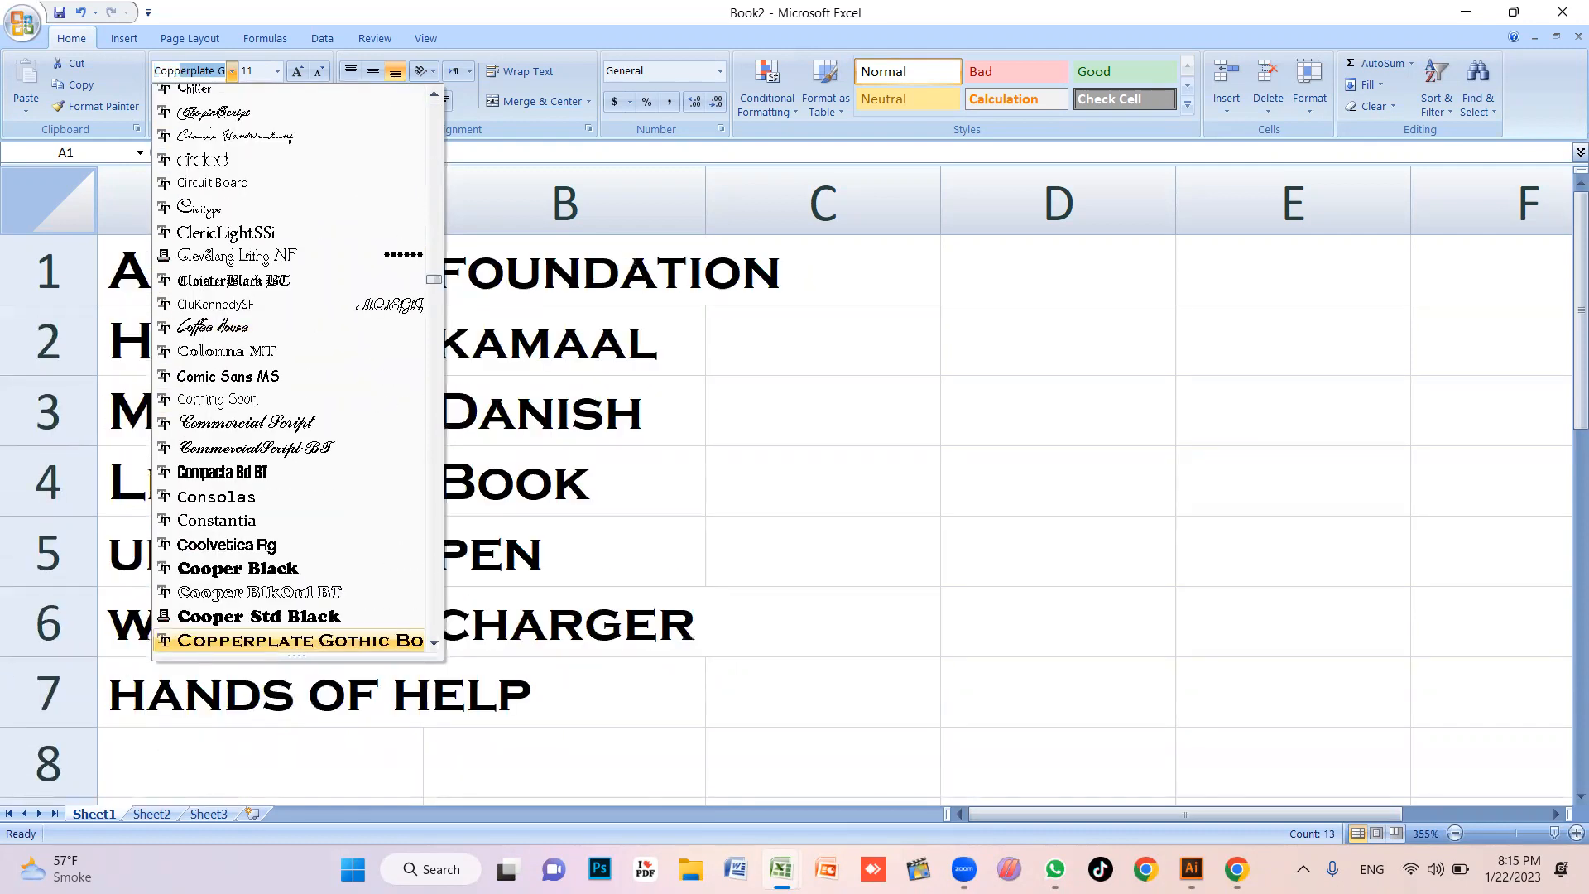
key("Return")
Widen columns A and B to fit their longest entries in the new font
left_click(565, 405)
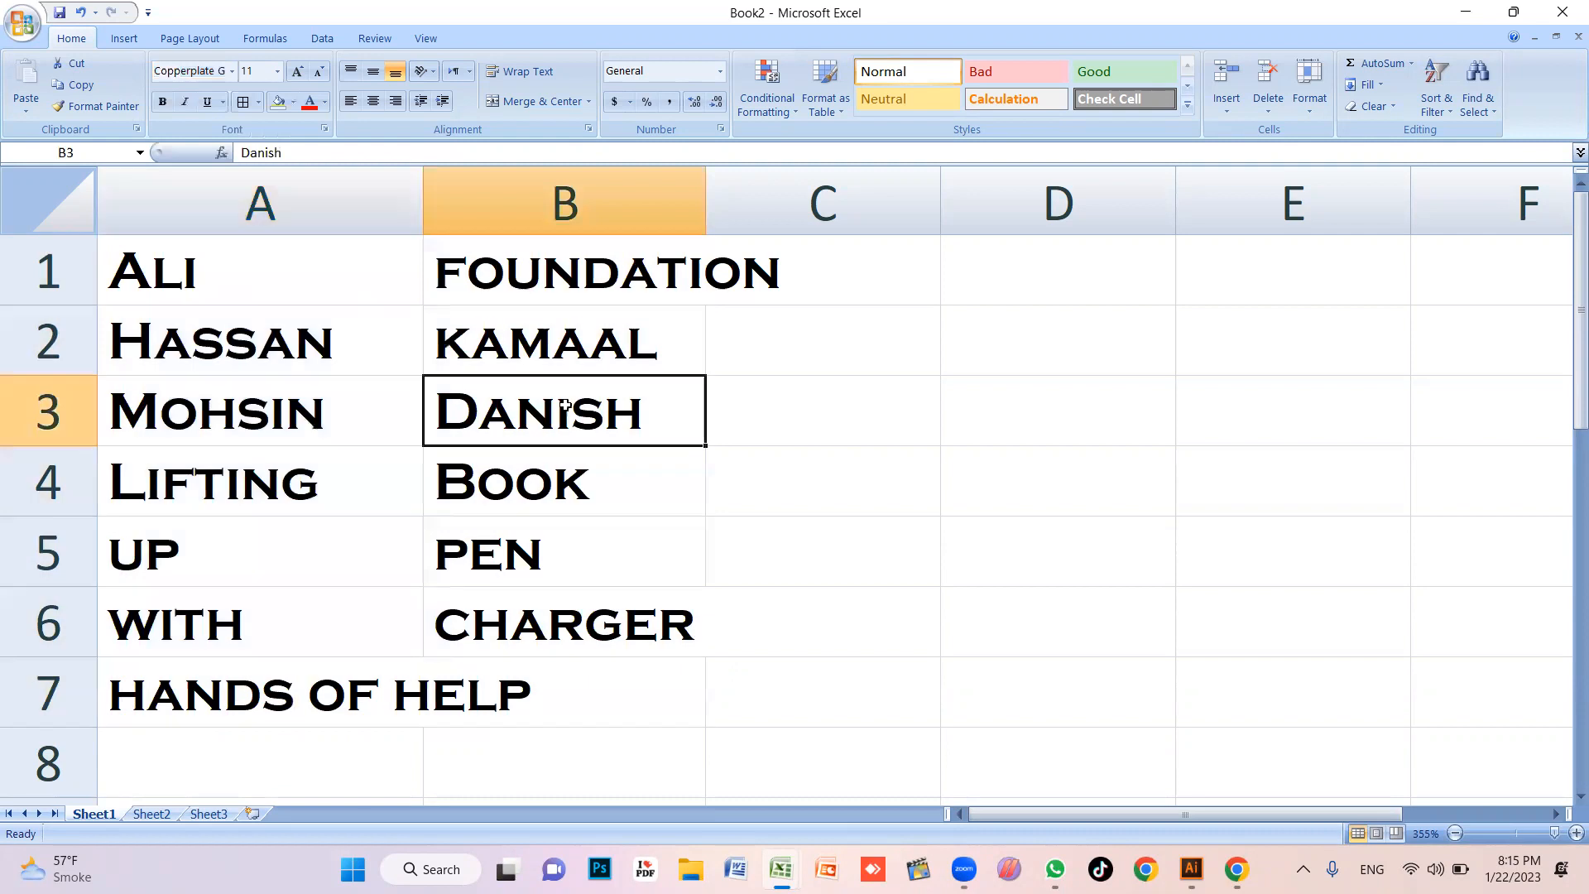
double_click(426, 221)
double_click(845, 189)
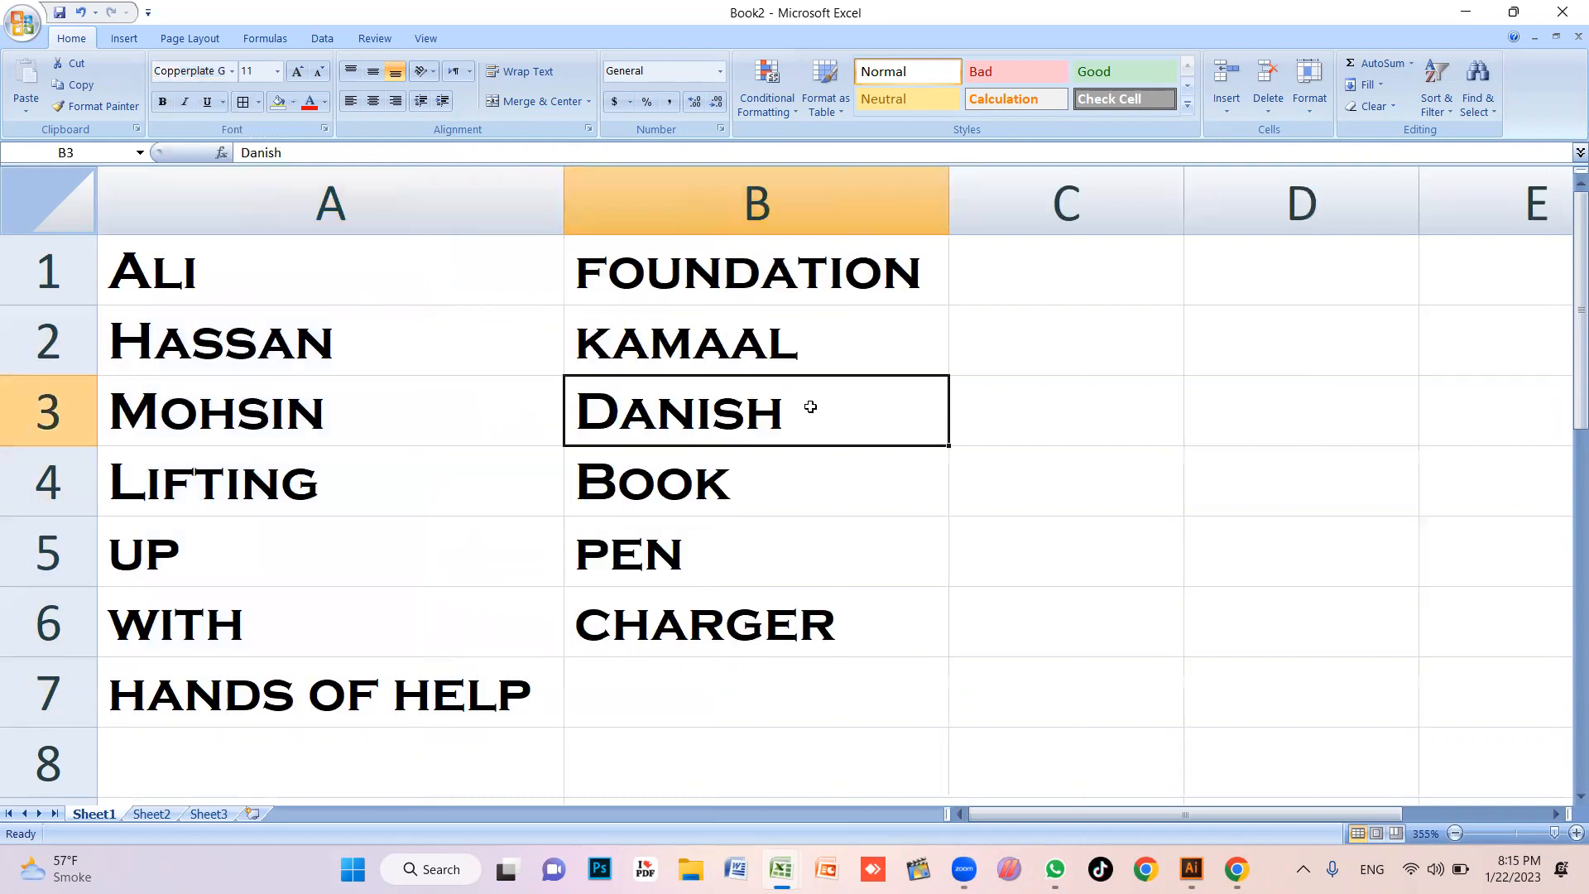
left_click(696, 284)
left_click(682, 418)
left_click(674, 502)
left_click(671, 598)
left_click_drag(240, 276, 791, 698)
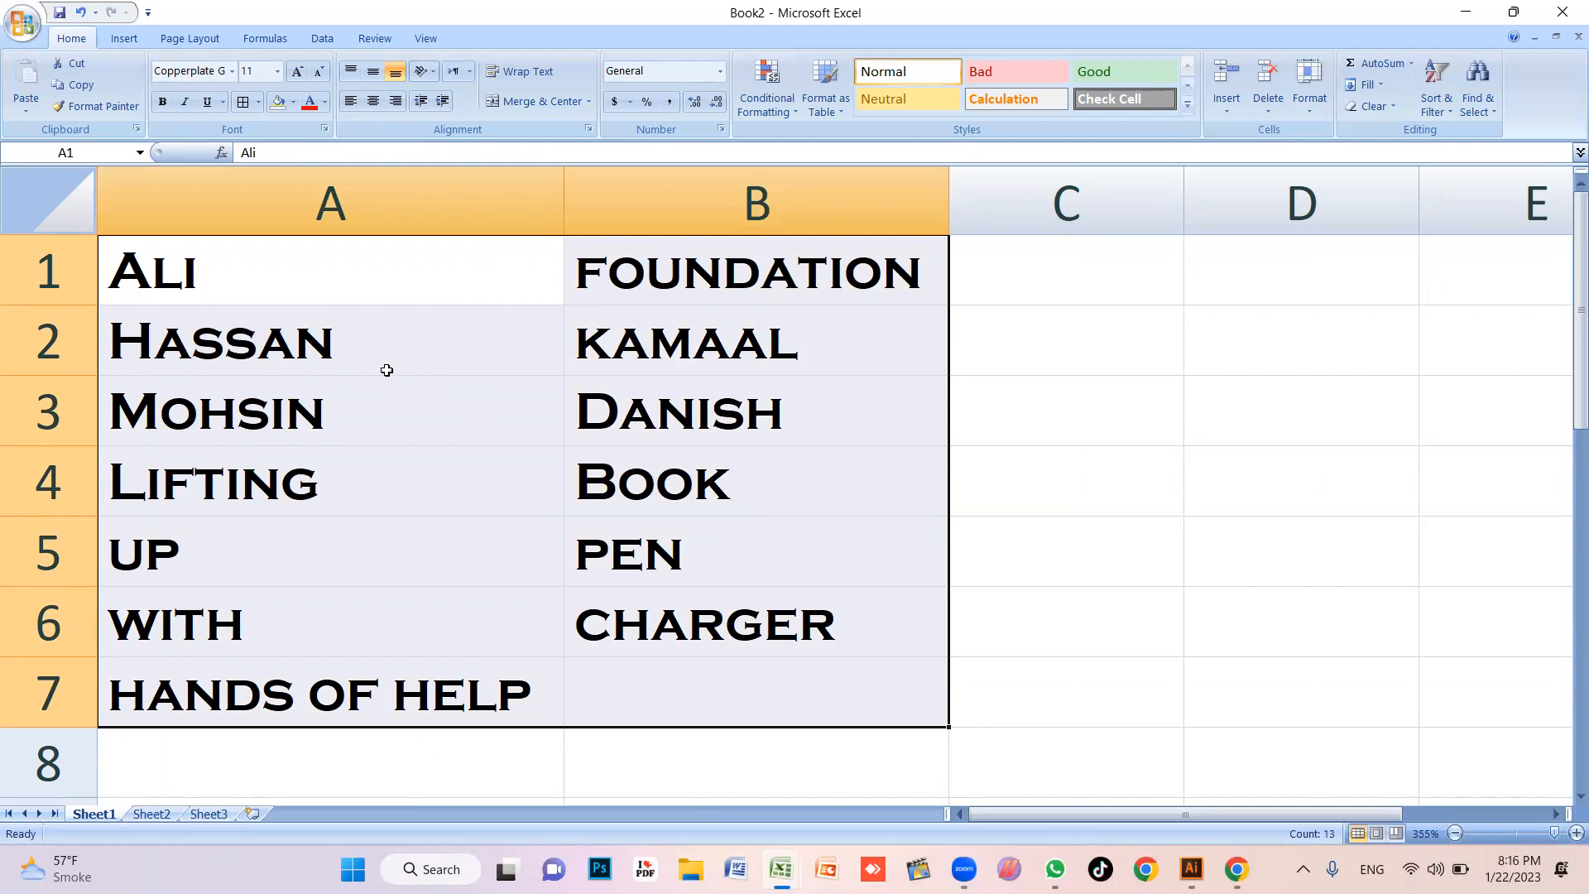
left_click(404, 425)
left_click(501, 536)
left_click(727, 631)
left_click(760, 447)
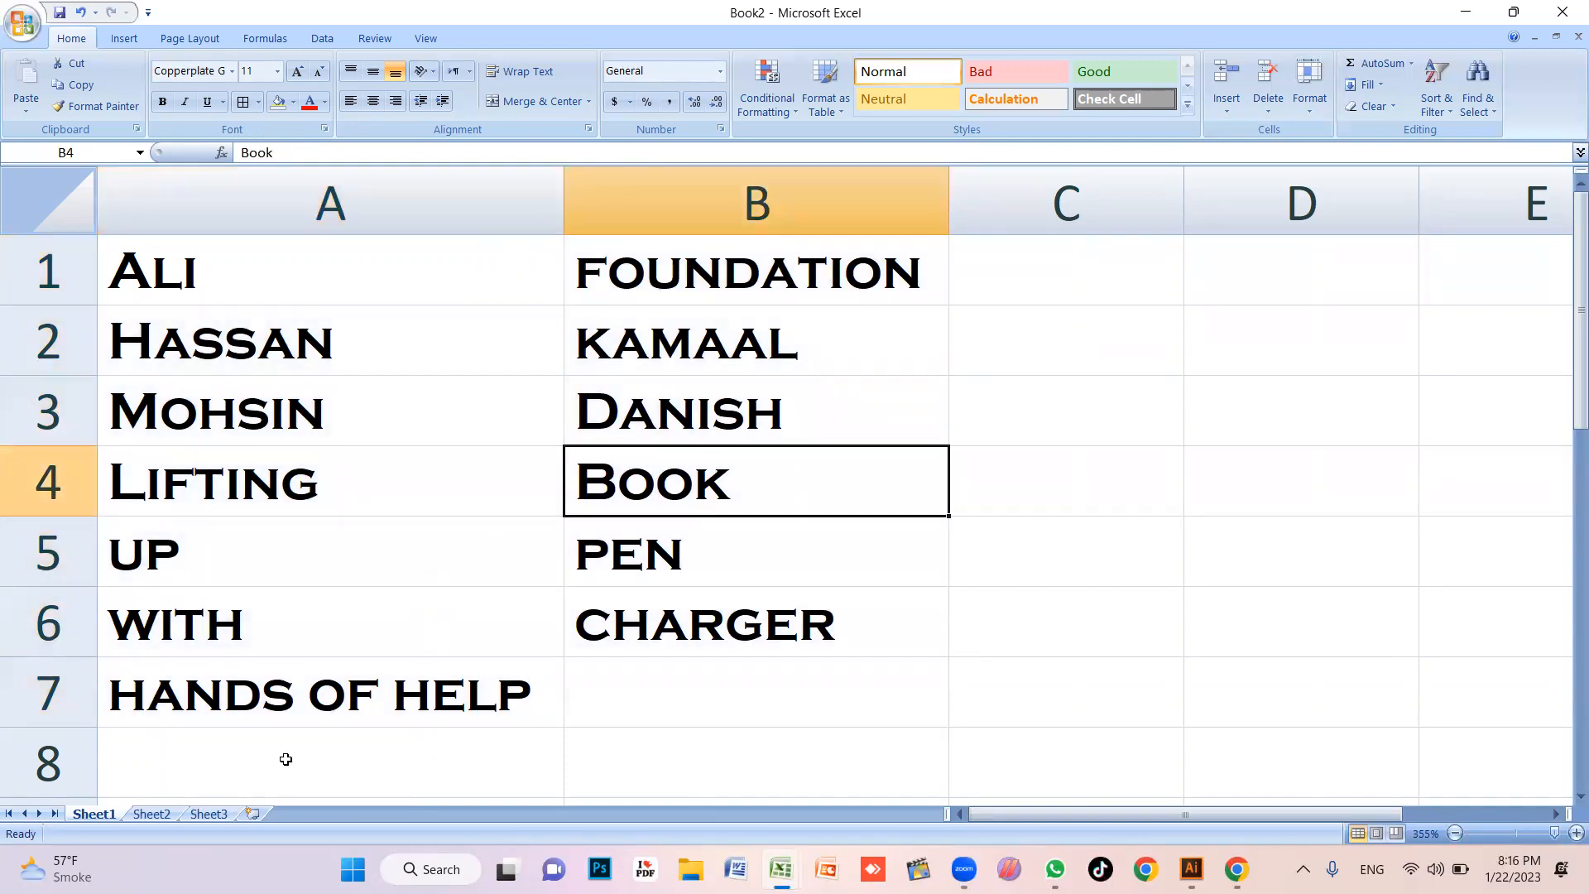
Close the Book2 word list workbook without saving its changes
left_click(1564, 15)
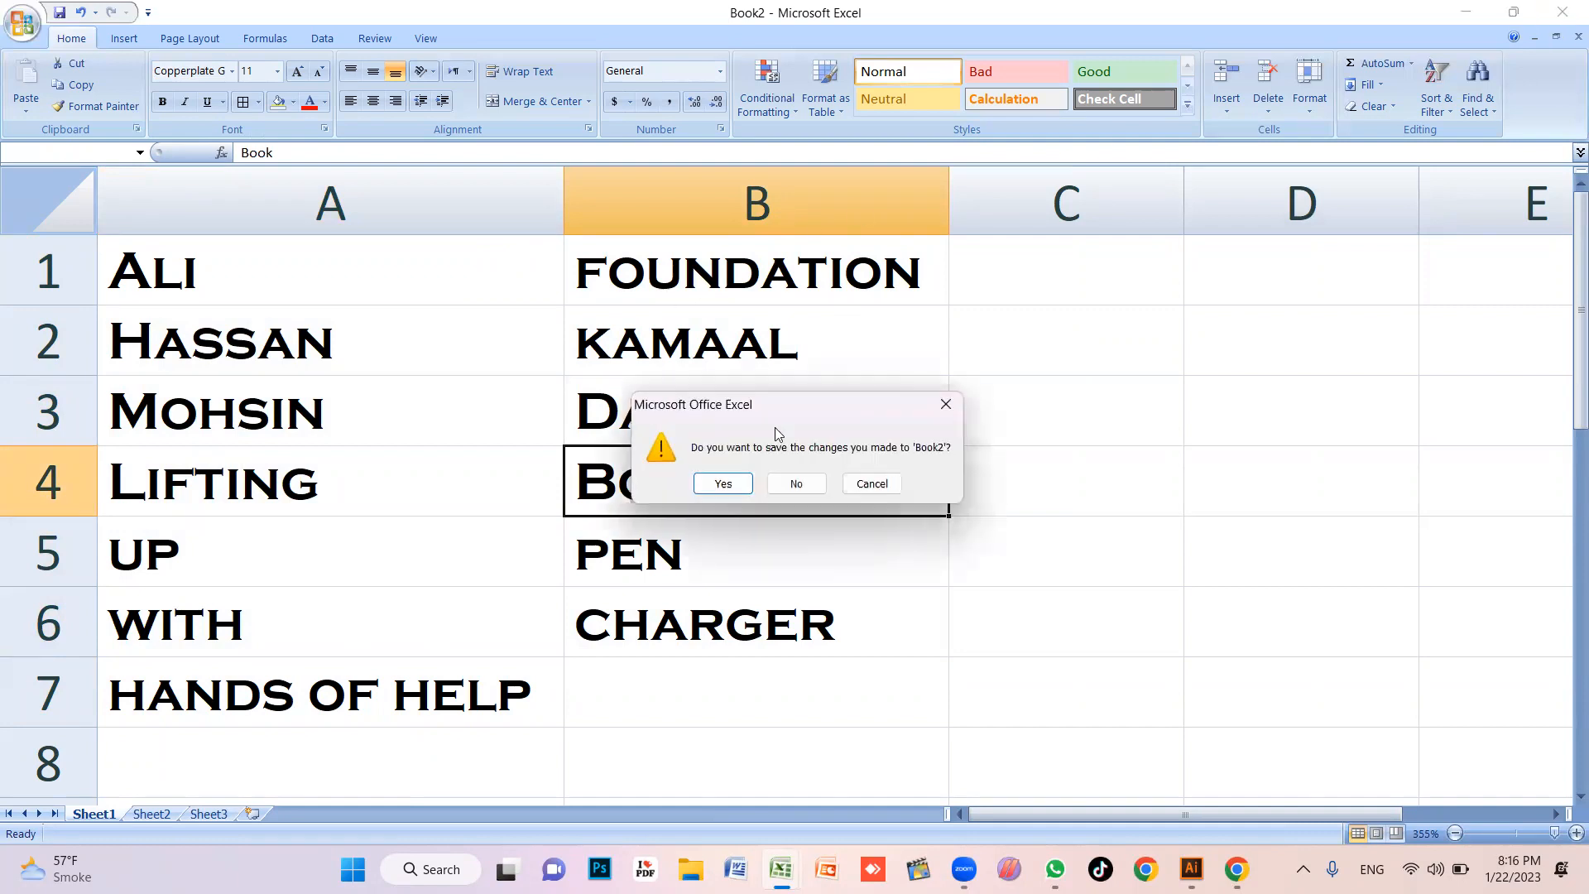
left_click(803, 490)
left_click(728, 438)
left_click(618, 369)
left_click(701, 469)
Clear the contact table in C3:E9 on the Captial Case sheet
left_click_drag(459, 351, 956, 653)
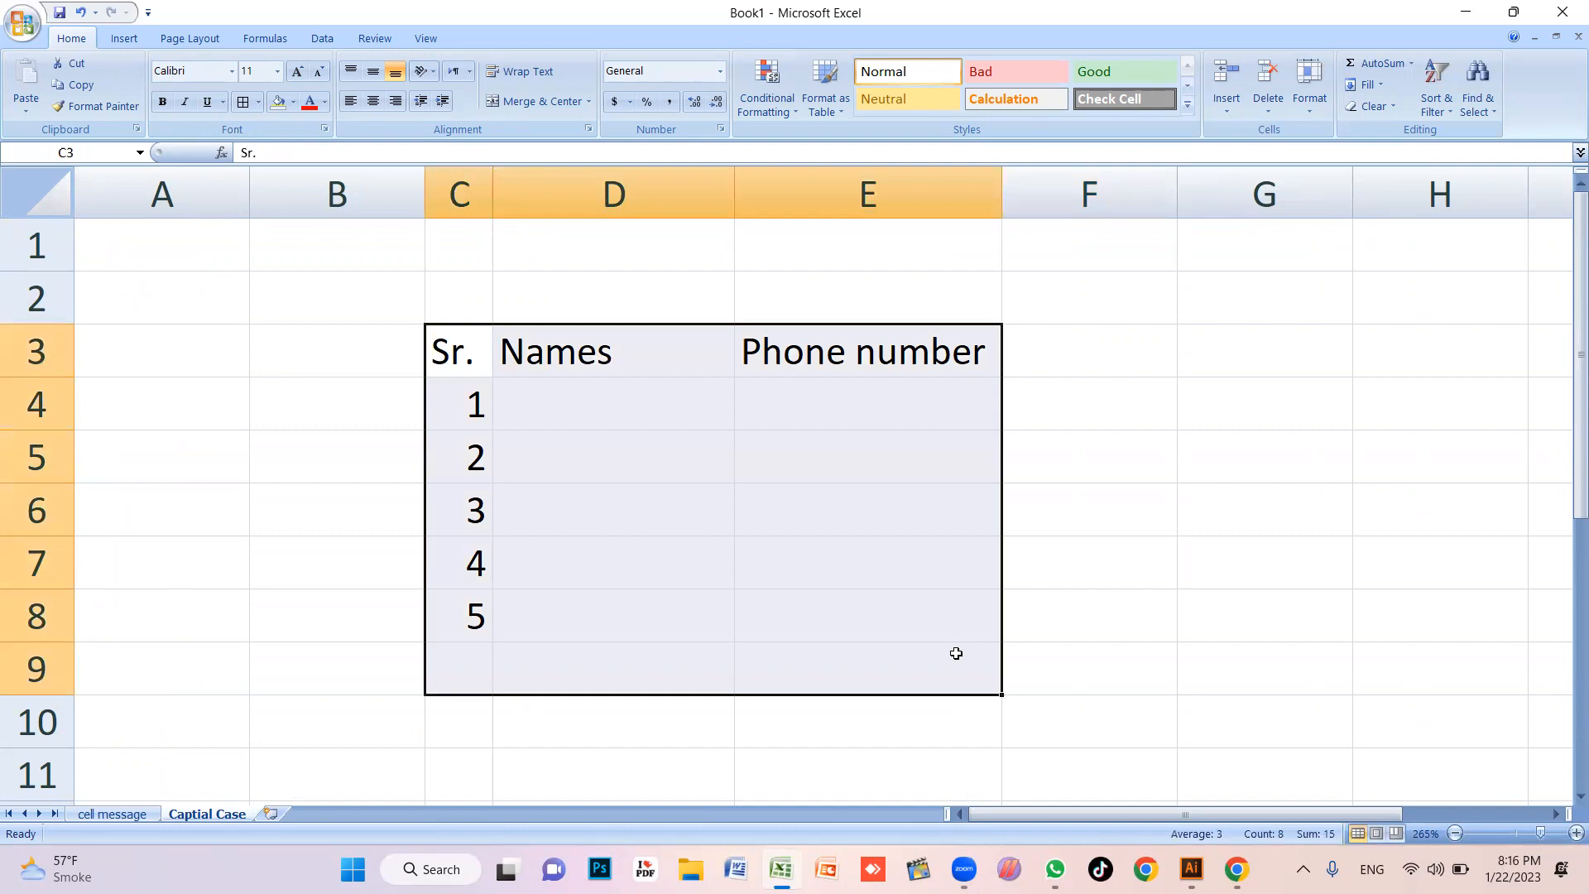
key("Delete")
left_click(517, 423)
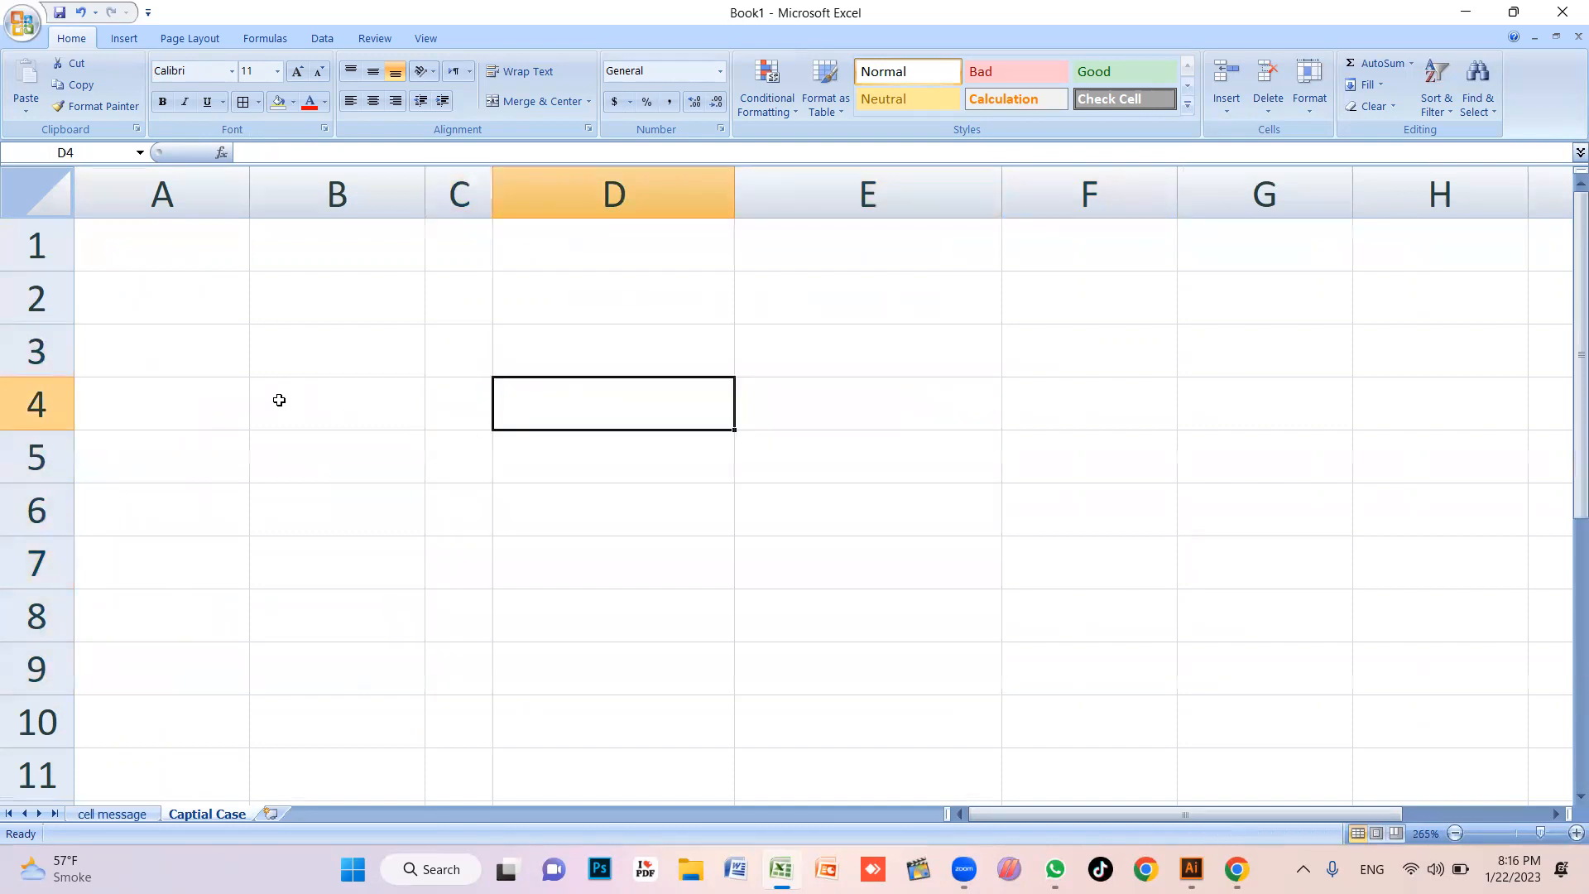
left_click(278, 400)
Create a new blank workbook and enter the header ID in cell A1
key("ctrl+n")
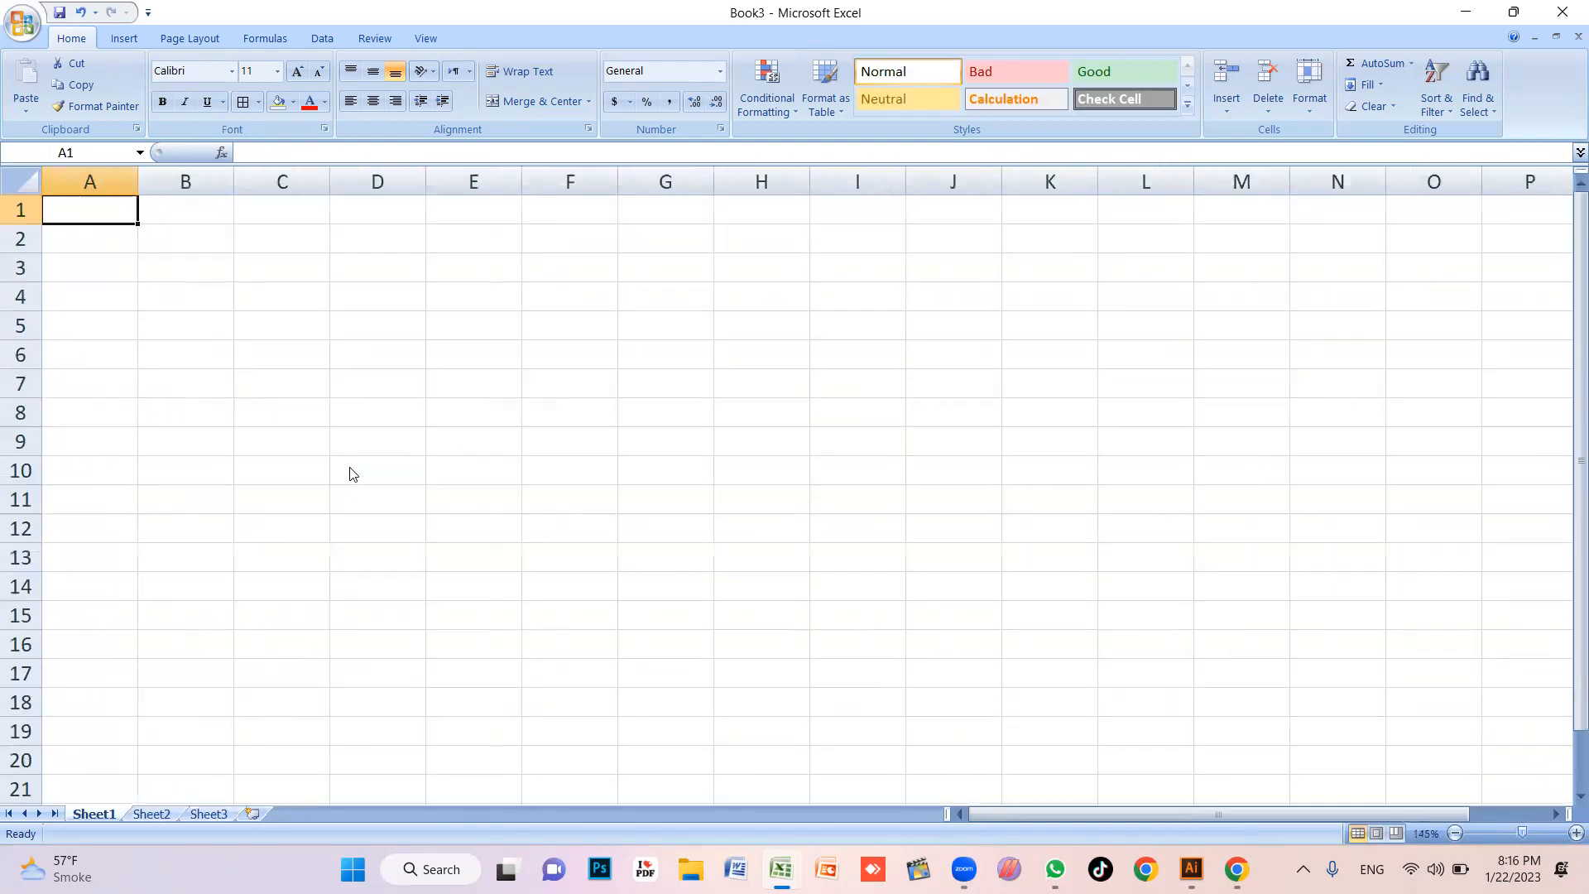
scroll(349, 473, "up", 10, "ctrl")
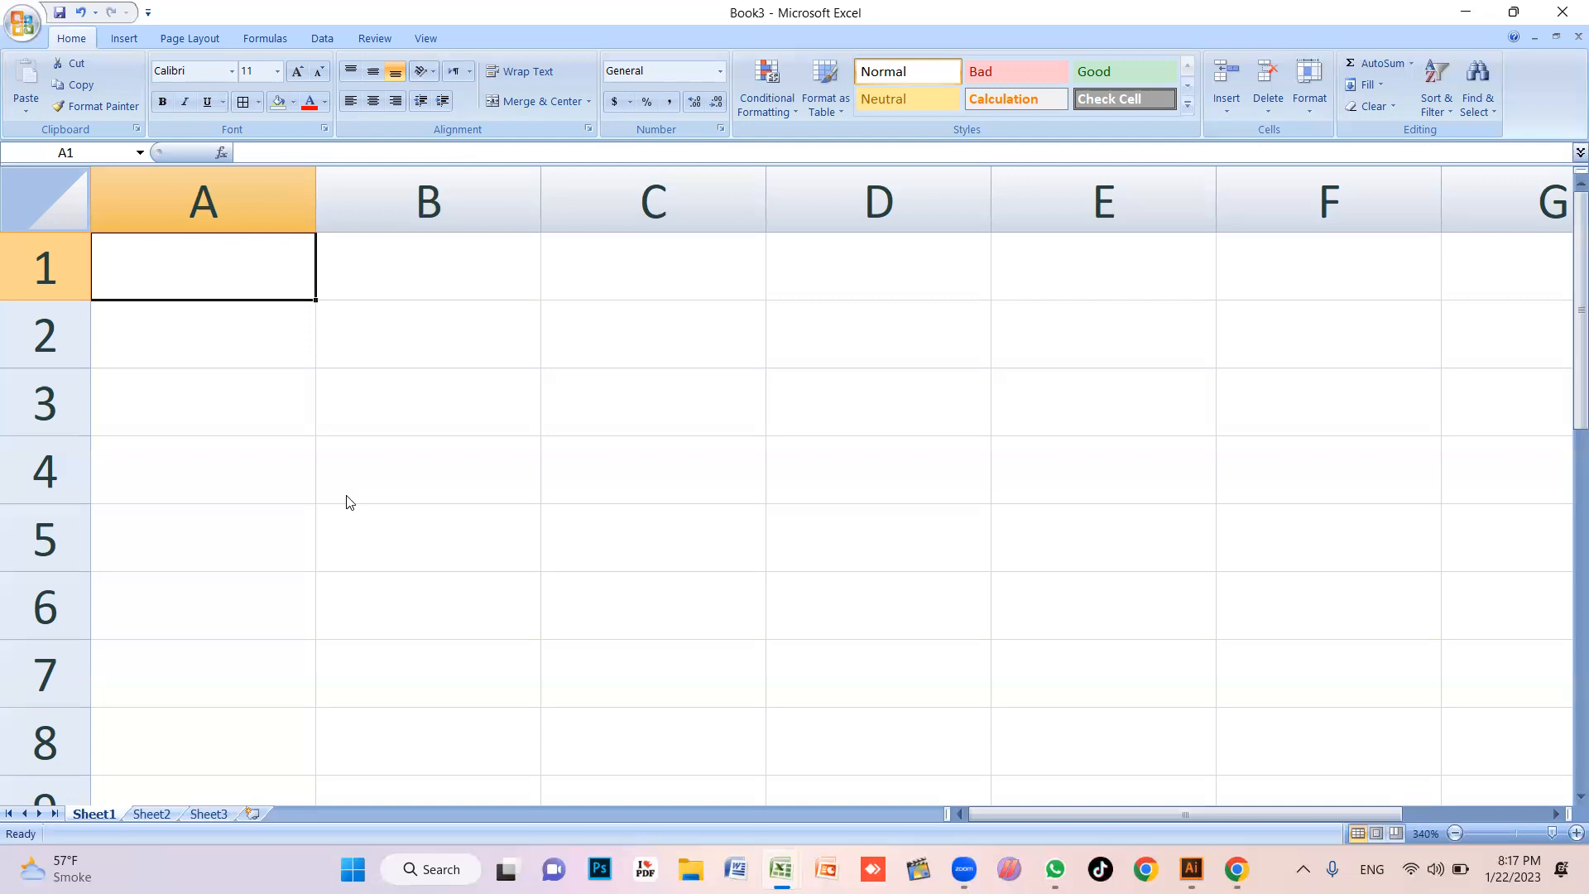
type("Prod")
key("BackSpace")
key("BackSpace")
key("BackSpace")
key("BackSpace")
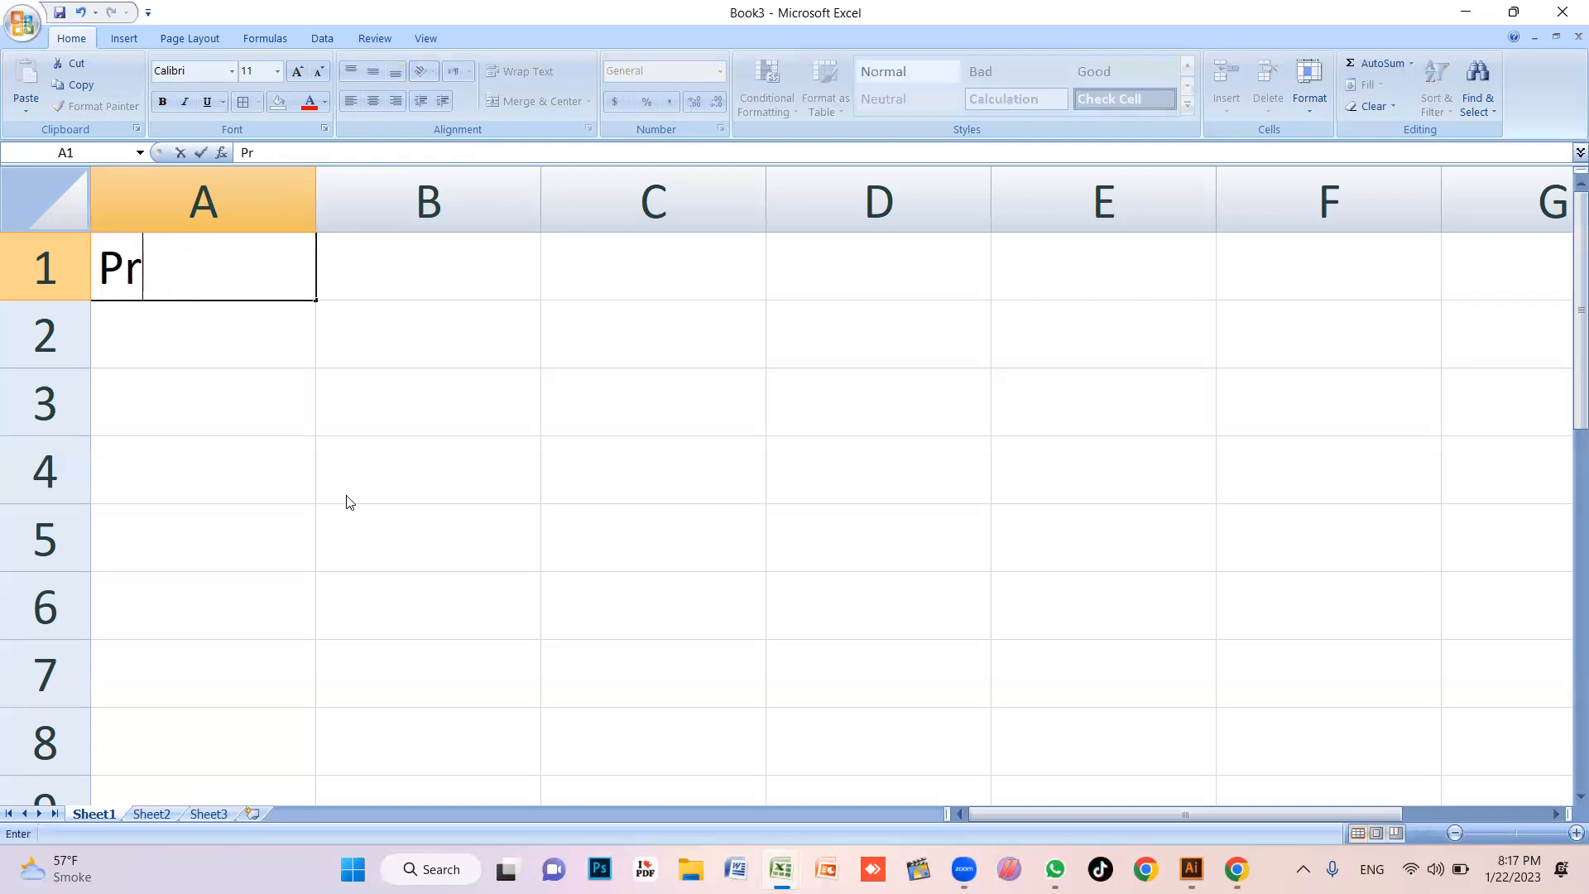
type("ID")
key("Return")
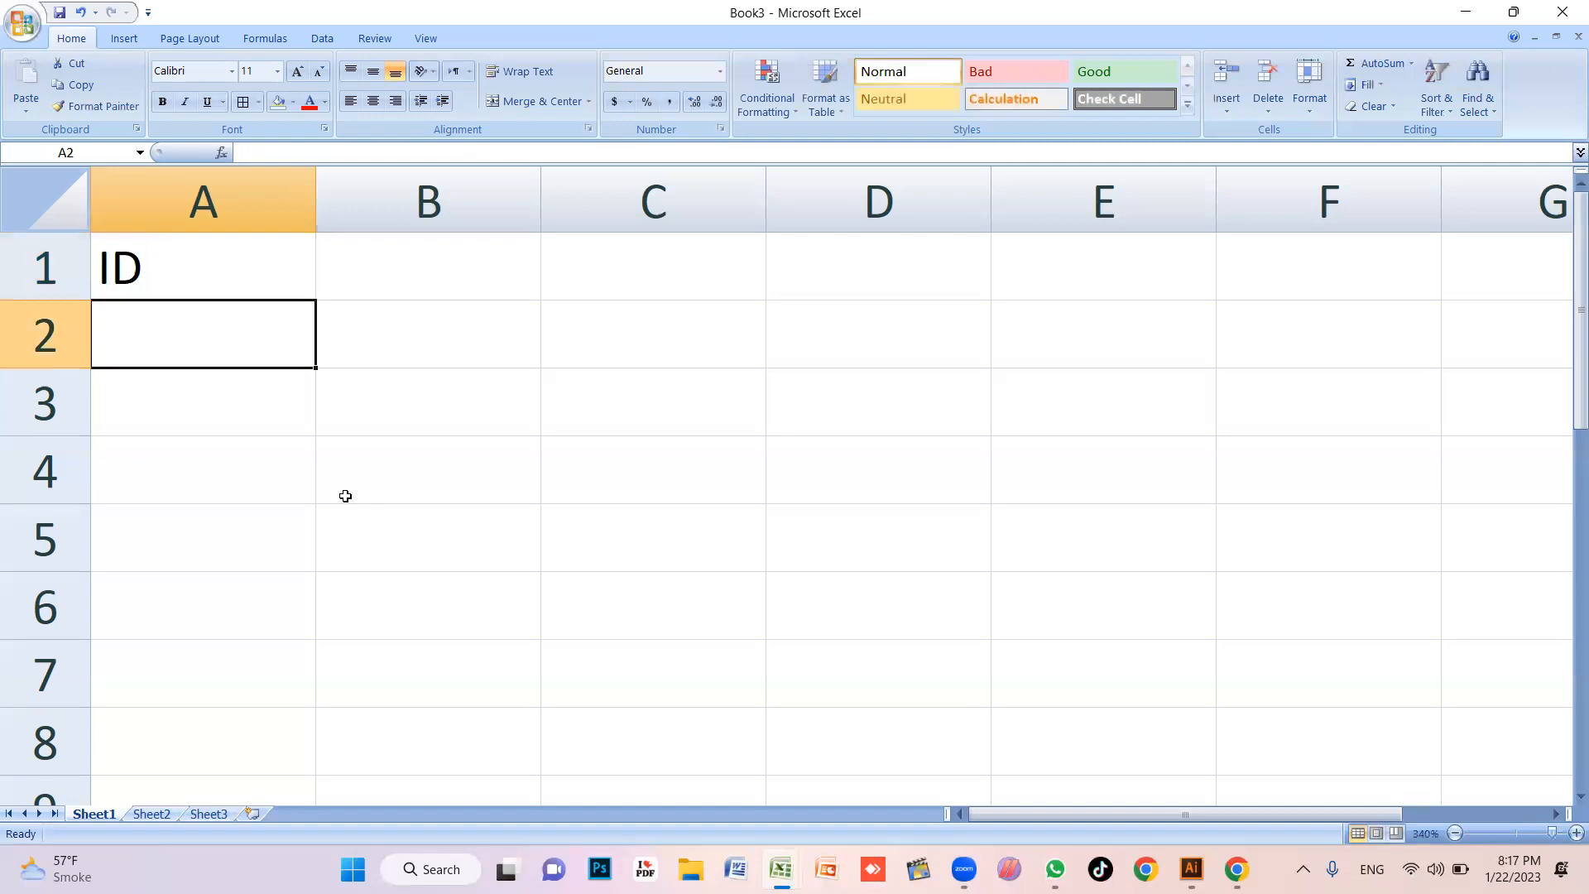
Enter 520, 530 and 5403 under the ID header in cells A2 to A4
type("520")
key("Return")
type("530")
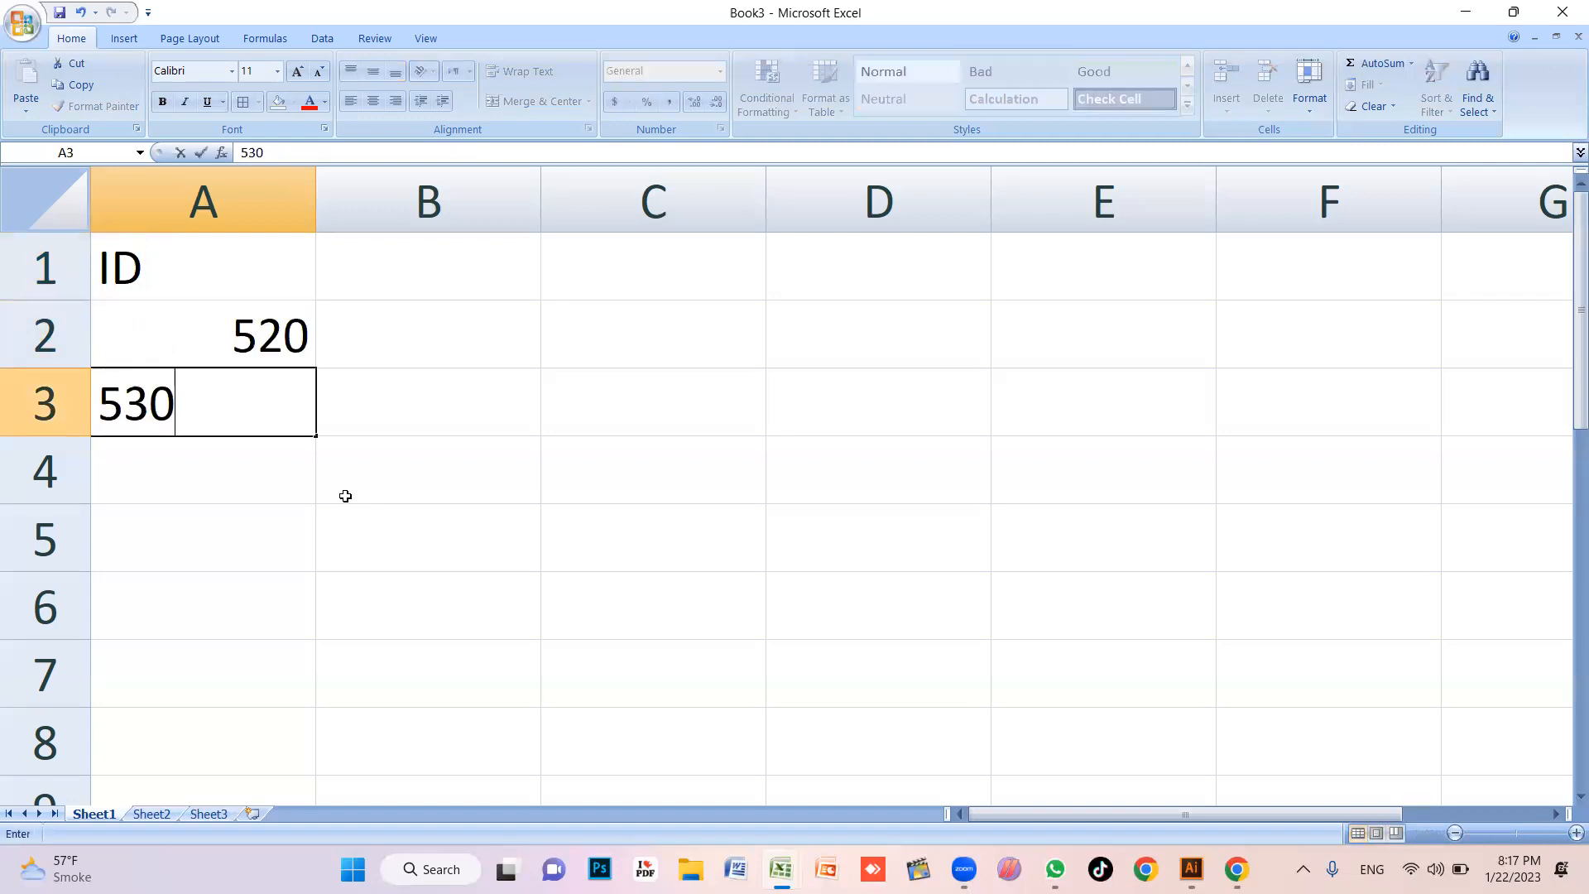
key("Return")
type("5403")
key("Return")
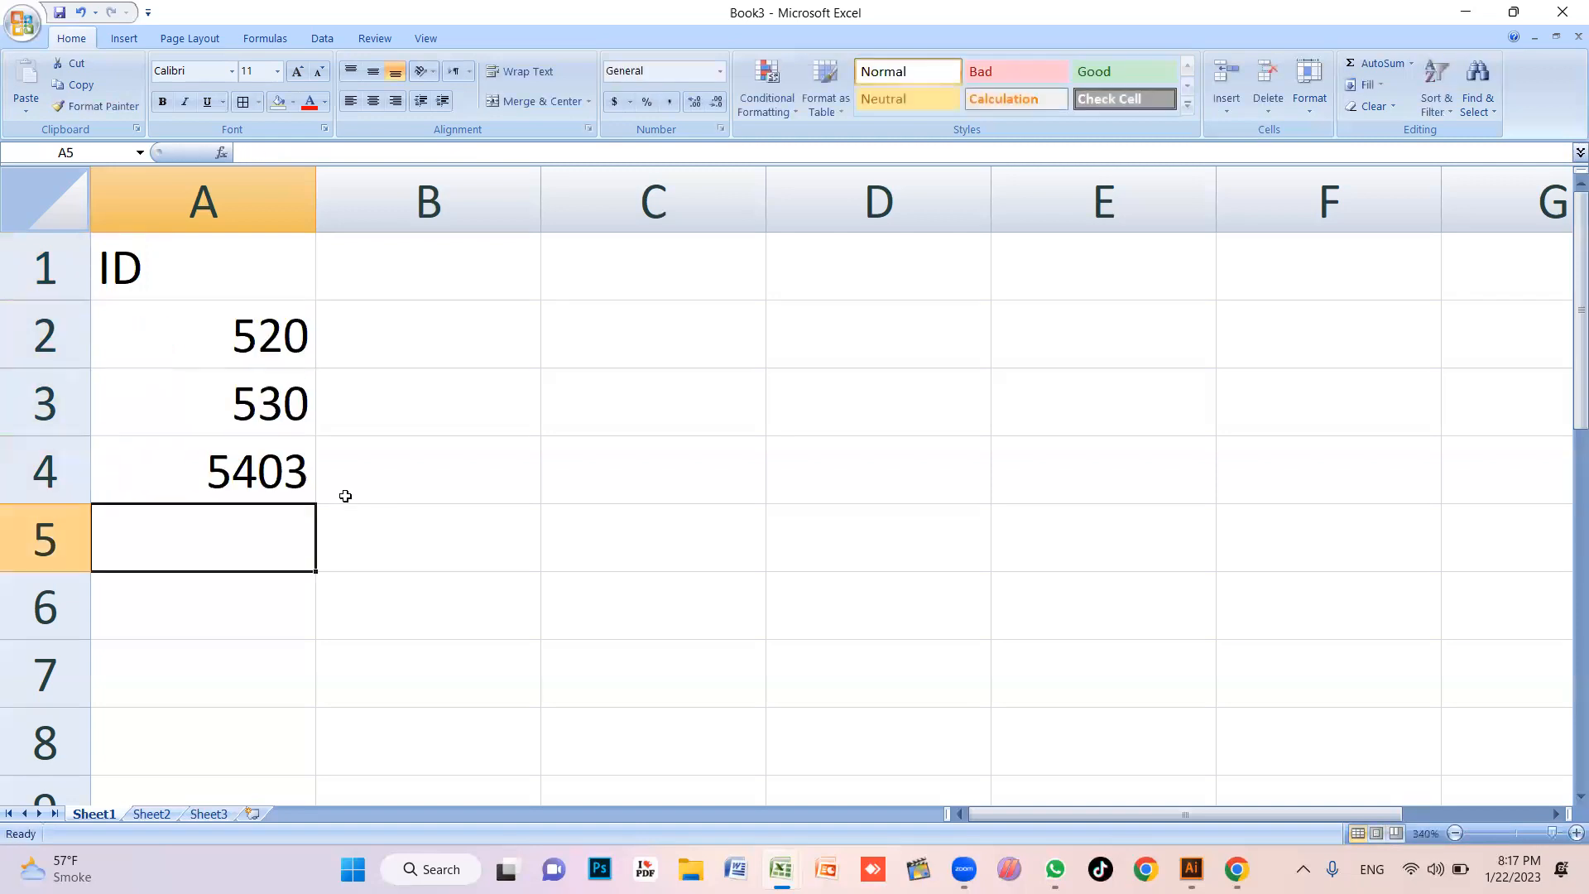
Correct the ID in cell A4 to 540 and enter 550 in cell A5
key("Down")
key("Up")
key("Up")
type("540")
key("Return")
type("550")
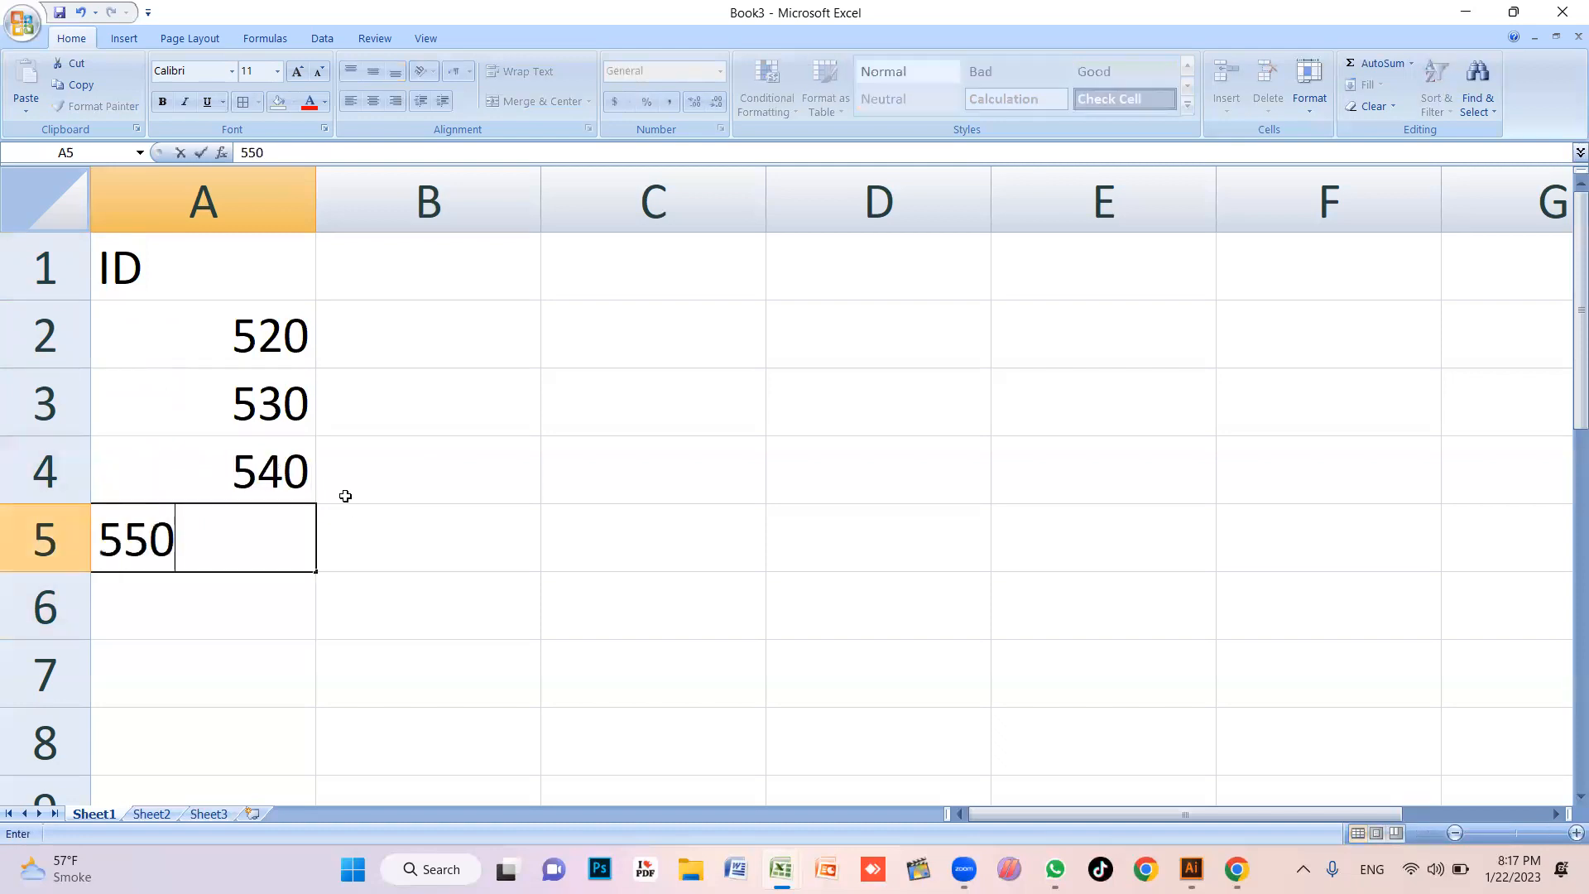
key("Return")
Enter 560 and 570 in cells A6 and A7, and clear both cells again
type("560")
key("Return")
type("570")
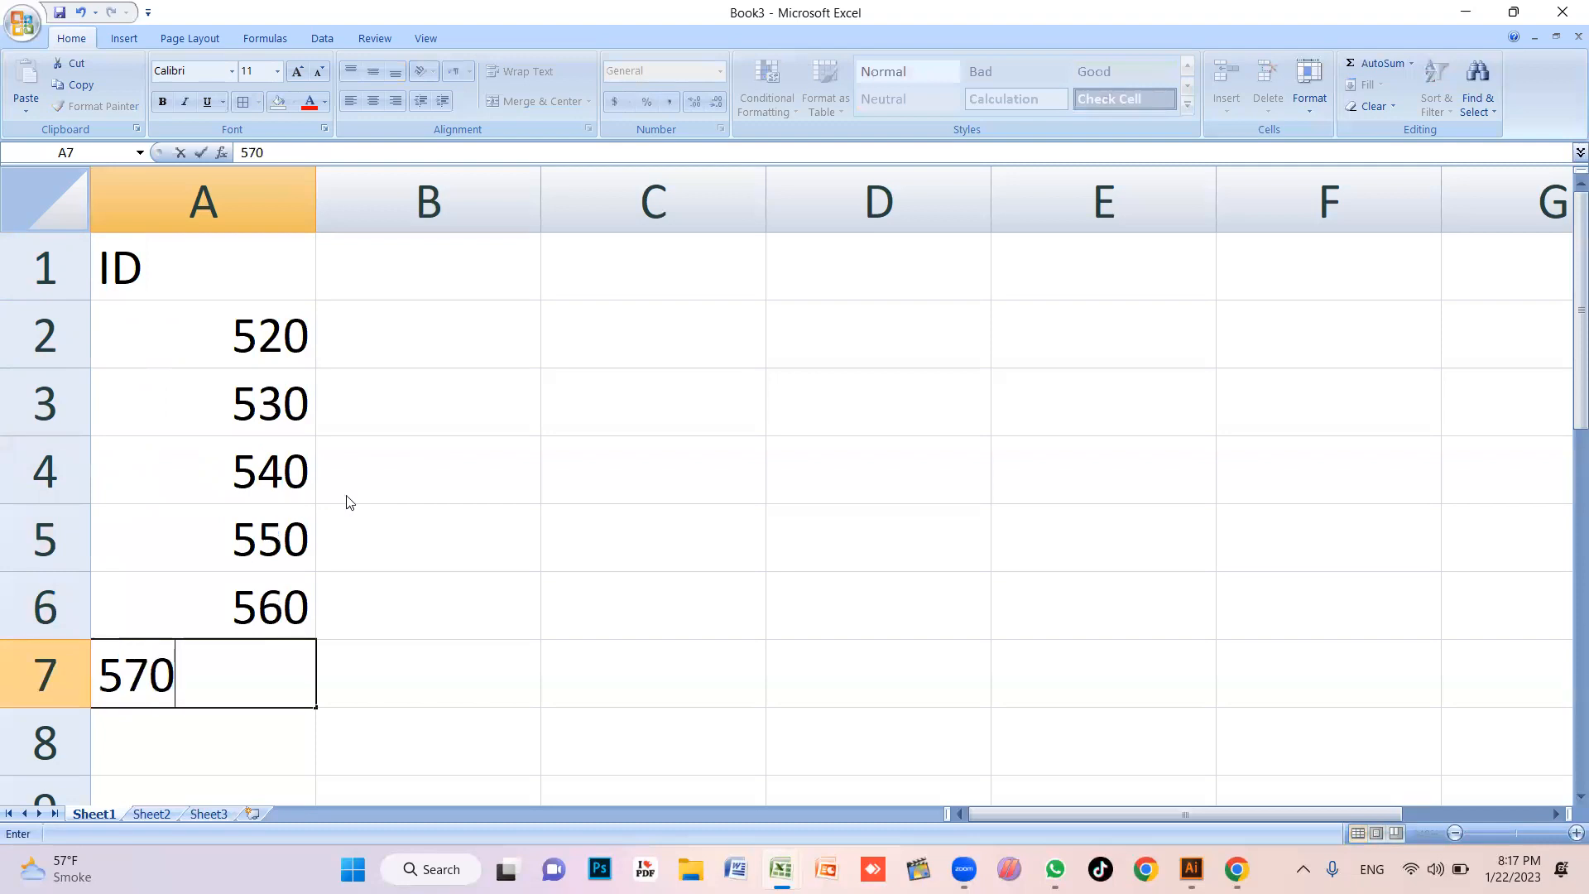
key("Return")
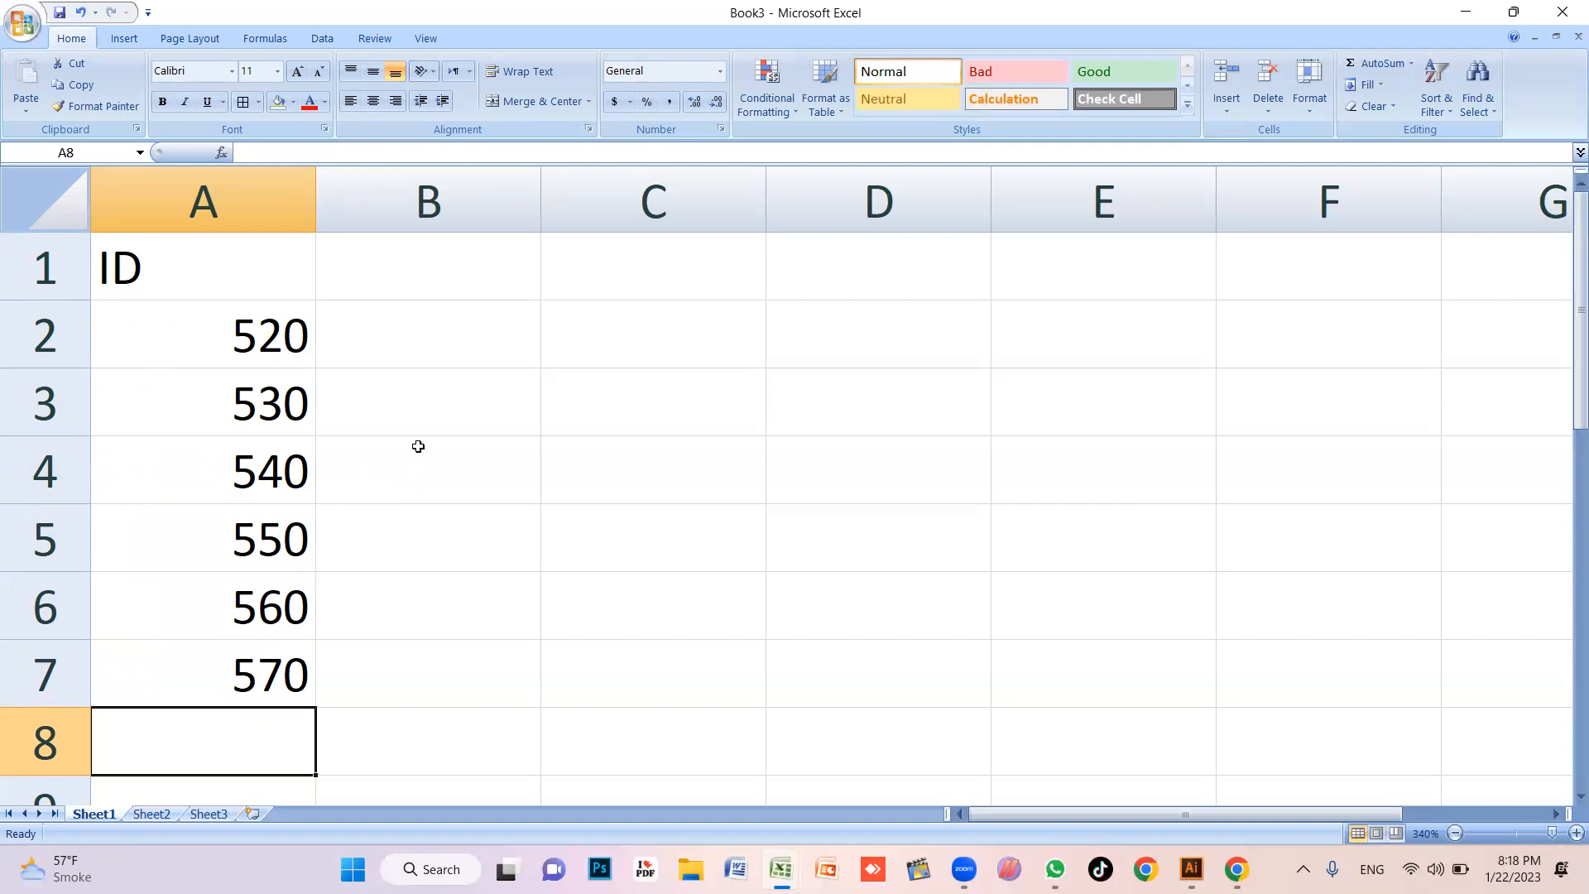
left_click_drag(266, 625, 263, 702)
key("Delete")
left_click(457, 405)
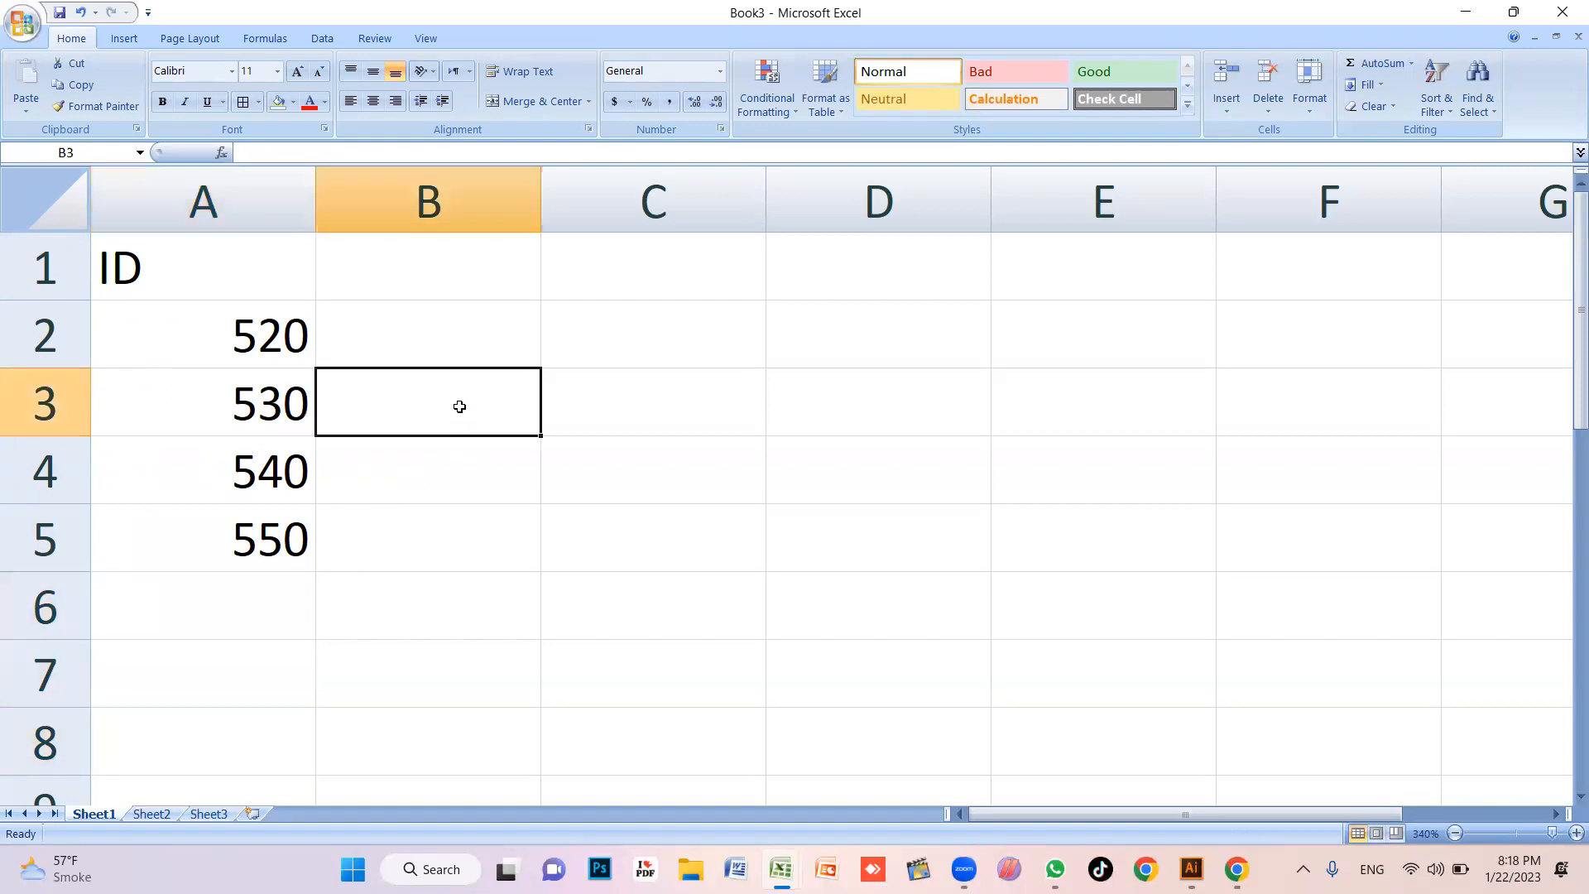
Enter the header Products in cell B1
left_click(358, 263)
scroll(385, 326, "down", 2, "ctrl")
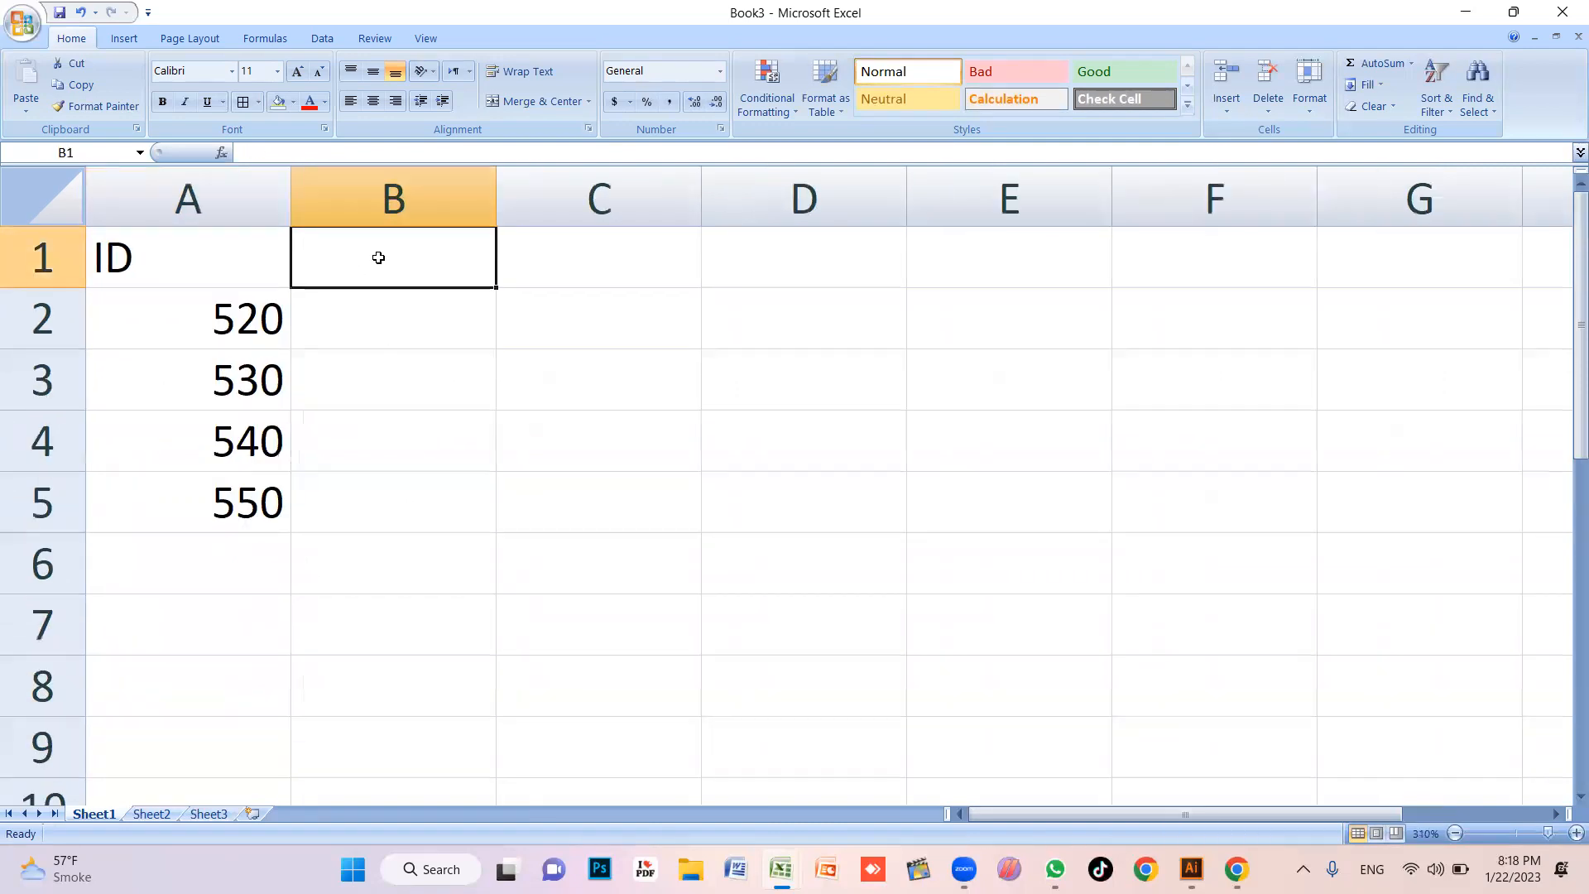
type("Pei")
key("BackSpace")
key("BackSpace")
type("rodcu")
key("BackSpace")
key("BackSpace")
type("ucts")
key("Tab")
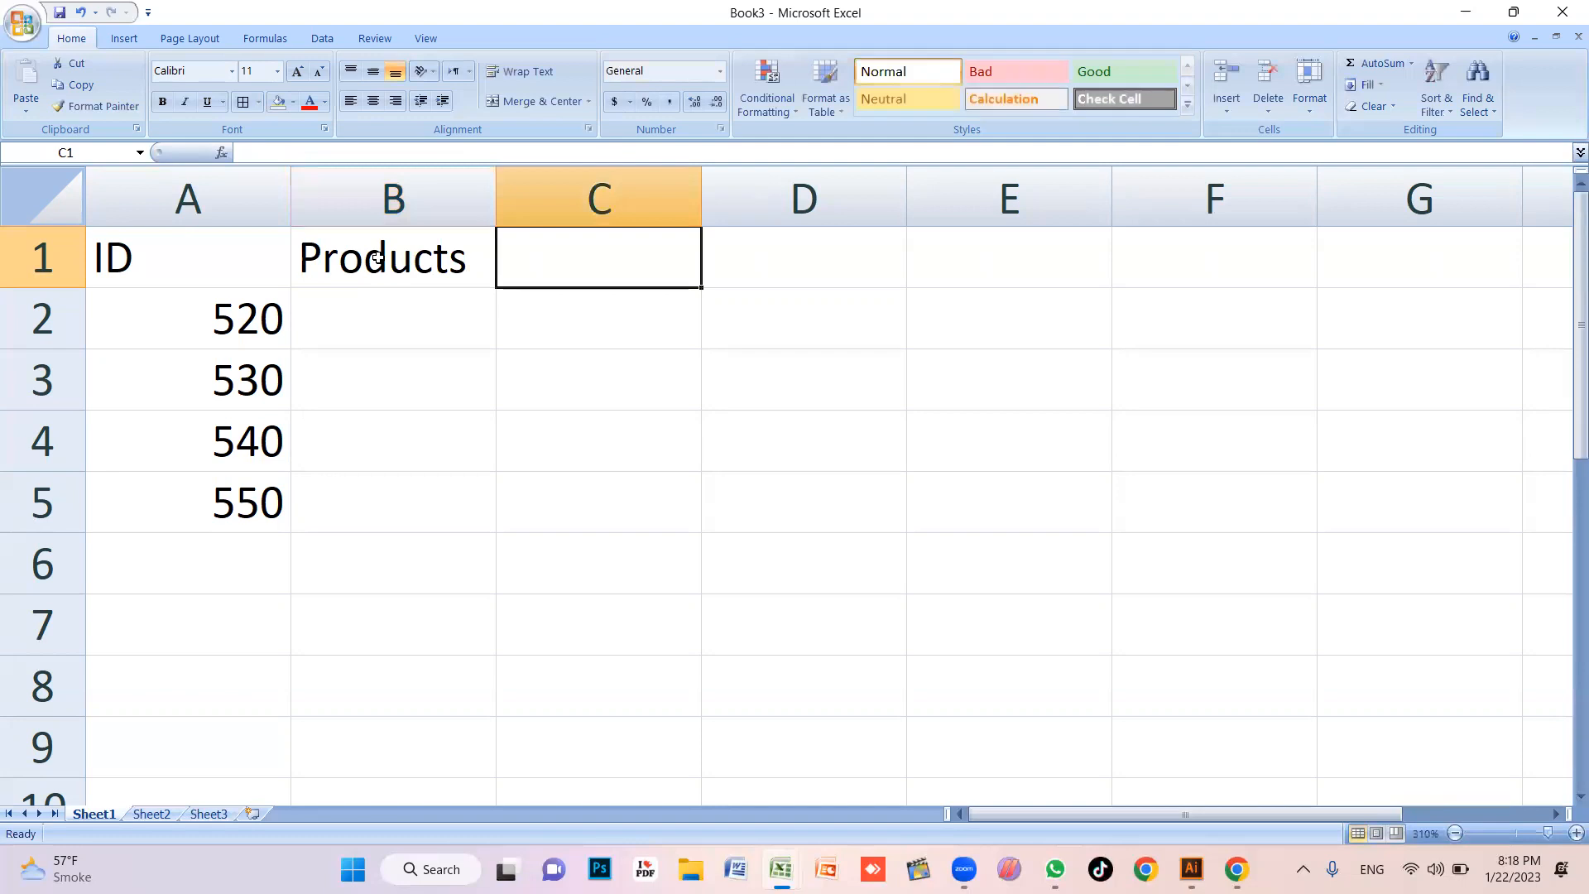
Enter the headers Price in C1 and Model in D1
type("Price")
key("Tab")
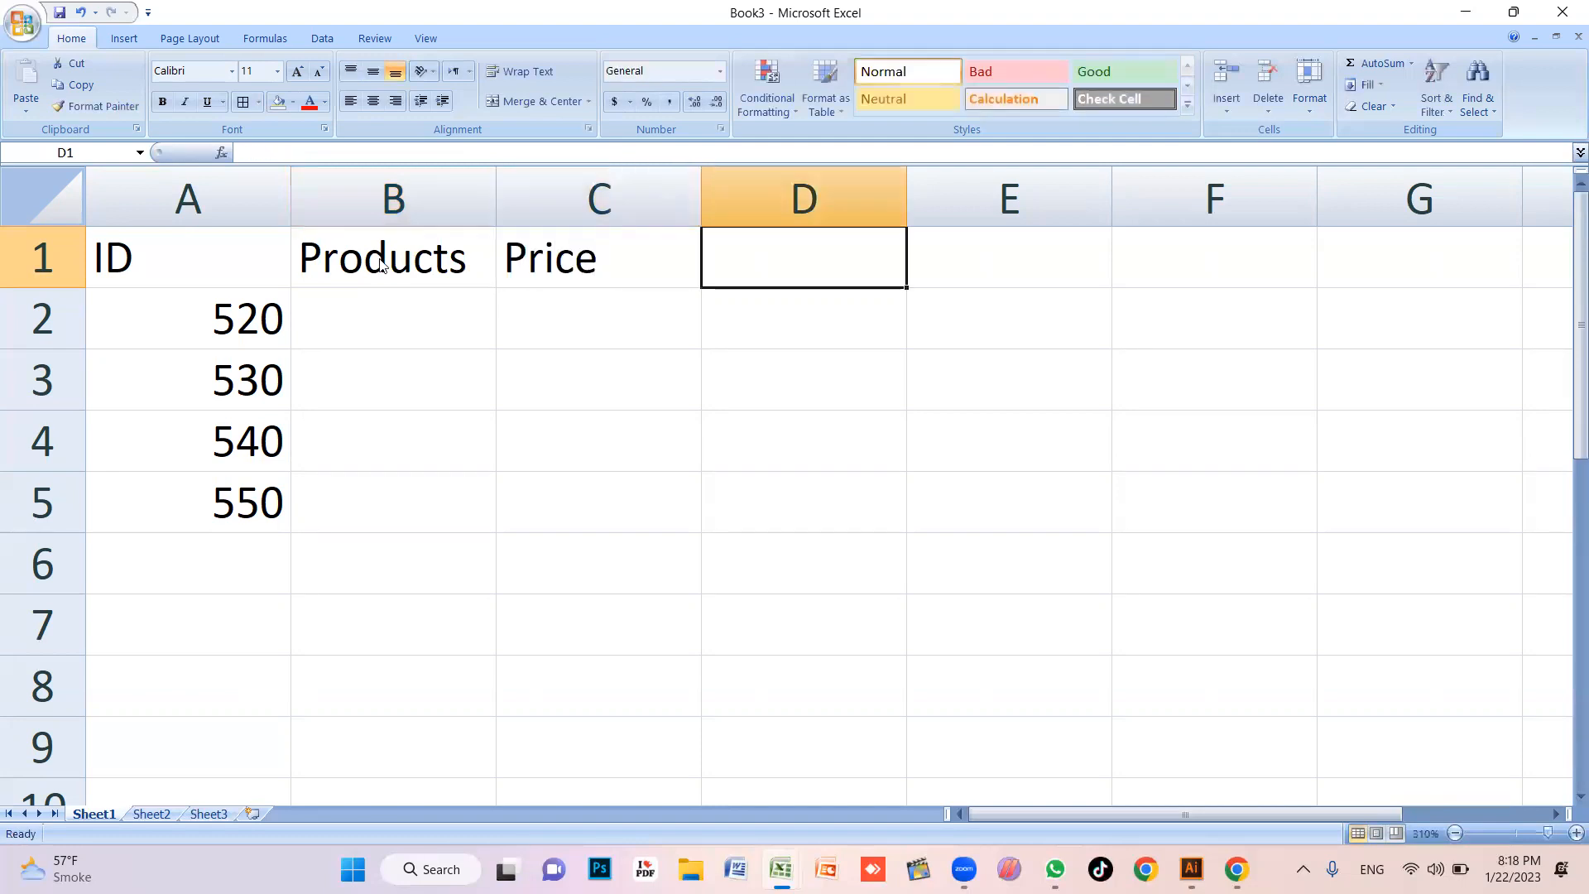
type("Model")
key("Return")
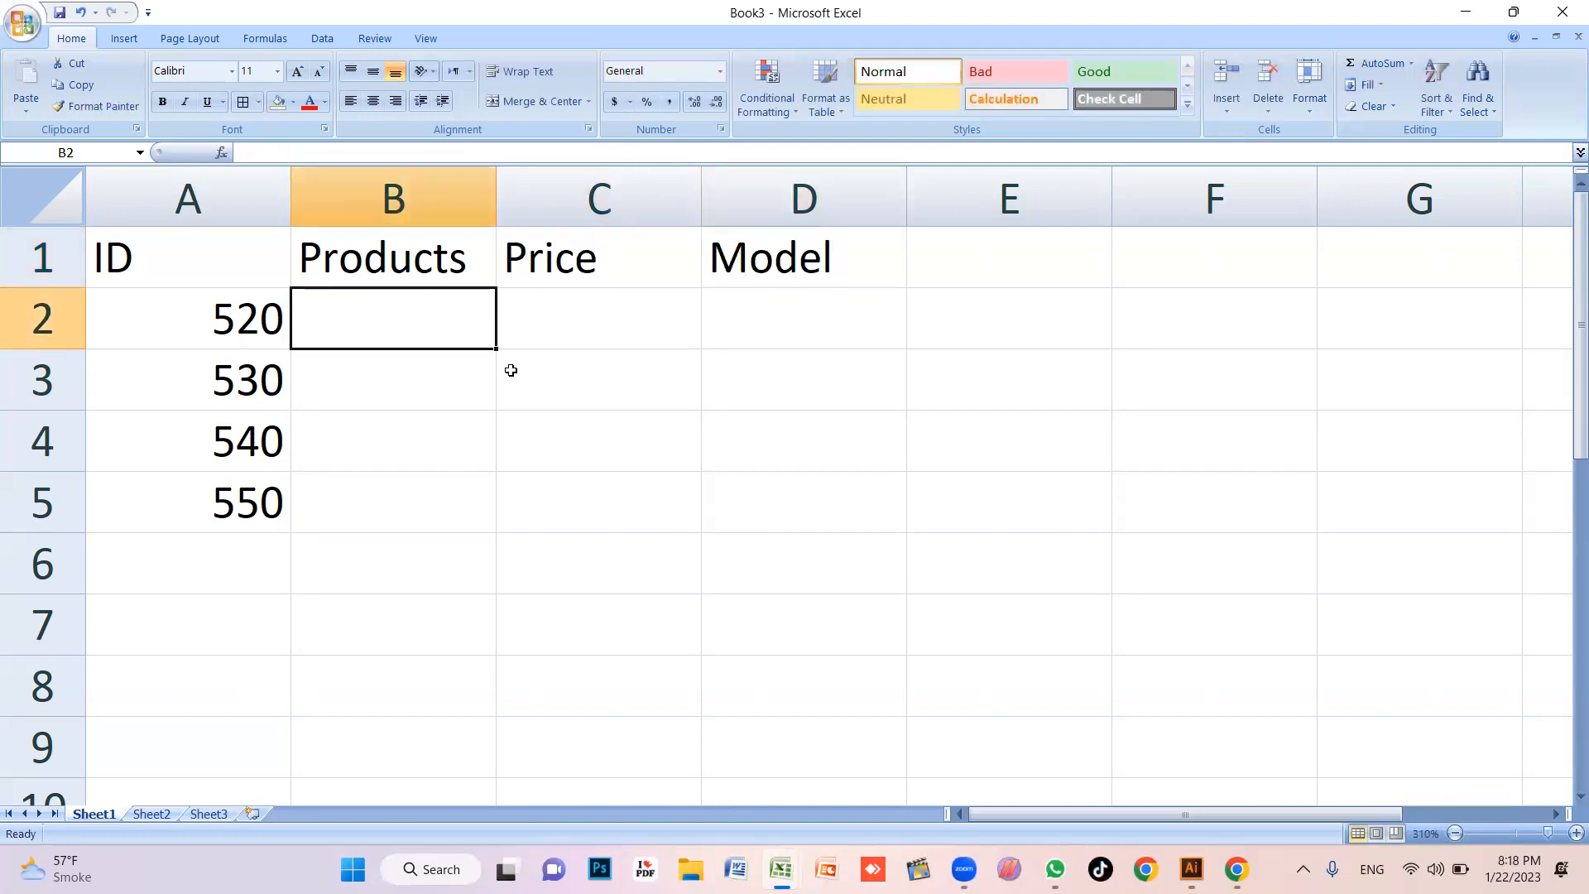
Enter the labels Lookup, Vlookup and Hlookup in cells F2 to F4
left_click(1183, 314)
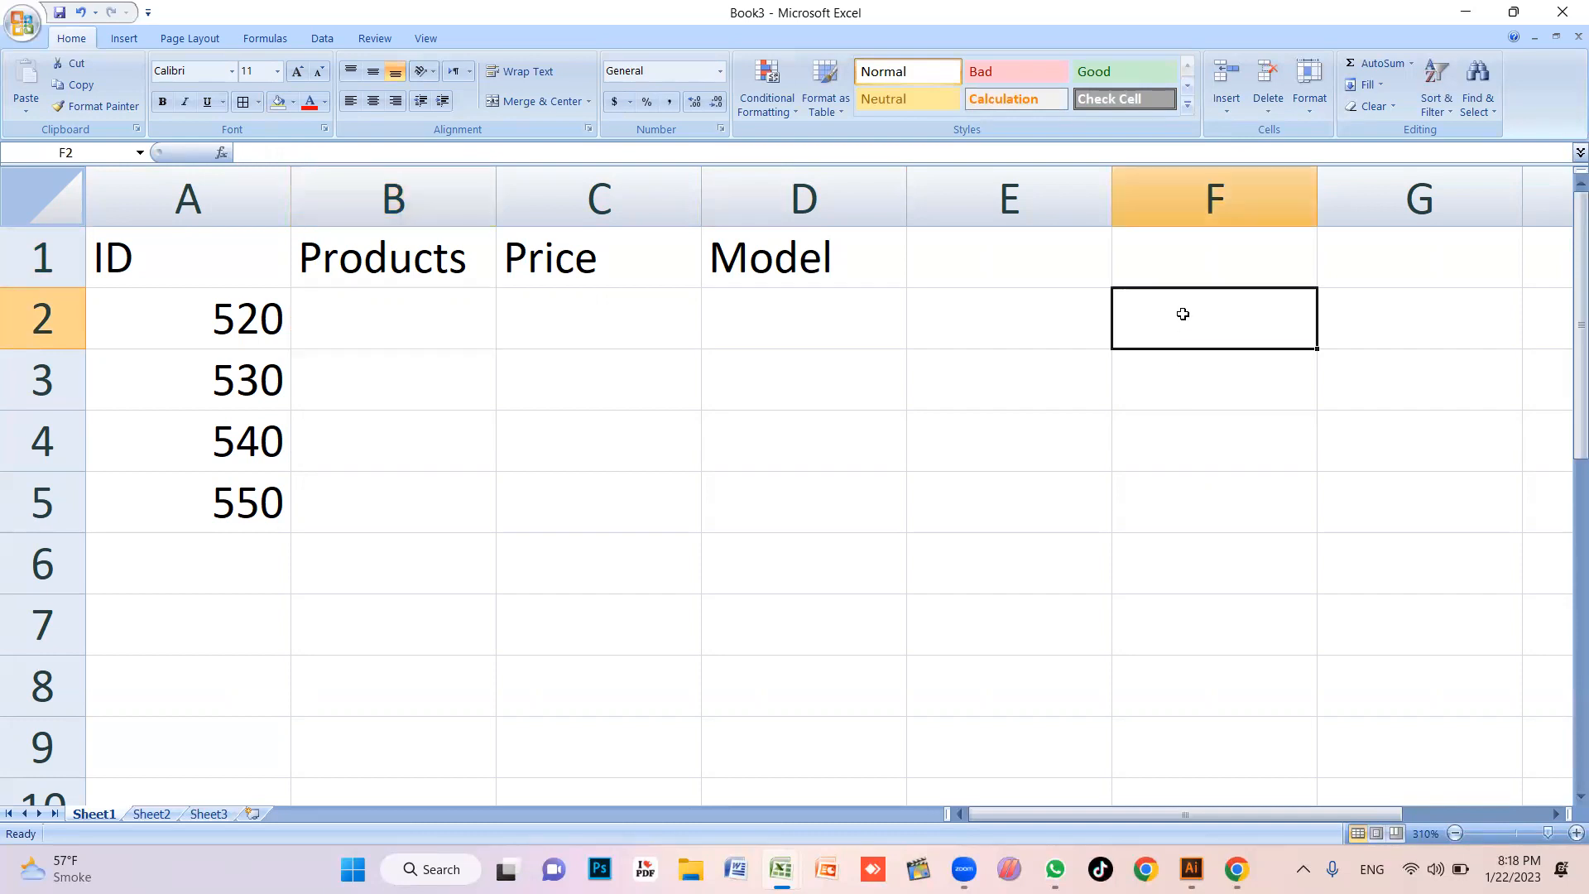
type("Lookup")
key("Return")
type("Vlookup")
key("Return")
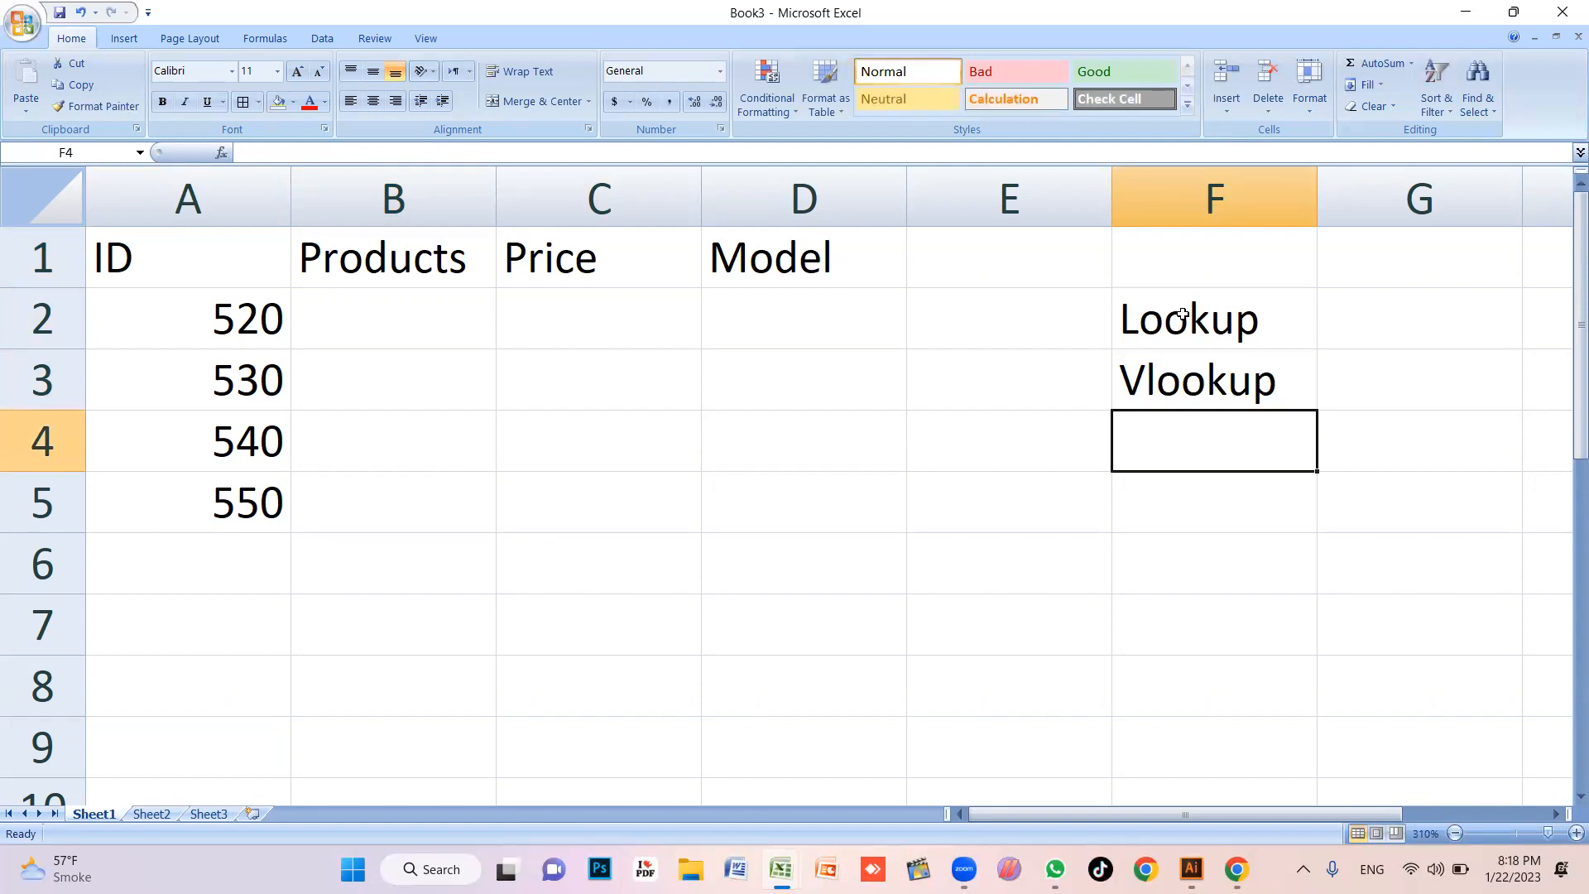
type("Hlookup")
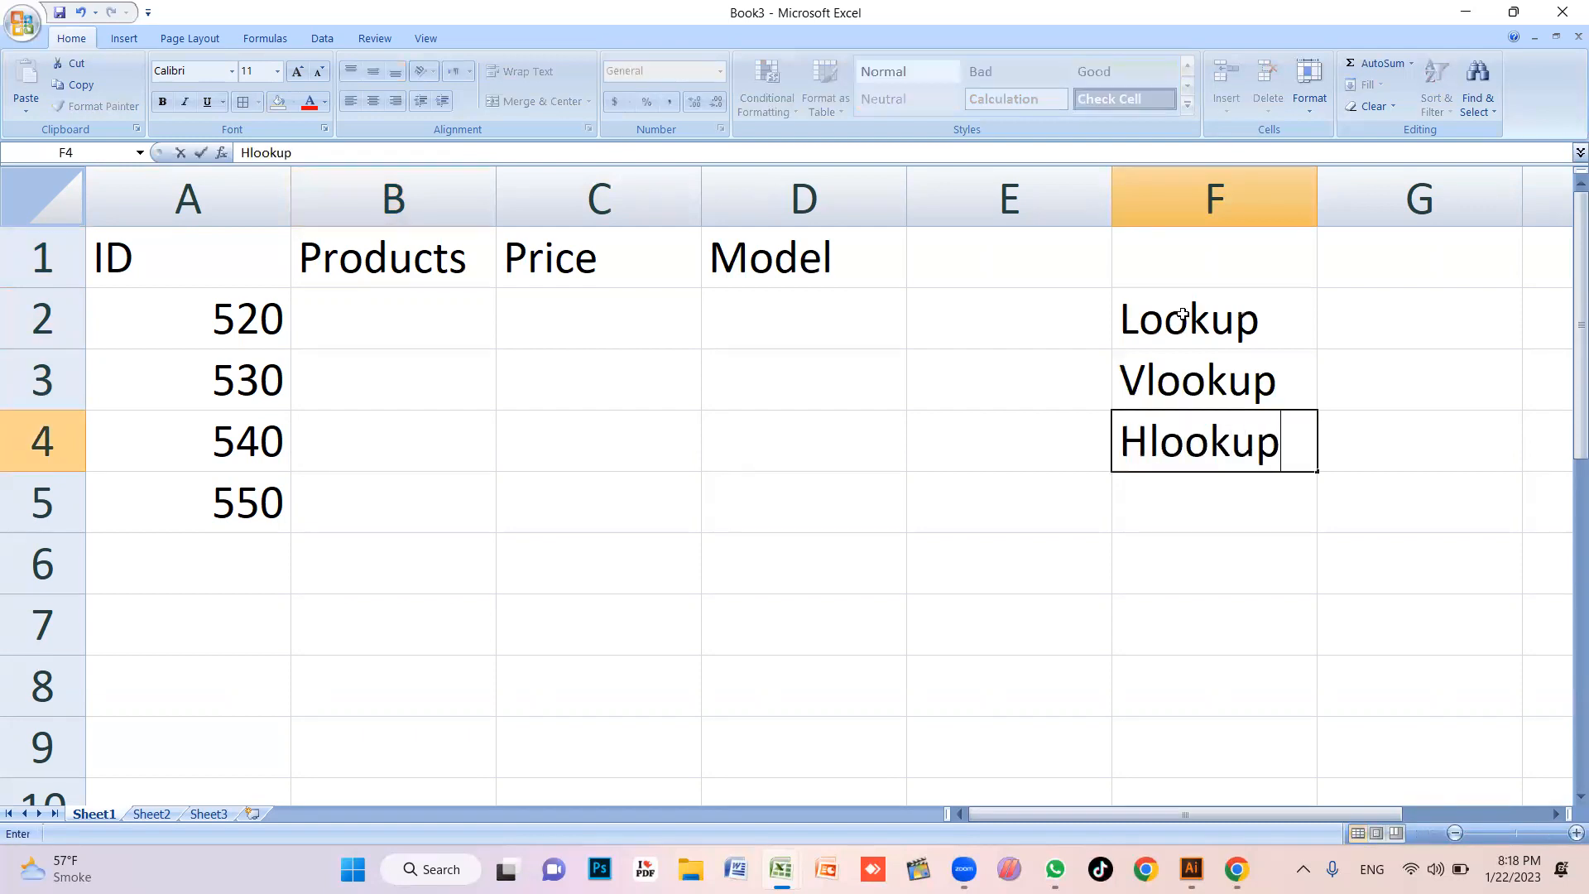
key("Return")
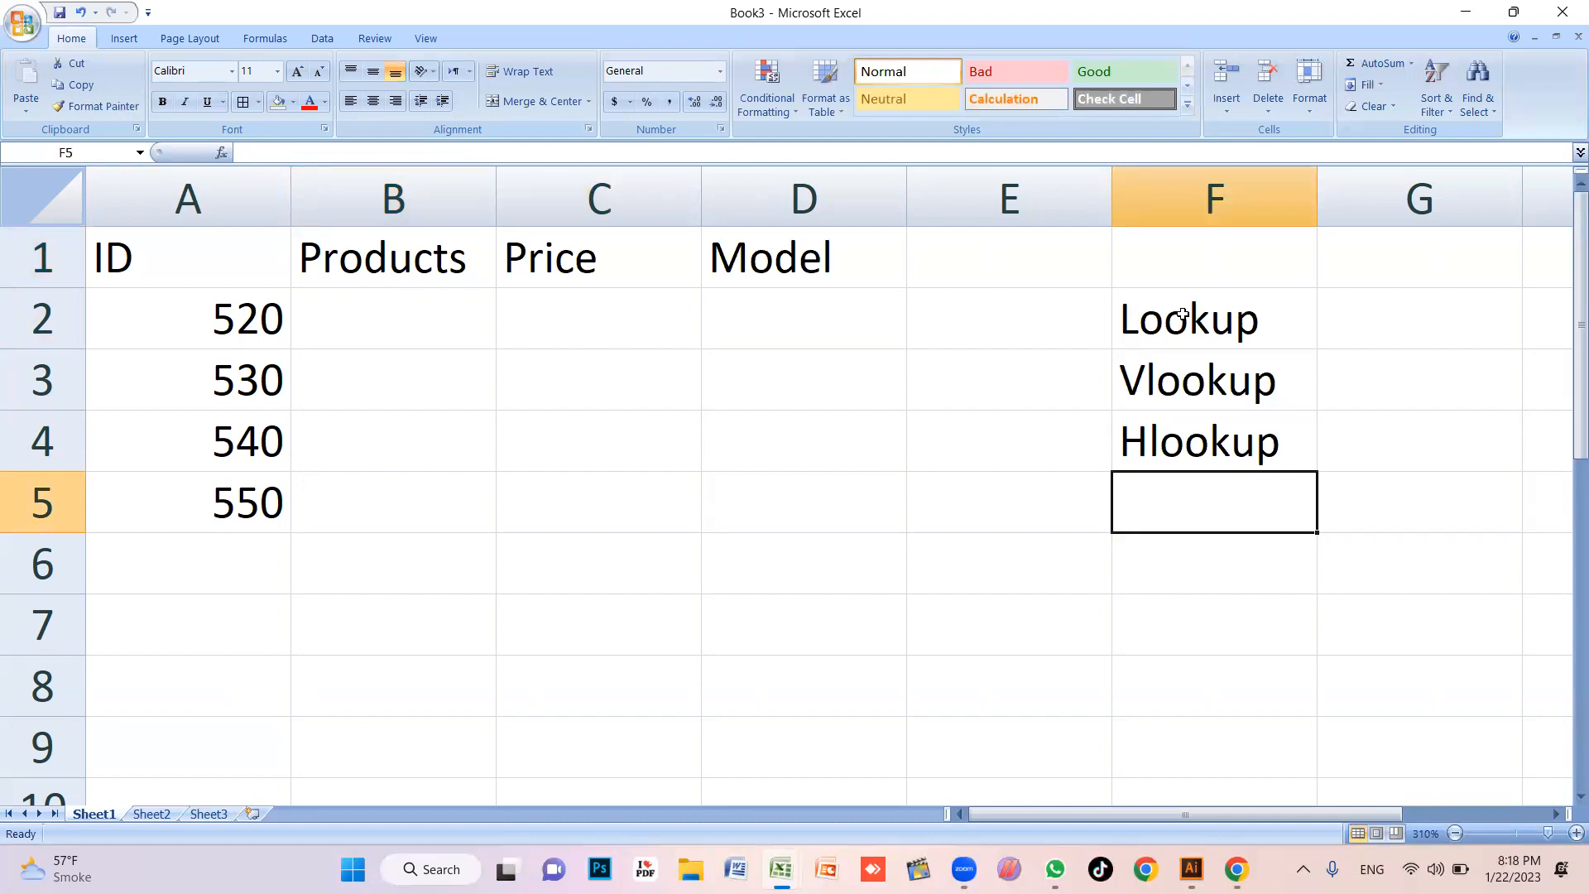
left_click(1184, 315)
key("Down")
key("Down")
key("Down")
left_click(1207, 402)
left_click(1208, 476)
left_click(1214, 341)
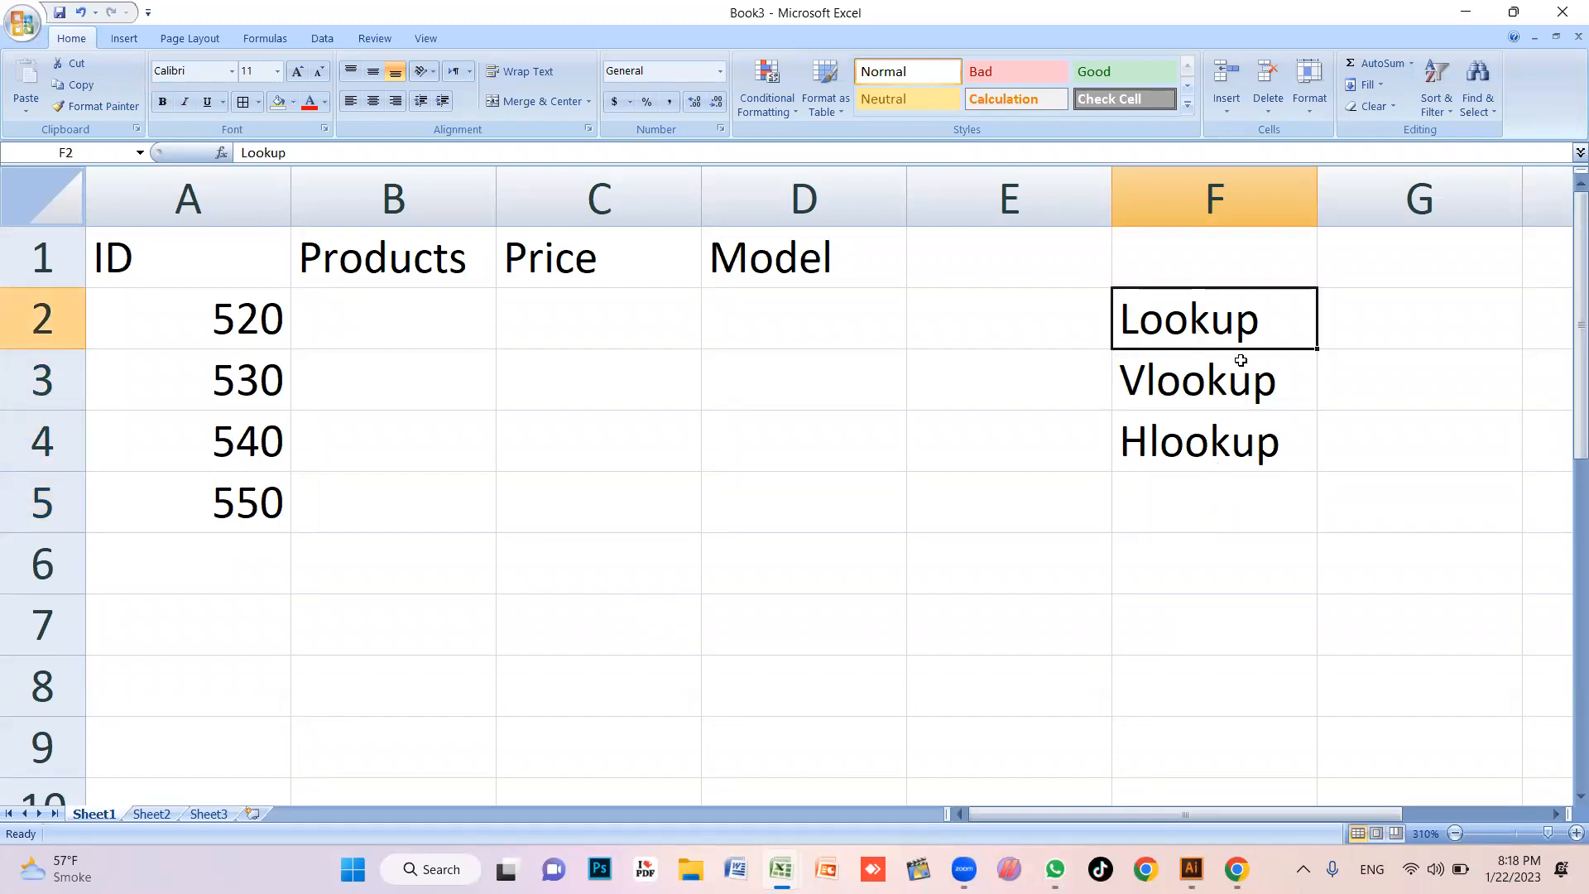
left_click(1215, 385)
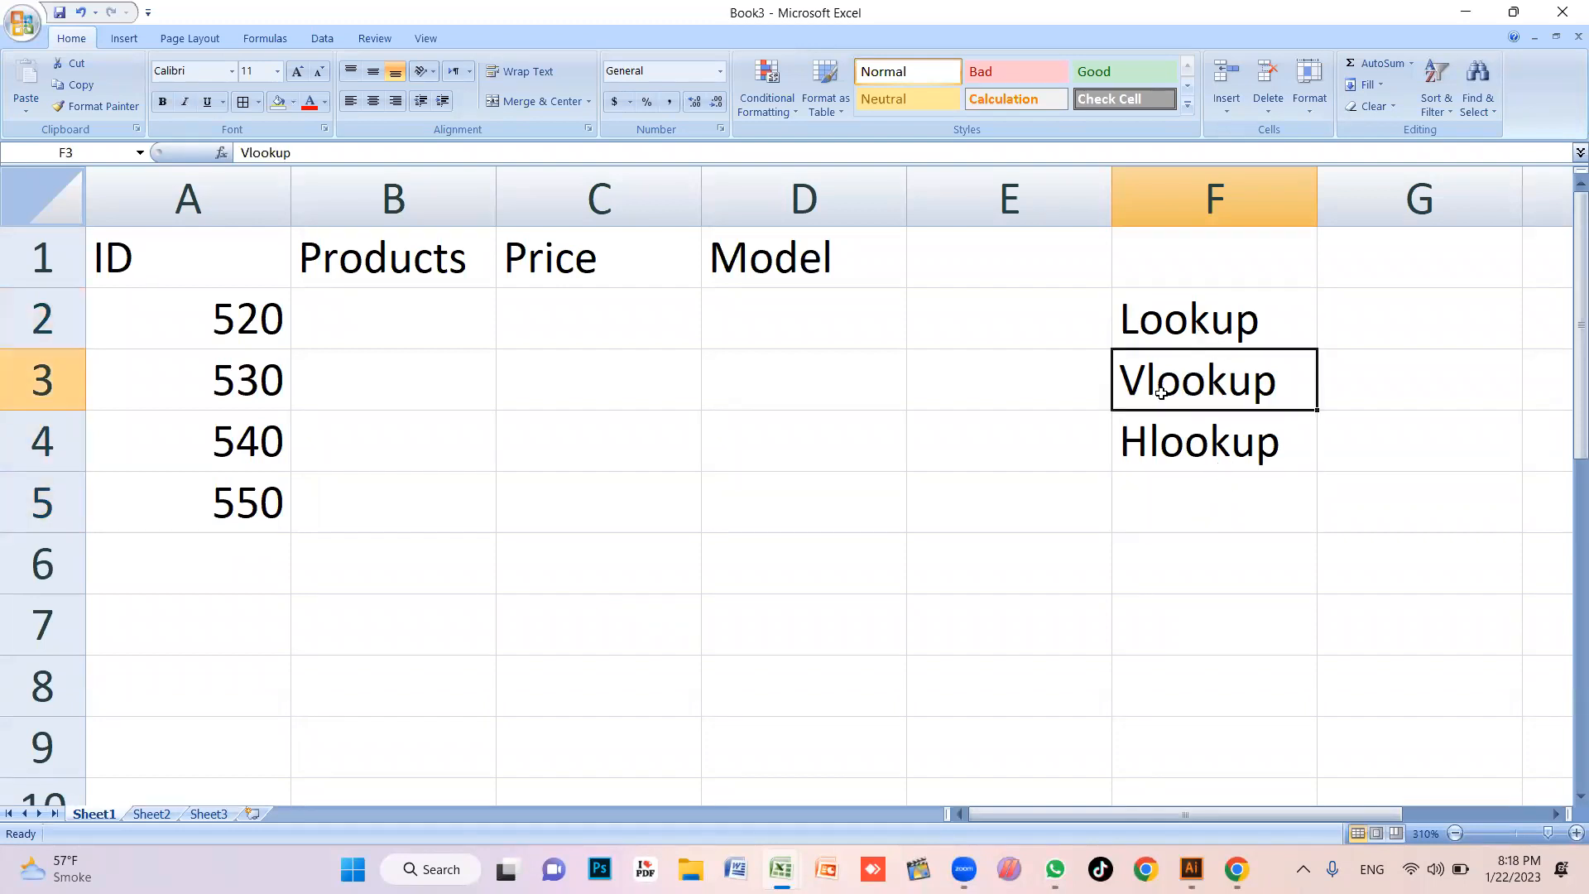
left_click(1129, 443)
left_click(1274, 557)
Clear the Lookup, Vlookup and Hlookup labels from cells F2 to F4
left_click_drag(1224, 319, 1220, 488)
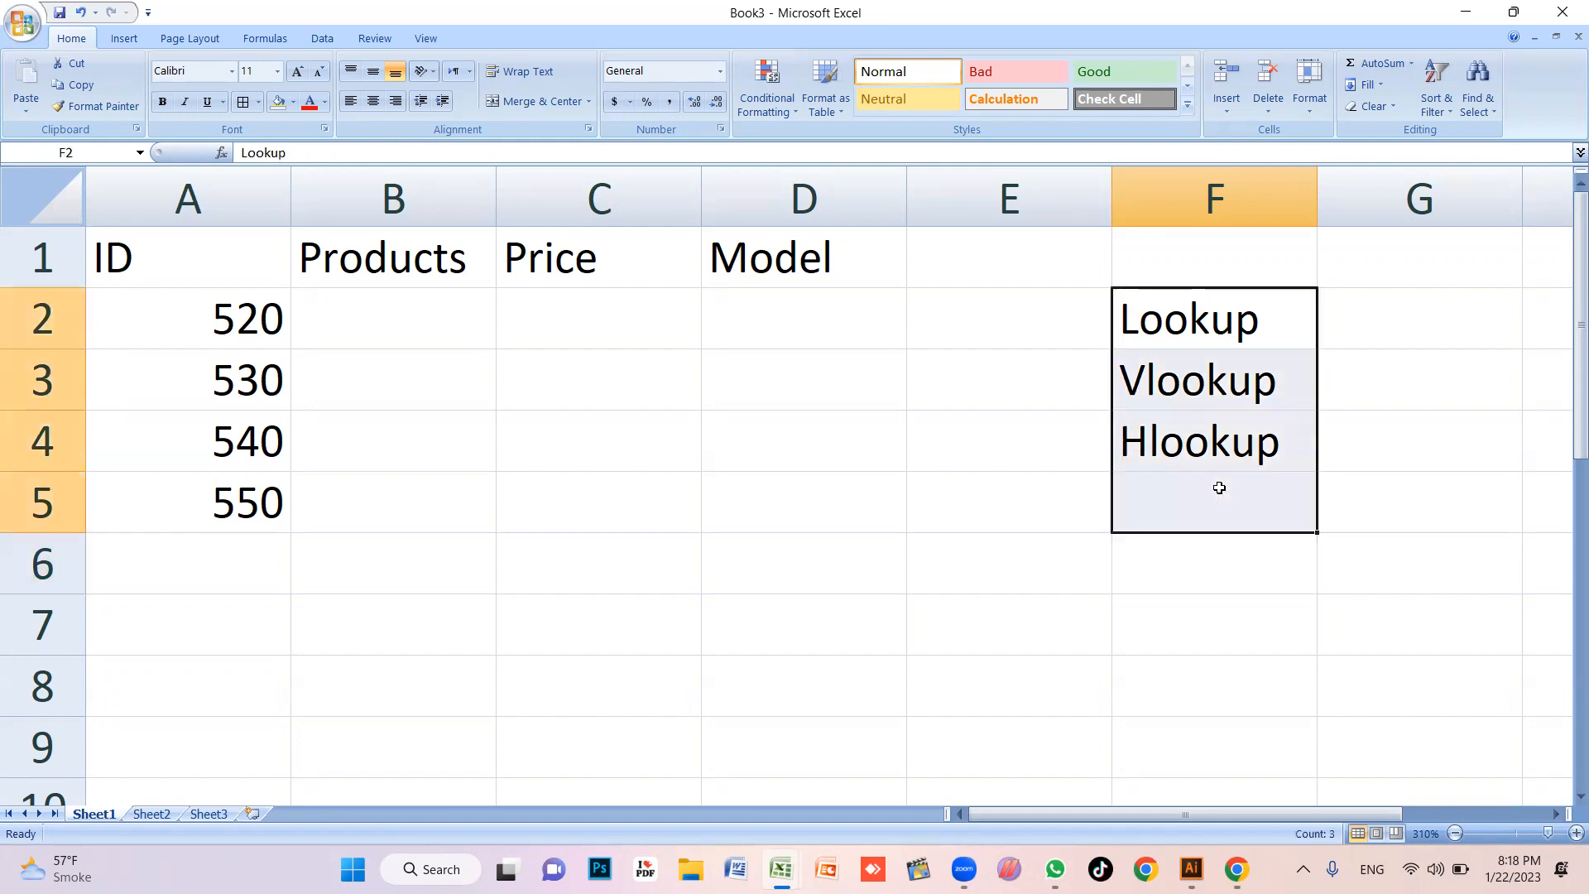
key("Delete")
left_click(748, 514)
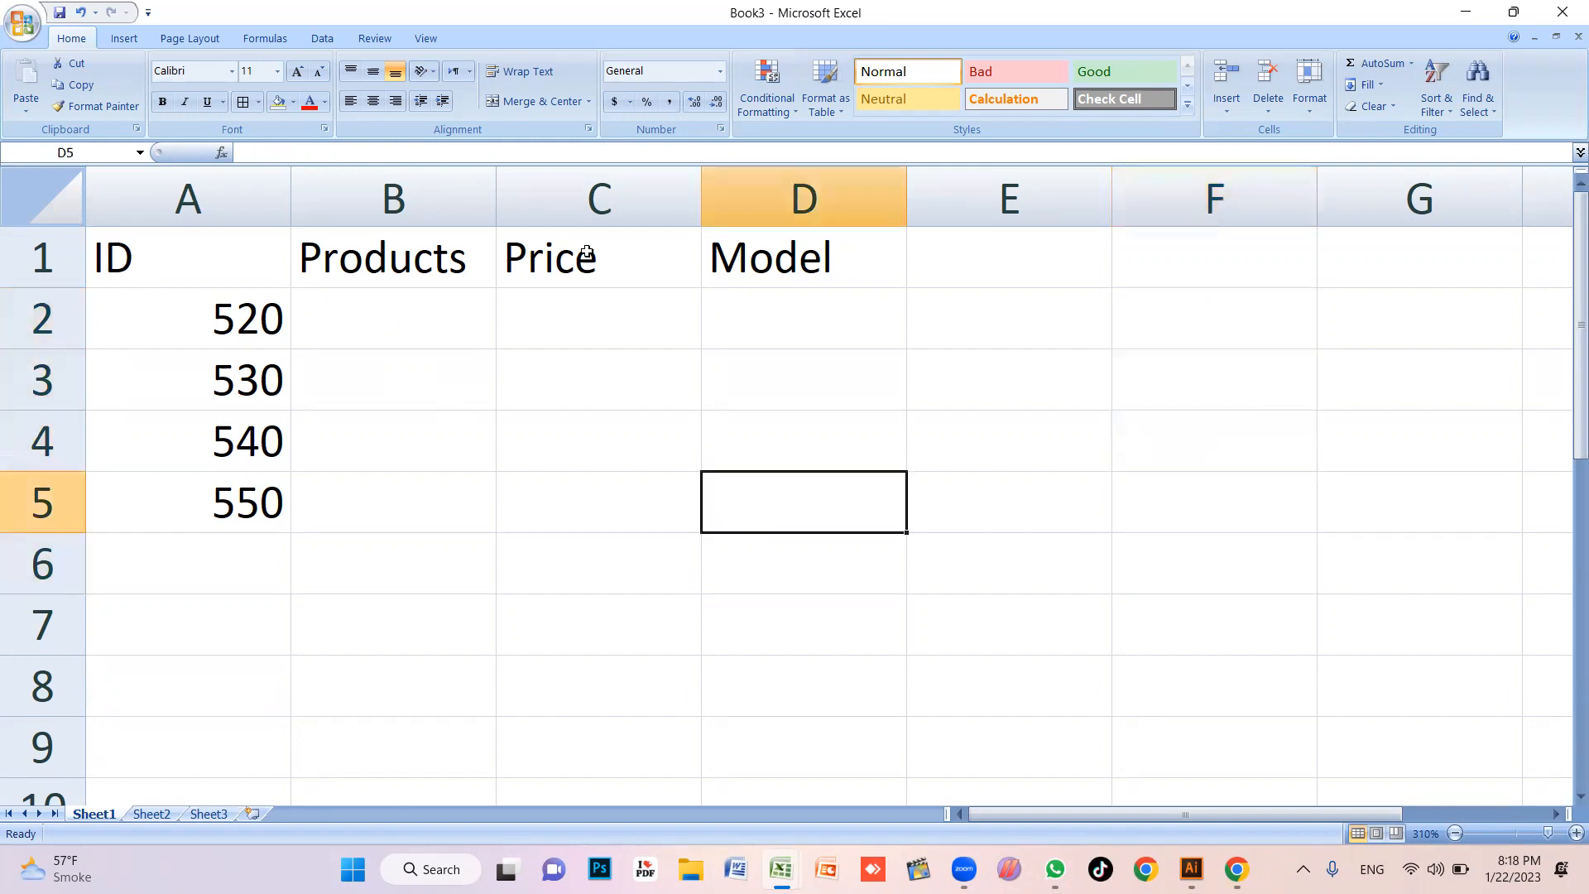
Widen the Products and Price columns, B and C
left_click(557, 202)
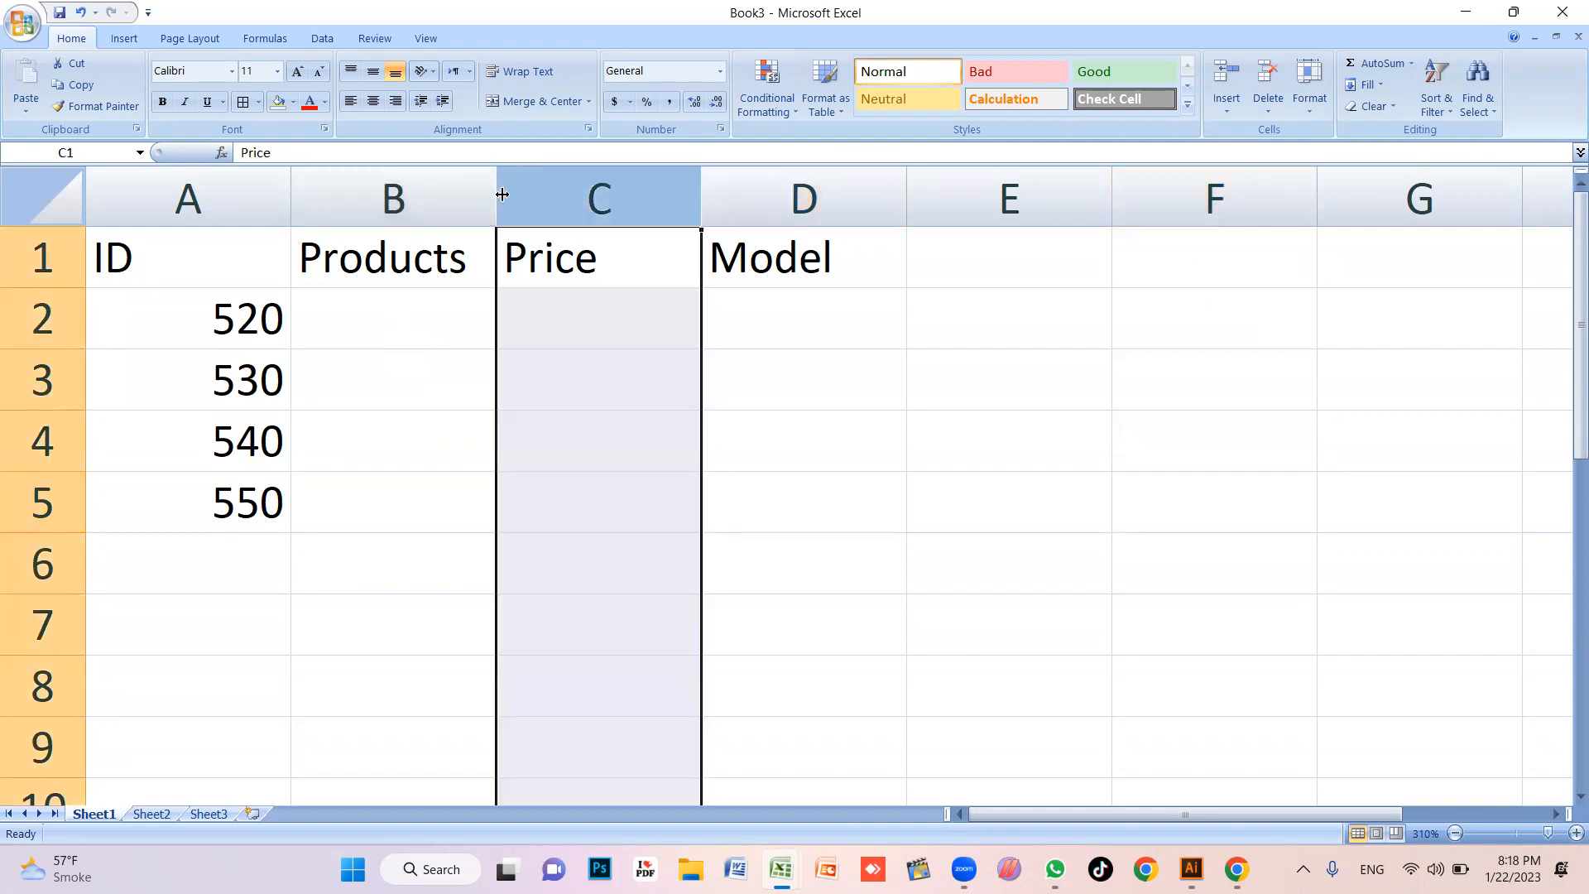
left_click_drag(497, 202, 664, 234)
left_click_drag(767, 203, 827, 207)
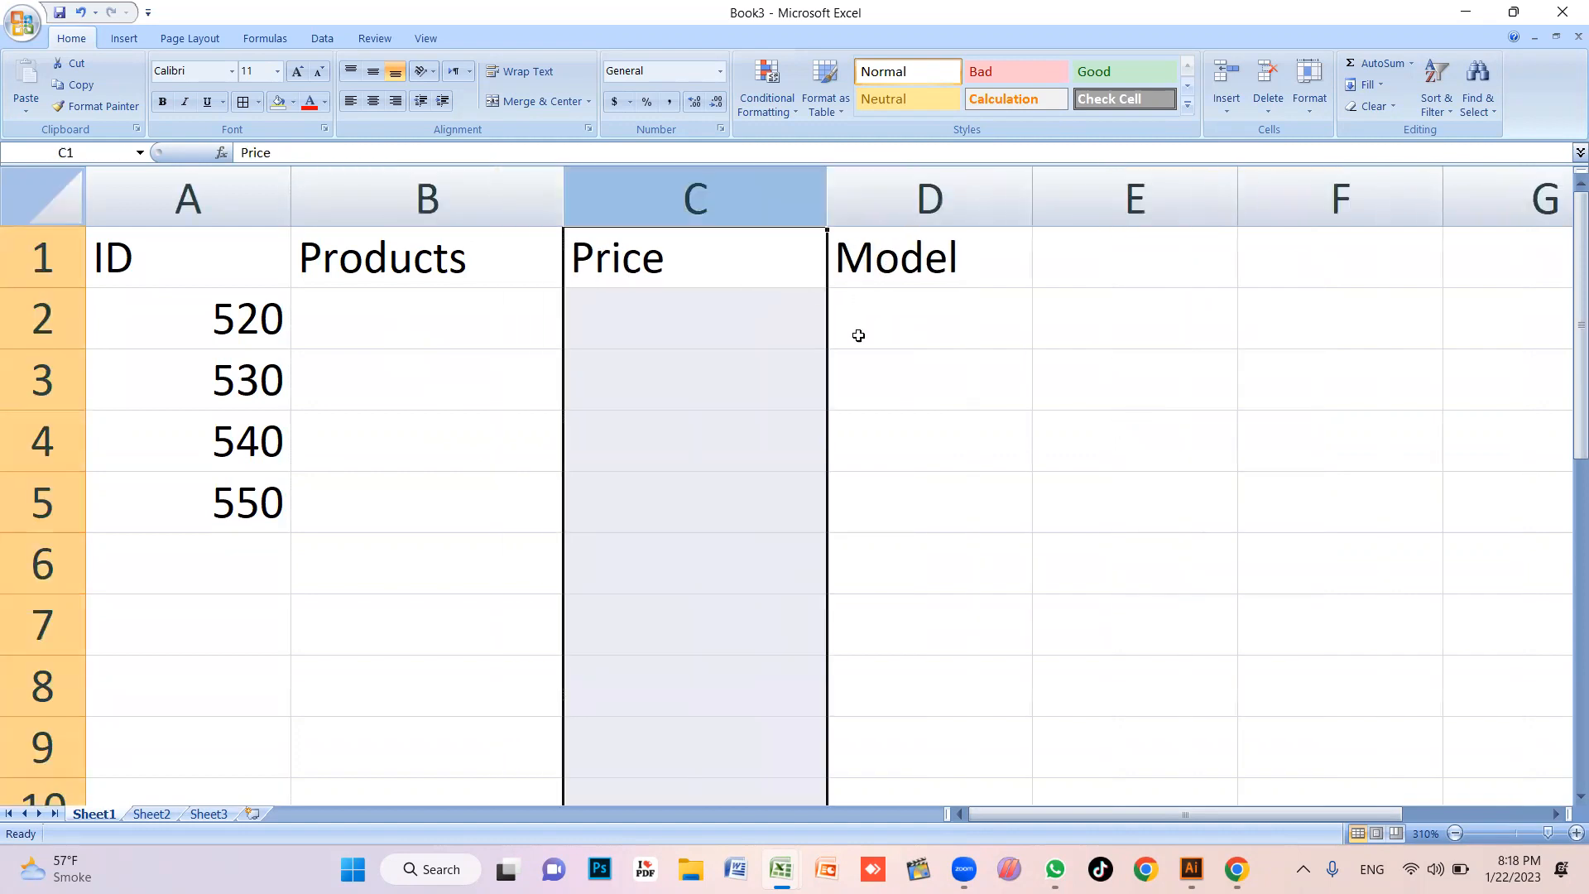
left_click(858, 332)
left_click(1038, 203)
left_click(695, 380)
Enter the products Mouse, Keyboard, Laptop and Charger in cells B2 to B5
left_click(398, 314)
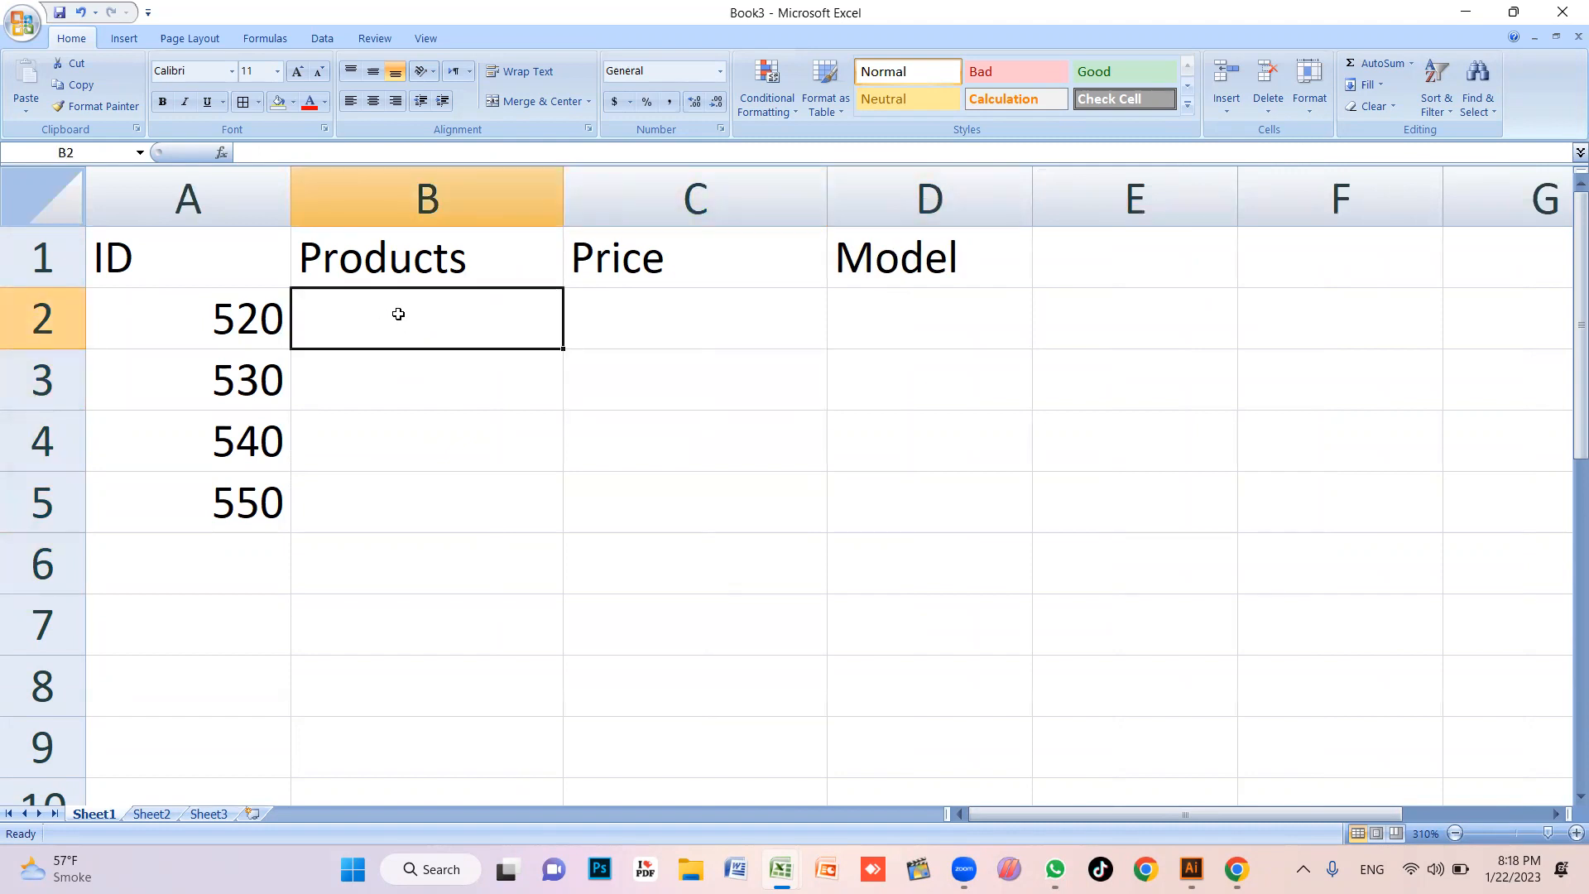
type("Mouse")
key("Return")
type("Key")
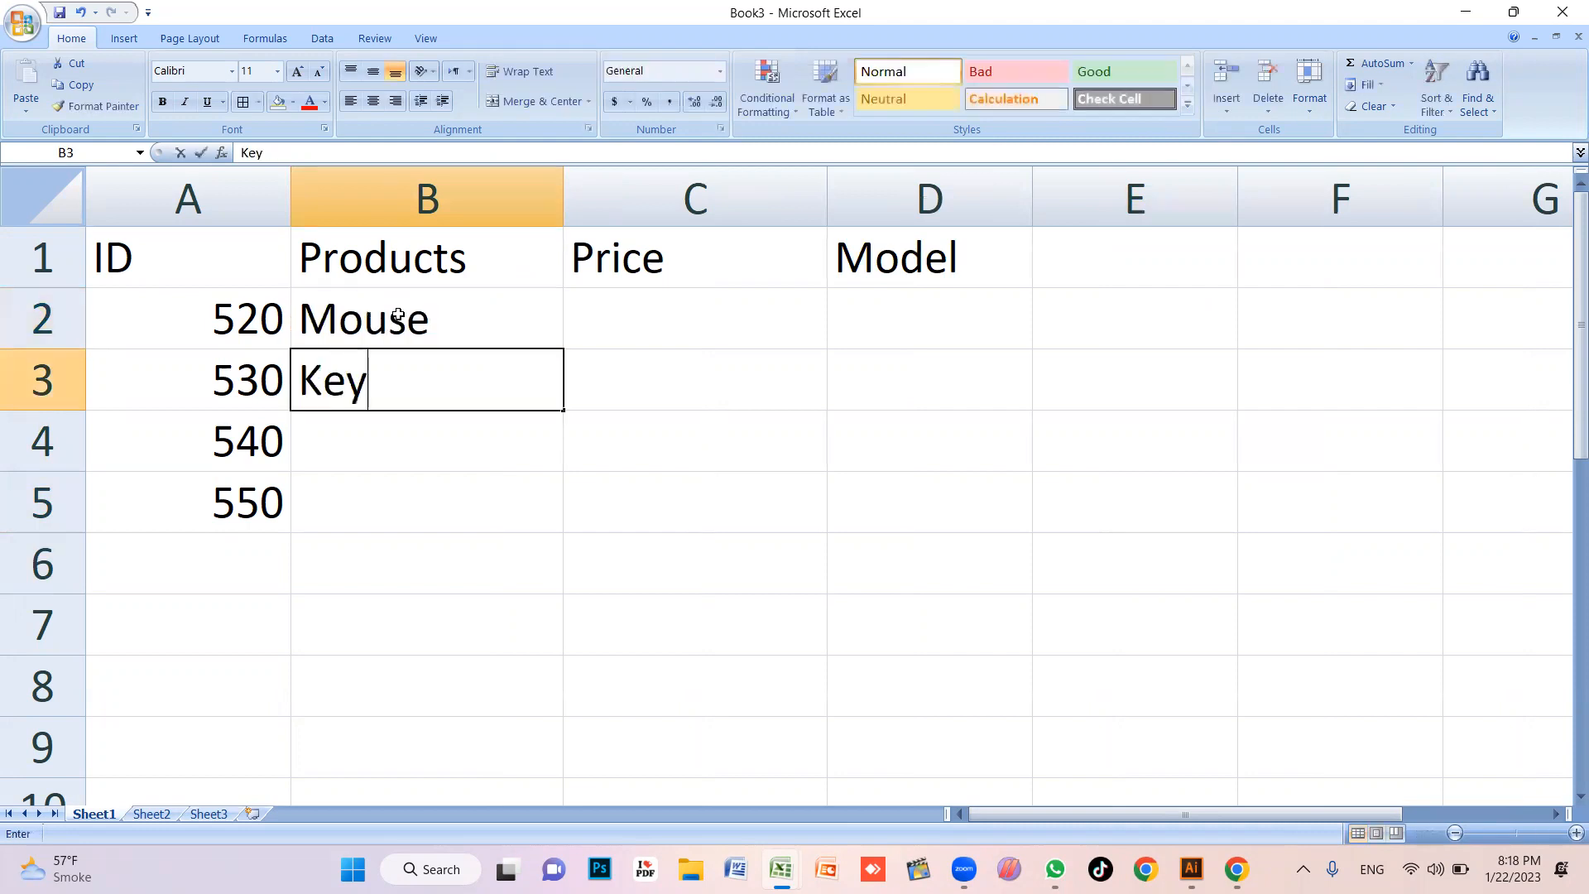
type("board")
key("Return")
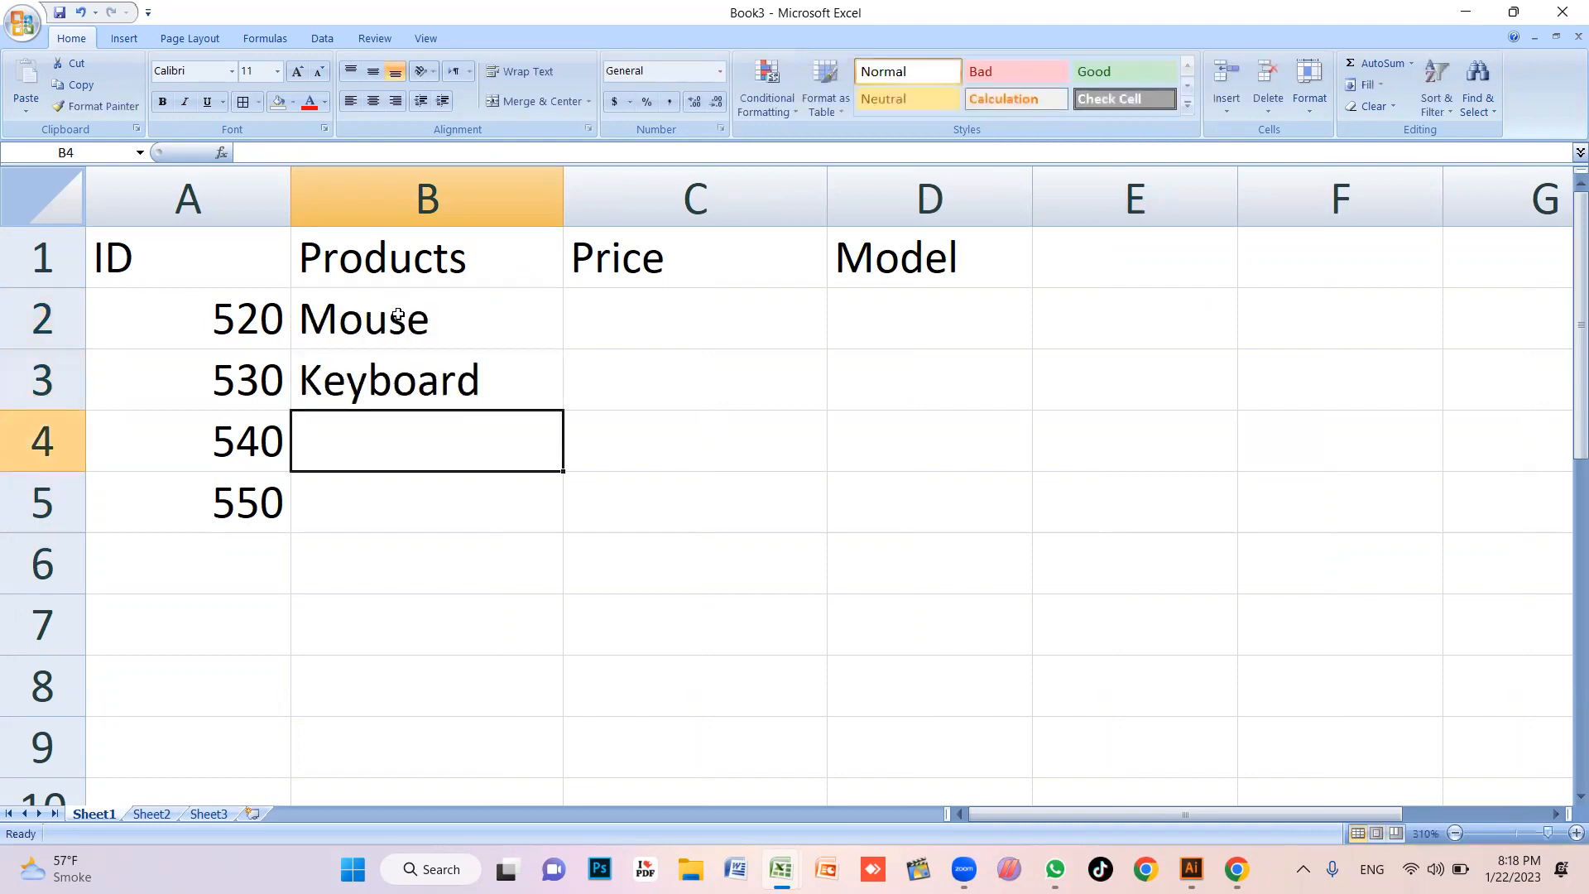
type("Laptop")
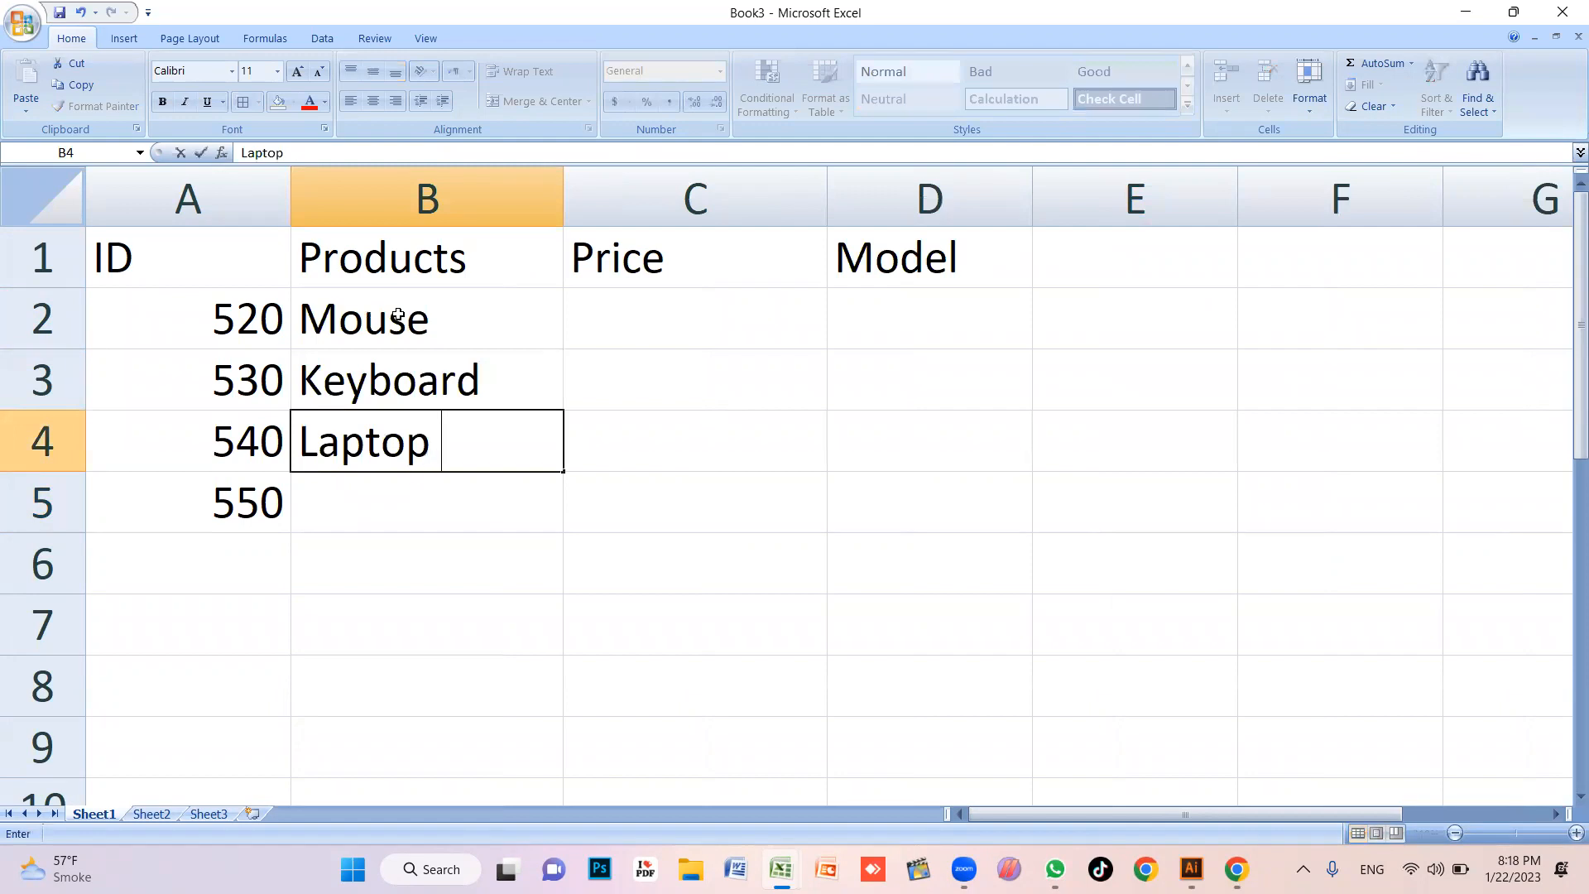
key("Return")
type("Charger")
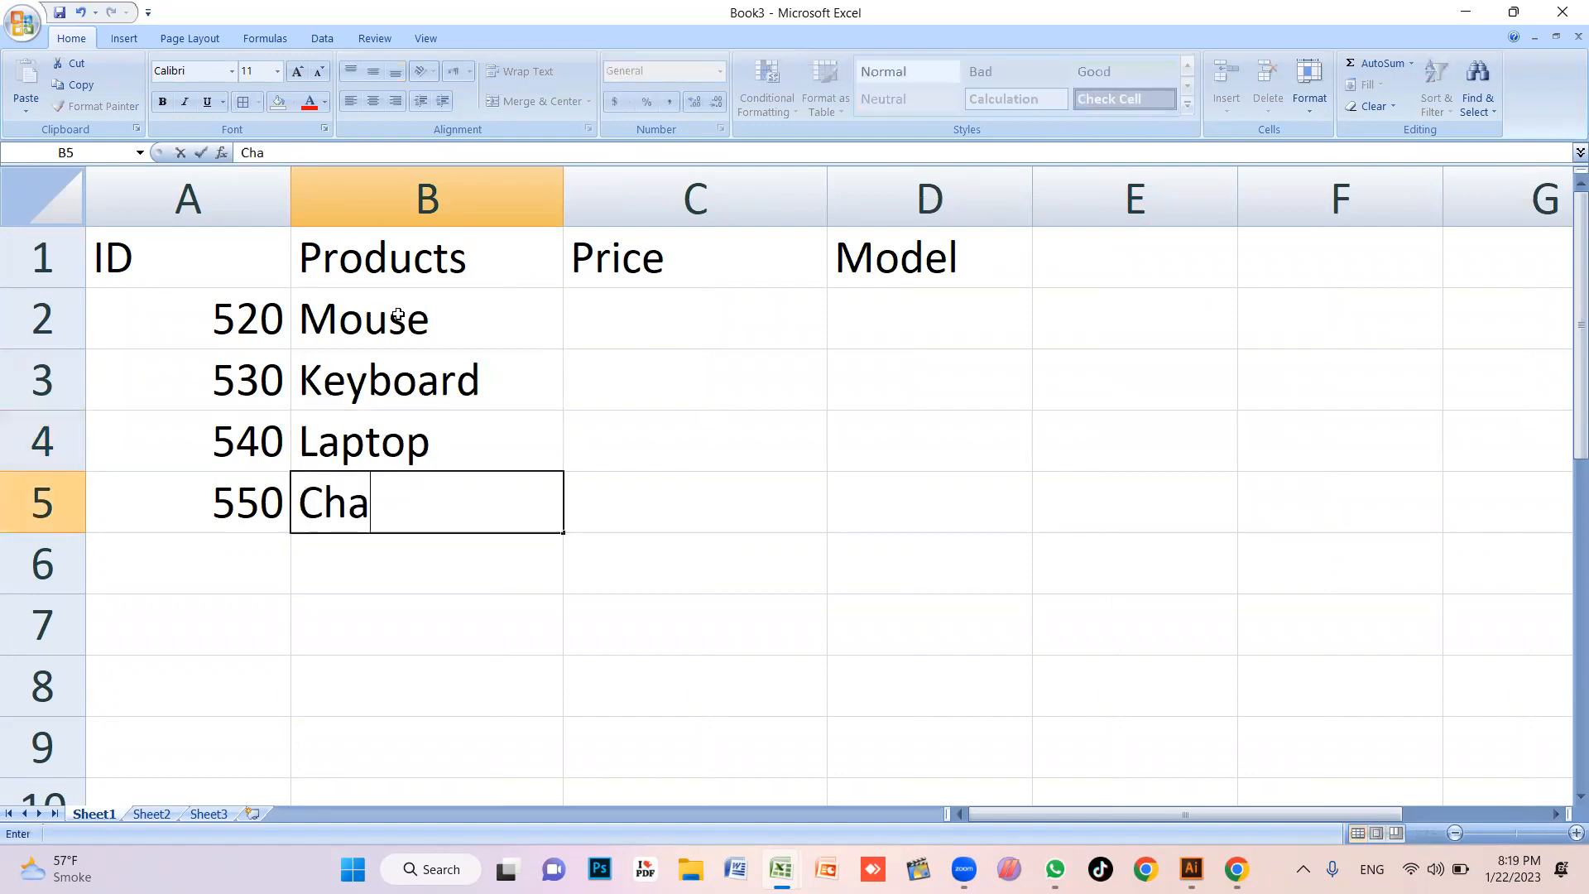
key("Tab")
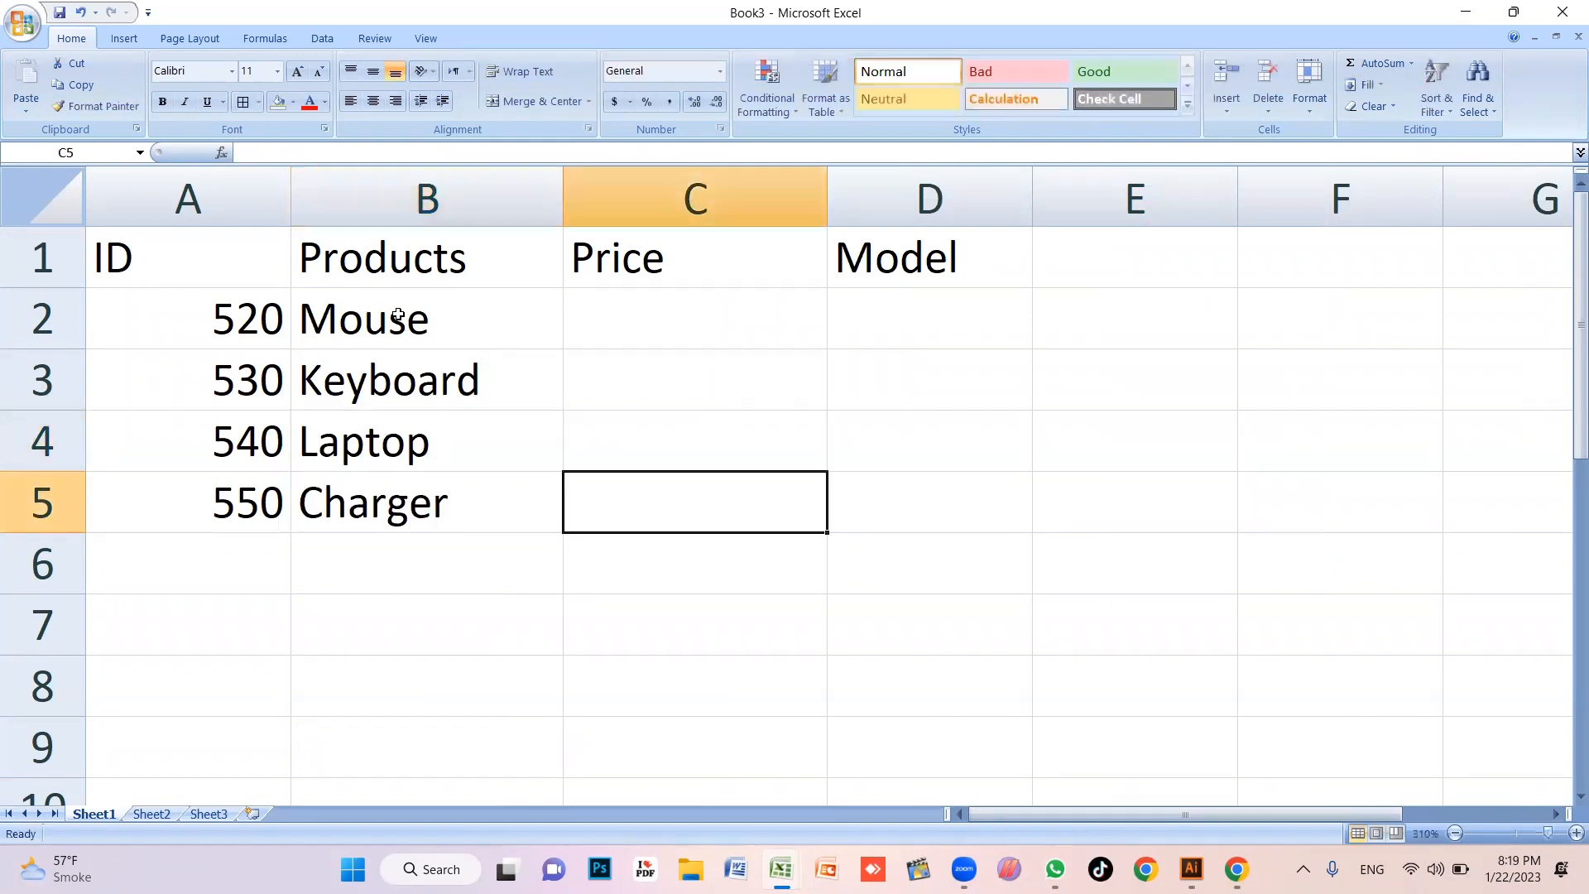
Enter the price 300 for the mouse in cell C2
left_click(702, 343)
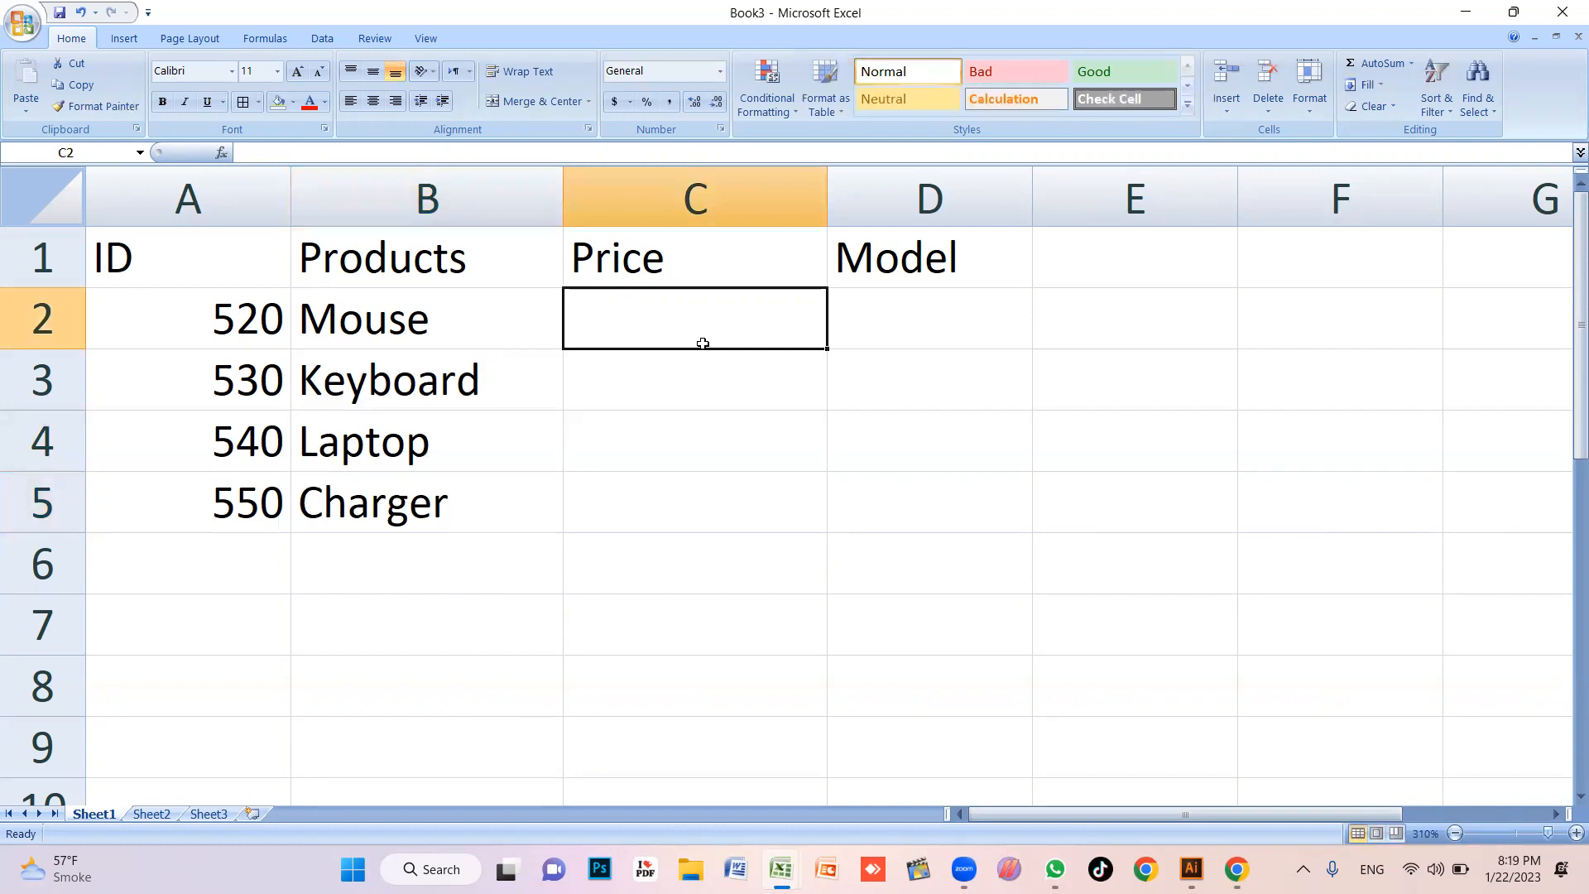
type("300")
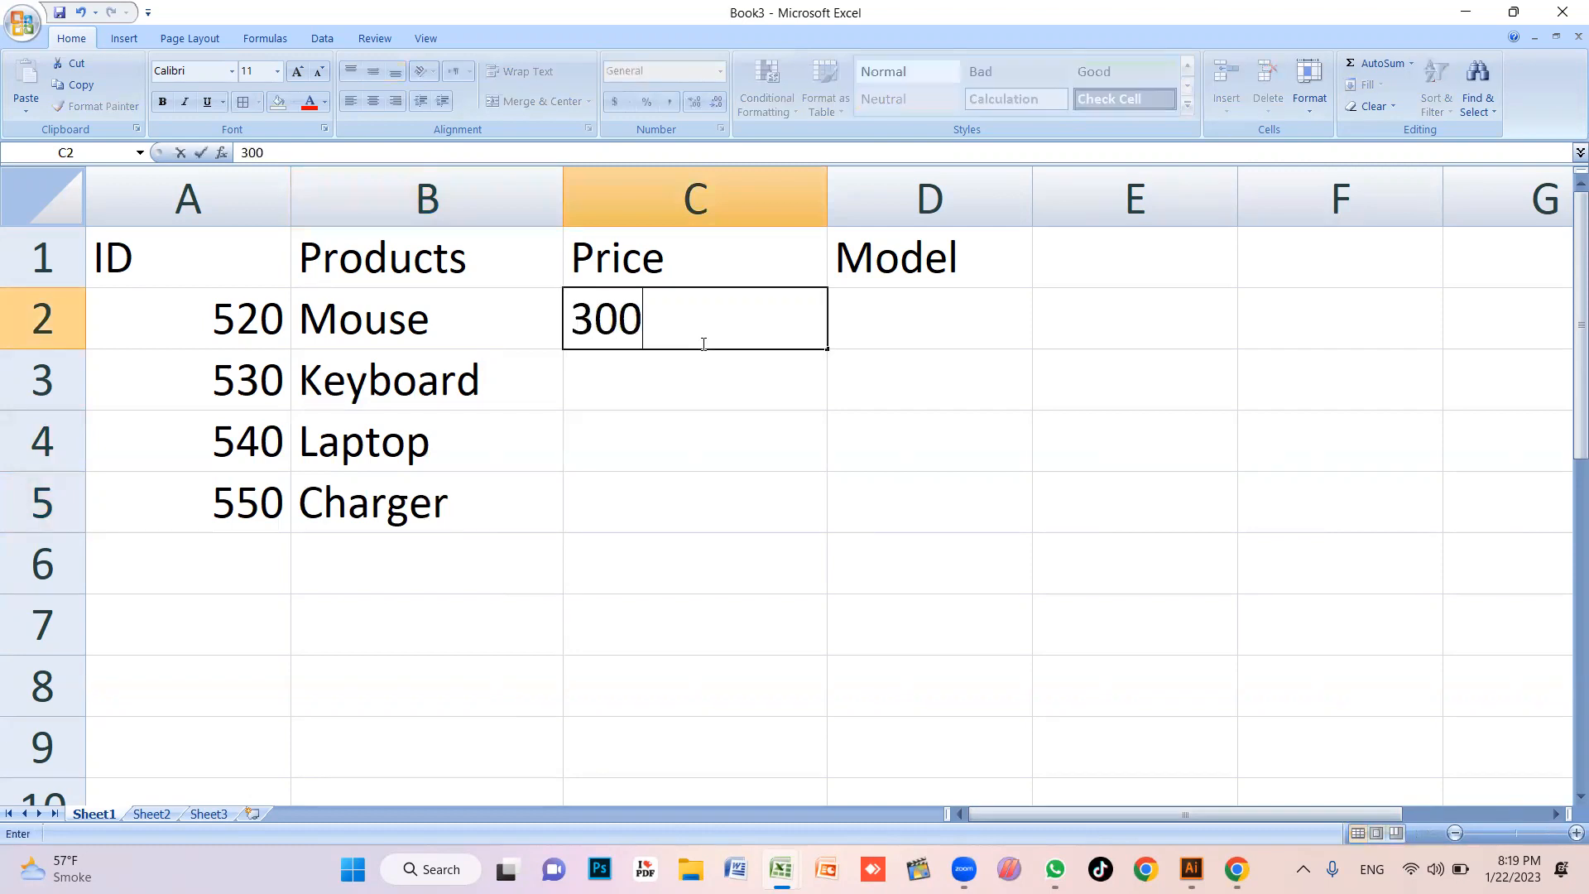
key("Tab")
Enter the models Dell, Hp, Samsung and Dell in cells D2 to D5
type("Dell")
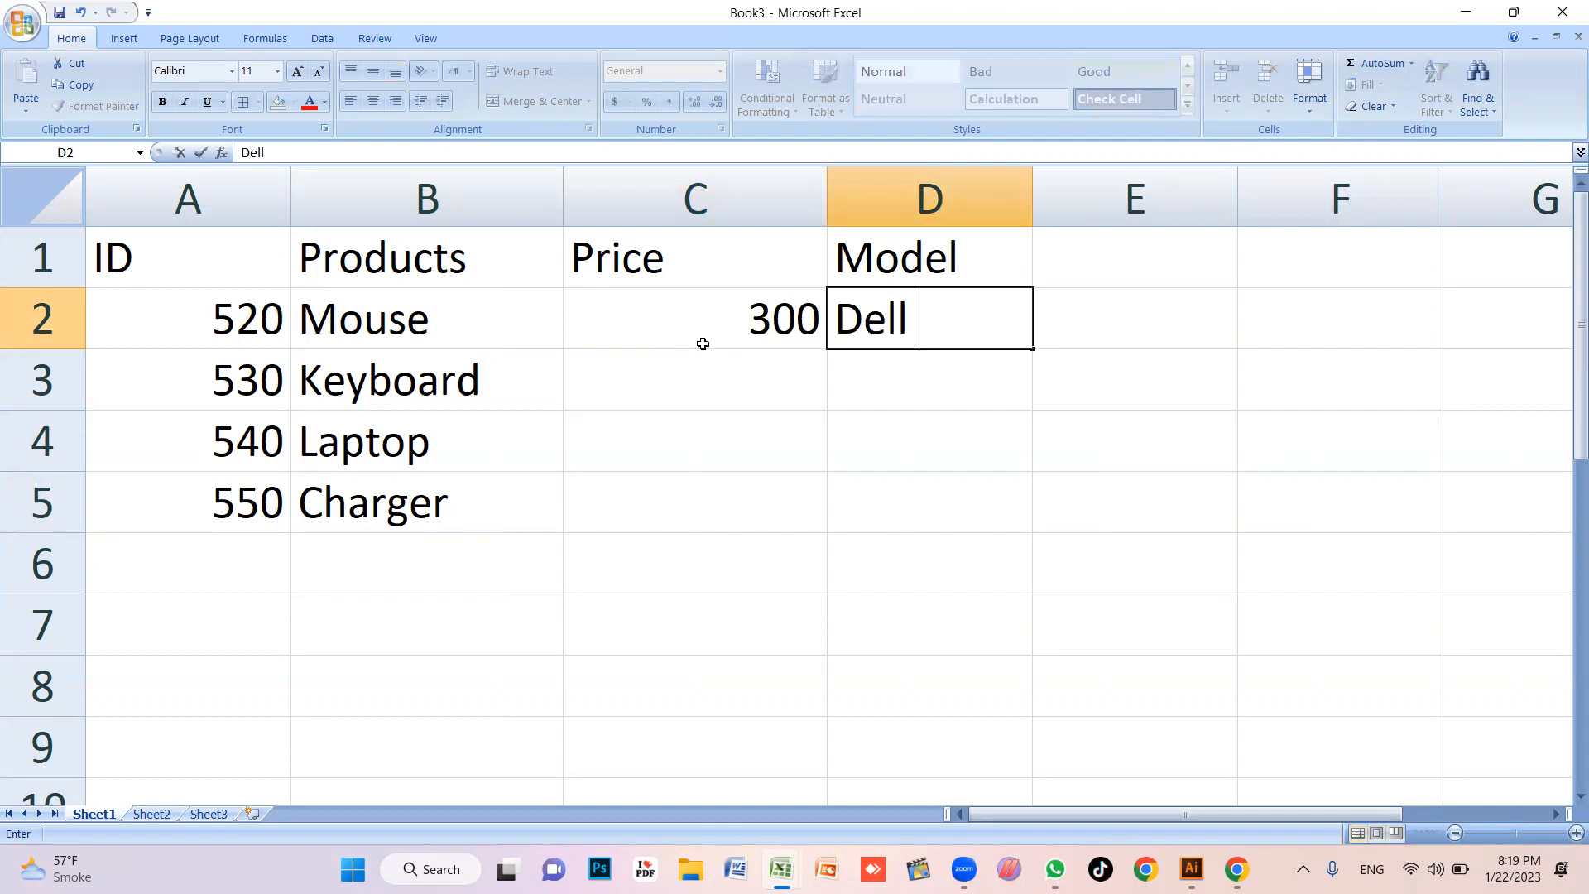
key("Return")
type("Hp")
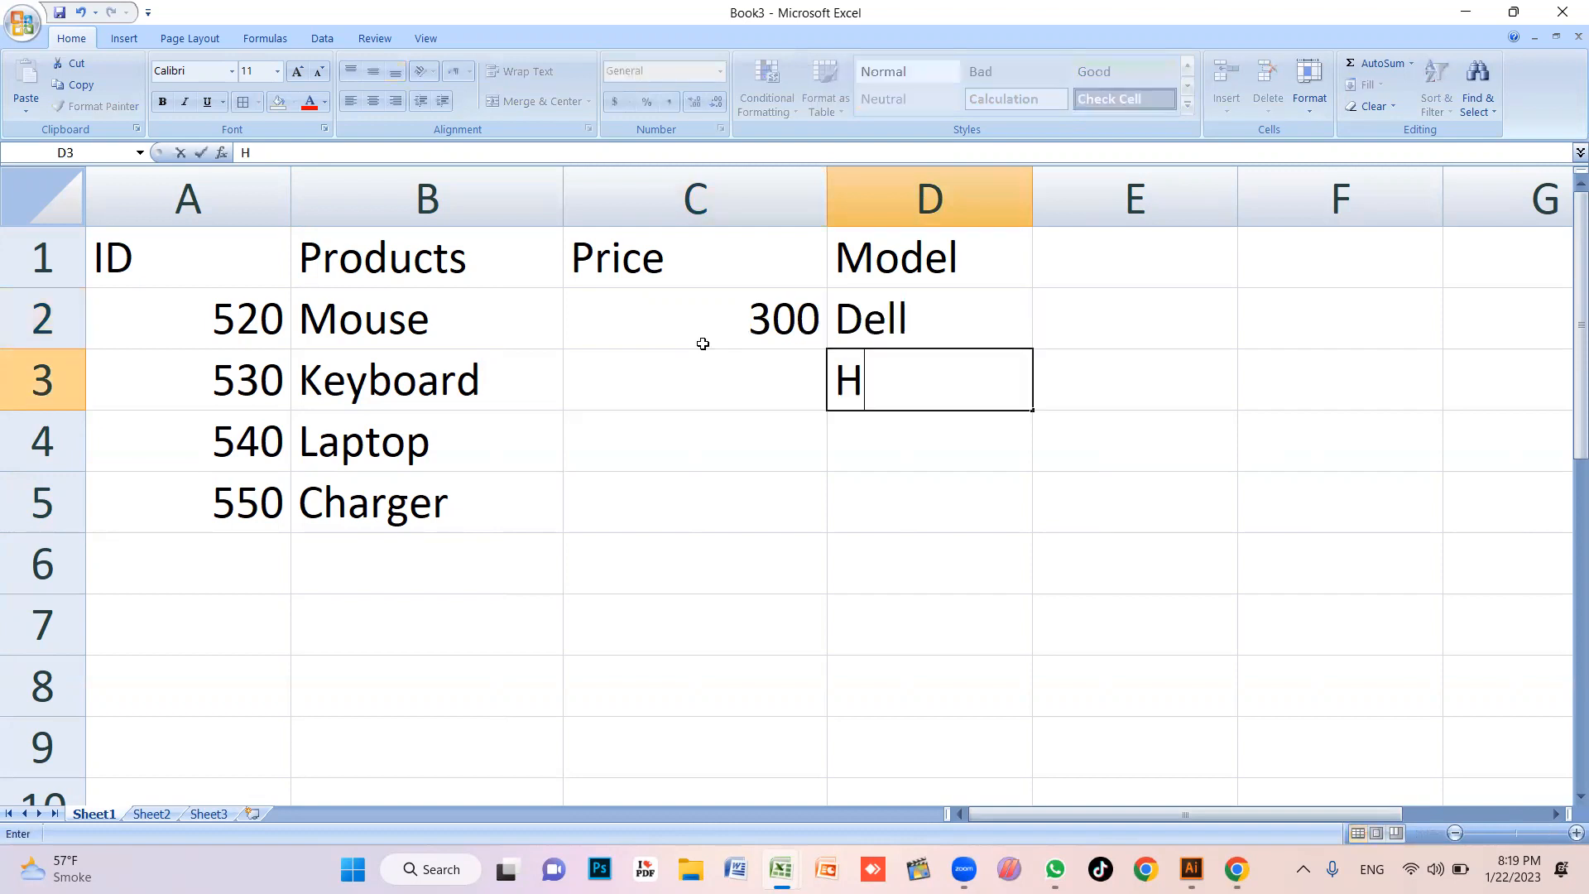
key("Return")
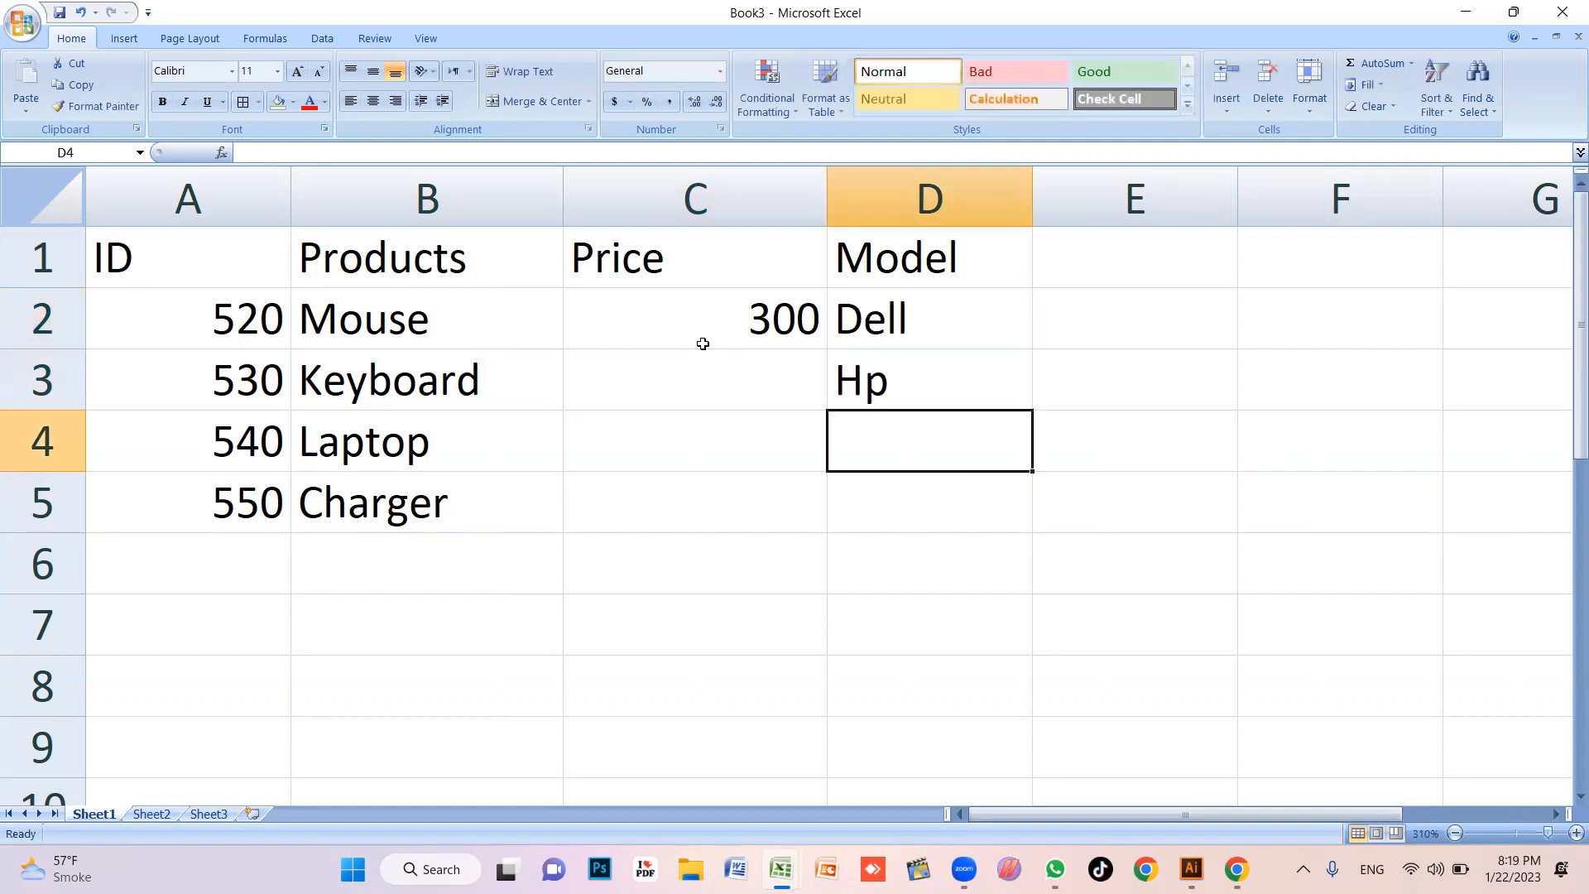
type("Hp")
key("BackSpace")
key("BackSpace")
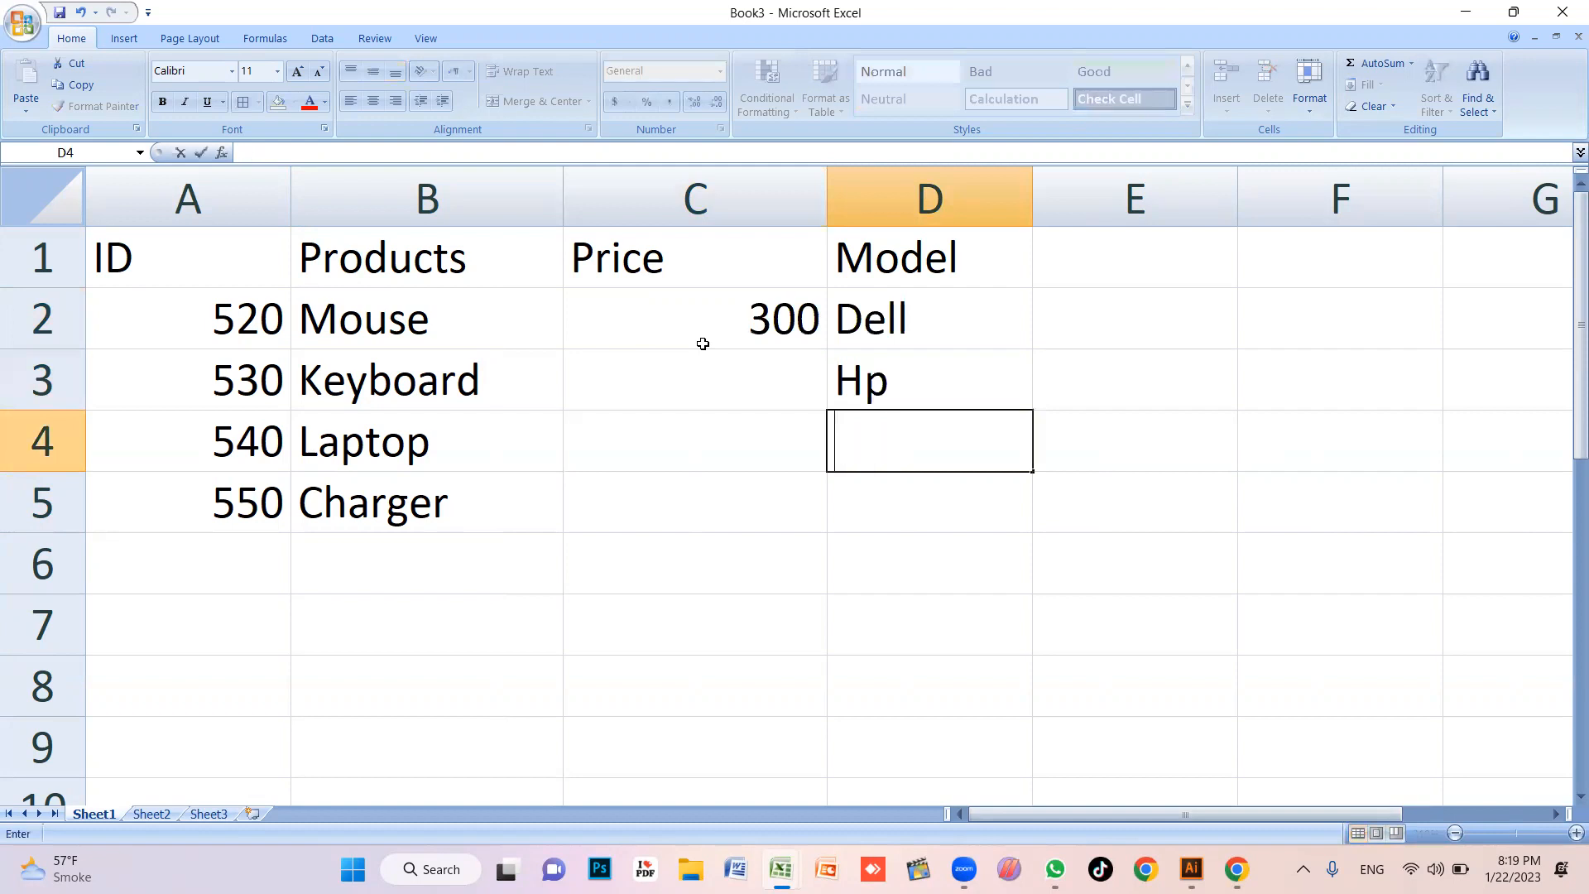
type("Samsung")
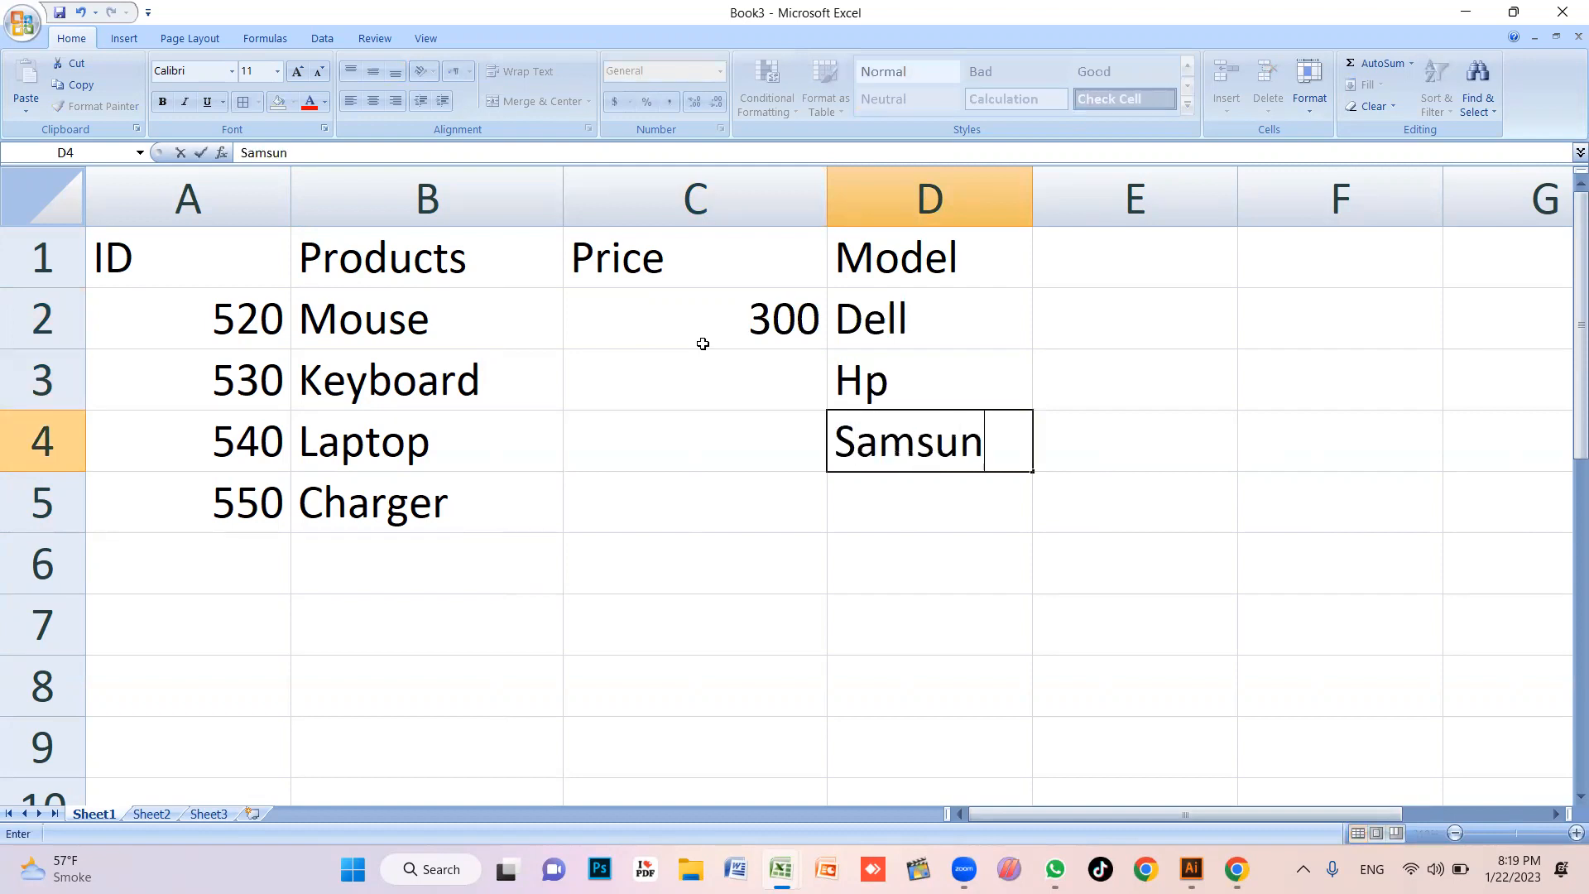
key("Return")
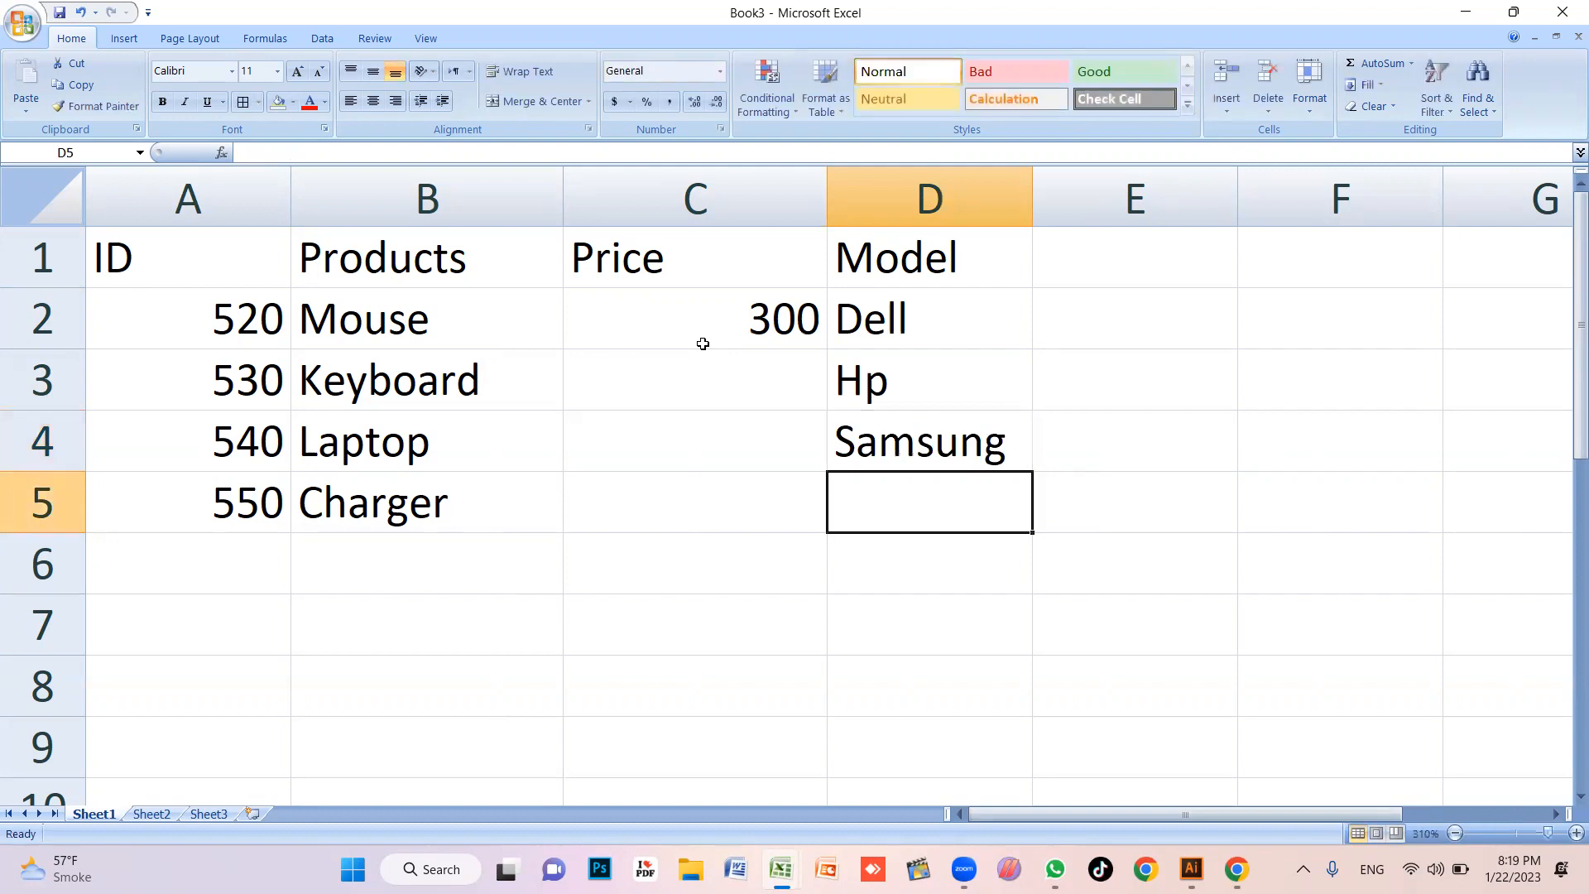
type("Dell")
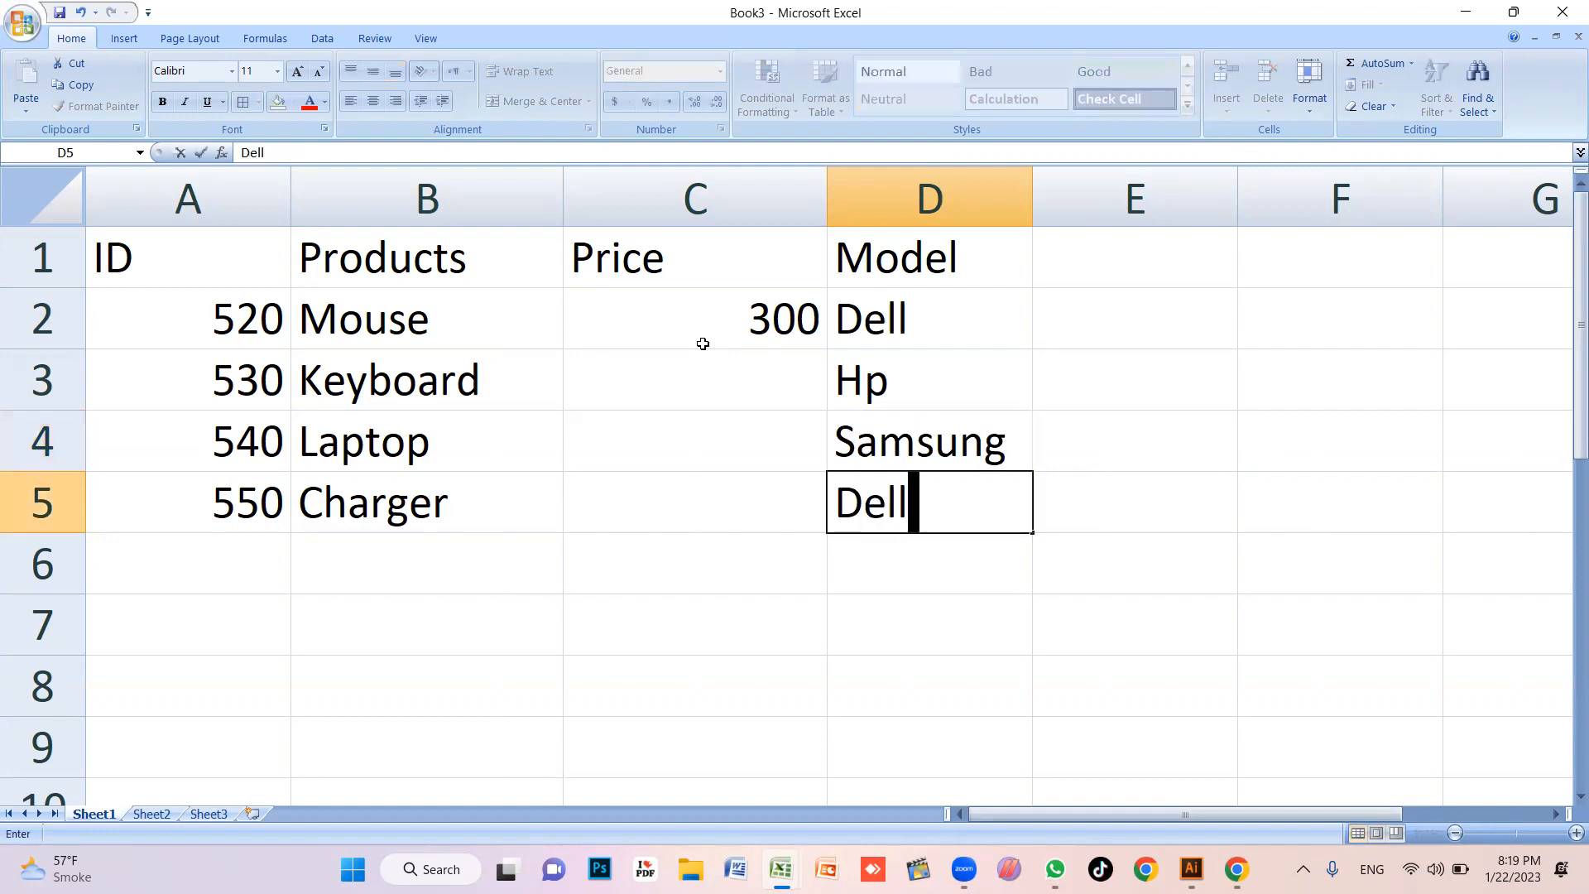
key("Return")
Enter the prices 400, 40000 and 1000 in cells C3 to C5
left_click(703, 375)
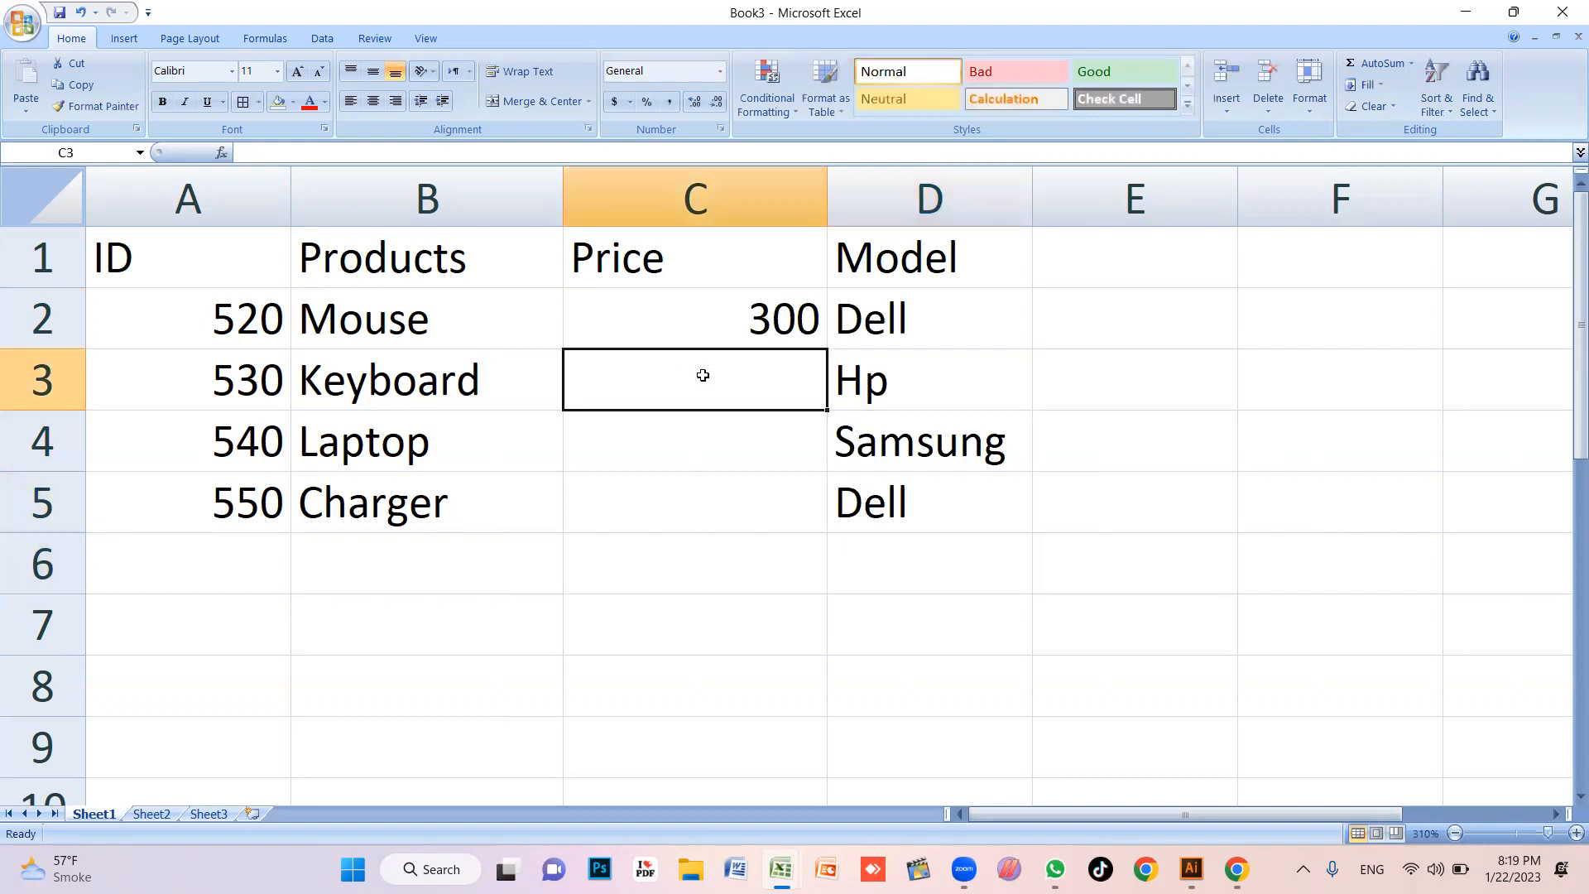
type("400")
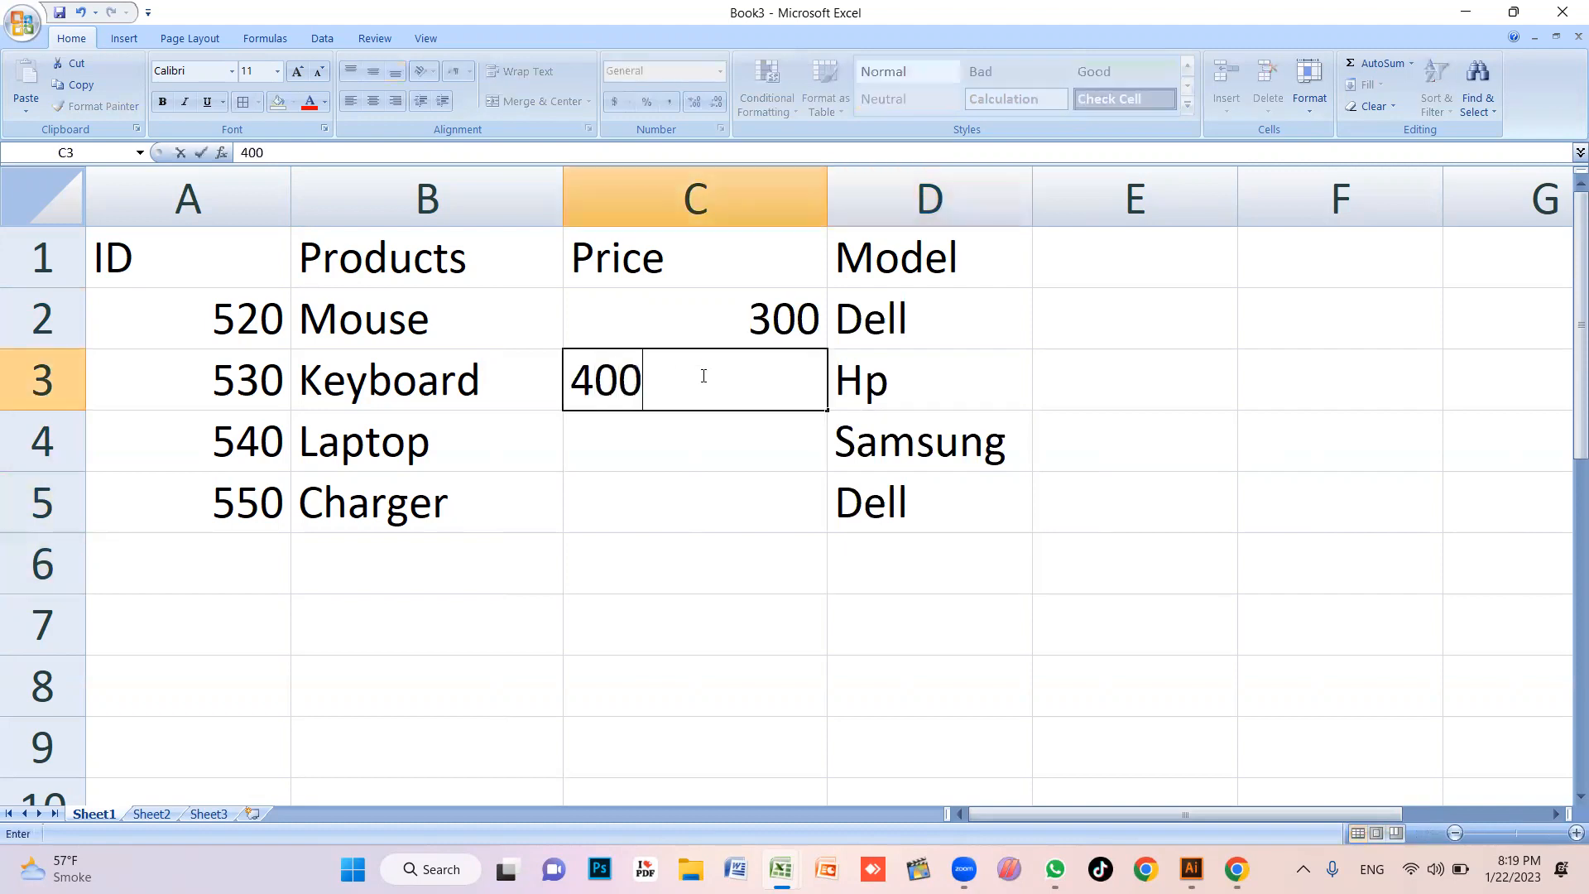
key("Return")
type("40000")
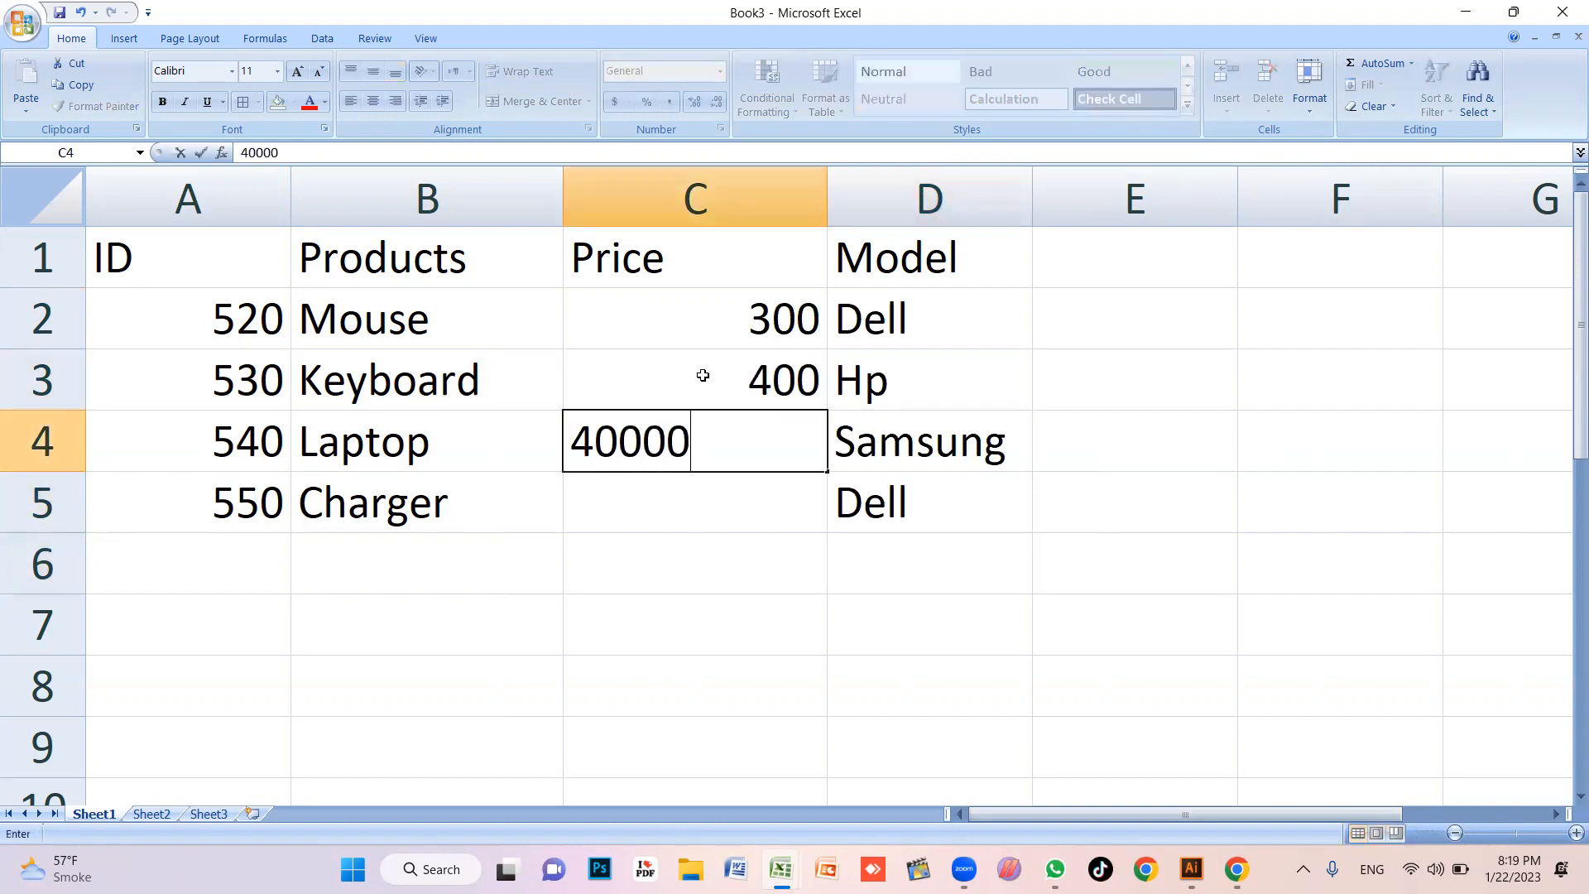
key("Return")
type("1000")
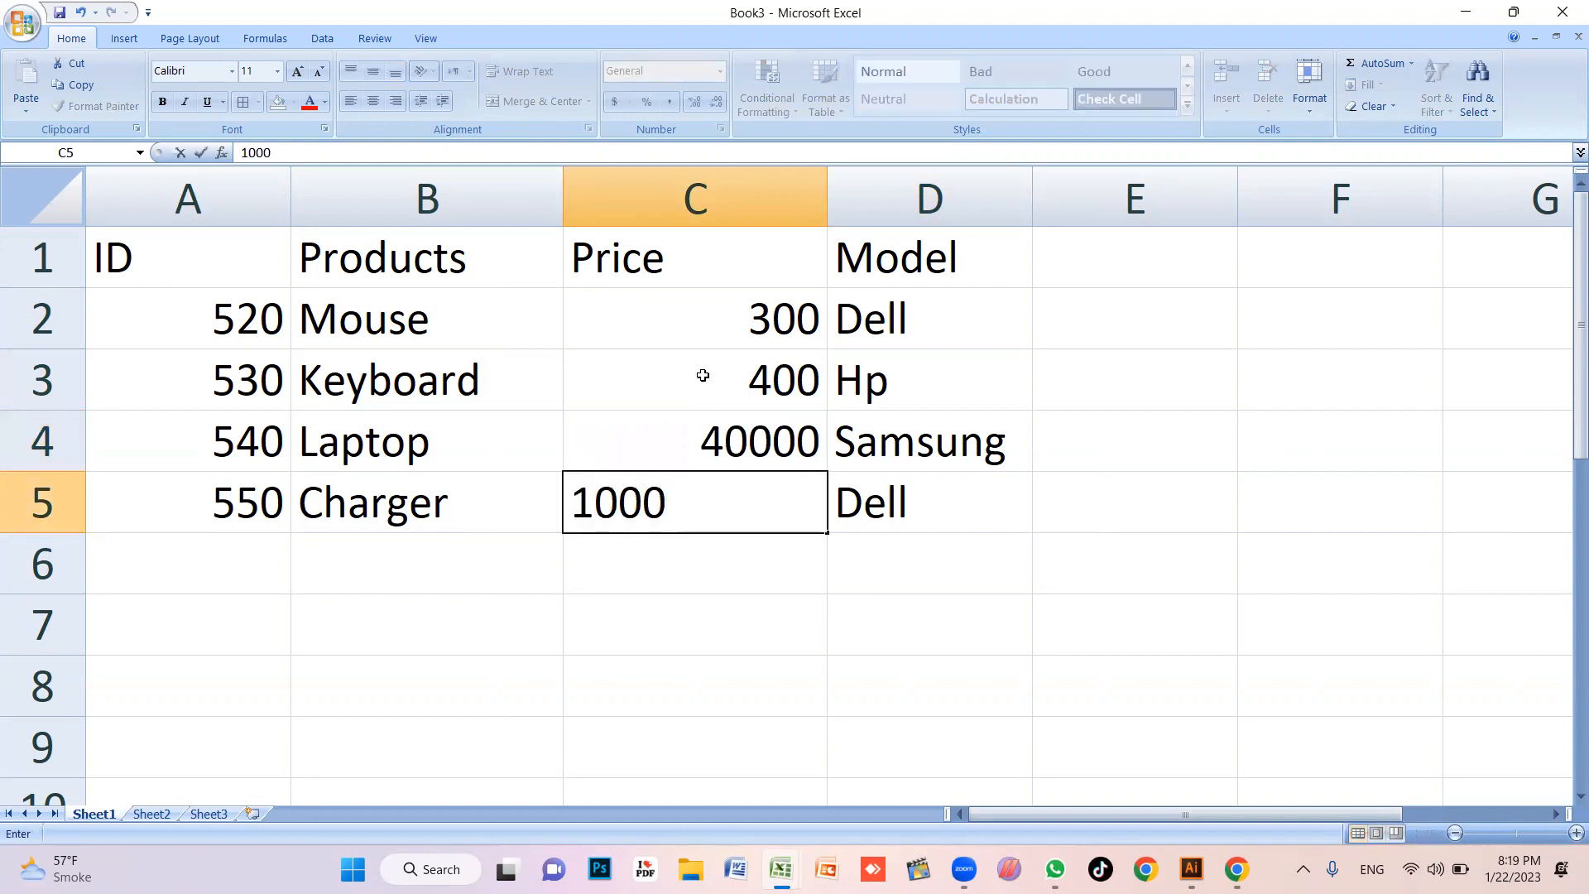
key("Return")
left_click(702, 444)
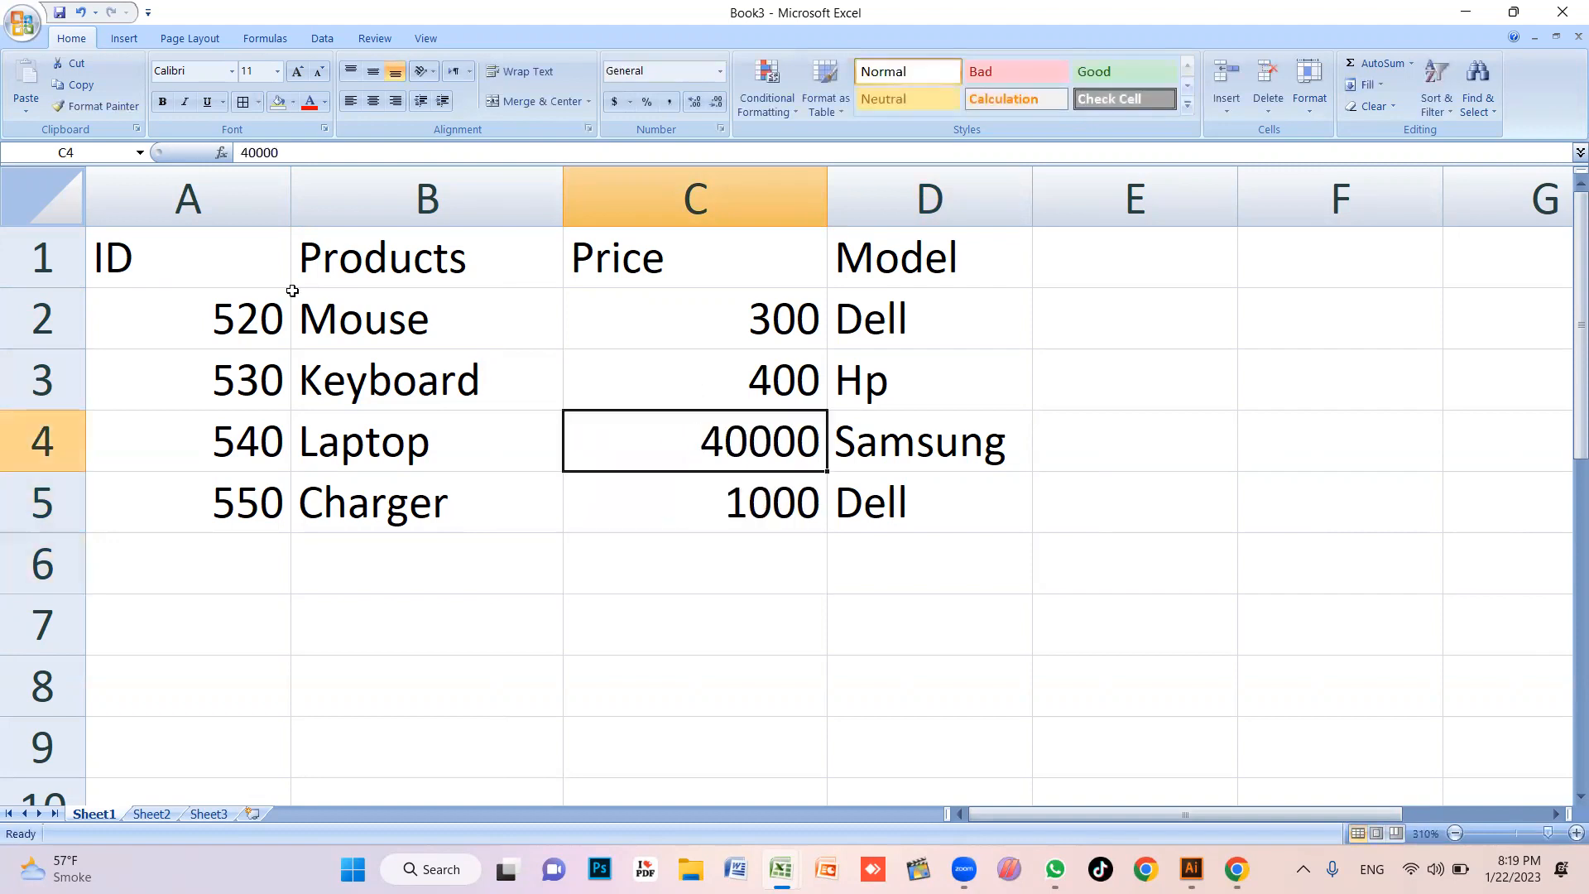
Center the contents of the table A1:D5 and apply all borders to it
left_click_drag(196, 262, 846, 495)
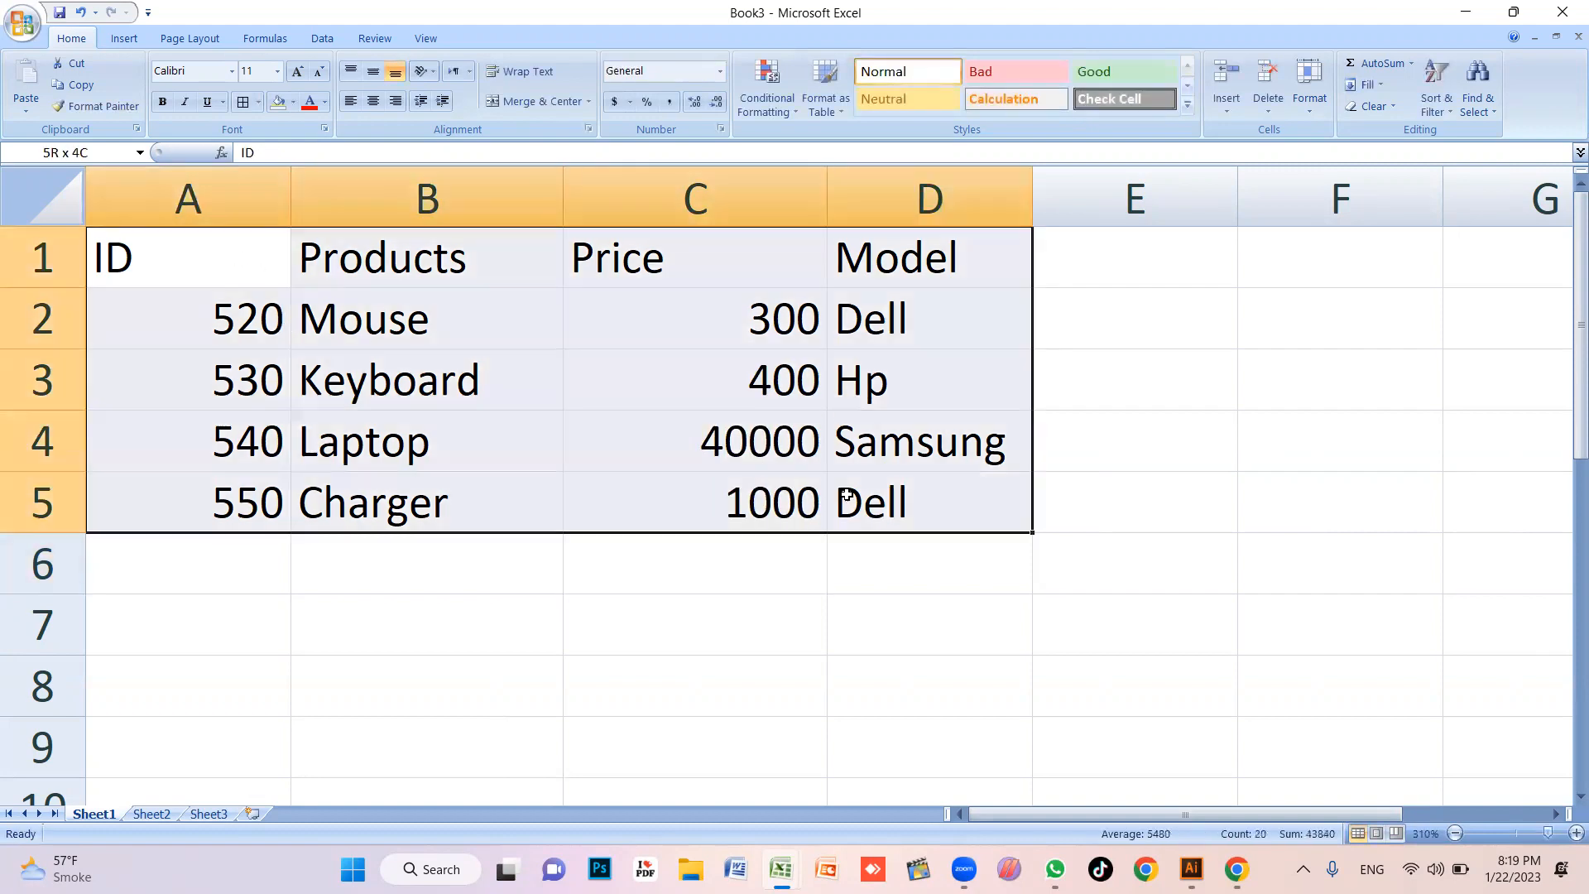
left_click(373, 100)
left_click(244, 101)
left_click(553, 396)
Make the header row A1:D1 bold
left_click_drag(206, 258, 866, 256)
key("ctrl+b")
left_click(747, 478)
Fill the header row A1:D1 with dark red and set its font color to white
left_click_drag(211, 249, 1076, 257)
left_click_drag(886, 257, 245, 259)
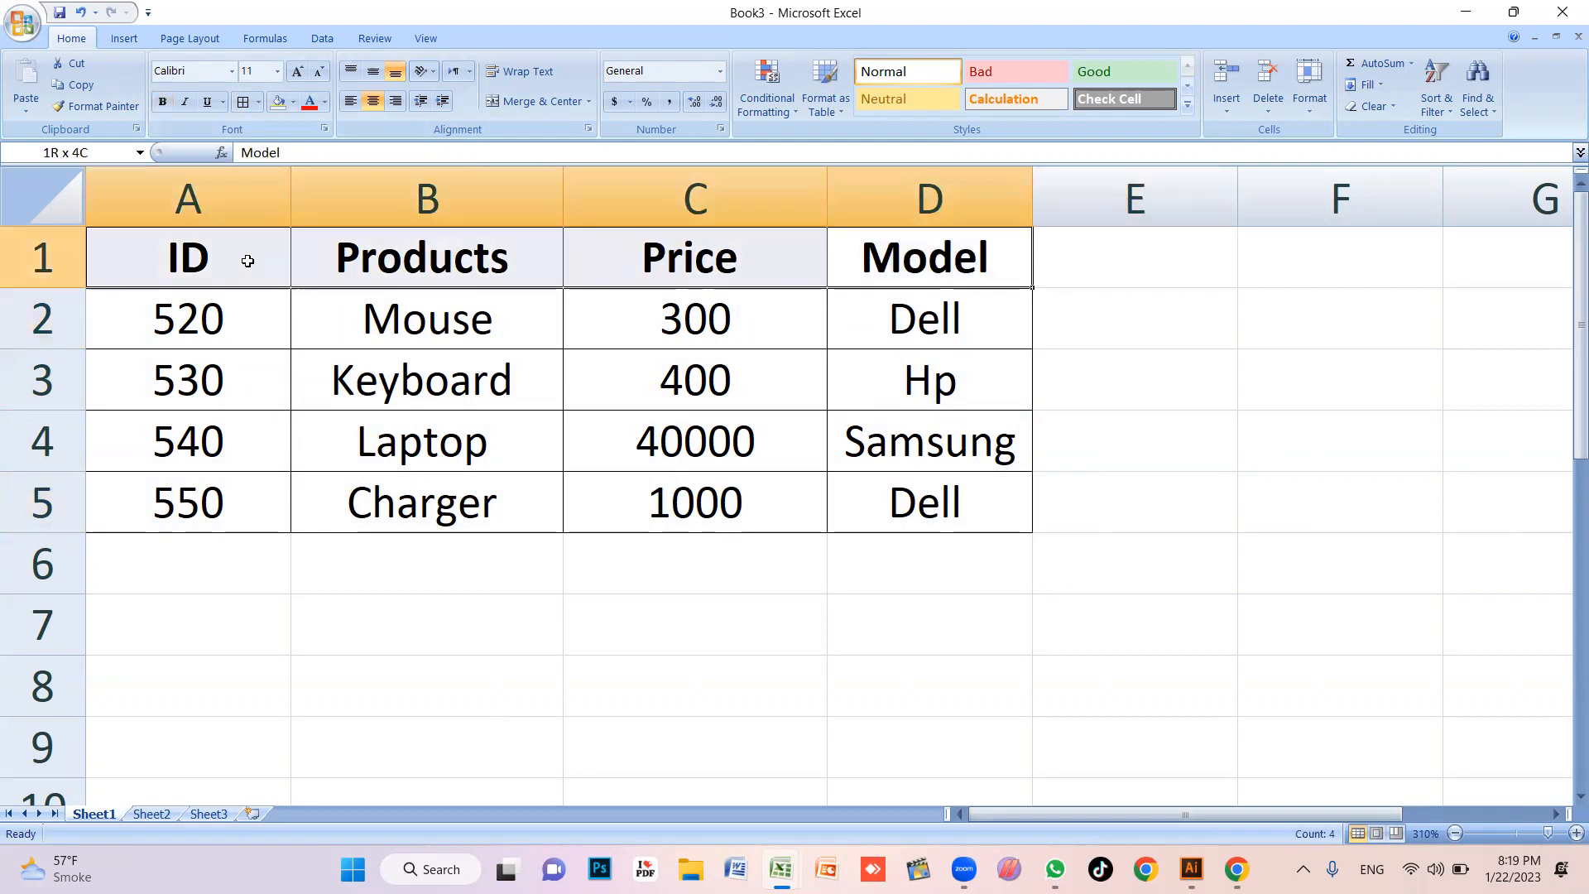
left_click(294, 102)
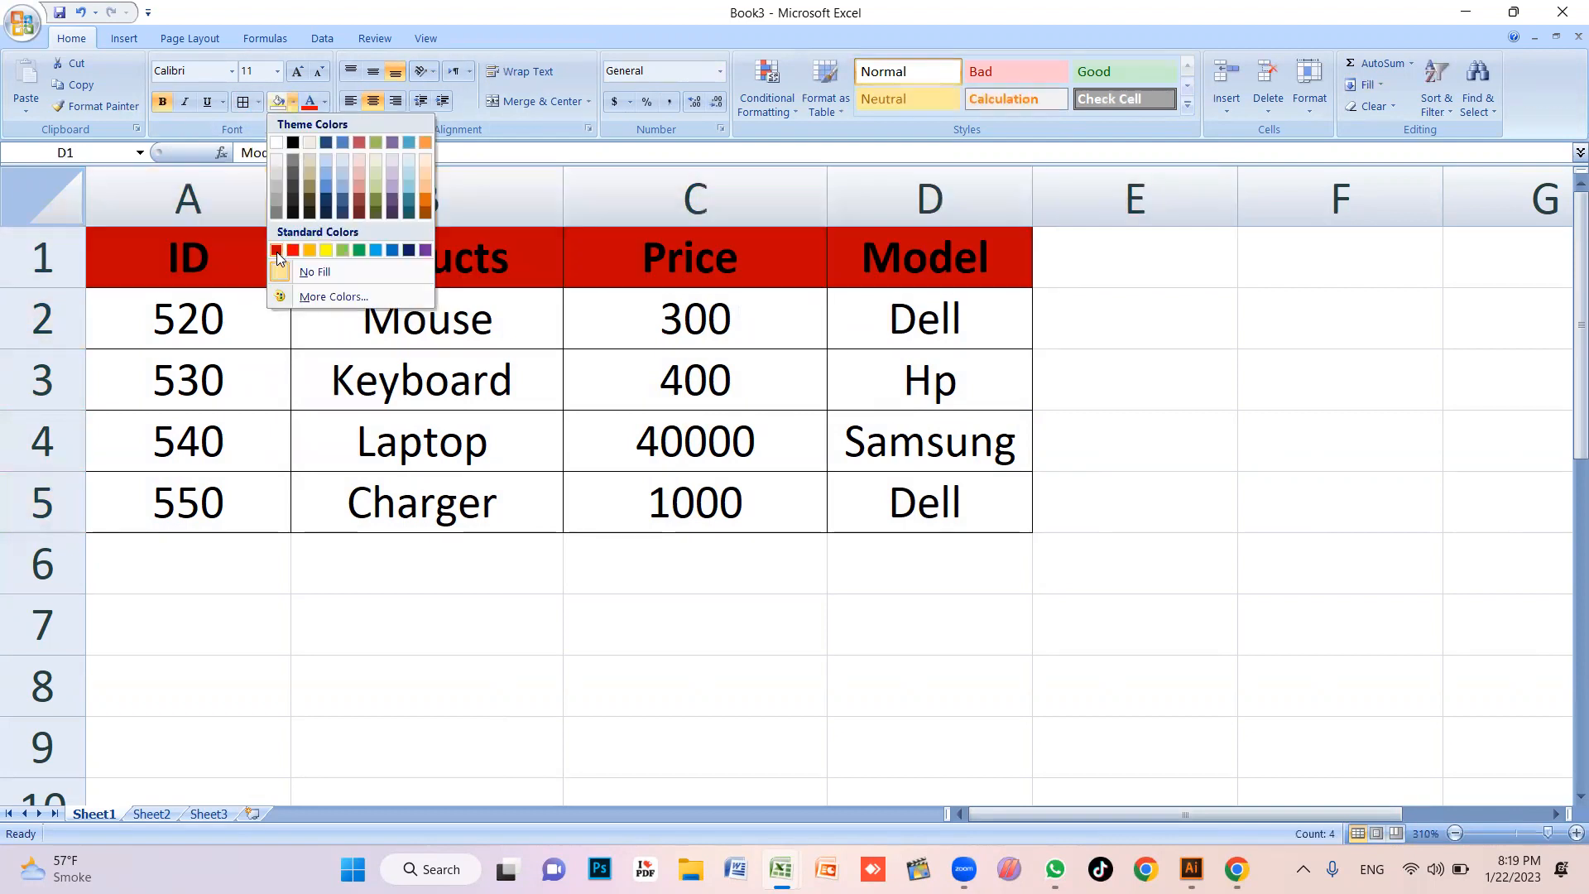
left_click(299, 274)
left_click(324, 102)
left_click(308, 164)
left_click(451, 397)
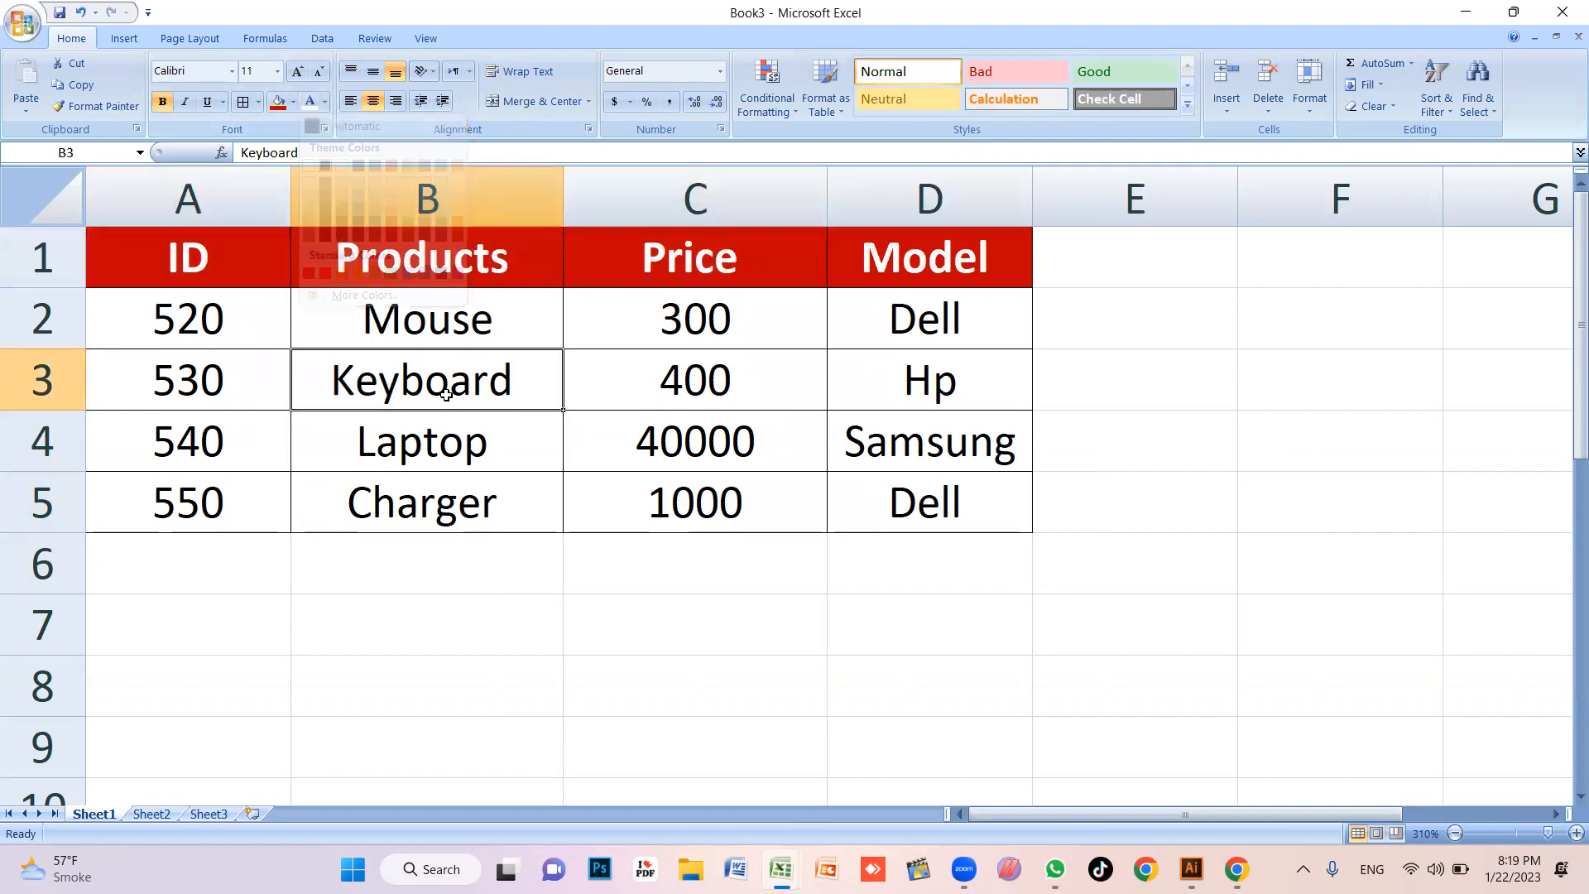
scroll(468, 450, "down", 1)
scroll(472, 494, "down", 3)
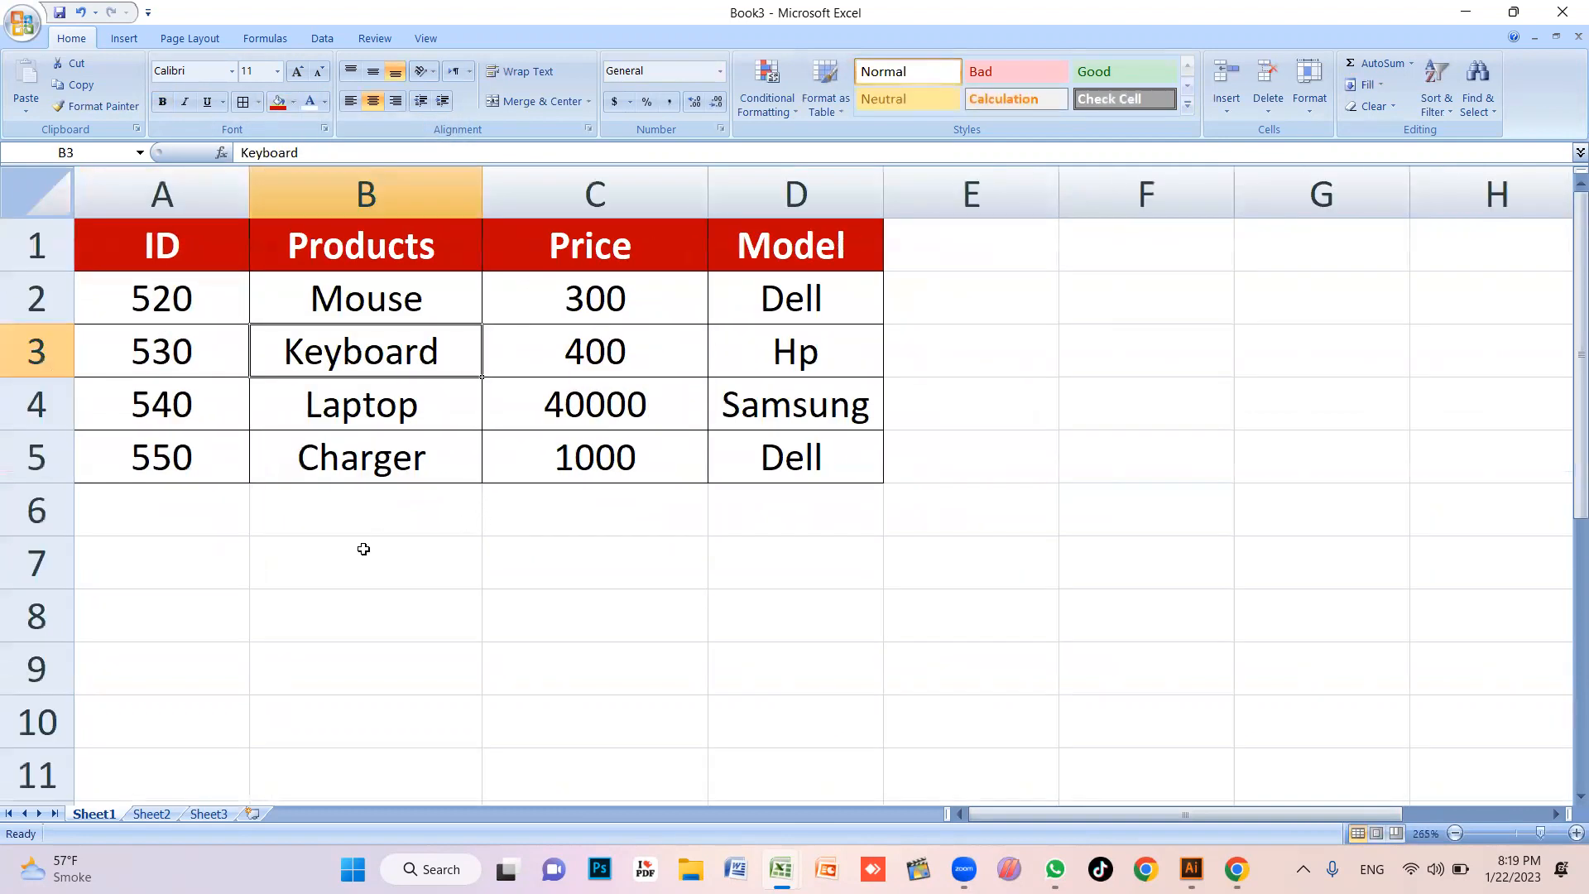
left_click_drag(113, 241, 744, 241)
left_click_drag(139, 542, 186, 700)
left_click(281, 637)
left_click_drag(174, 558, 173, 705)
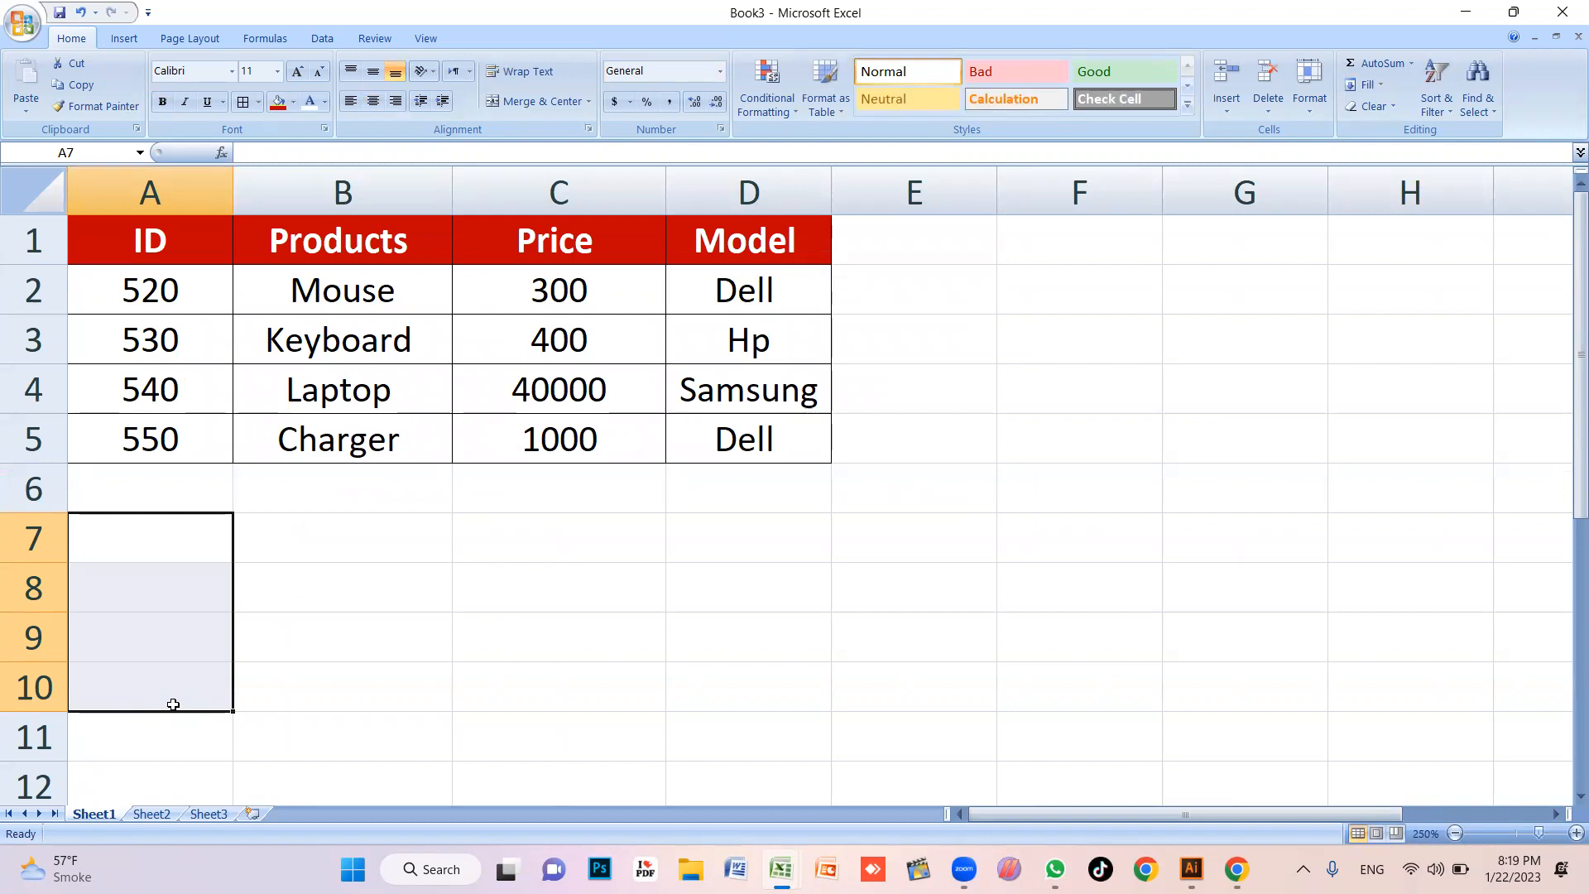
left_click(249, 699)
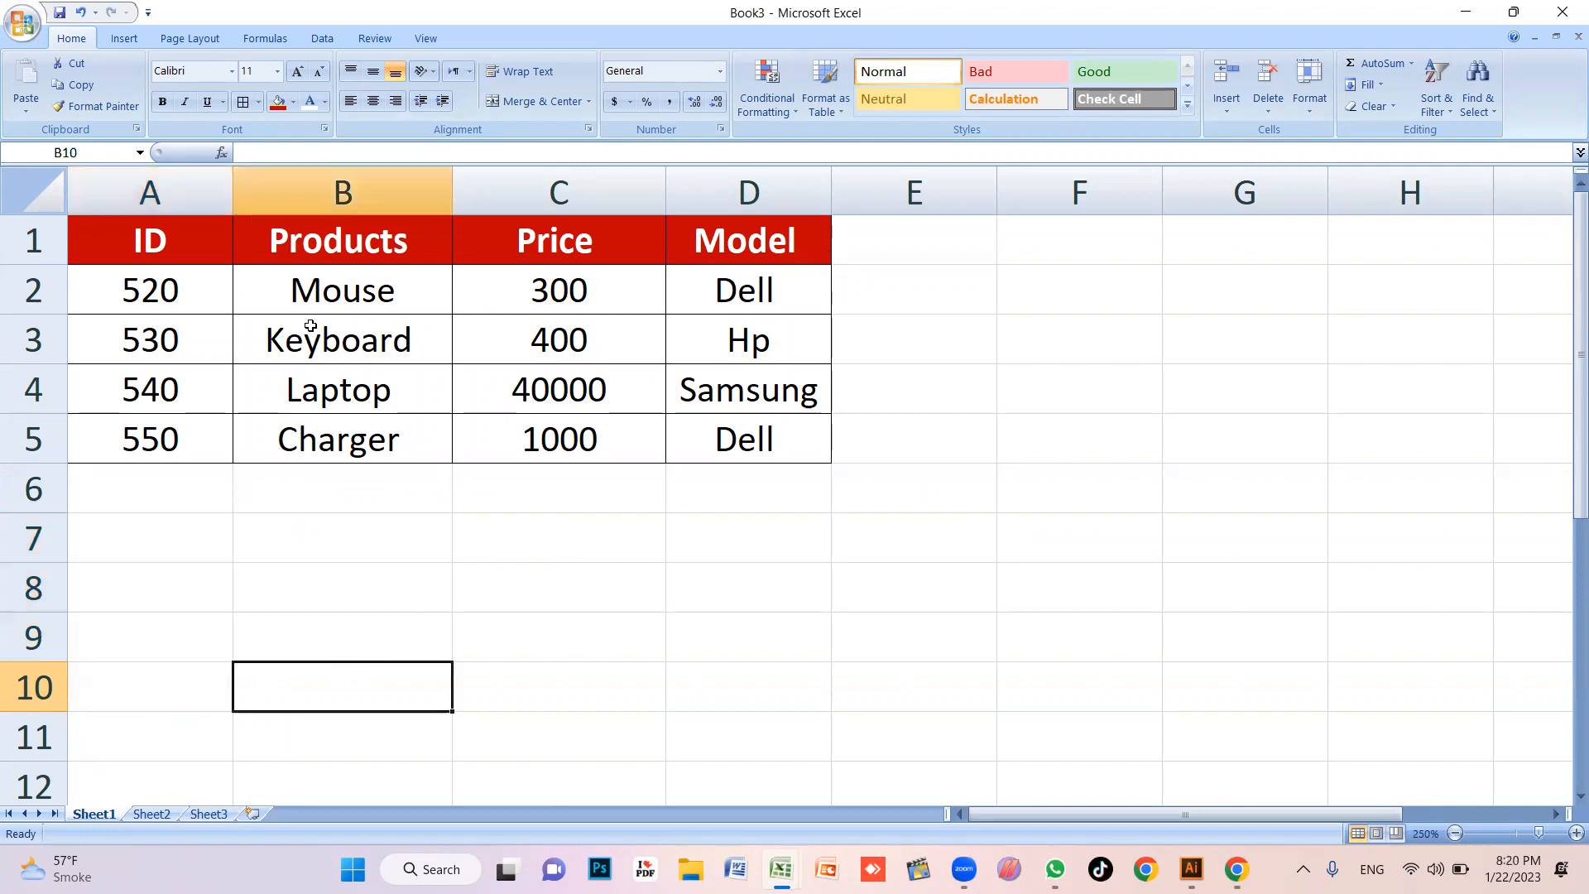
Copy the header row A1:D1 of the product table
left_click_drag(131, 240, 692, 256)
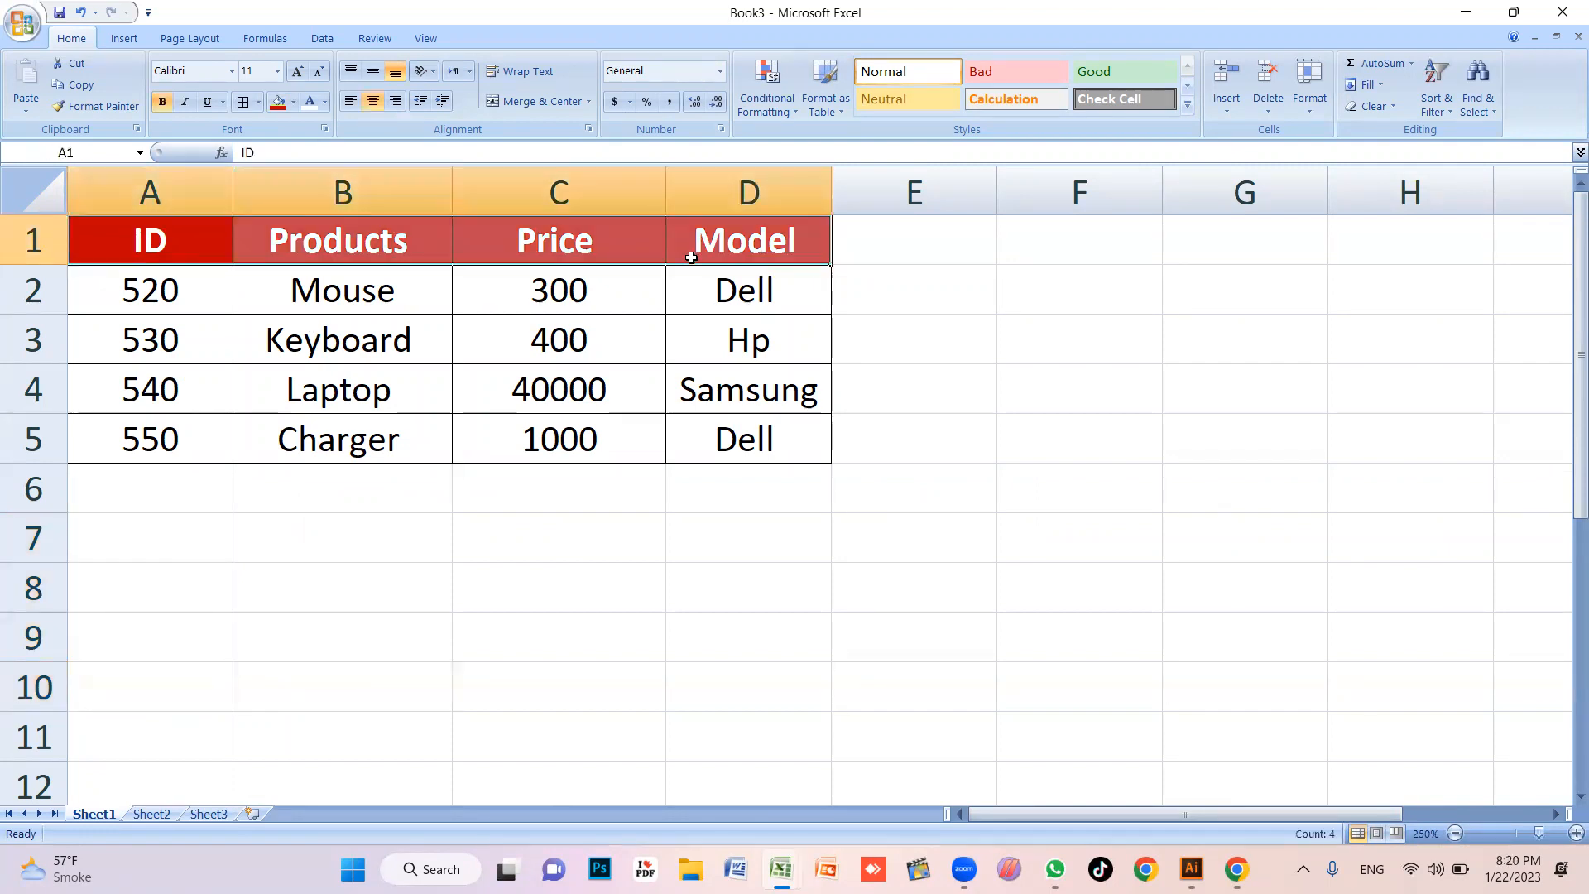
key("ctrl+c")
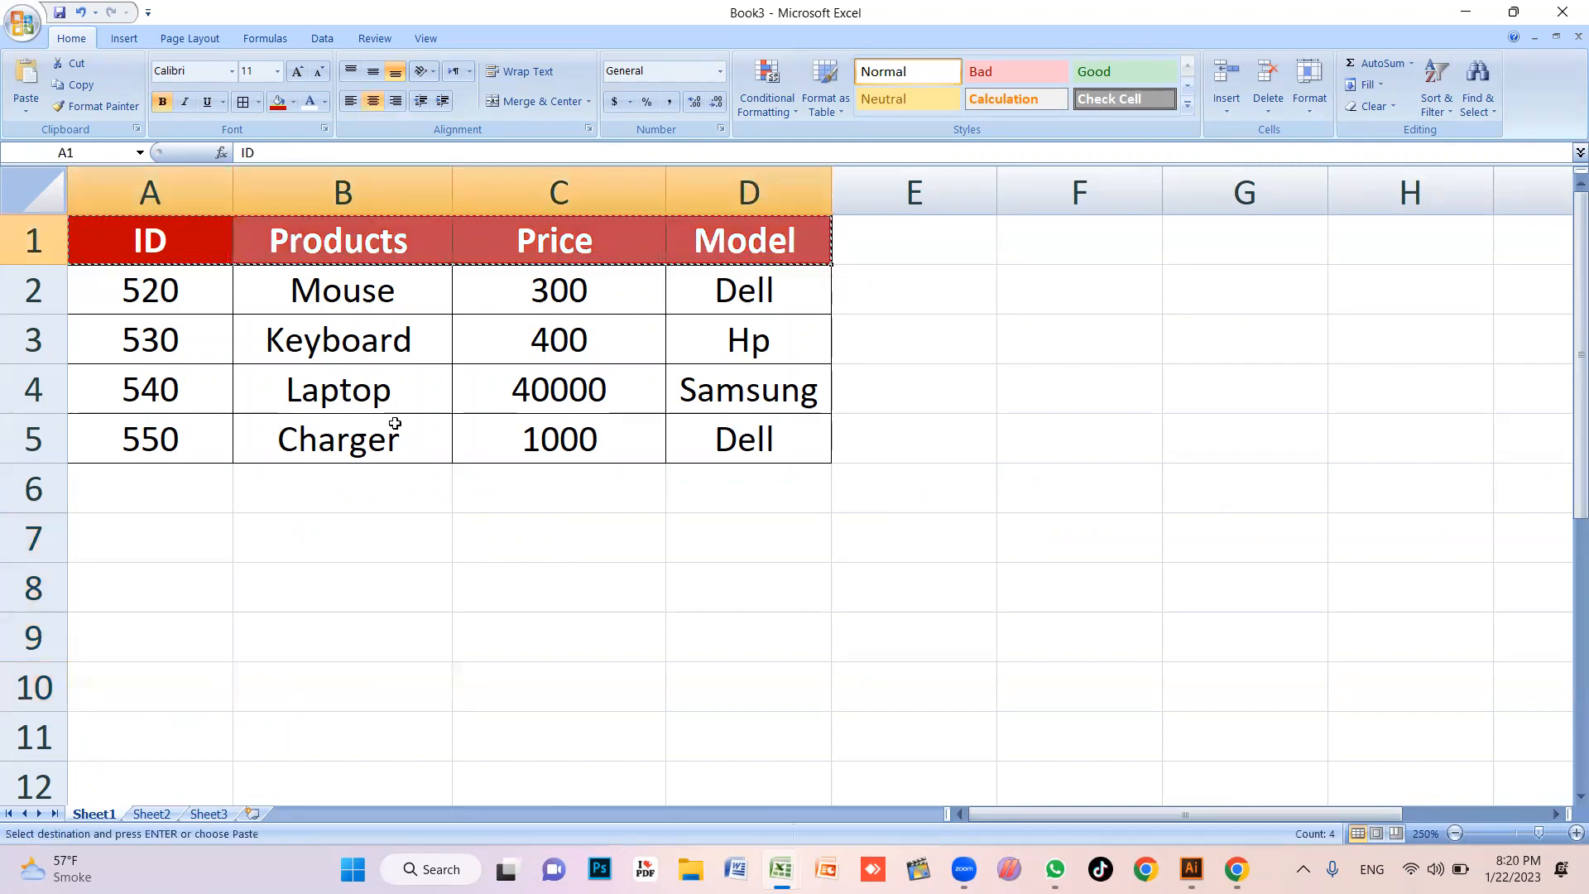
Try an ordinary paste of the copied header row into A7:D7, and undo it
left_click(156, 549)
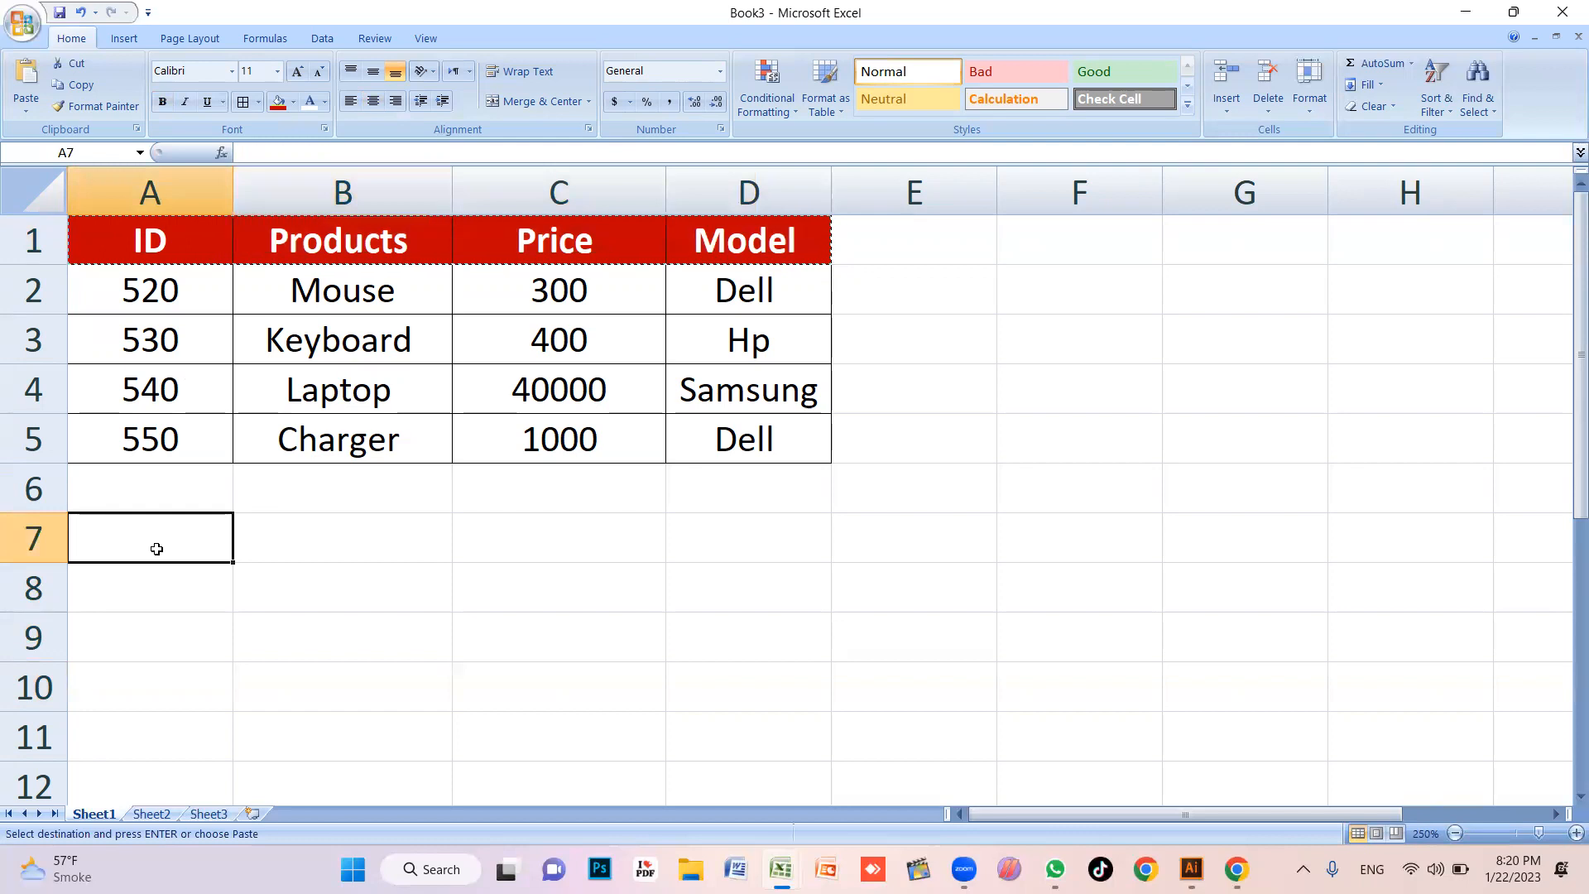
key("shift+Right")
key("shift+Right")
key("shift+Right")
key("ctrl+v")
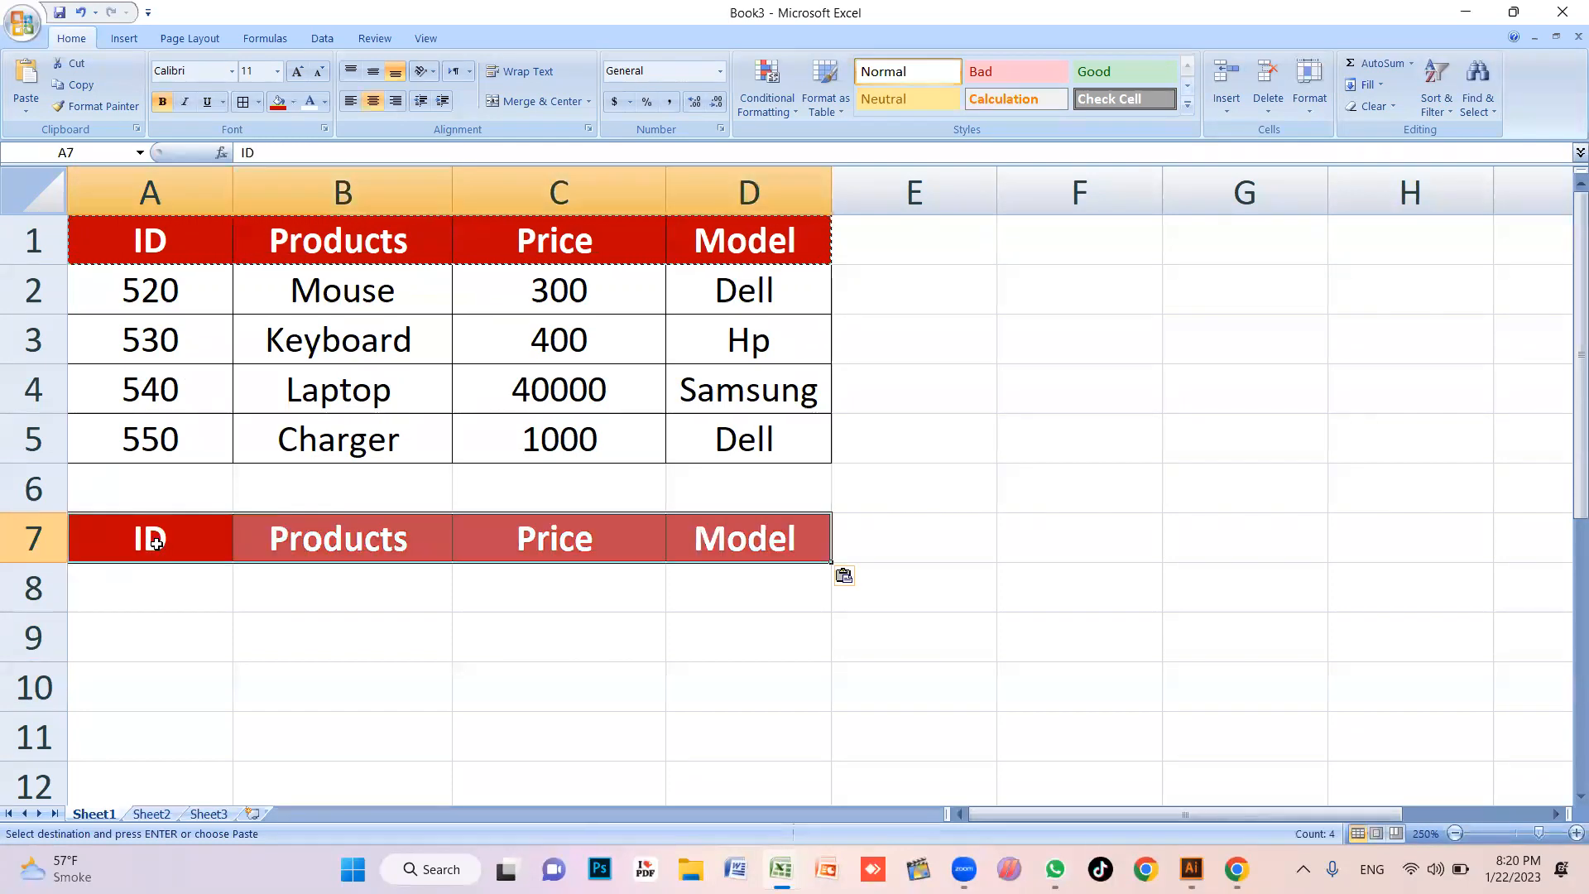
key("ctrl+z")
Paste the copied header row A1:D1 transposed into cells A7:A10 using Paste Special
left_click_drag(176, 252, 687, 244)
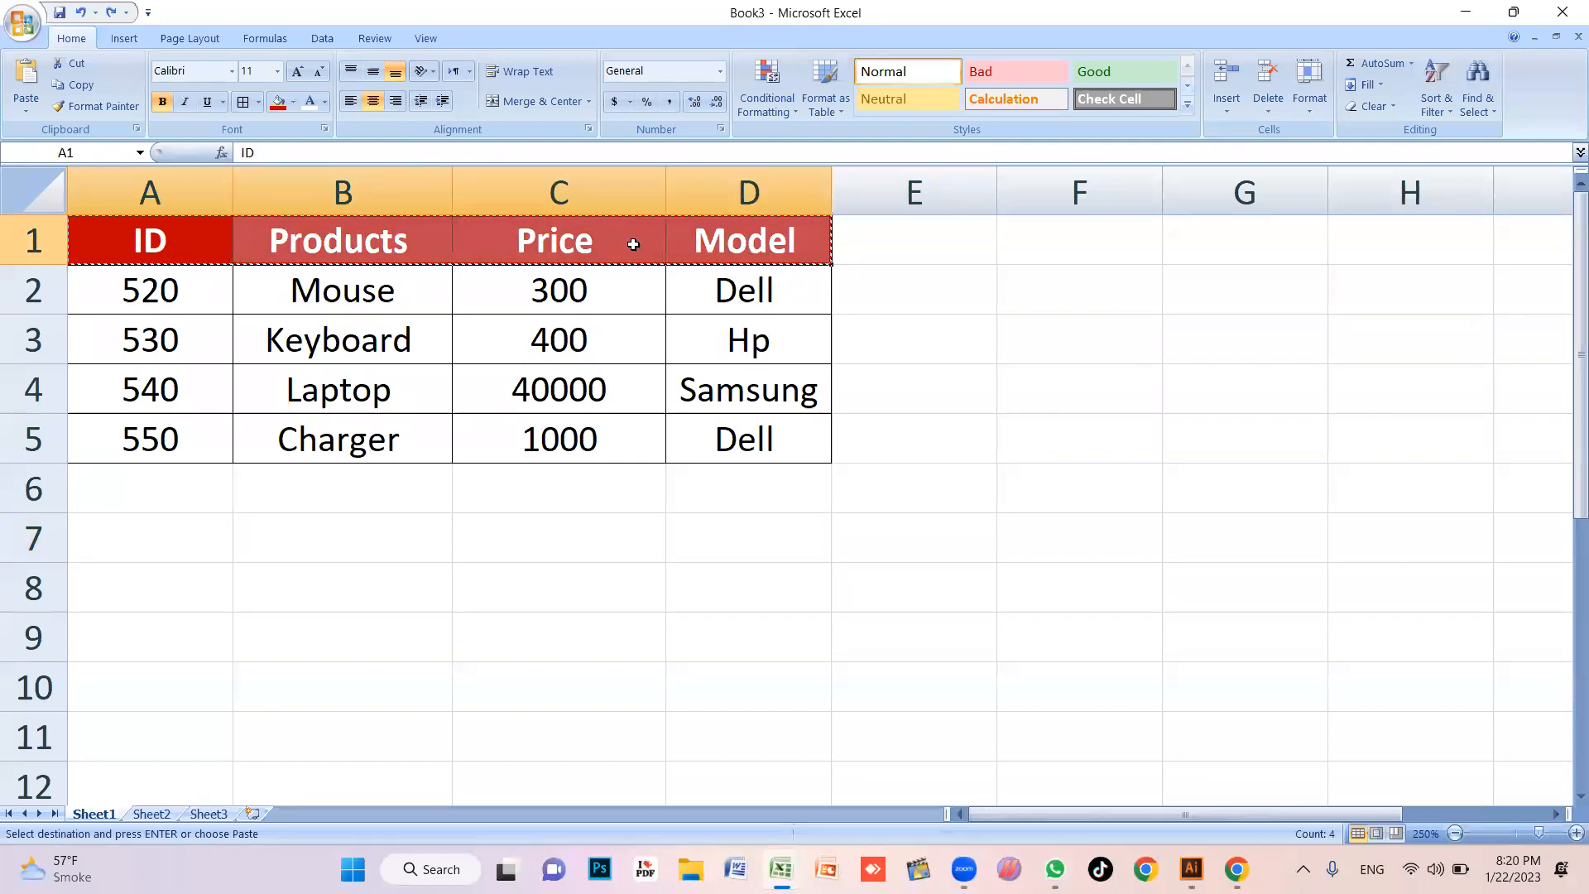
left_click(141, 540)
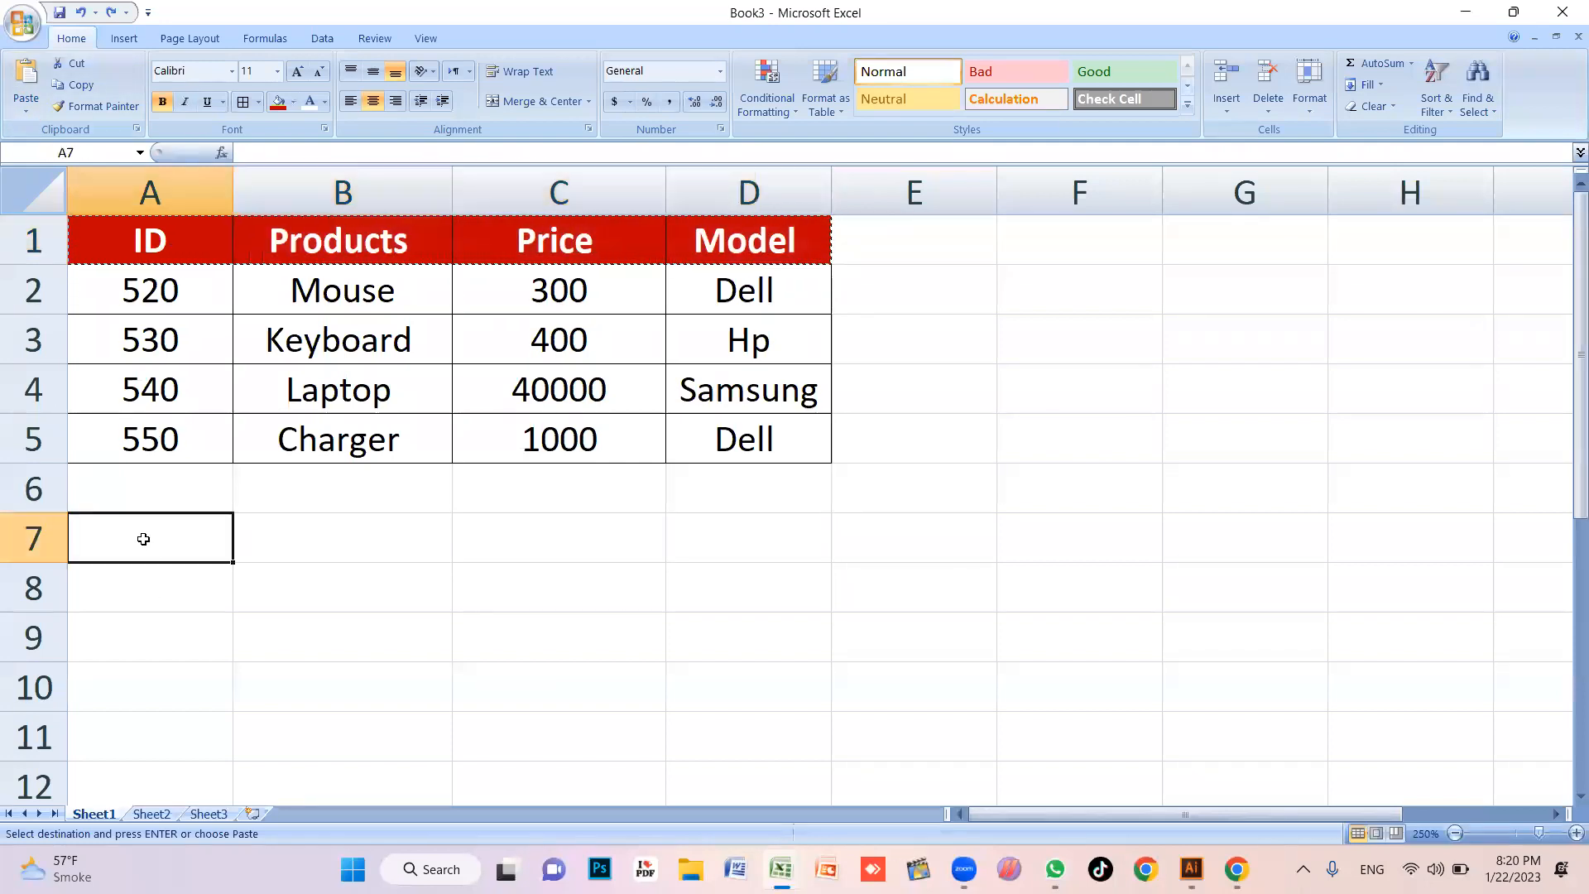
right_click(147, 545)
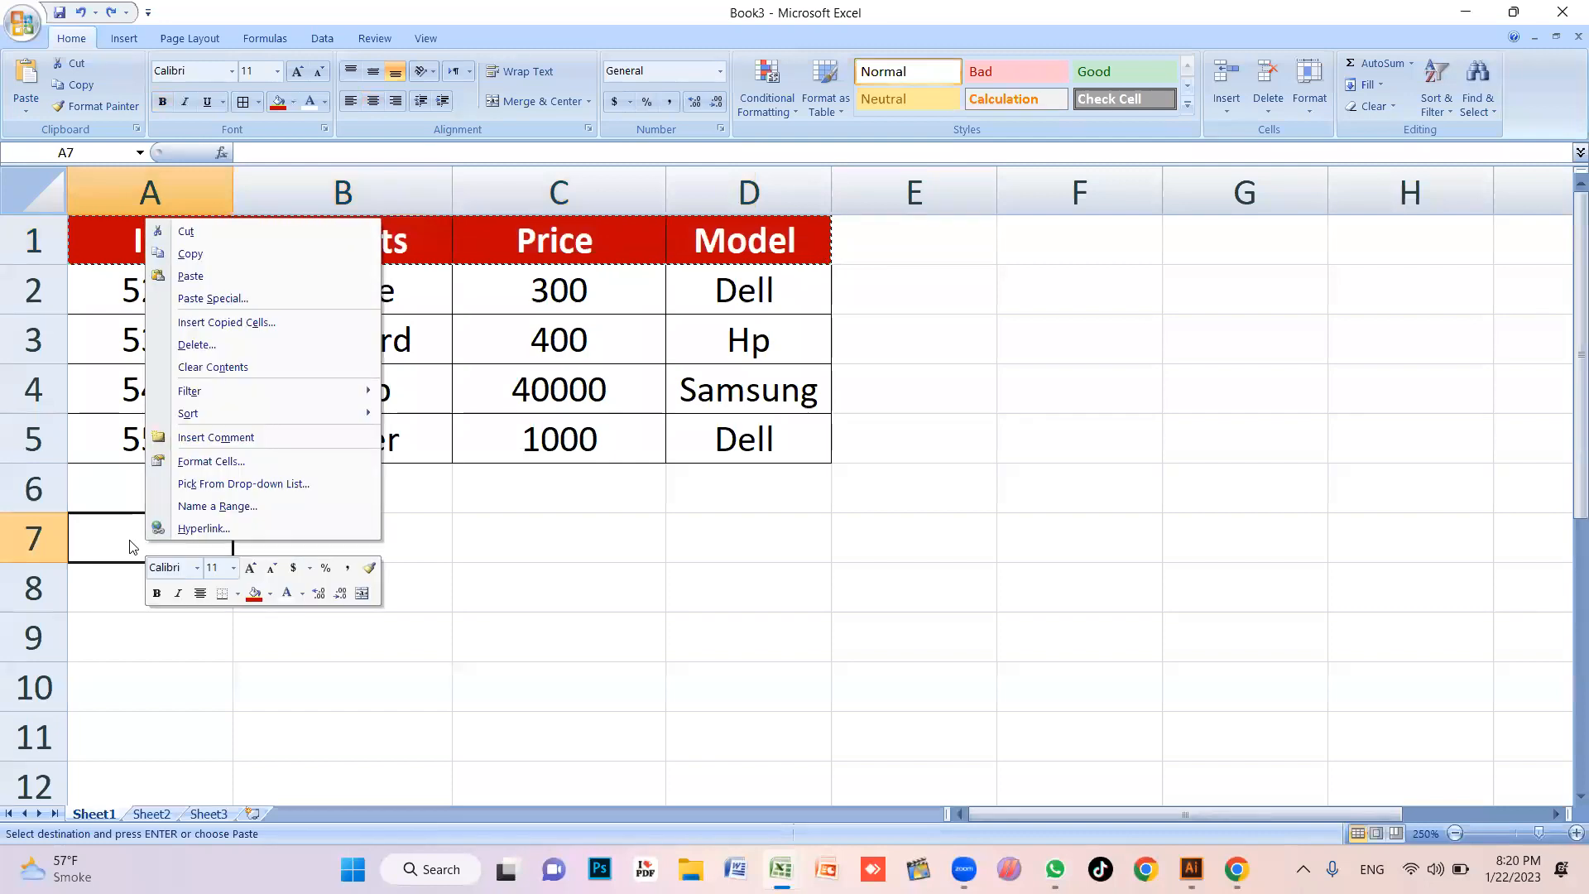
left_click(221, 303)
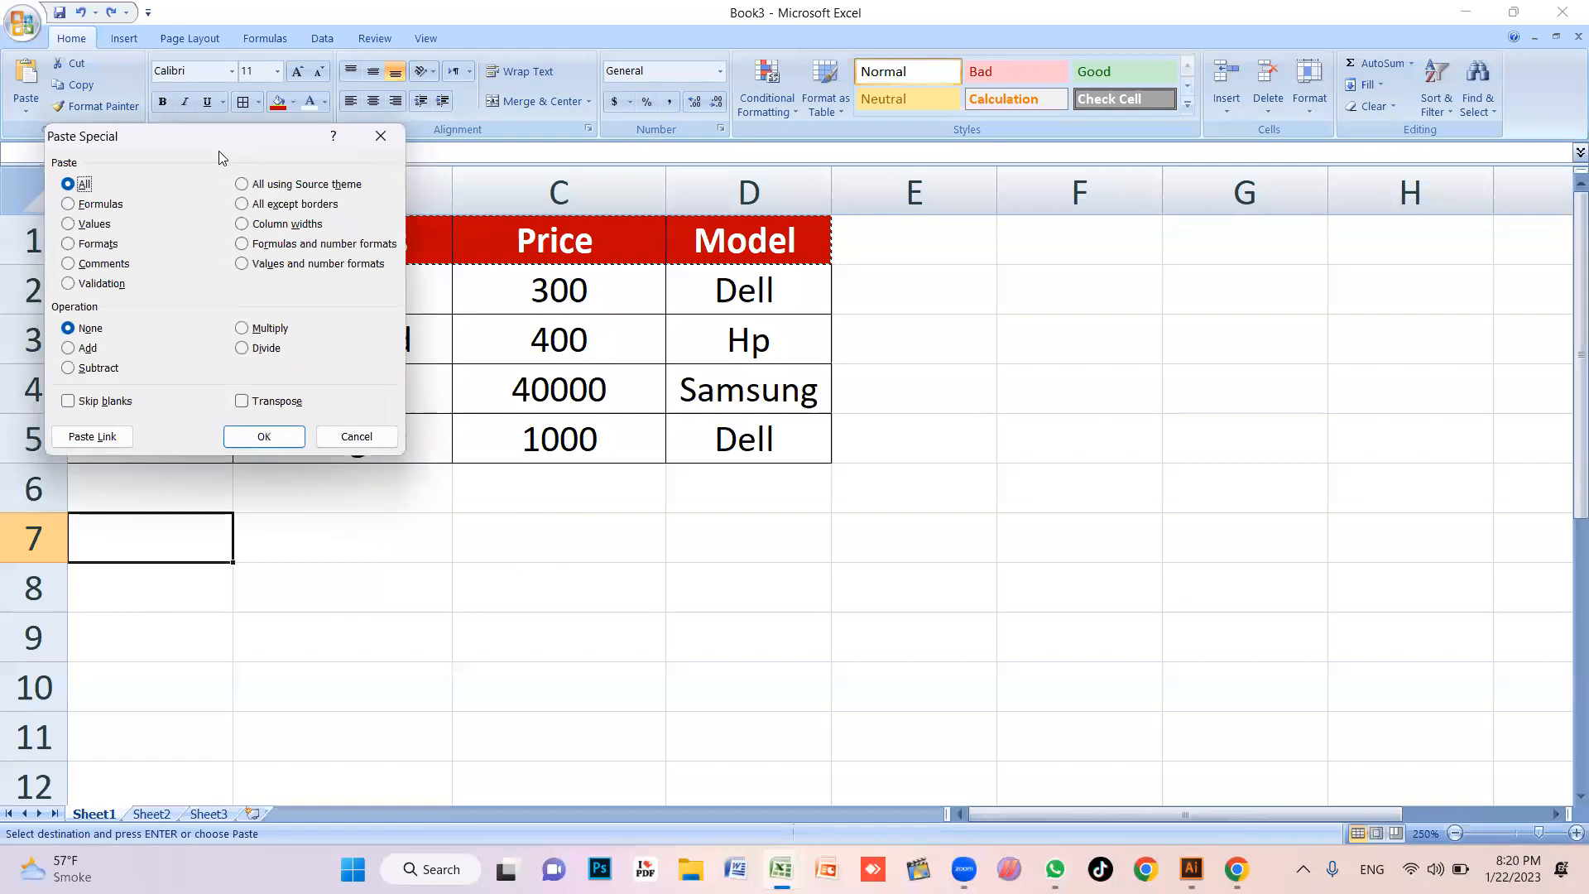
left_click_drag(221, 158, 1027, 318)
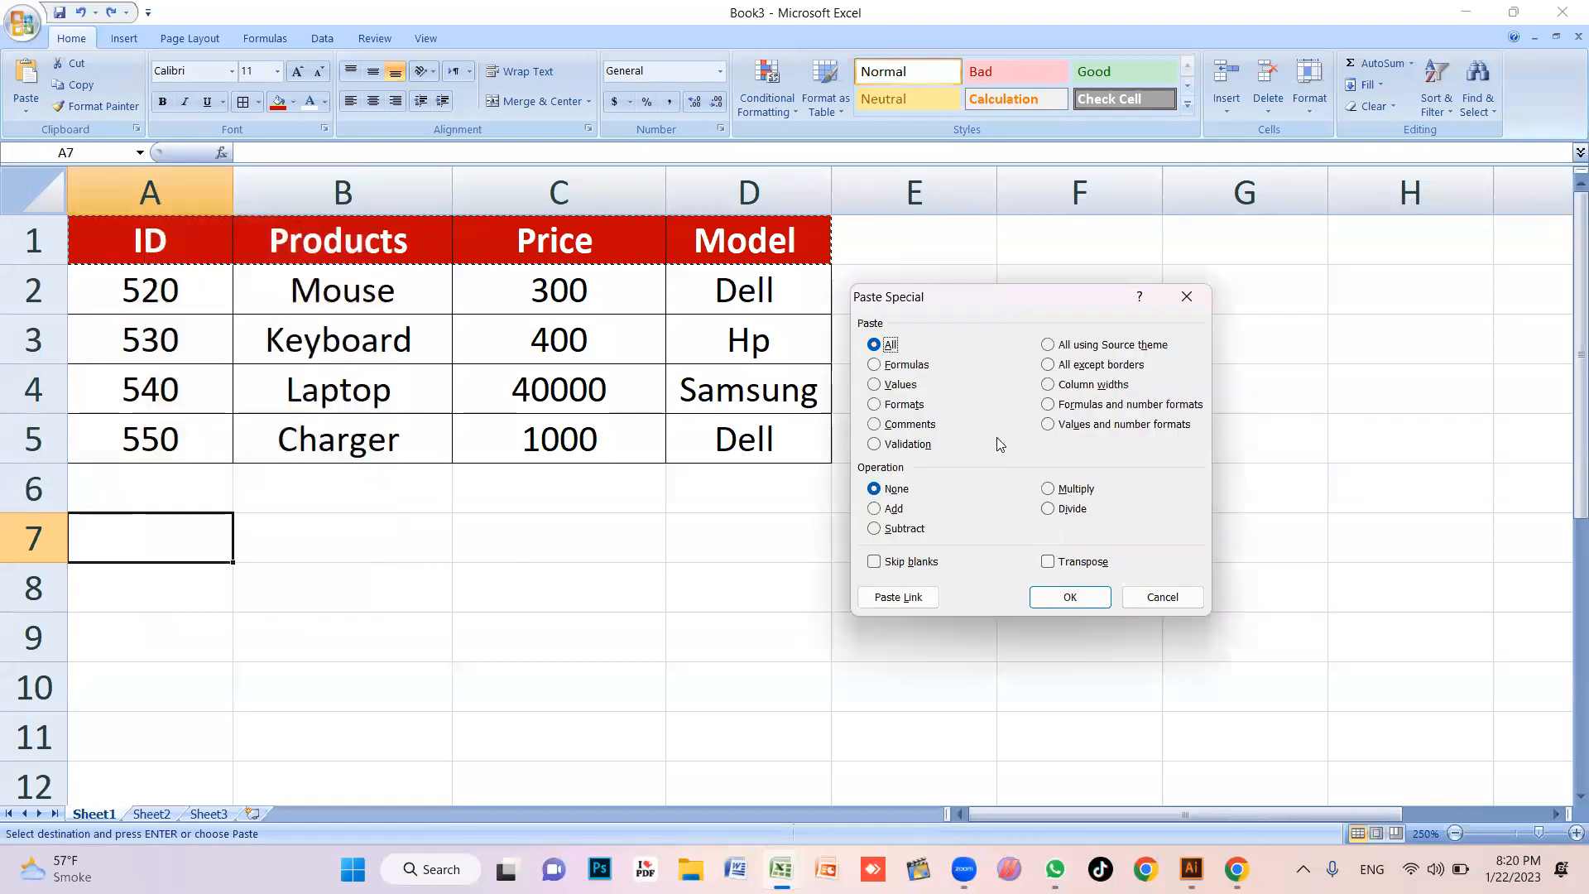
left_click(1050, 562)
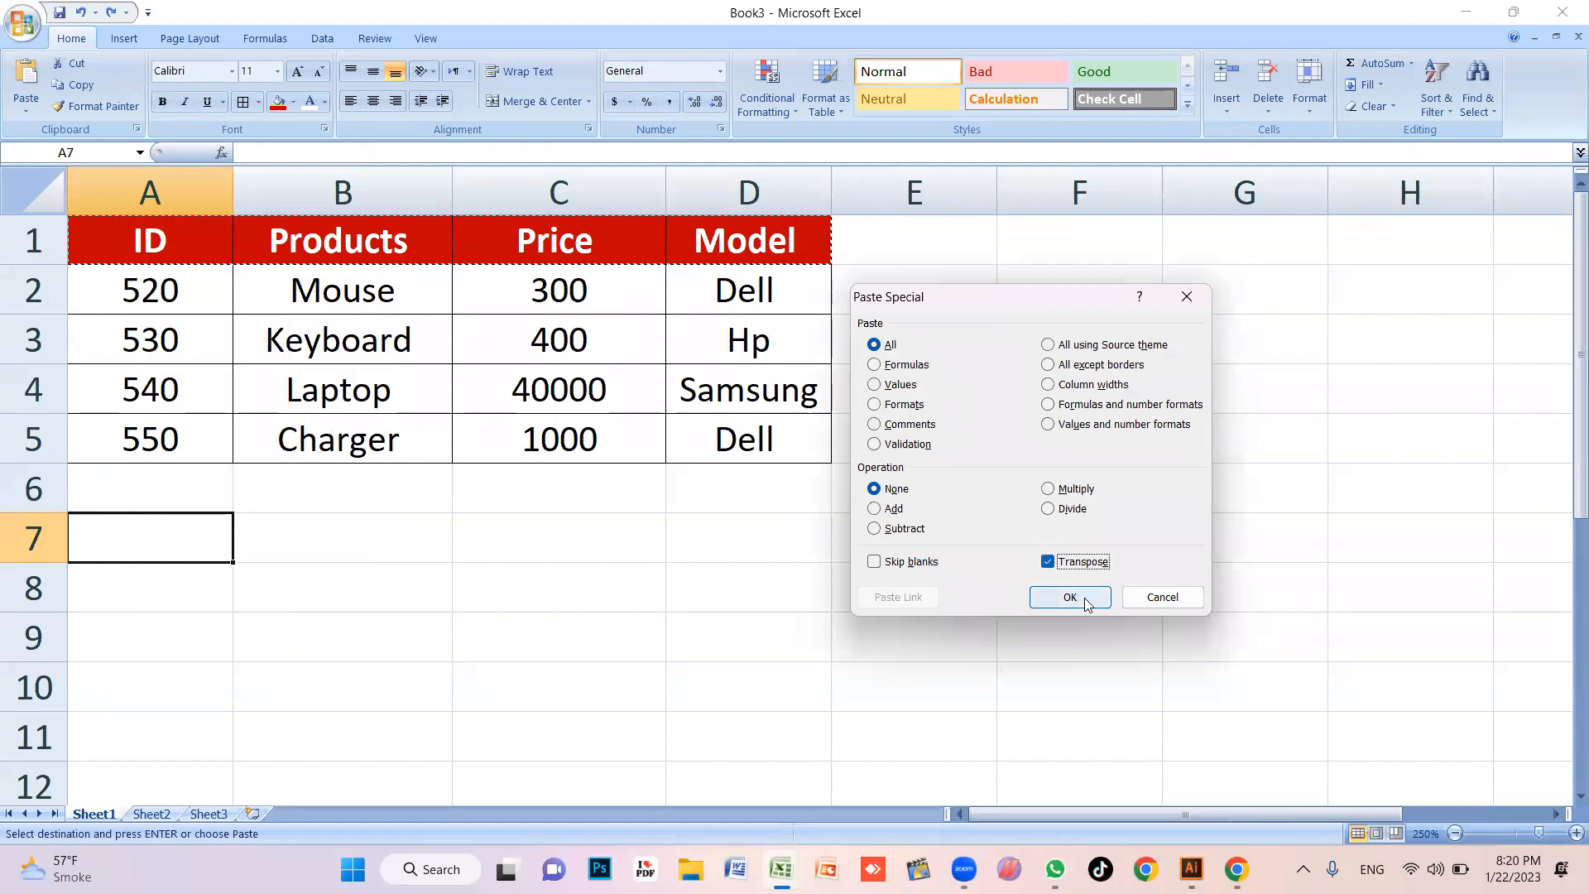
left_click(1070, 598)
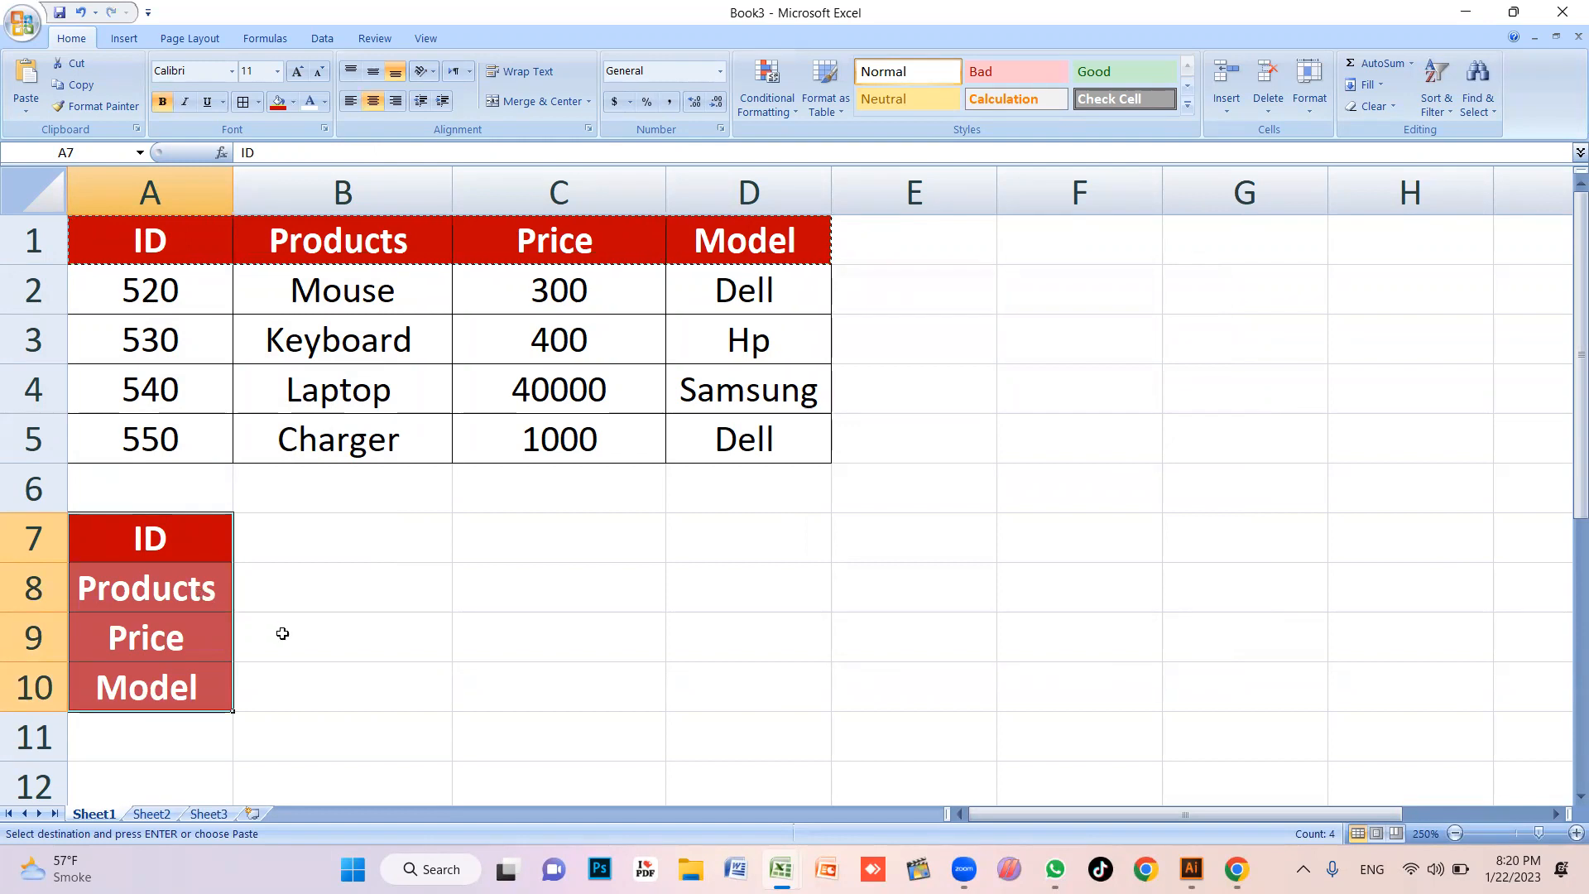
key("Escape")
left_click(339, 620)
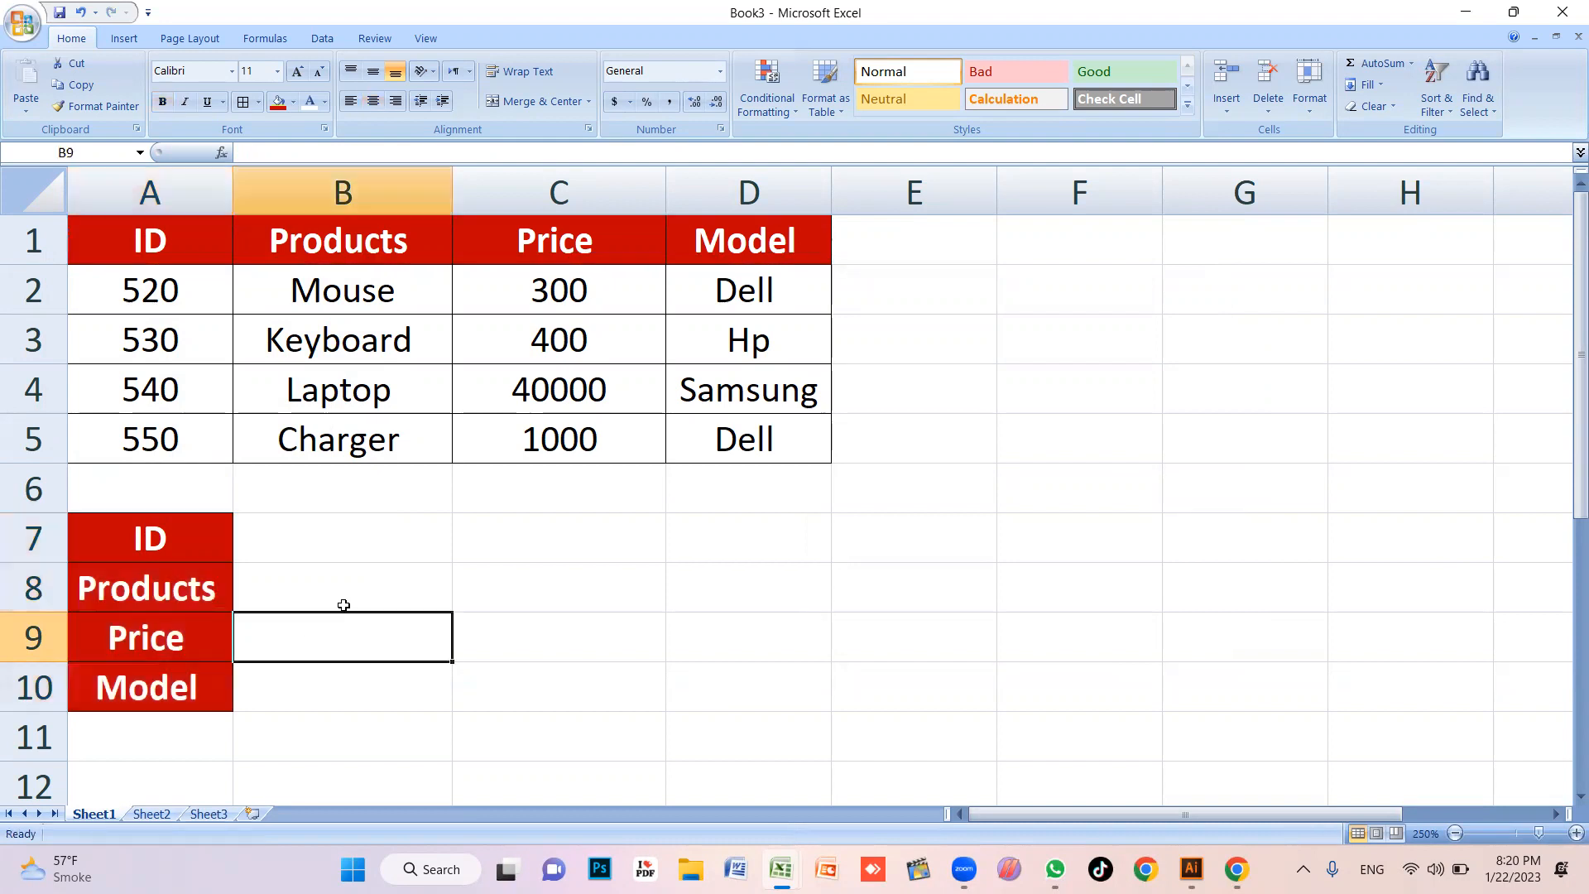
Fill the ID cell A7 with yellow and set its font color to black
left_click(341, 540)
left_click(188, 531)
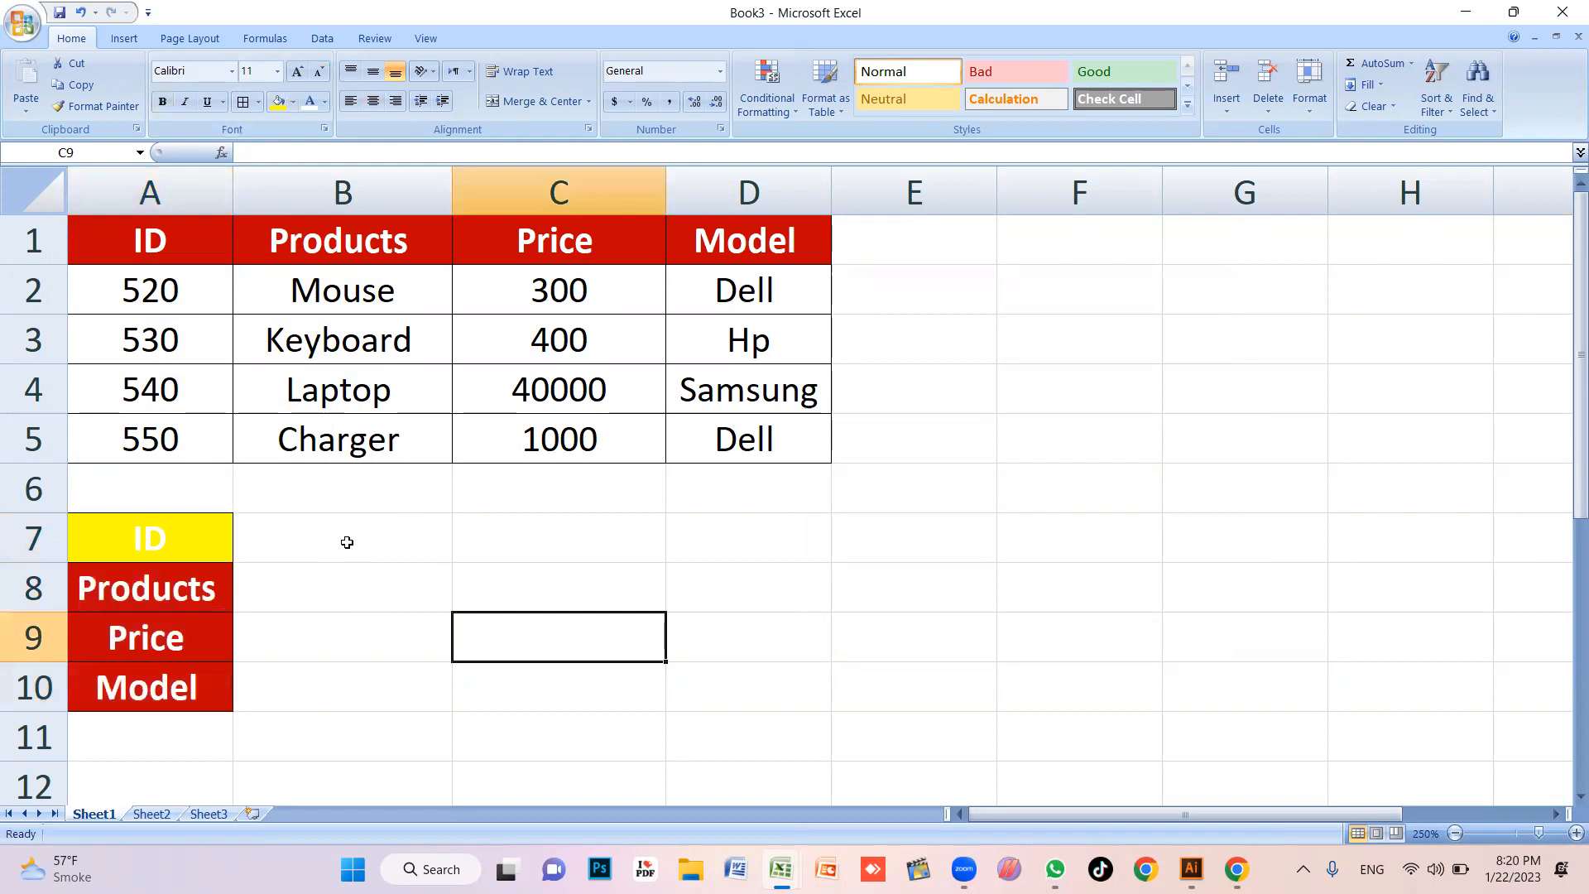
left_click(342, 541)
left_click(132, 538)
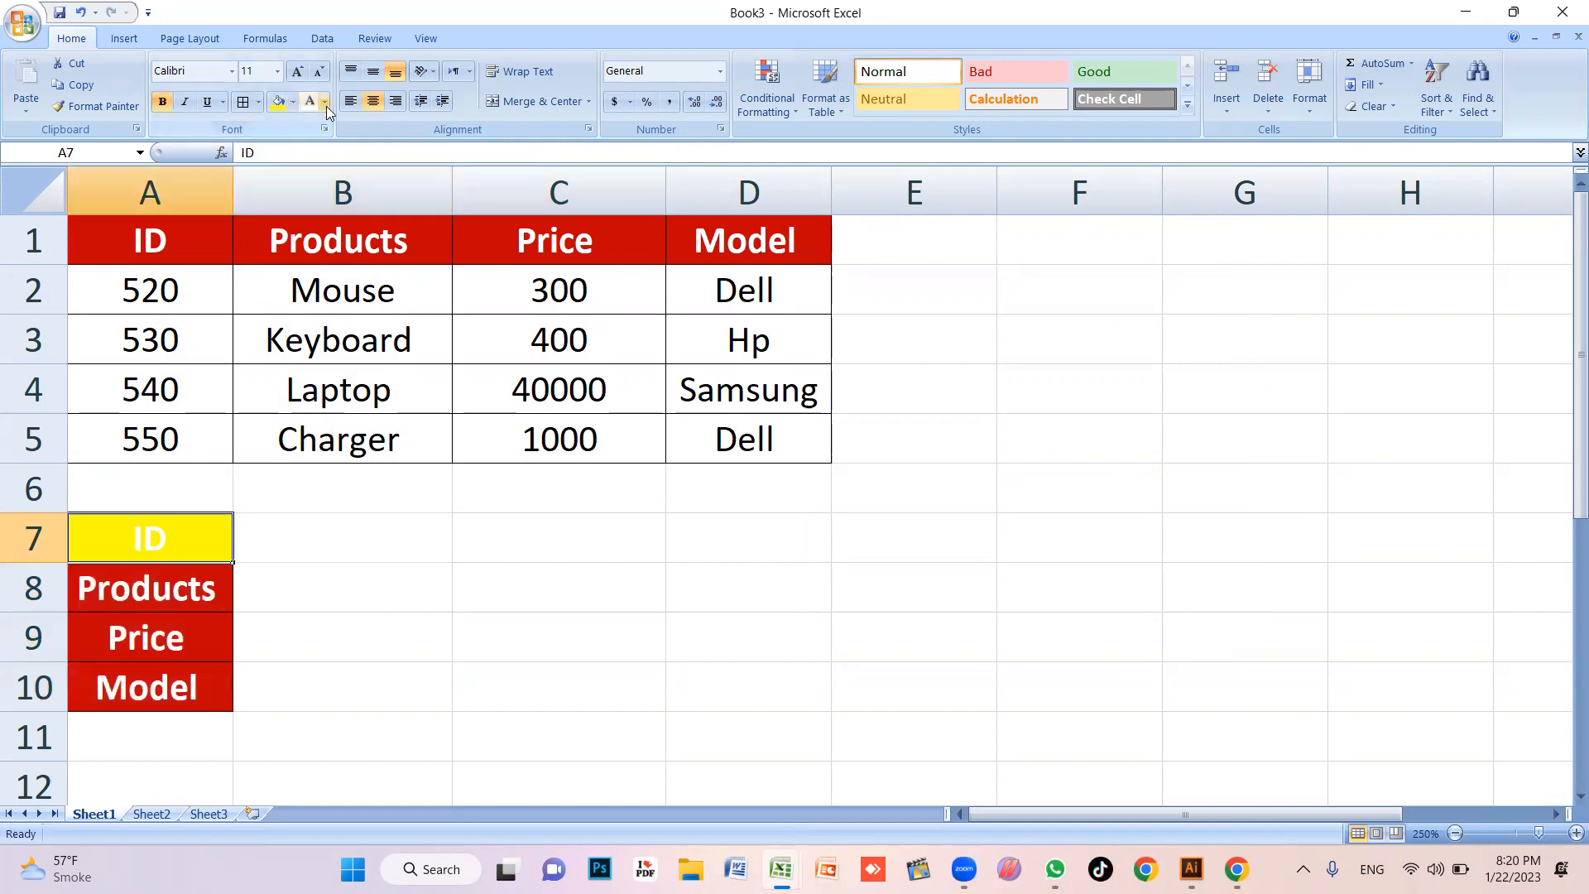
left_click(325, 103)
left_click(327, 167)
left_click(310, 629)
Enter the ID 520 in cell B7
left_click(299, 519)
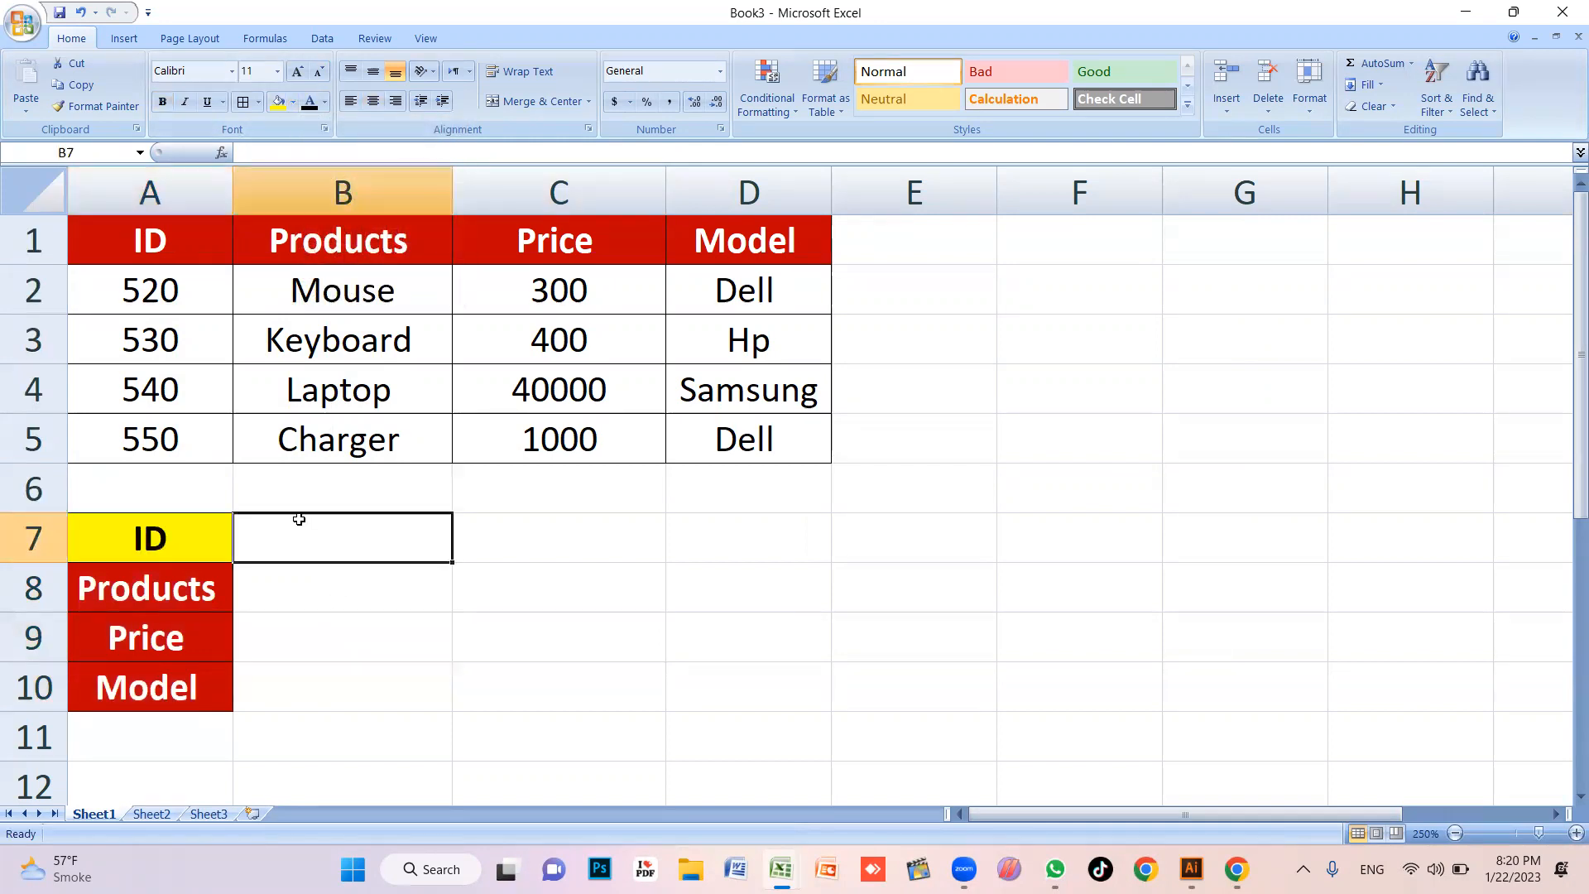
type("520")
key("Return")
left_click(354, 536)
left_click(307, 605)
left_click(312, 650)
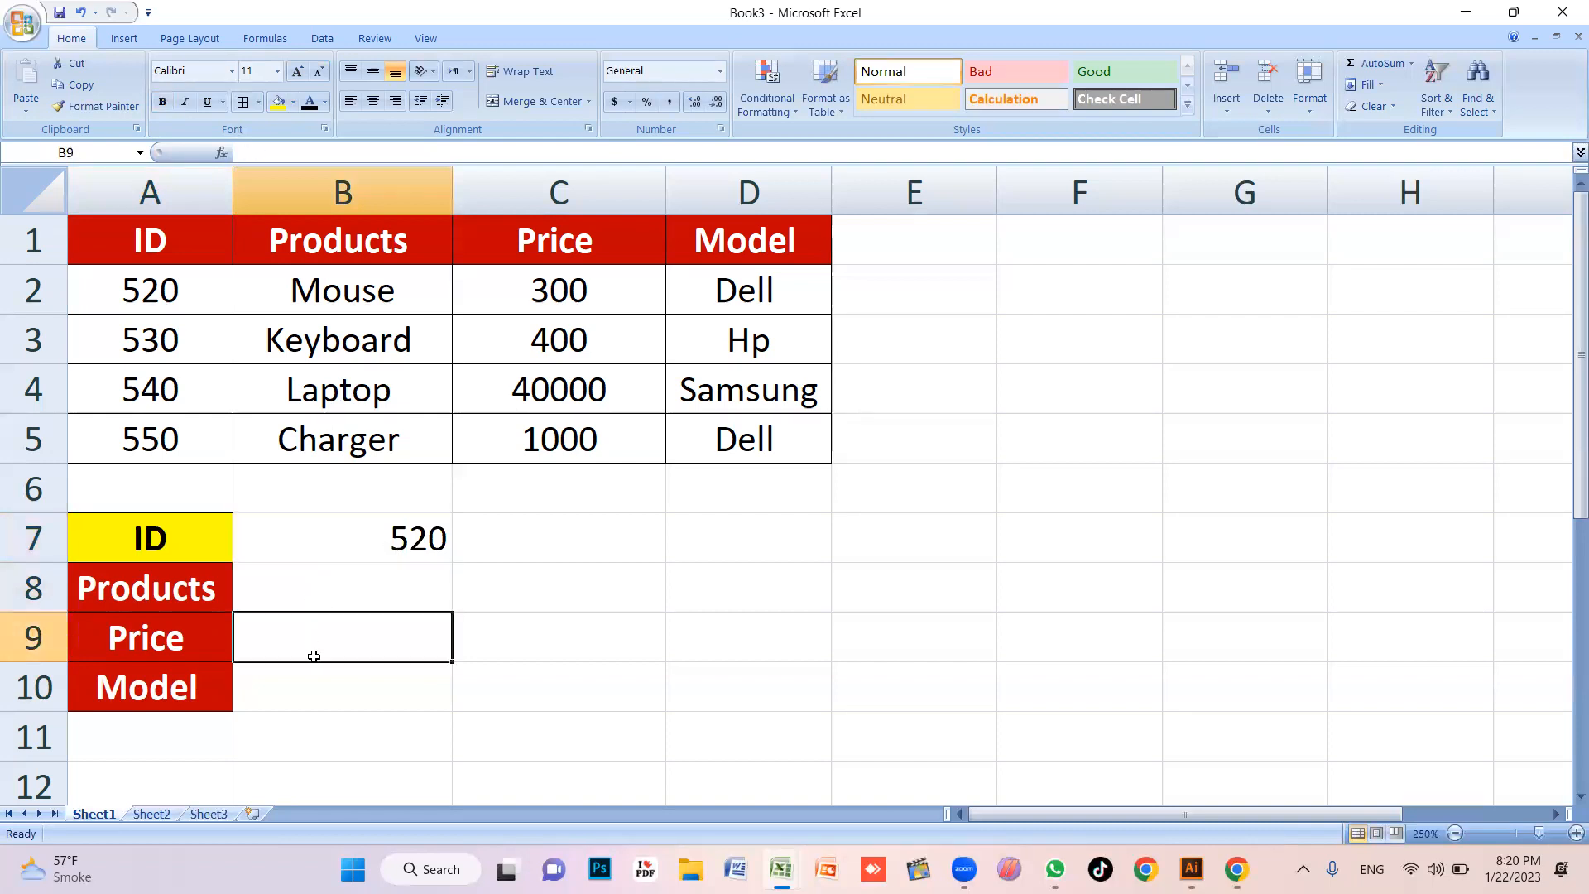
left_click(320, 692)
left_click(337, 592)
left_click(341, 654)
left_click(344, 695)
left_click(353, 585)
left_click(345, 653)
left_click(357, 734)
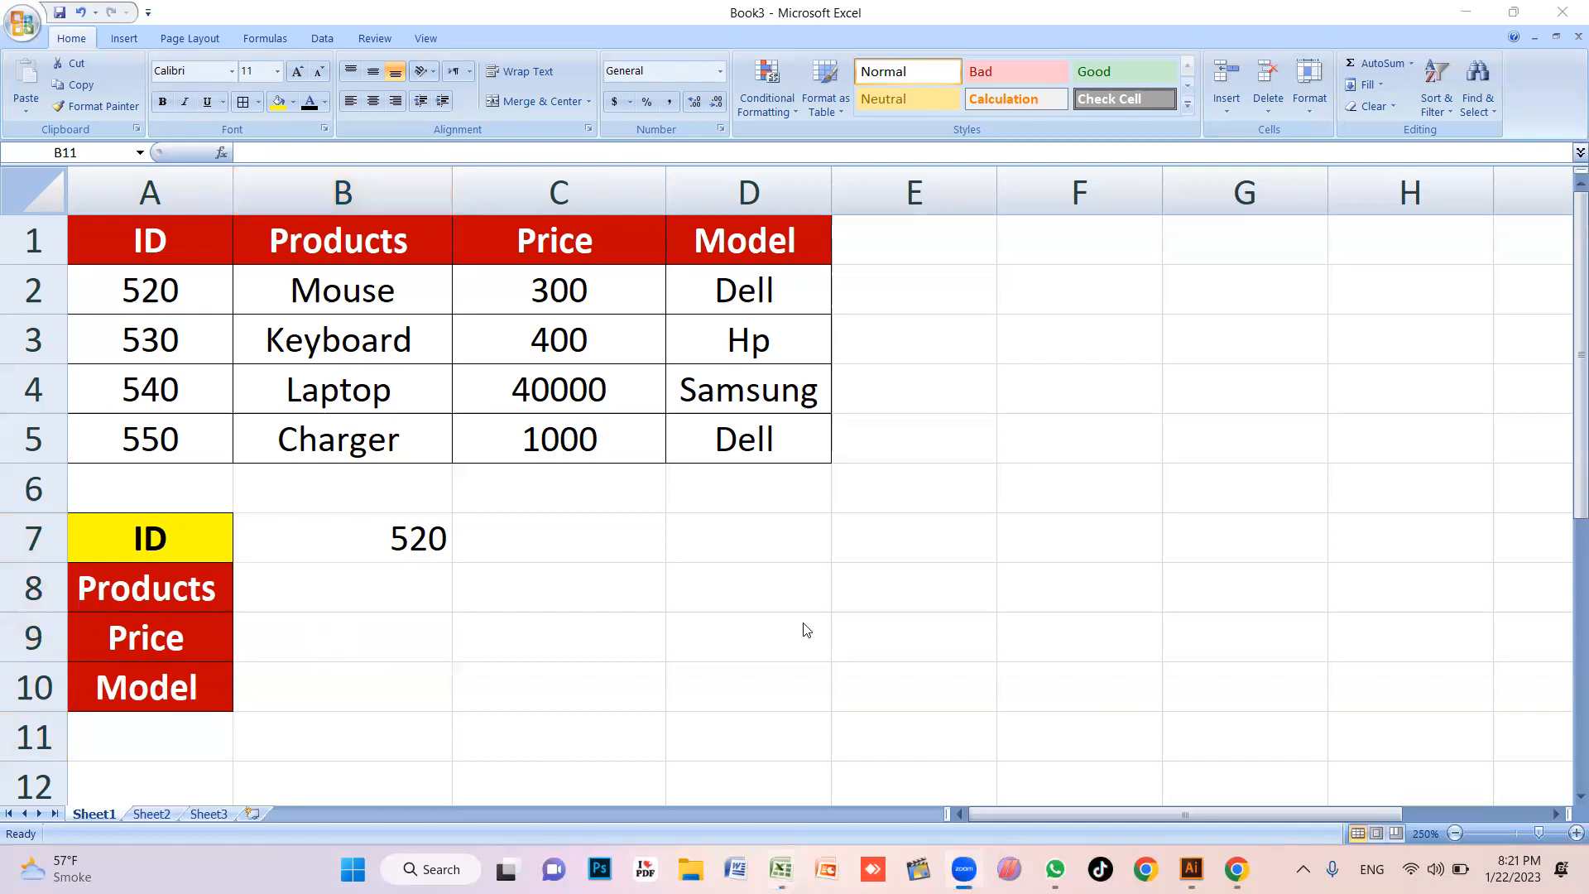
left_click(385, 655)
left_click(385, 577)
left_click(384, 637)
left_click(383, 681)
left_click(387, 633)
left_click(372, 577)
left_click(395, 653)
left_click(376, 592)
left_click(376, 649)
left_click(373, 673)
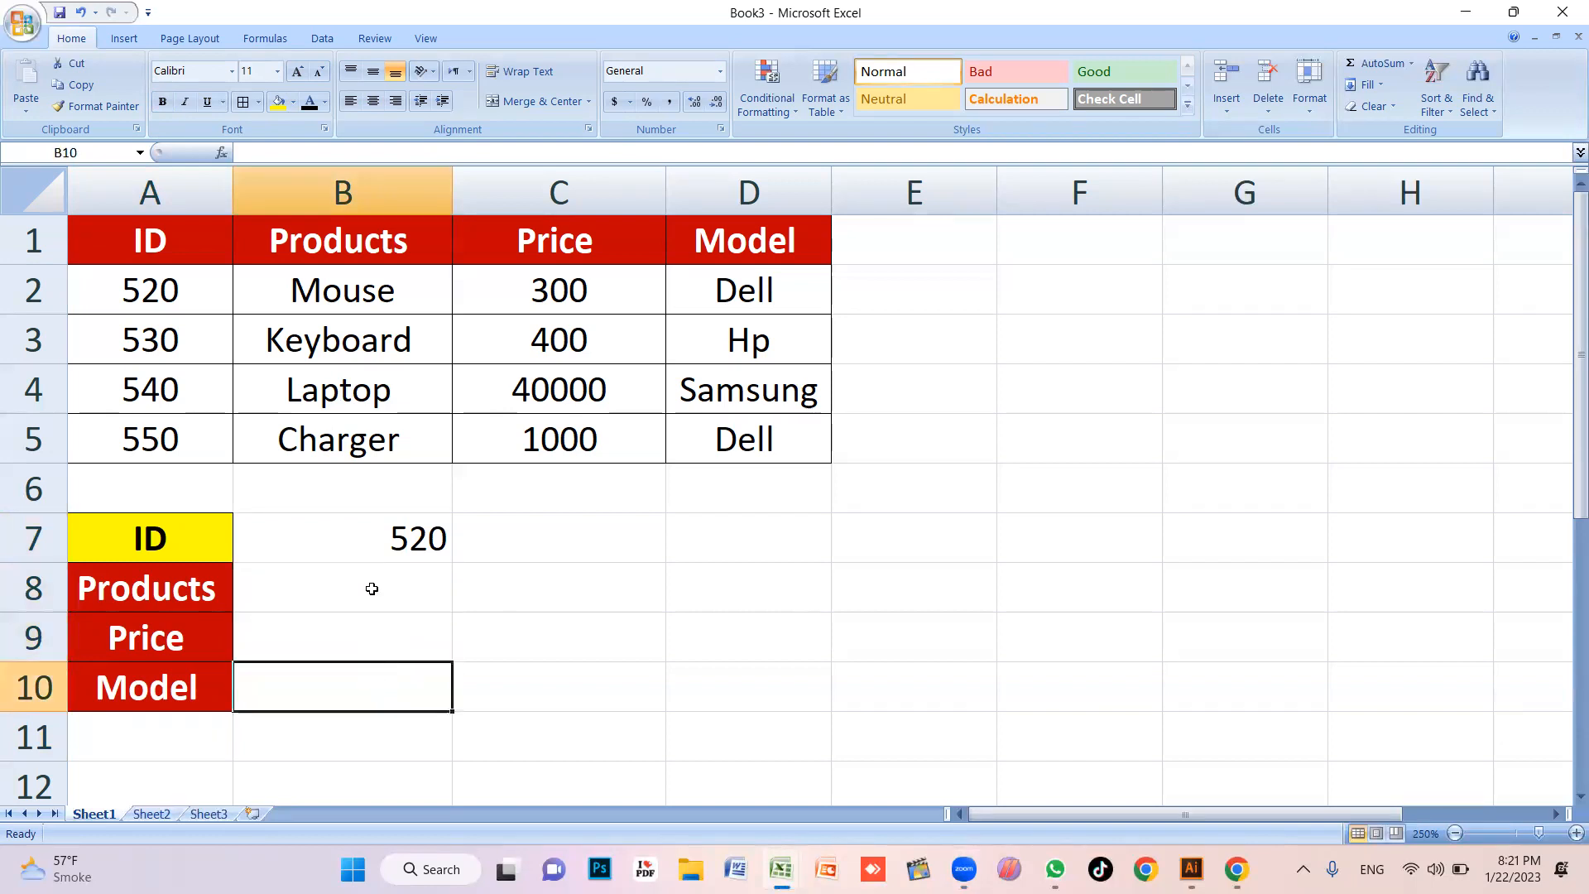
left_click(383, 551)
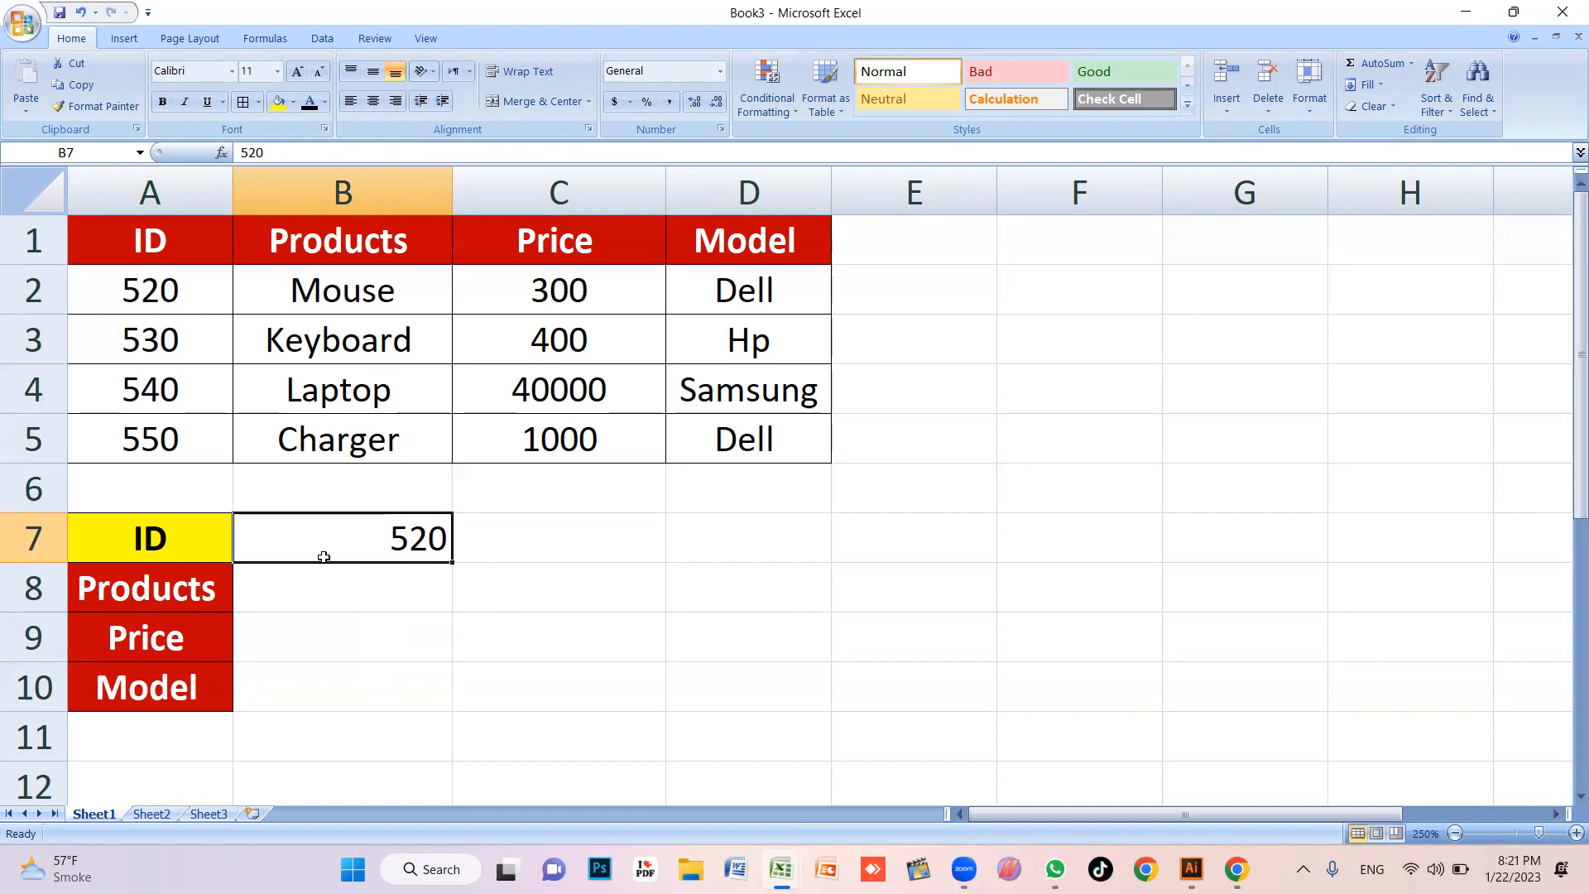
Copy the header row A1:D1, paste it transposed starting at G5, and undo the paste
left_click_drag(157, 247, 745, 242)
key("ctrl+c")
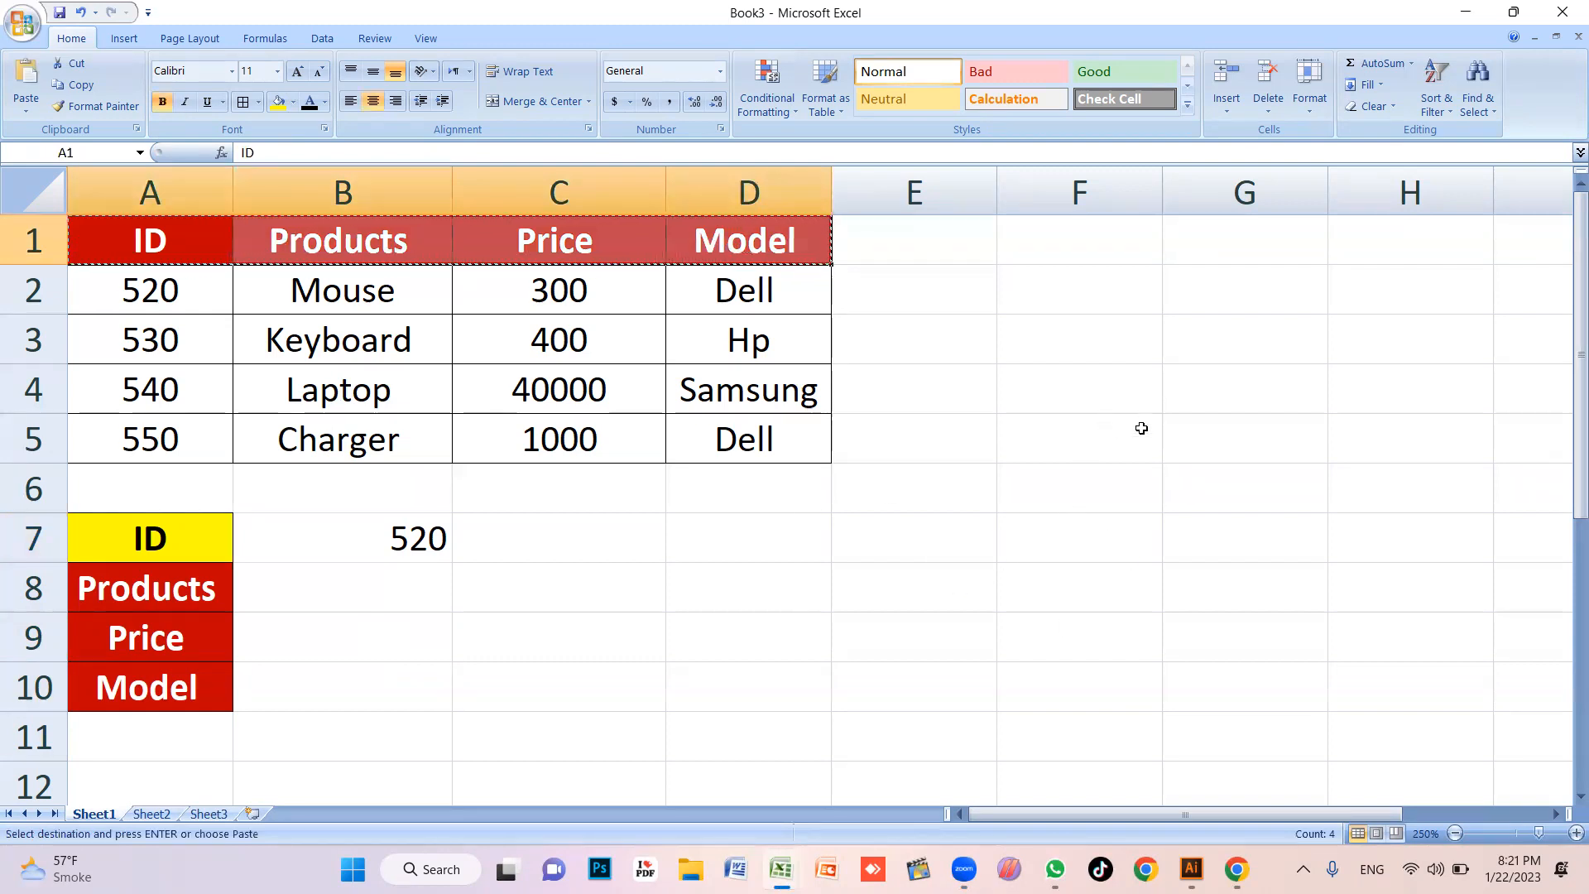
left_click(1199, 441)
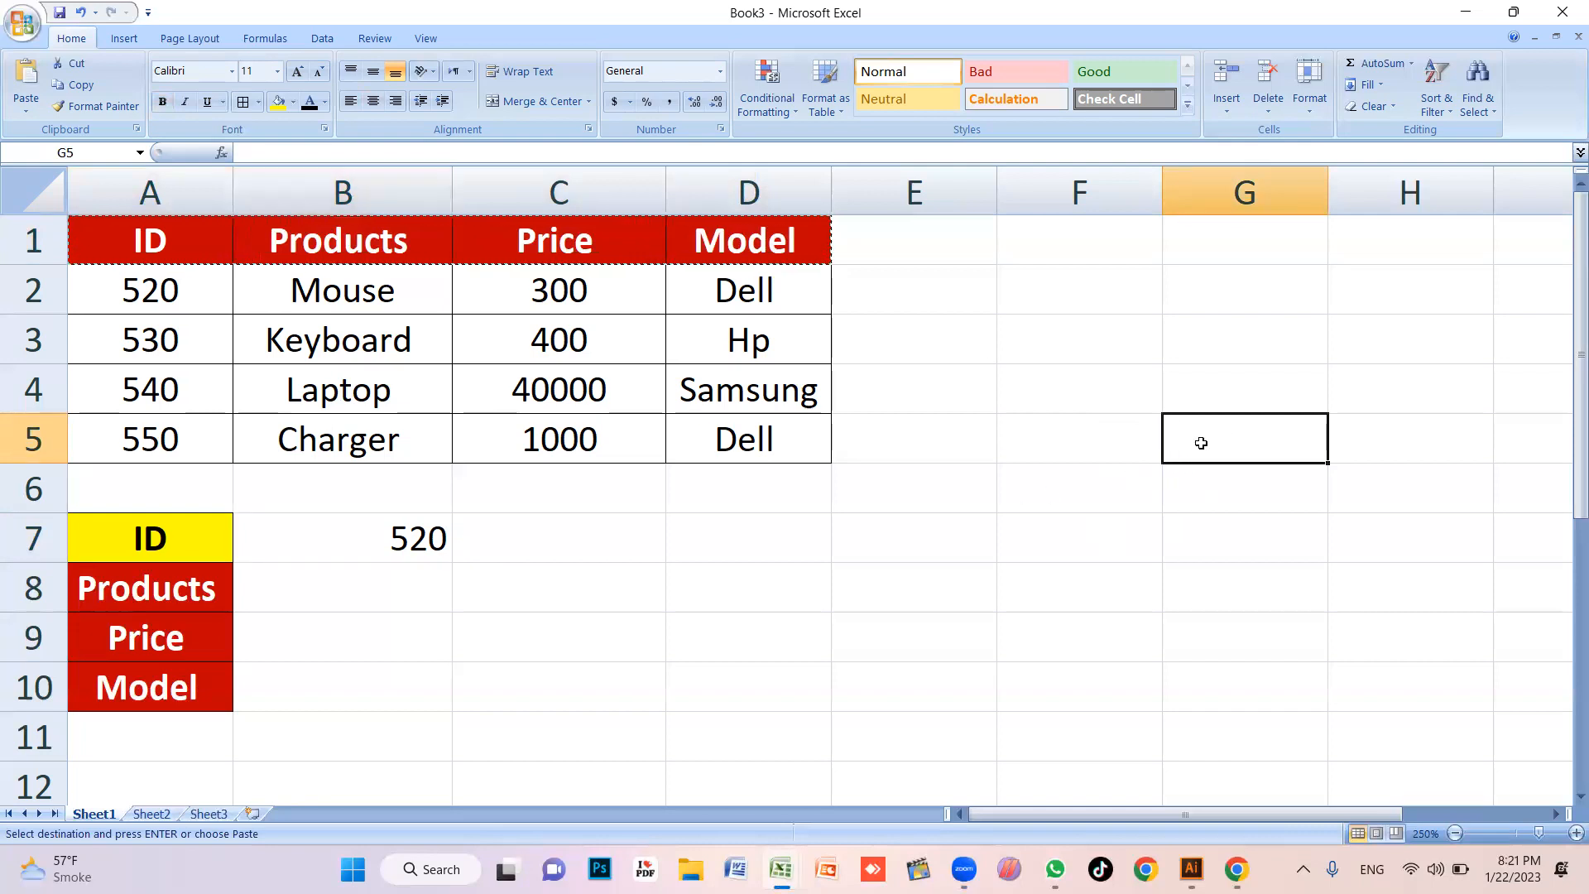
left_click(28, 108)
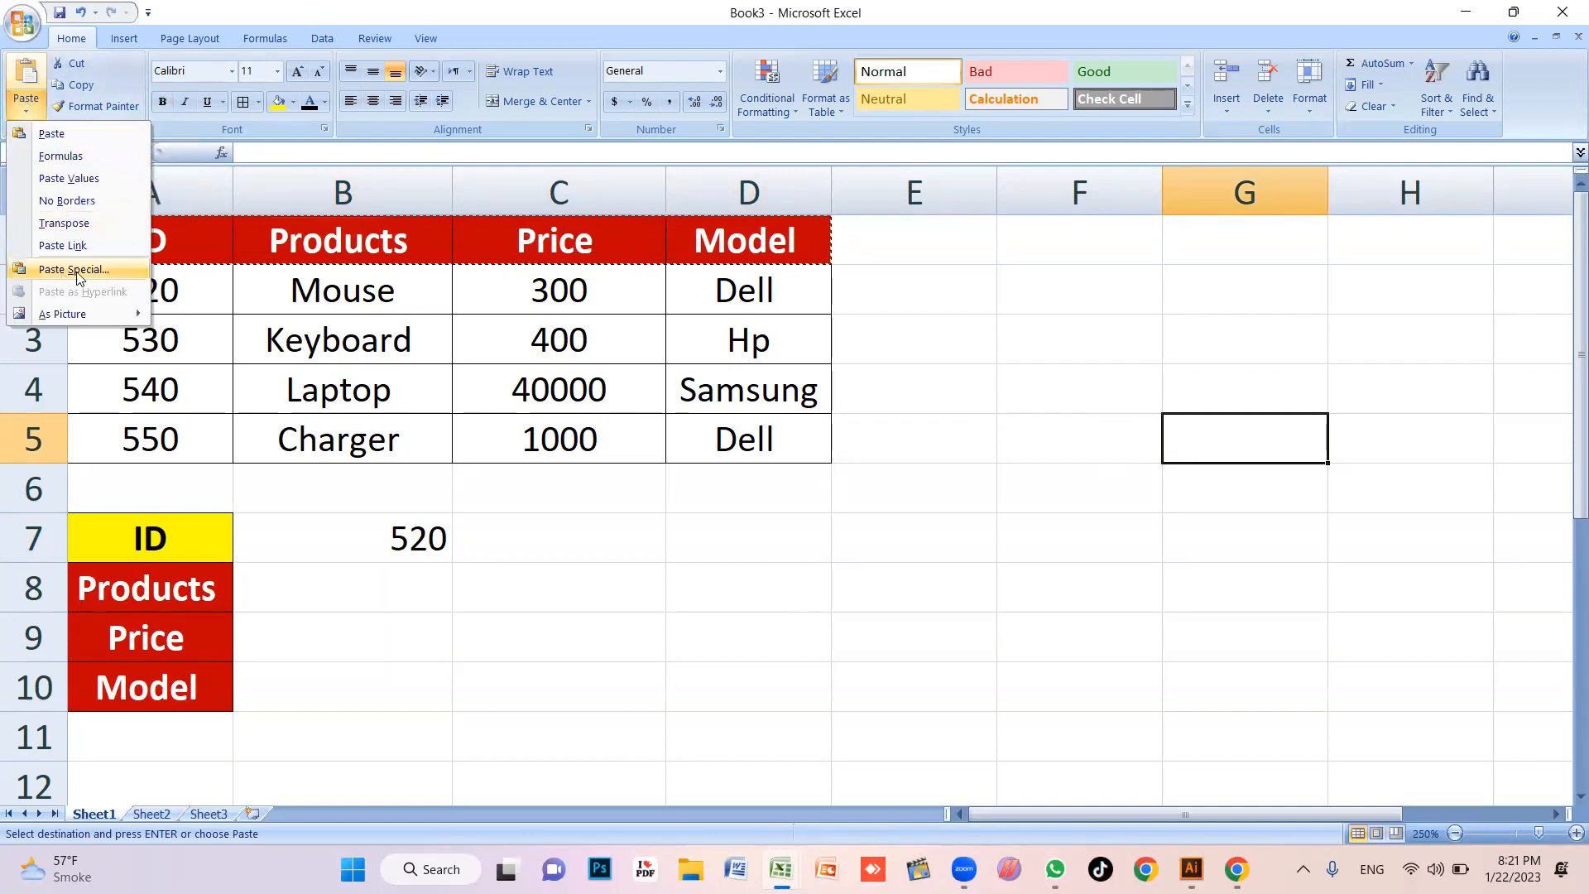
left_click(78, 229)
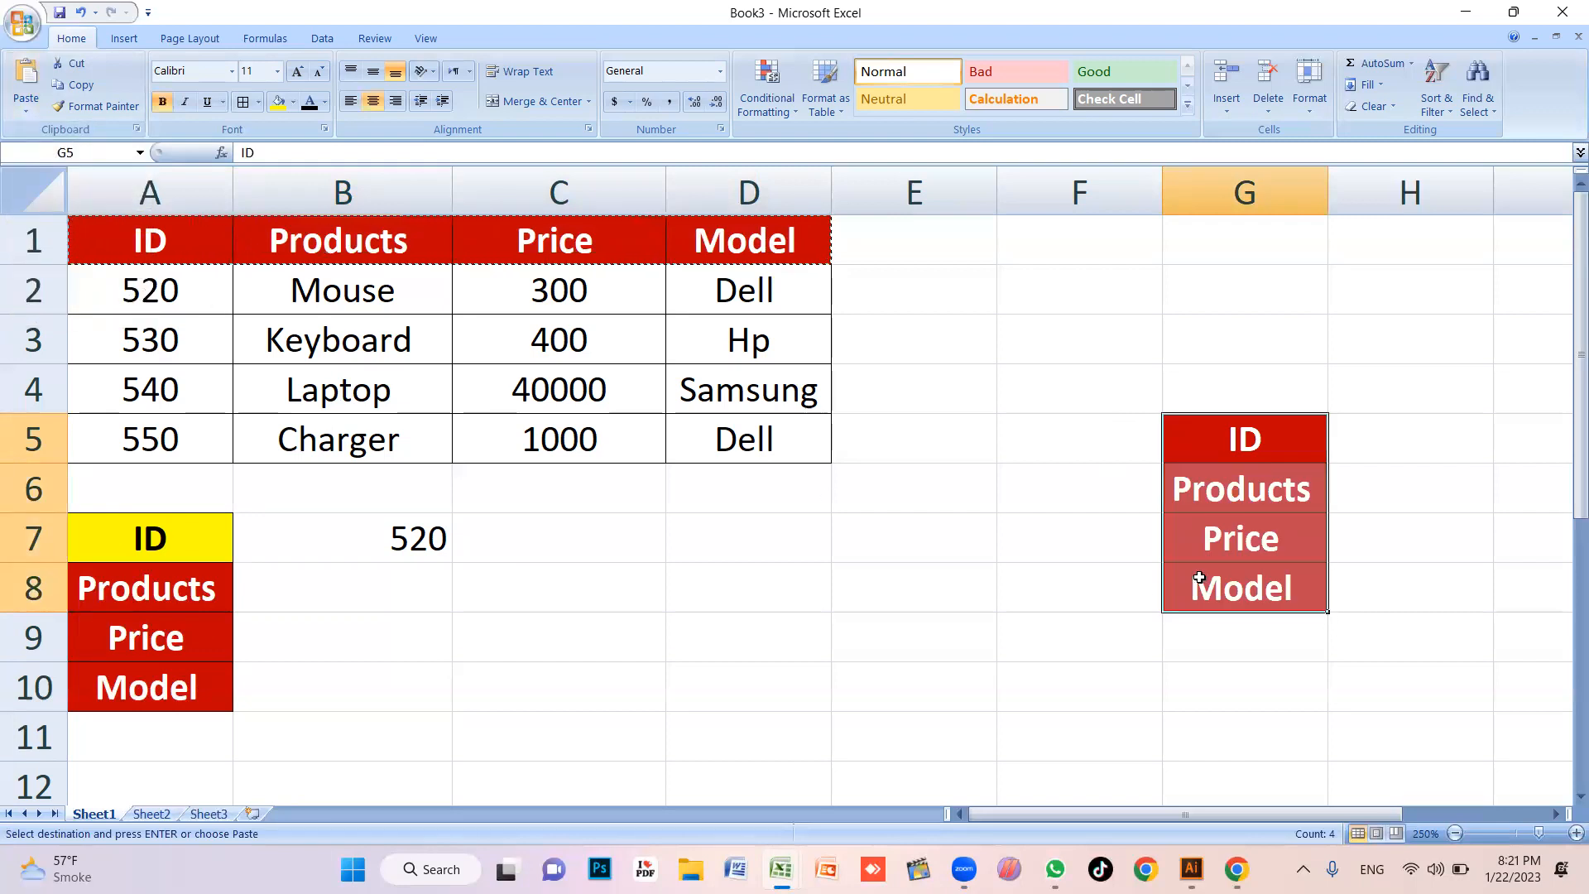
key("ctrl+z")
left_click(1146, 528)
Paste the header row A1:D1 transposed starting at F5 with Paste Special, and undo the paste
left_click_drag(186, 236, 823, 245)
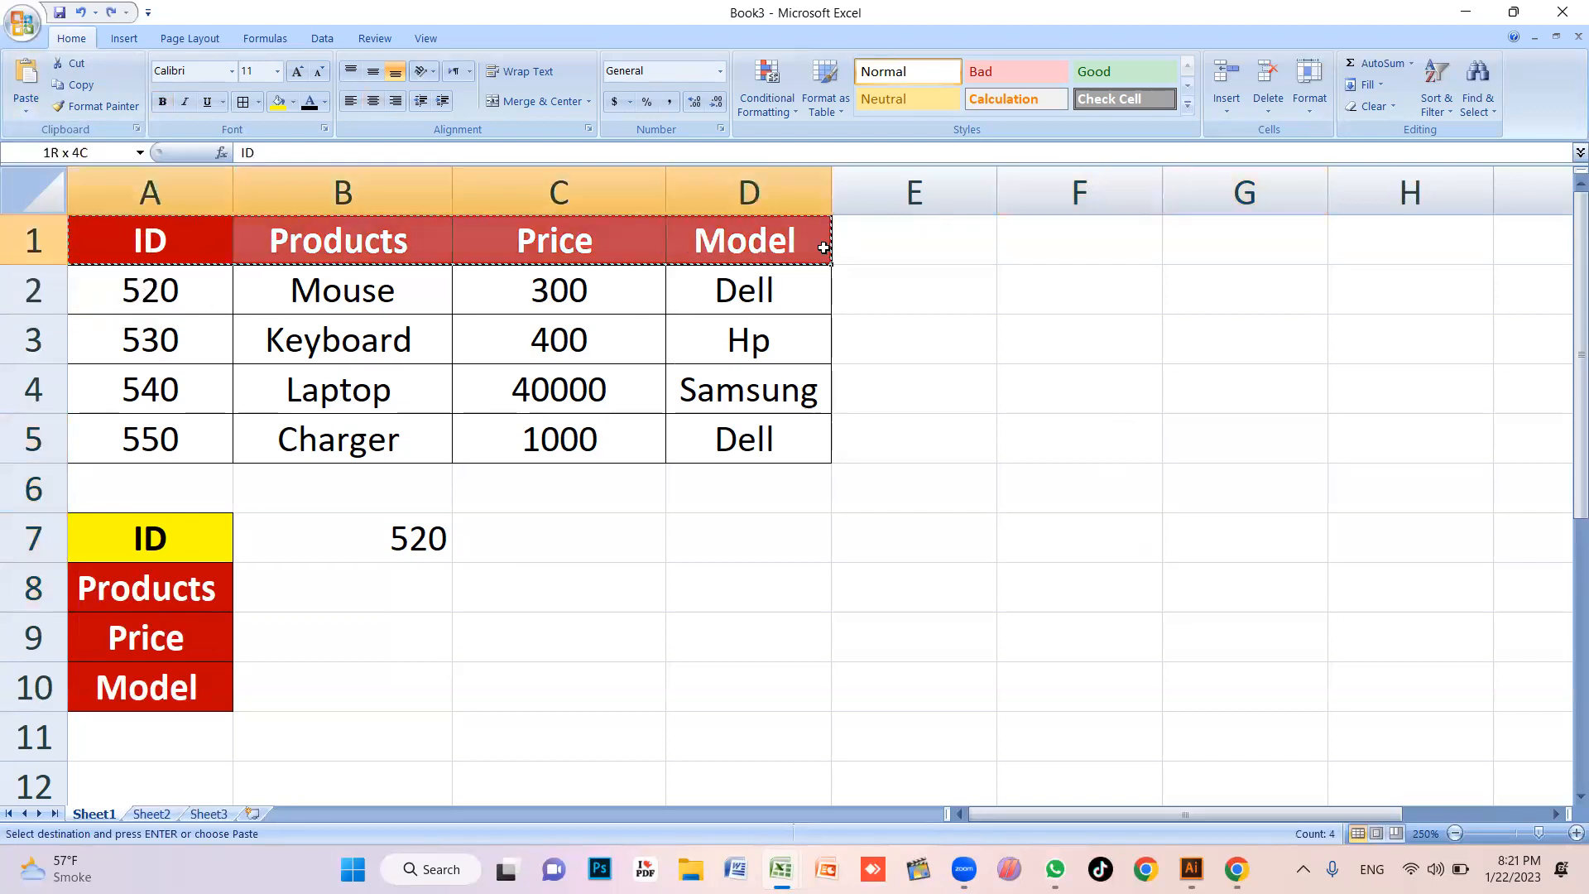
left_click(1107, 423)
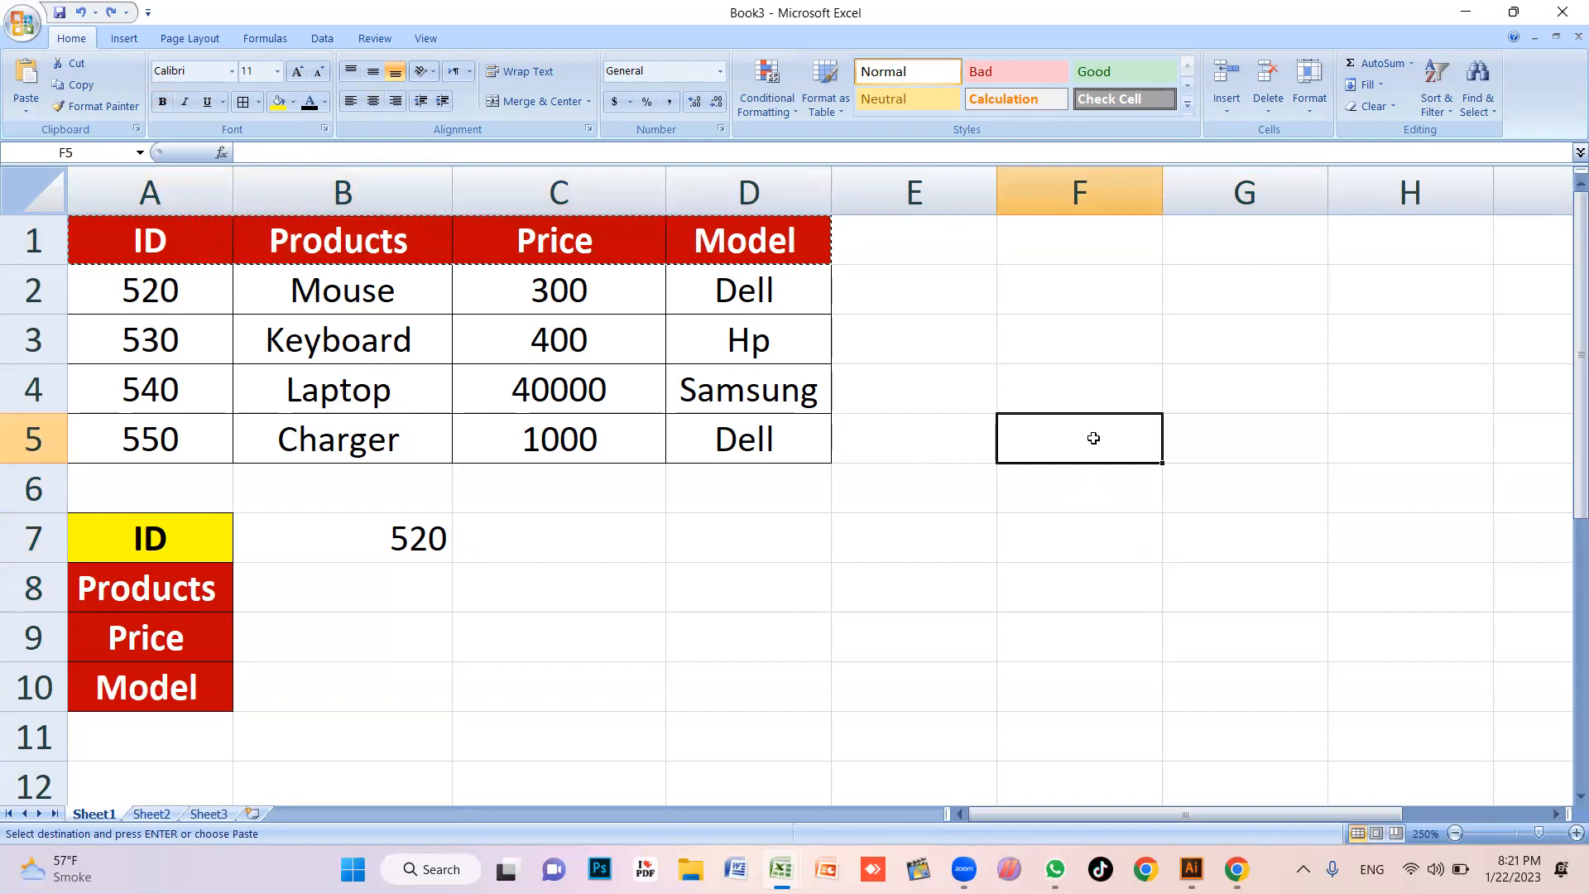
right_click(1094, 438)
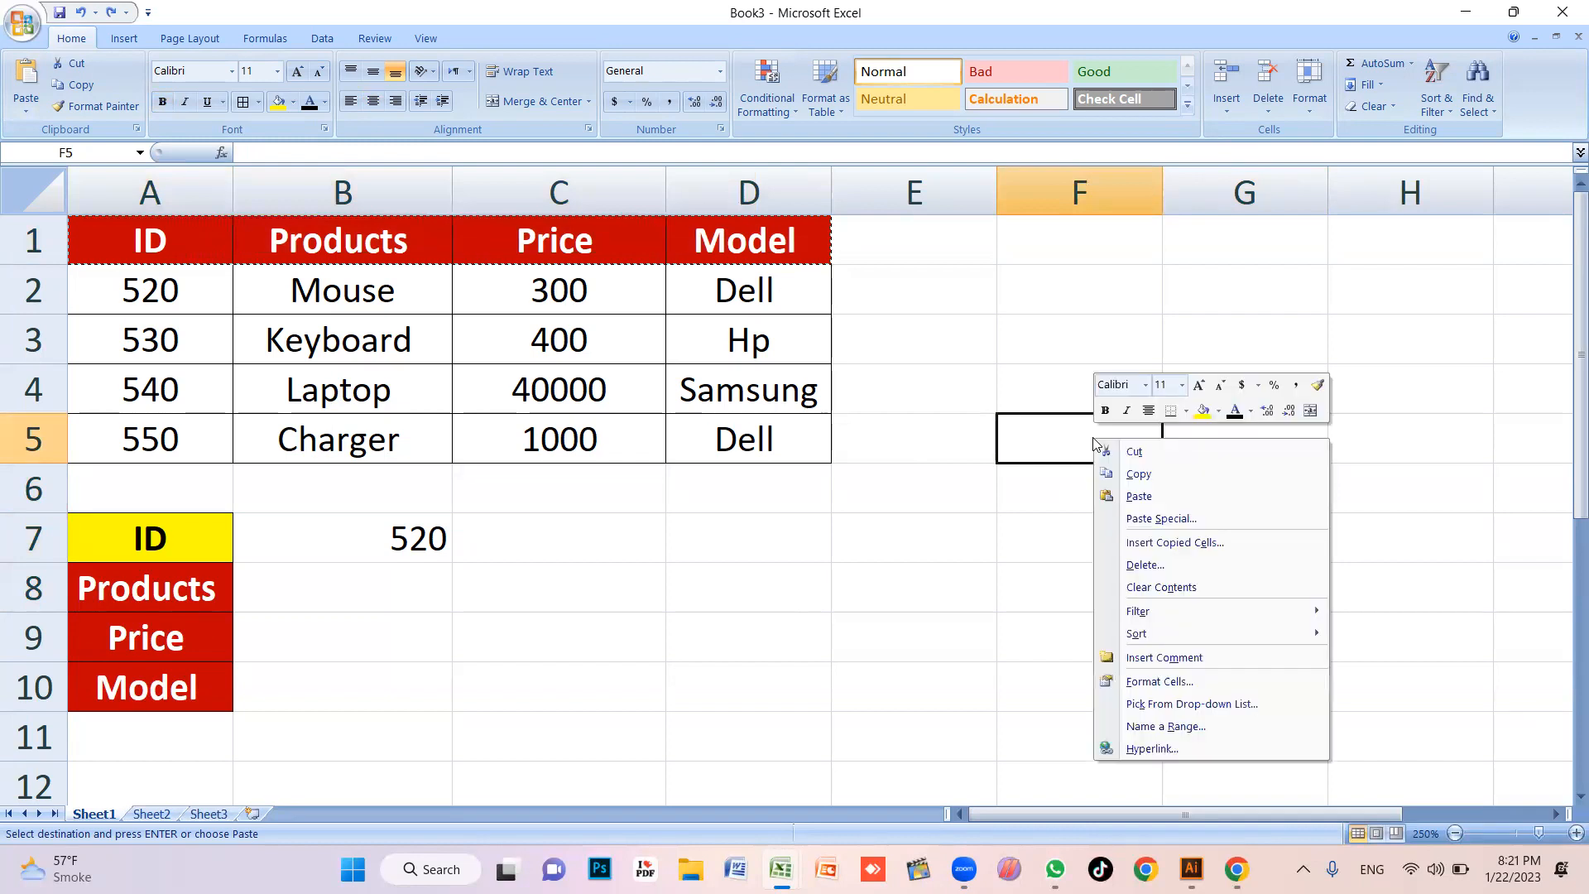
left_click(1156, 519)
left_click_drag(1114, 349, 697, 353)
left_click(748, 608)
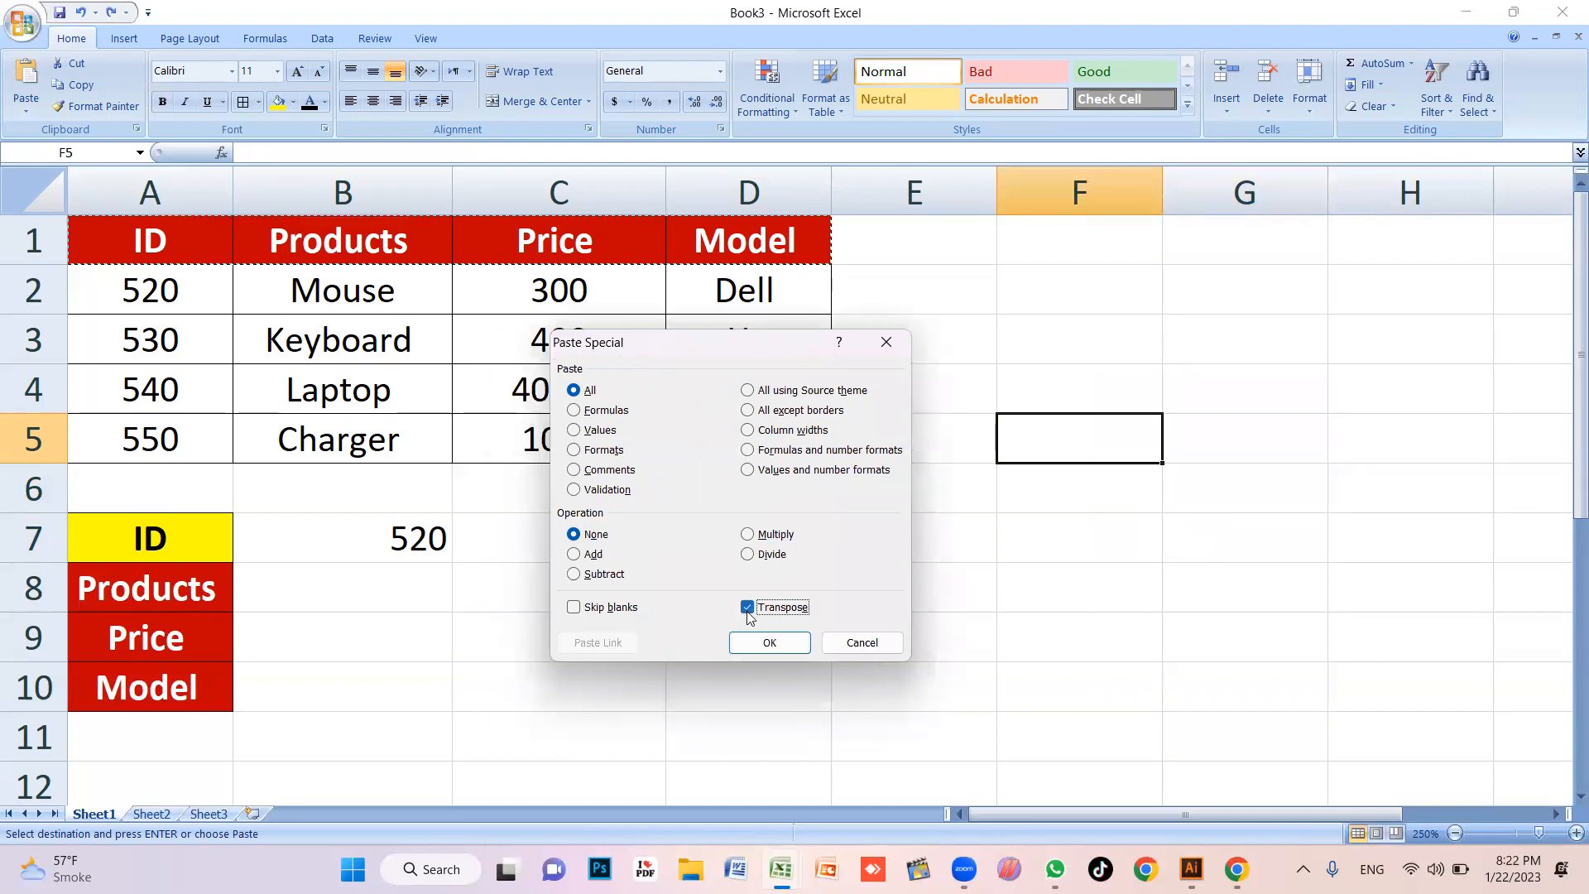
left_click(770, 643)
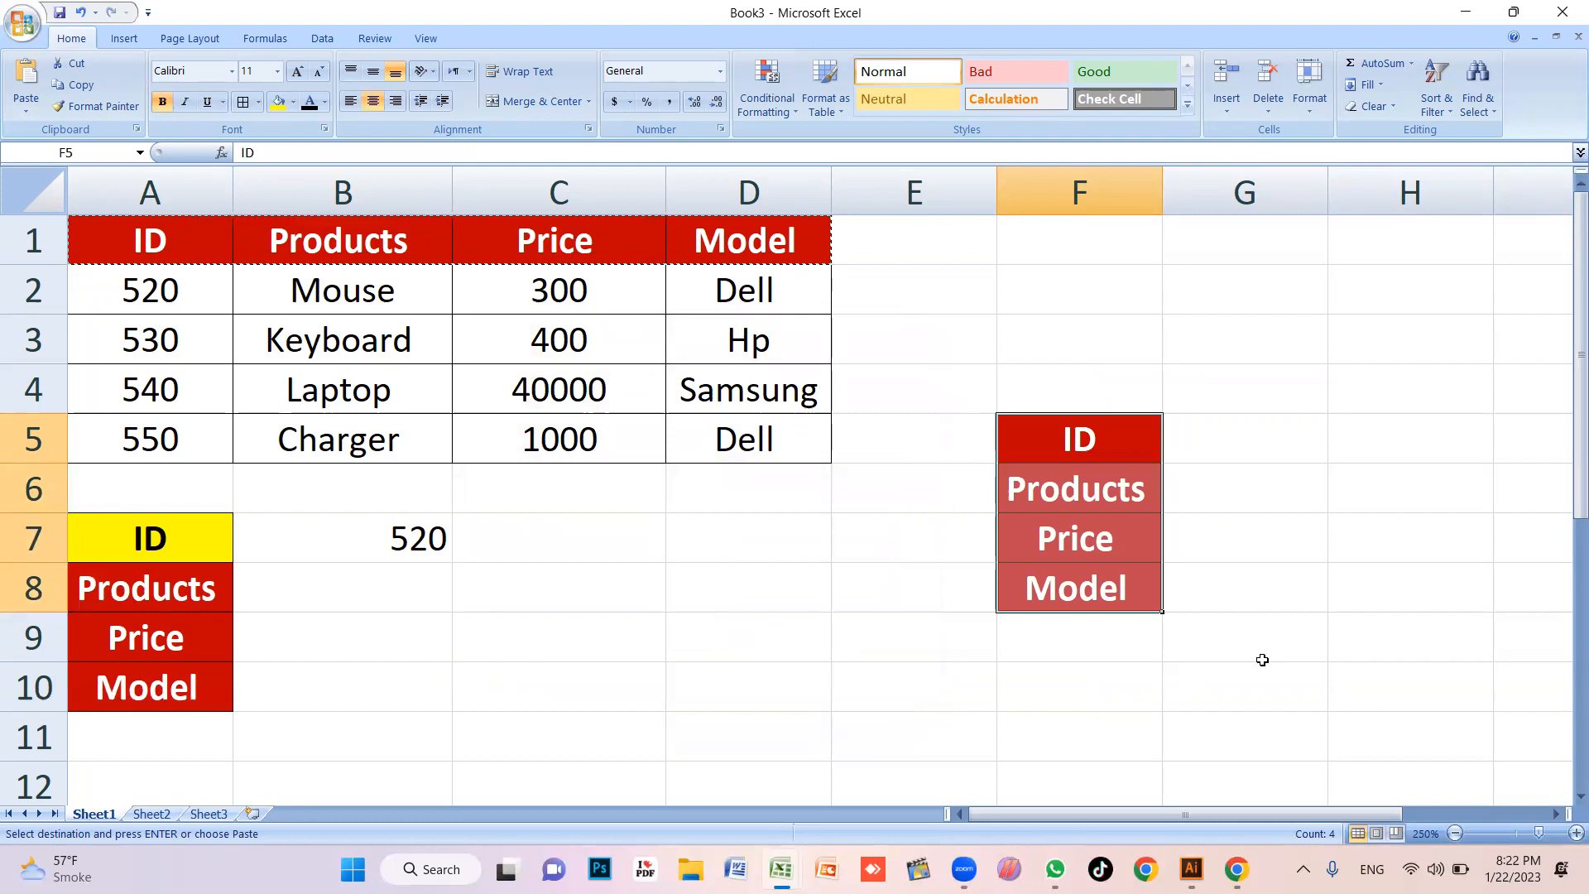
key("ctrl+c")
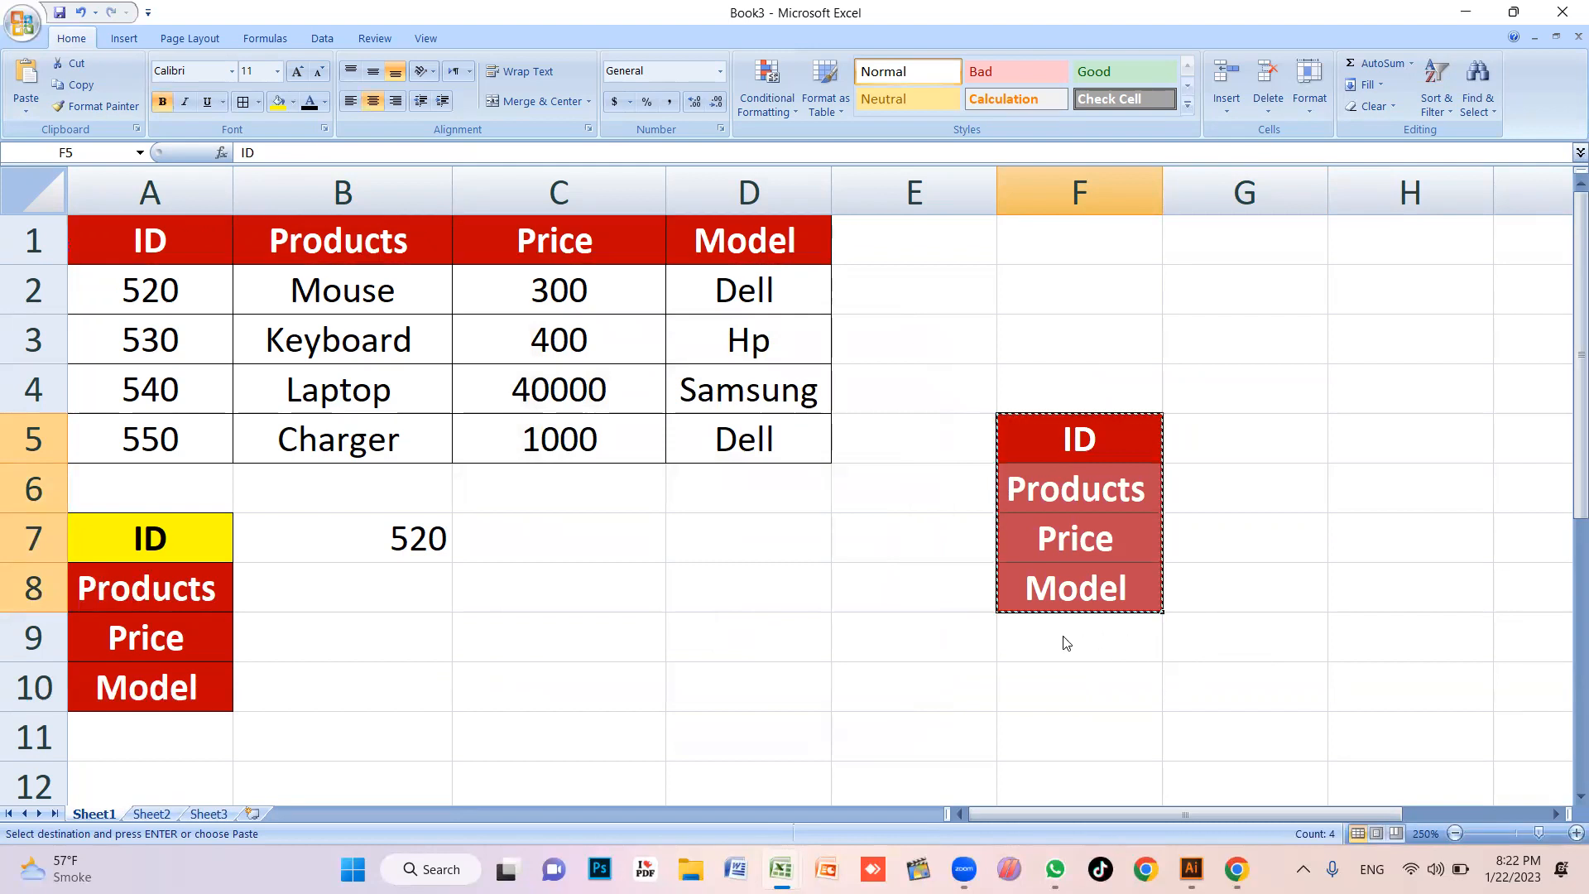
key("ctrl+z")
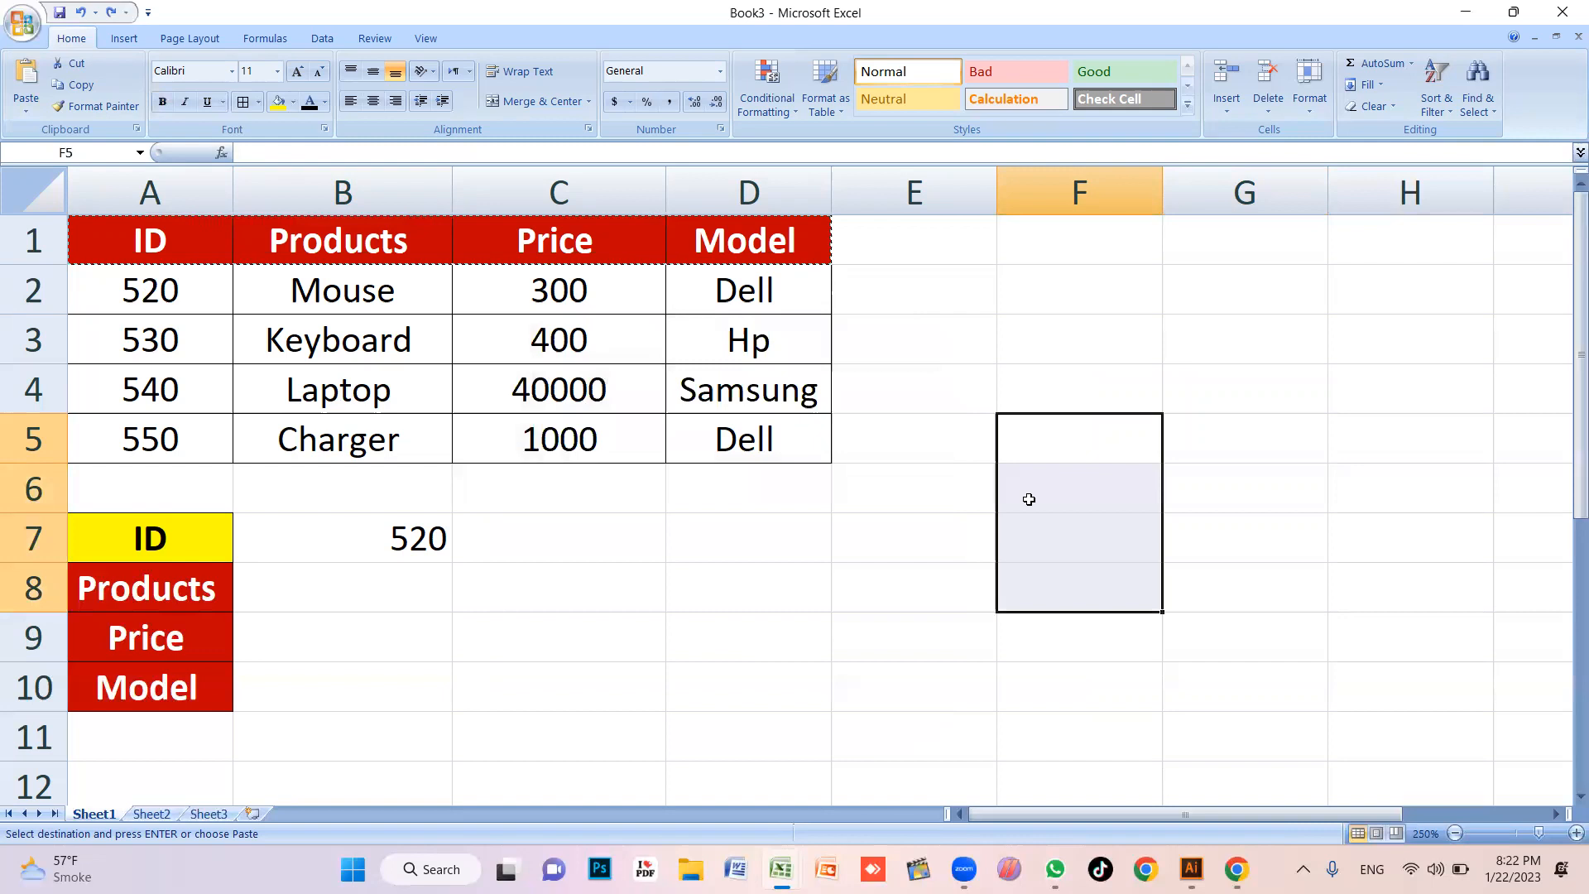
key("Escape")
left_click(911, 582)
left_click(523, 605)
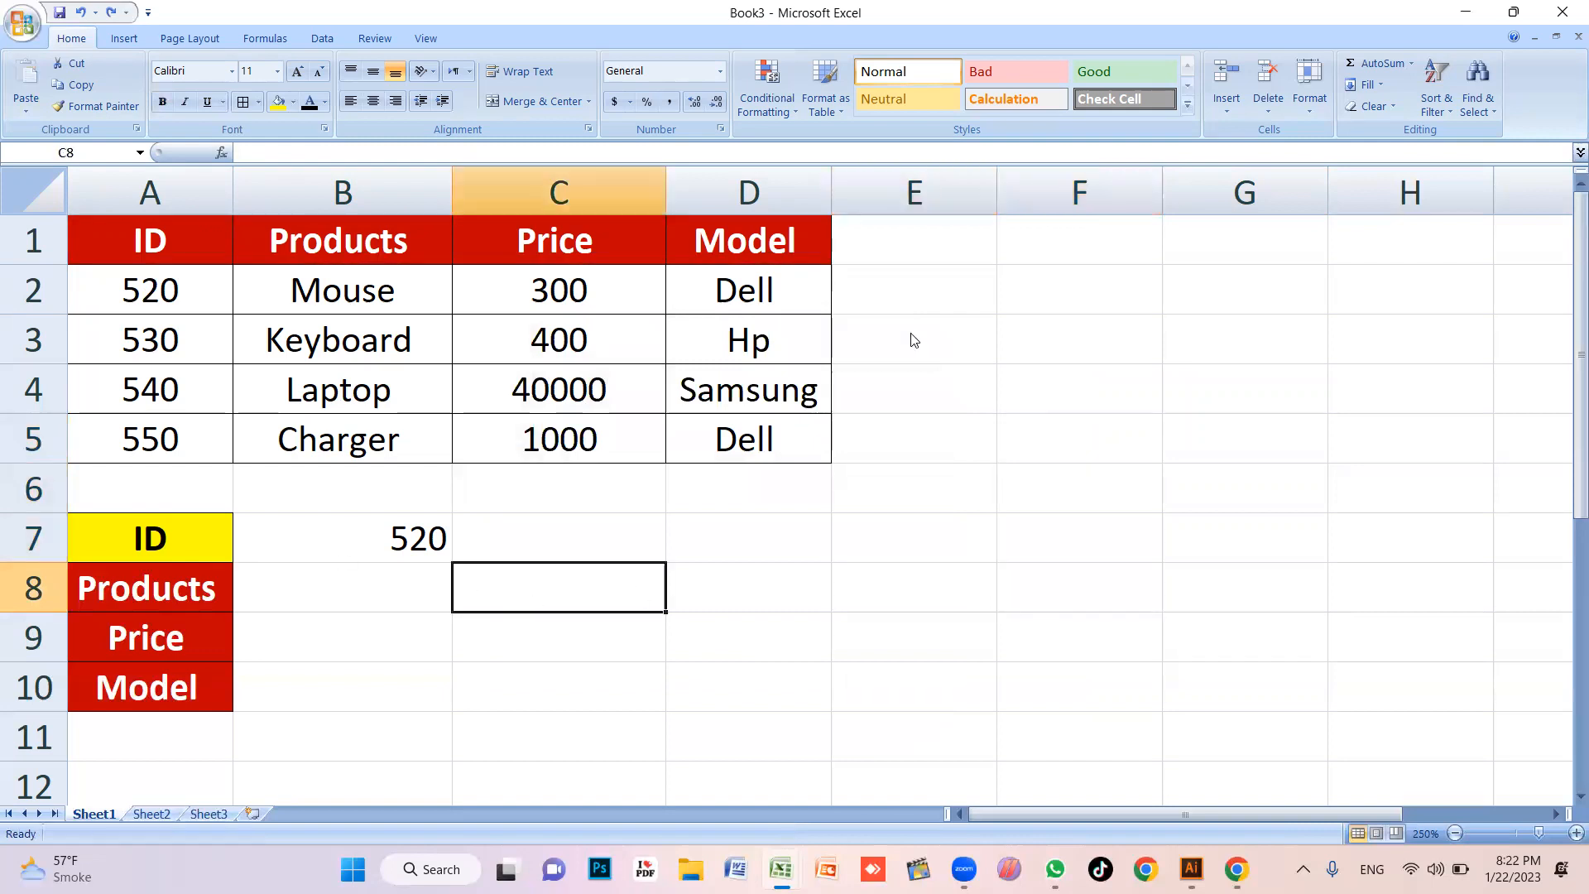
left_click(356, 546)
left_click(351, 596)
left_click(352, 641)
left_click(341, 594)
left_click(345, 636)
left_click(341, 700)
left_click(355, 636)
left_click(356, 684)
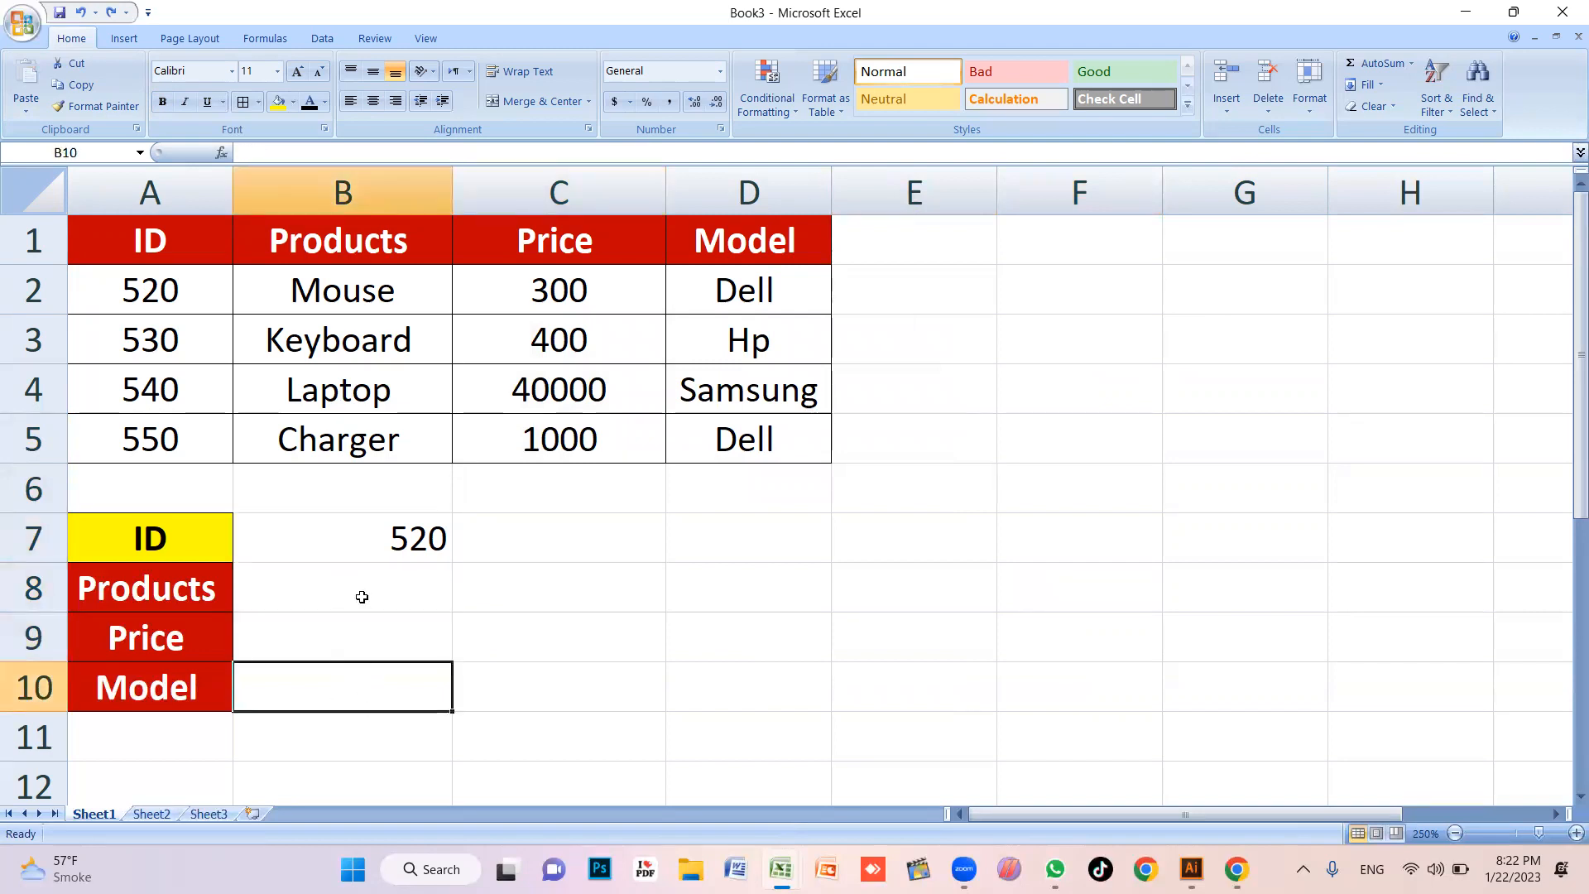
left_click(361, 594)
left_click(360, 638)
left_click(359, 694)
left_click(360, 729)
Enter the formula =LOOKUP(B7,A1:B5) in cell B8 to return the product for the ID
left_click(368, 597)
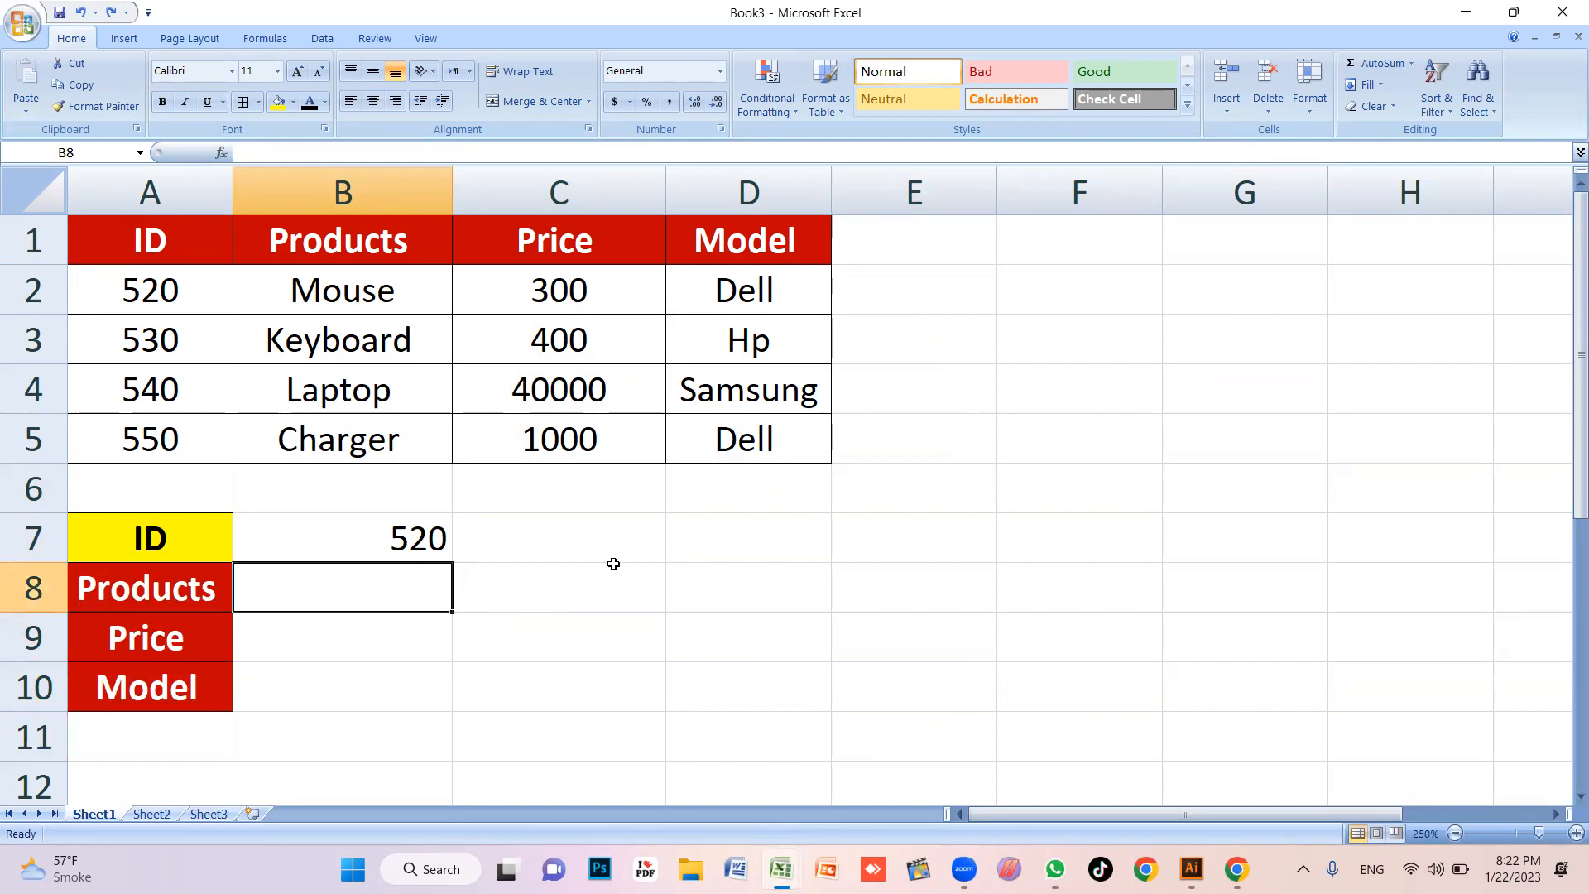
type("loo")
key("BackSpace")
key("BackSpace")
key("BackSpace")
type("=")
key("BackSpace")
type("=")
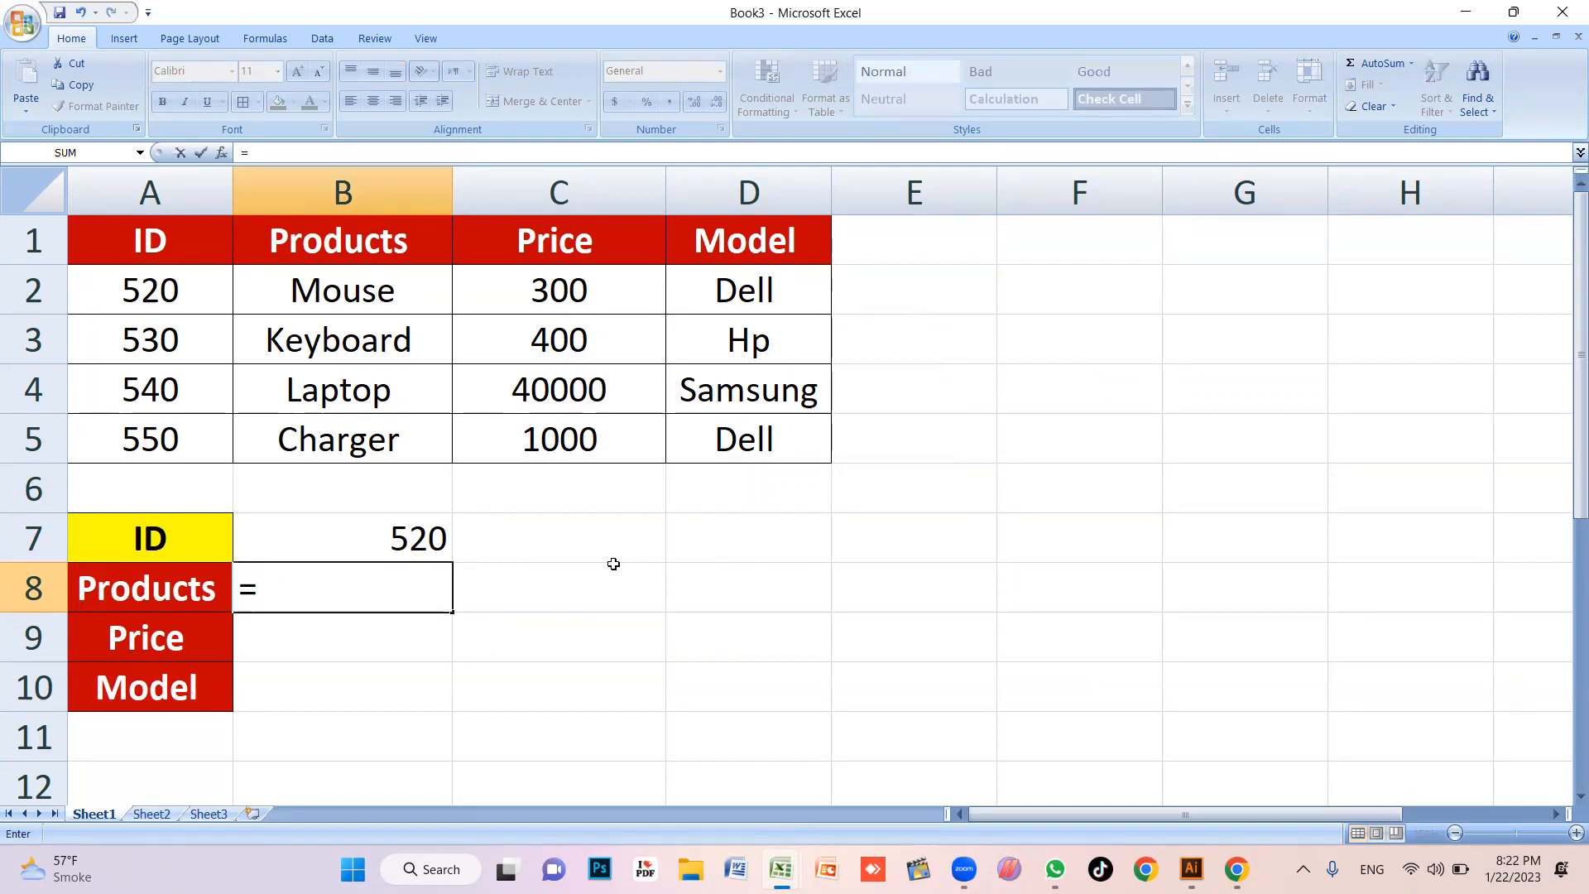
type("lookup")
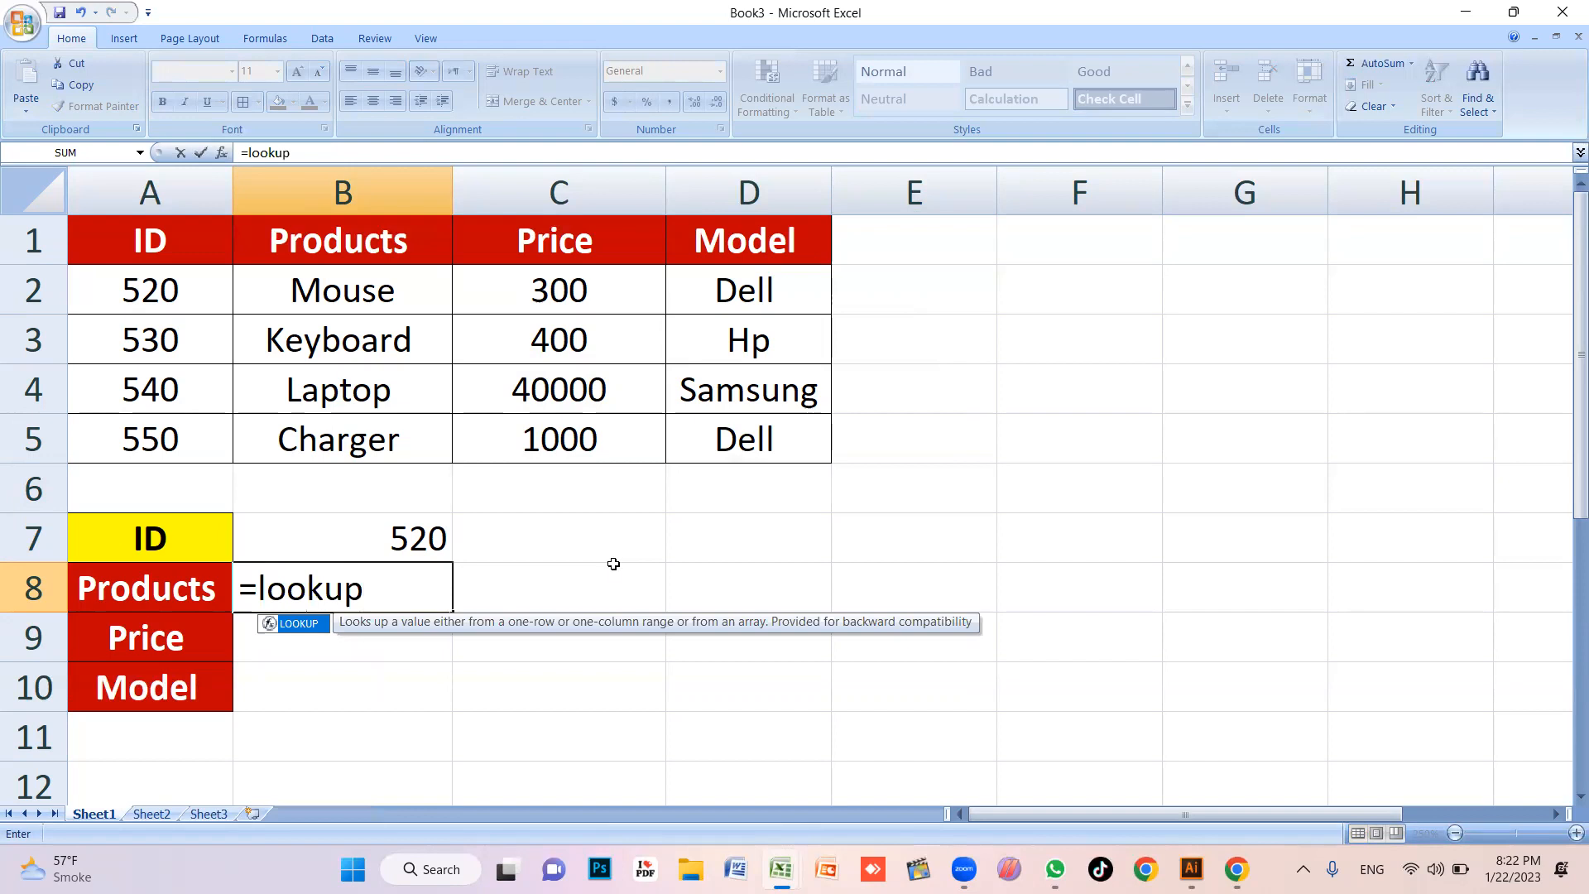
type("(")
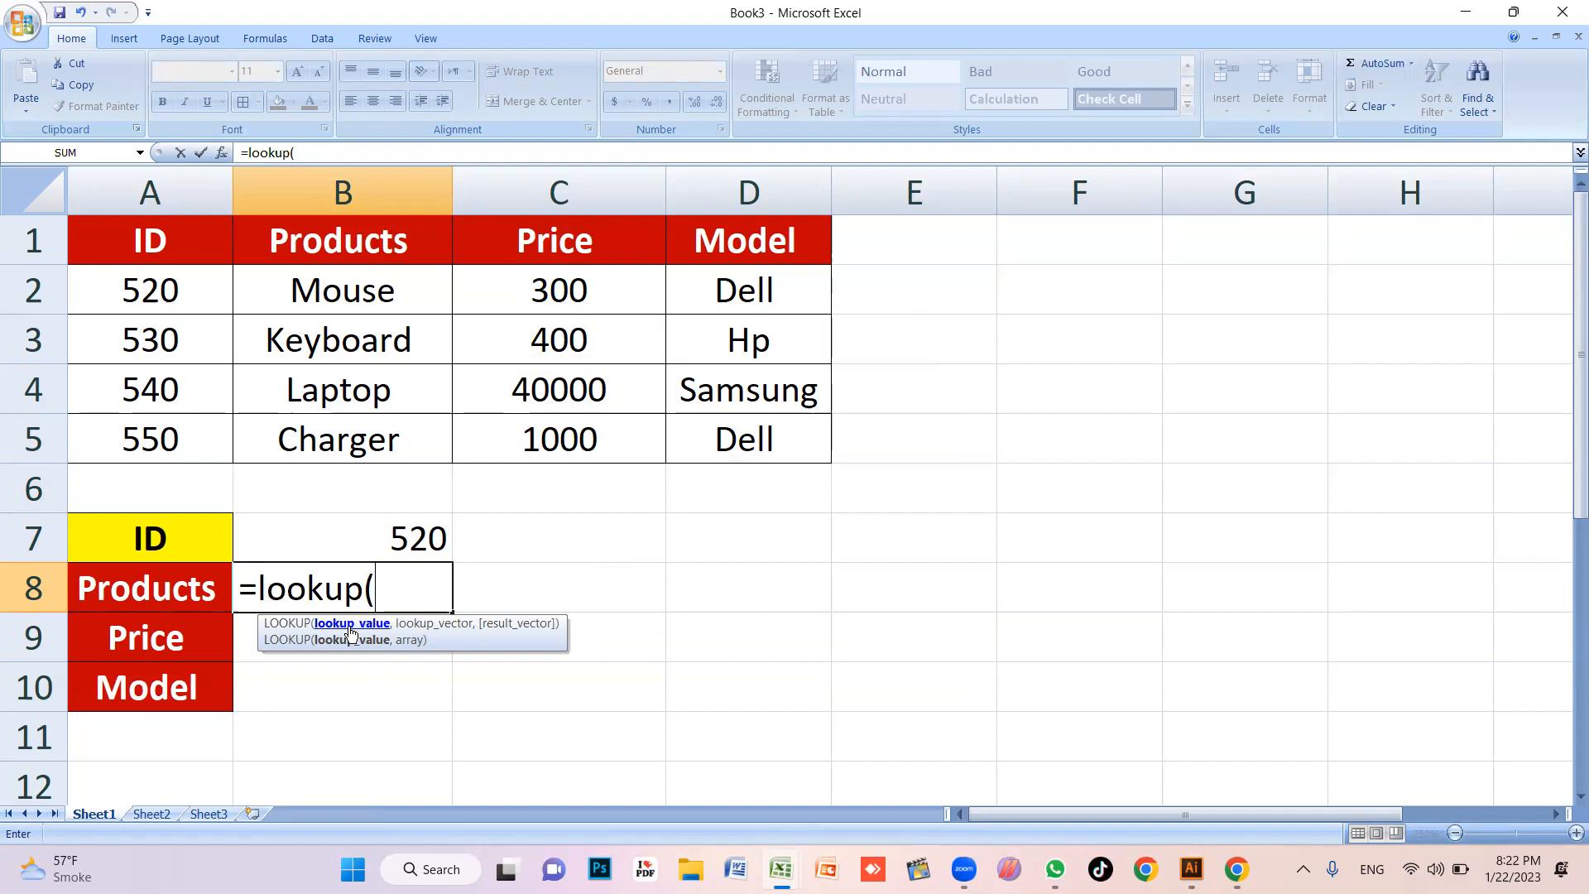
left_click(356, 541)
type(",")
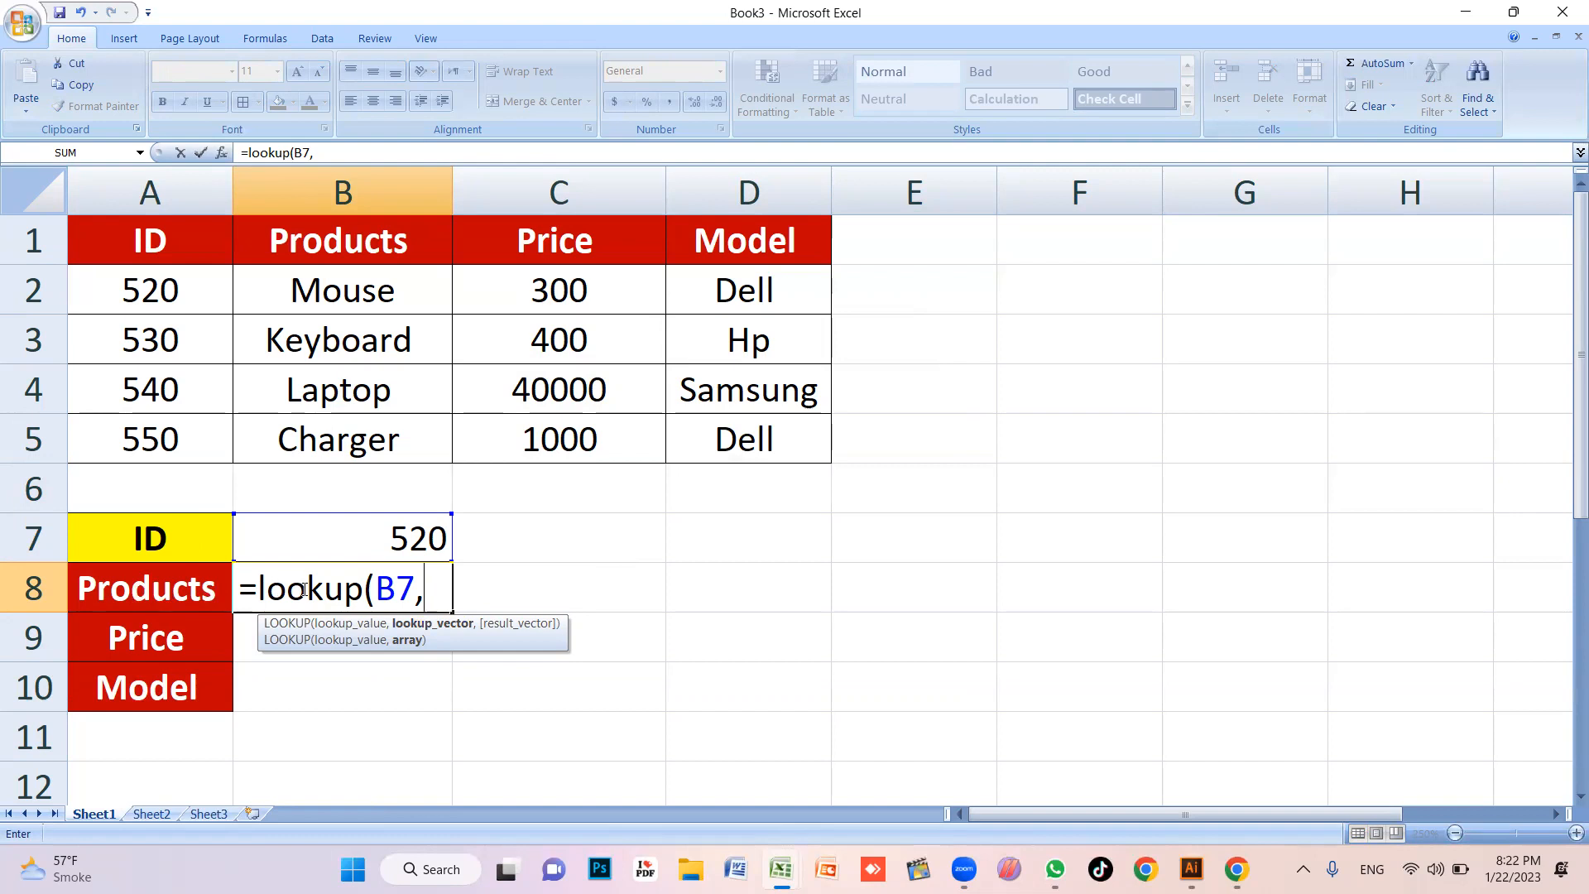
left_click_drag(145, 246, 360, 436)
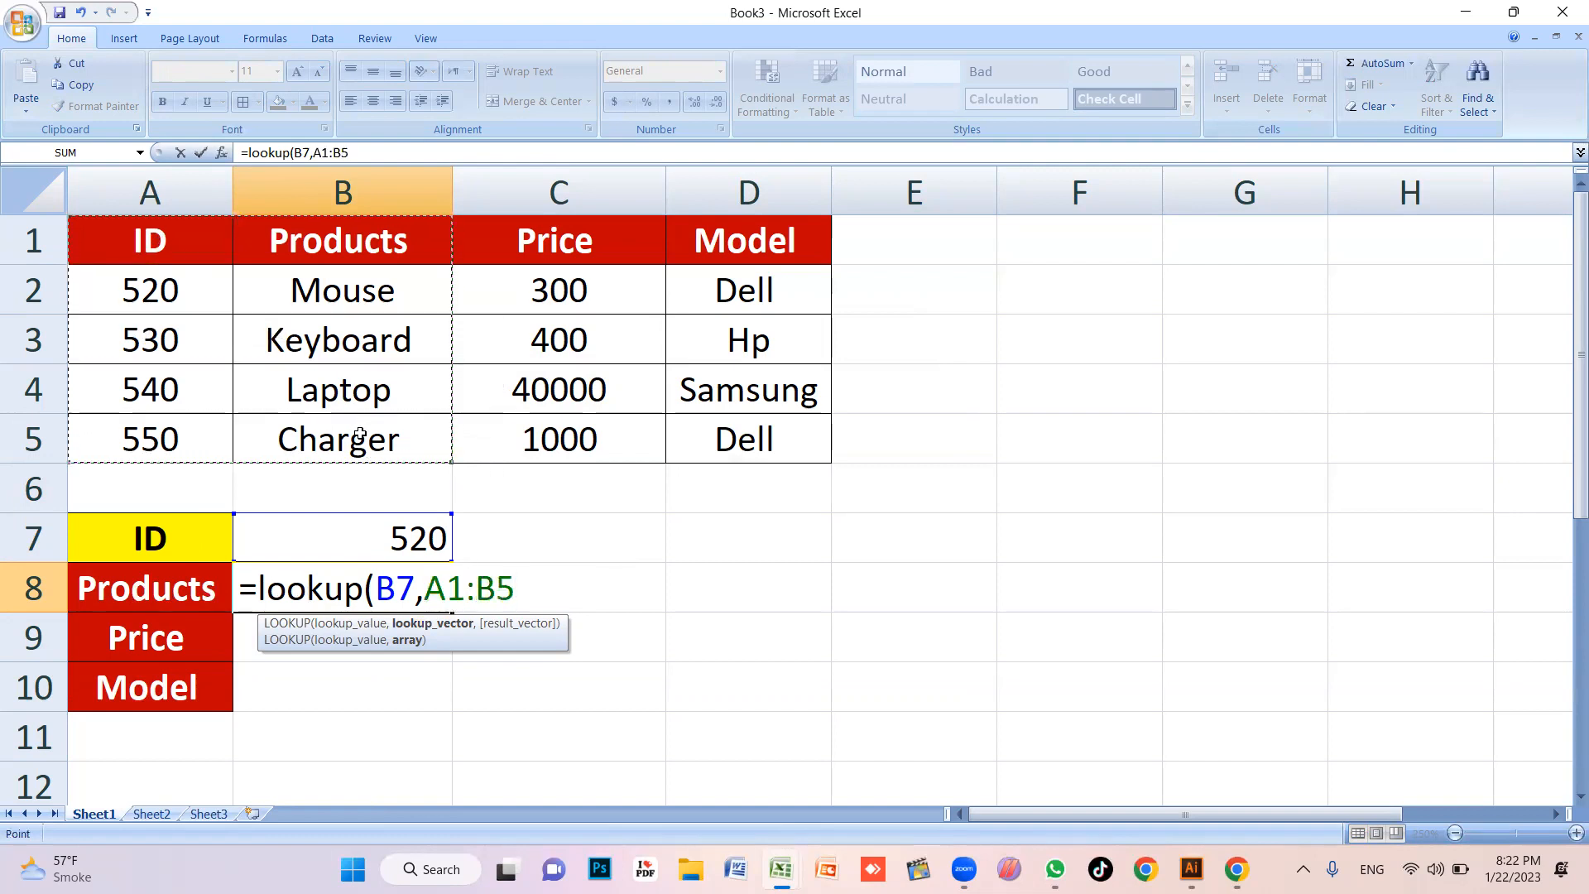
key("Return")
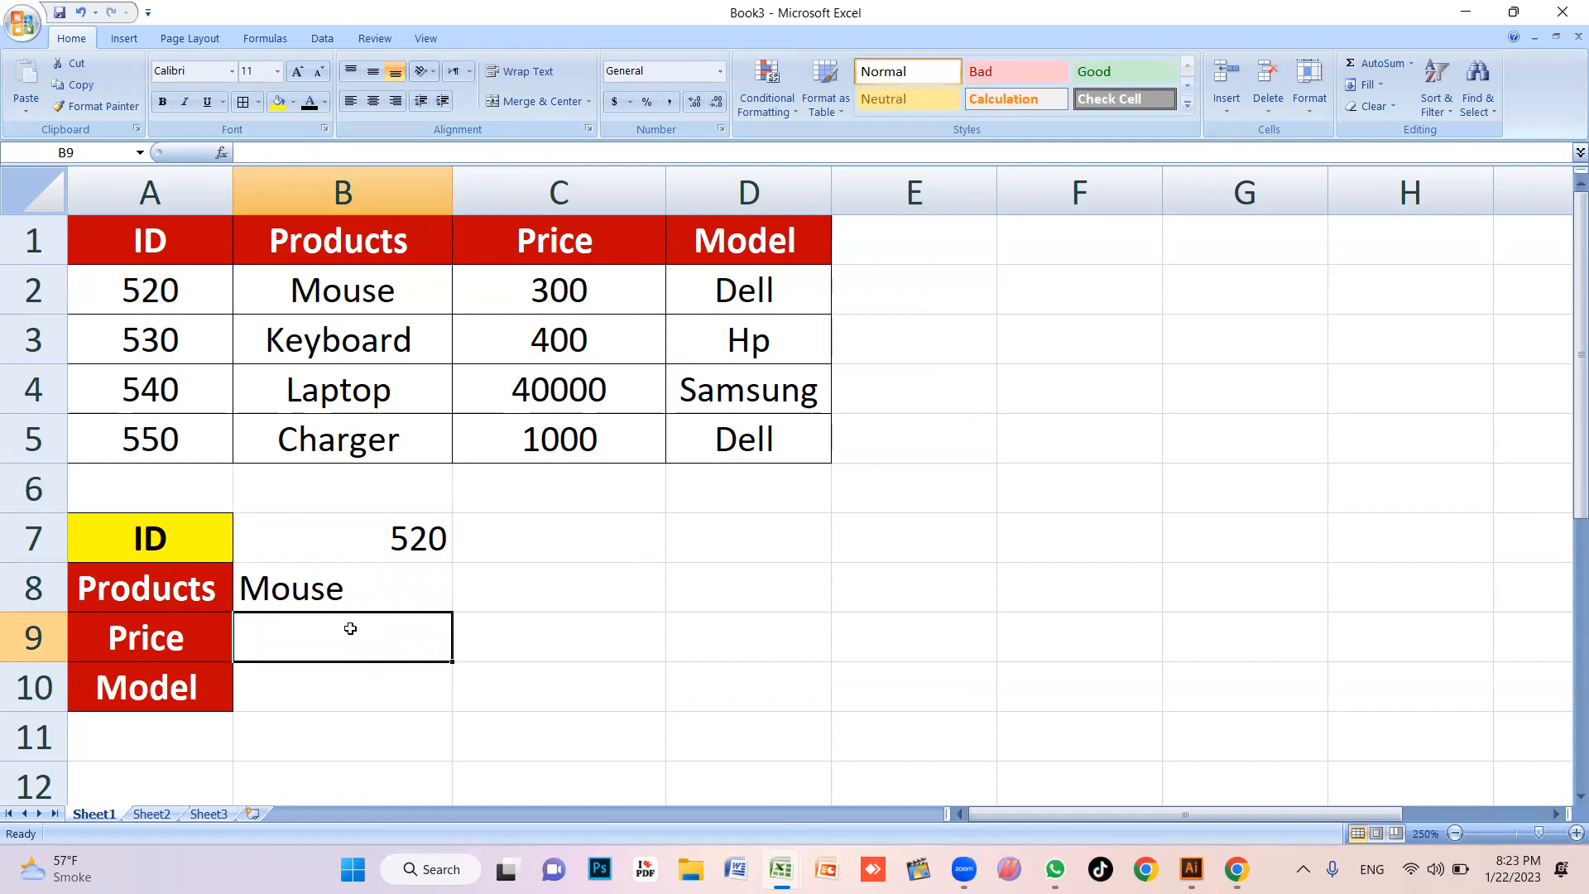
Enter a LOOKUP formula in cell B9 that looks up B7 in A1:C5 to return the price
type("=")
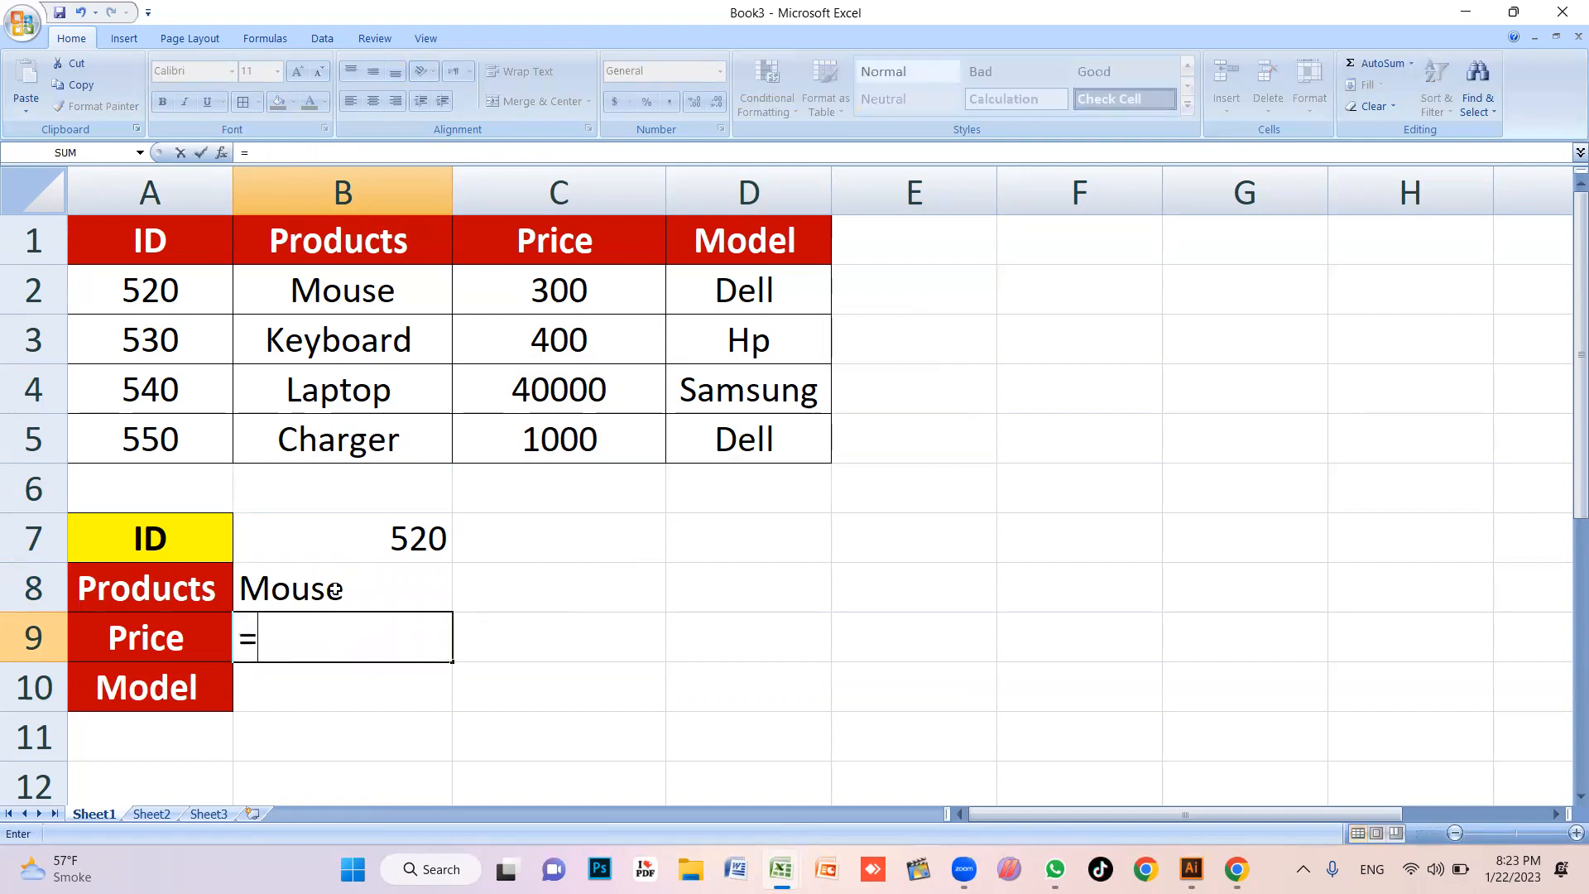
type("lookup")
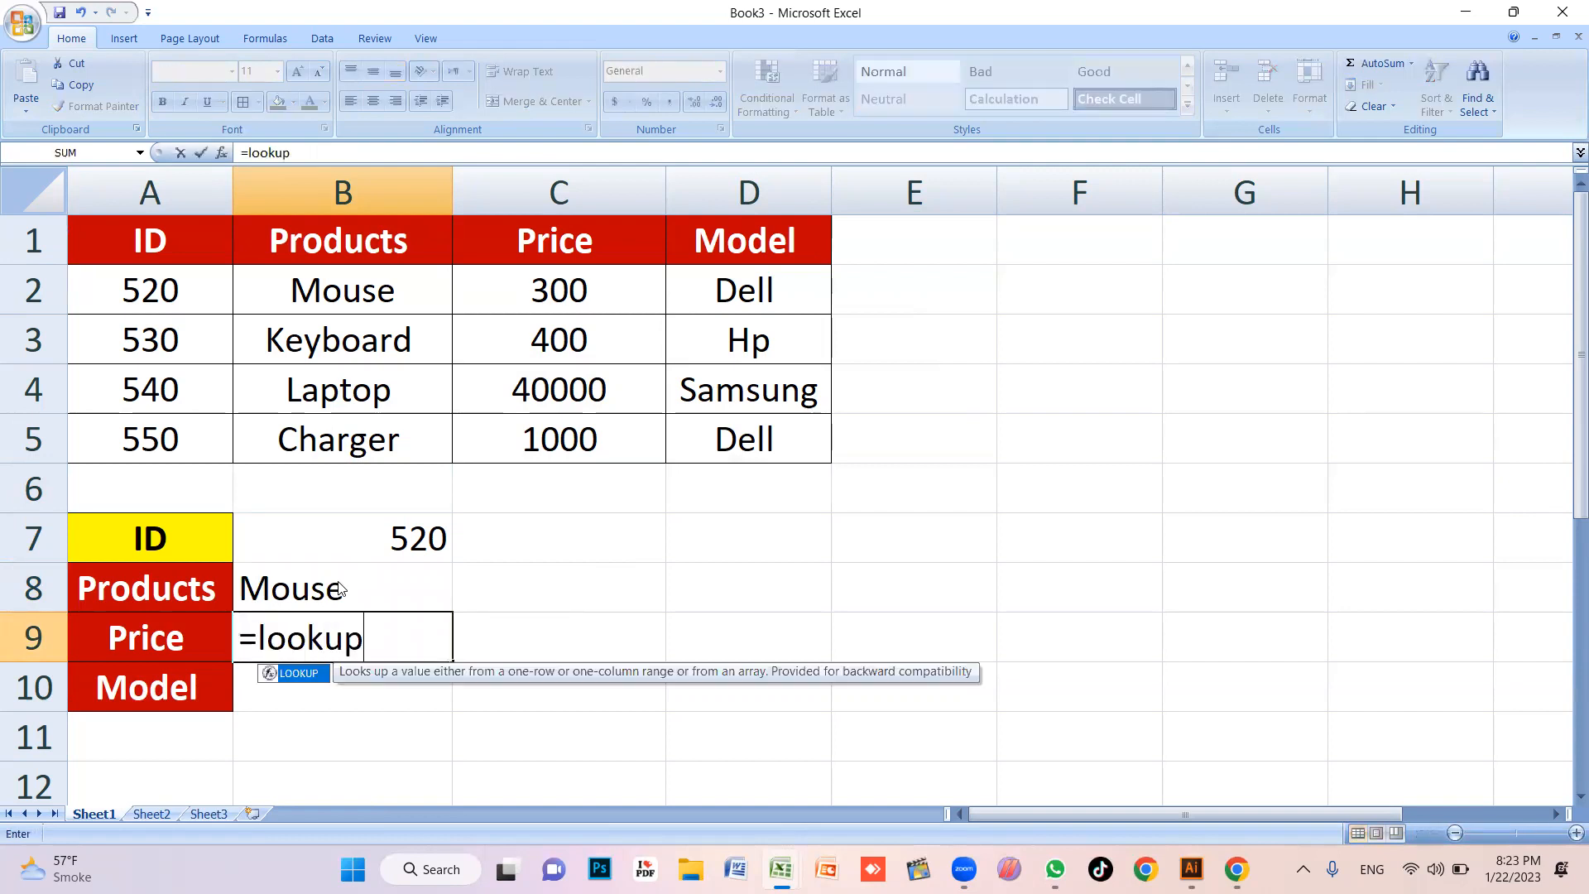
type("(")
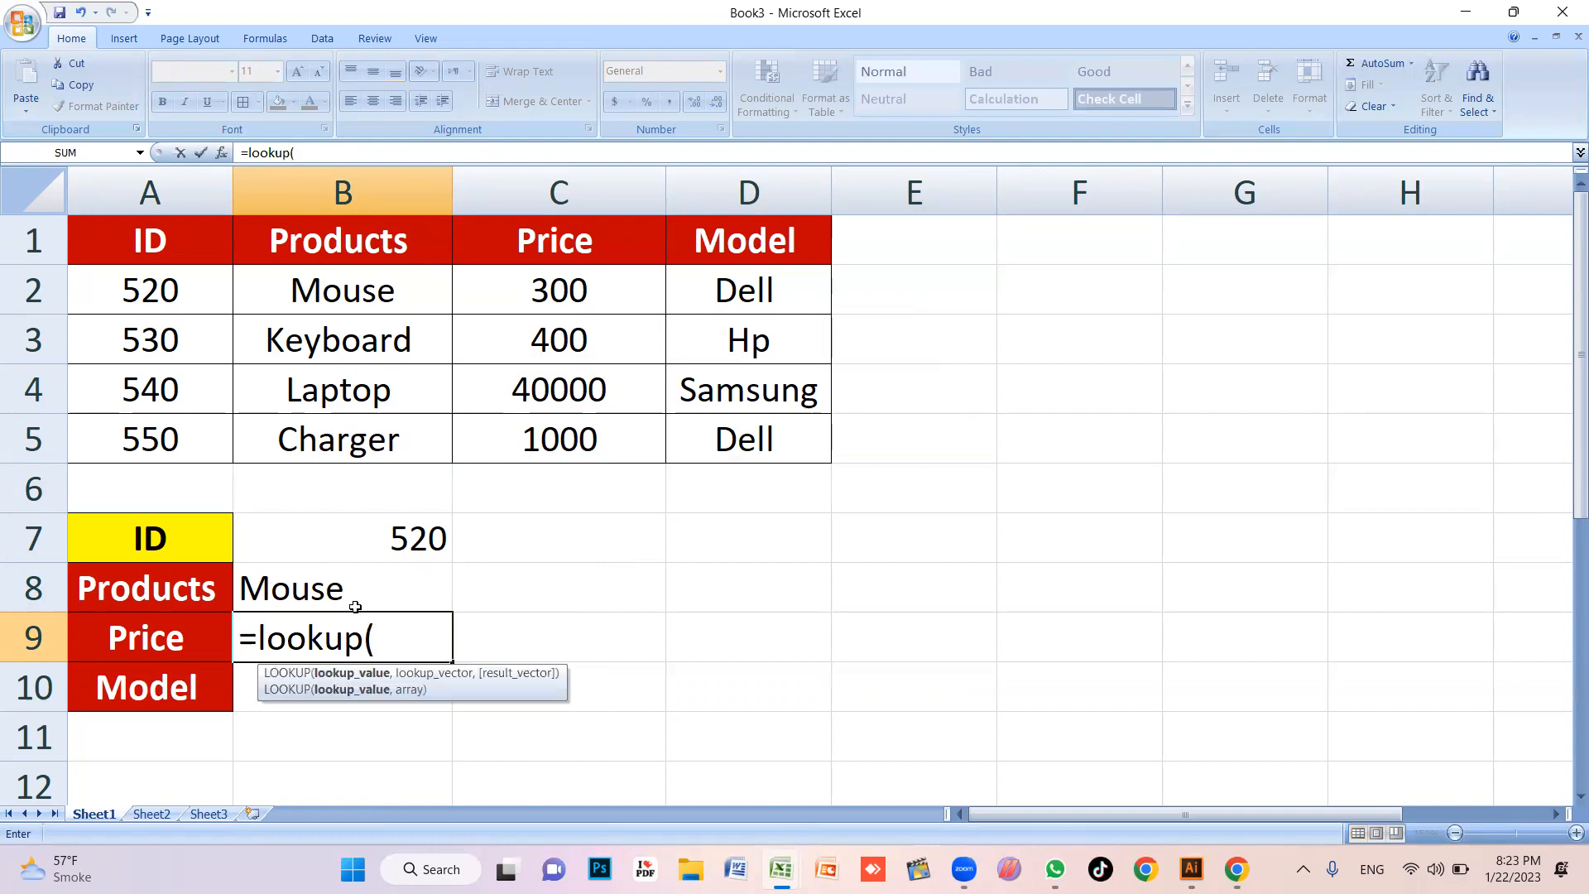
left_click(362, 539)
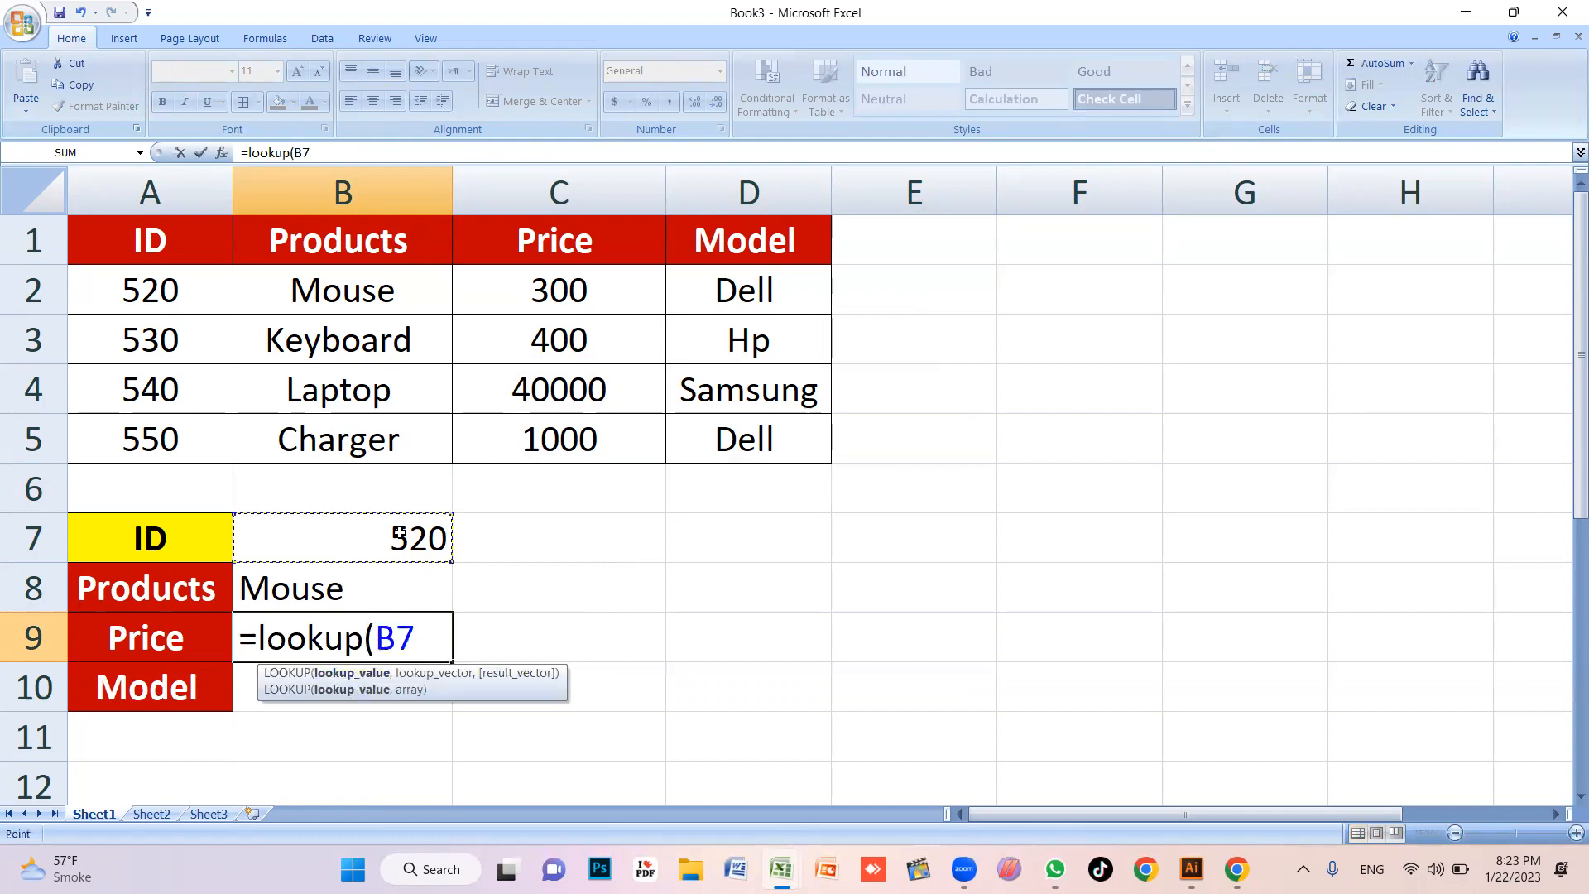
type(",")
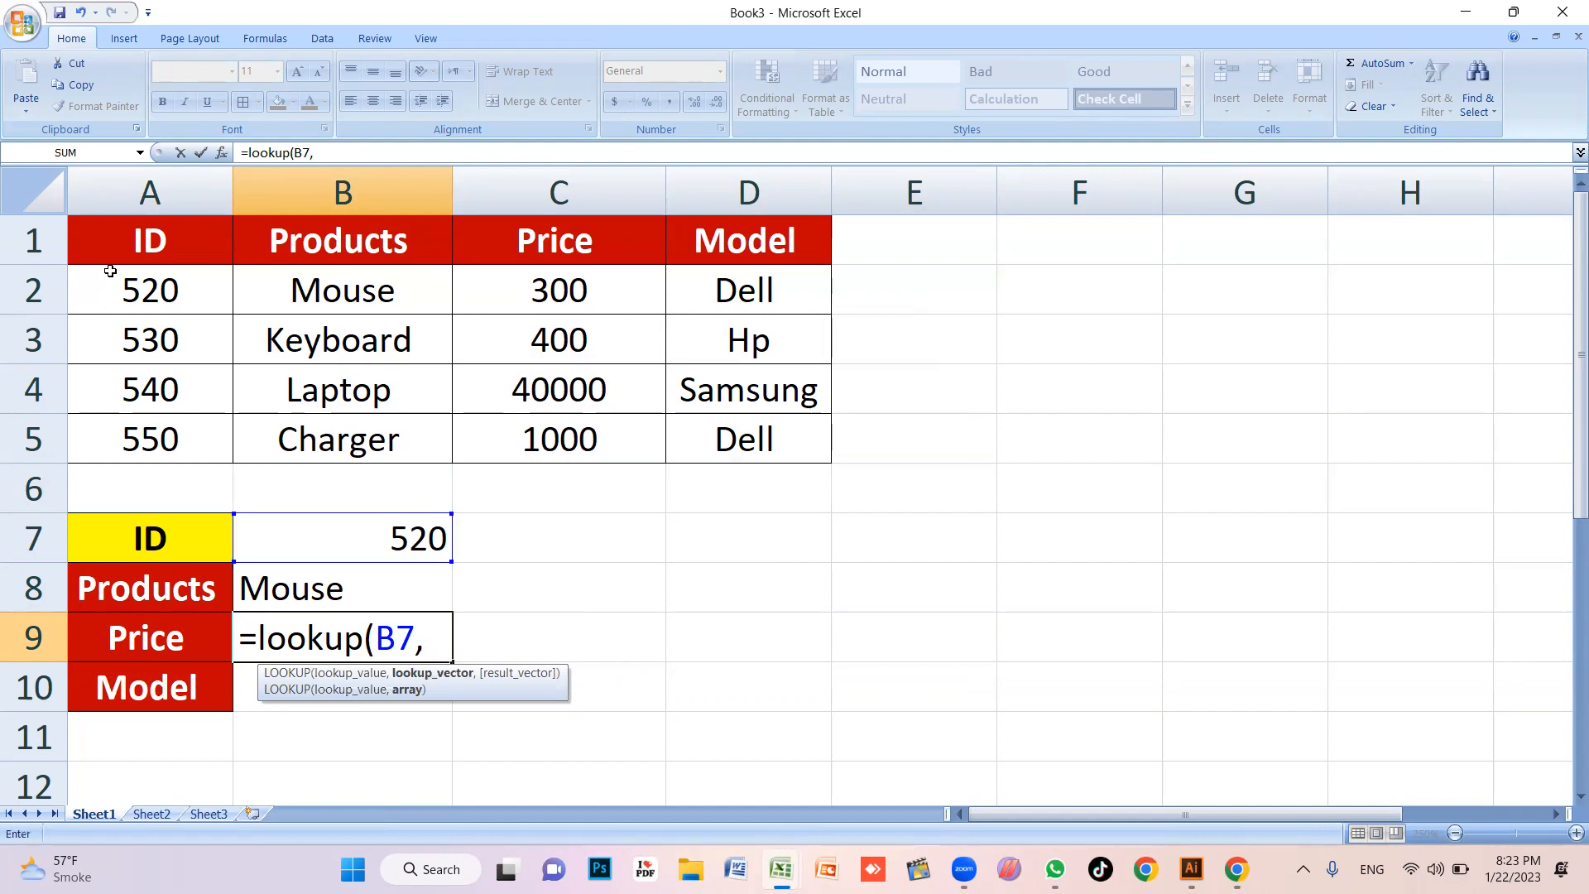
left_click_drag(143, 245, 560, 432)
key("Return")
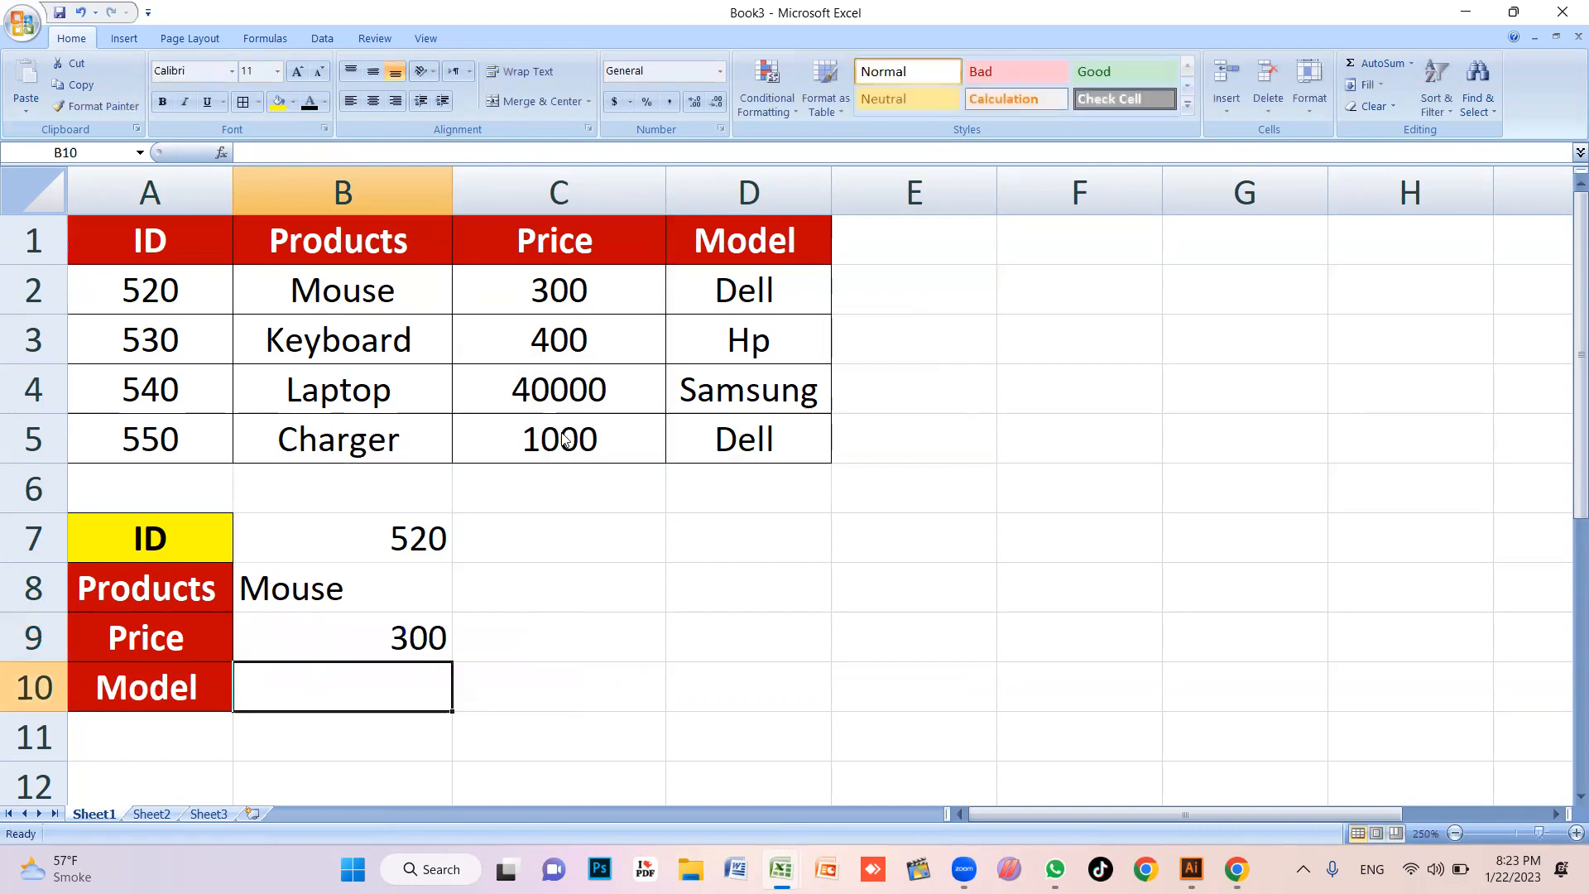
Enter the formula =LOOKUP(B7,A1:D5) in cell B10 to return the model for the ID
type("=")
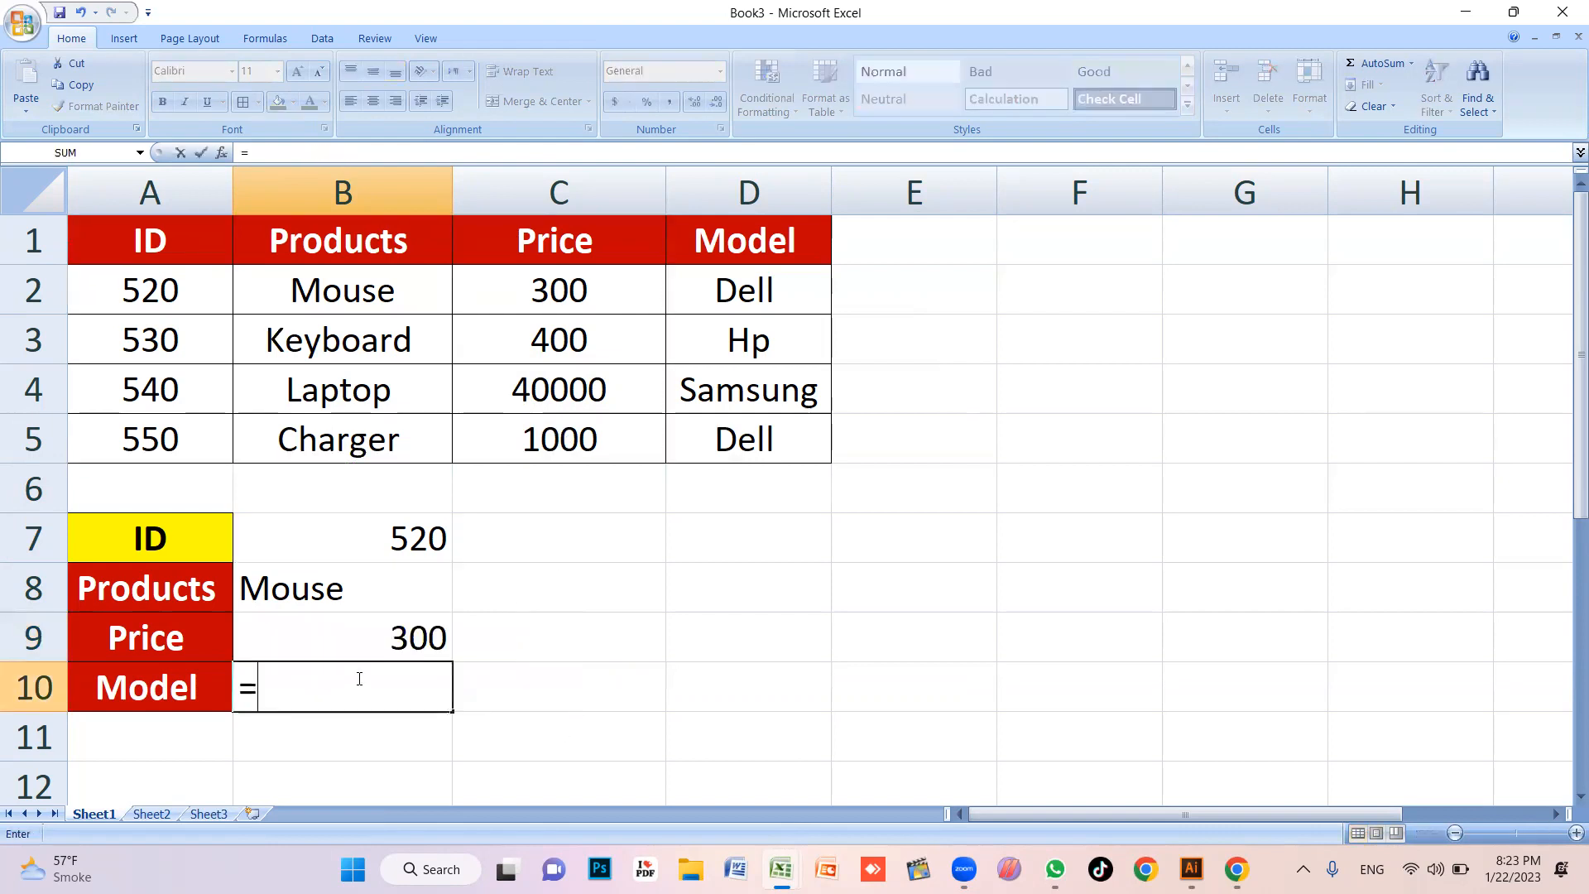
type("lookup")
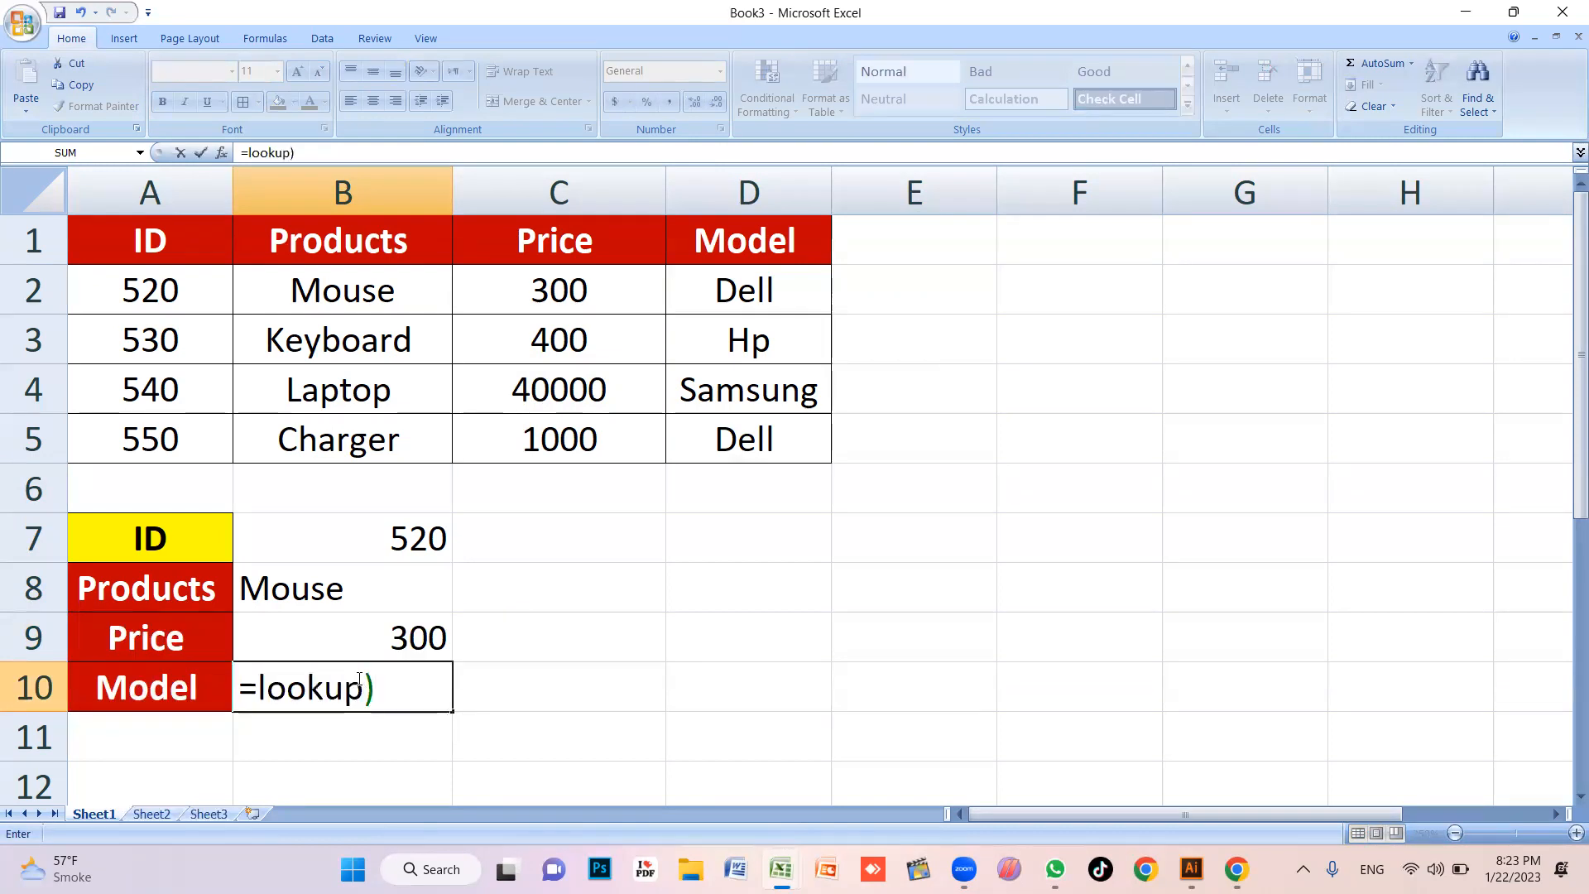
key("BackSpace")
type("(")
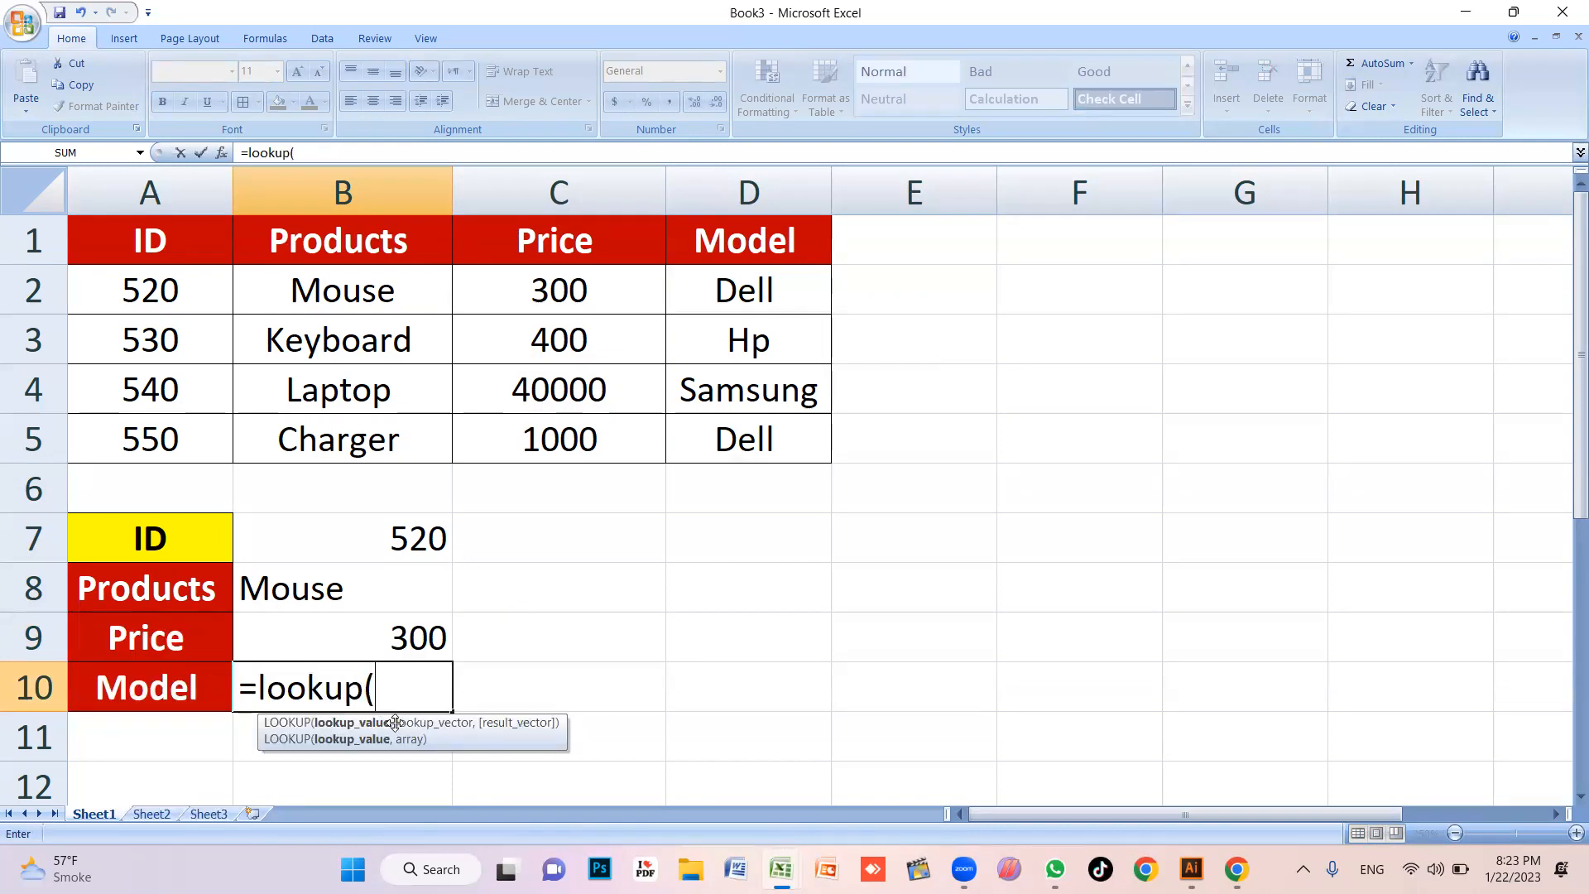
left_click(363, 544)
type(",")
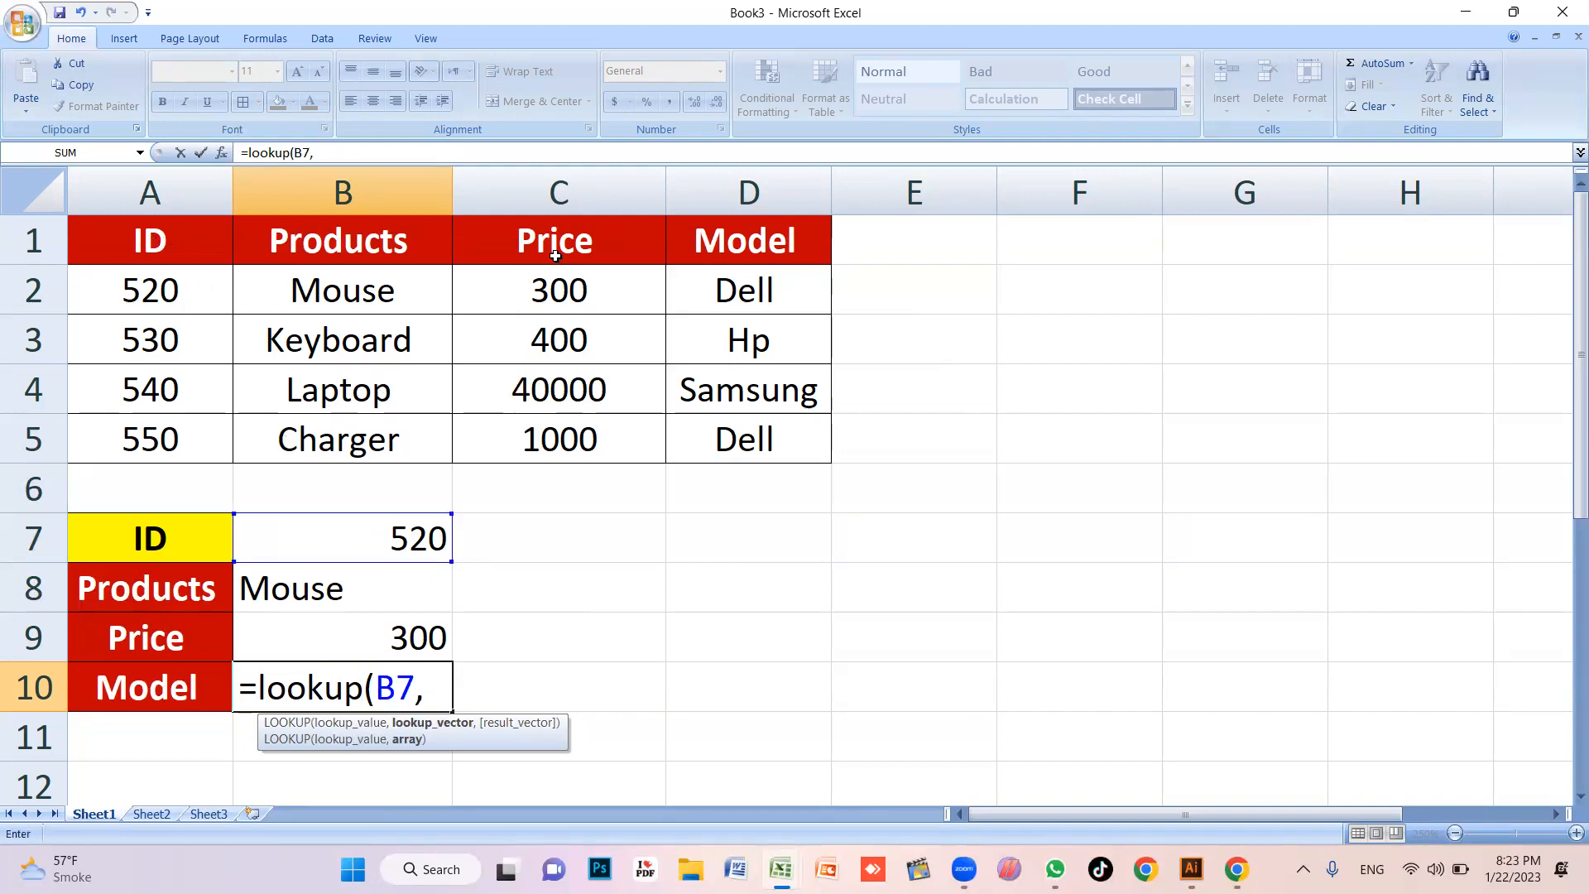
left_click_drag(153, 240, 740, 440)
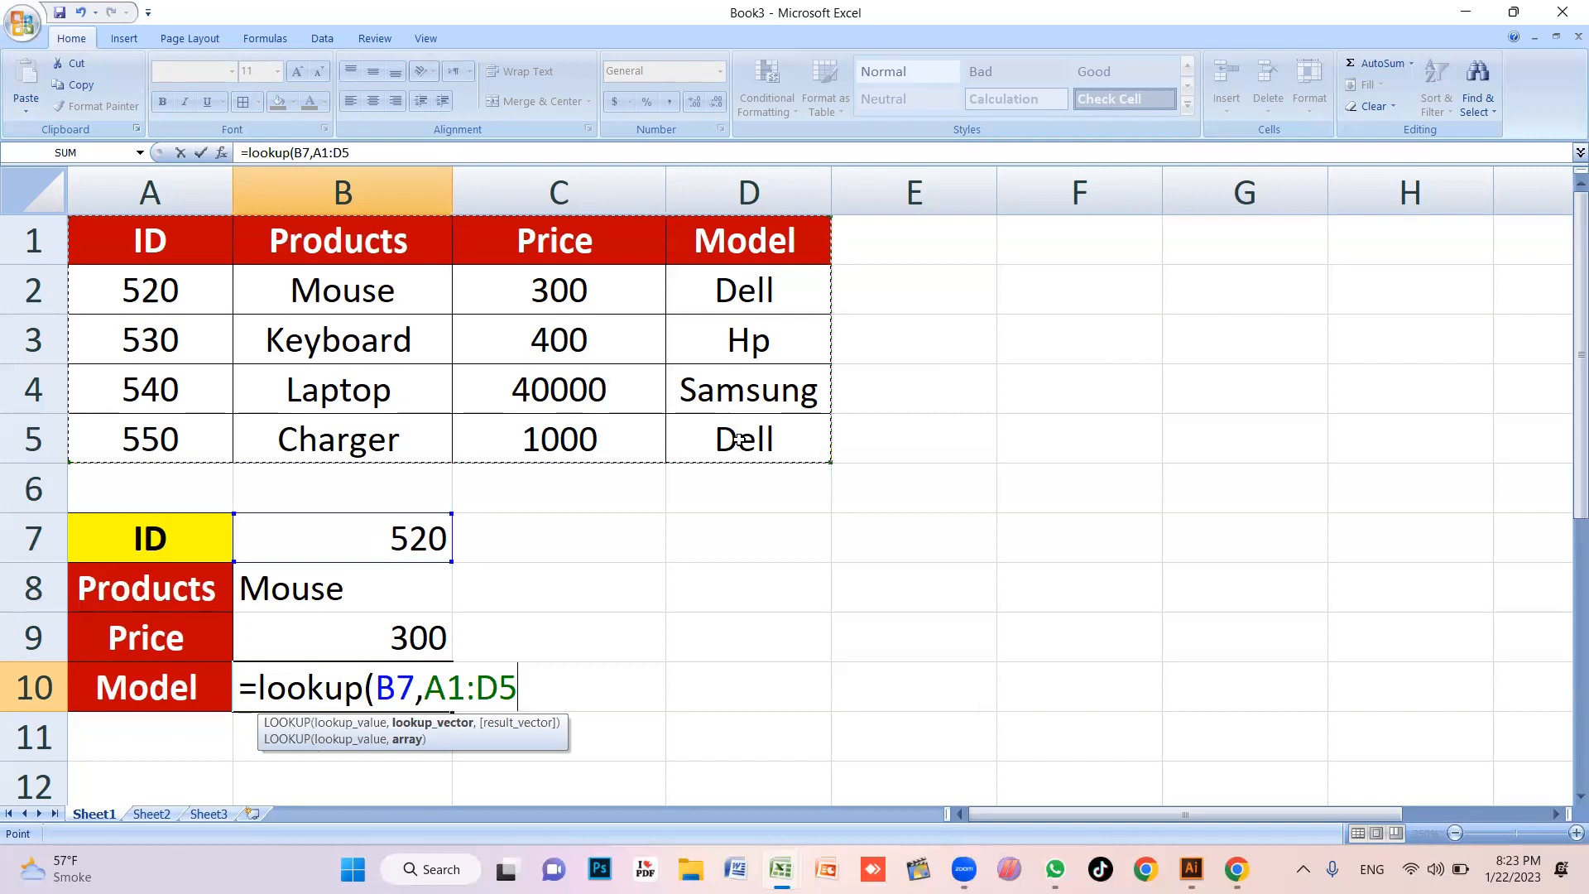
key("Return")
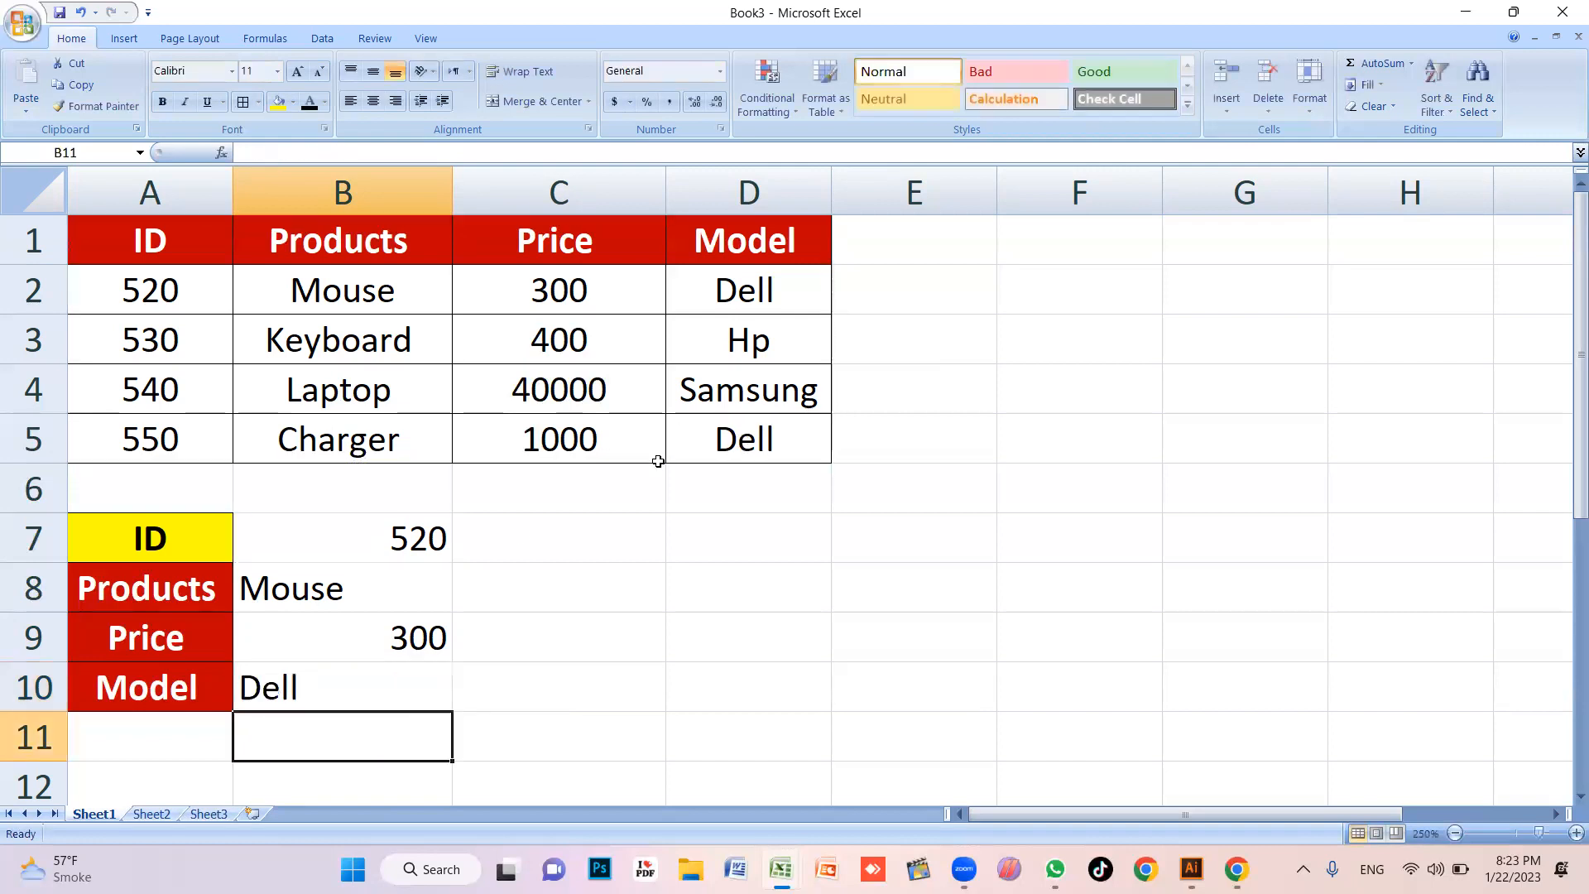
Center the contents of cells B7:B10 horizontally
left_click_drag(354, 532, 336, 667)
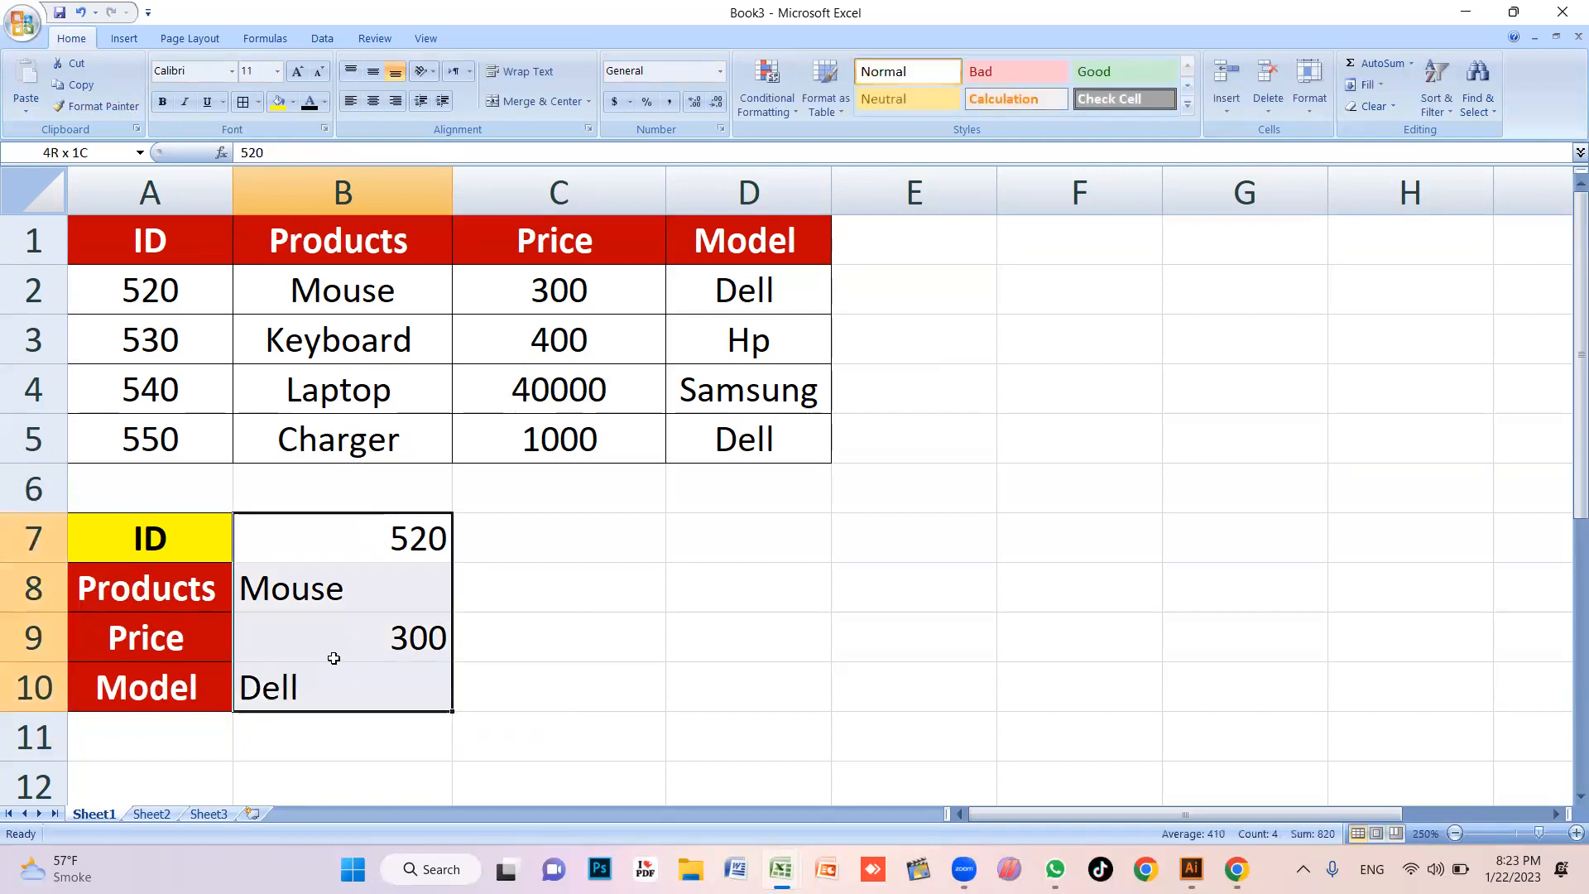
left_click(373, 100)
left_click(658, 660)
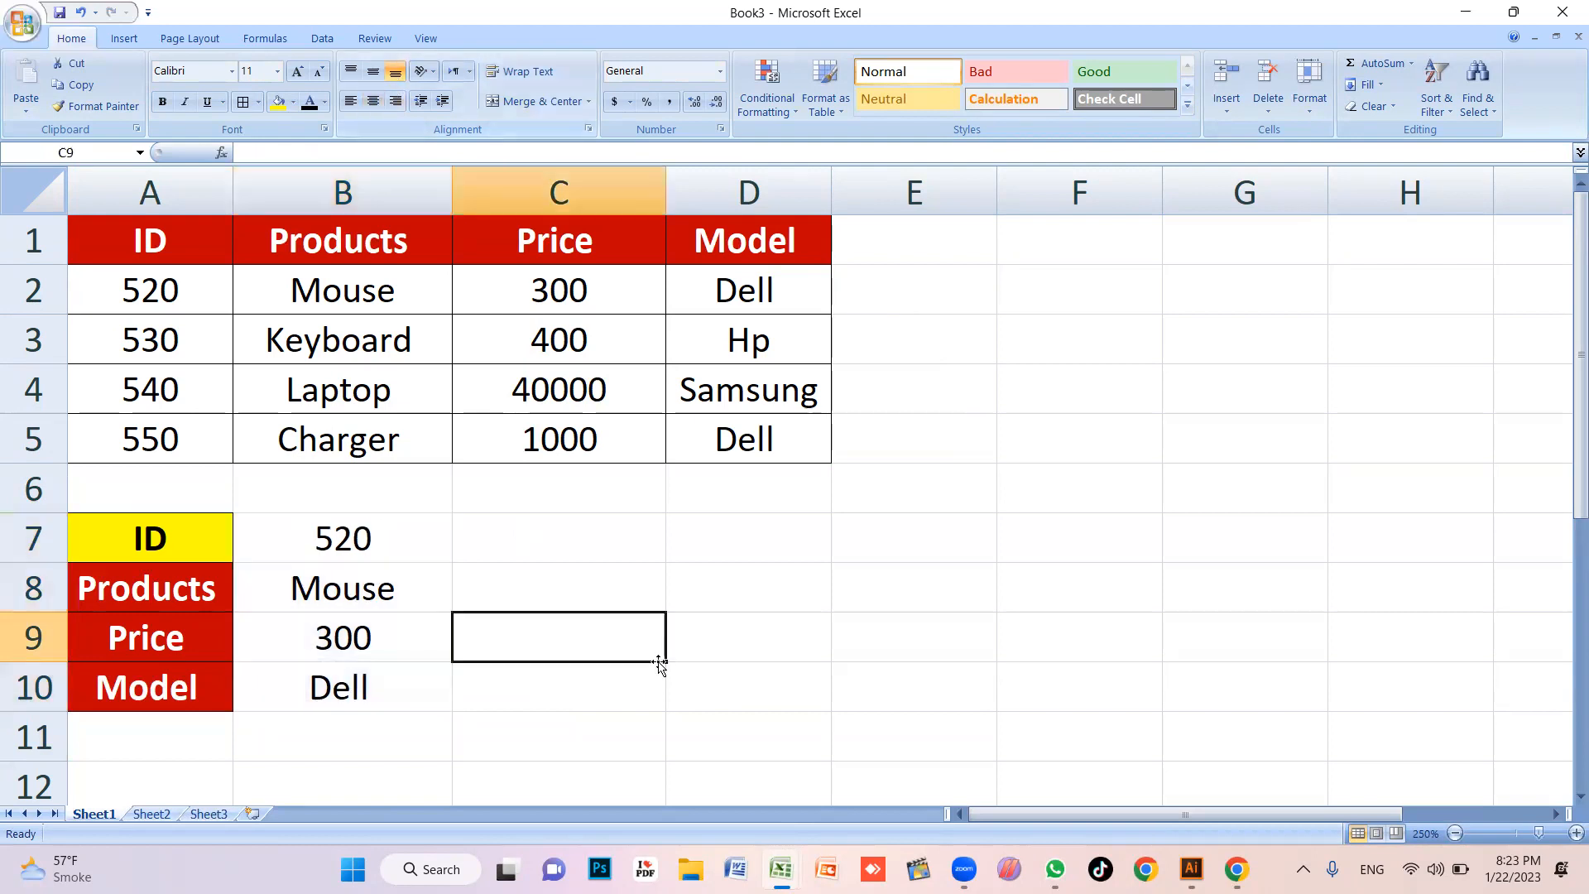
Test the lookup formulas by setting the ID in cell B7 first to 530 and finally to 550
left_click(390, 544)
type("530")
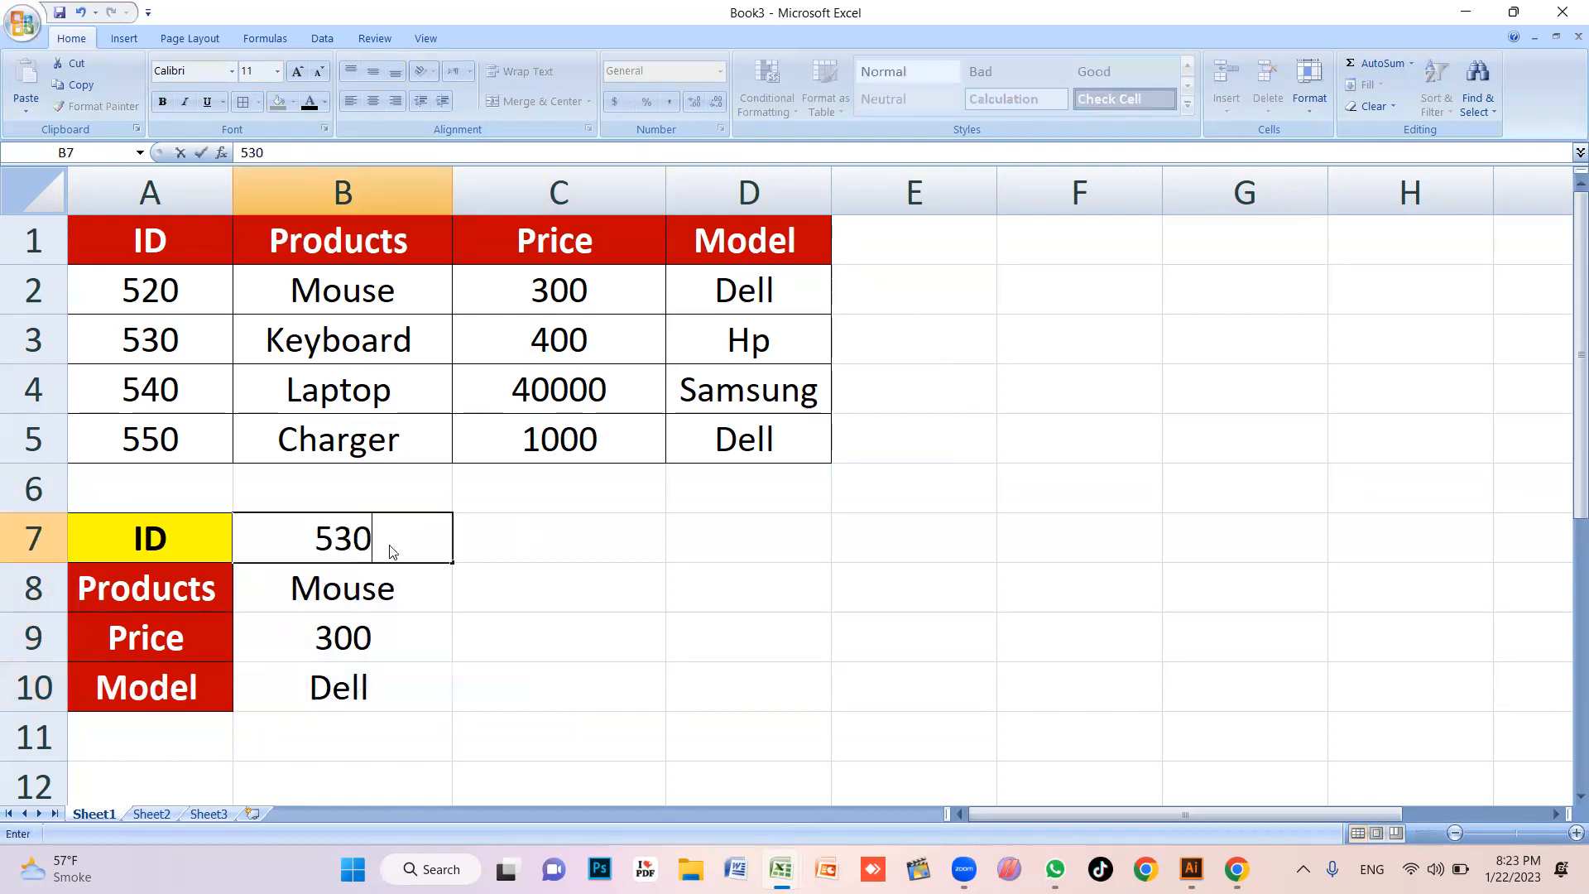
key("Return")
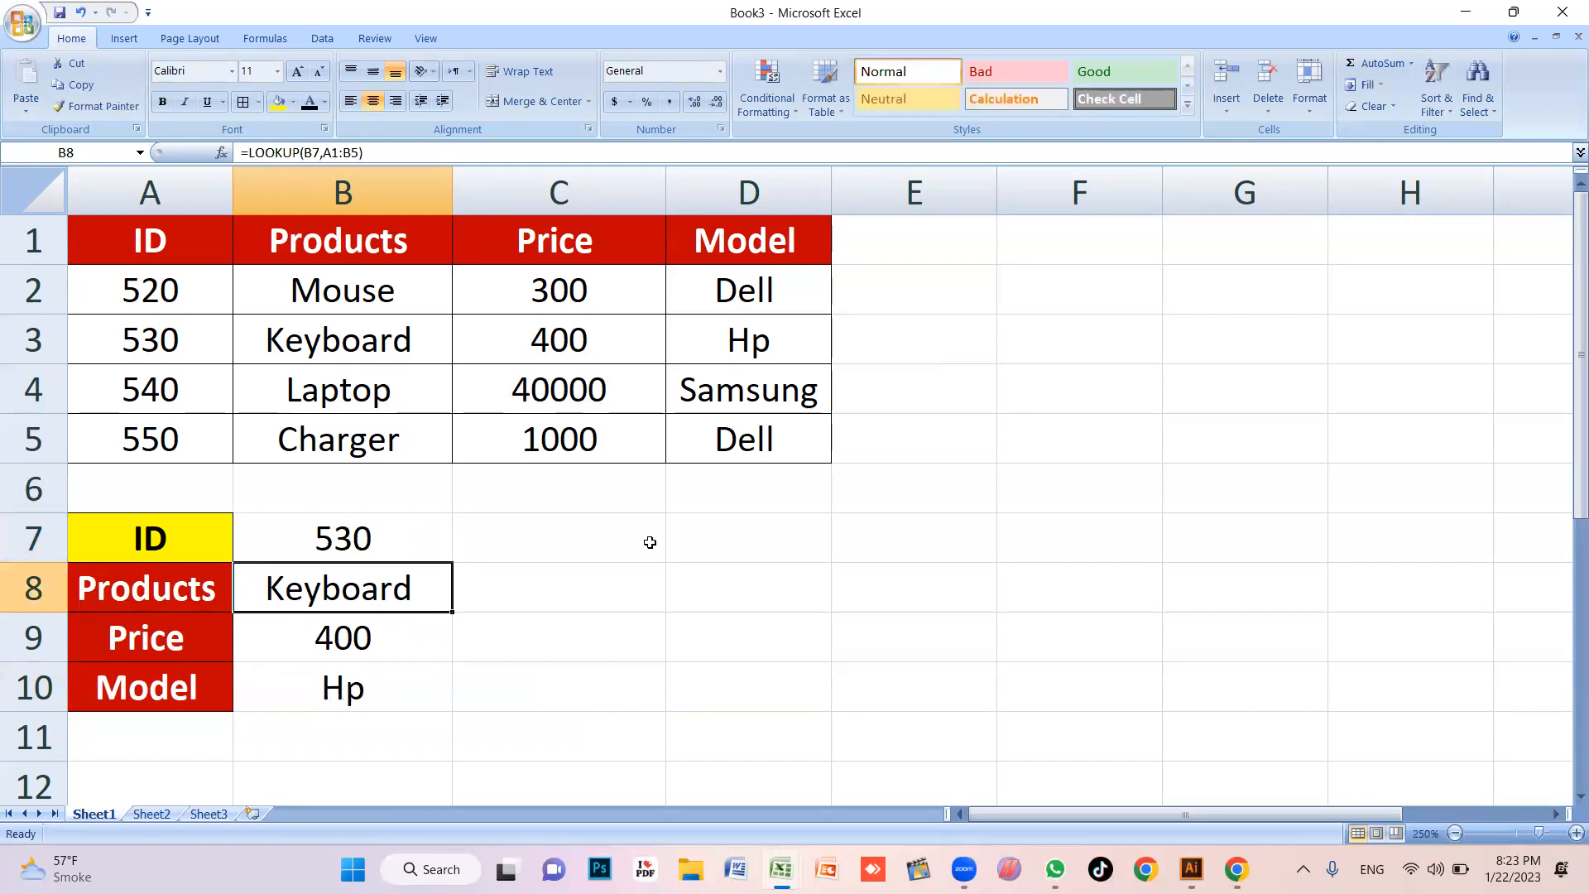
key("Up")
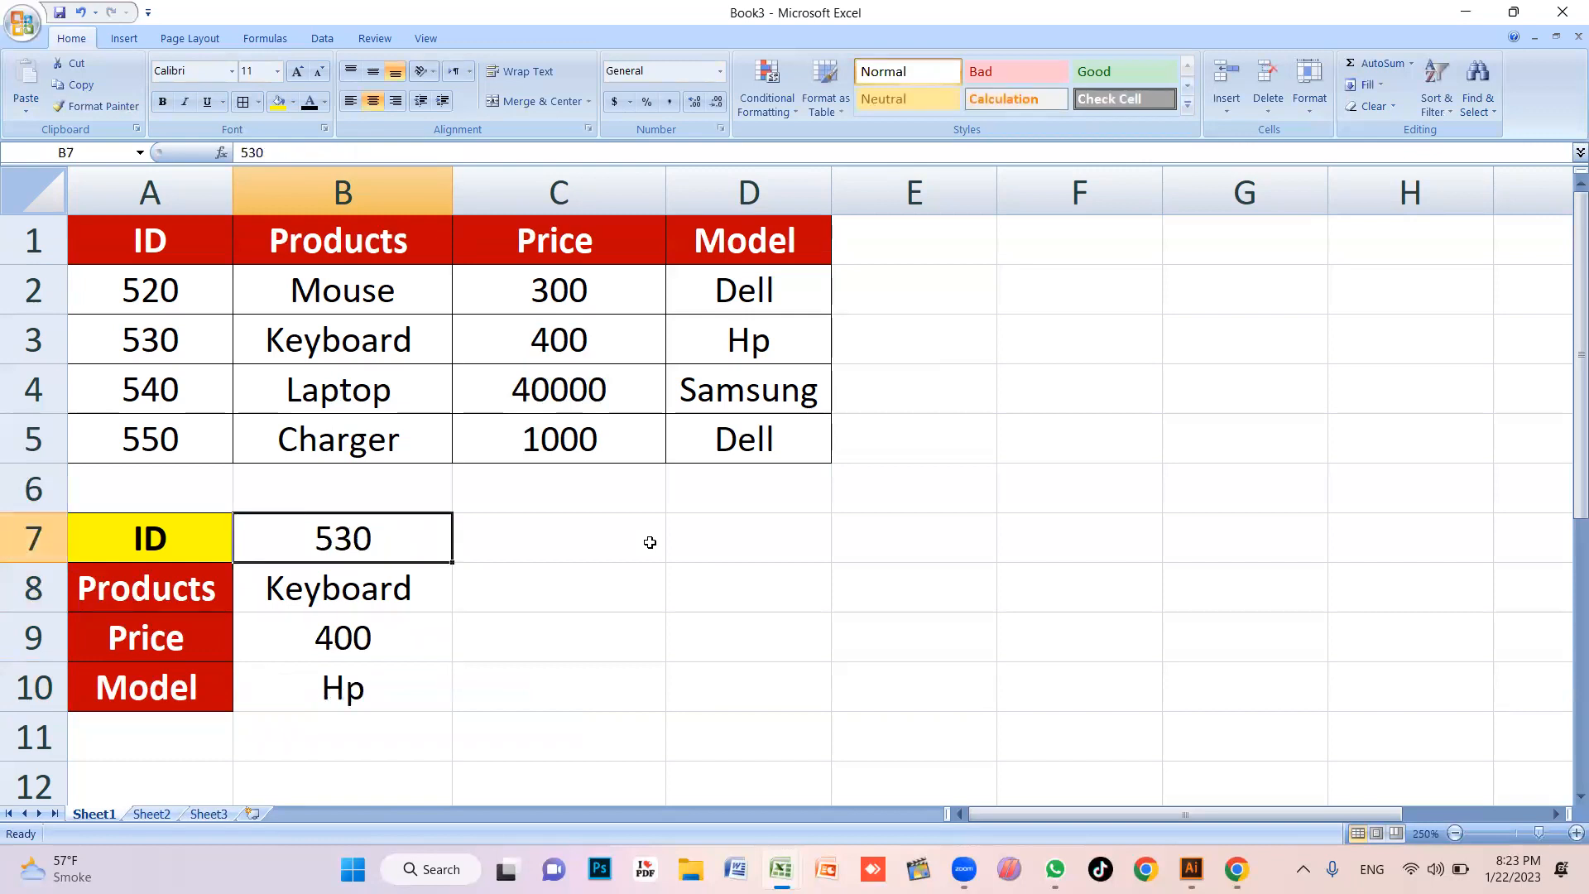
type("550")
key("Return")
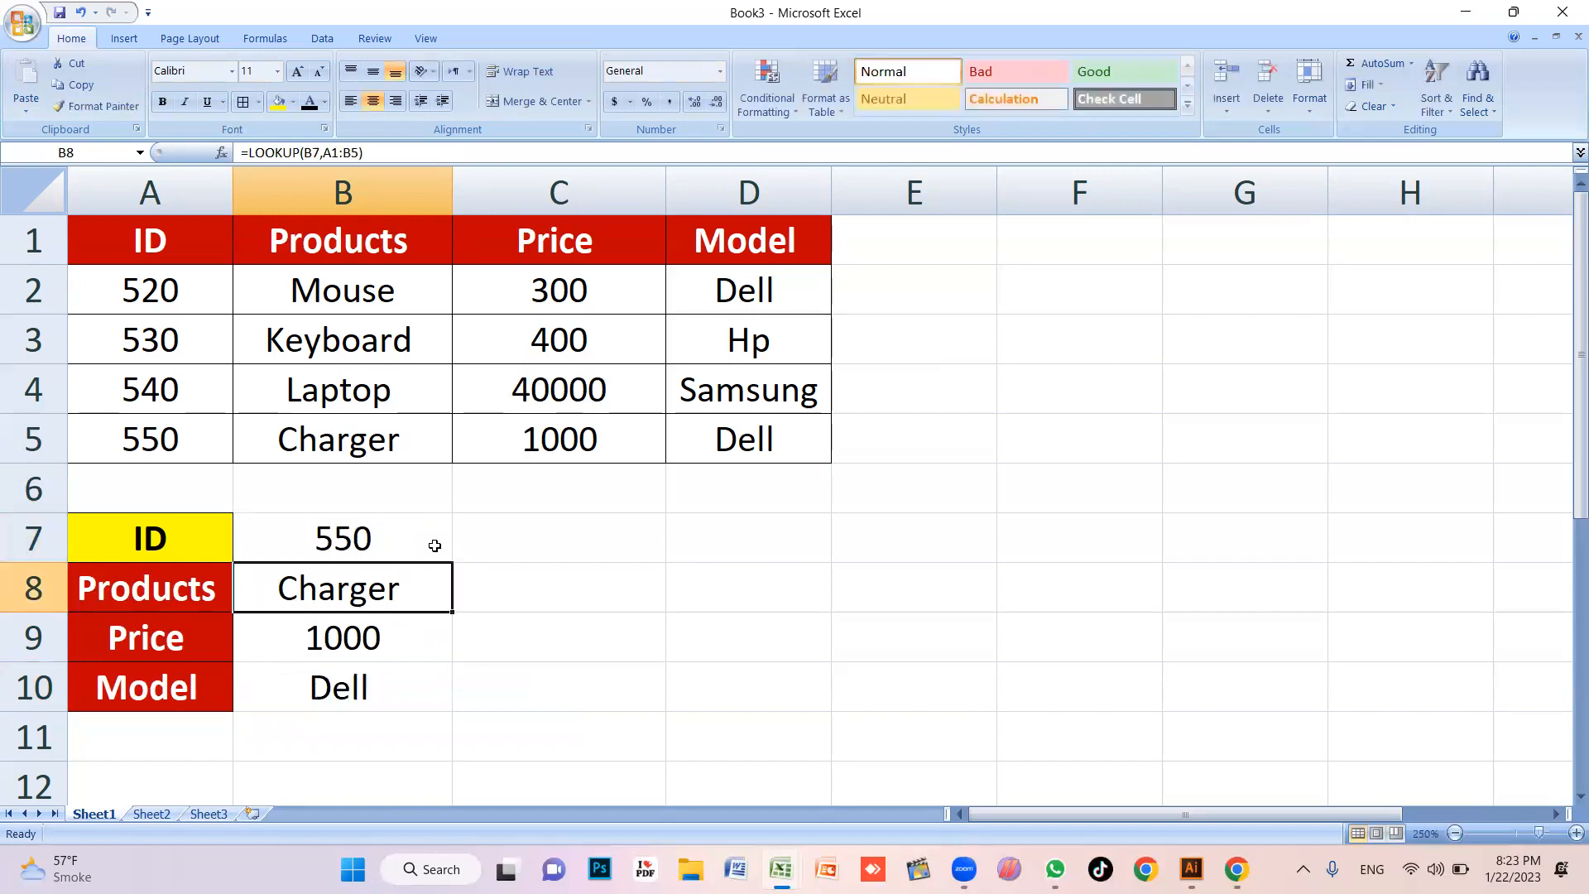
key("Up")
left_click(528, 582)
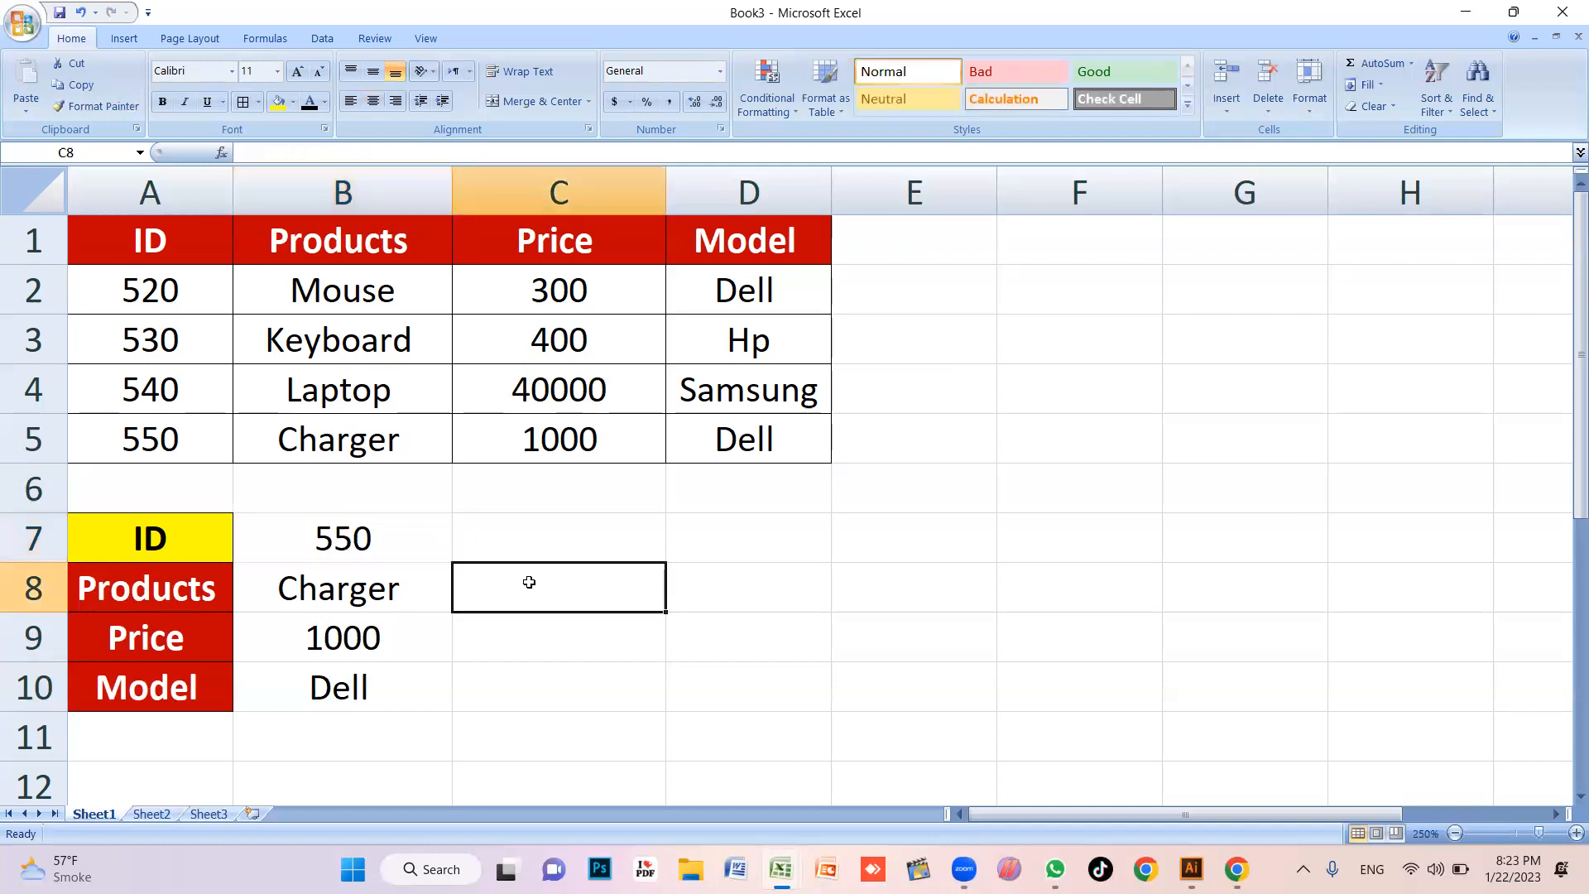
left_click(400, 539)
left_click(391, 638)
left_click(389, 534)
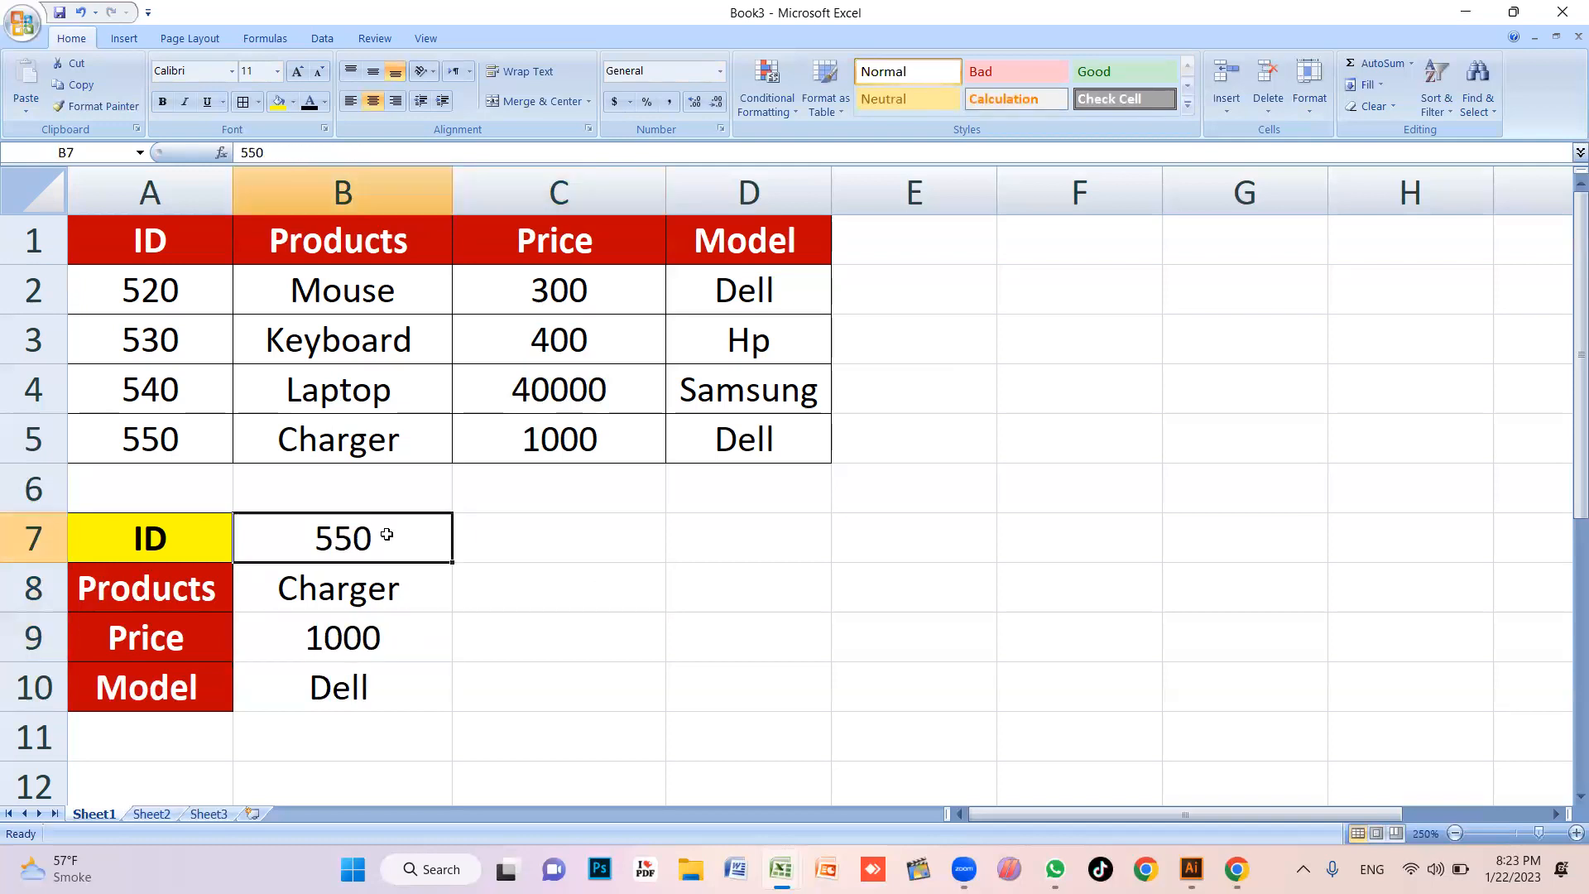
Rename the worksheet Sheet1 as Lookup
left_click_drag(108, 817, 105, 818)
type("Lookup")
key("Return")
Apply borders to all cells in the range B7:B10
left_click(642, 629)
left_click_drag(362, 550, 348, 694)
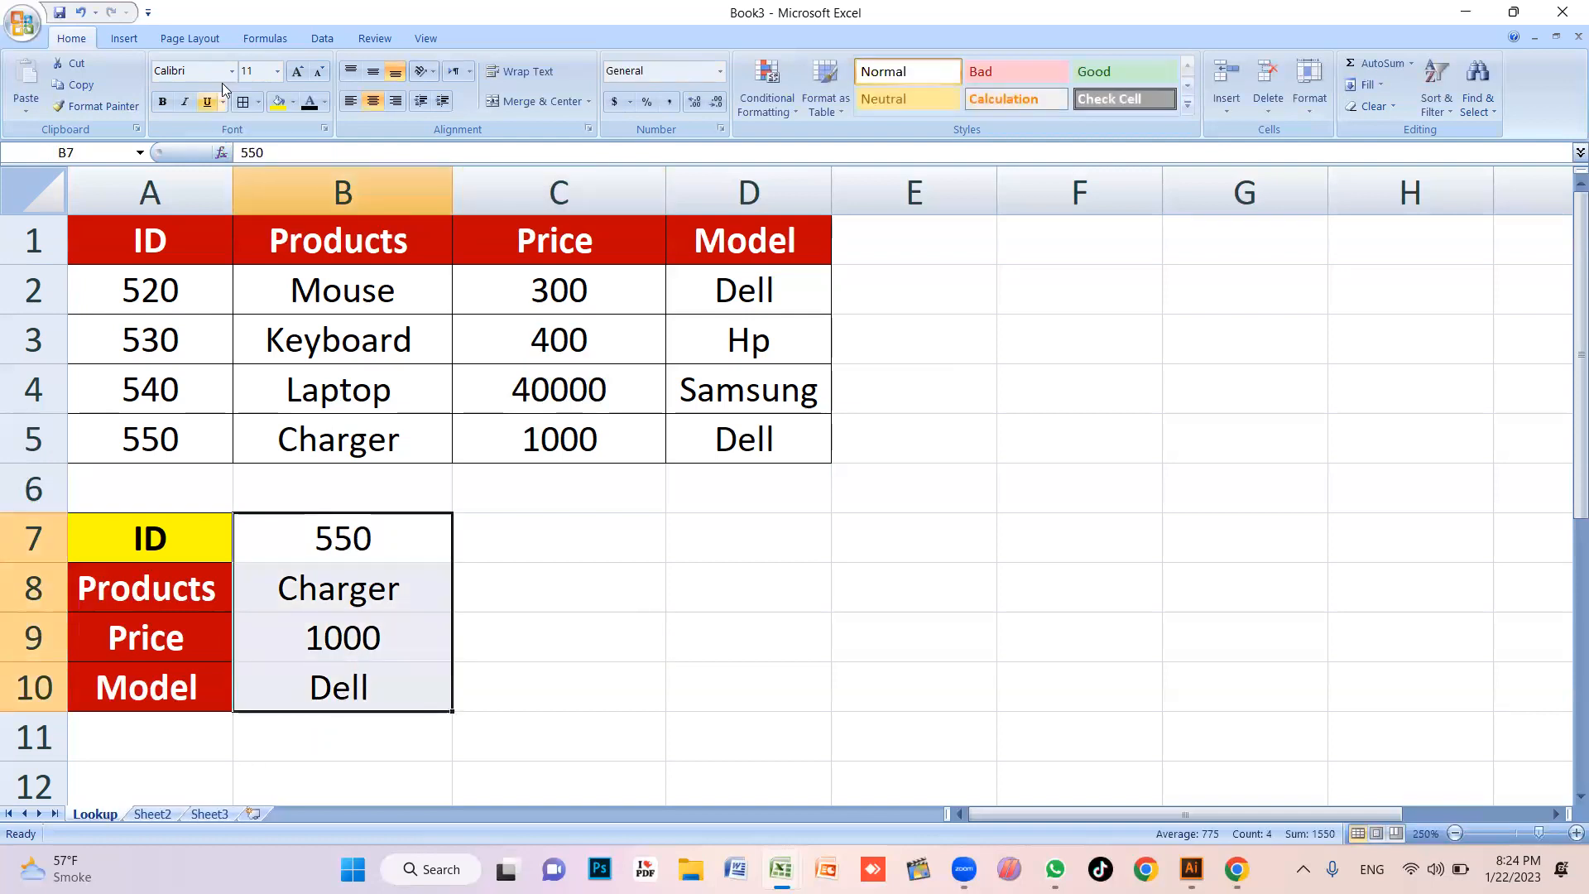
left_click(643, 599)
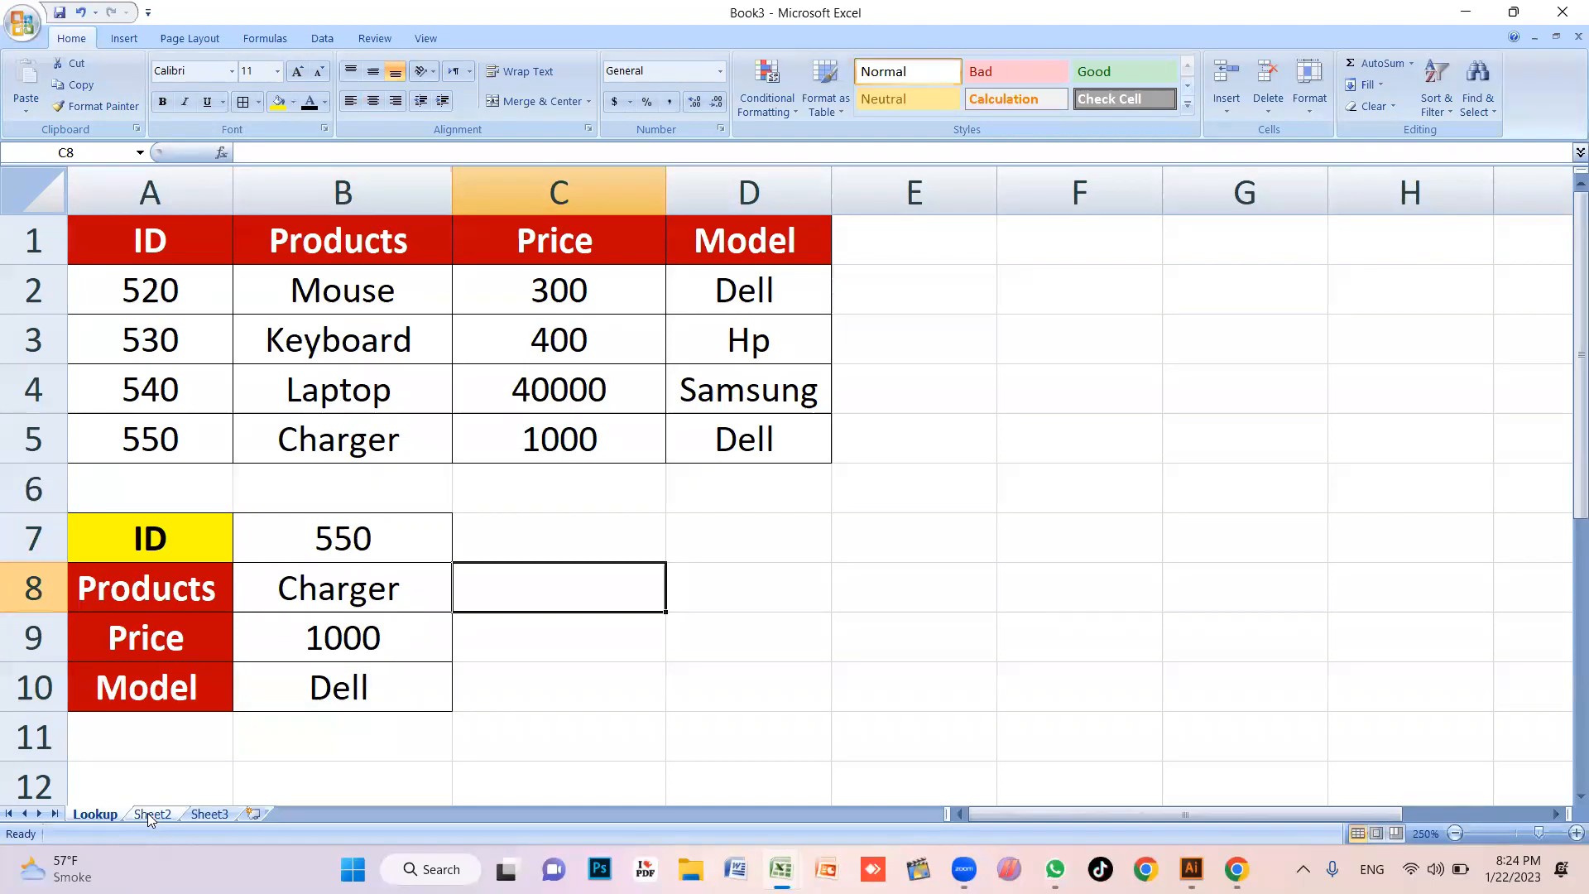
Delete the unused worksheets Sheet2 and Sheet3
right_click(148, 812)
left_click(215, 621)
right_click(152, 813)
left_click(212, 624)
Create a copy of the Lookup worksheet at the end of the workbook Book3
right_click(101, 813)
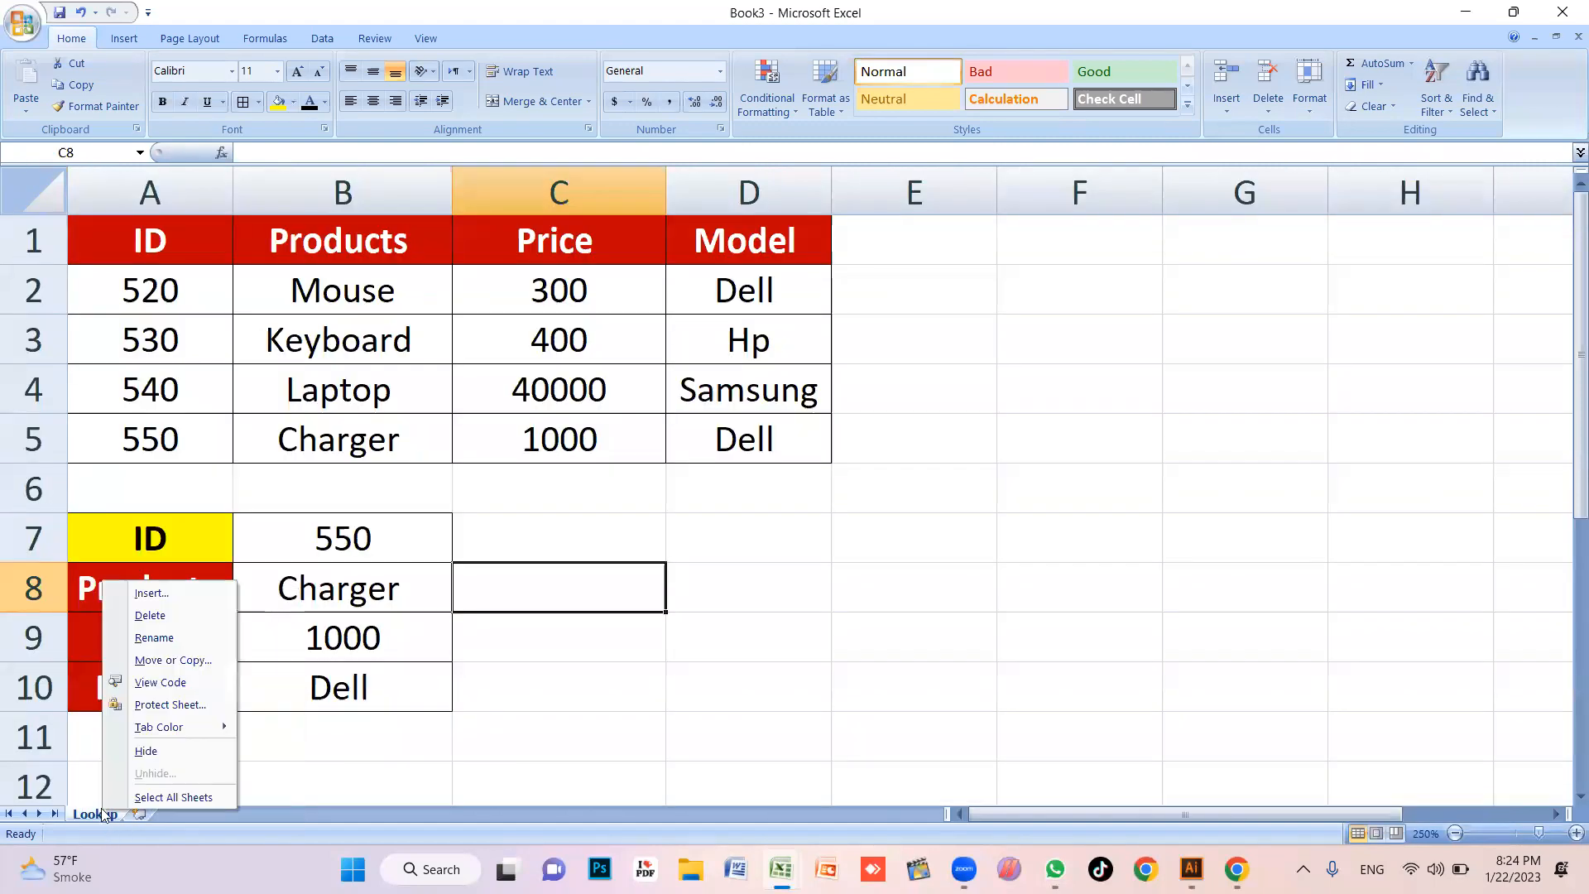
left_click(178, 663)
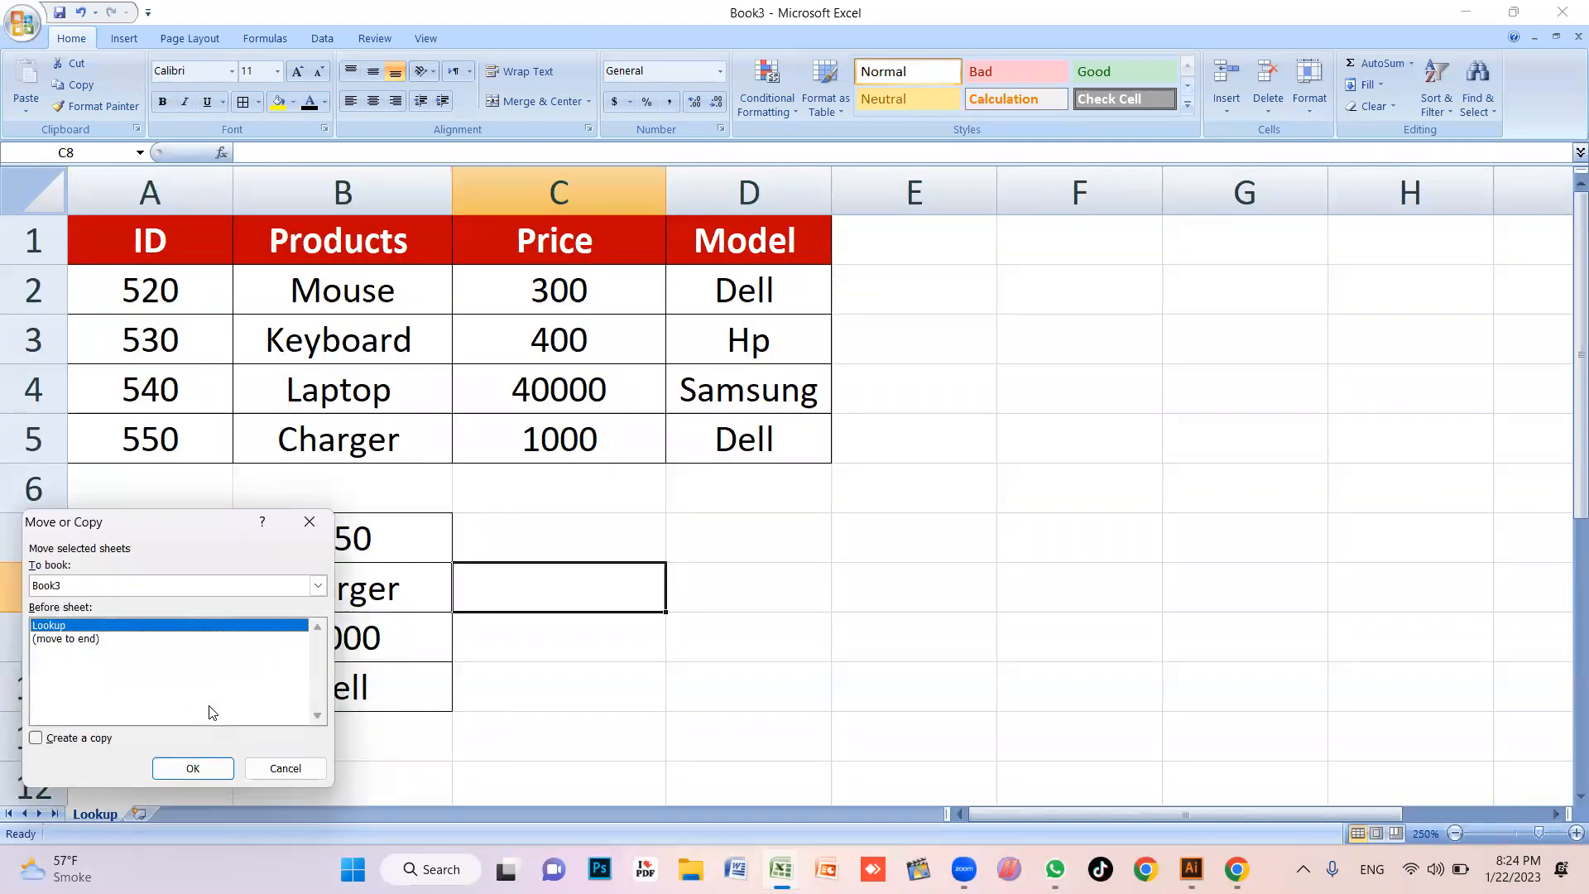
left_click(71, 640)
left_click(74, 738)
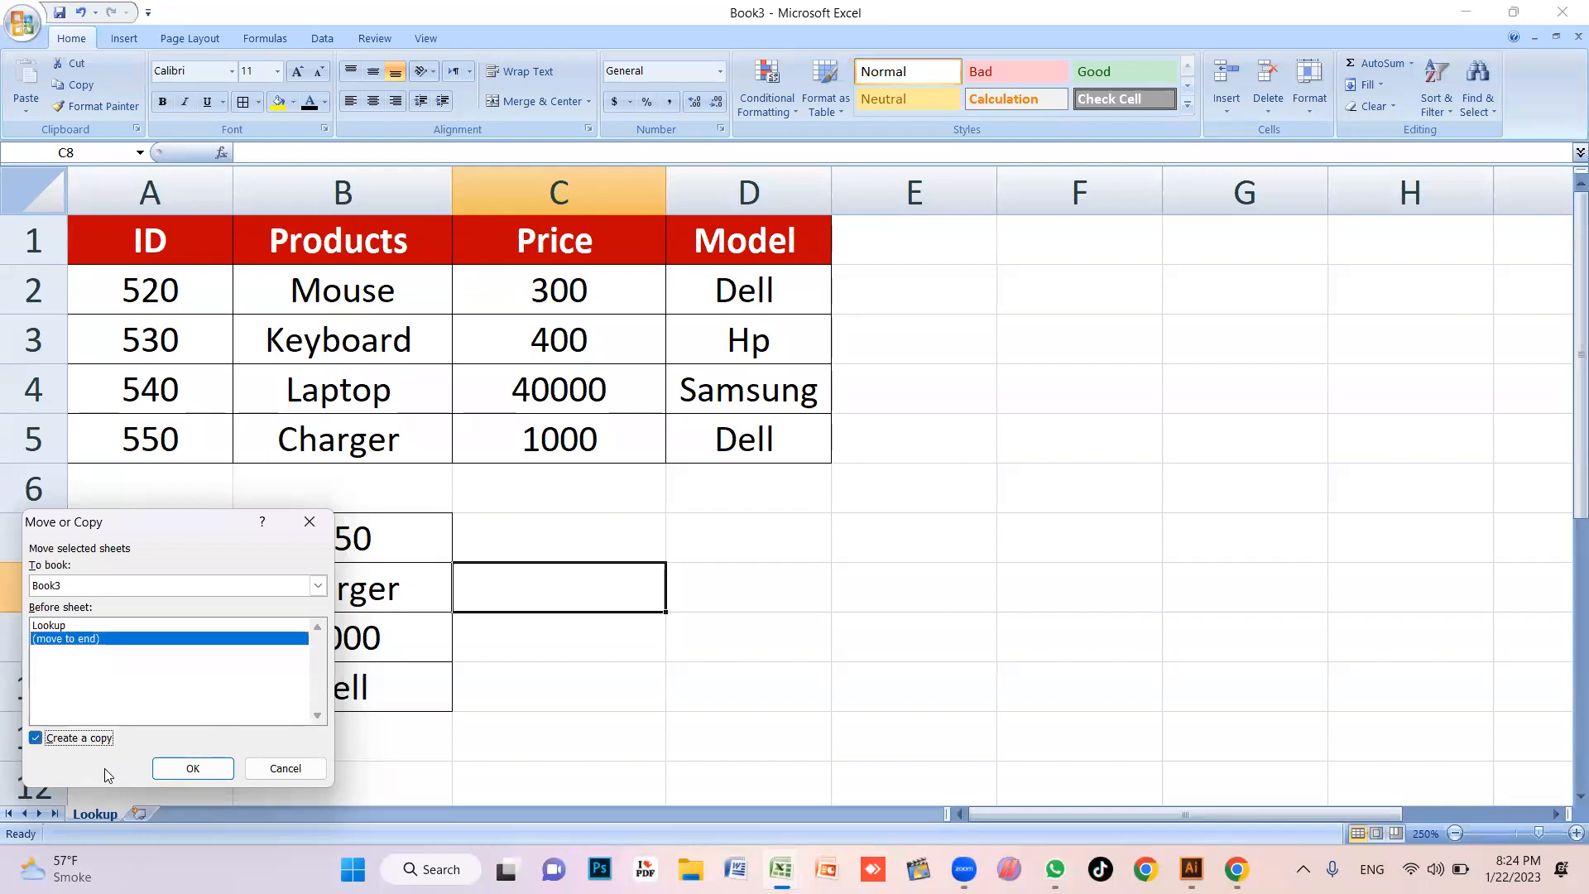
left_click(197, 765)
Rename the copied worksheet as Vlookup
double_click(174, 814)
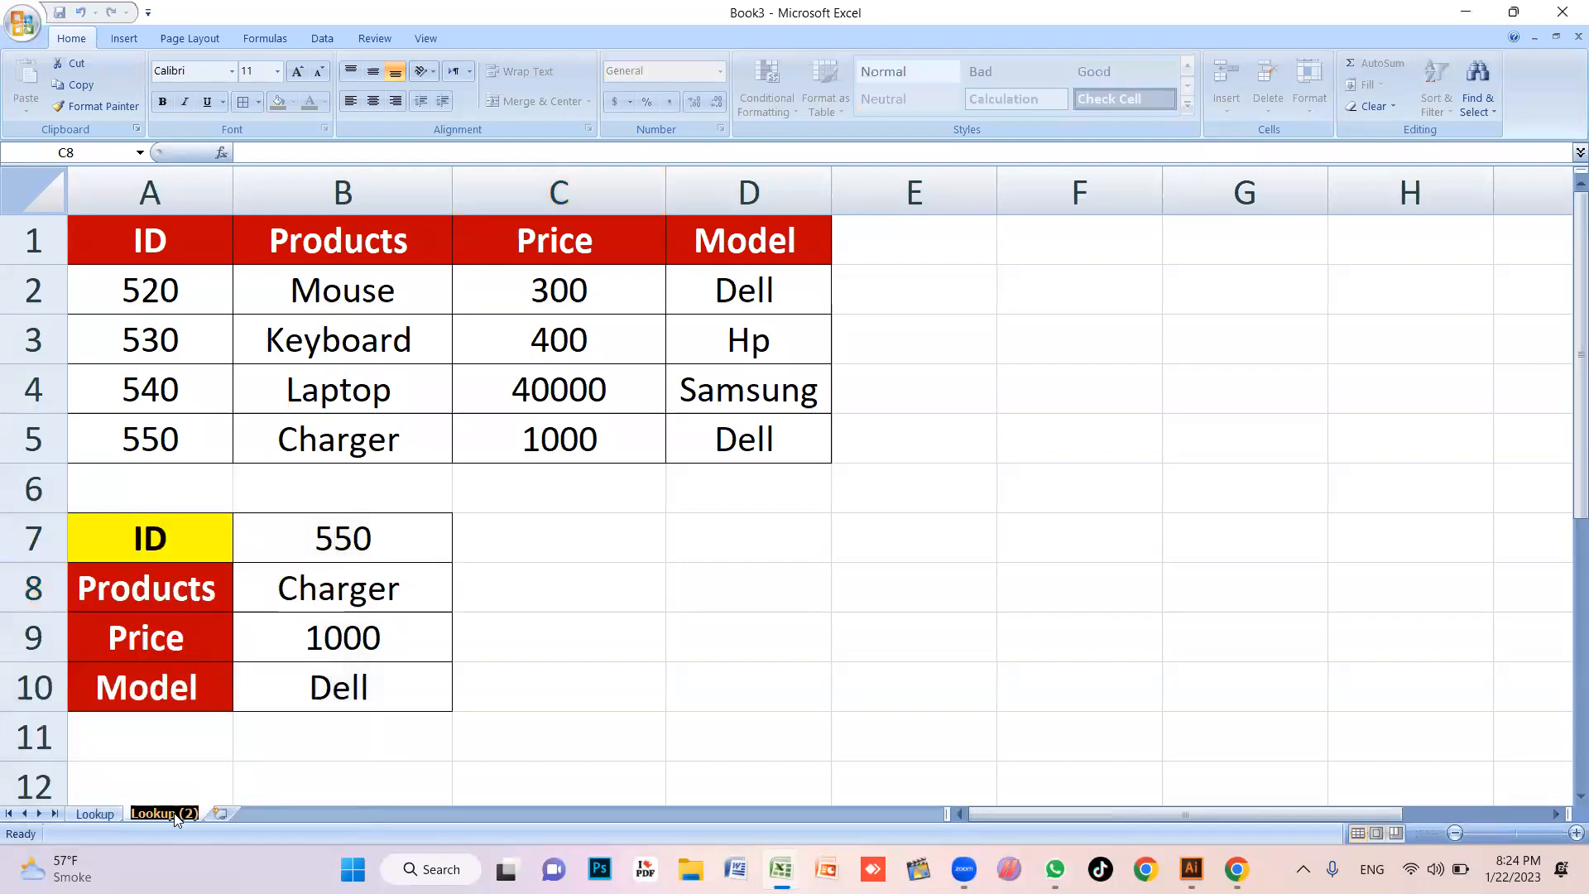
type("Vlookup")
key("Return")
left_click(501, 639)
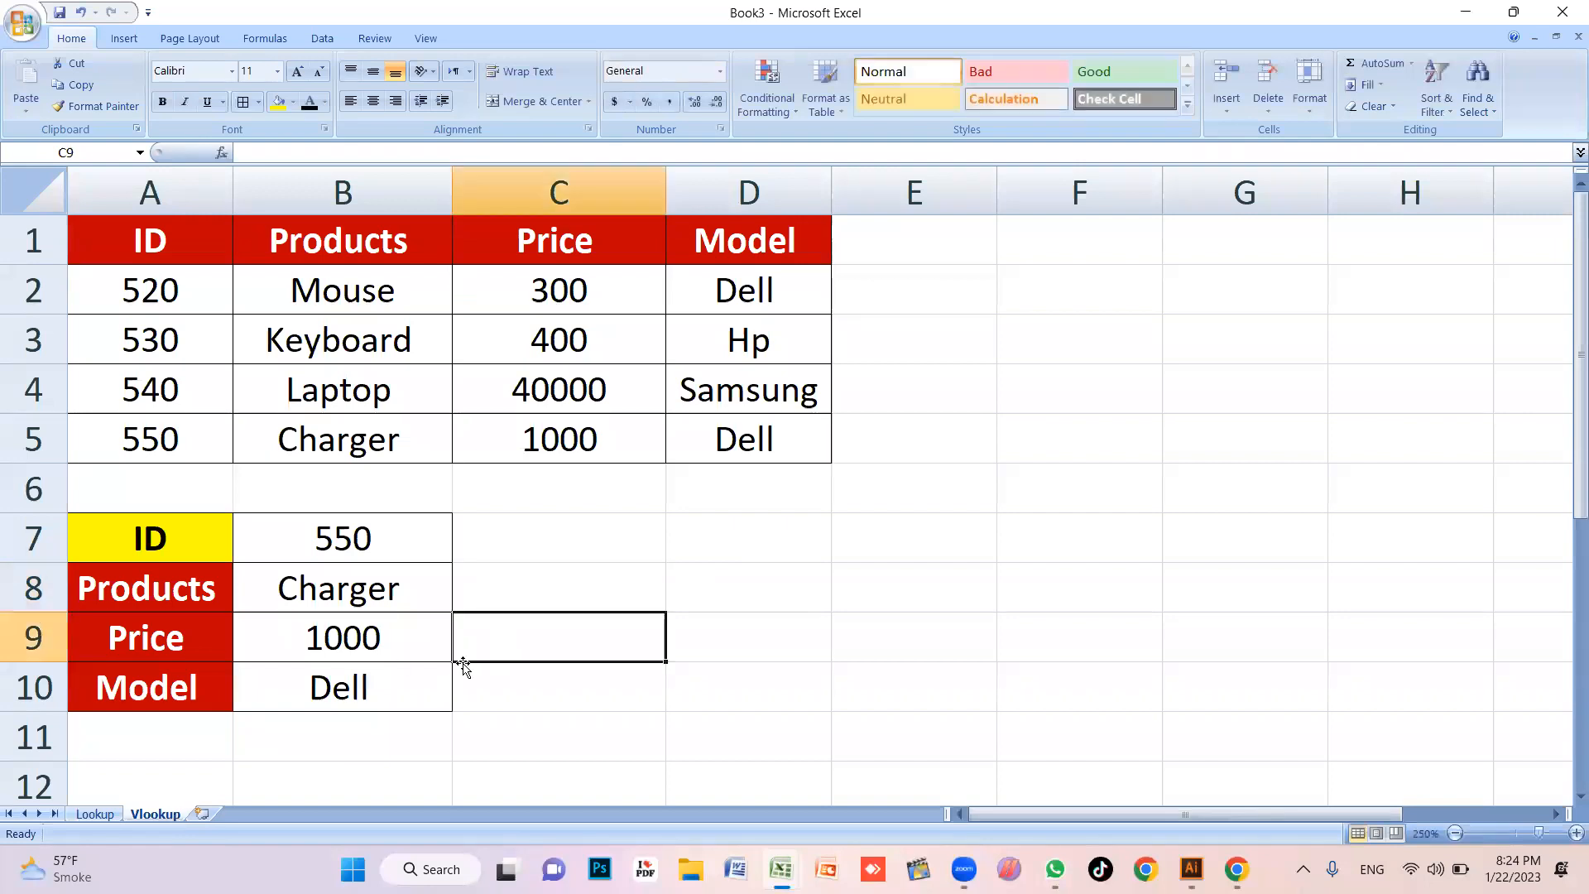
Clear the lookup formulas in B8:B10 and the ID in B7 on the Vlookup sheet
left_click_drag(360, 536, 362, 681)
left_click(475, 629)
left_click_drag(383, 577, 390, 717)
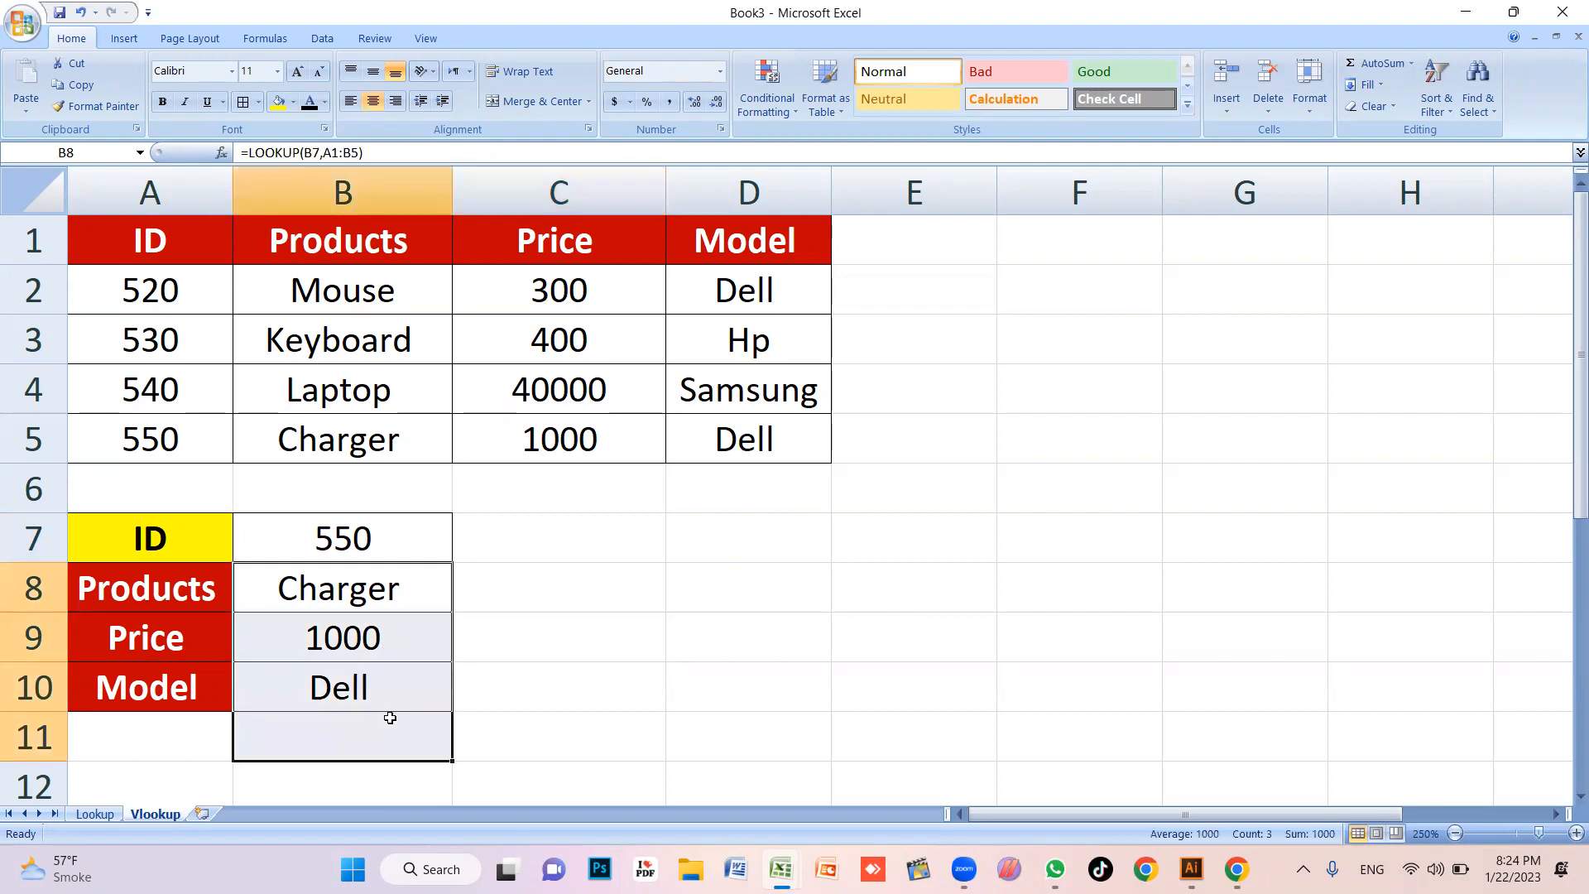
key("Delete")
left_click(387, 547)
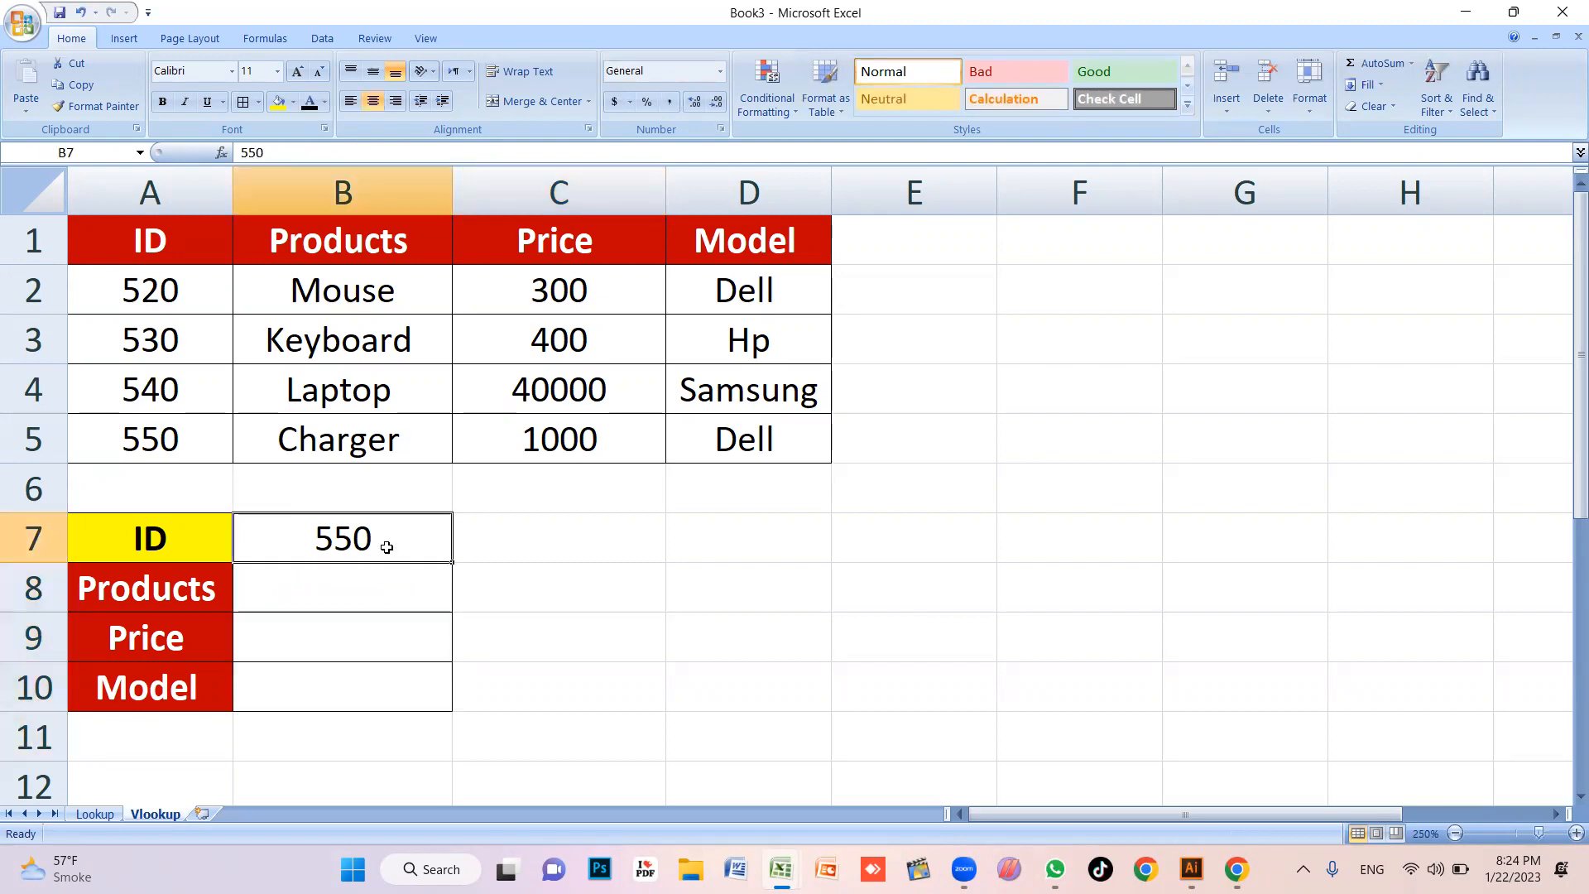
key("Delete")
left_click(386, 574)
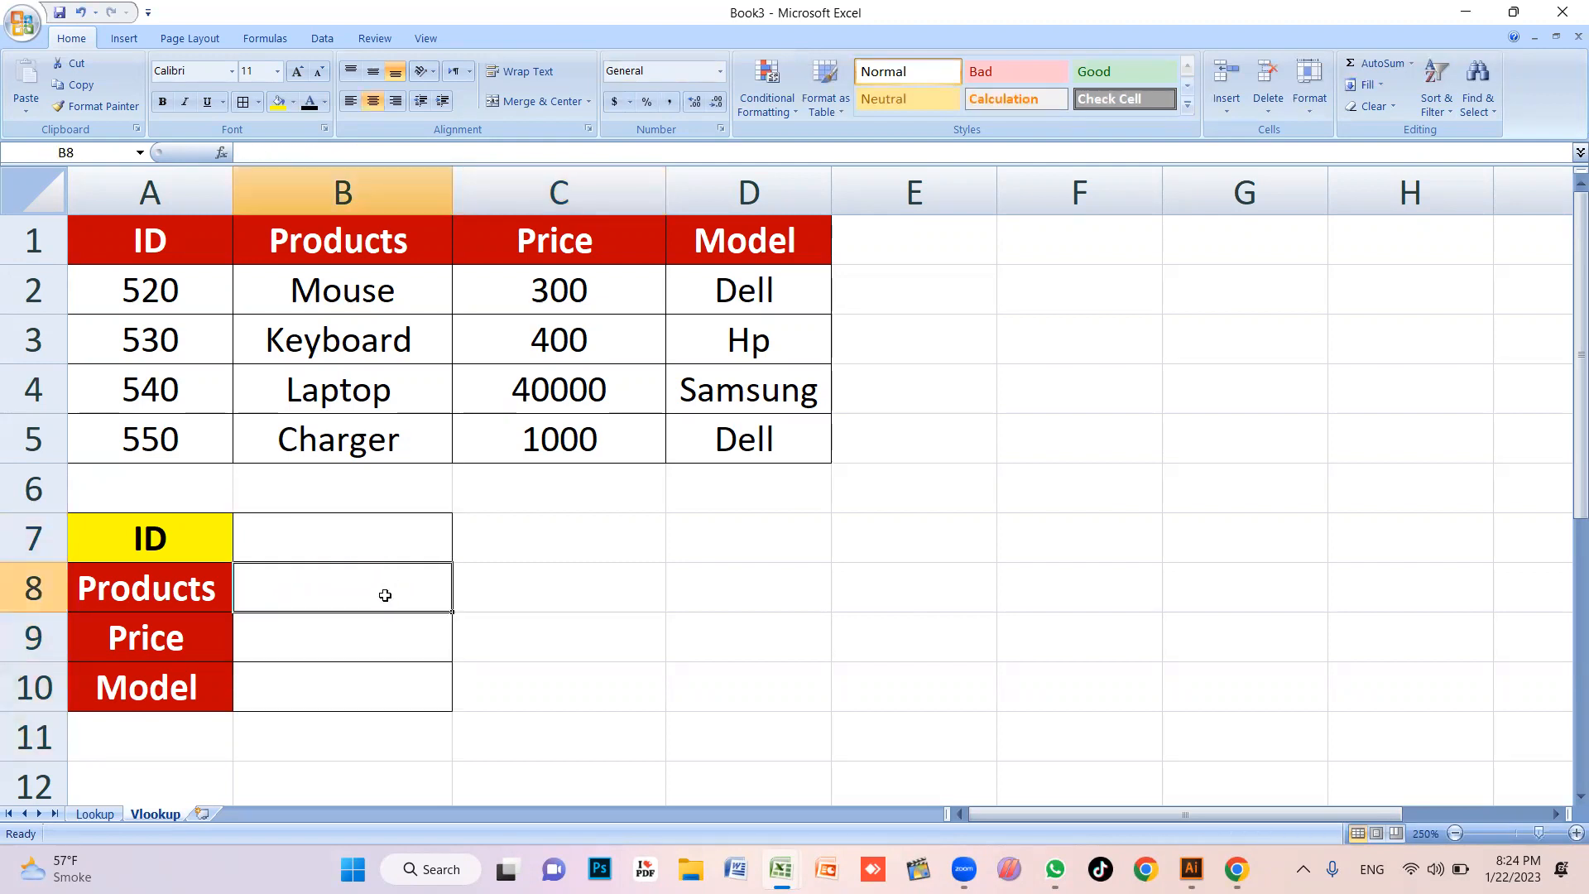
Begin a VLOOKUP formula in cell B8 for the product name, up to its opening parenthesis
type("=")
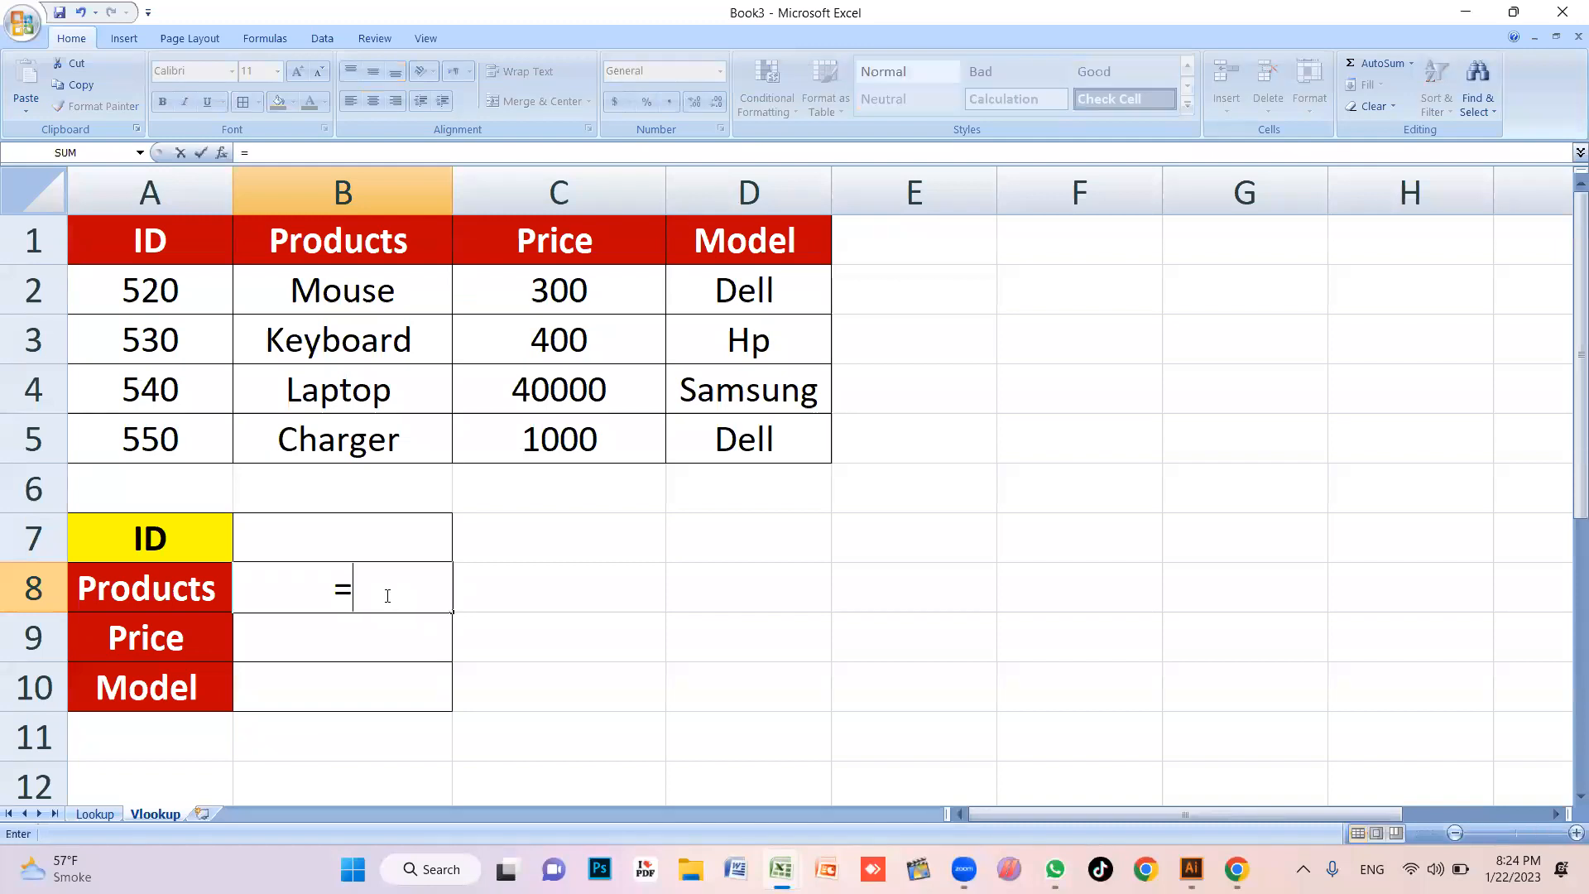
type("vlookup")
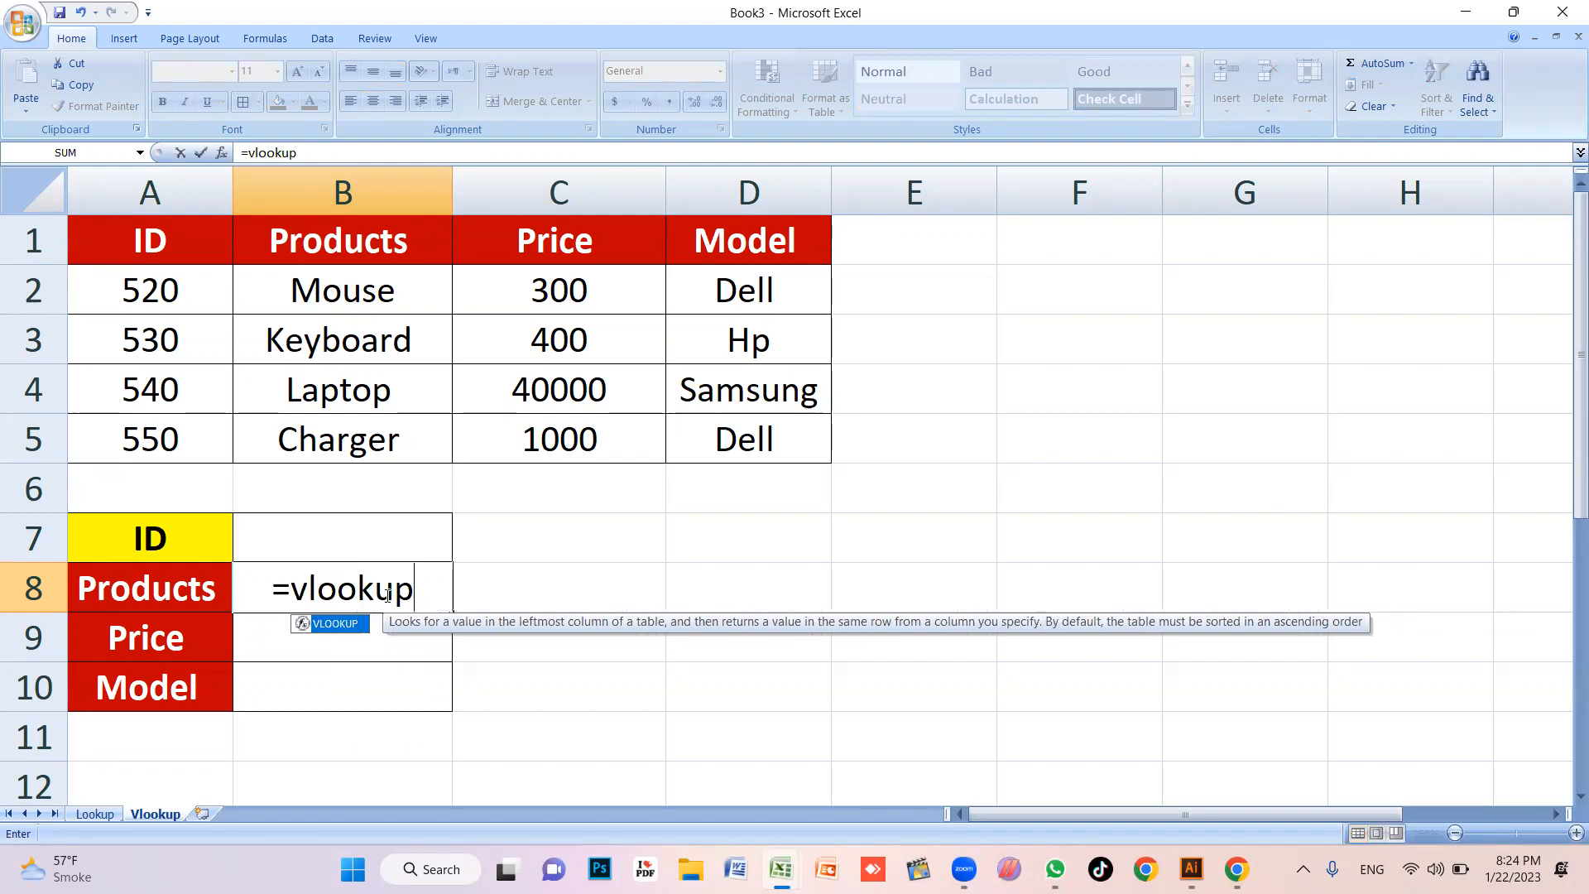
type(")")
key("BackSpace")
type(")")
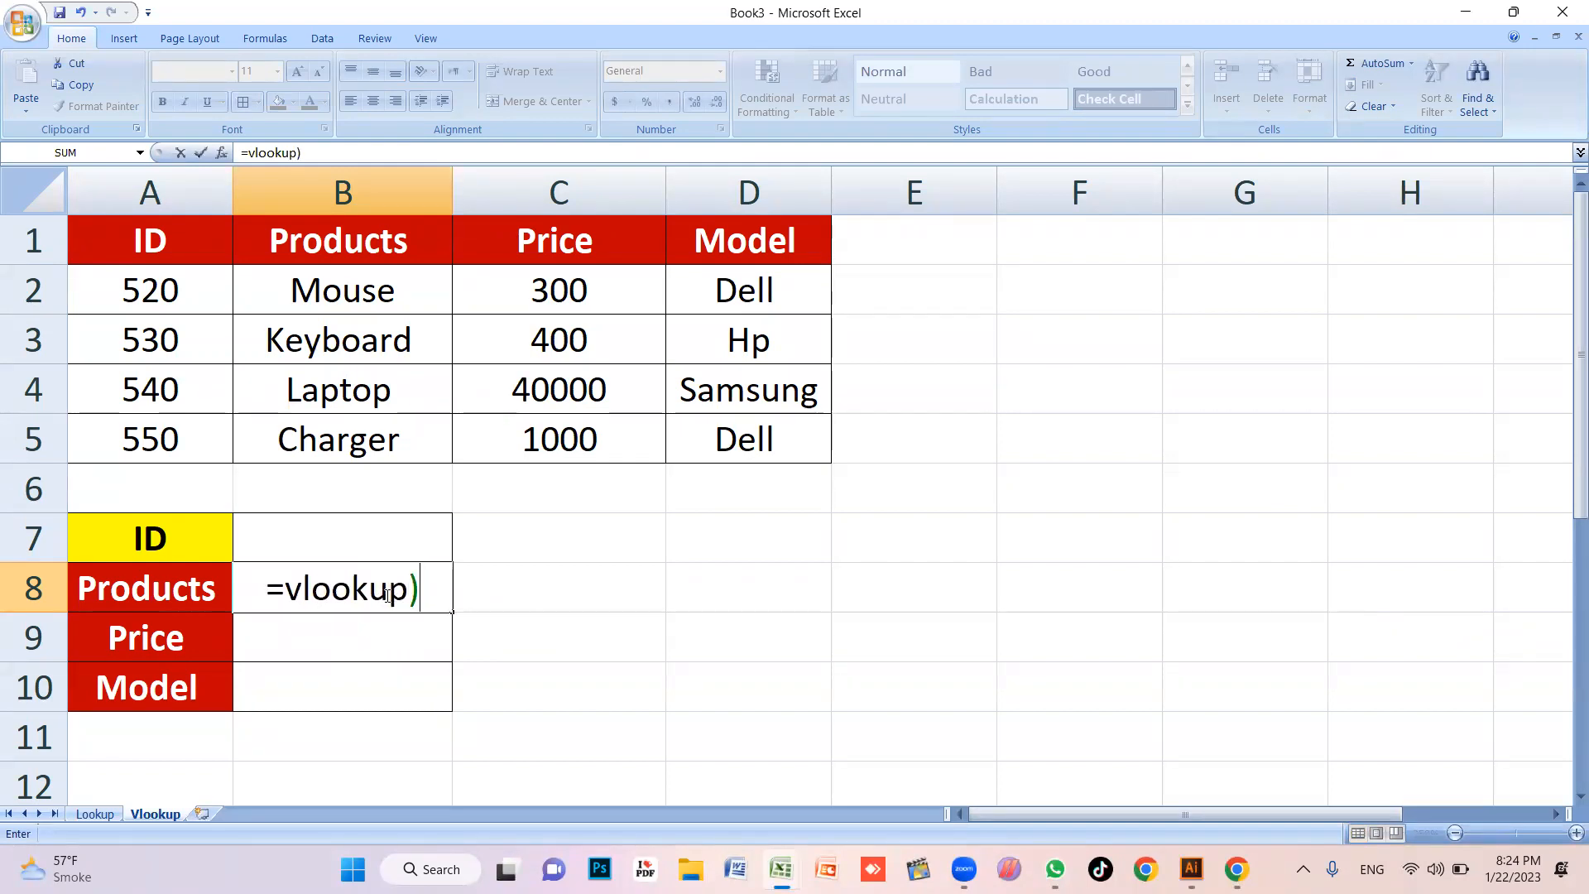
type("*")
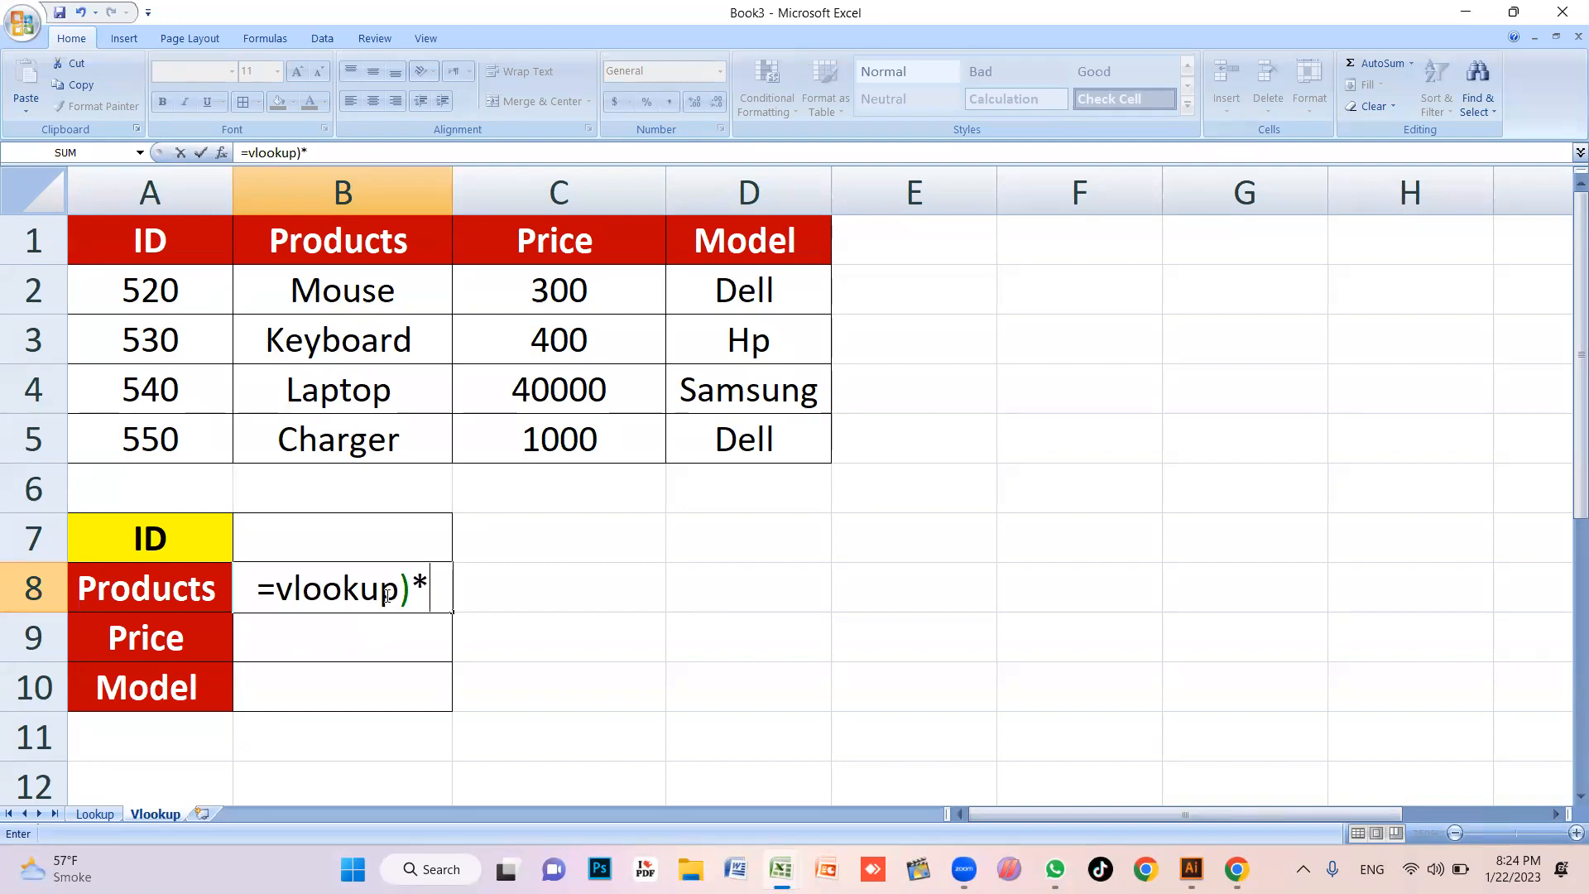
key("BackSpace")
key("BackSpace")
type(")")
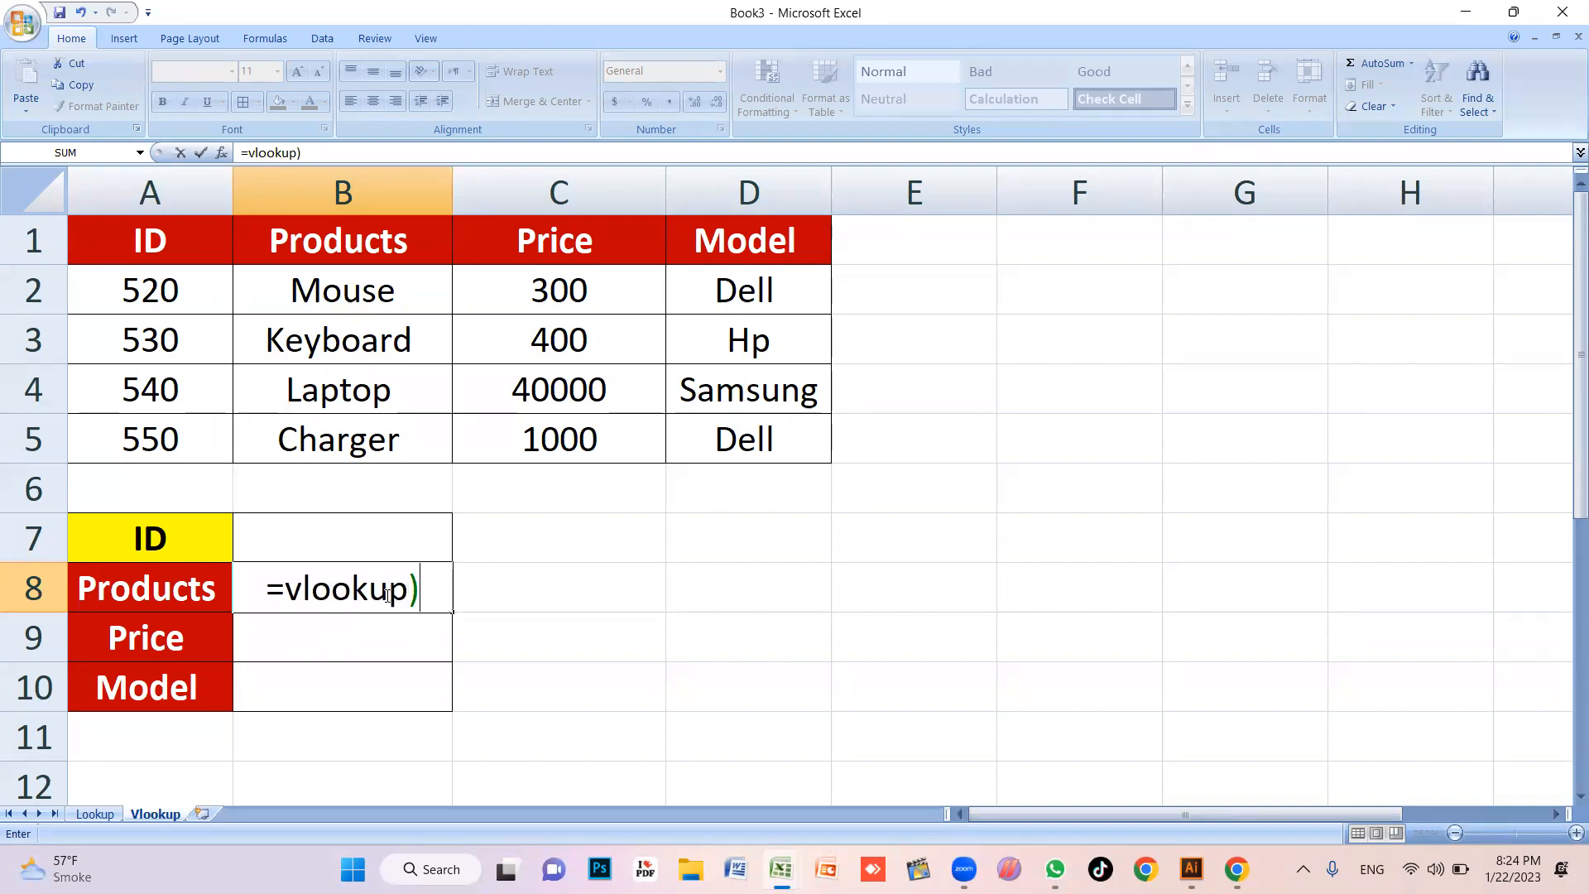
key("BackSpace")
type("(")
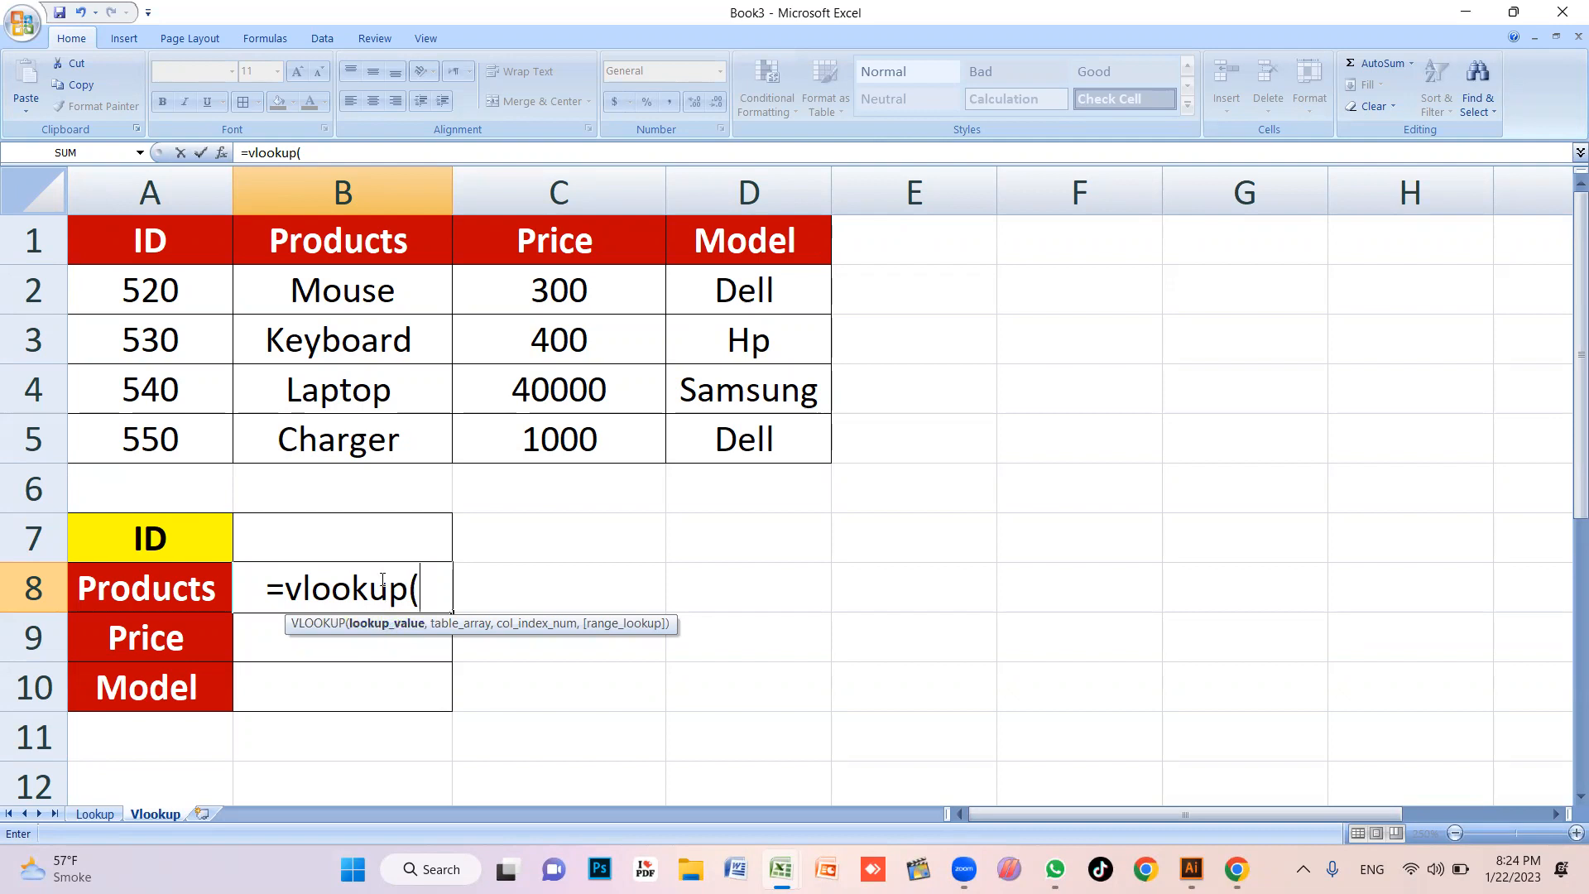
Give the B8 formula cell B7 as lookup value and the range A1:D5 as table array
left_click(365, 533)
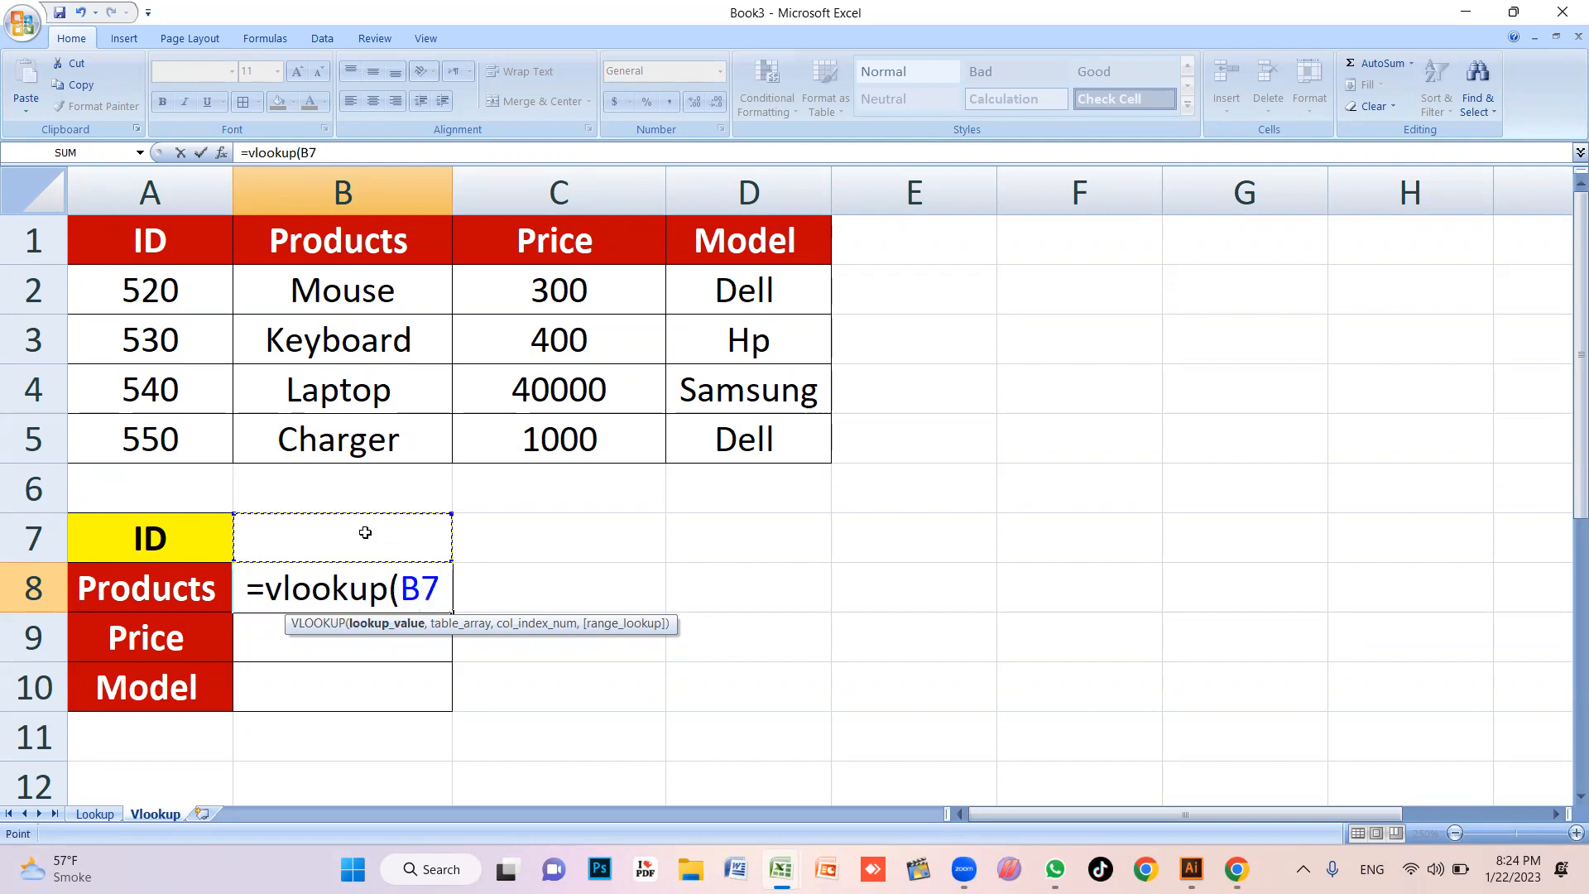
type(",")
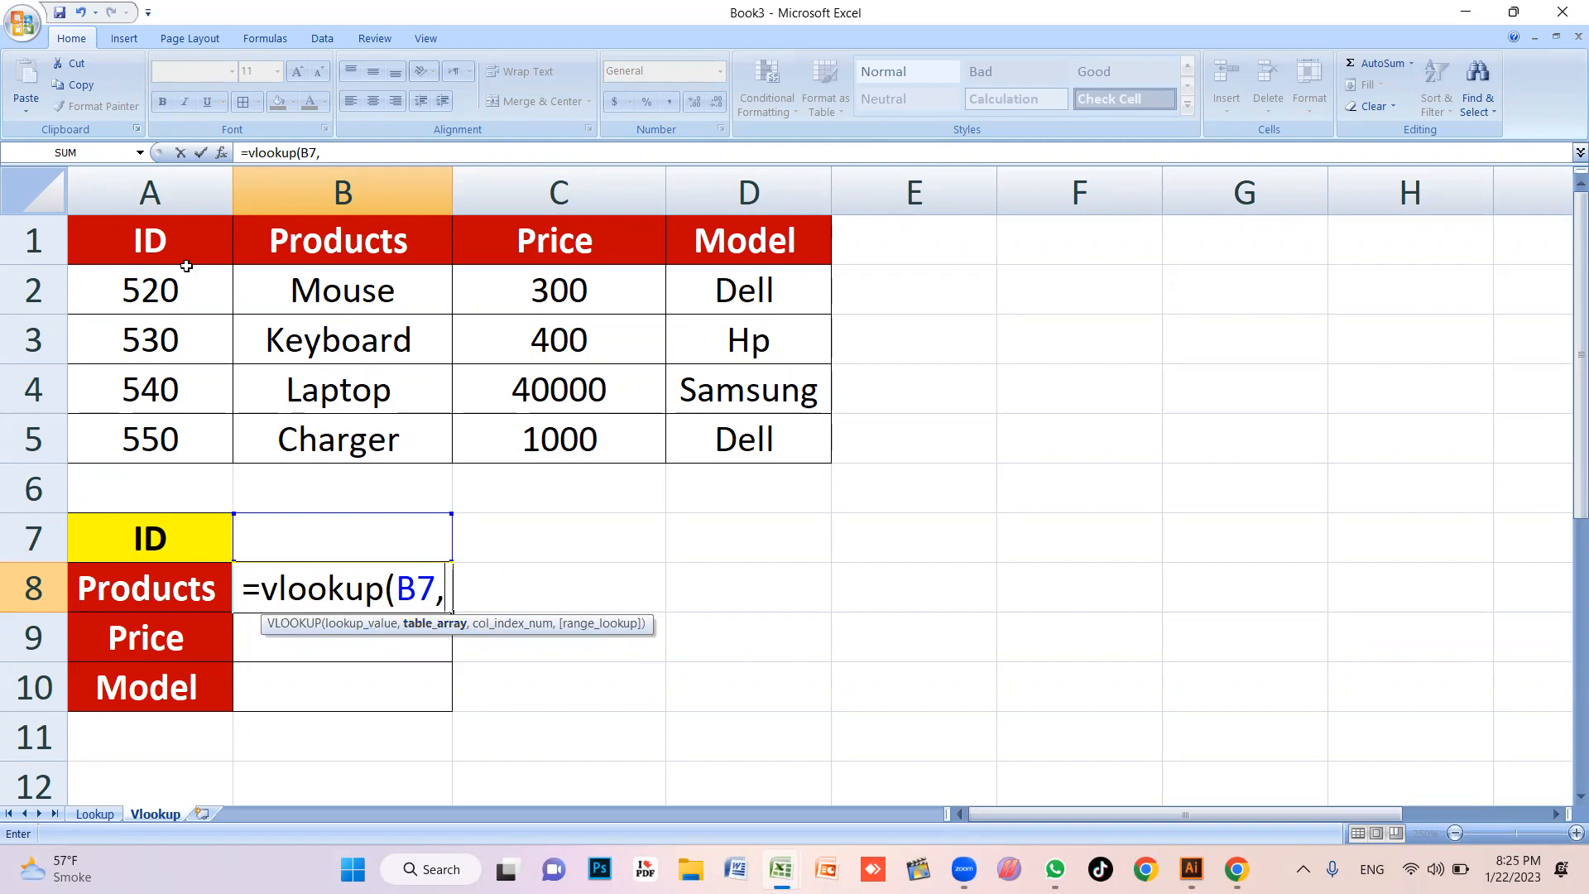
left_click(164, 241)
left_click_drag(373, 344, 702, 439)
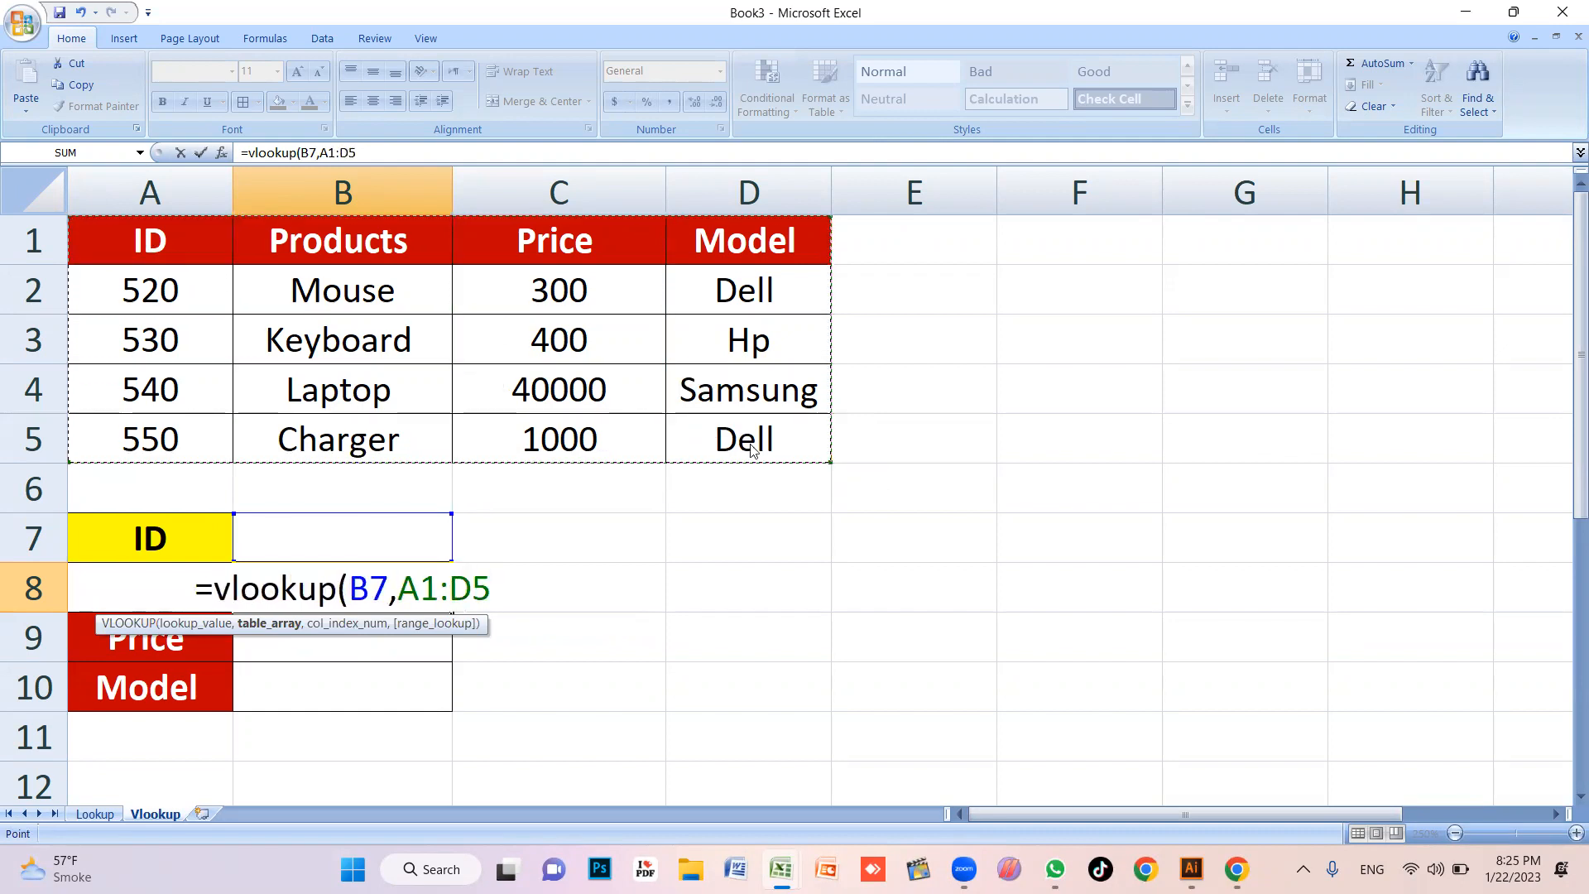
type(",")
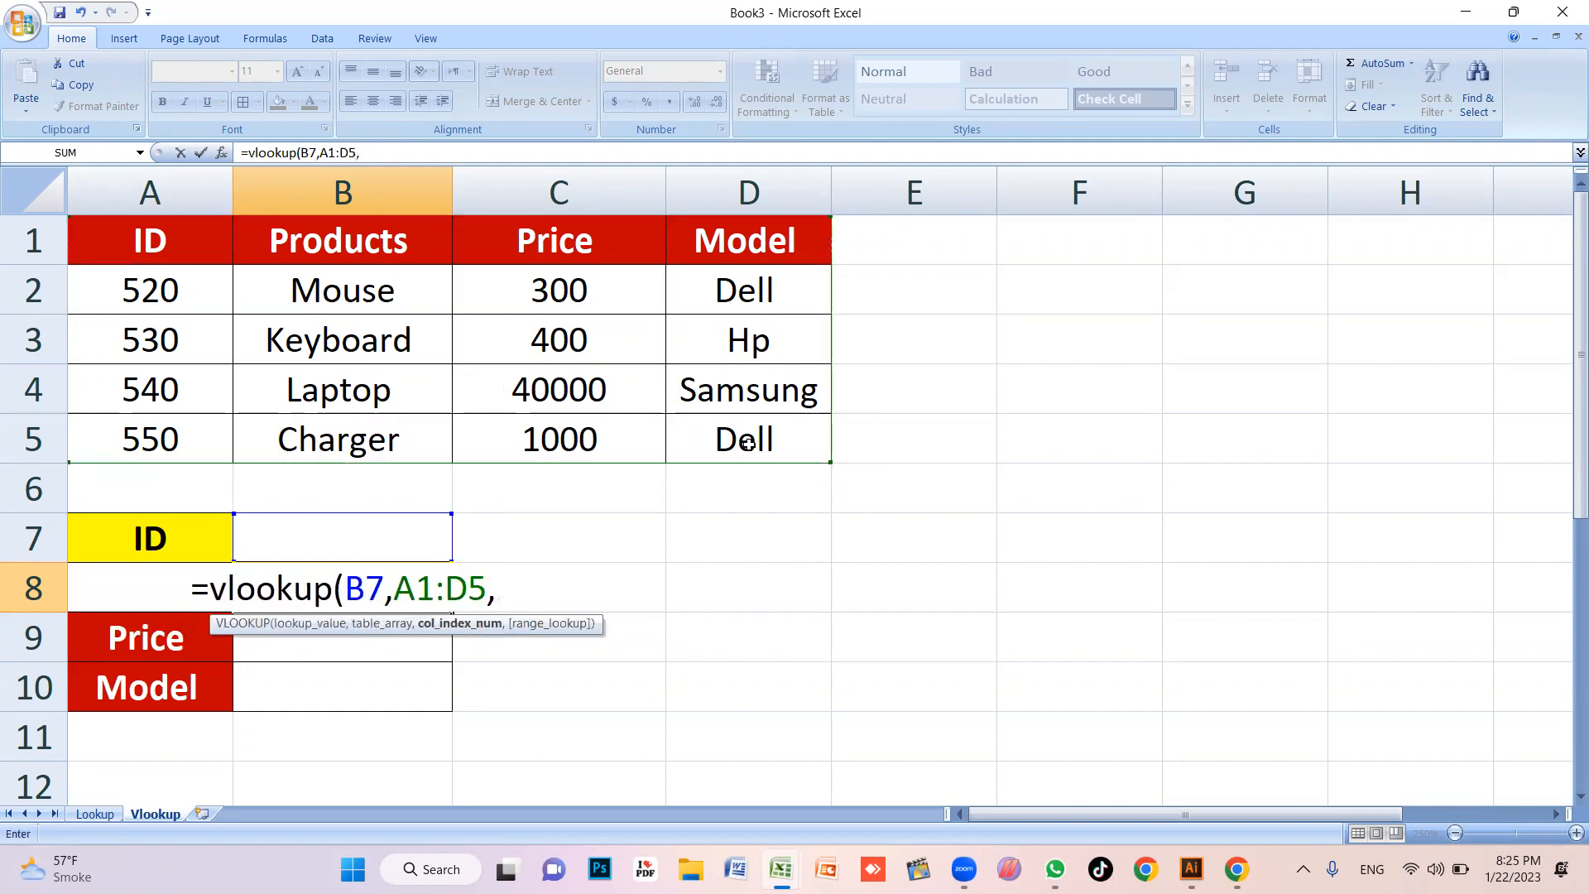
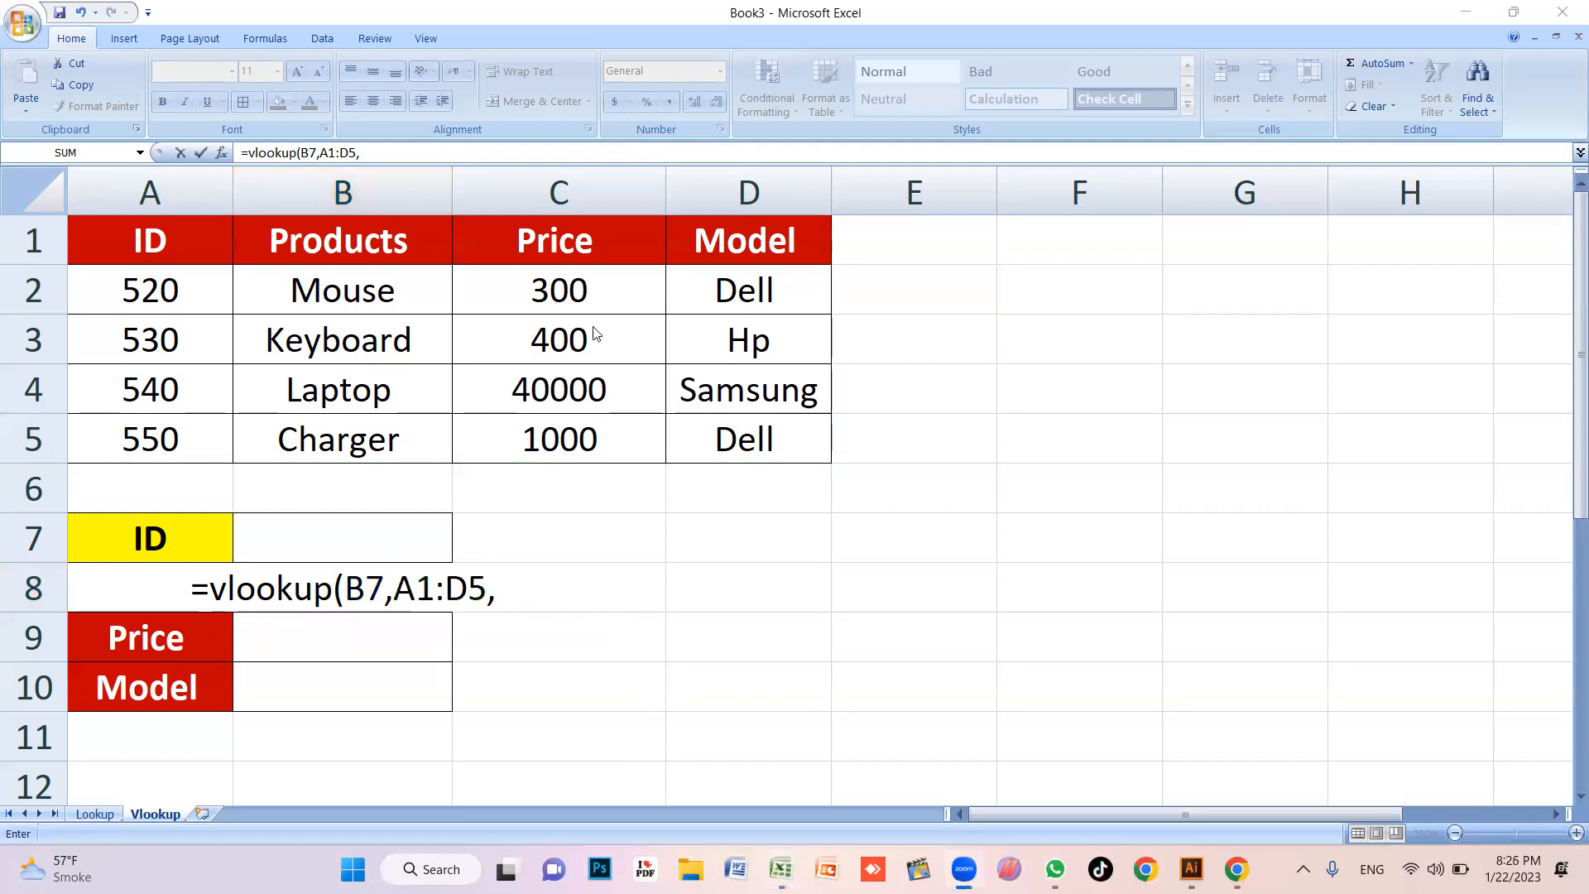
Complete the B8 formula with column index 2 and range lookup 0, giving =vlookup(B7,A1:D5,2,0)
left_click(529, 592)
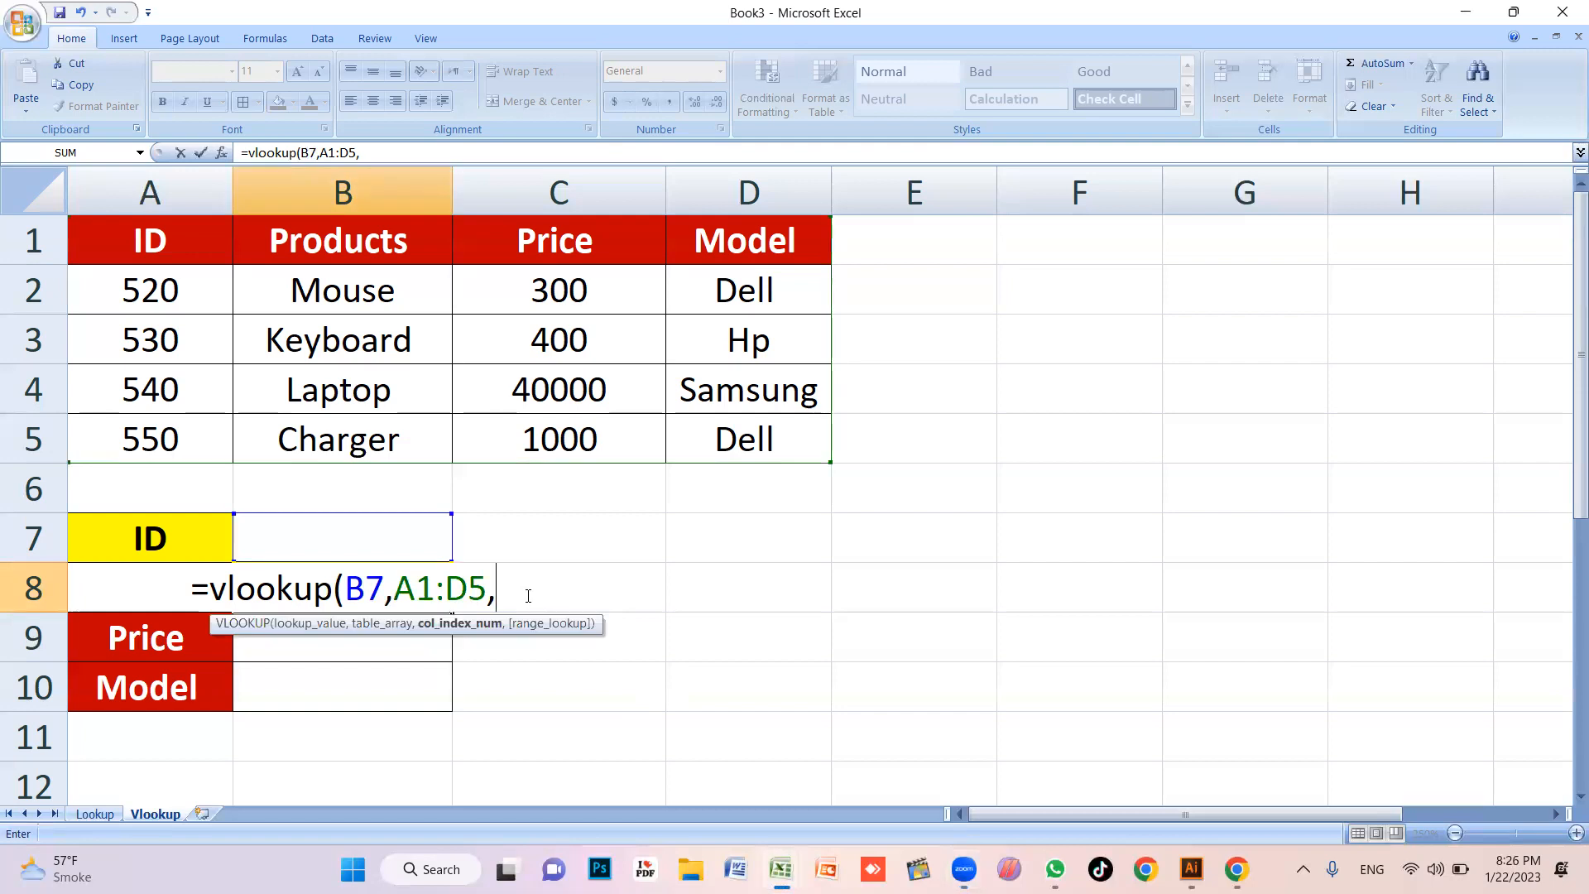
type("2")
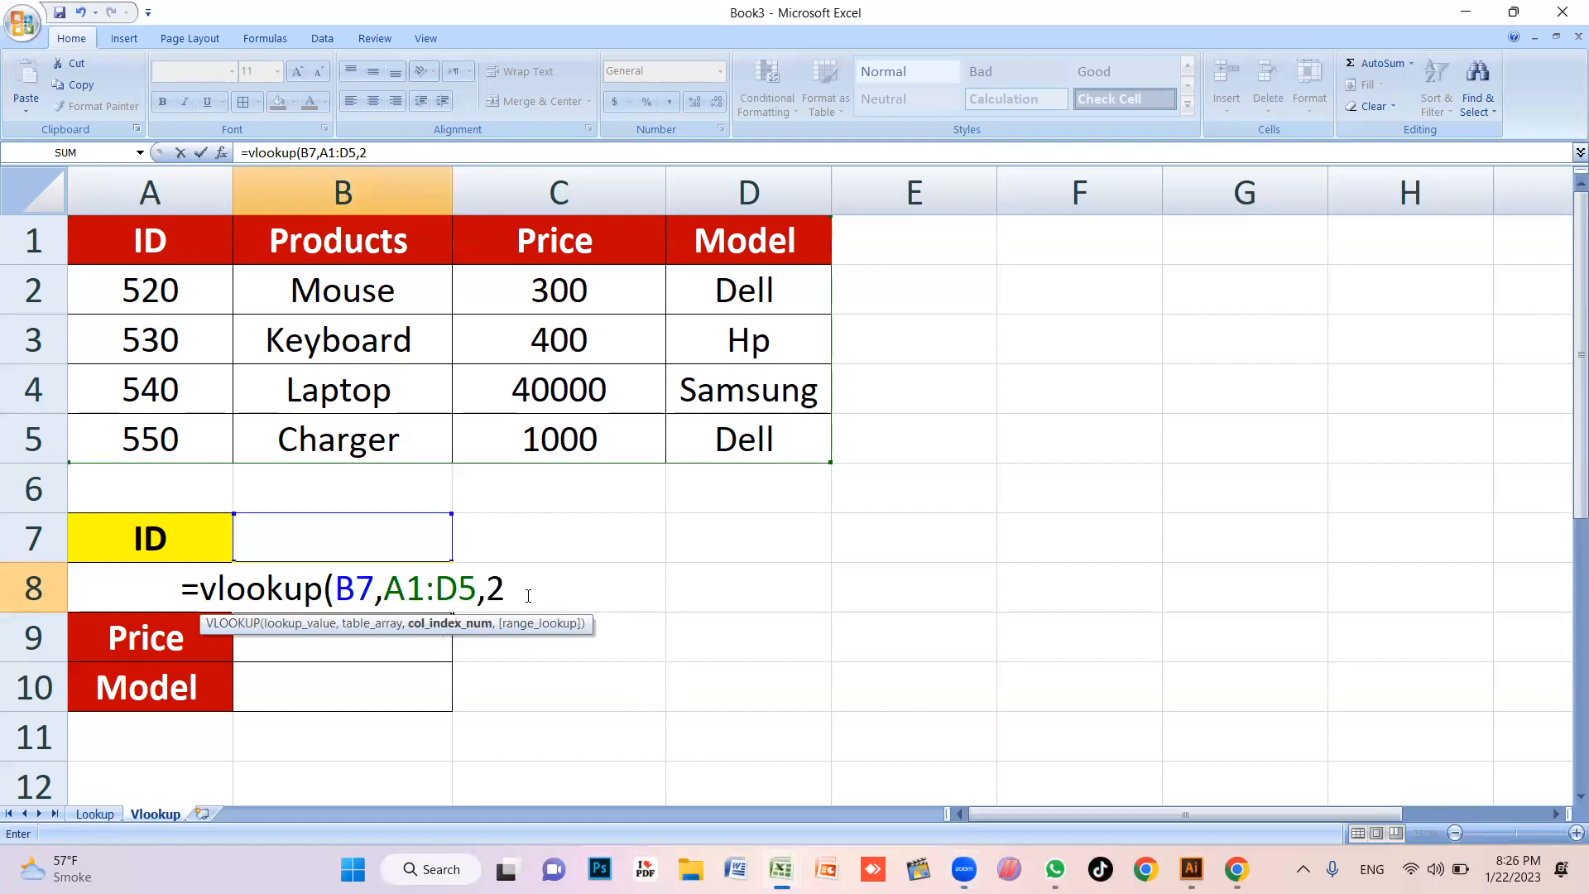
type(",")
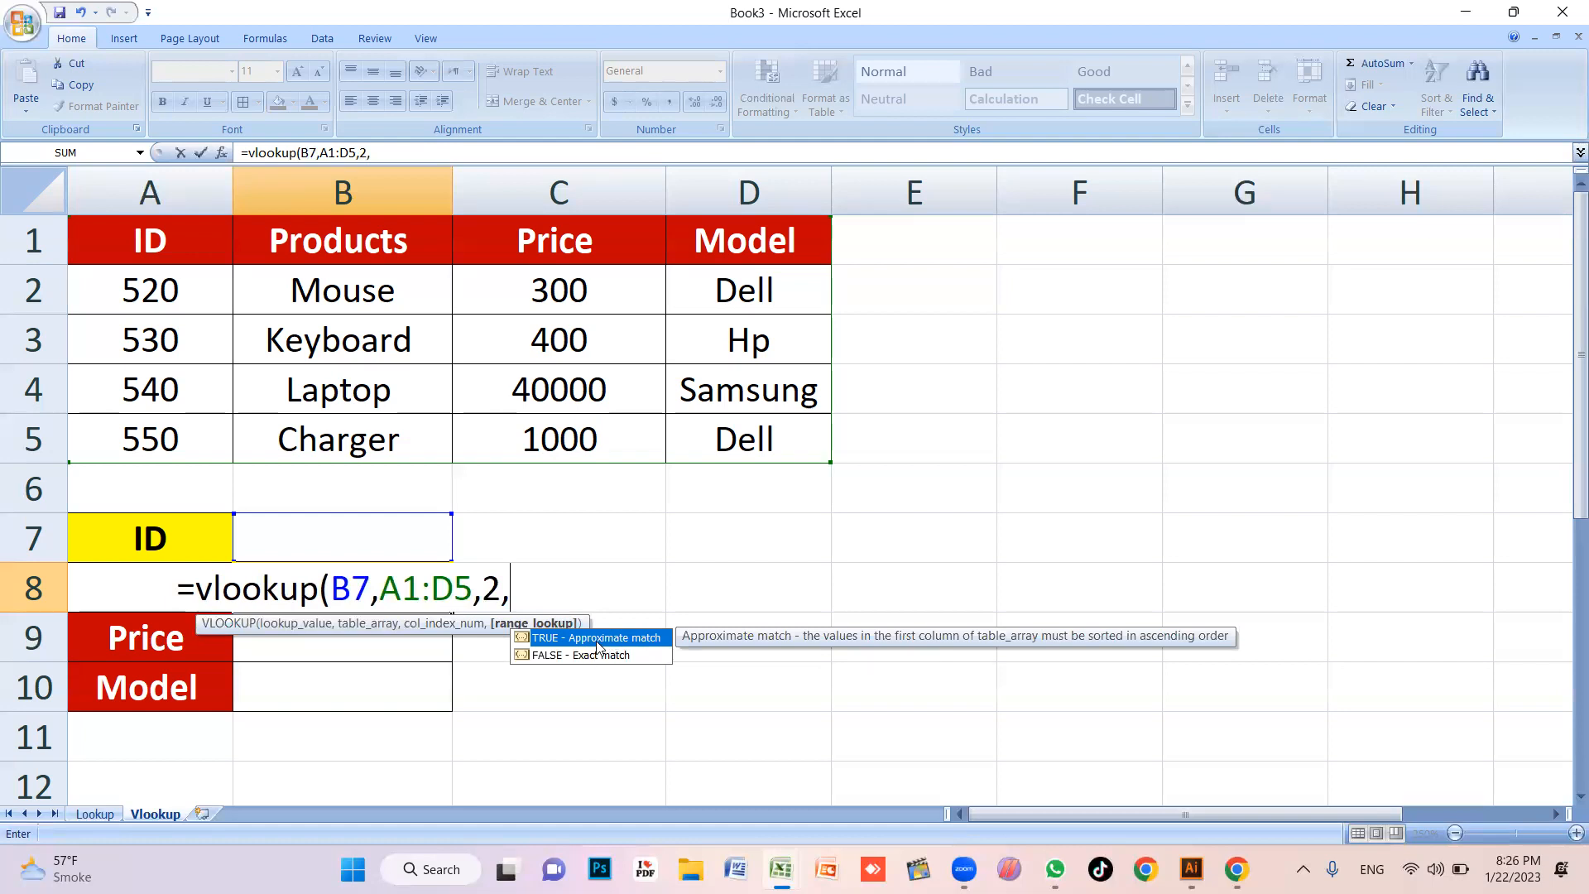
type("0")
key("BackSpace")
type("1")
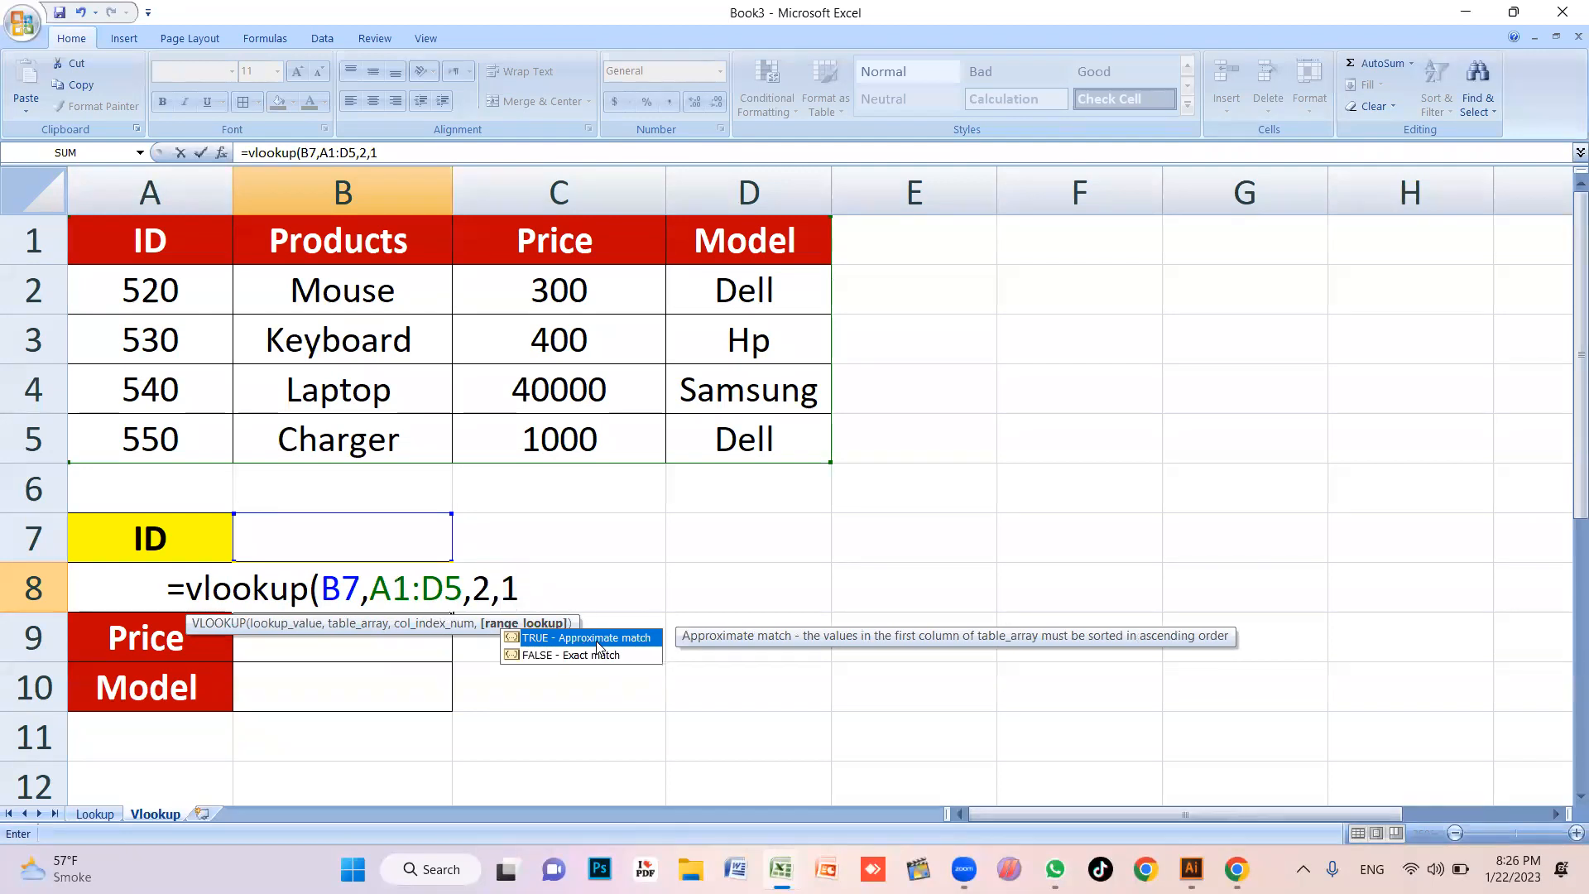
key("BackSpace")
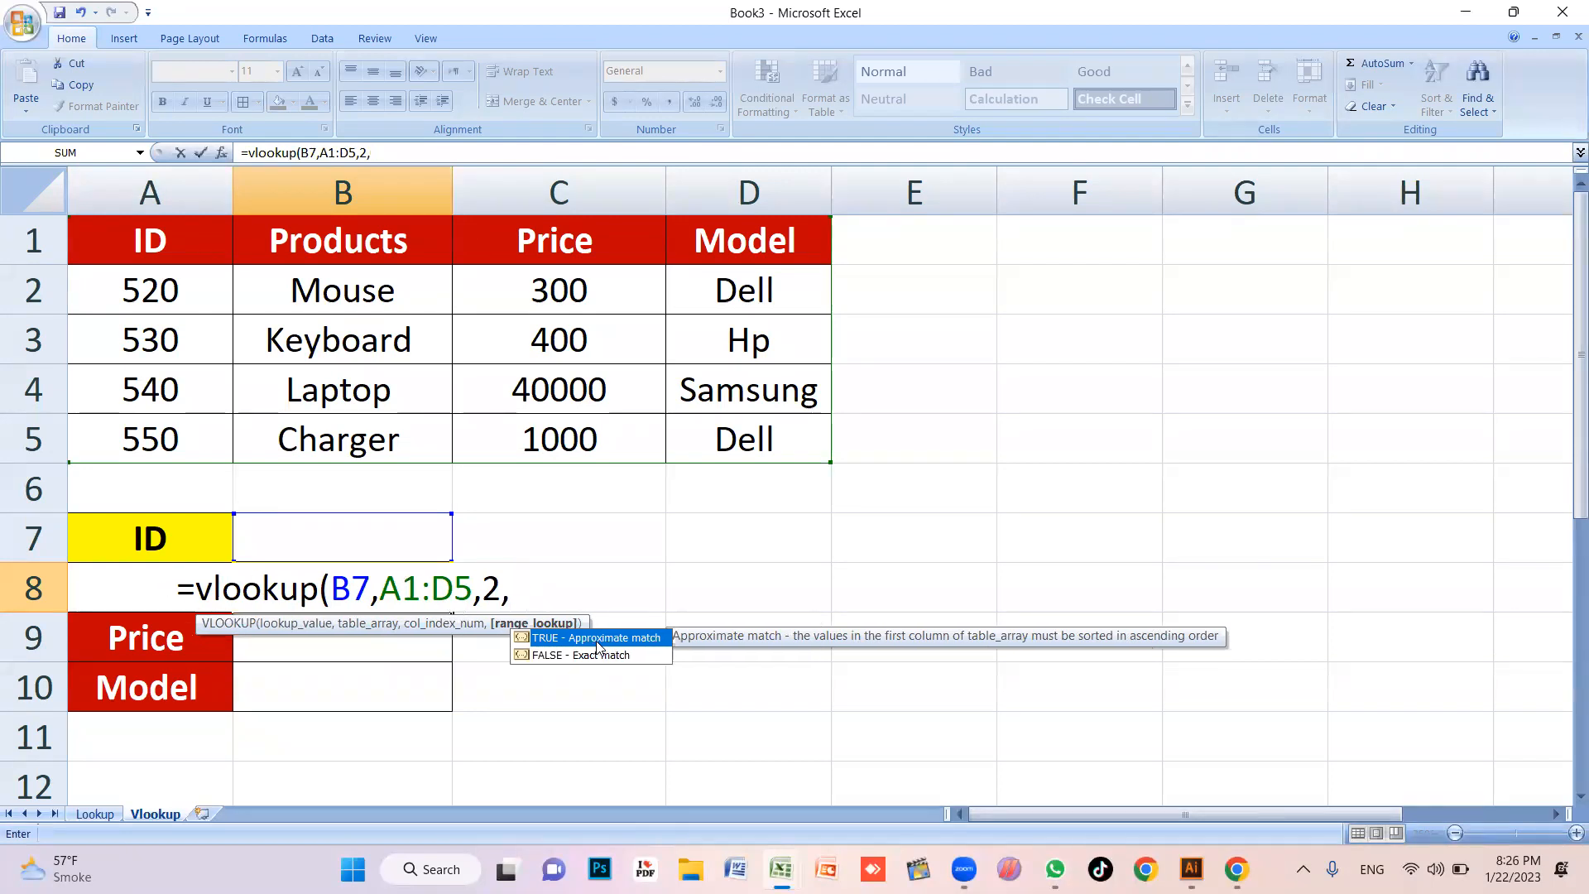
type("0")
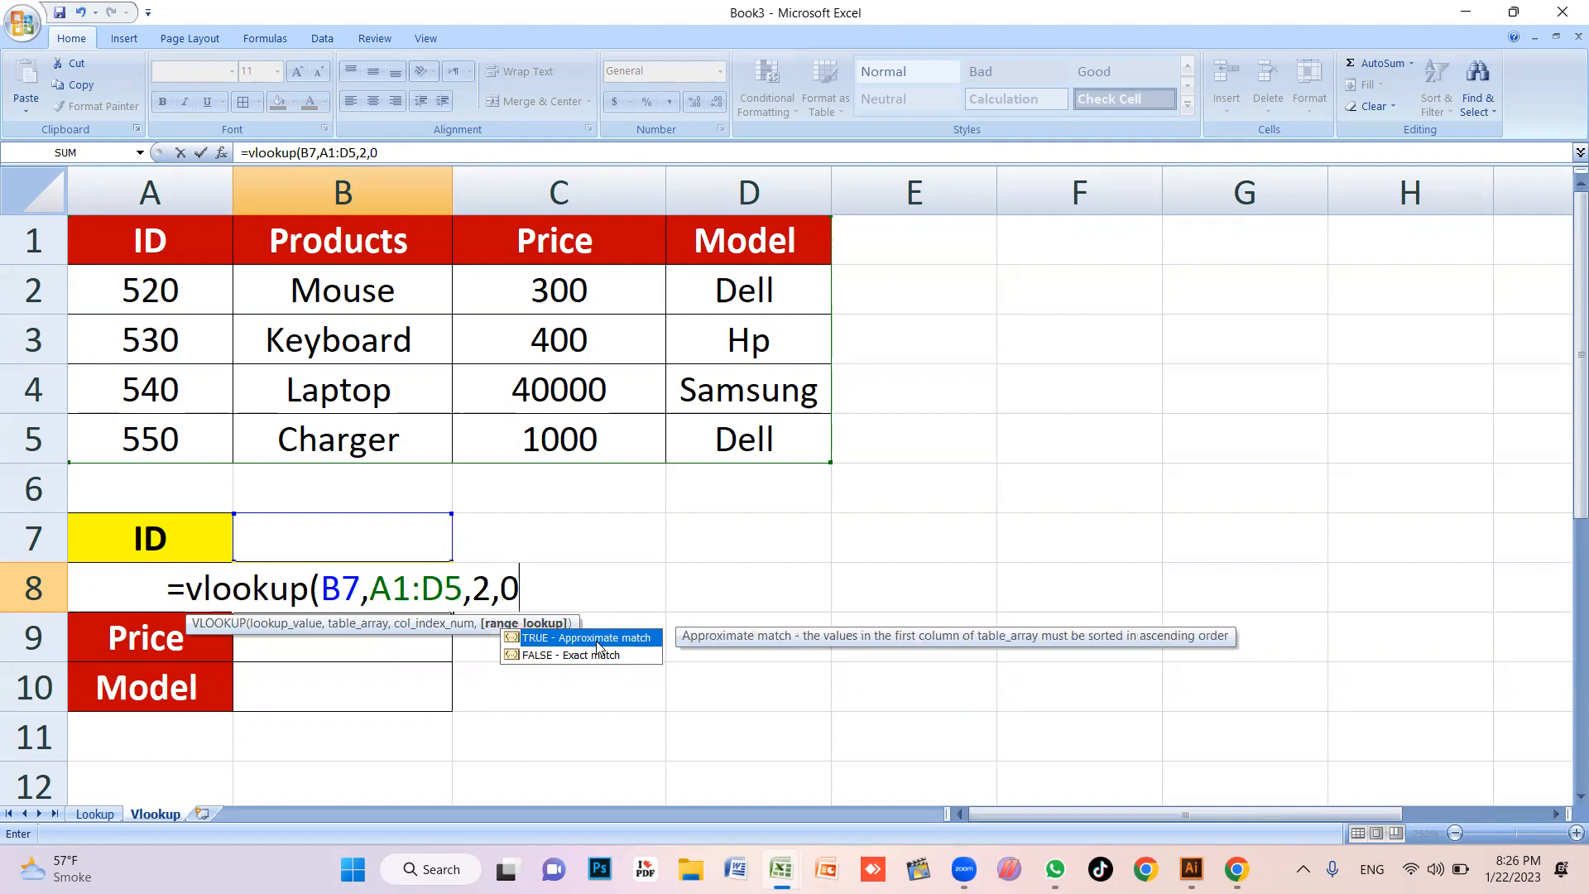
type(")")
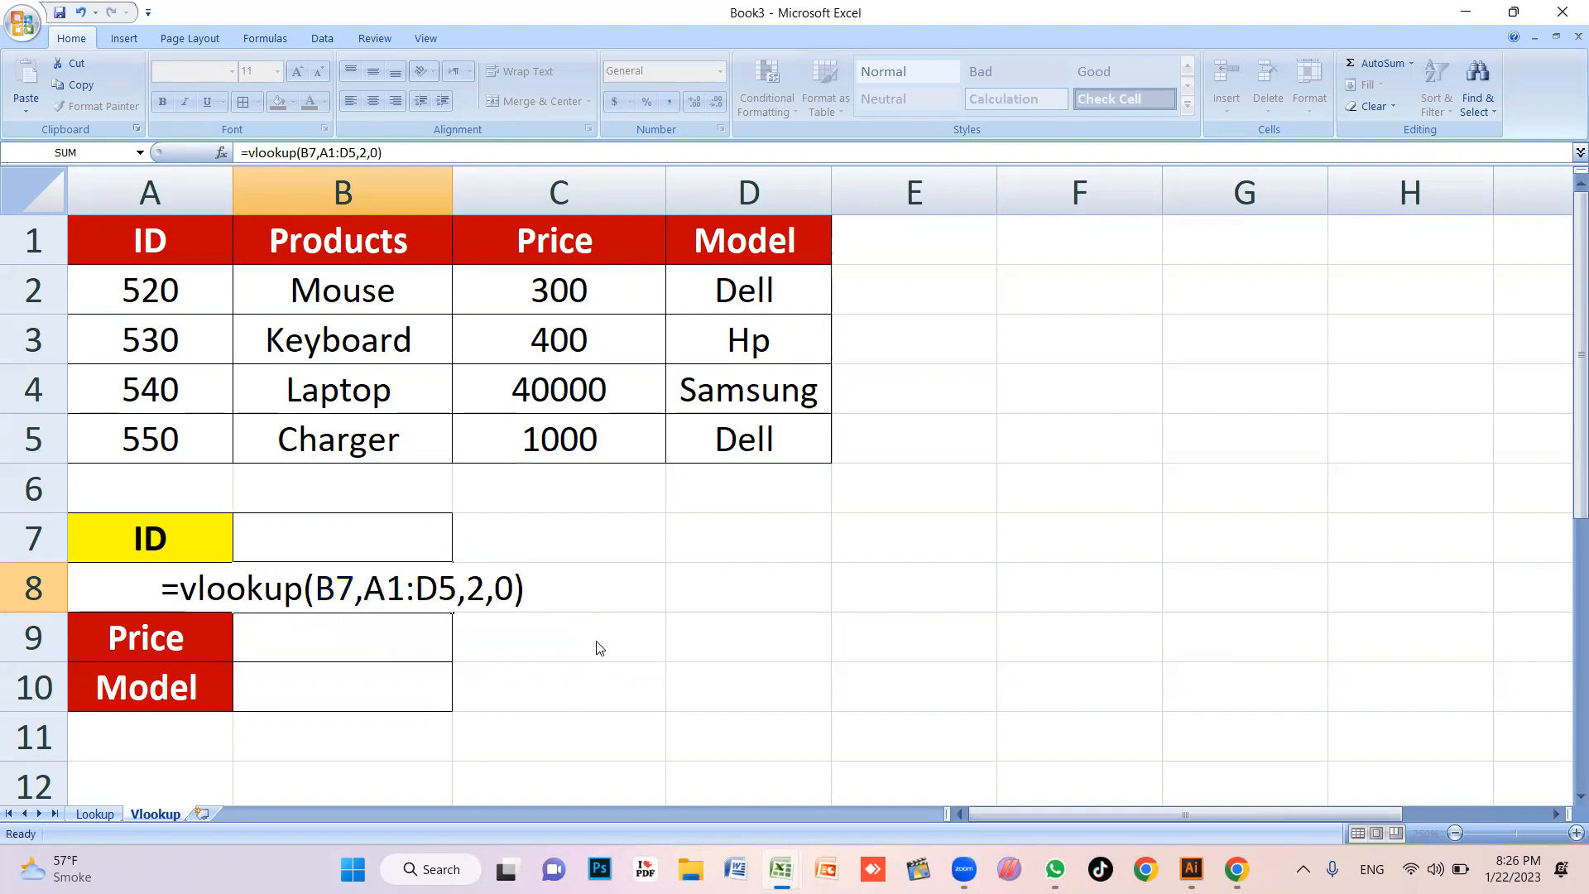
key("Return")
left_click(397, 586)
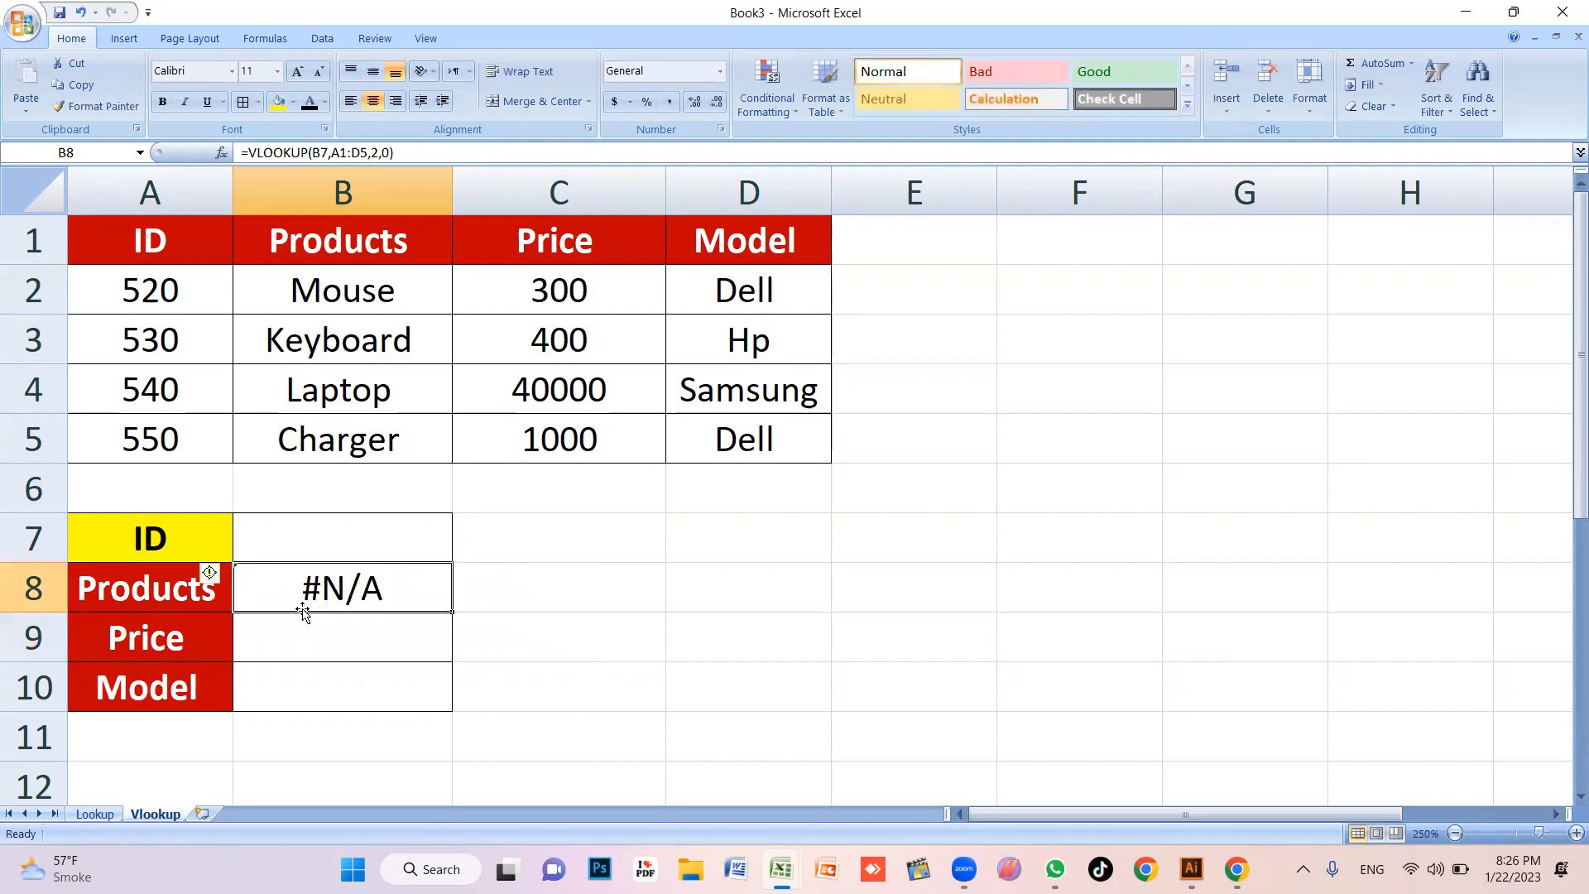
Begin a VLOOKUP formula in cell B9 for the price, up to its opening parenthesis
left_click(367, 533)
left_click(350, 623)
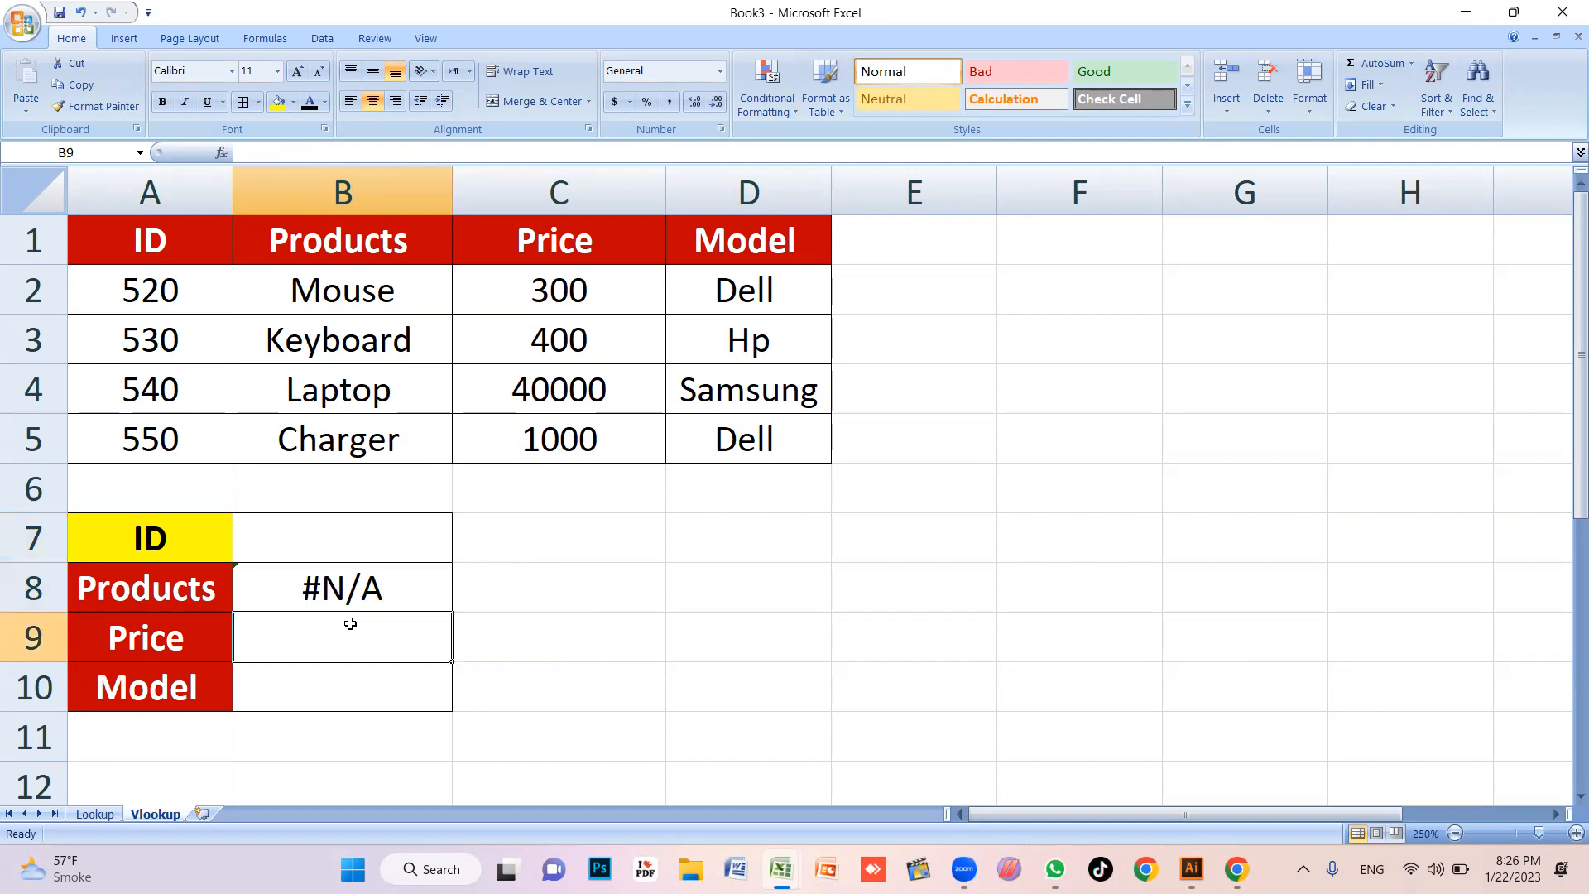
type("=")
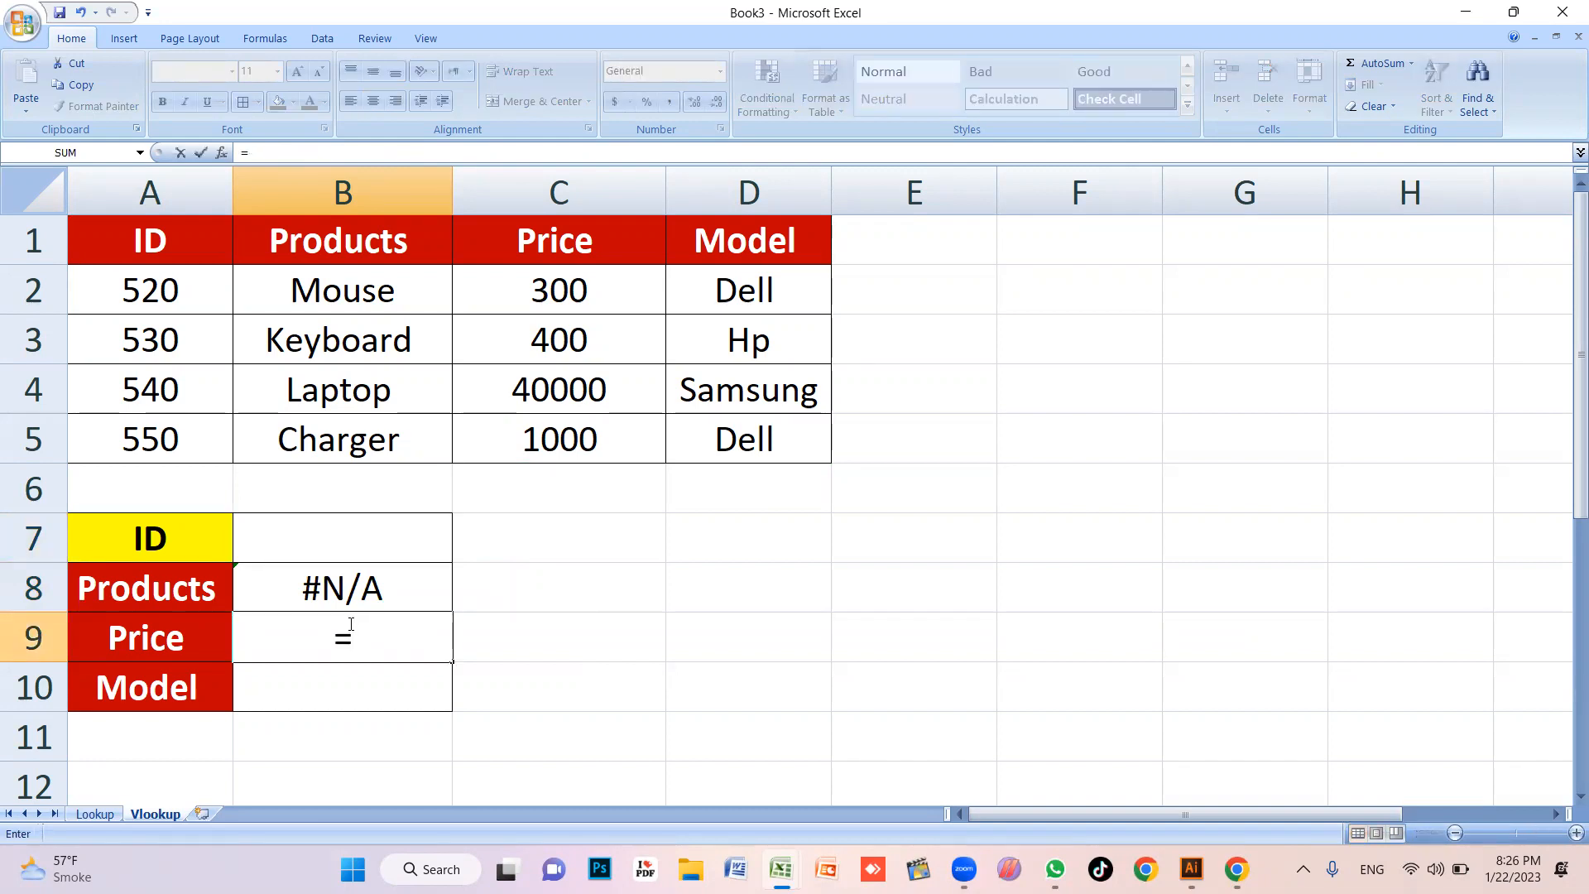
type("V")
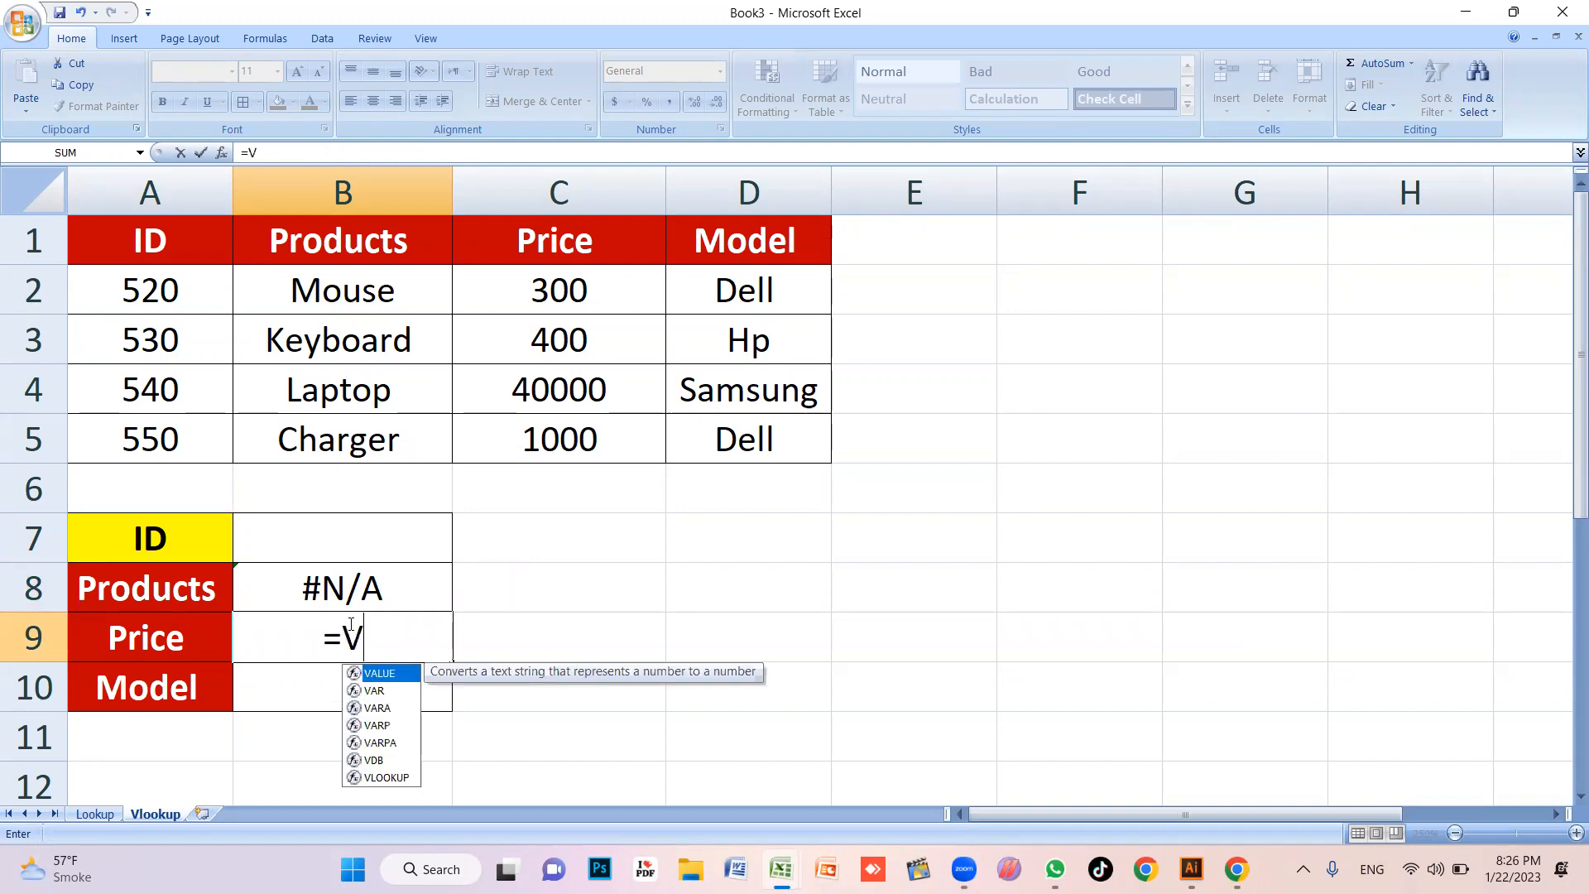
key("BackSpace")
key("BackSpace")
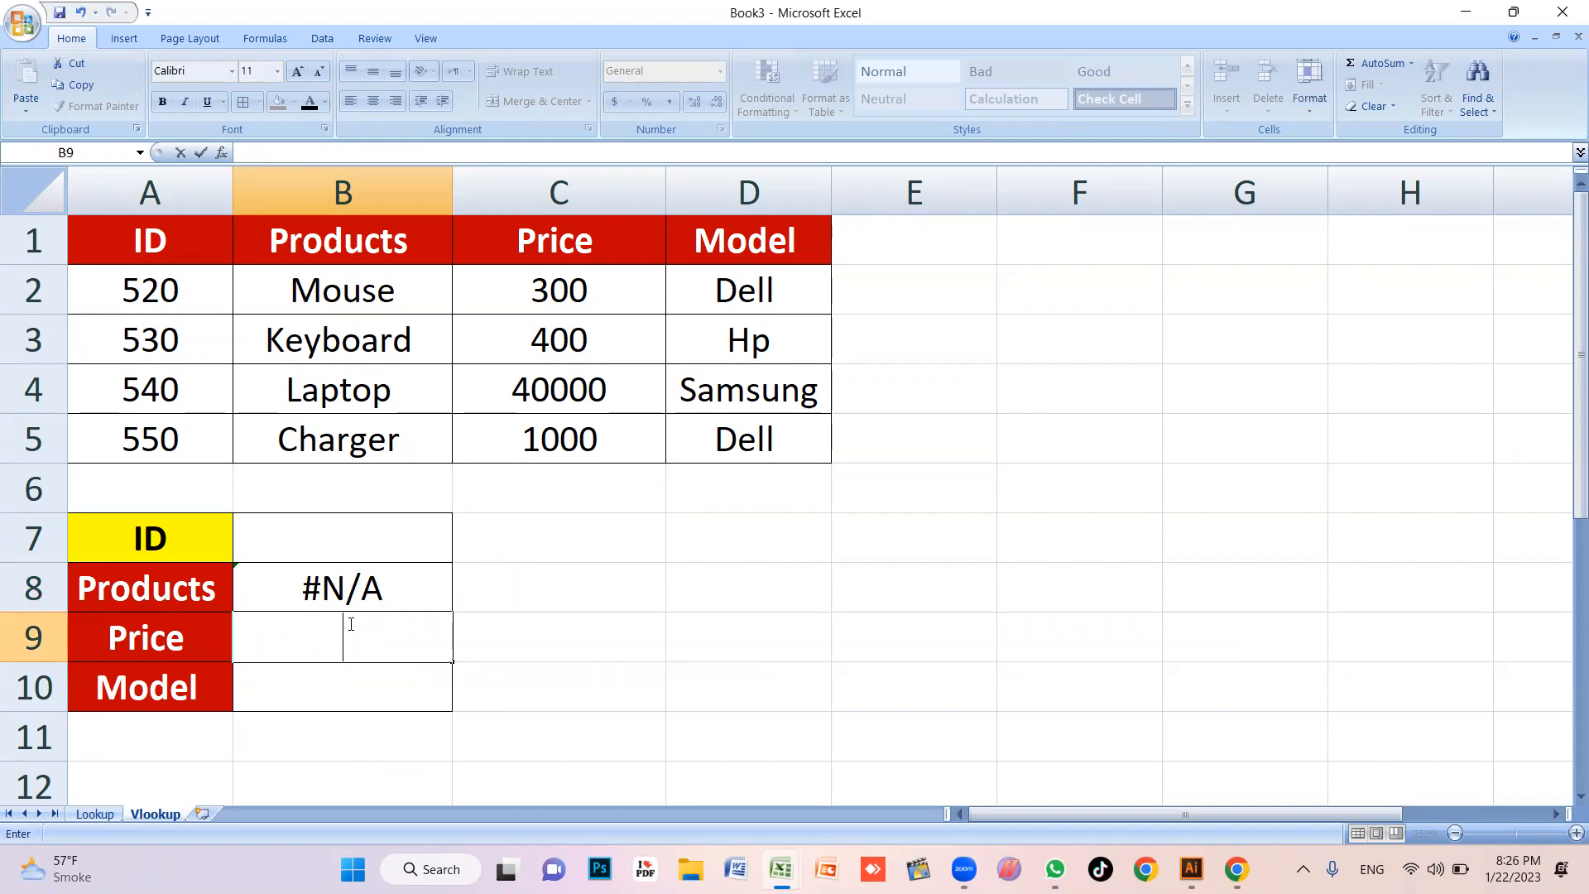
type("=vlook")
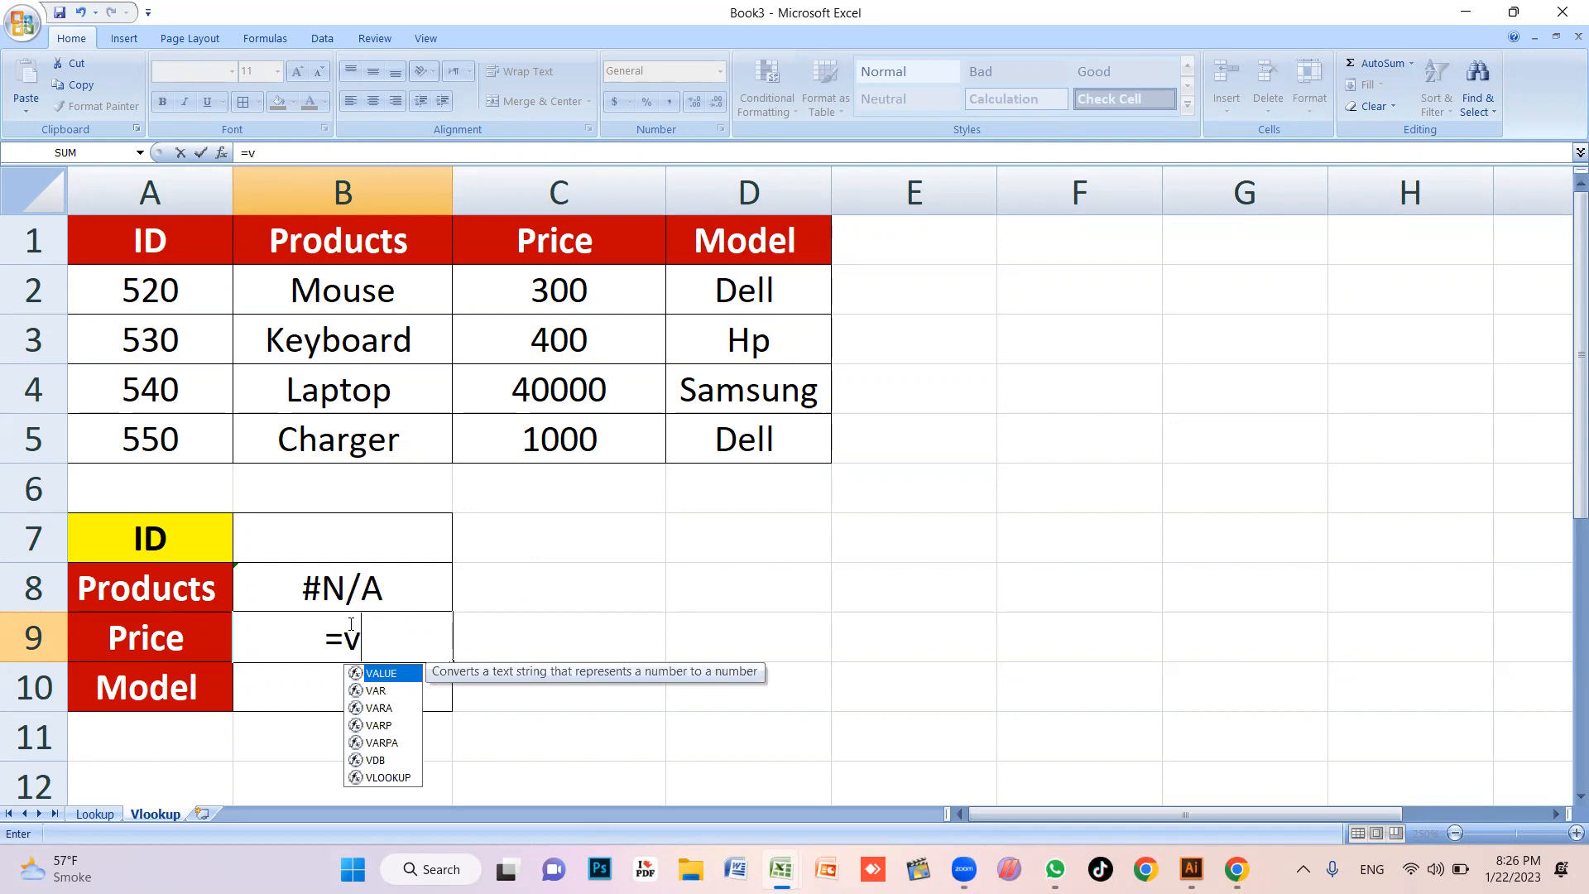
type(")")
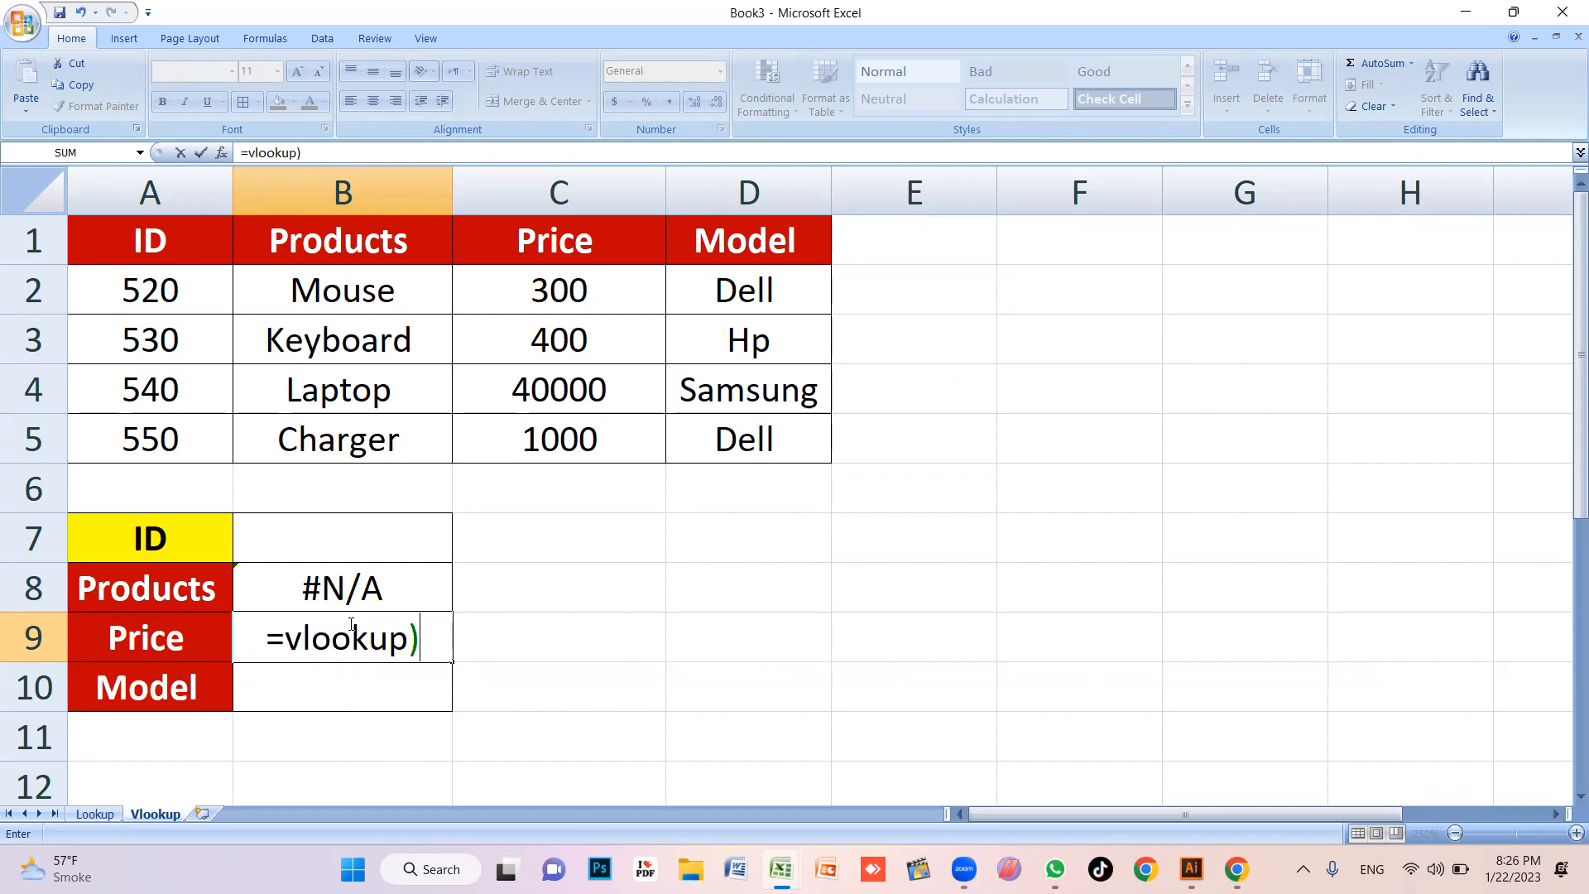
key("BackSpace")
type("(")
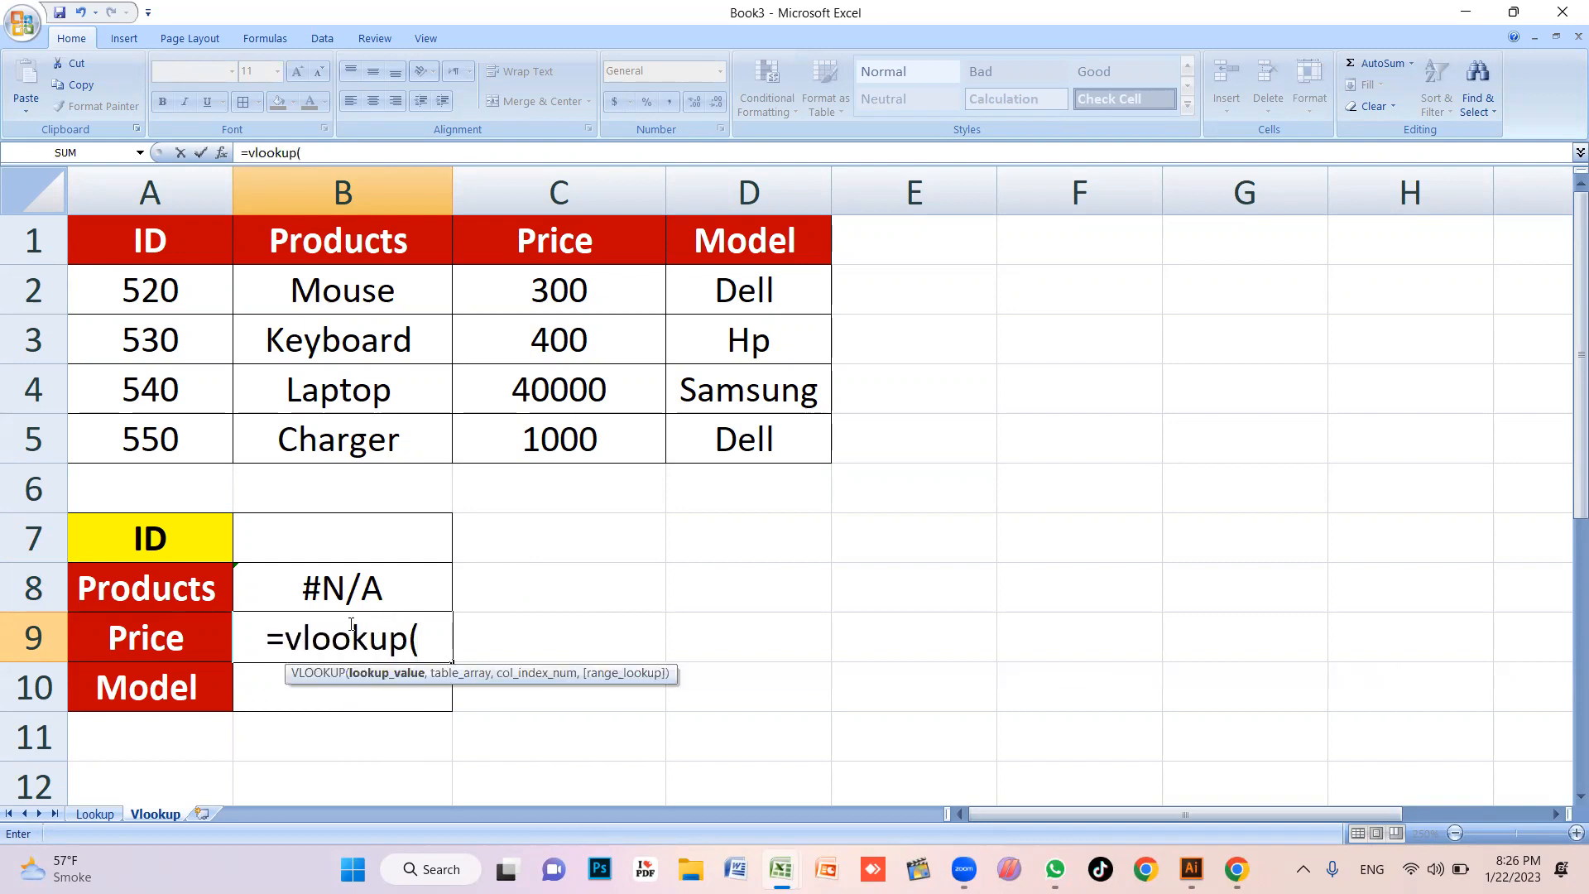
Give the B9 formula cell B7 as lookup value and the range A1:D5 as table array
left_click(328, 537)
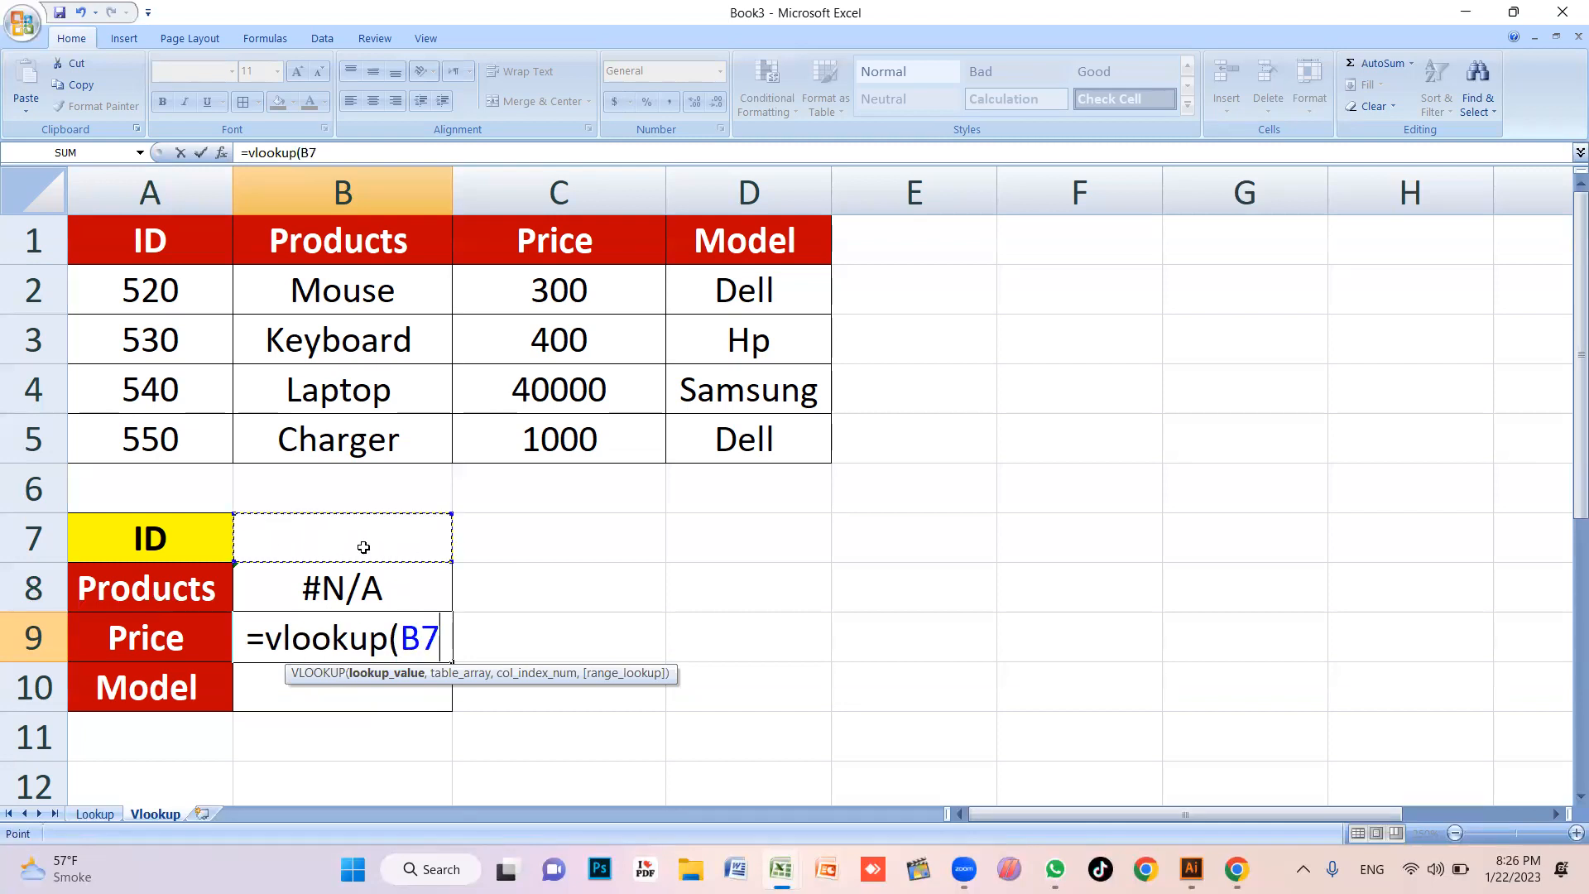
type(",")
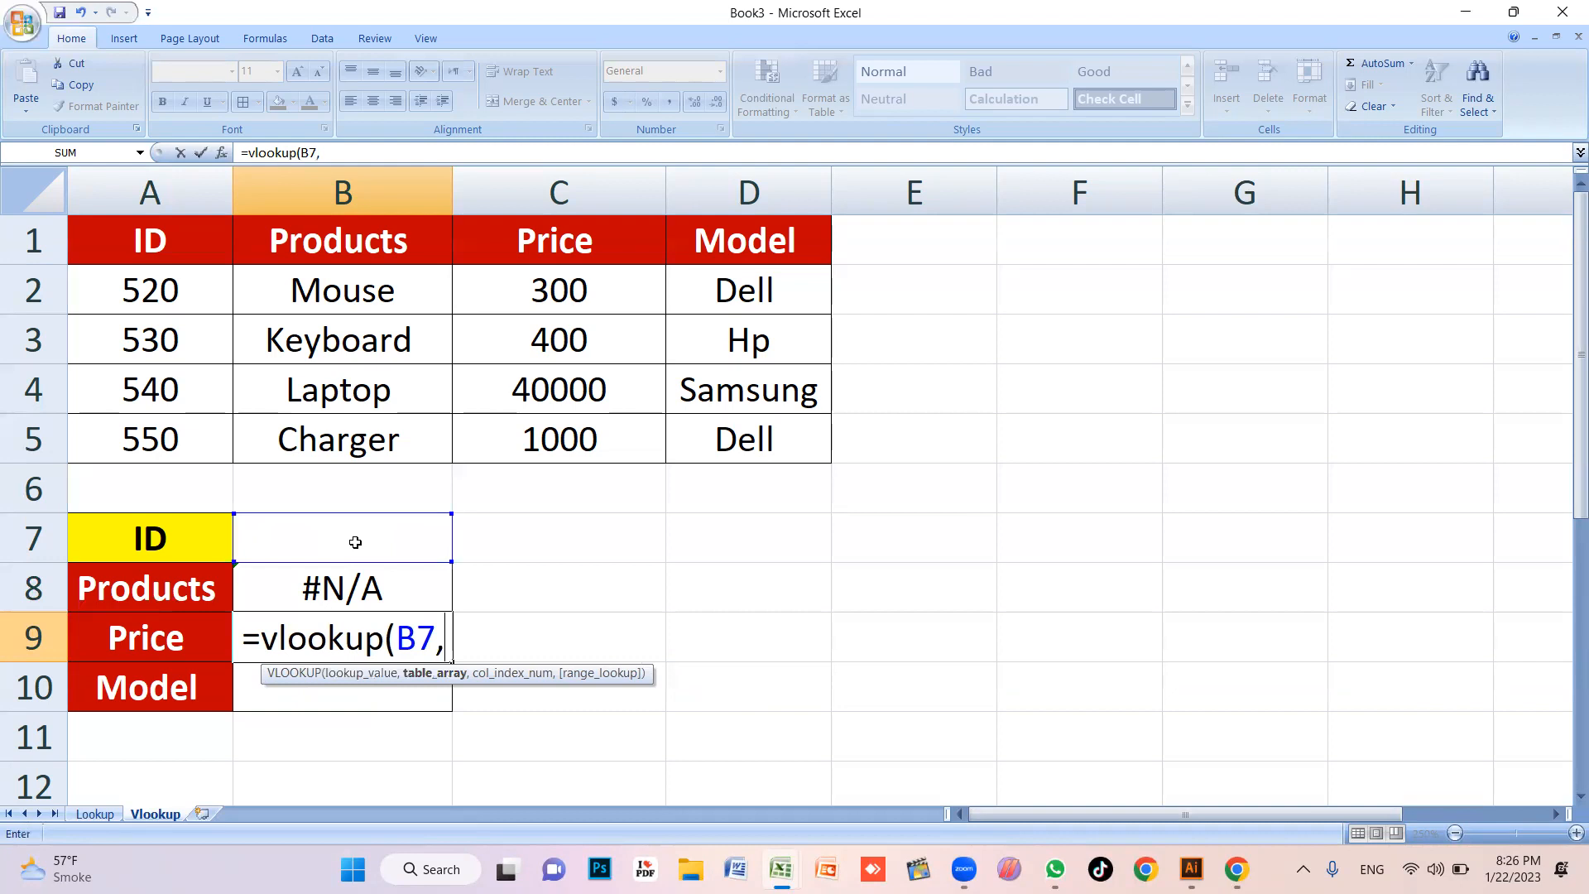
left_click(154, 251)
left_click_drag(223, 287, 747, 436)
type(",")
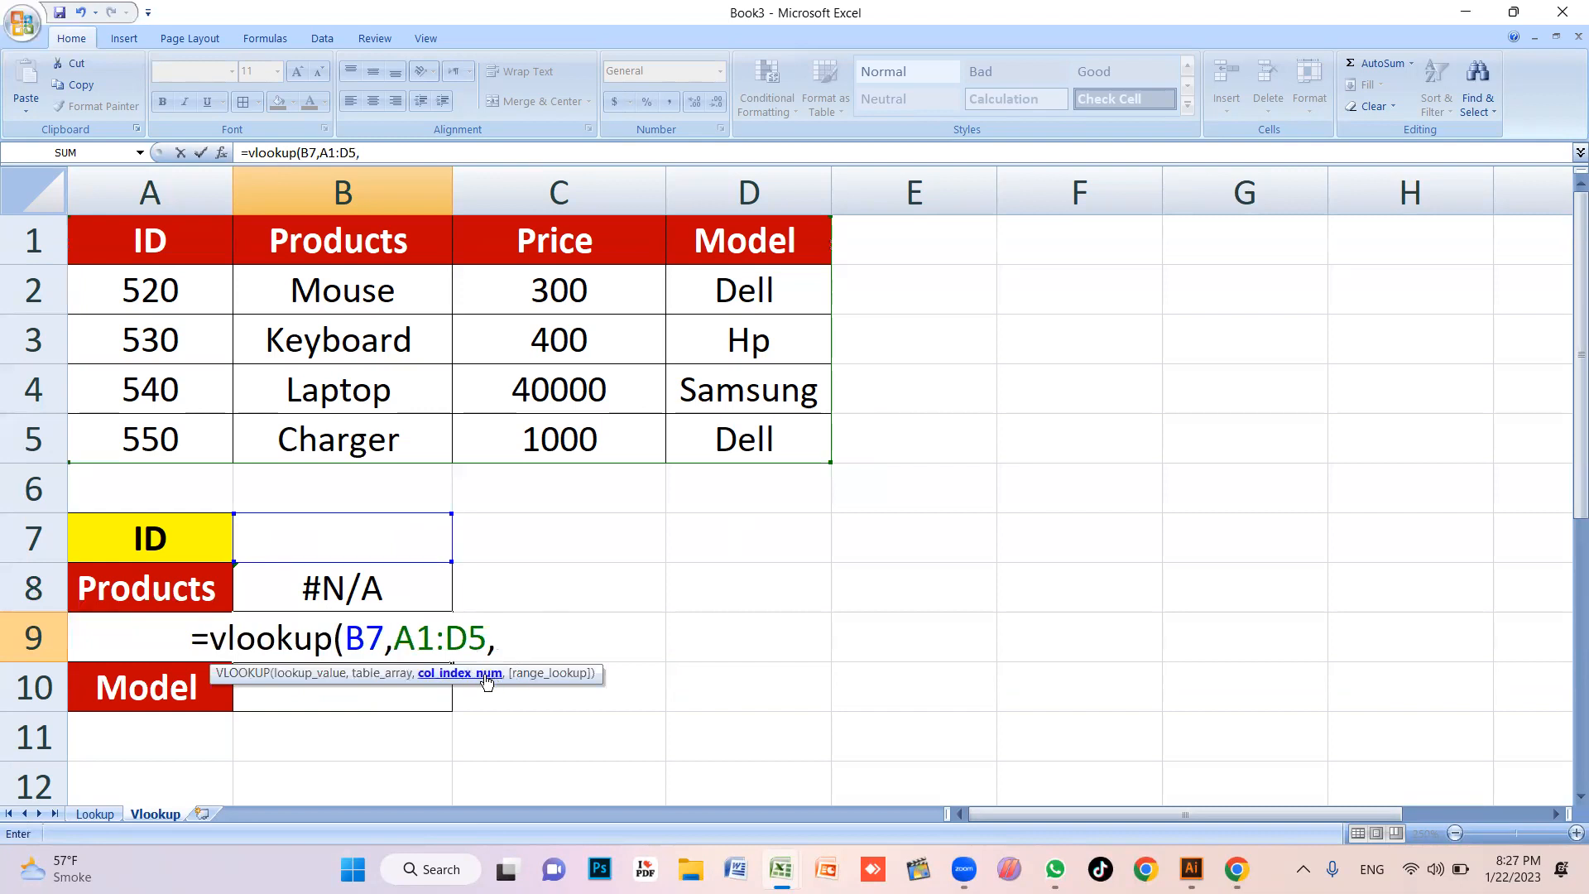
Complete the B9 formula with column index 3 and range lookup 0, giving =vlookup(B7,A1:D5,3,0)
type("3")
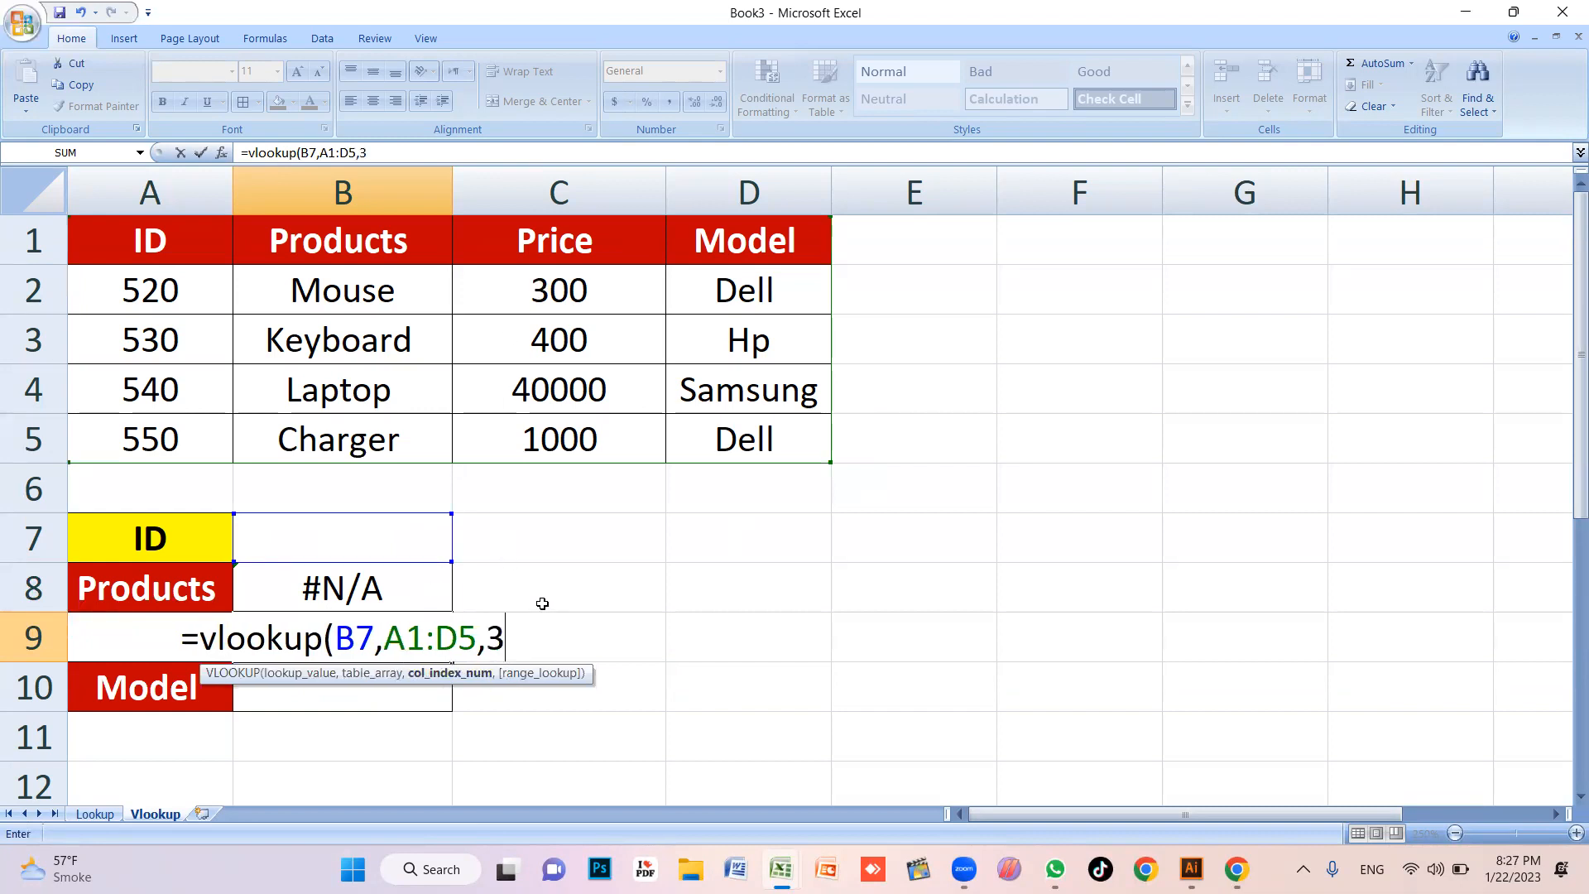
type(",")
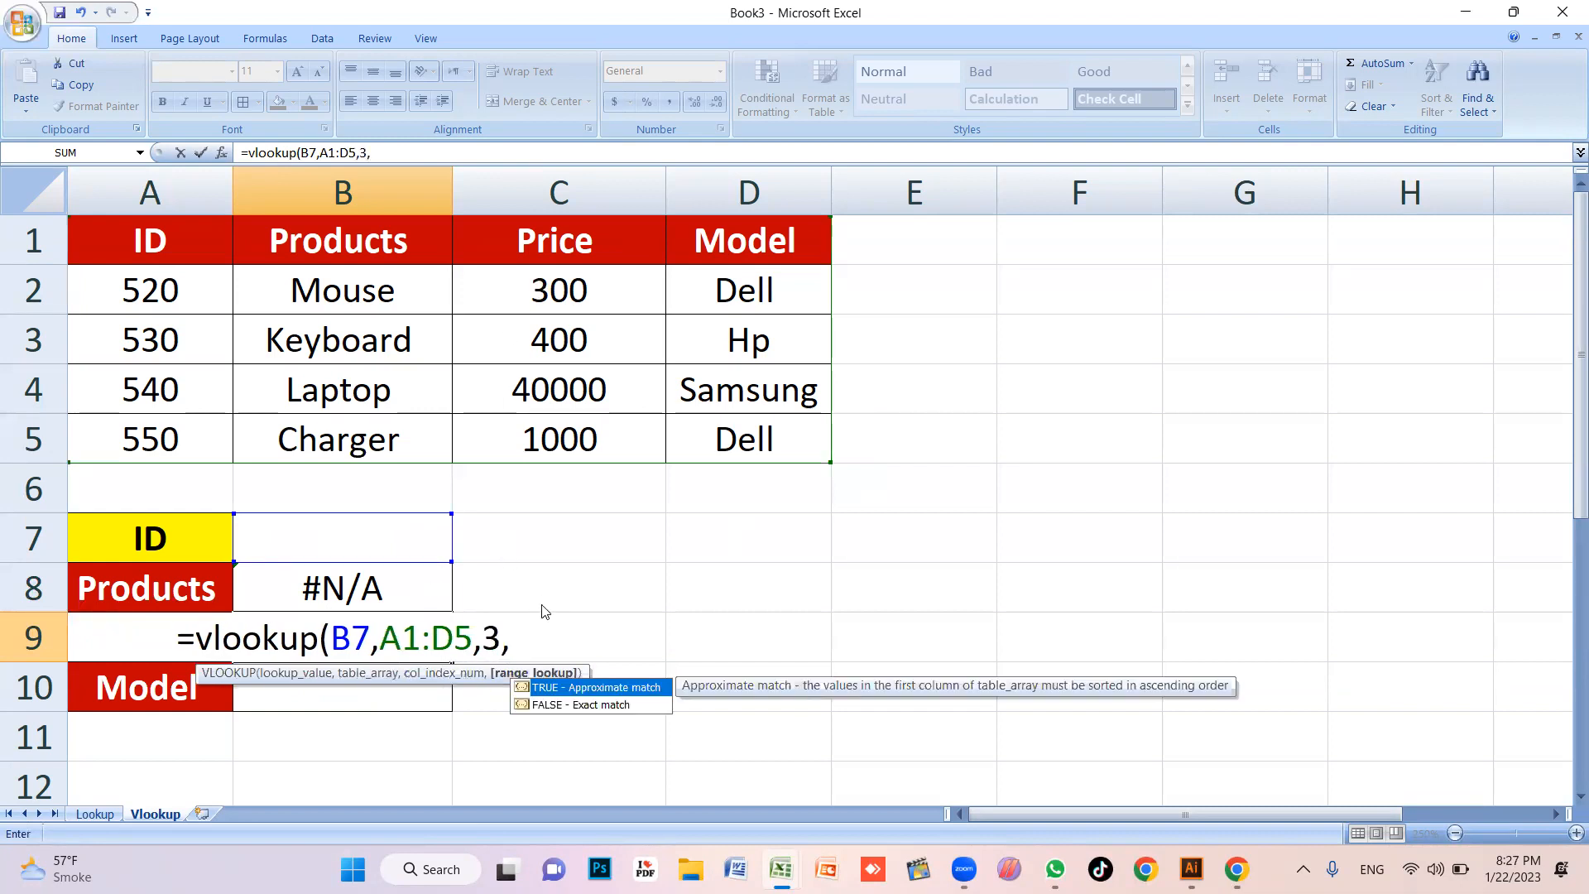
type("0)")
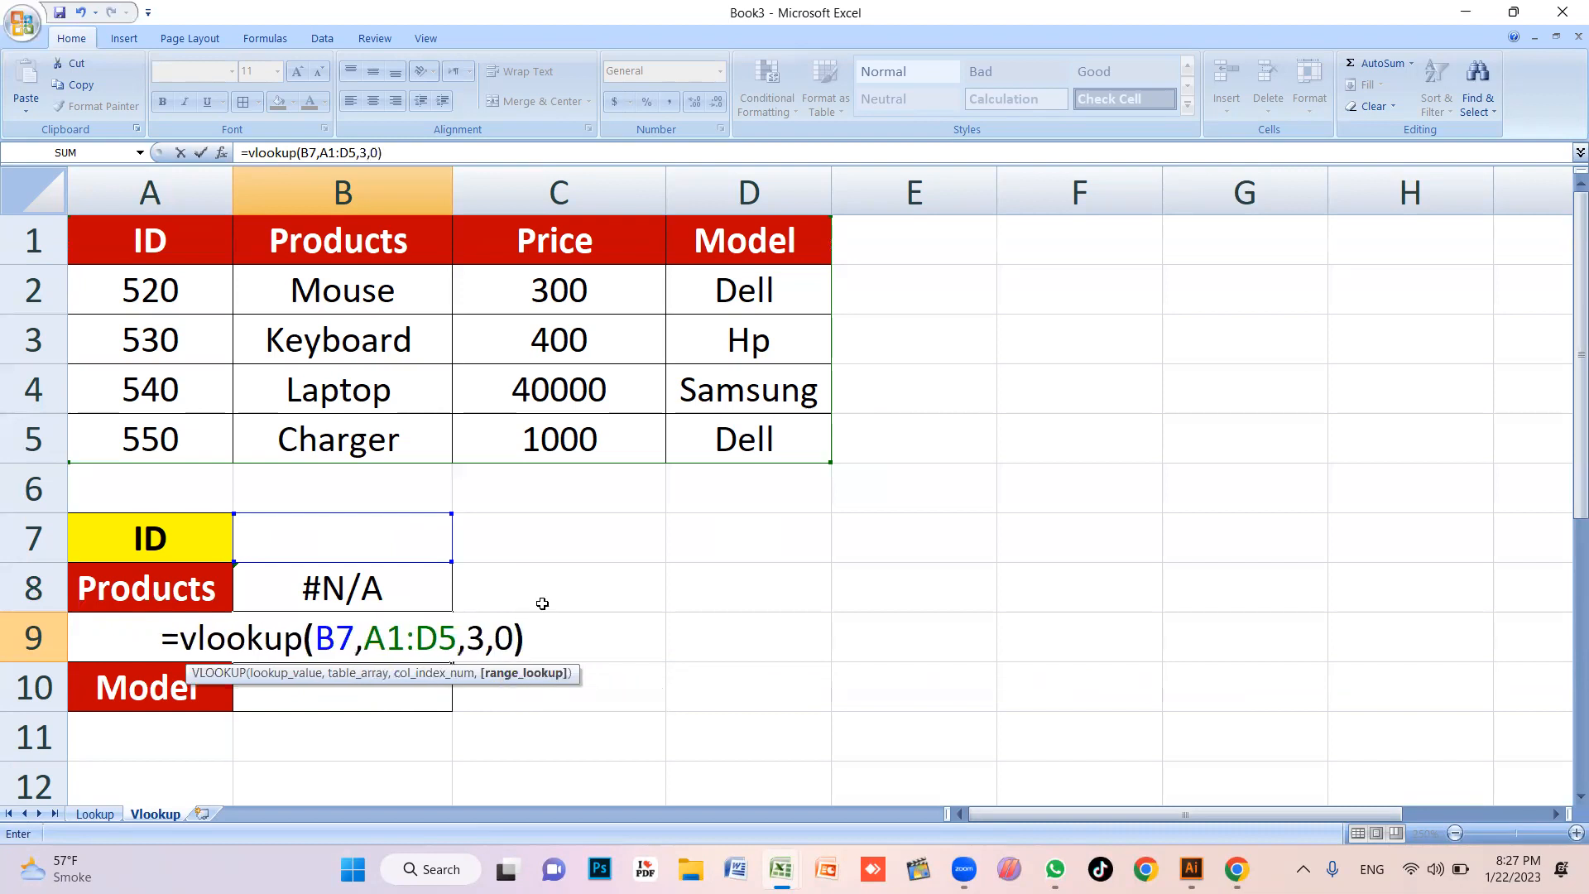
key("Return")
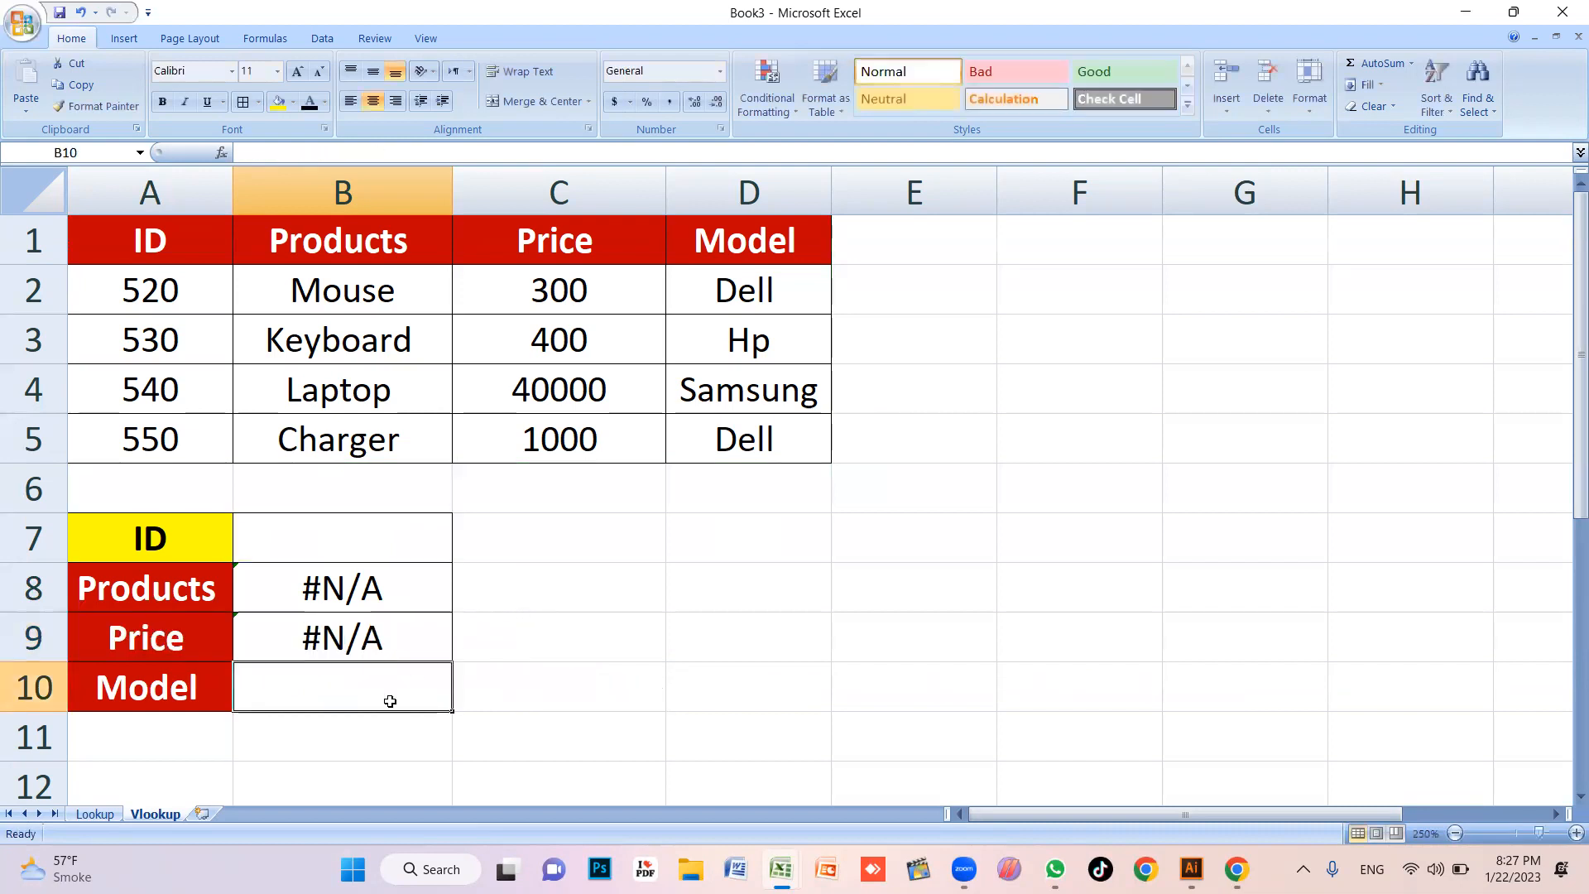
Begin a VLOOKUP formula in cell B10 for the model, with B7 as lookup value and A1:D5 as table array
type("=")
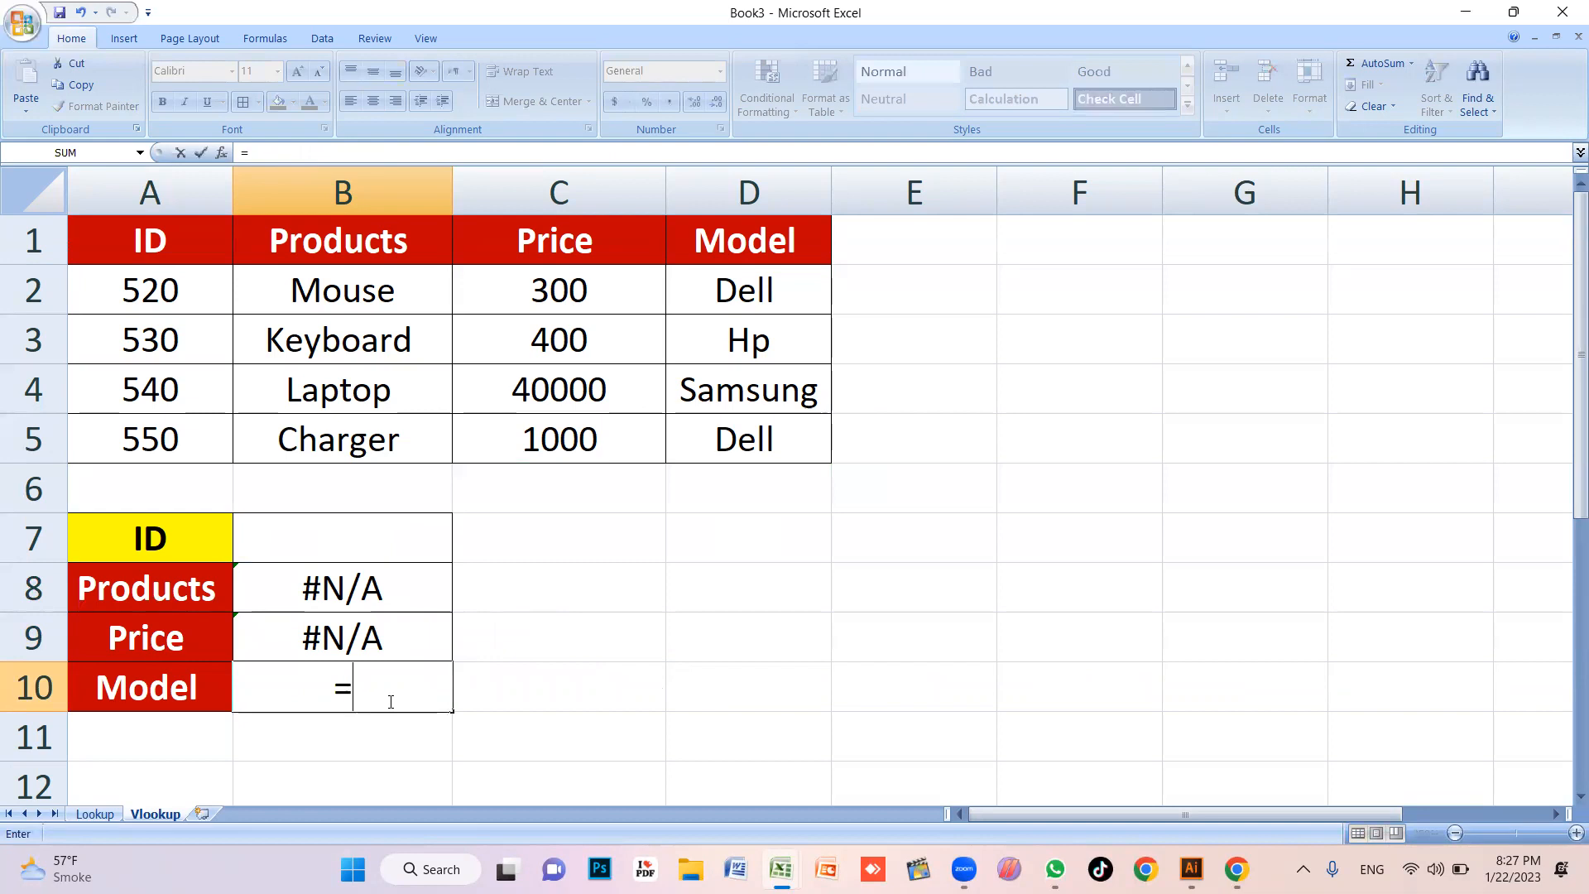
type("vlookup")
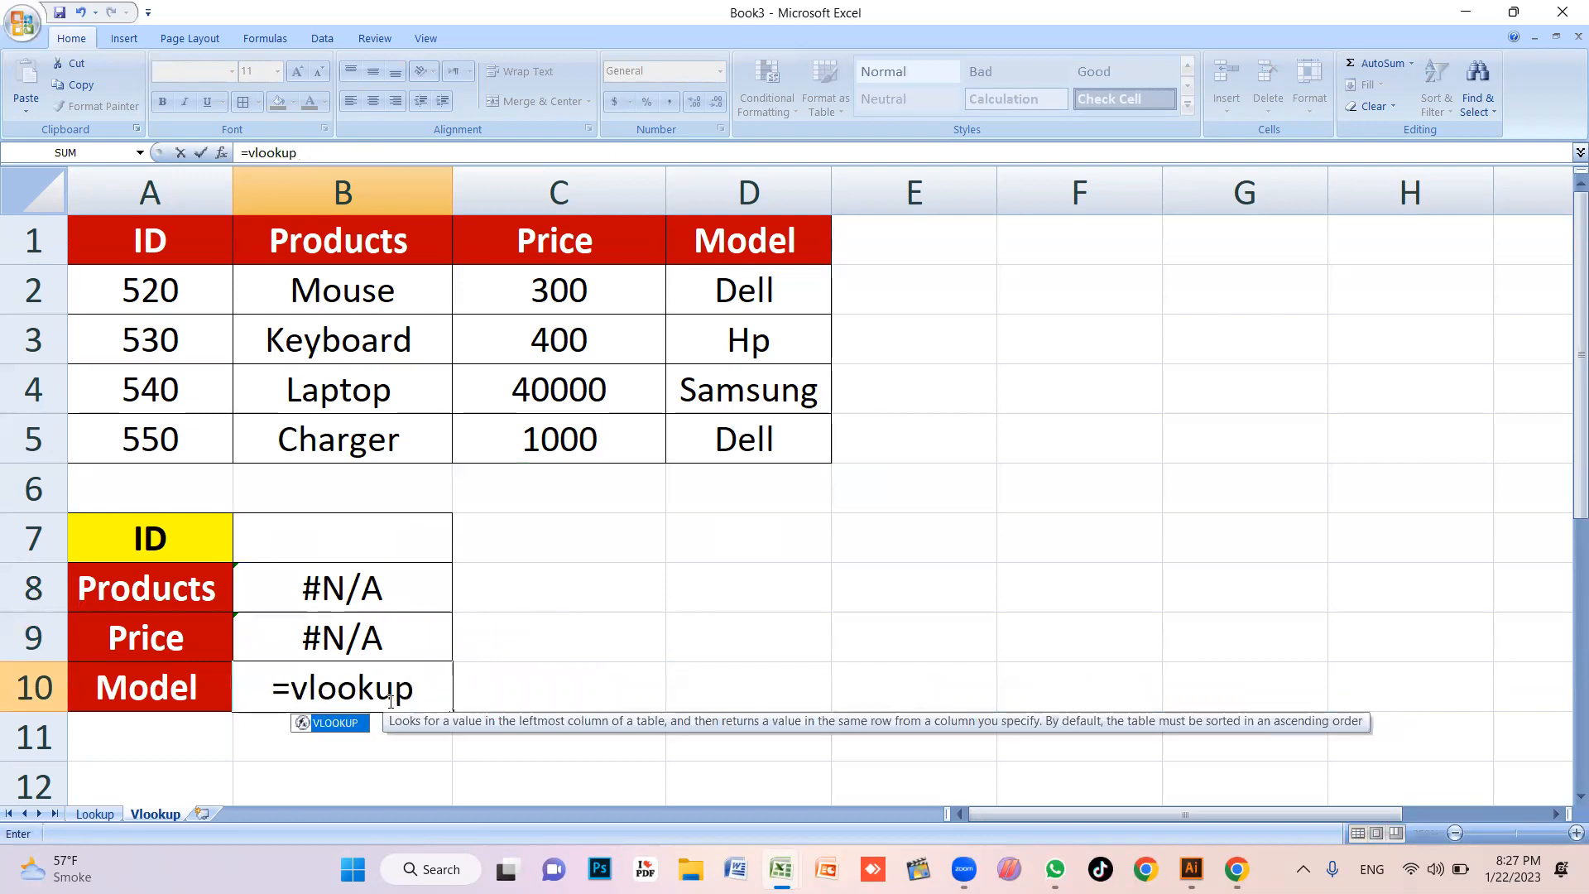
type("()")
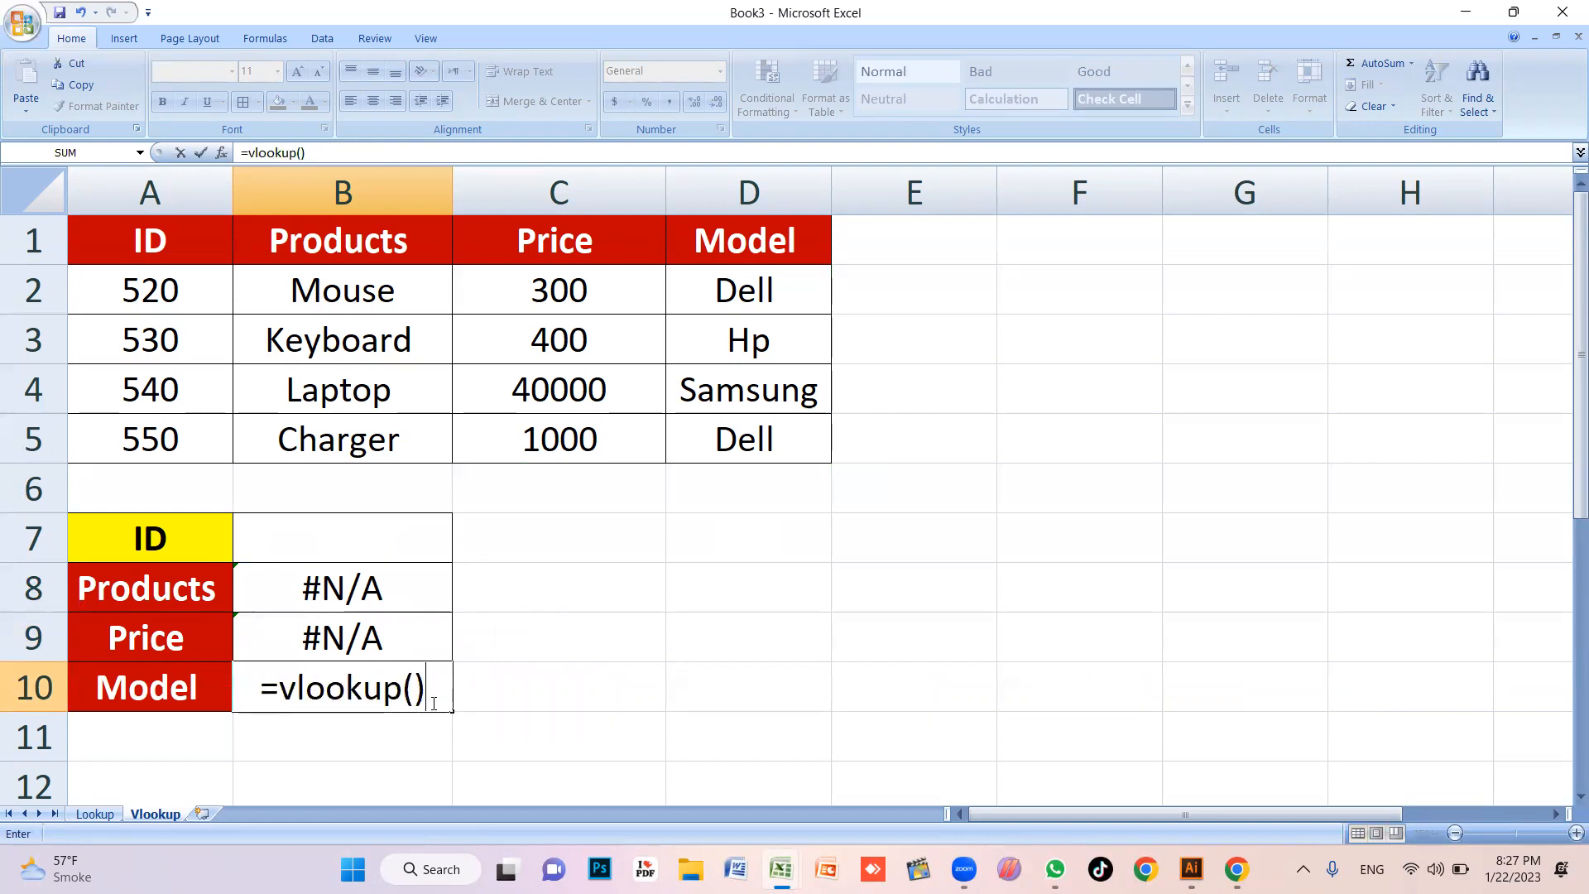
left_click(413, 692)
left_click(336, 549)
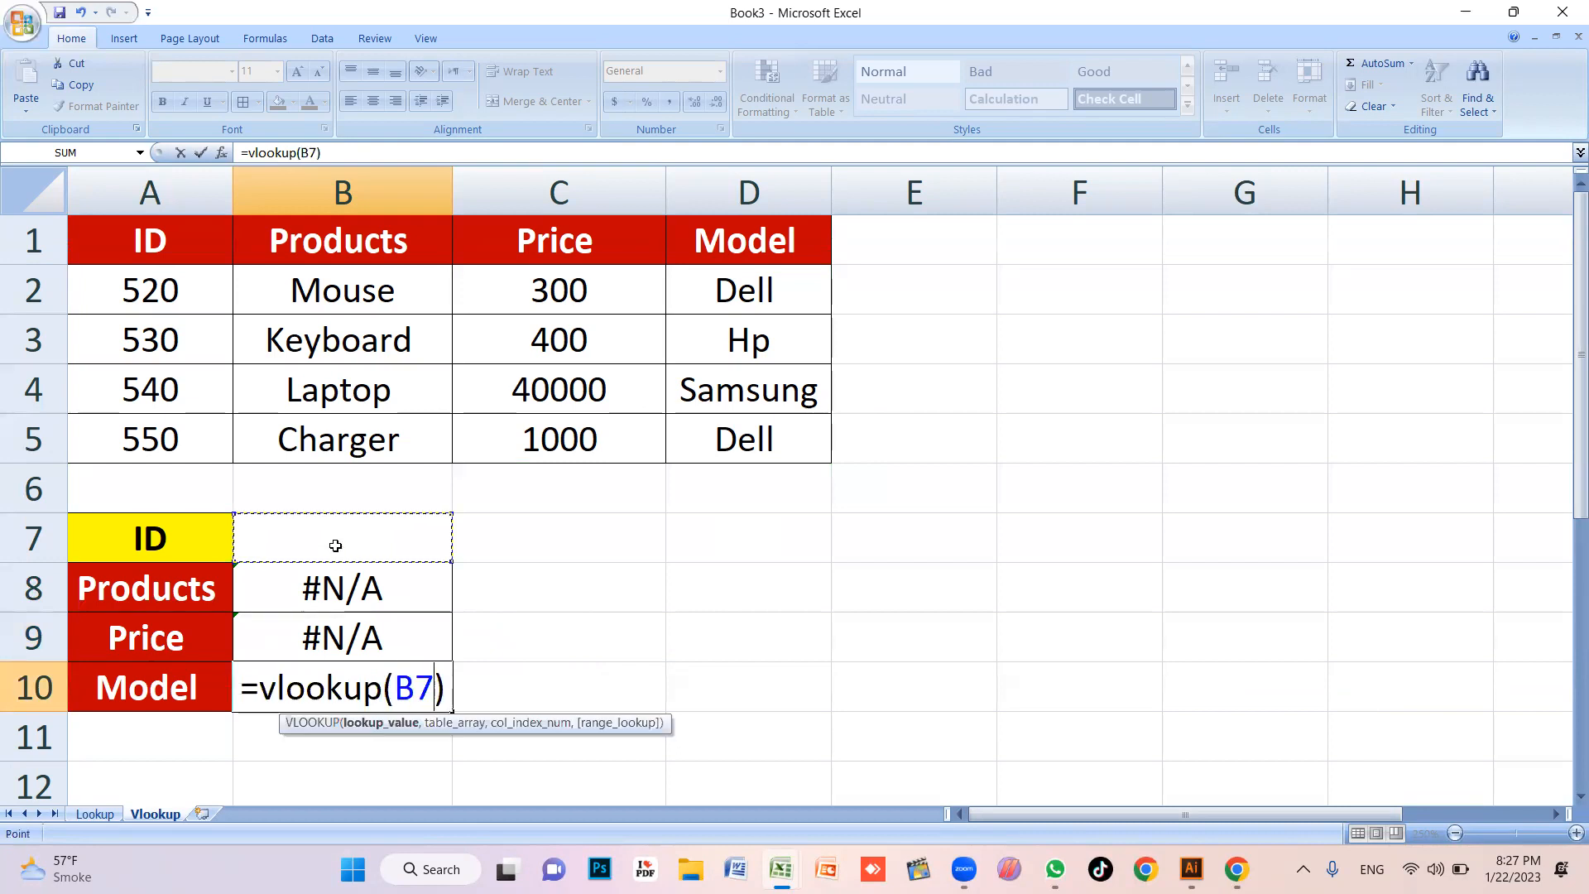
type(",")
left_click_drag(110, 225, 748, 448)
type(",")
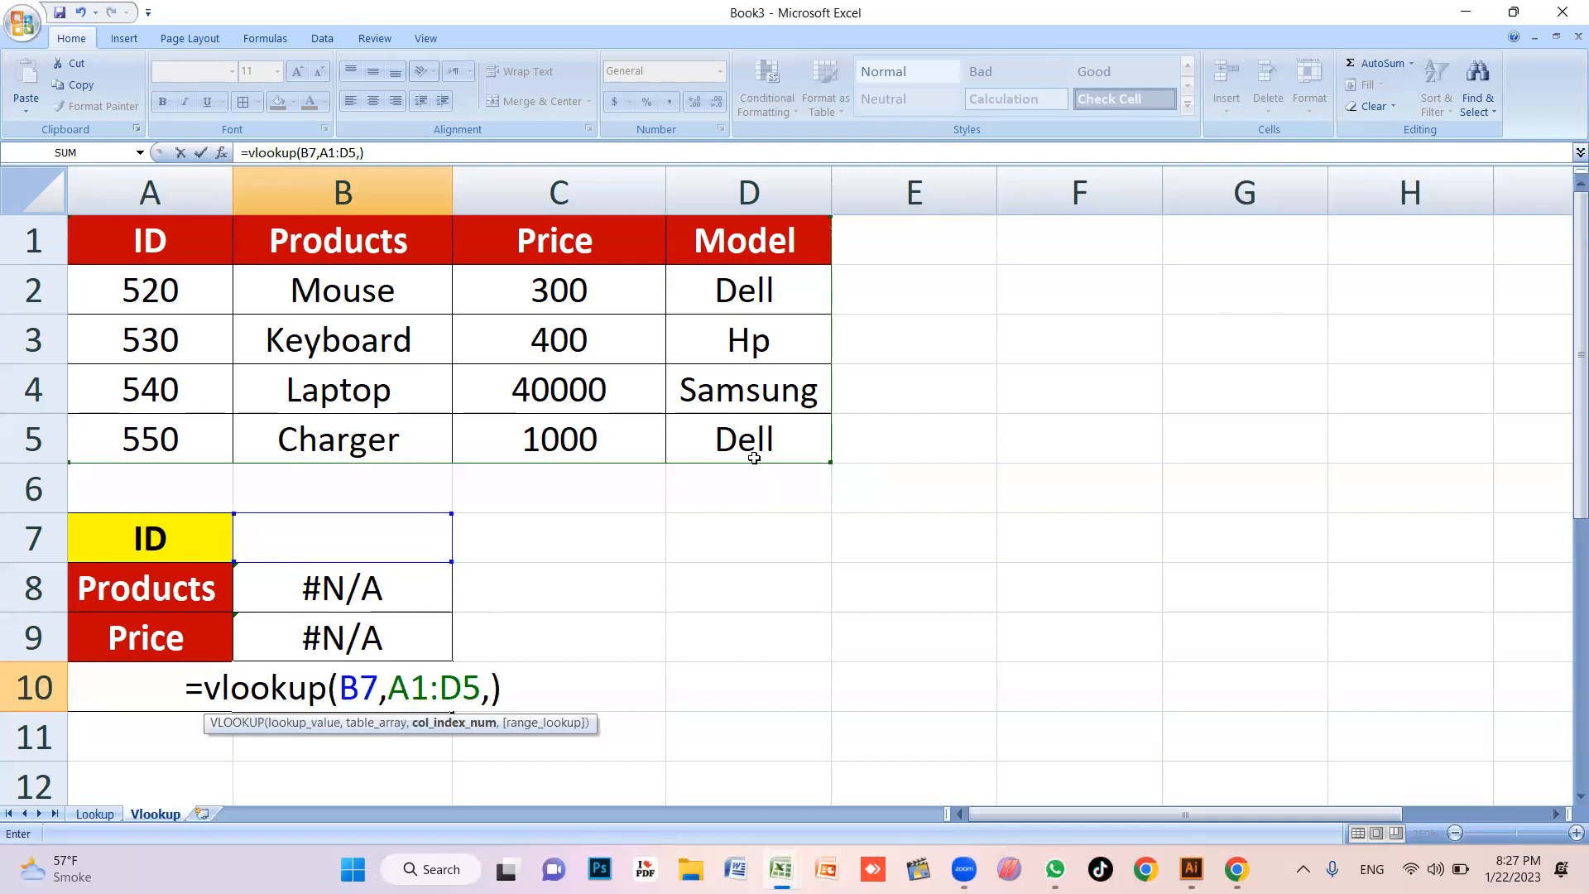
Complete the B10 formula with column index 4 and range lookup 0, giving =vlookup(B7,A1:D5,4,0)
type("4,")
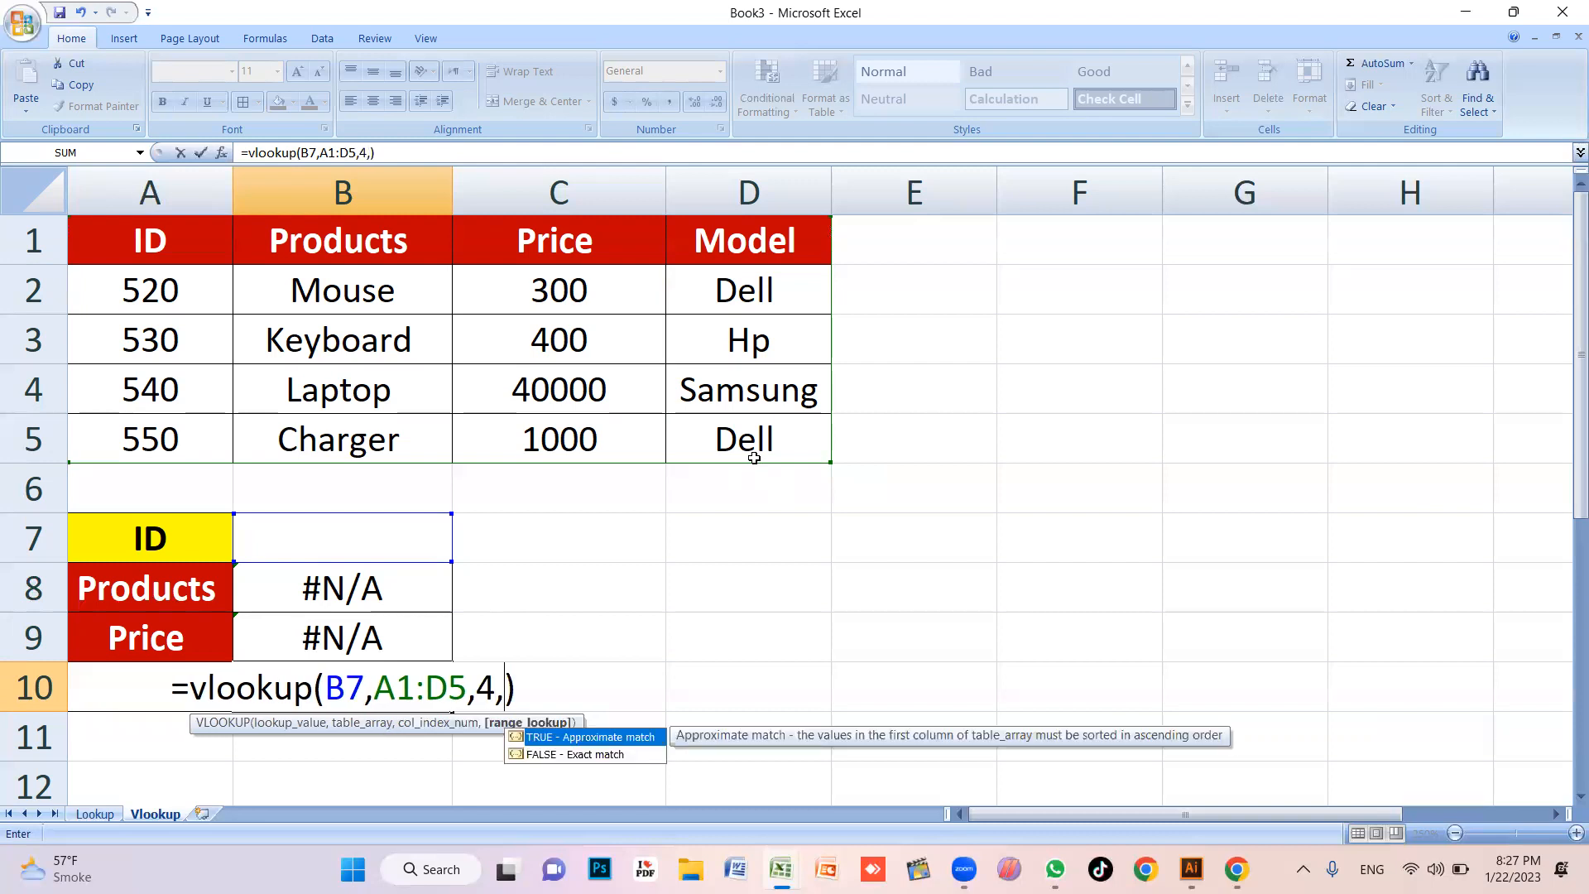
type("0")
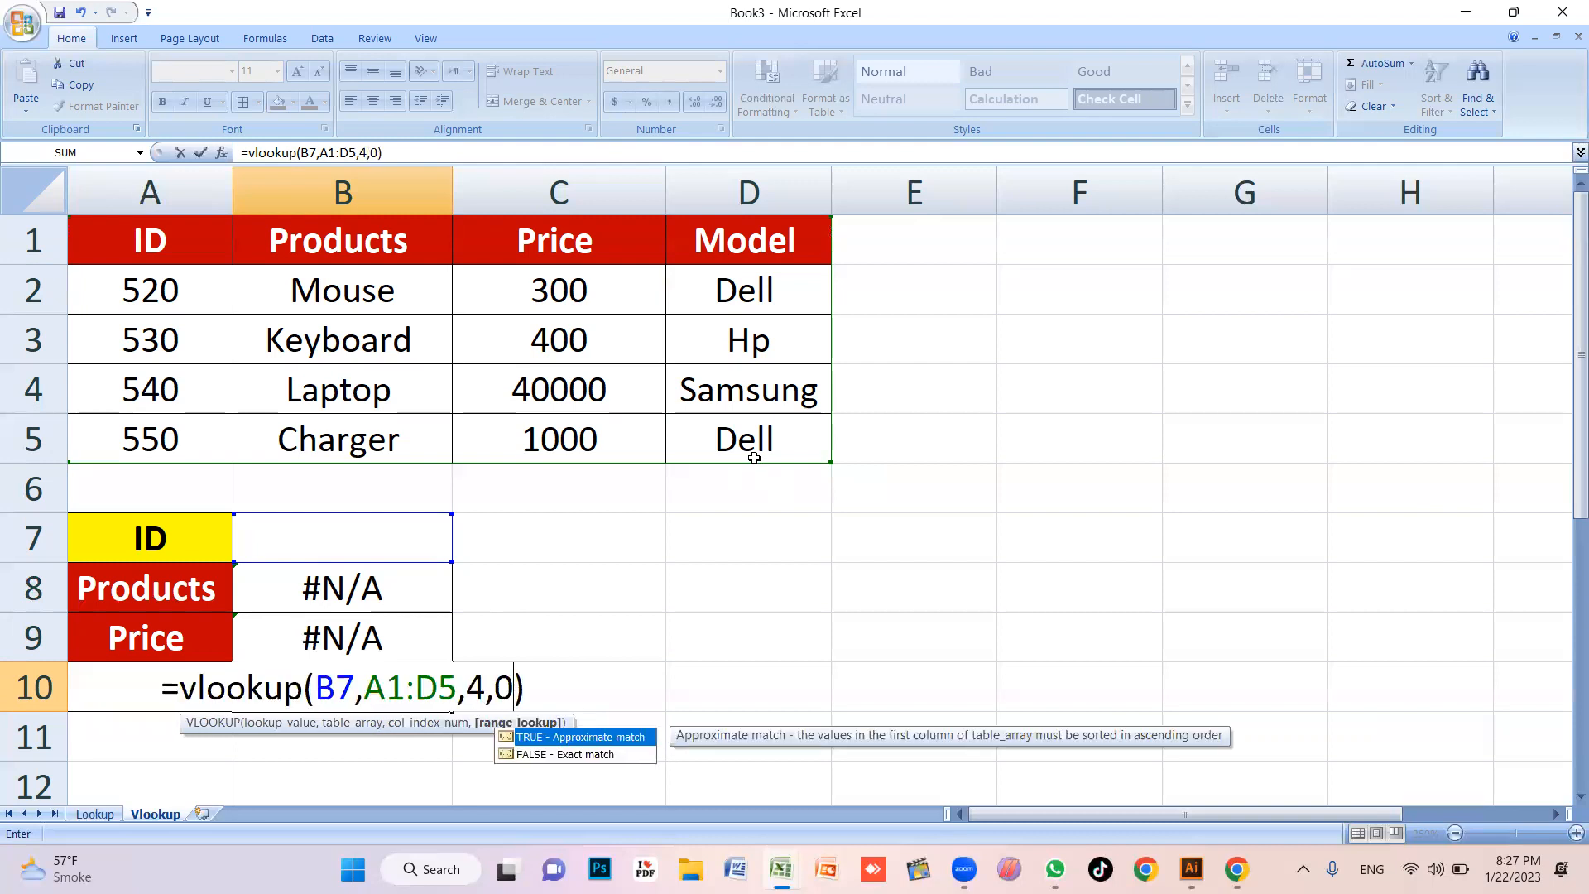
key("Return")
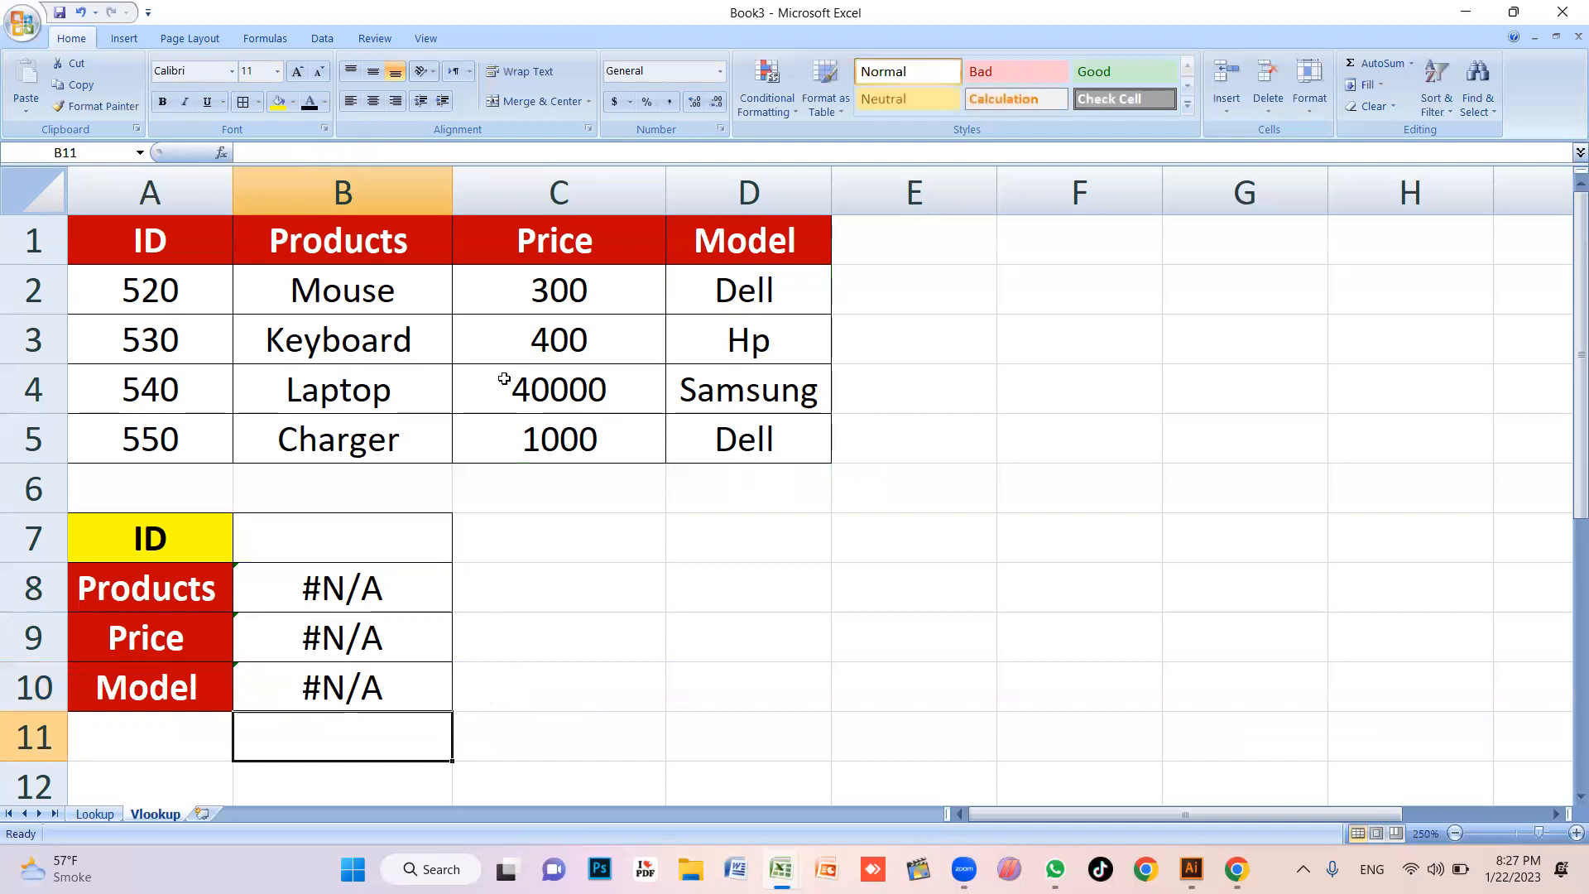
Test the three lookup formulas by entering the IDs 520, 550 and 530 in turn in cell B7
left_click(363, 534)
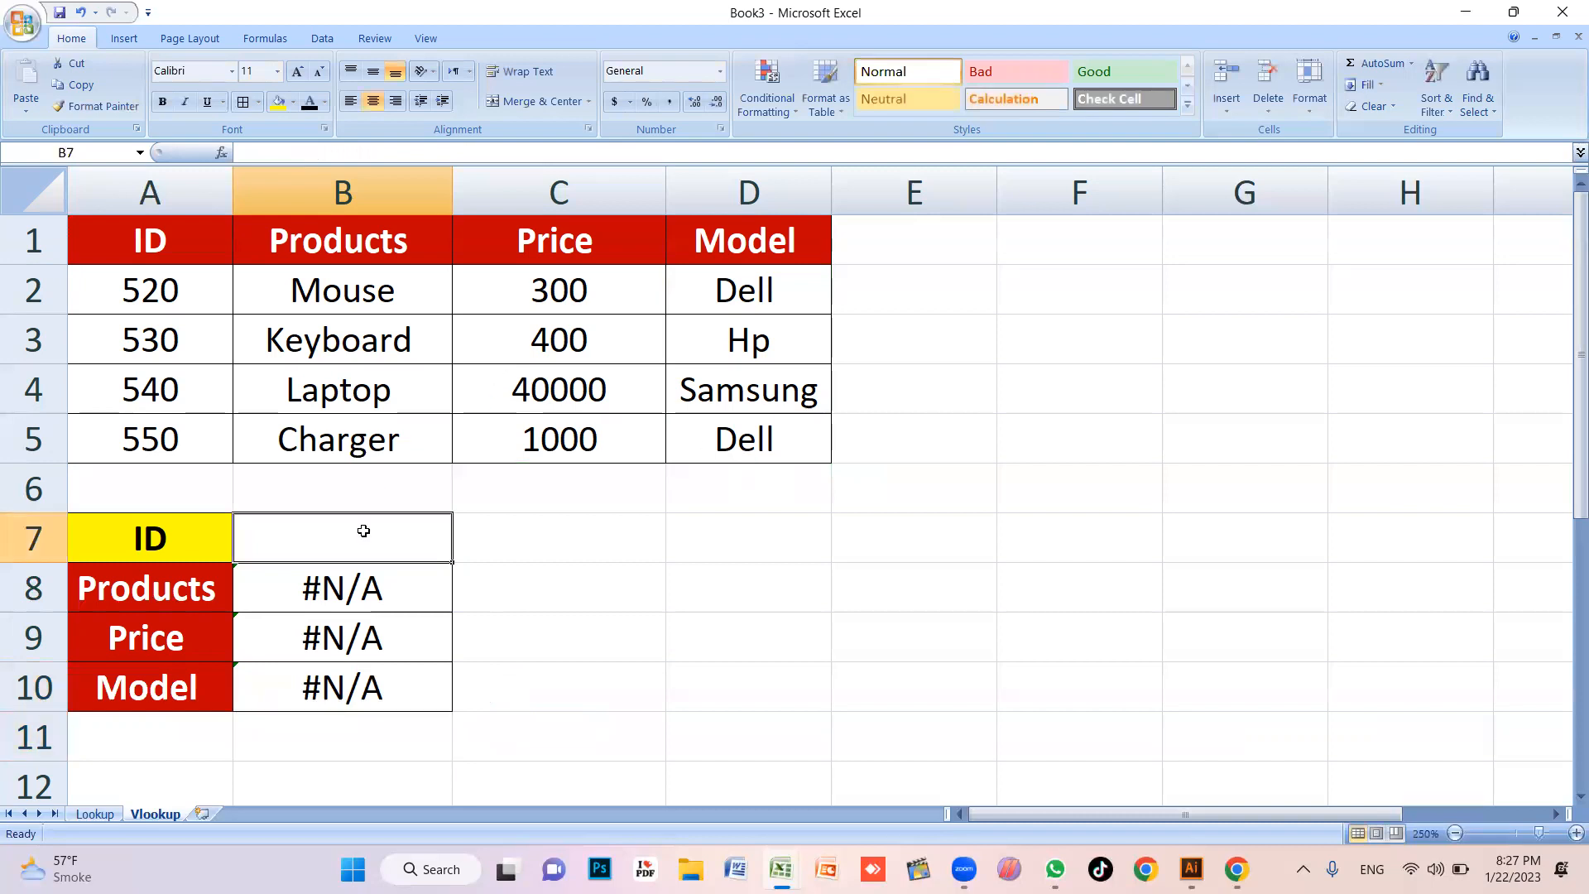
type("520")
key("Return")
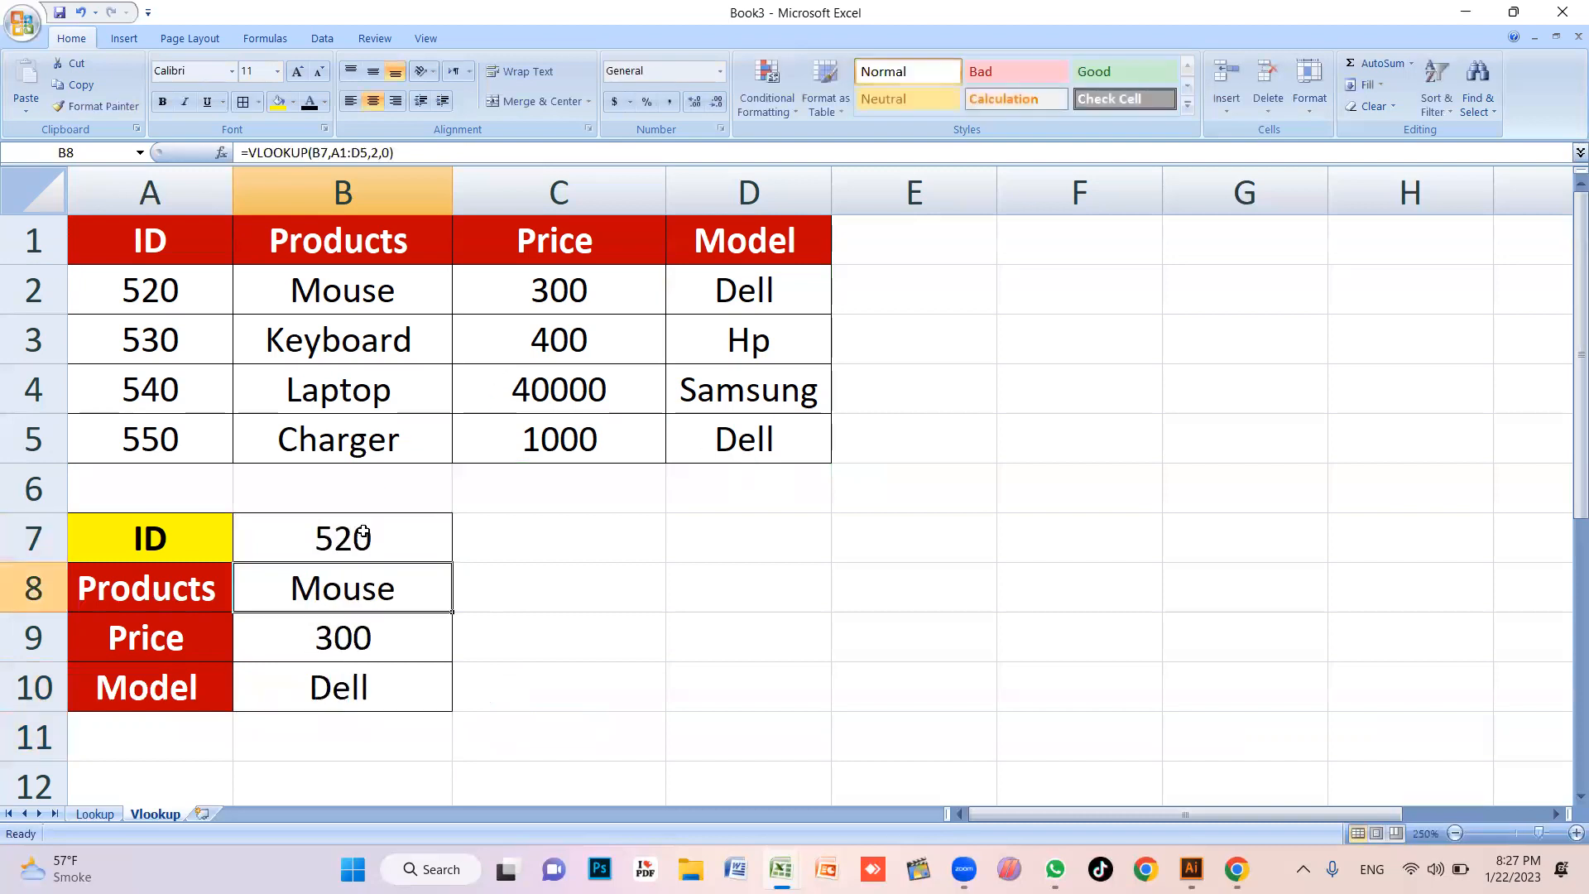
left_click(364, 534)
type("550")
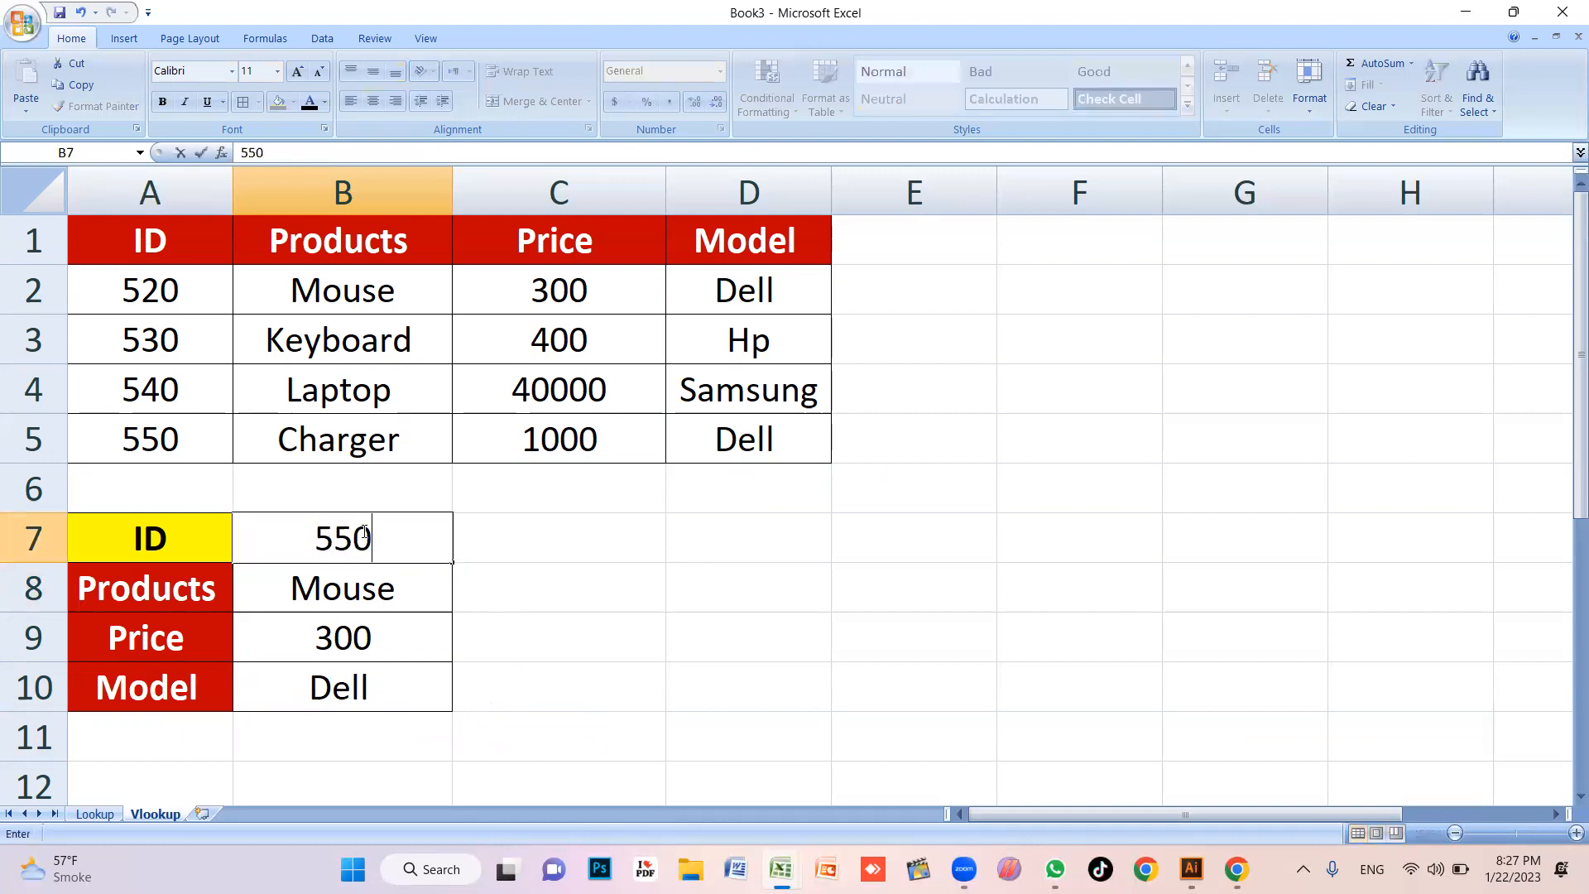
key("Return")
left_click(363, 534)
type("530")
key("Return")
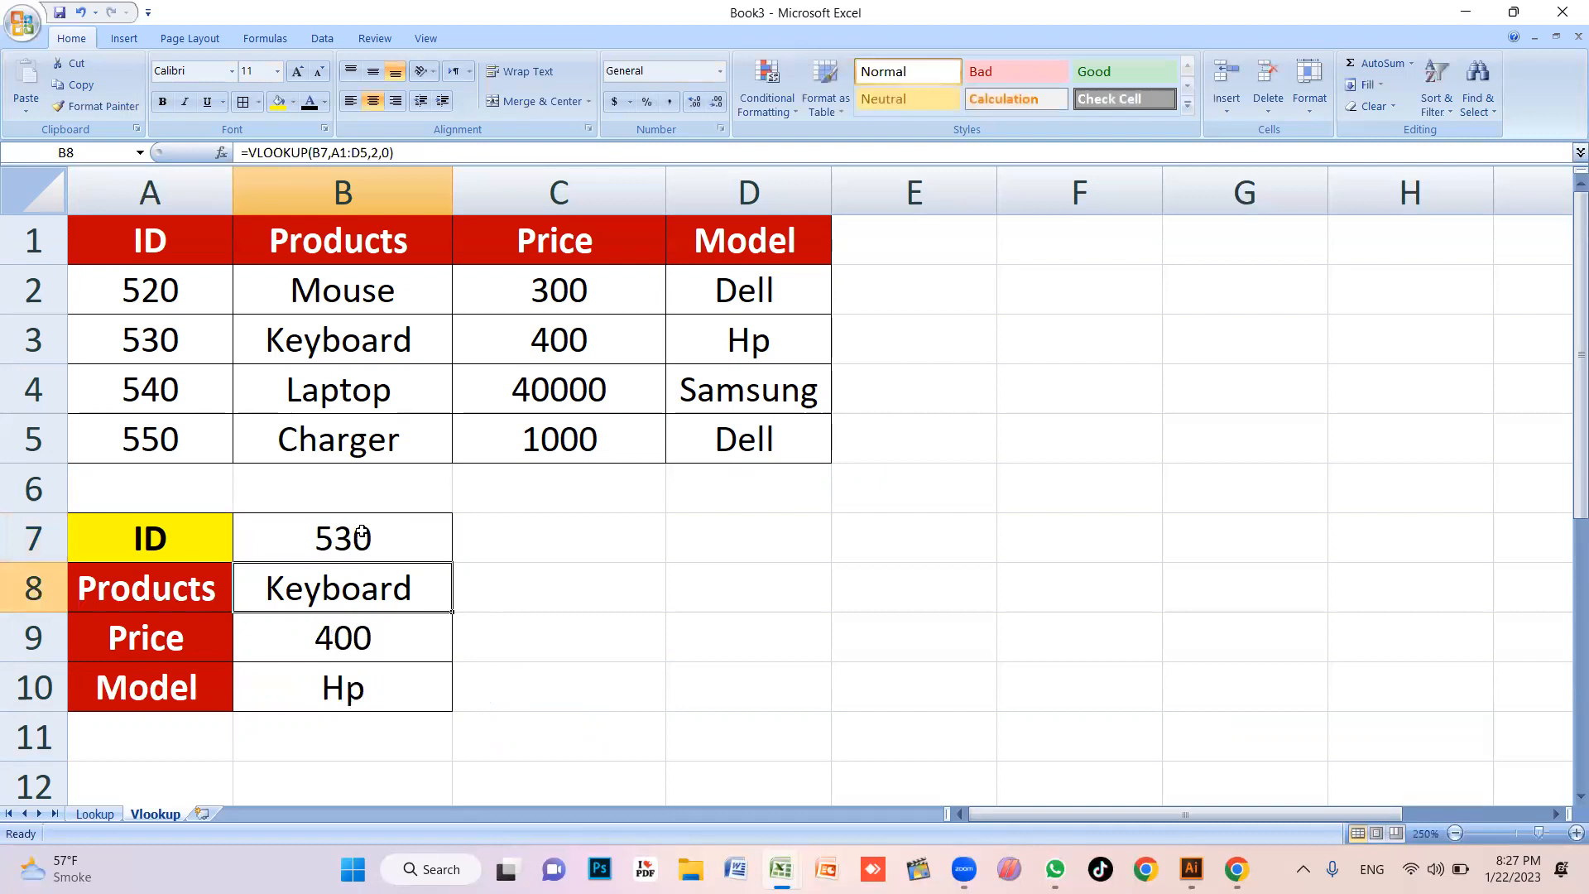
Examine the source table A1:D5 and compare the ID in B7 with the lookup results beneath it
left_click_drag(159, 248, 762, 430)
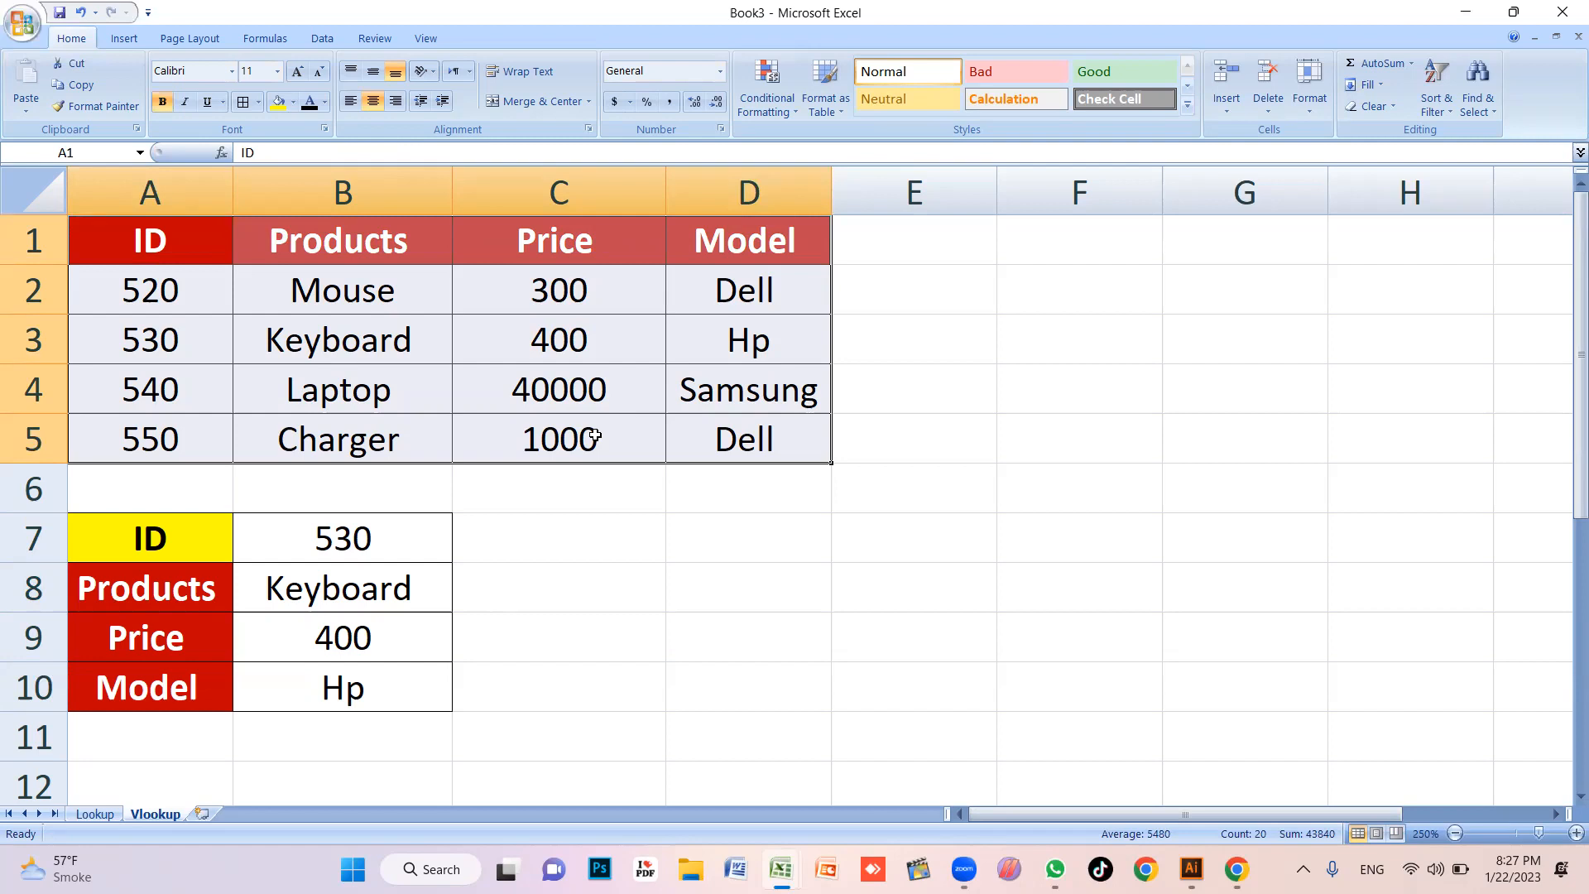
left_click(532, 599)
left_click(397, 551)
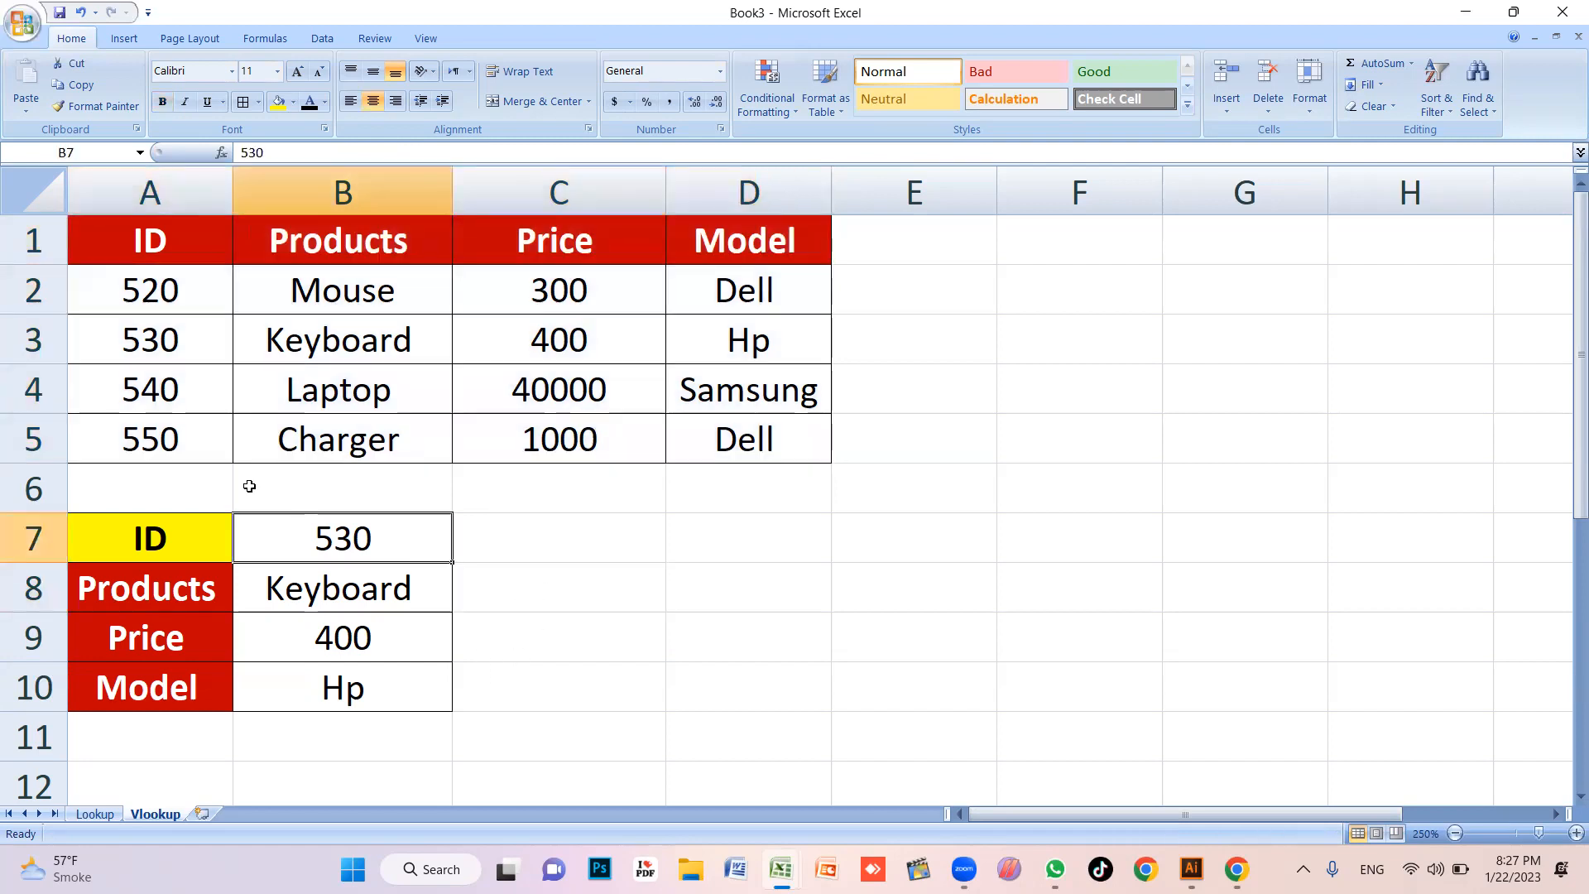
left_click(405, 658)
left_click(376, 543)
left_click(372, 664)
left_click(355, 543)
left_click(355, 666)
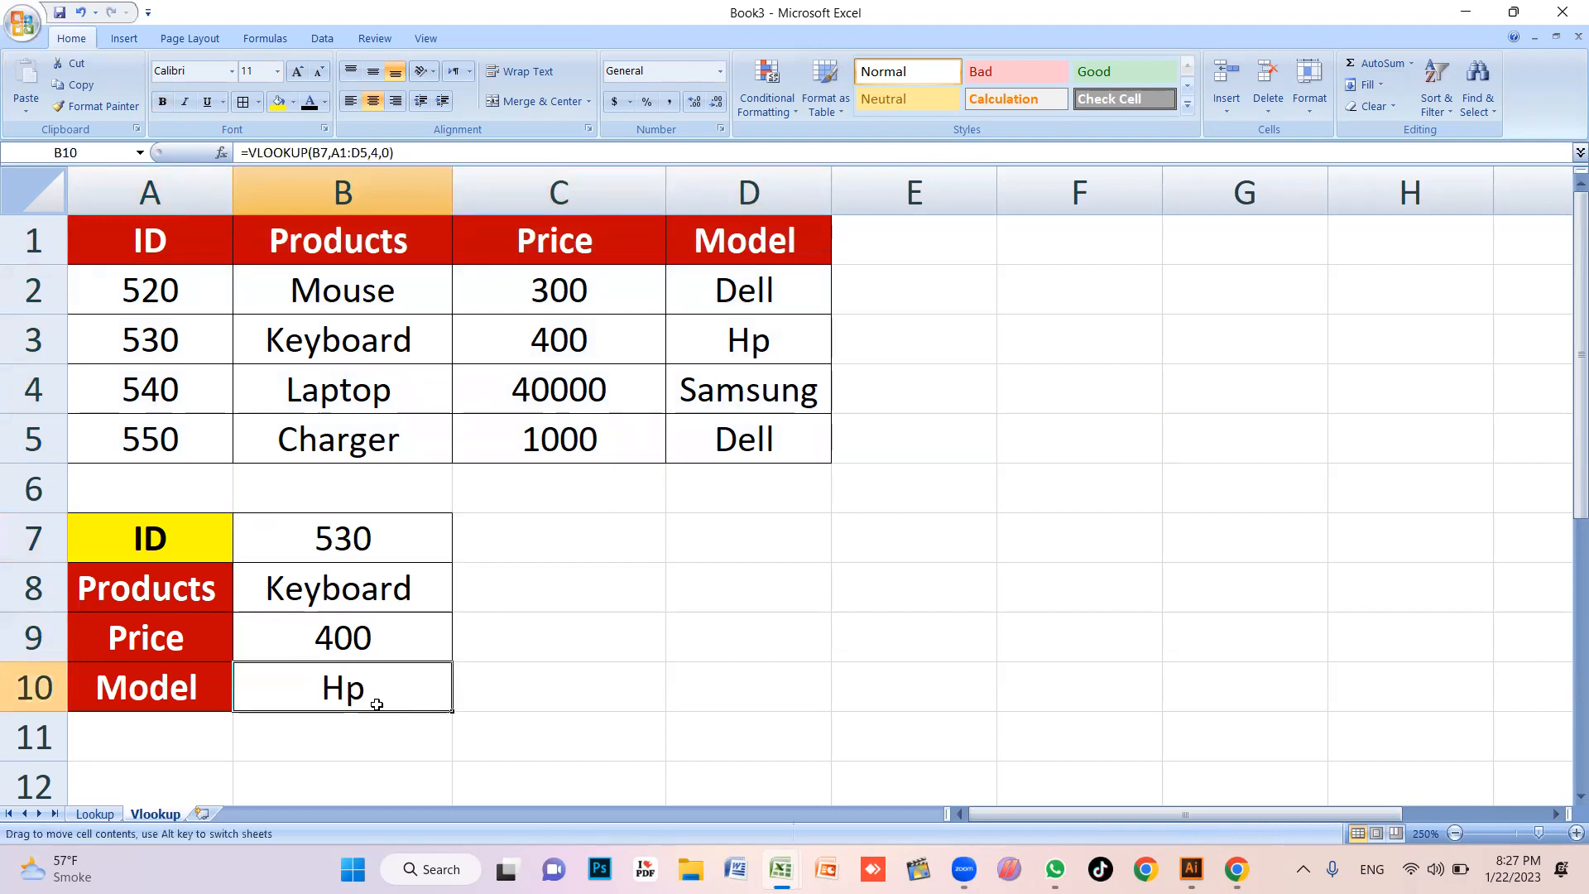
left_click(393, 553)
left_click(409, 666)
left_click(395, 559)
left_click(403, 686)
left_click(405, 566)
left_click(400, 675)
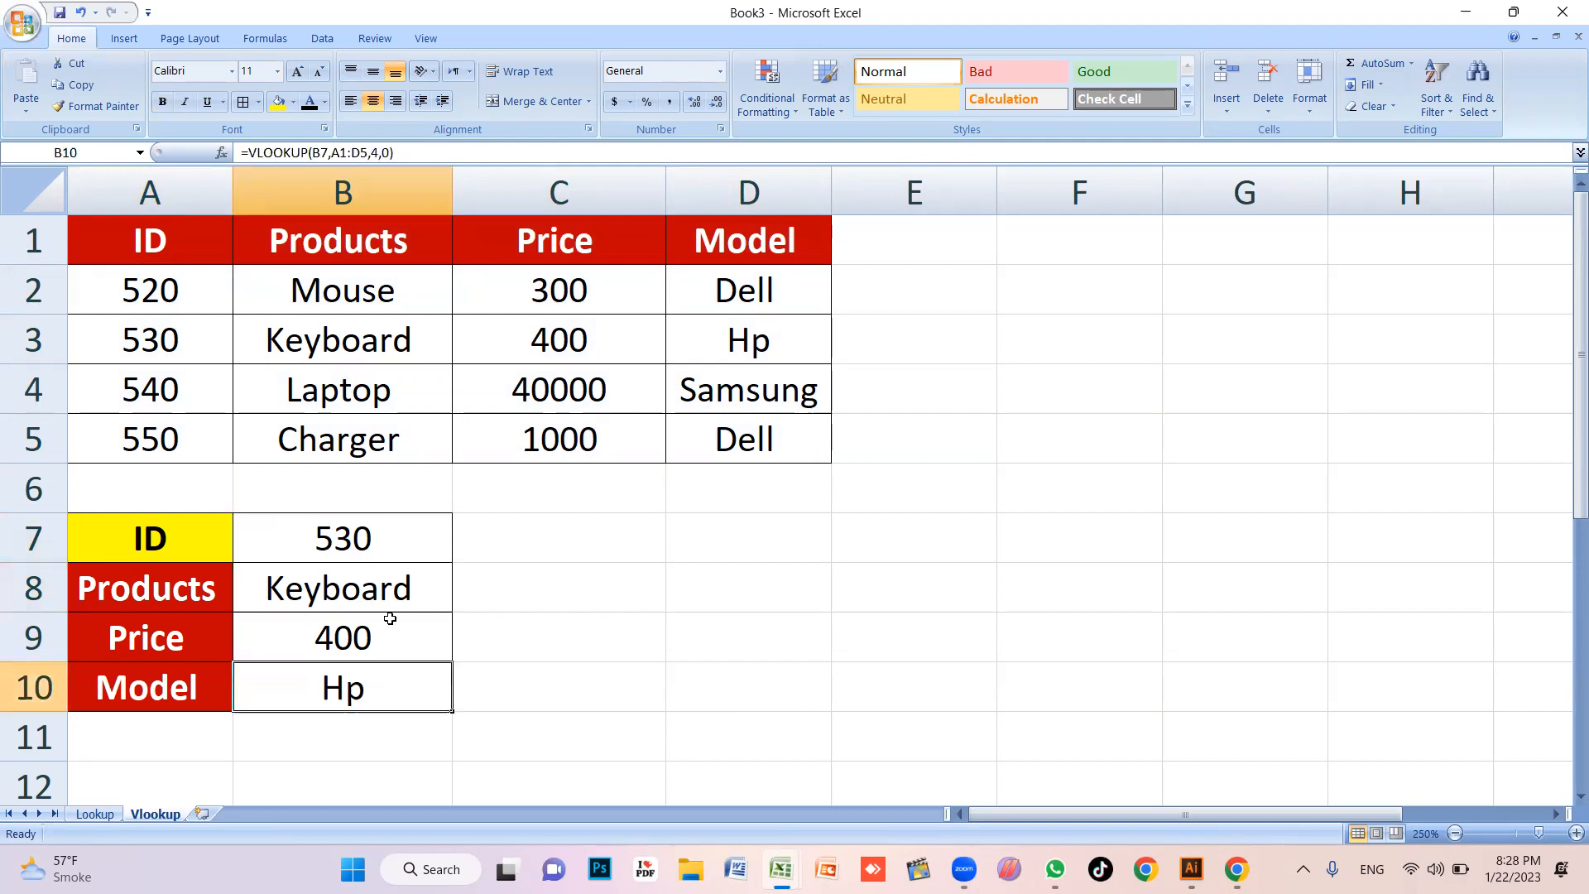
left_click(388, 545)
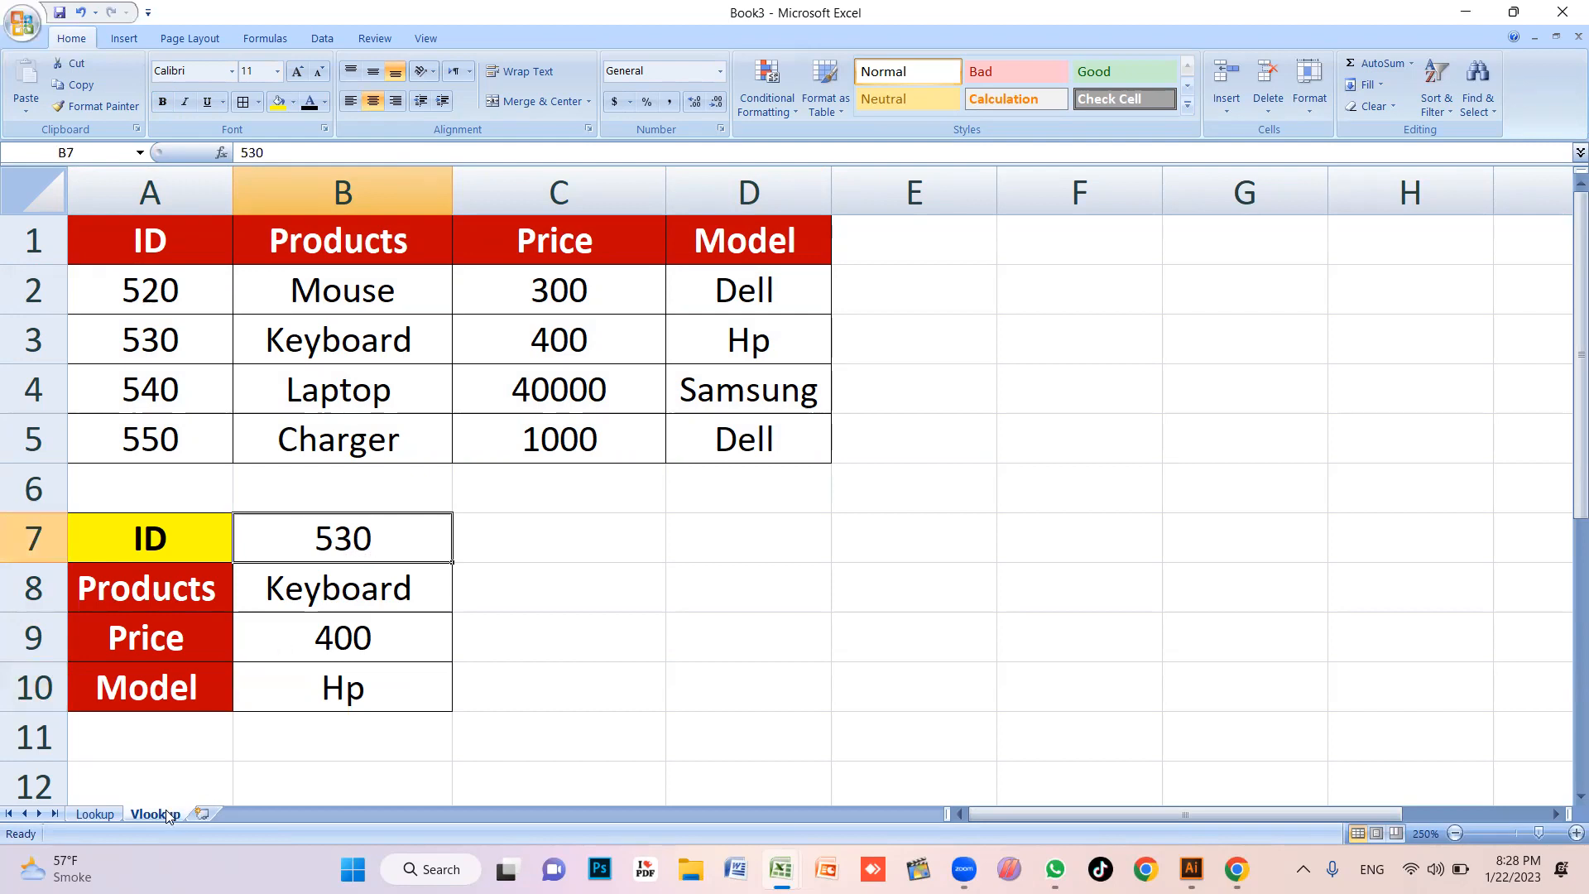
Create a copy of the Vlookup sheet at the end of the workbook
right_click(168, 817)
left_click(255, 664)
left_click(176, 741)
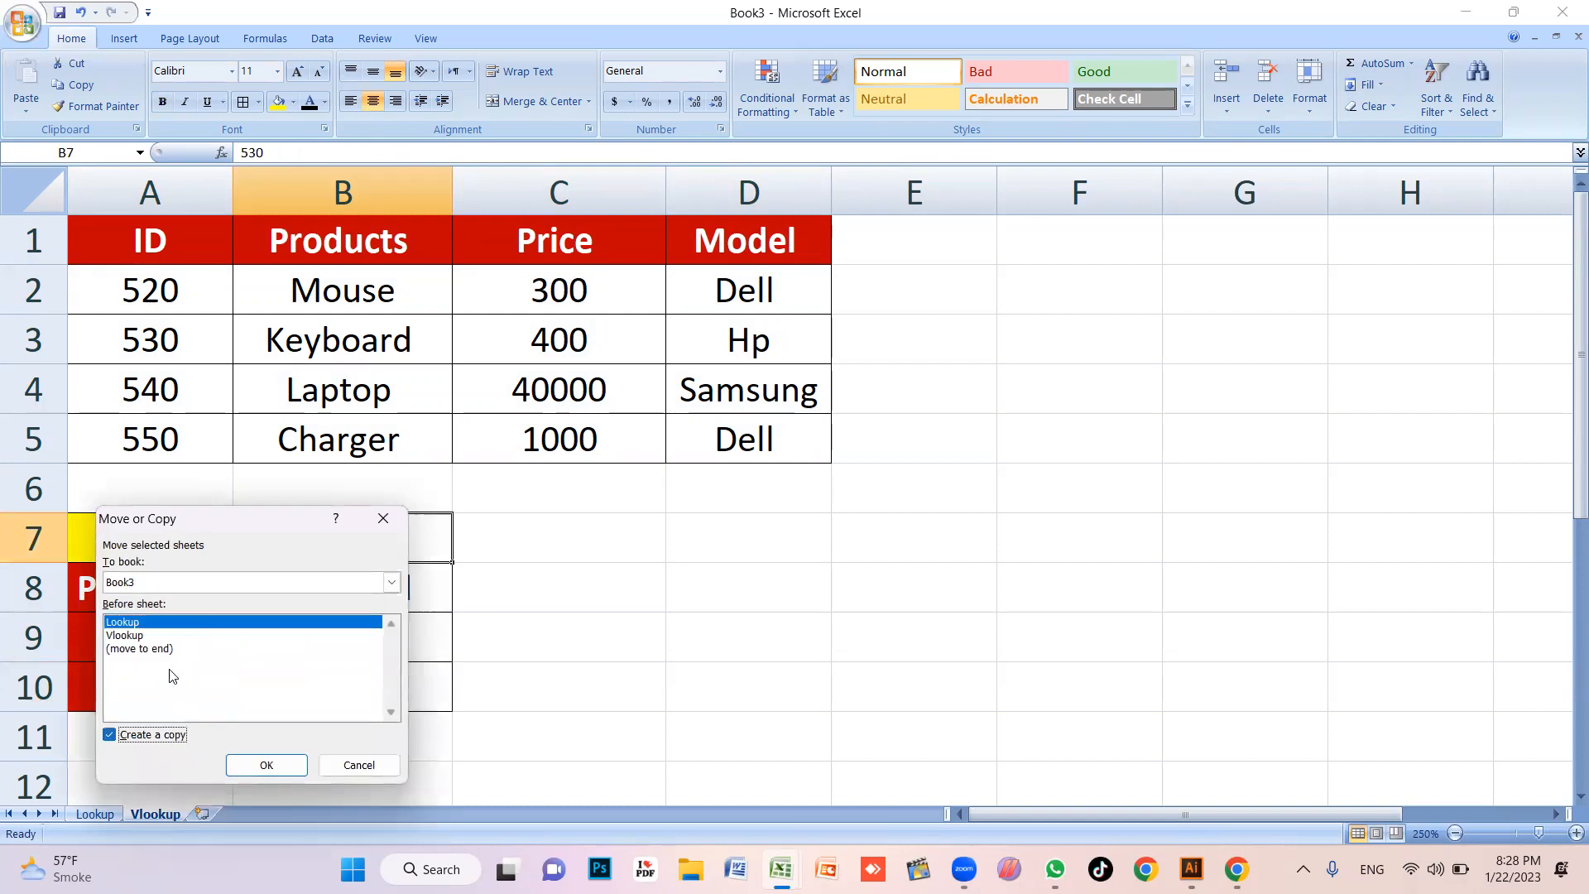
left_click(161, 649)
left_click(265, 769)
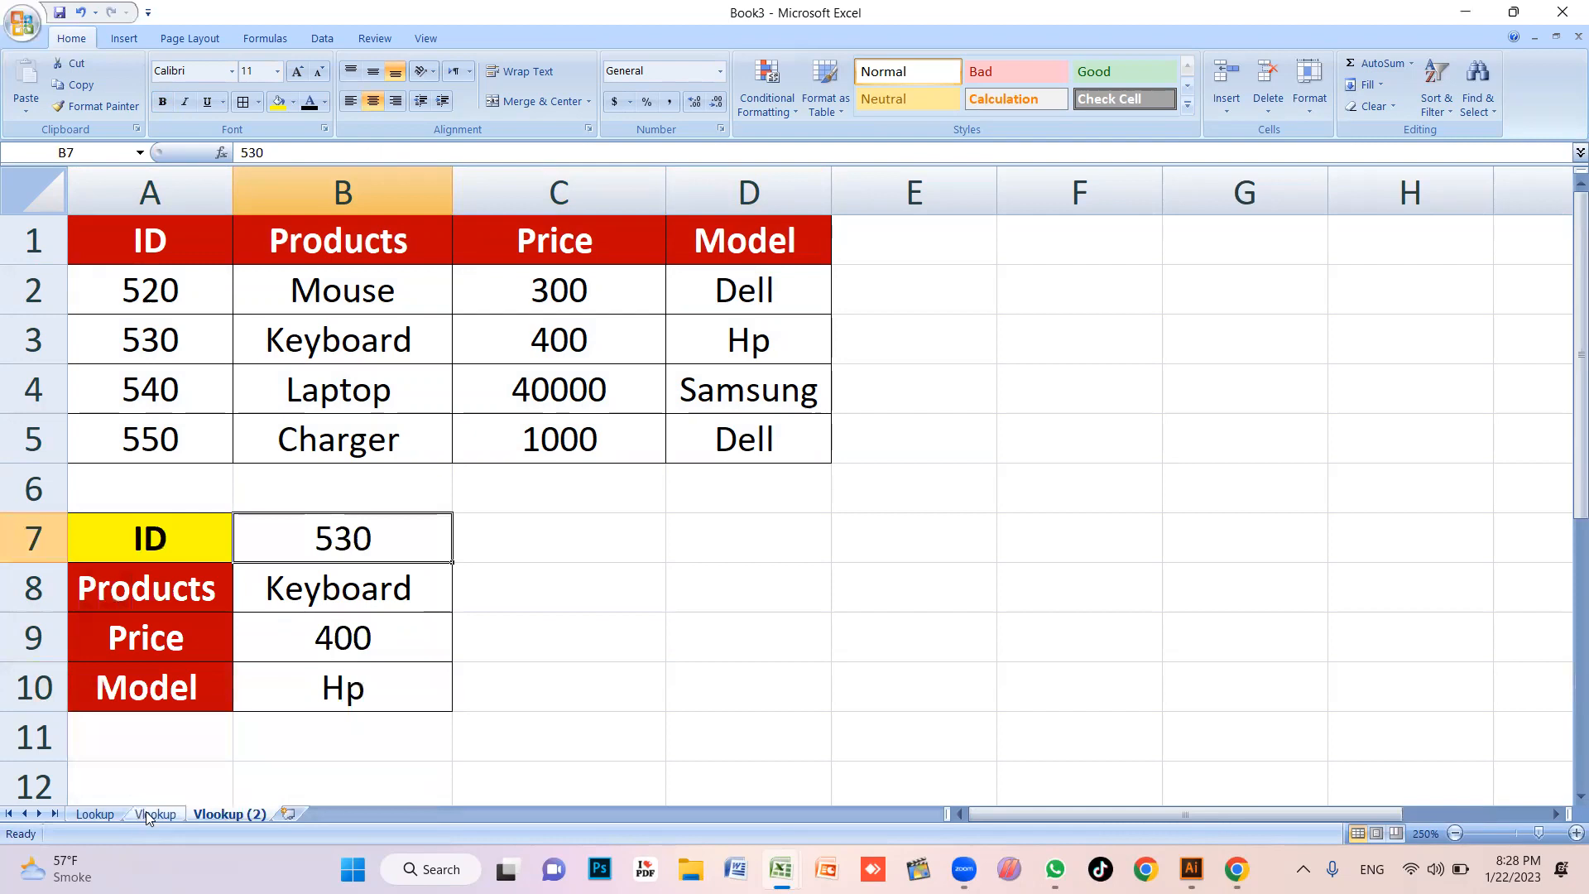
Rename the copied sheet as Hlookup
double_click(231, 816)
type("Hlookup")
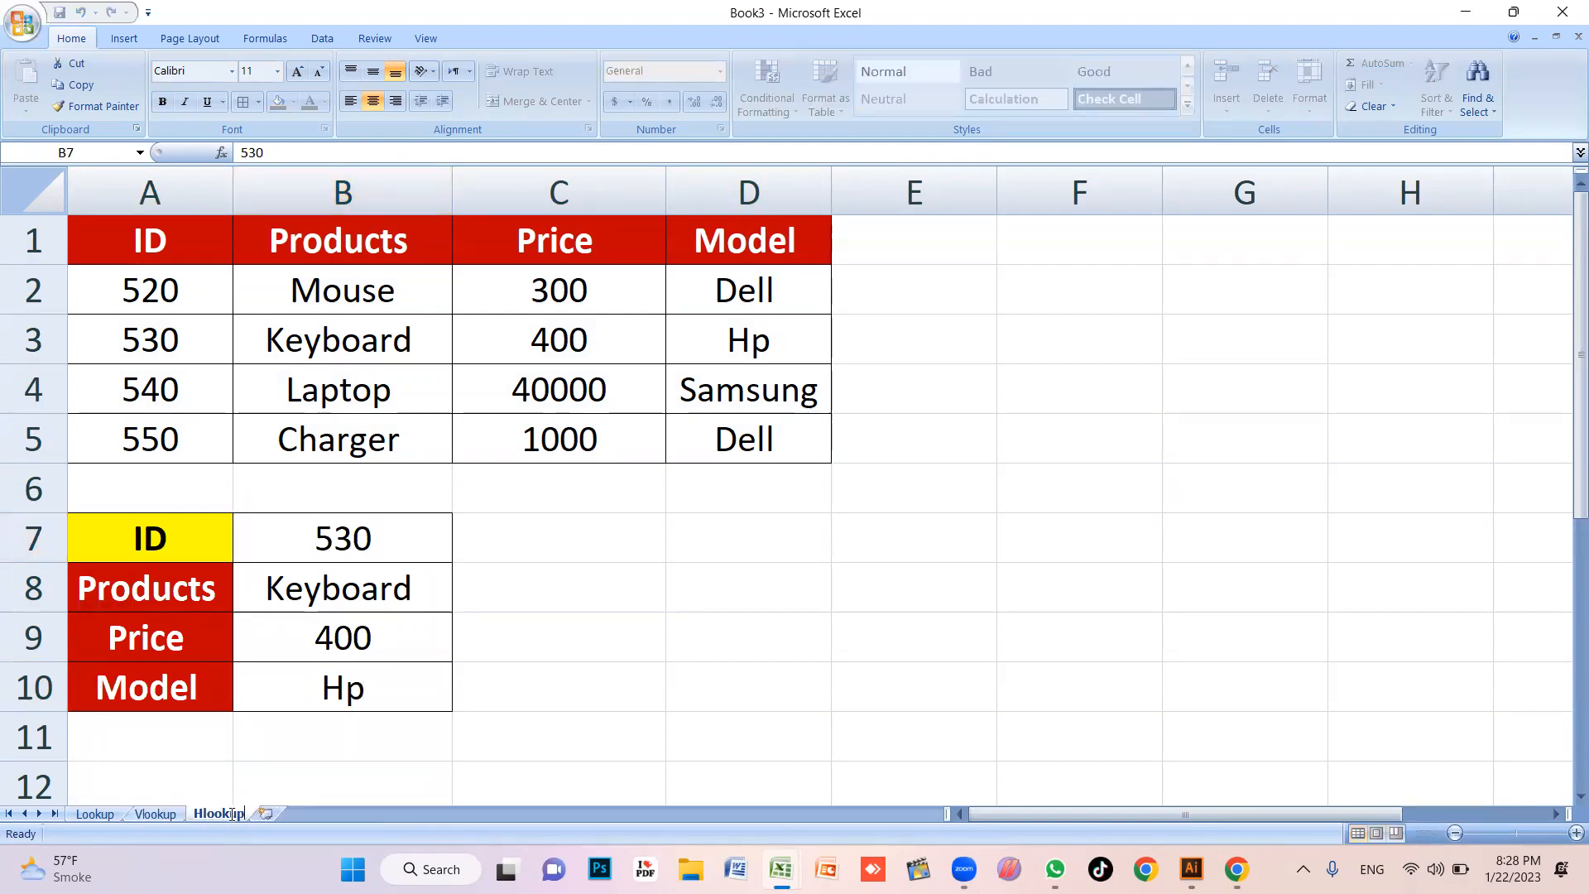
key("Return")
Copy the table A1:D5 and paste it transposed starting at cell E1
left_click(546, 625)
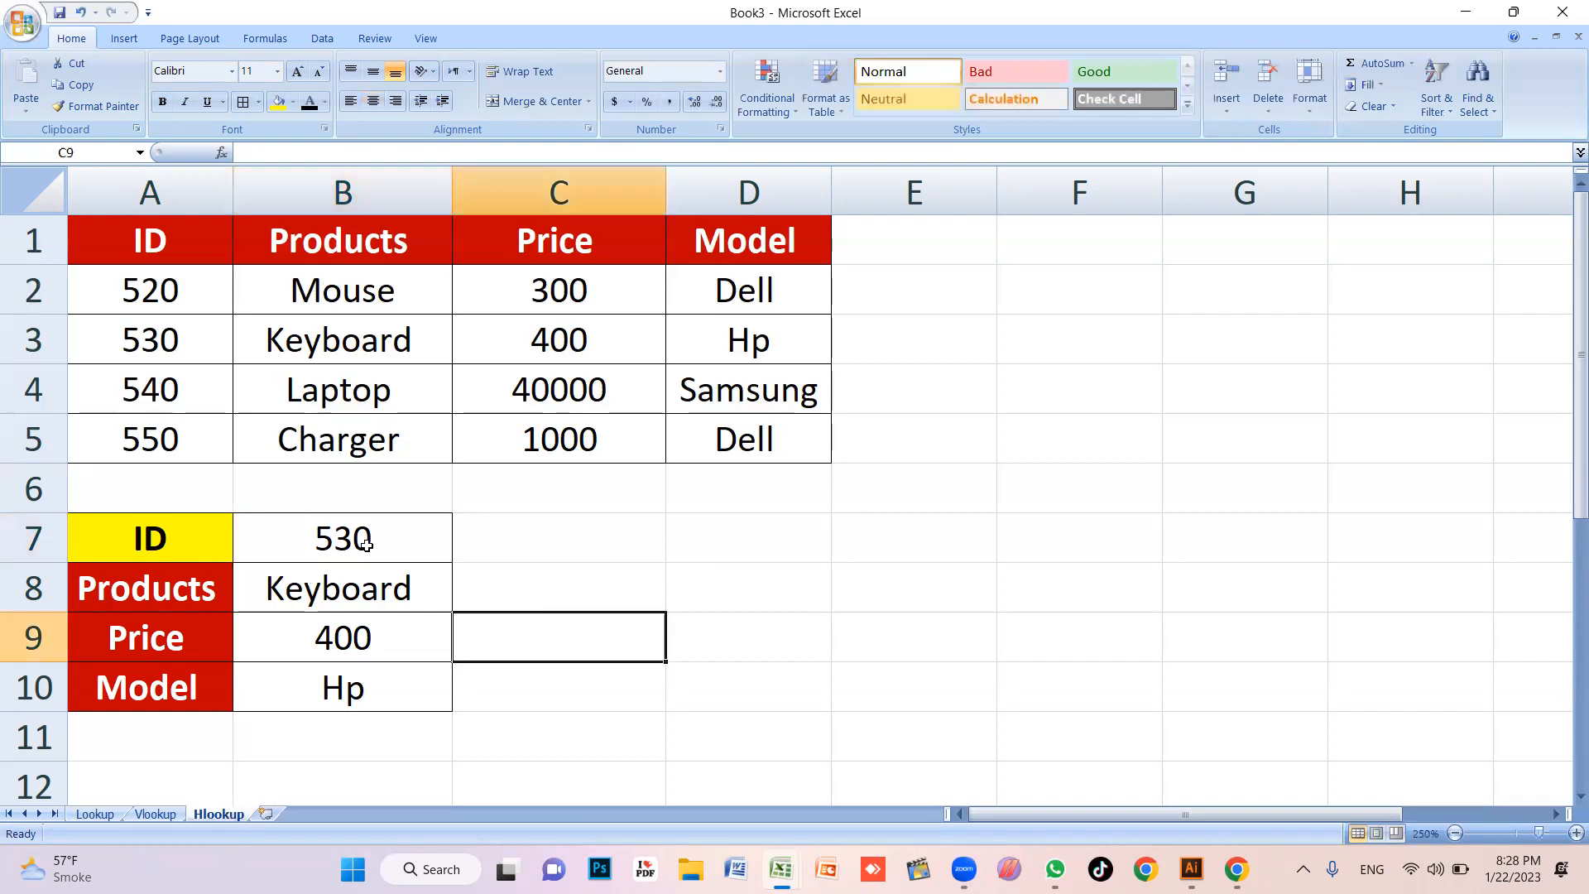
left_click(497, 509)
left_click(677, 517)
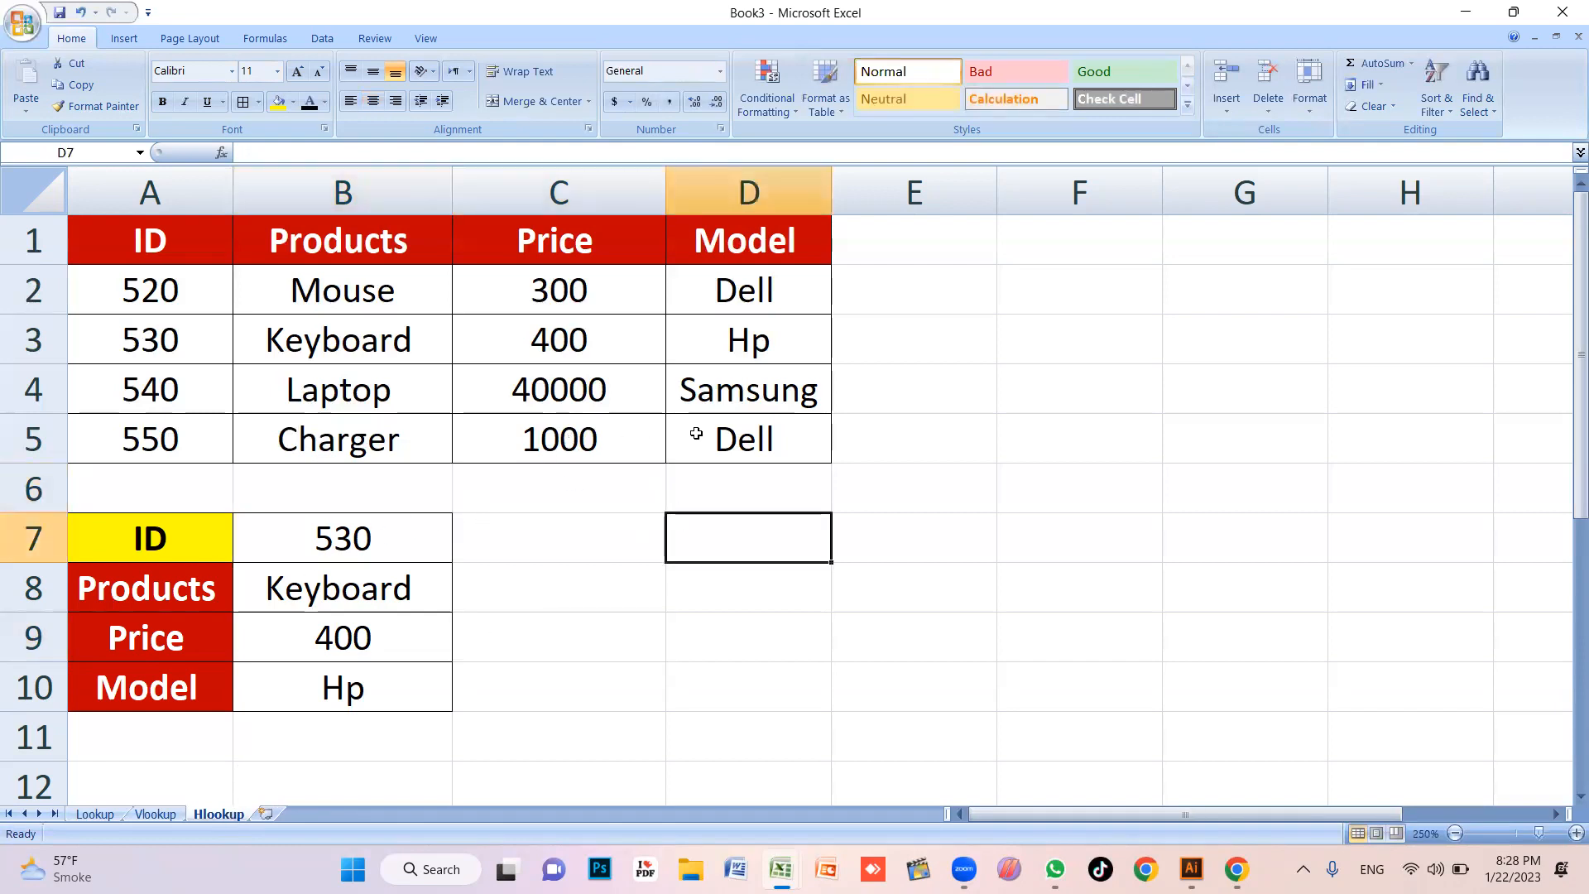
left_click_drag(782, 443, 174, 240)
key("ctrl+c")
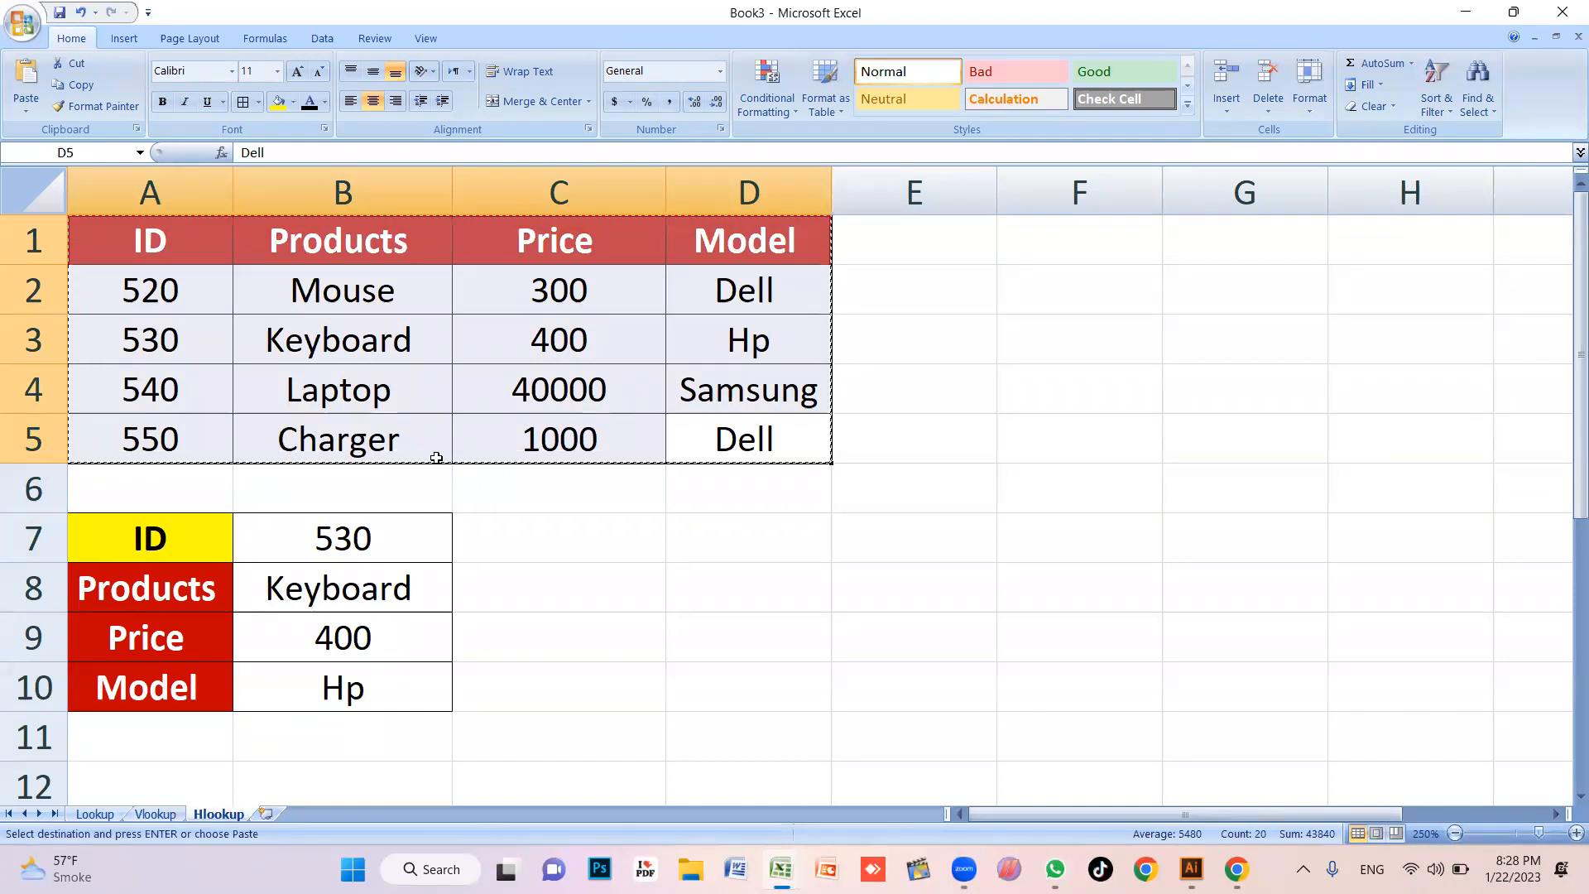
left_click(895, 262)
right_click(896, 254)
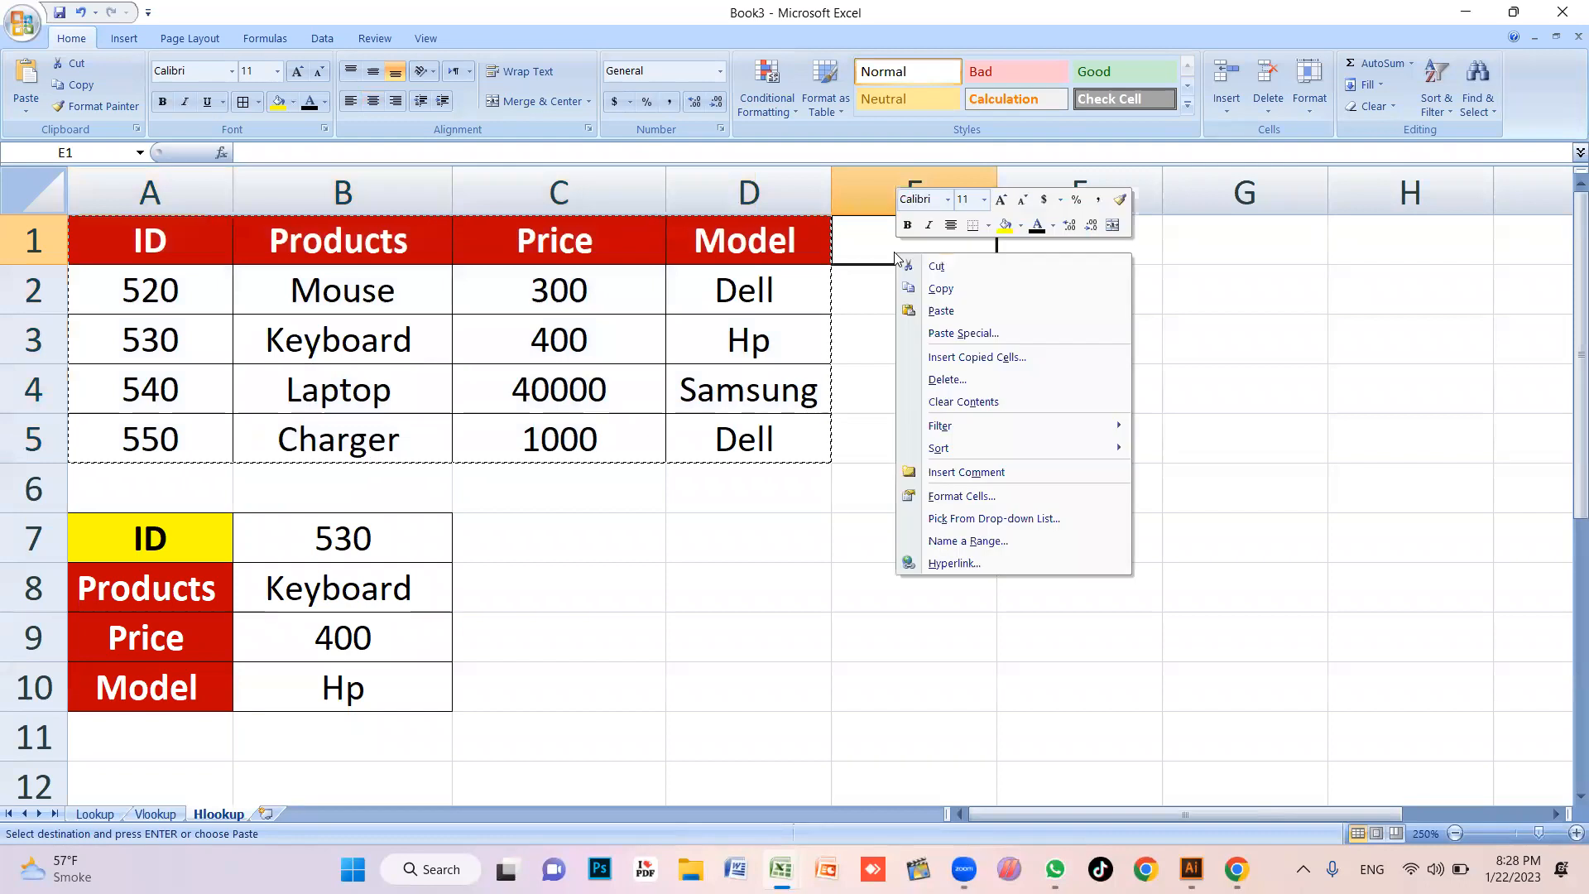
left_click(960, 332)
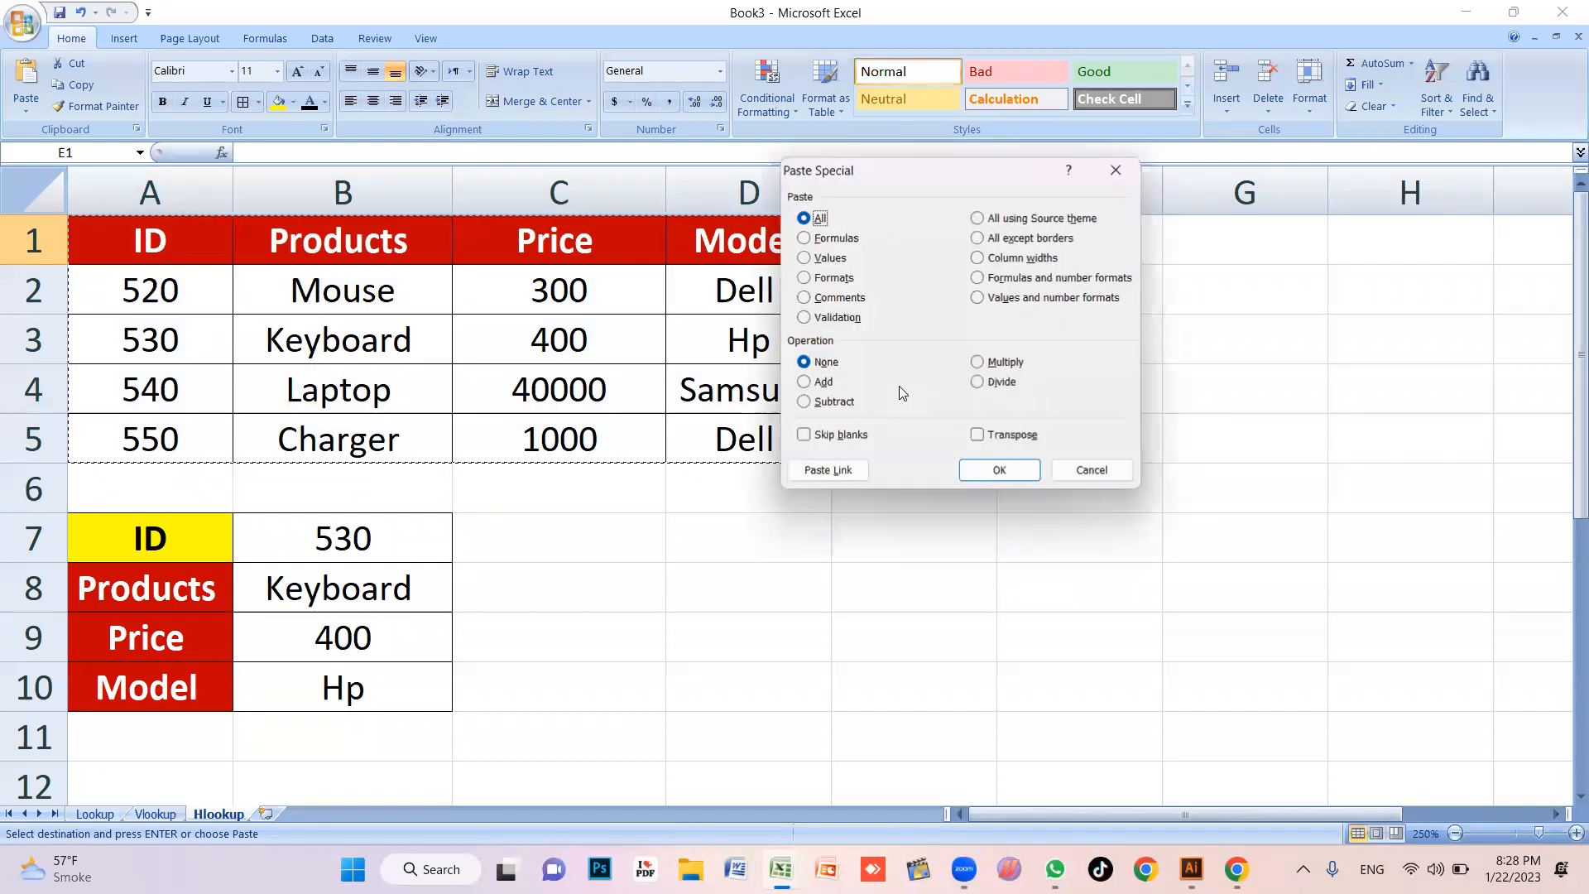
left_click(999, 438)
left_click(1000, 470)
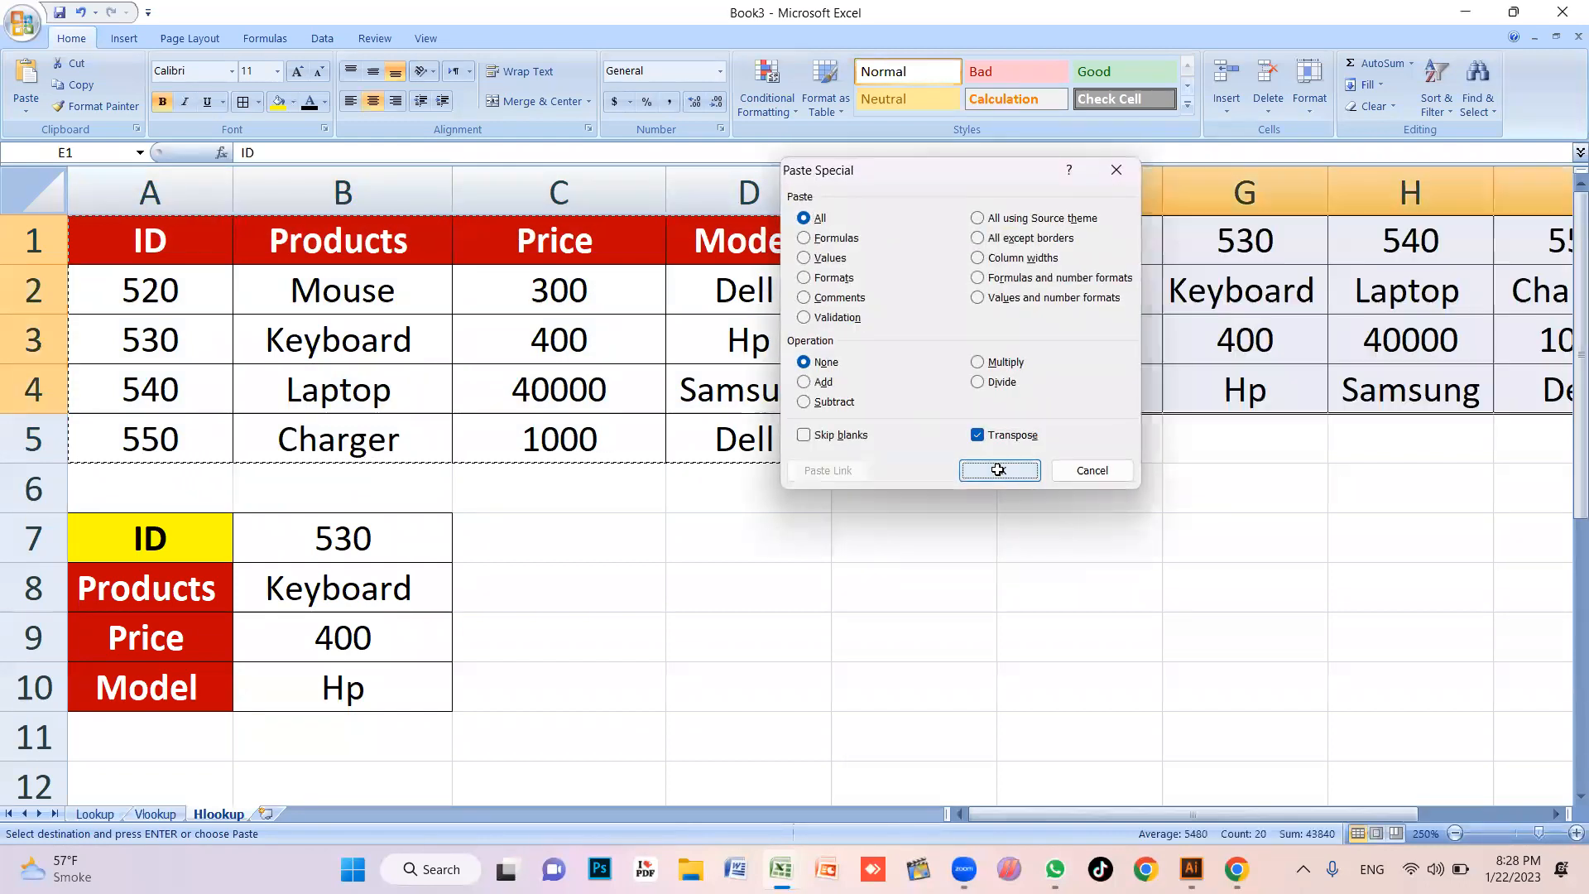
key("Escape")
Clear all contents and formatting from the original table in A1:D5
left_click(851, 550)
left_click_drag(809, 450, 90, 237)
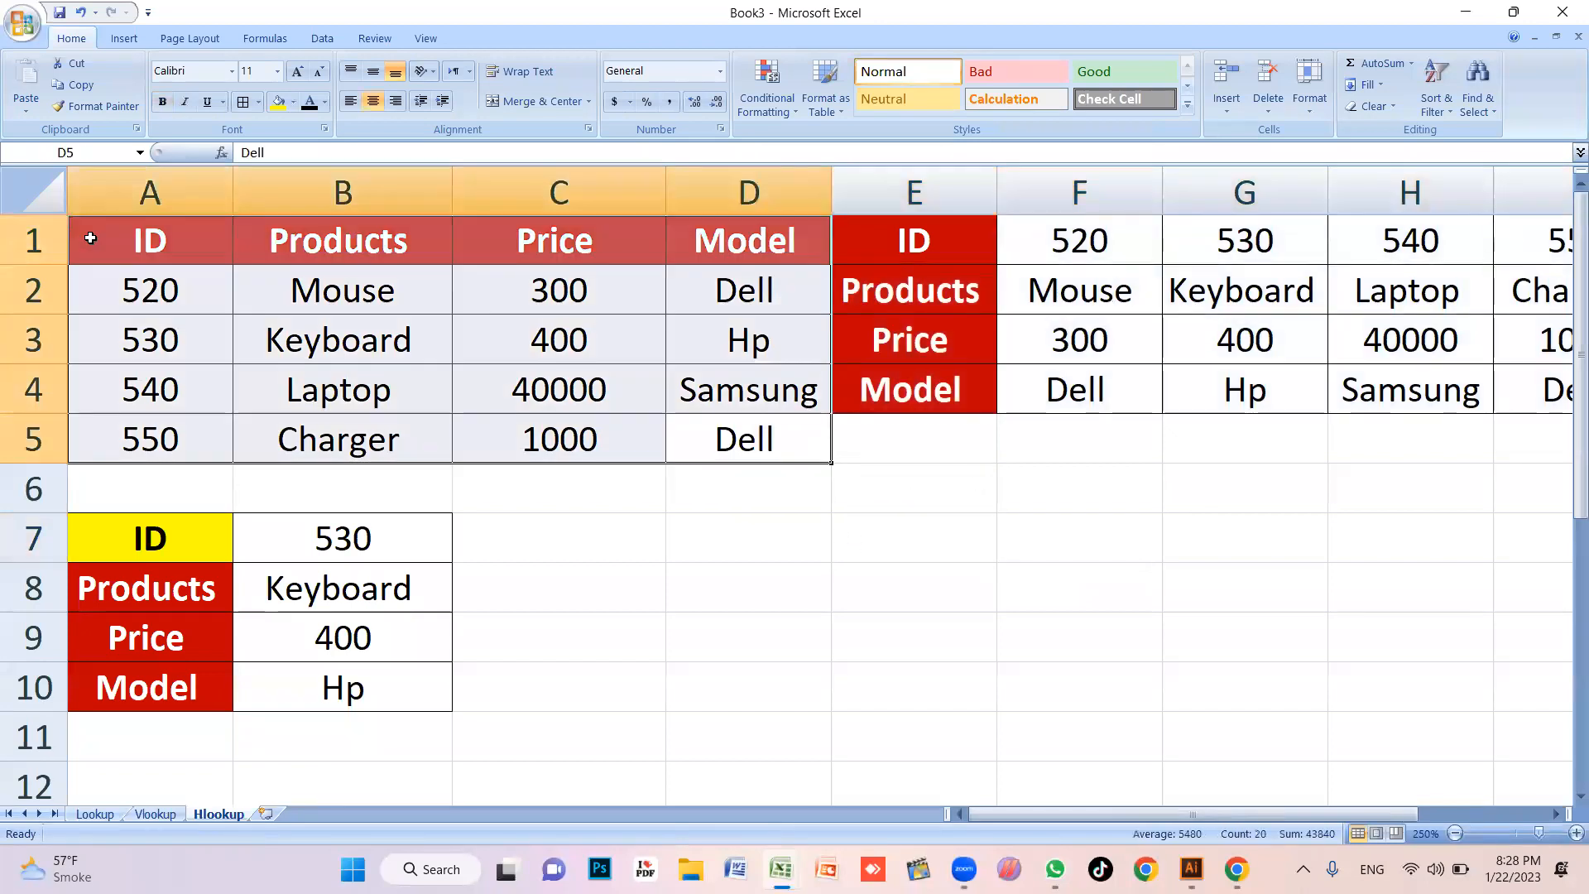
left_click(1375, 109)
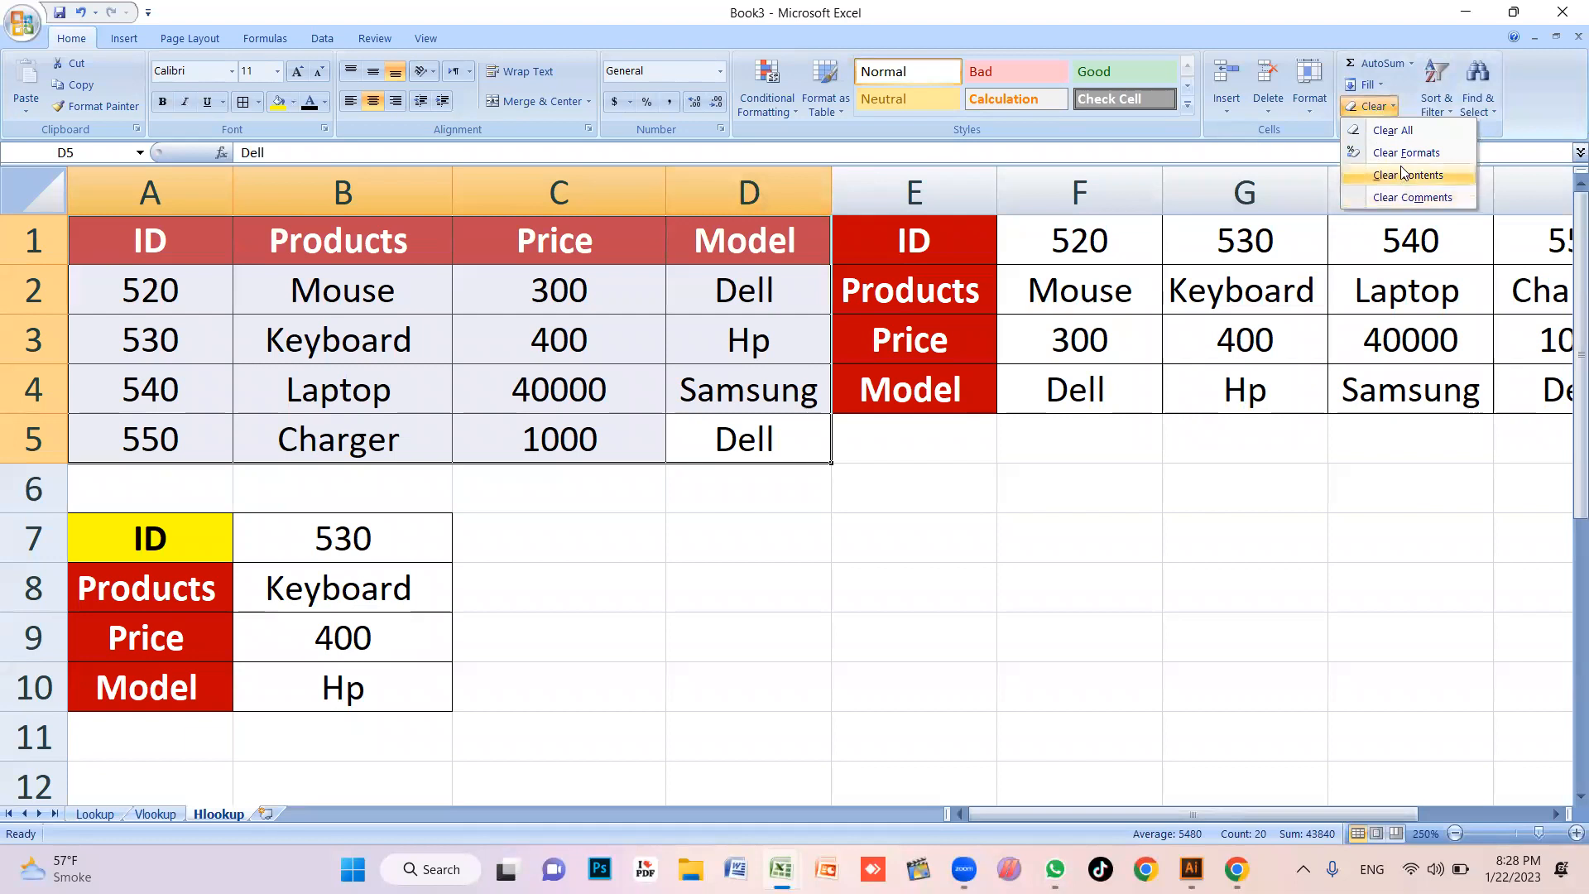
left_click(1399, 130)
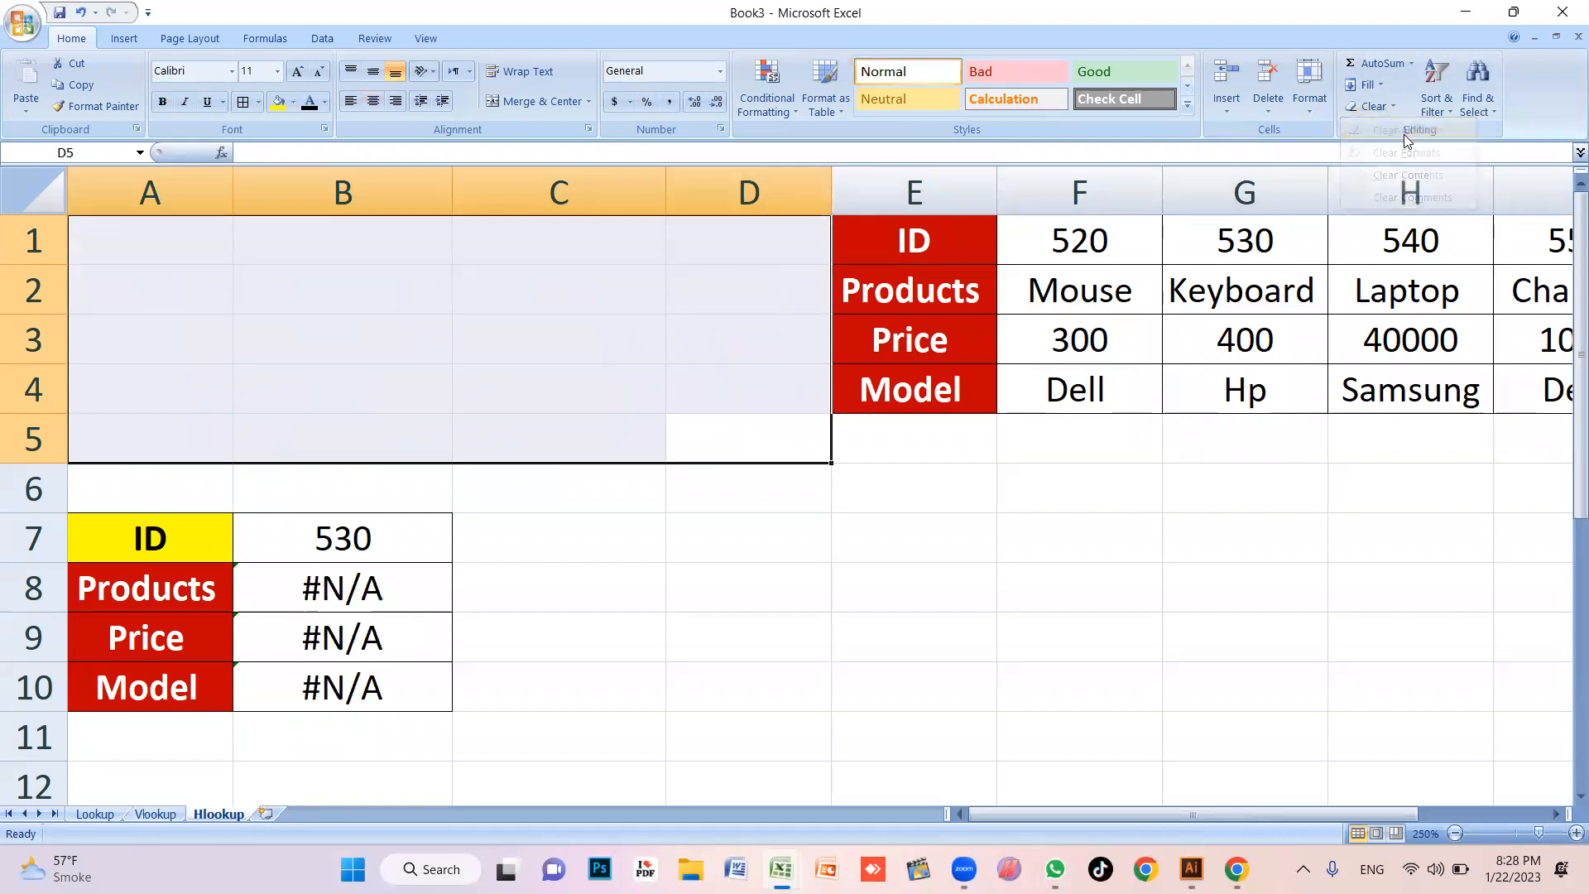
Cut the ID lookup block in A7:B11 and paste it at cell A1
left_click(908, 494)
left_click(748, 372)
left_click_drag(149, 538, 370, 728)
key("ctrl+x")
left_click(170, 229)
key("ctrl+v")
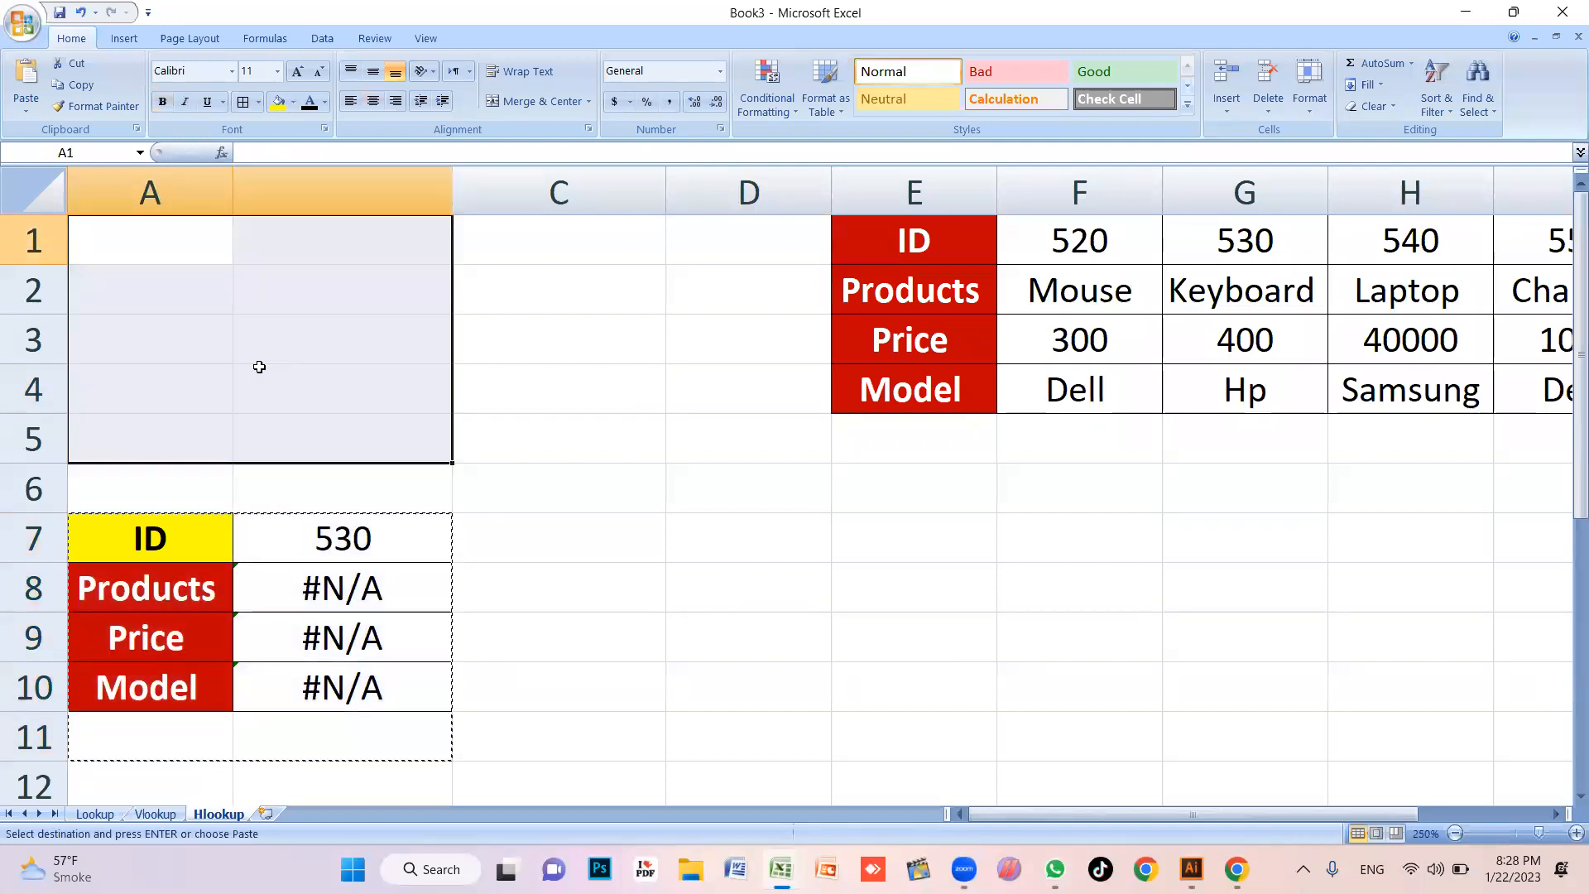
left_click(519, 492)
left_click(531, 522)
Delete the empty column D between the lookup block and the transposed table
left_click(735, 192)
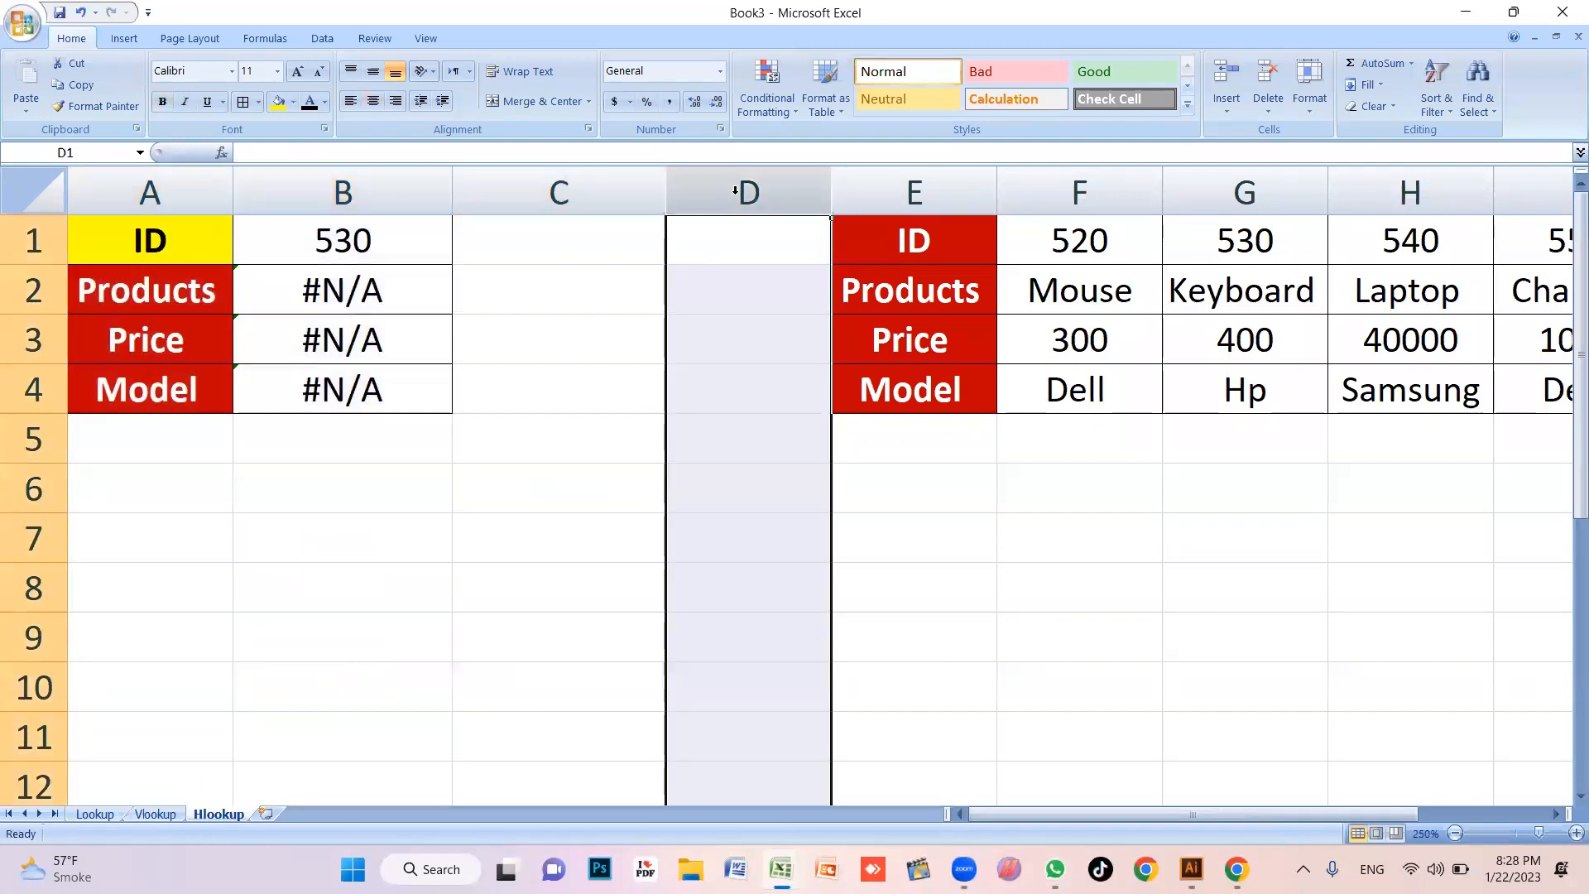
key("ctrl+minus")
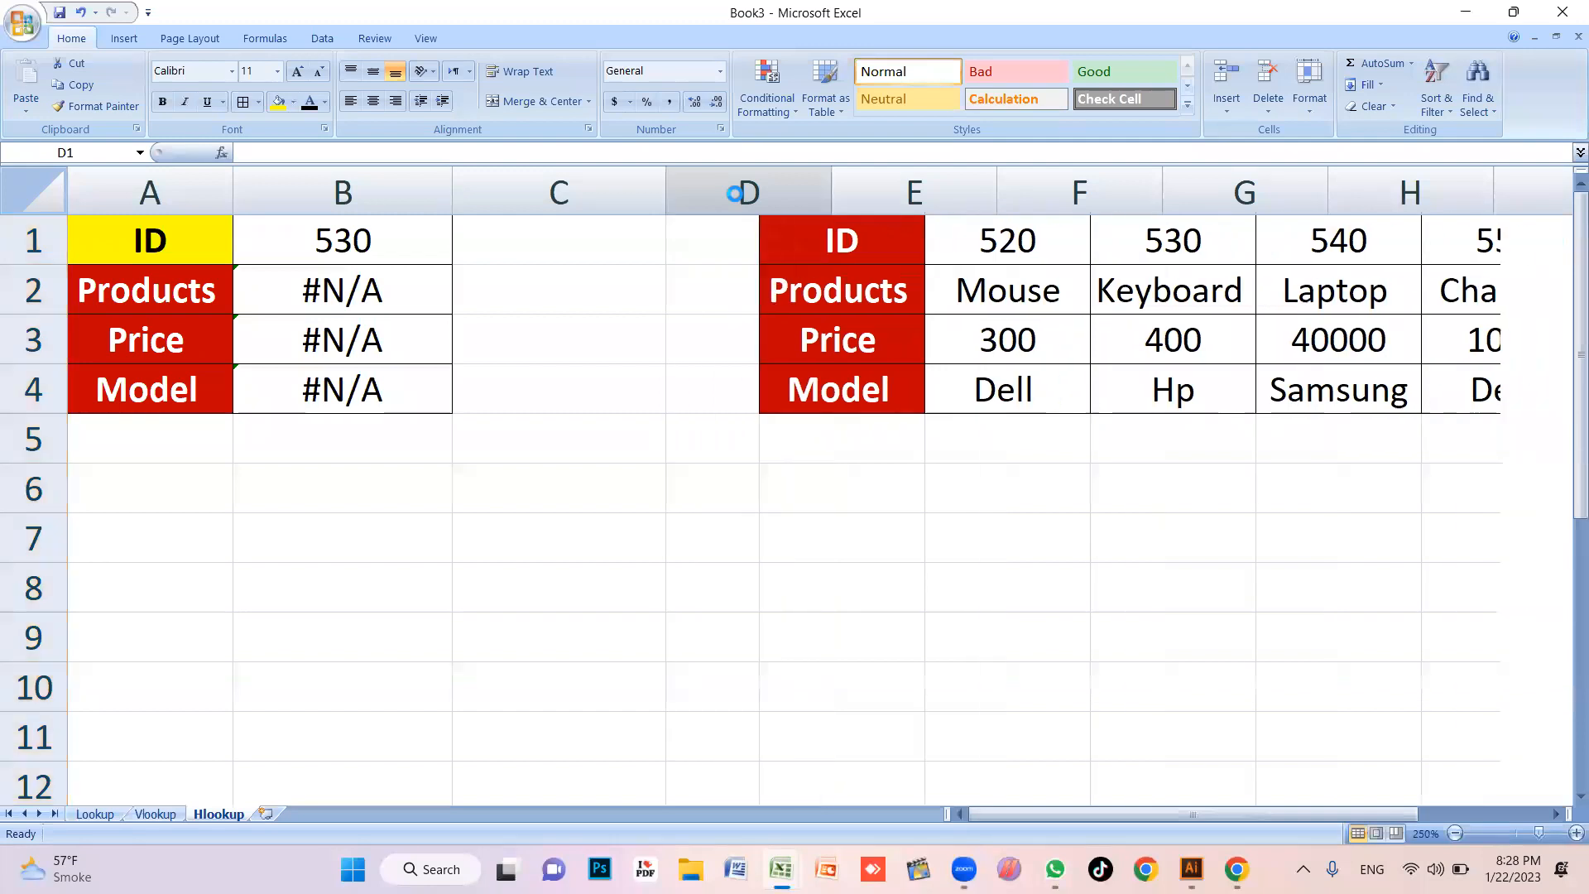
left_click(802, 604)
left_click(842, 538)
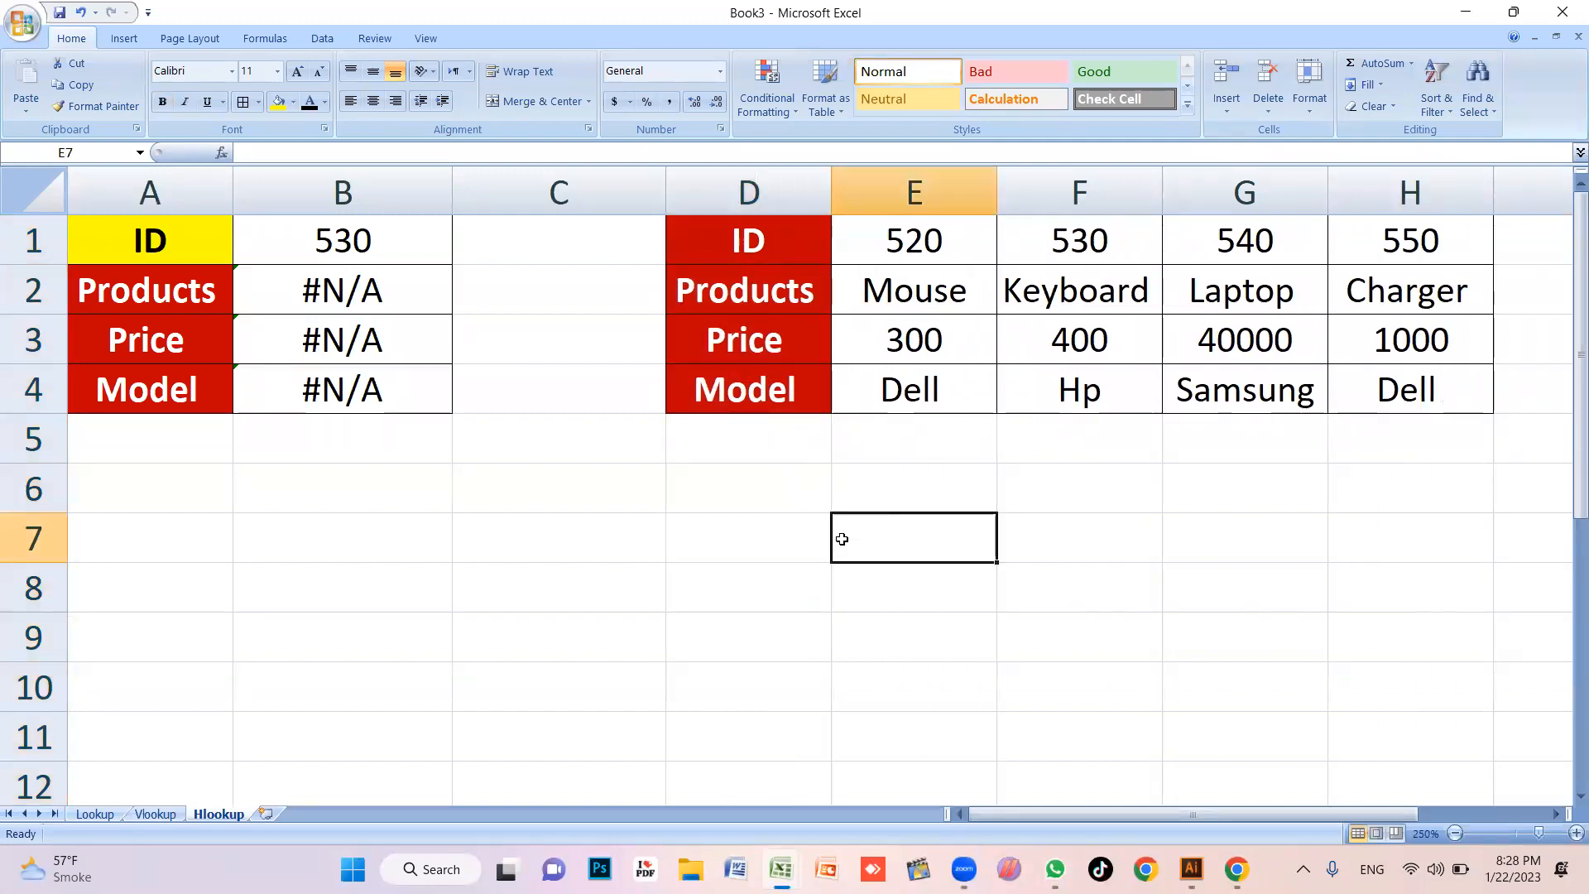
Add the row labels "Stock" in D5 and "remaining" in D6, and fit column D's width to its contents
left_click(791, 439)
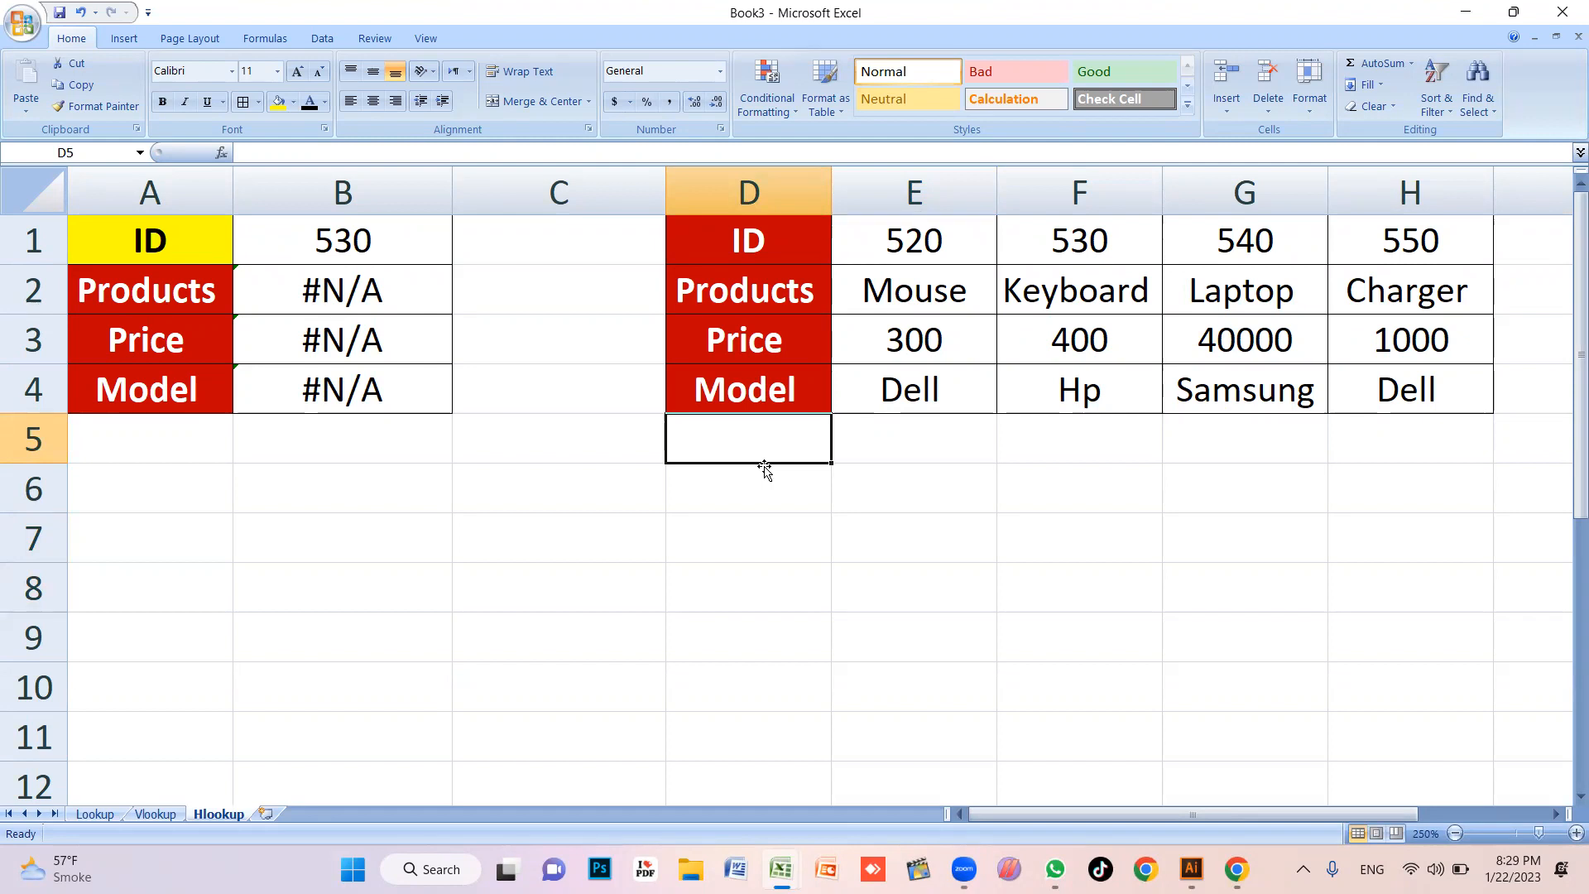
type("Stock")
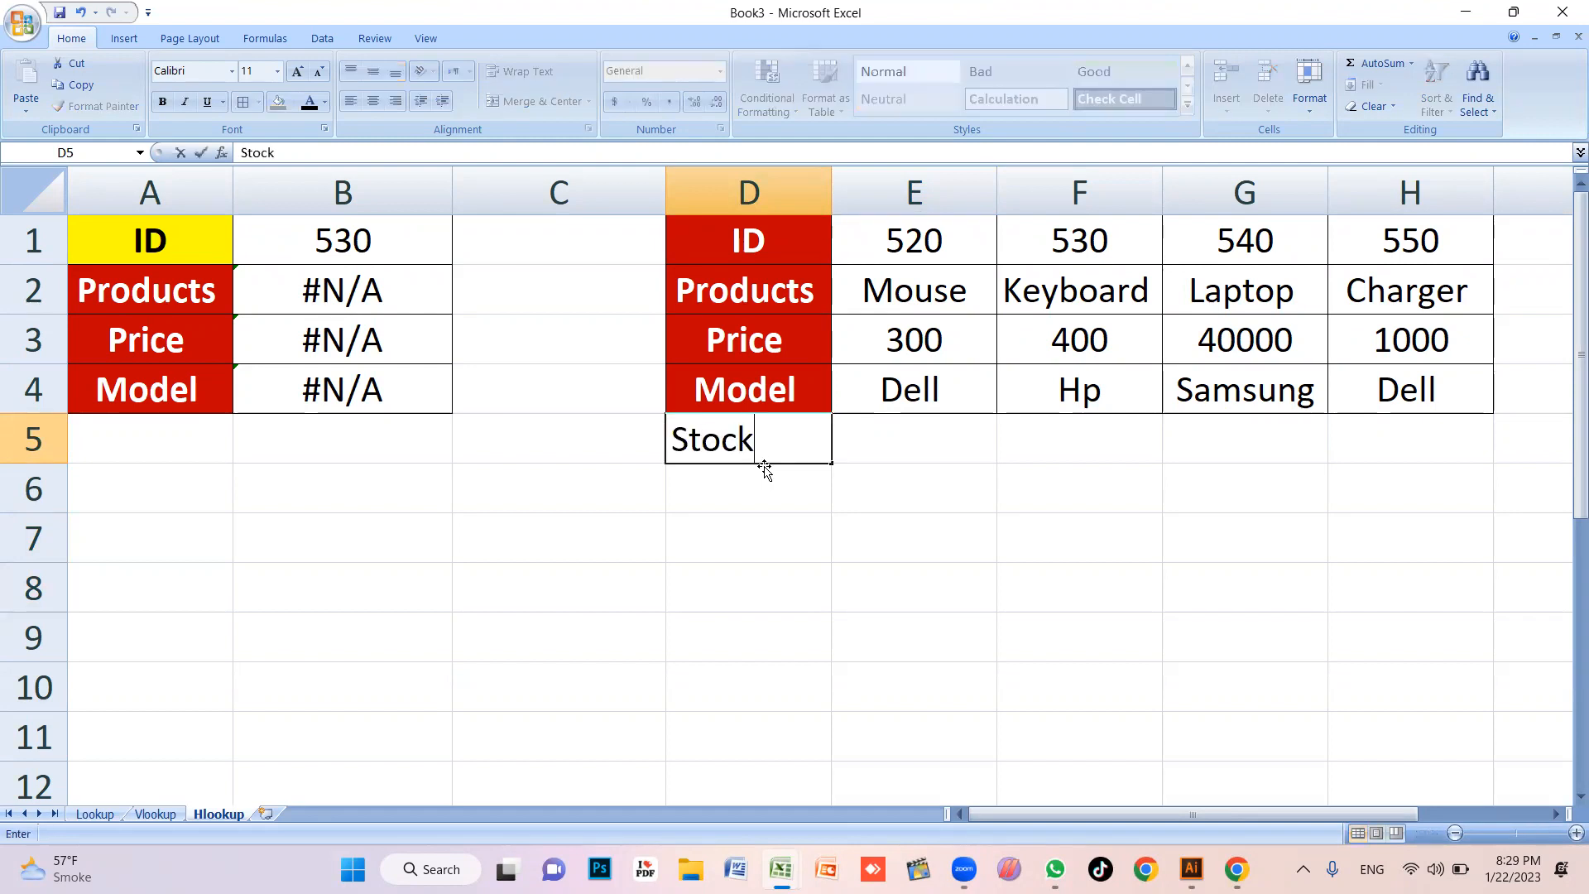
key("Return")
type("remianin")
key("BackSpace")
key("BackSpace")
key("BackSpace")
key("BackSpace")
key("BackSpace")
type("aining")
key("Return")
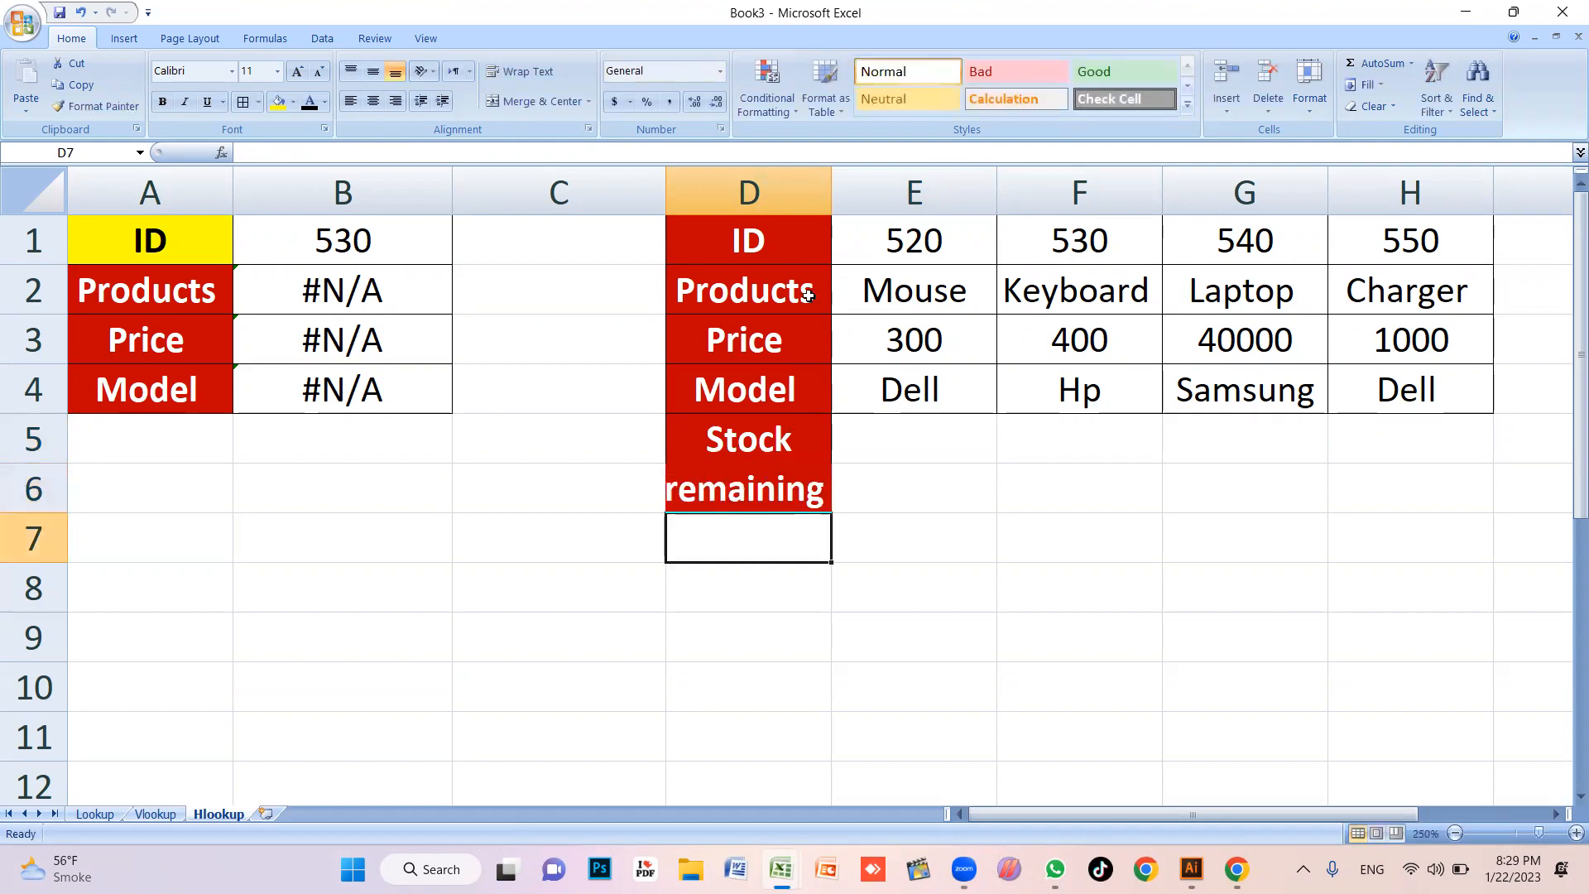
double_click(832, 192)
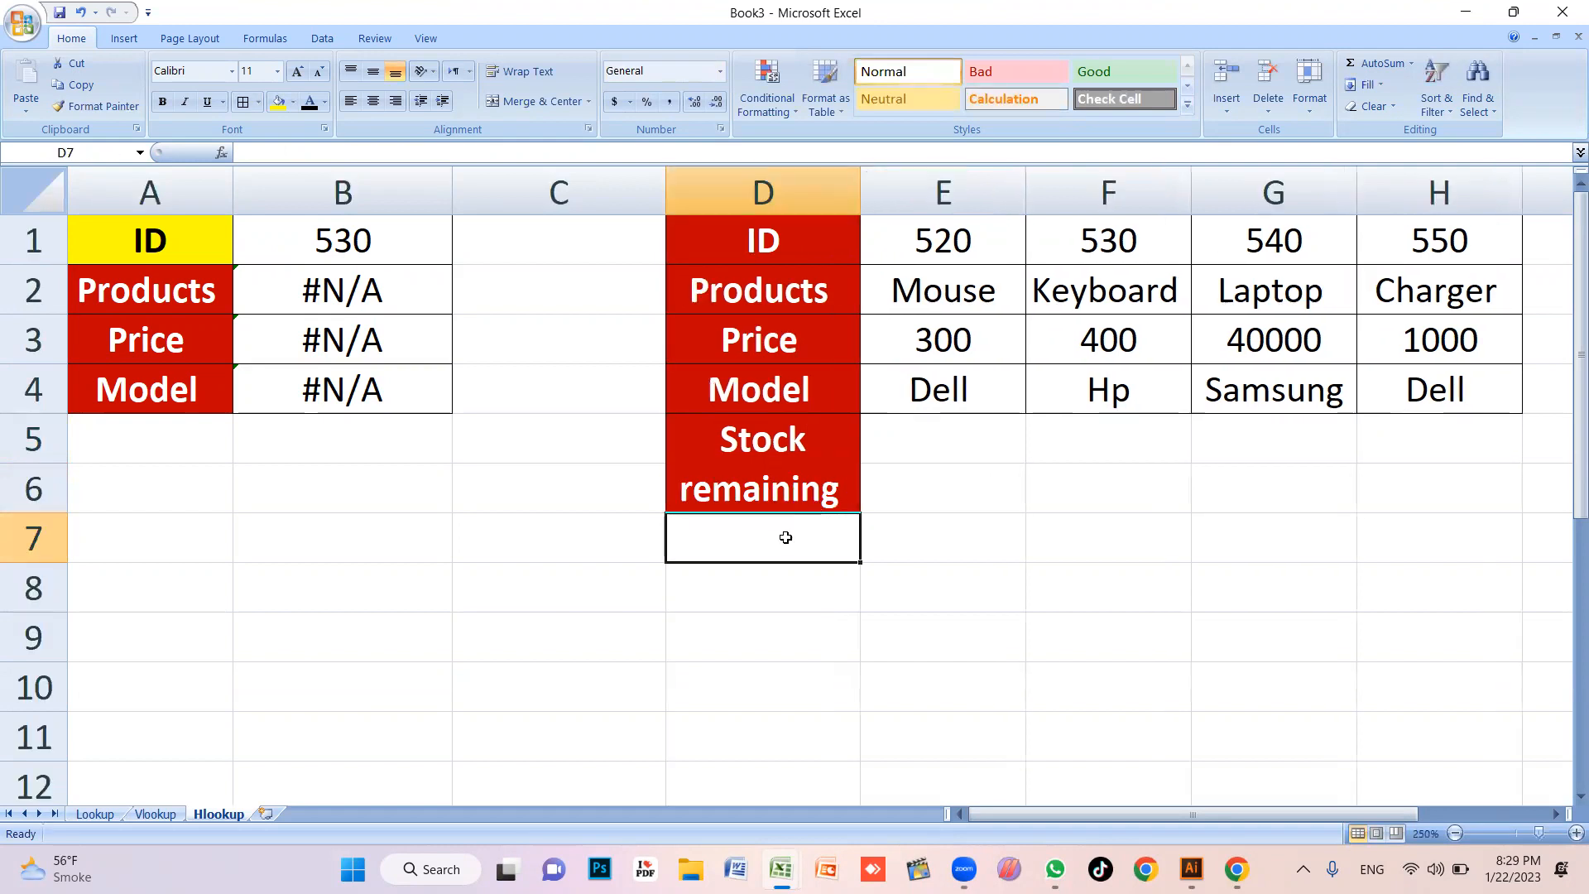
Enter the row label "Discount Price" in D7 and widen column D so the whole label fits
type("Dicount")
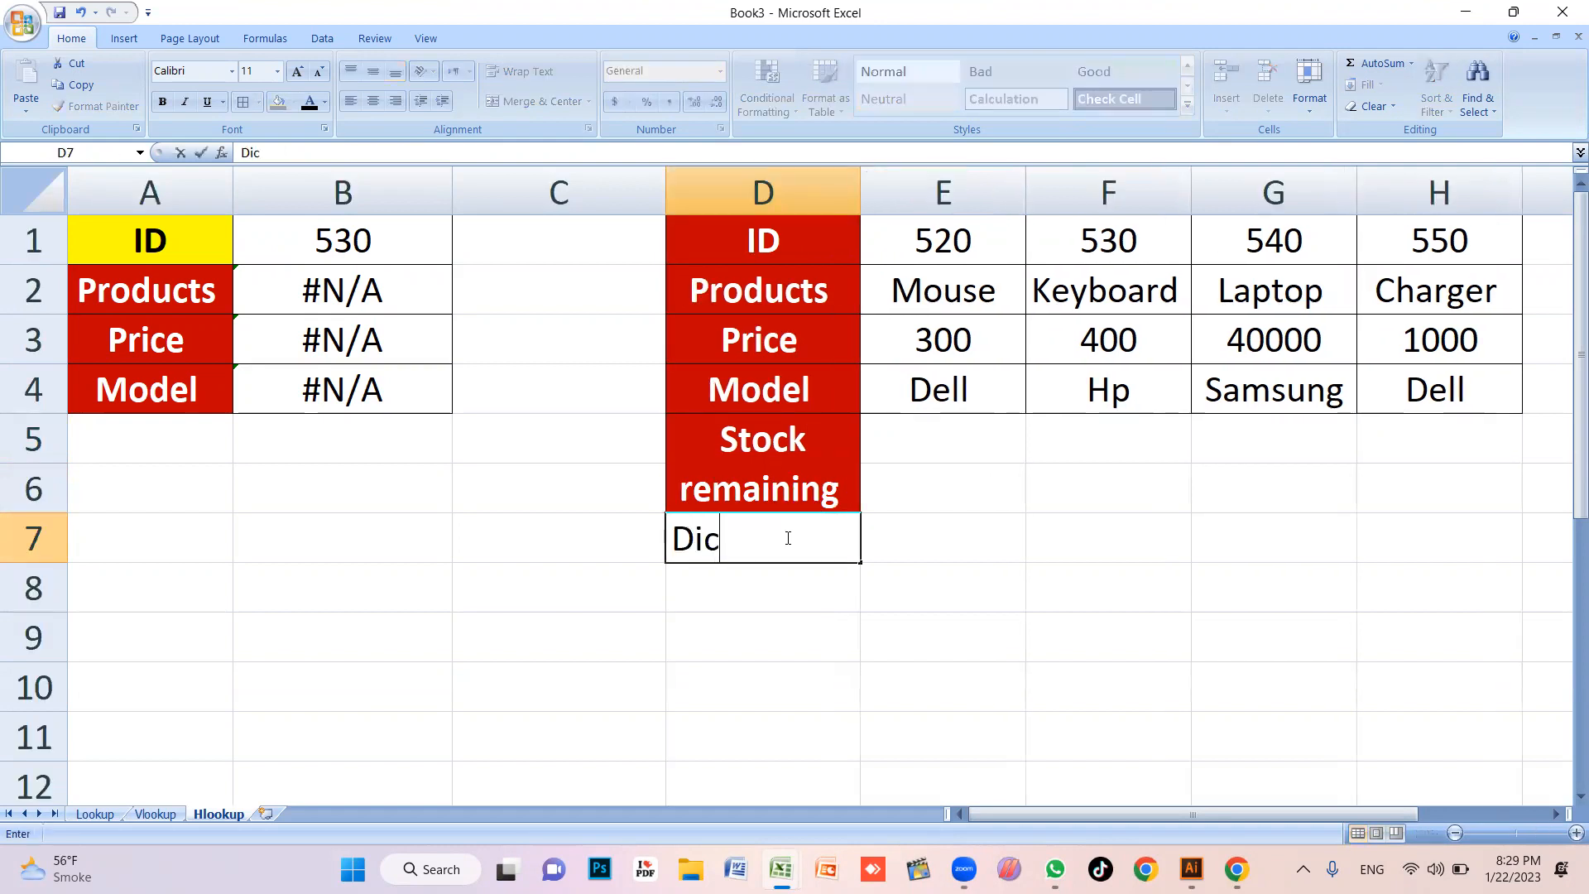
key("BackSpace")
key("BackSpace")
key("BackSpace")
key("BackSpace")
key("BackSpace")
key("BackSpace")
type("iscount Price")
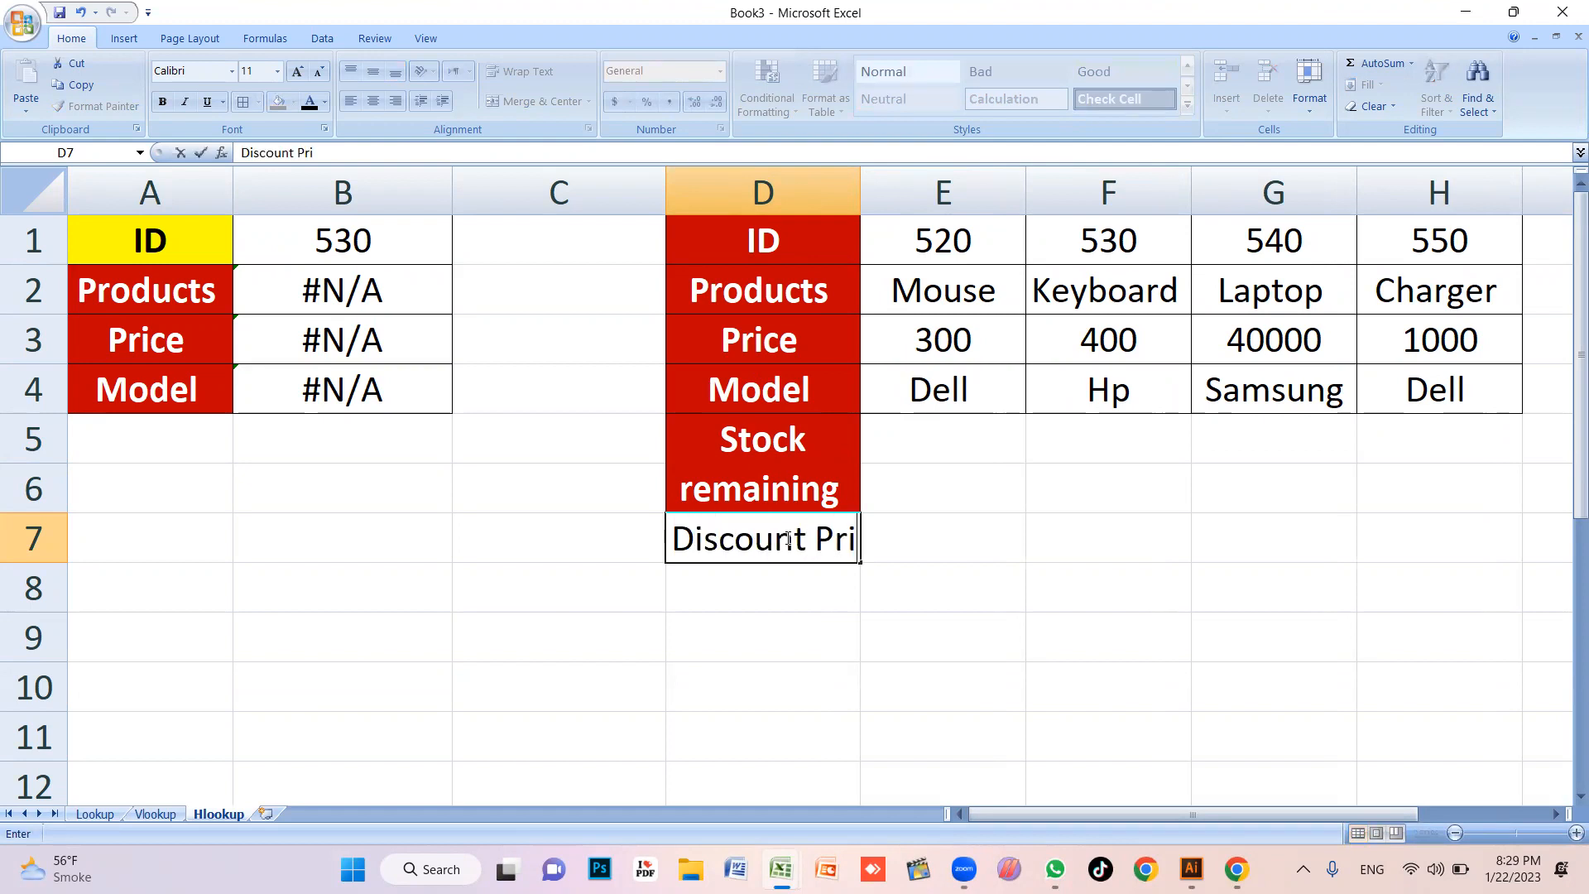
key("Return")
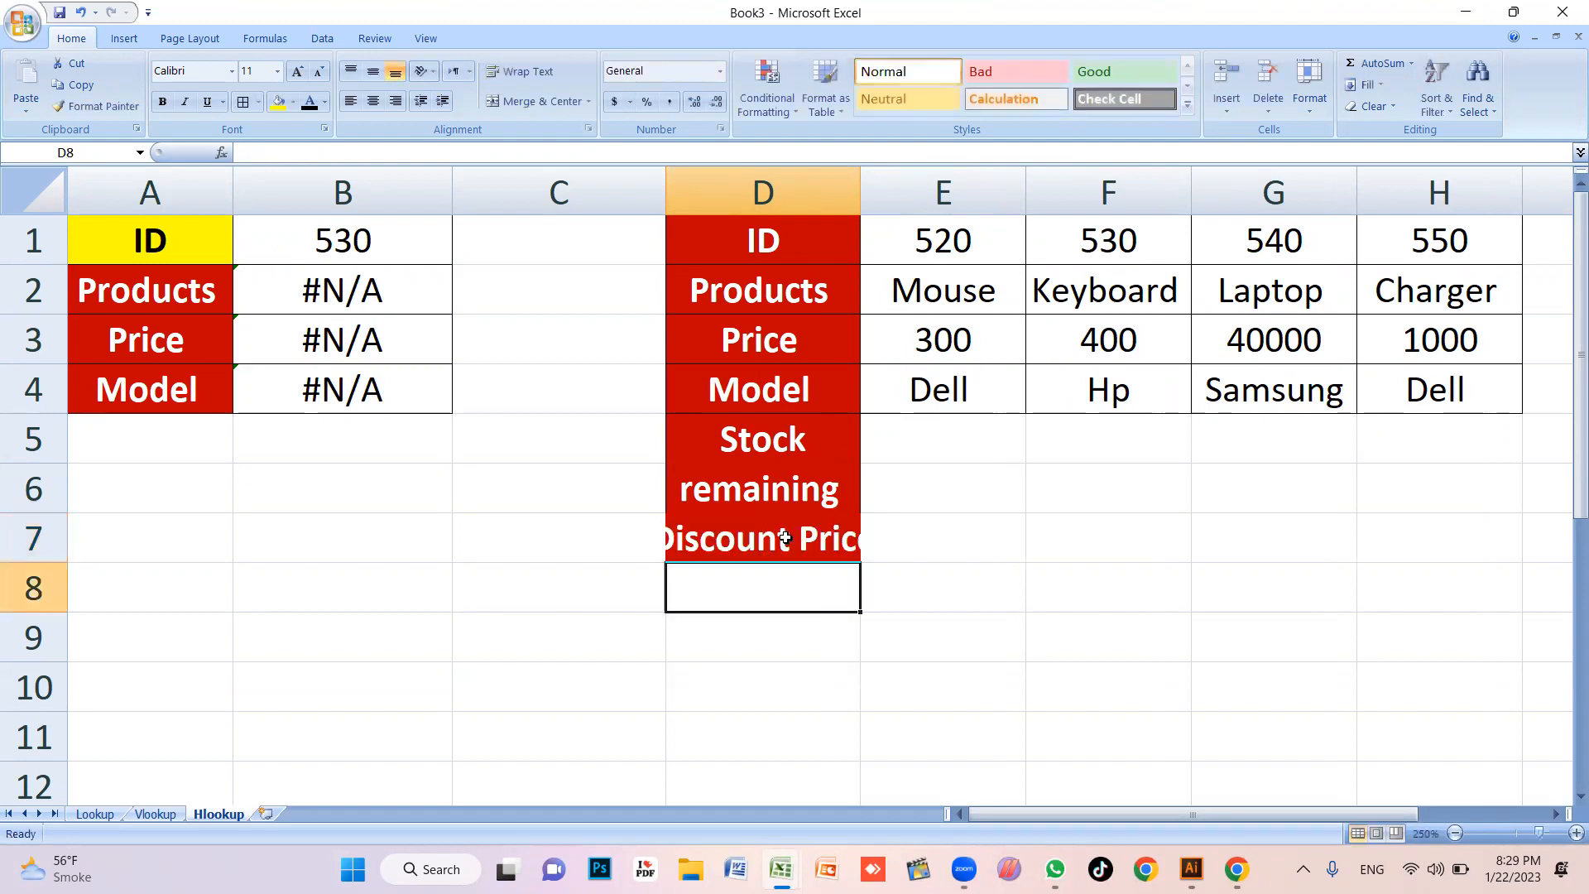
double_click(861, 192)
left_click(1000, 444)
left_click_drag(897, 192, 926, 236)
left_click(965, 578)
Apply all borders to the extended table in D1:H7
left_click_drag(824, 245, 1504, 550)
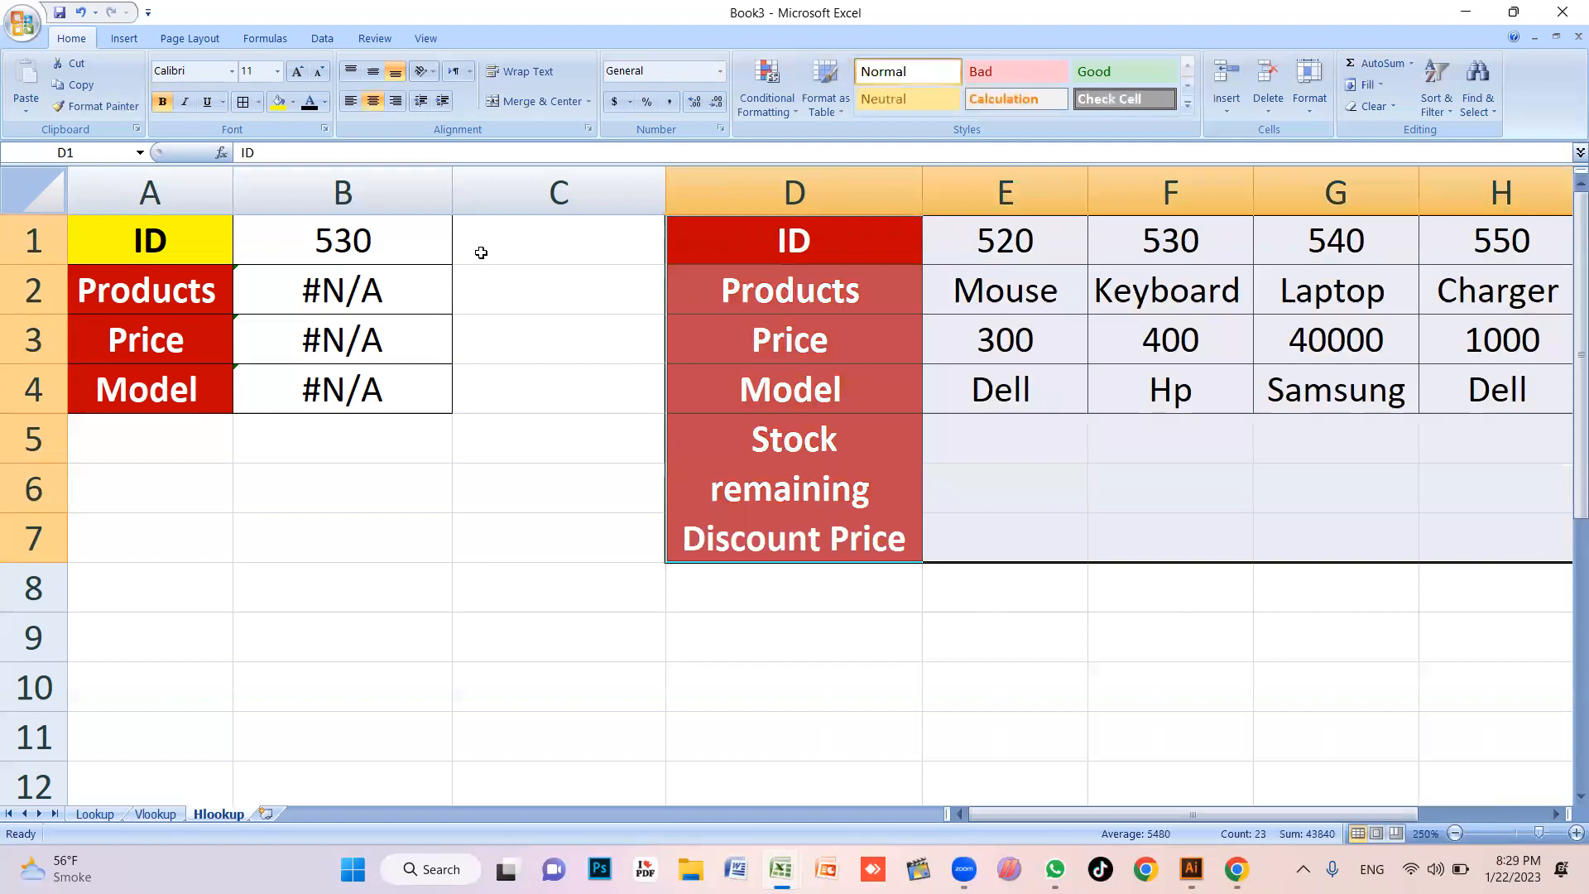
left_click(258, 101)
left_click(294, 262)
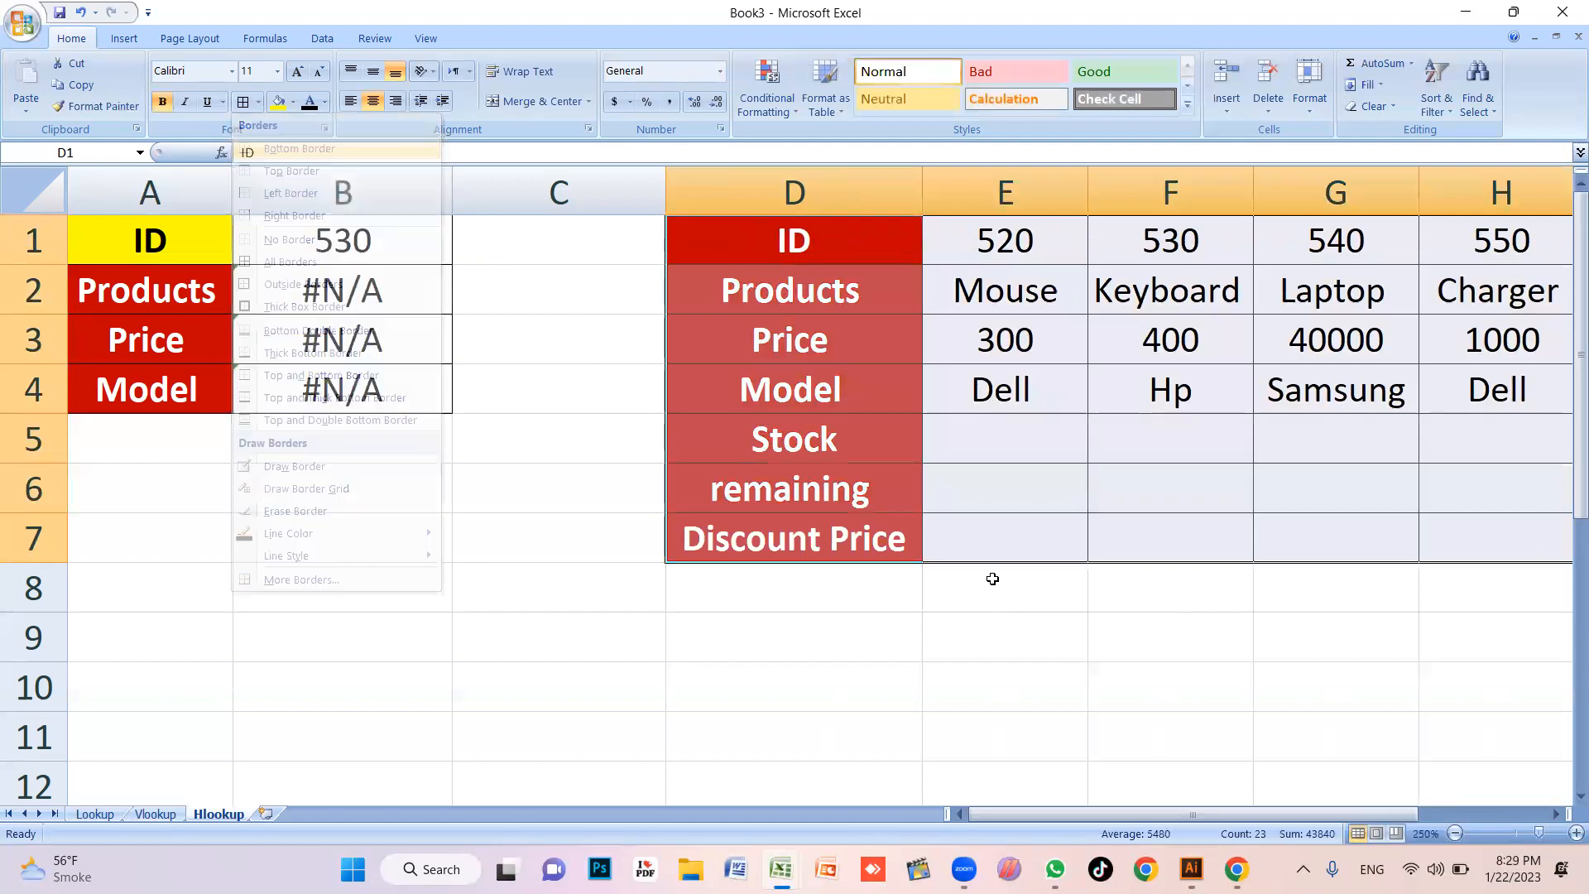
scroll(902, 548, "down", 1)
left_click(827, 589)
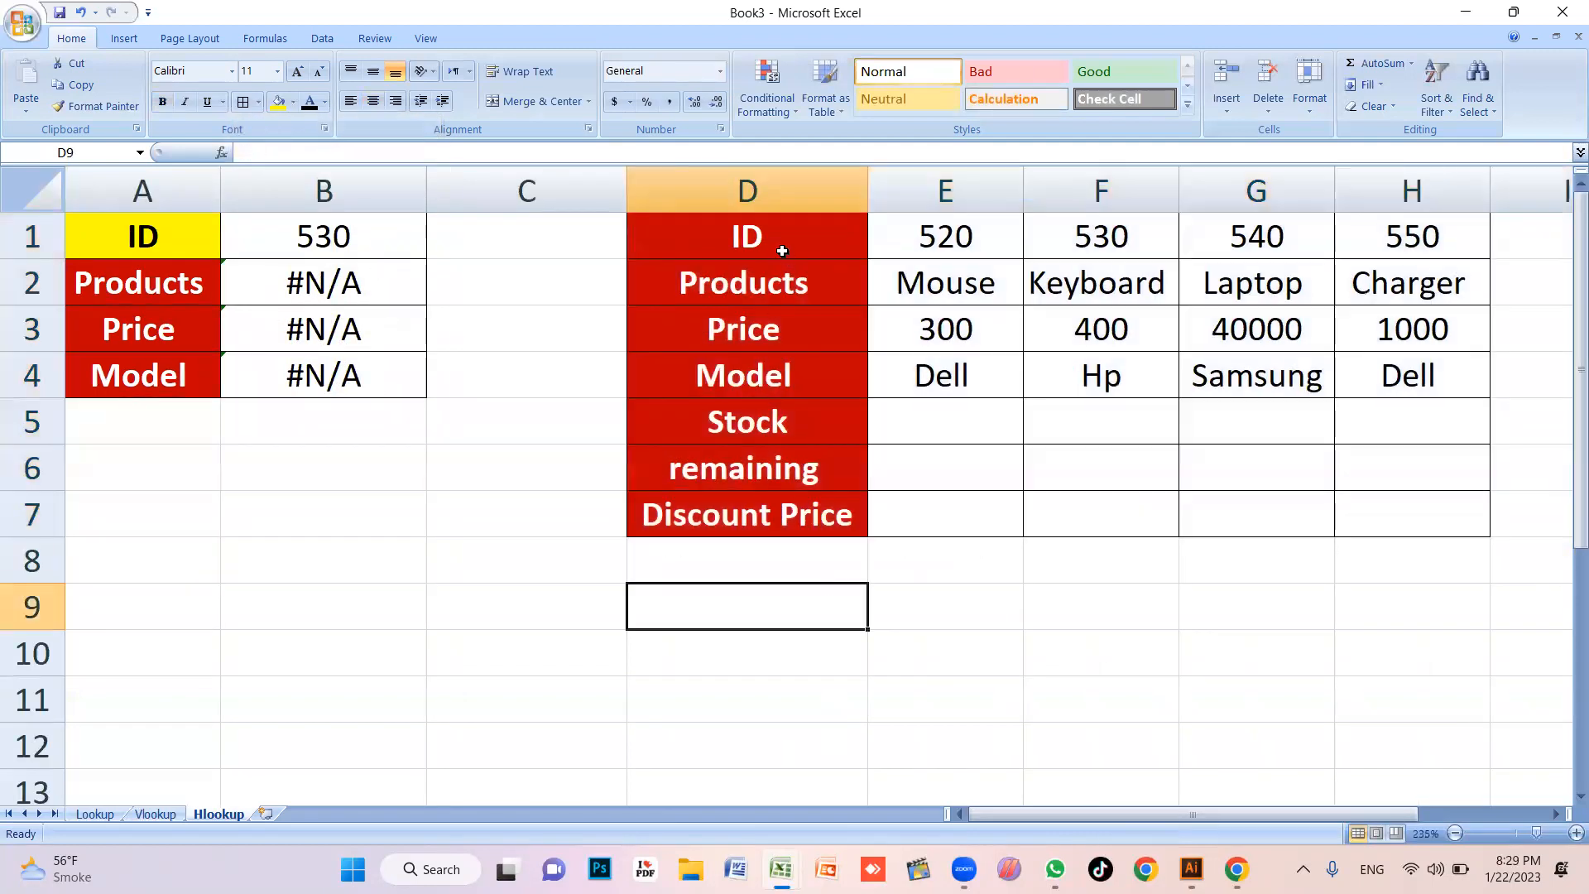
Copy the row labels in D2:D7 and paste them into the lookup block starting at A2
left_click_drag(792, 299, 817, 504)
key("ctrl+c")
left_click(144, 276)
key("ctrl+v")
key("Escape")
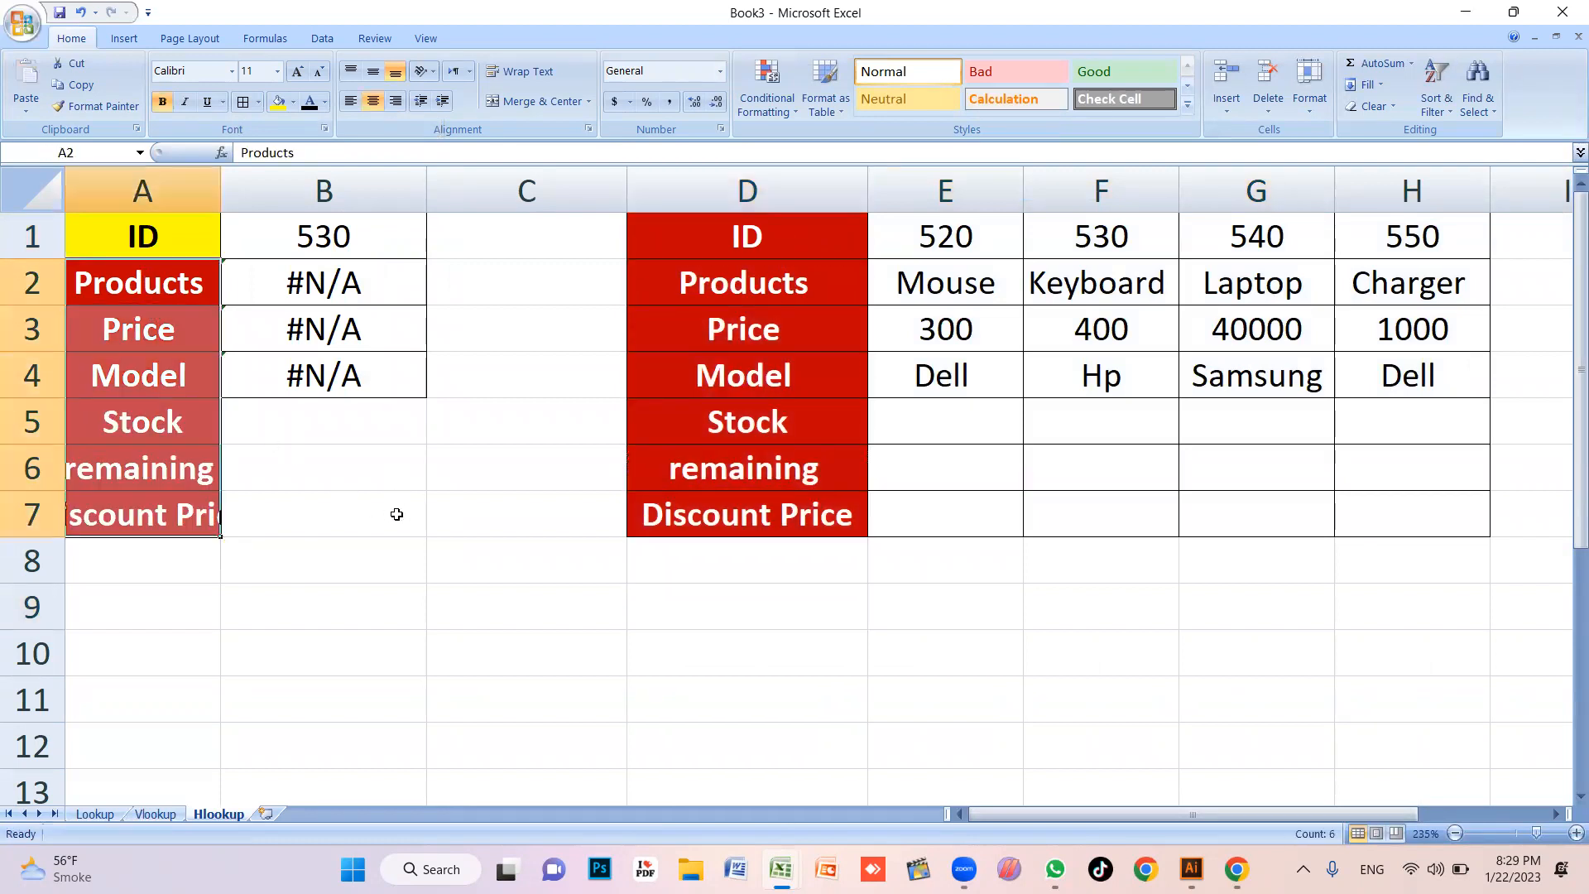
Clear the ID value and the old VLOOKUP formulas from column B of the lookup block
left_click(398, 511)
key("Up")
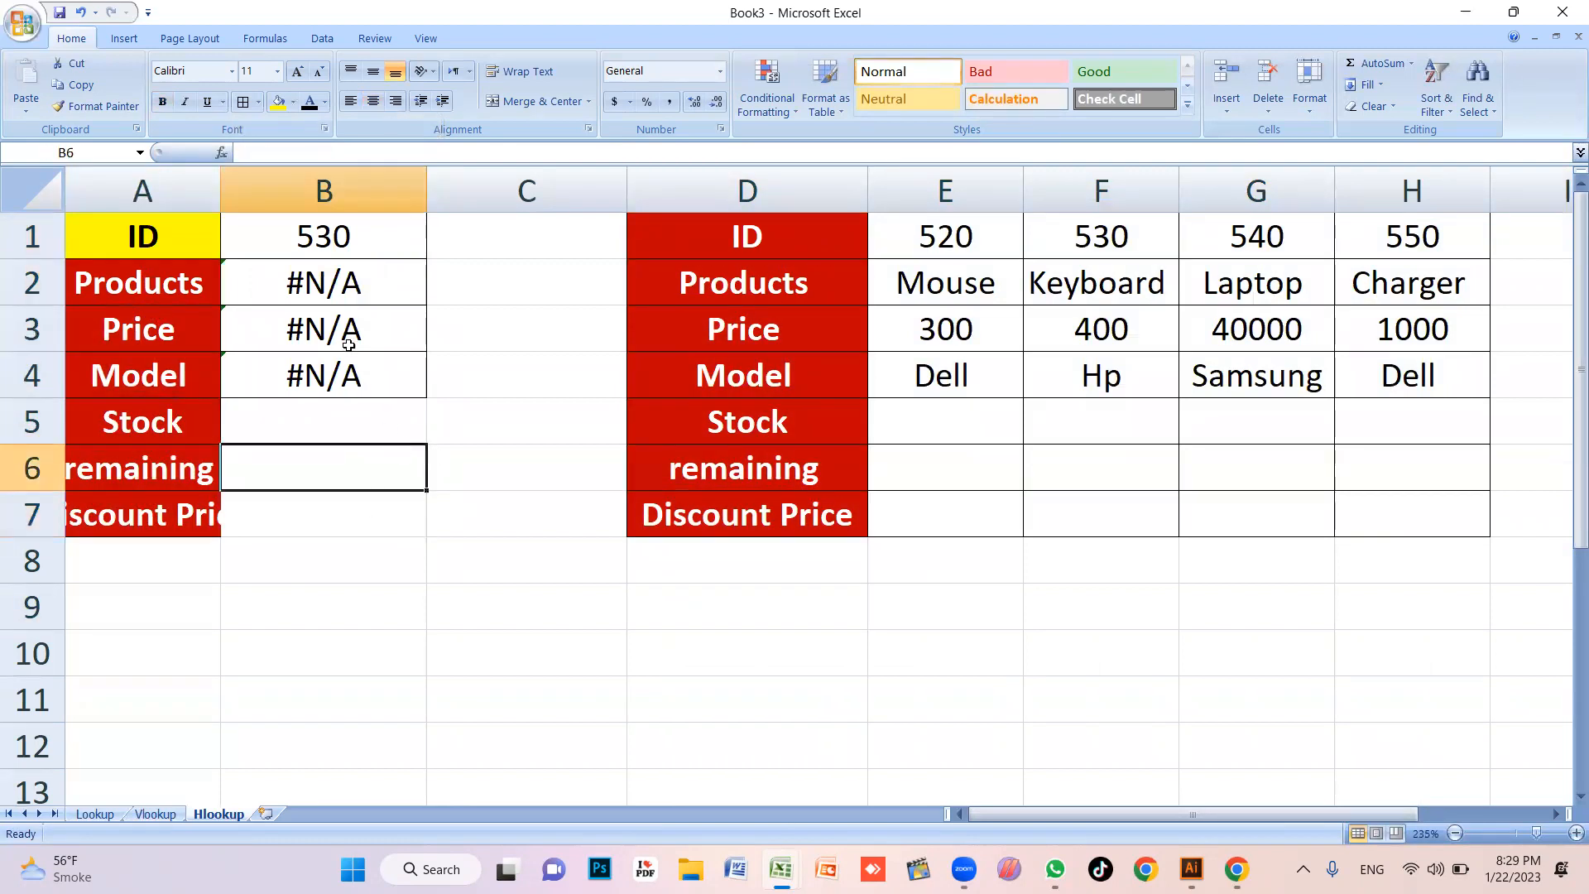
left_click(351, 278)
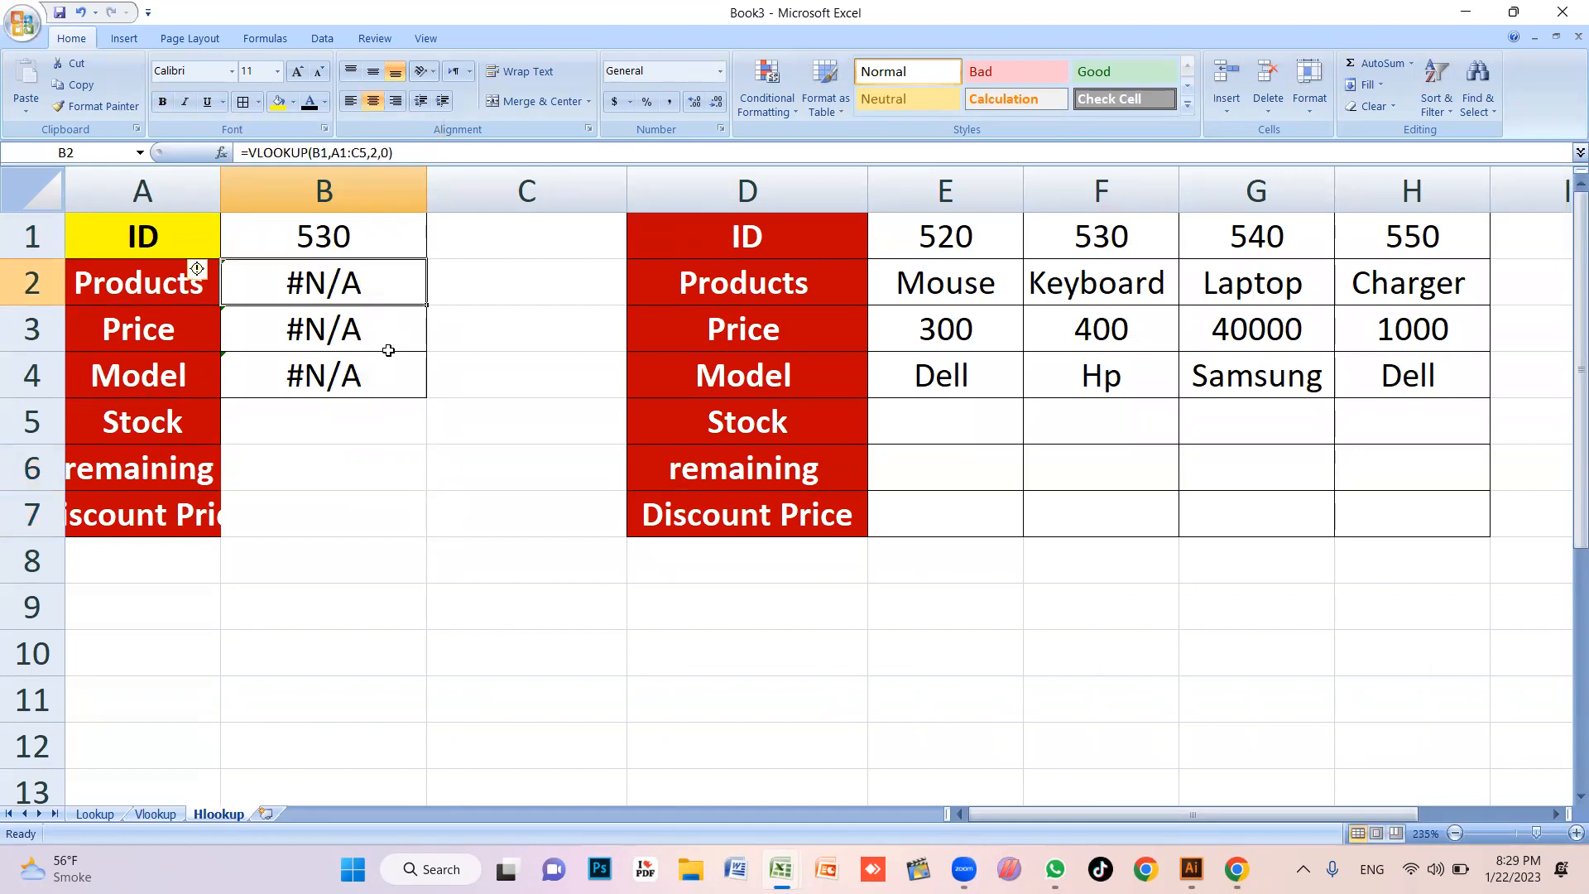
left_click(371, 432, "shift")
key("Delete")
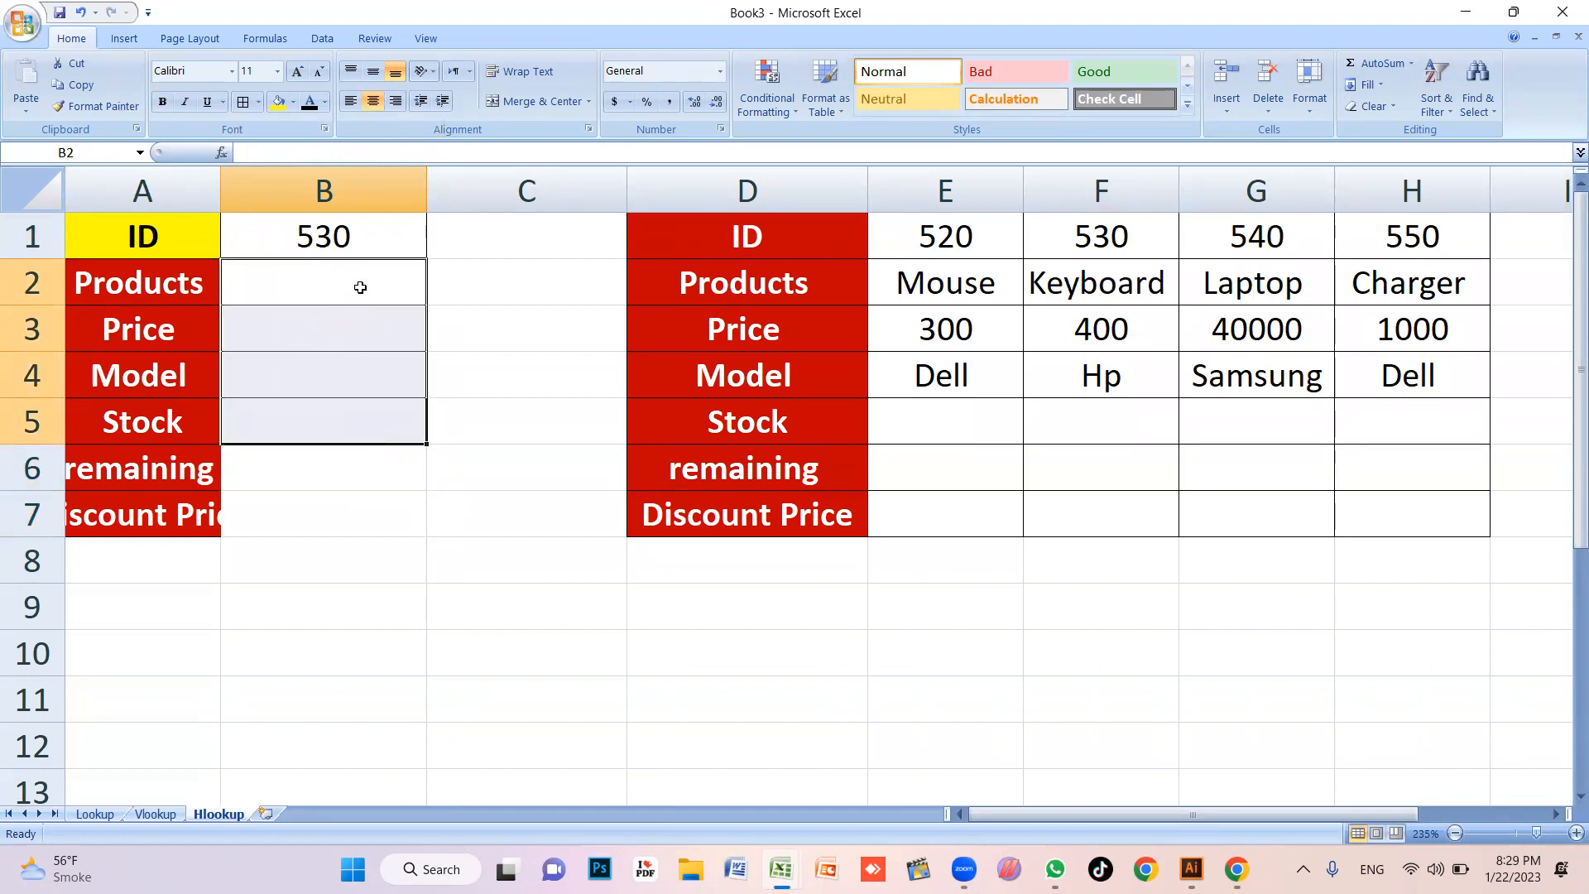
left_click_drag(351, 226, 342, 488)
key("Delete")
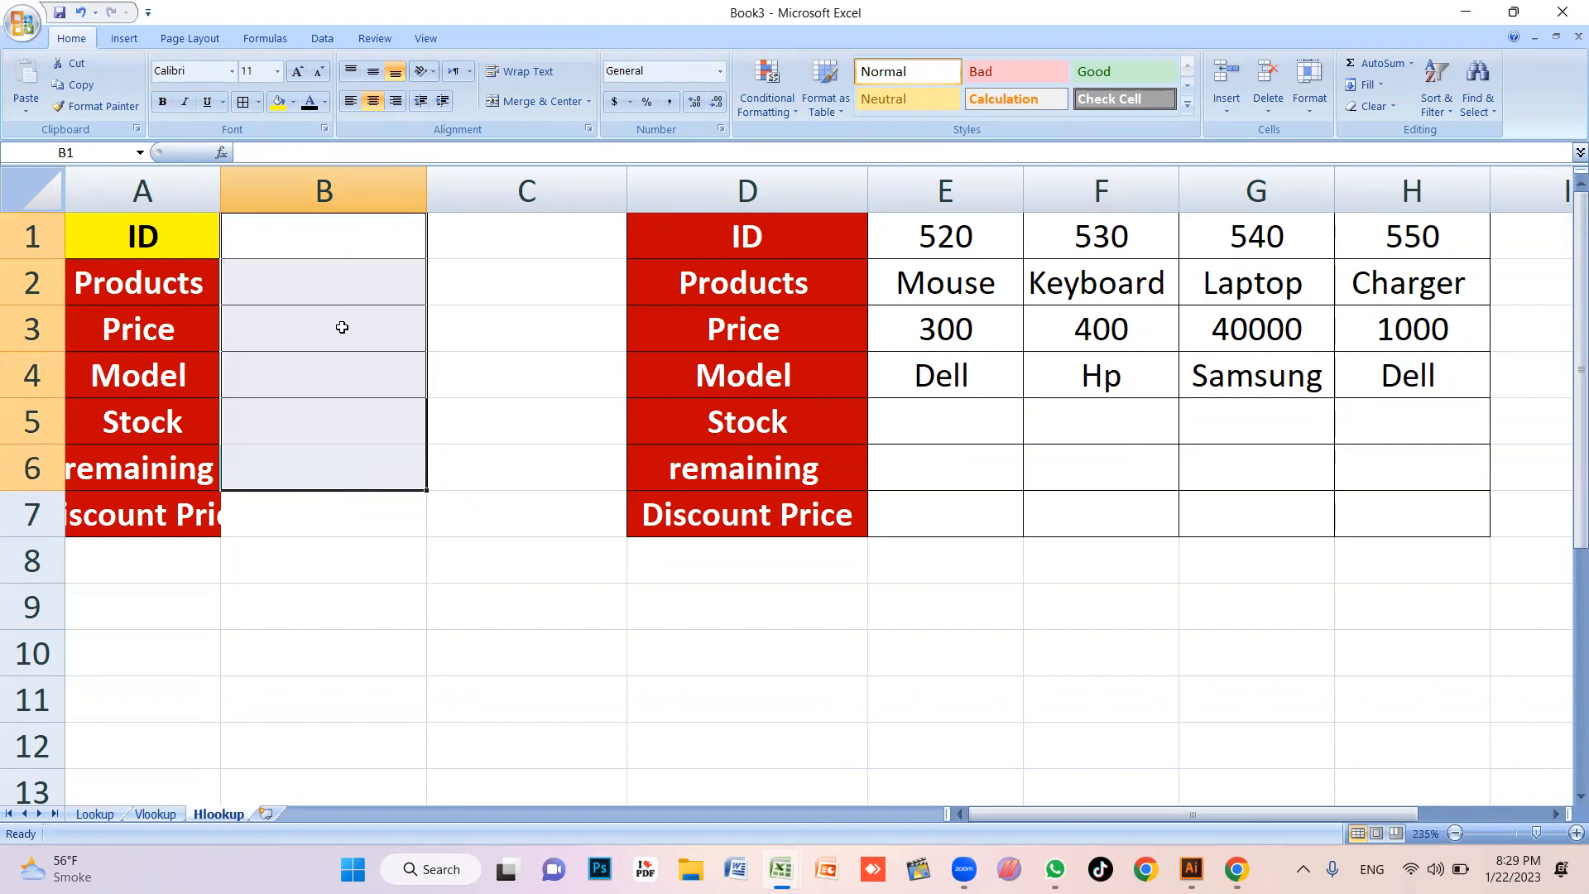
Apply all borders to the lookup result cells B1:B7
left_click_drag(345, 240, 344, 499)
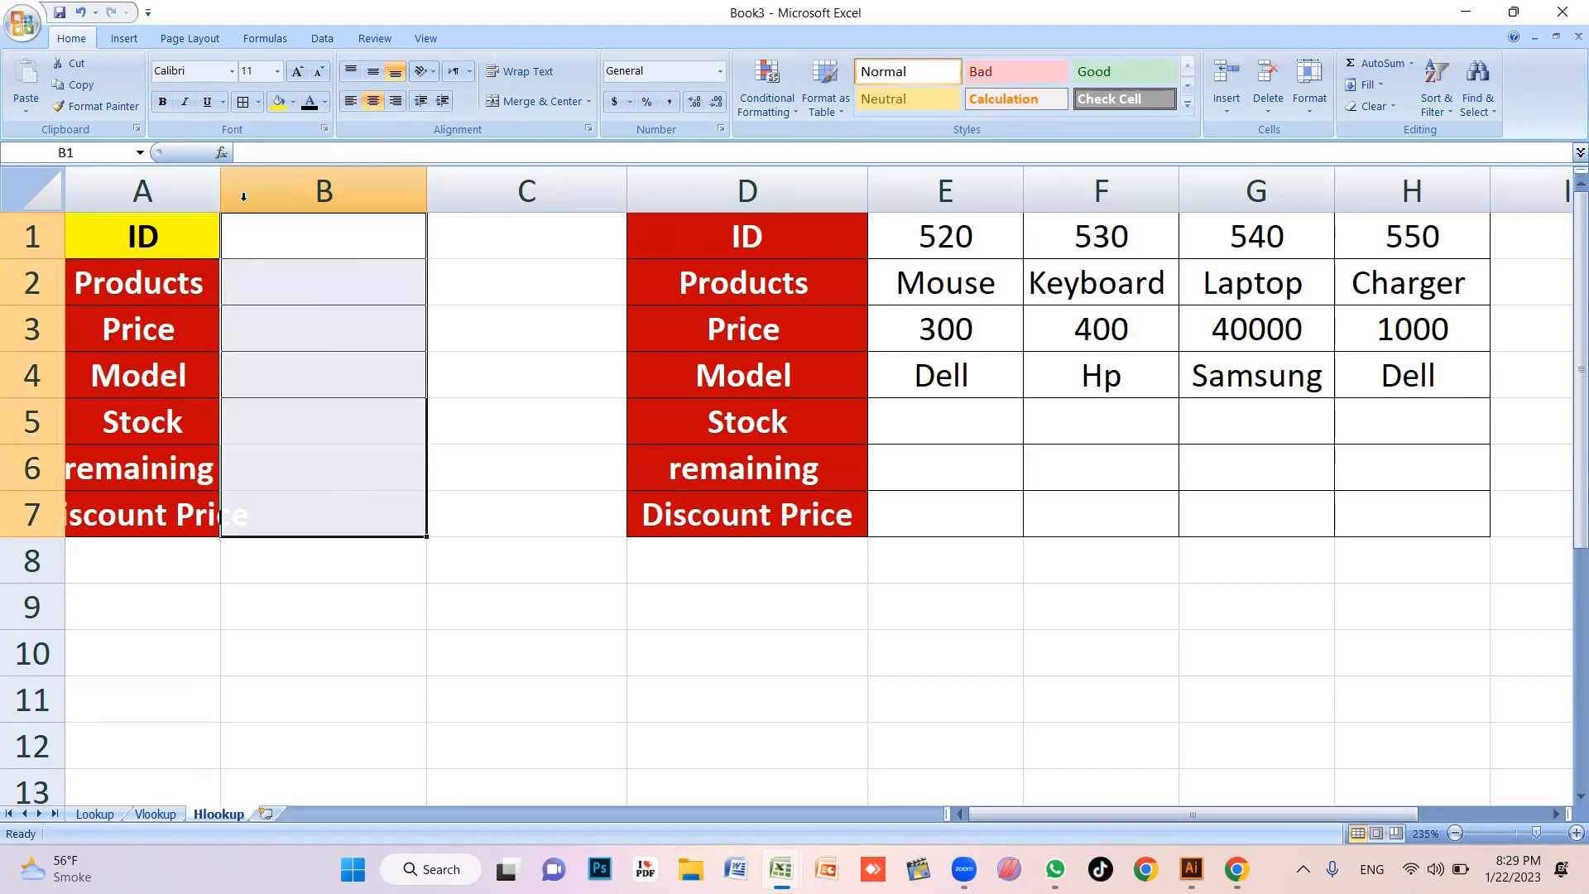
left_click(247, 102)
left_click(323, 382)
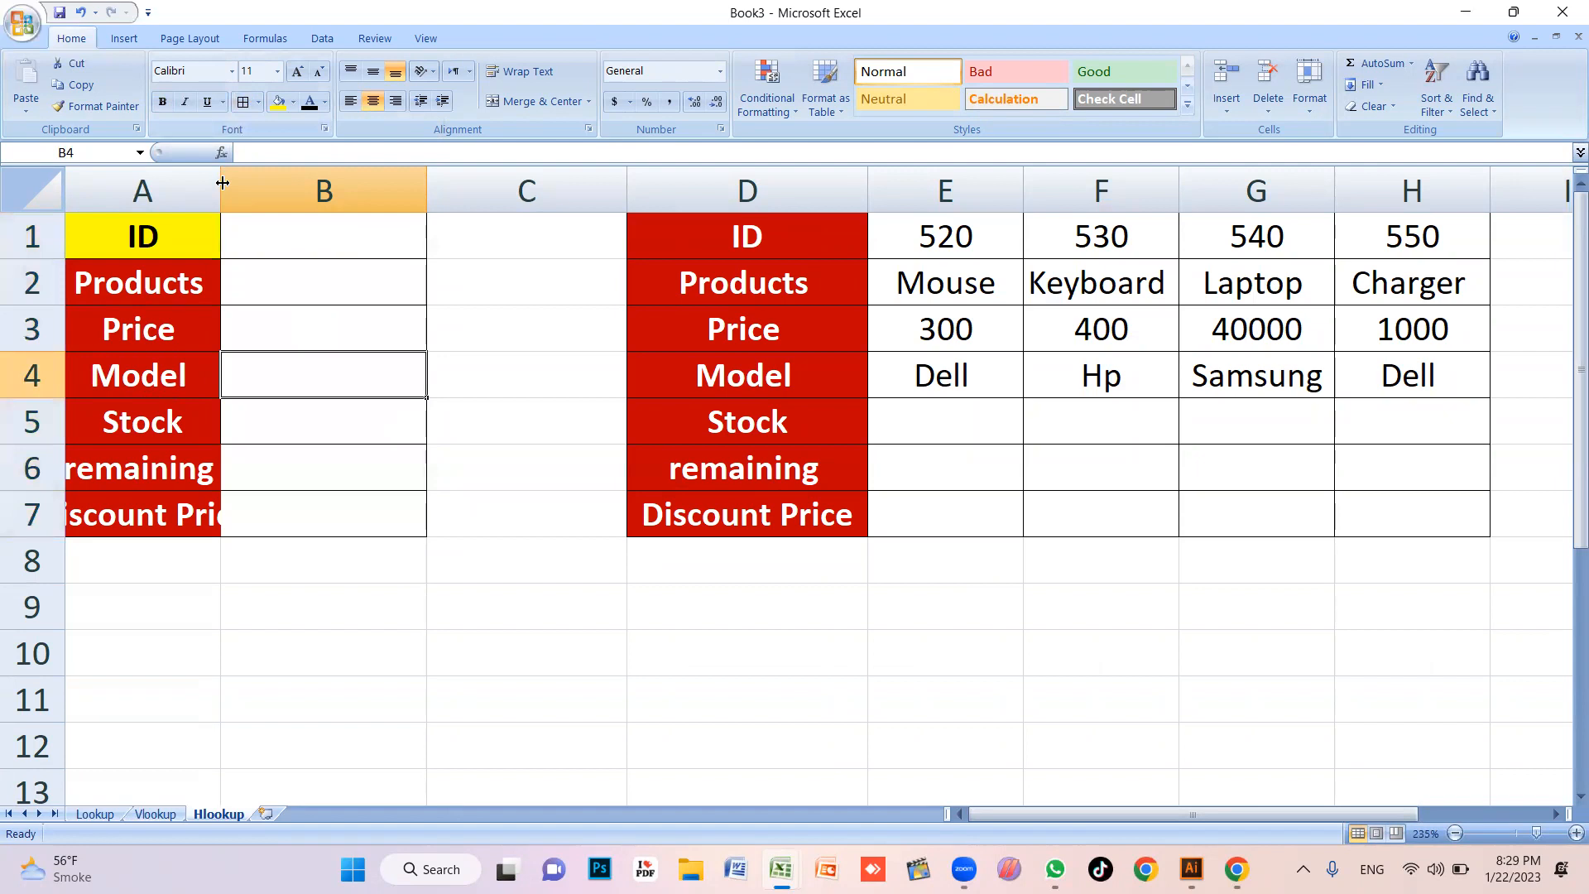
Widen column A to fit its labels and narrow the empty column C between the two blocks
left_click_drag(223, 182, 290, 183)
key("Down")
scroll(648, 403, "down", 1)
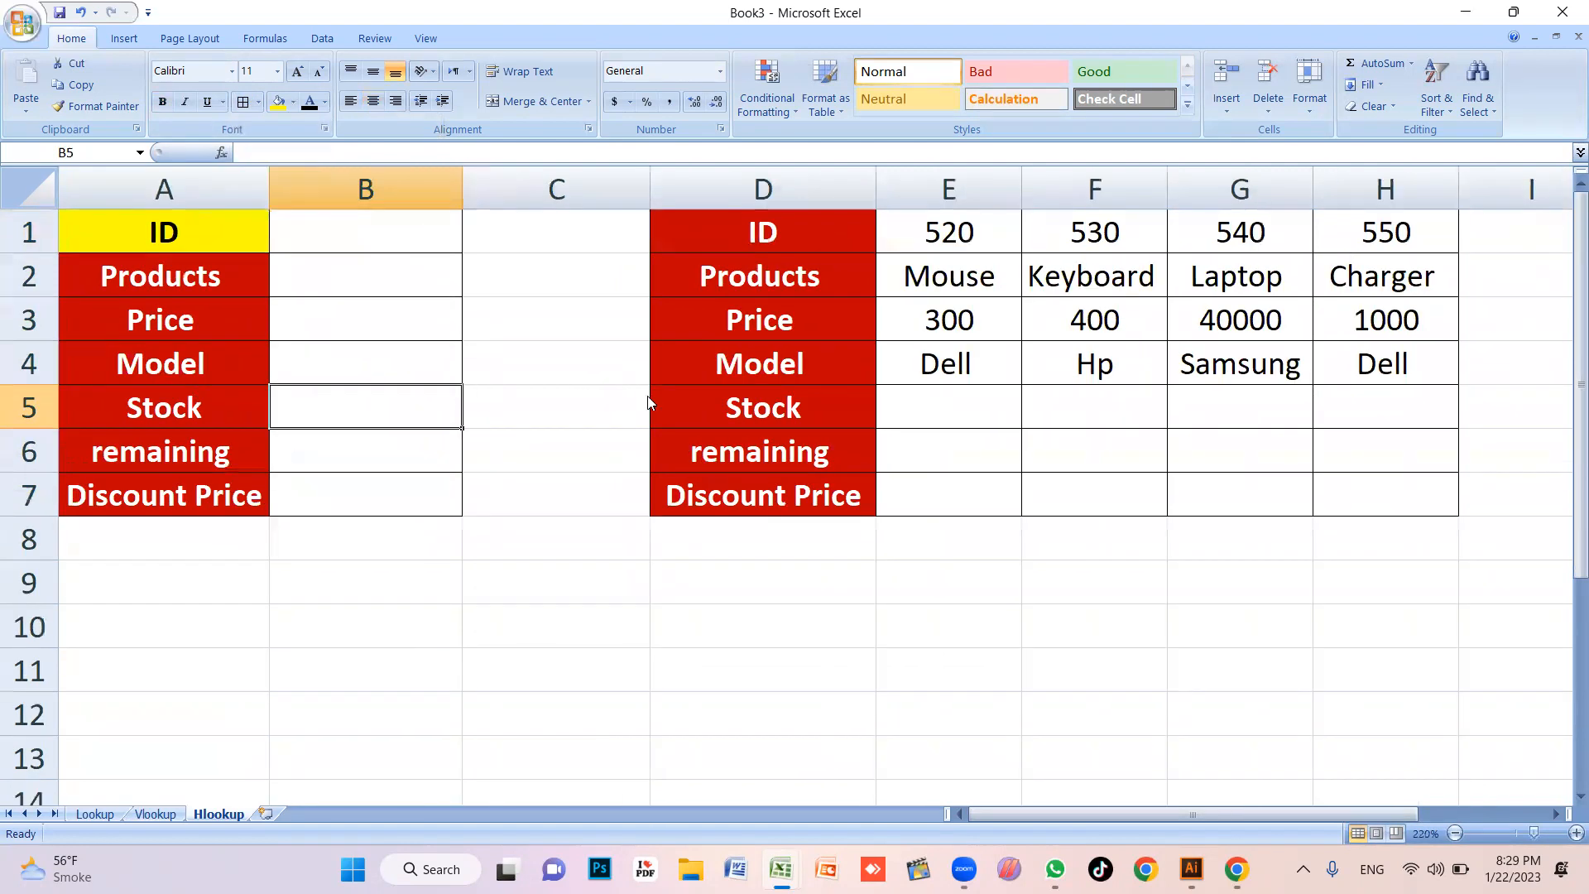
left_click(874, 587)
left_click_drag(651, 196, 591, 195)
left_click(559, 371)
left_click(412, 241)
left_click(439, 374)
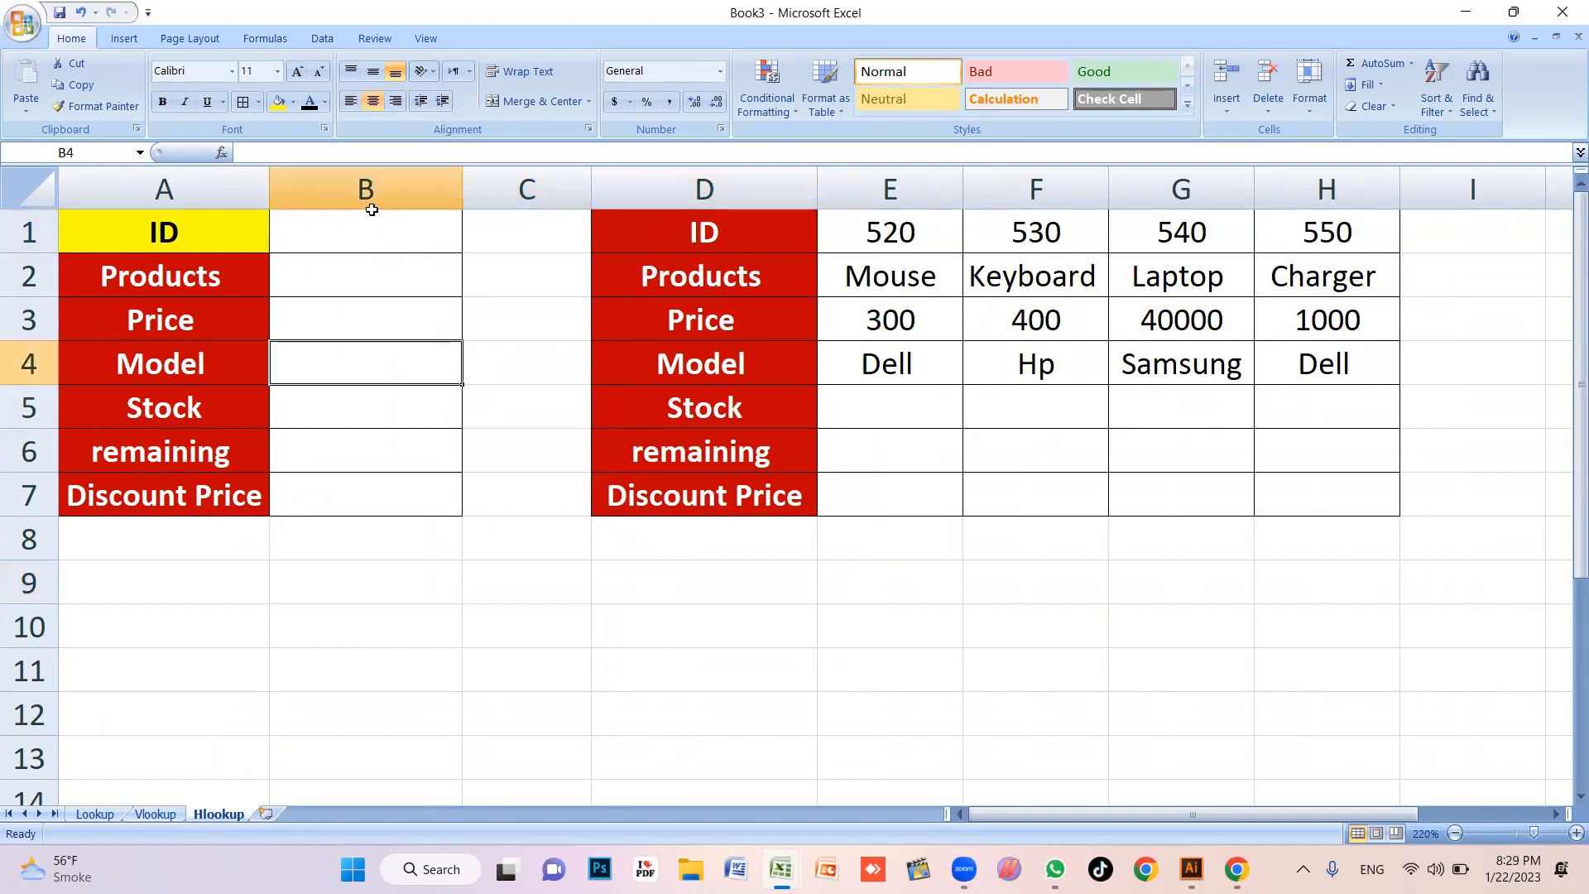
left_click(370, 205)
left_click(382, 267)
left_click(359, 231)
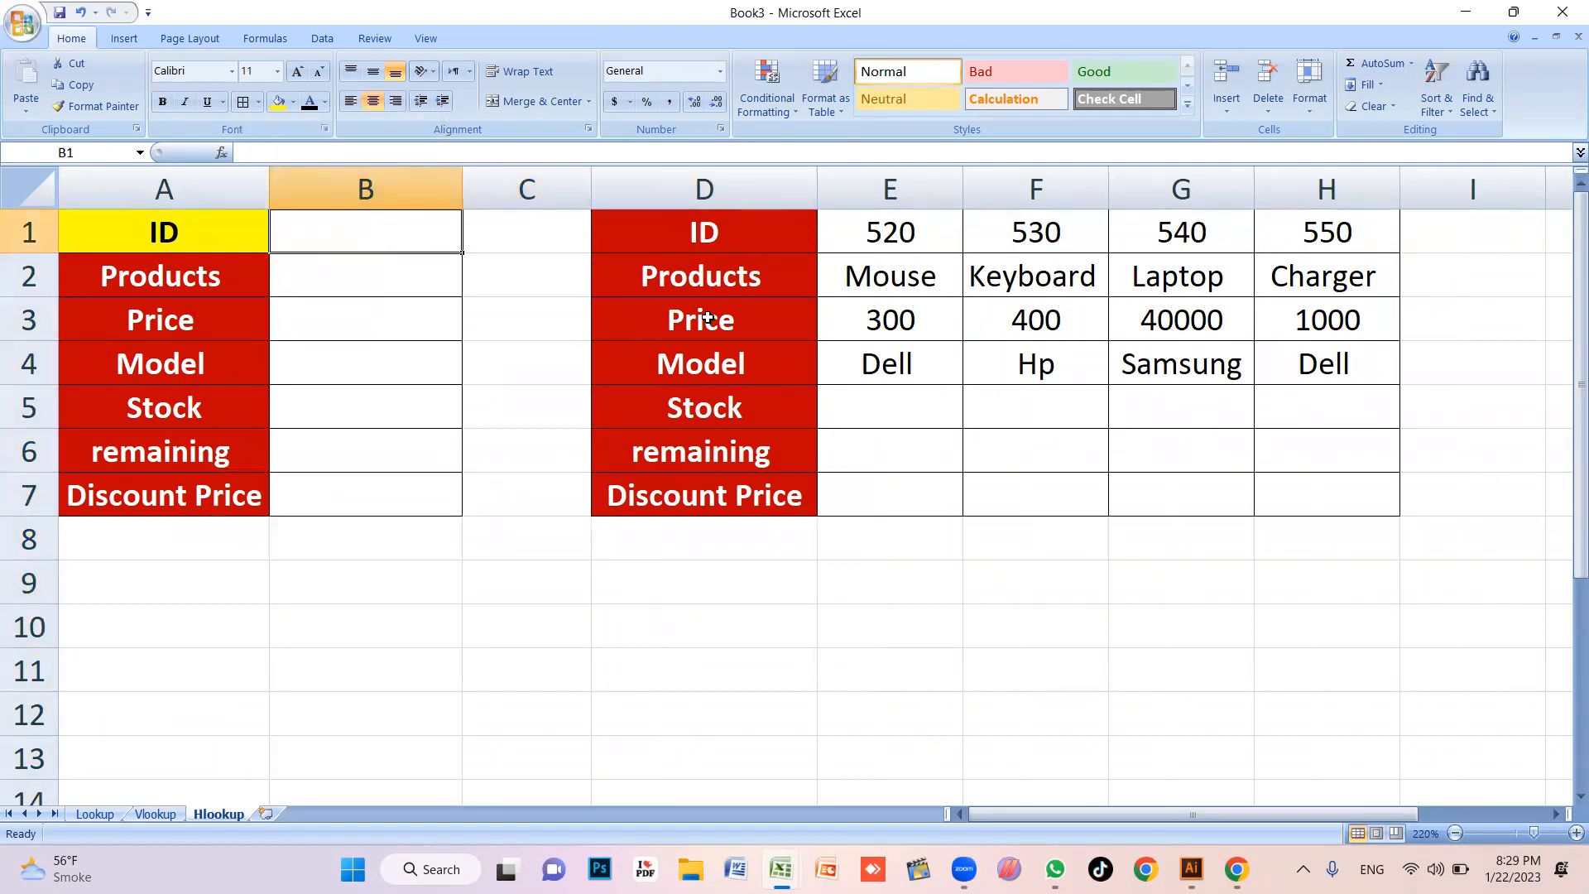
Fill the Stock row in E5:H5 with 20, 60, 82 and 95
left_click(918, 421)
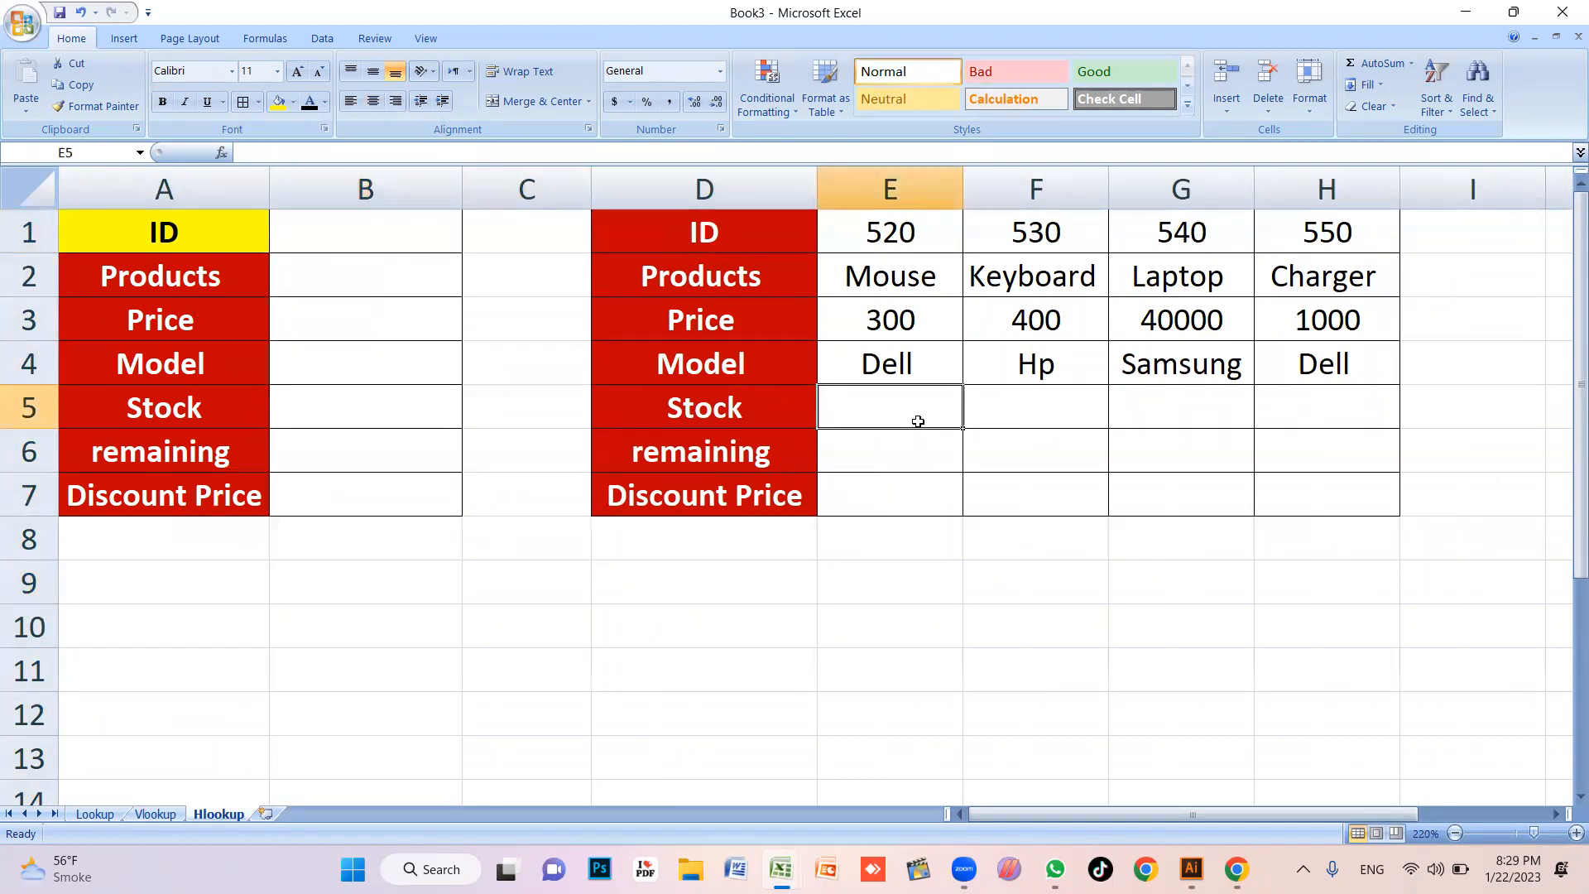
type("20")
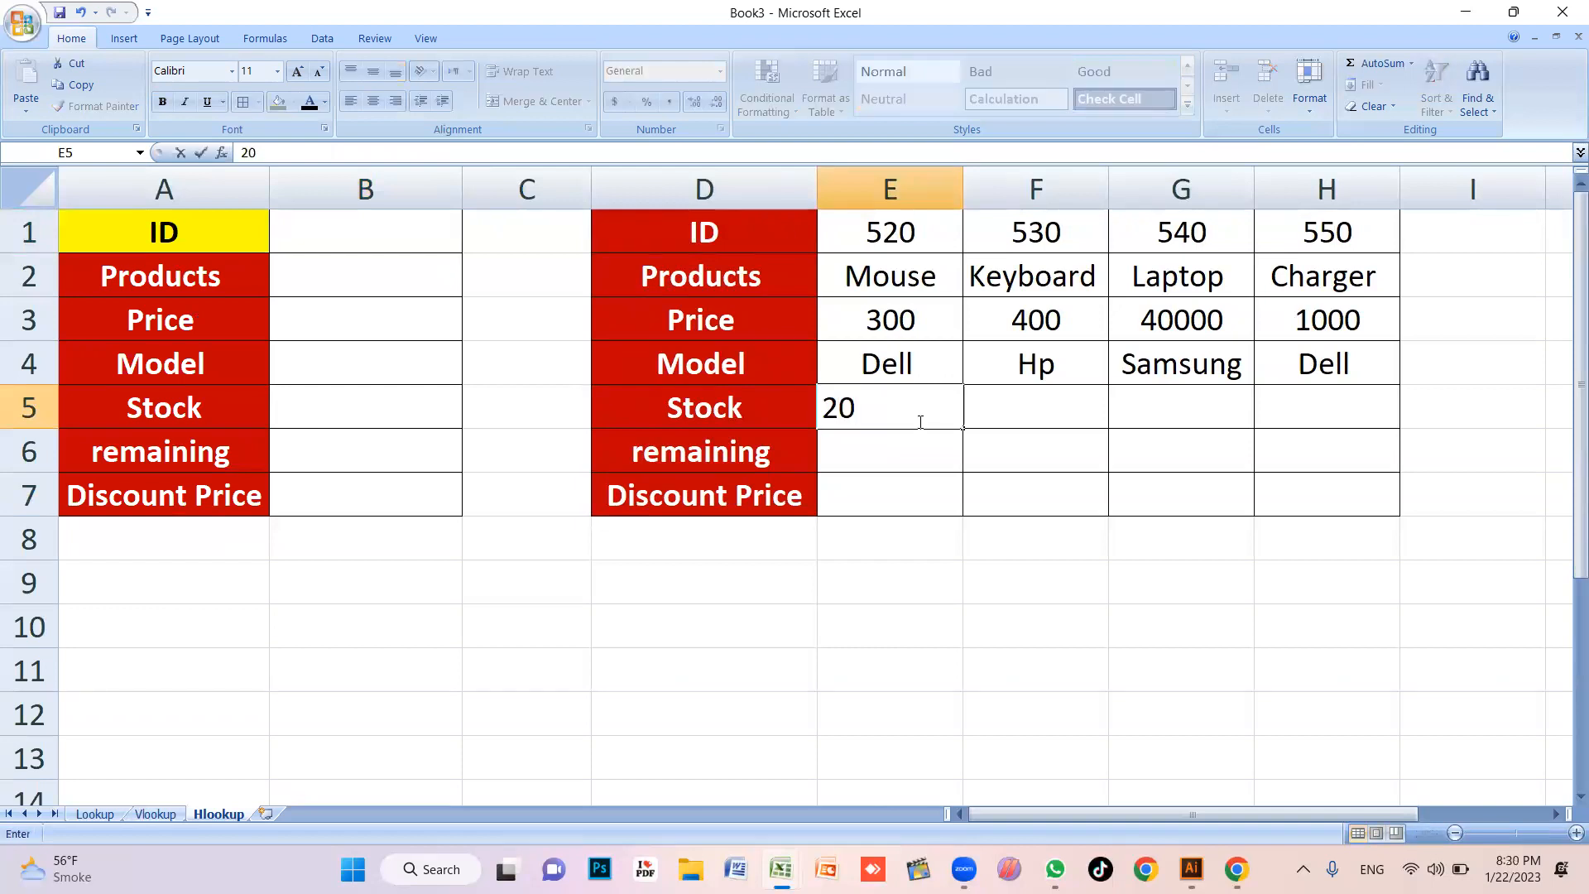
key("Tab")
type("60")
key("Tab")
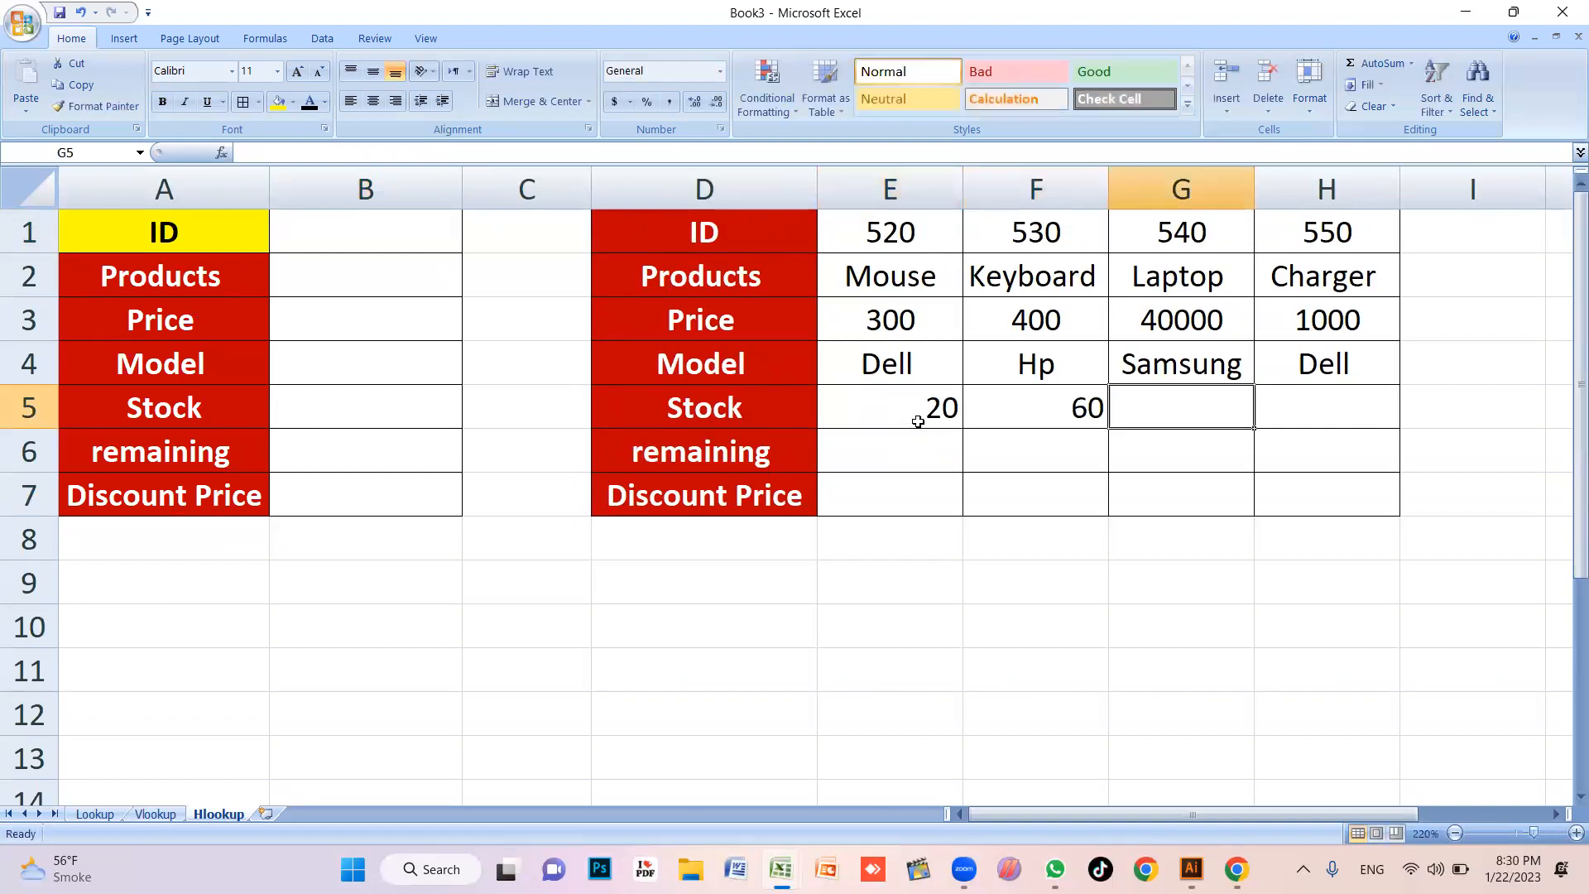
type("82")
key("Tab")
type("95")
key("Tab")
Fill the remaining row in E6:H6 with 5, 8, 75 and 56
left_click(910, 451)
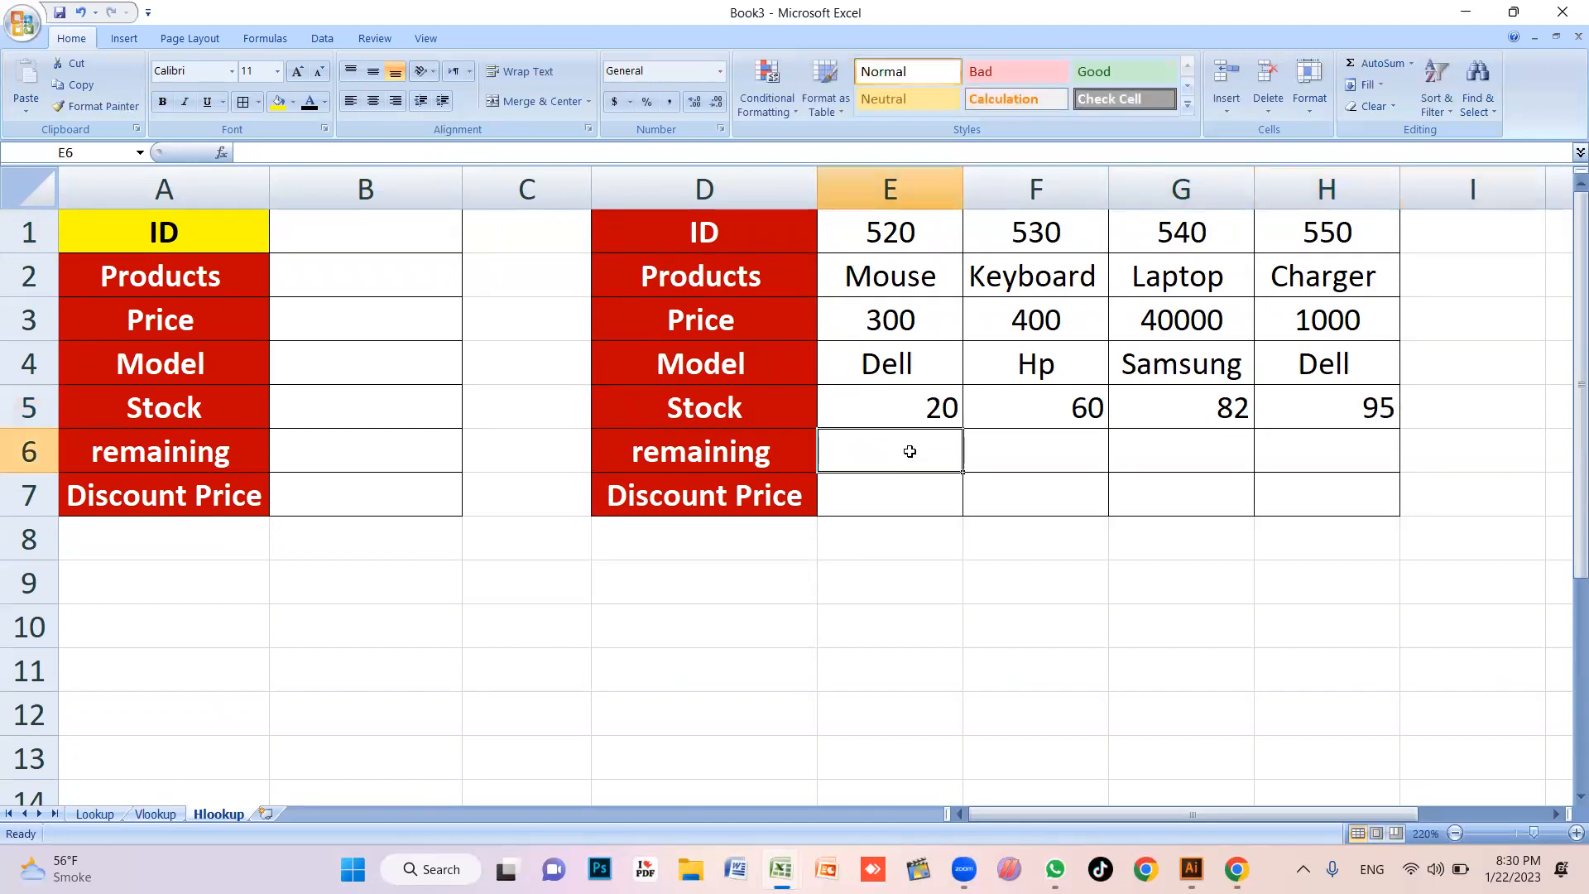
type("5")
key("Tab")
type("8")
key("Tab")
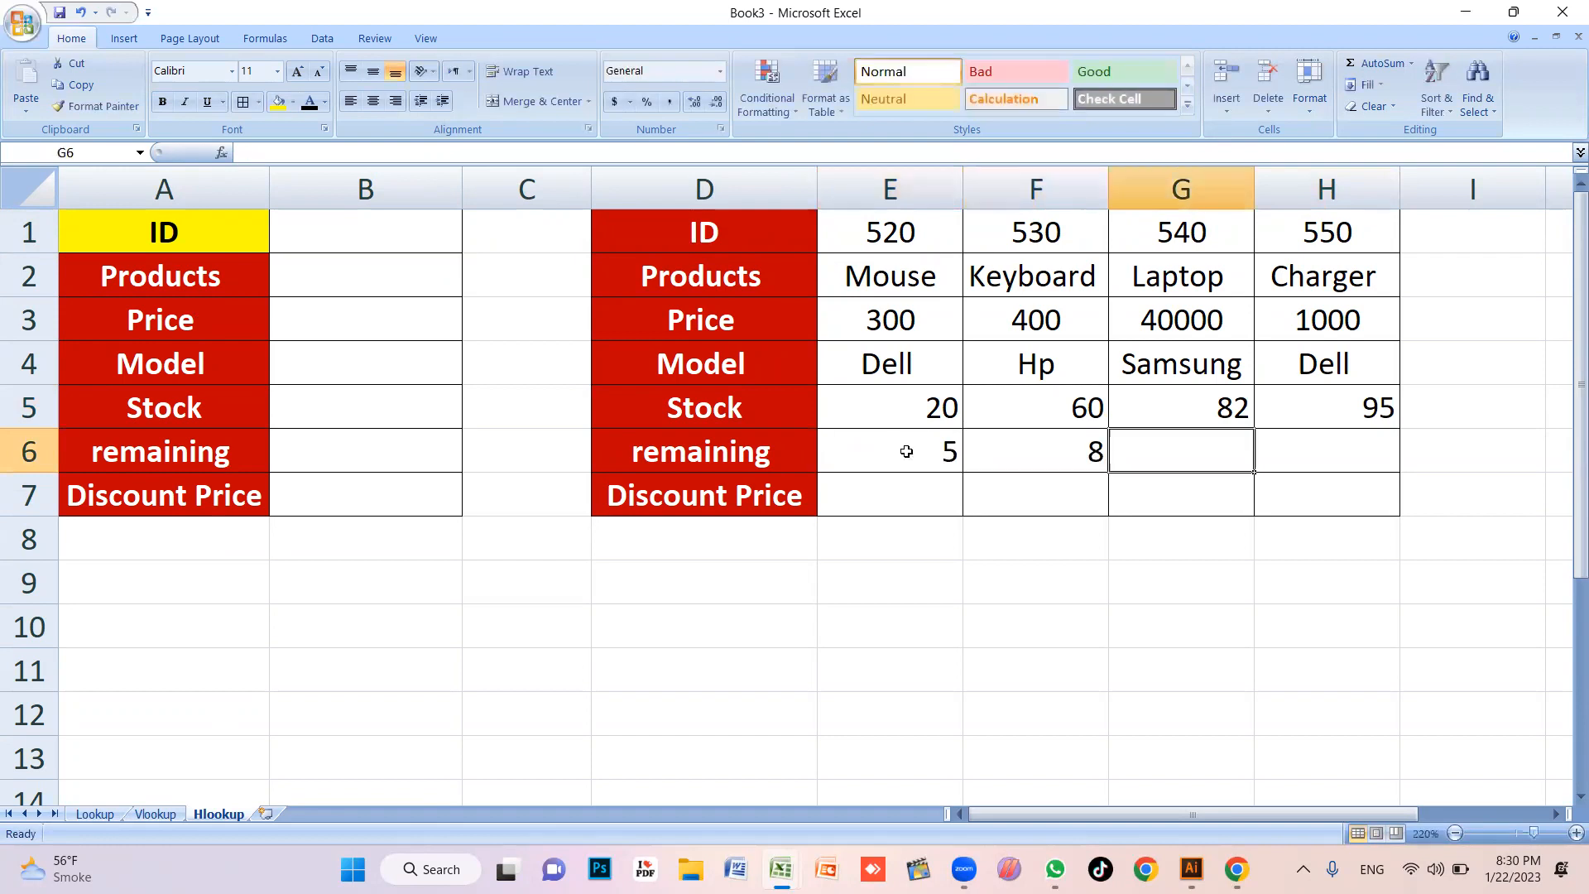
type("75")
key("Tab")
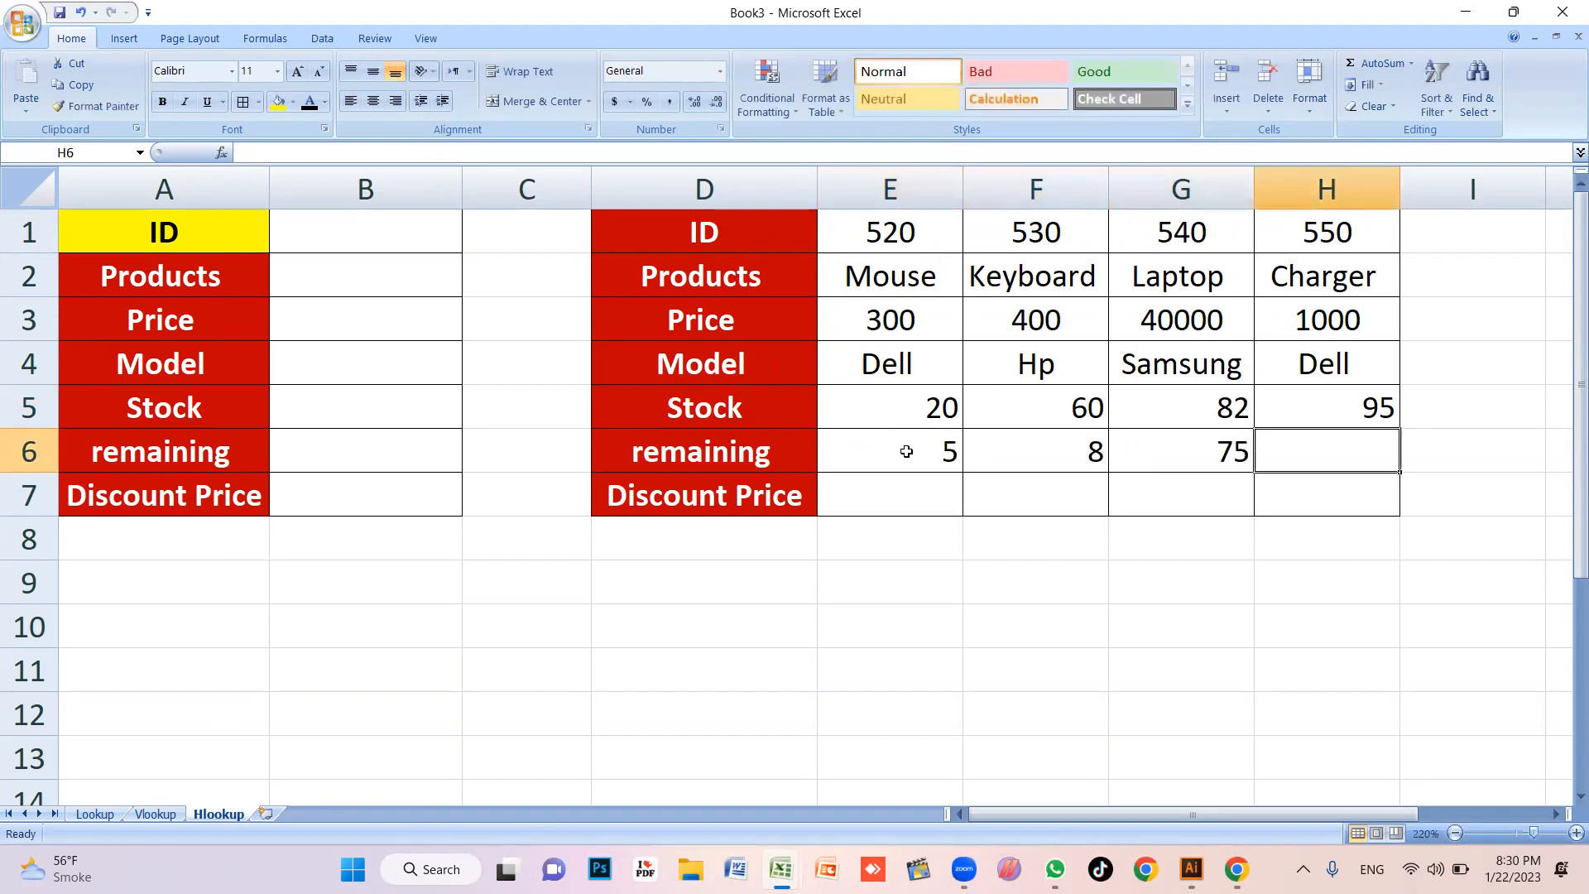
type("56")
key("Tab")
left_click(918, 494)
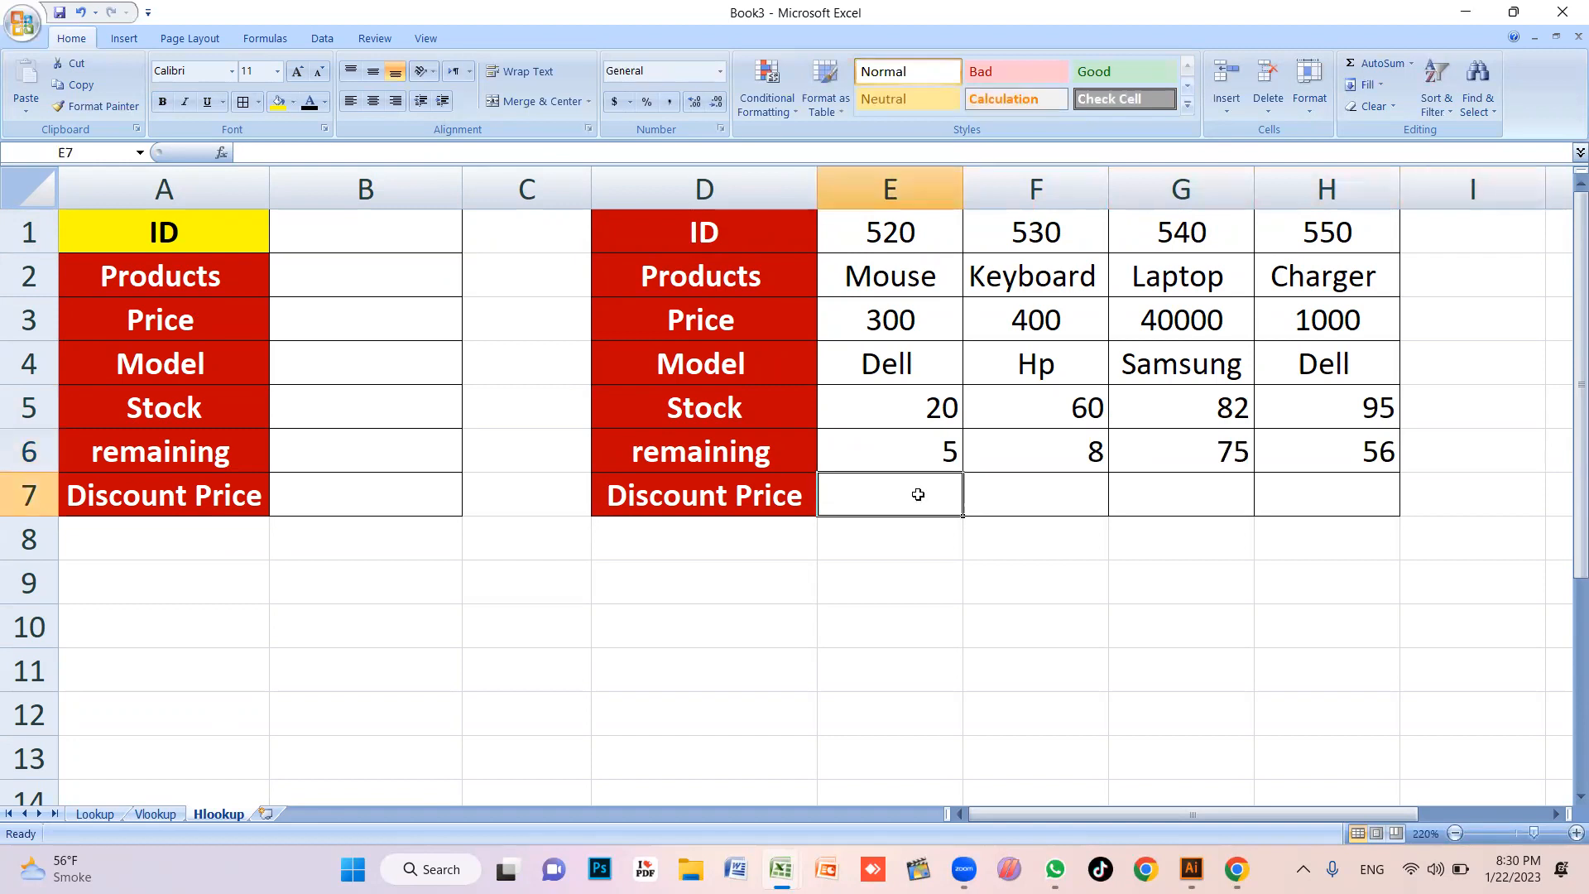
left_click(903, 320)
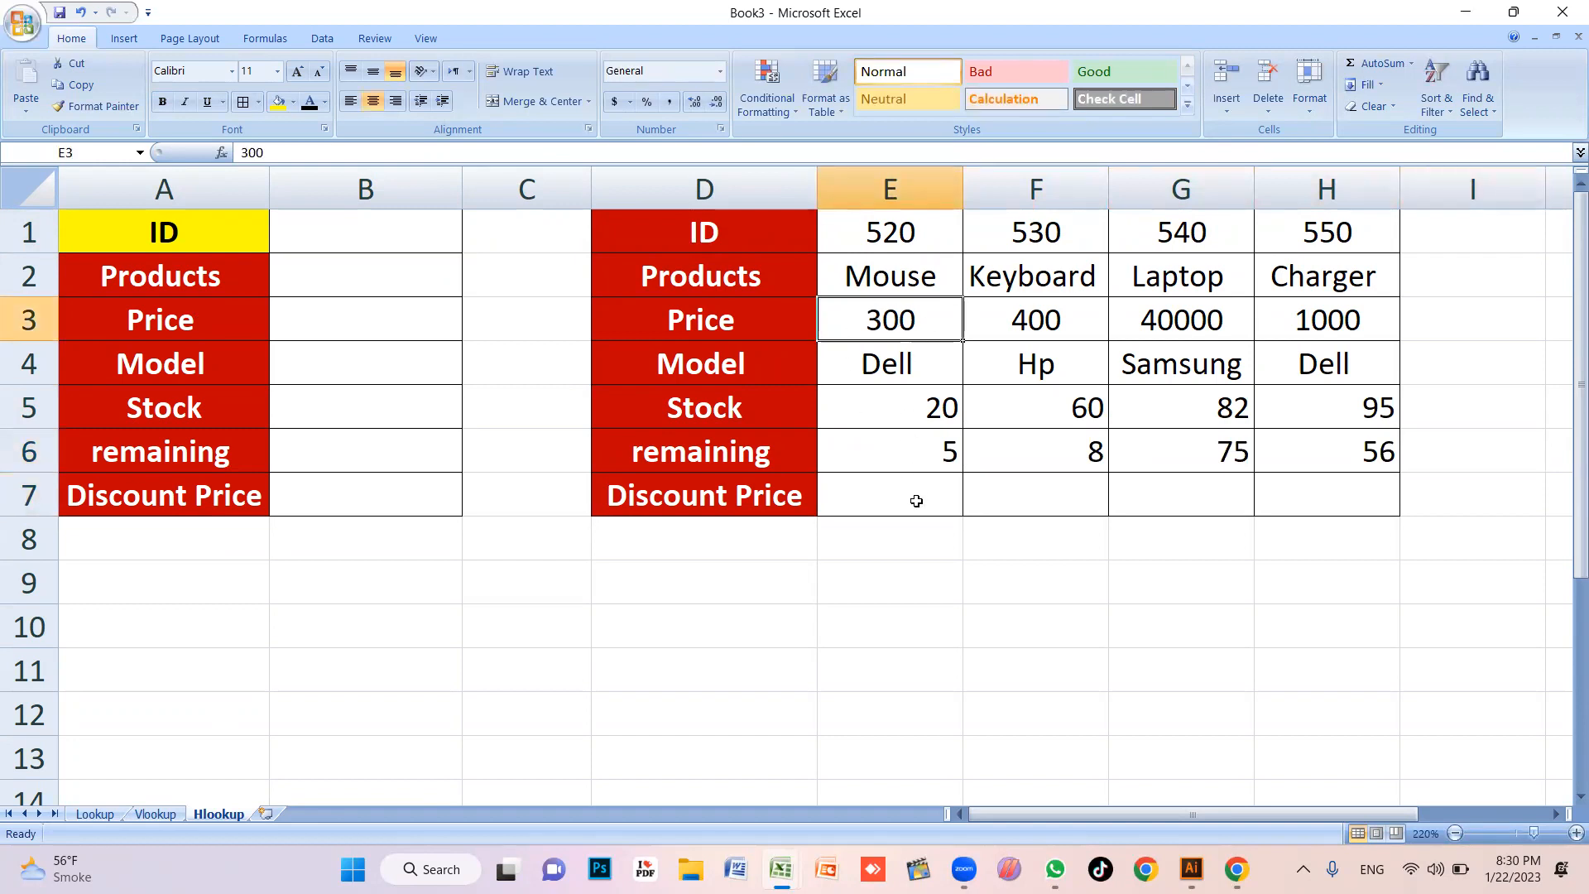
left_click(916, 501)
left_click(920, 325)
left_click_drag(919, 320, 1364, 322)
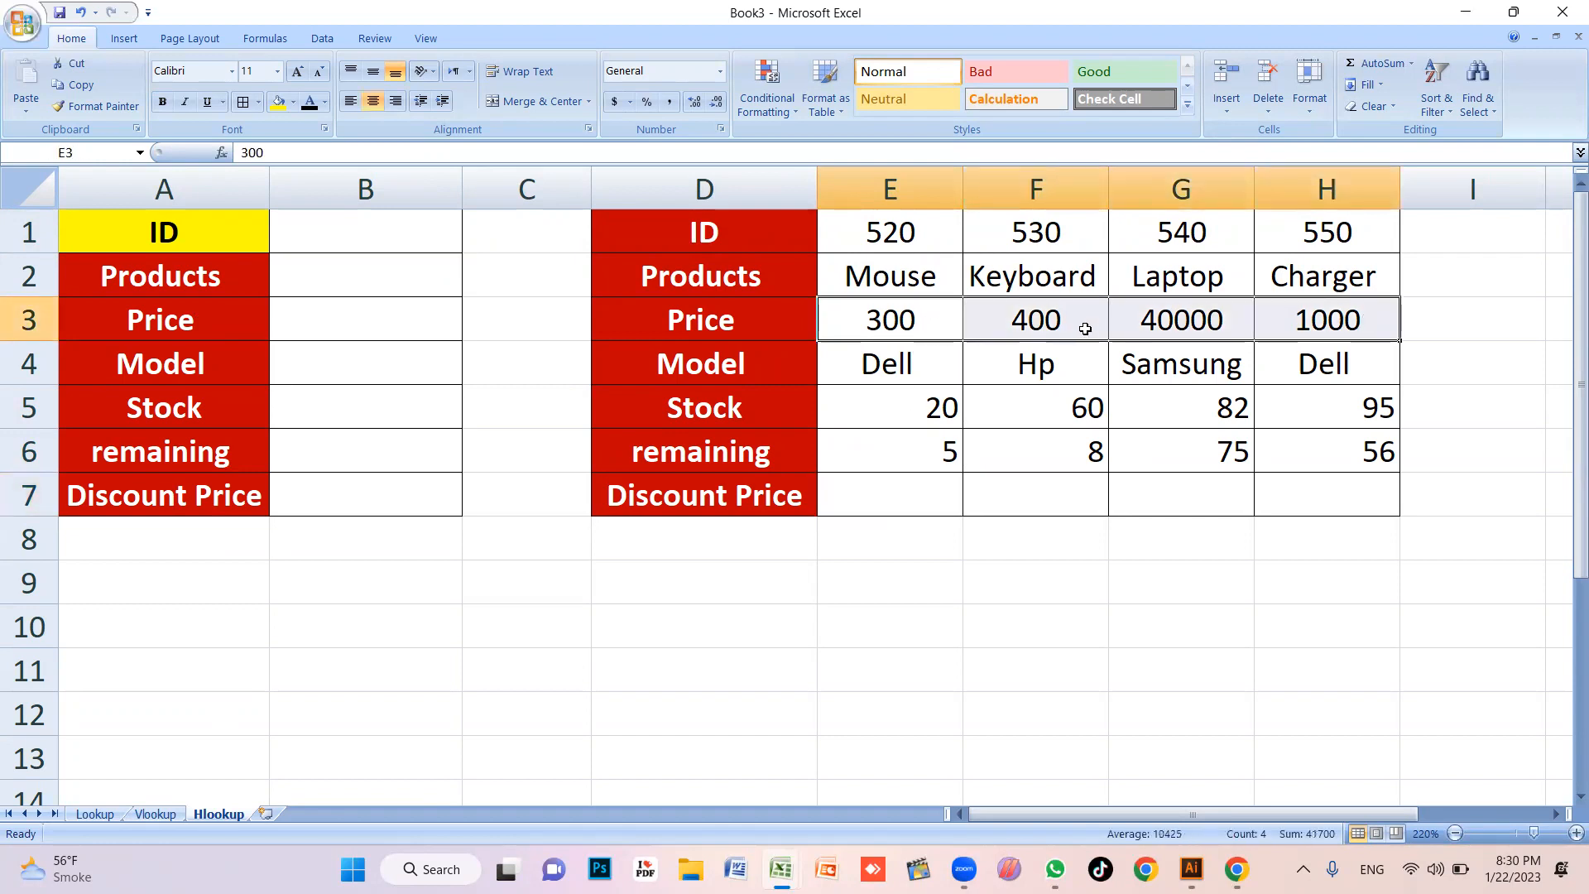
left_click(892, 503)
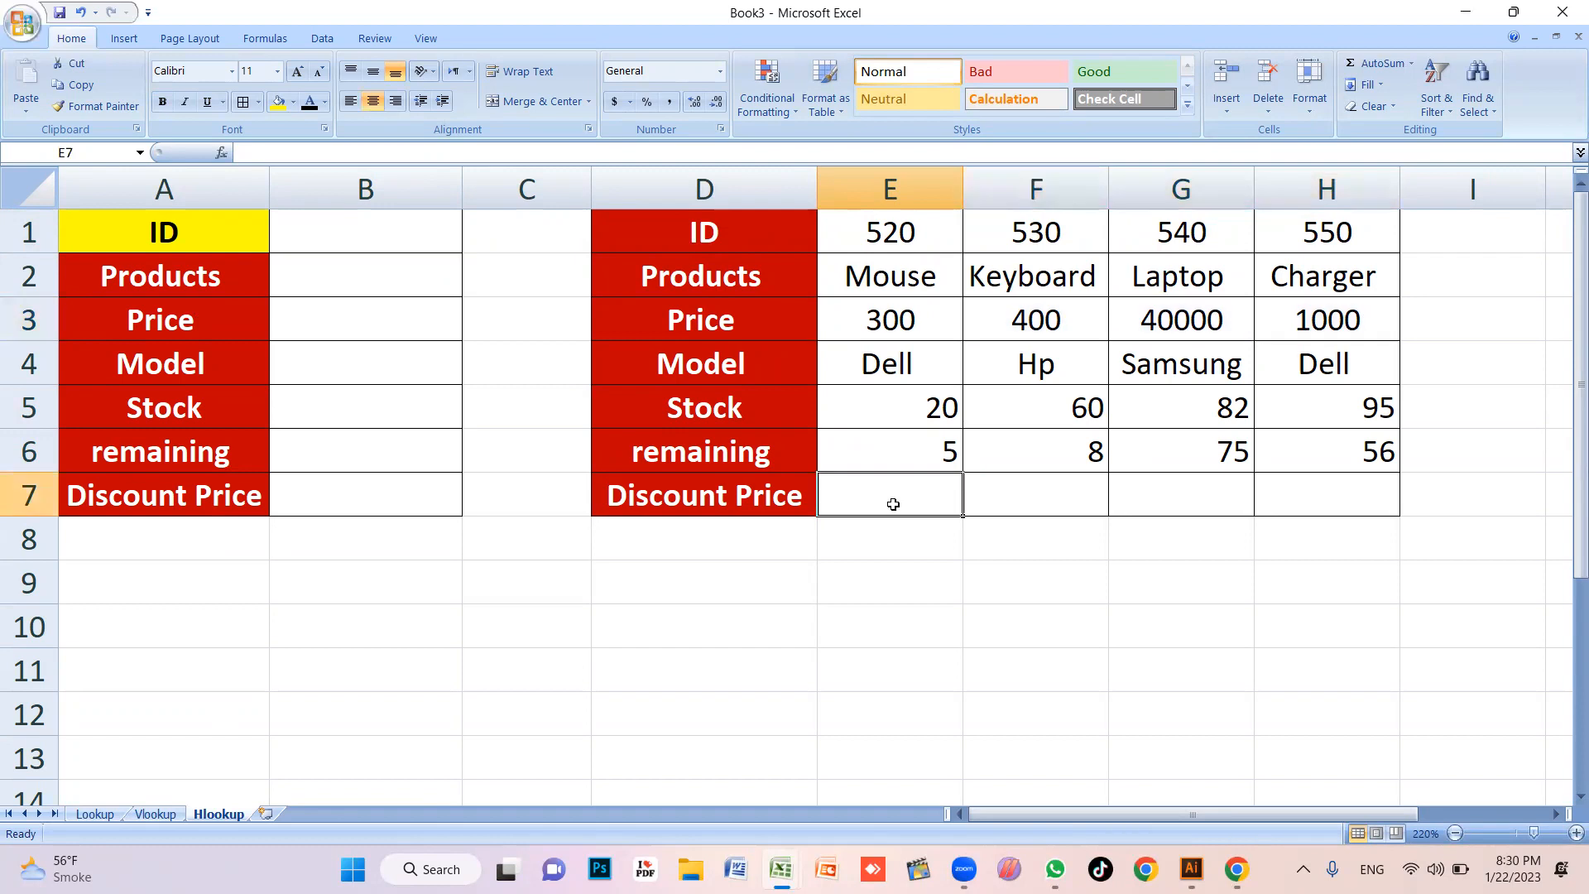
left_click(911, 320)
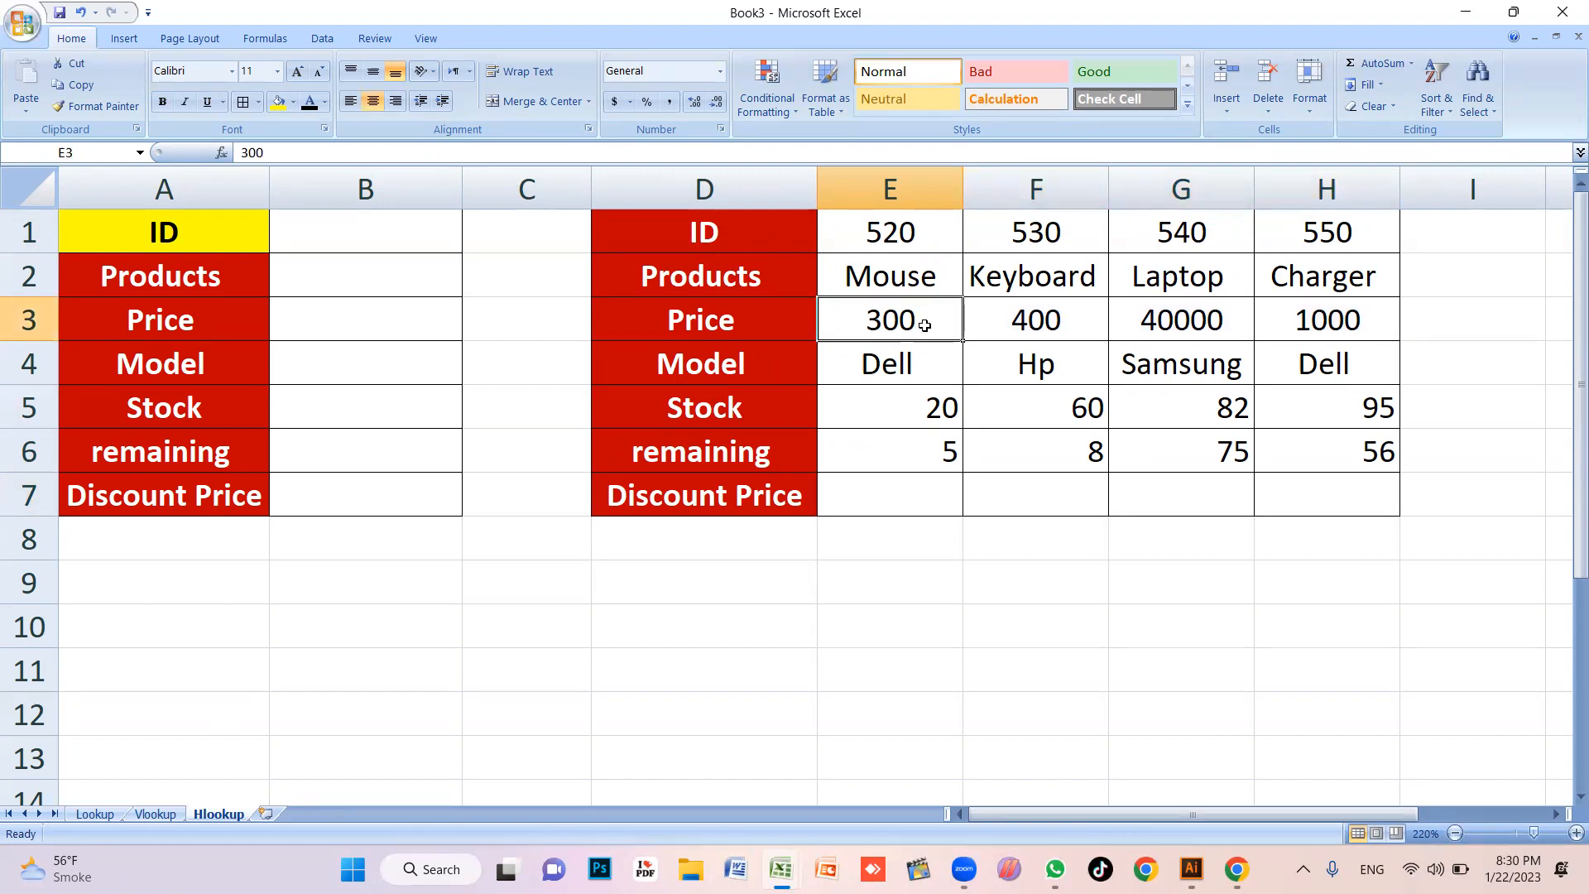
Fill the Discount Price row in E7:H7 with 280, 350, 38000 and 800
left_click(925, 480)
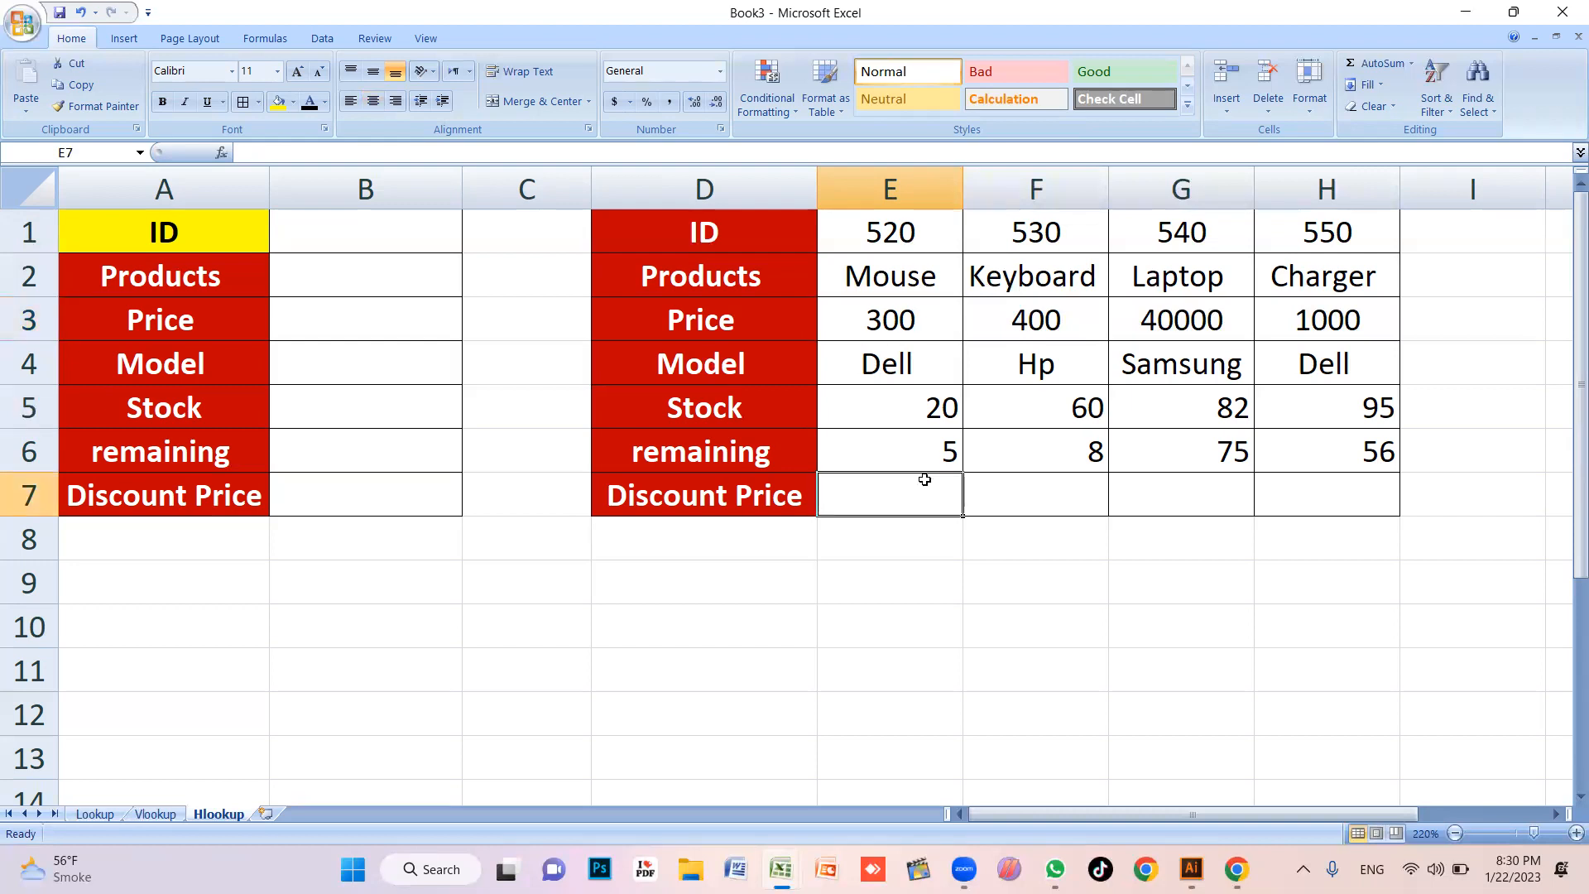
type("280")
key("Tab")
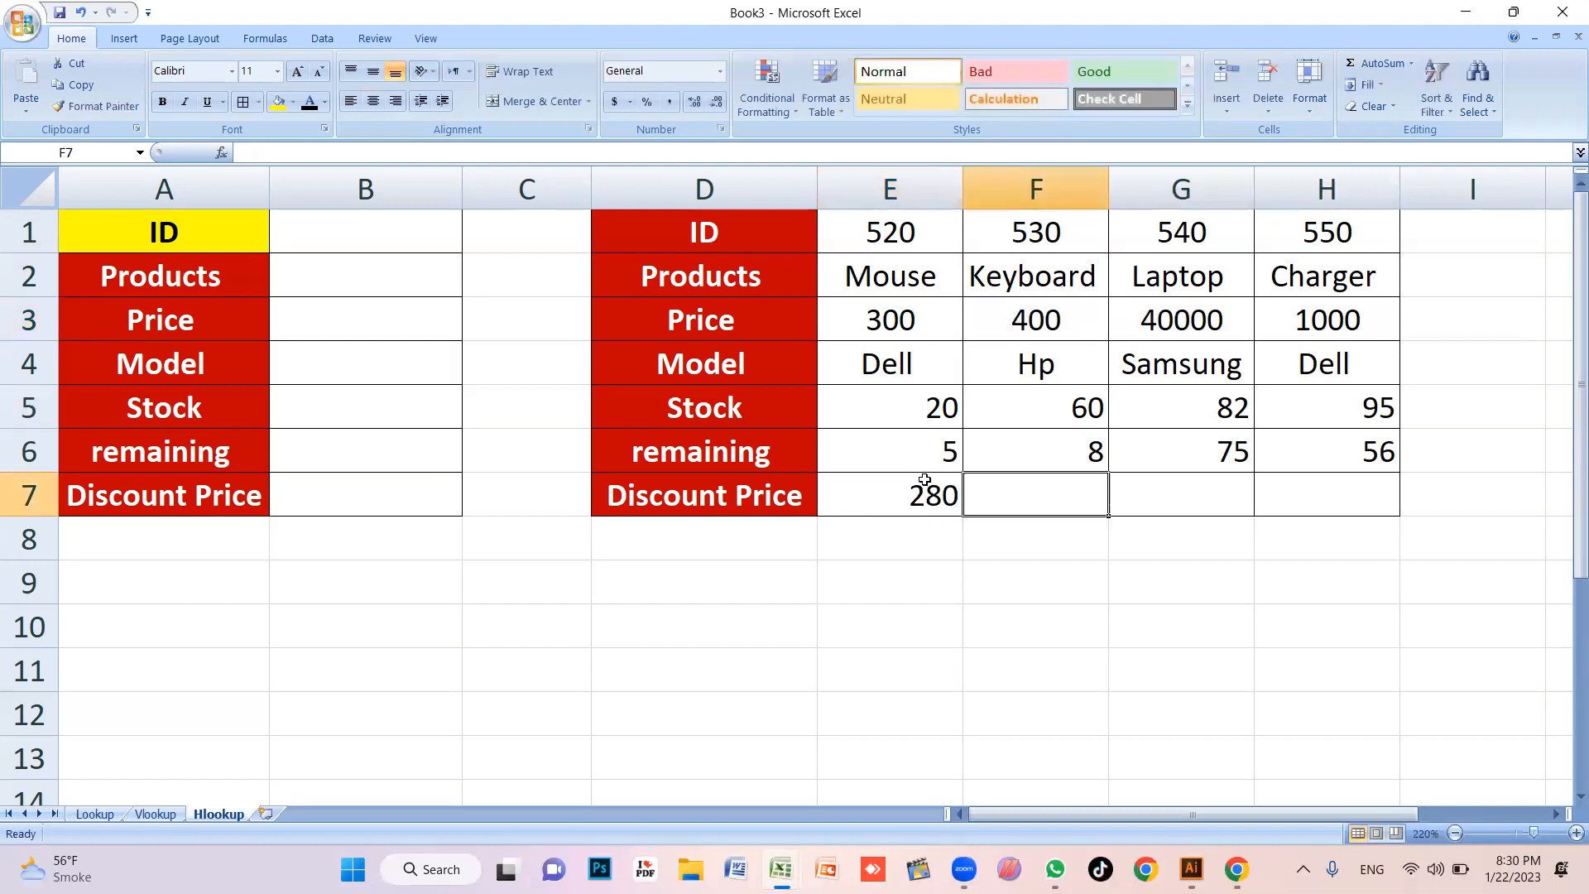
type("350")
key("Tab")
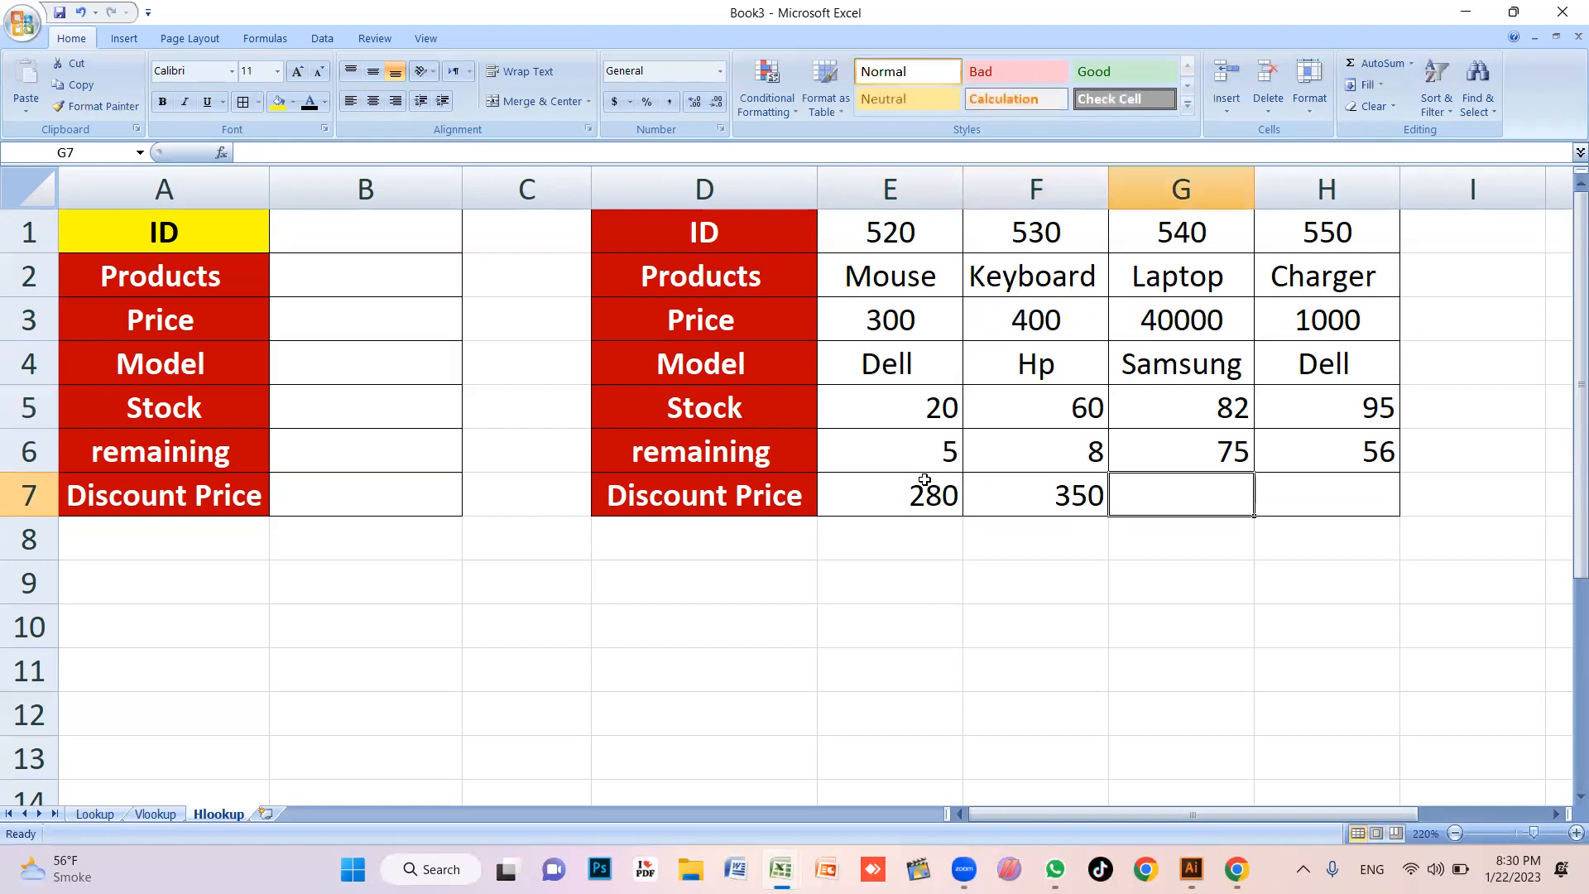
type("38000")
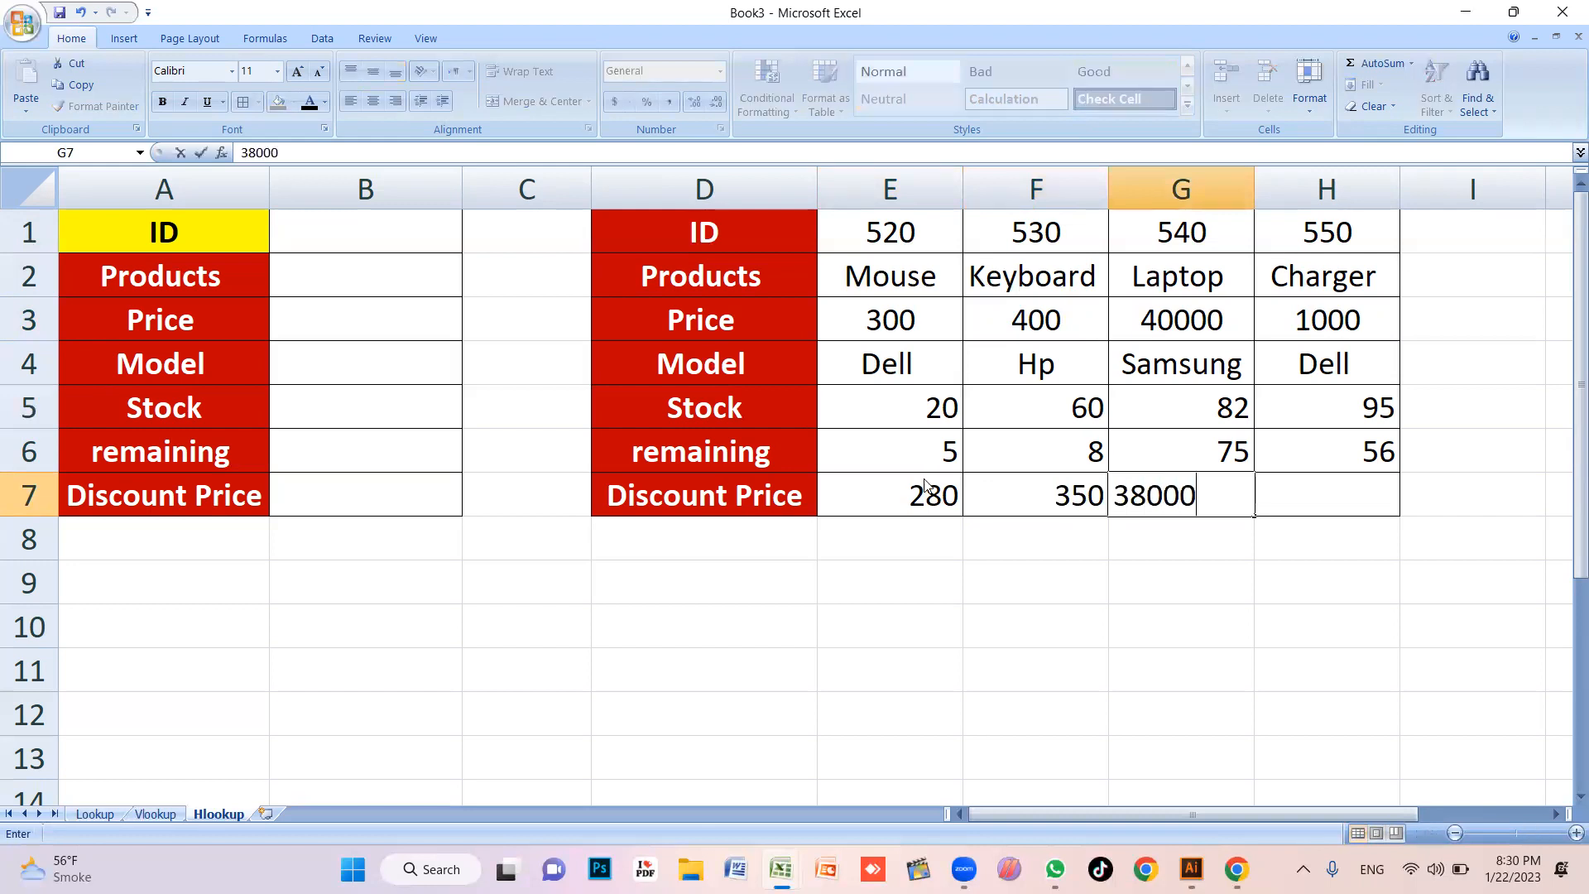
key("Tab")
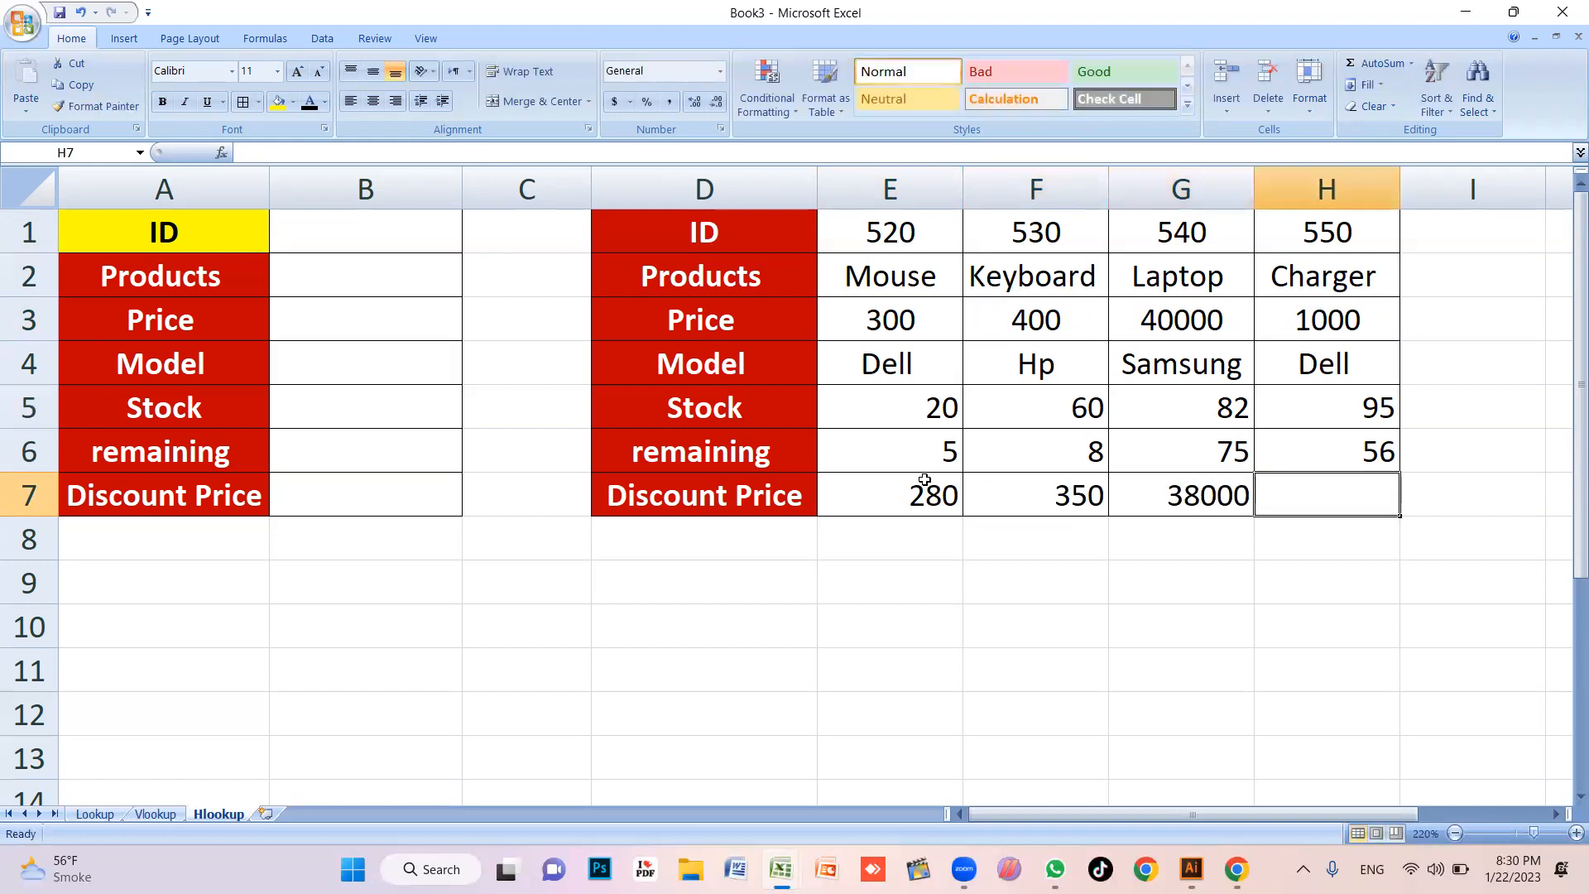
left_click(1335, 323)
left_click(1347, 492)
type("800")
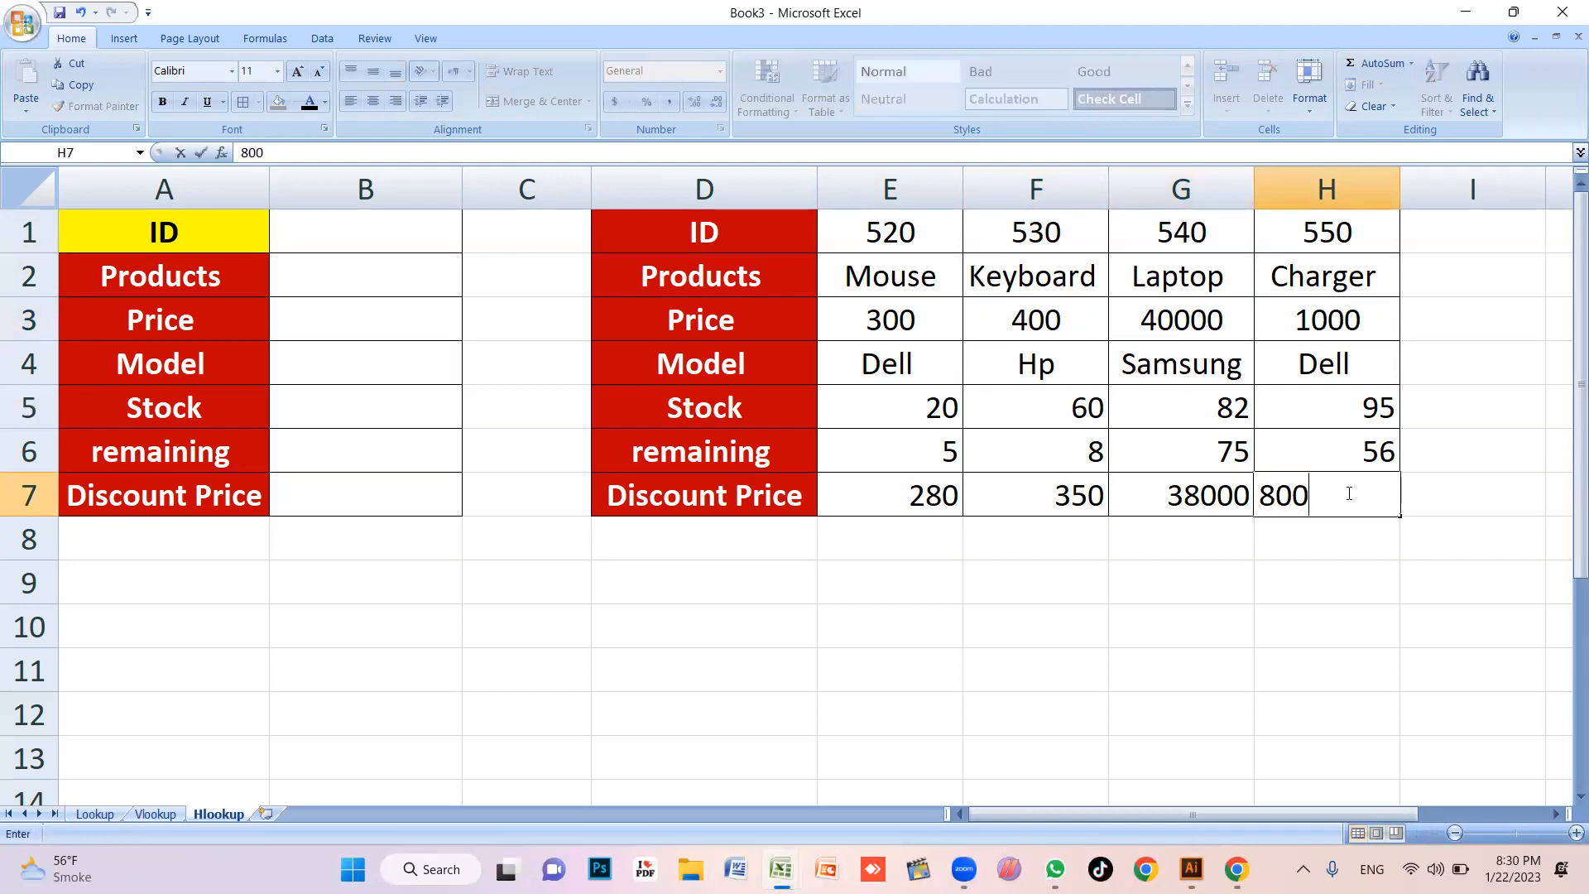
left_click(1125, 662)
Center the product data in E1:H7 and widen column F slightly
left_click_drag(861, 236, 1357, 497)
left_click(371, 105)
left_click(371, 105)
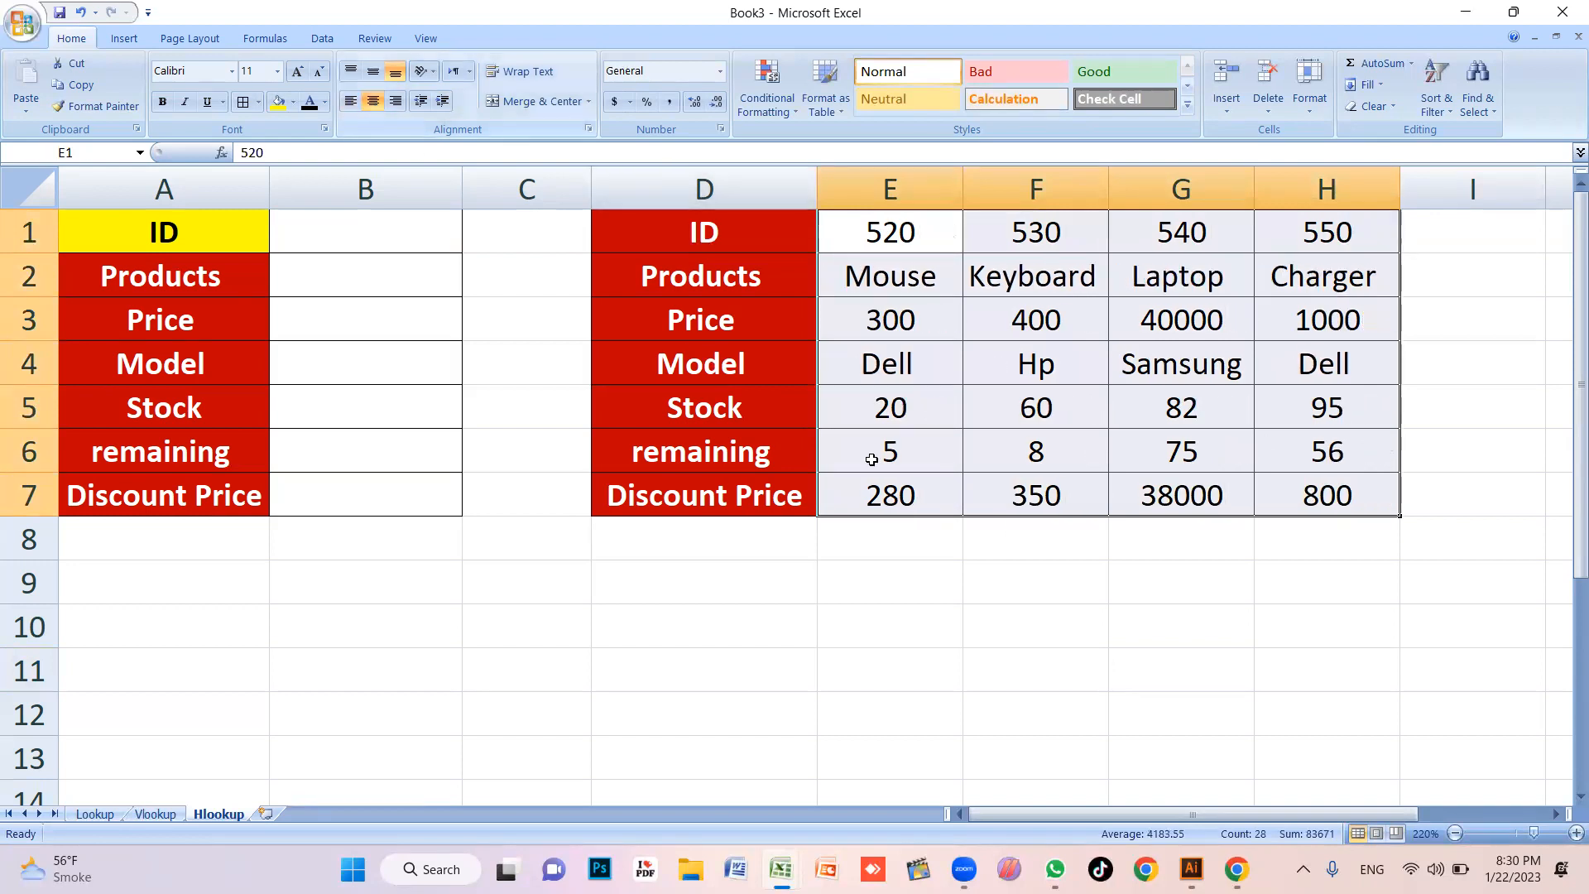
left_click(1020, 533)
left_click_drag(1109, 195, 1118, 196)
left_click(1043, 451)
Enter the formula =HLOOKUP(B1,D1:H7,2,0) in B2 to look up the product by ID with an exact match
left_click(365, 237)
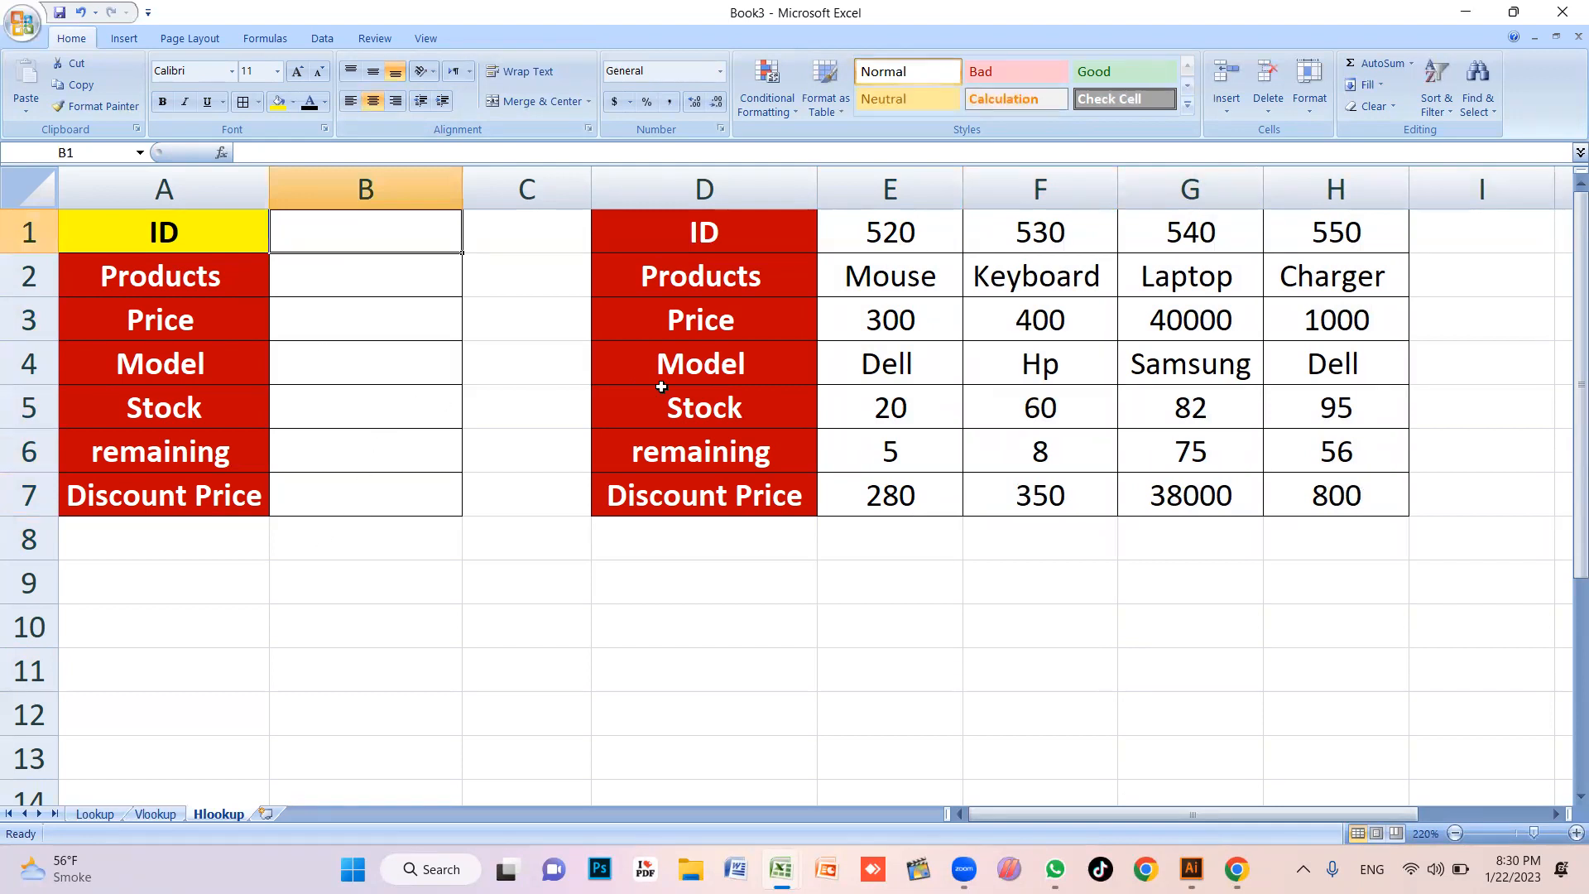
left_click(365, 278)
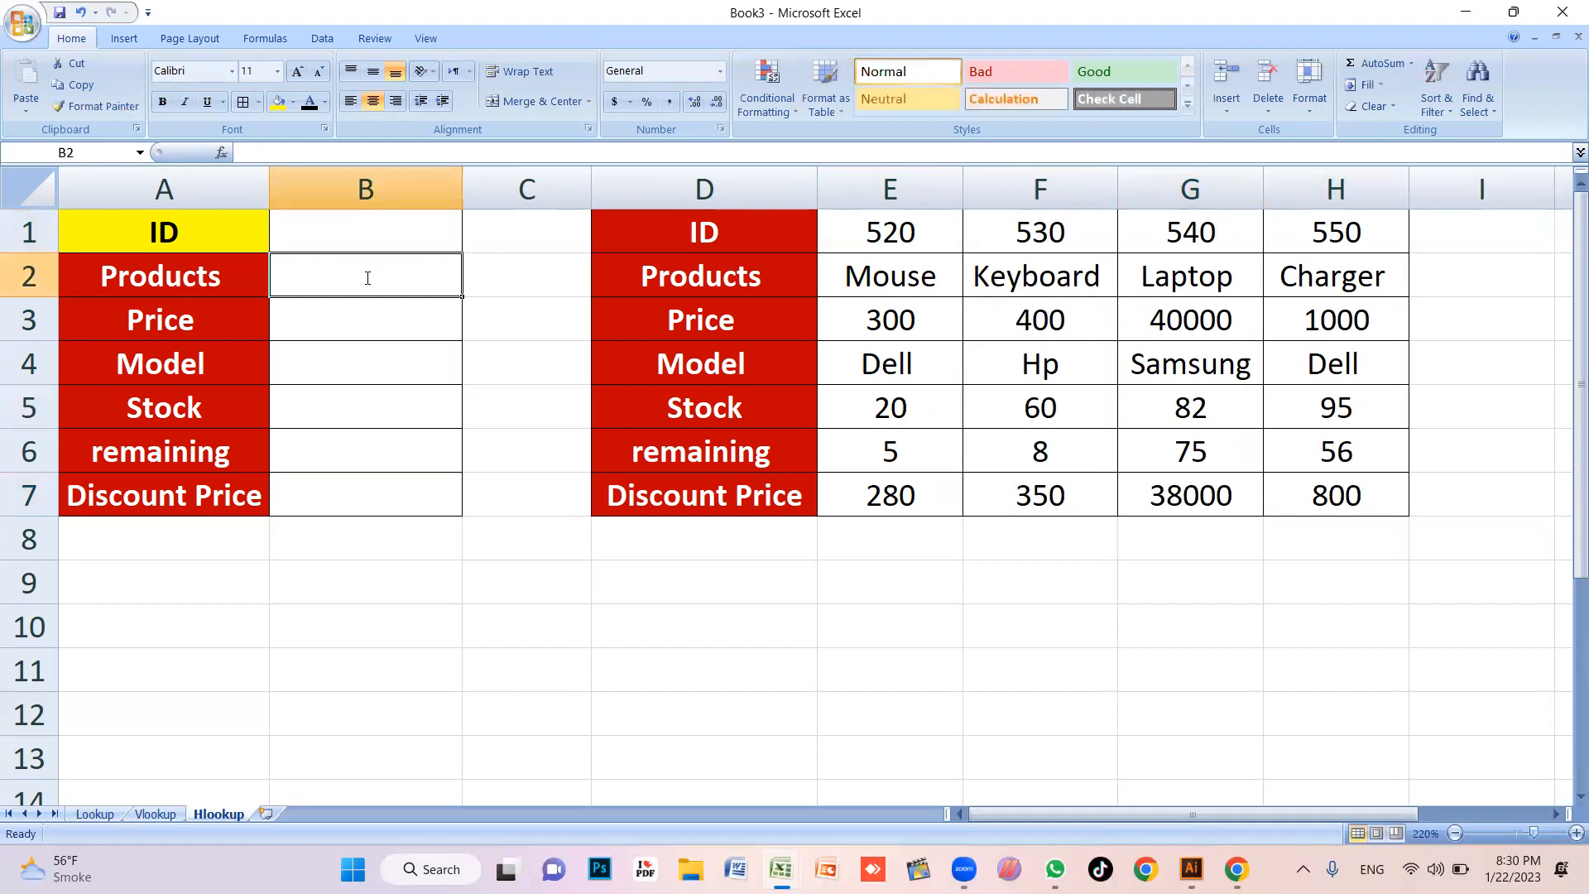
type("=")
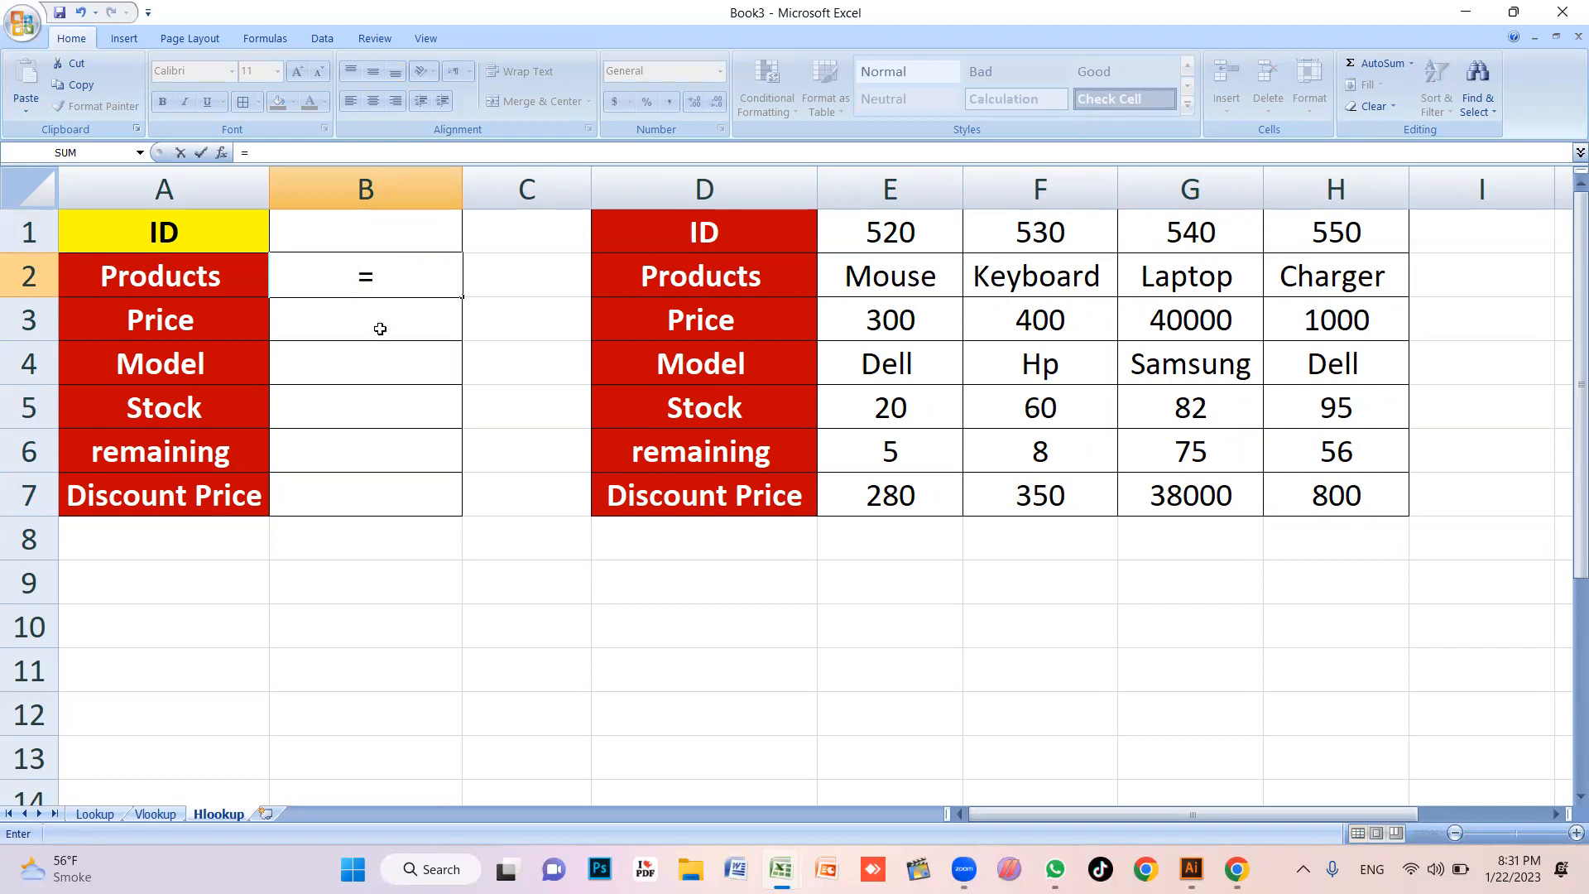
type("hlookup")
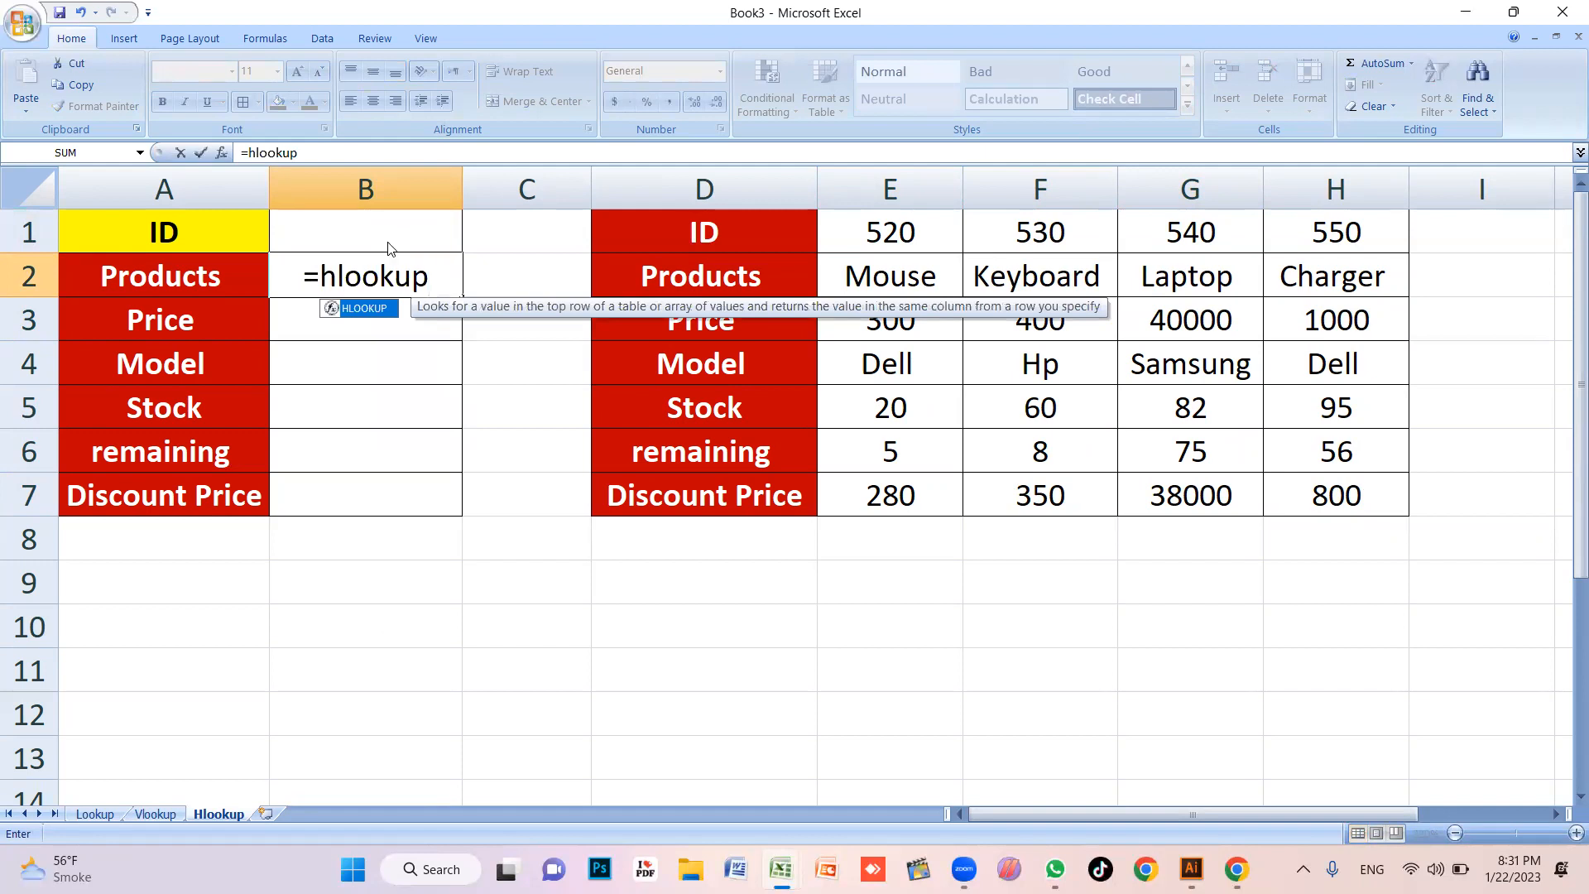
type("(")
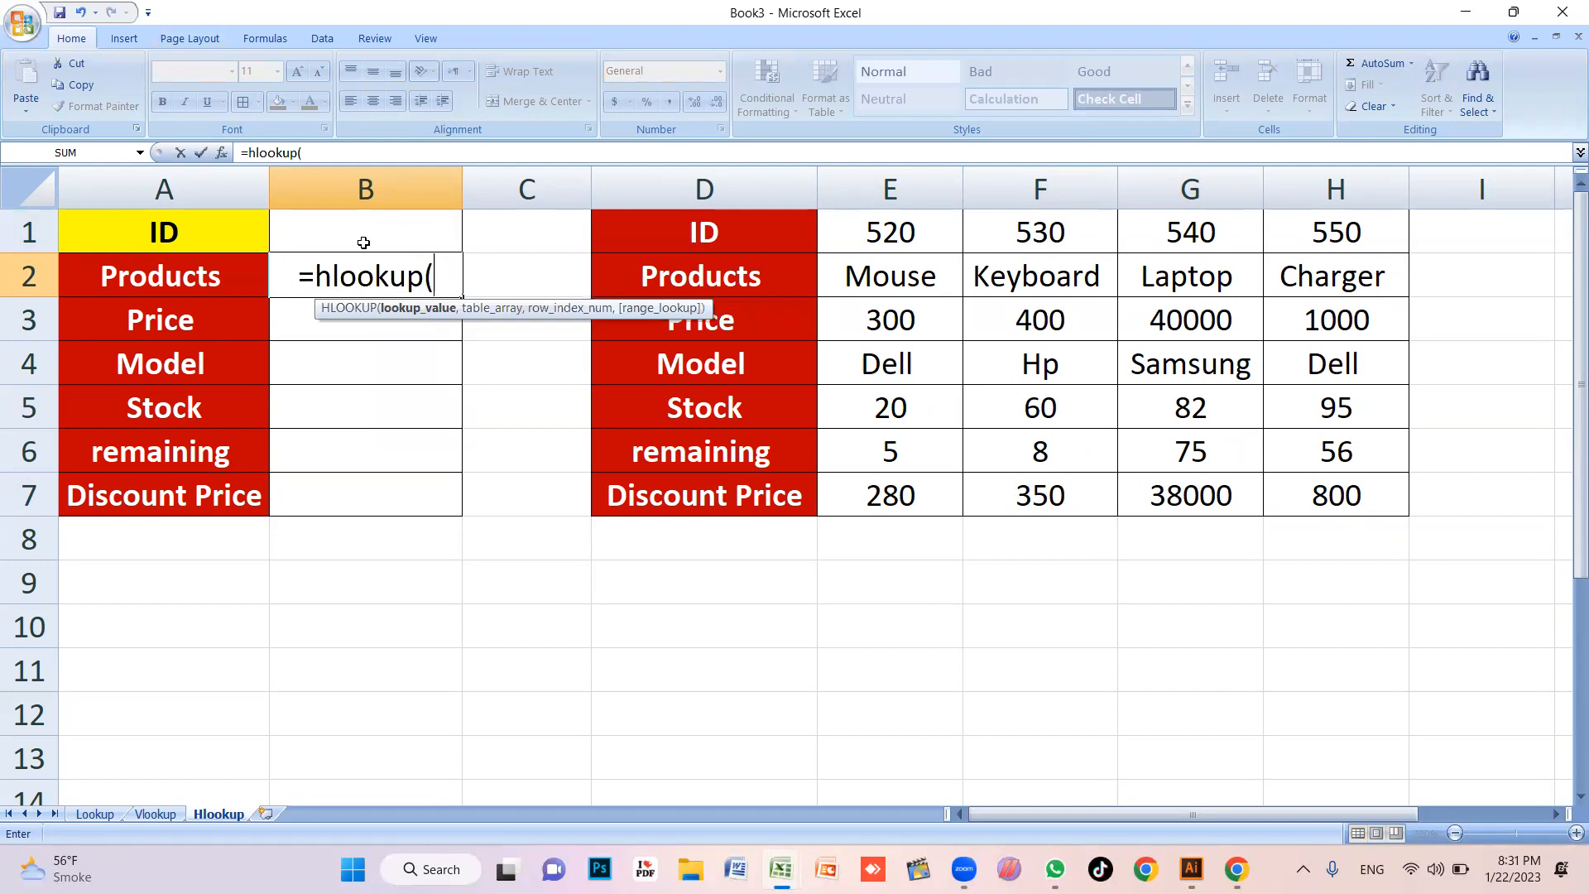
left_click(395, 239)
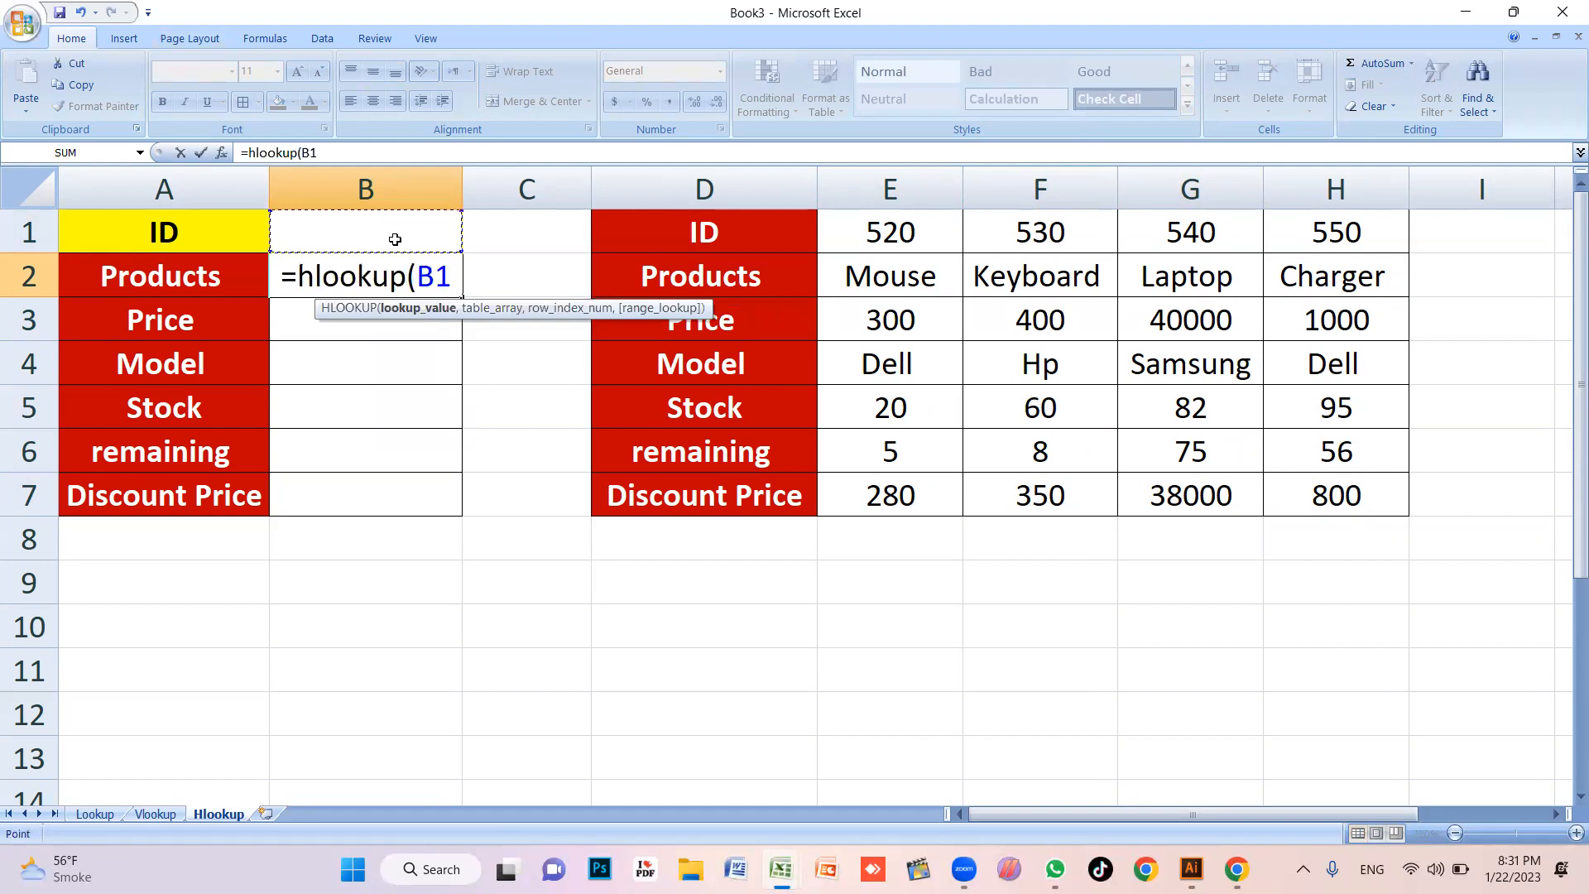
type(",")
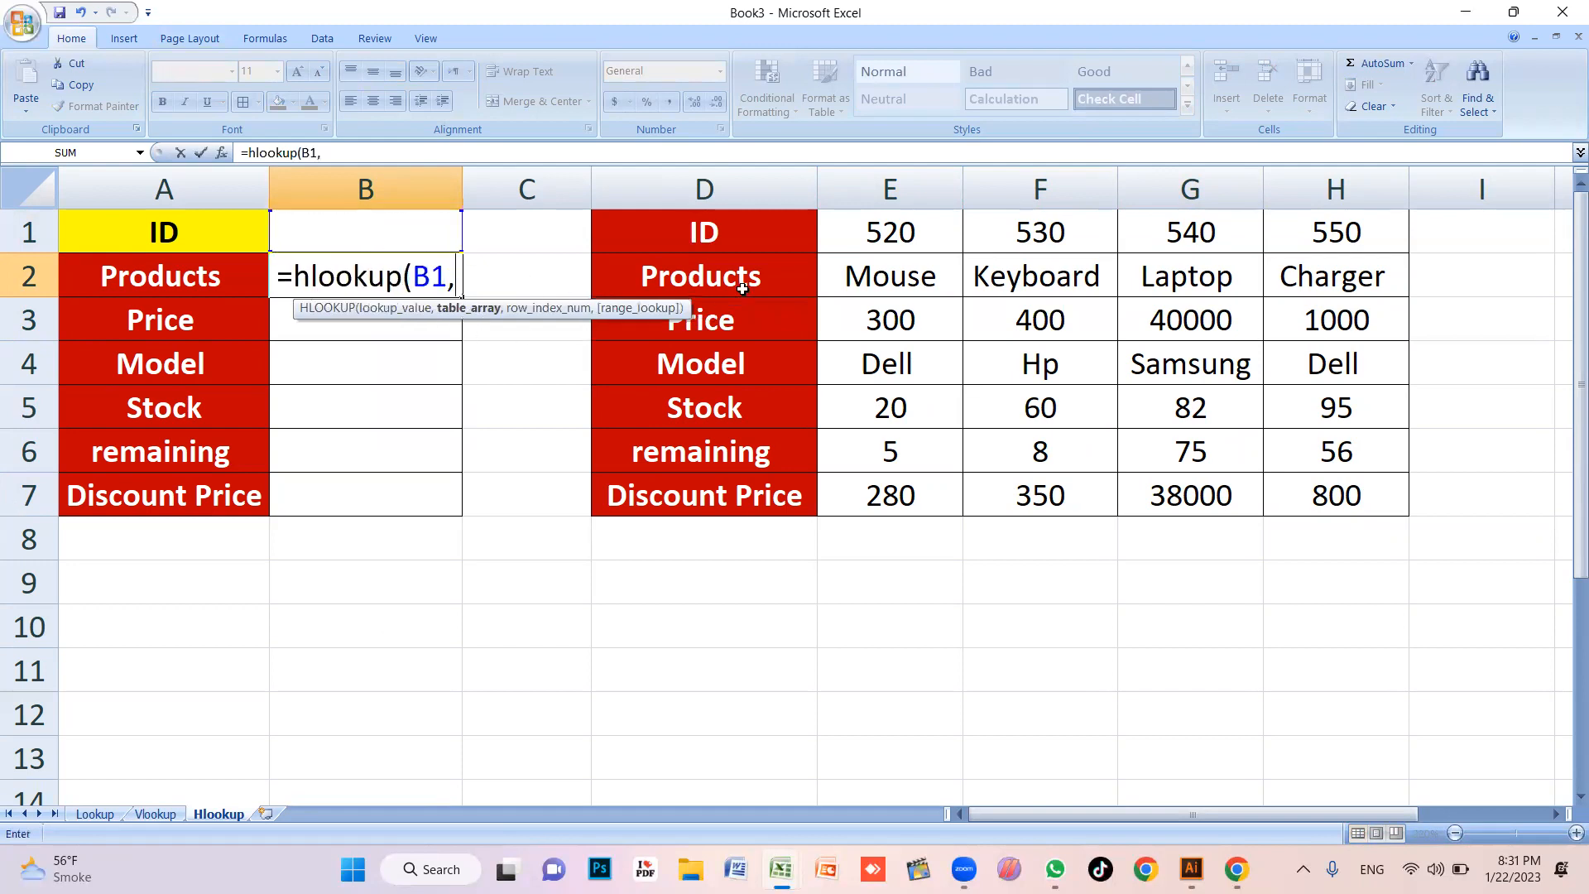
left_click_drag(754, 240, 1390, 494)
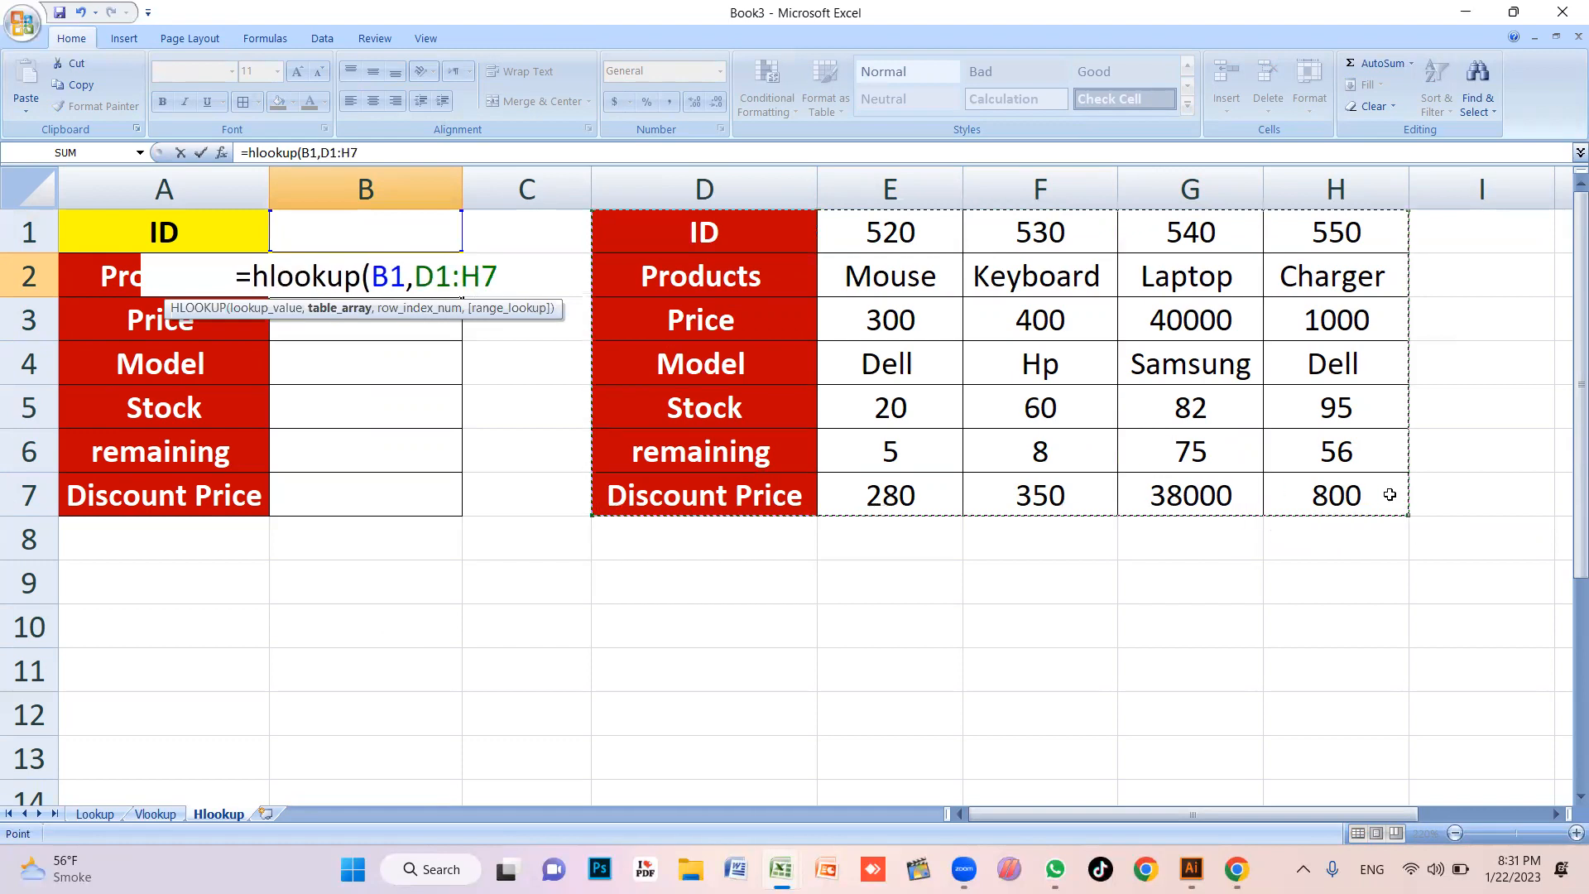
type(",")
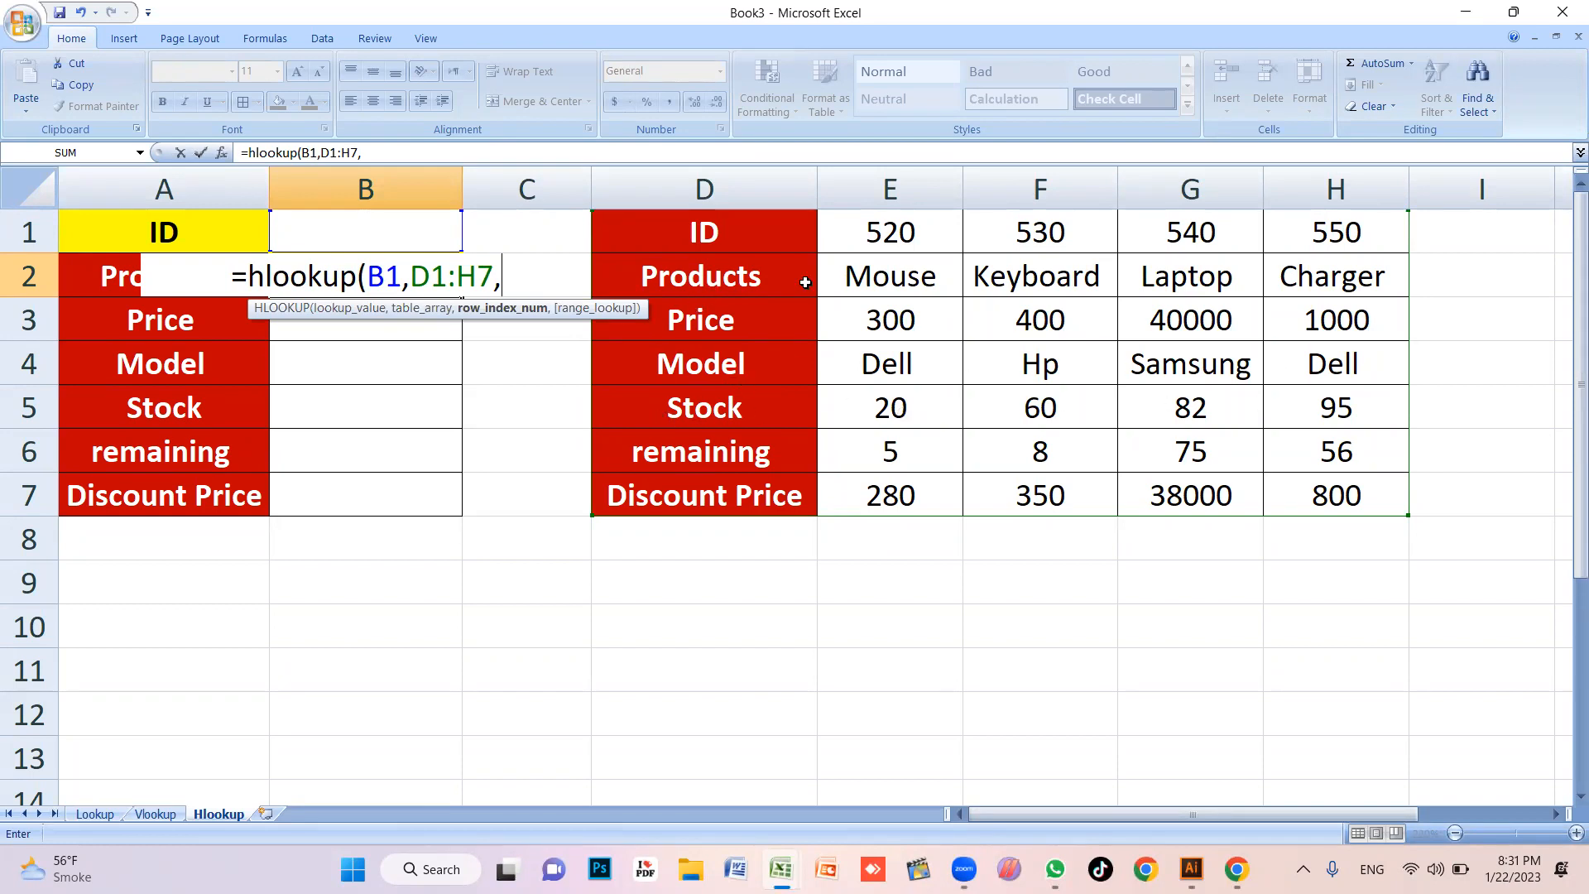
type("2,")
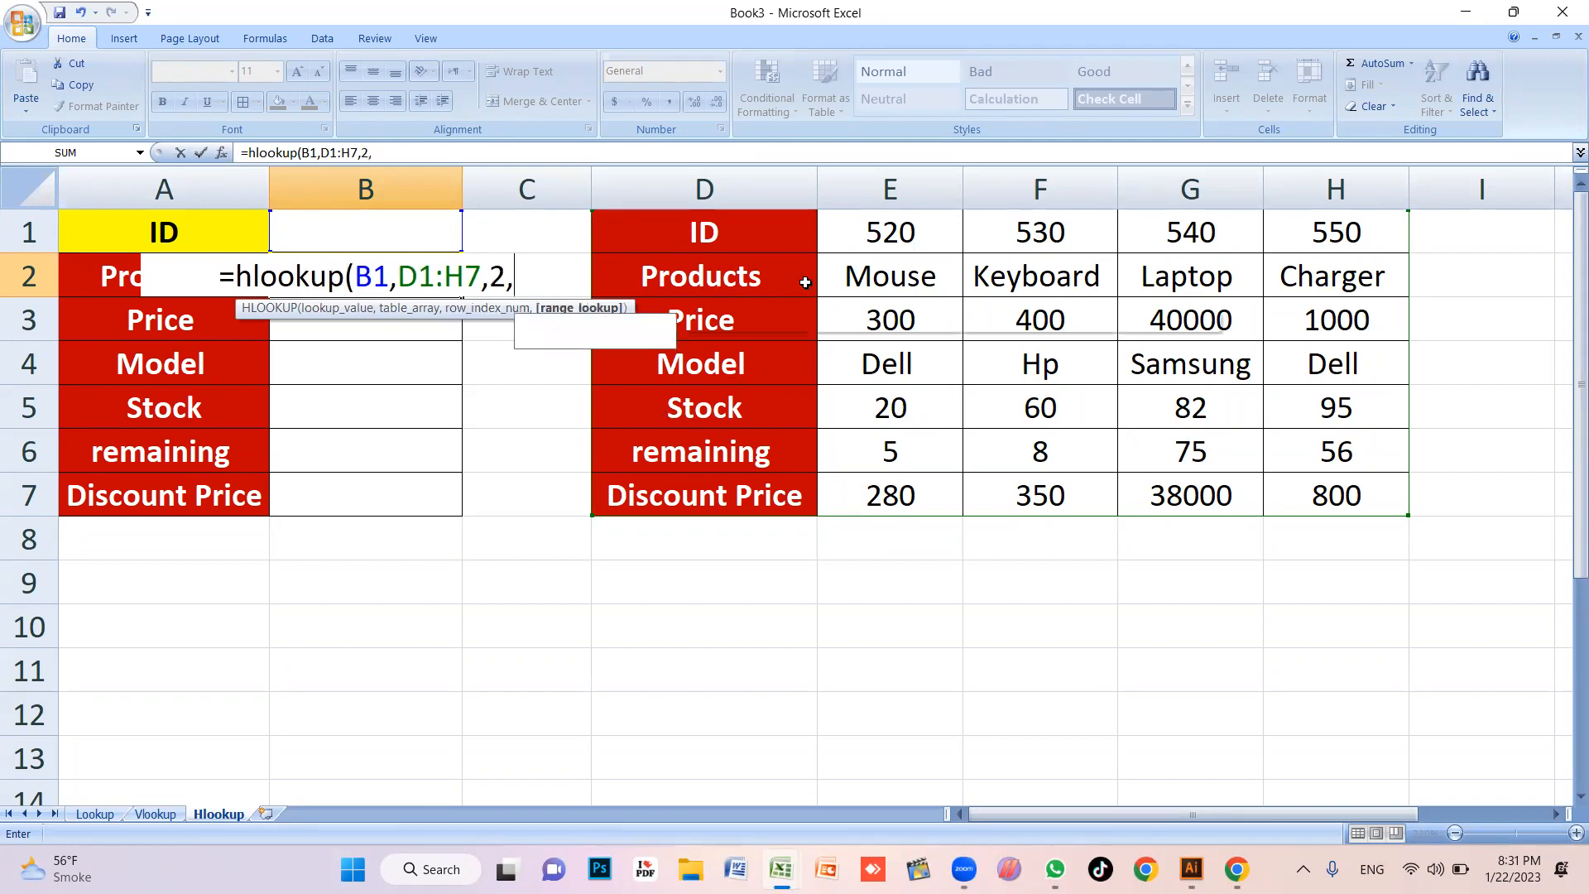
type("0")
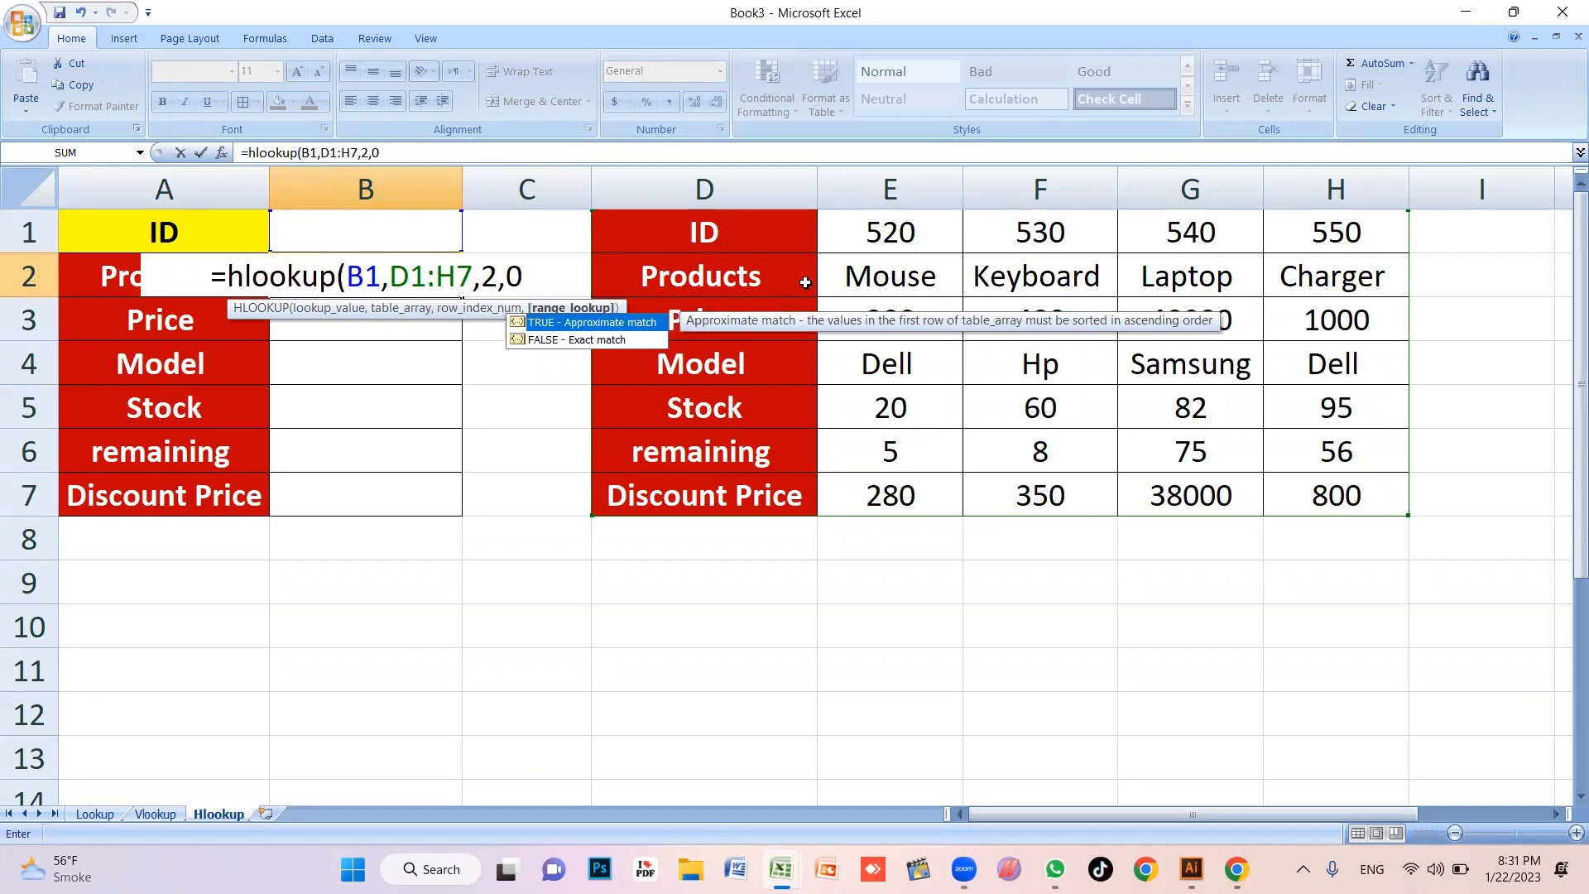
type(")")
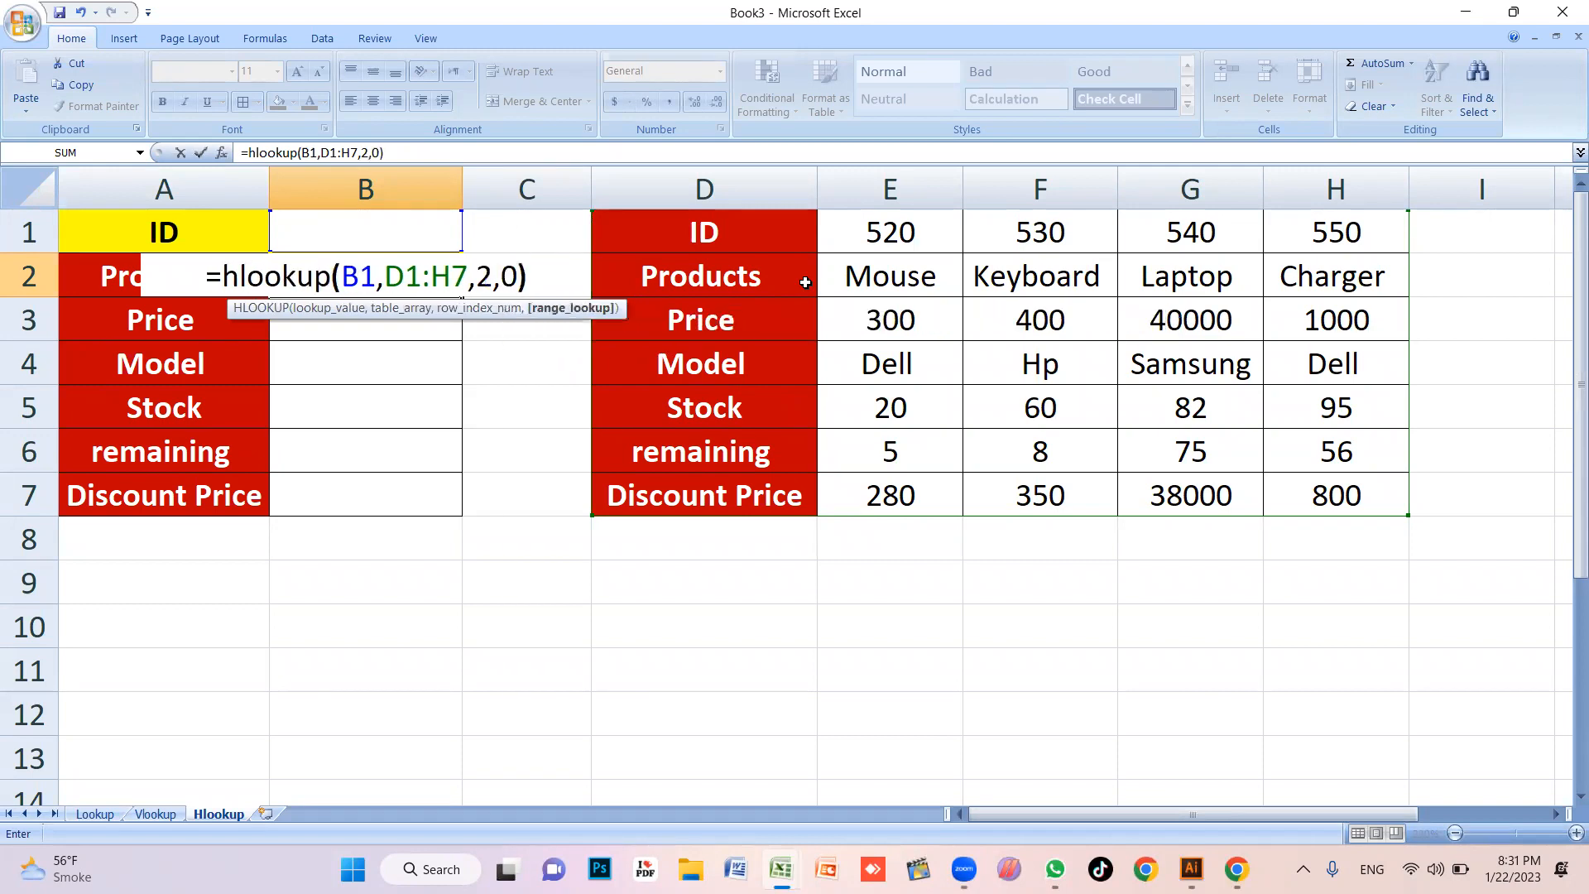
key("Return")
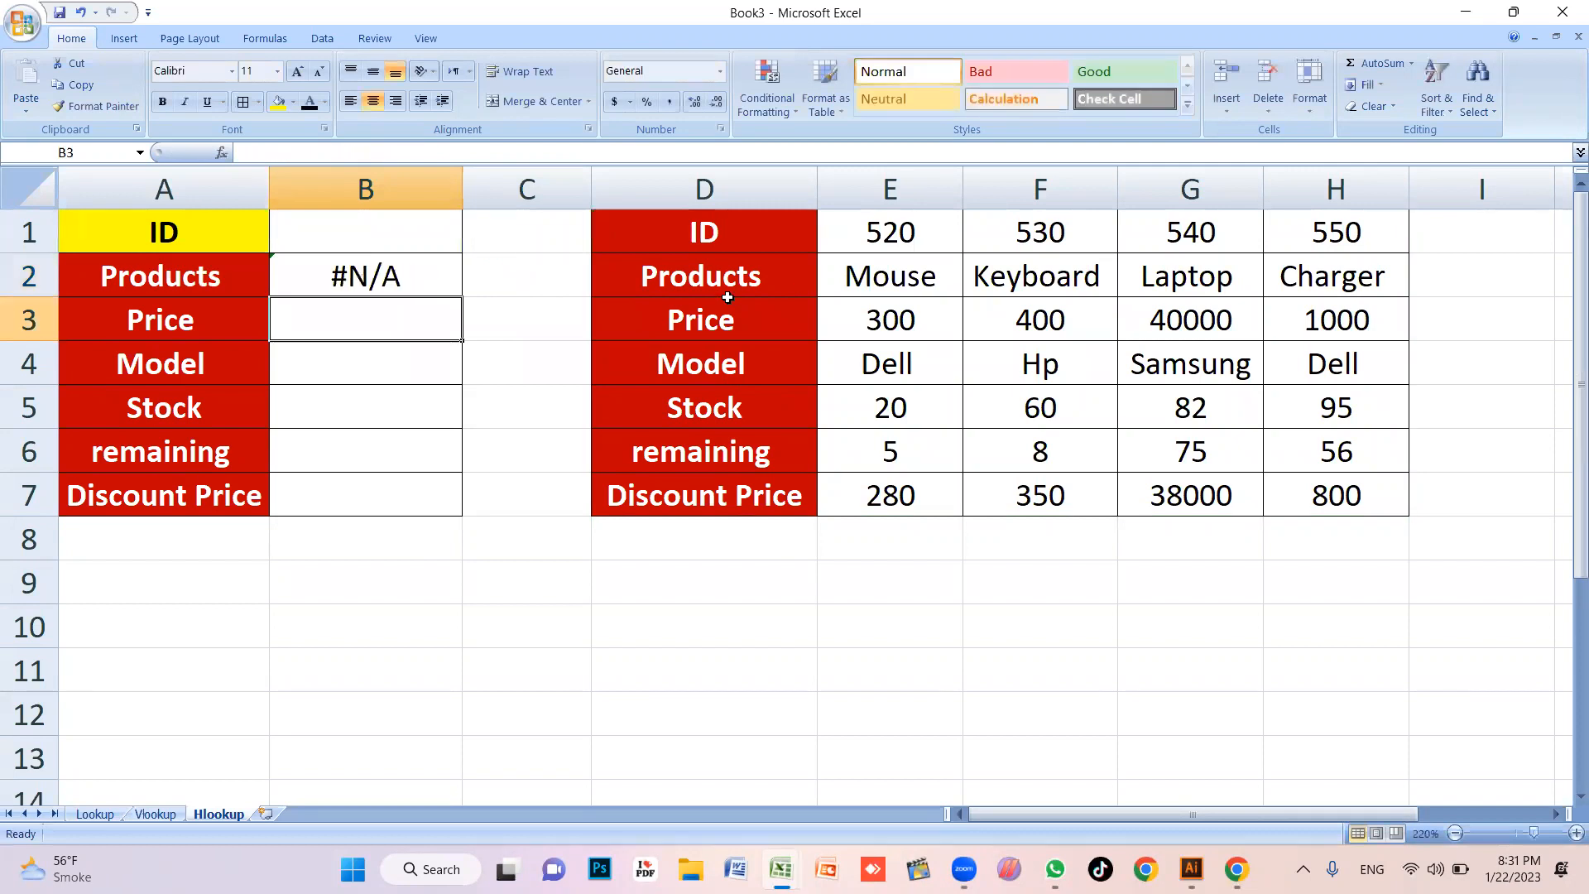
Test the product lookup by entering 520 and then 550 as the ID in B1
left_click(338, 231)
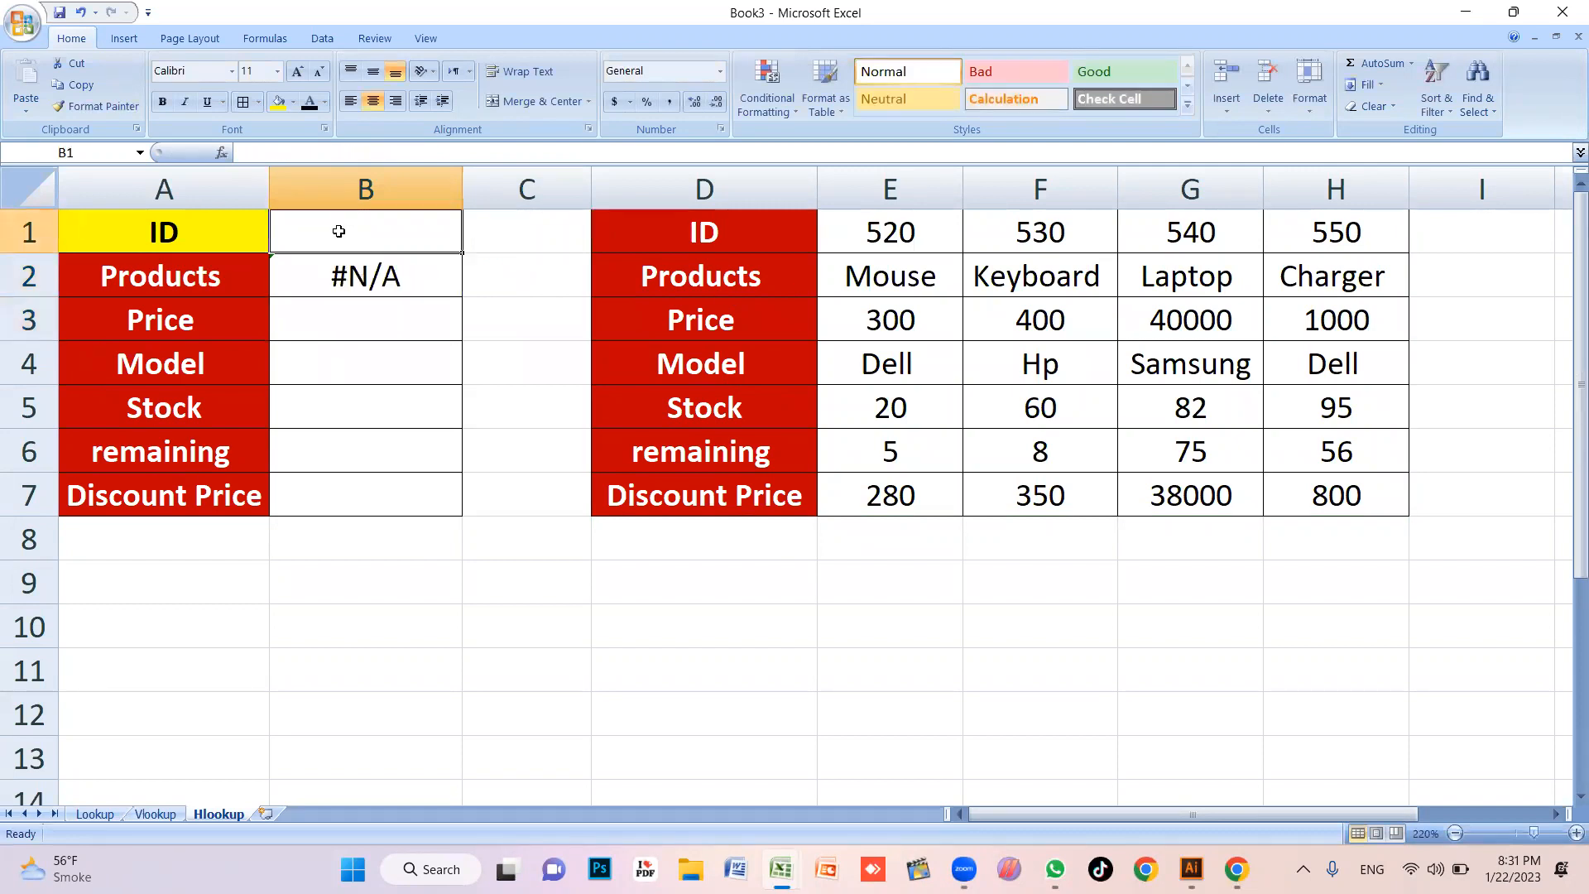
type("520")
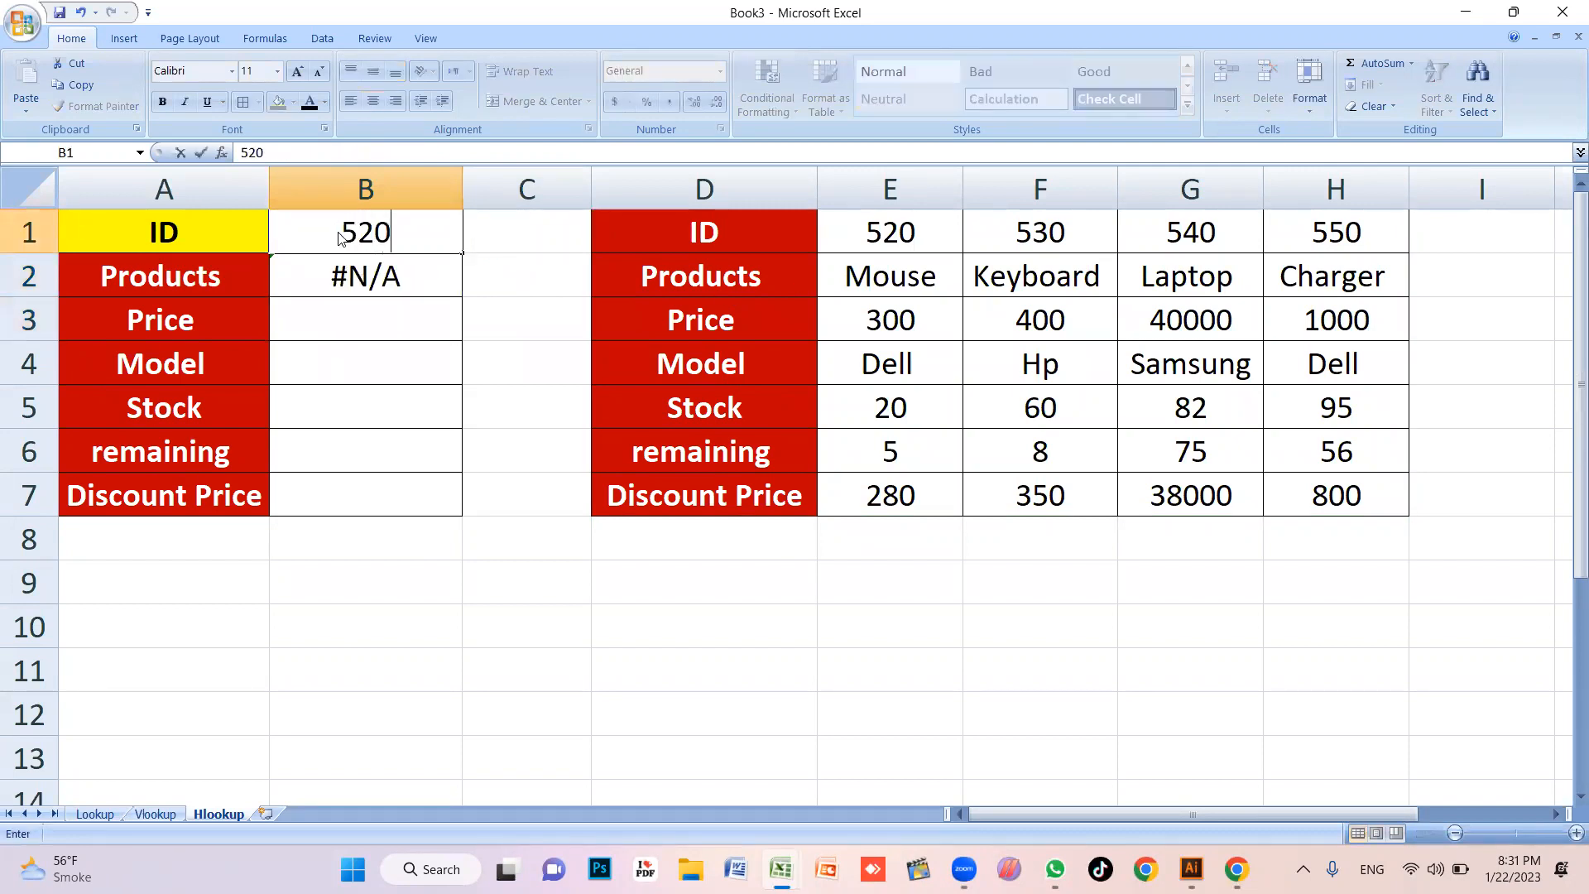
key("Return")
left_click(339, 230)
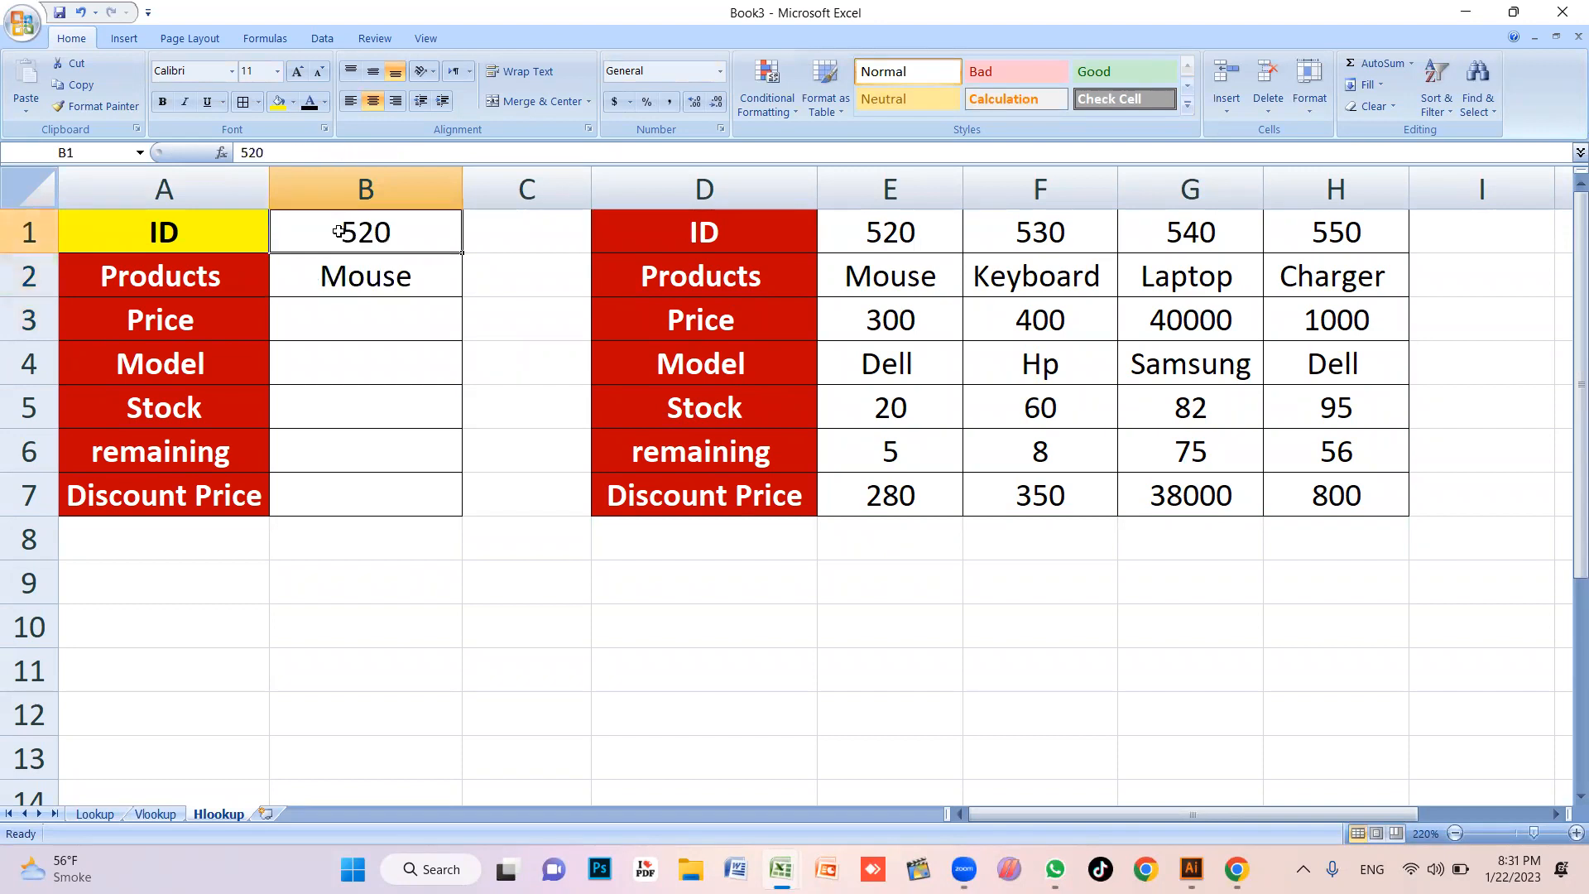
type("550")
key("Return")
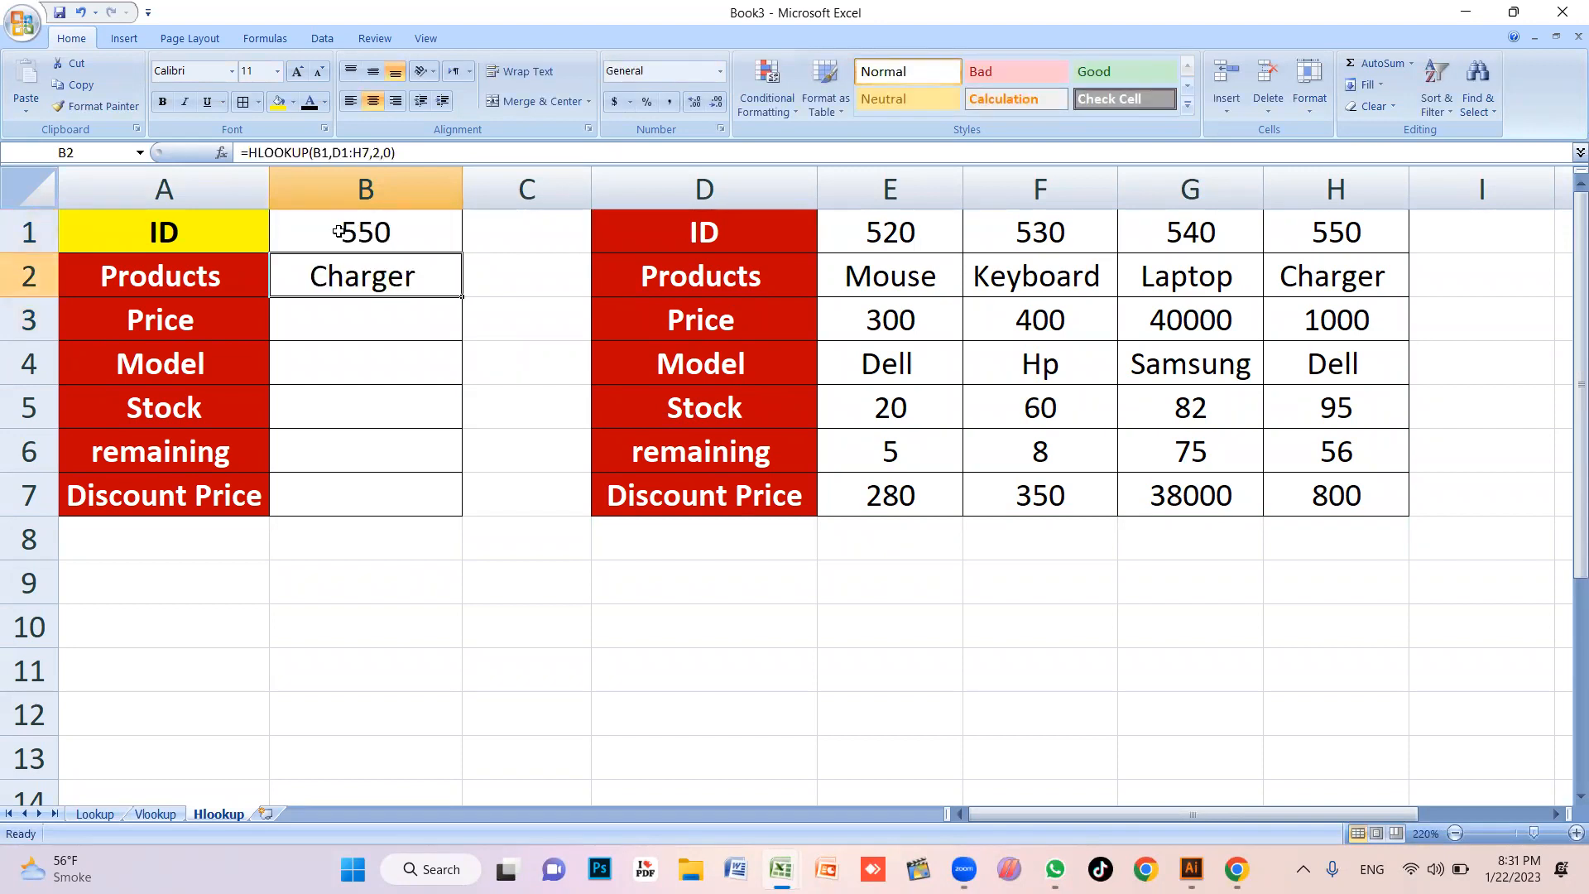
Copy the HLOOKUP formula from B2 down through B7 for the remaining fields
key("Down")
key("Down")
key("Up")
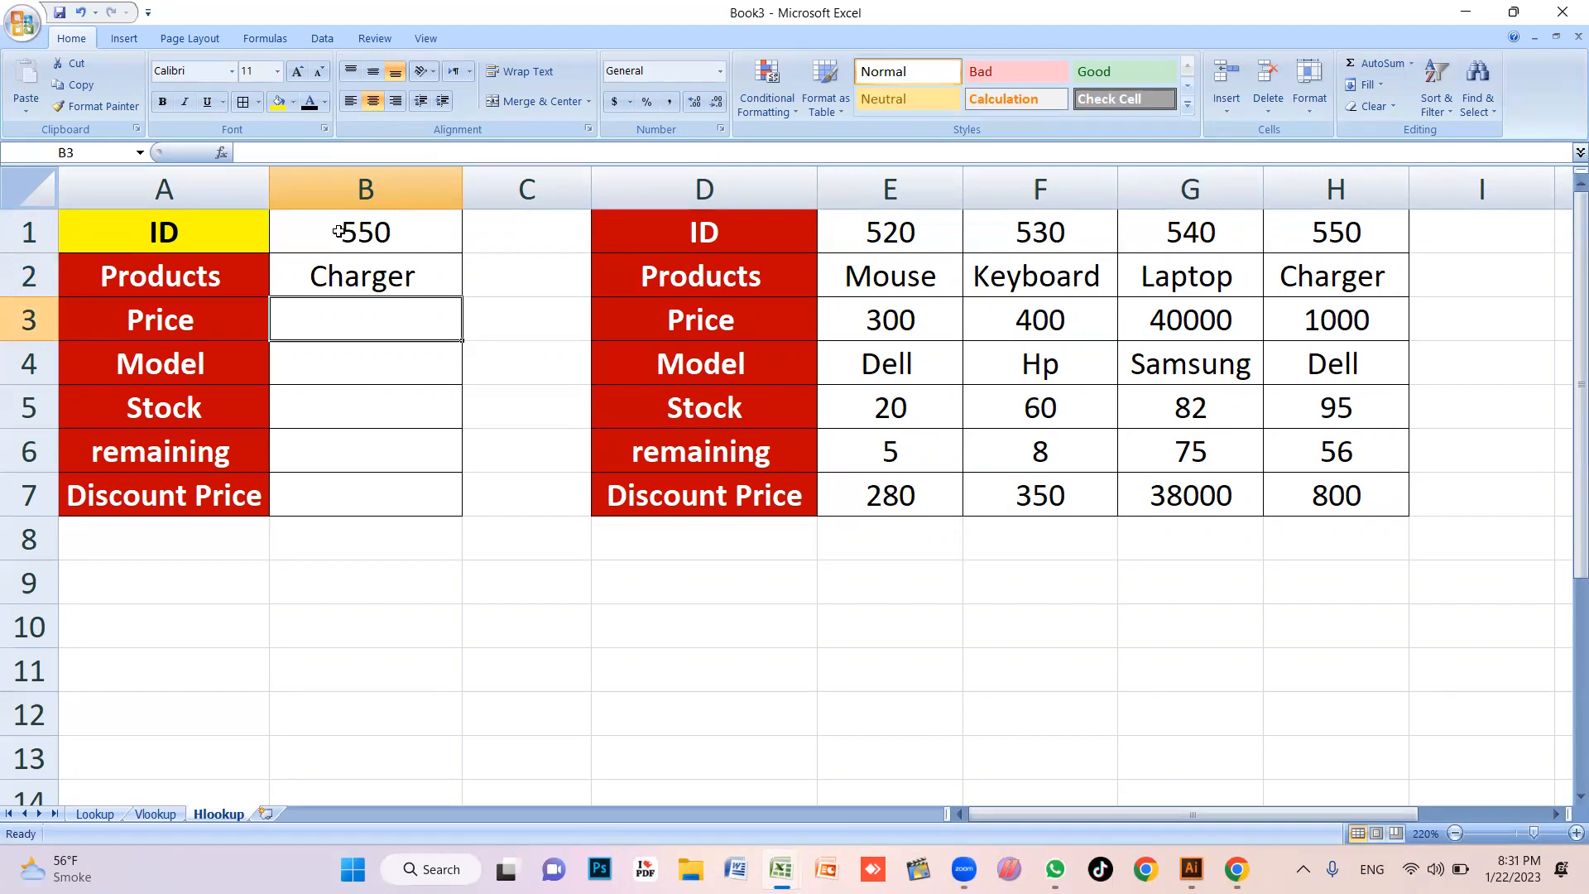
left_click(452, 280)
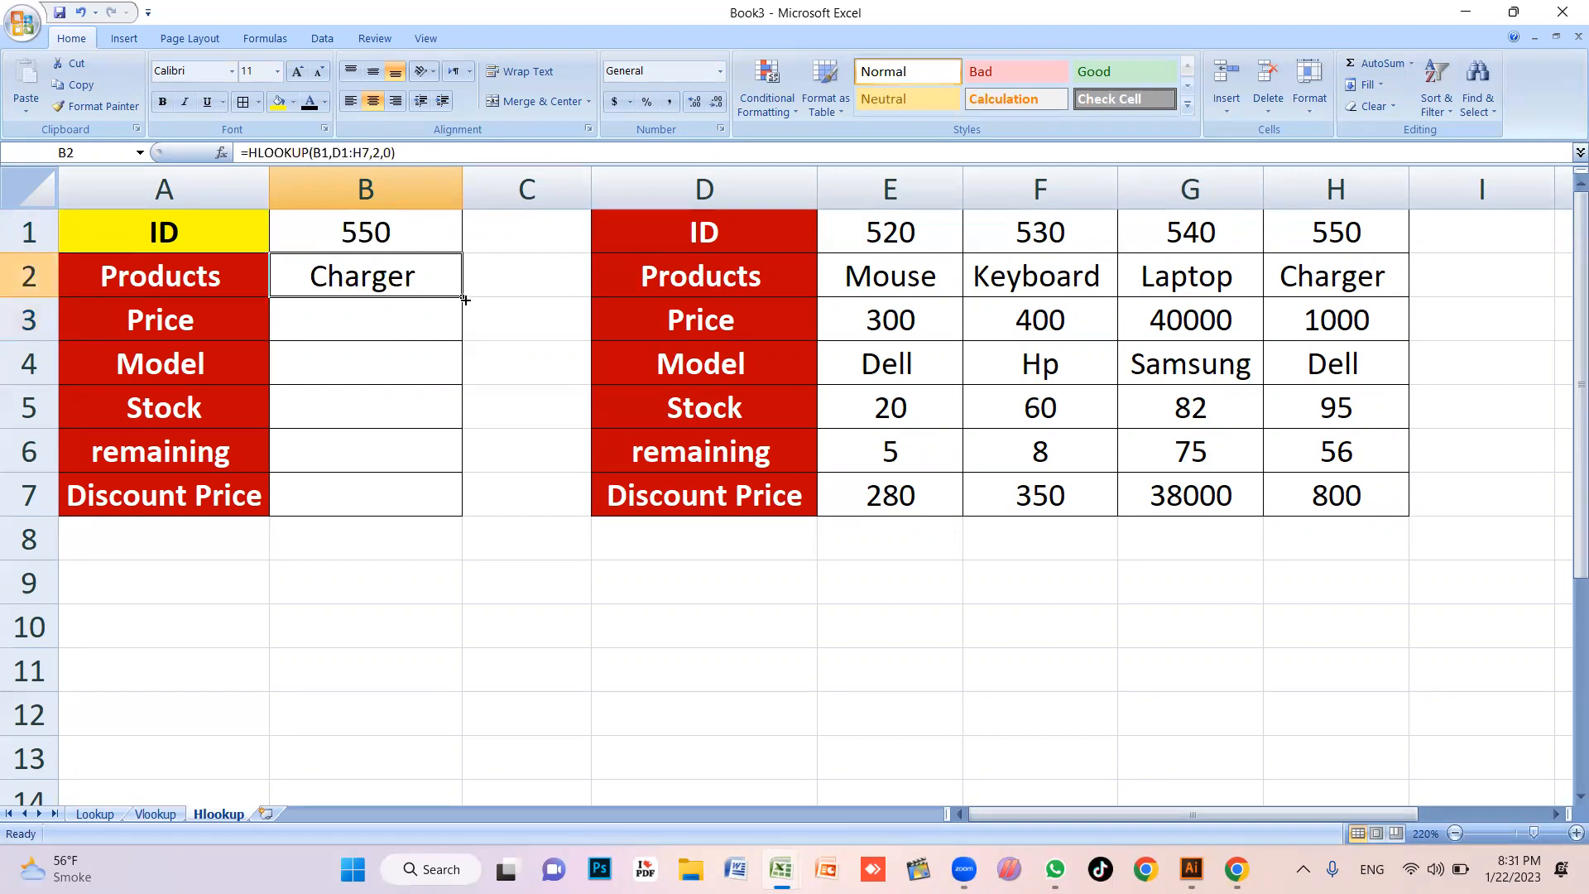
left_click_drag(464, 299, 454, 511)
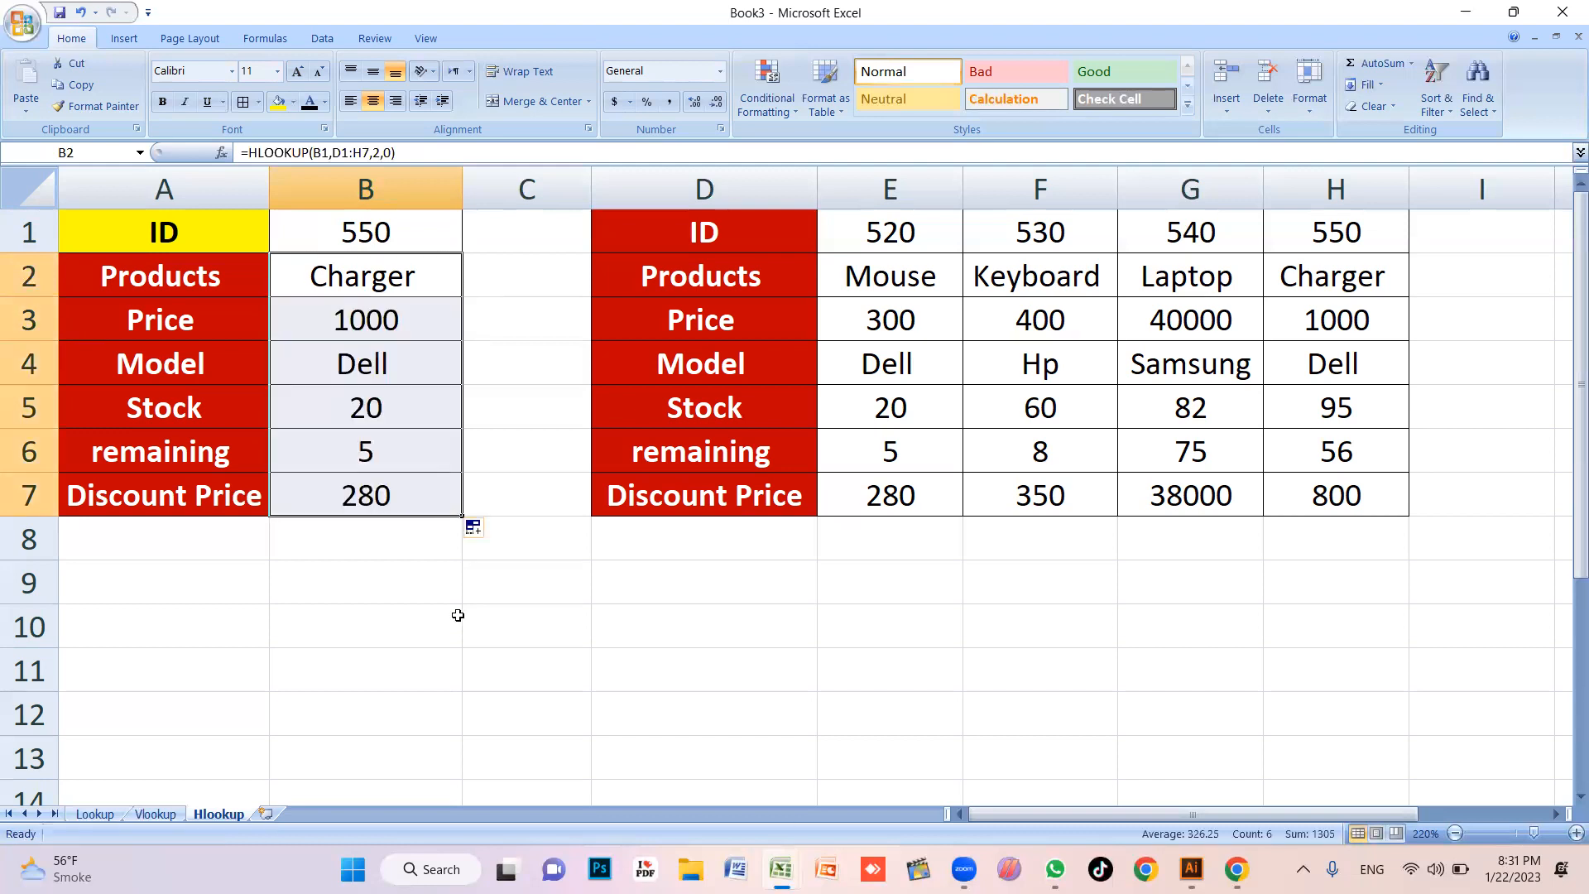
Examine the copied lookup formulas and their results in B2:B7 against the ID in B1
left_click(447, 595)
left_click(412, 316)
left_click(403, 506)
left_click(401, 578)
left_click(393, 348)
left_click(411, 280)
left_click(422, 230)
left_click(413, 294)
left_click(413, 364)
left_click(414, 451)
left_click(412, 539)
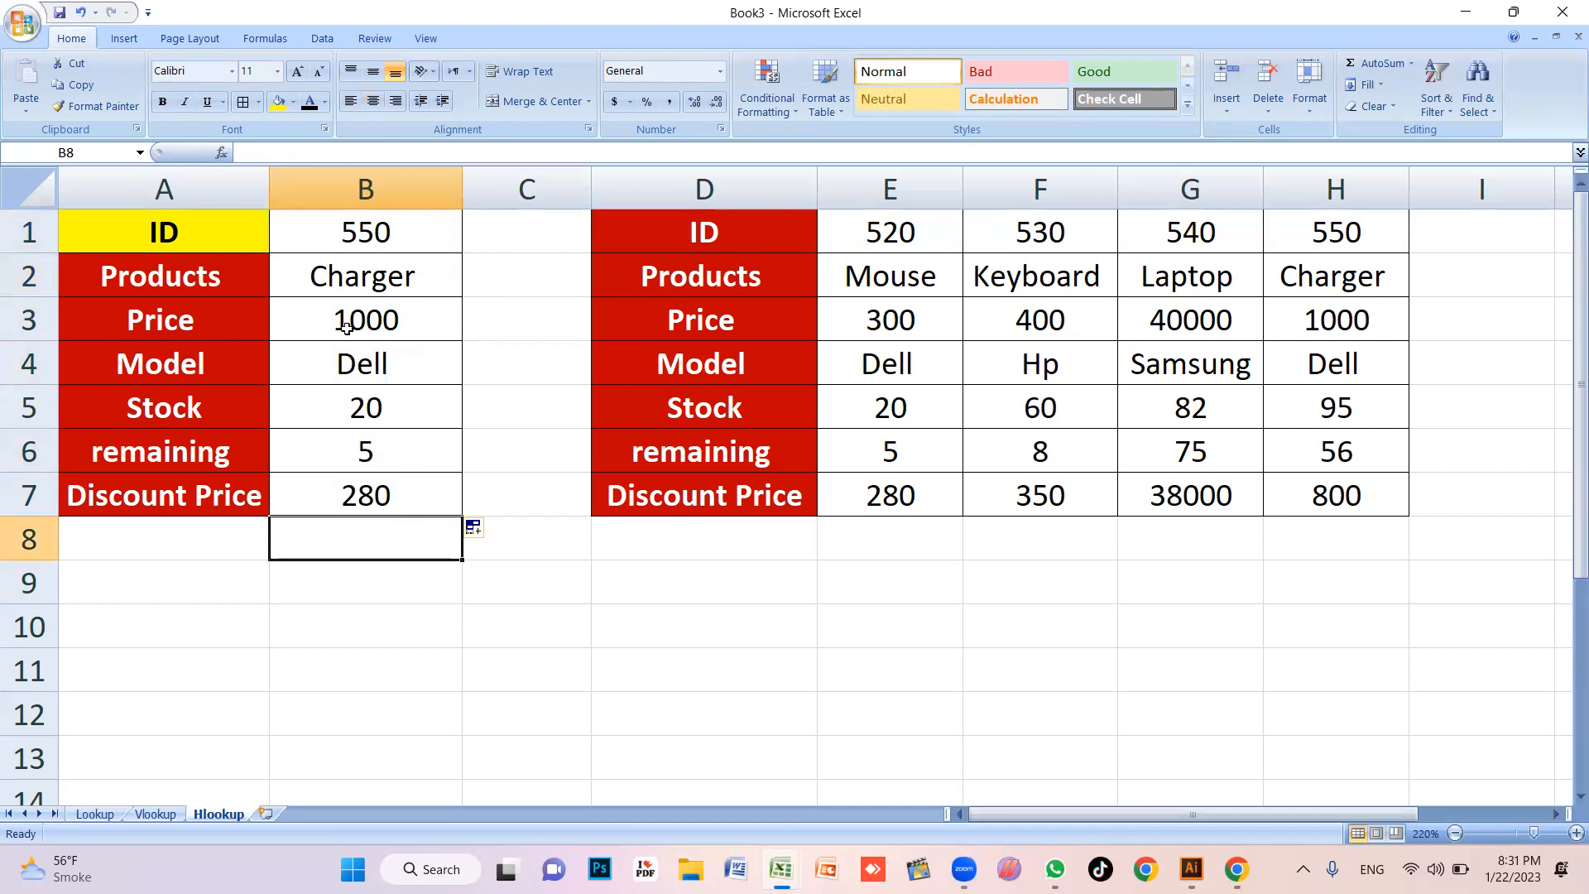
left_click(382, 235)
left_click(411, 321)
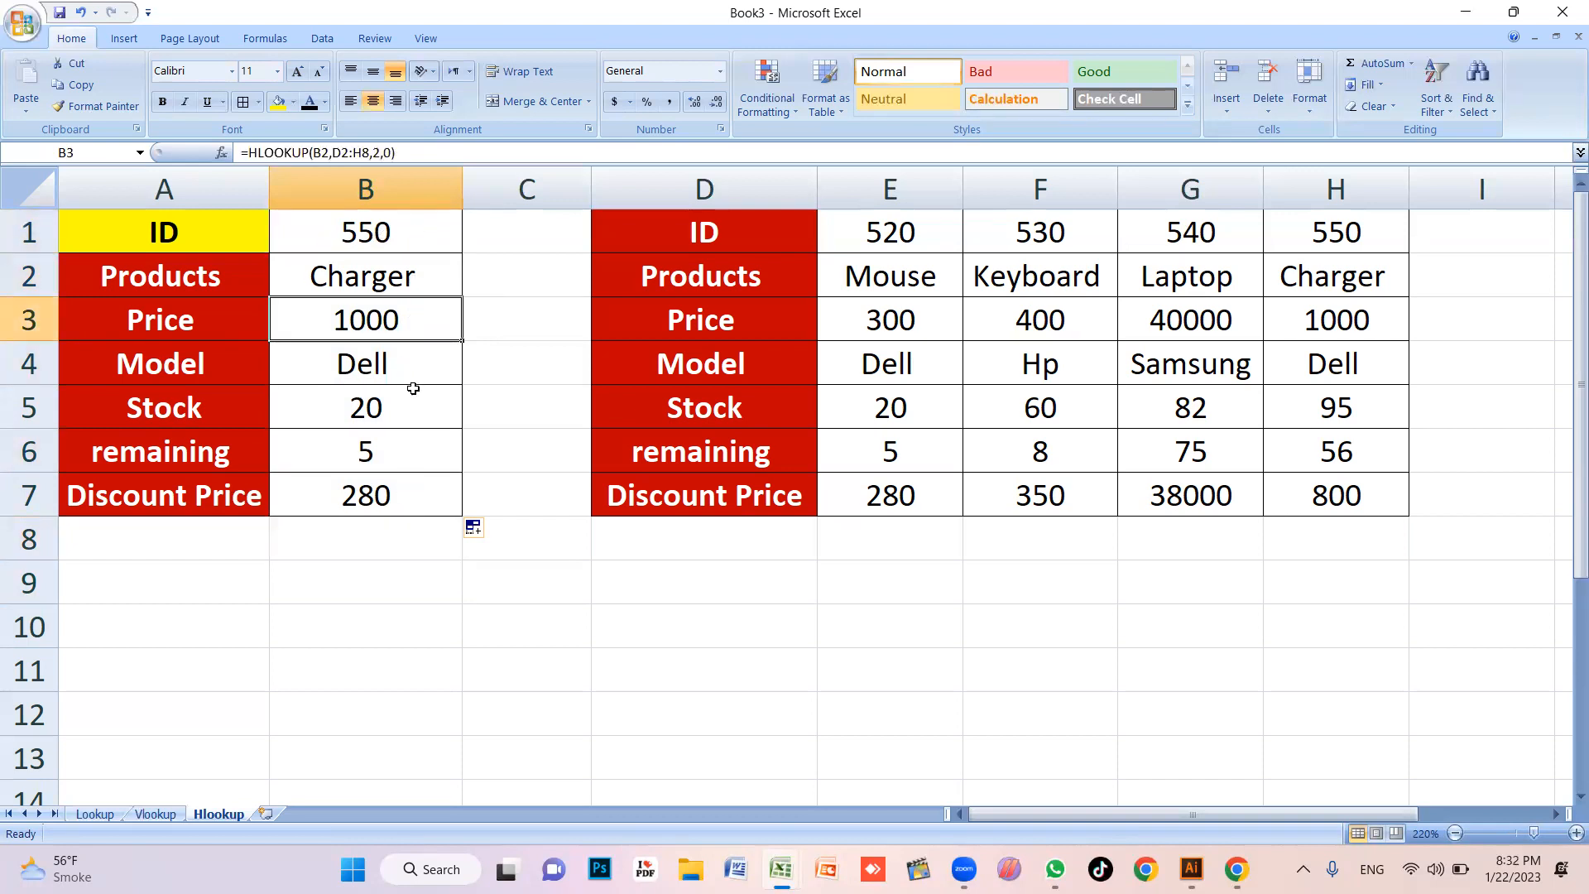
left_click(413, 390)
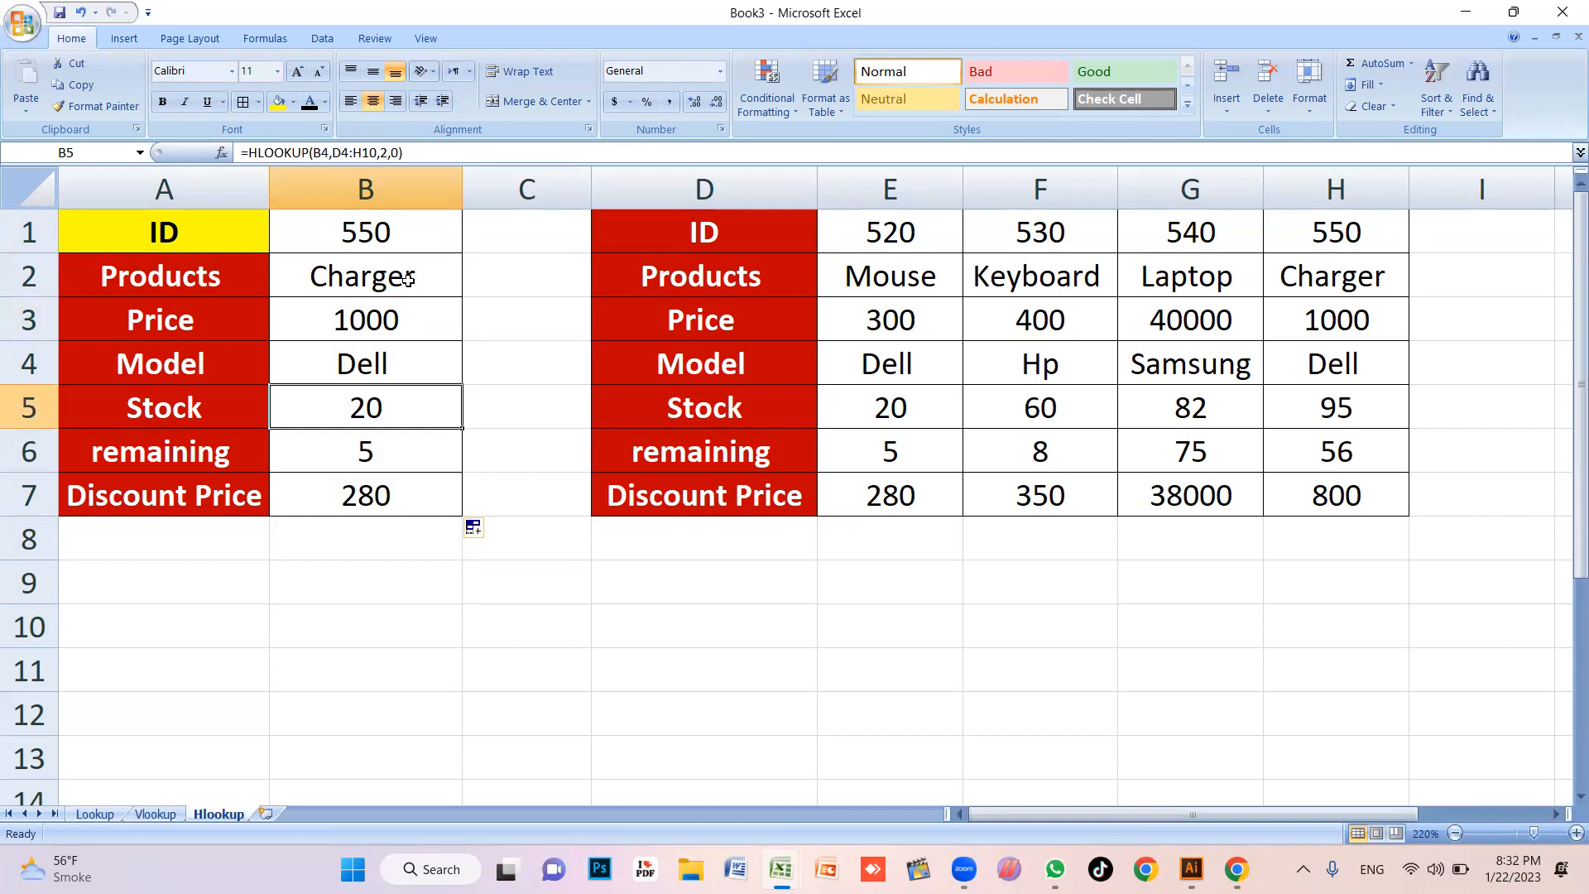
Enter 530 and then 520 as the lookup ID in B1 and compare the results with the product table
left_click(409, 225)
type("530")
key("Return")
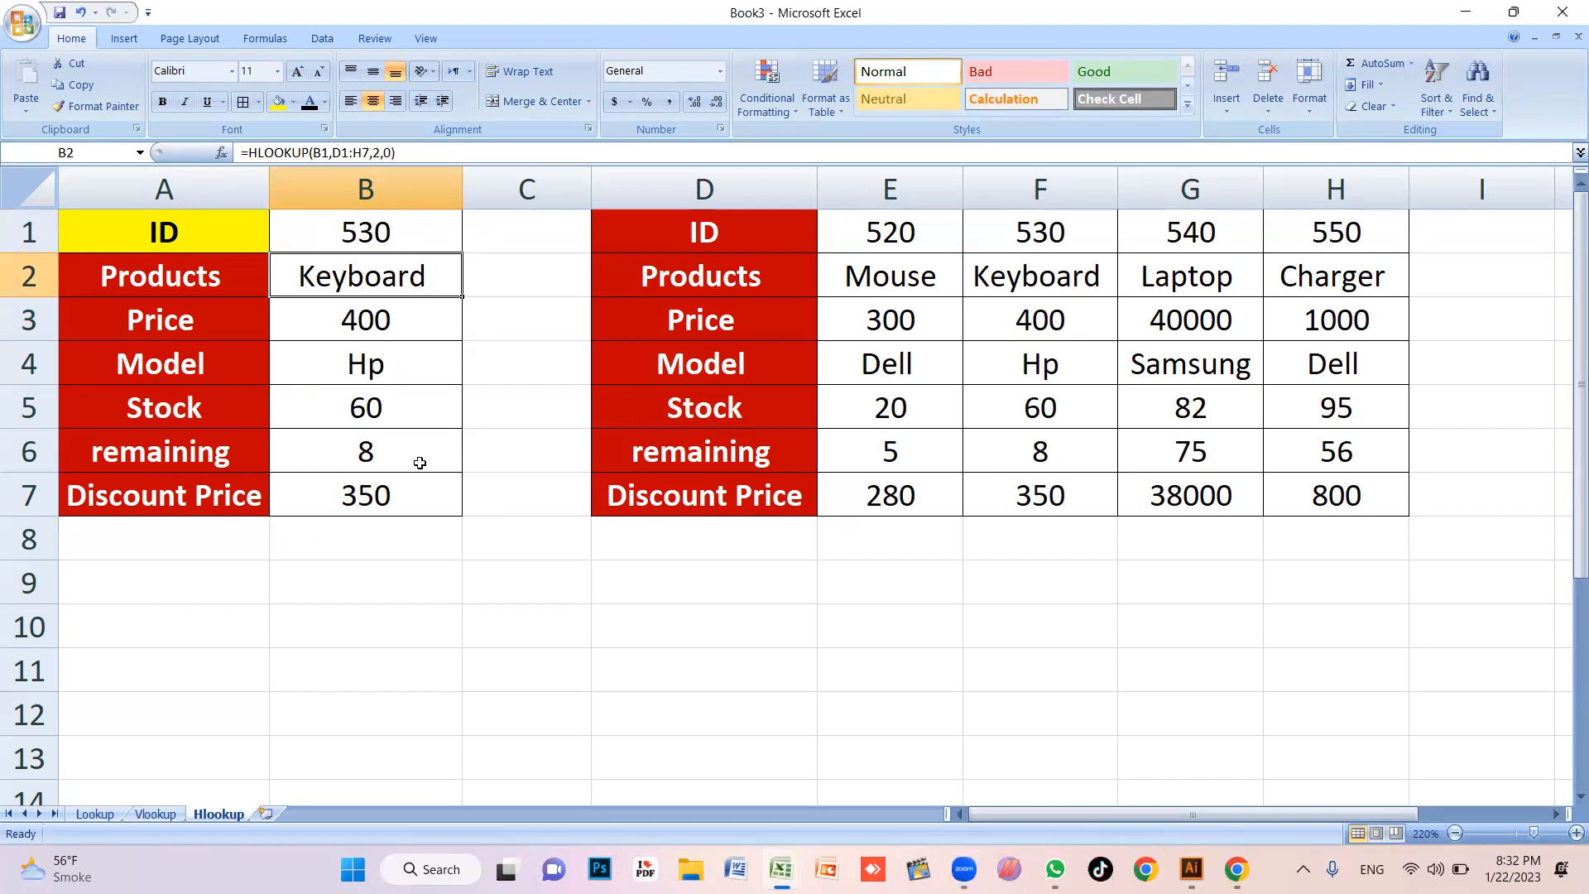
left_click(403, 229)
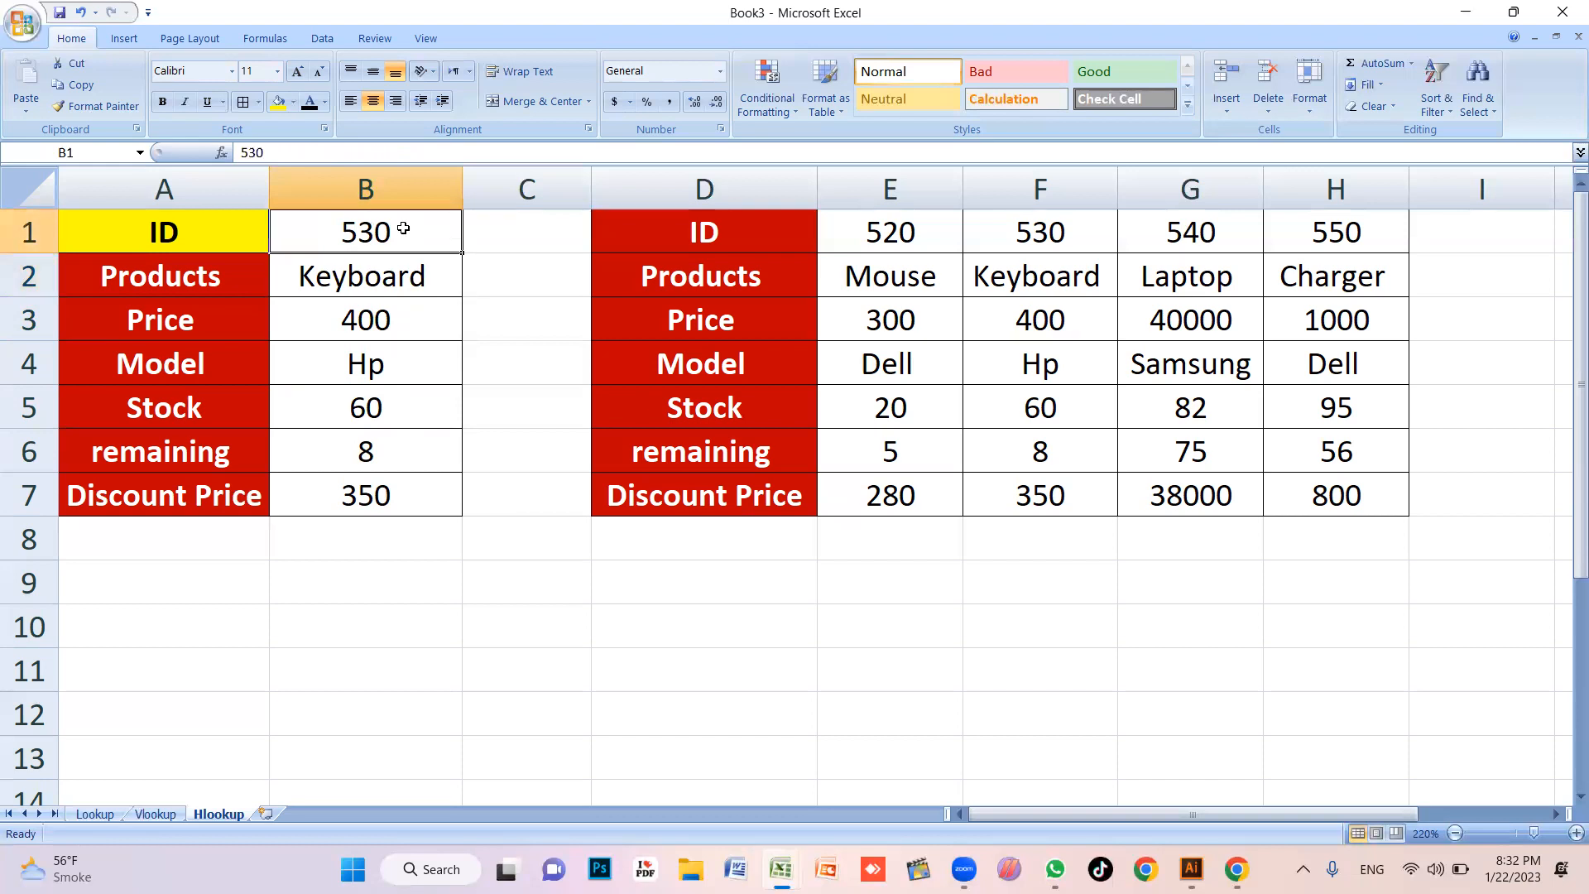
type("520")
key("Return")
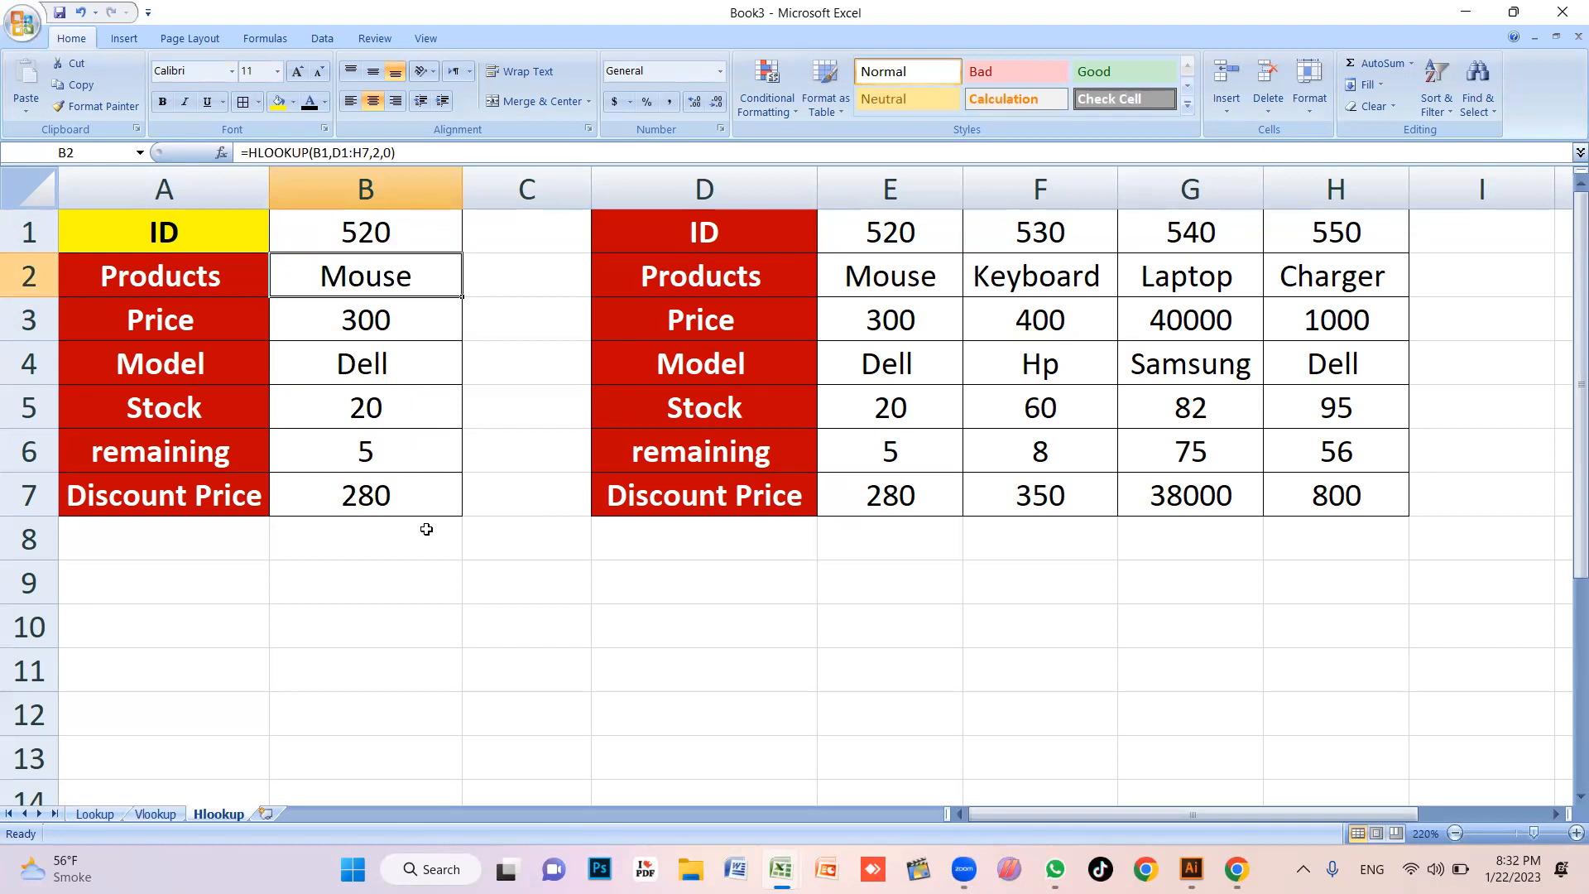
left_click(415, 564)
left_click(402, 400)
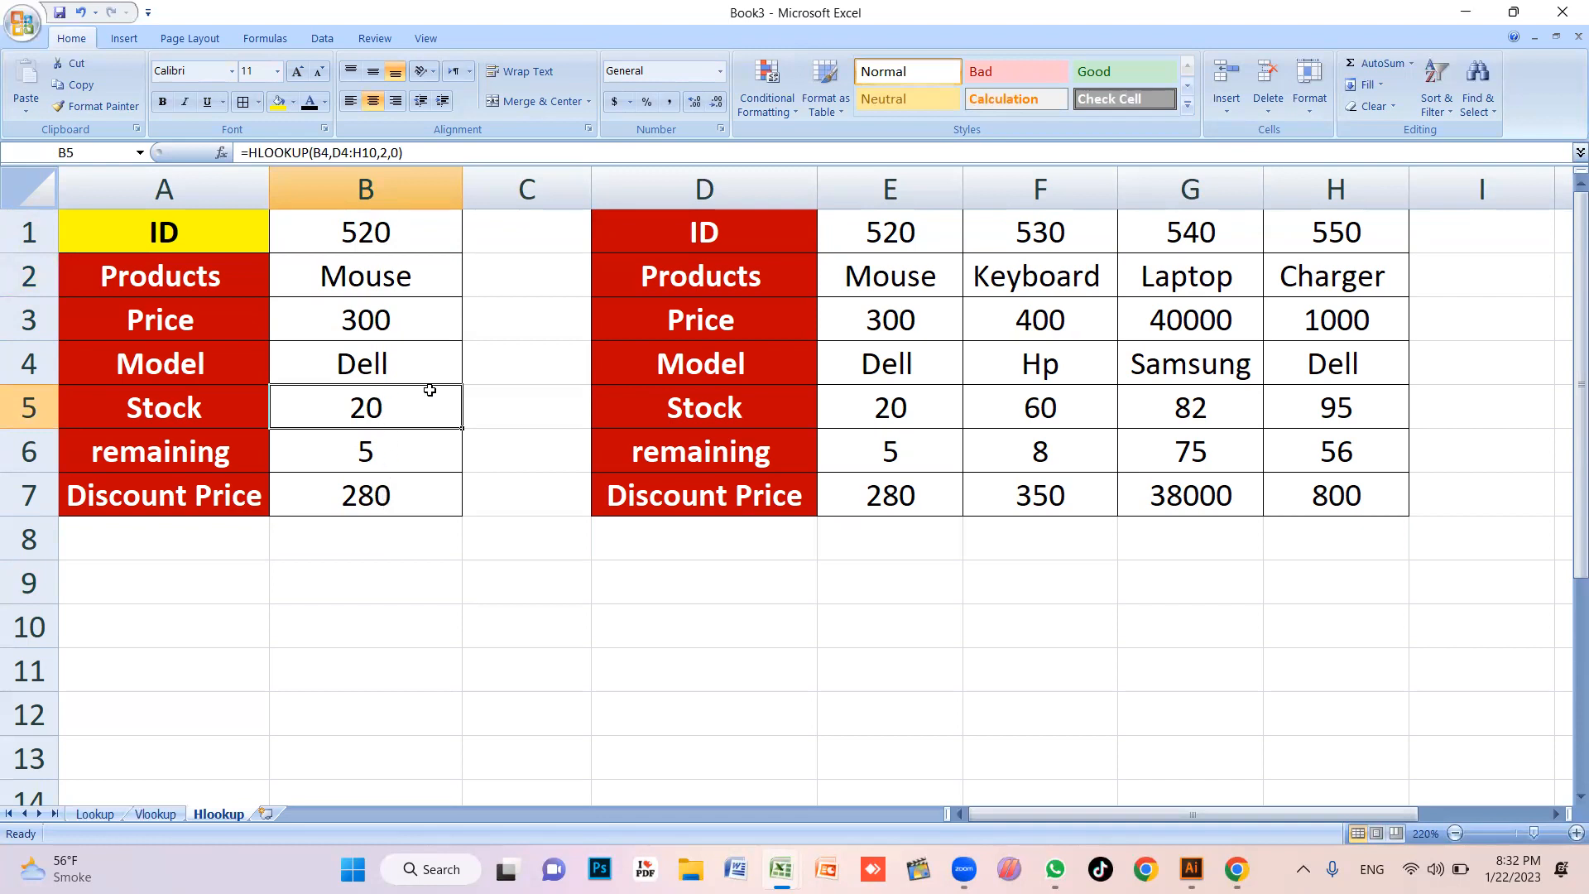
left_click(917, 455)
left_click(436, 448)
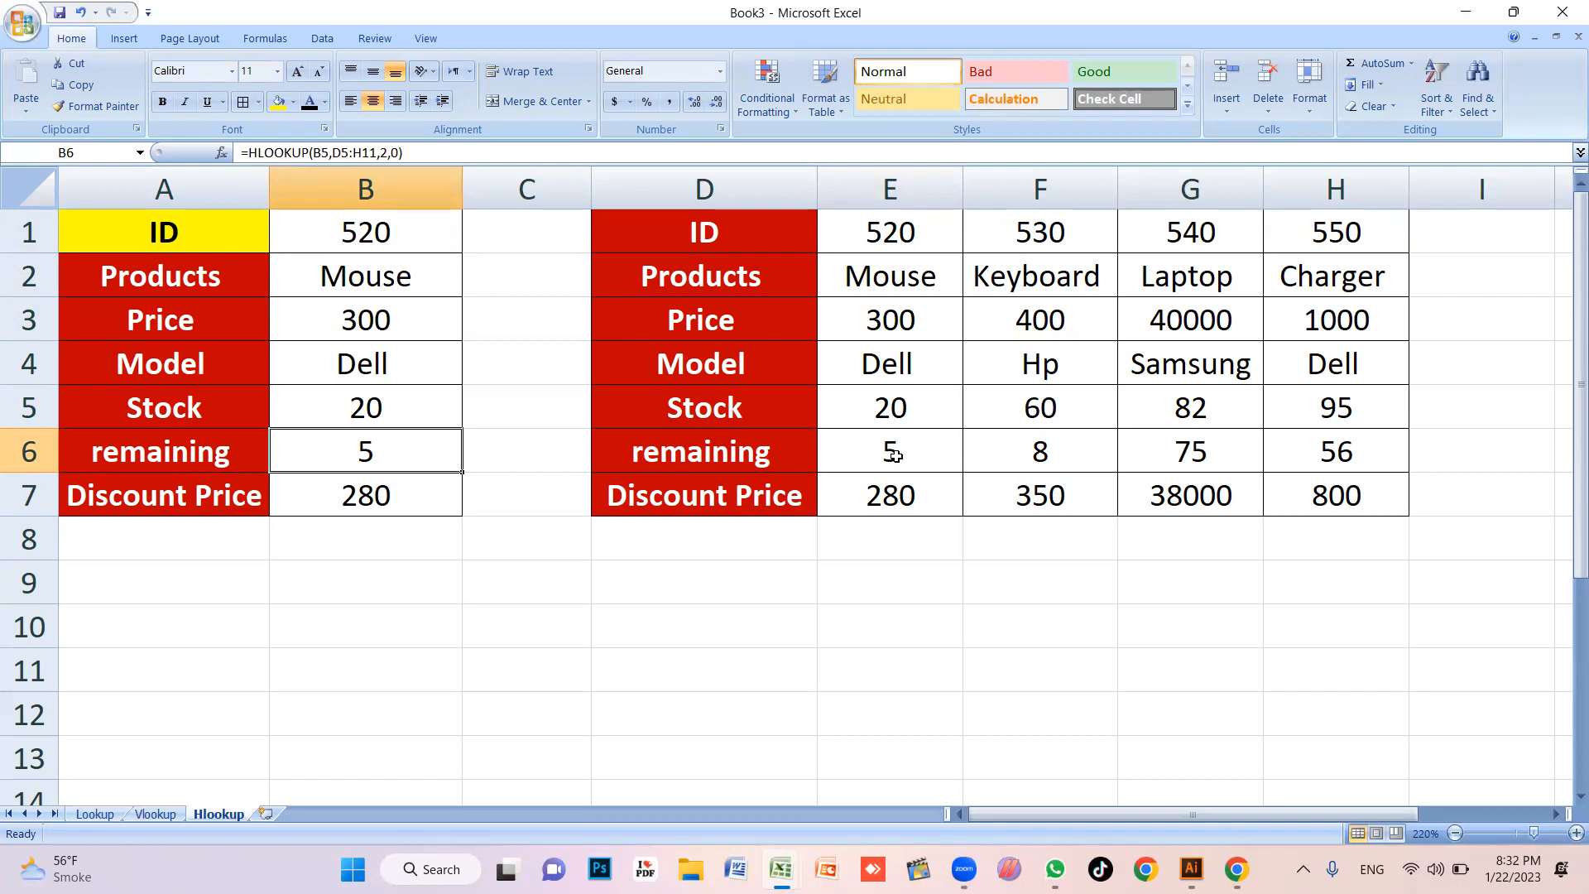
Create a Less Than highlight rule for the remaining value in B6 with a threshold of 6
left_click(383, 540)
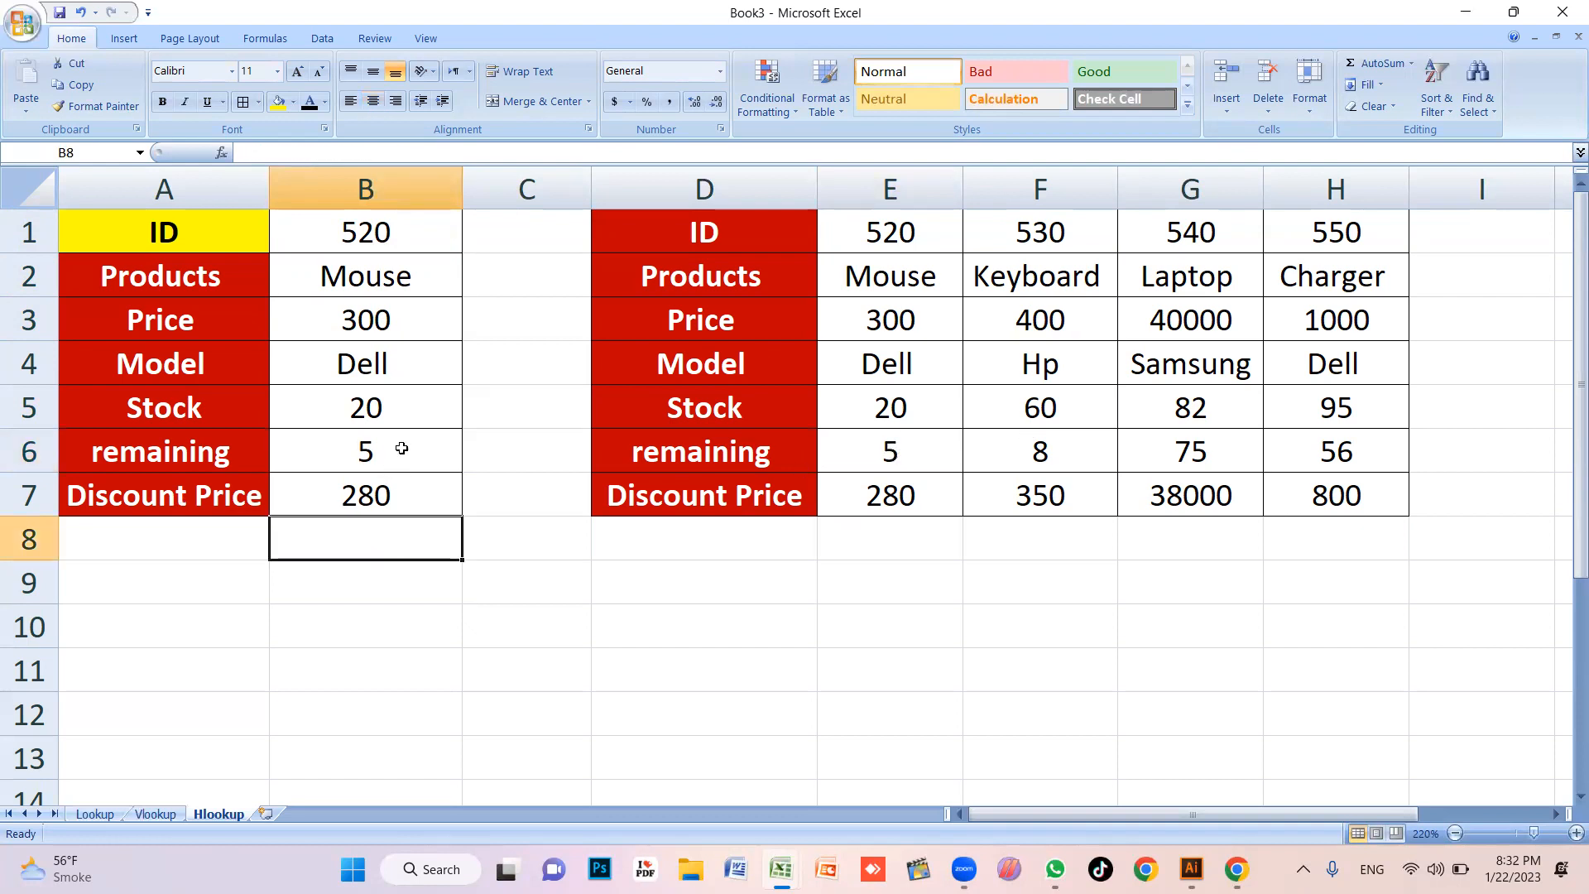
left_click(394, 454)
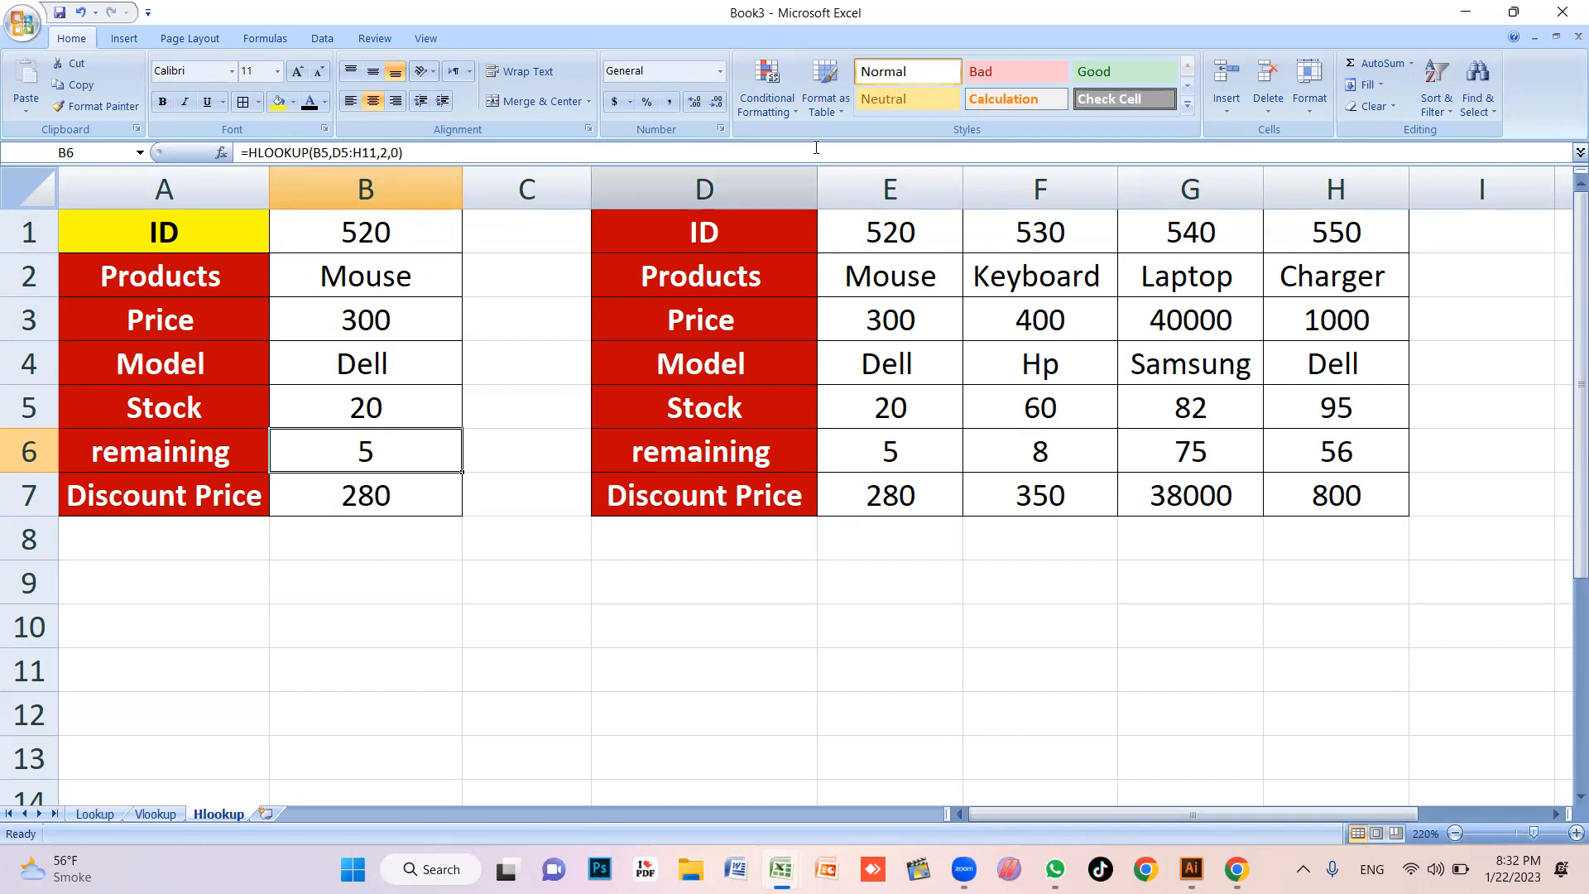
left_click(781, 107)
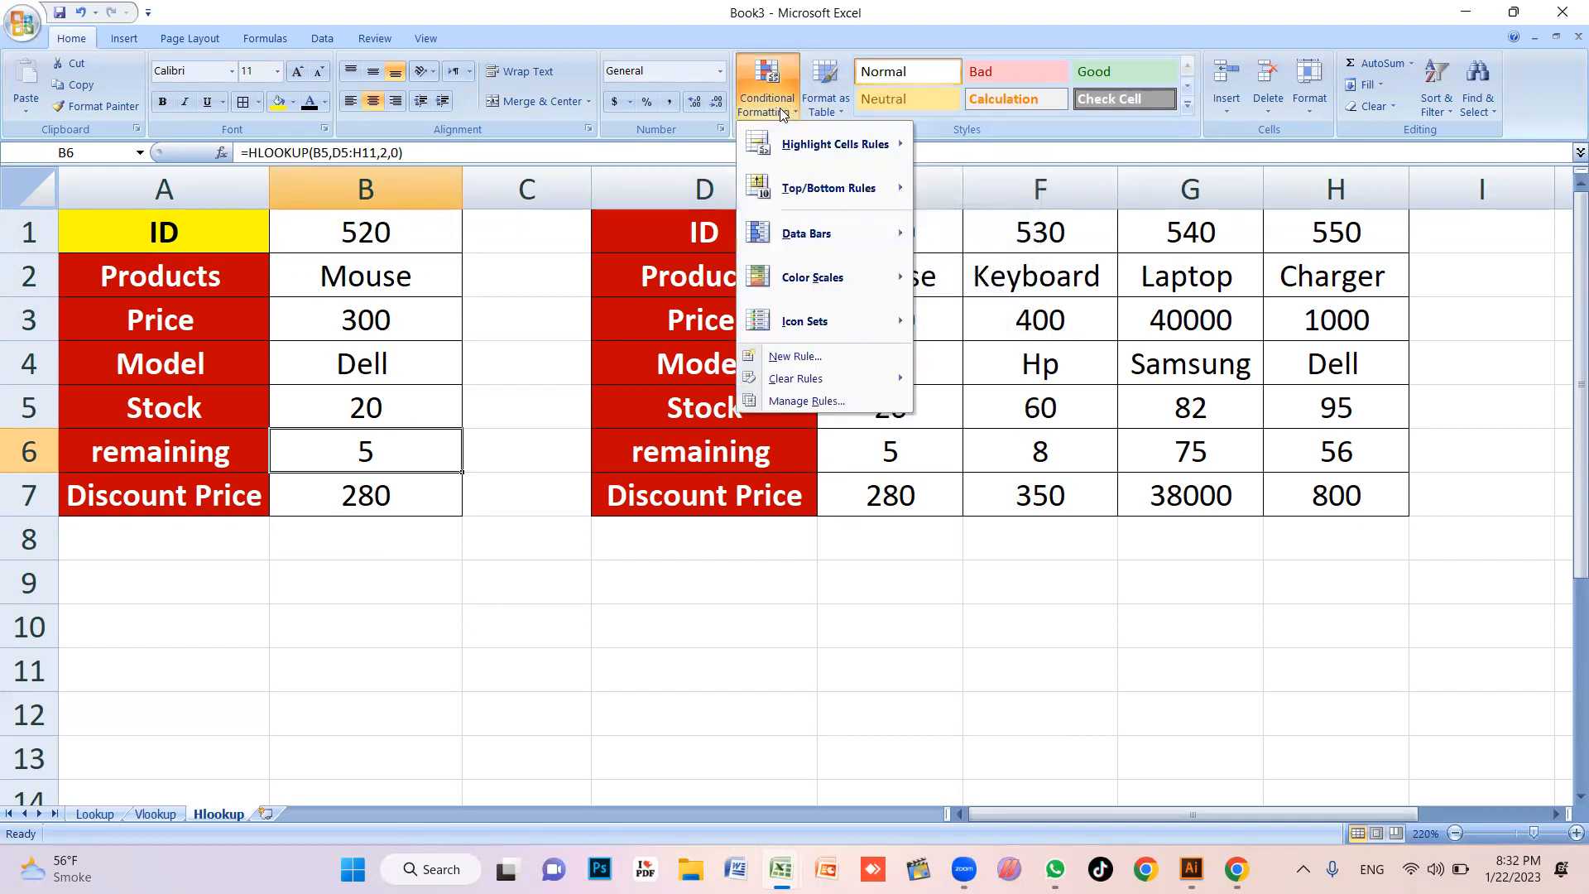
mouse_move(803, 153)
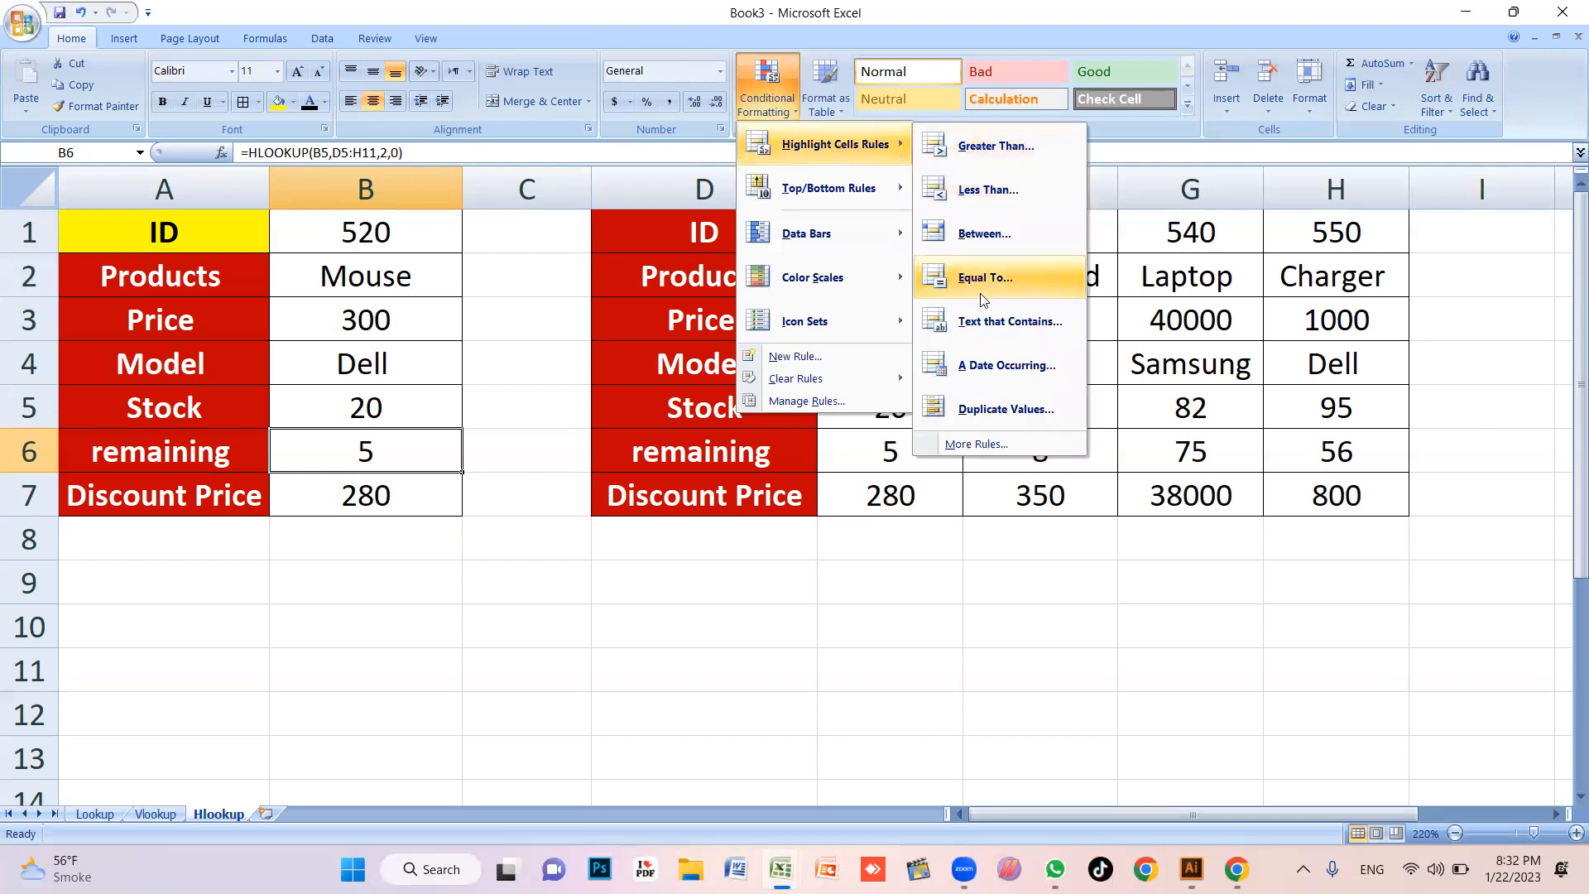
left_click(1008, 199)
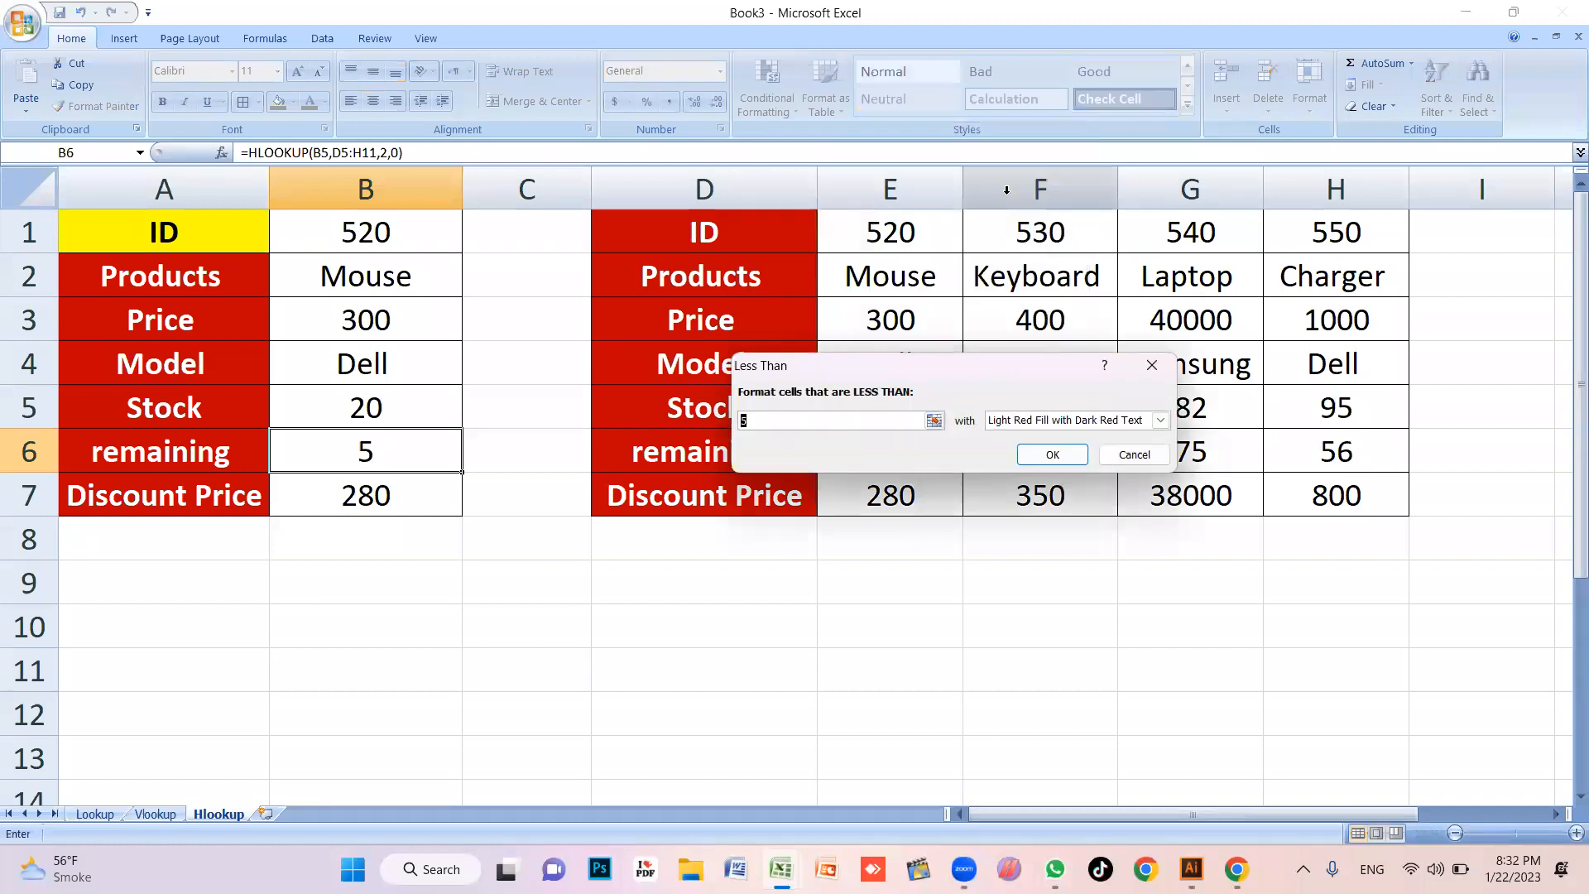
type("6")
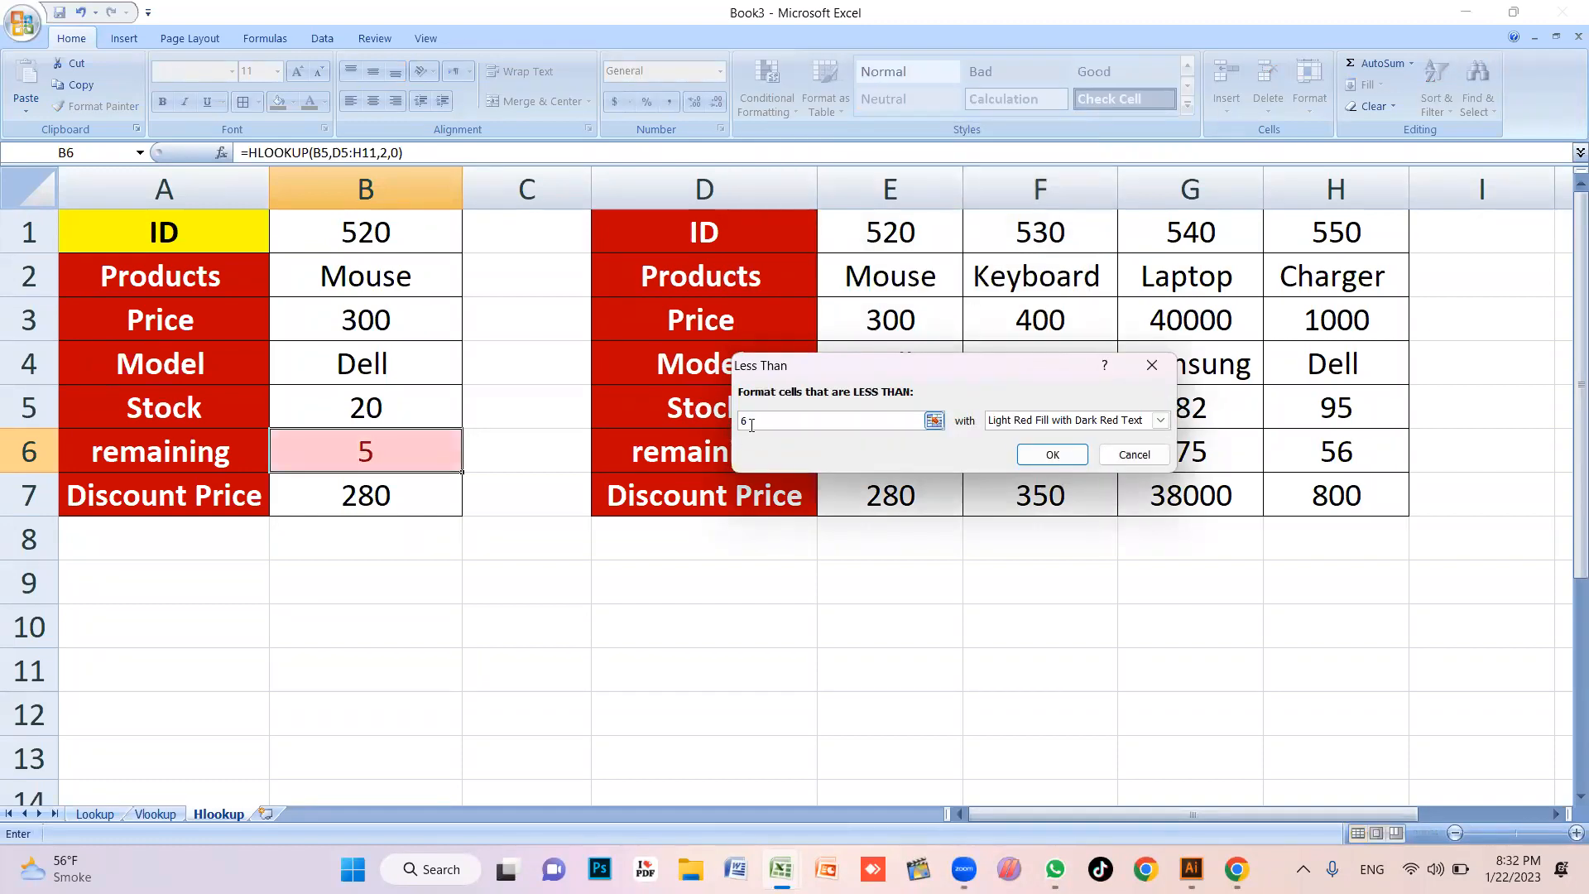
Give the Less Than rule a custom format with a bright red fill and apply it to B6
left_click(1056, 422)
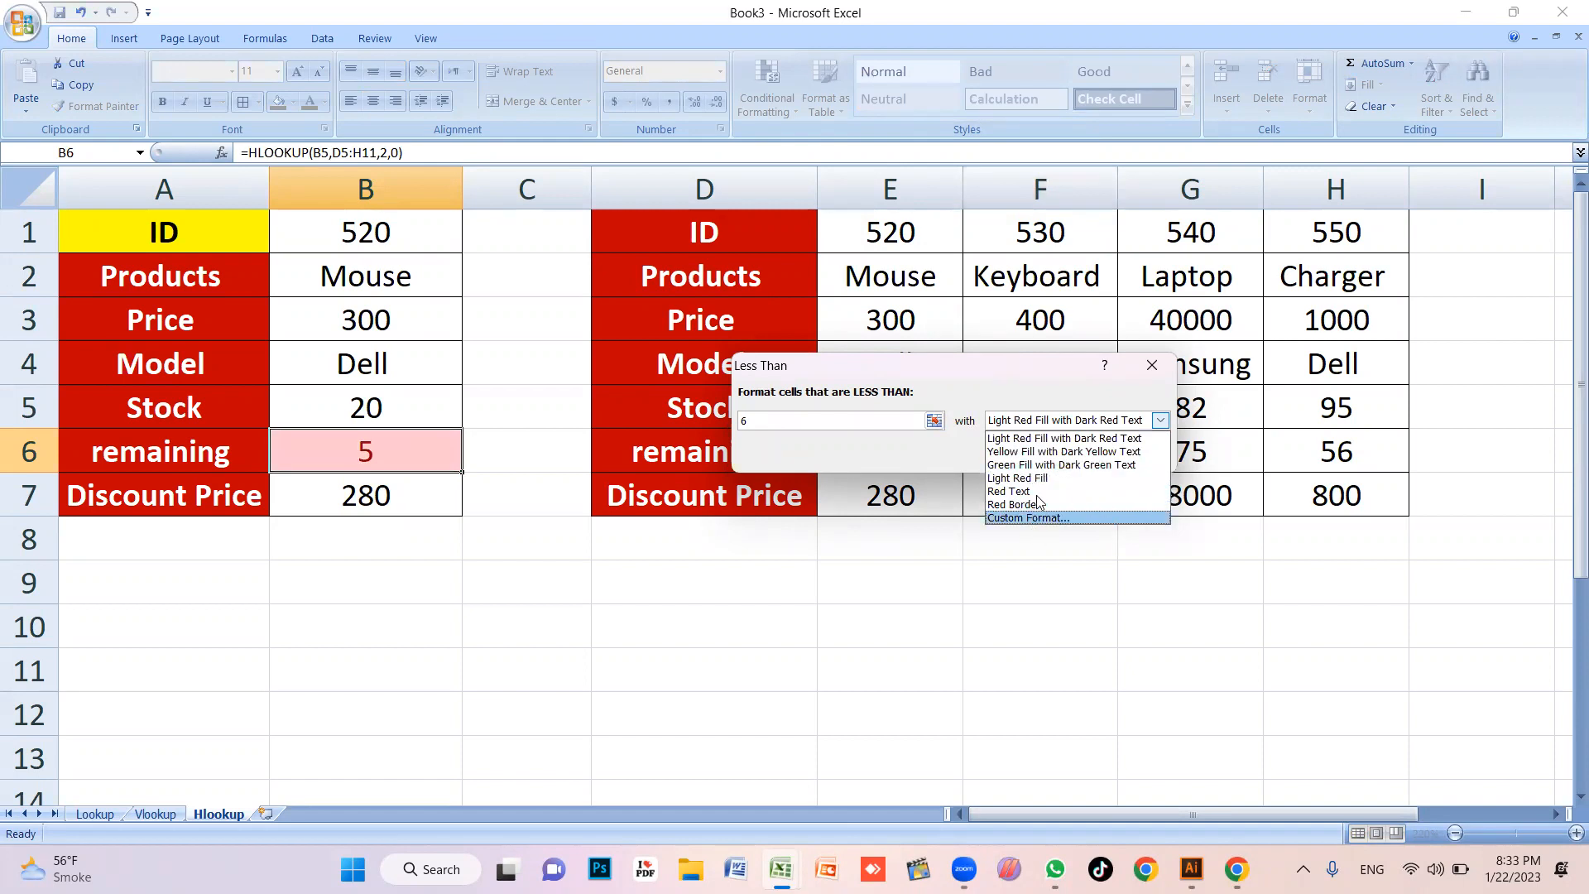
left_click(1065, 518)
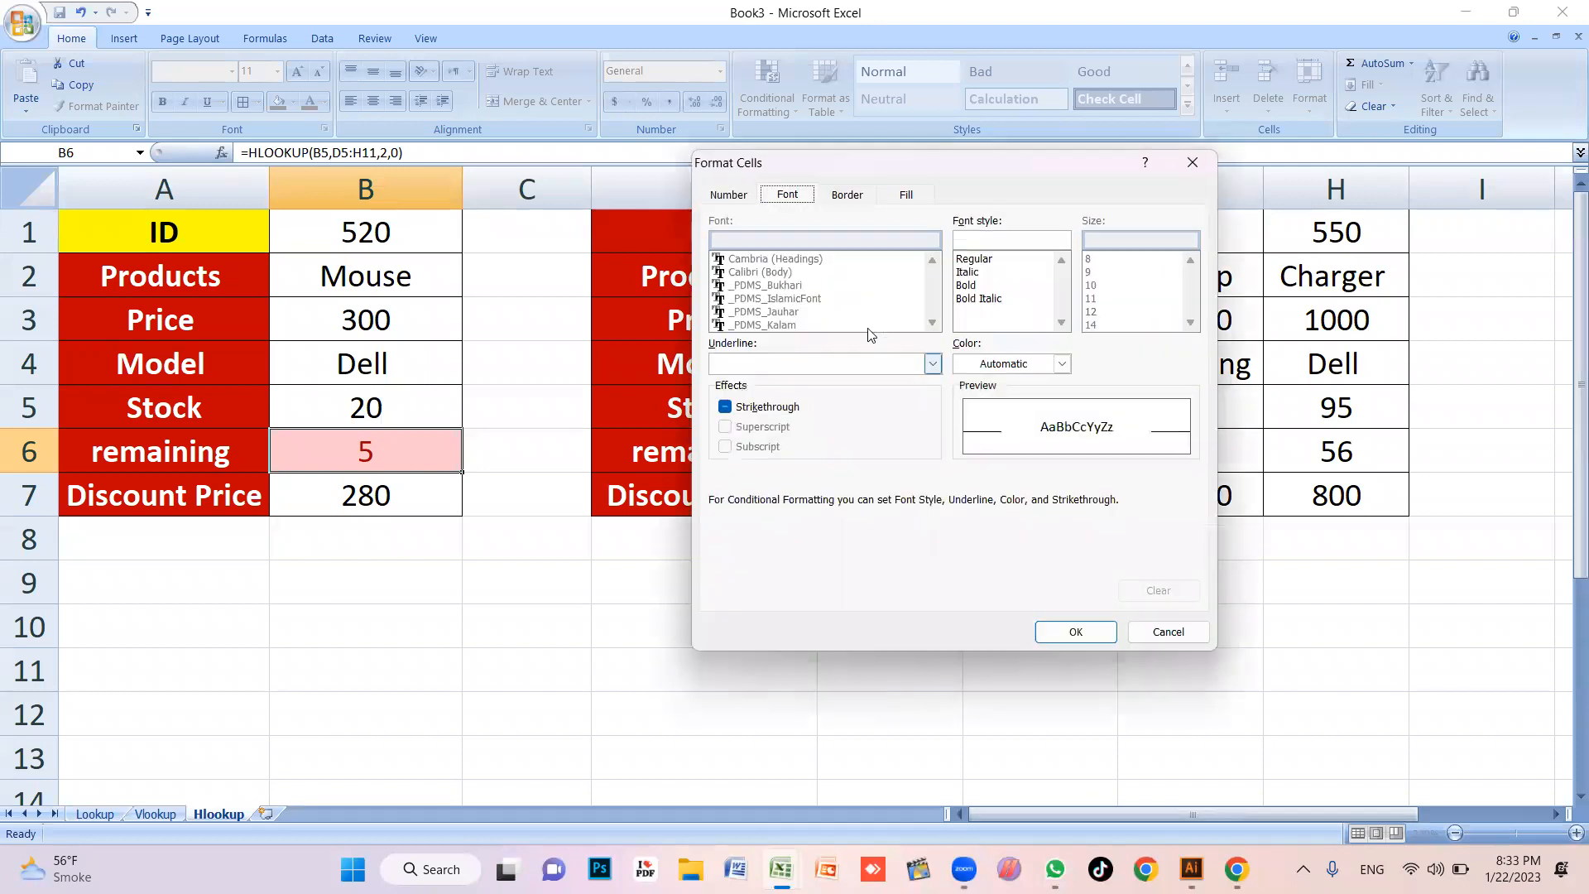
left_click(906, 194)
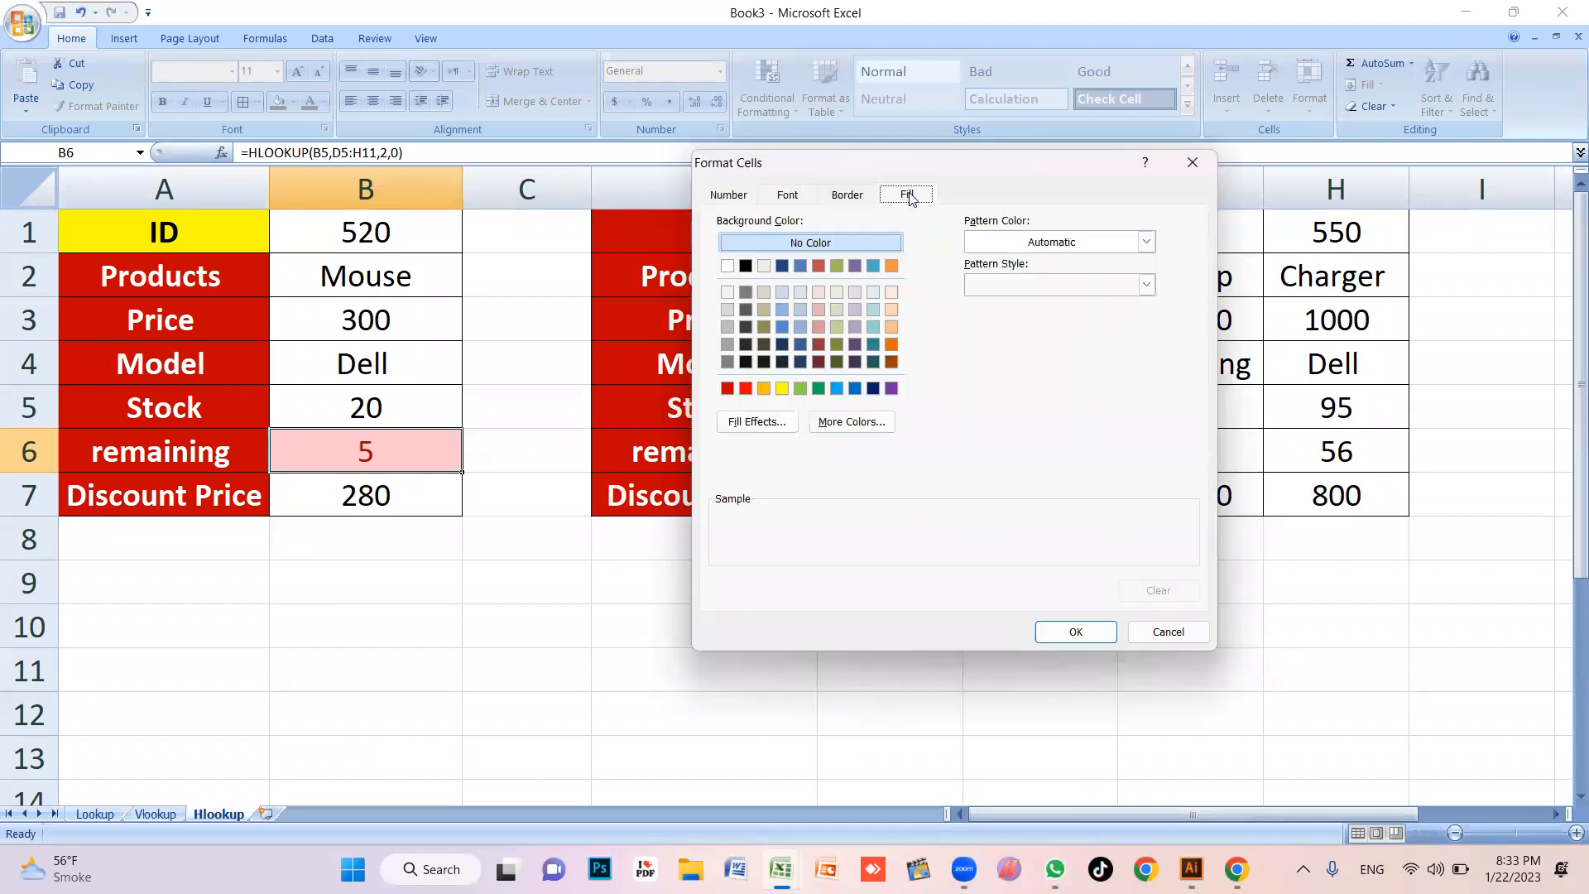
left_click(746, 389)
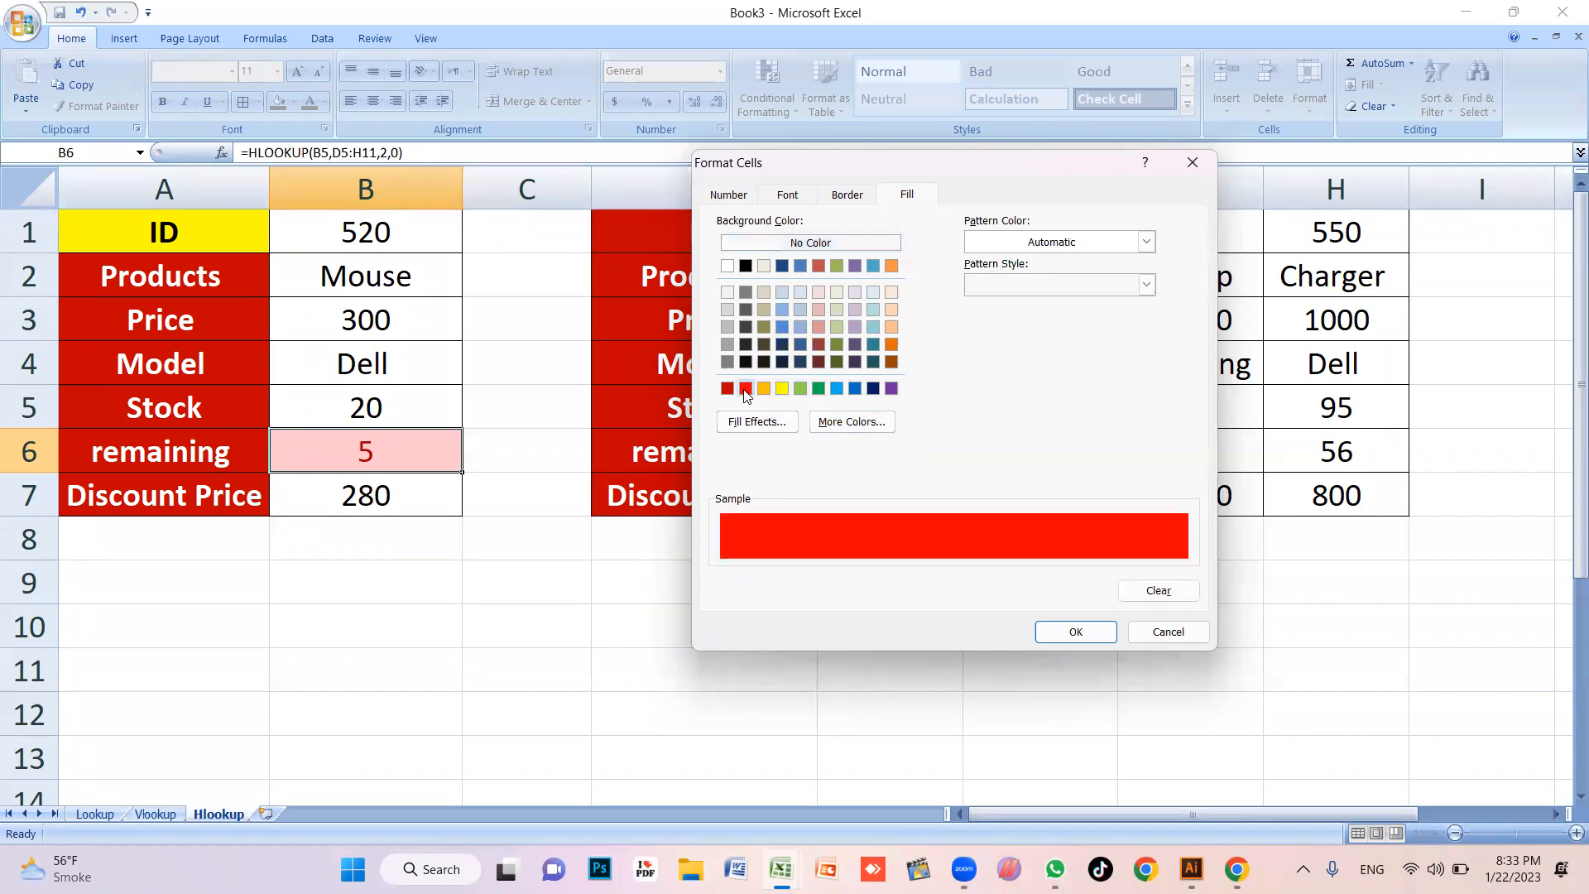
left_click(1076, 632)
left_click(1052, 455)
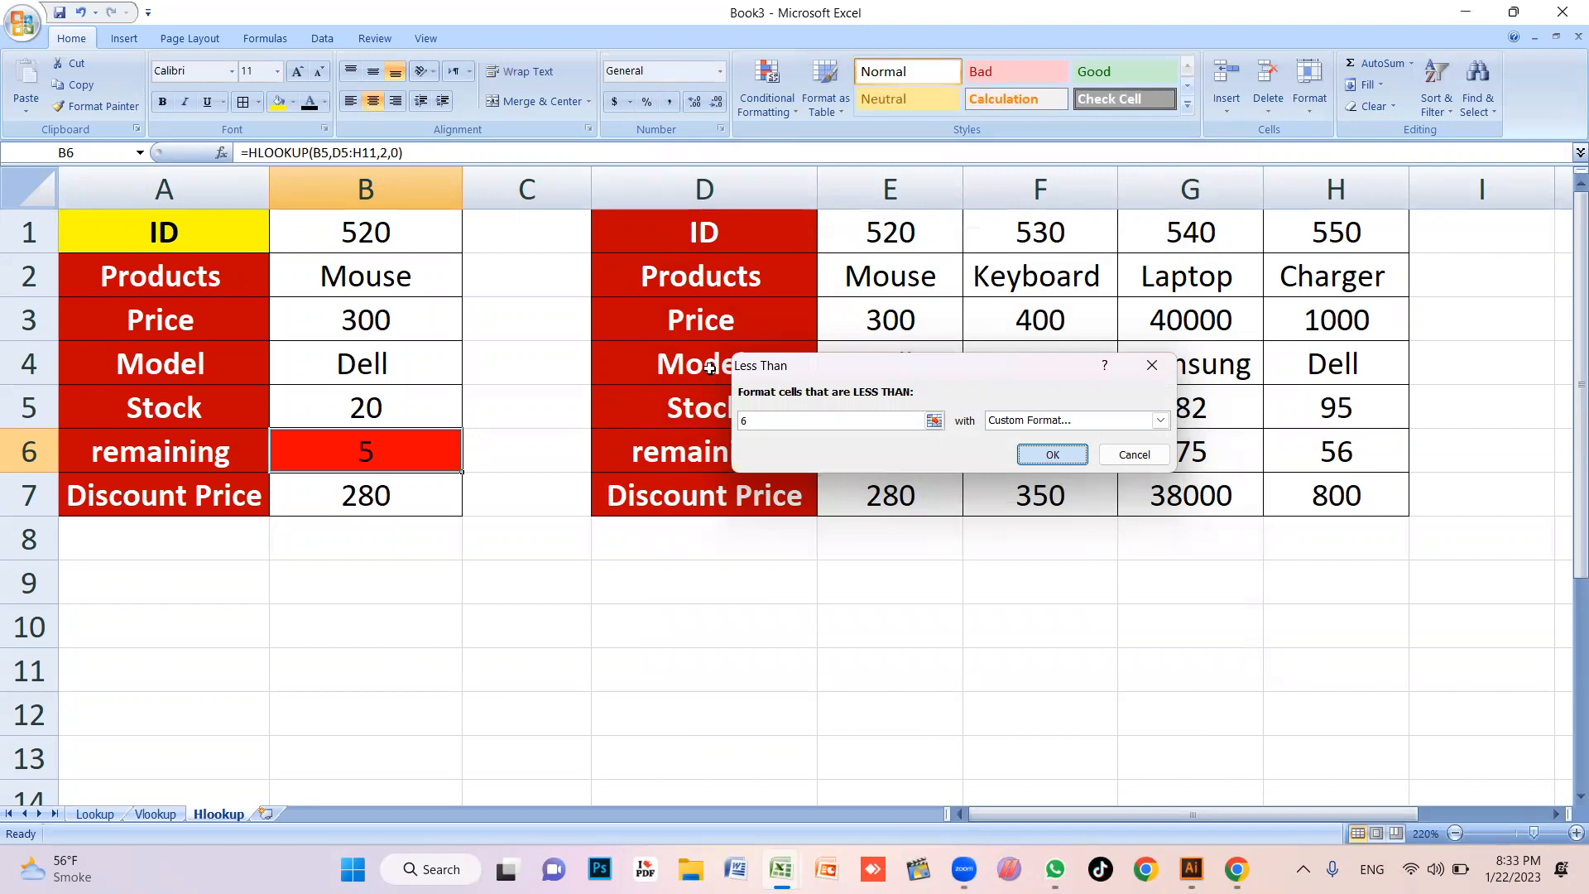
left_click(473, 616)
Test the B6 highlight rule by entering 530 and then 520 as the lookup ID in B1
left_click(404, 232)
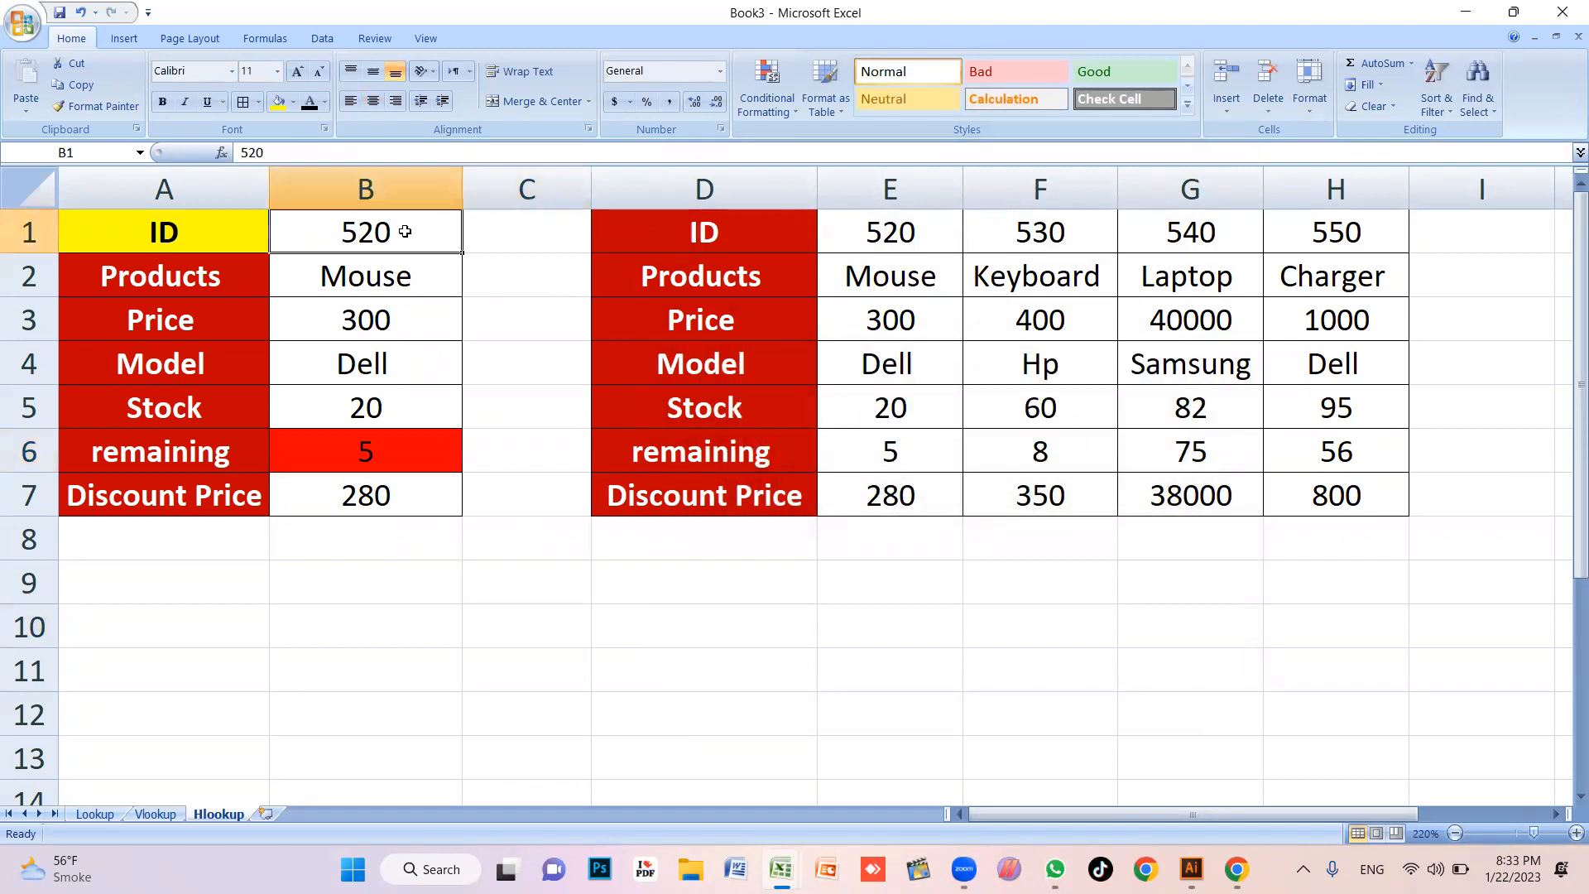
type("530")
key("Return")
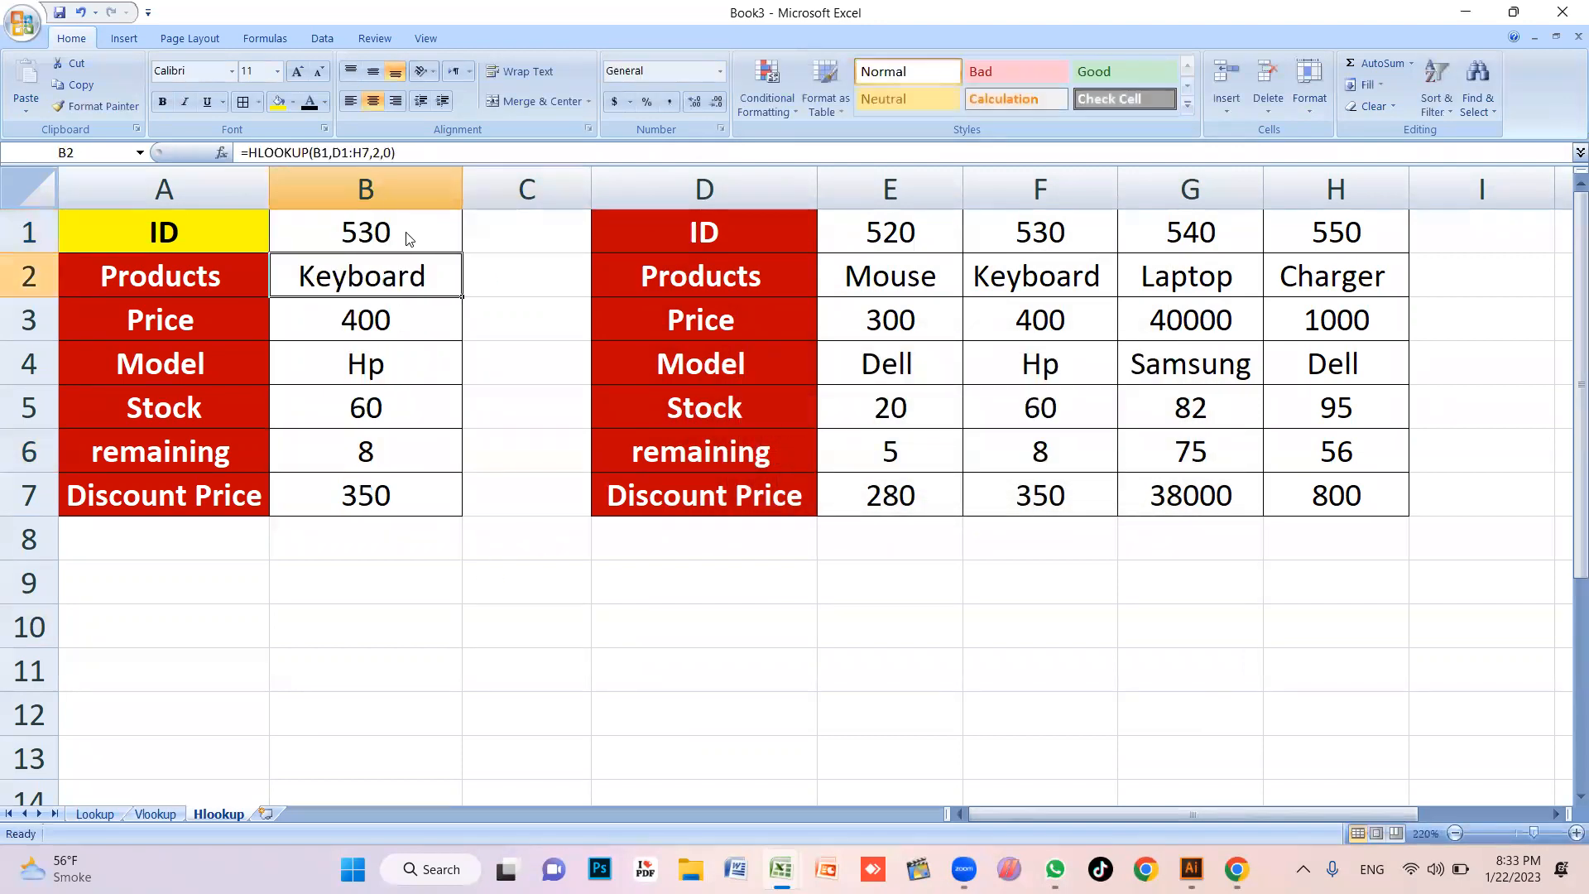
left_click(405, 232)
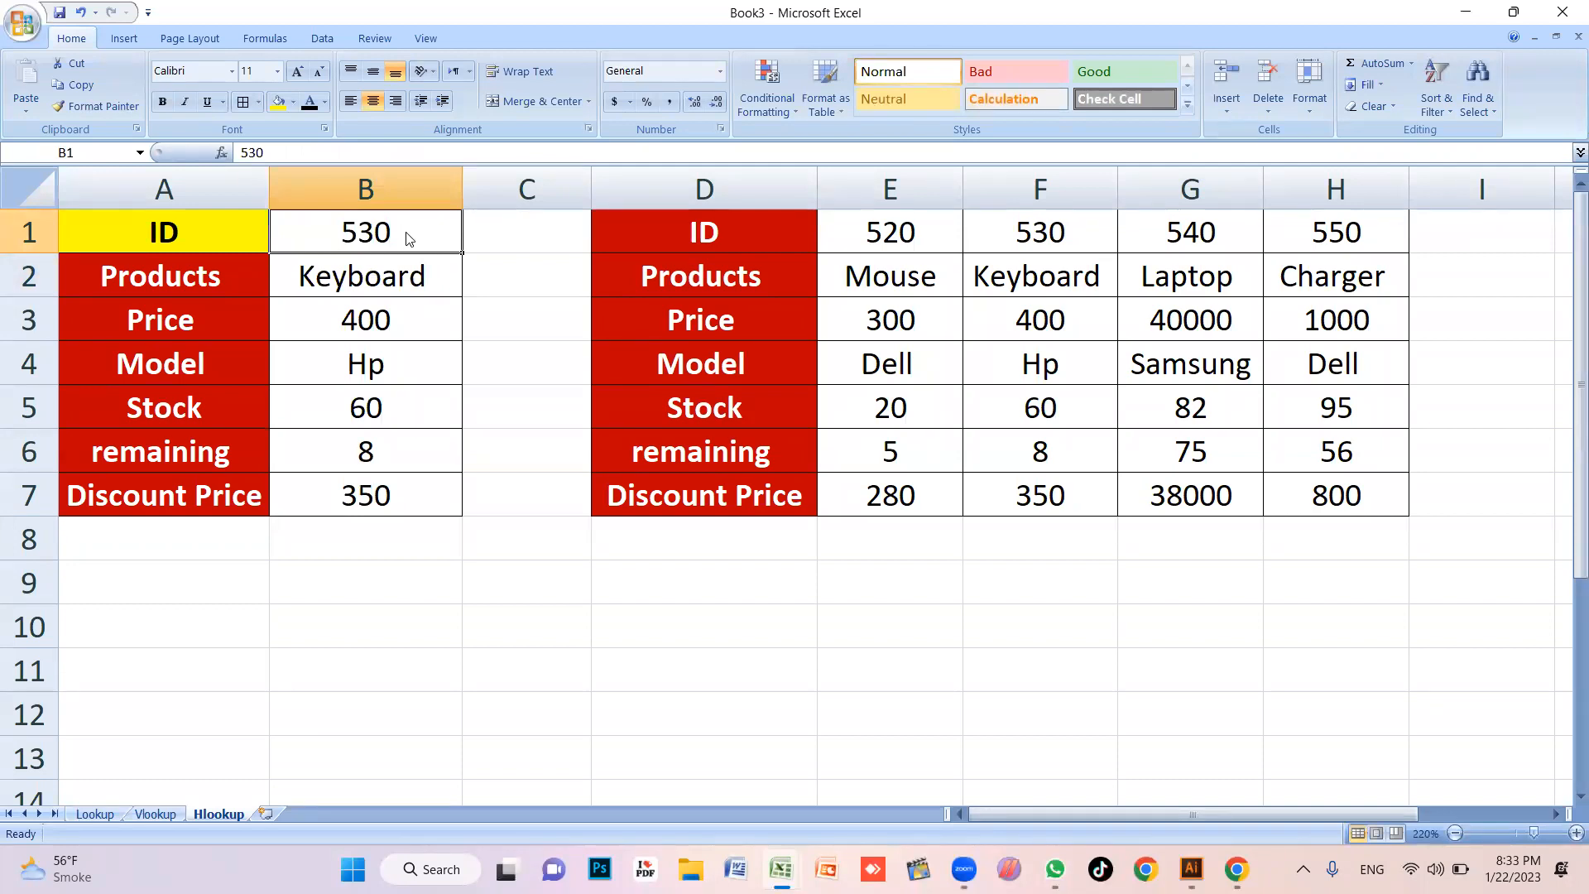
type("520")
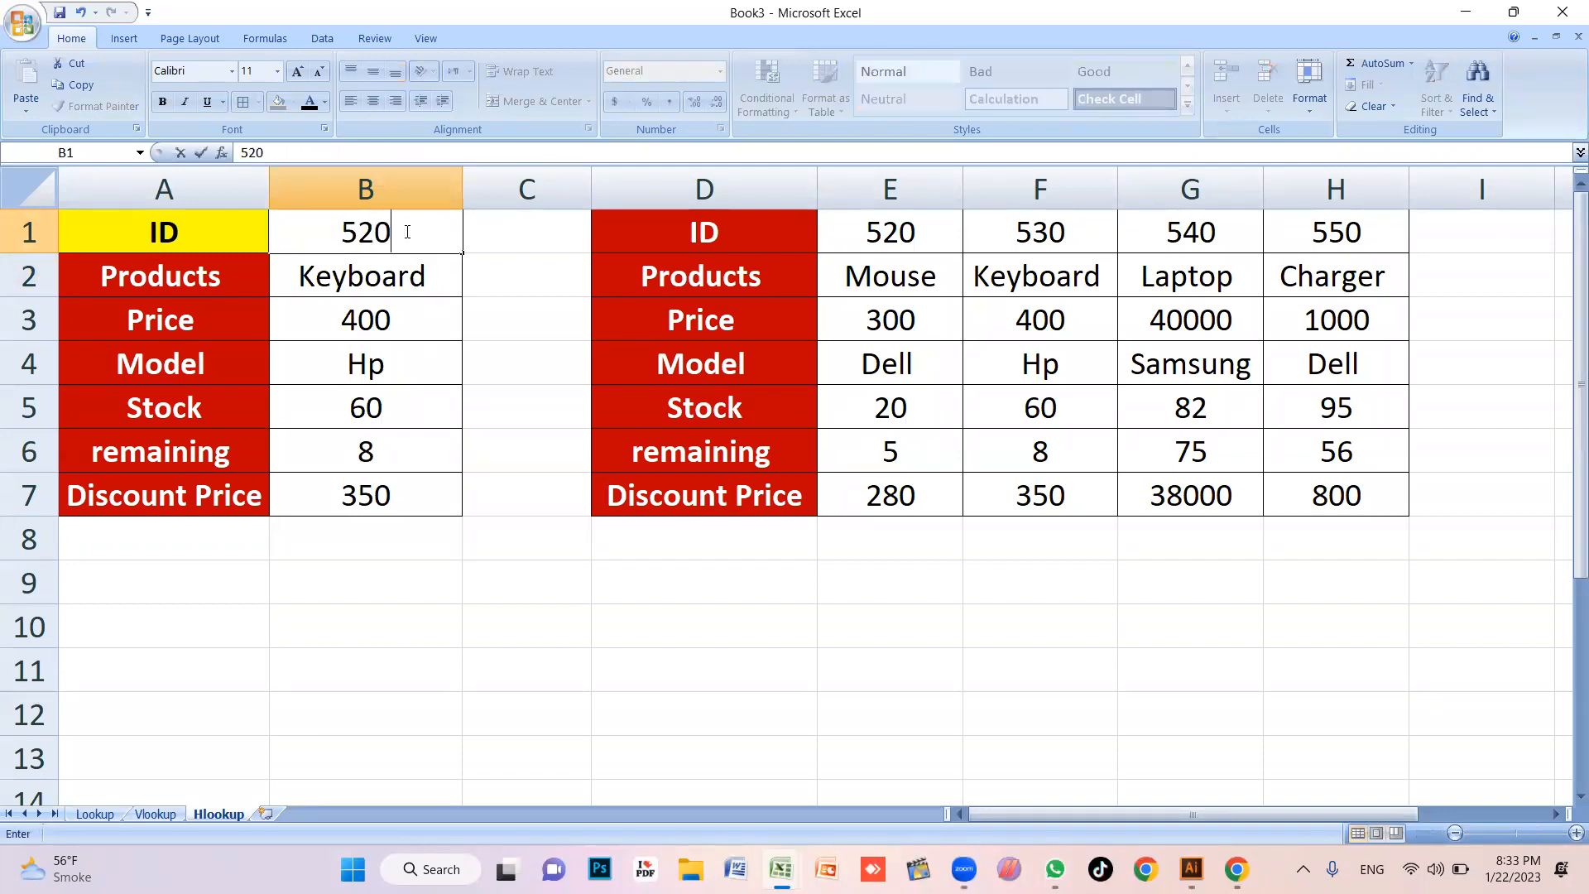
key("Return")
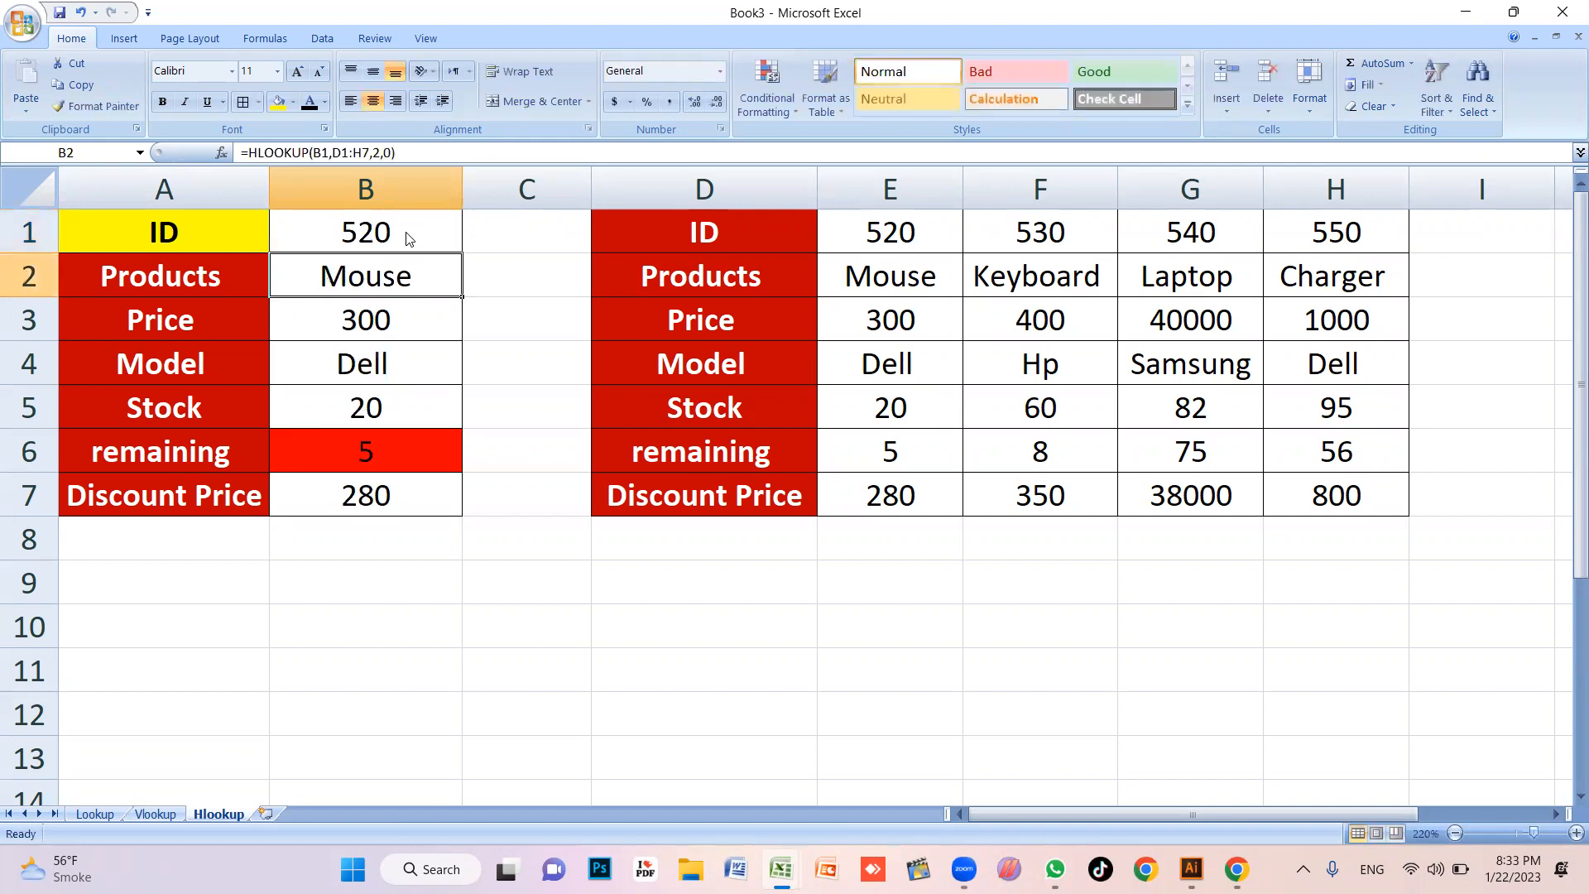
Examine the highlighted remaining value in B6 against the remaining and stock values in the product table
left_click(405, 438)
left_click(395, 543)
left_click(405, 445)
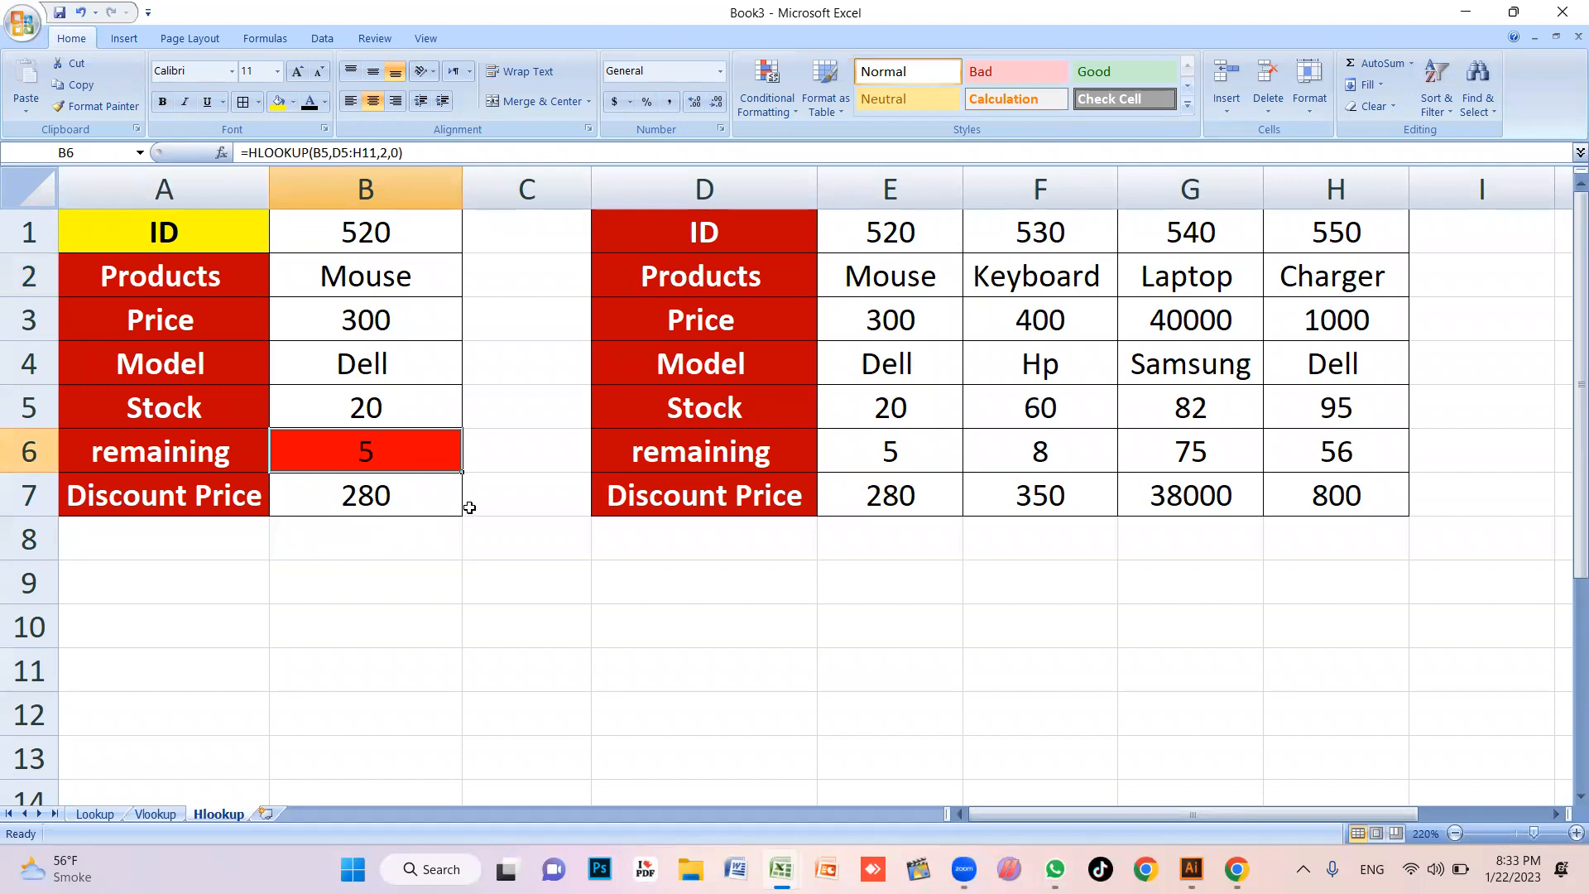
left_click(428, 500)
left_click(447, 571)
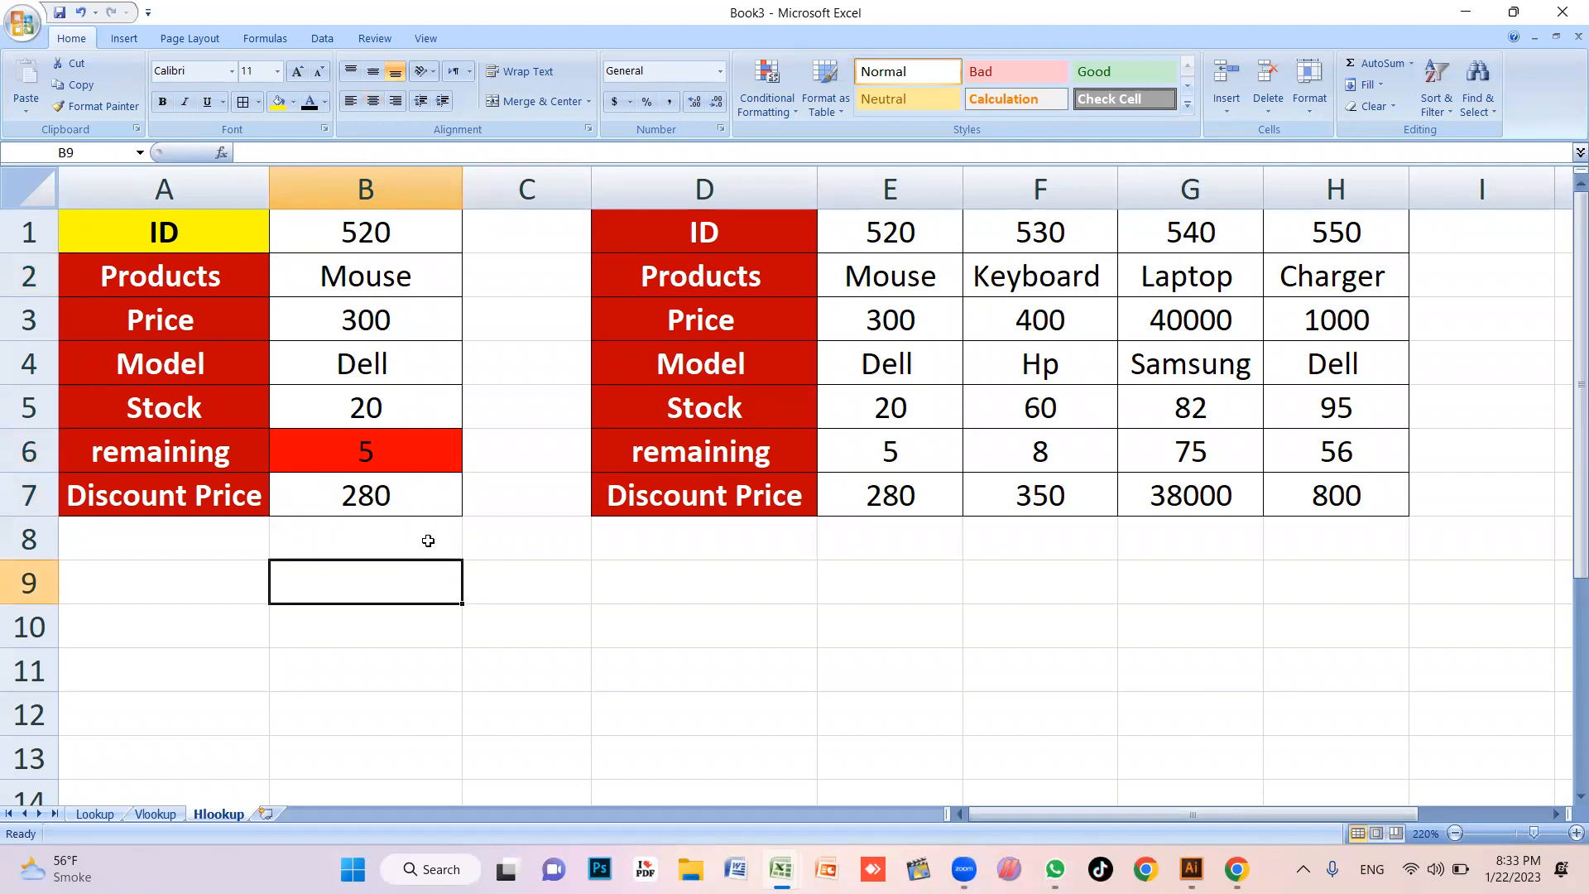
left_click(672, 560)
left_click(400, 463)
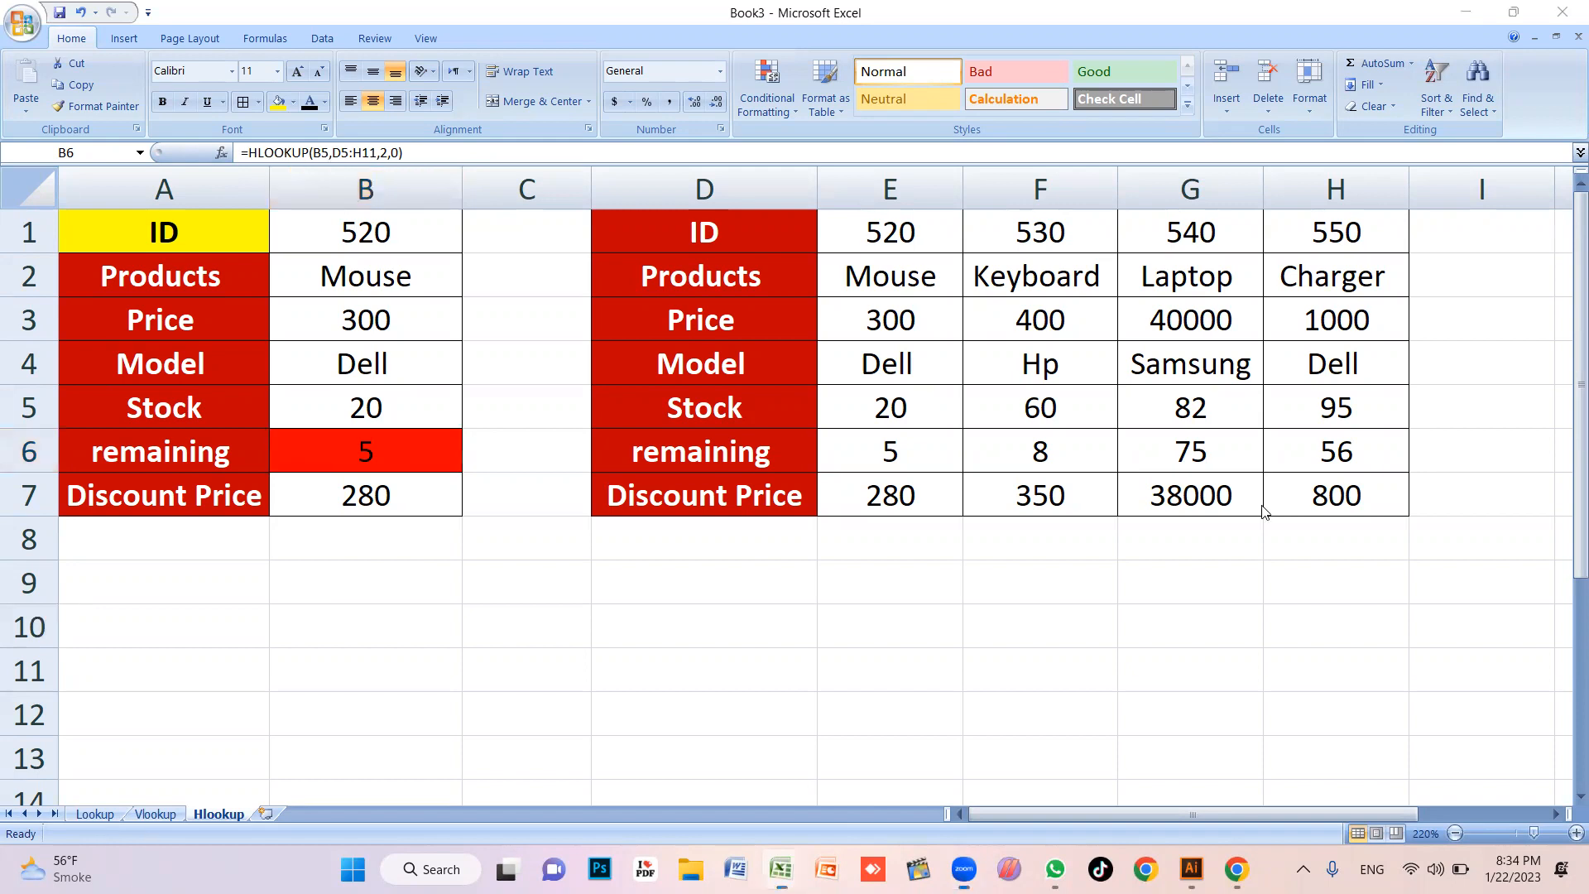
left_click(1035, 434)
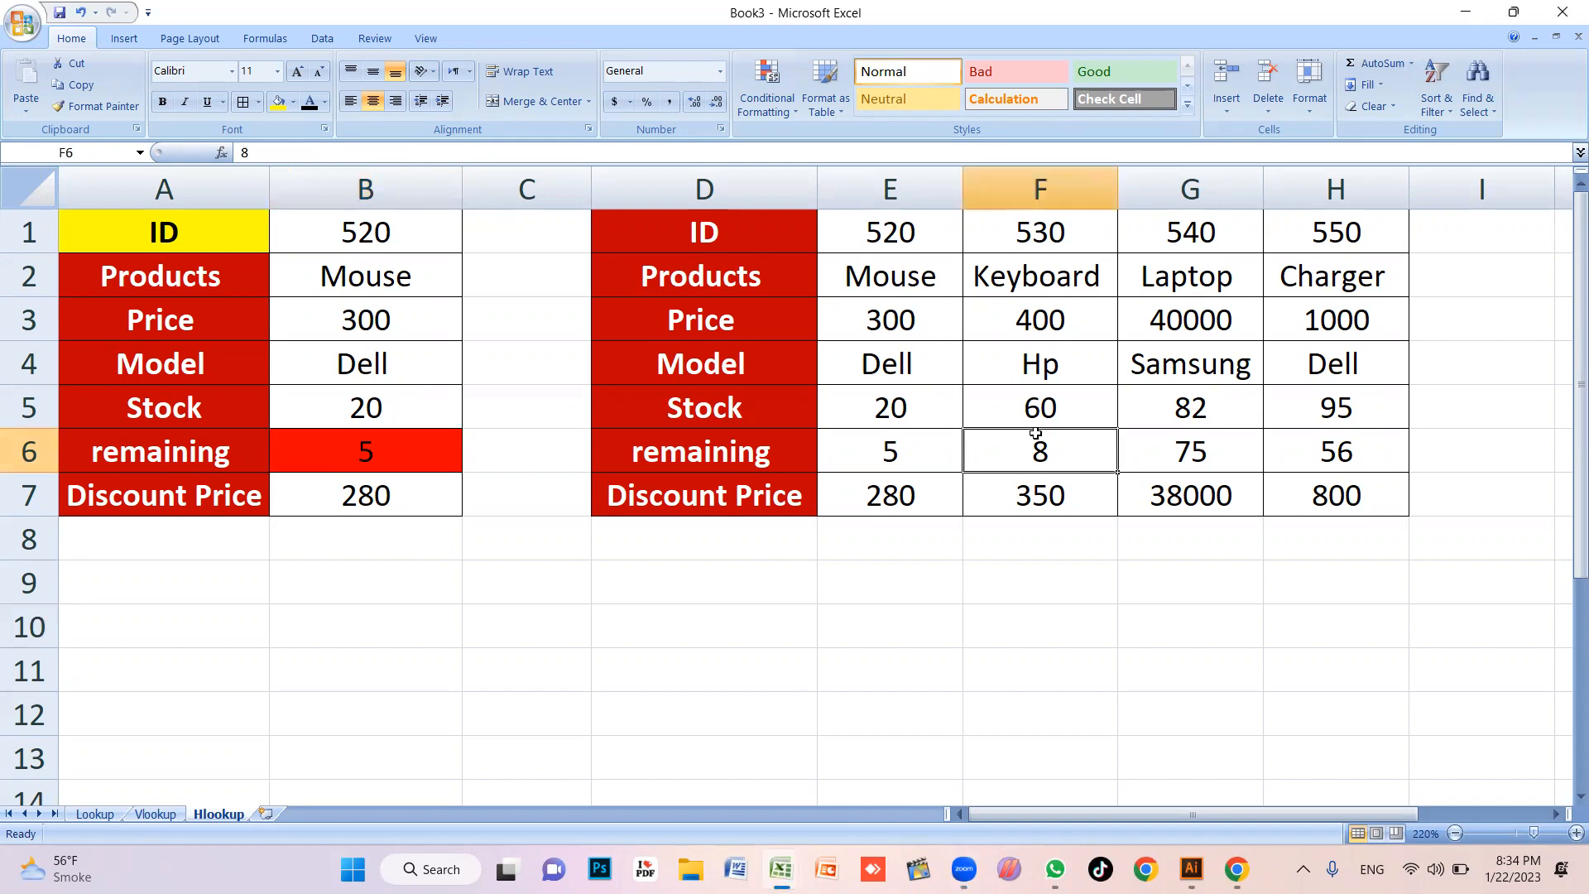
left_click(1038, 565)
left_click(866, 584)
left_click(929, 407)
left_click(811, 584)
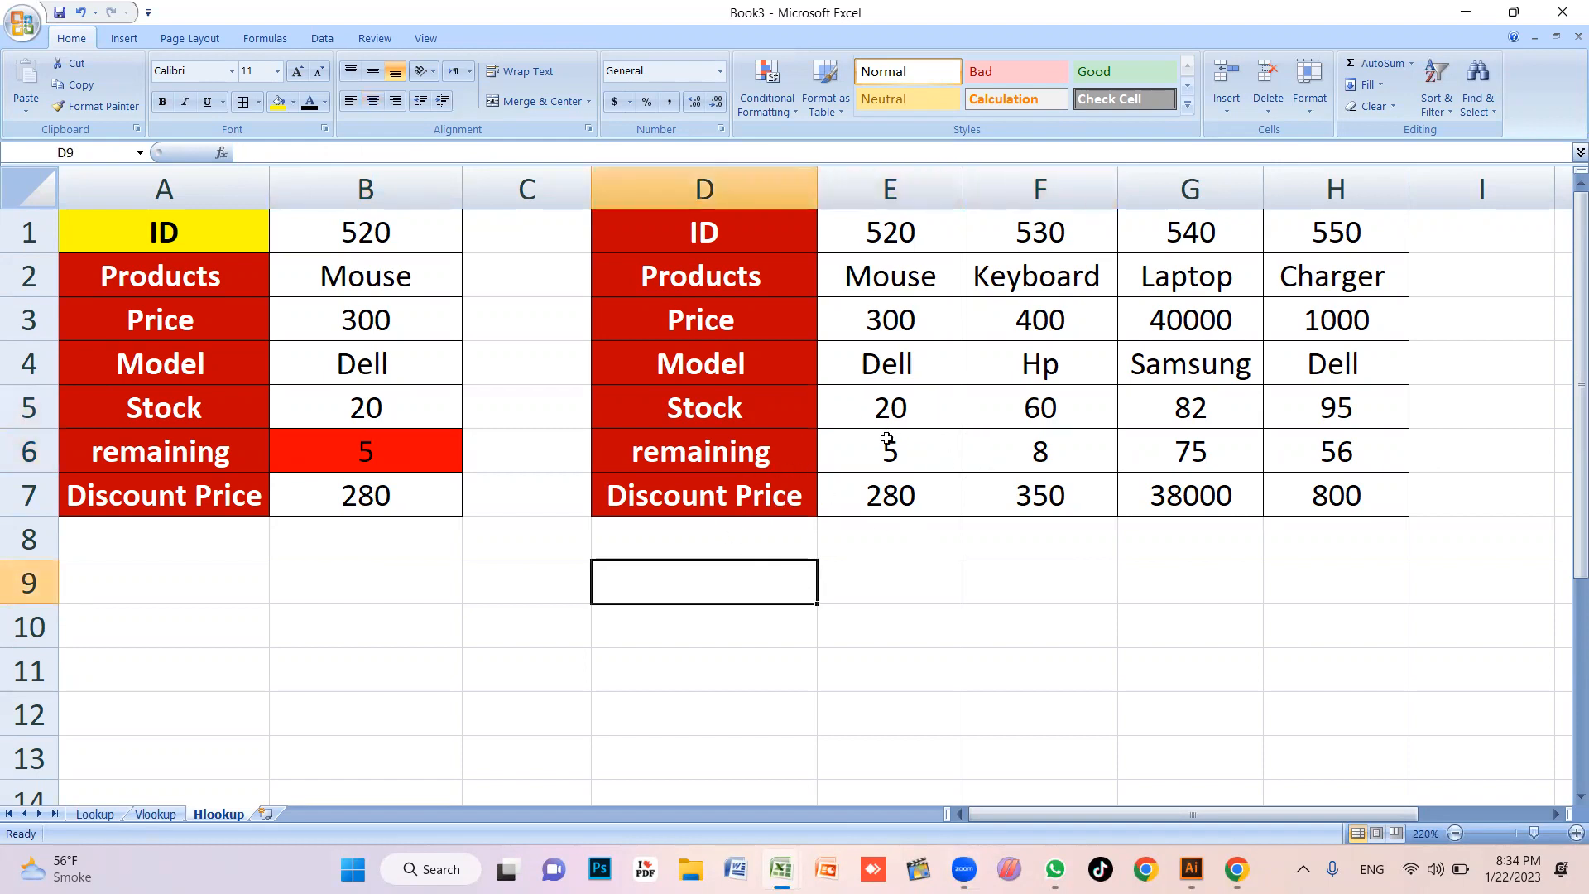
scroll(894, 415, "down", 3)
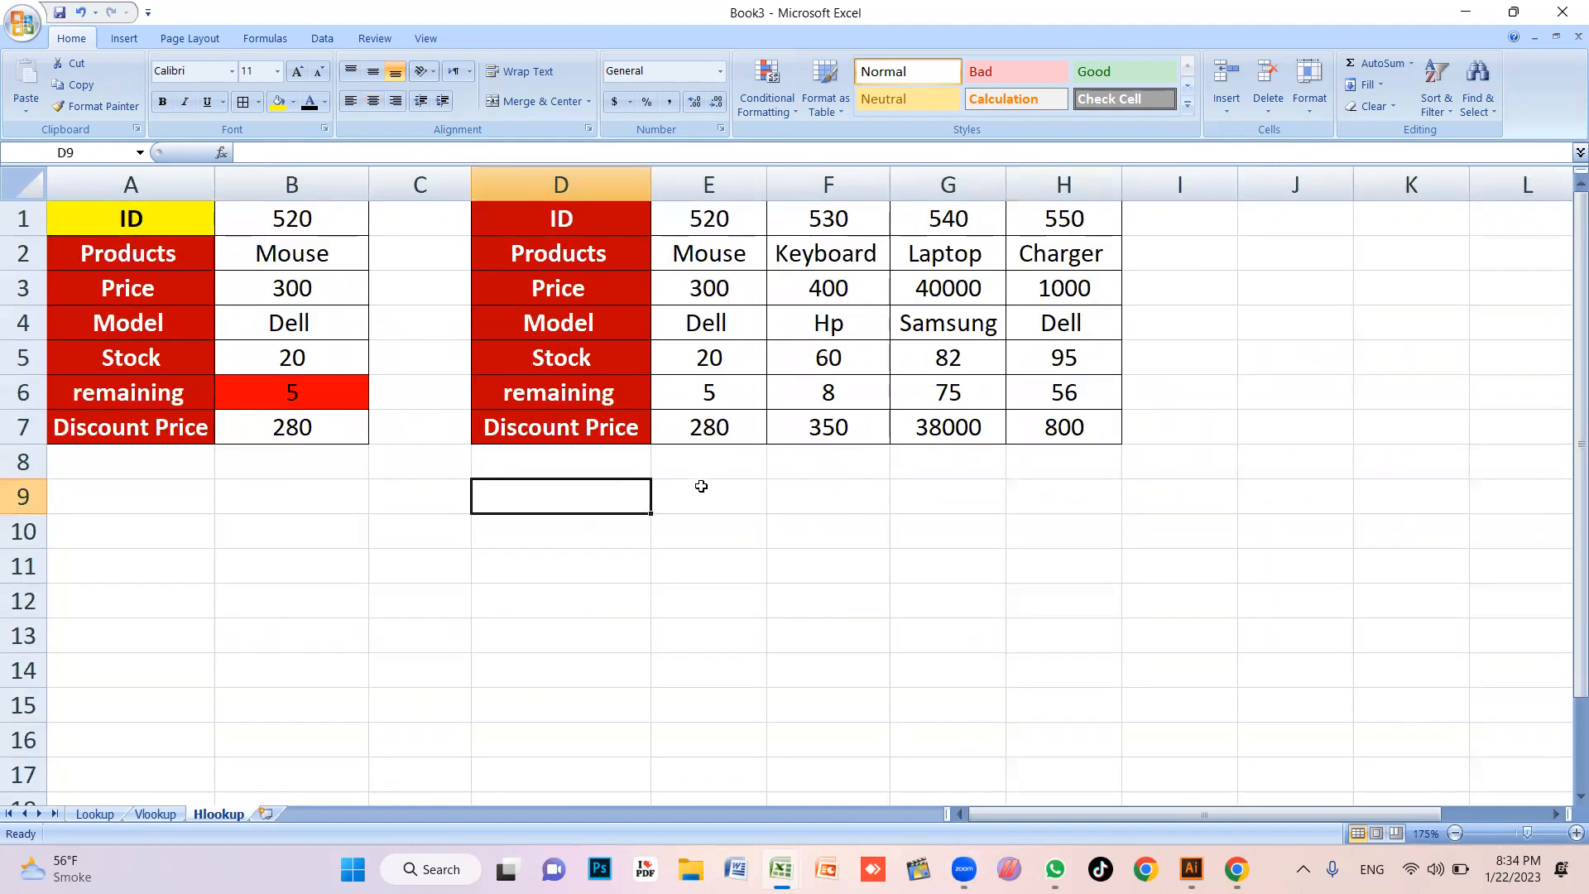
left_click(828, 567)
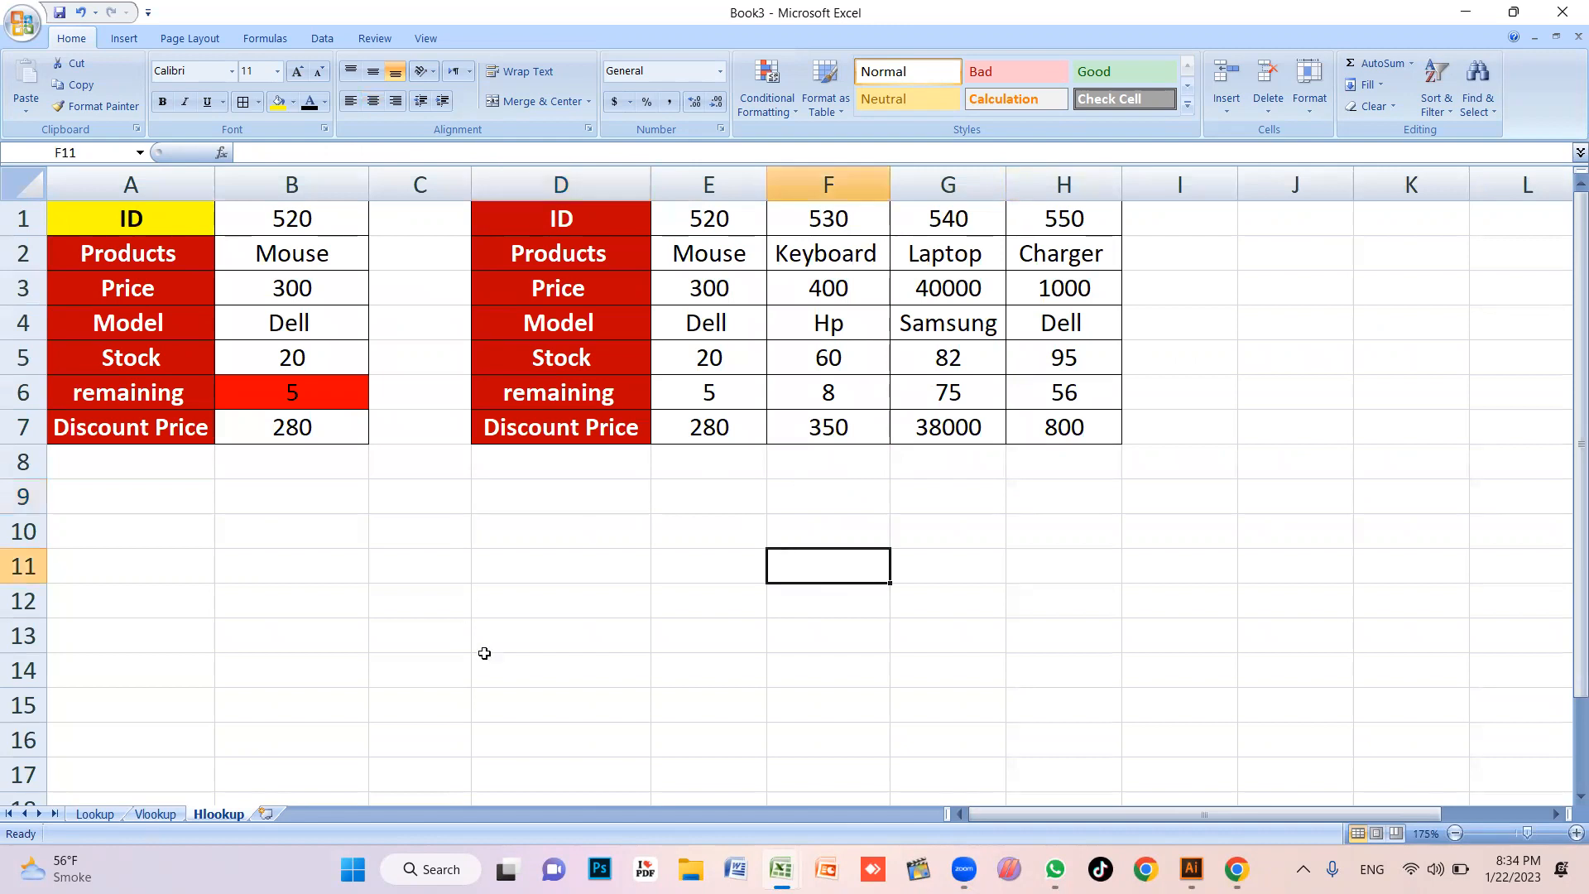
Add a new blank worksheet after the Hlookup sheet
left_click(265, 813)
scroll(602, 514, "up", 7)
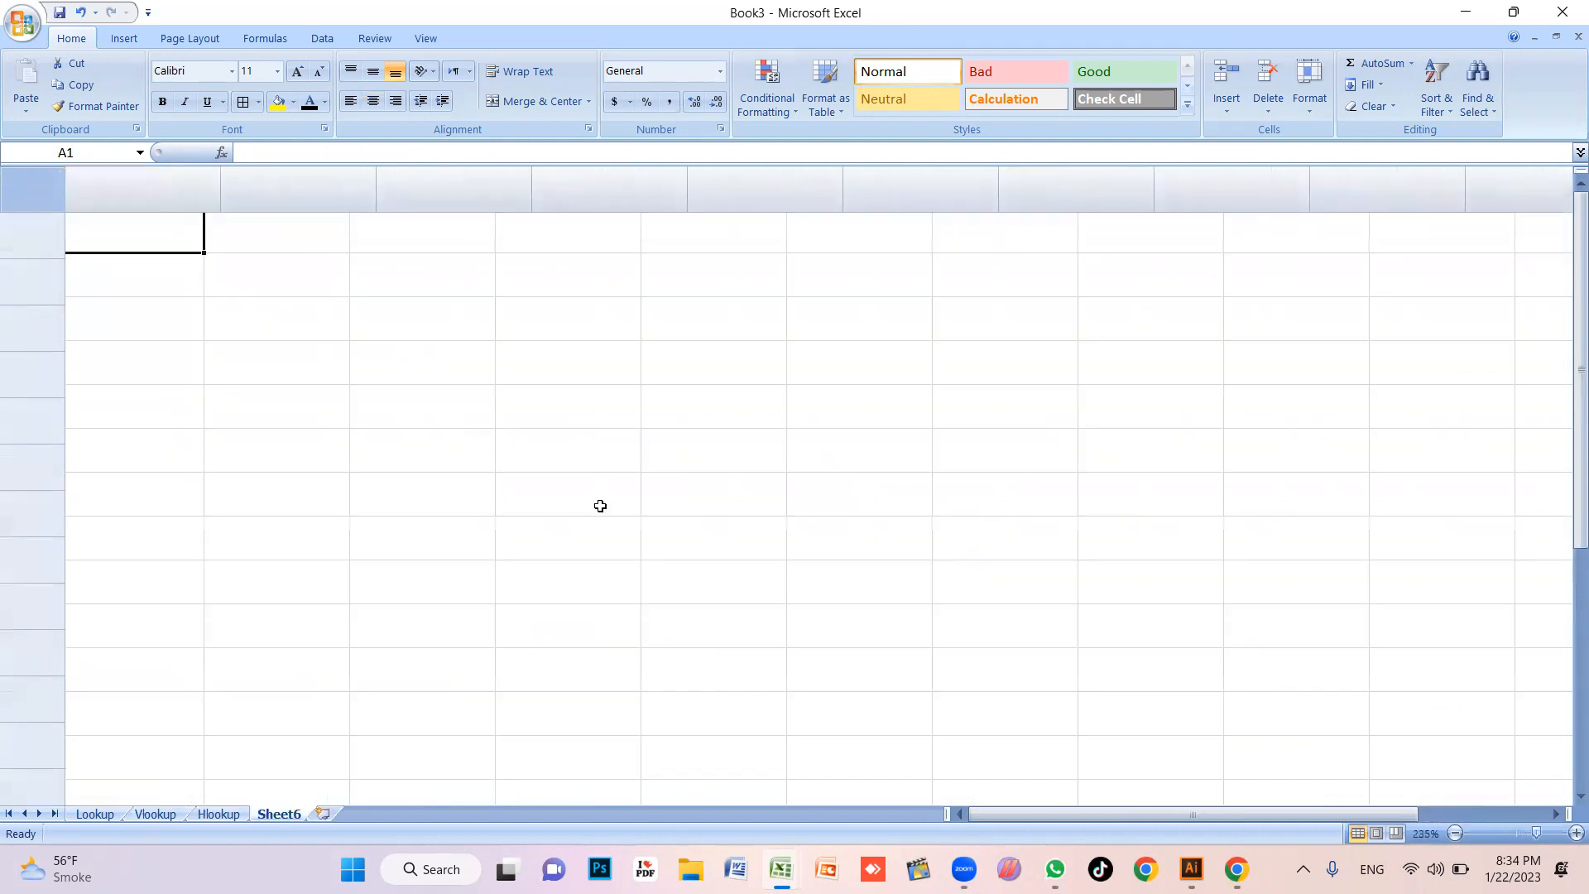
scroll(508, 312, "down", 2)
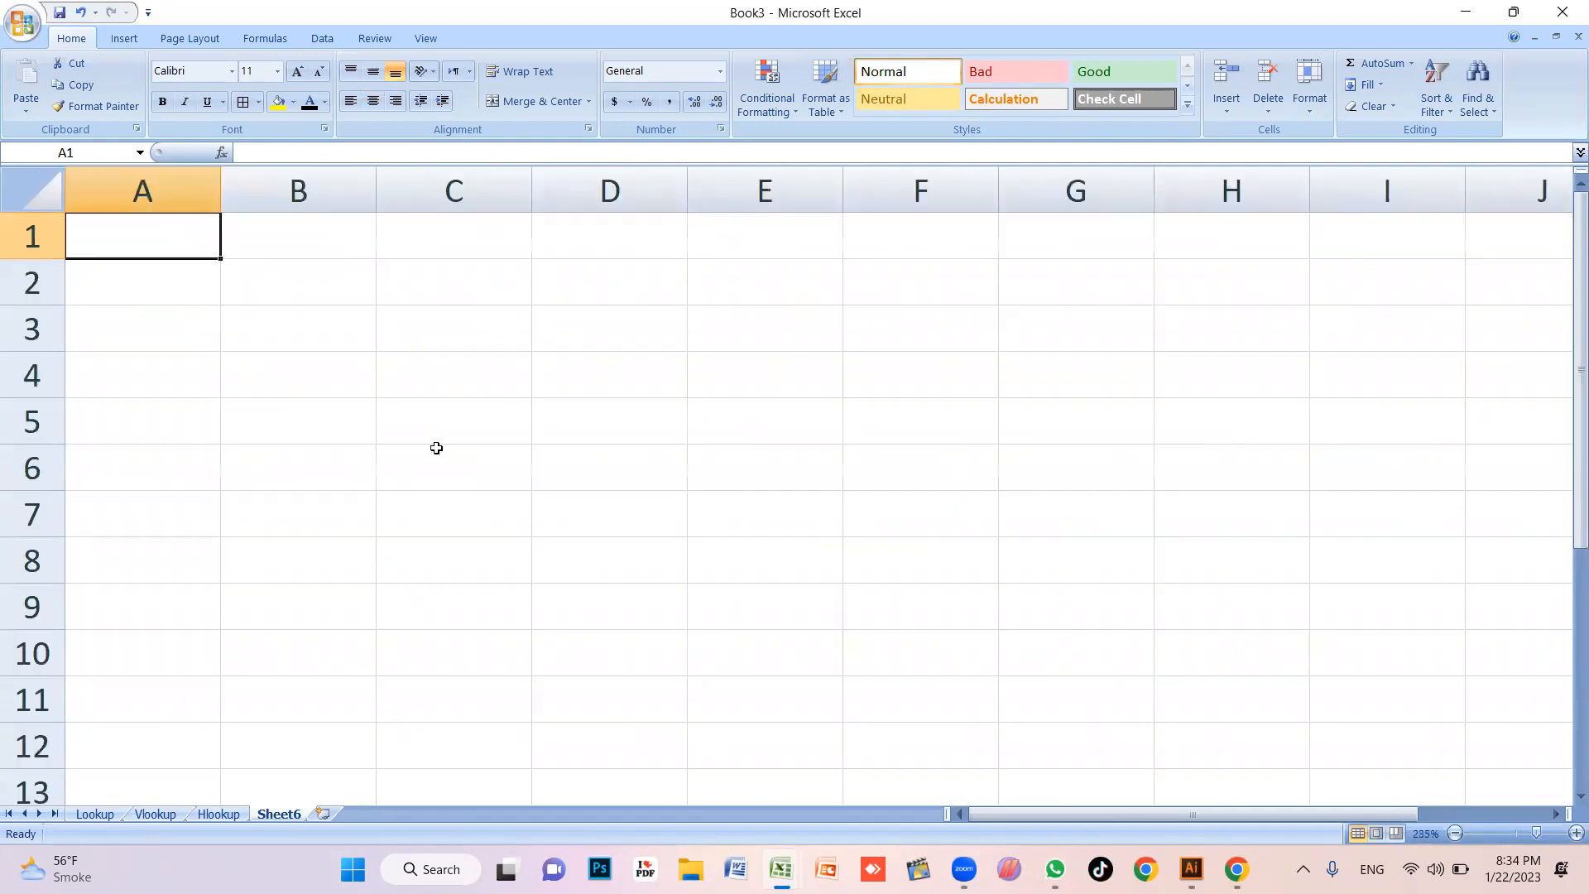
left_click(440, 290)
left_click(780, 340)
left_click(1014, 468)
left_click(1052, 609)
left_click(782, 613)
left_click(464, 514)
left_click(423, 428)
left_click(921, 328)
left_click(1181, 419)
left_click(1203, 529)
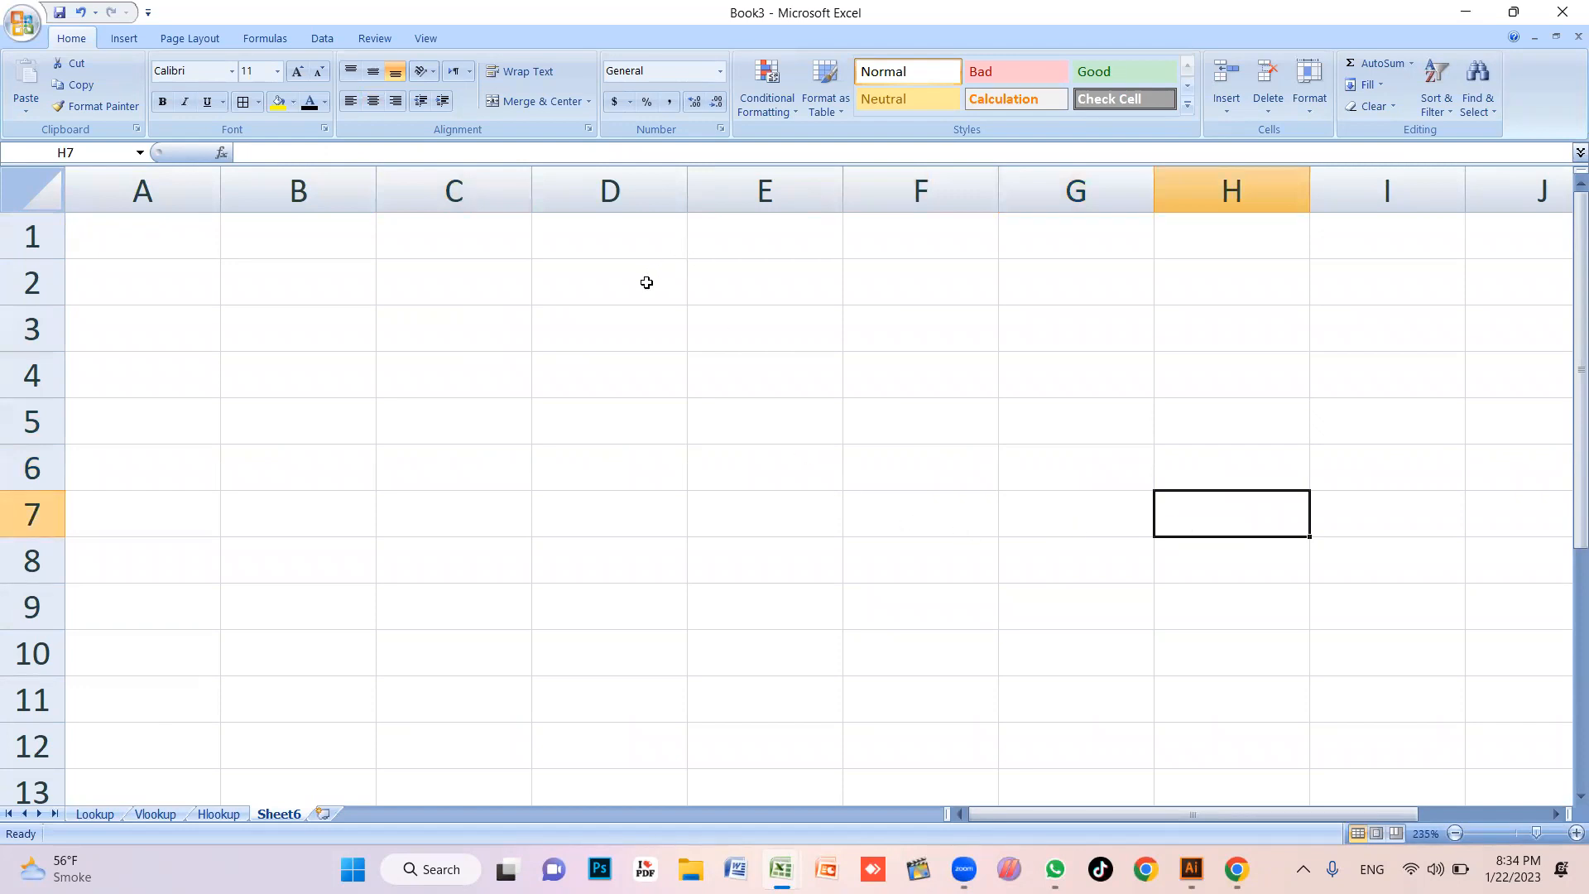
left_click(815, 405)
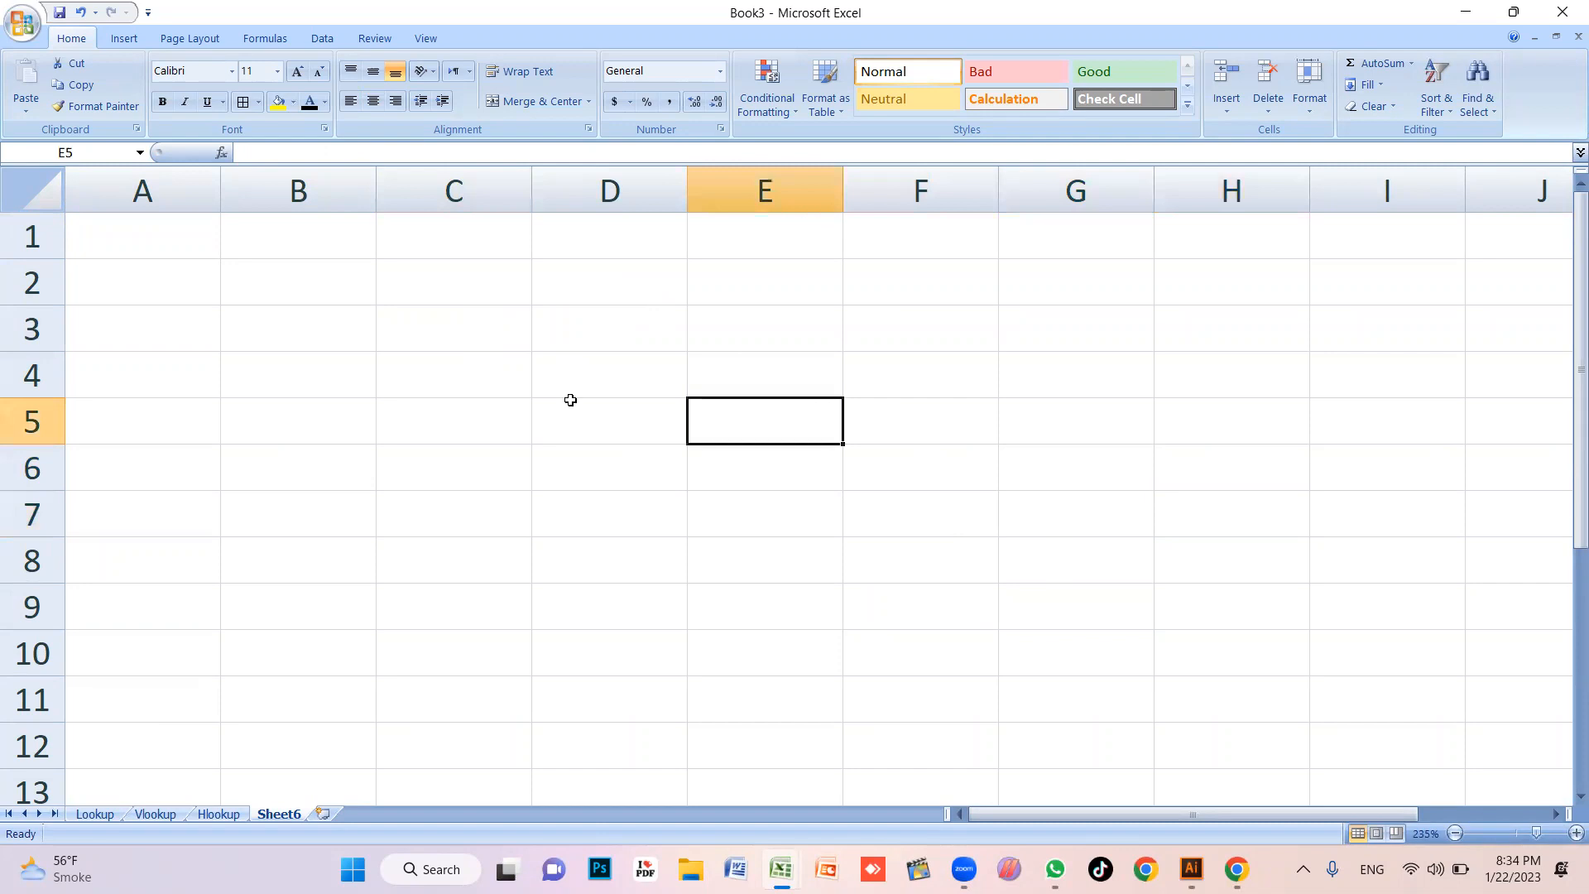
Select the non-adjacent cells D5, A2, D2, F3, H4, H8 and H10 together with the ranges B7:D10, F6:F10 and I1:I5
left_click(643, 417)
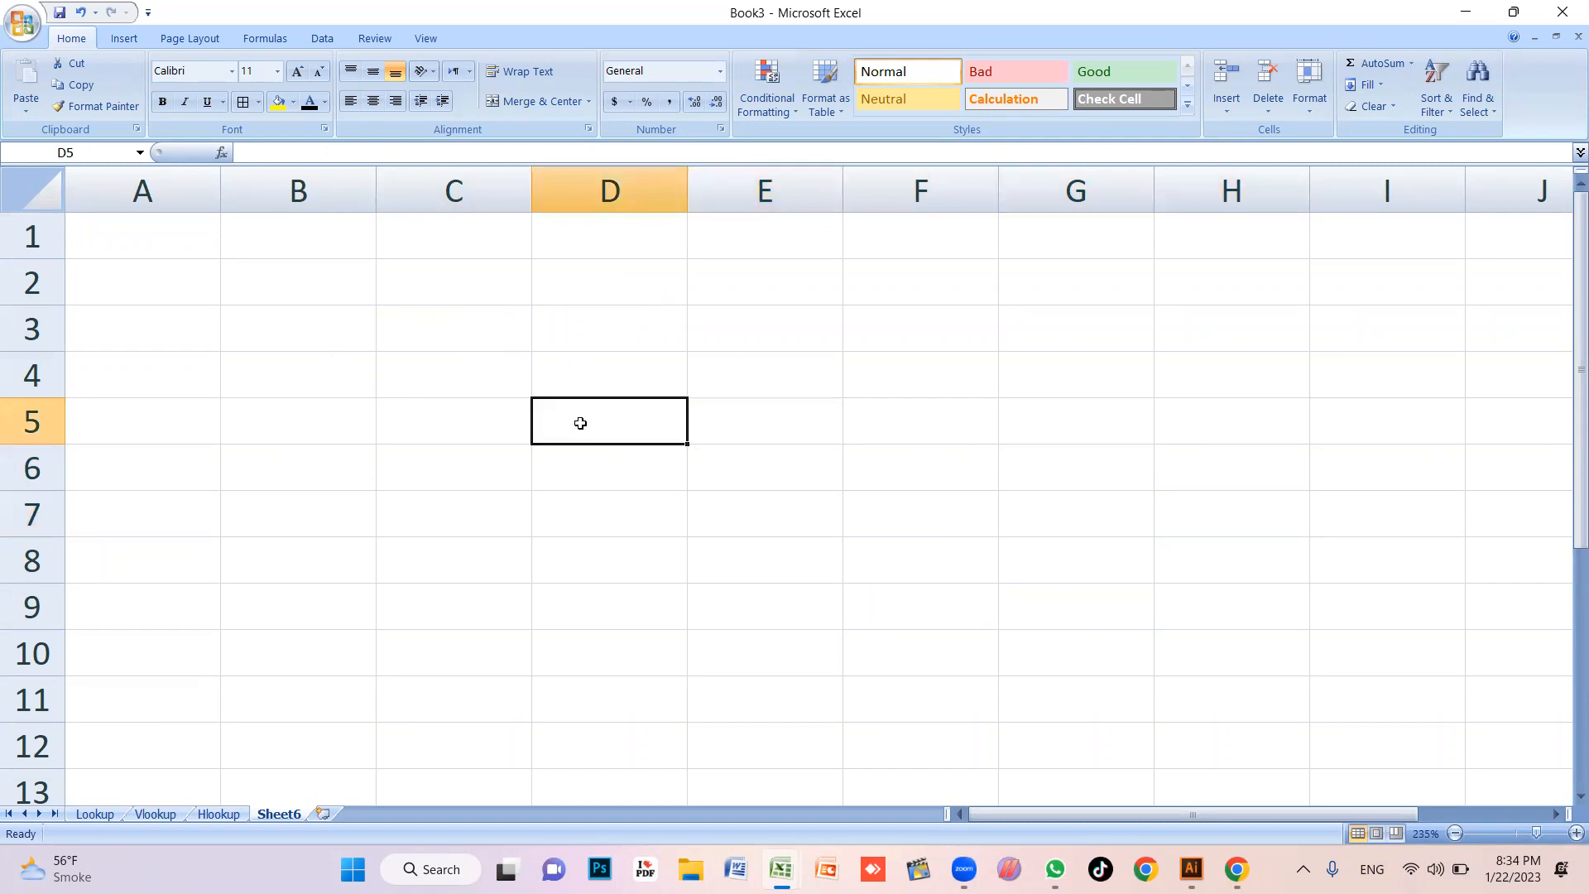
left_click(204, 272, "ctrl")
left_click(552, 295, "ctrl")
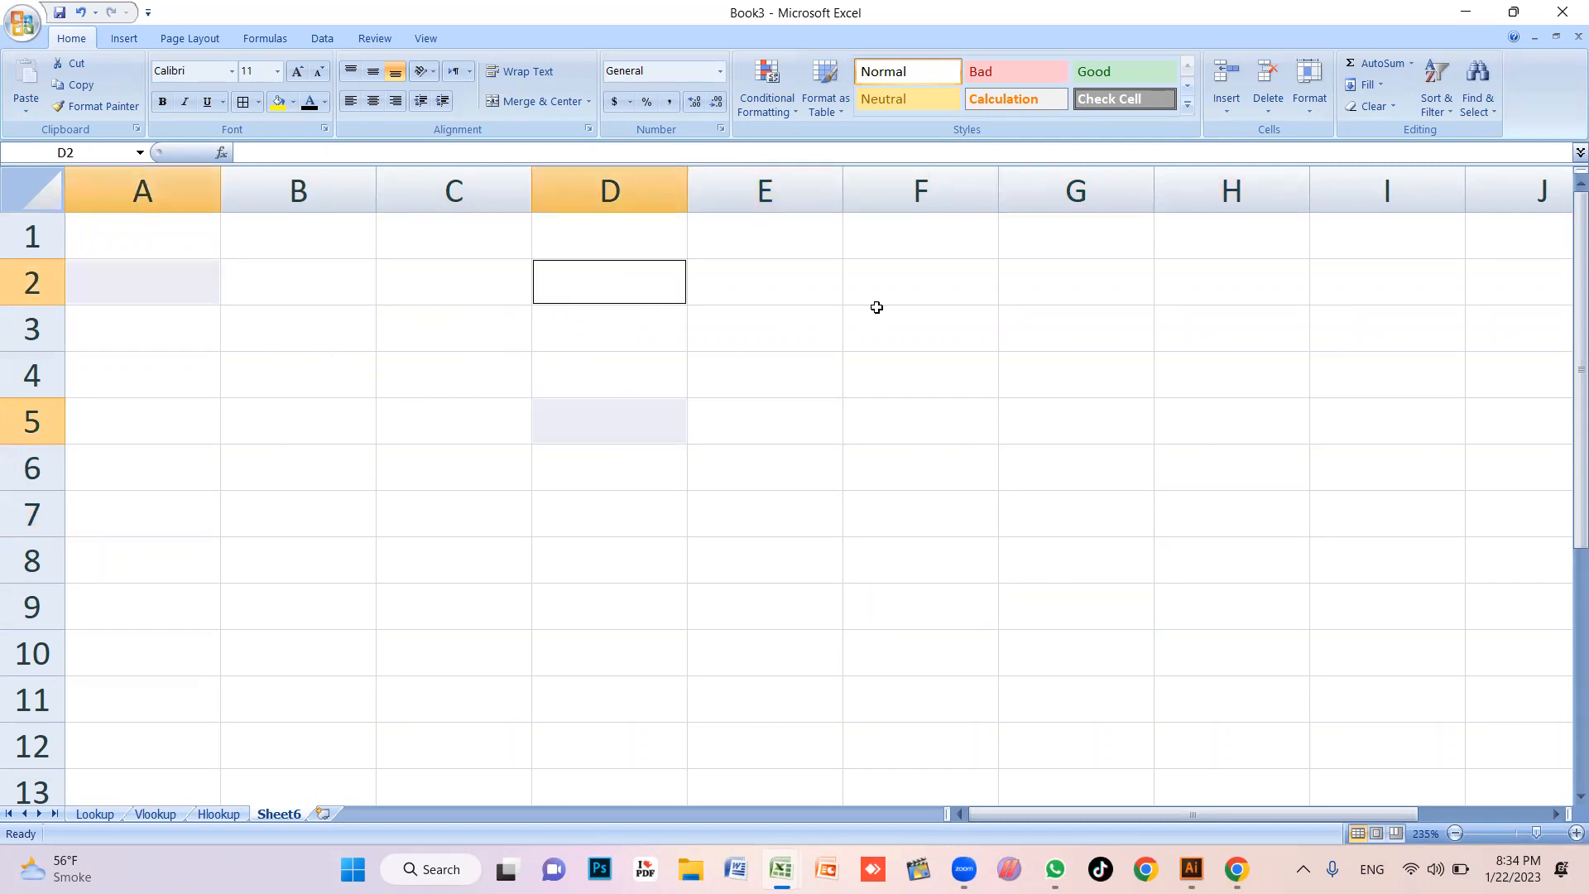
left_click(877, 307, "ctrl")
left_click(1233, 385, "ctrl")
left_click(1292, 542, "ctrl")
left_click(1288, 648, "ctrl")
left_click_drag(350, 526, 662, 658)
left_click_drag(952, 455, 972, 660)
left_click_drag(1456, 249, 1455, 418)
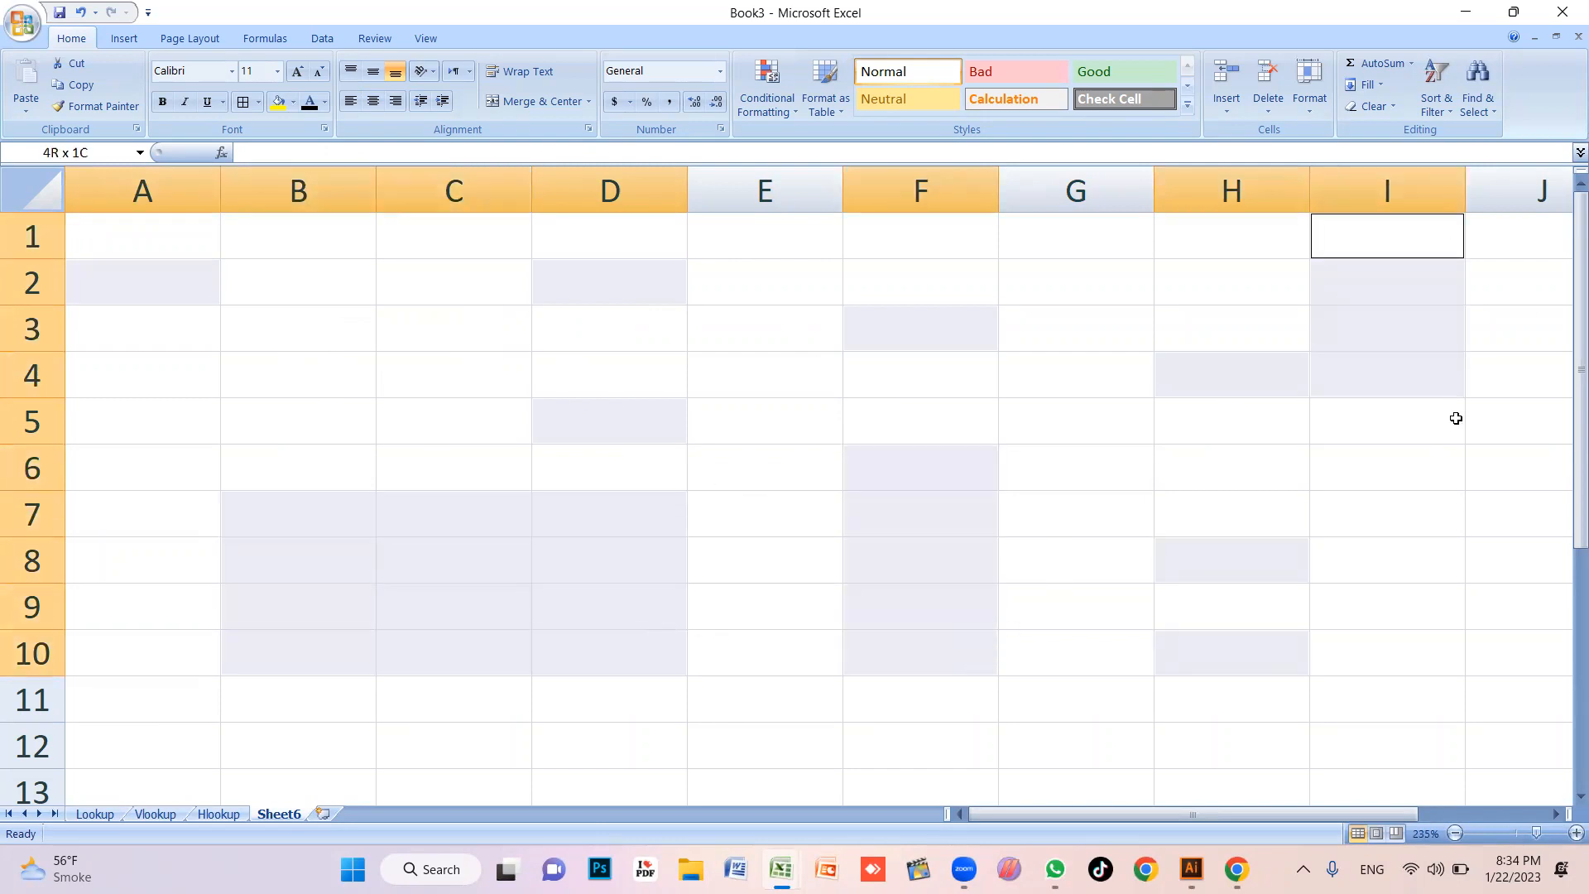
Add cells A4, C4:E4, G4, G6:G7, G9 and E9 to the multiple selection
left_click(166, 377, "ctrl")
left_click(418, 377, "ctrl")
left_click(667, 373, "ctrl")
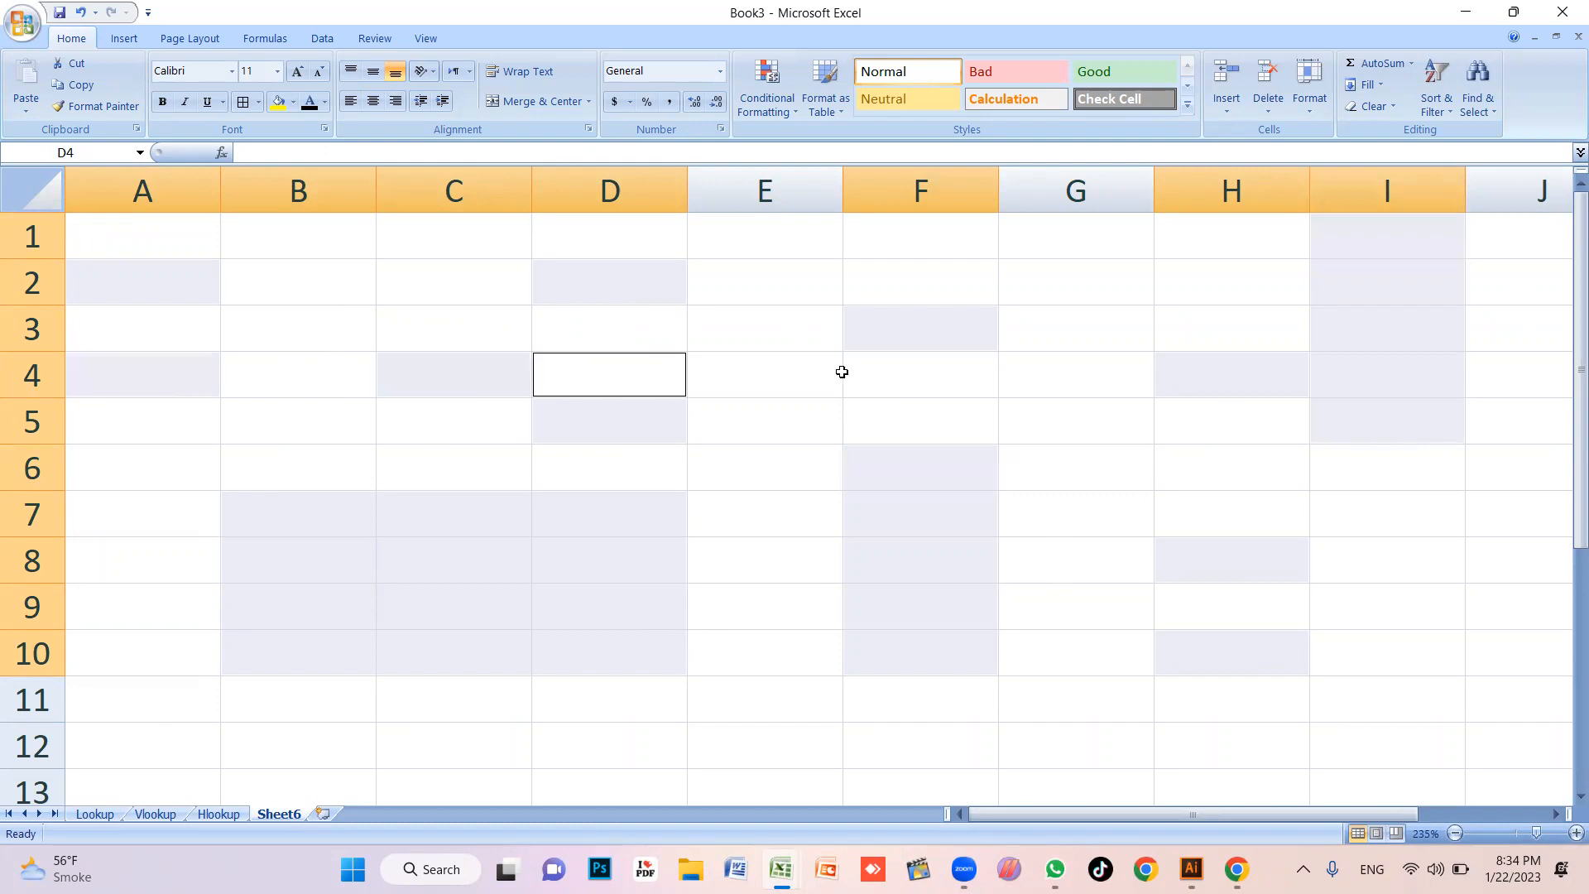
left_click(832, 374, "ctrl")
left_click(1060, 376, "ctrl")
left_click(1068, 468, "ctrl")
left_click(1072, 513, "ctrl")
left_click(1075, 608, "ctrl")
left_click(770, 617, "ctrl")
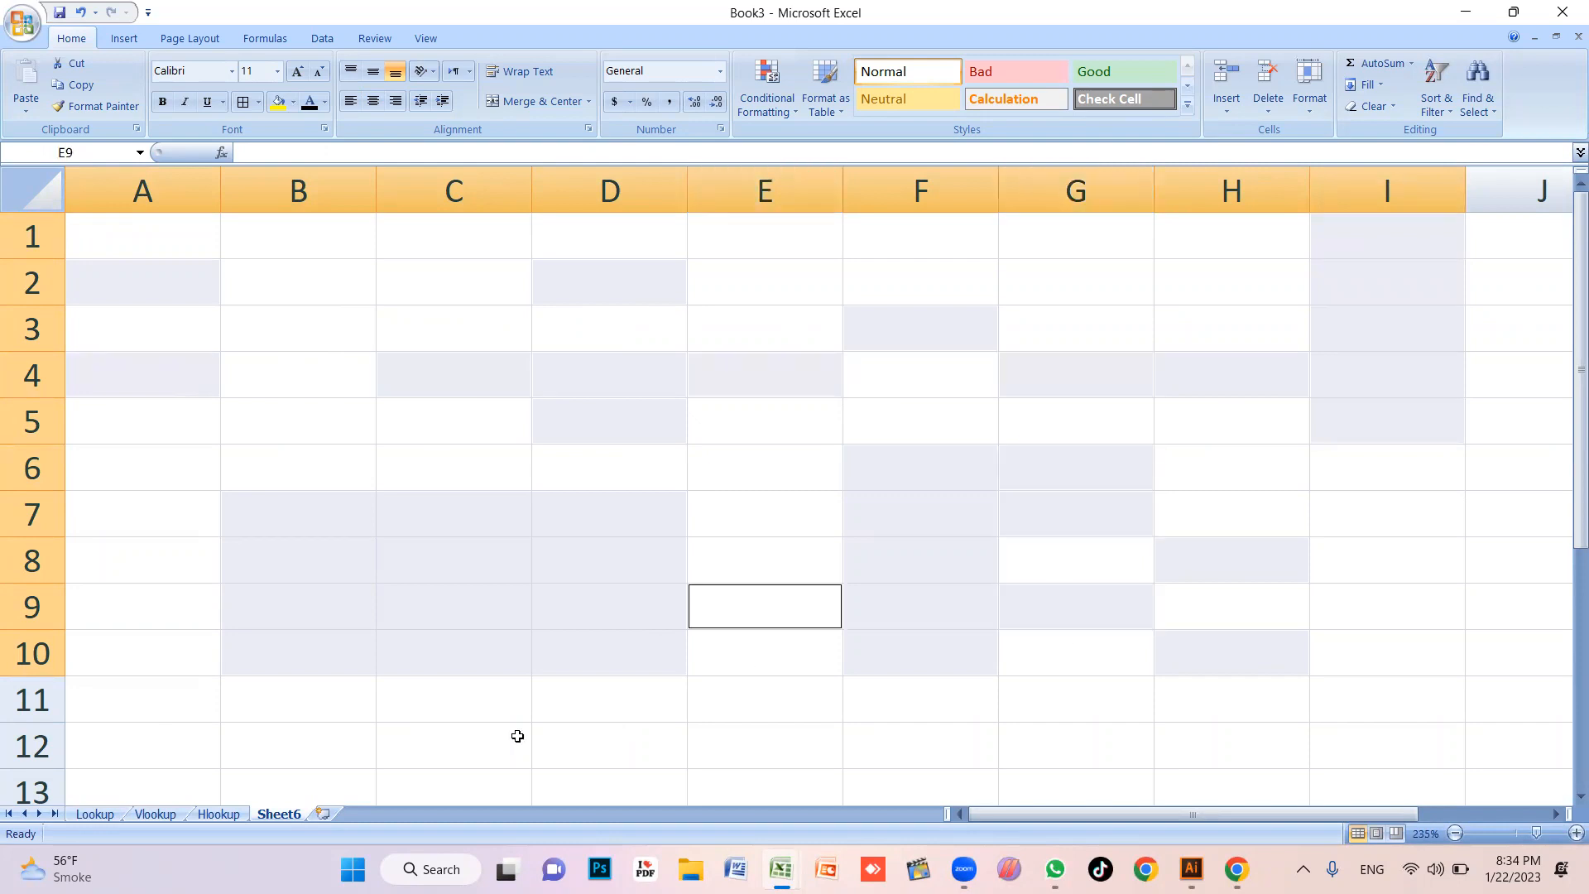
Extend the multiple selection with C12, A10, A6:A8, H11, I8, I10, H2, G1 and E1
left_click(517, 736, "ctrl")
left_click(99, 662, "ctrl")
left_click(149, 520, "ctrl")
left_click(145, 468, "ctrl")
left_click(145, 560, "ctrl")
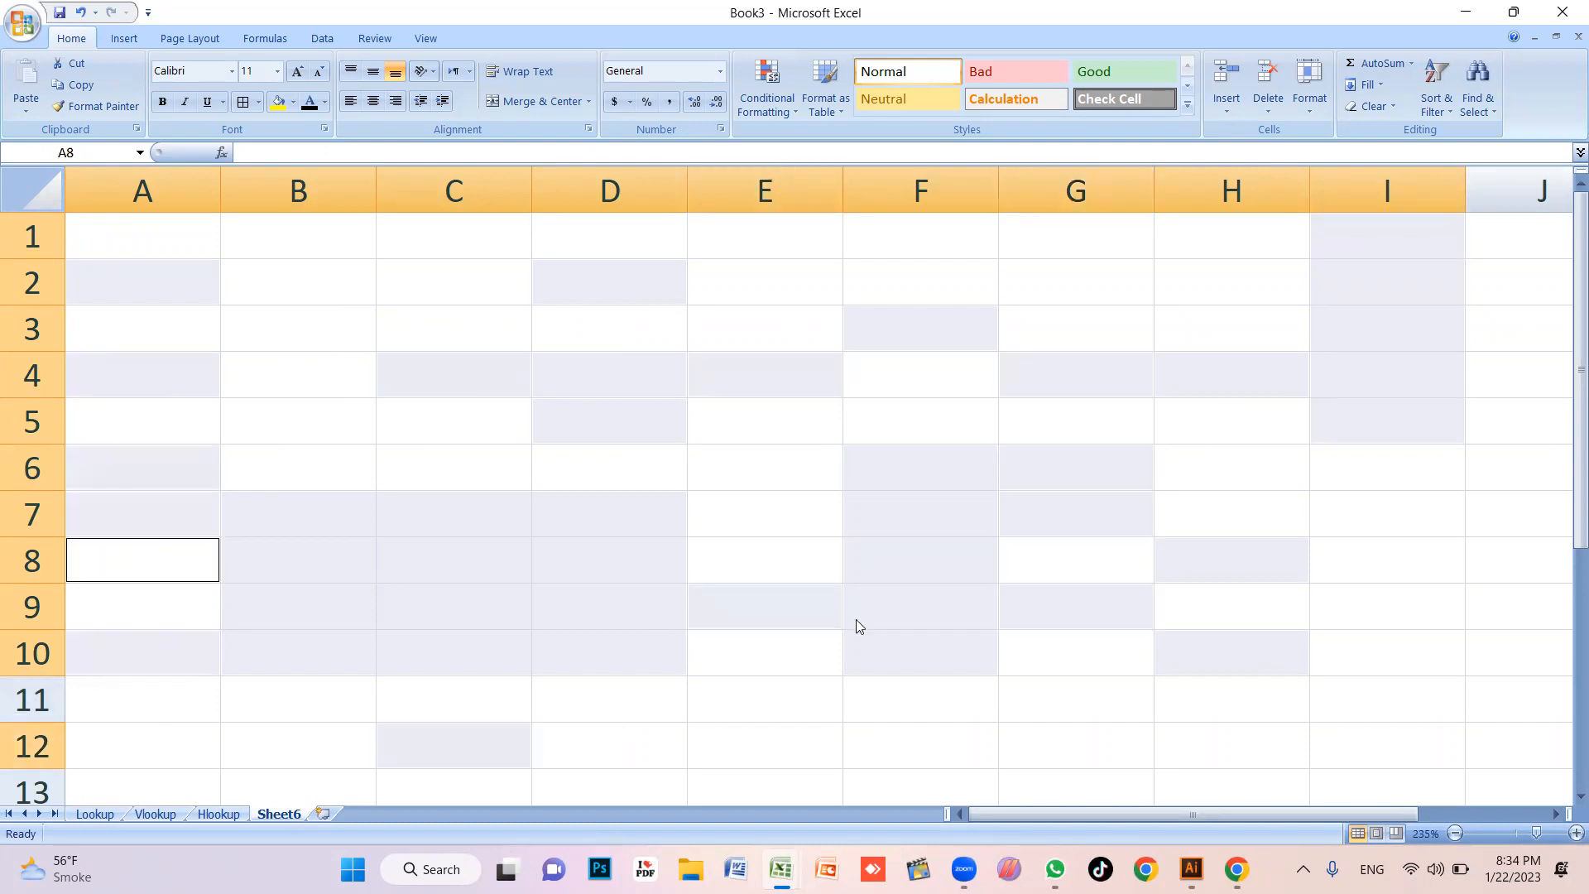
left_click(1267, 697, "ctrl")
left_click(1415, 548, "ctrl")
left_click(1407, 650, "ctrl")
left_click(1195, 292, "ctrl")
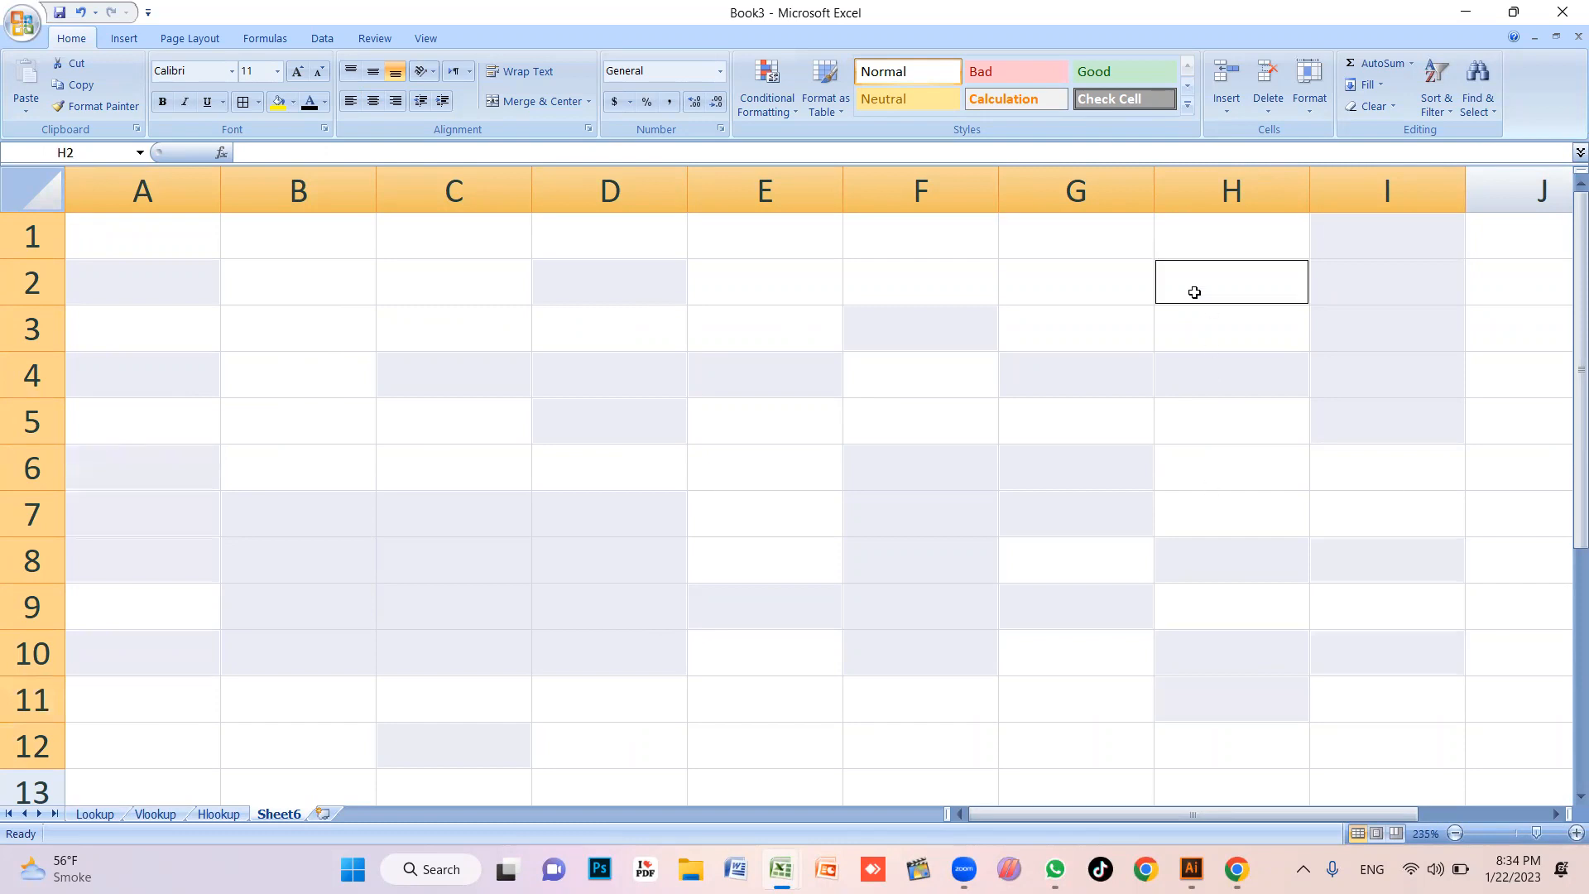
left_click(1014, 244, "ctrl")
left_click(771, 240, "ctrl")
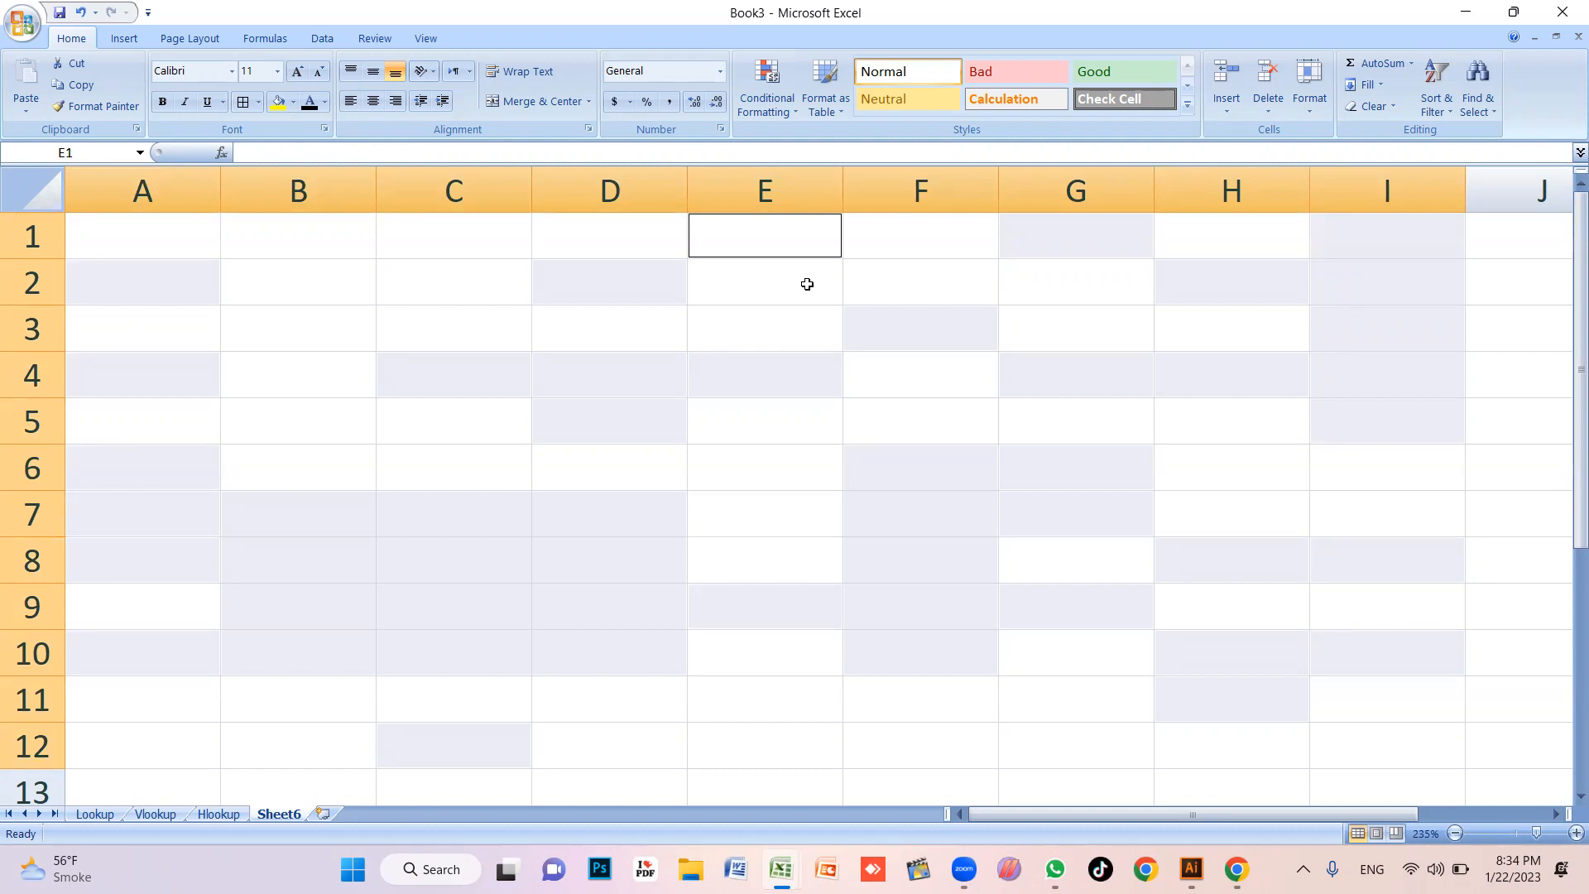
Enter "Hello" into all the selected non-adjacent cells at once
type("Hello")
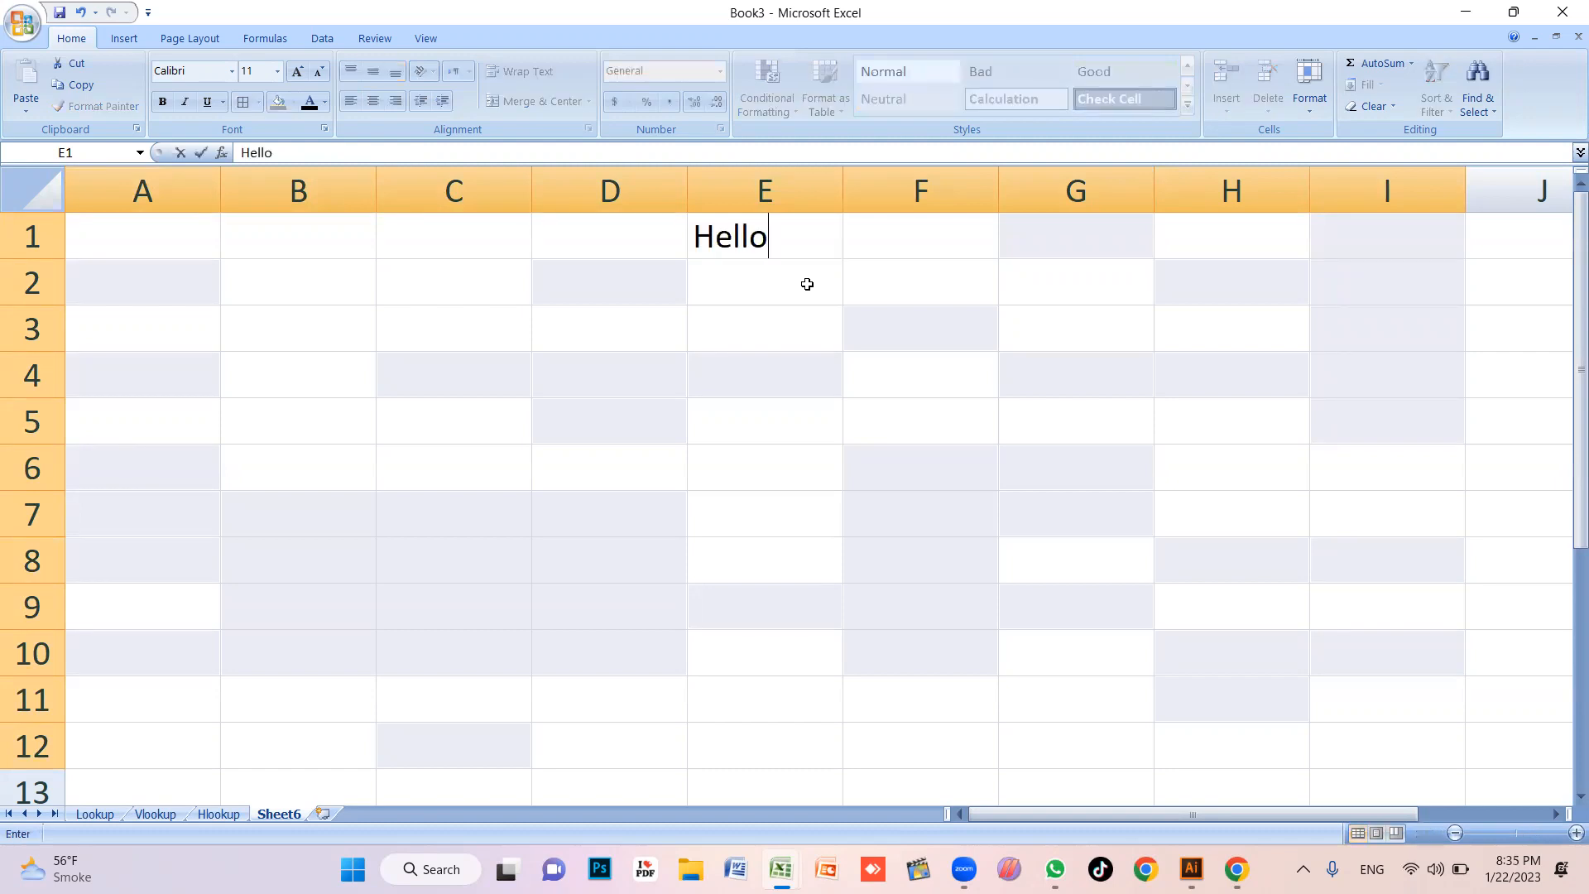
type("f")
key("BackSpace")
key("ctrl+Return")
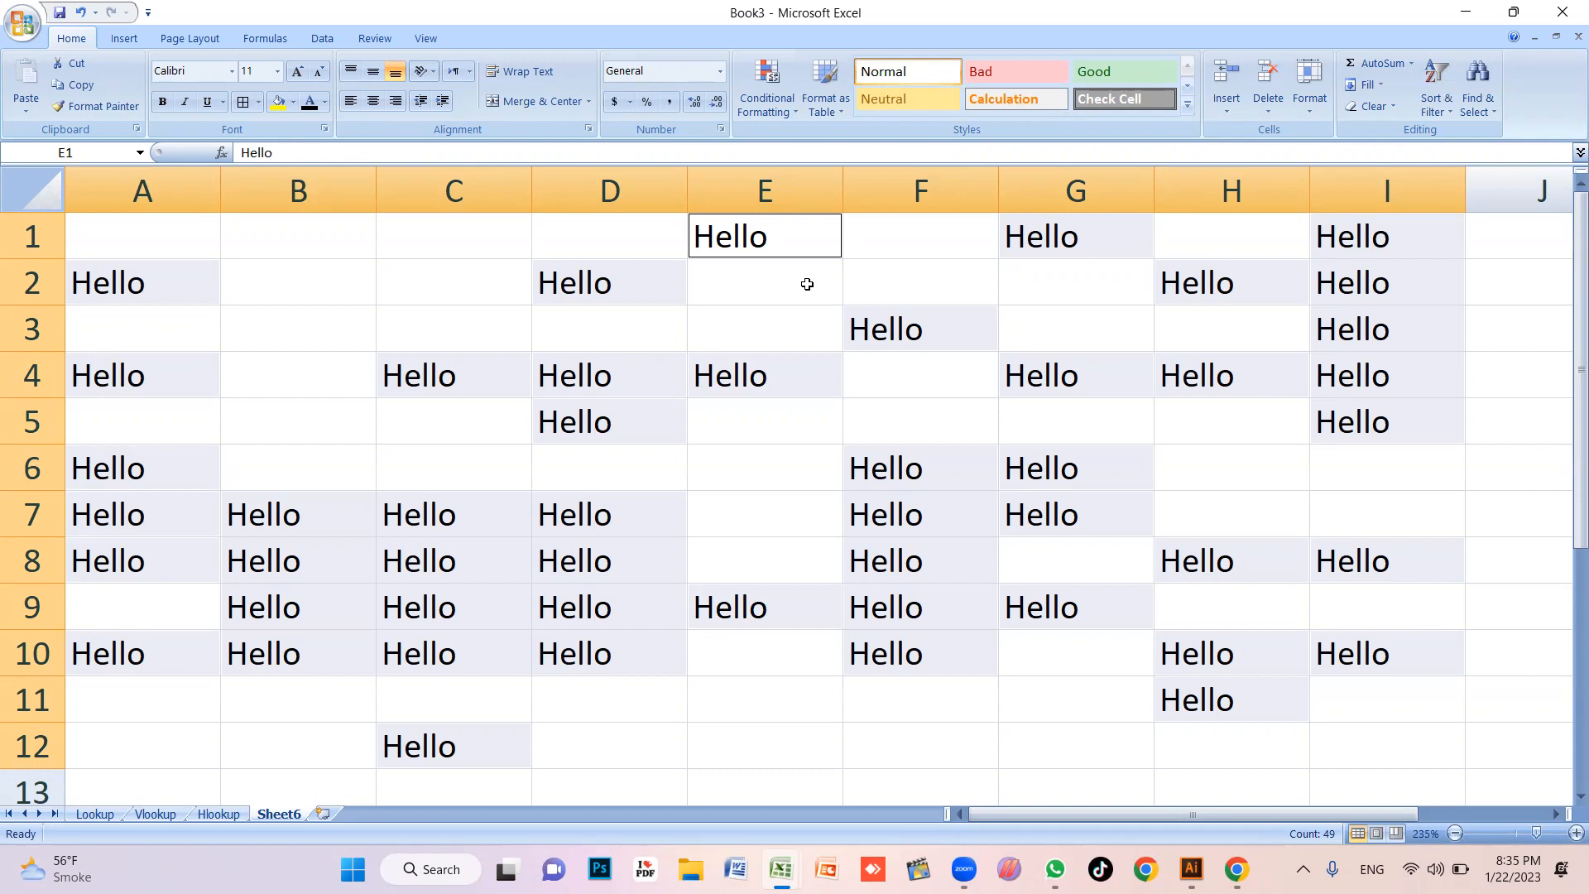
left_click(794, 474)
left_click(757, 286)
left_click(902, 377)
left_click(1105, 683)
left_click(1266, 418)
left_click(1349, 323)
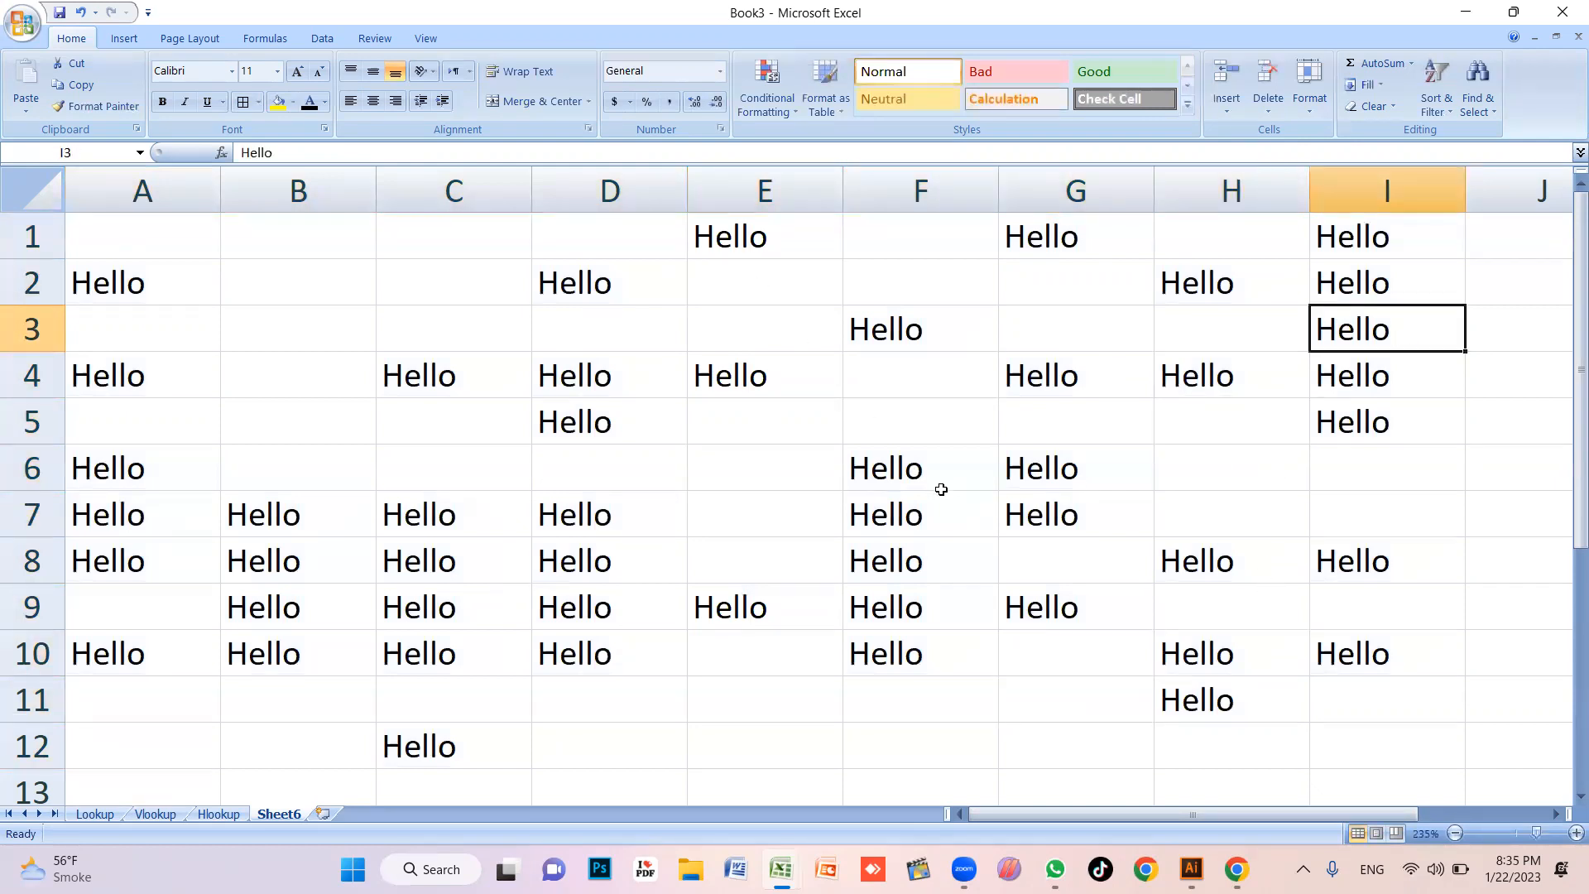
left_click(680, 476)
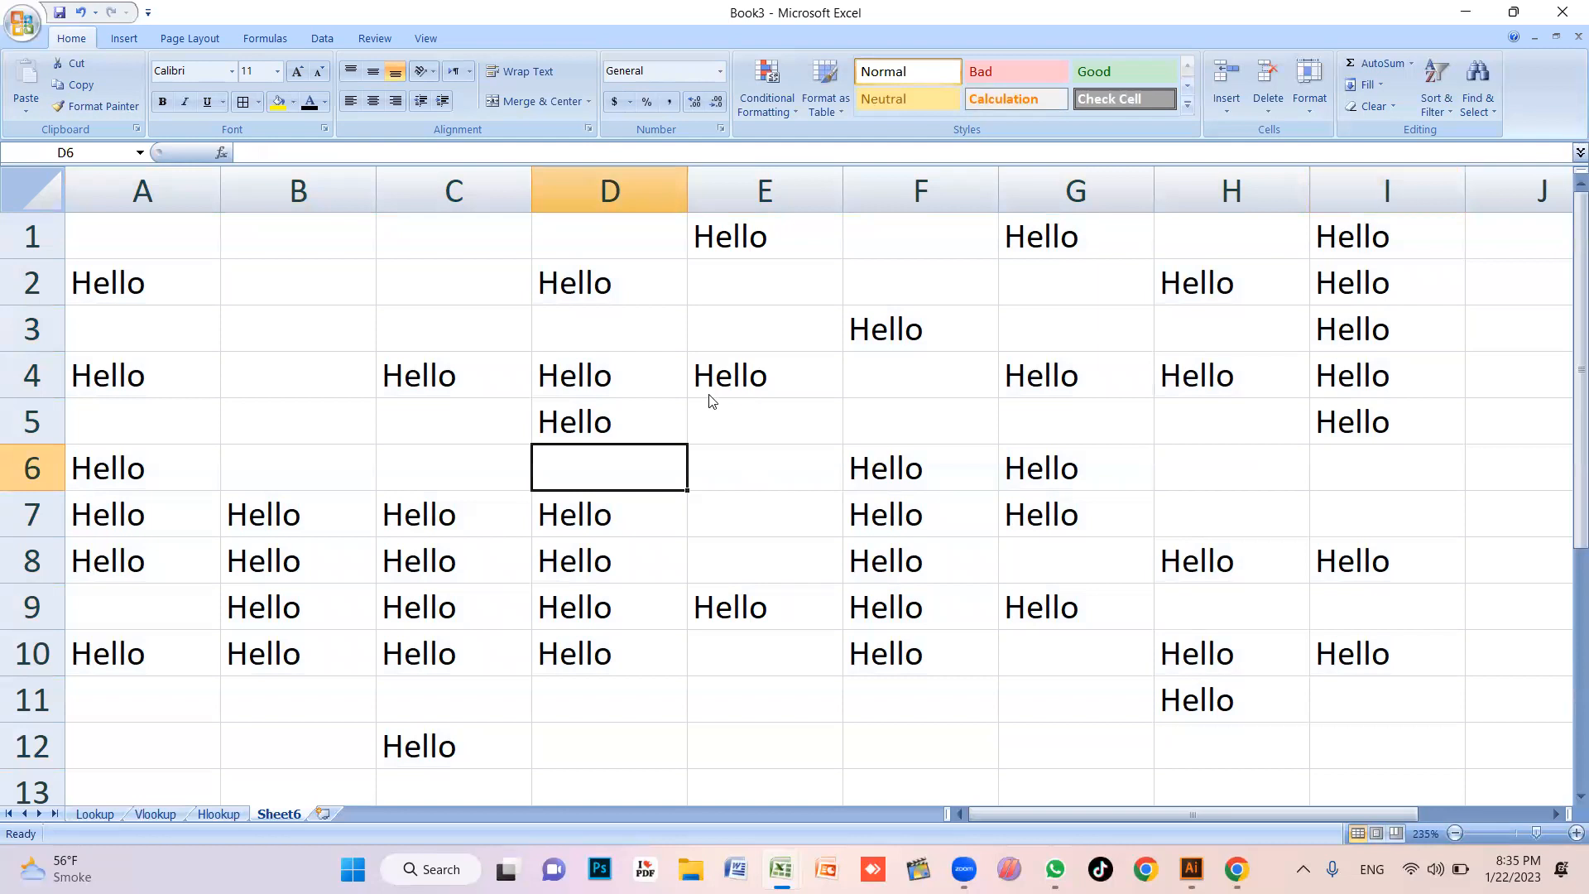
Delete all the "Hello" entries from the whole sheet
key("ctrl+a")
key("Delete")
left_click(659, 338)
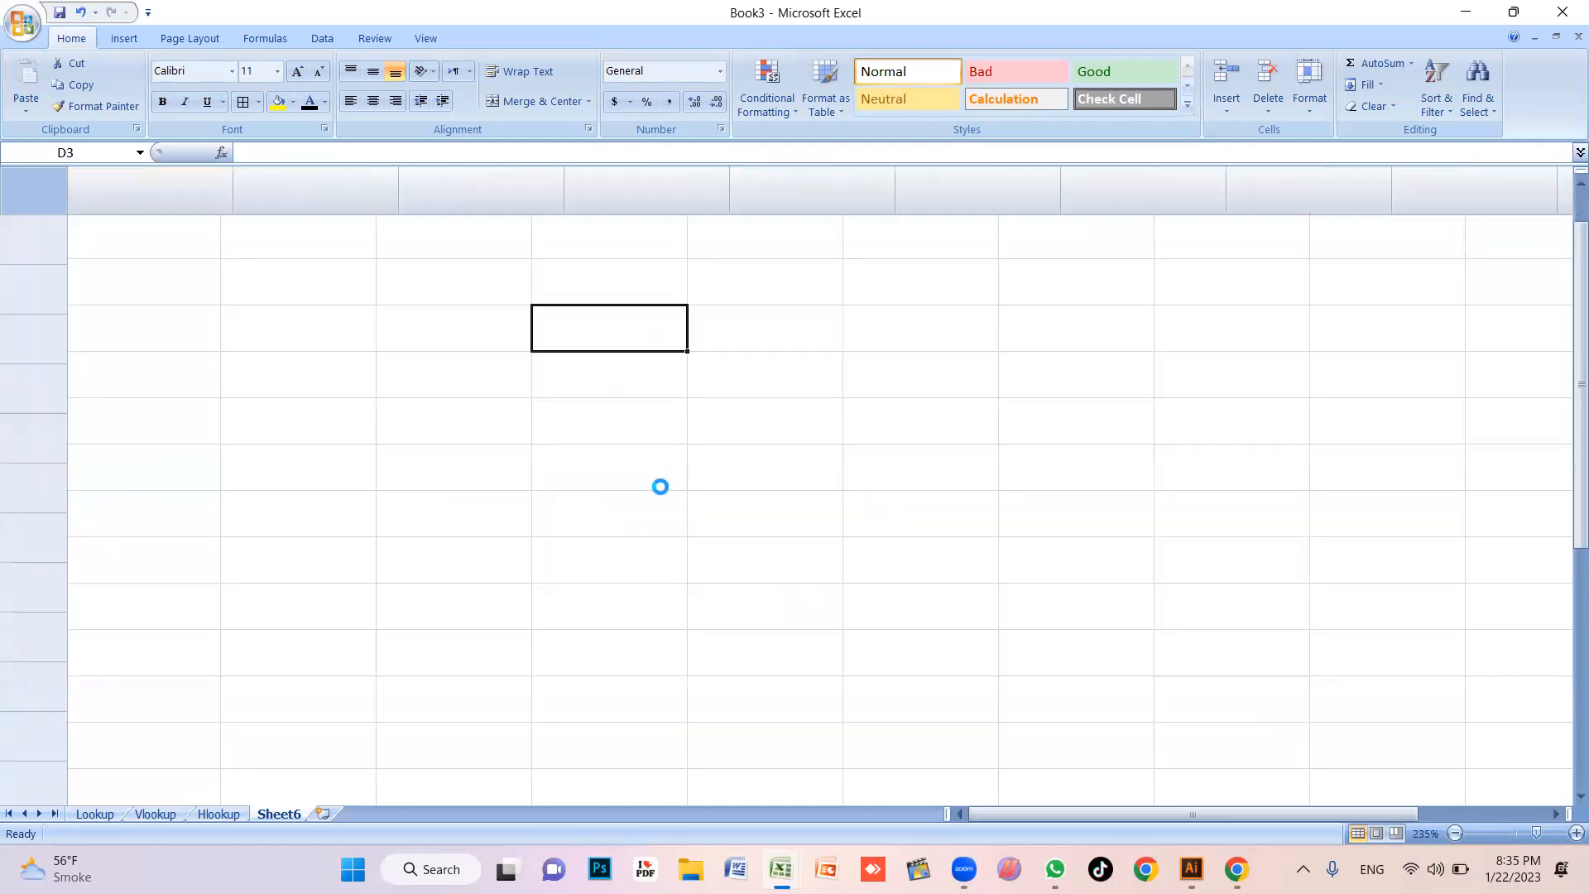
scroll(660, 487, "up", 5)
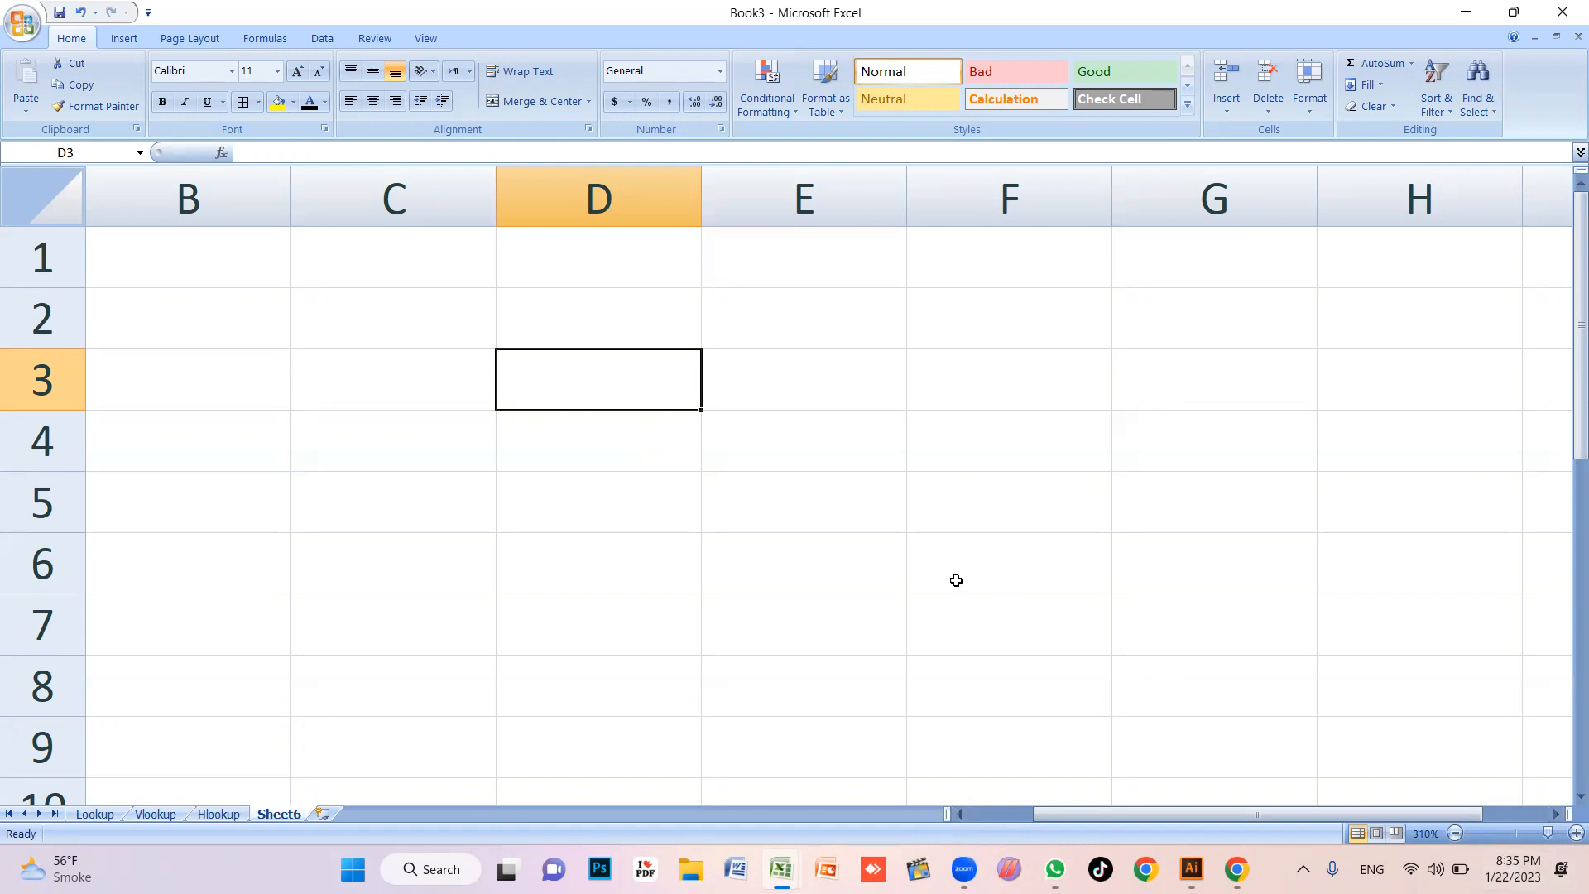
left_click(610, 442)
left_click(611, 385)
left_click(613, 484)
left_click(594, 394)
left_click(597, 442)
left_click(597, 396)
left_click(601, 447)
left_click(591, 362)
left_click(621, 452)
left_click(607, 395)
Enter the heading "Sr #" in cell B1
left_click(426, 300)
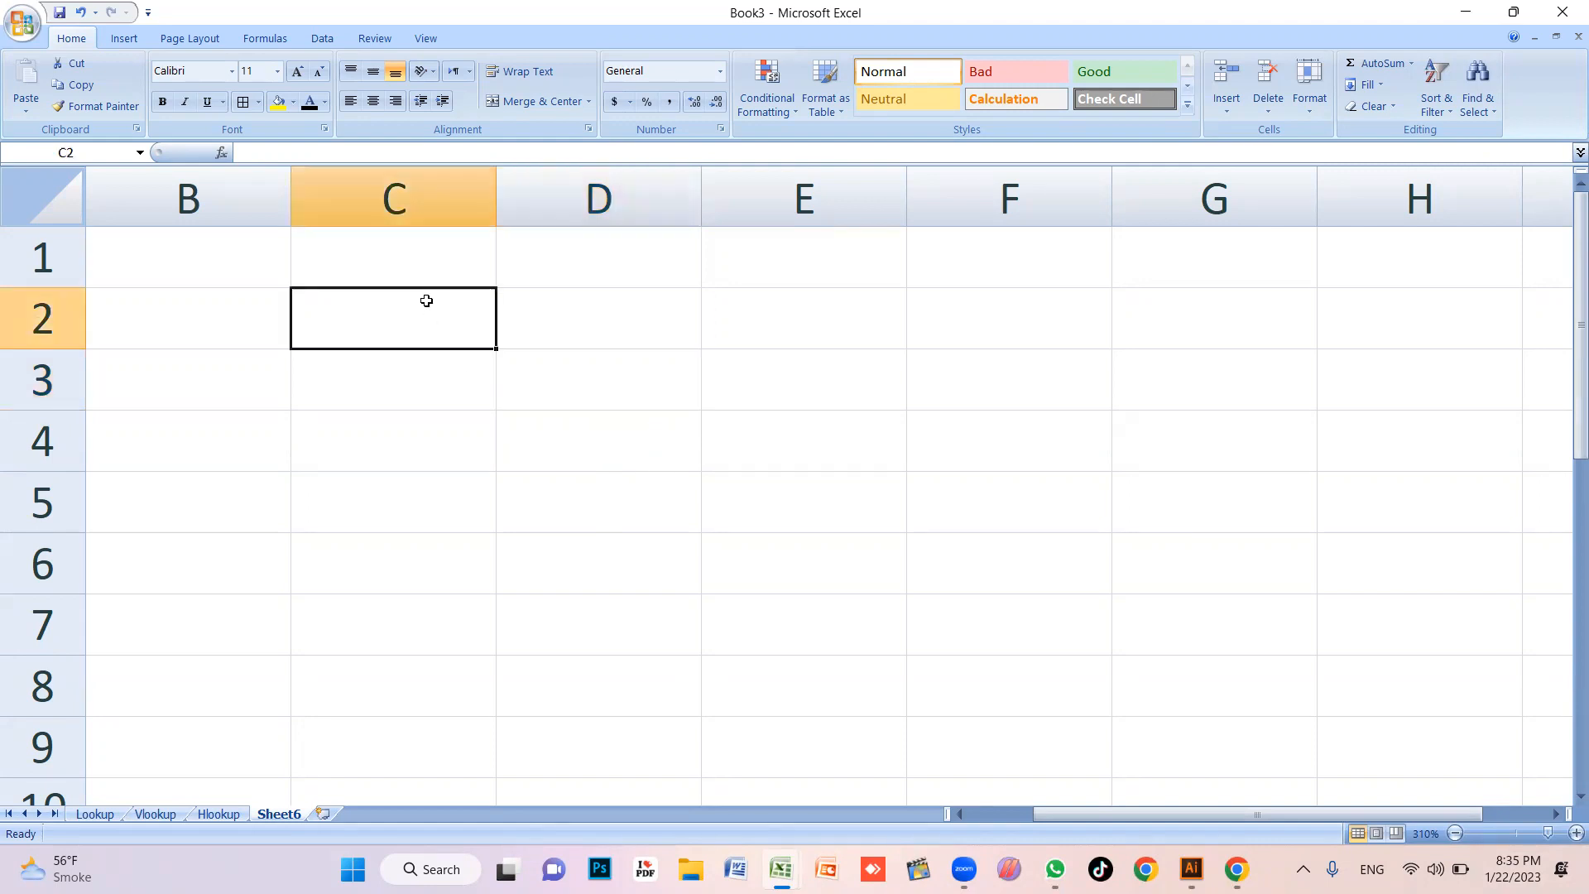
key("Left")
key("Up")
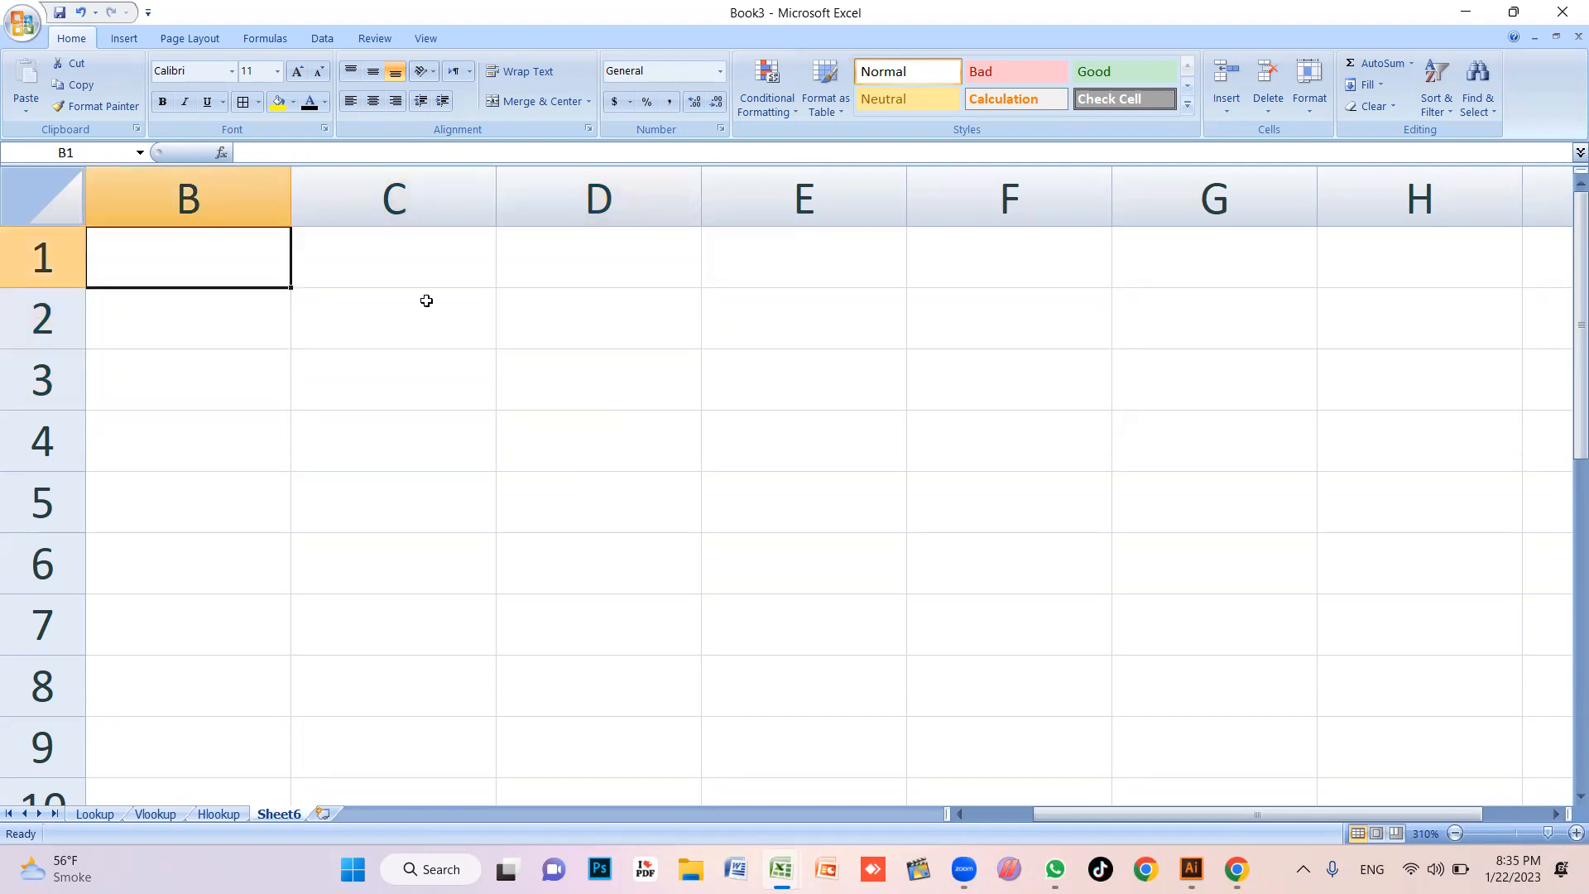
type("Sr")
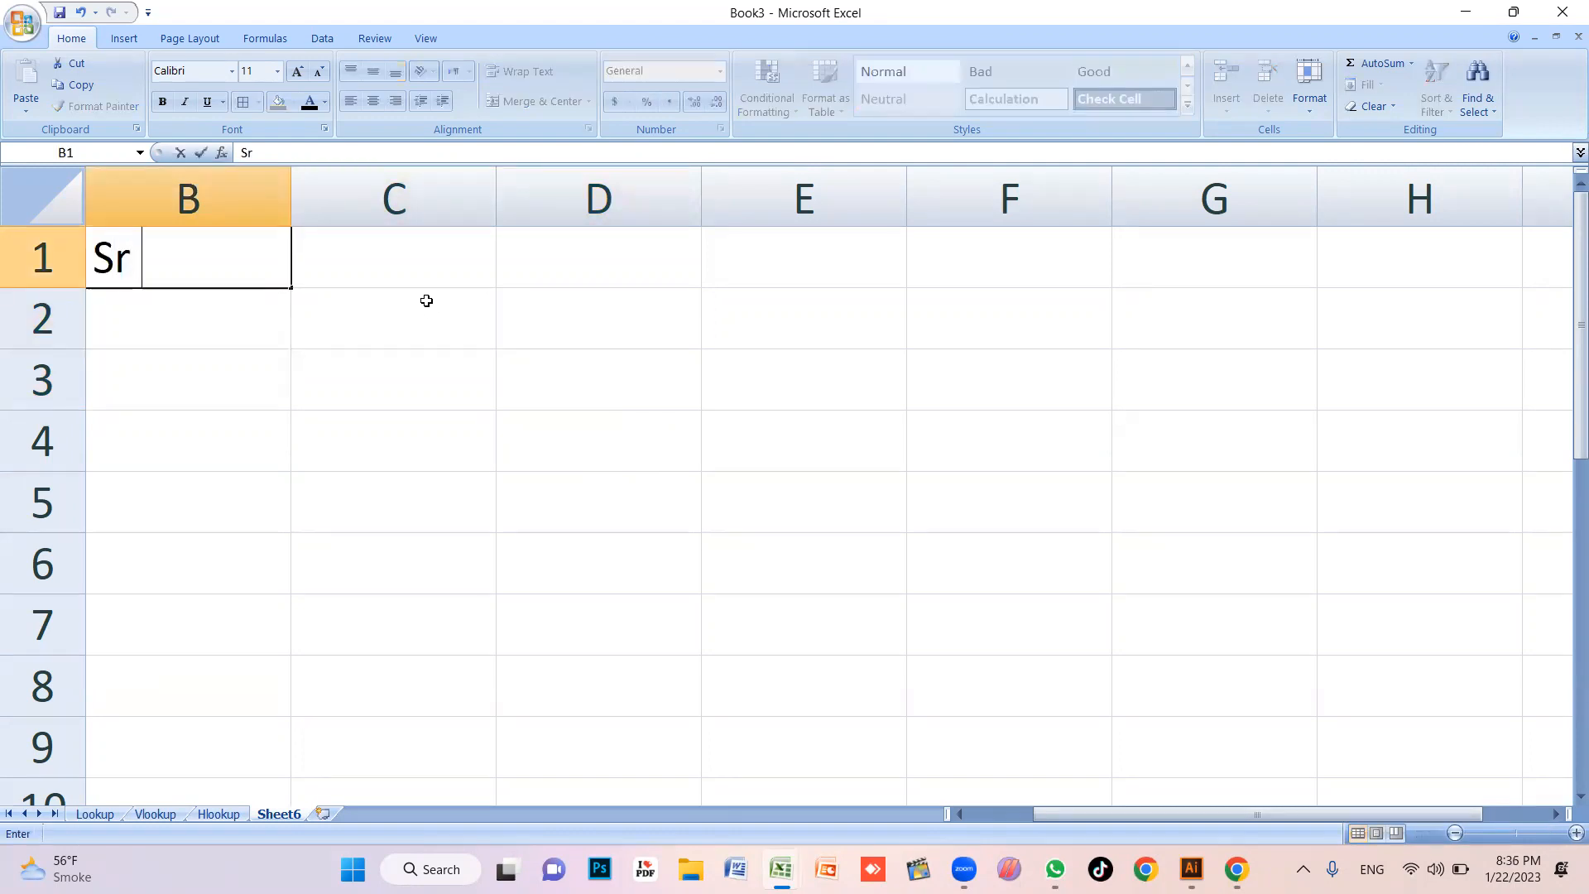
type(" #")
key("Return")
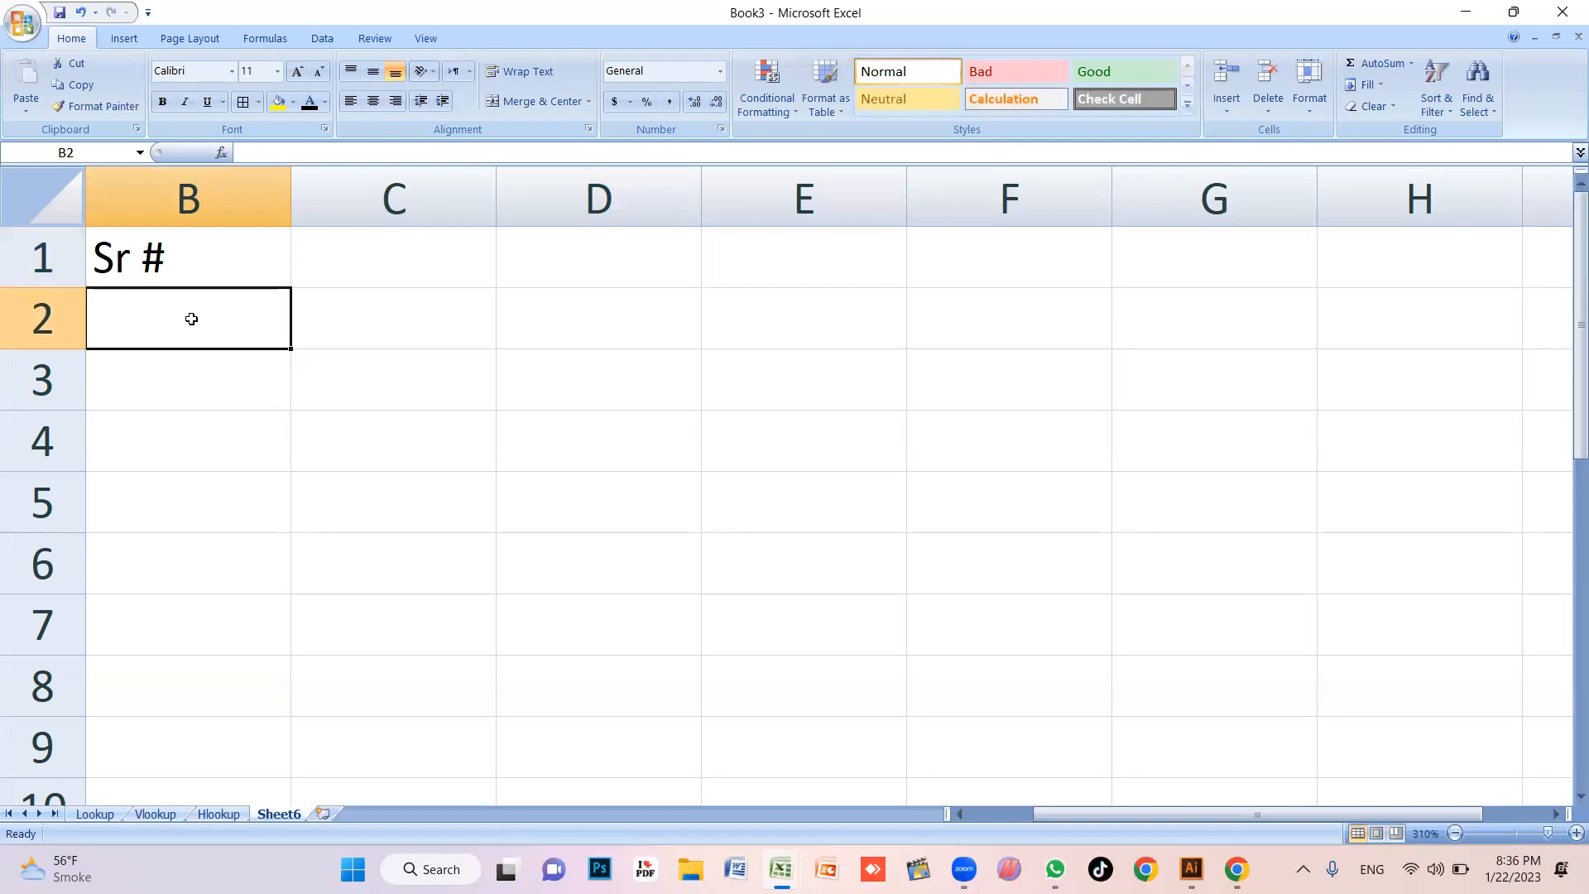
Number cells B2:B9 from 1 to 8 by entering 1 and 2 and extending the series
type("1")
key("Return")
type("2")
key("Return")
left_click_drag(191, 318, 191, 390)
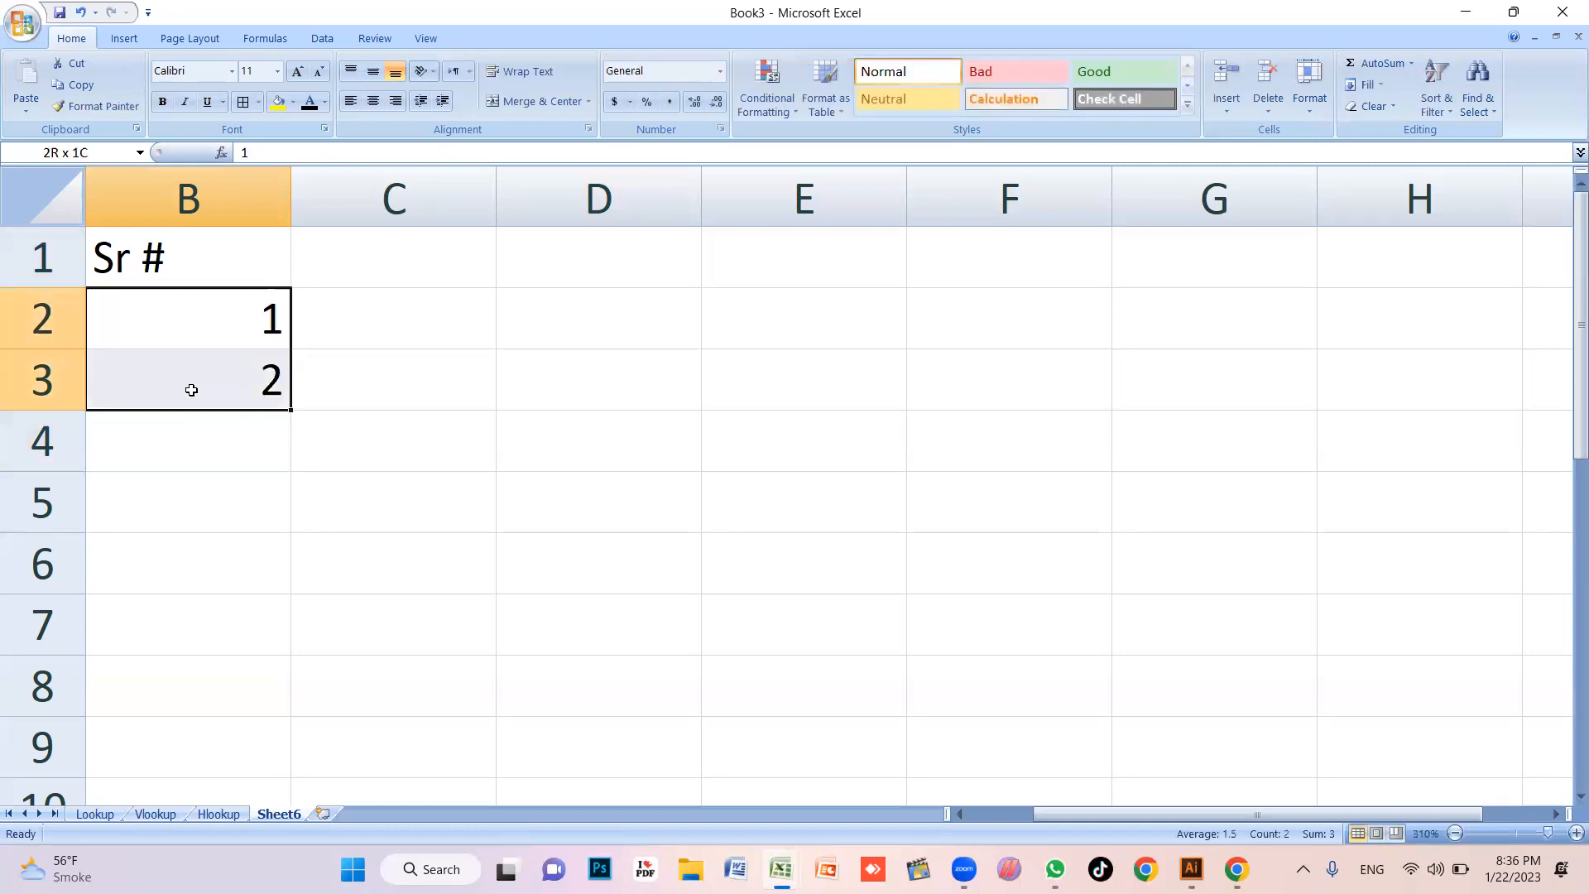
left_click_drag(292, 411, 306, 755)
left_click(409, 425)
Enter the heading "Names" in cell C1
left_click(395, 254)
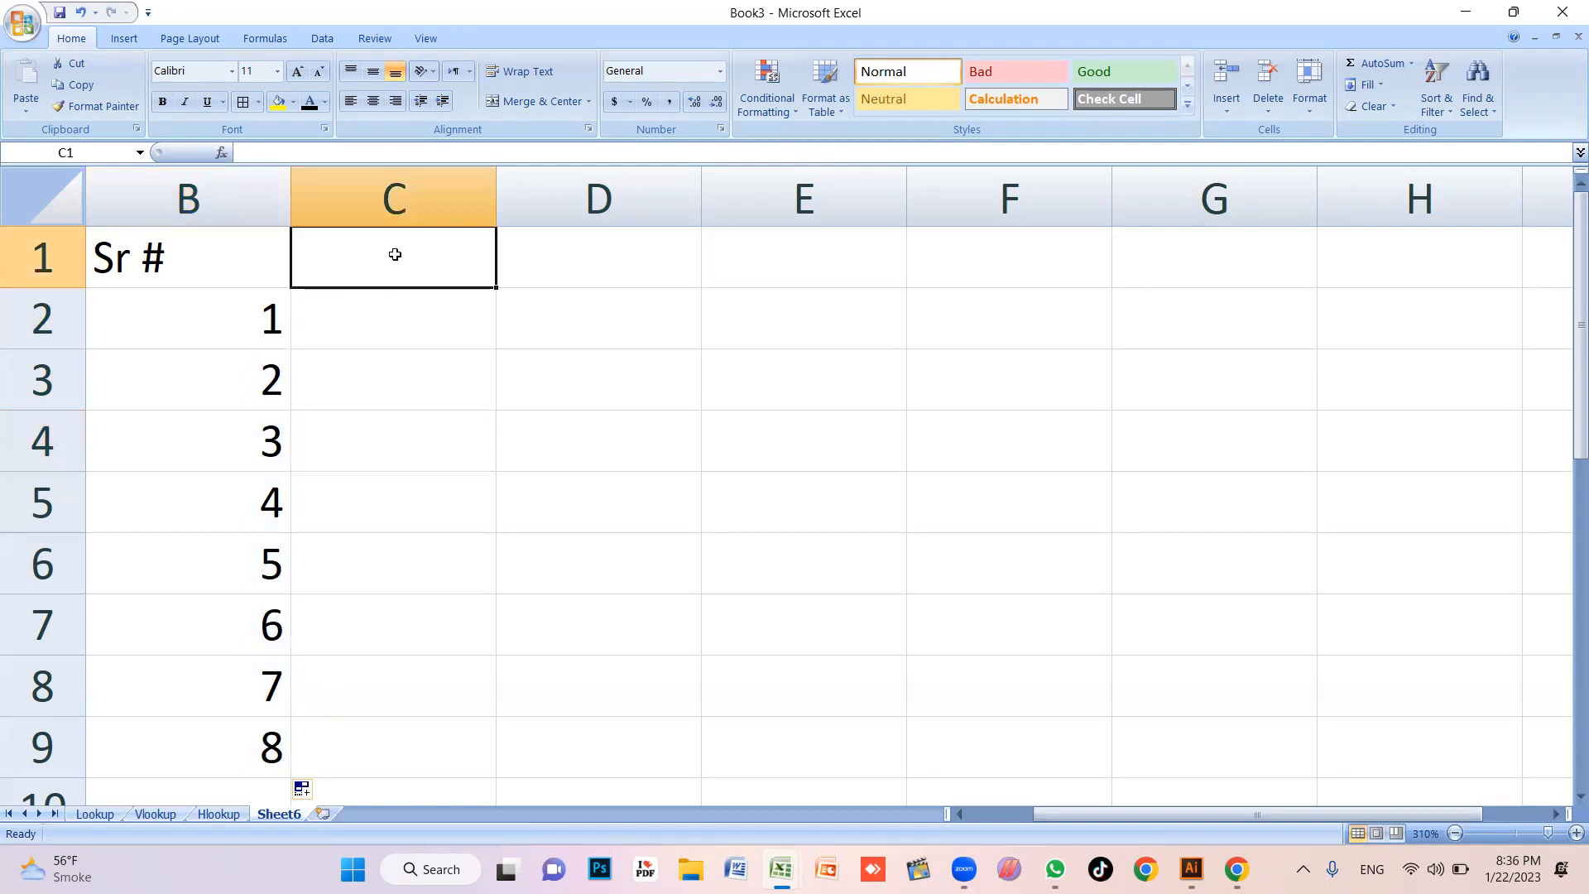
type("Monday")
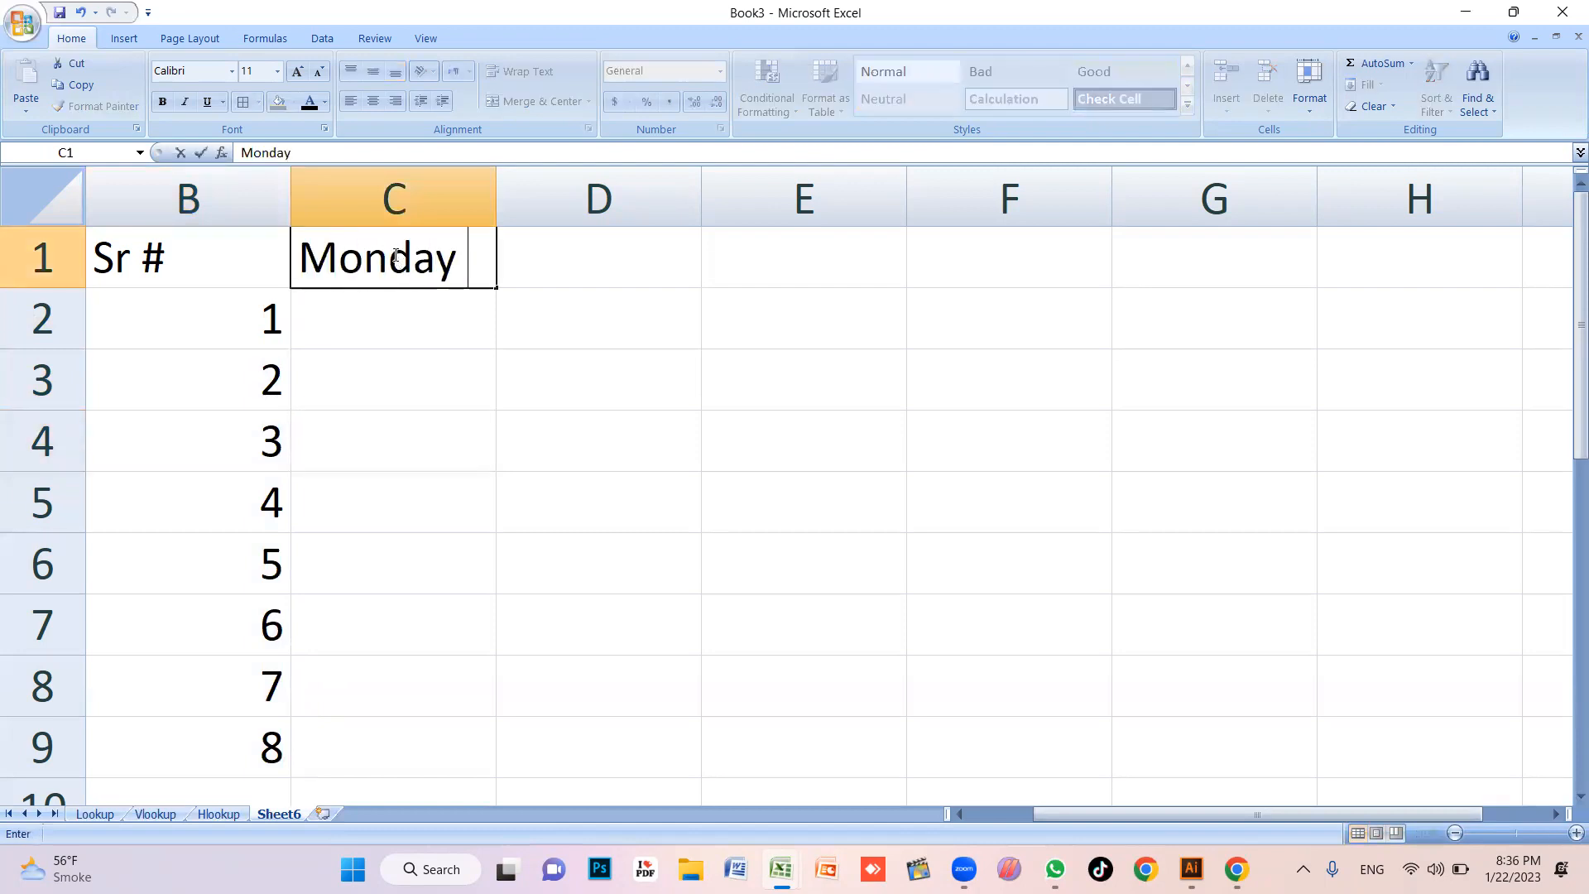
key("BackSpace")
key("BackSpace")
key("BackSpace")
key("BackSpace")
key("BackSpace")
key("BackSpace")
type("Names")
key("Tab")
key("Down")
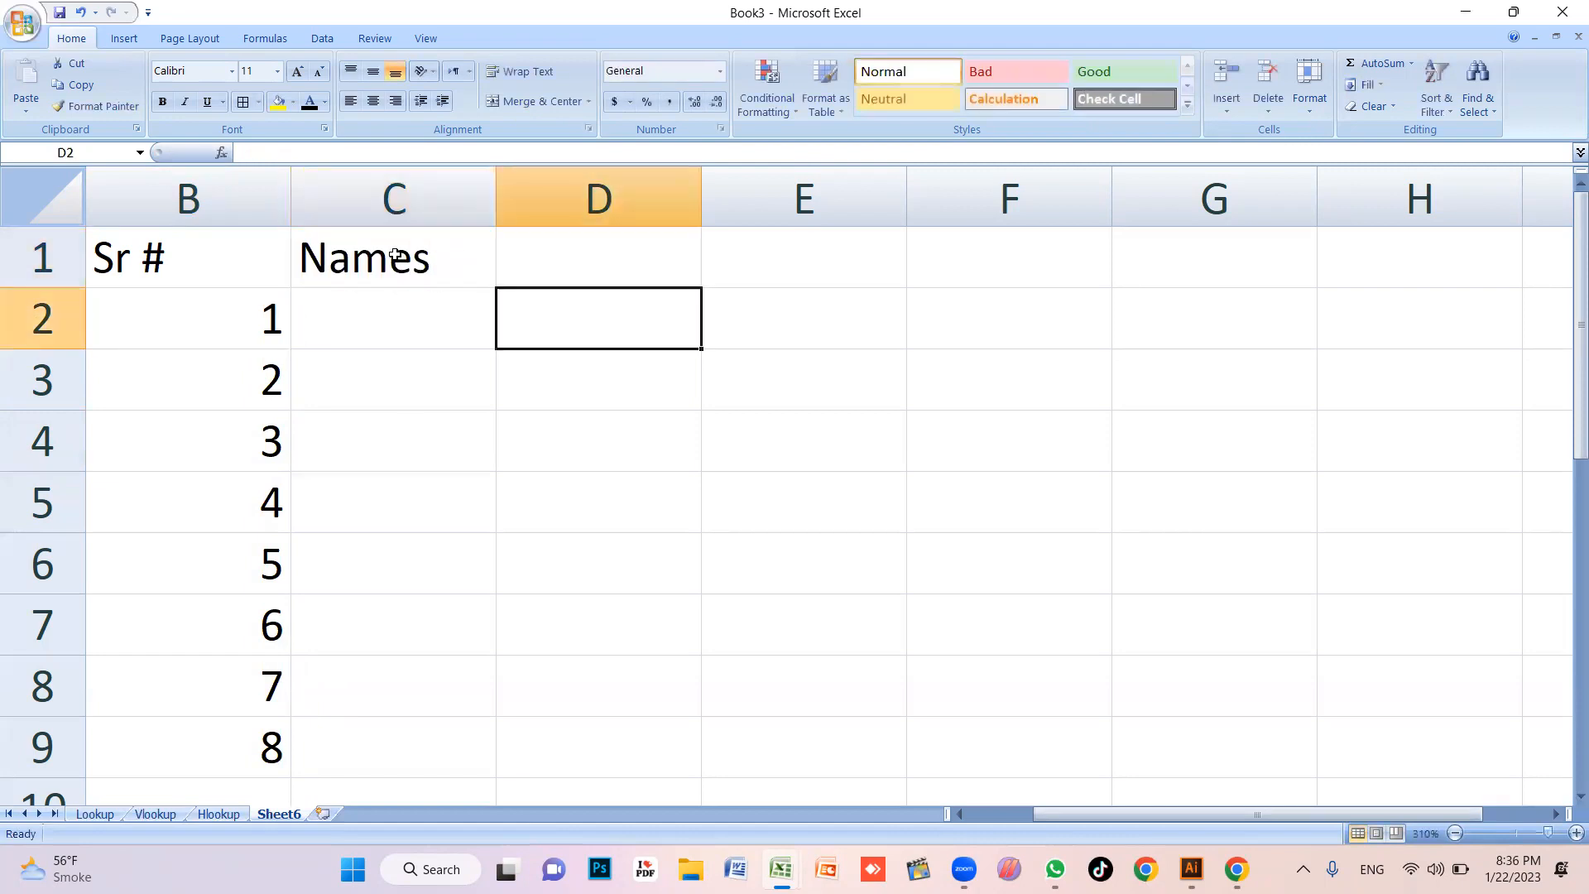
Fill C2:C9 under Names with the letters a to h, one per row
key("Left")
type("a")
key("Return")
type("b")
key("Return")
type("c d")
key("Return")
type("e")
key("Return")
type("f ")
type("g")
key("Return")
type("h")
key("Tab")
Enter "Monday" in D1 and extend the weekday series across row 1 to Friday in H1
left_click(626, 252)
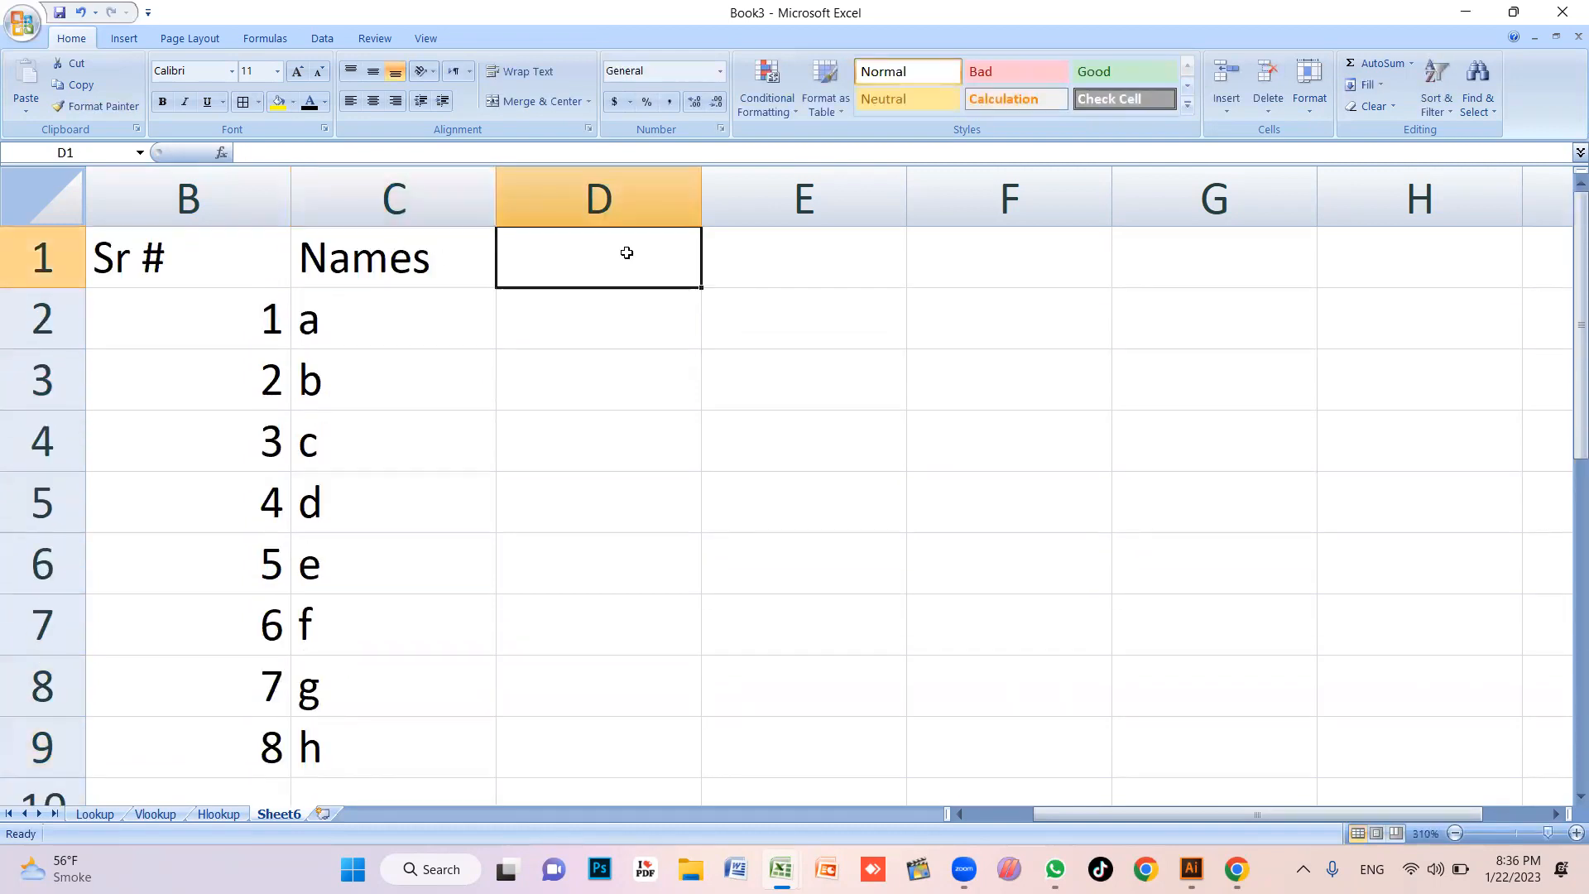
type("Monday")
key("Return")
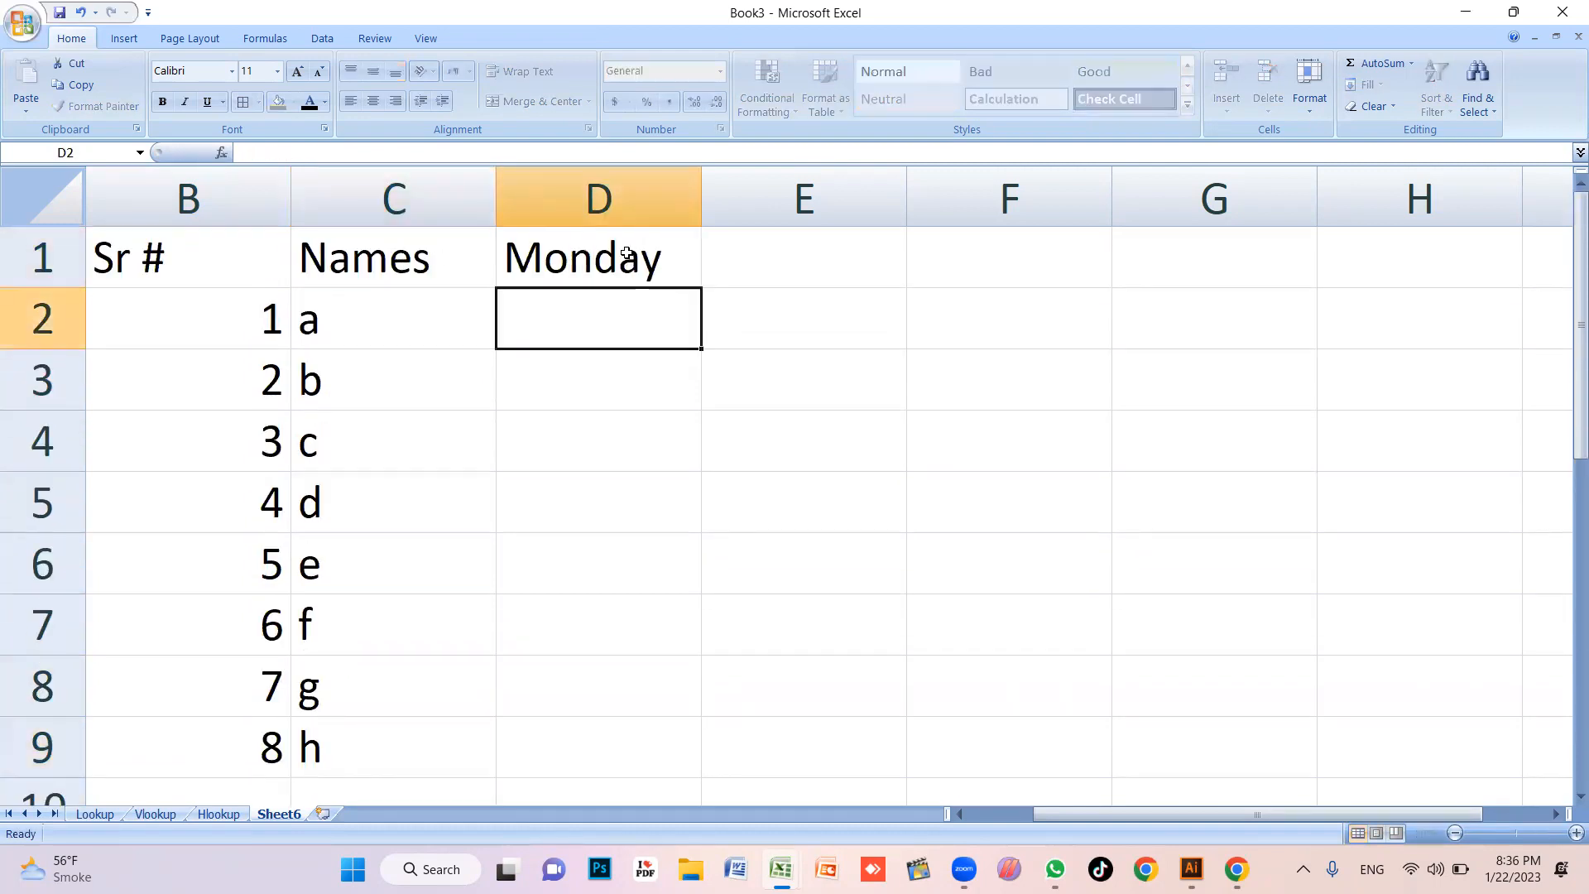
left_click(627, 252)
left_click_drag(698, 288, 1437, 286)
left_click(1363, 404)
left_click(1219, 368)
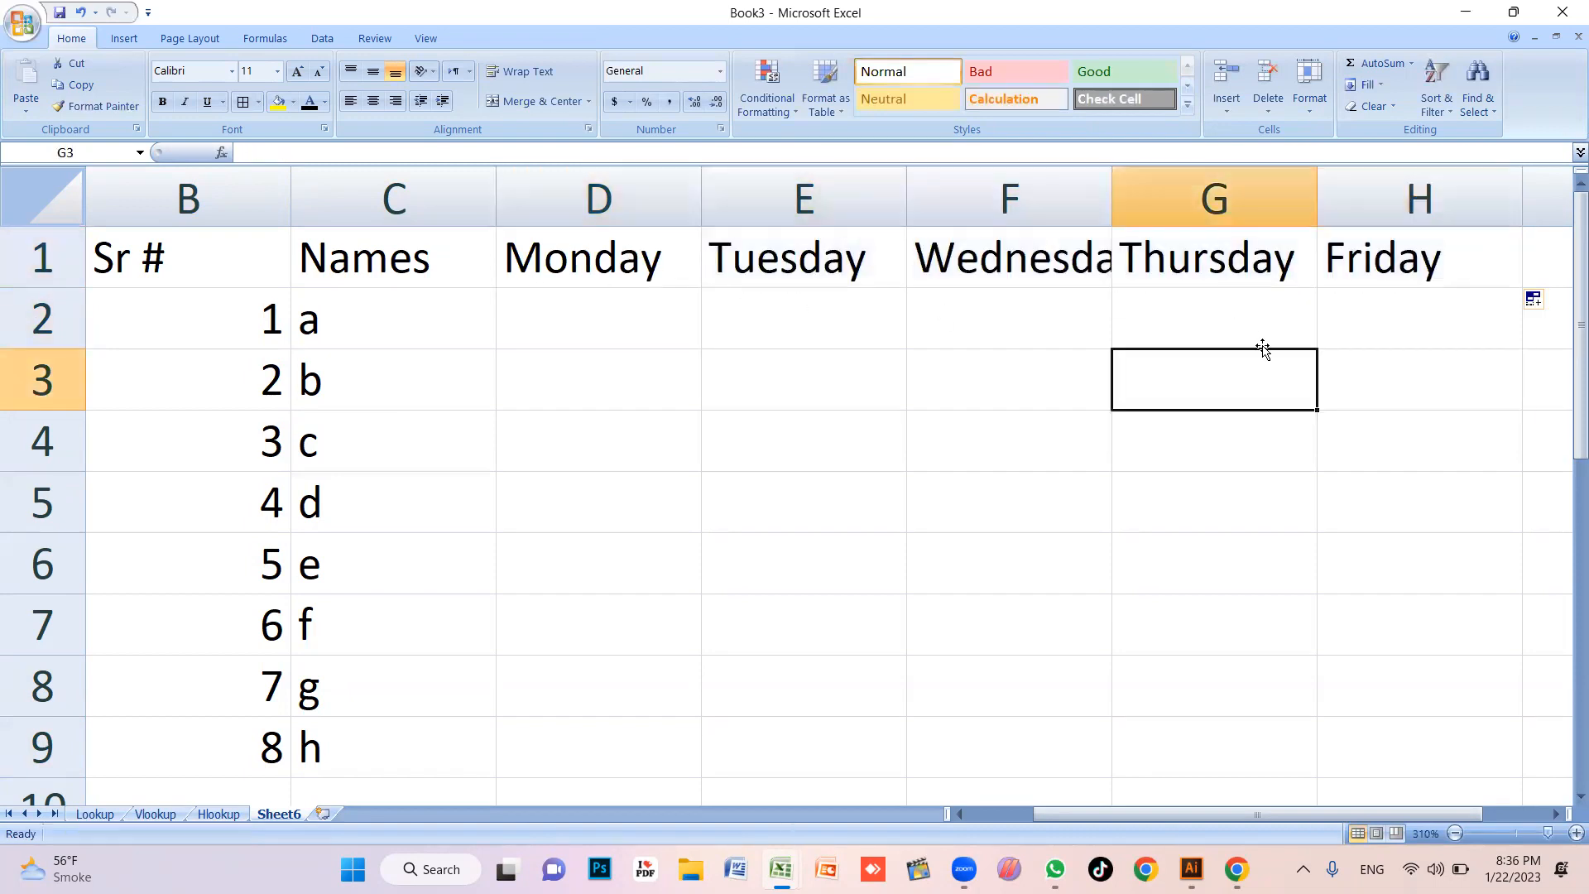
Apply all borders to the table B1:H9 and center its contents
scroll(1076, 397, "down", 1)
scroll(444, 332, "up", 1)
left_click_drag(207, 252, 1288, 723)
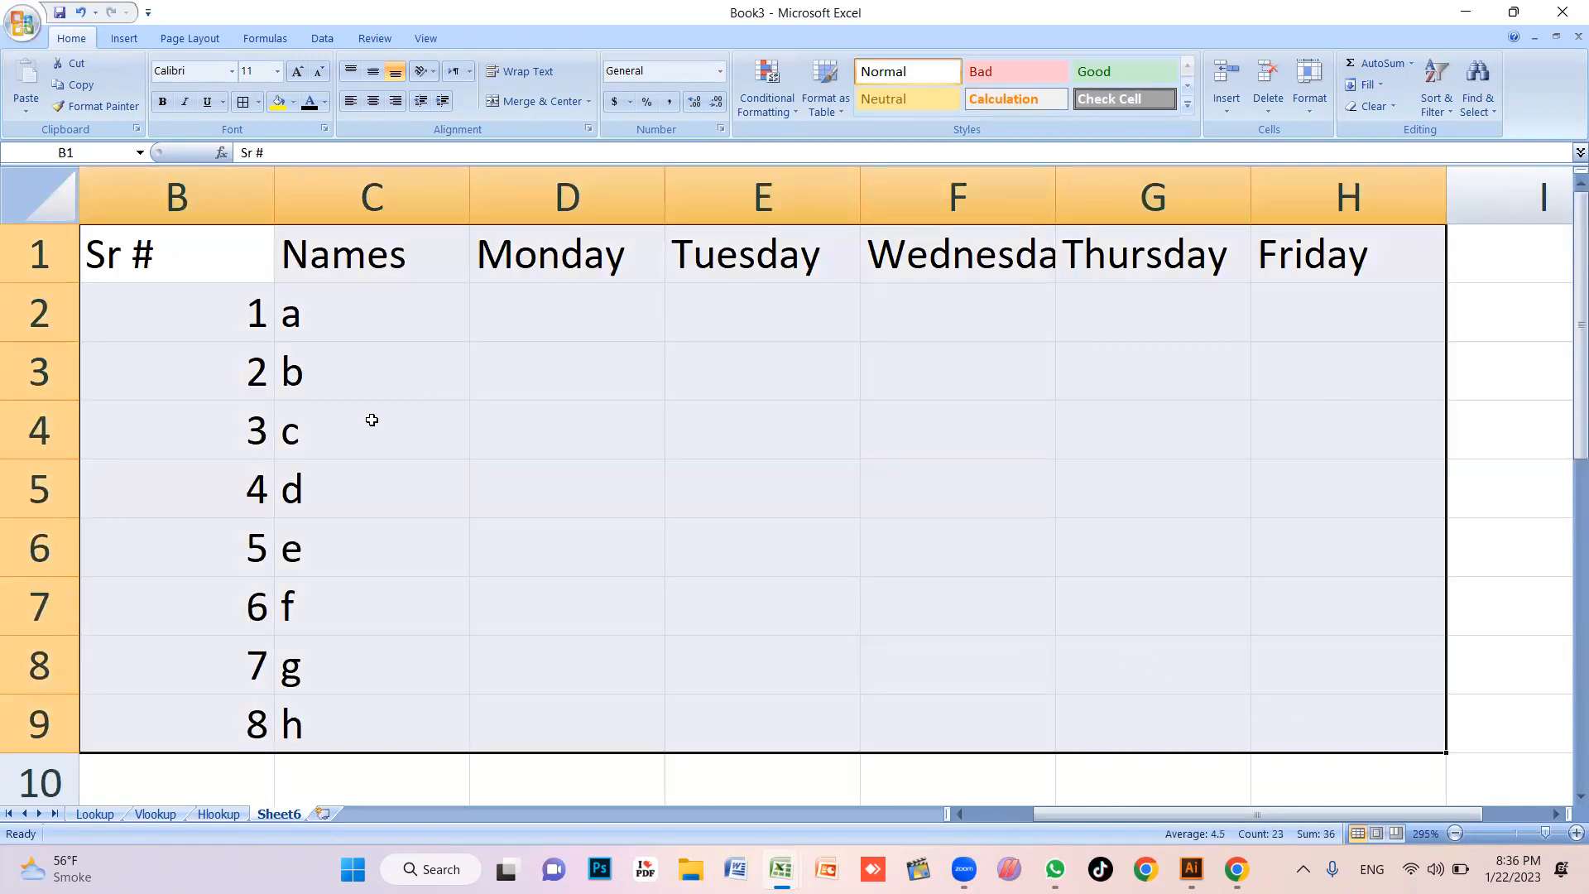
left_click(243, 101)
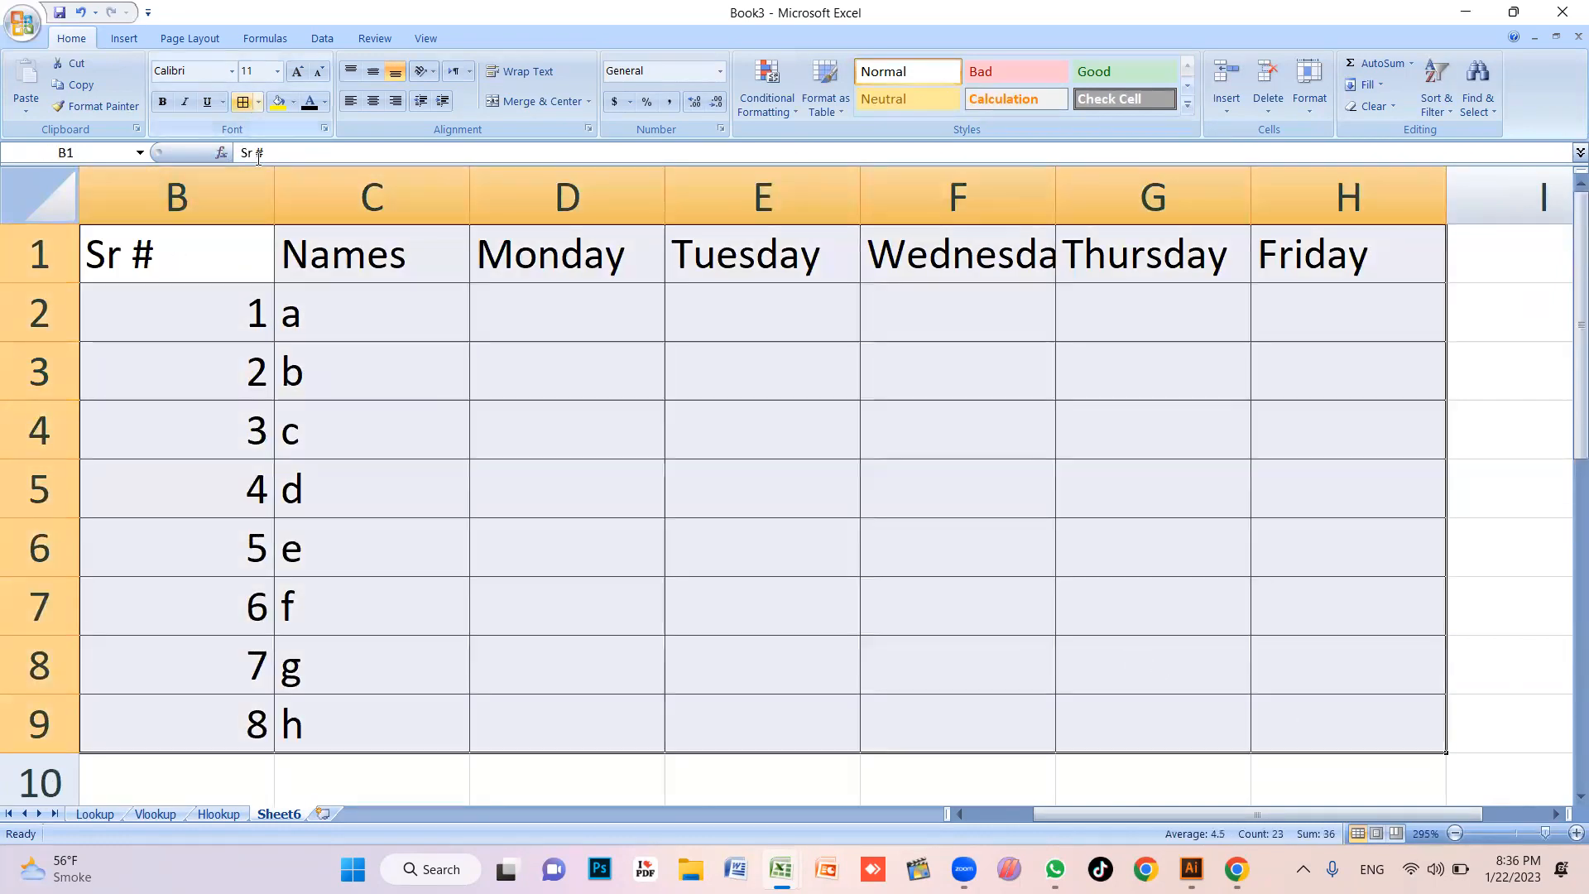
left_click(373, 100)
left_click(562, 429)
Make the header row B1:H1 bold with a yellow fill
left_click_drag(171, 252, 1329, 266)
key("ctrl+b")
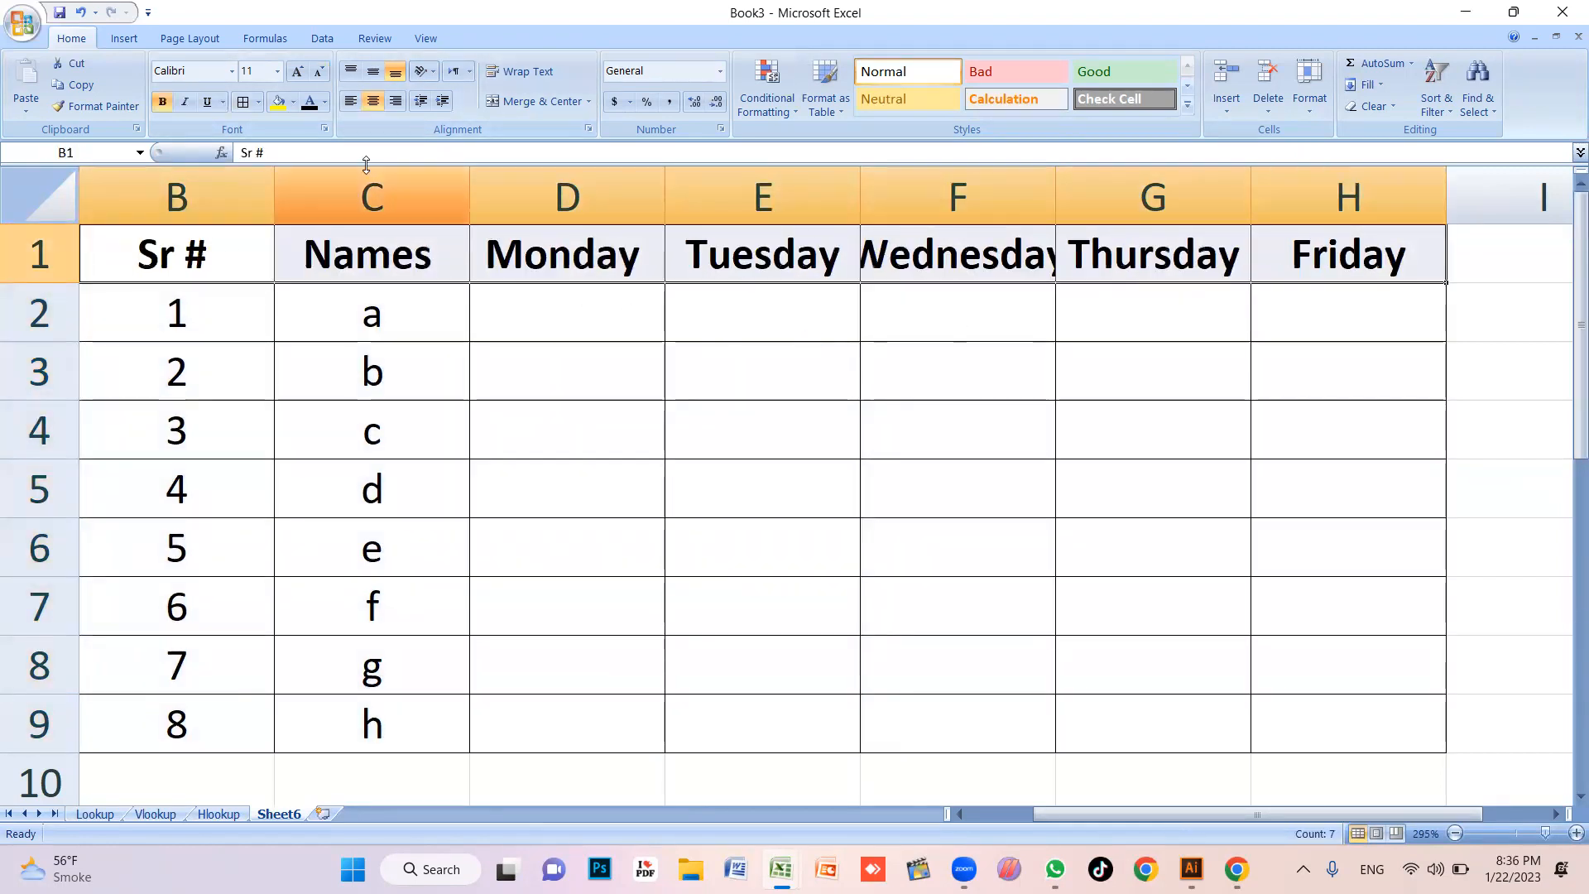
left_click(278, 100)
left_click(326, 109)
left_click(525, 394)
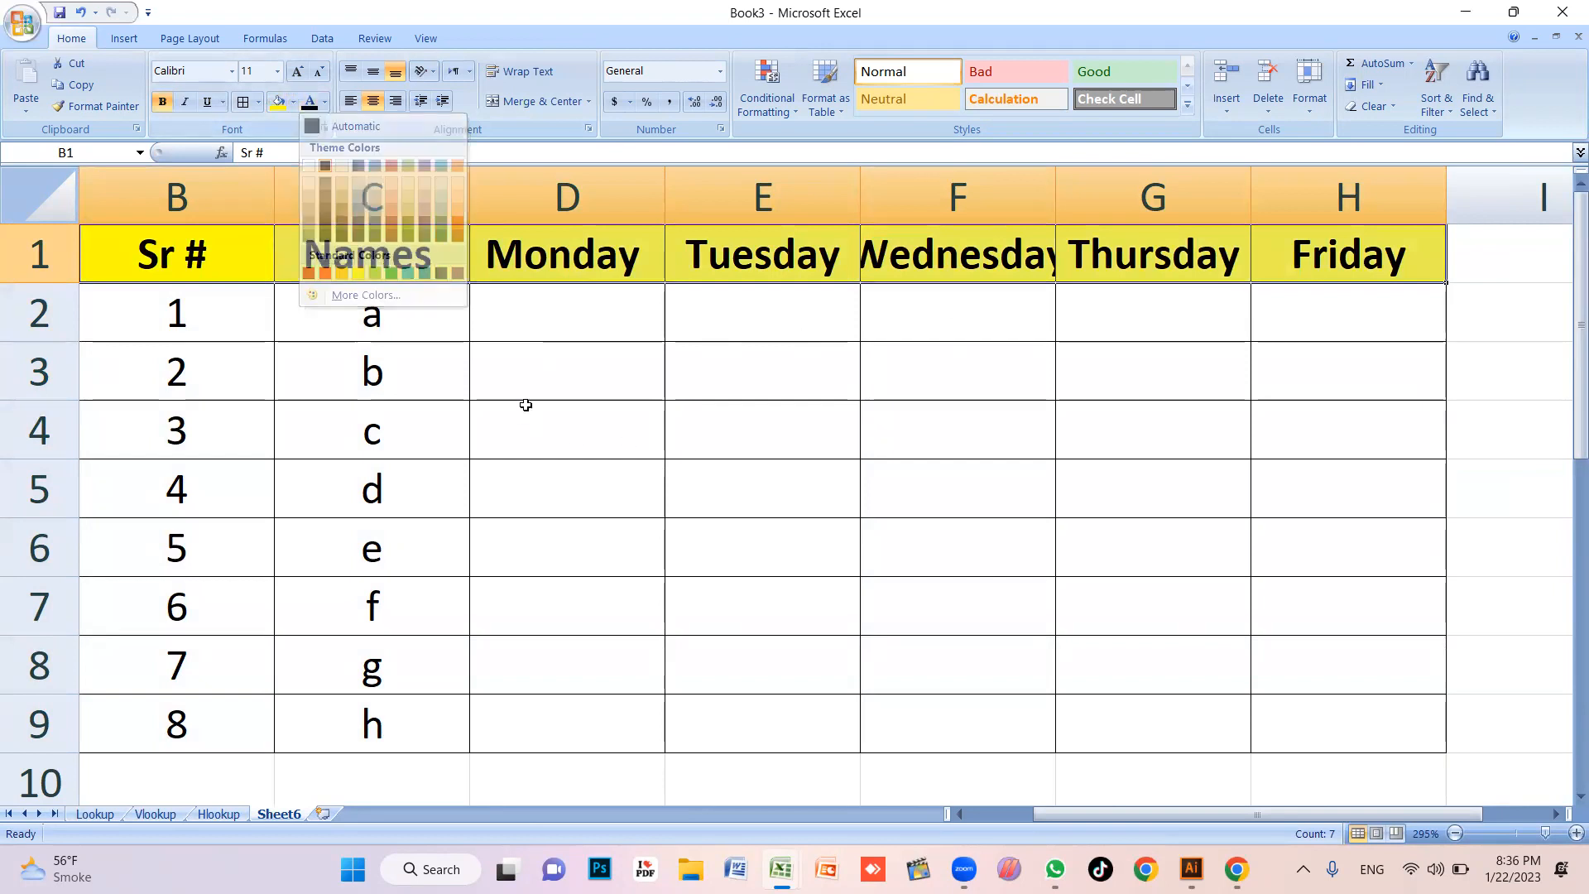
left_click(576, 451)
Insert the current time as a fixed value in D2 under Monday
left_click(571, 306)
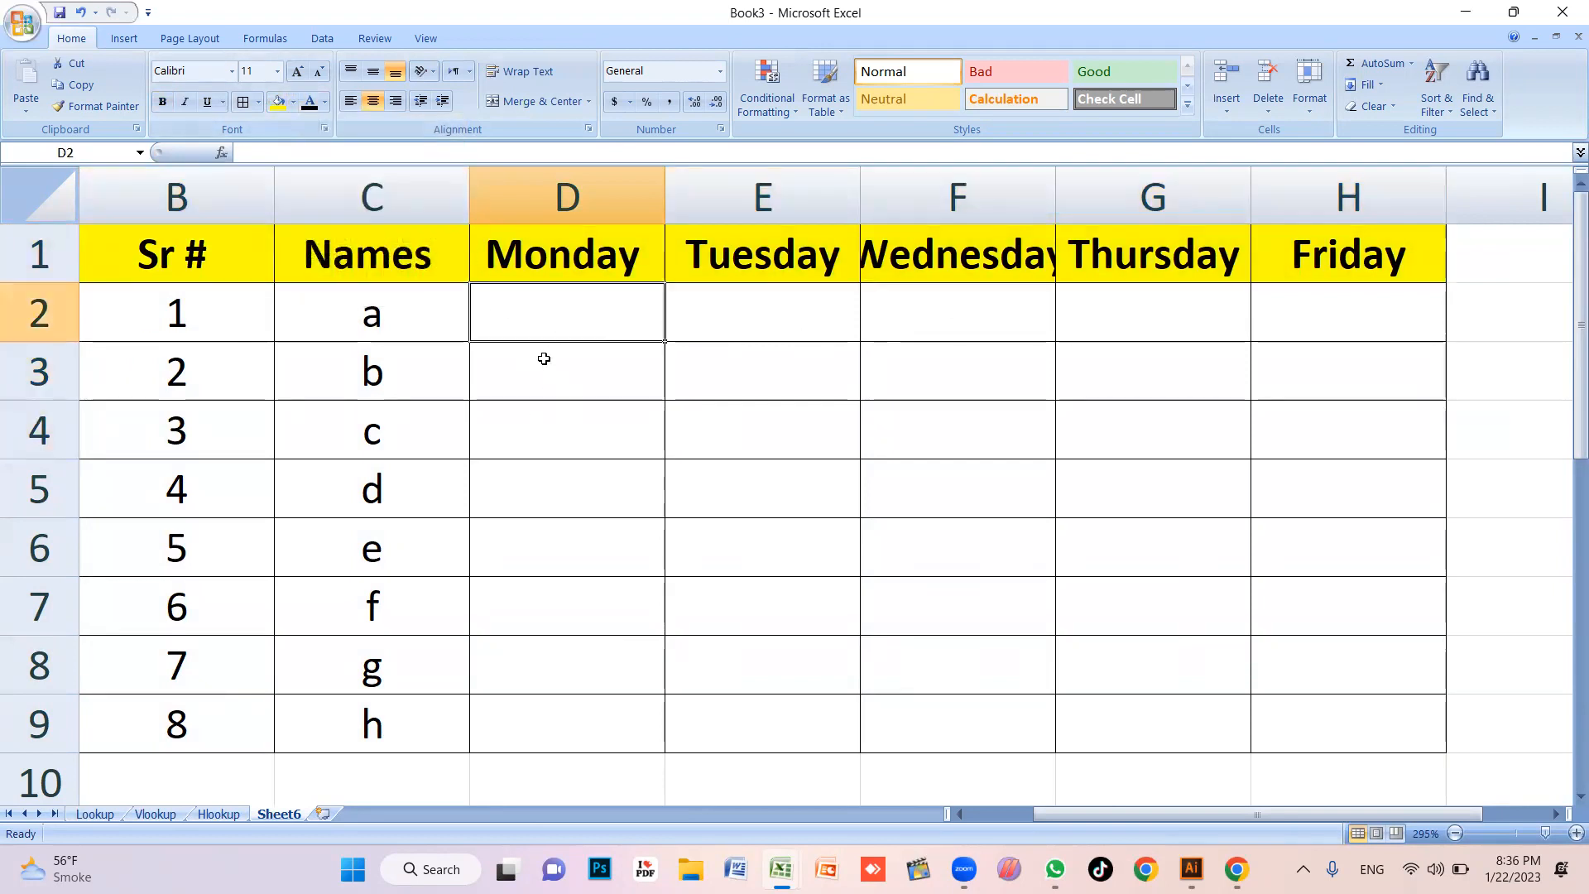
left_click(418, 331)
left_click(568, 345)
left_click(546, 292)
left_click(578, 428)
left_click(551, 297)
key("ctrl+shift+semicolon")
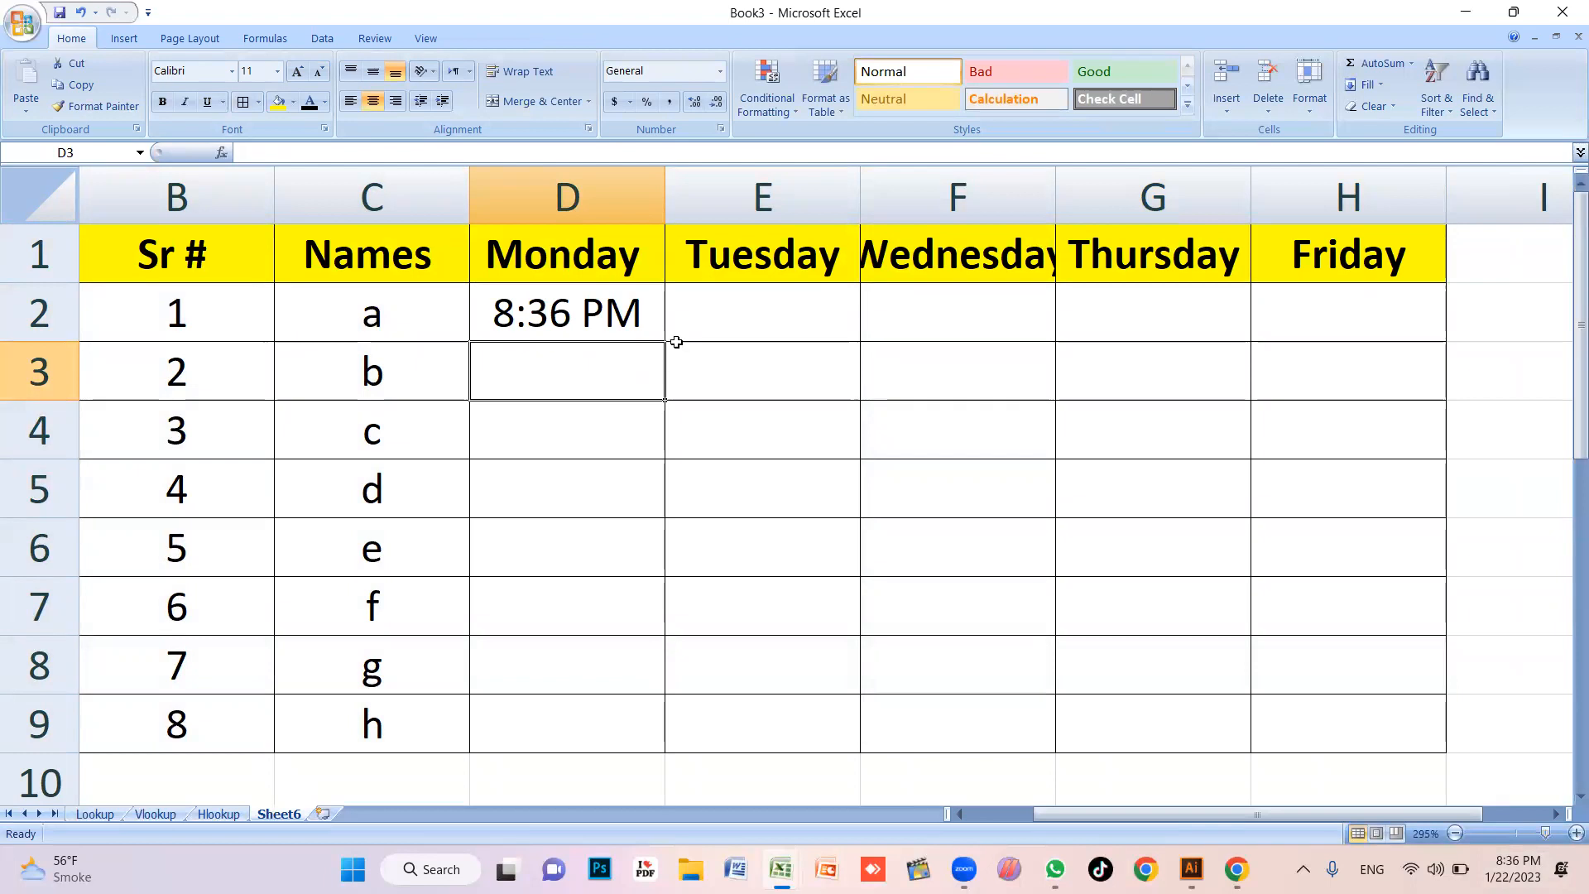
left_click(720, 311)
left_click(538, 193)
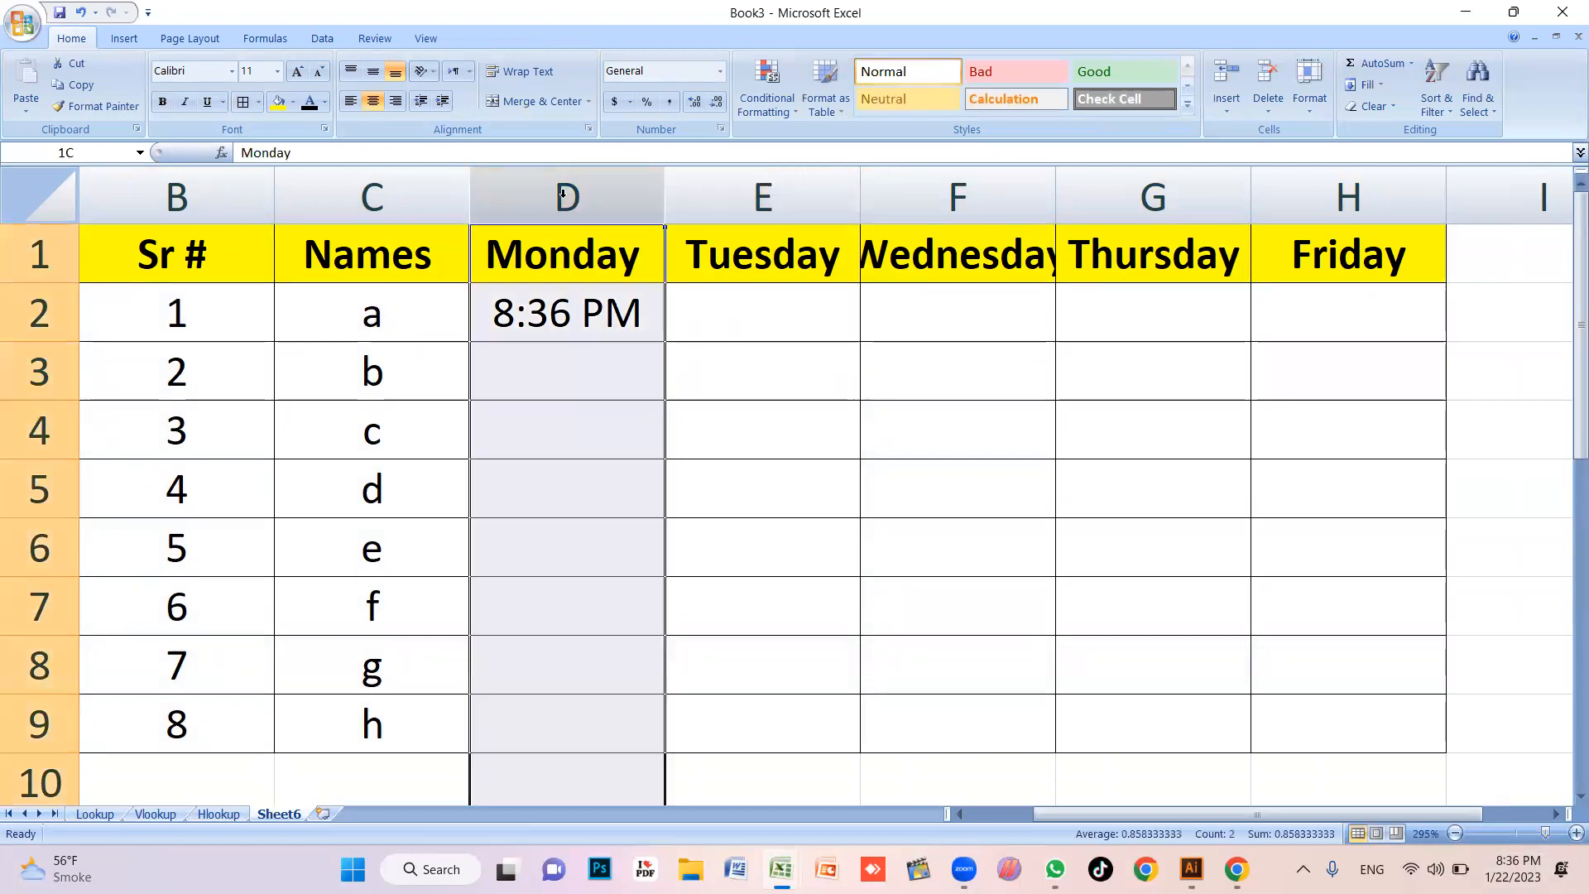
left_click(667, 403)
Try to copy the time value from the cell above into D3
left_click(553, 367)
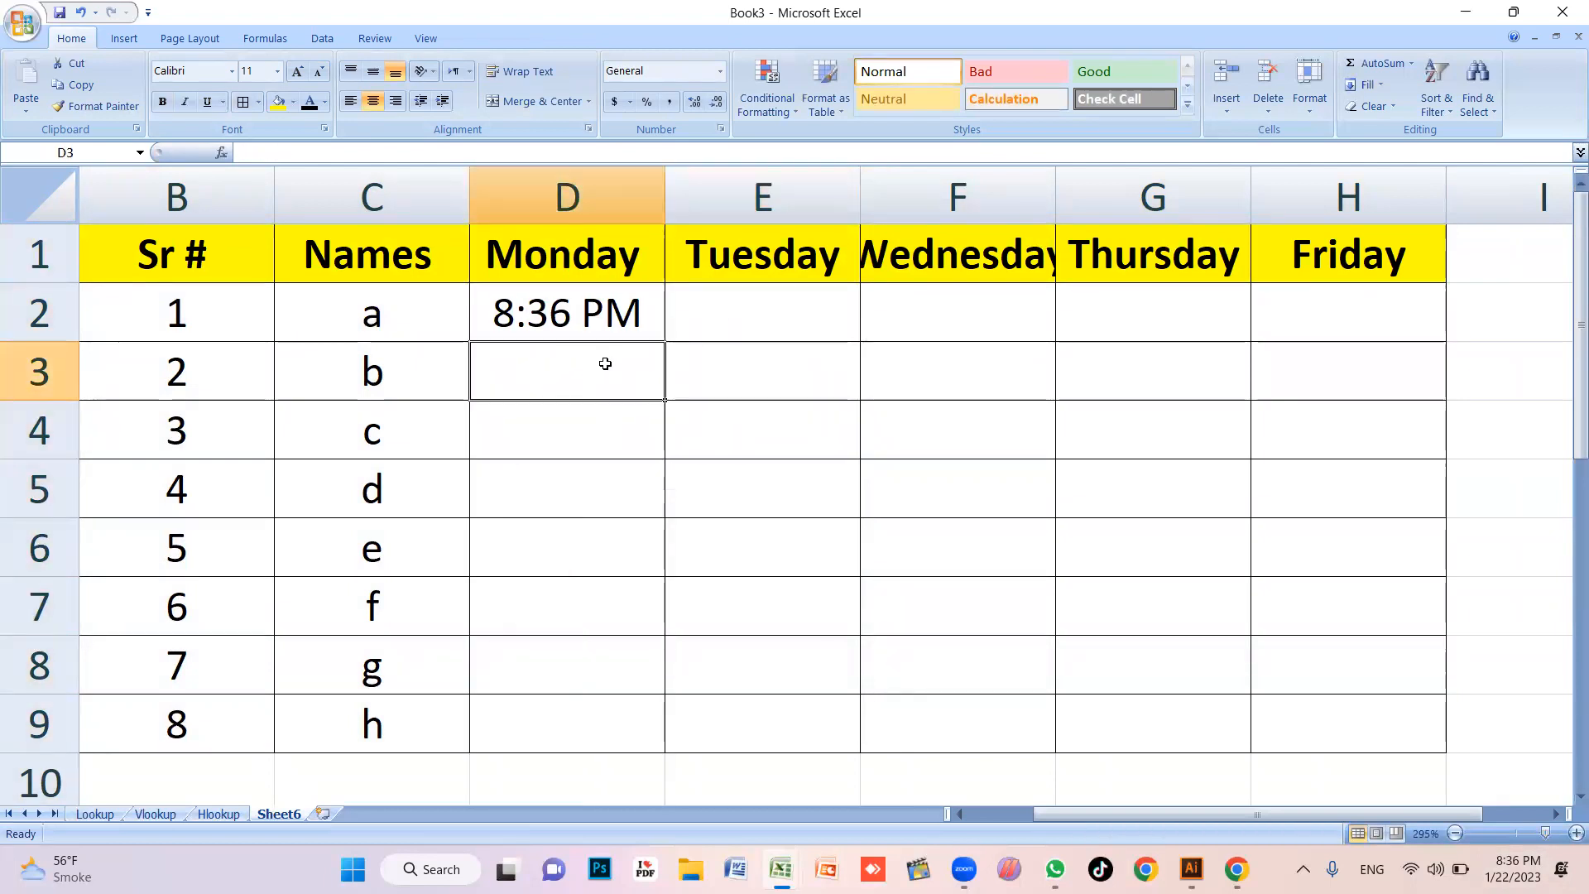
key("ctrl+shift+apostrophe")
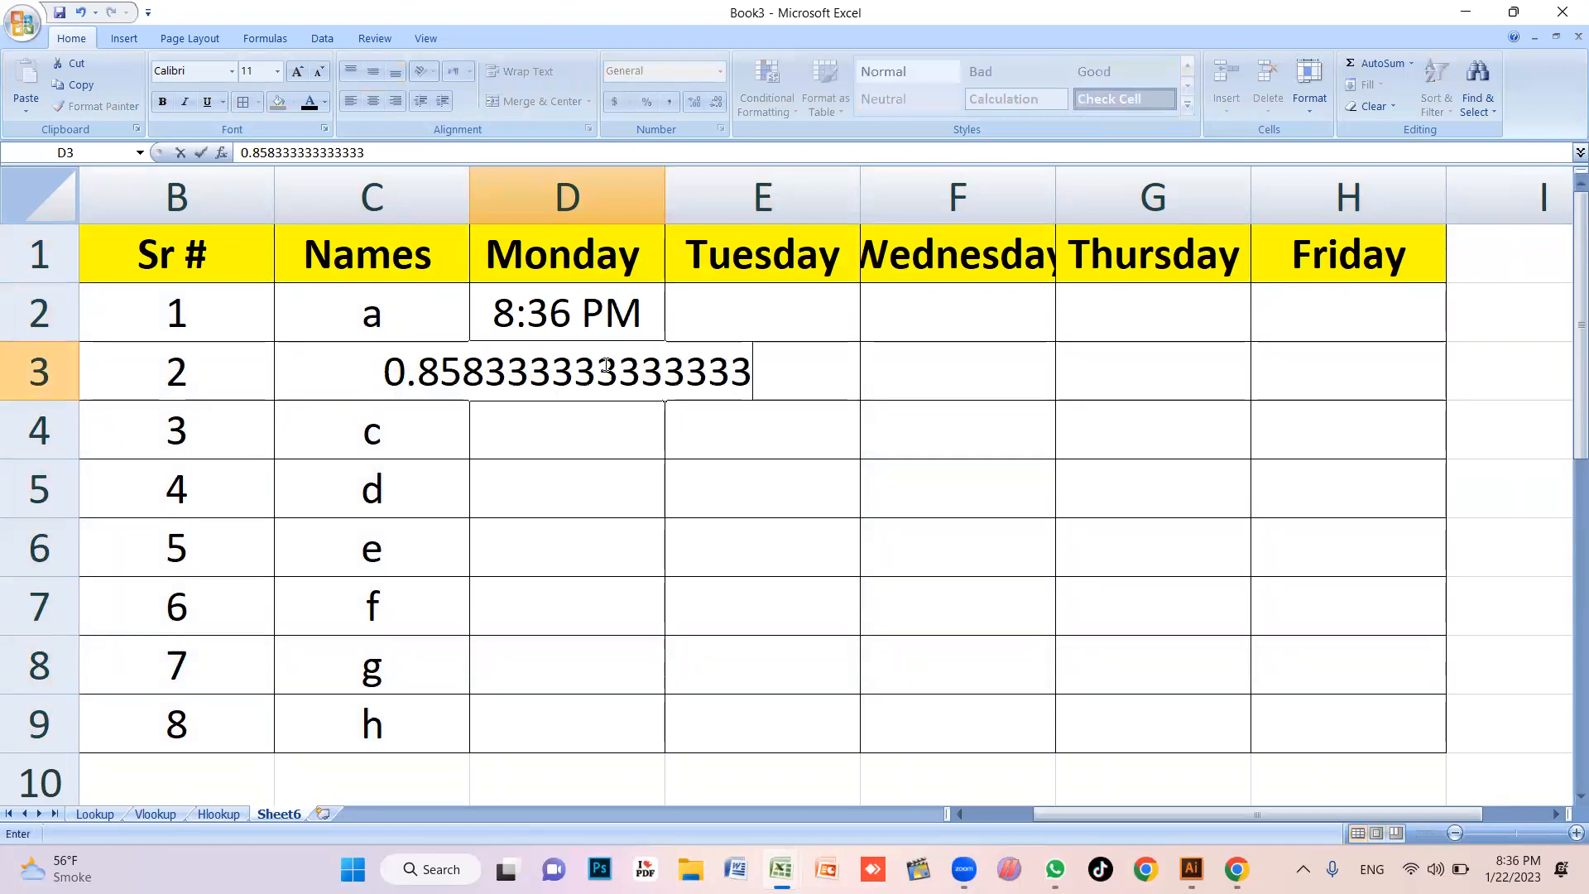
key("BackSpace")
key("BackSpace")
key("BackSpace")
key("BackSpace")
key("BackSpace")
key("BackSpace")
key("BackSpace")
key("BackSpace")
key("BackSpace")
key("BackSpace")
key("BackSpace")
key("BackSpace")
key("BackSpace")
key("BackSpace")
key("BackSpace")
key("BackSpace")
key("BackSpace")
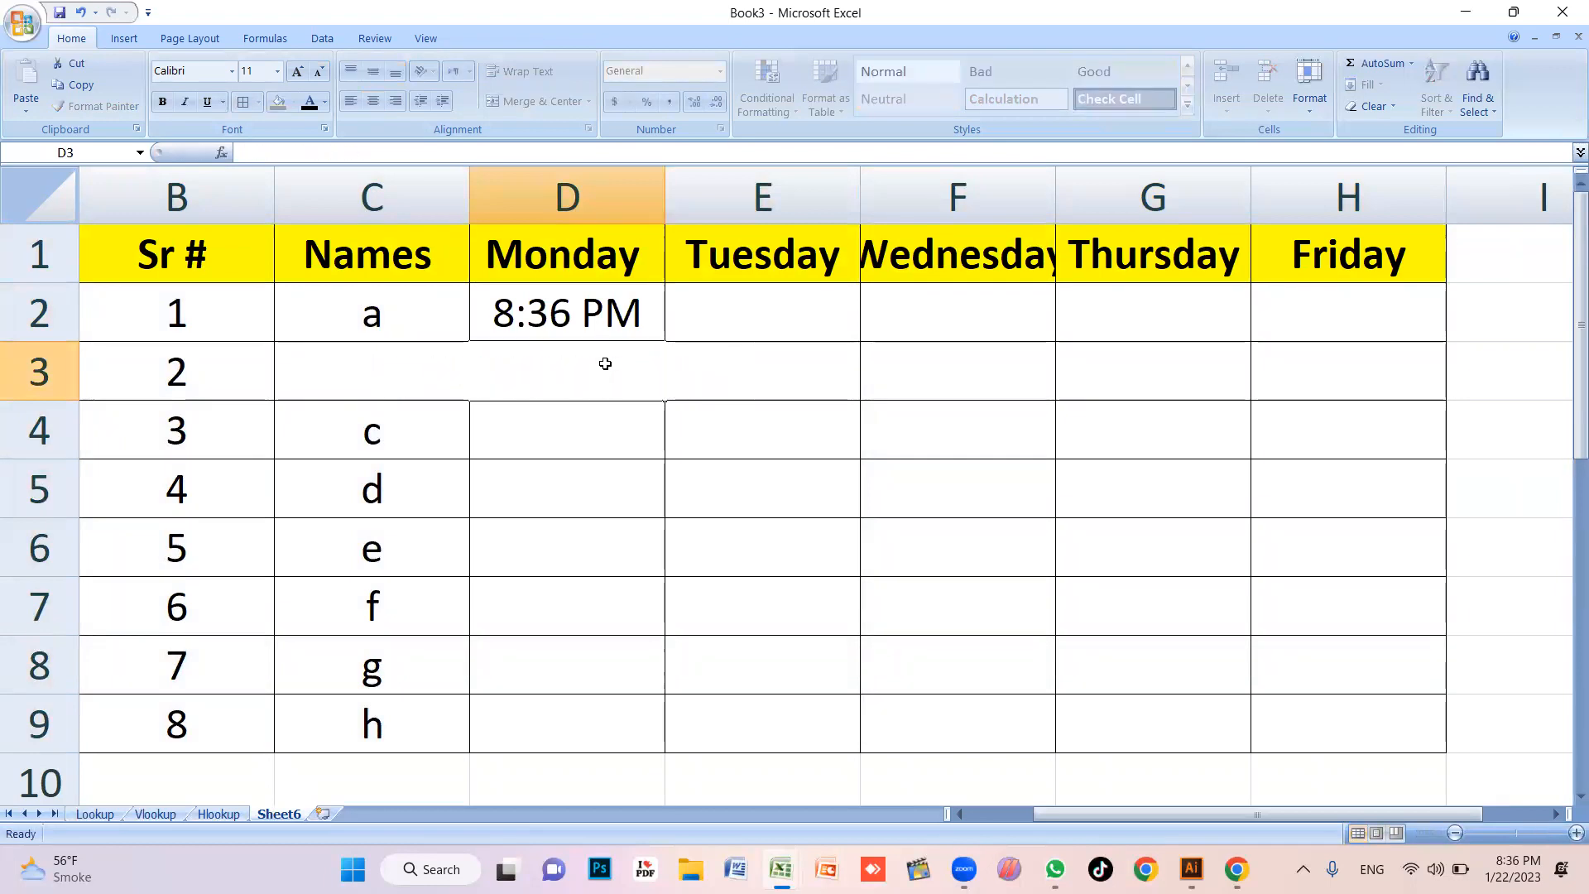
key("Return")
left_click(577, 534)
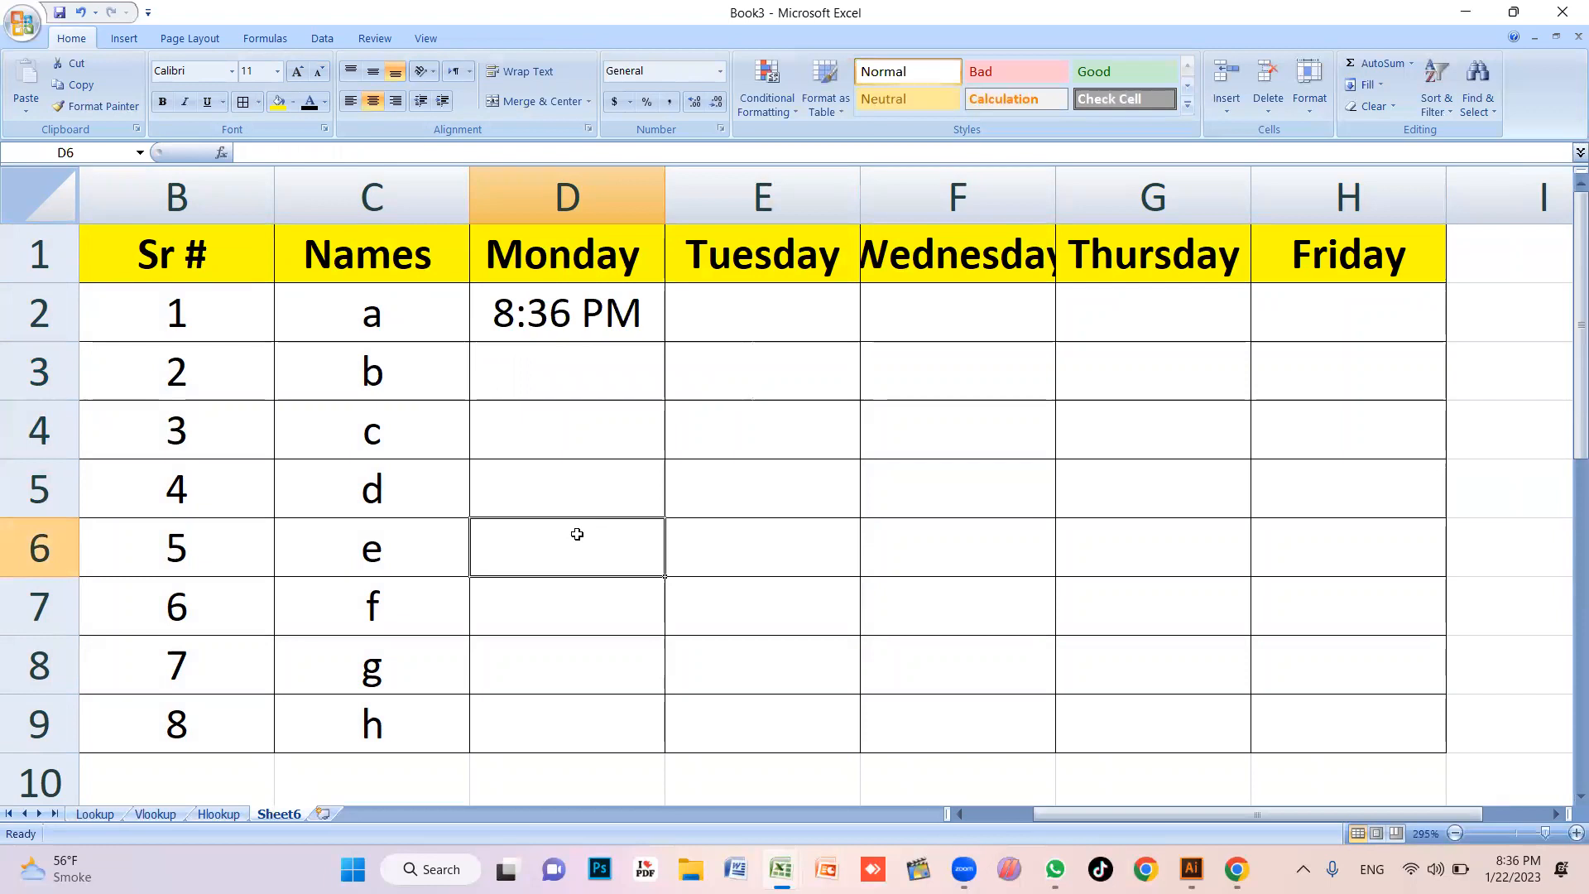
Clear the time entry from cell D2
key("Return")
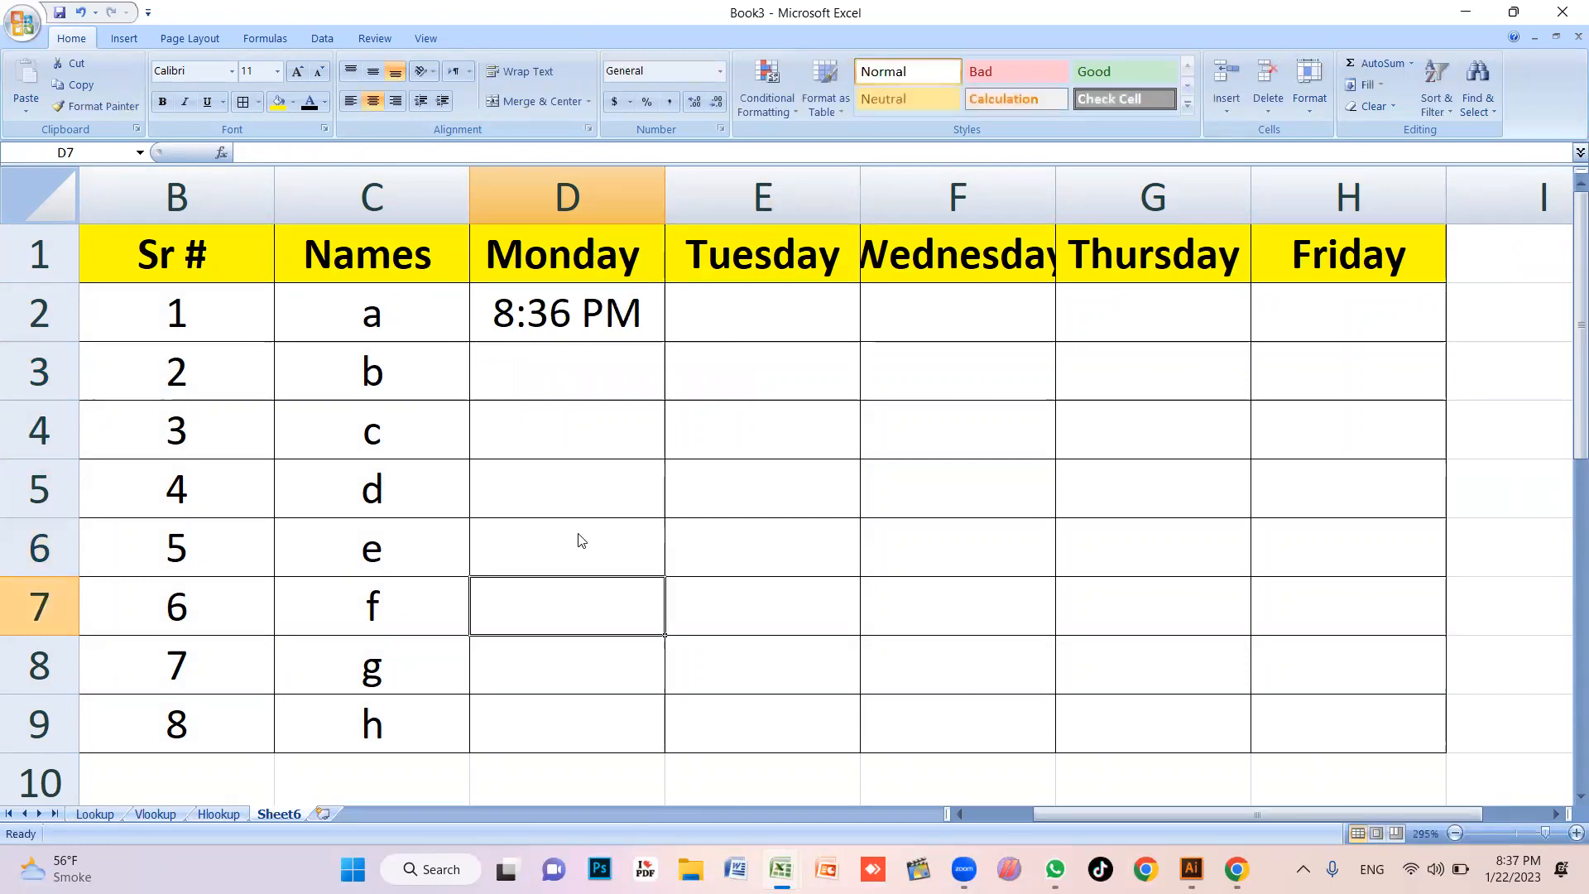
left_click(598, 335)
key("Delete")
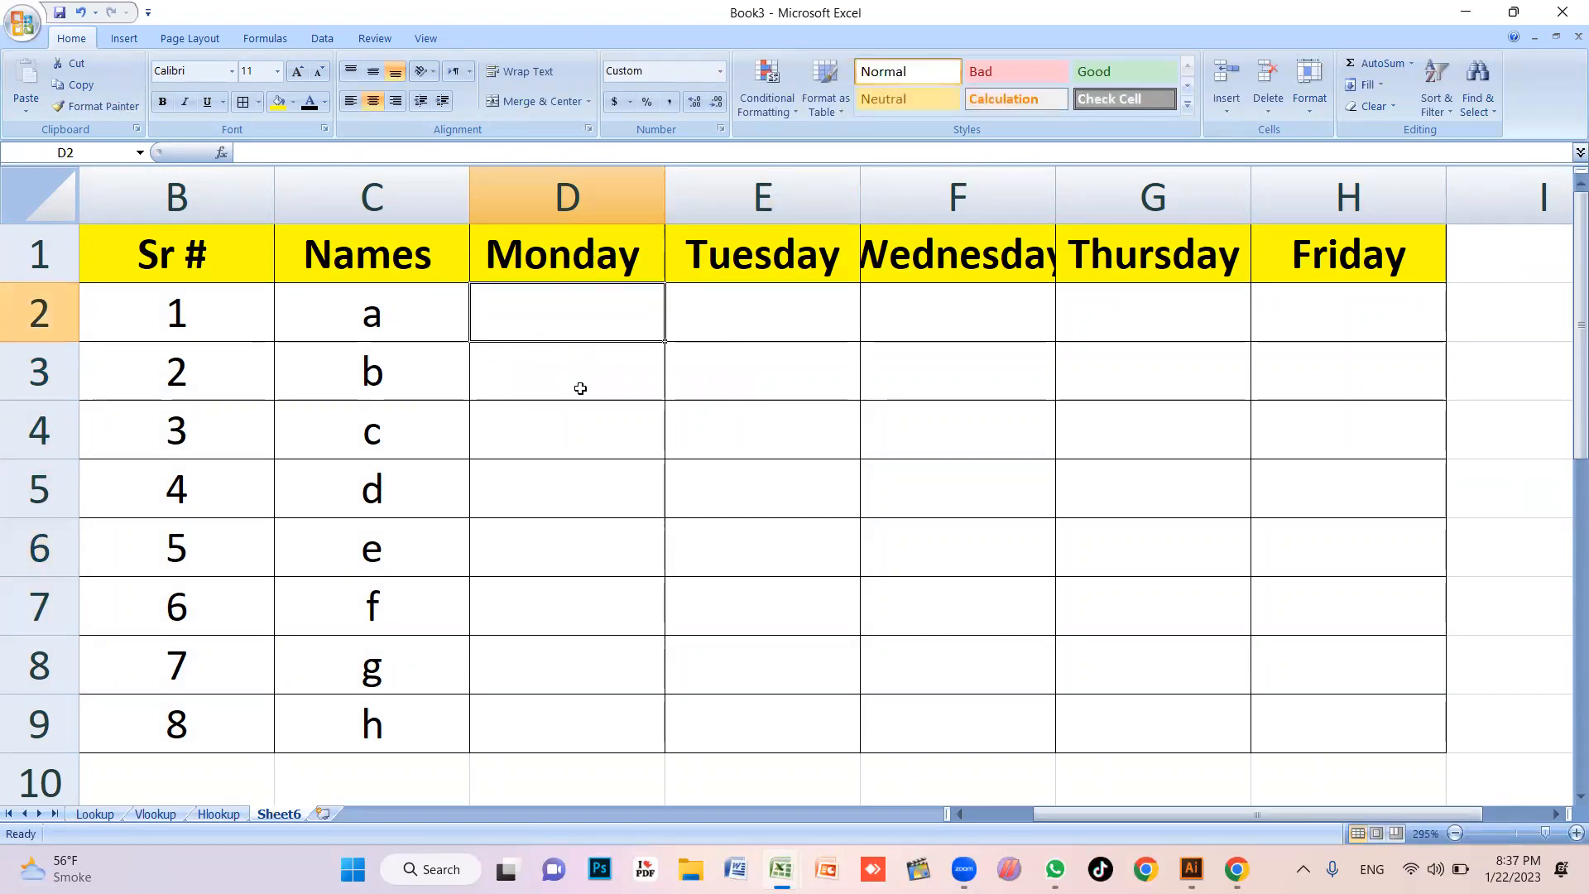
left_click(580, 388)
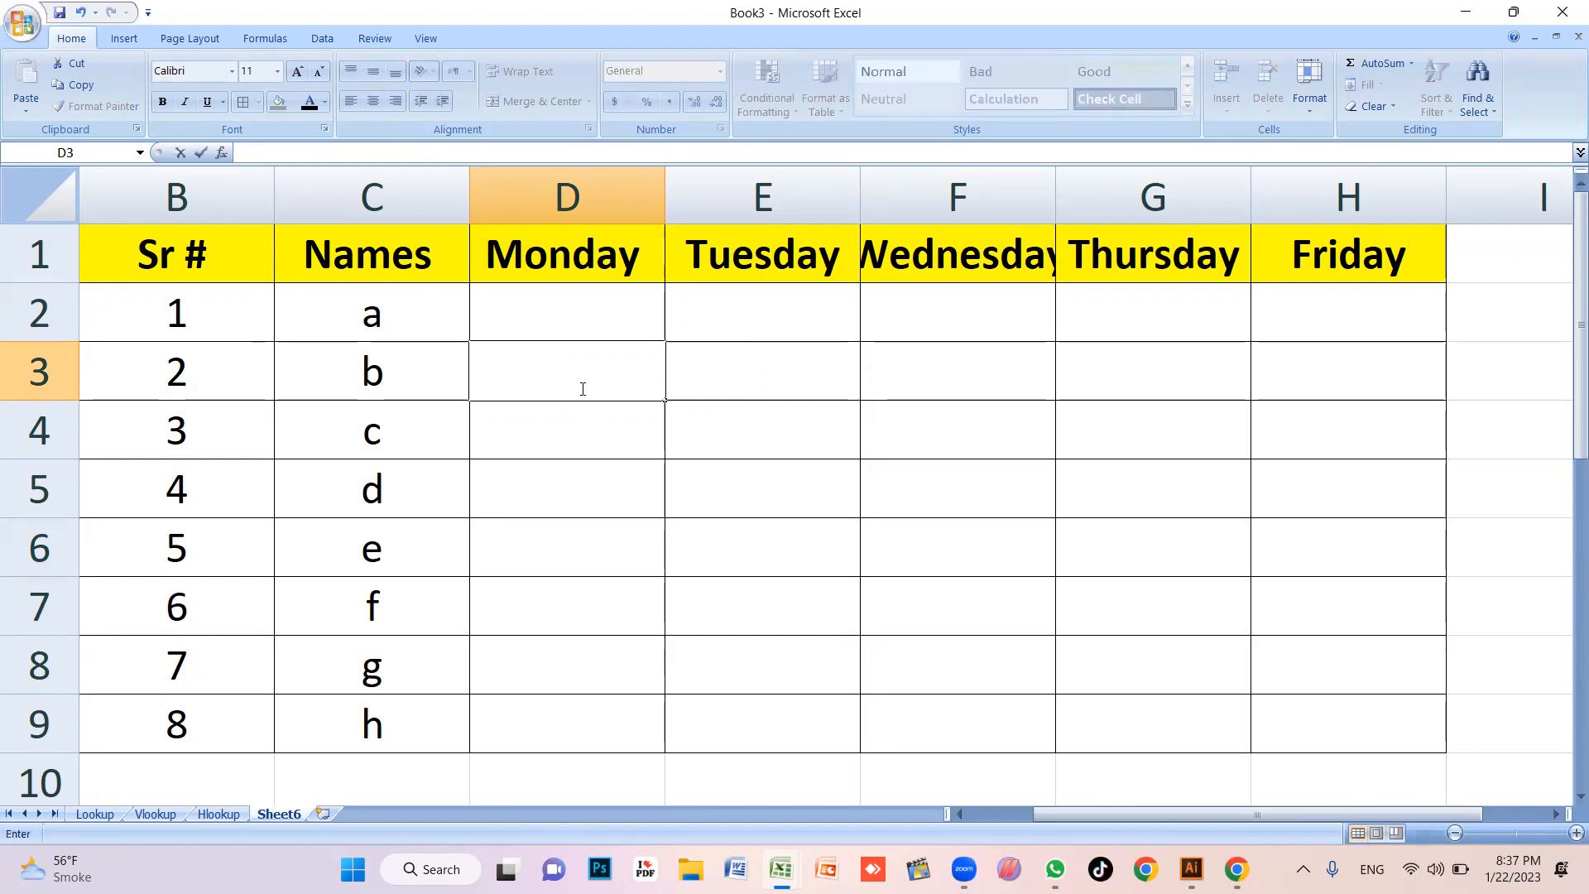
key("Return")
left_click(959, 415)
double_click(959, 415)
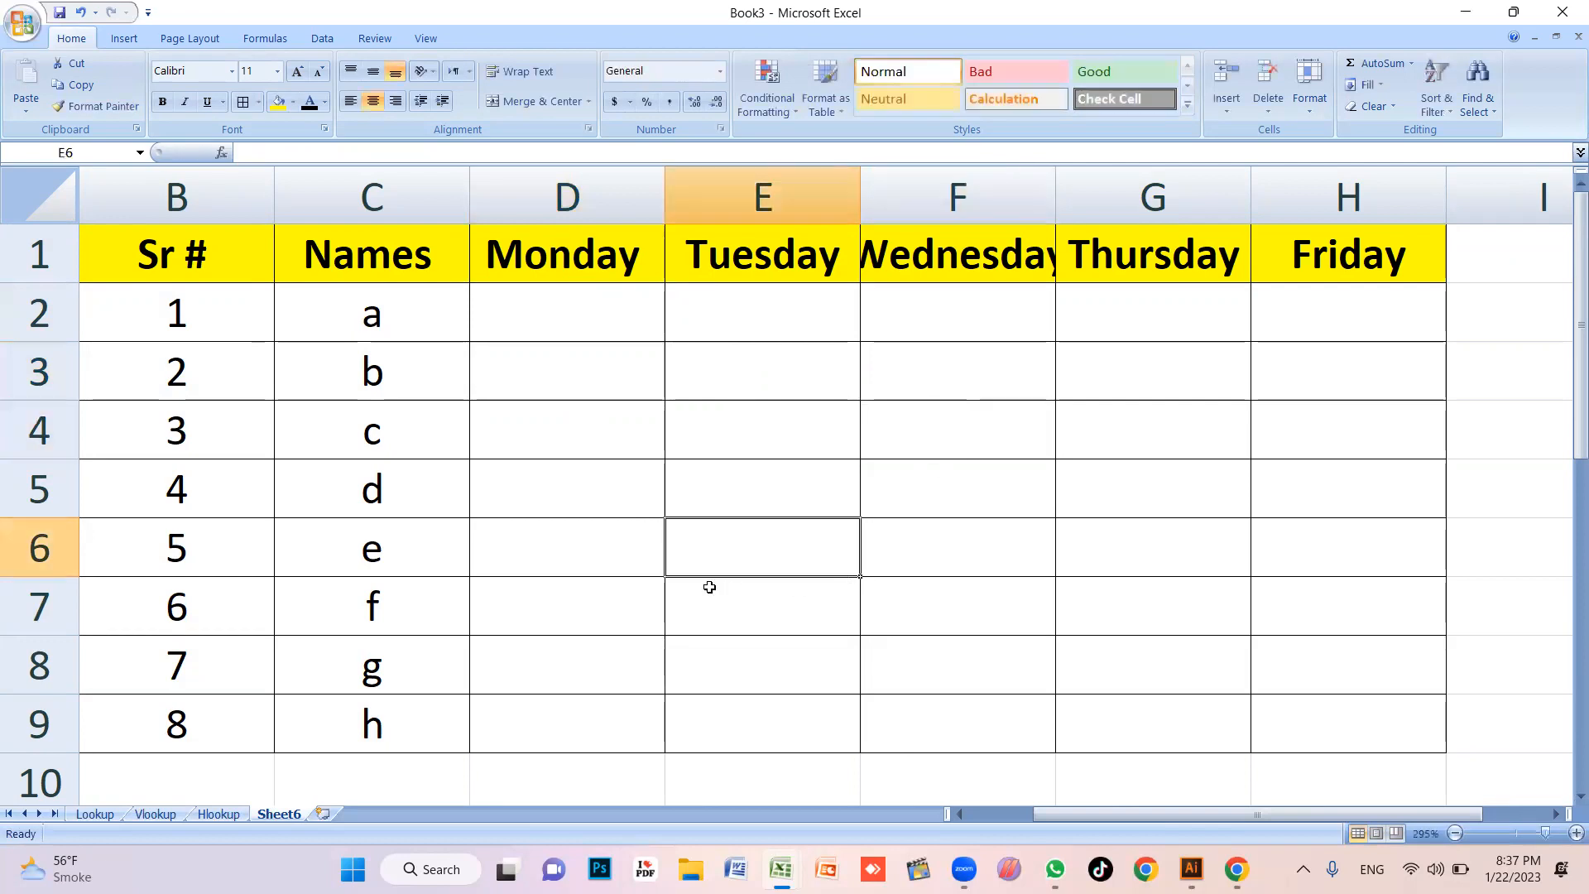
Create a new blank workbook and open cell E4 on Sheet1 for editing
scroll(628, 550, "up", 14)
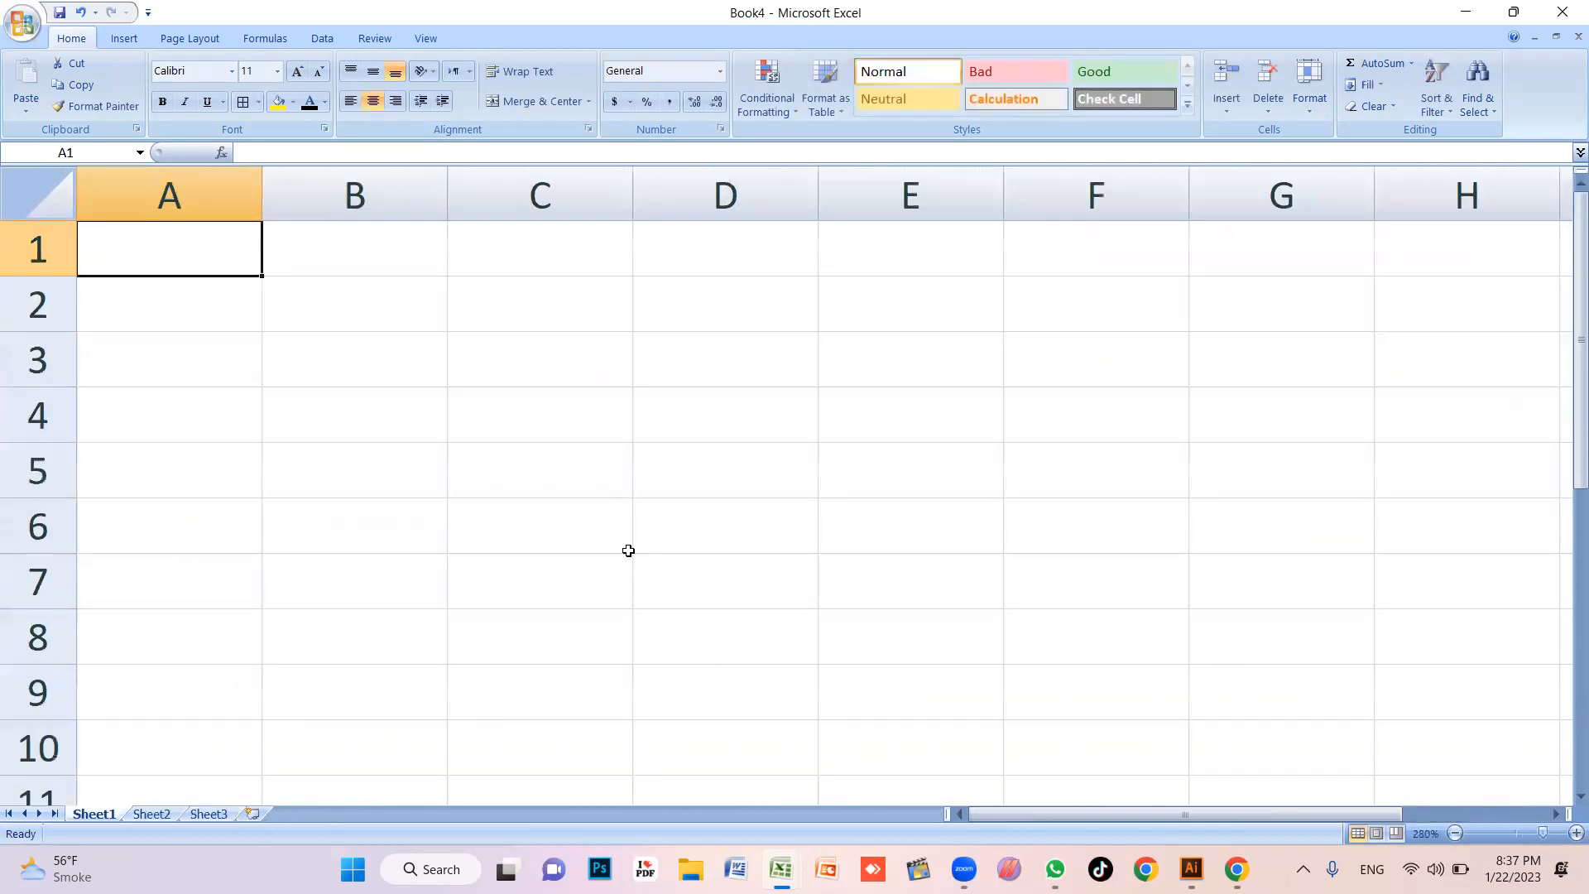
double_click(607, 447)
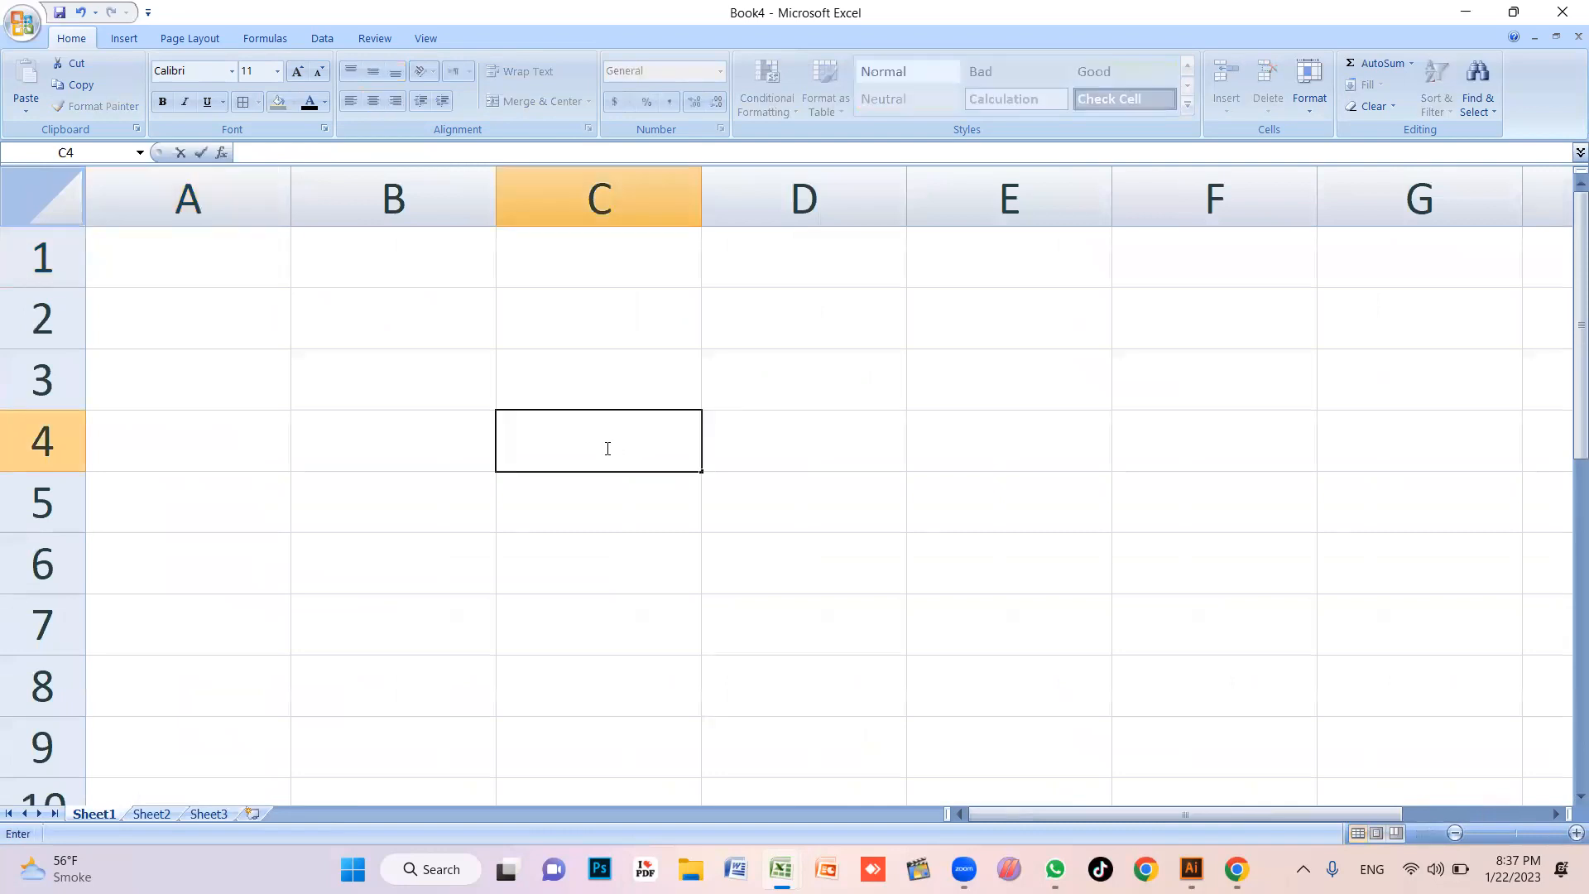
left_click(908, 467)
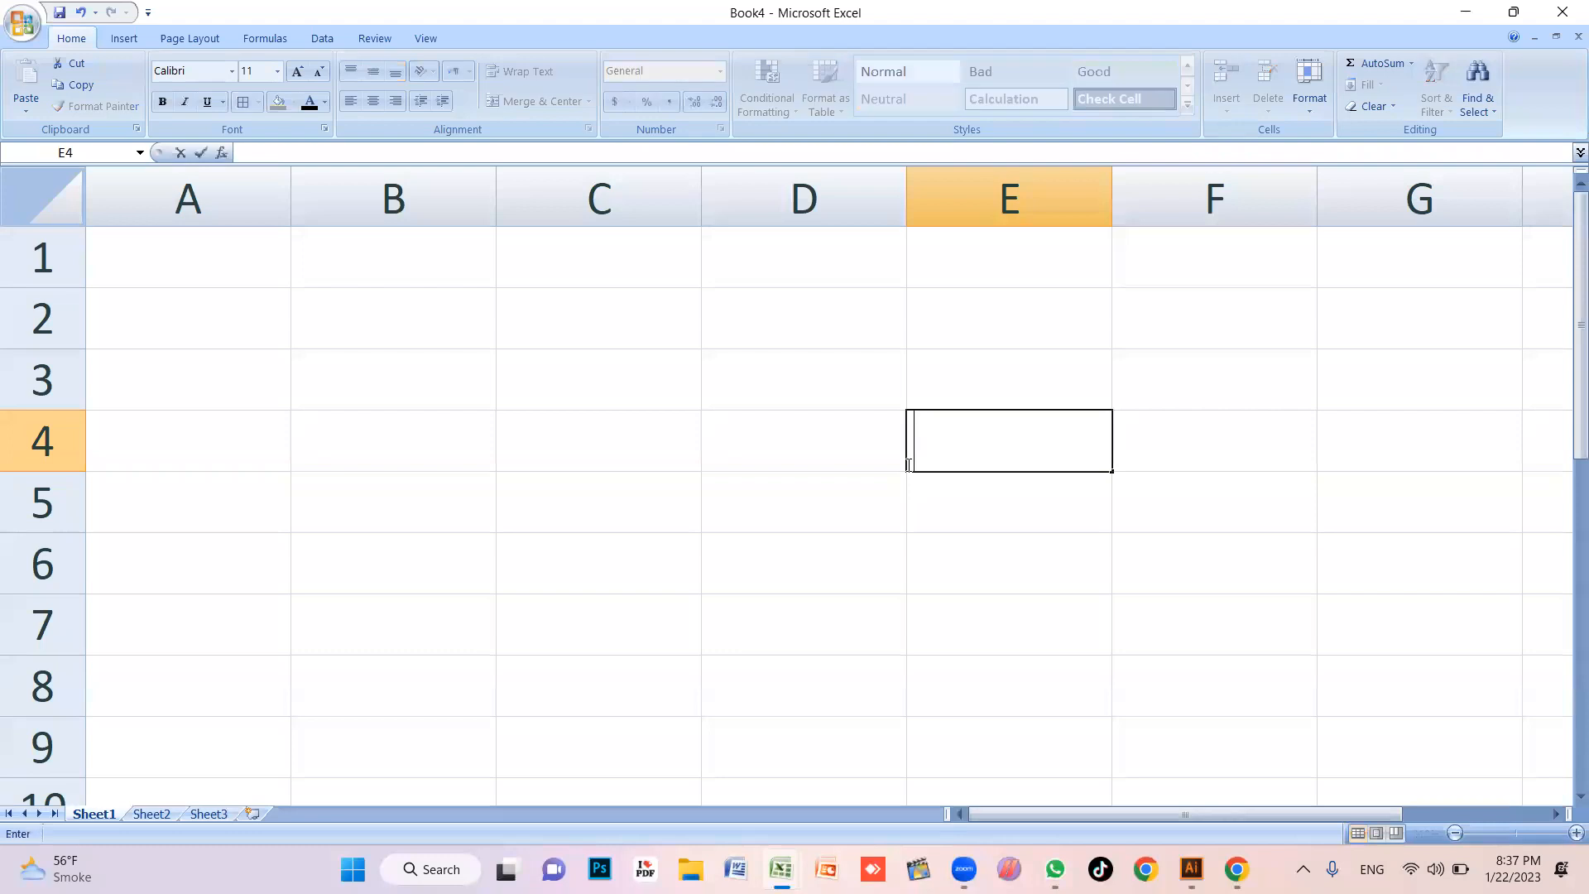
Insert the current time as a fixed value in cell D4 of the blank workbook
left_click(709, 489)
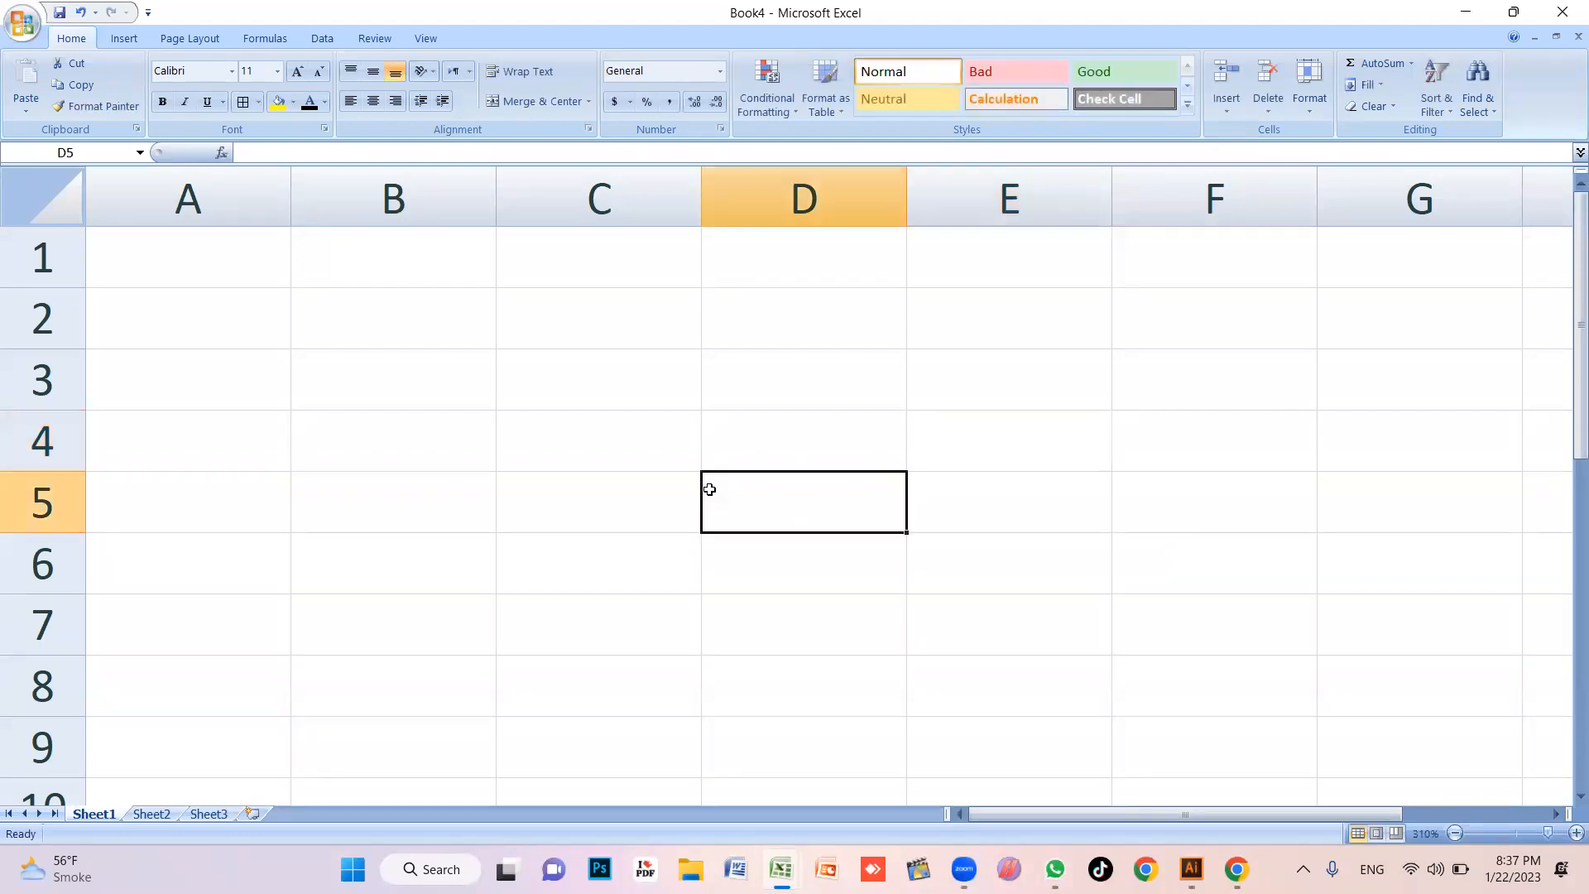
double_click(965, 394)
left_click(873, 477)
double_click(873, 476)
left_click(780, 428)
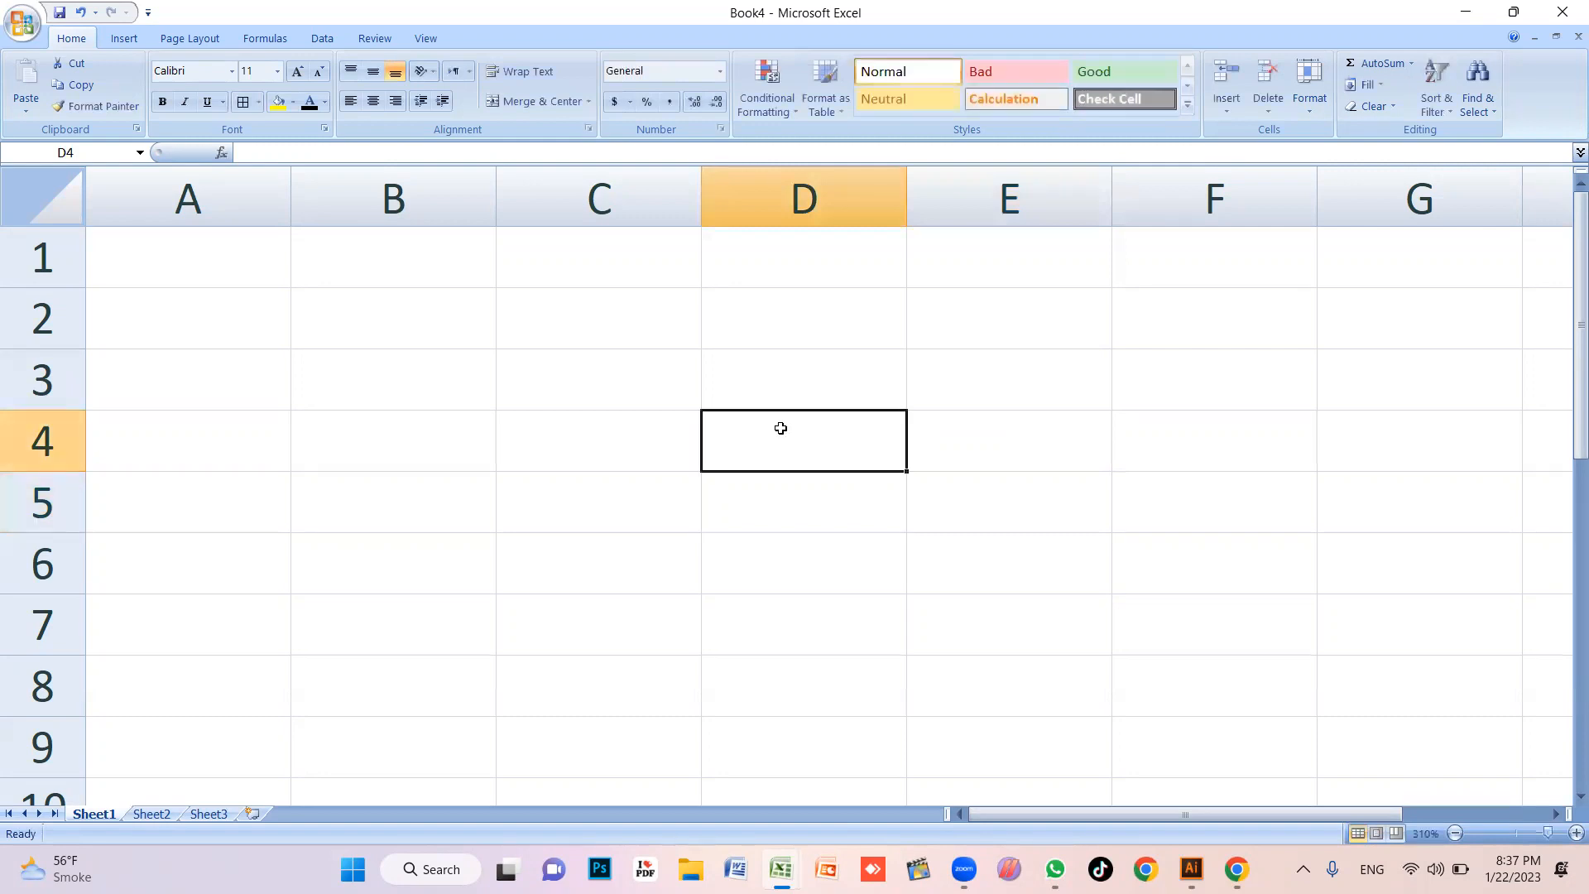
type("\"")
key("BackSpace")
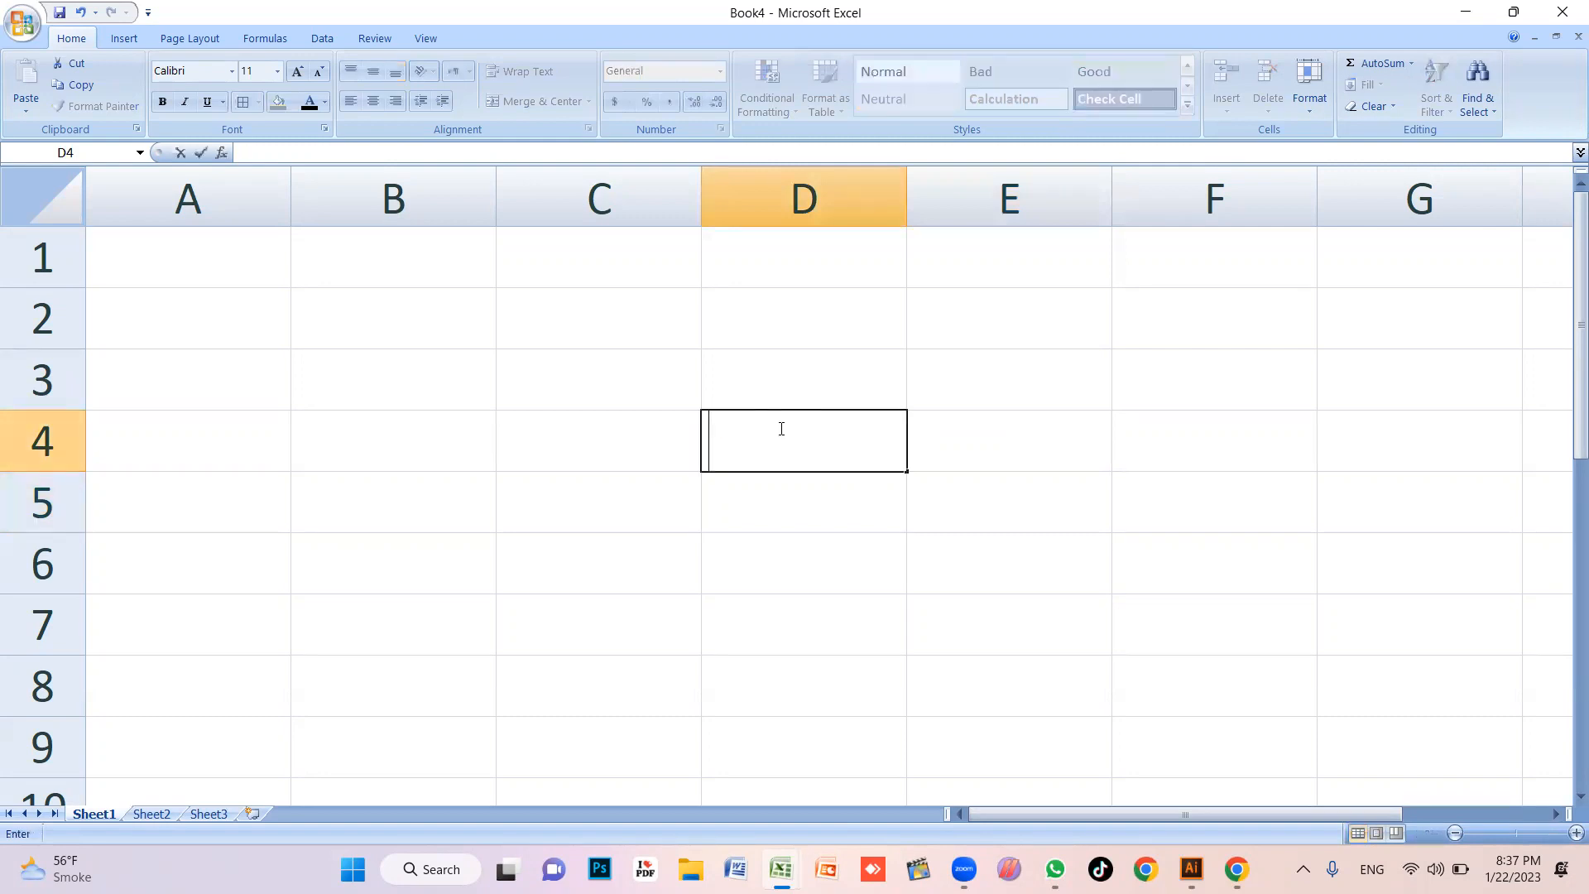
key("ctrl+shift+semicolon")
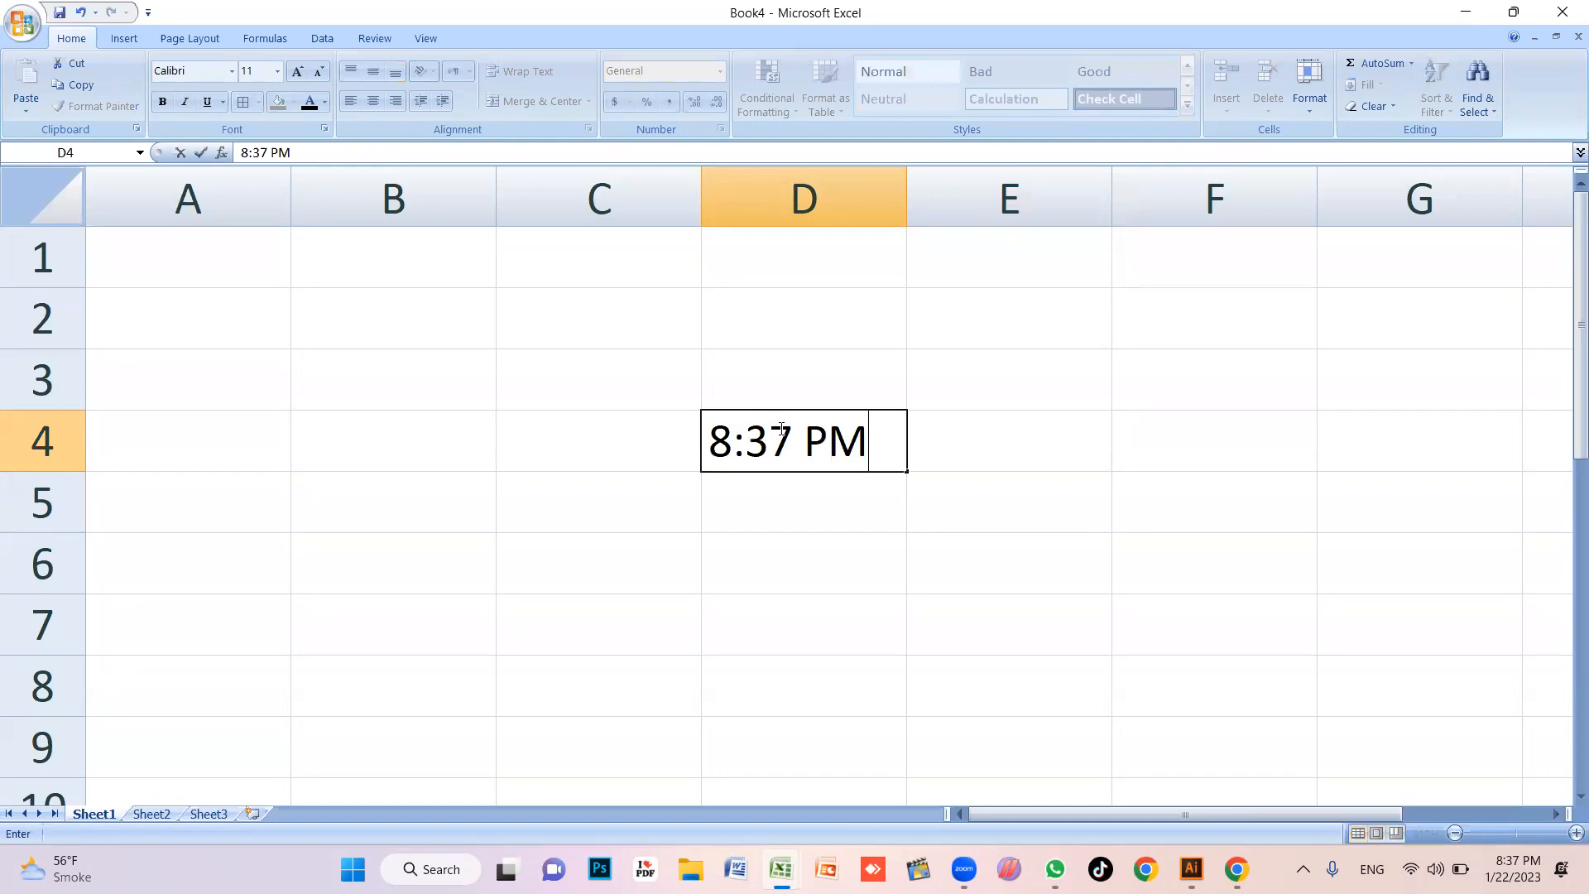
Close the scratch workbook without saving and return to the Monday-to-Friday table
left_click(585, 397)
left_click(1563, 11)
left_click(796, 484)
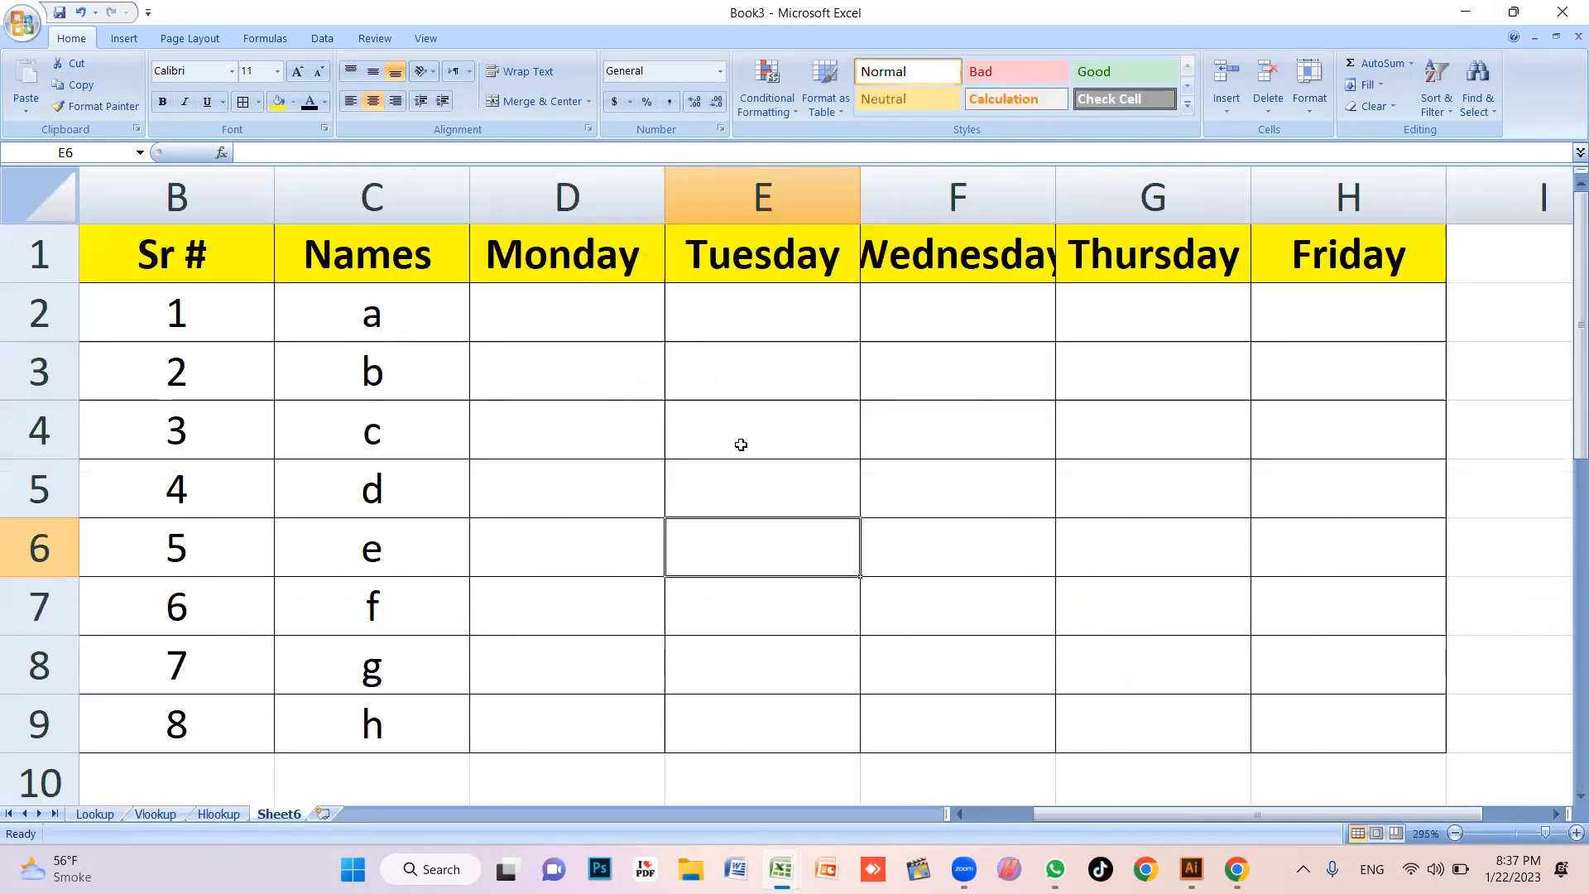
Insert the current time in D2 and the current date in D3 as fixed values under Monday
left_click(578, 309)
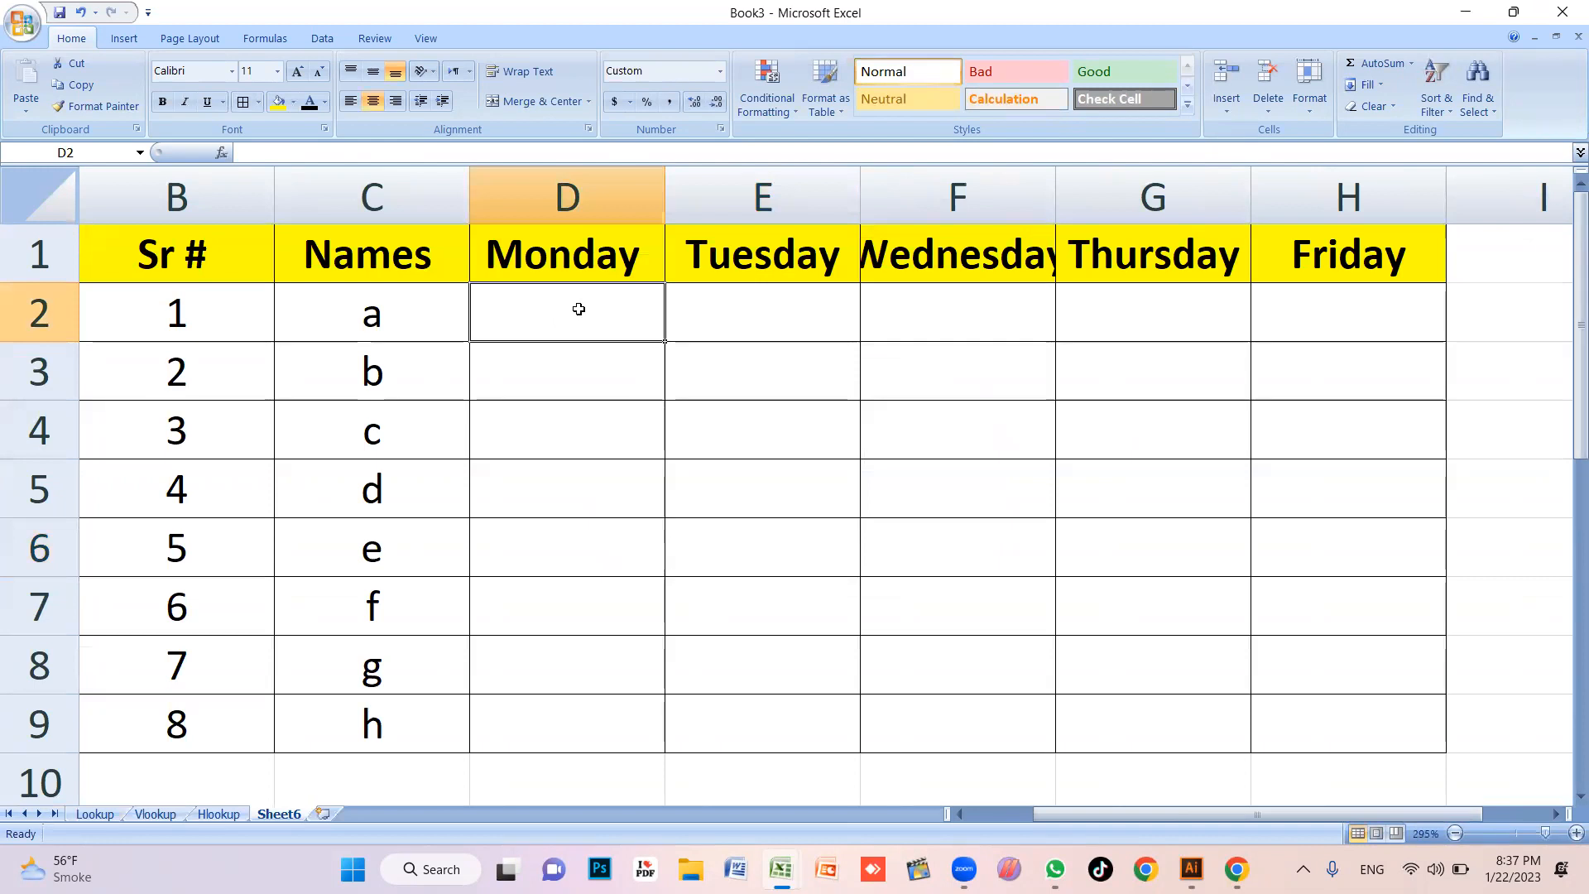
key("ctrl+shift+semicolon")
key("ctrl+shift+semicolon")
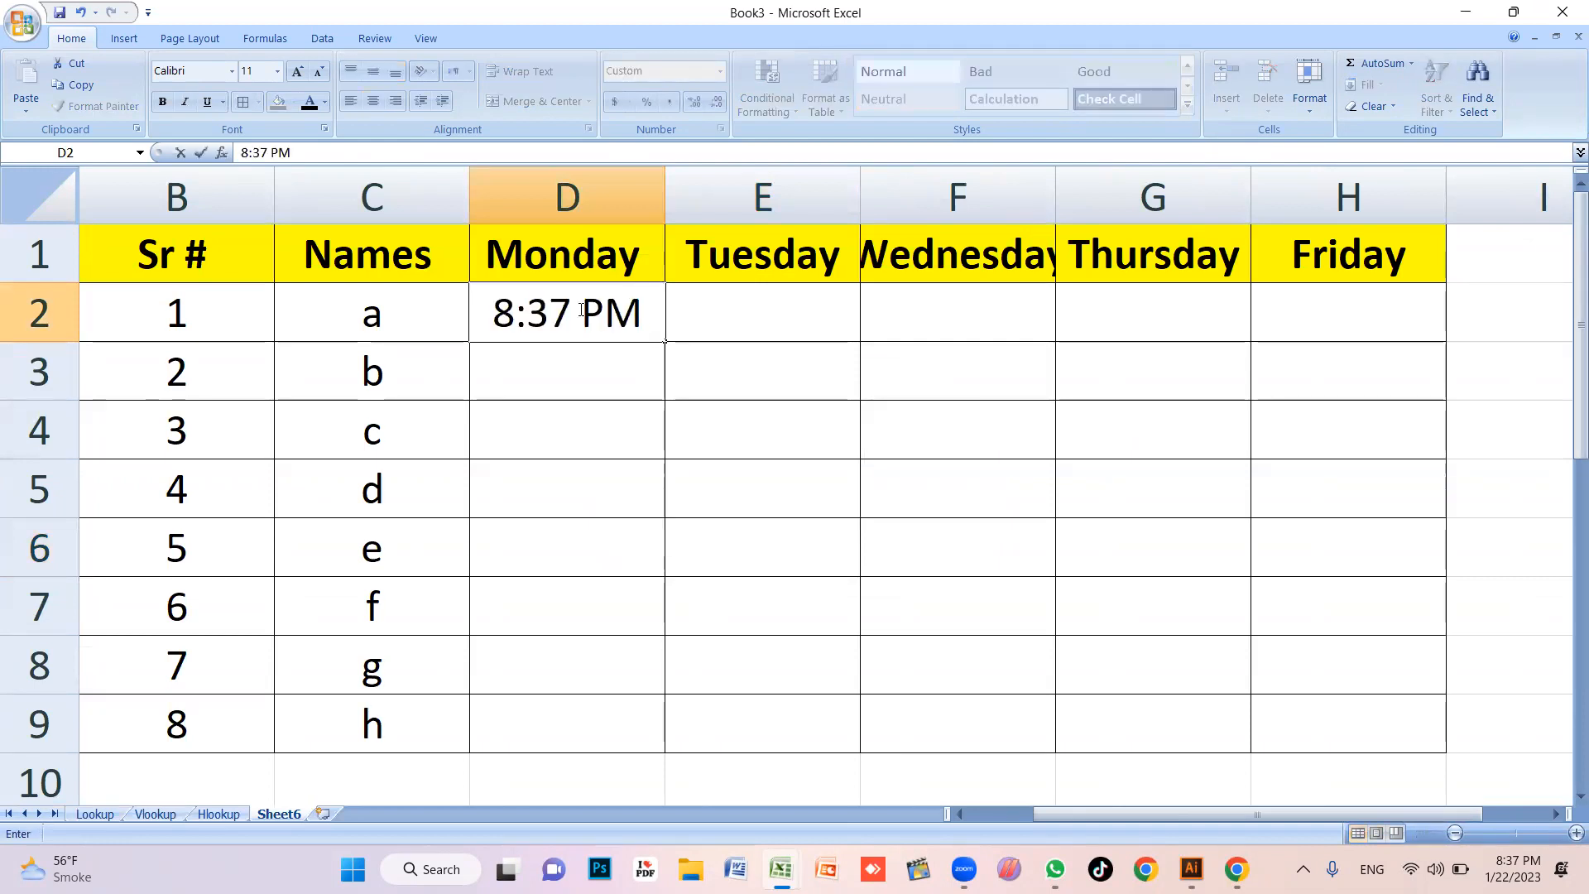
key("Return")
key("ctrl+semicolon")
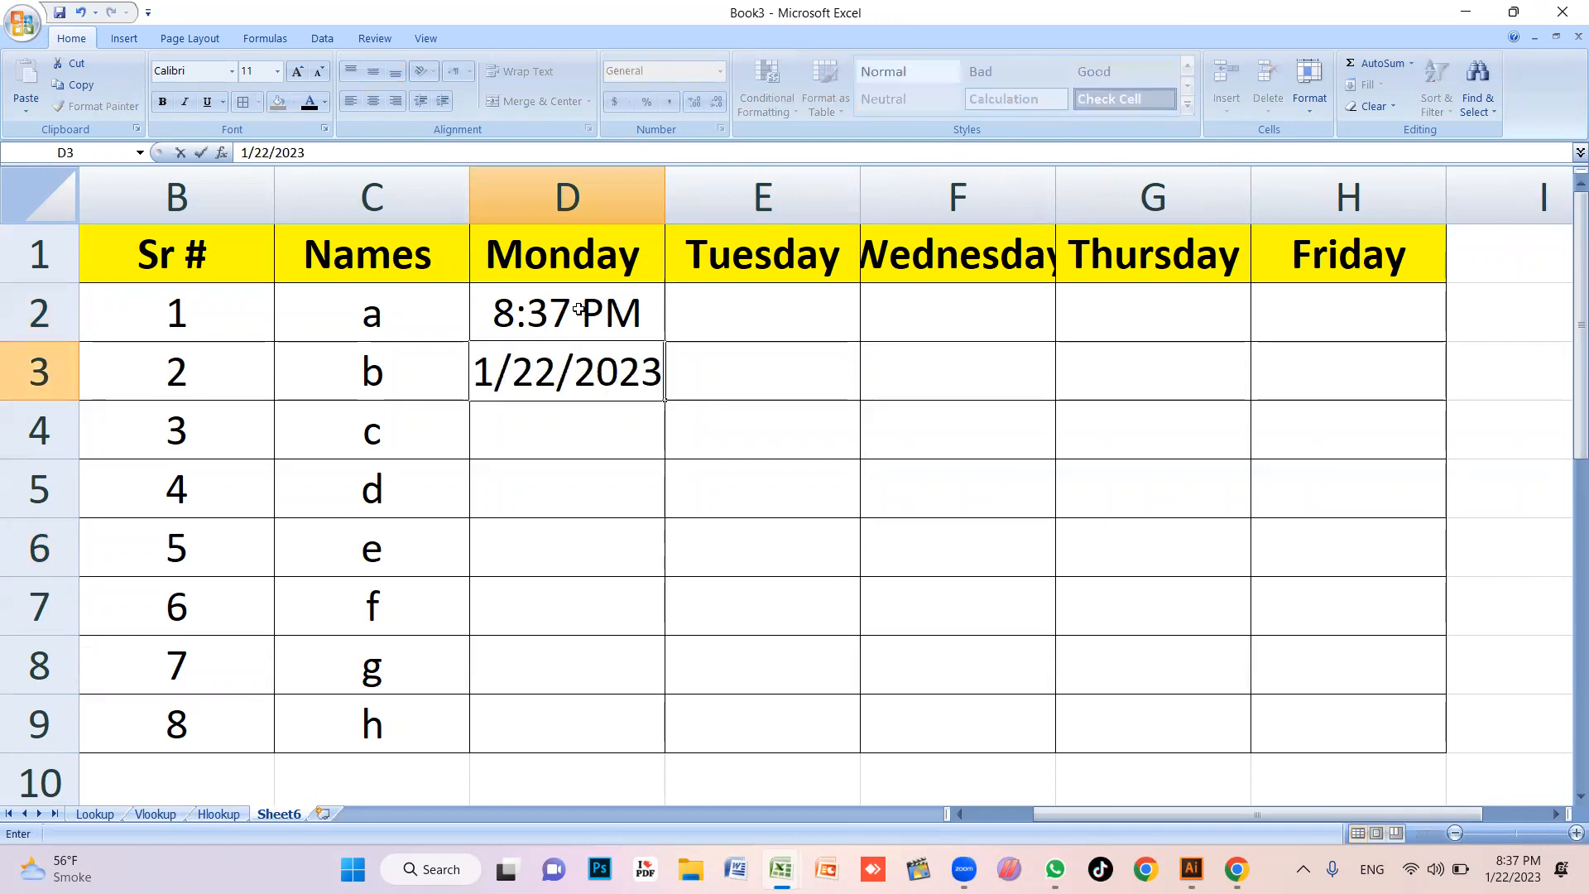
key("Return")
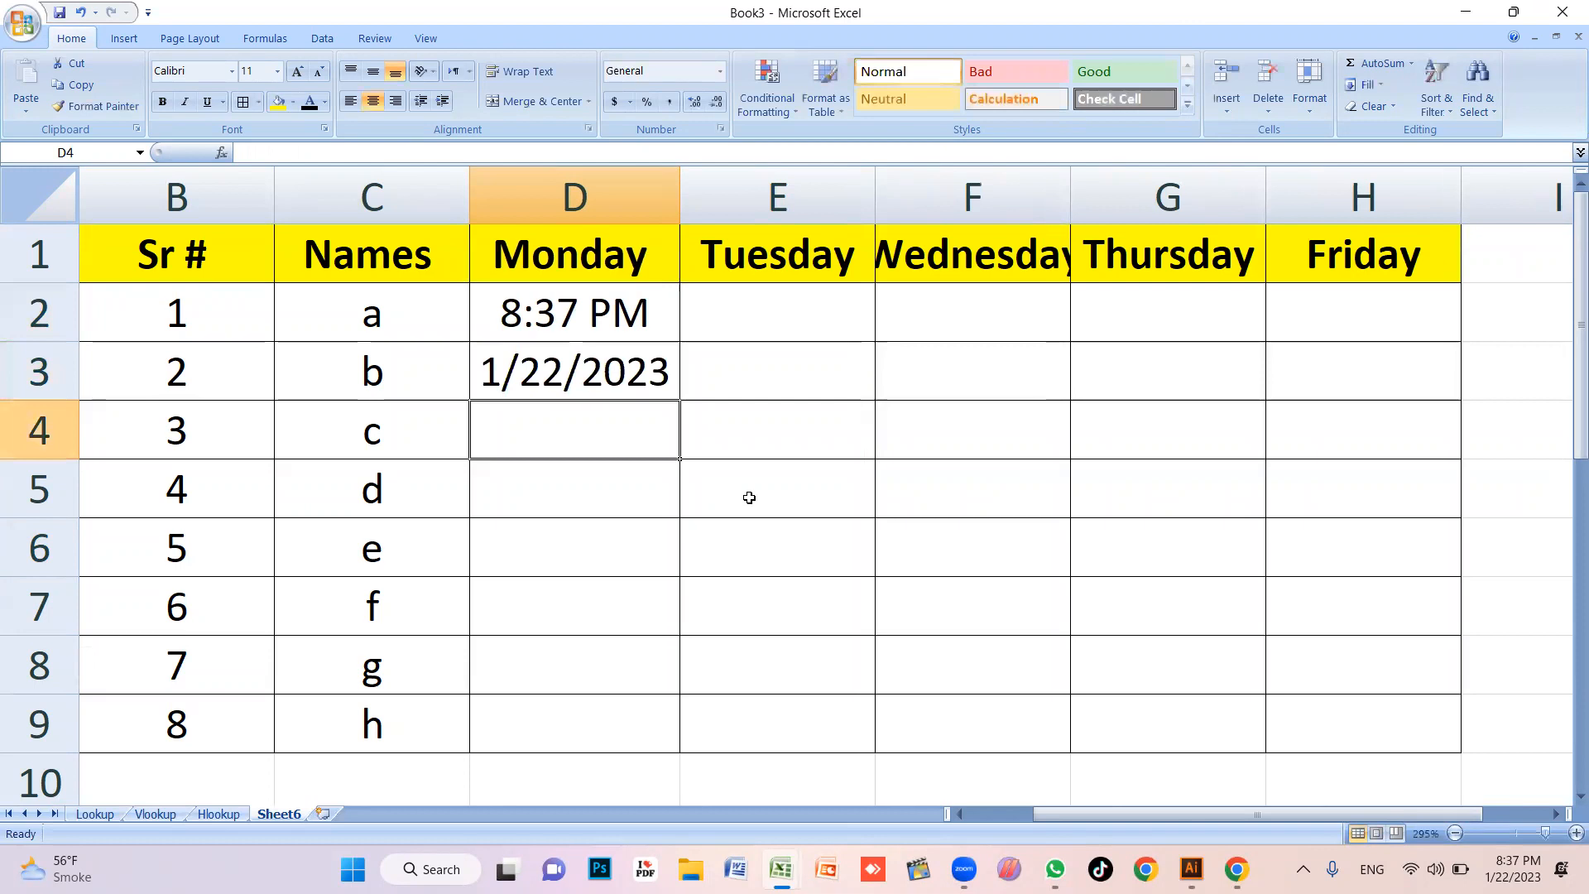
Insert the current date in D4 and D5, deleting the last digit of the D5 entry to leave 1/22/202
key("ctrl+semicolon")
key("Return")
type(":")
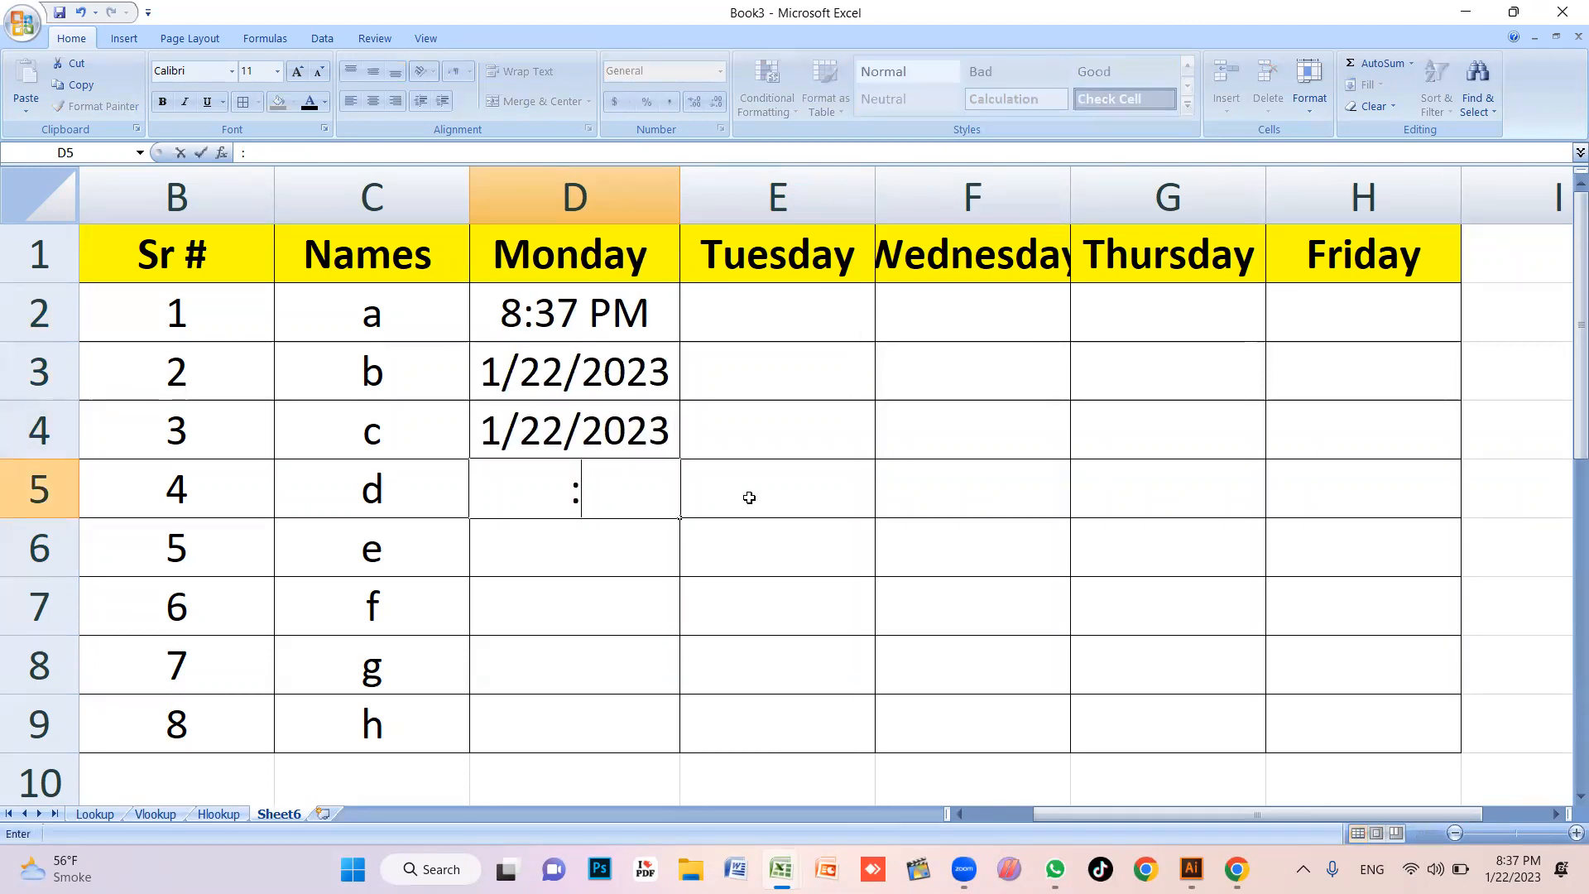
key("BackSpace")
key("ctrl+semicolon")
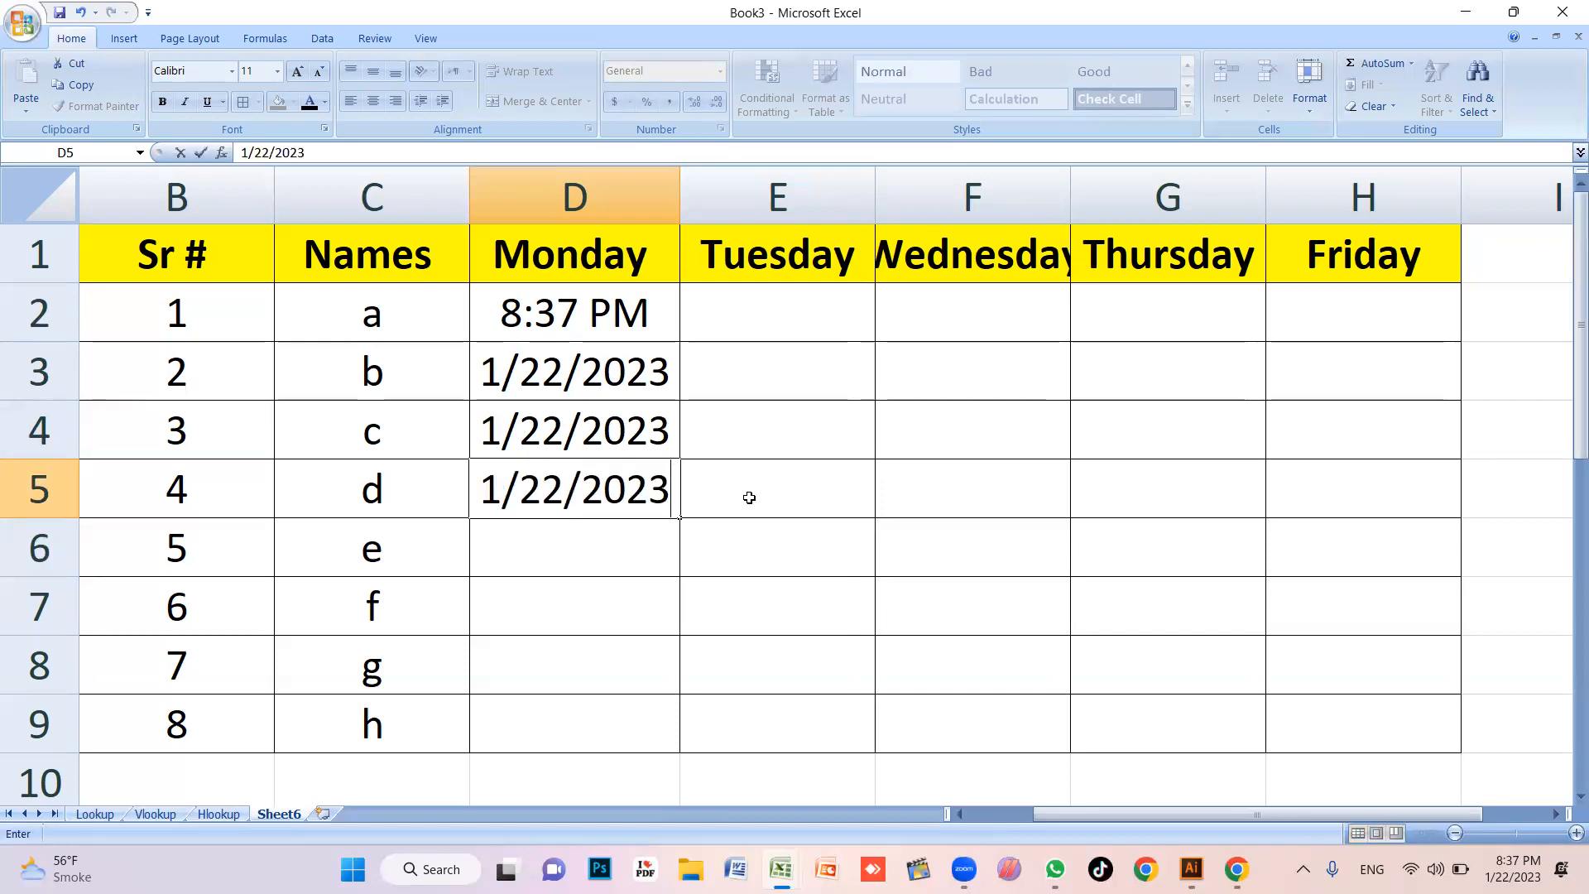
key("BackSpace")
key("Return")
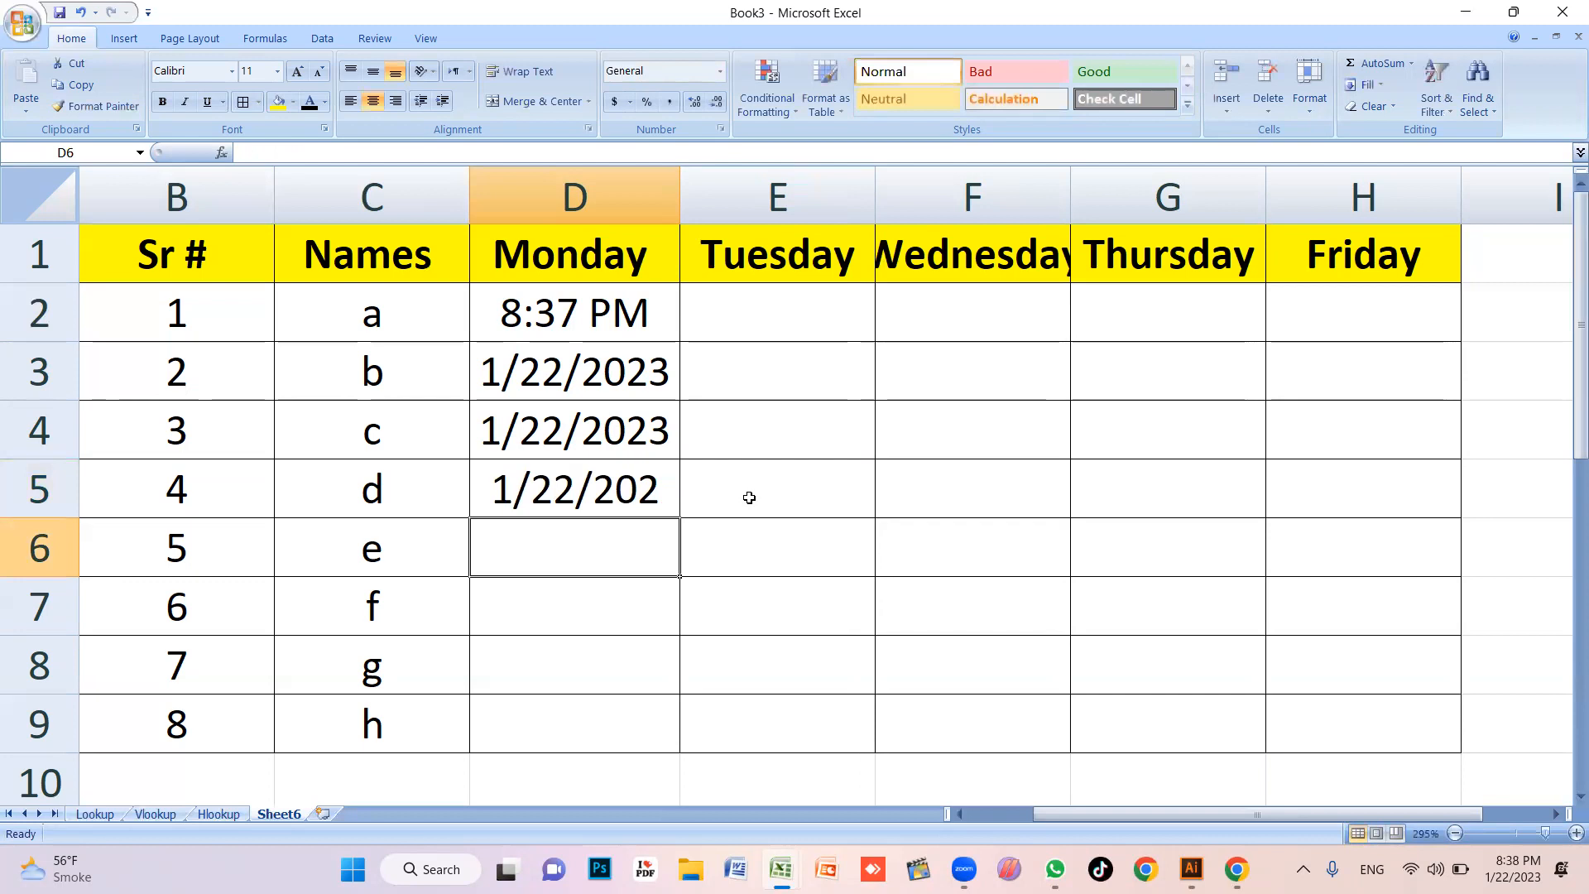
Insert the current time in D6 and the current date in D7 as fixed values
key("ctrl+shift+semicolon")
key("Return")
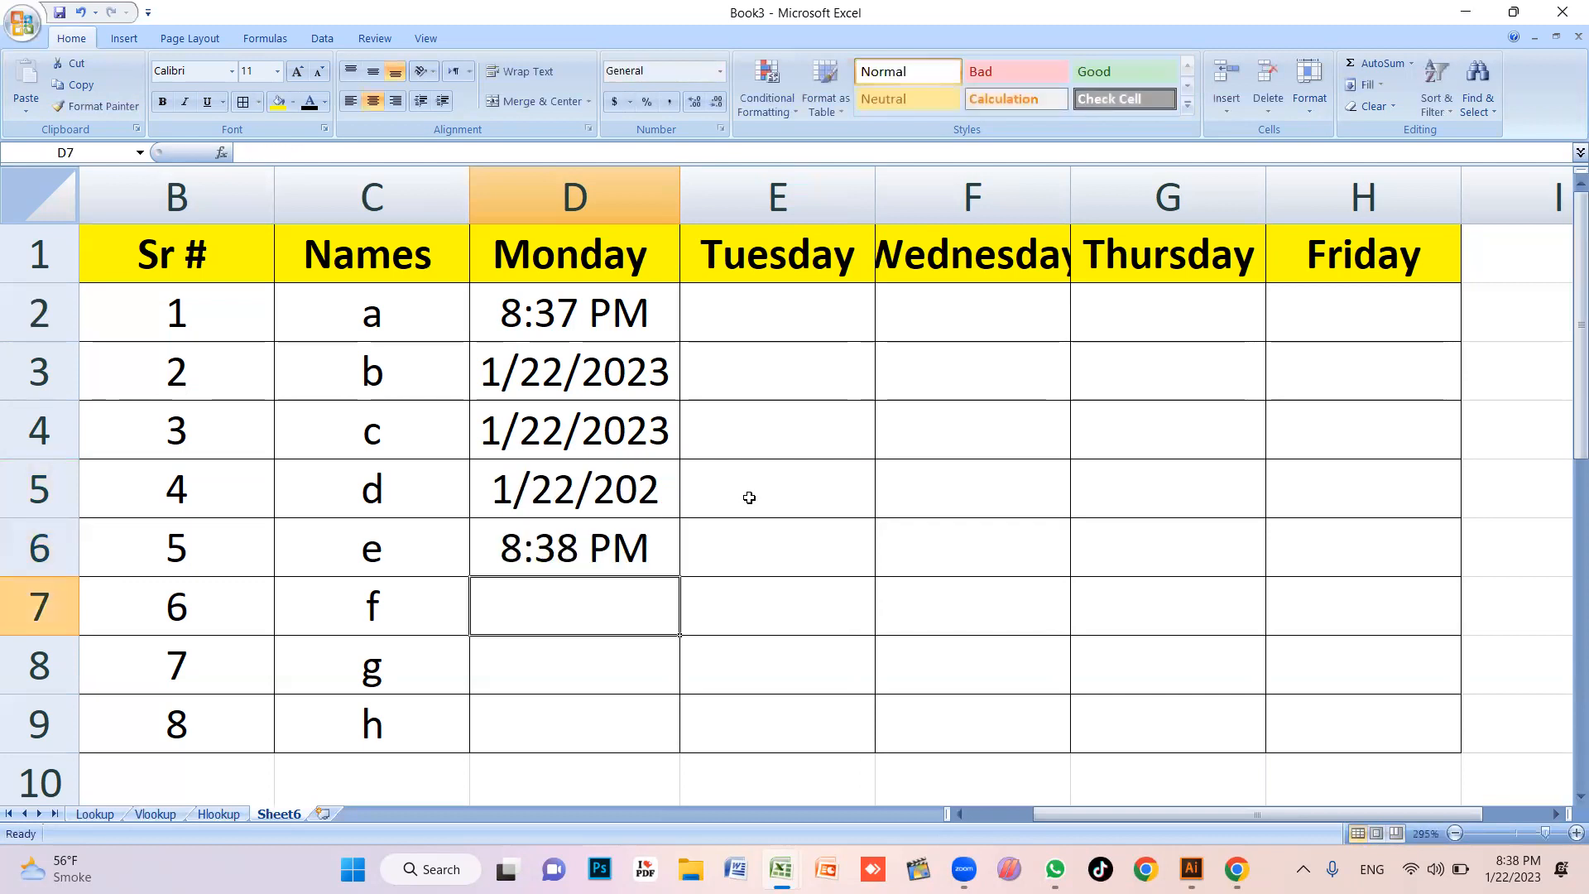
key("ctrl+semicolon")
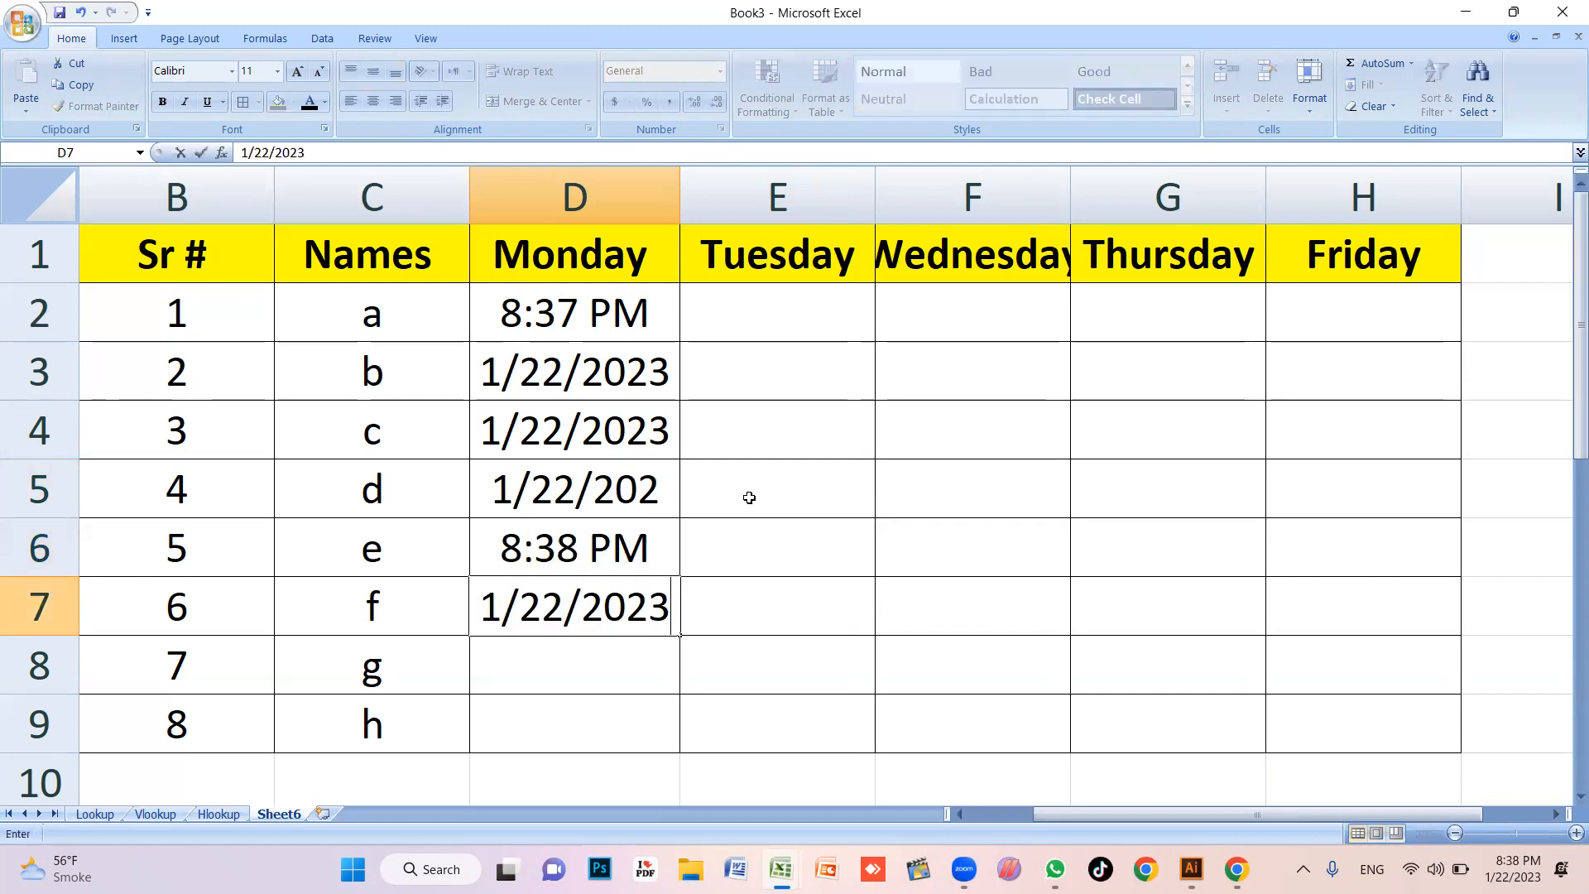
key("Return")
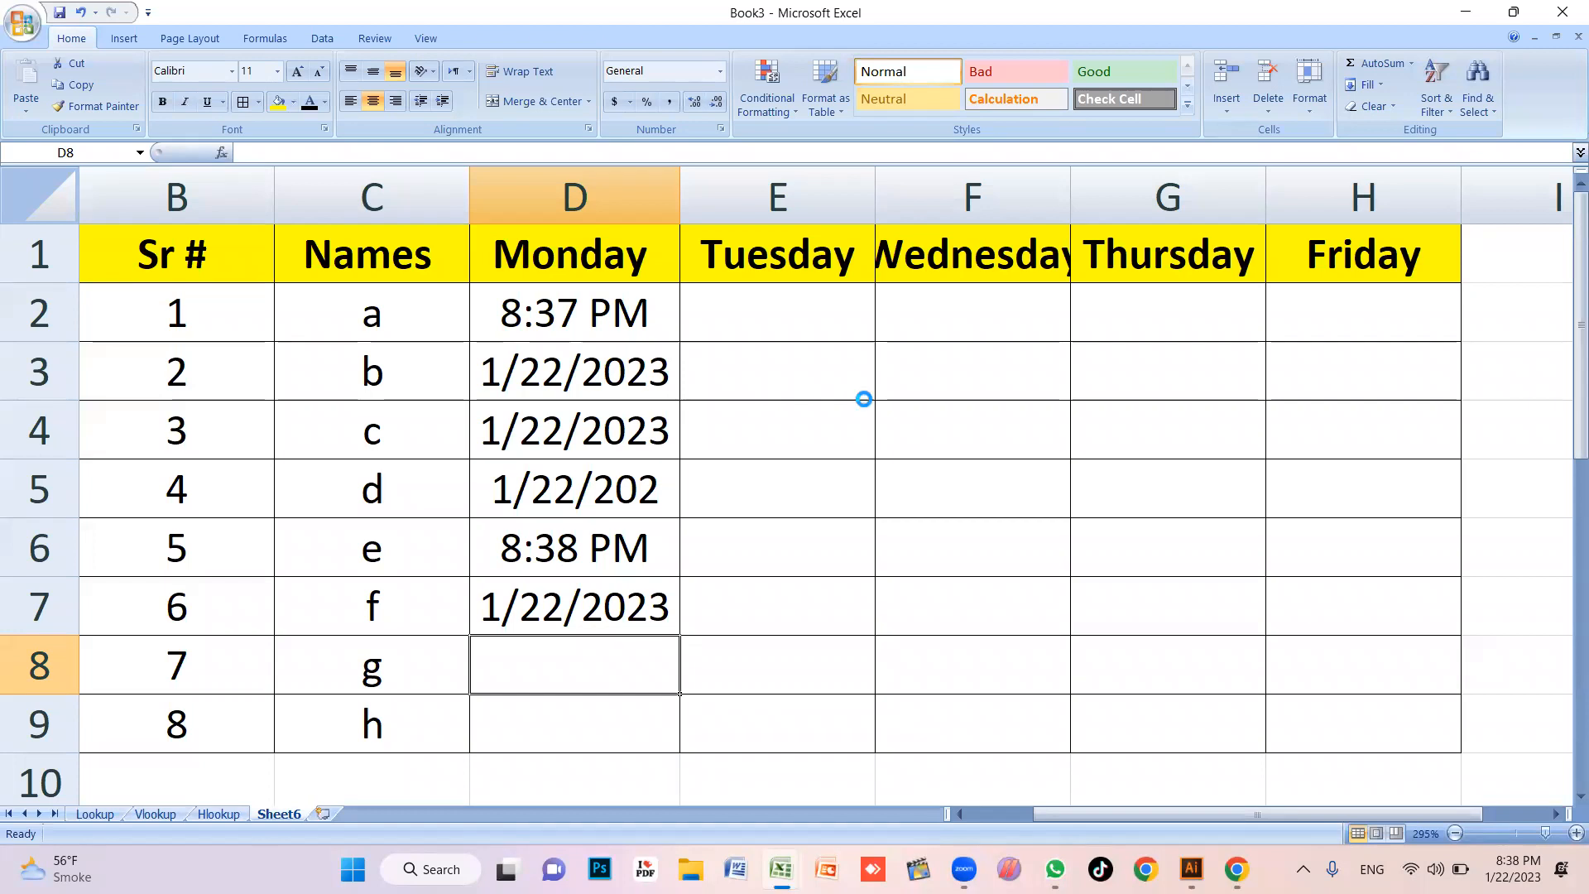
Create a new blank workbook and enter the headers First Name in A1 and Last Name in B1
key("ctrl+n")
scroll(482, 440, "up", 10)
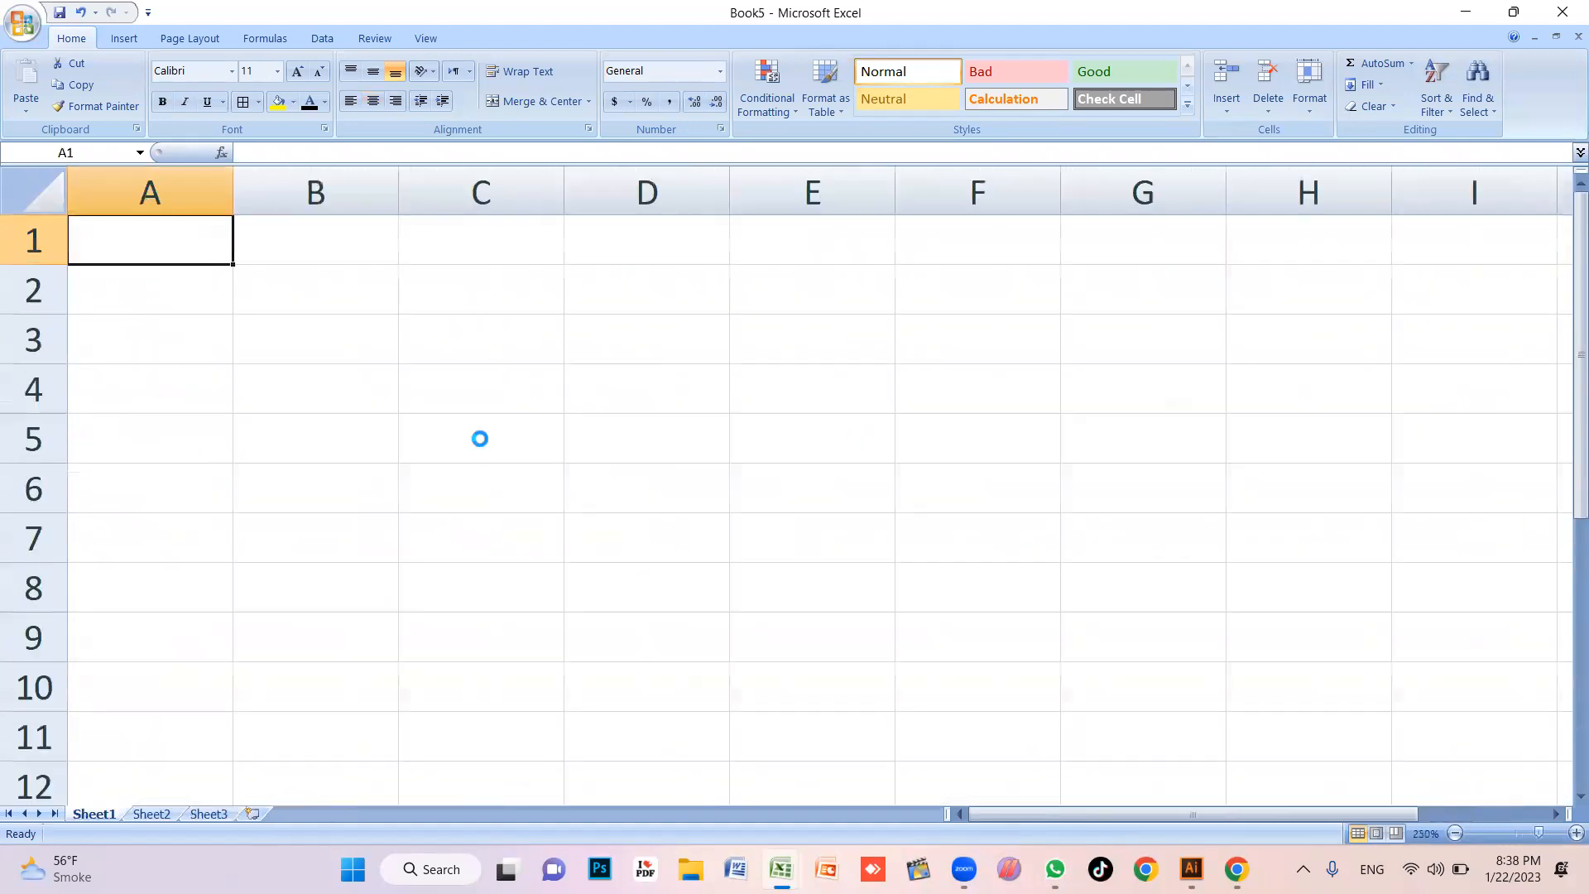
scroll(480, 438, "up", 3)
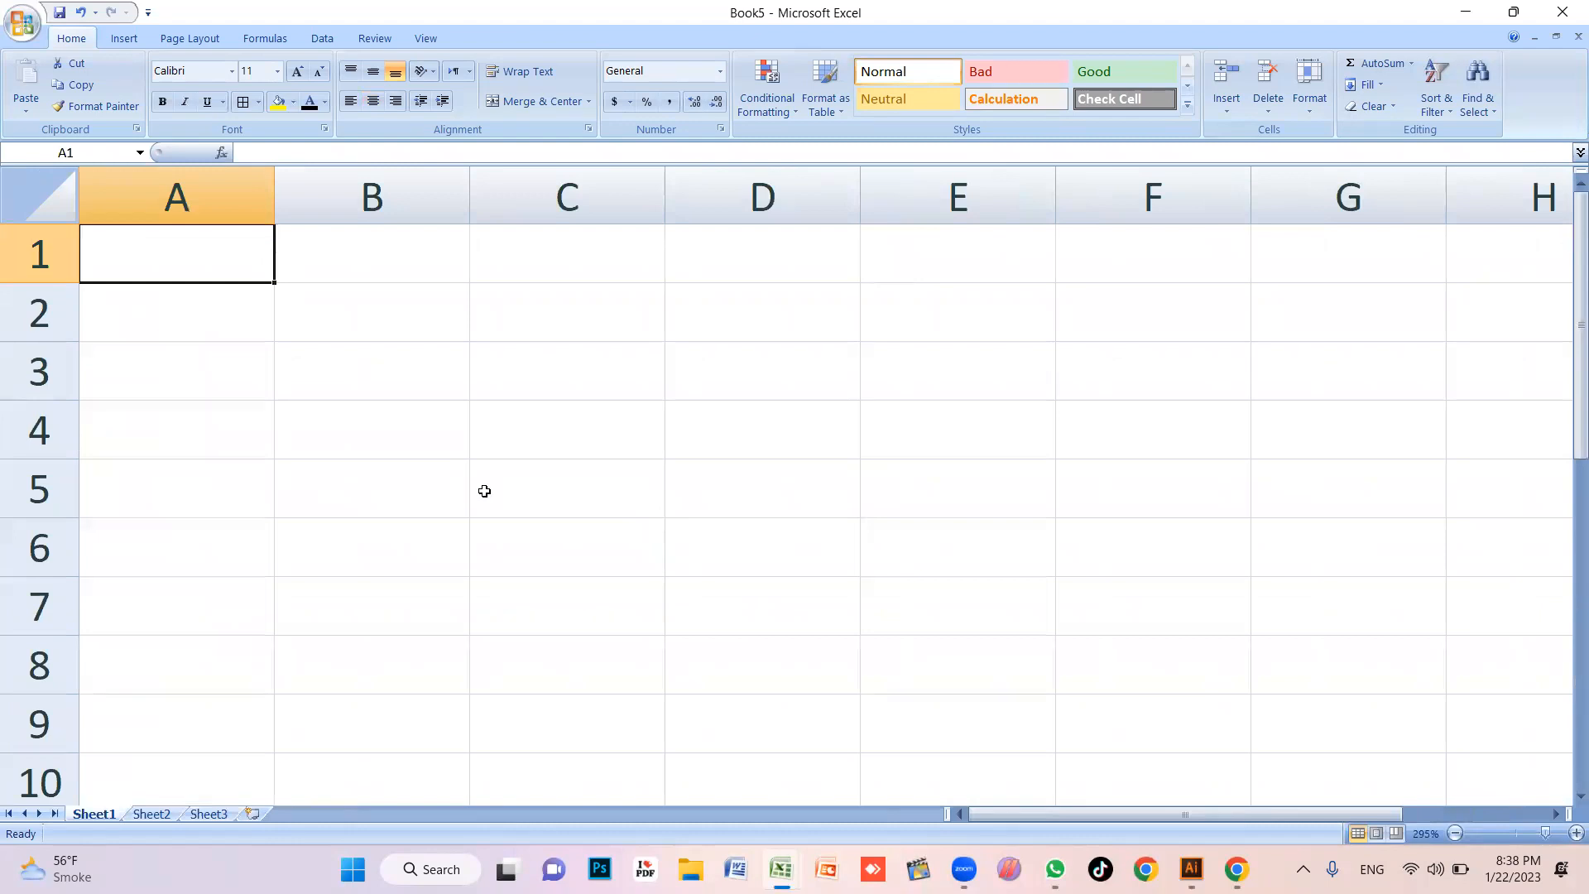
type("First ")
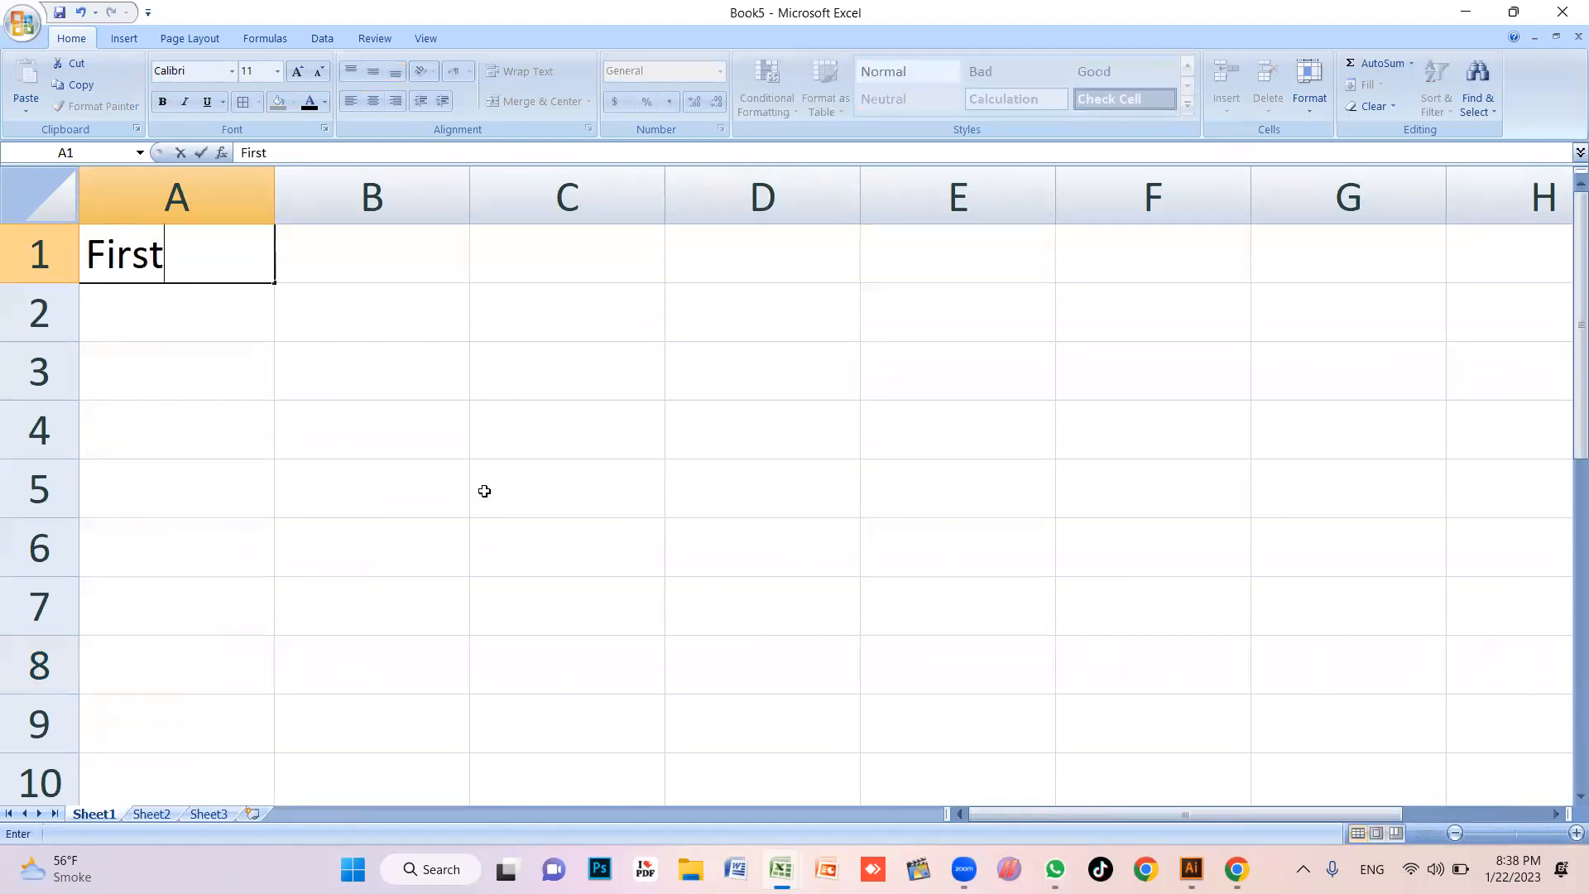
type("Name")
key("Tab")
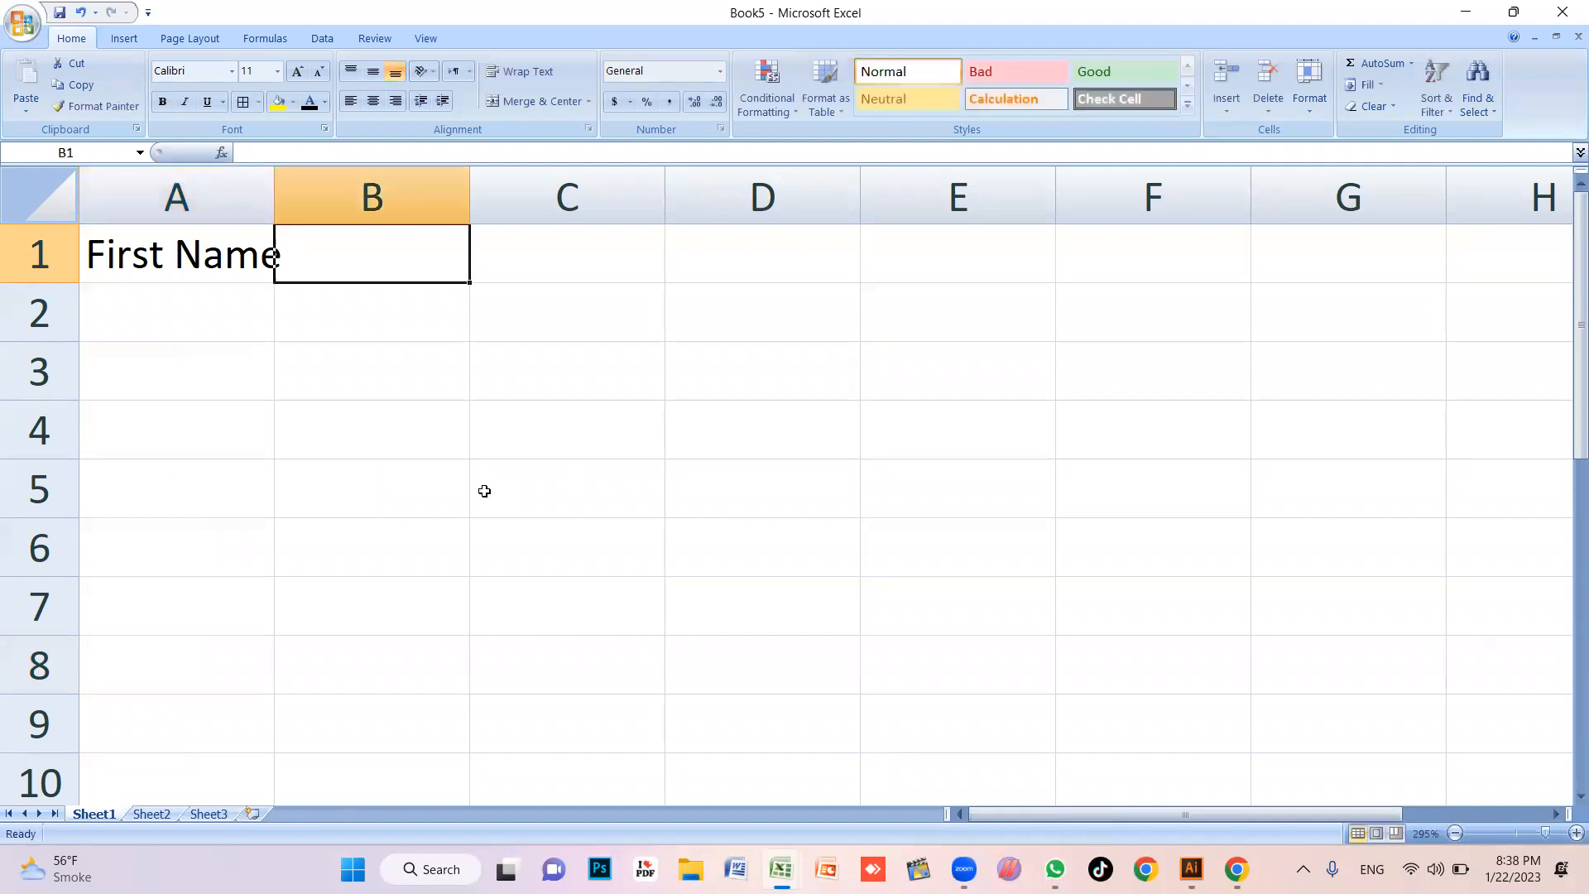
type("Last N")
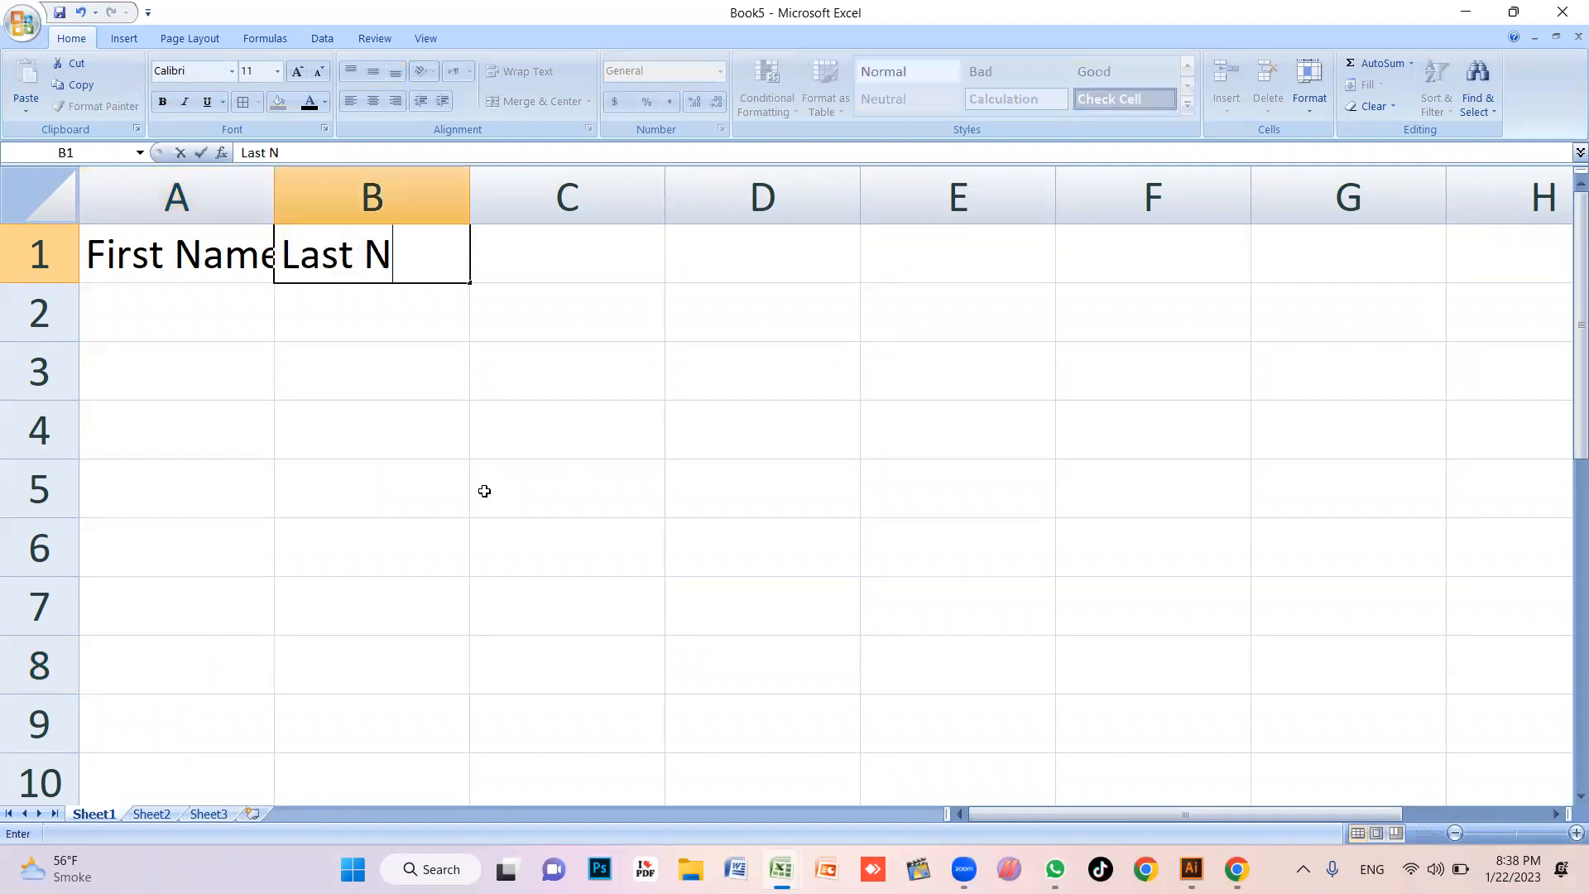
type("ame")
key("Return")
Widen columns A and B so their headers fit
left_click_drag(274, 199, 308, 199)
left_click_drag(504, 195, 544, 195)
left_click(604, 355)
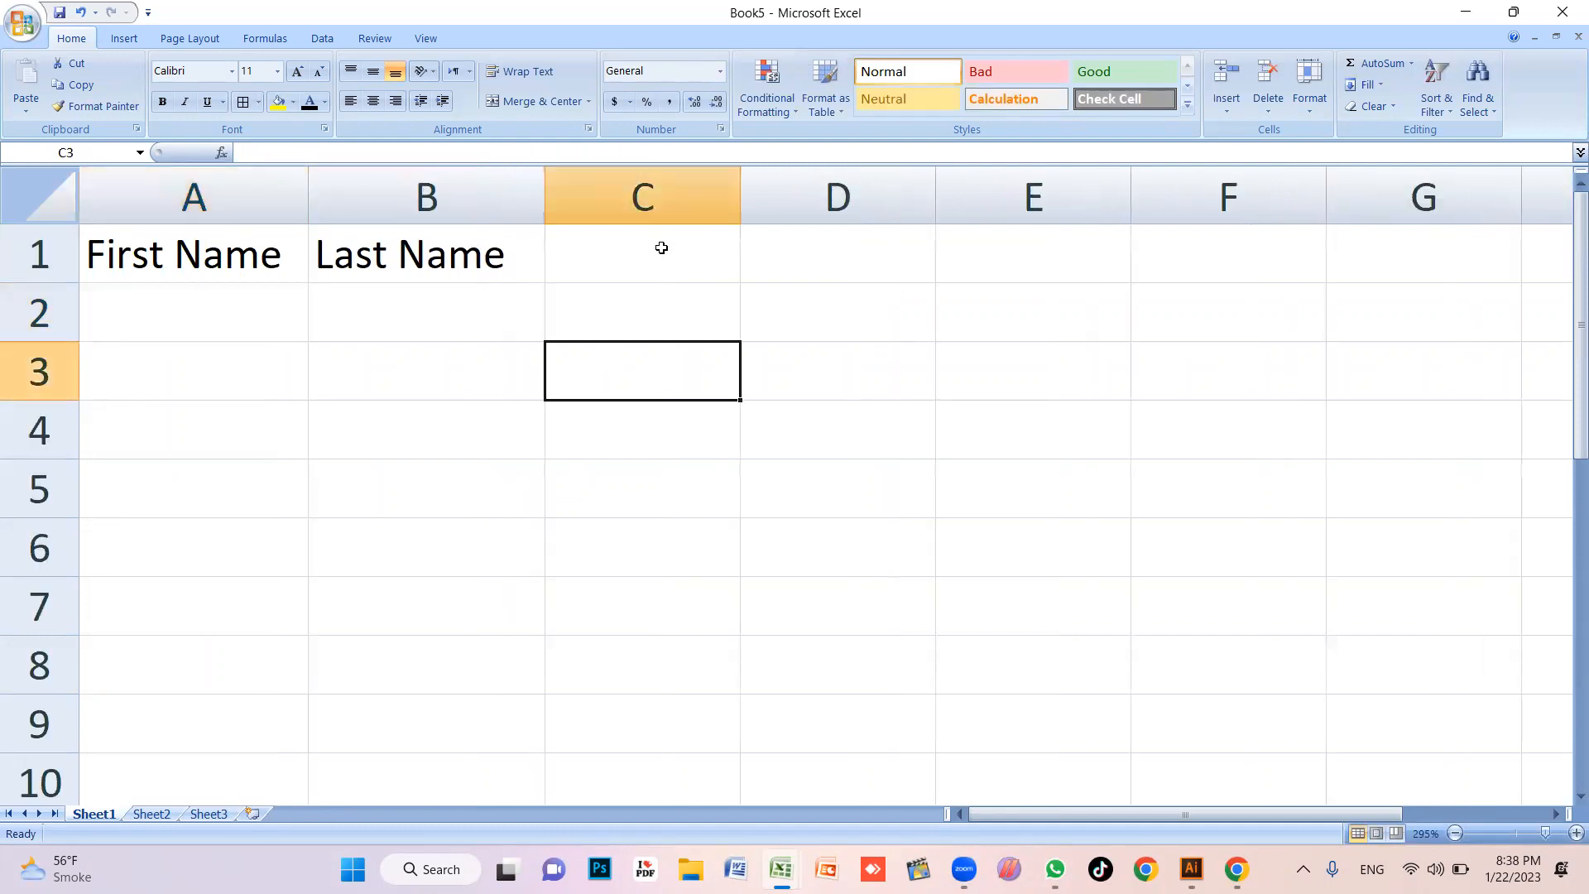
Widen column C and enter the header Full Name in C1
left_click(660, 249)
left_click_drag(740, 197, 818, 201)
type("Full Name")
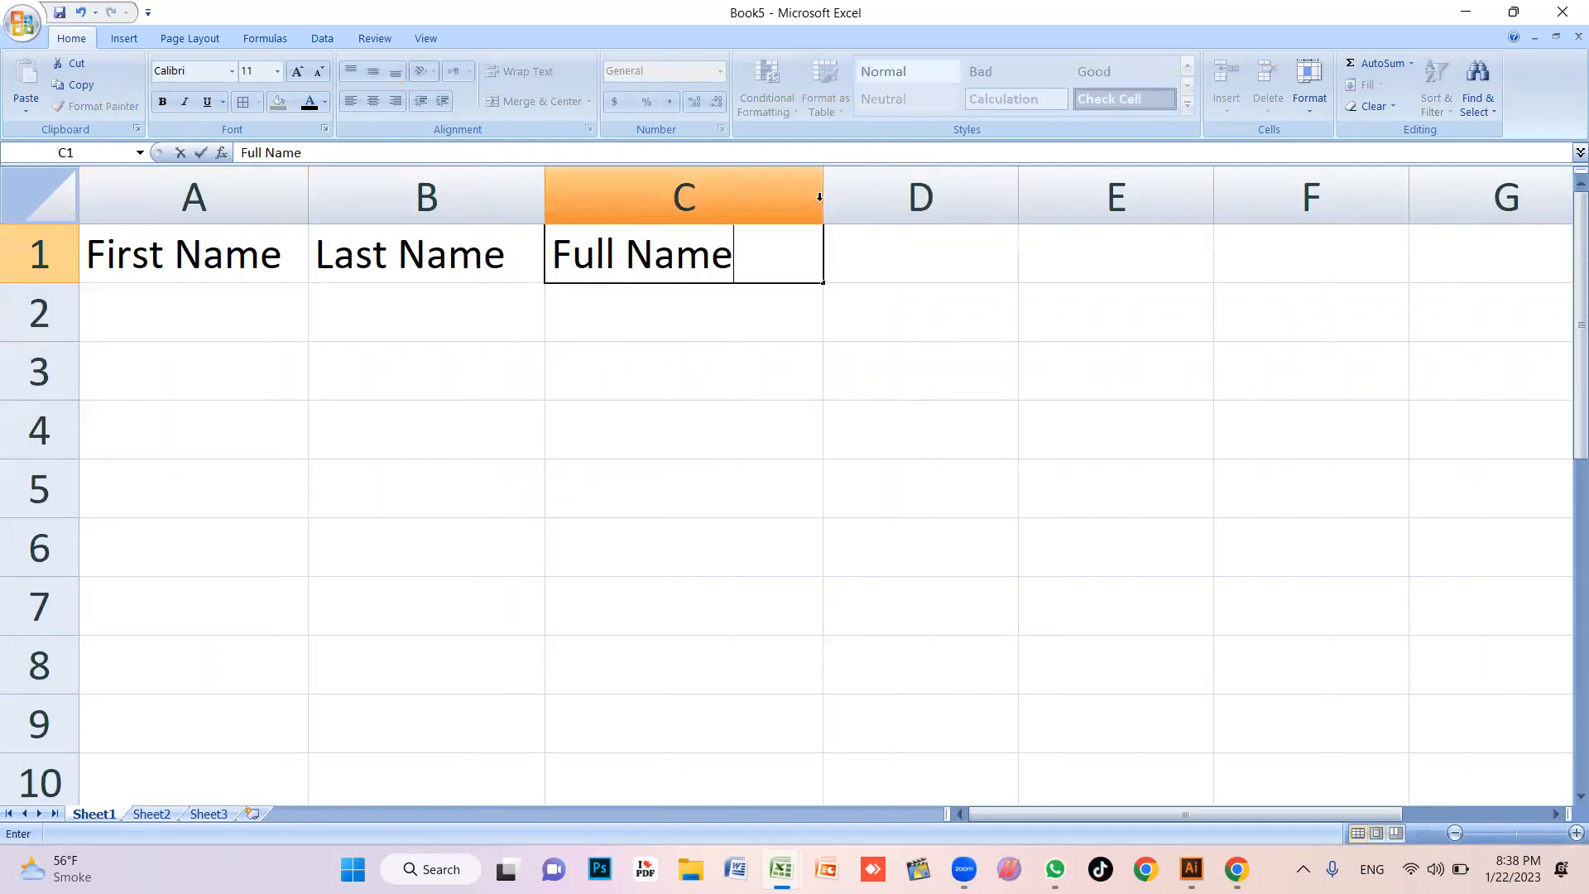
key("Return")
Enter the first and last names of two people in rows 2 and 3 of columns A and B
left_click(274, 312)
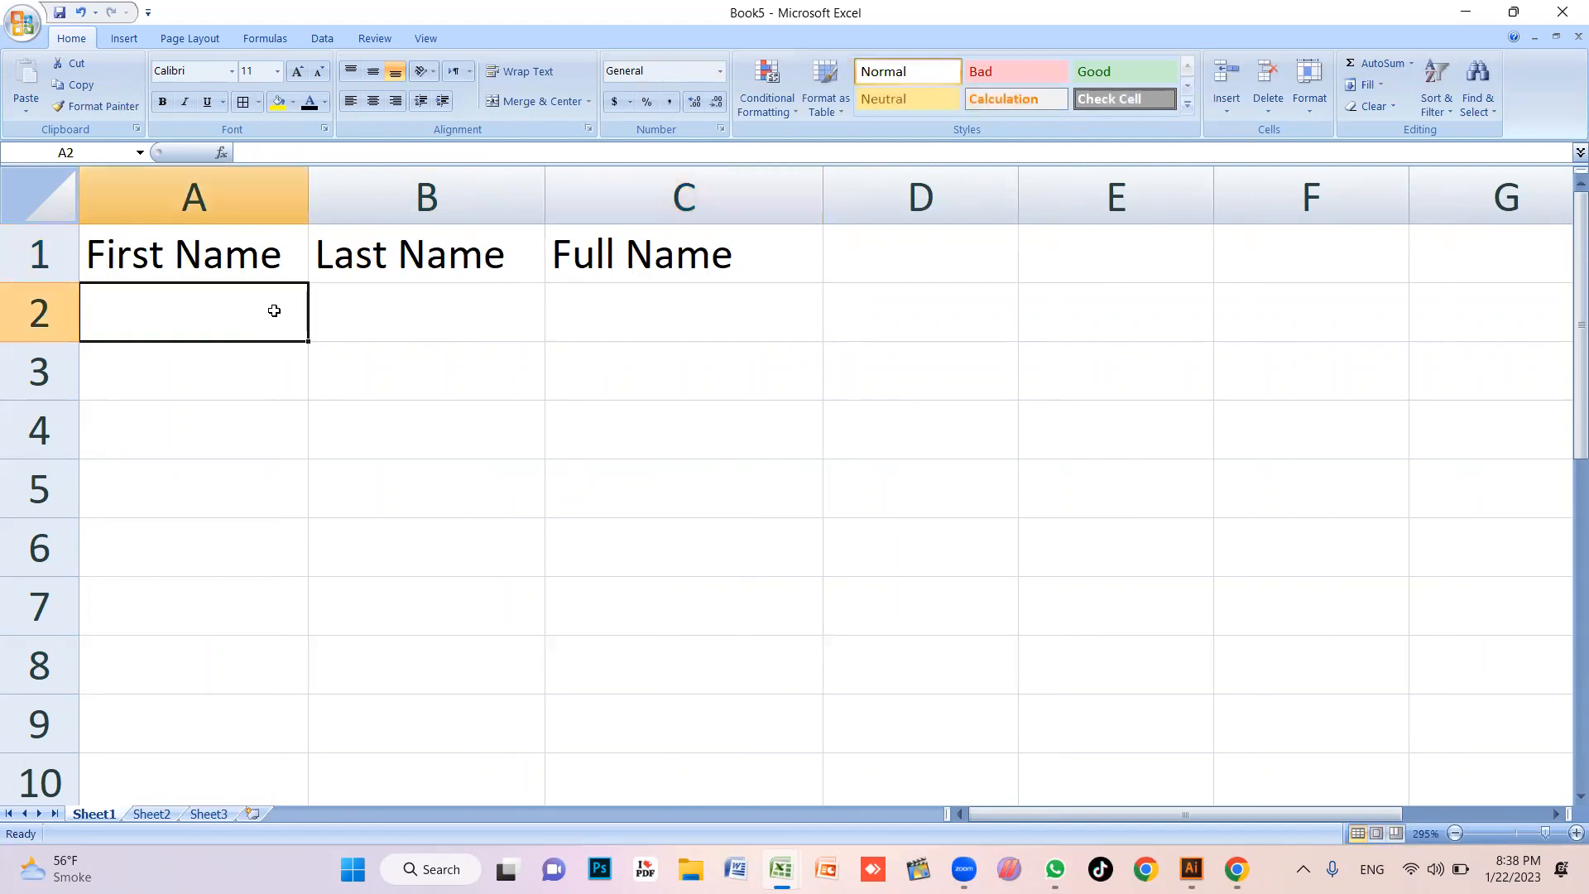
type("Ali")
key("Tab")
type("Raza")
key("Return")
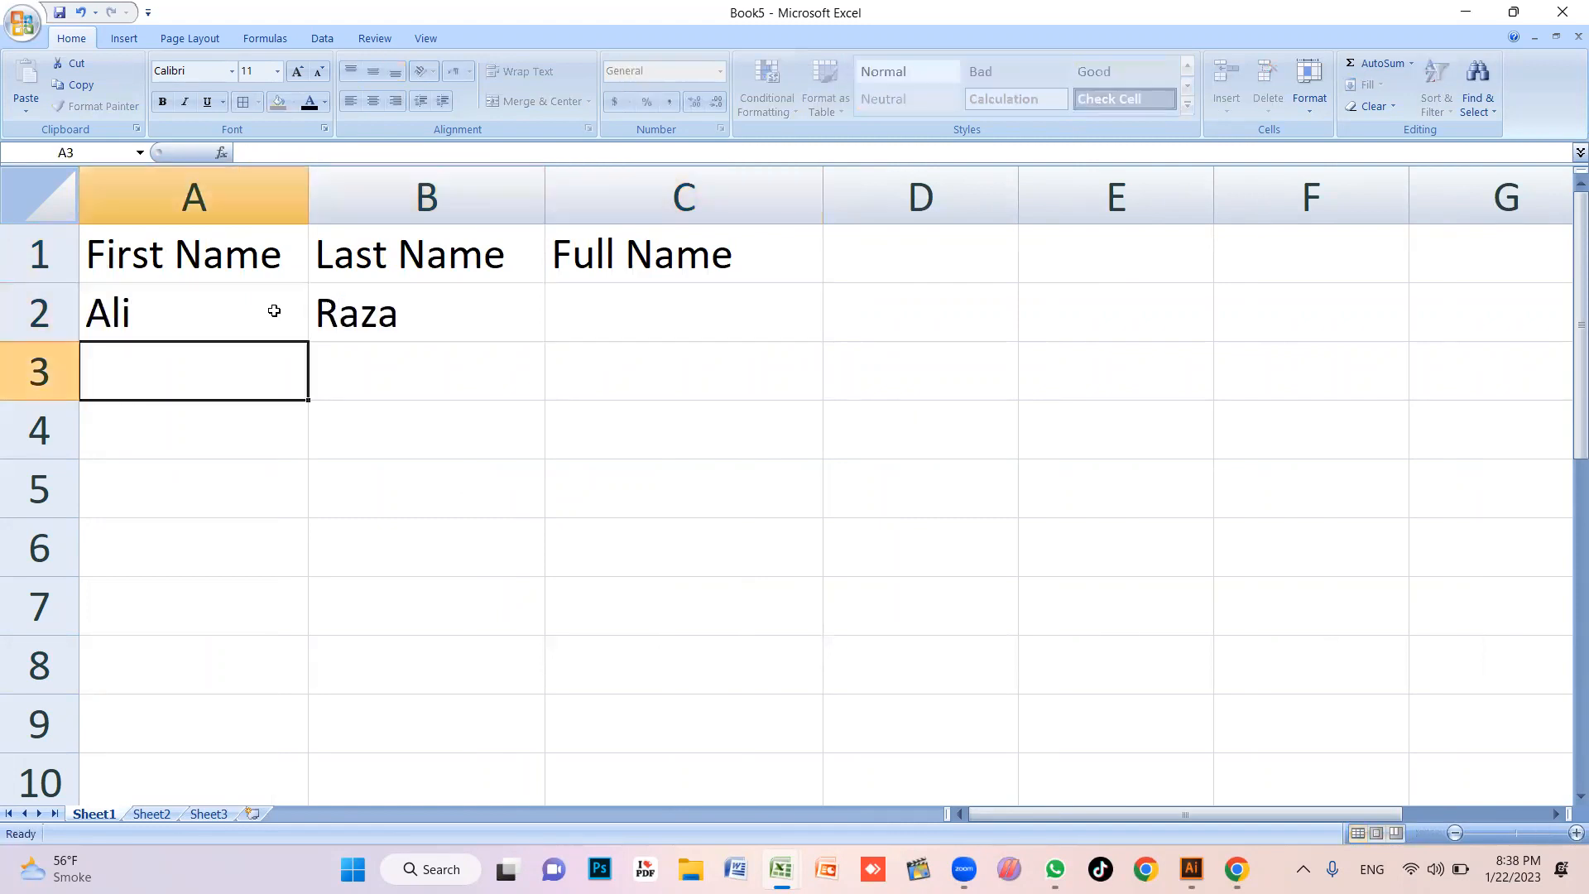
type("Mohsin")
key("Tab")
type("Ali")
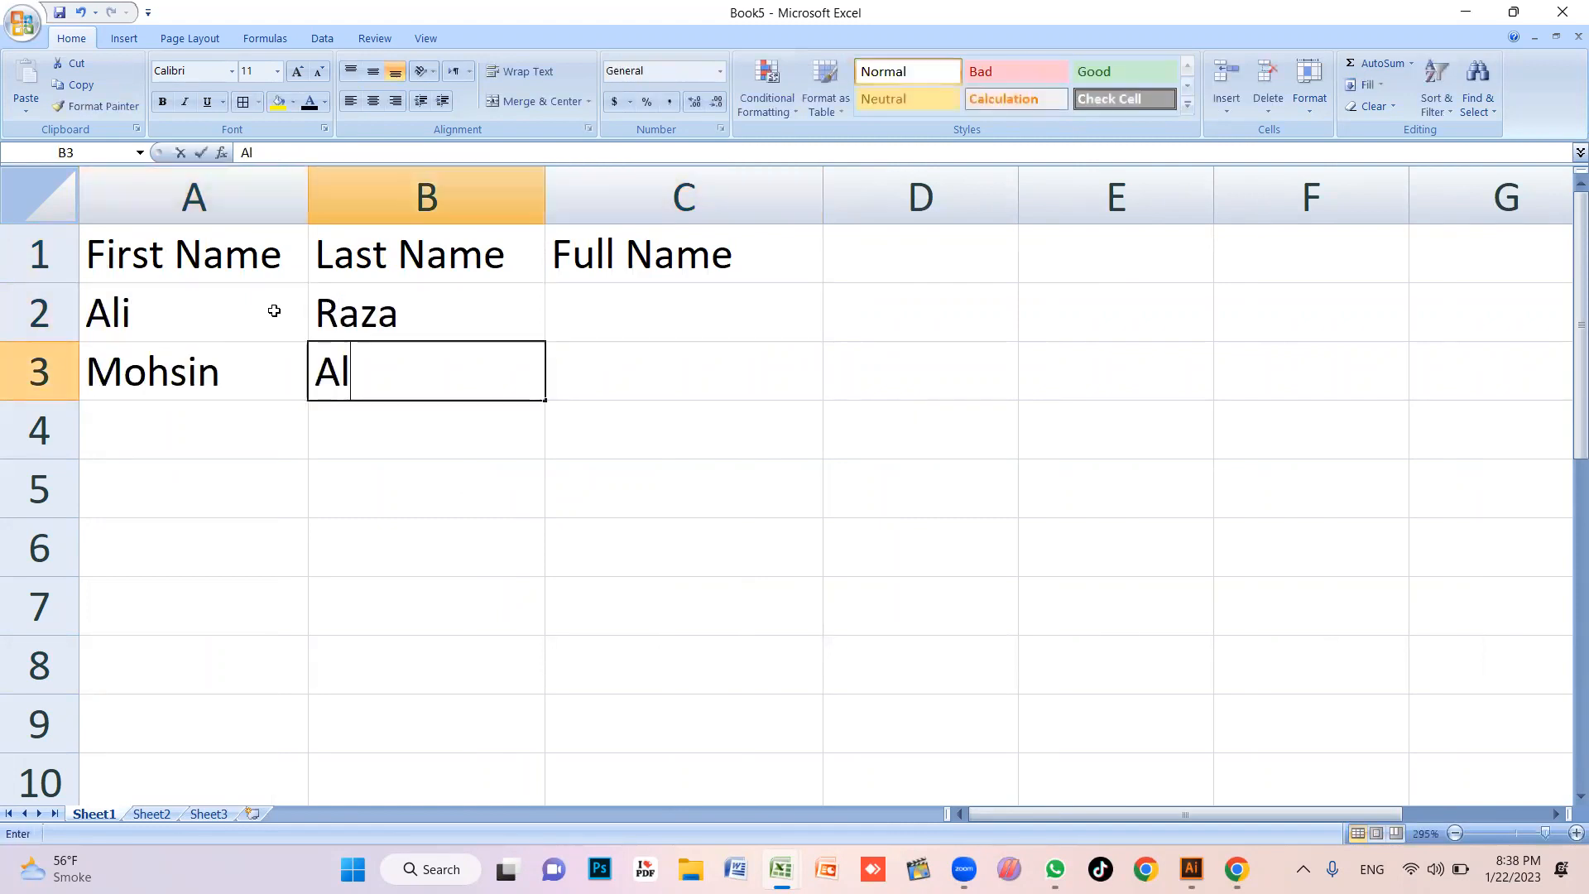
key("Return")
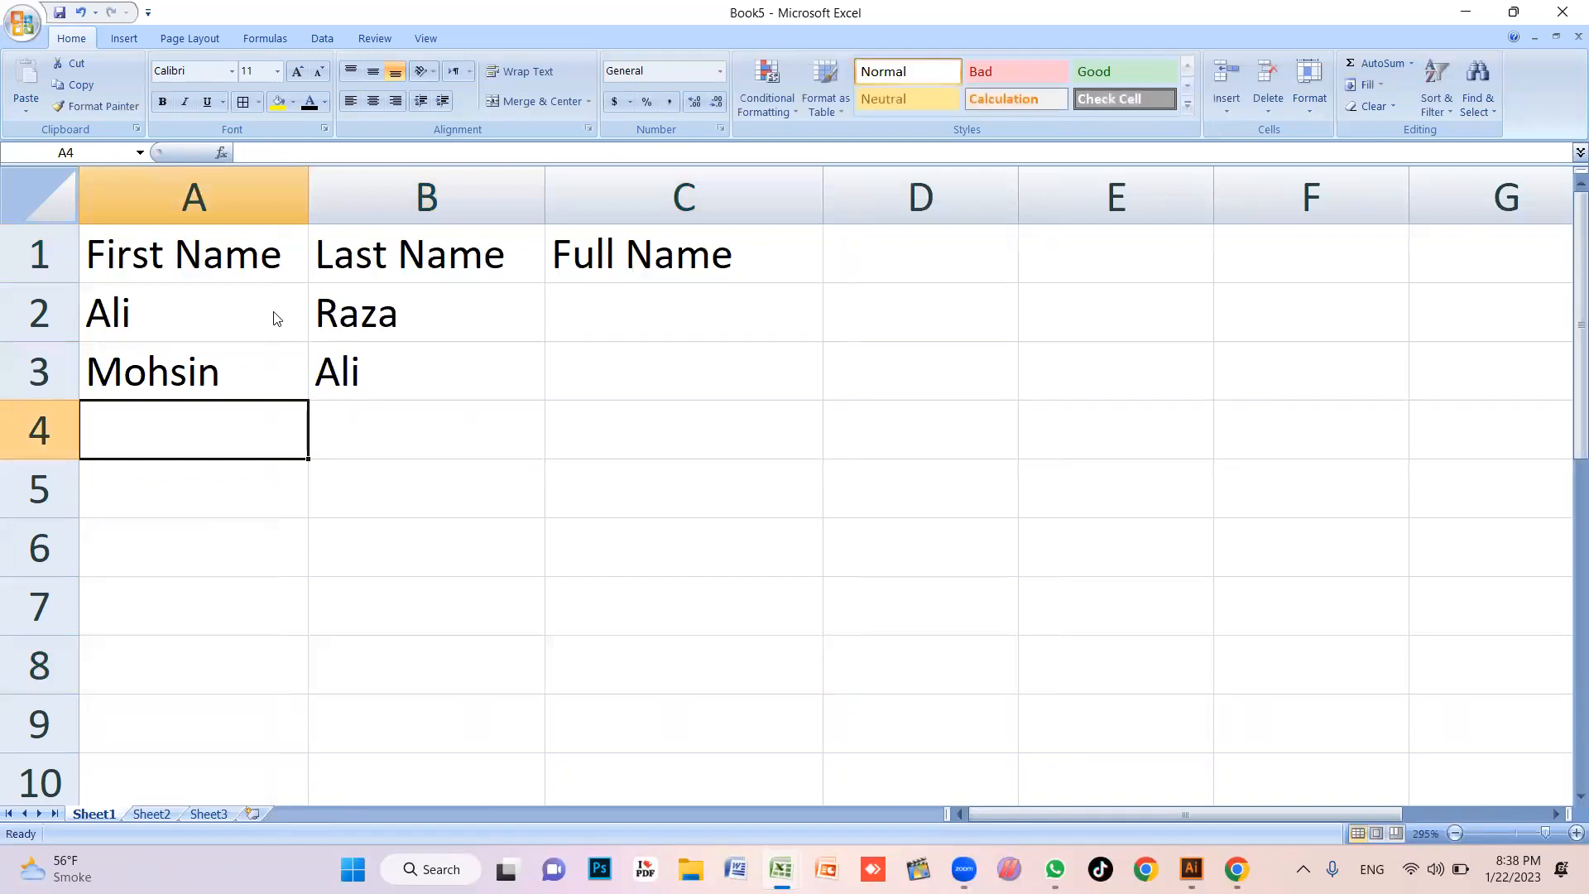
Enter the third person's first name in A4 and last name in B4
type("Dawee")
key("BackSpace")
key("BackSpace")
type("ood")
key("Tab")
type("A")
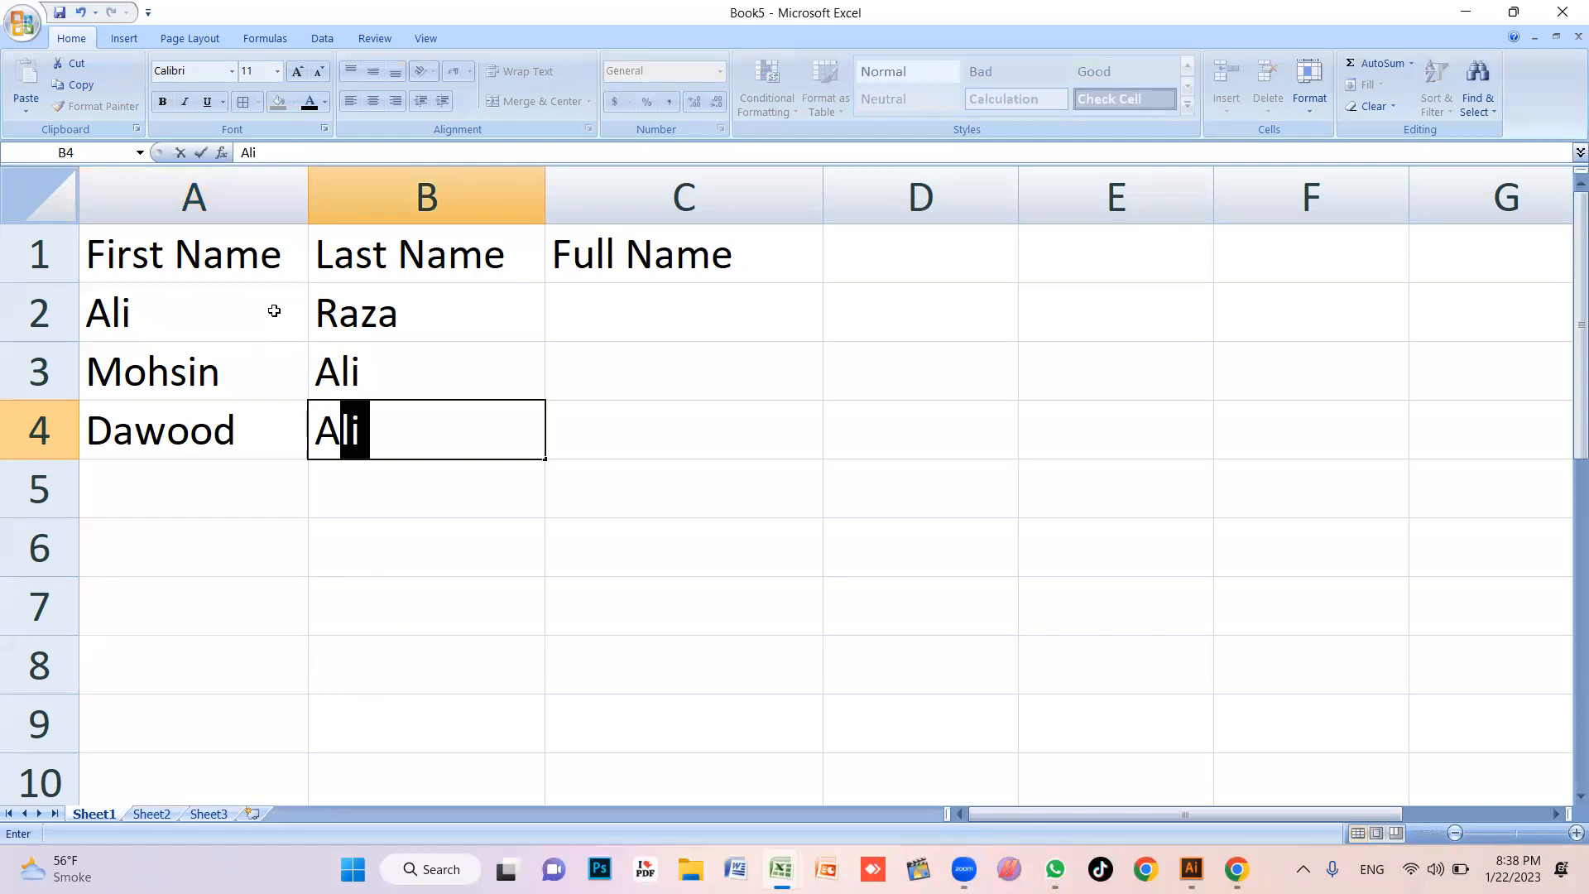
type("zeem")
key("Return")
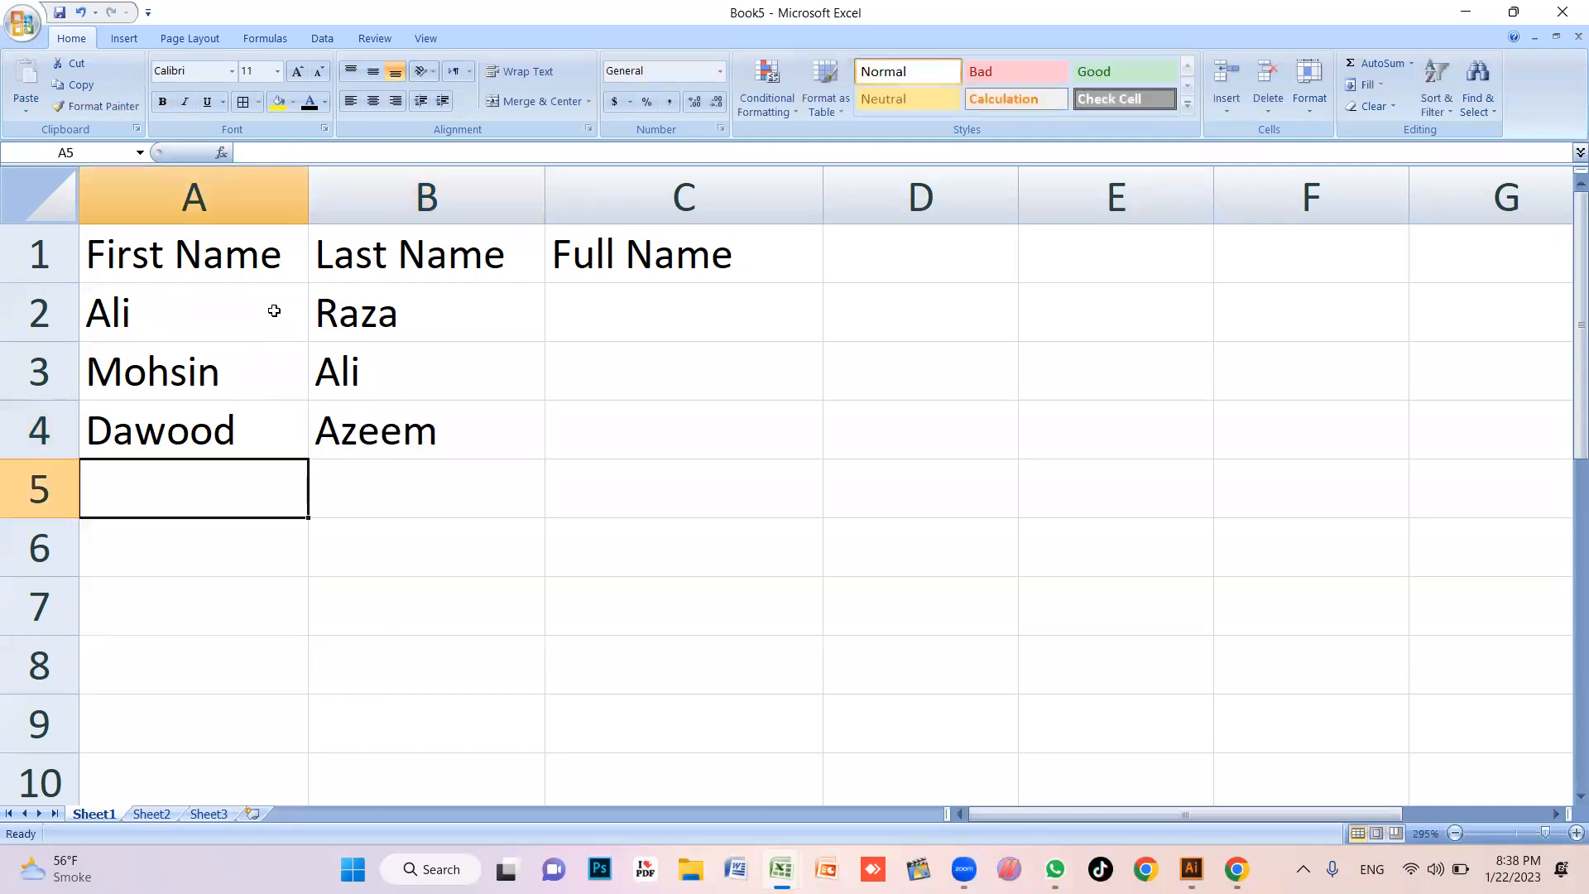
Join the first and last name in C2 with the formula =CONCATENATE(A2,B2)
left_click(648, 306)
left_click(389, 323)
left_click(623, 324)
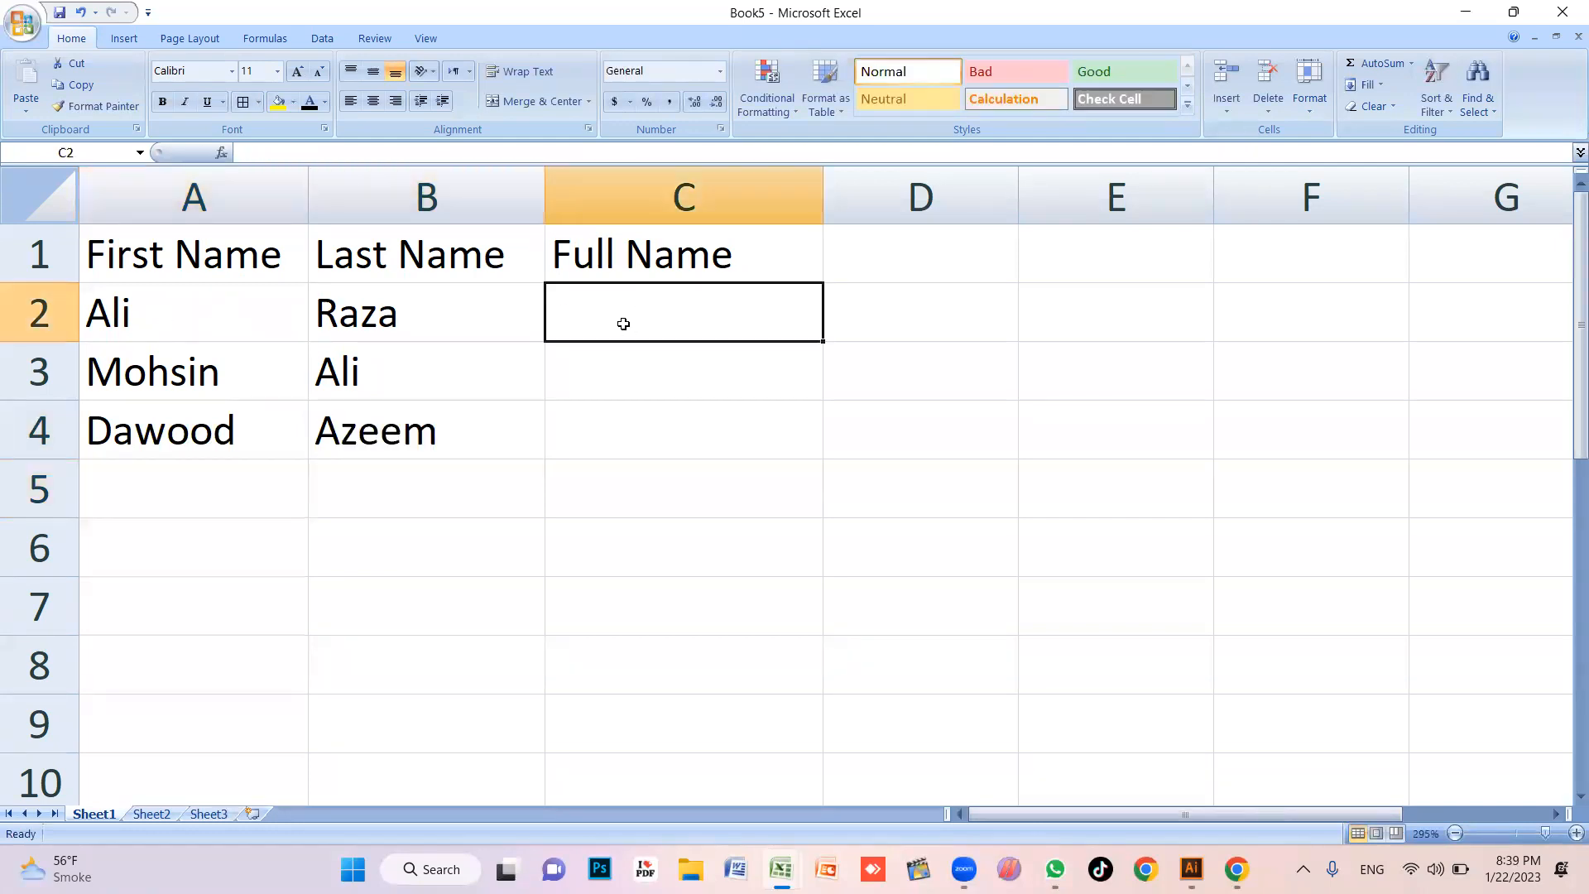
type("=")
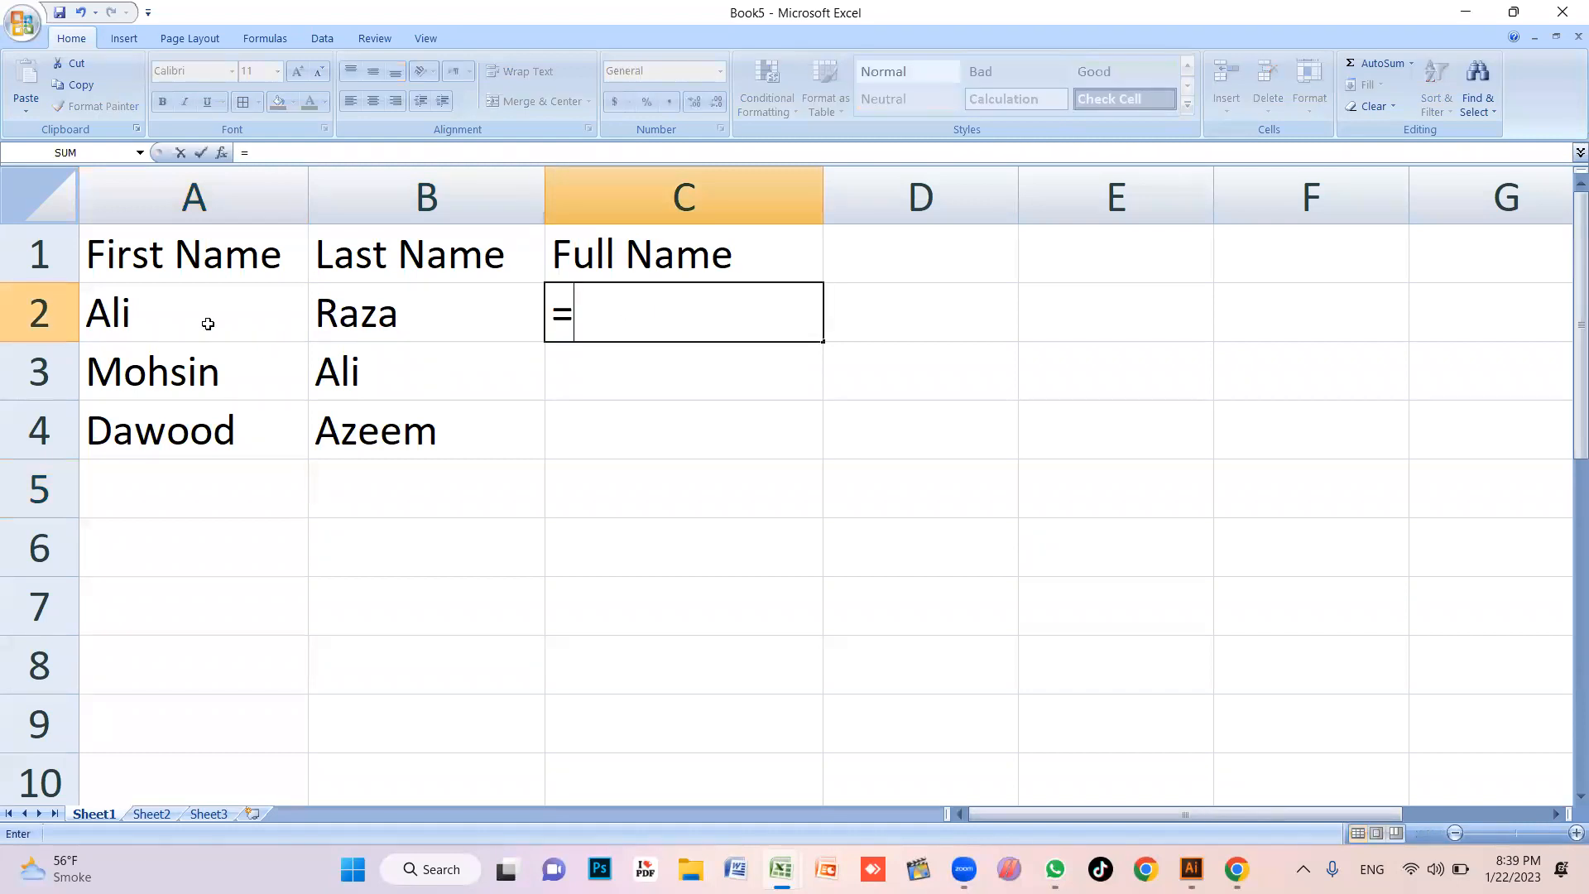
type("con")
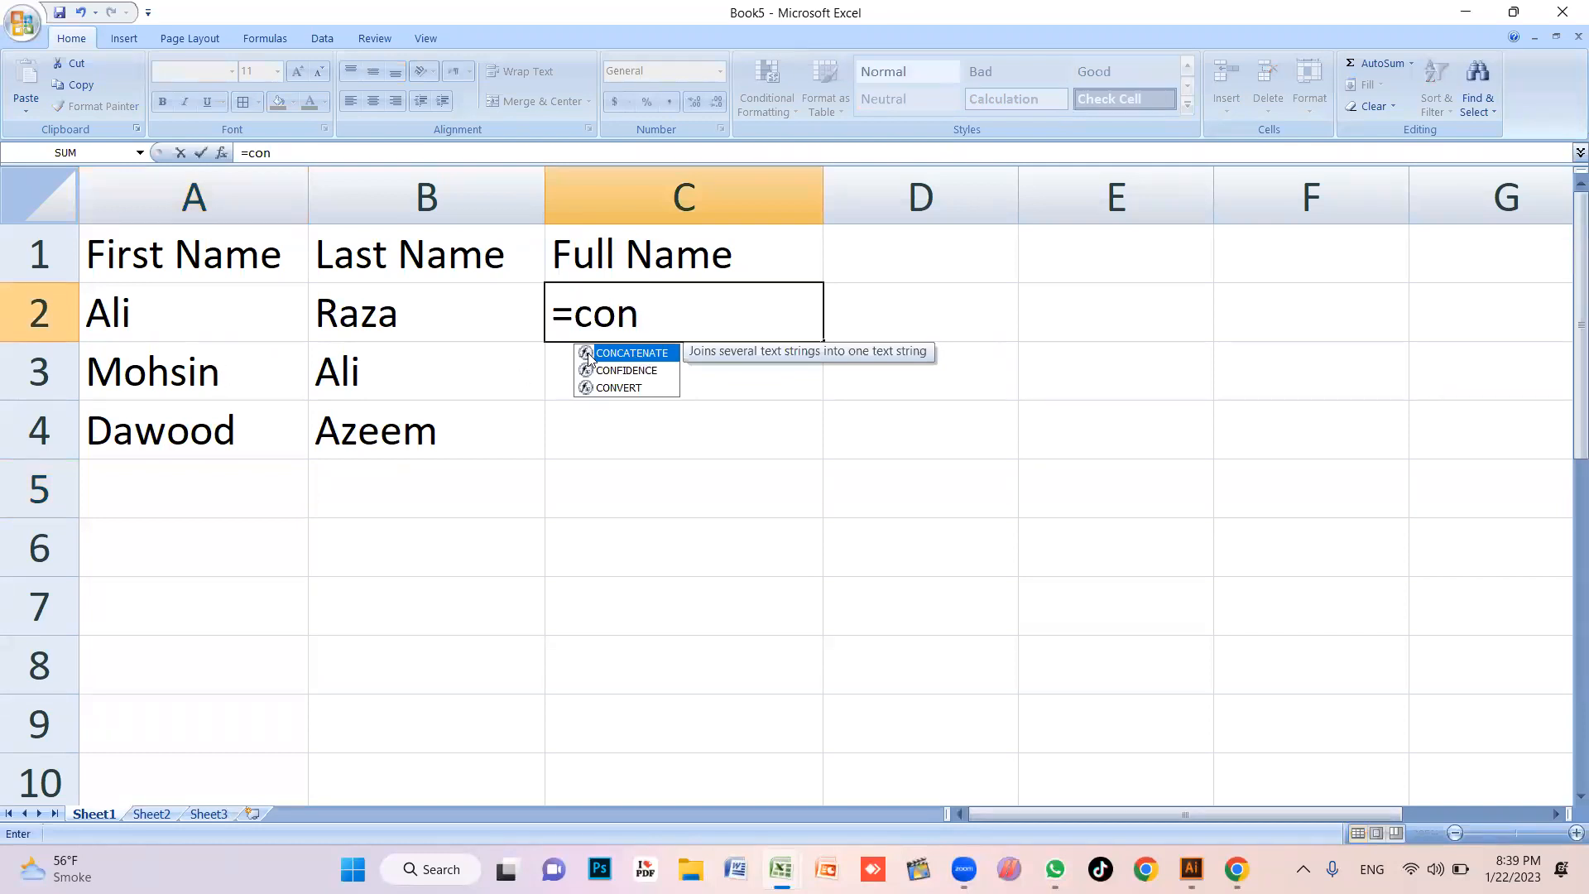
double_click(615, 360)
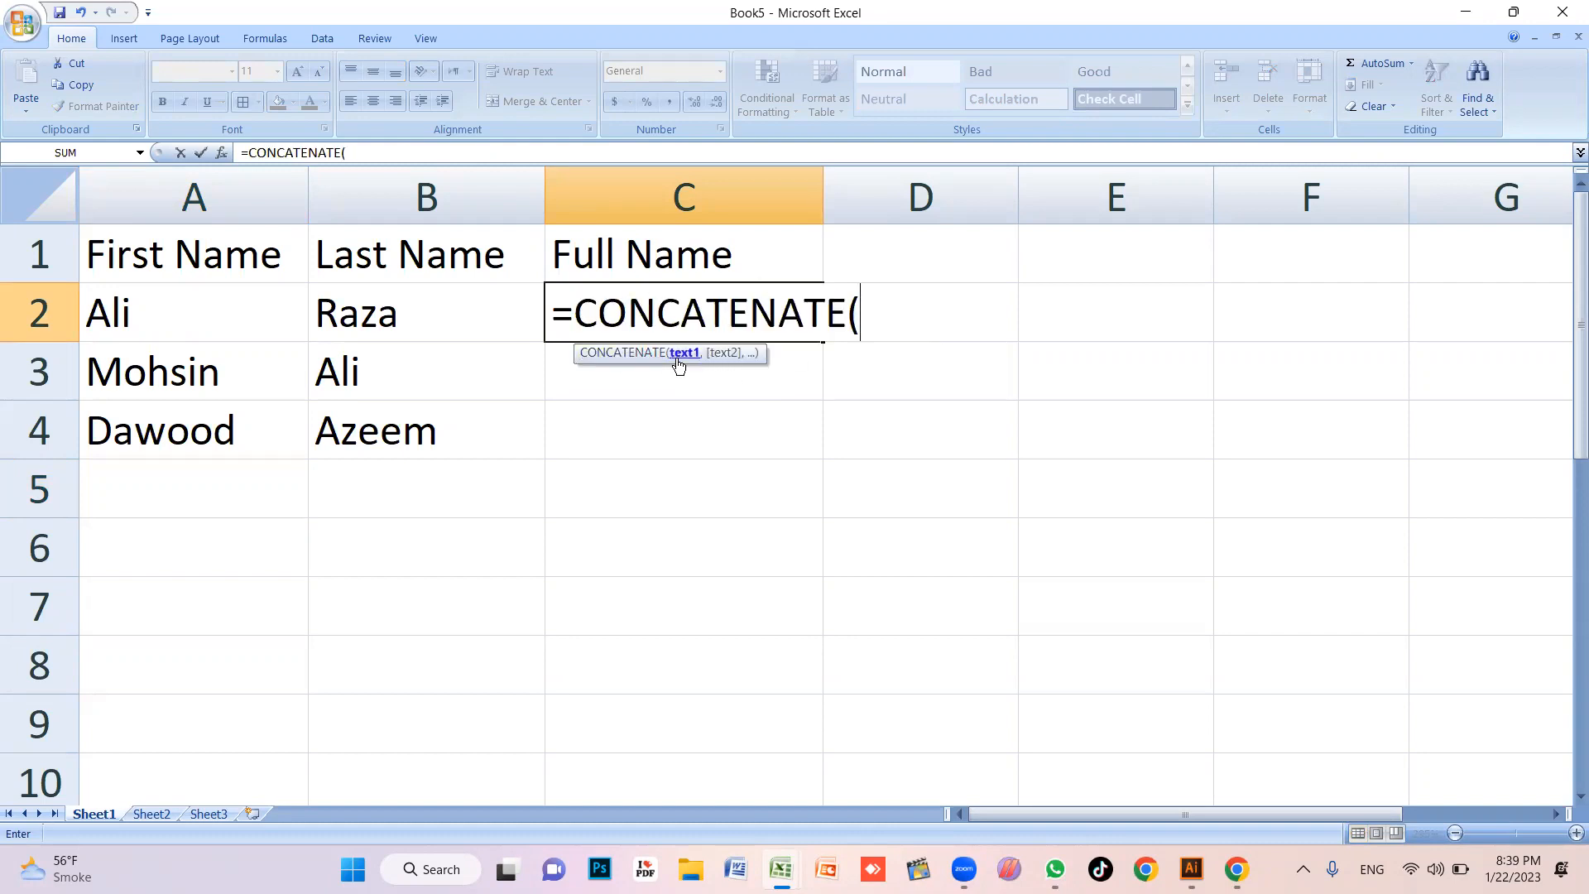
left_click(213, 325)
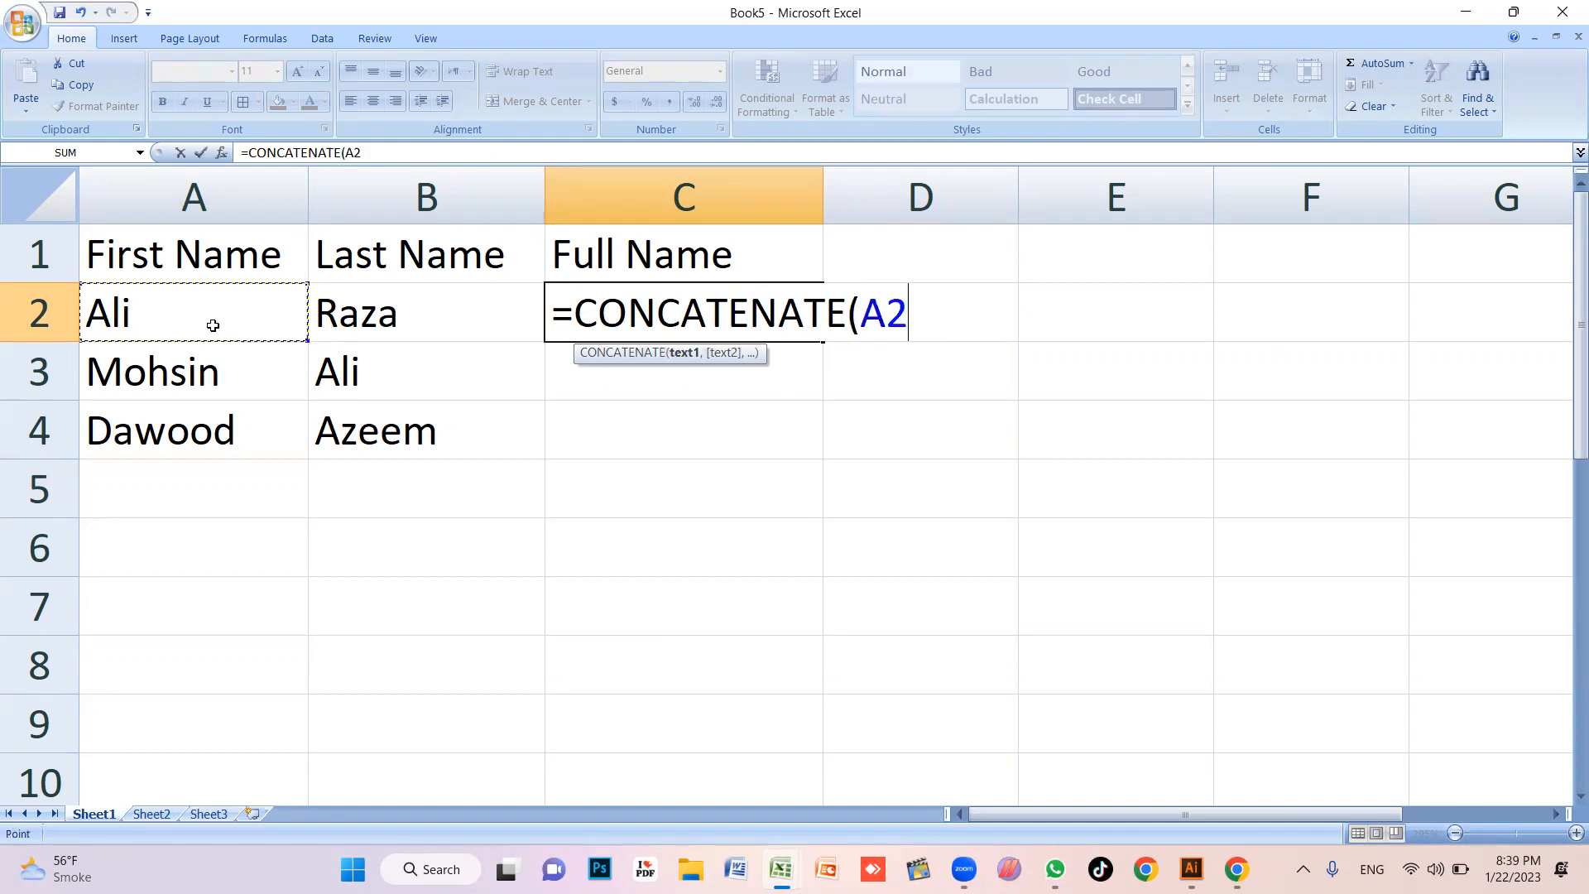
type(",")
left_click(423, 311)
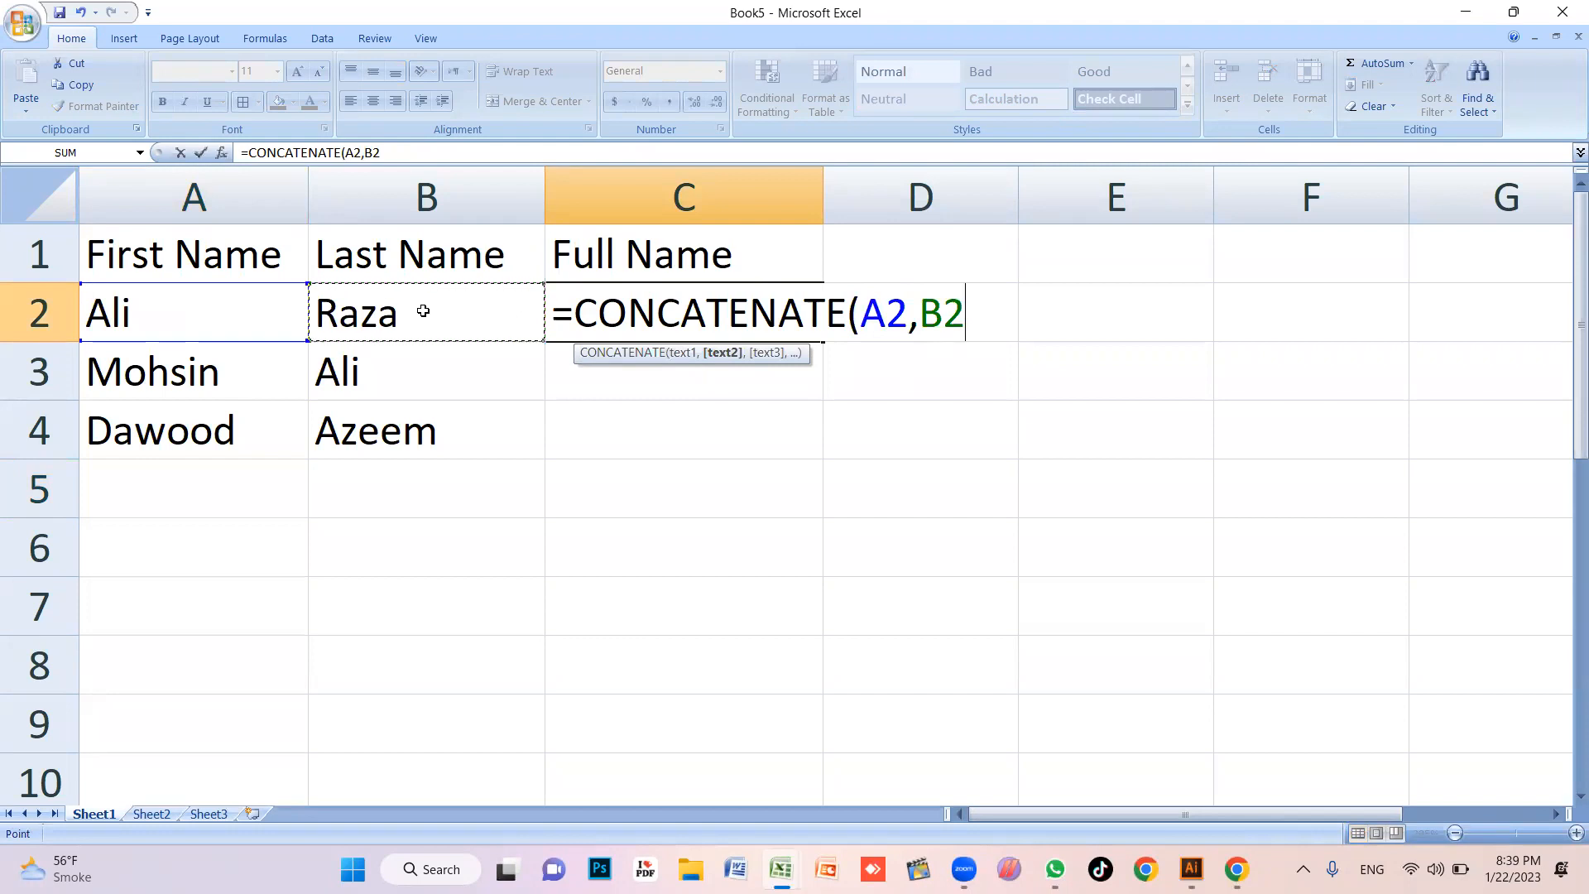
key("Return")
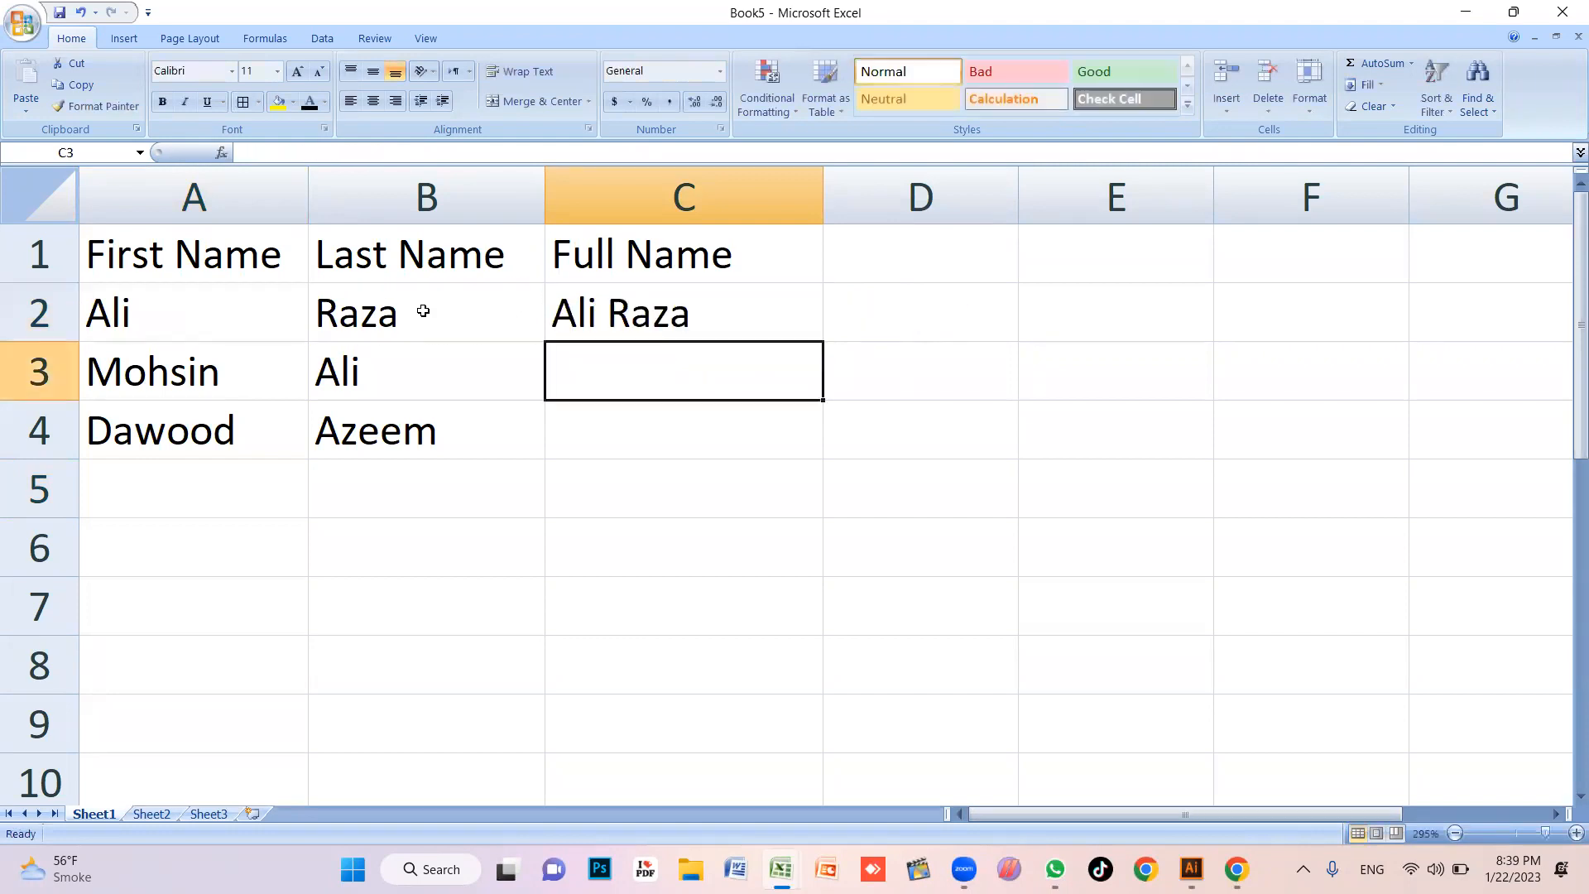
Fill the CONCATENATE formula from C2 down to C4 and widen column C to about 14.3 so the full names fit
left_click(653, 323)
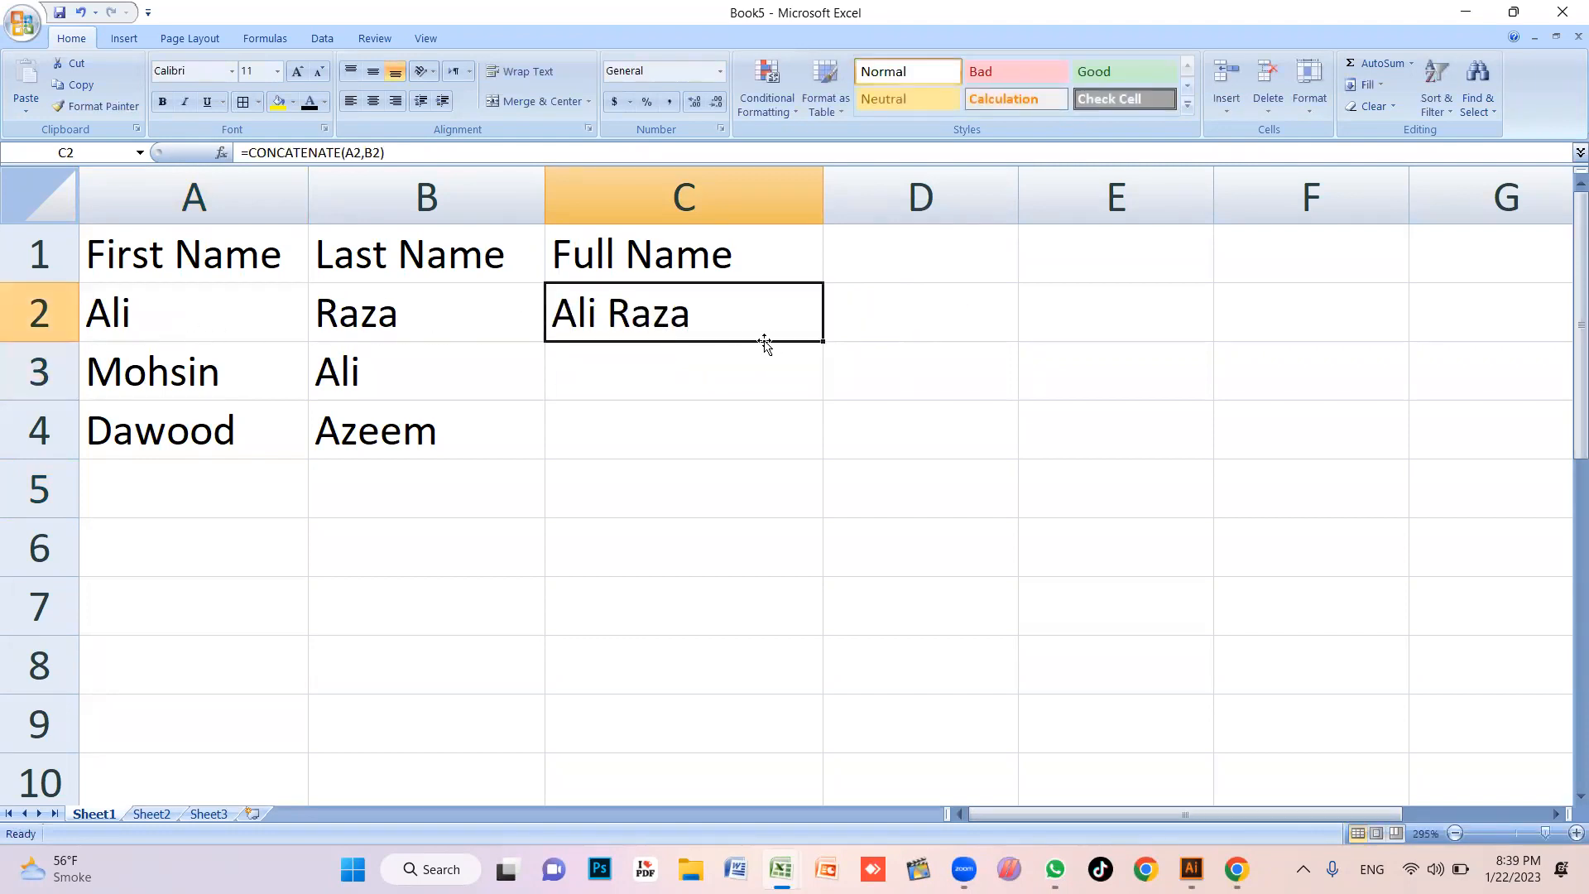
left_click_drag(824, 346, 827, 434)
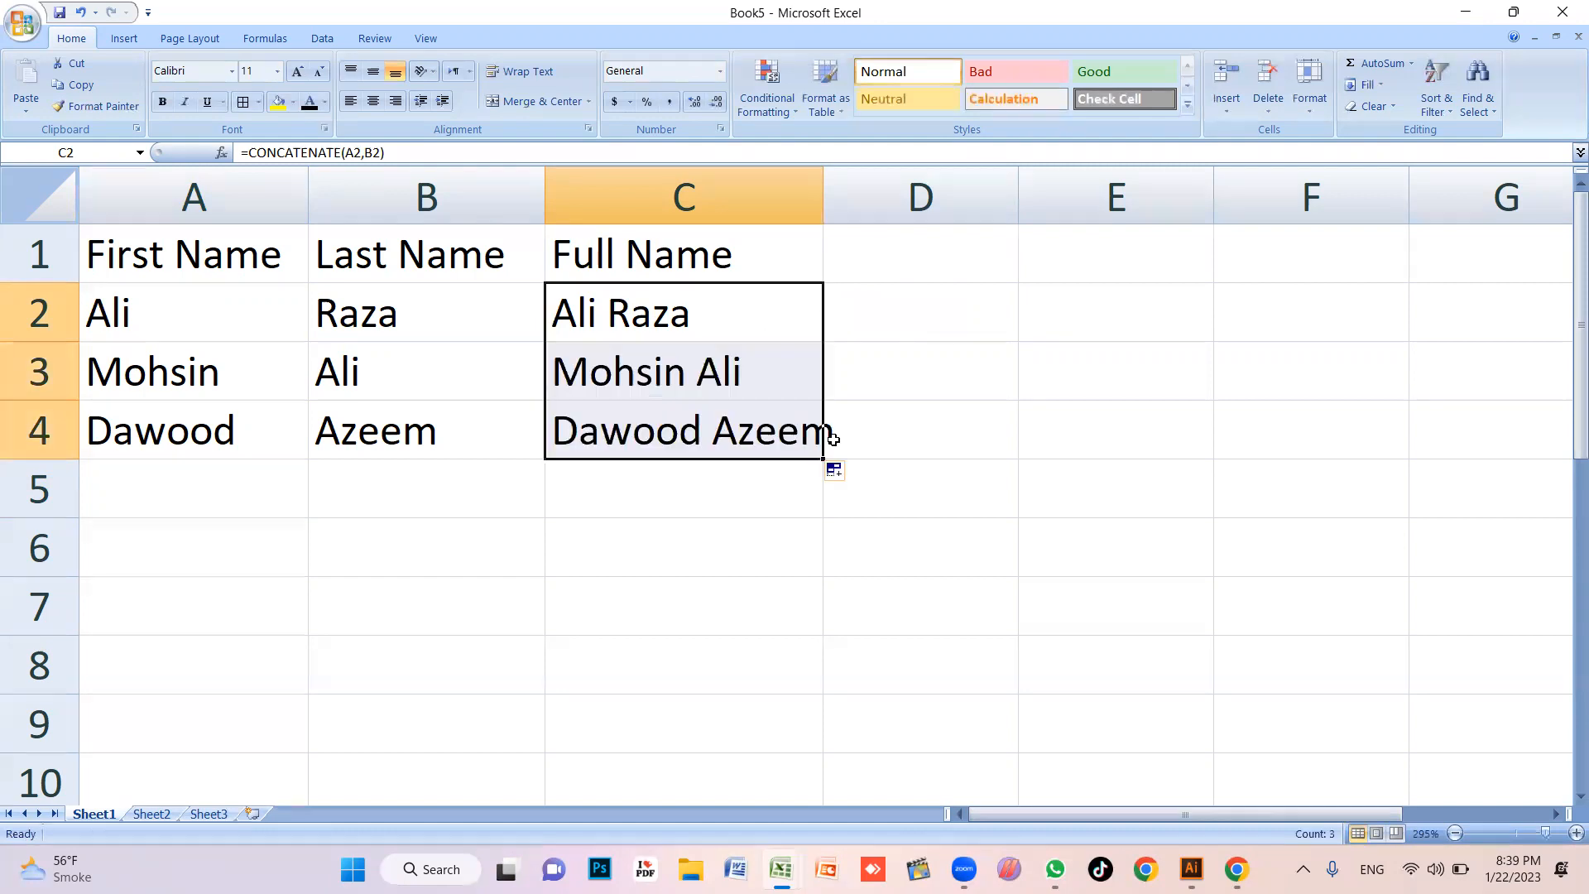
left_click(703, 557)
left_click_drag(822, 206, 877, 207)
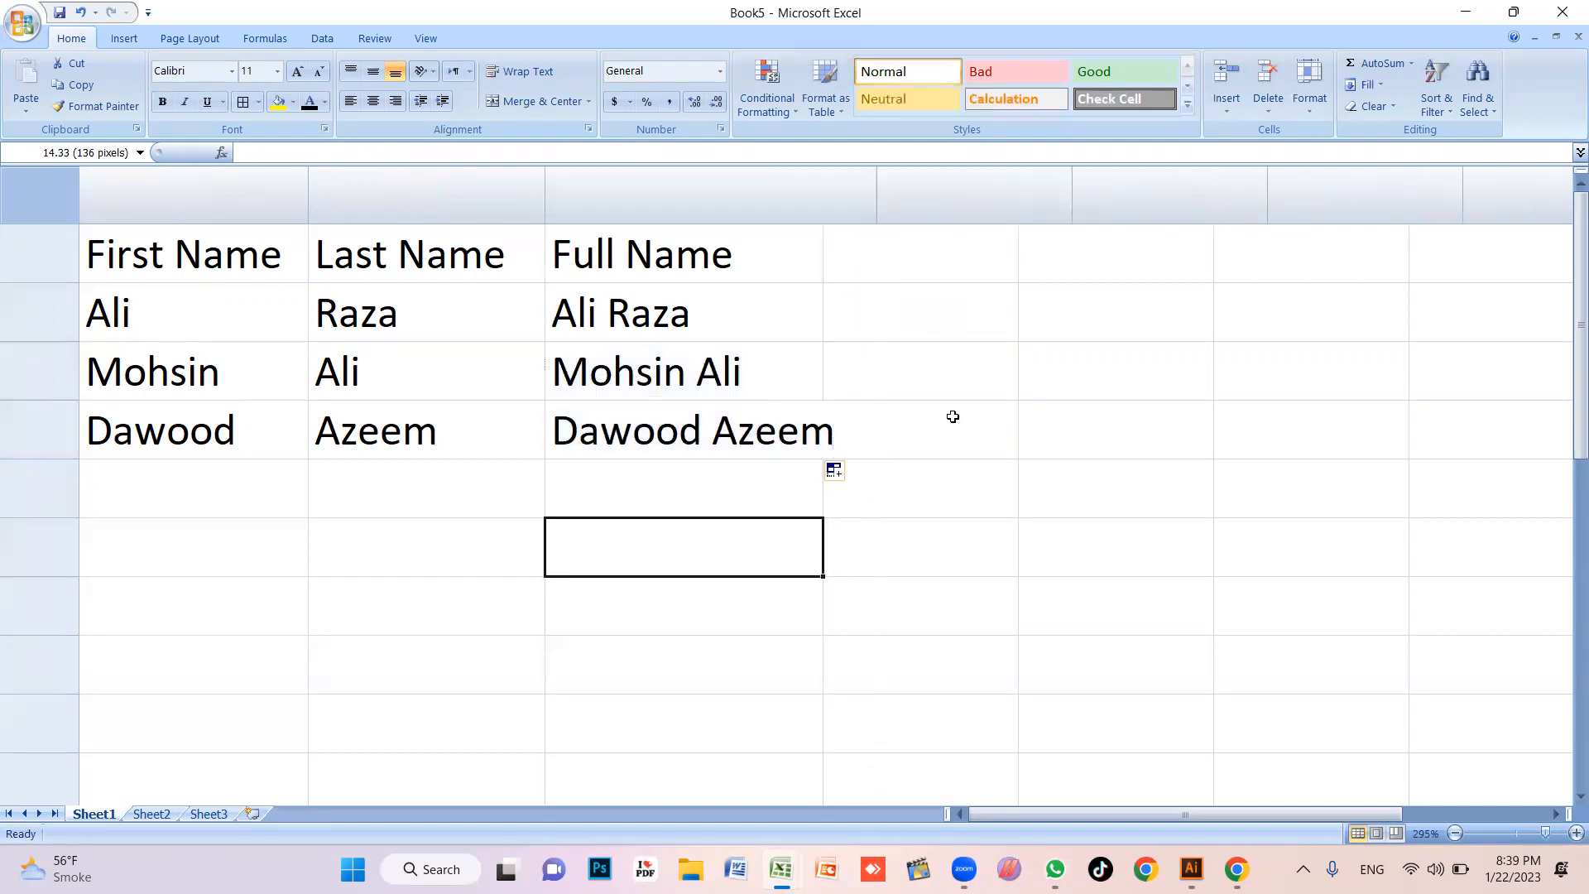
left_click(949, 417)
left_click(528, 484)
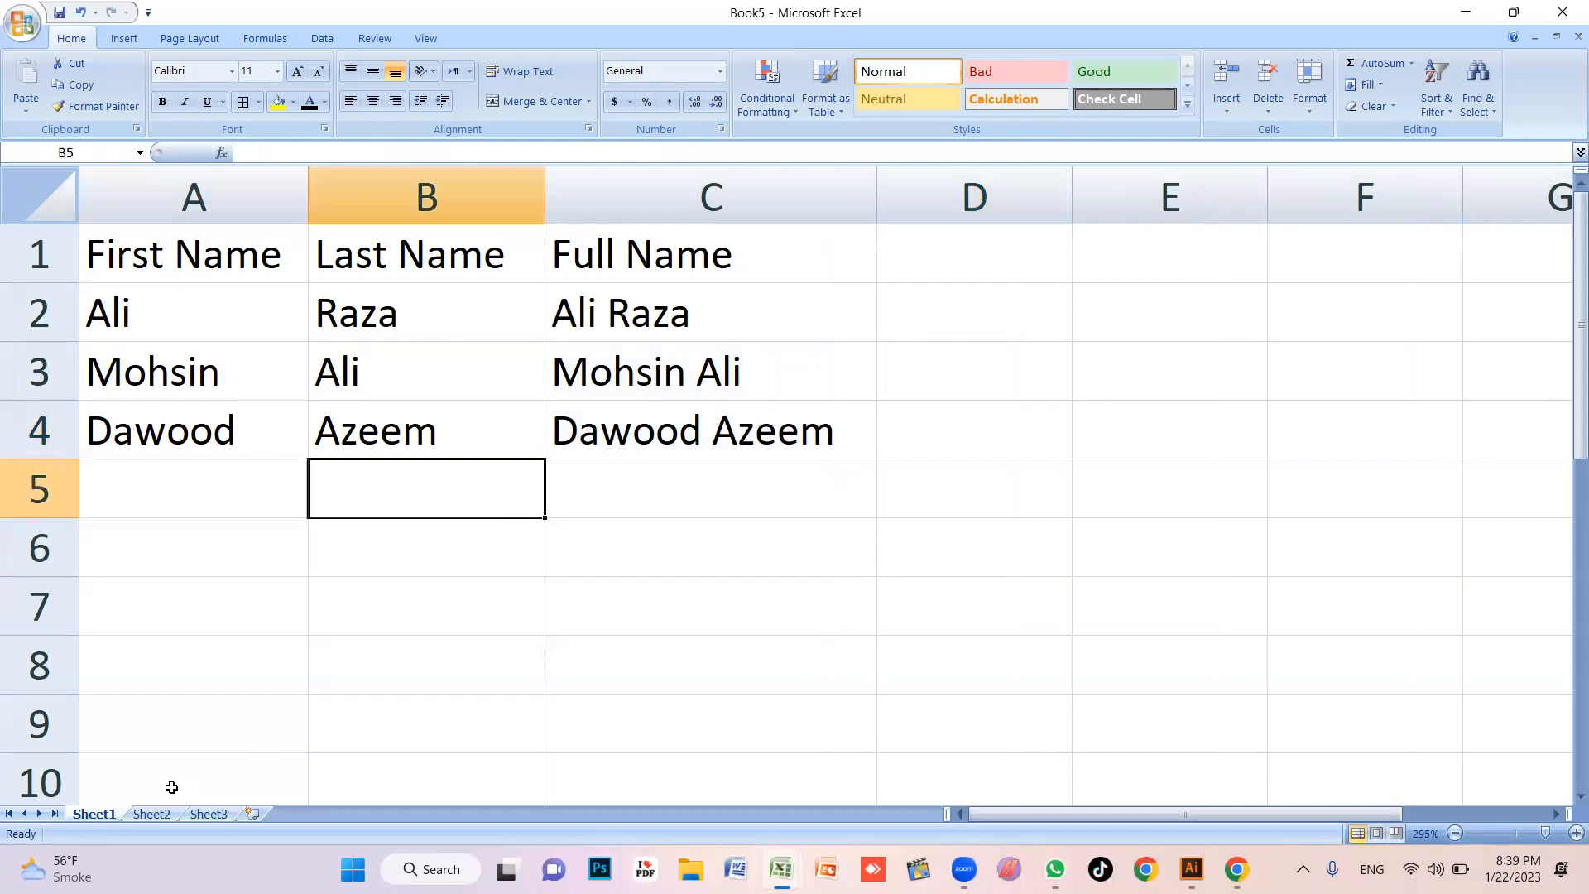
Rename the Sheet1 worksheet as Concatenate
left_click(100, 814)
key("BackSpace")
key("BackSpace")
key("BackSpace")
key("BackSpace")
key("BackSpace")
key("BackSpace")
type("Co")
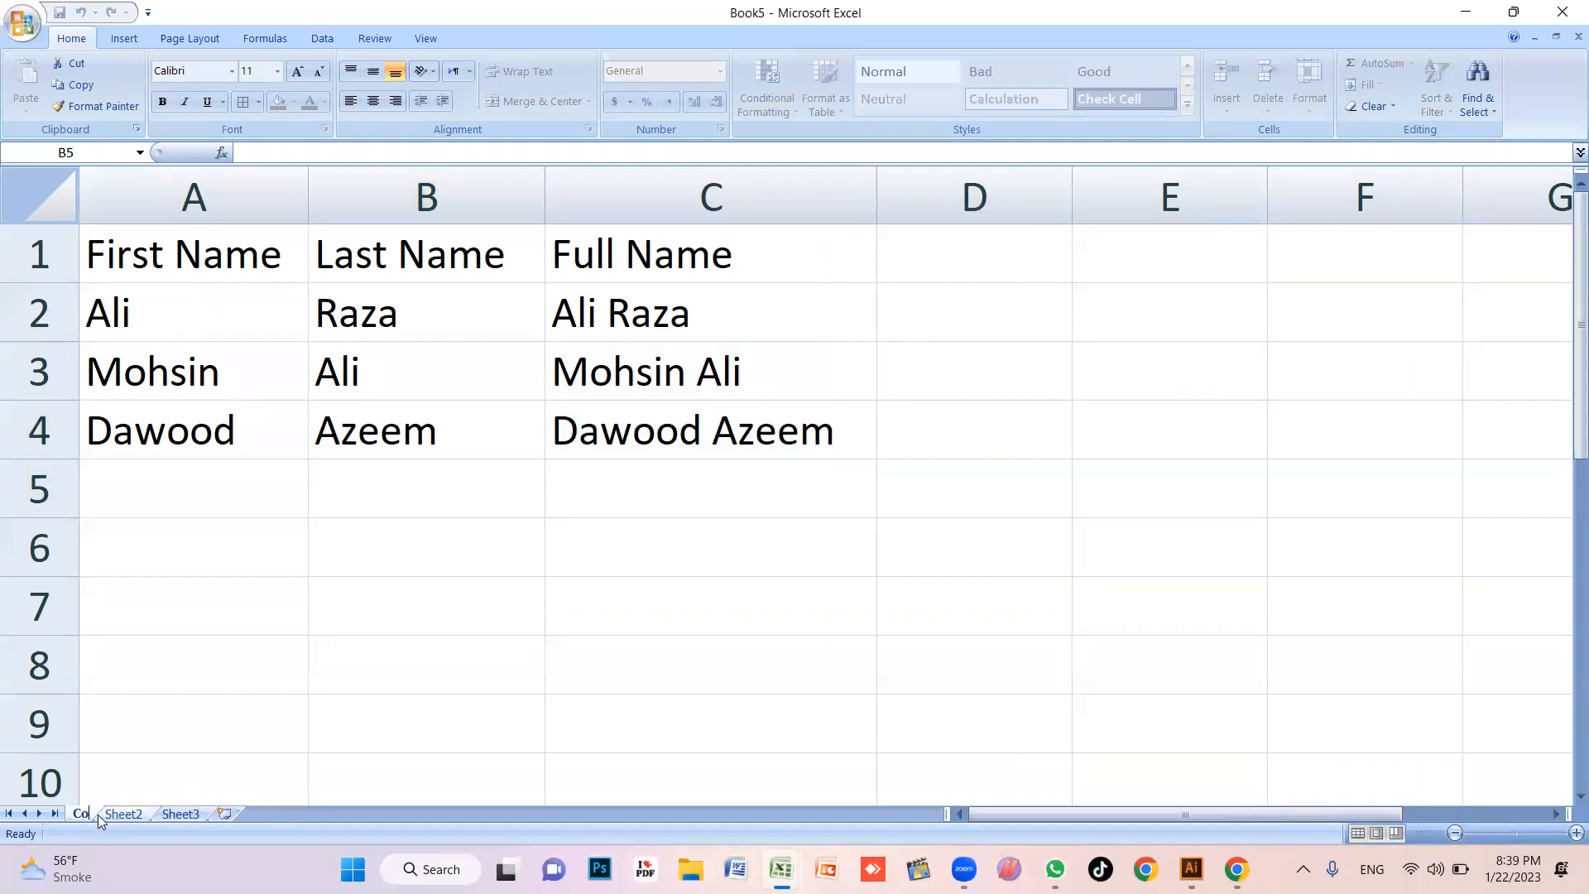
type("ncatenate")
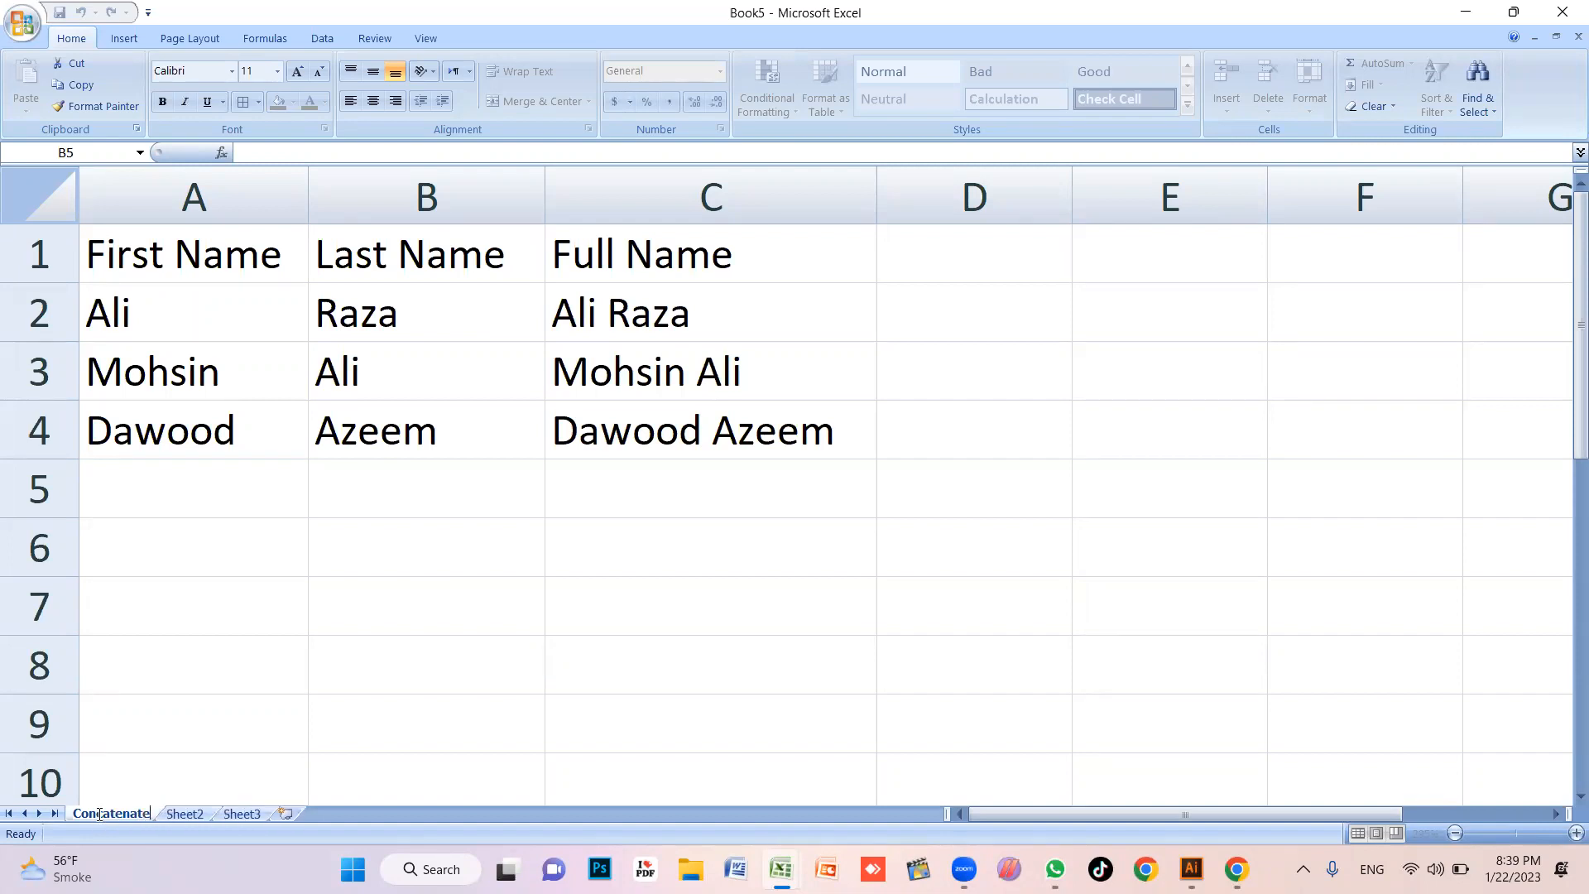
key("Return")
left_click(406, 674)
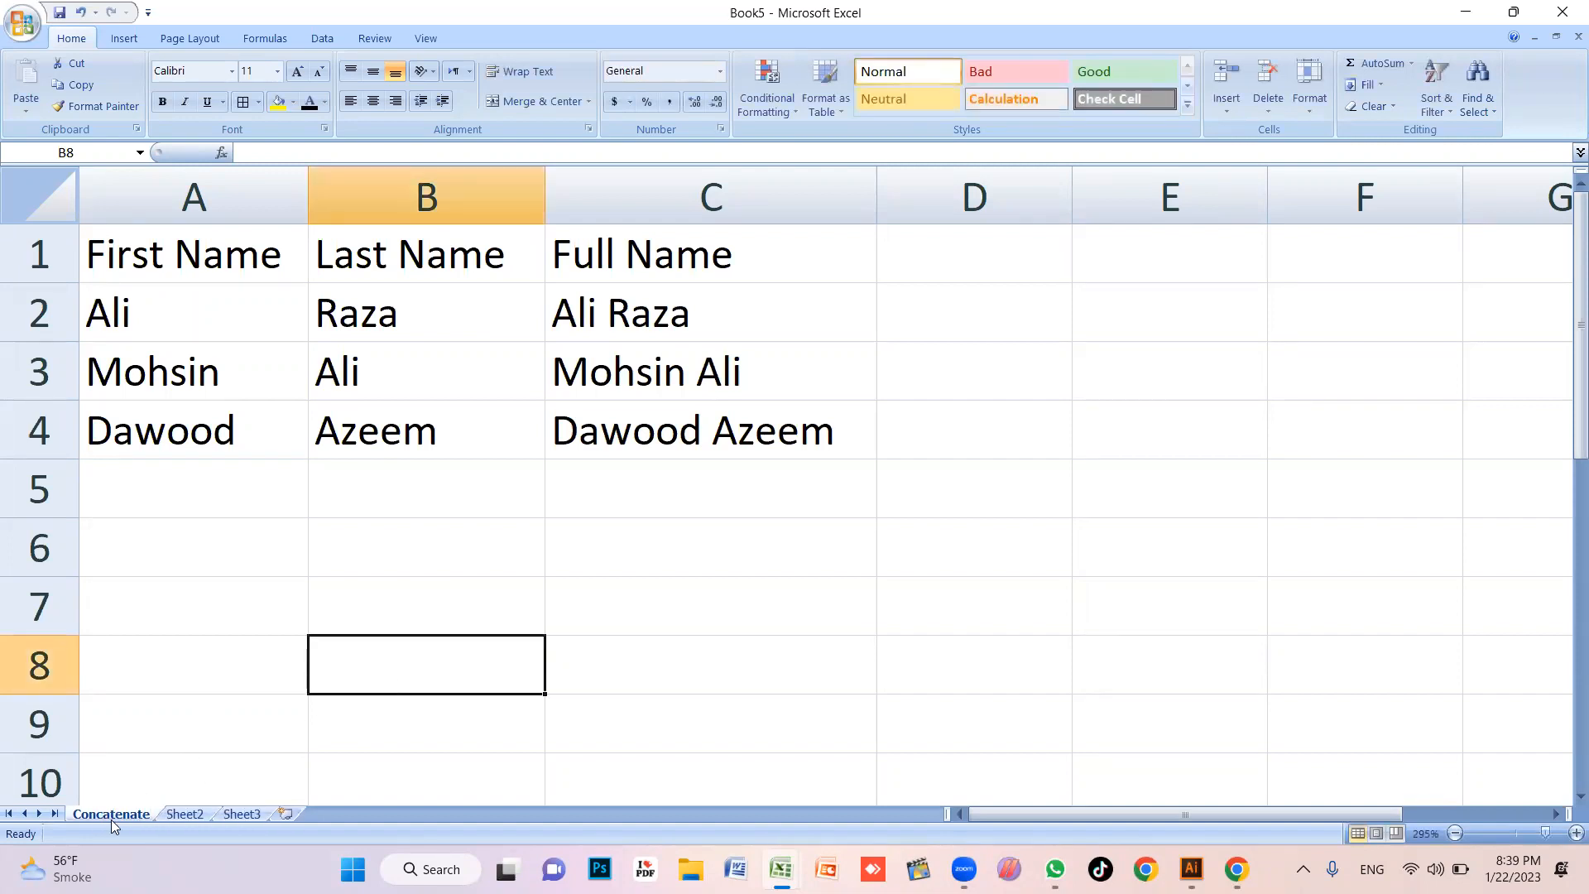
Rename the Sheet2 worksheet as Trim
left_click(187, 814)
double_click(190, 816)
type("Trip")
key("Return")
double_click(190, 815)
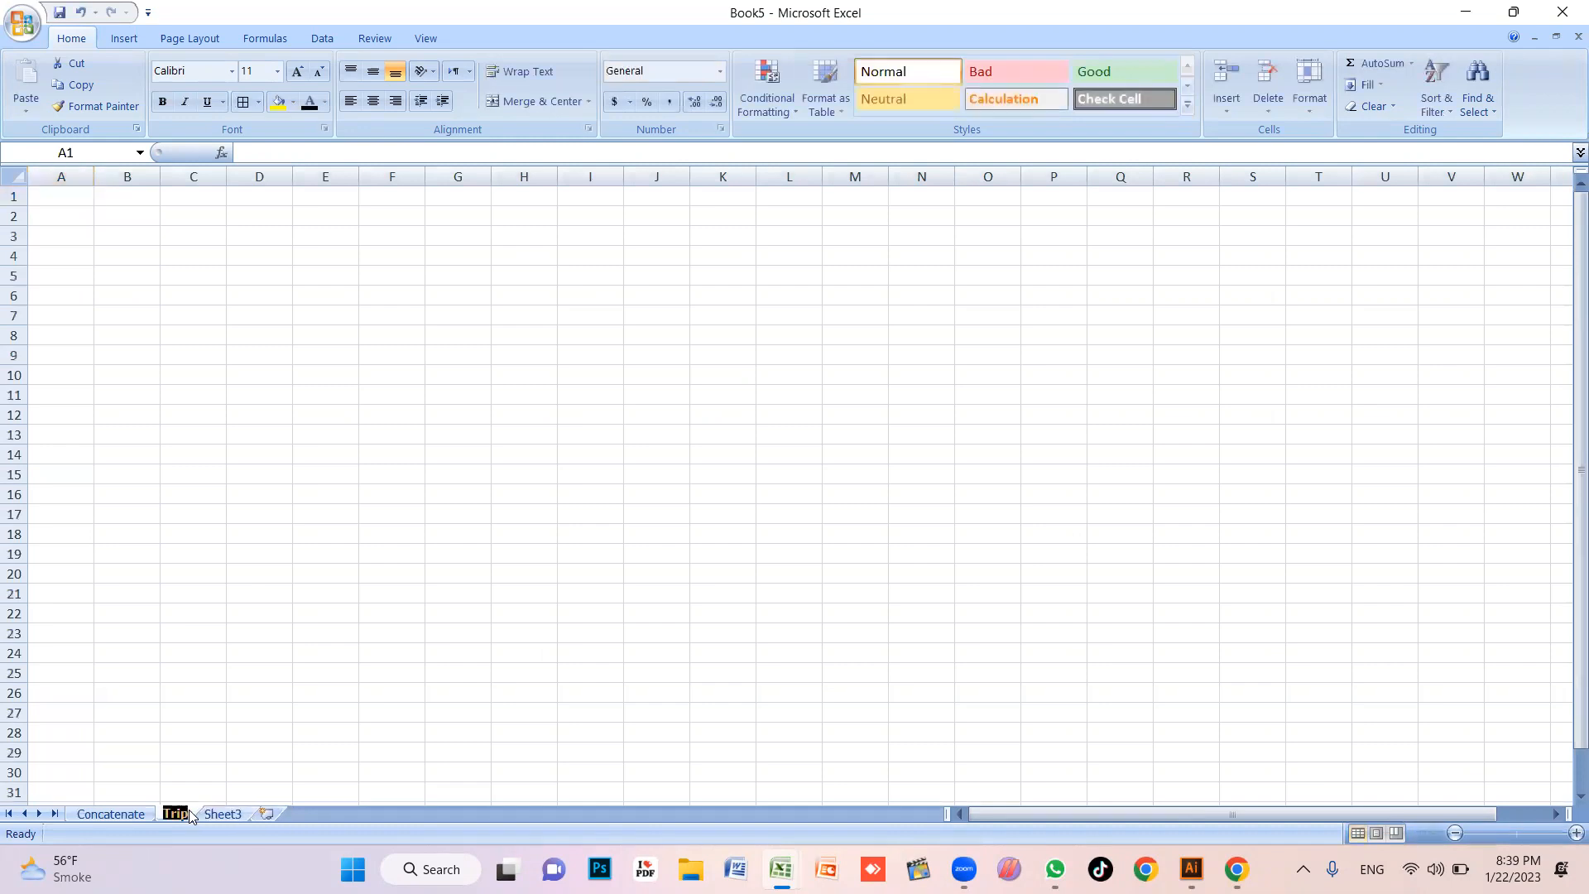
type("Trim")
key("Return")
Enter a person's full name in A1 with several extra spaces between the words, and widen column A to fit
scroll(299, 537, "up", 8, "ctrl")
scroll(300, 536, "up", 7, "ctrl")
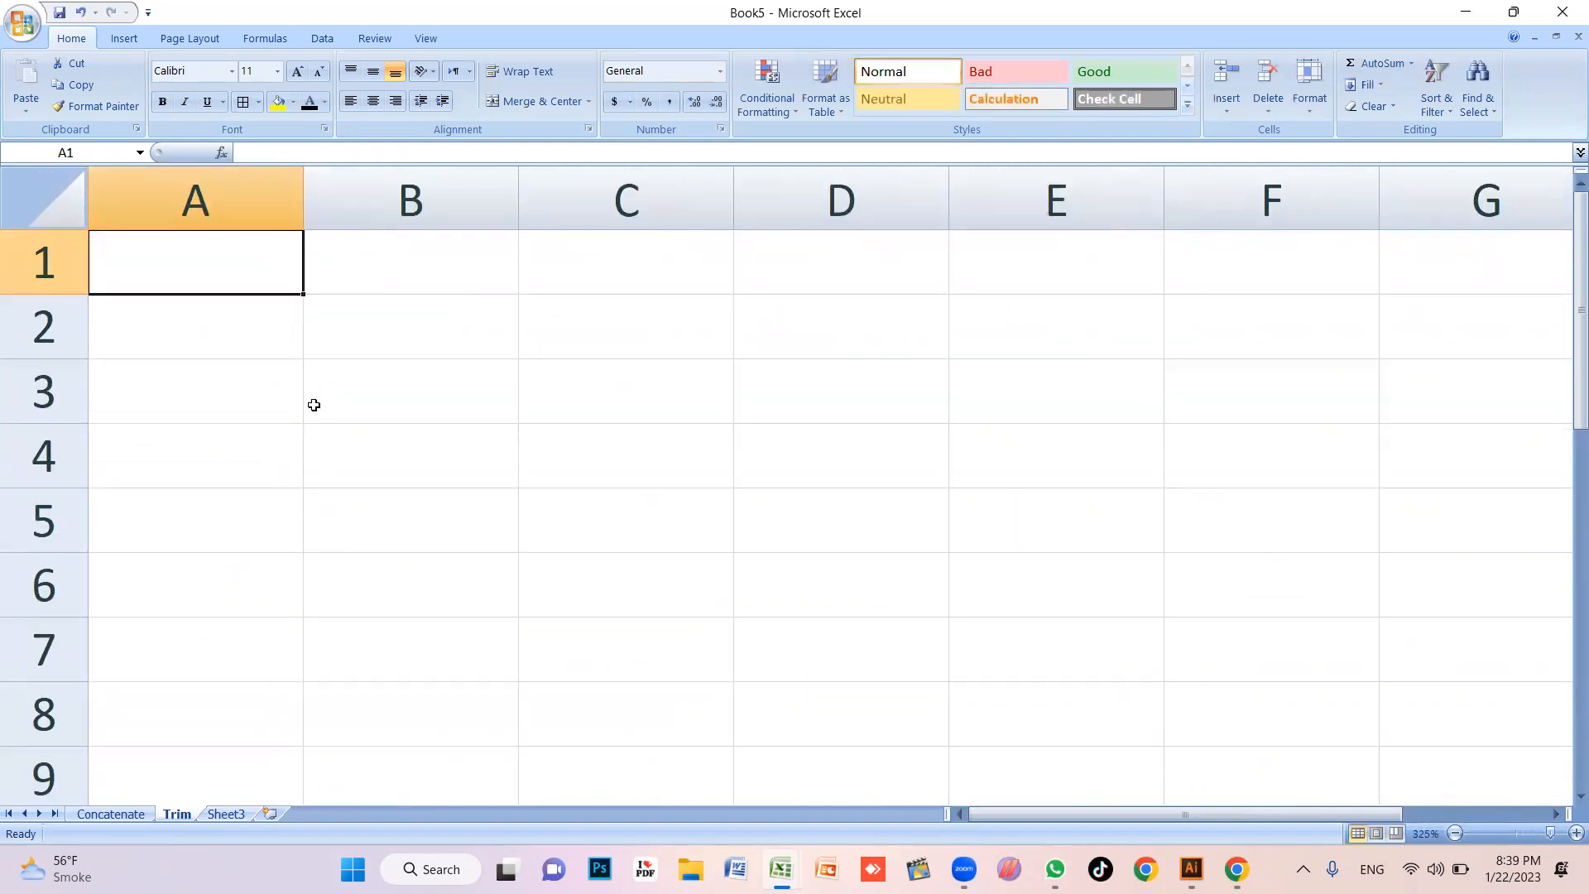
type("Mohsin")
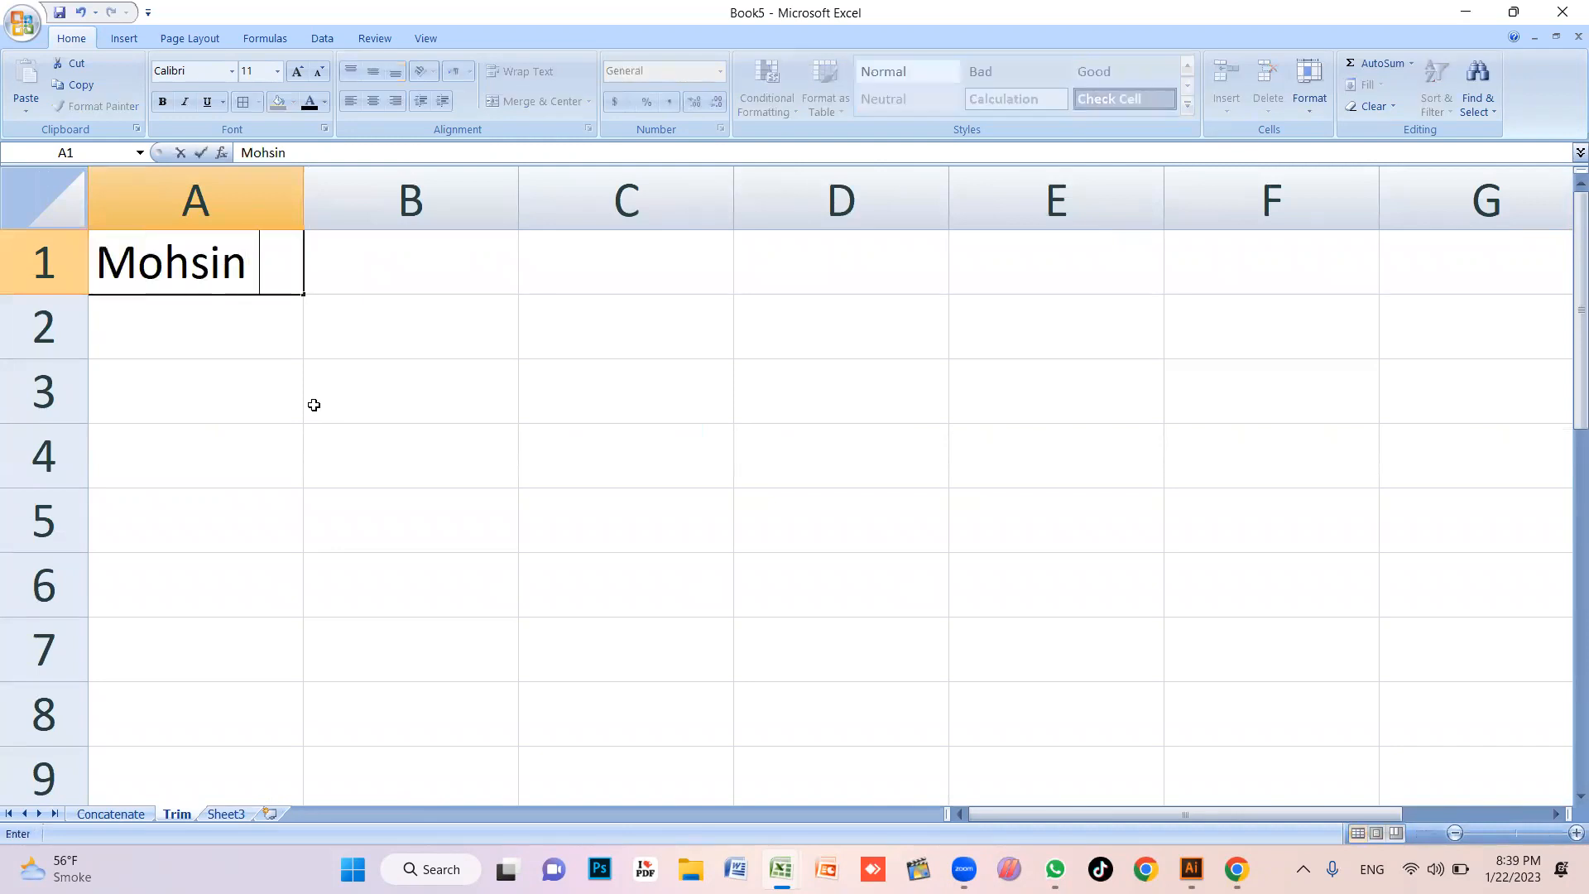
type("       Ali")
key("Return")
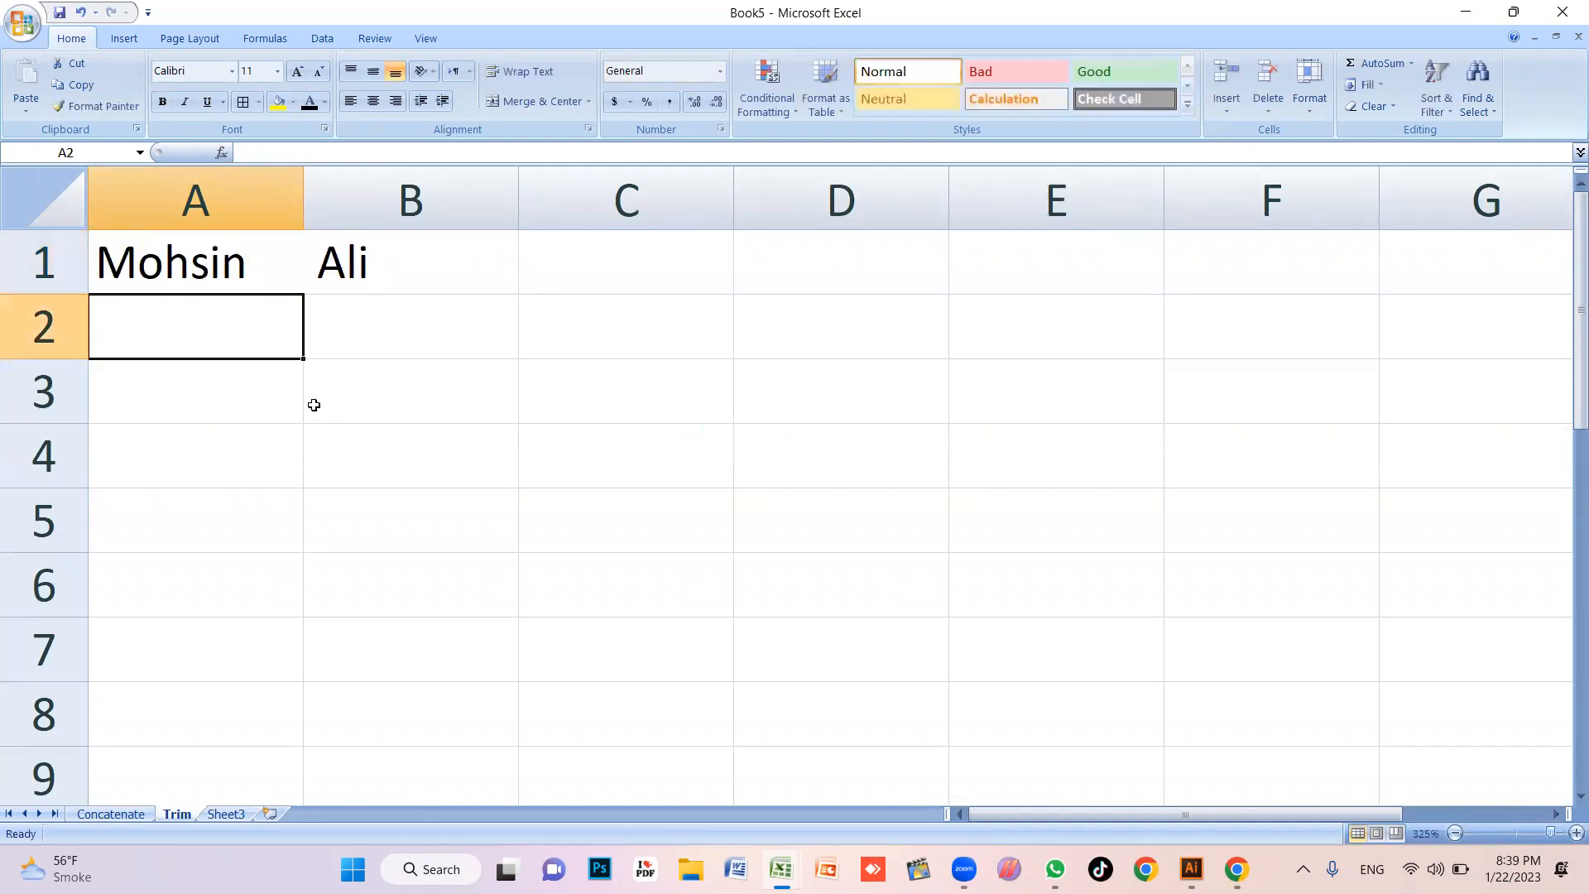
left_click_drag(304, 198, 391, 198)
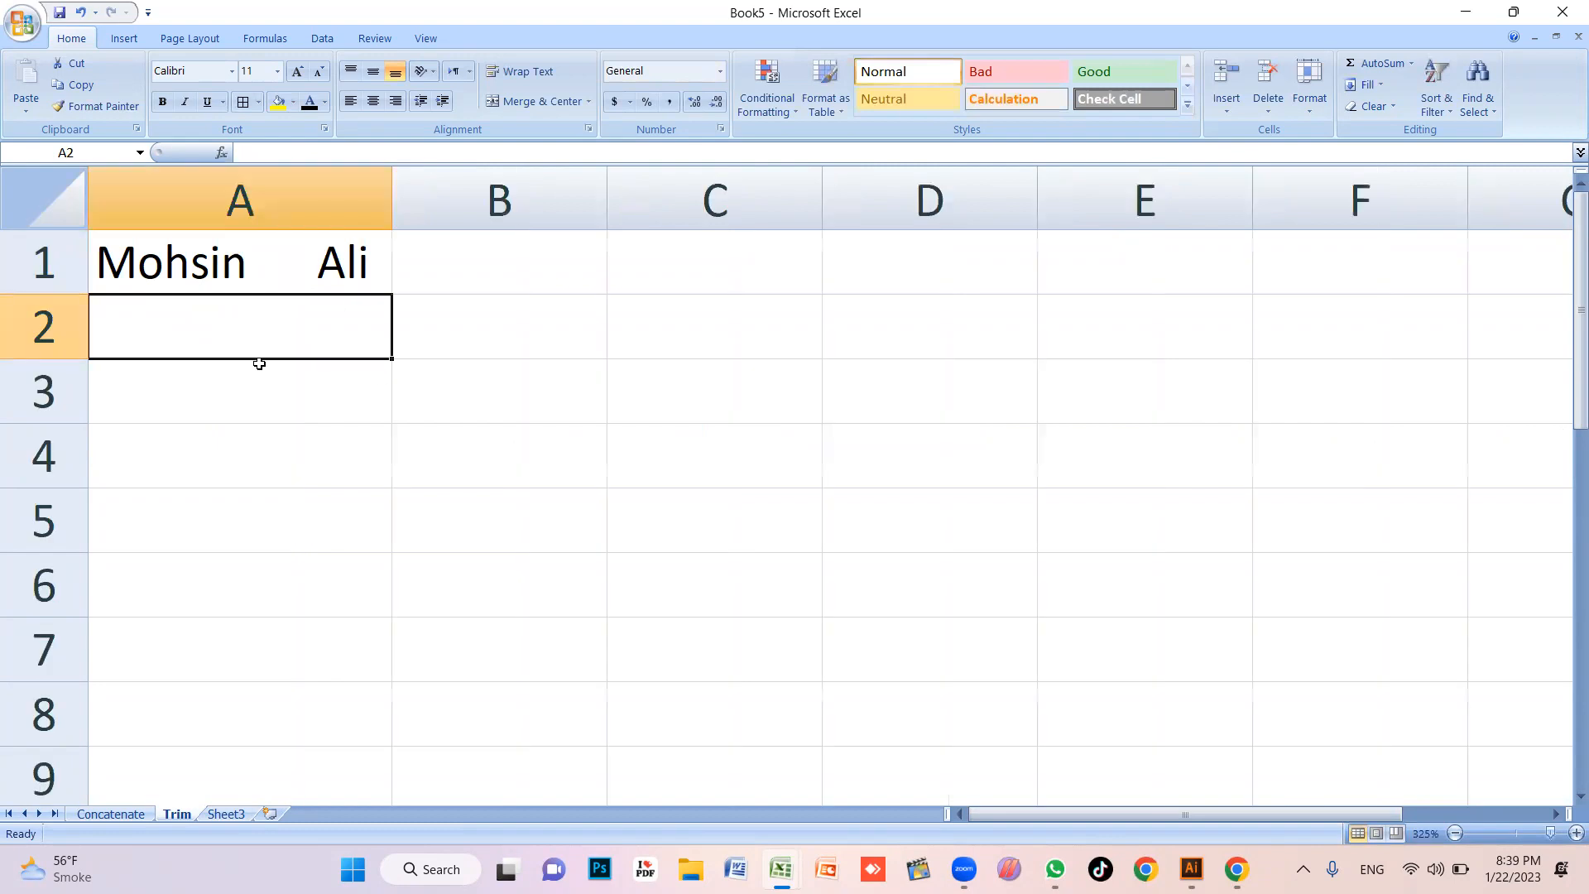
Enter a name with leading spaces in A2 and a two-word name with extra spaces between the words in A3
type("Ri")
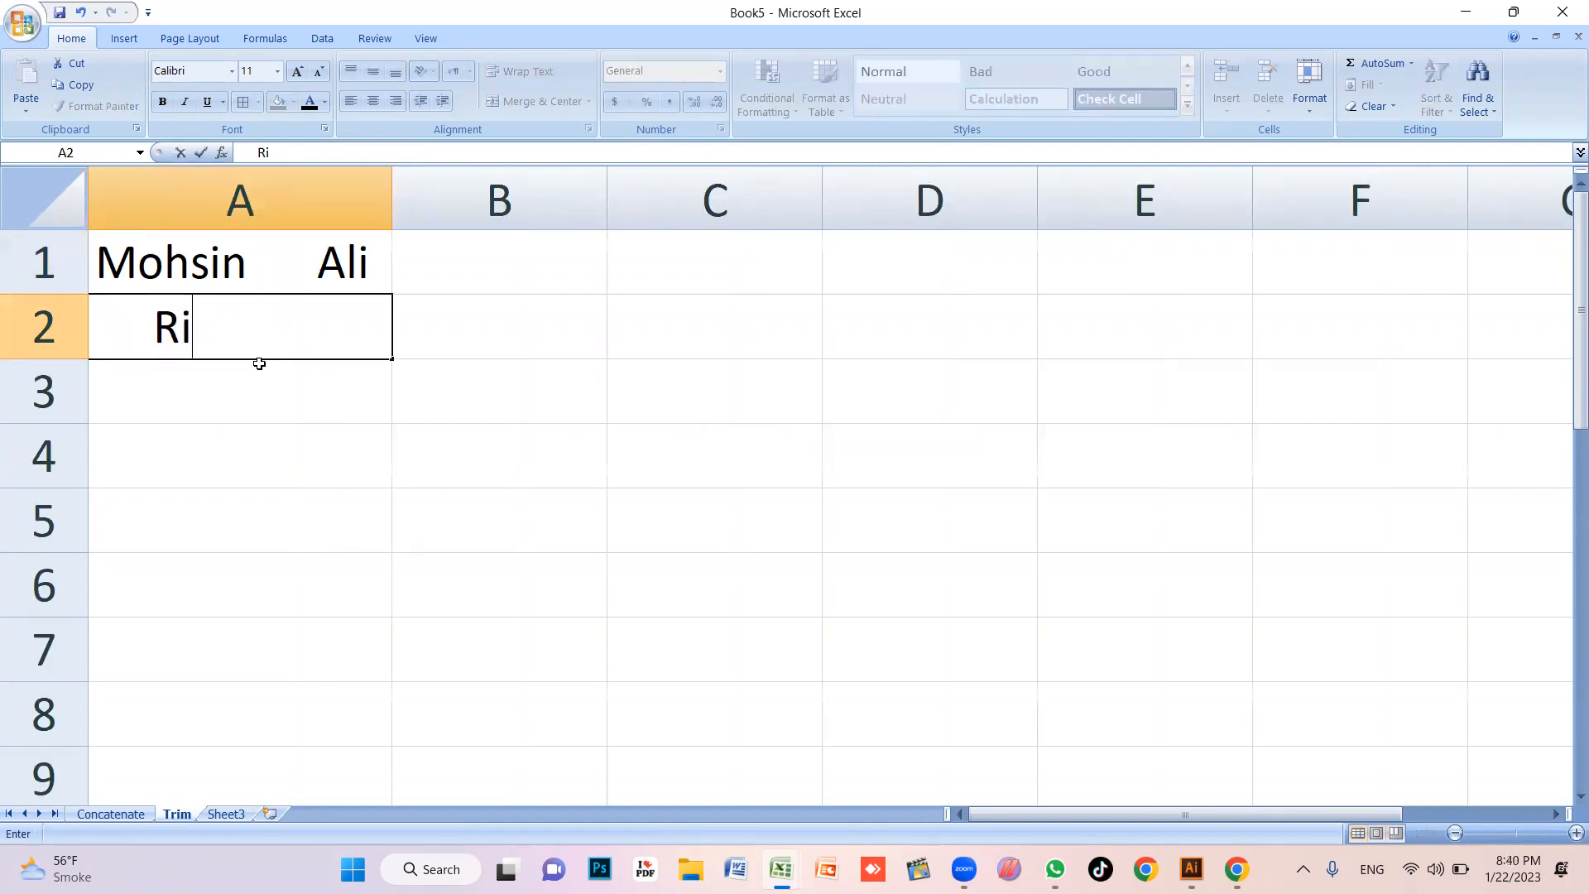
type("zwan")
key("Return")
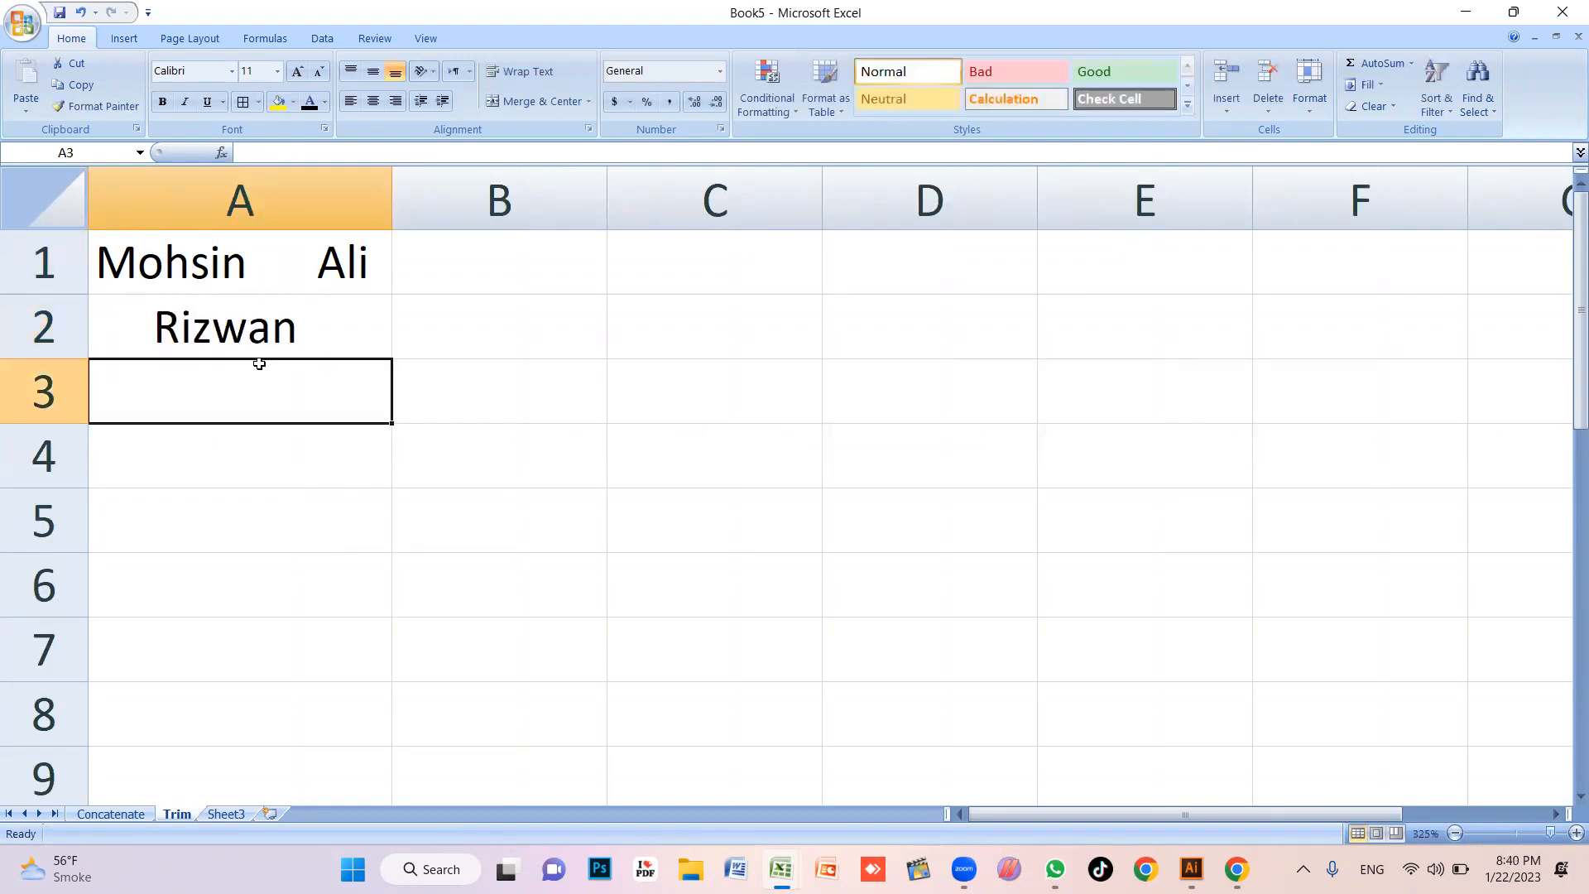
type("Khan")
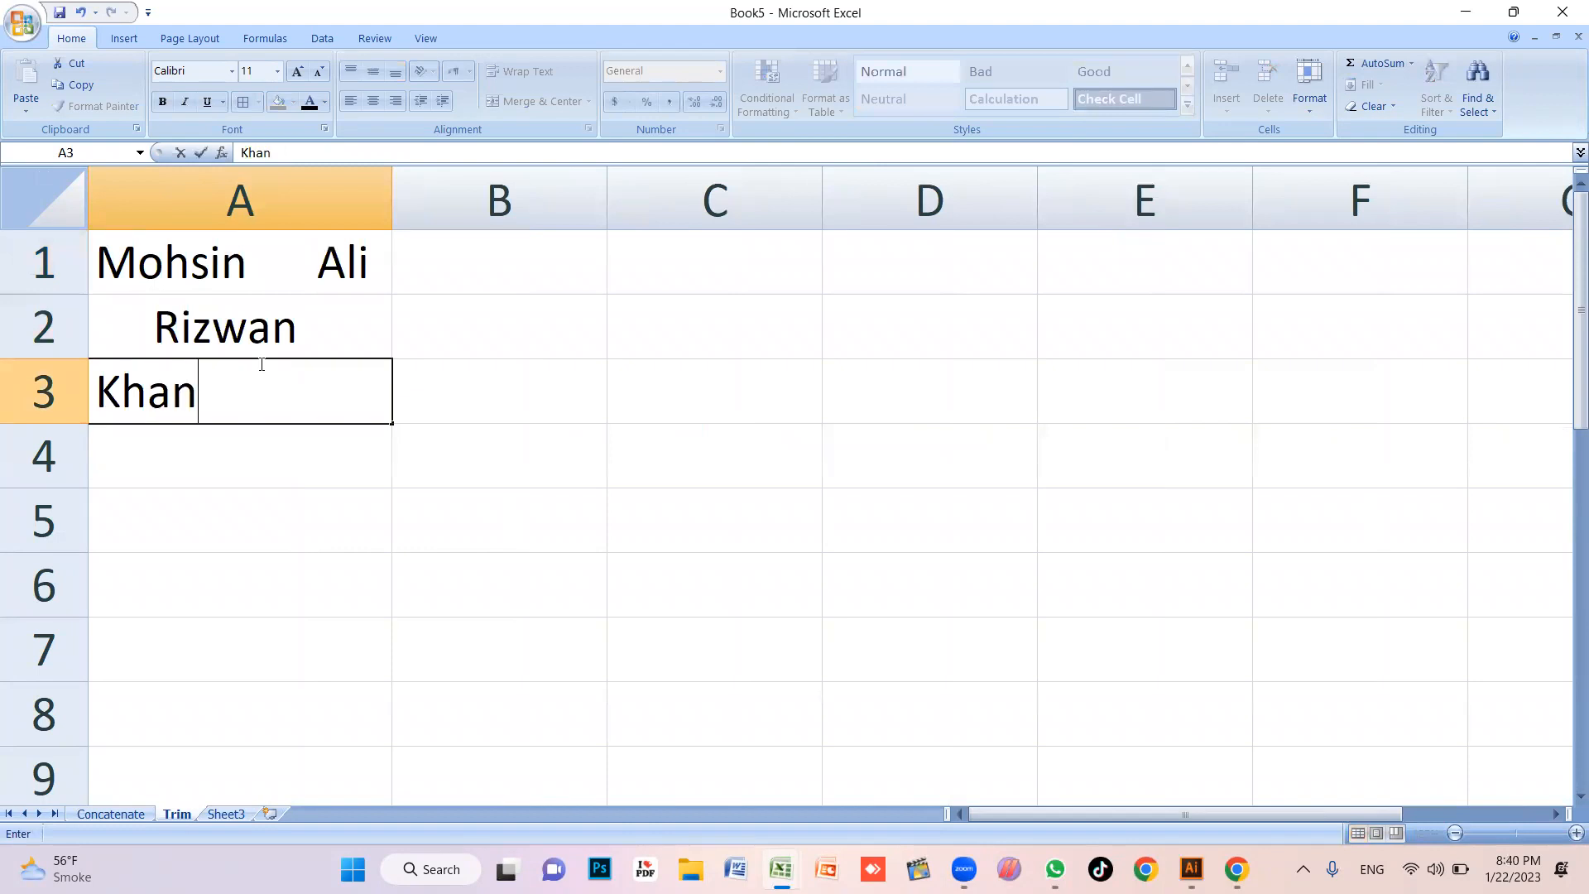
type("sb")
key("Return")
left_click_drag(269, 273, 269, 426)
left_click(457, 646)
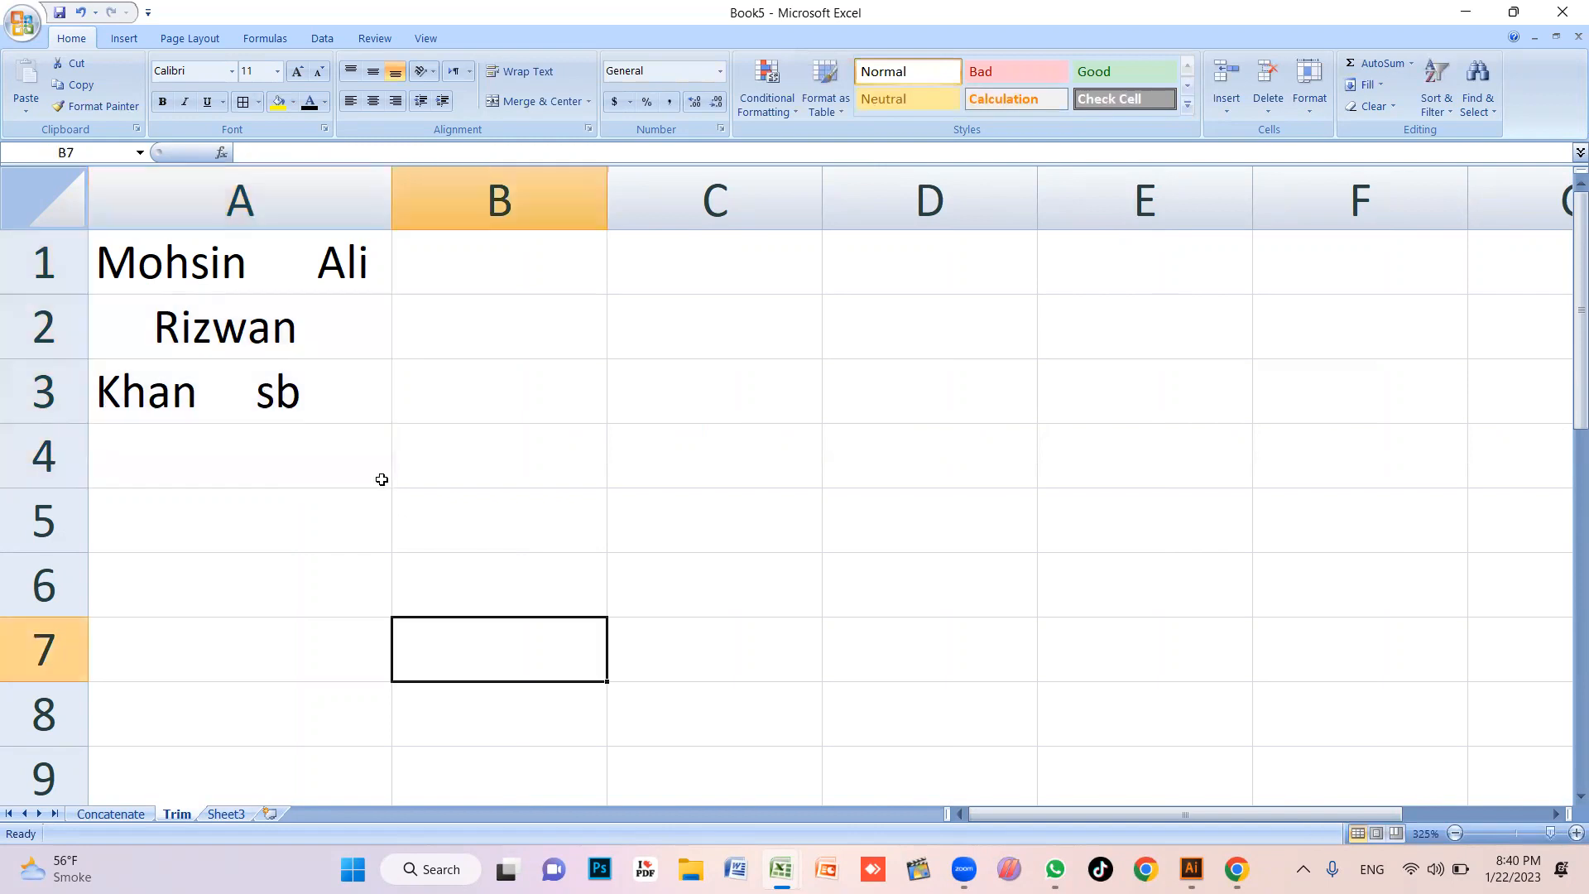
Remove the extra spaces from the name in A1 by entering the formula =TRIM(A1) in B1
left_click(519, 276)
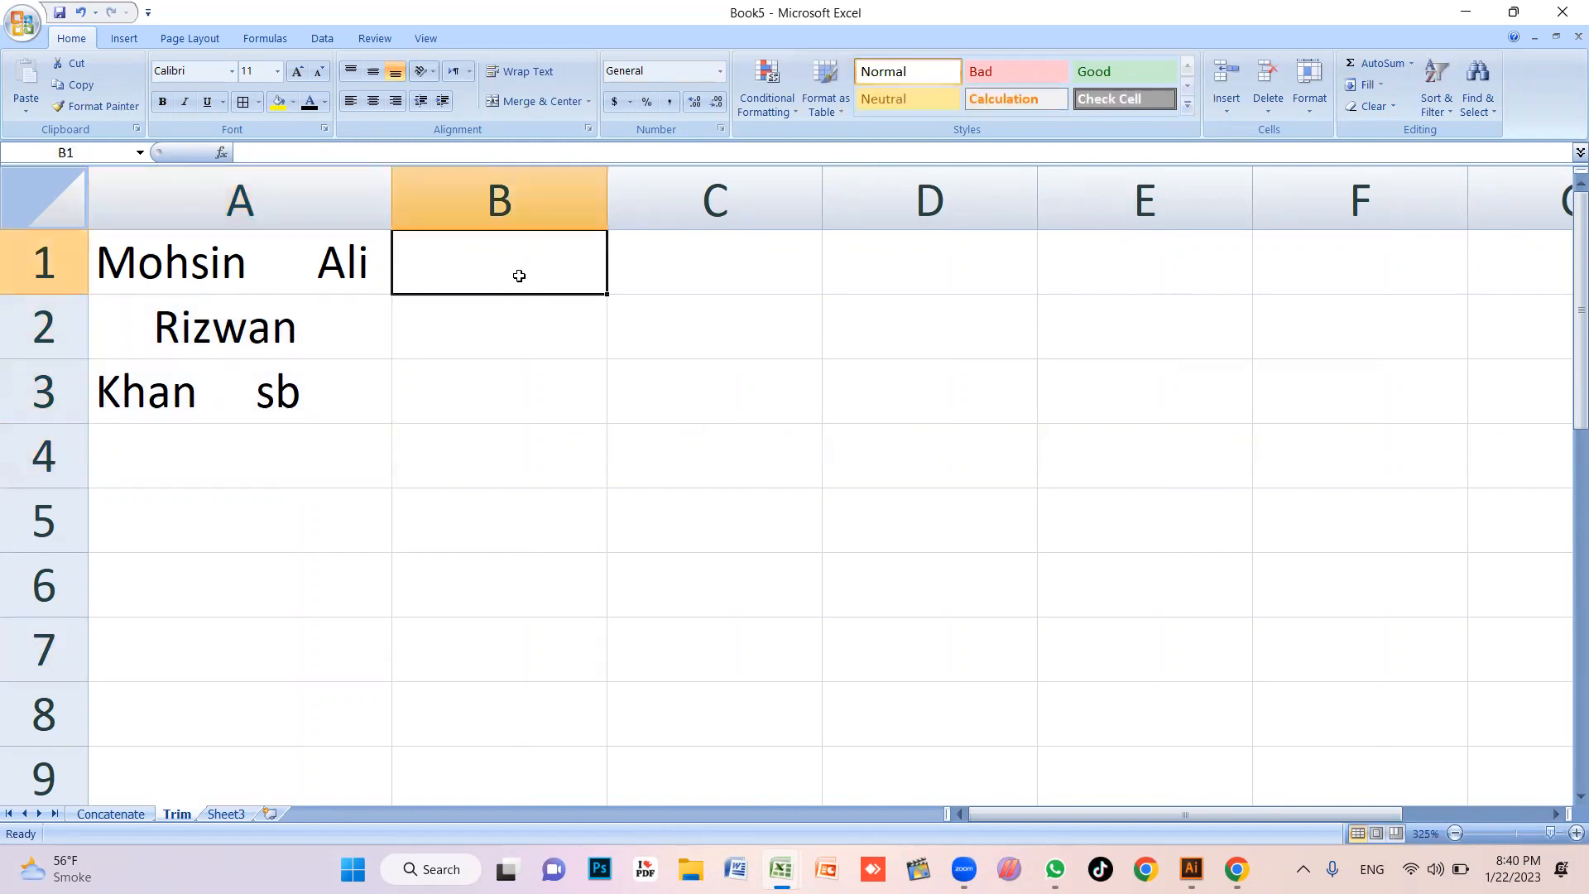
type("=")
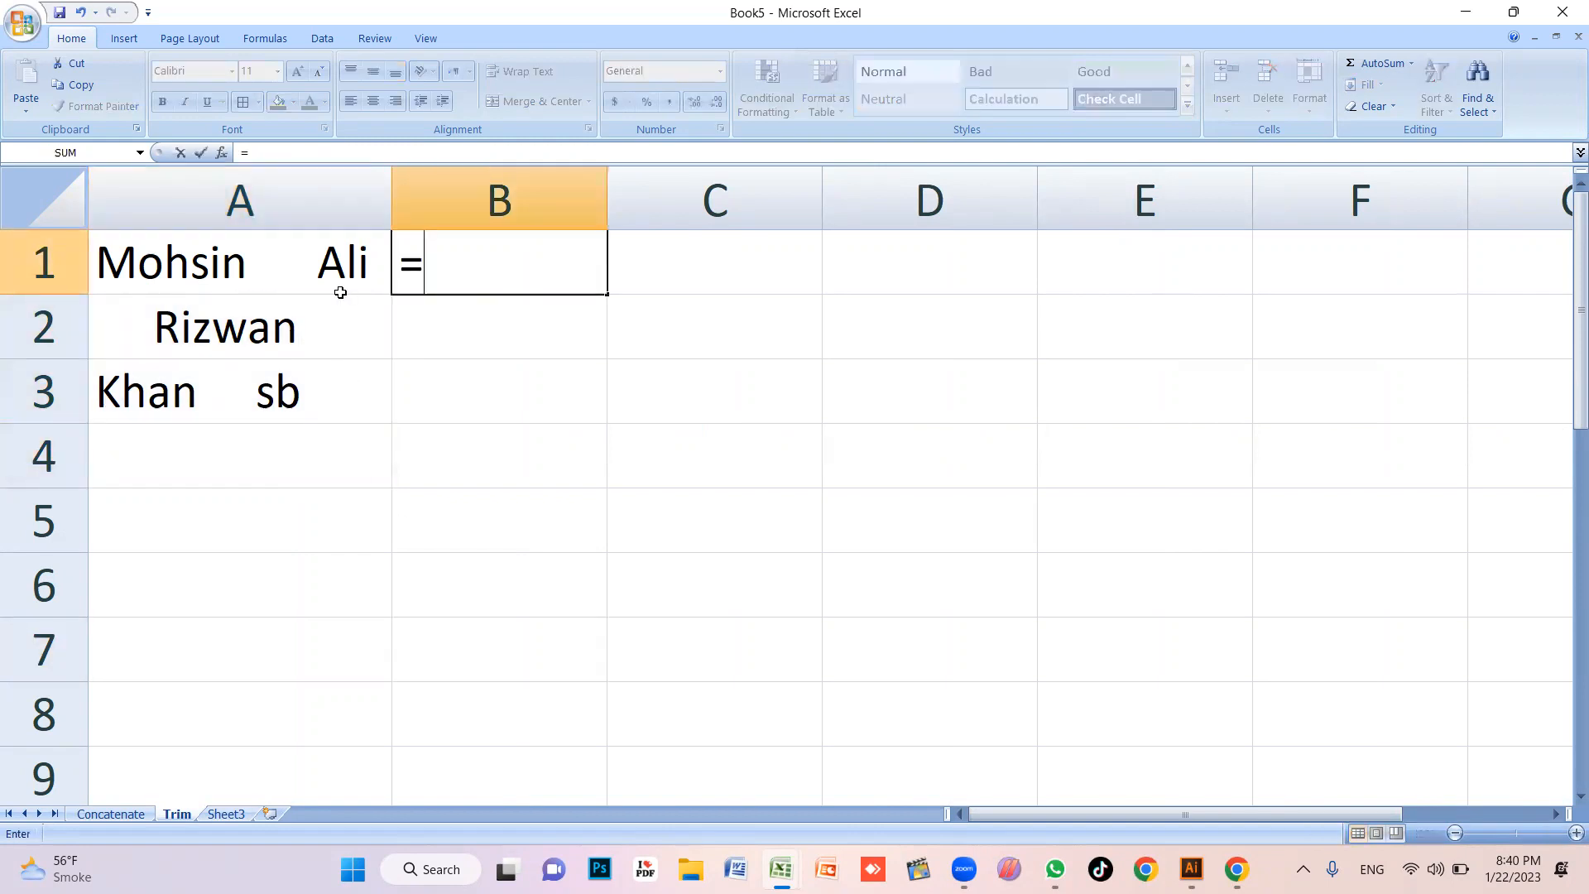
type("trim")
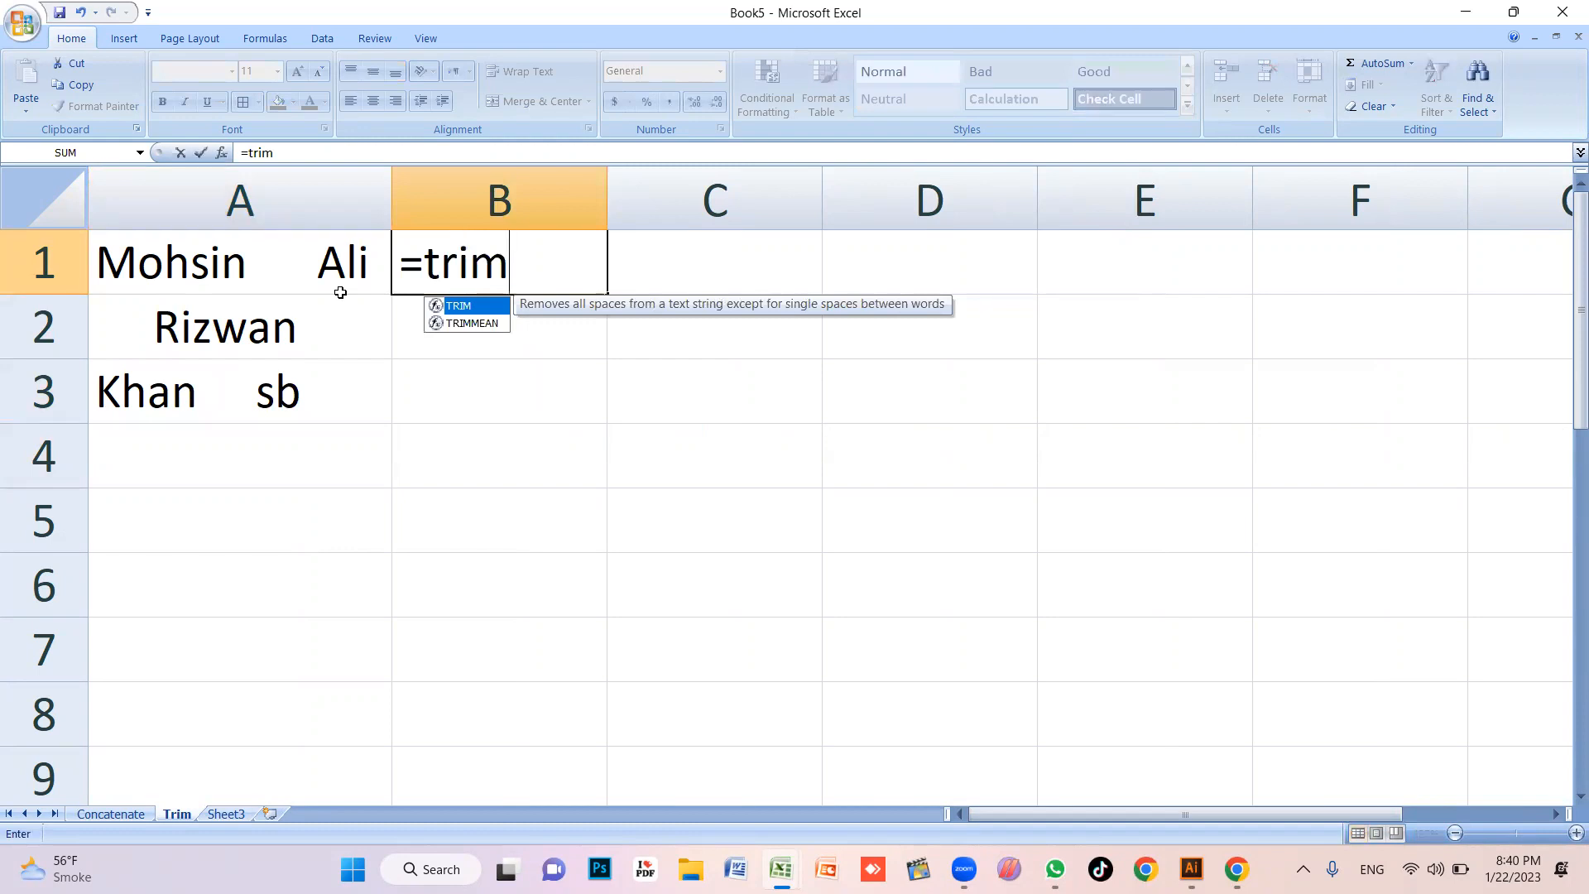
type("(")
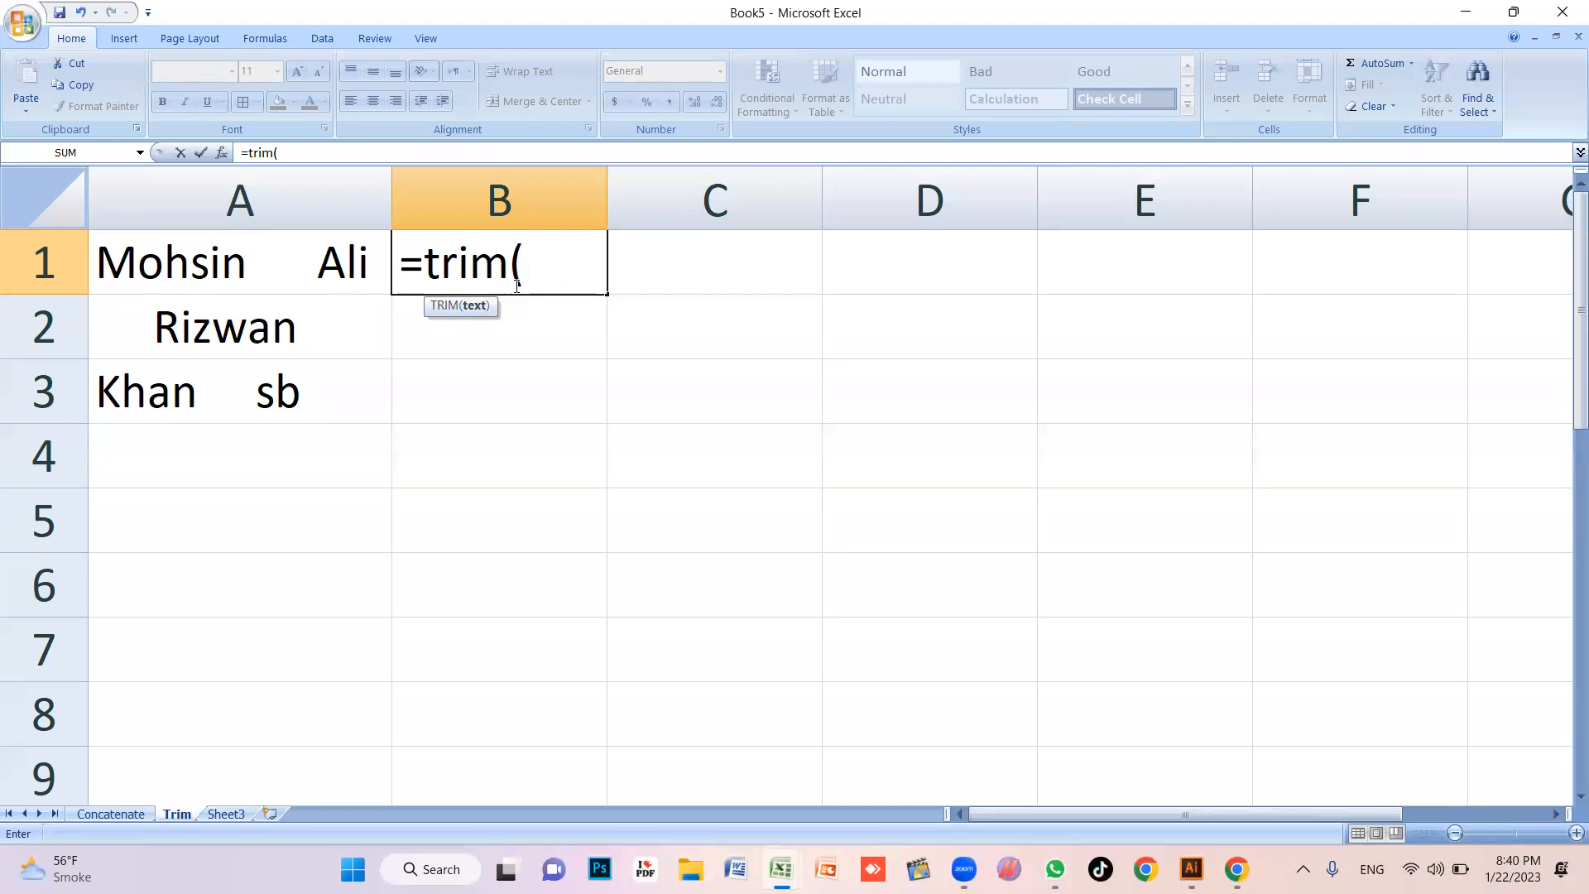
left_click(249, 263)
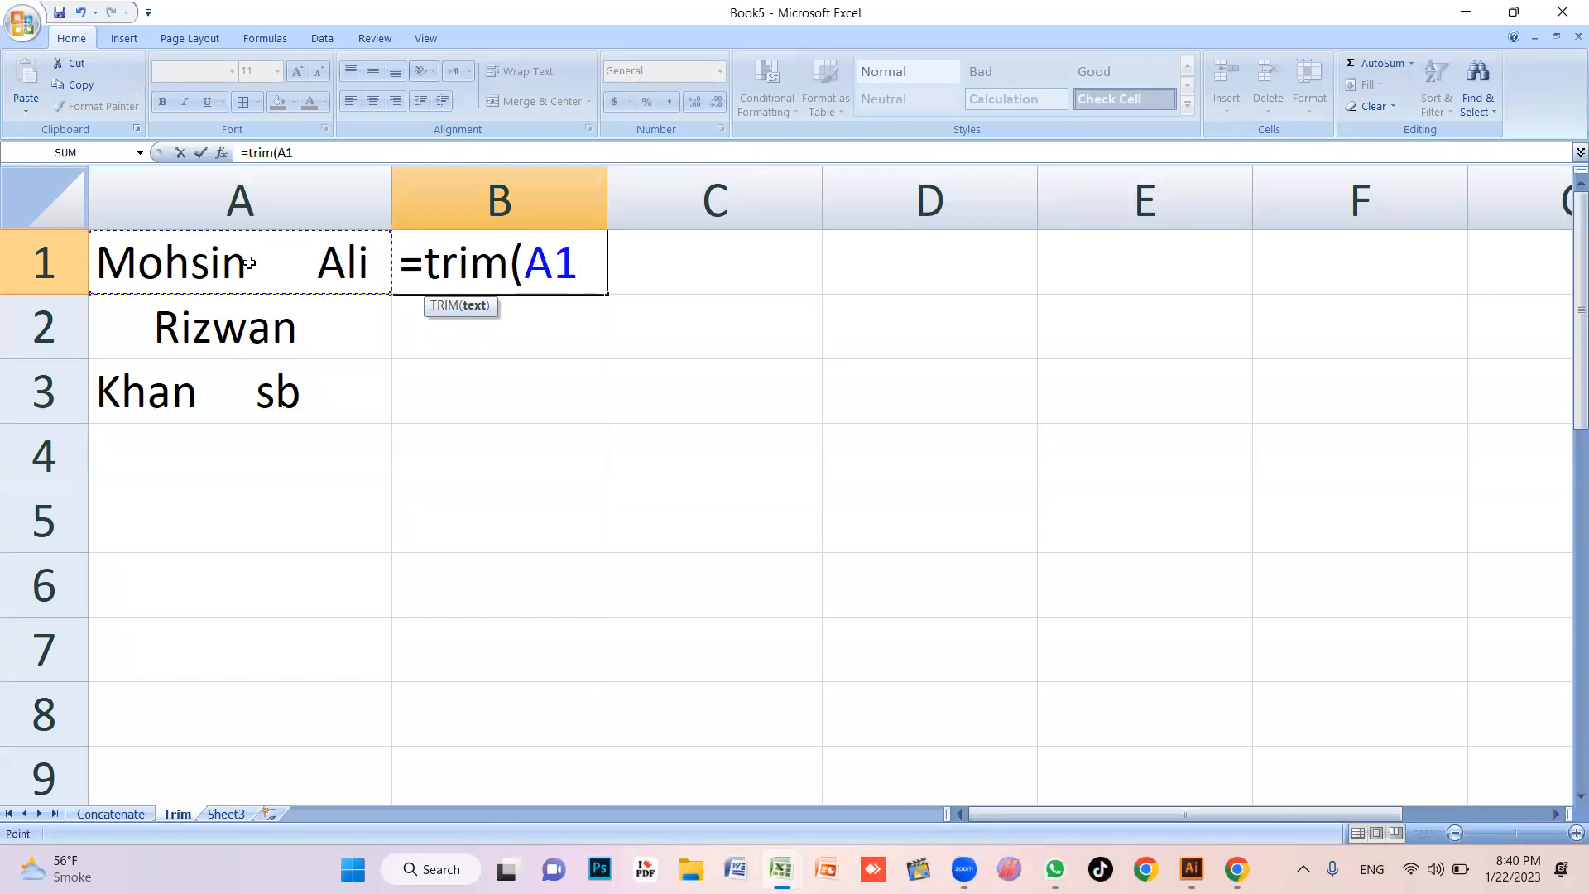
key("Return")
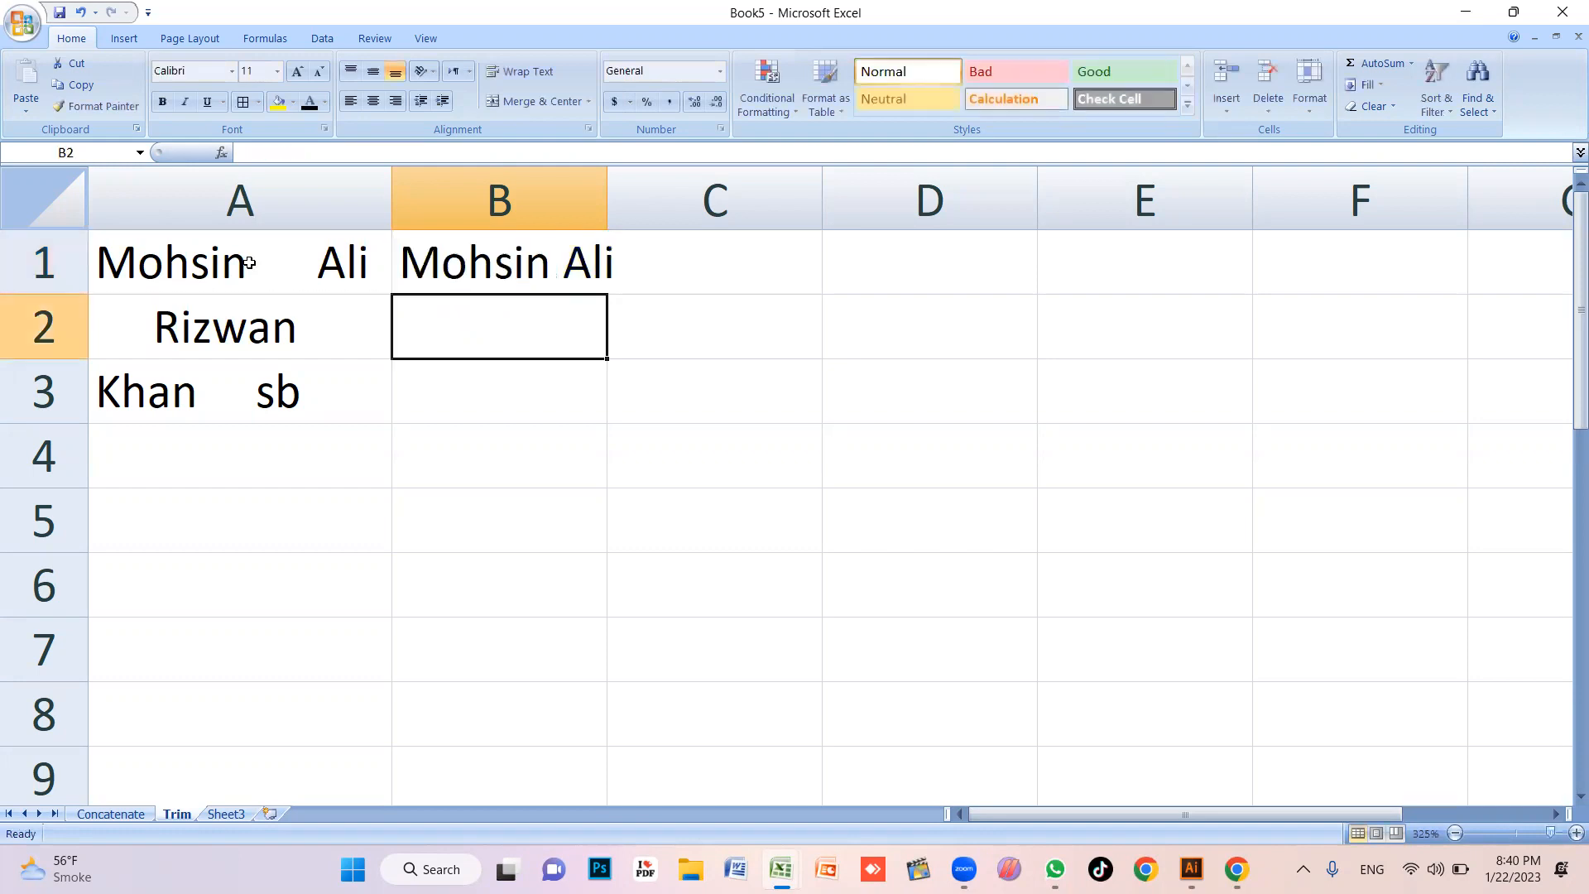
Widen column B to fit the cleaned name and fill the TRIM formula from B1 down to B3
left_click_drag(607, 203, 653, 203)
left_click(592, 263)
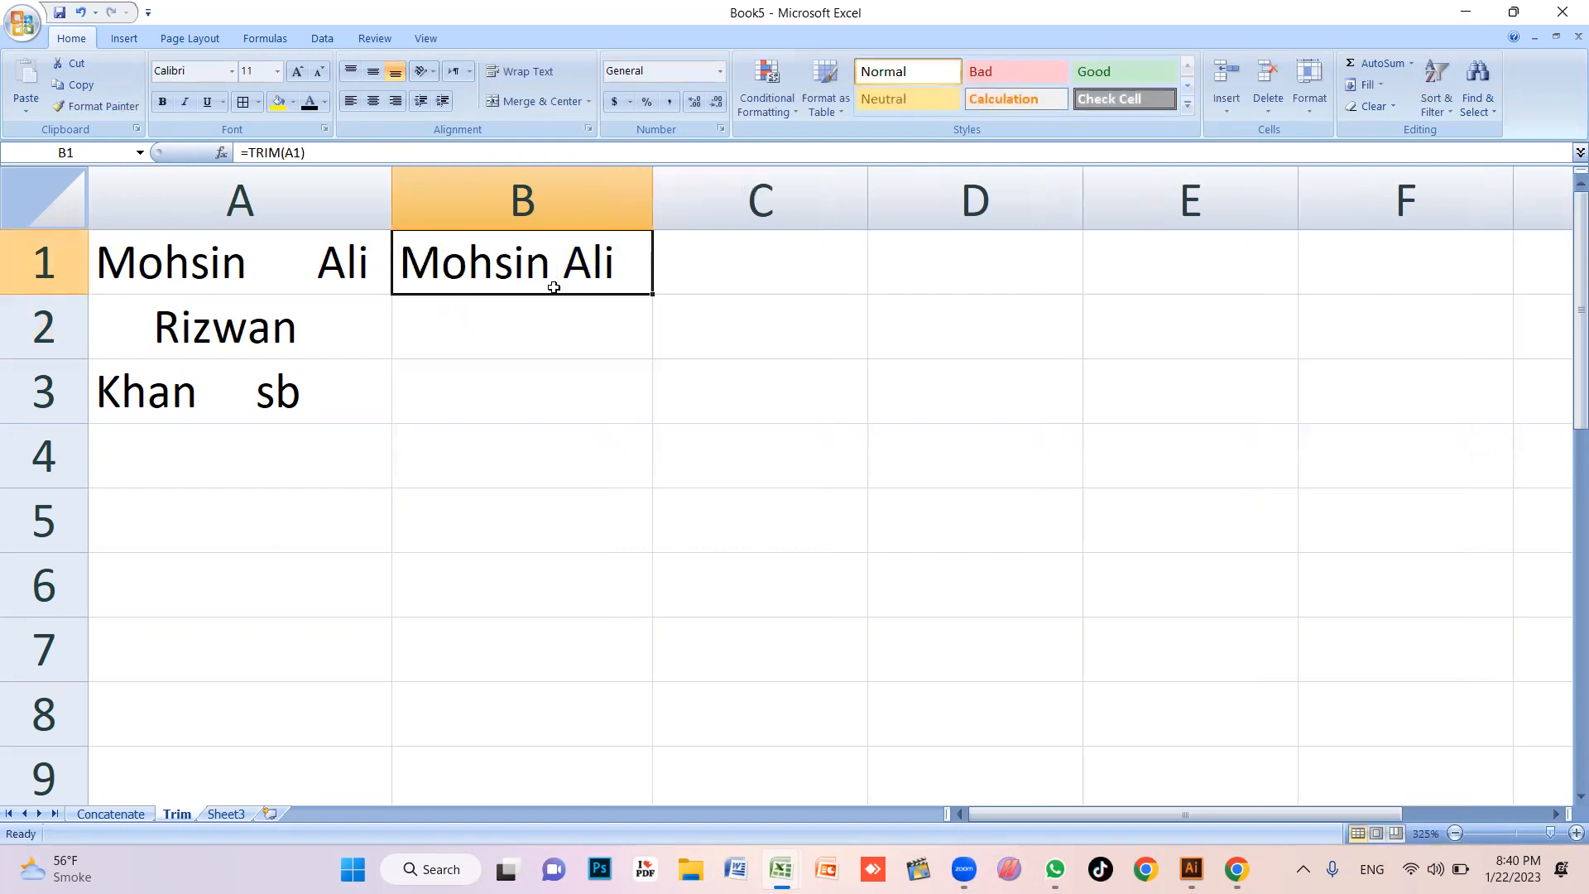
left_click_drag(652, 293, 612, 395)
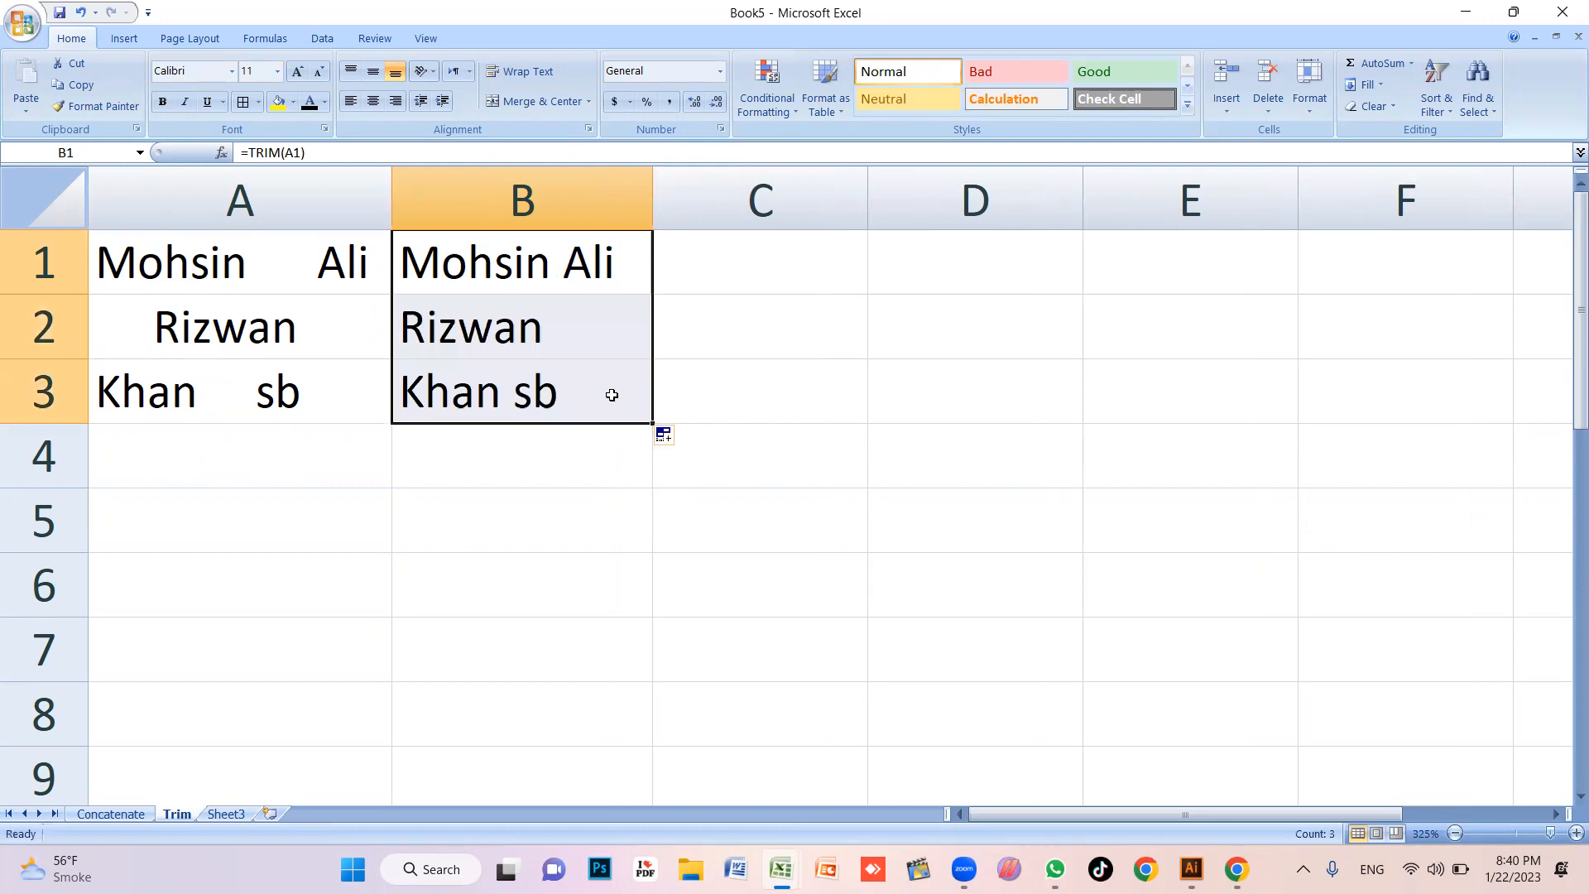
left_click(477, 344)
left_click(538, 487)
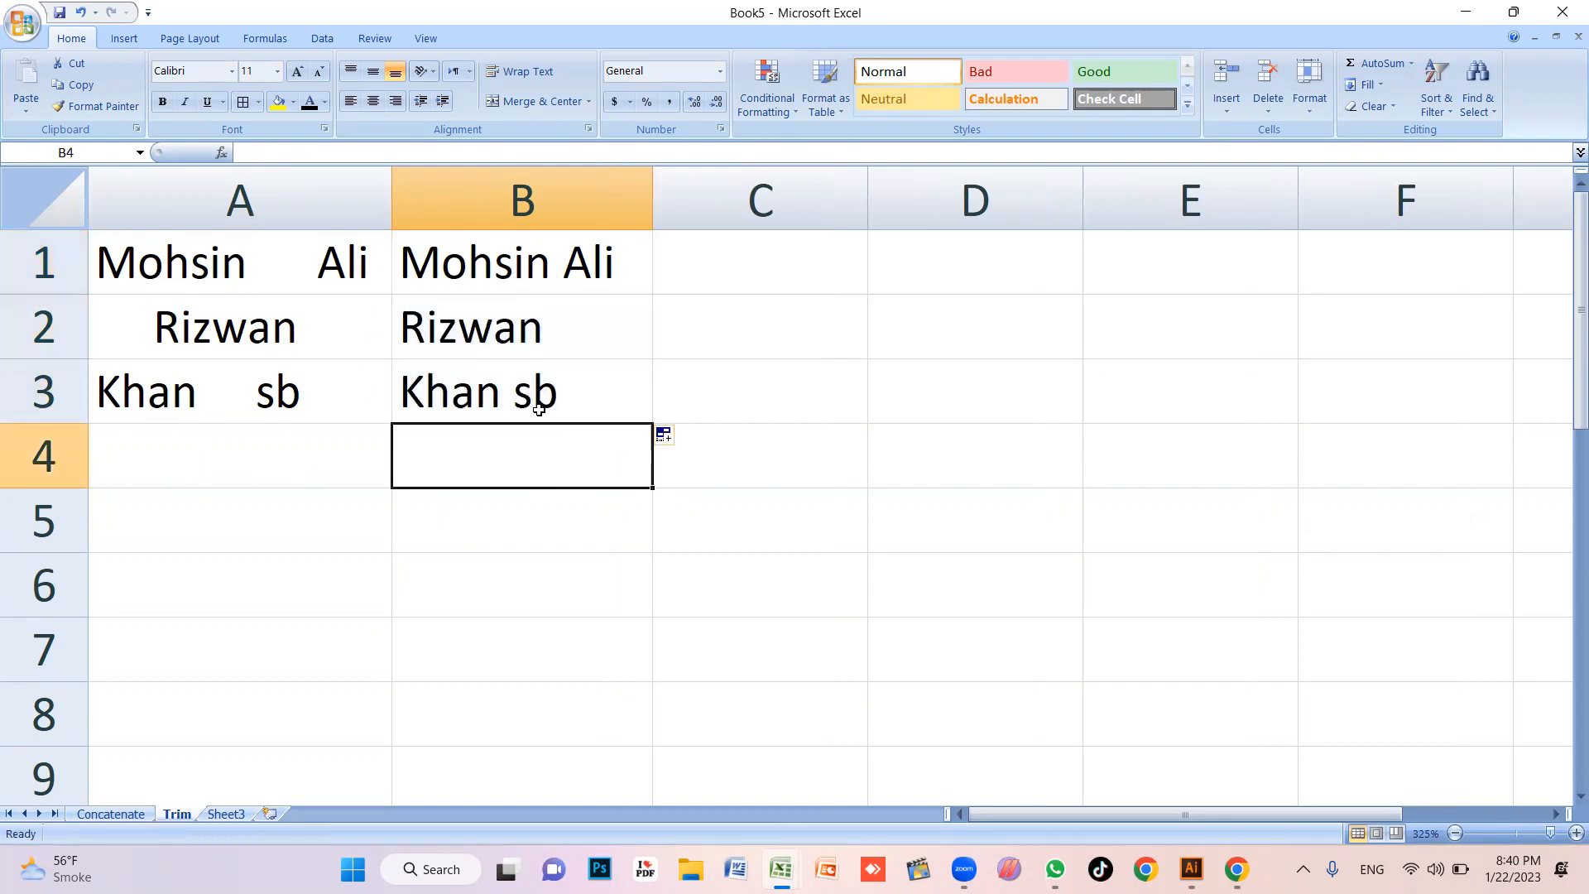
left_click_drag(537, 273, 562, 479)
left_click(573, 494)
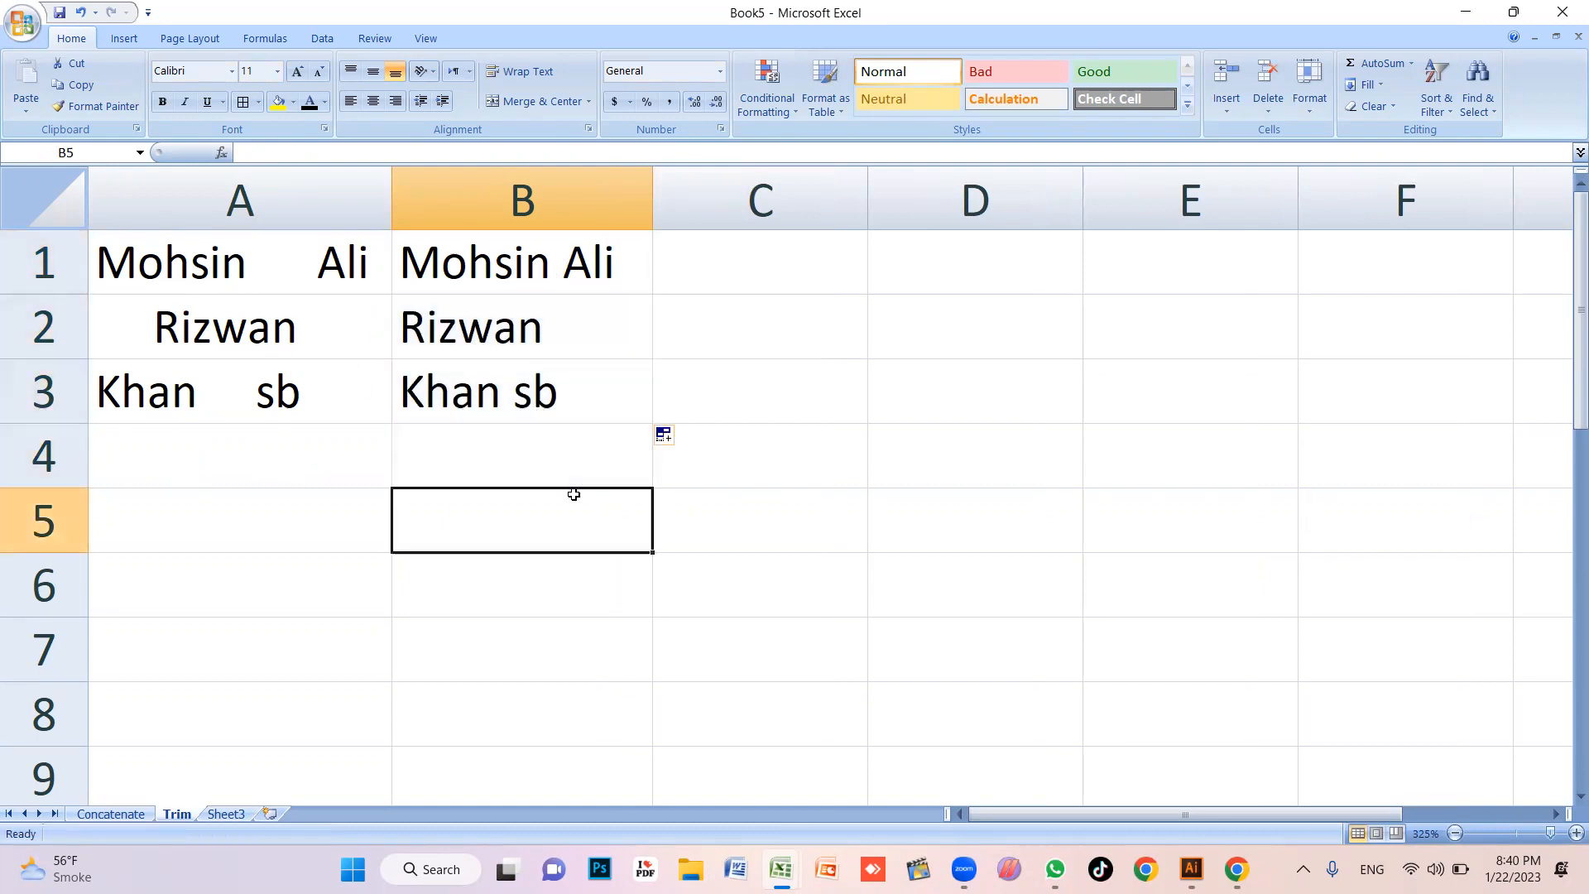